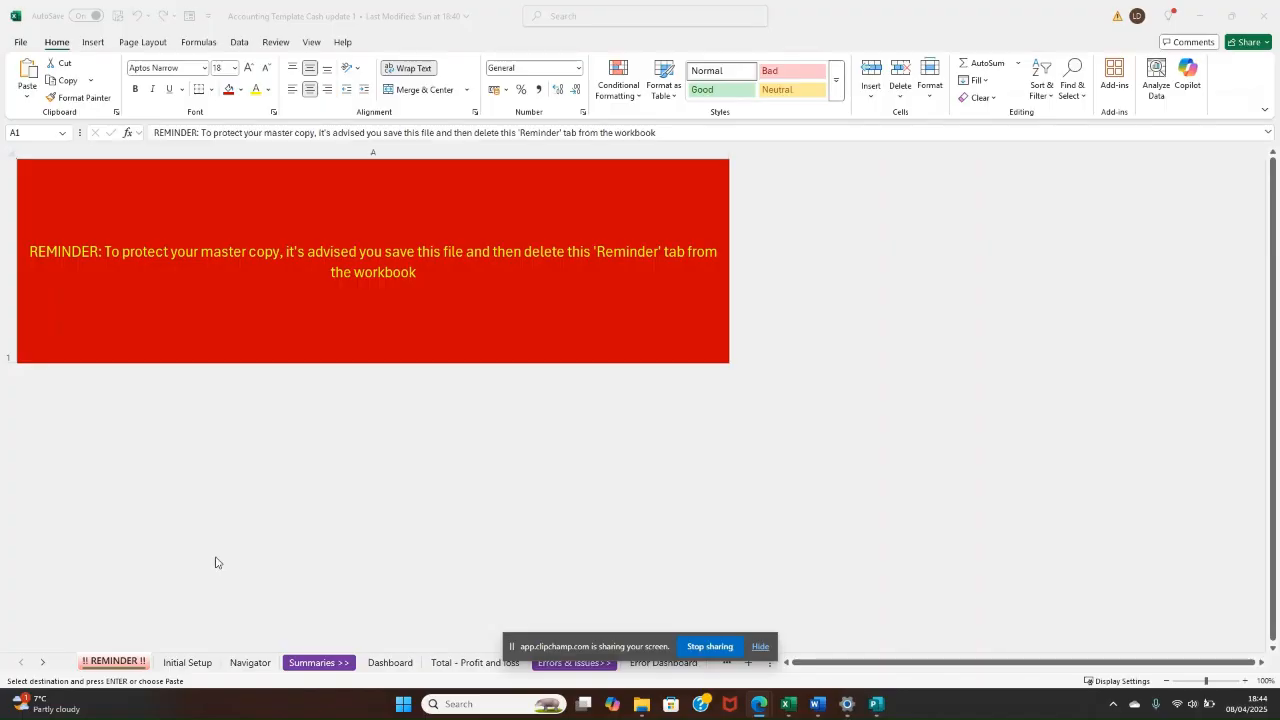
{"action": "left_click", "coordinate": [762, 647]}
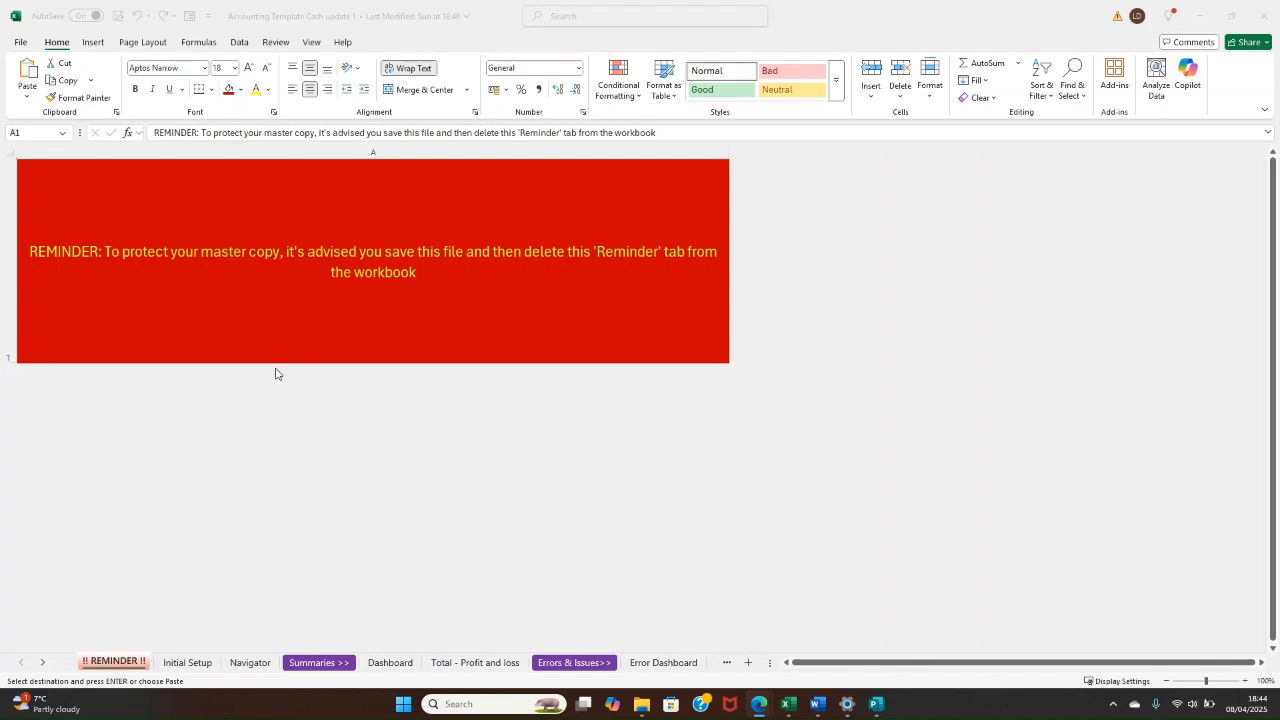
Step: Save a copy of the workbook in the Client Files folder as "Accounting Template Cash - marketing company"
{"action": "left_click", "coordinate": [20, 41]}
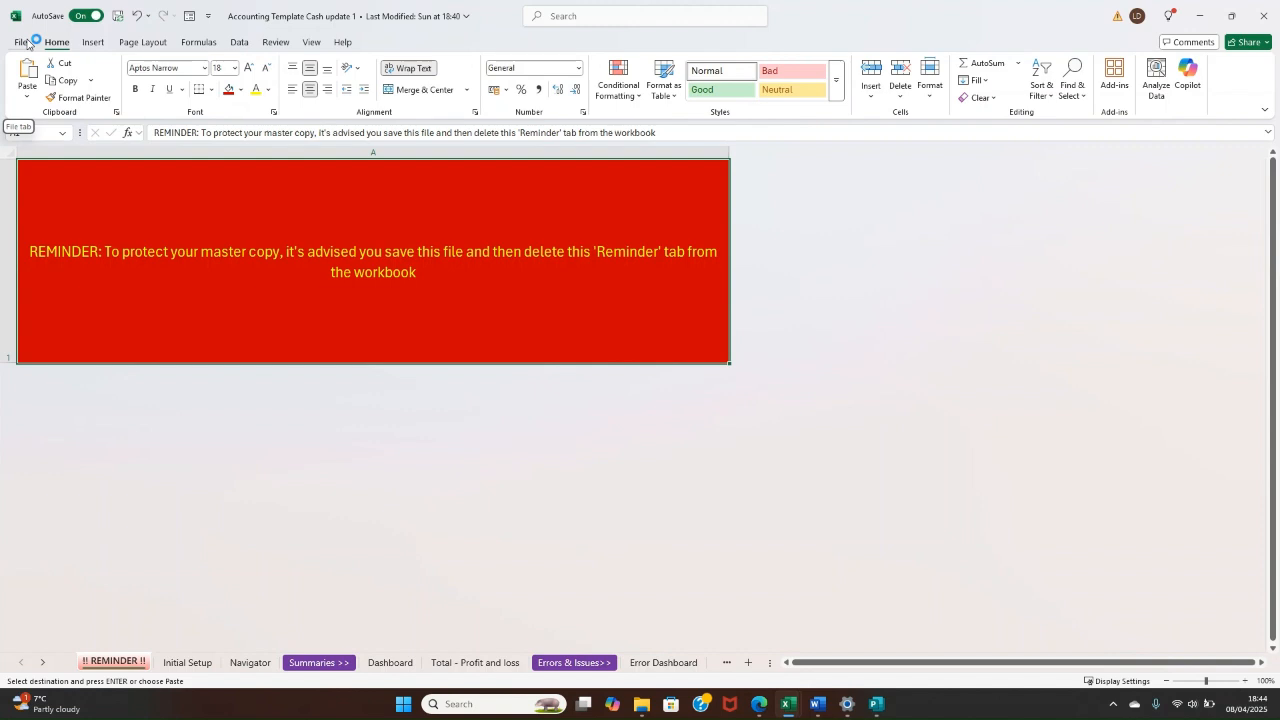
{"action": "left_click", "coordinate": [27, 41]}
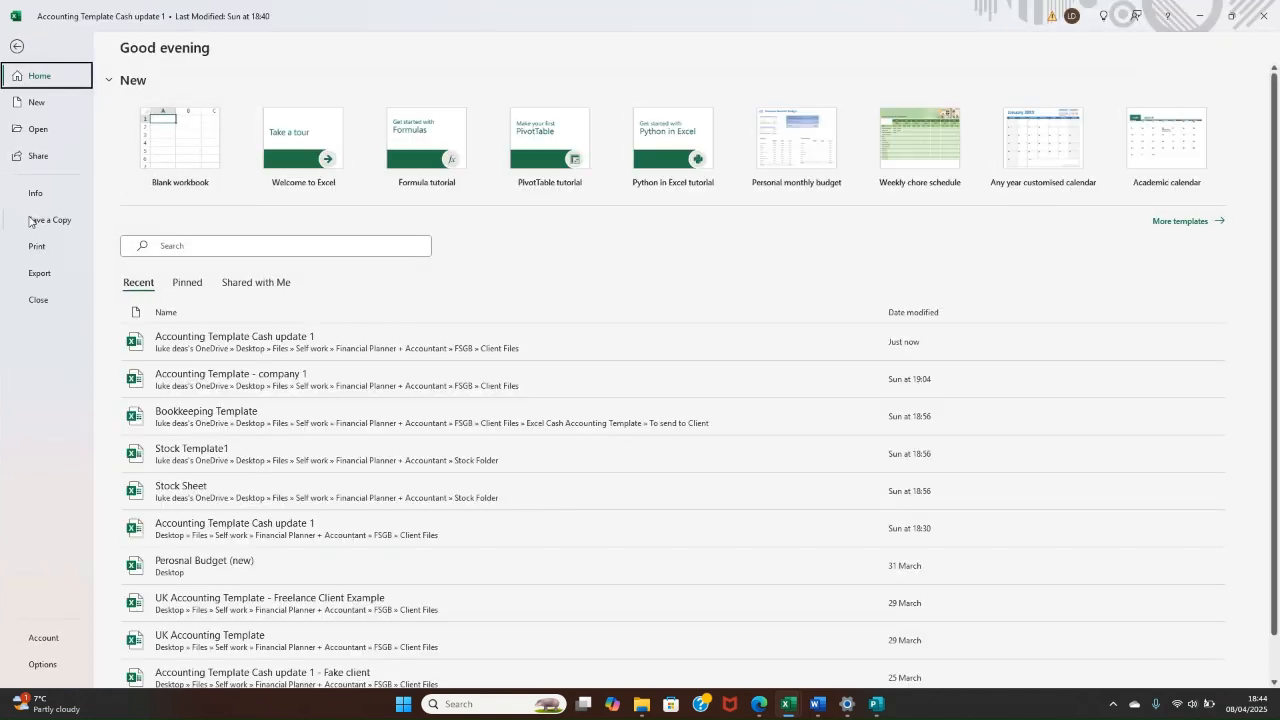
{"action": "left_click", "coordinate": [40, 219]}
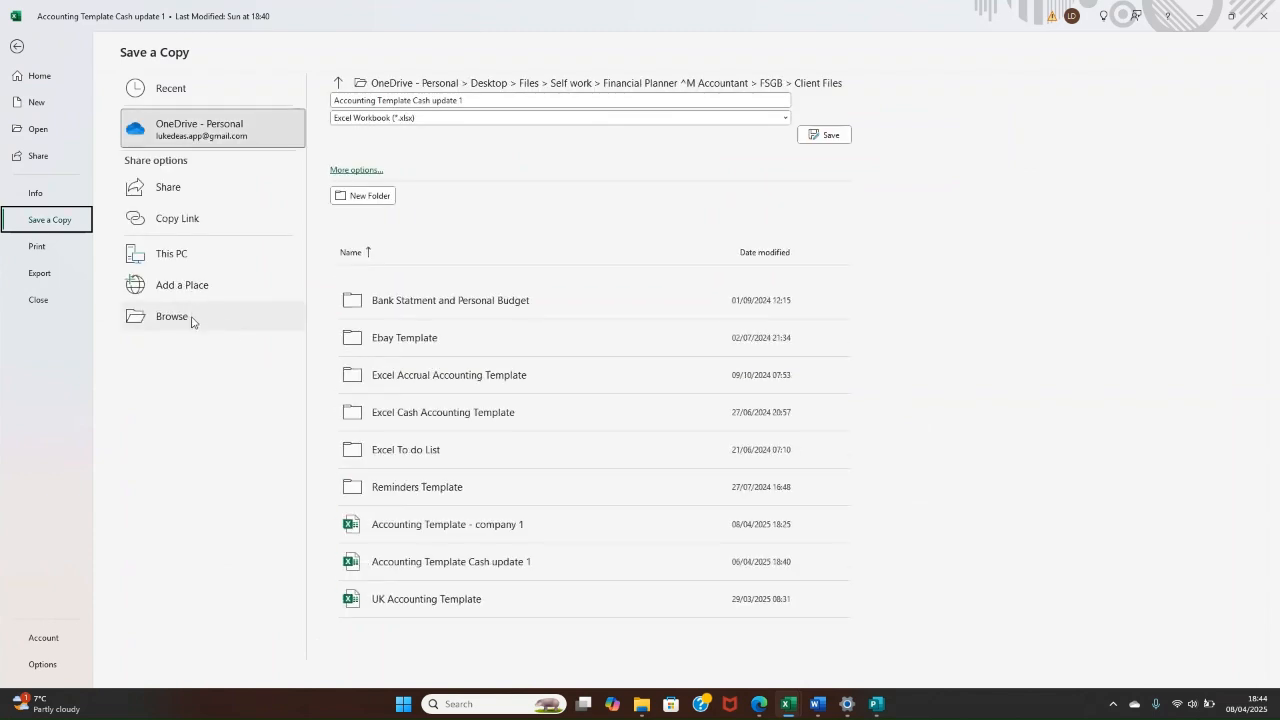
{"action": "left_click", "coordinate": [190, 317]}
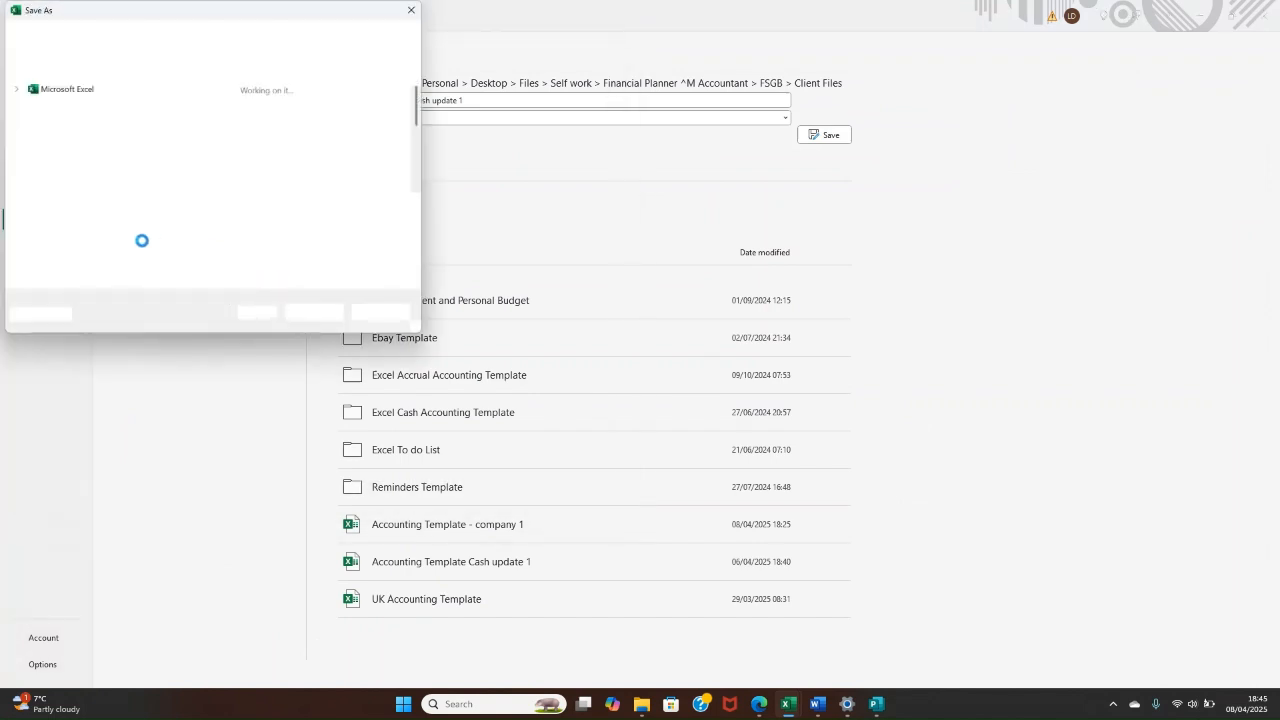
{"action": "left_click_drag", "start_coordinate": [446, 99], "coordinate": [482, 109]}
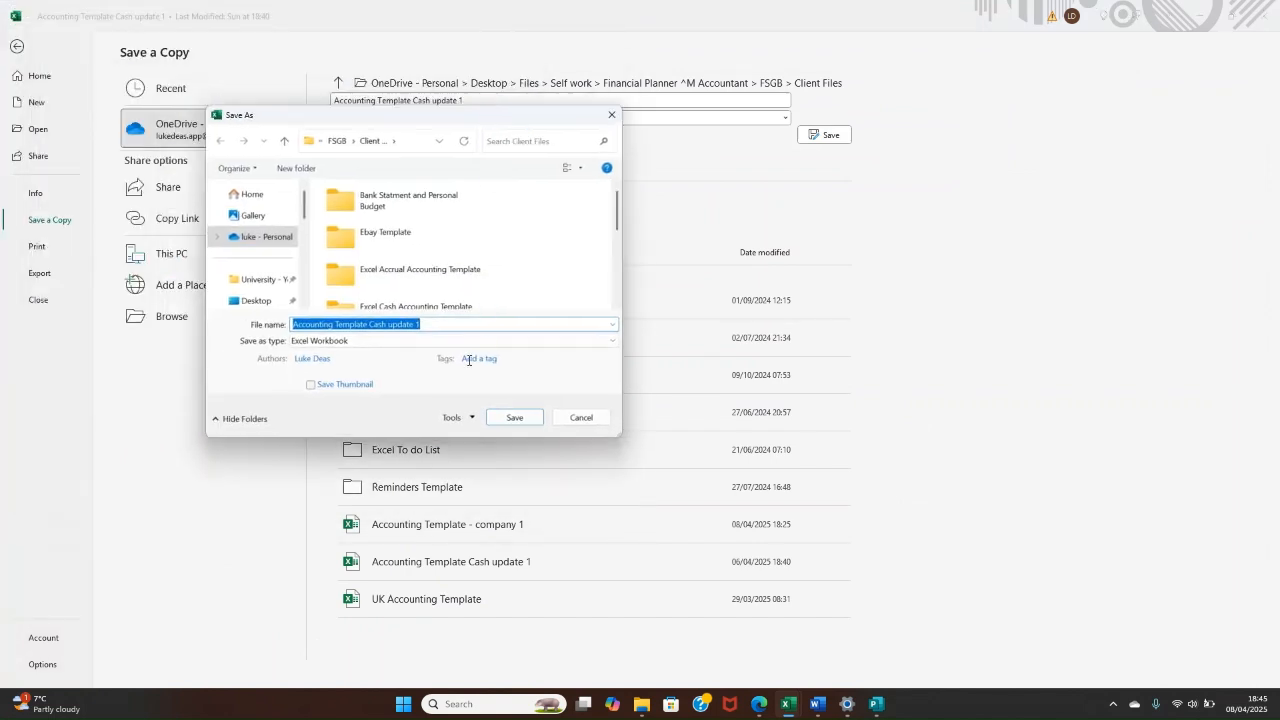
{"action": "left_click_drag", "start_coordinate": [449, 322], "coordinate": [378, 336]}
{"action": "key", "text": "BackSpace"}
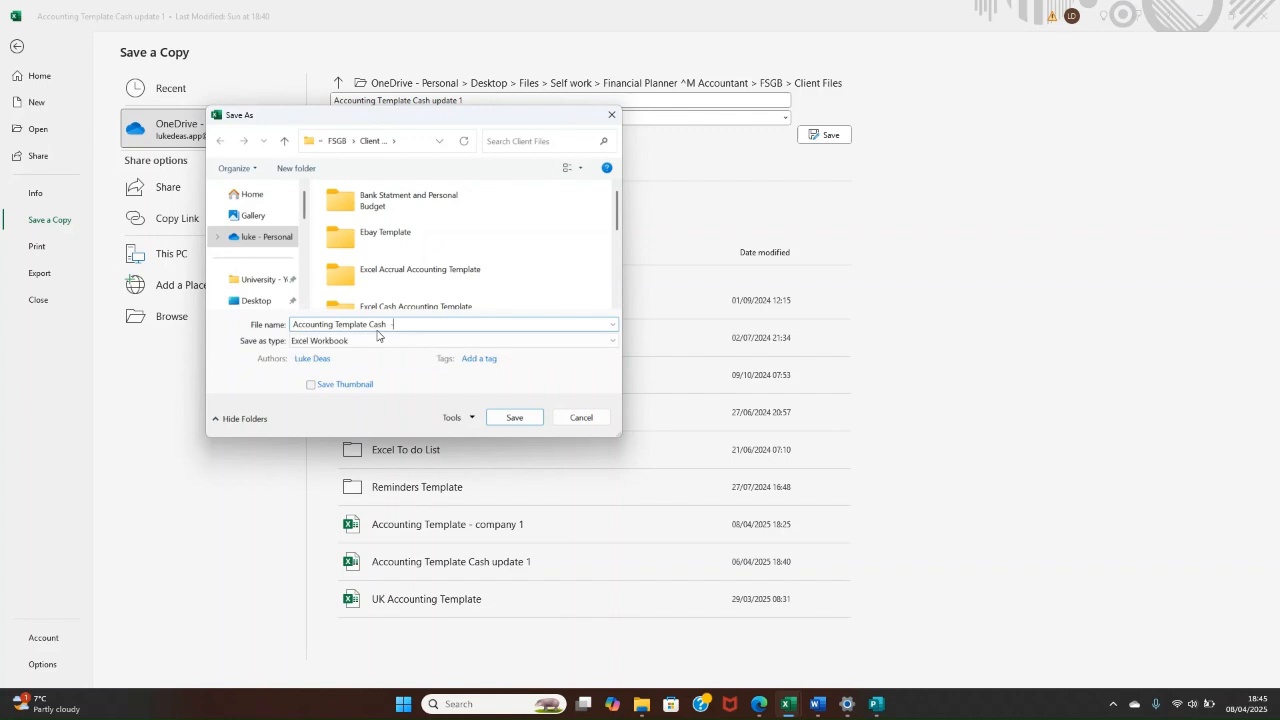
{"action": "type", "text": "- marketing company"}
{"action": "left_click", "coordinate": [512, 418]}
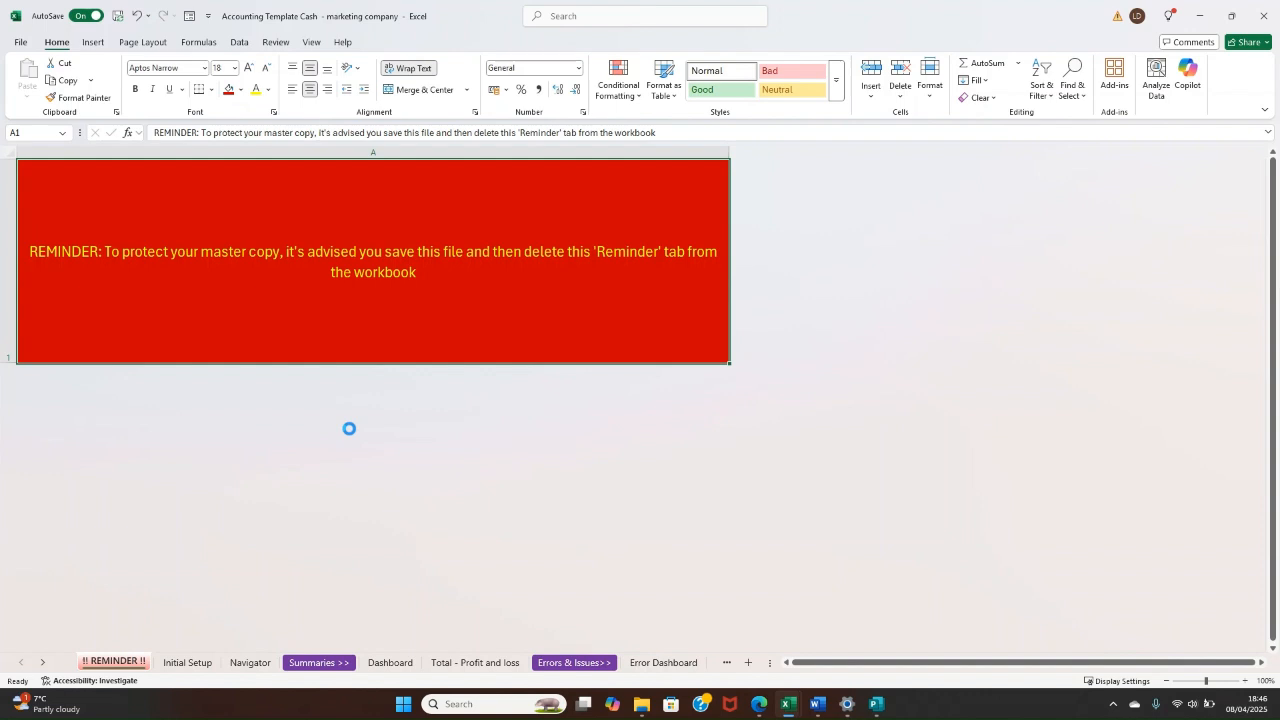
Step: Delete the "!! REMINDER !!" sheet from the copied workbook
{"action": "right_click", "coordinate": [126, 665]}
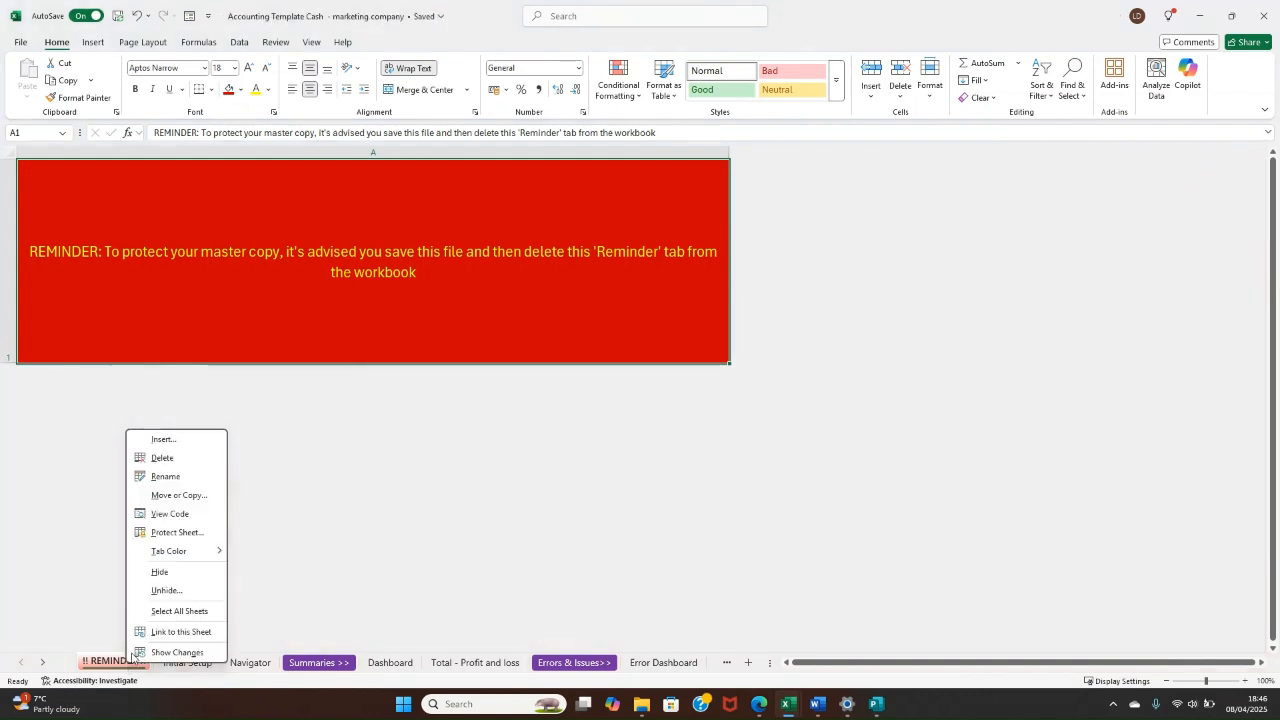
{"action": "left_click", "coordinate": [183, 460]}
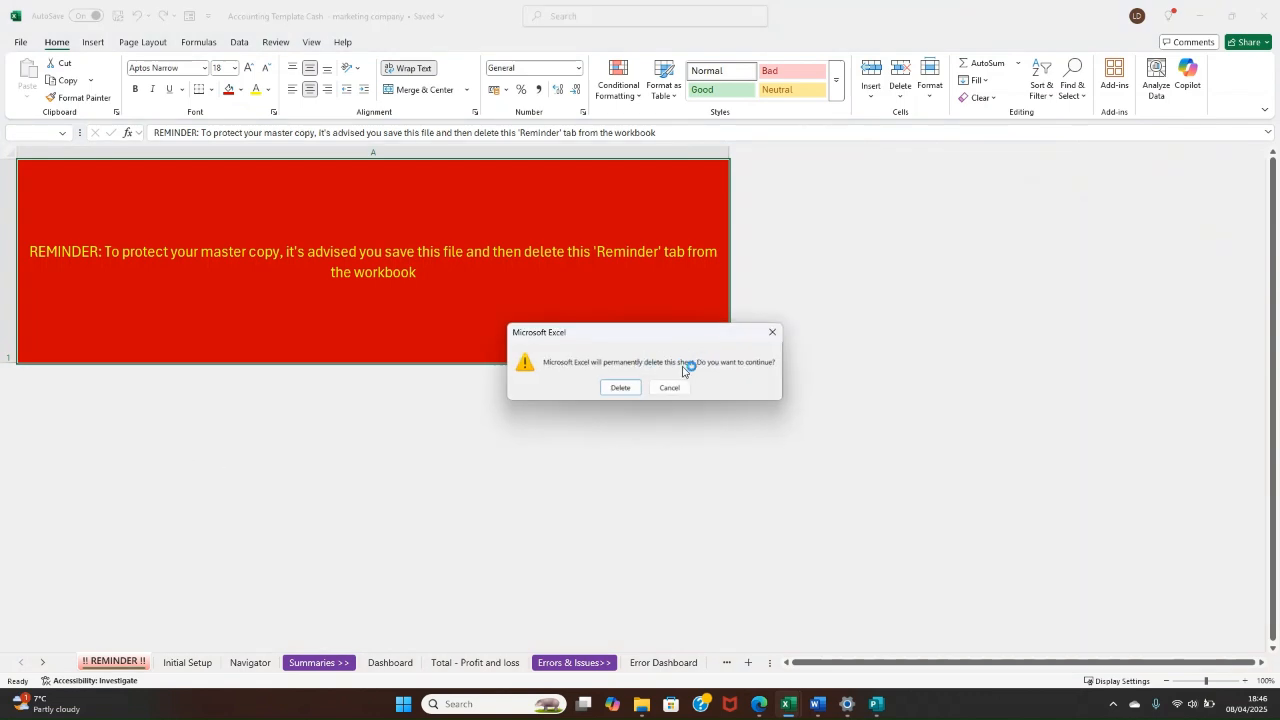
{"action": "left_click", "coordinate": [620, 387]}
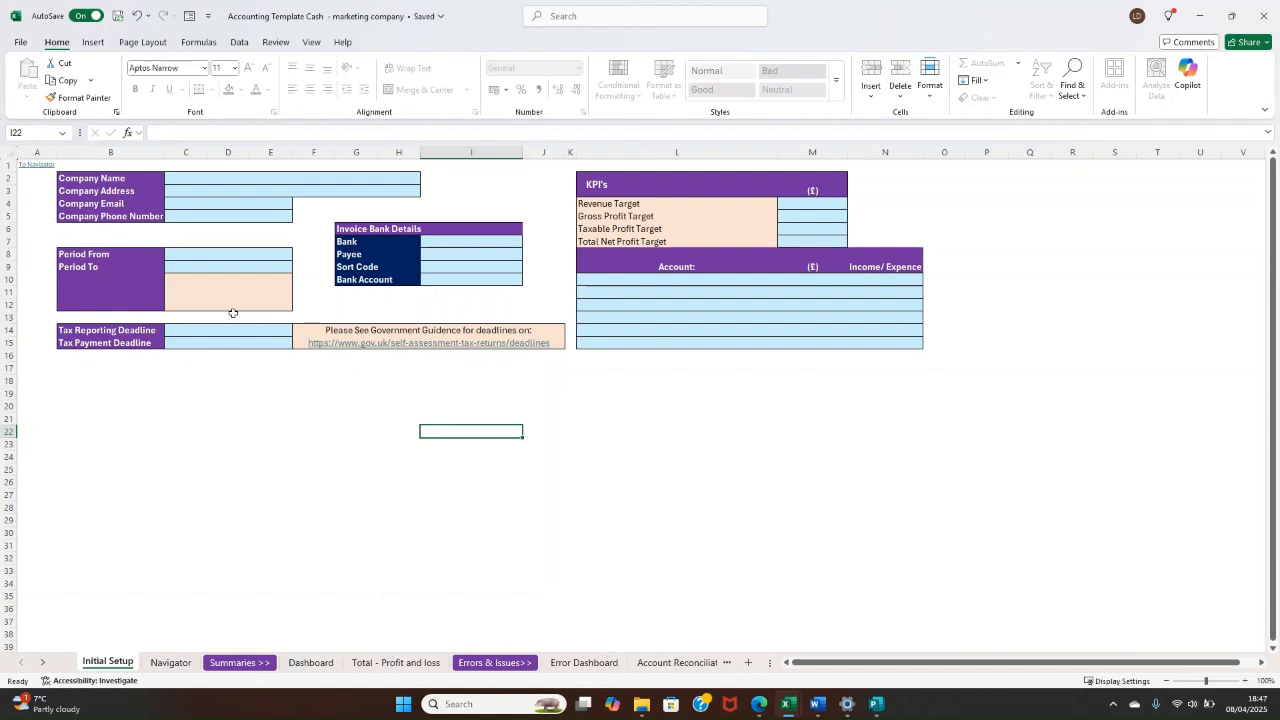
Step: Look over the Initial Setup sheet's period, tax deadline, invoice bank details and KPI sections
{"action": "left_click_drag", "start_coordinate": [149, 254], "coordinate": [140, 345]}
{"action": "left_click", "coordinate": [137, 355]}
{"action": "left_click", "coordinate": [132, 333]}
{"action": "left_click_drag", "start_coordinate": [455, 243], "coordinate": [458, 282]}
{"action": "left_click", "coordinate": [629, 445]}
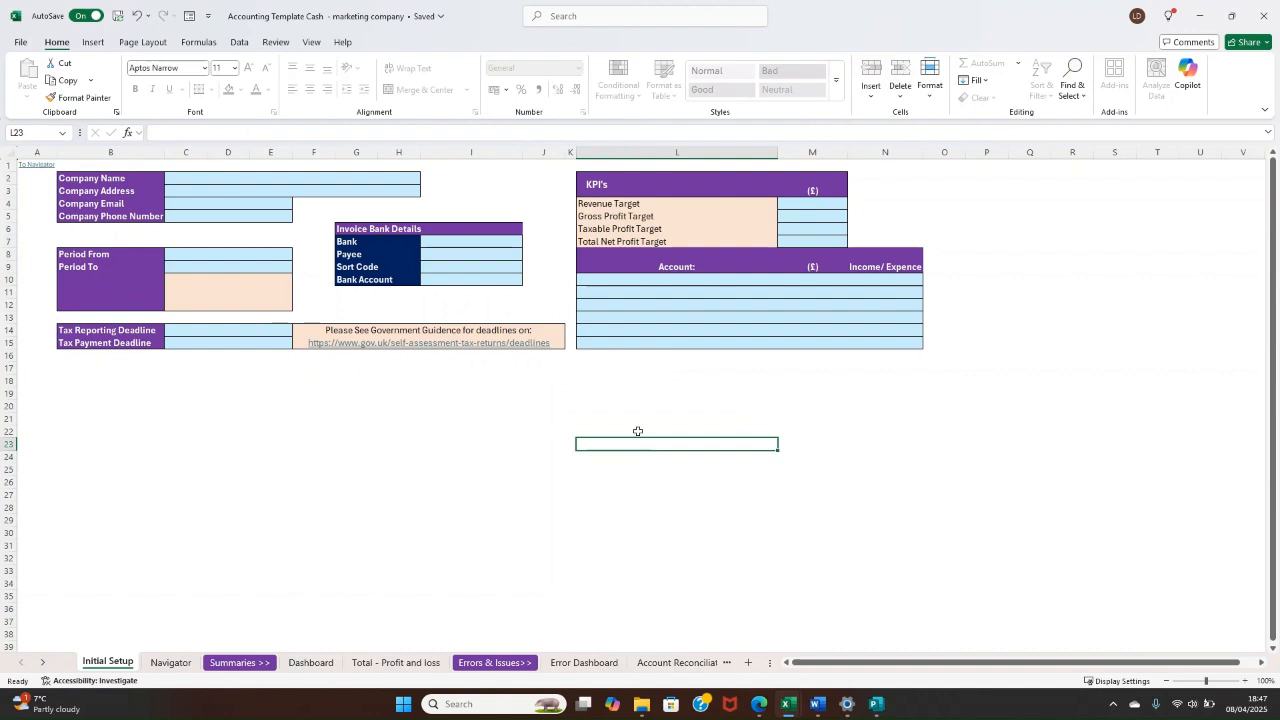
{"action": "left_click_drag", "start_coordinate": [729, 204], "coordinate": [717, 344]}
{"action": "left_click", "coordinate": [668, 444]}
Step: Follow the Navigator sheet's Dashboard link and return through the Dashboard's To Navigator link
{"action": "left_click", "coordinate": [171, 663]}
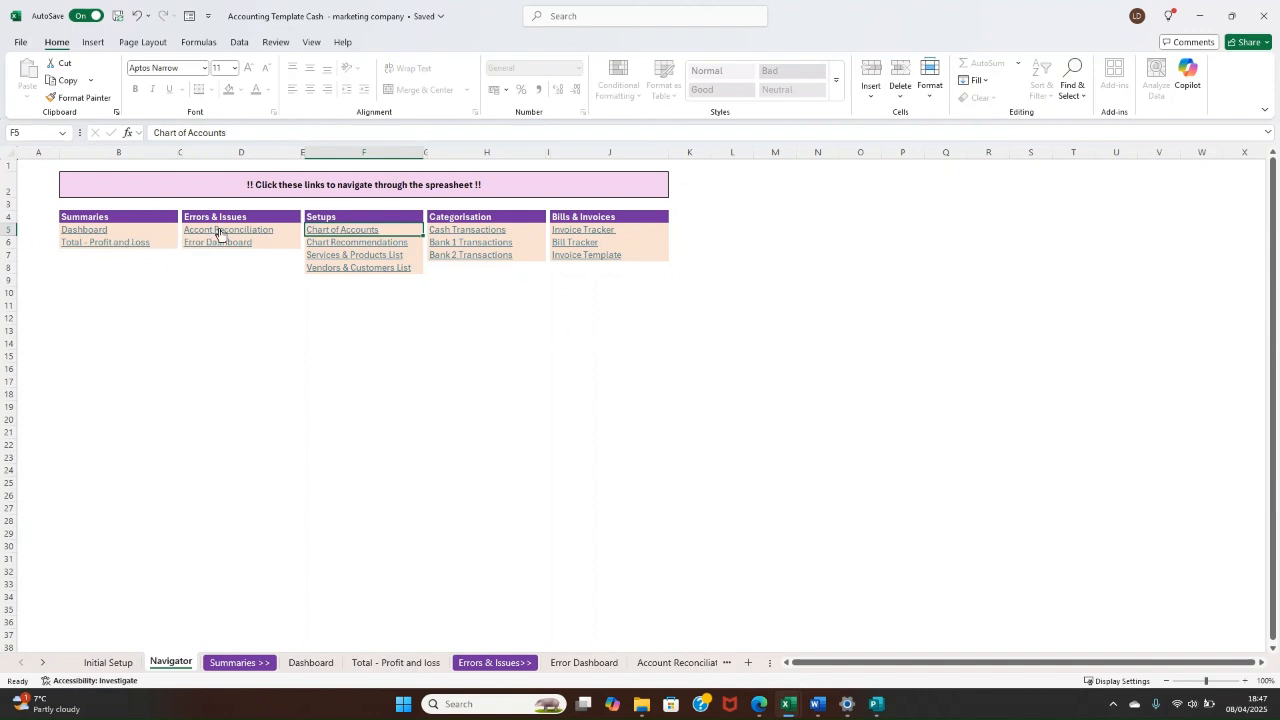
{"action": "left_click", "coordinate": [84, 230]}
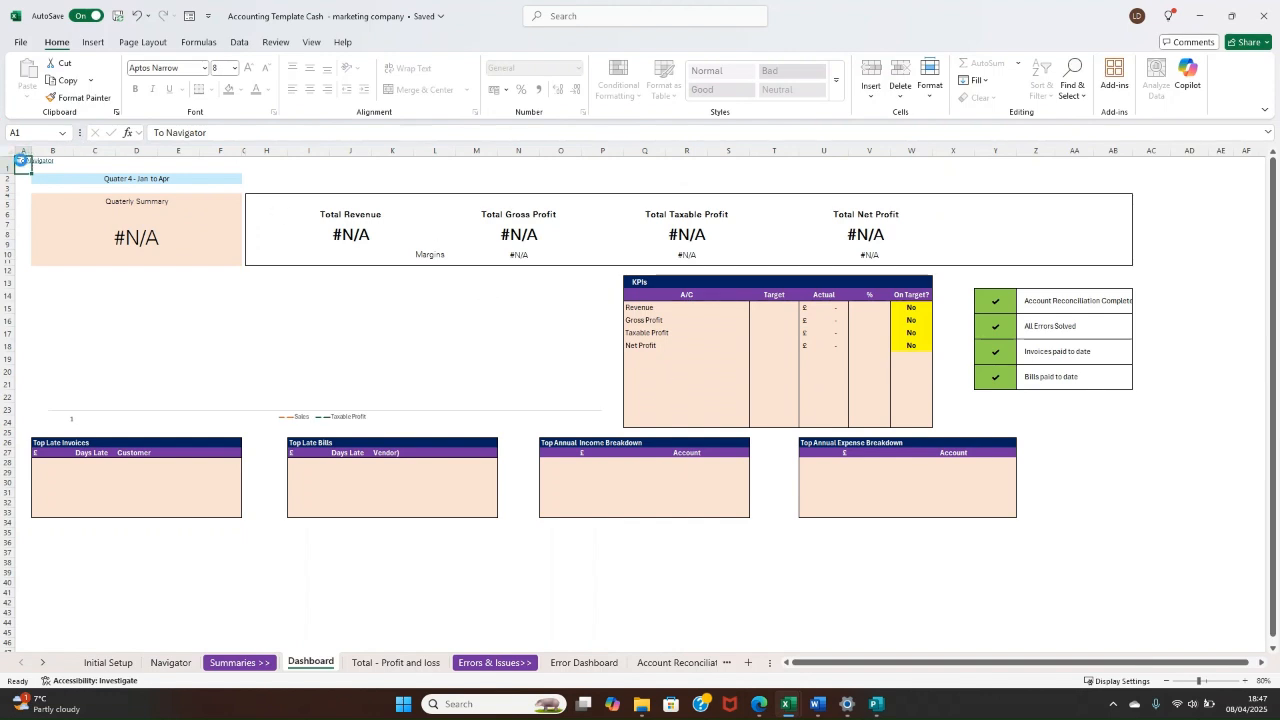
{"action": "left_click", "coordinate": [20, 164]}
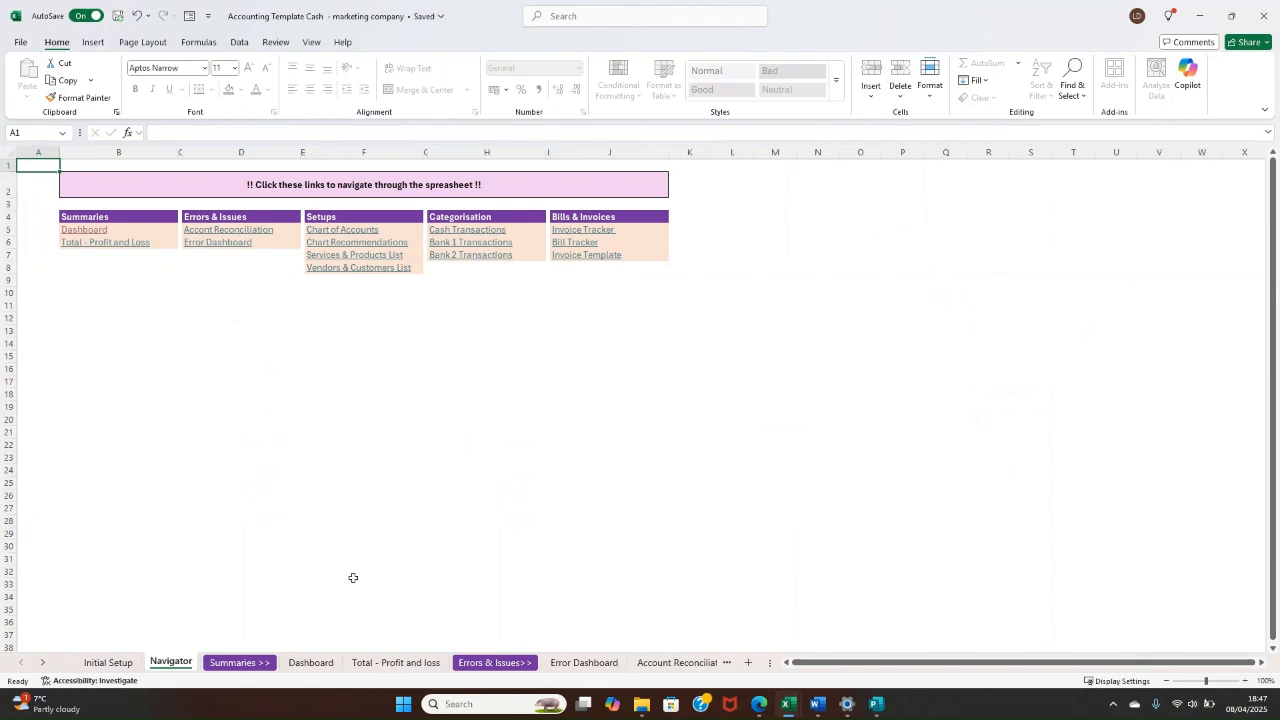
Step: Open the Dashboard sheet and try to edit account cell Q22 in the KPIs table, ending back on the Dashboard
{"action": "left_click", "coordinate": [310, 663]}
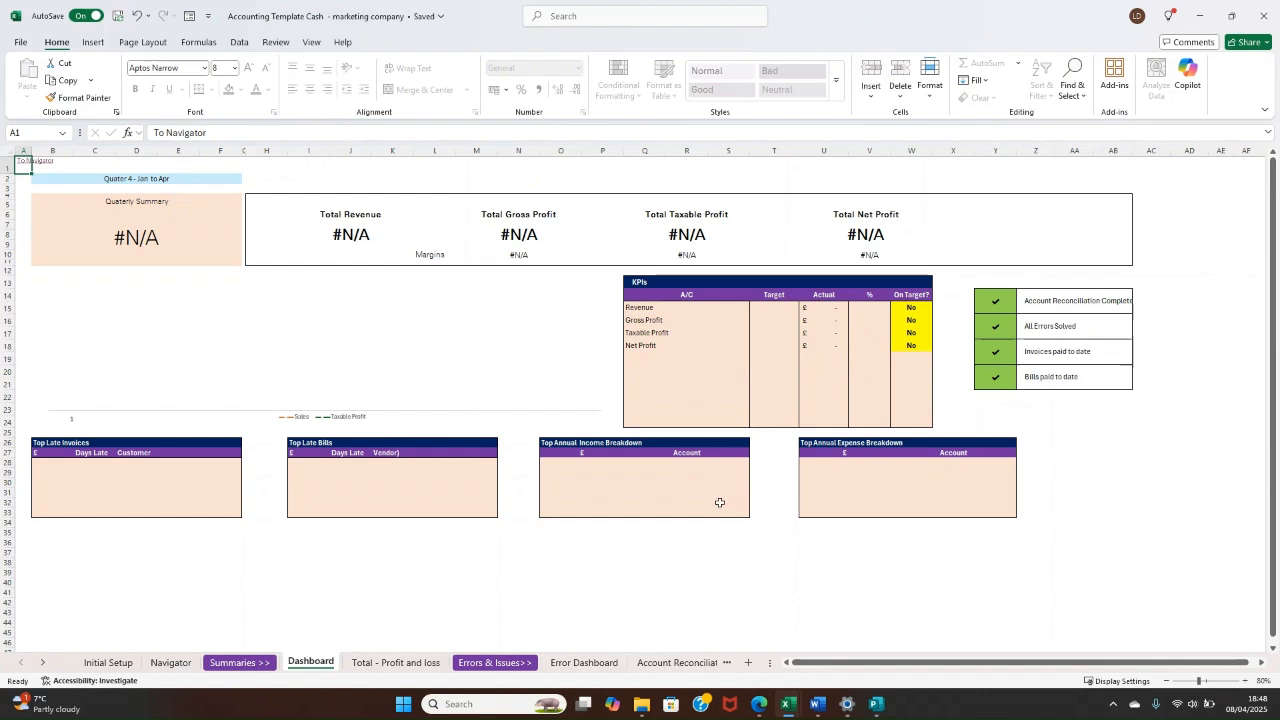
{"action": "left_click", "coordinate": [656, 398]}
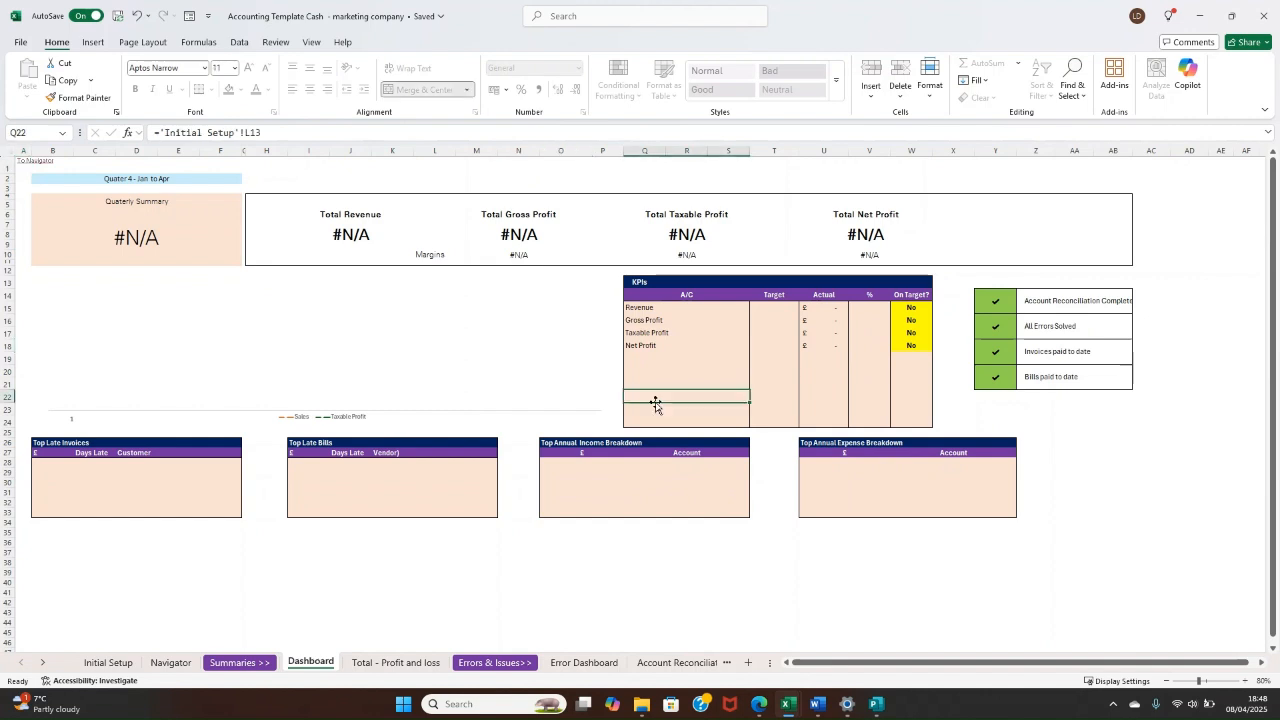
{"action": "double_click", "coordinate": [656, 398]}
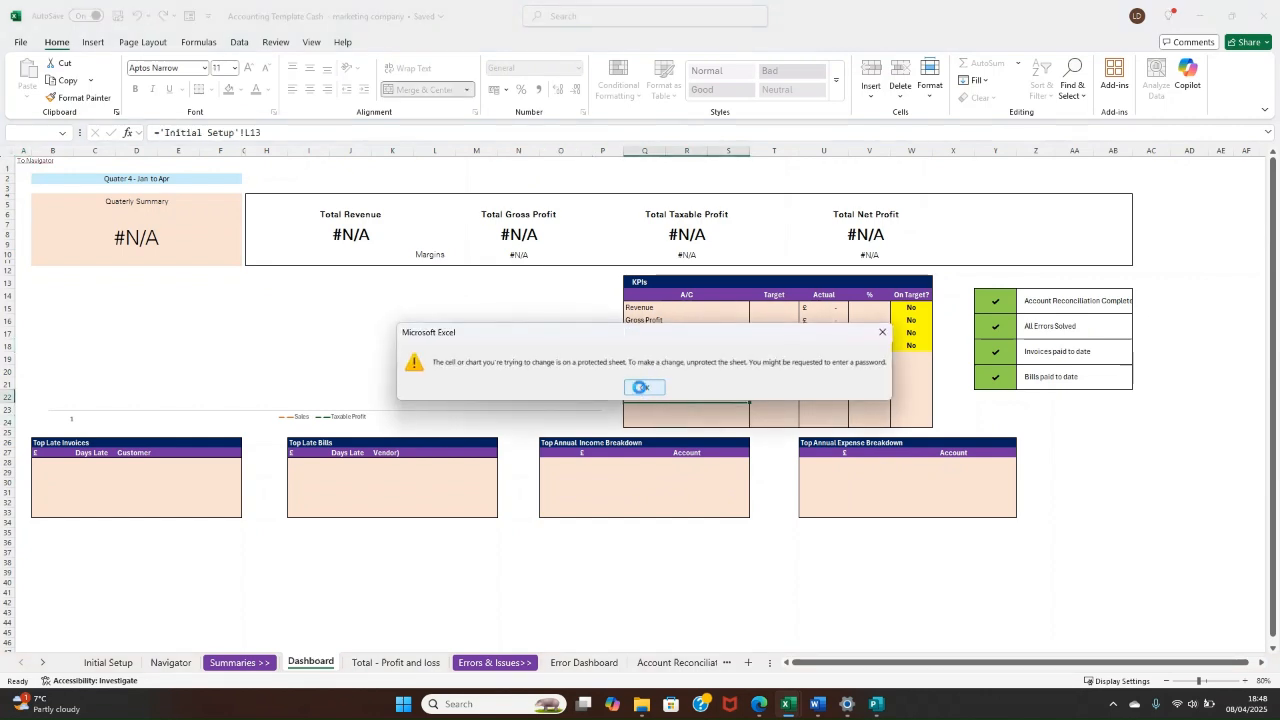
{"action": "left_click", "coordinate": [643, 388]}
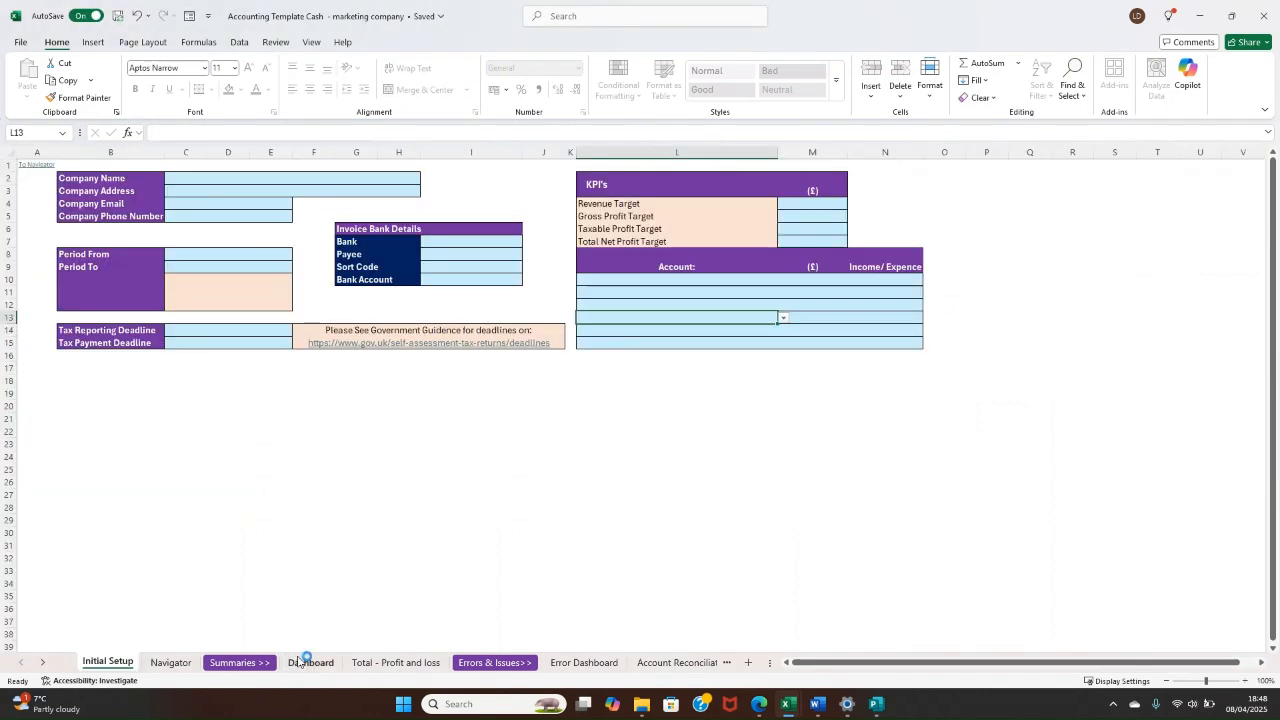
{"action": "left_click", "coordinate": [309, 662]}
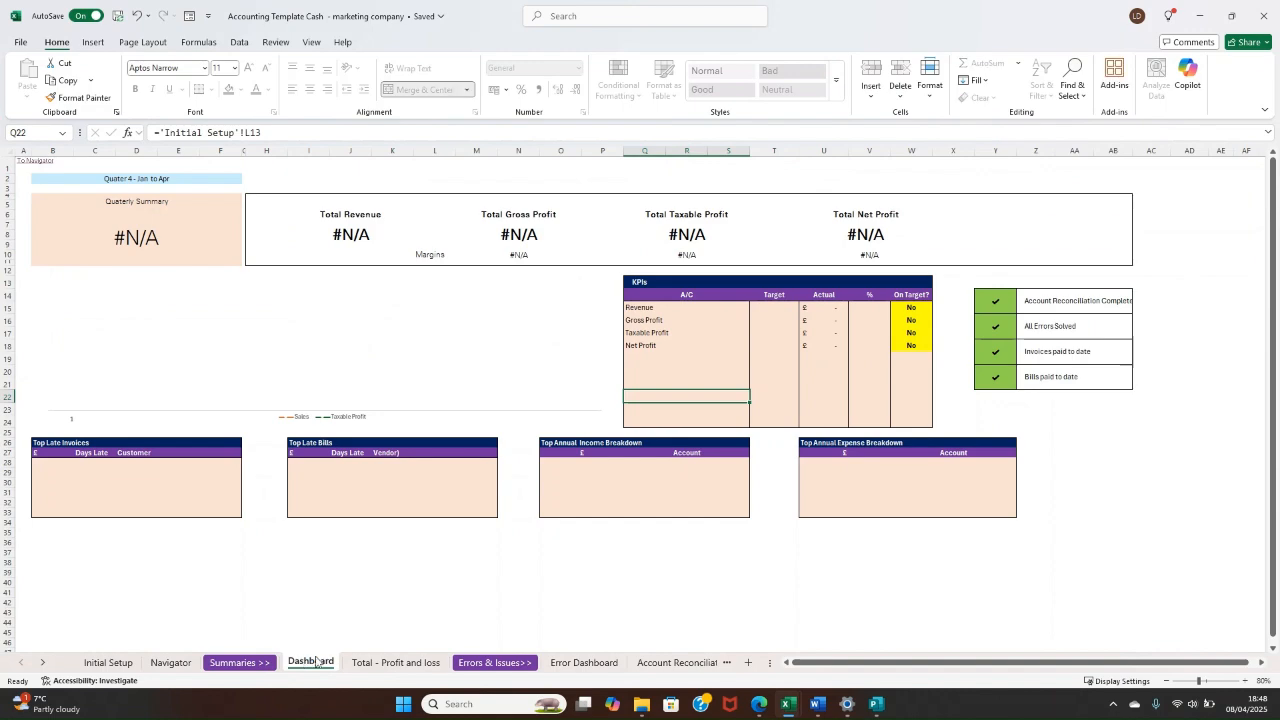
Step: Open the Total - Profit and loss sheet and inspect its first monthly period heading and Sales summary cell
{"action": "left_click", "coordinate": [391, 665]}
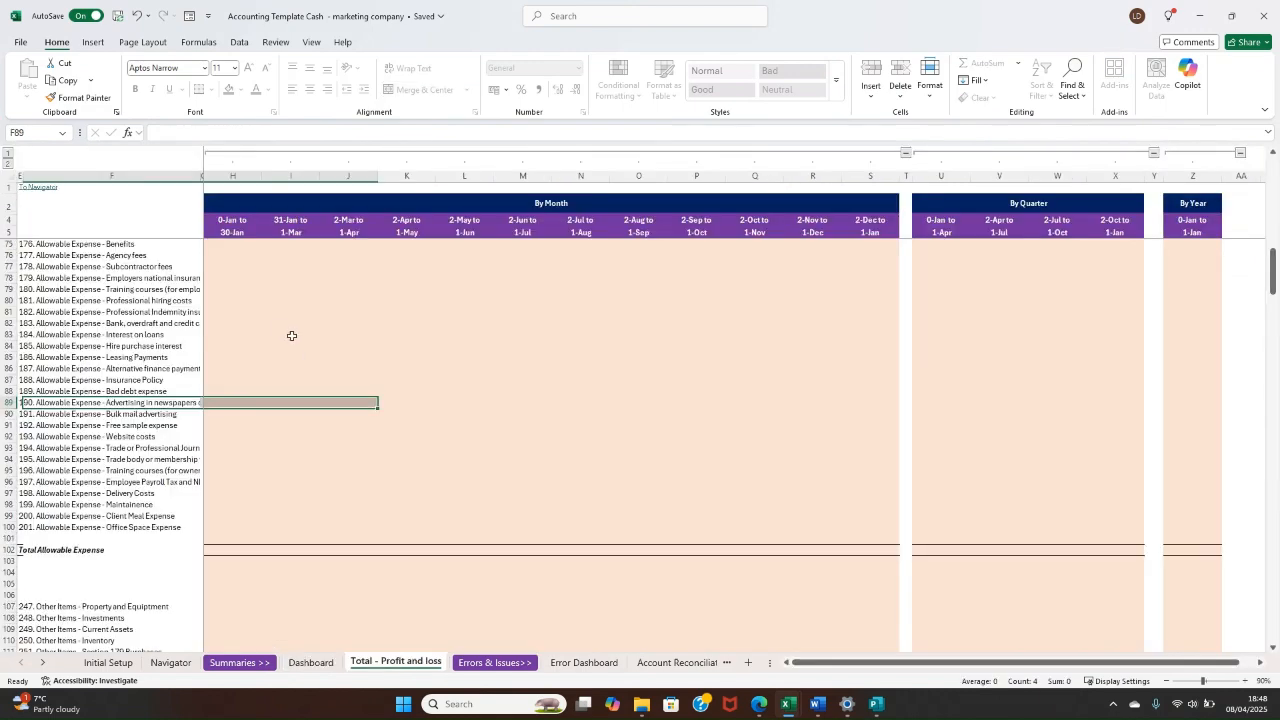
{"action": "left_click_drag", "start_coordinate": [251, 141], "coordinate": [250, 205]}
{"action": "left_click", "coordinate": [252, 220]}
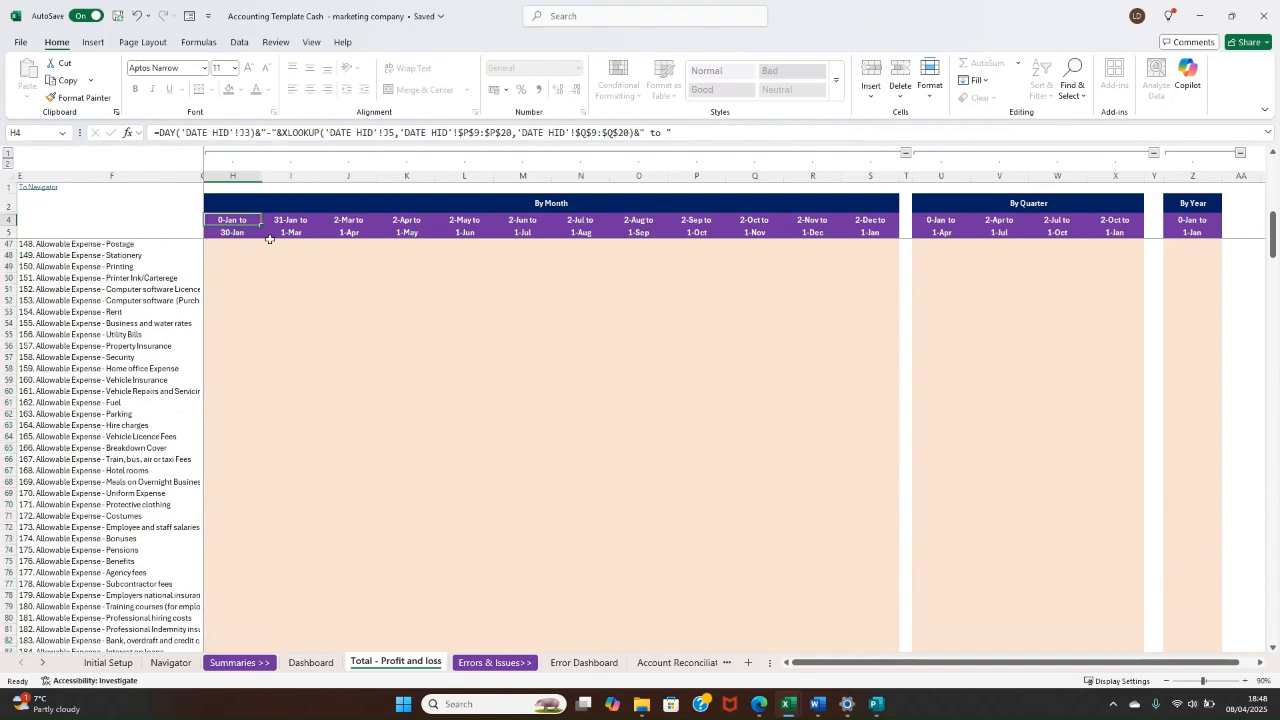
{"action": "key", "text": "Down"}
{"action": "key", "text": "Down"}
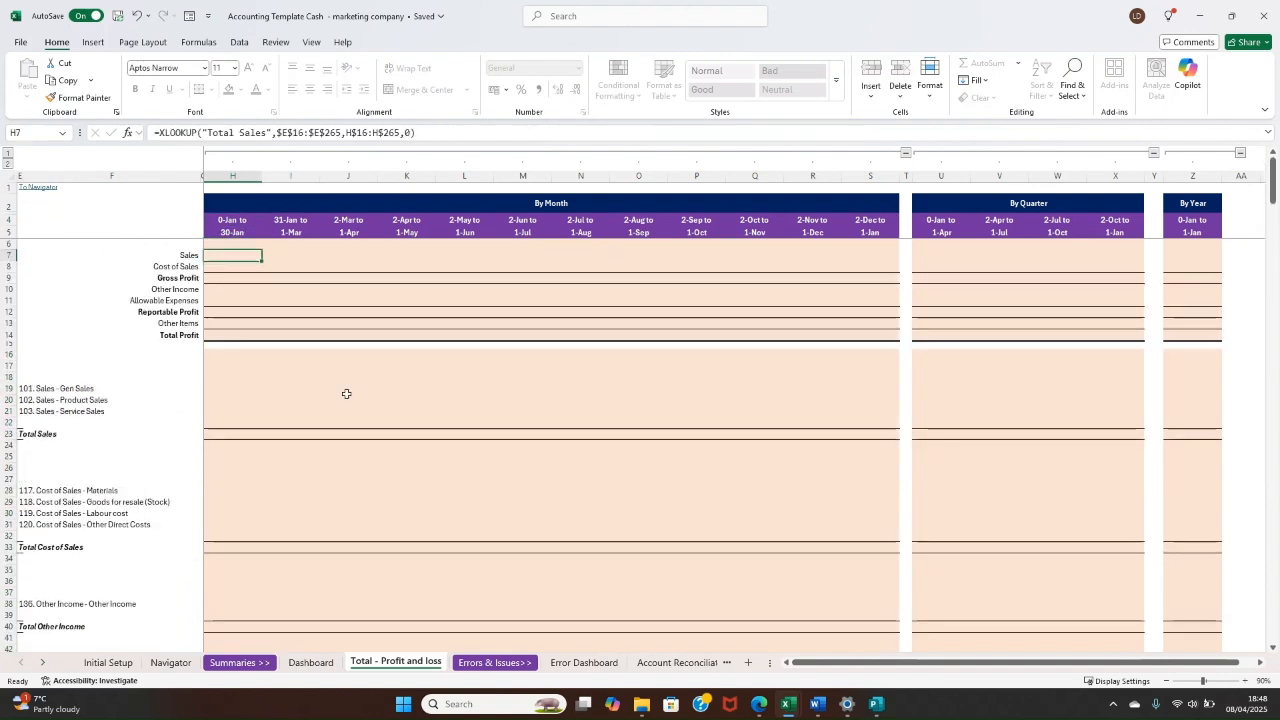
Step: Examine the sales account rows 101 to 103 and the Total Sales row in the profit and loss sheet
{"action": "left_click_drag", "start_coordinate": [160, 389], "coordinate": [160, 399]}
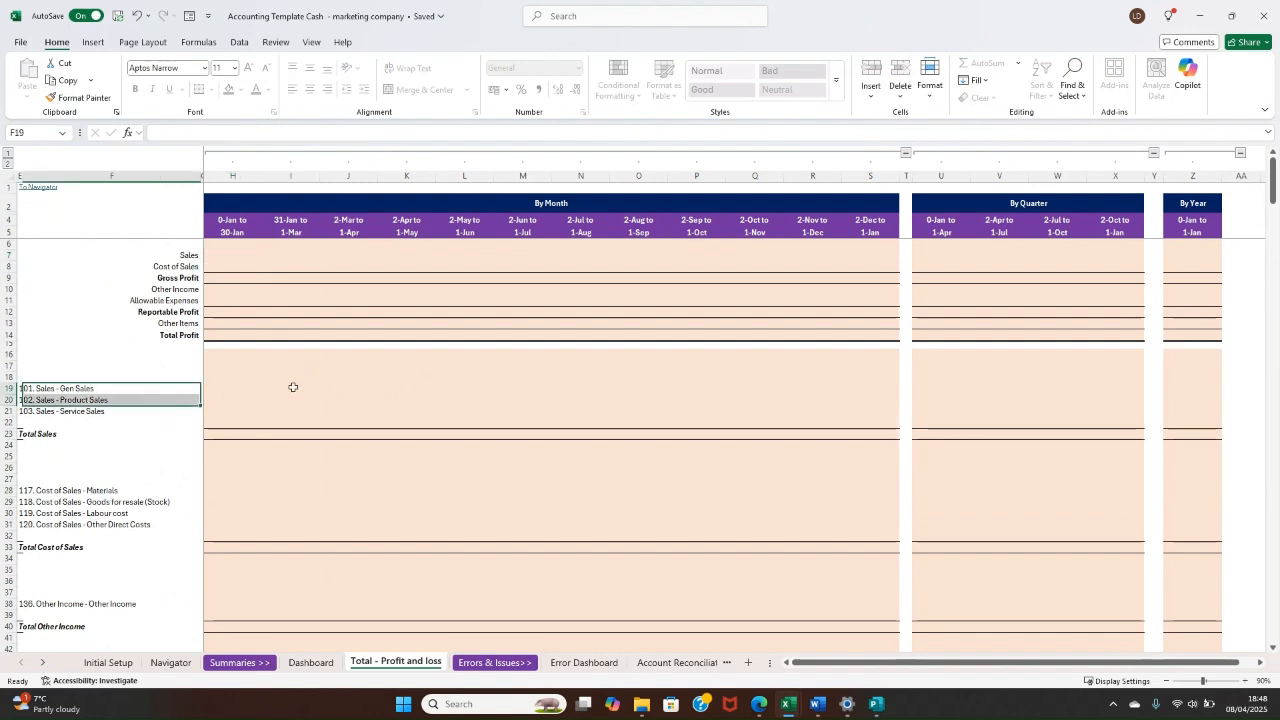
{"action": "left_click", "coordinate": [300, 390]}
{"action": "left_click", "coordinate": [137, 388]}
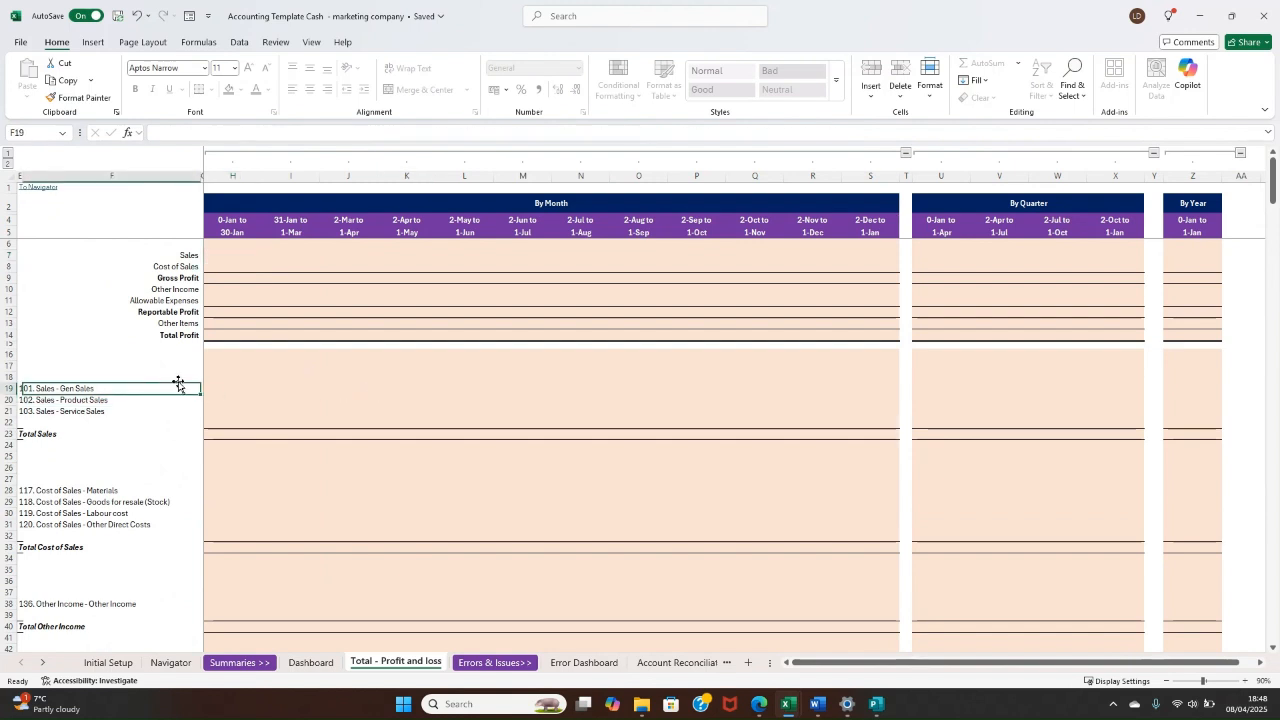
{"action": "left_click", "coordinate": [291, 398]}
{"action": "left_click", "coordinate": [99, 411]}
{"action": "left_click", "coordinate": [89, 390]}
{"action": "left_click", "coordinate": [77, 401]}
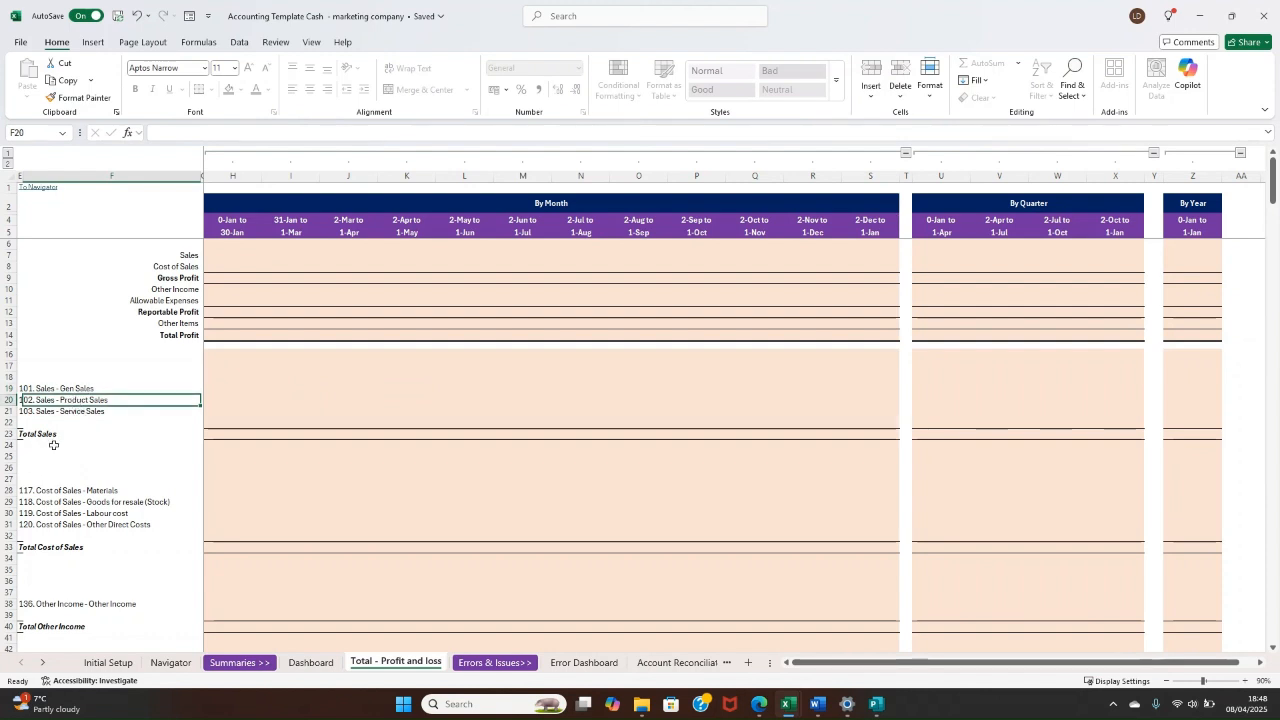
{"action": "left_click", "coordinate": [40, 434]}
Step: Review the profit and loss summary rows from Sales and Cost of Sales down to Total Profit
{"action": "left_click", "coordinate": [172, 248]}
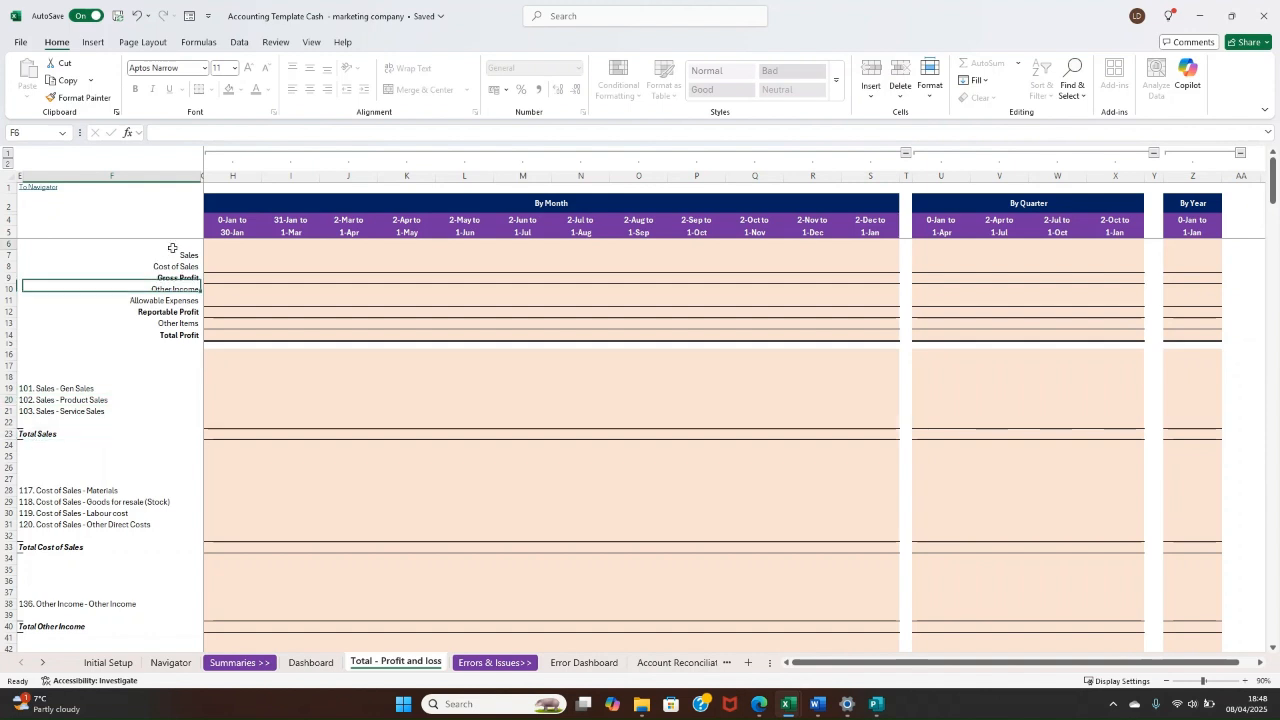
{"action": "mouse_move", "coordinate": [172, 248]}
{"action": "left_mouse_down"}
{"action": "mouse_move", "coordinate": [986, 337]}
{"action": "mouse_move", "coordinate": [1178, 335]}
{"action": "mouse_move", "coordinate": [183, 257]}
{"action": "mouse_move", "coordinate": [179, 337]}
{"action": "left_mouse_up"}
{"action": "left_click", "coordinate": [179, 336]}
{"action": "left_click", "coordinate": [186, 258]}
{"action": "left_click", "coordinate": [185, 267]}
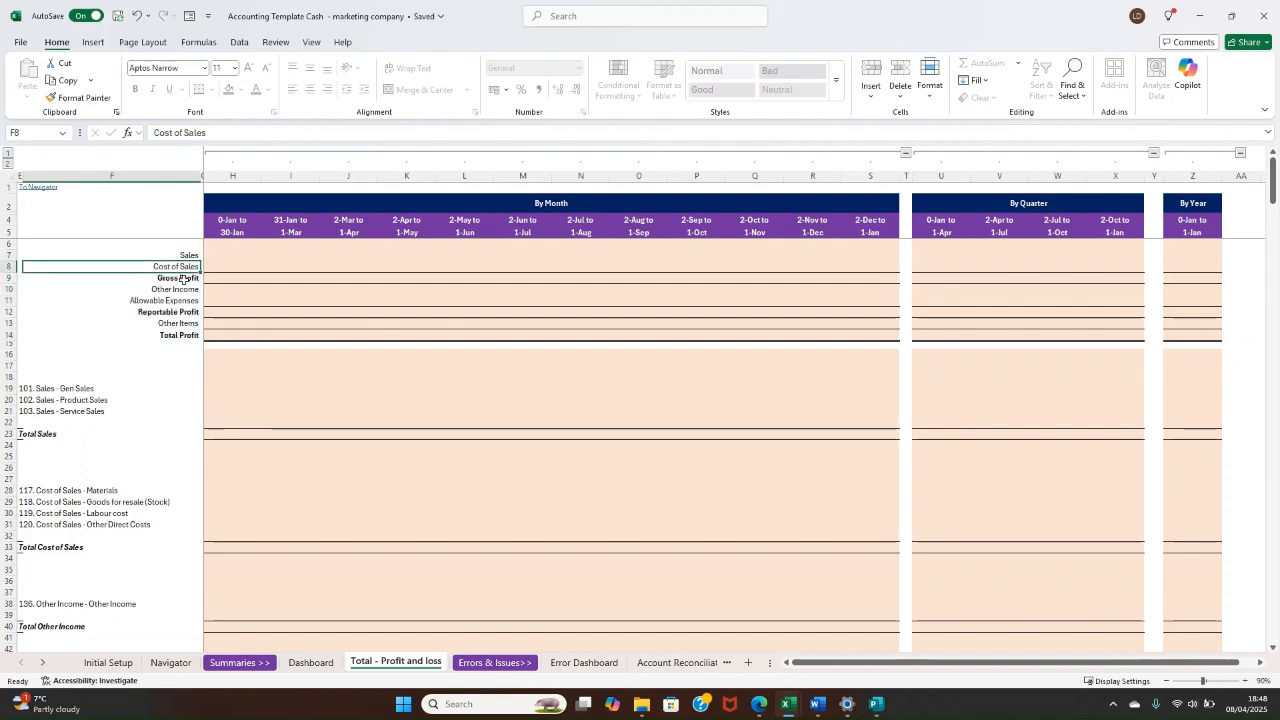
{"action": "left_click", "coordinate": [184, 279]}
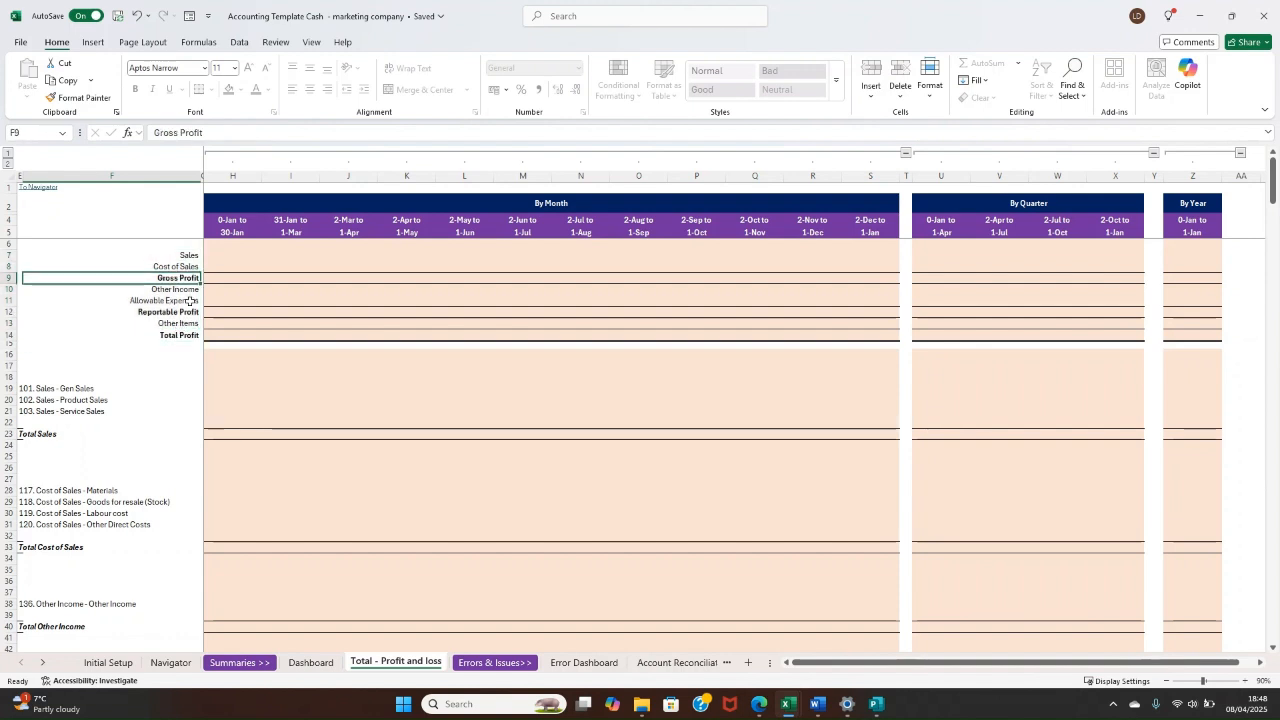
{"action": "left_click", "coordinate": [185, 289]}
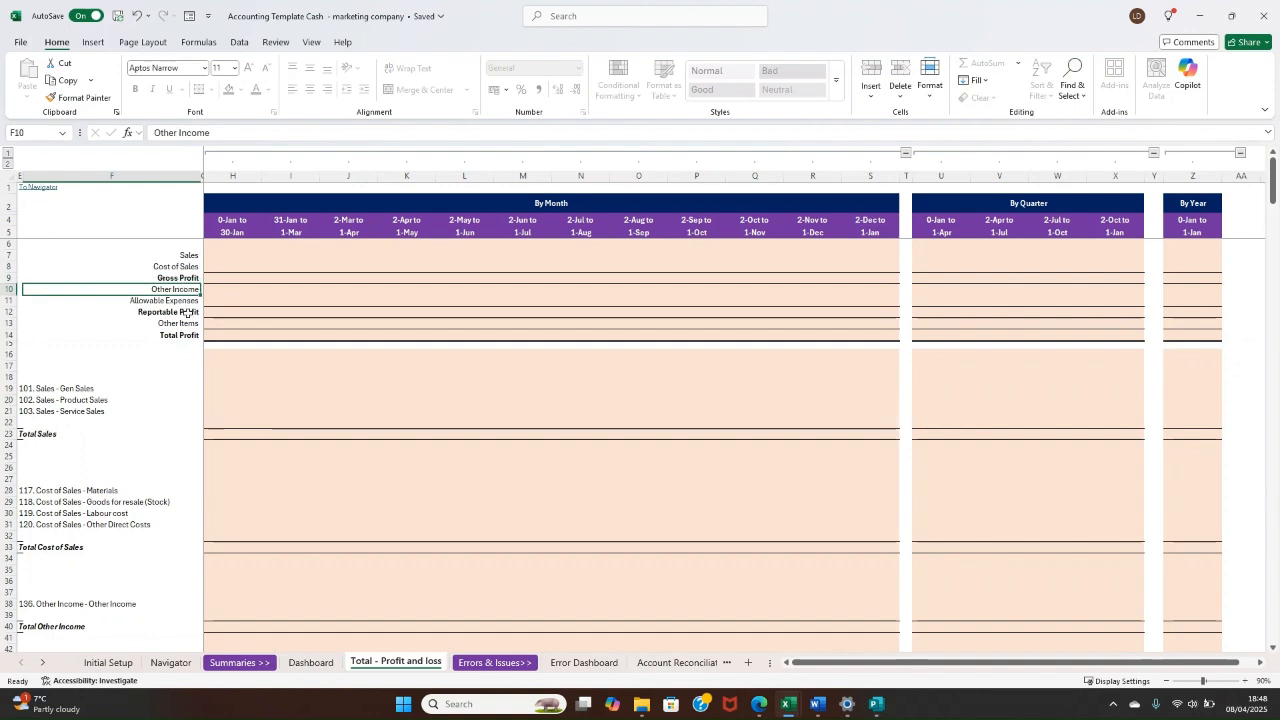
{"action": "left_click", "coordinate": [180, 302]}
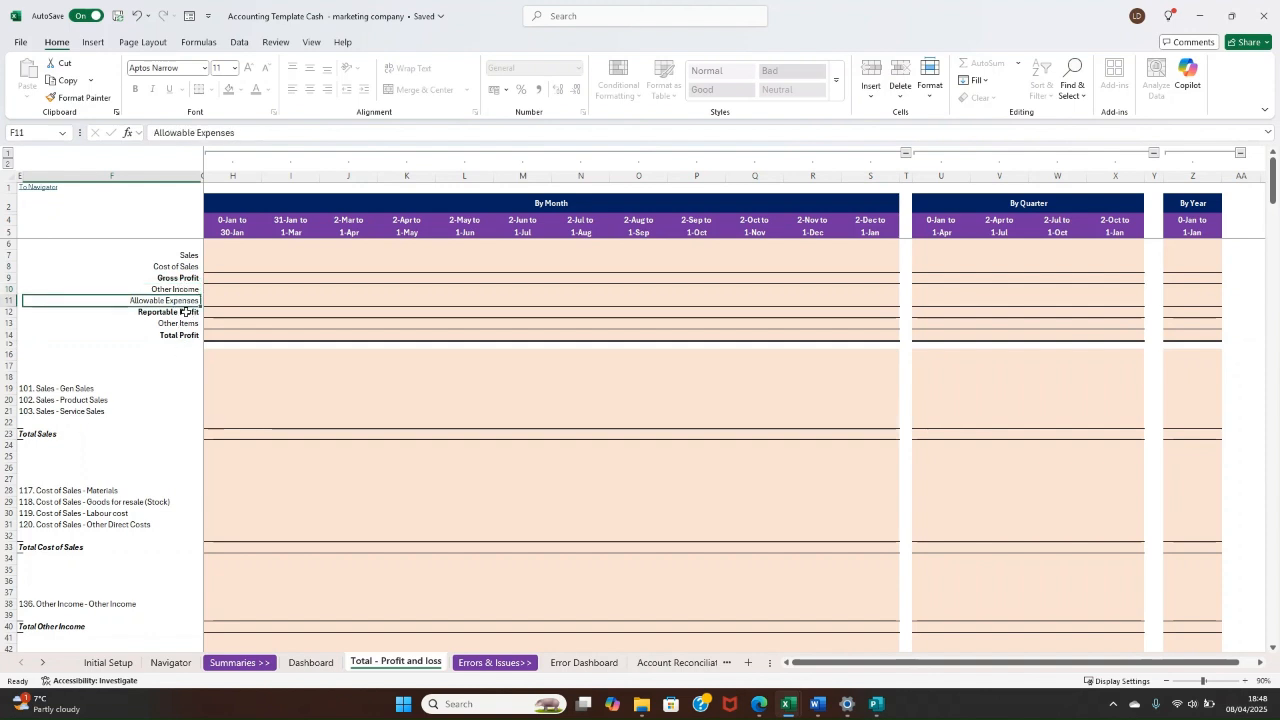
{"action": "left_click_drag", "start_coordinate": [186, 312], "coordinate": [888, 337]}
{"action": "left_click", "coordinate": [190, 323]}
{"action": "left_click", "coordinate": [812, 400]}
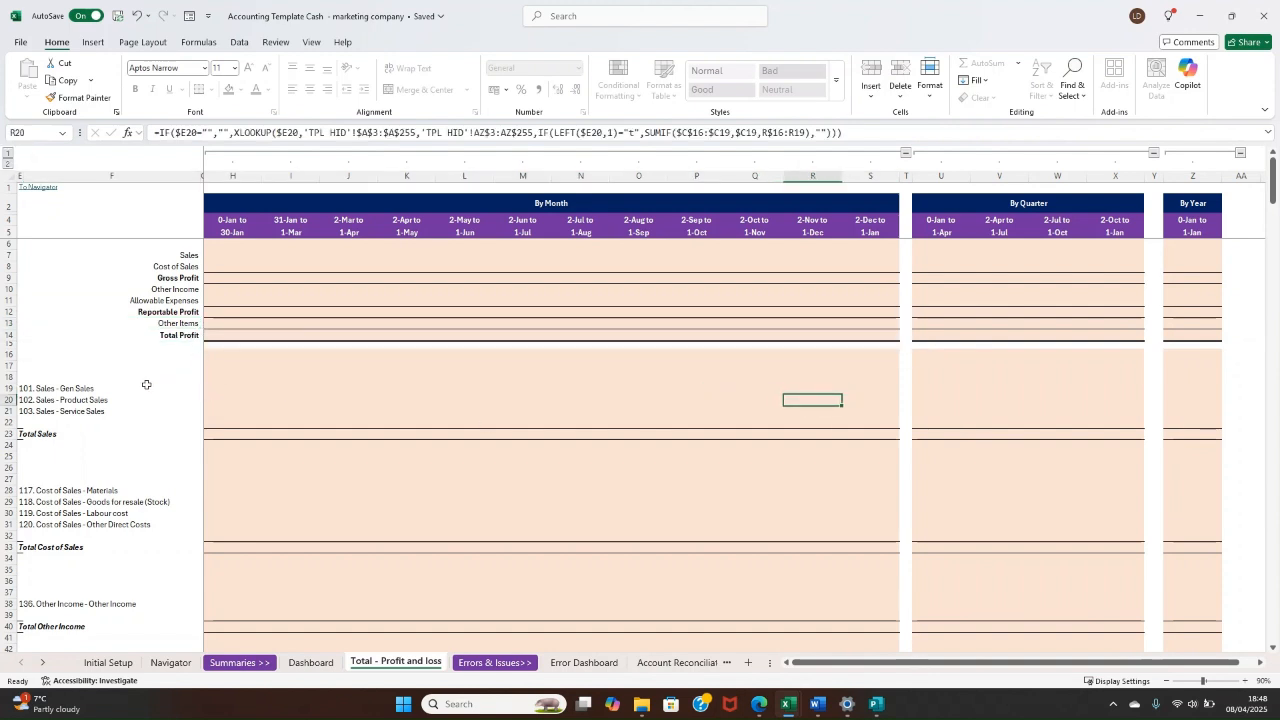
Step: Look through the detailed account rows below the summary, including the Allowable Expense accounts, and return to the sheet's start
{"action": "scroll", "coordinate": [100, 360], "scroll_direction": "down", "scroll_amount": 1}
{"action": "left_click_drag", "start_coordinate": [72, 348], "coordinate": [70, 586]}
{"action": "scroll", "coordinate": [84, 416], "scroll_direction": "down", "scroll_amount": 12}
{"action": "left_click", "coordinate": [94, 419]}
{"action": "scroll", "coordinate": [126, 424], "scroll_direction": "up", "scroll_amount": 14}
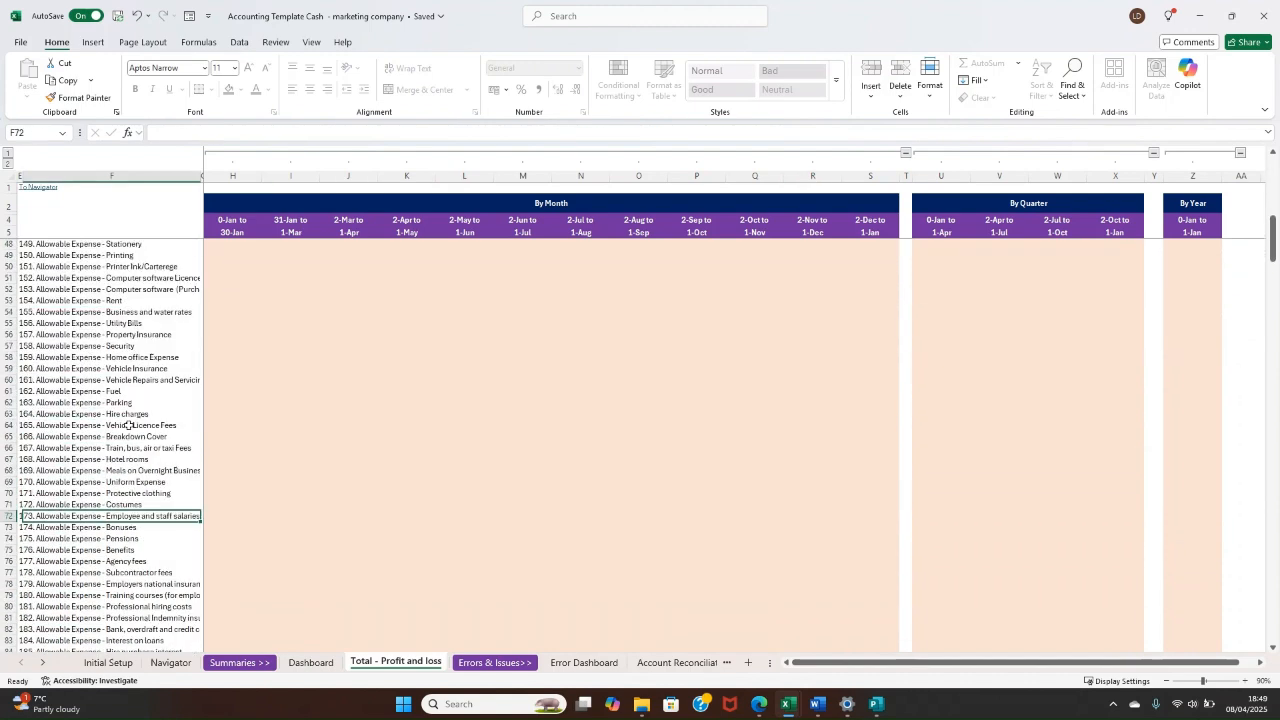
{"action": "scroll", "coordinate": [147, 404], "scroll_direction": "up", "scroll_amount": 3}
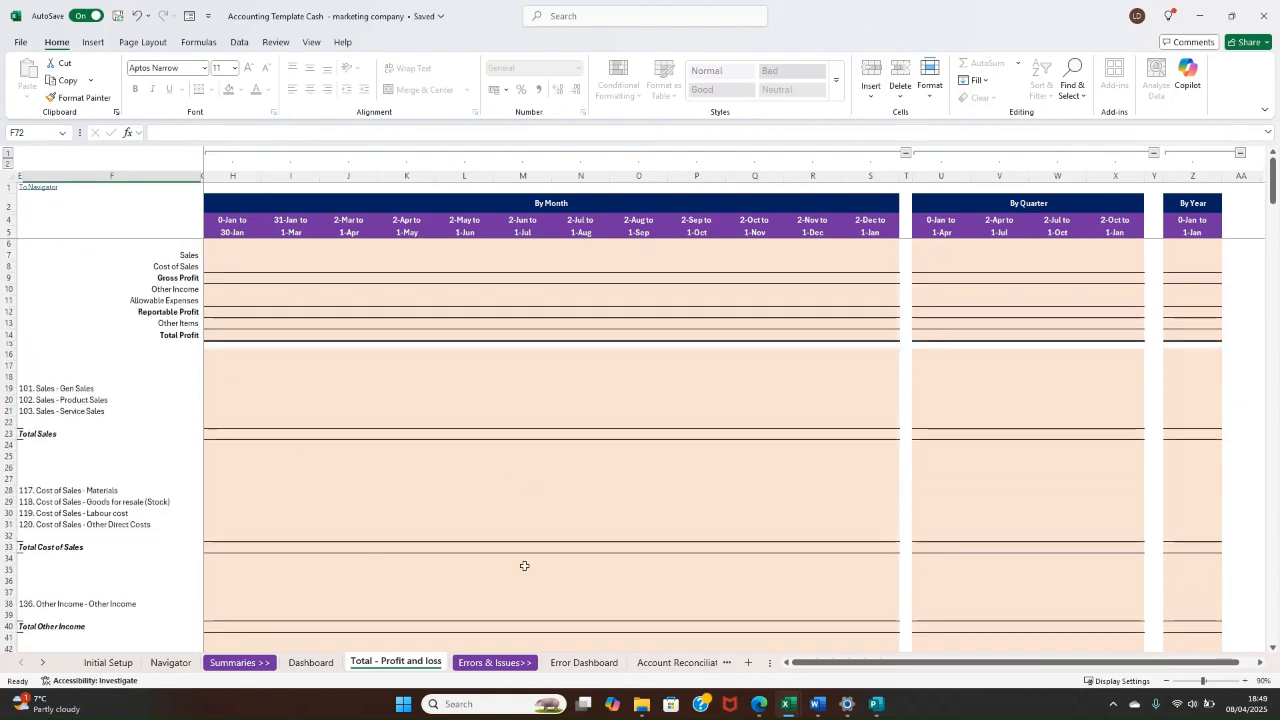
Step: Open the Error Dashboard sheet and review its Accounts Reconciliation, Chart of Accounts and Date Error tables
{"action": "left_click", "coordinate": [585, 661]}
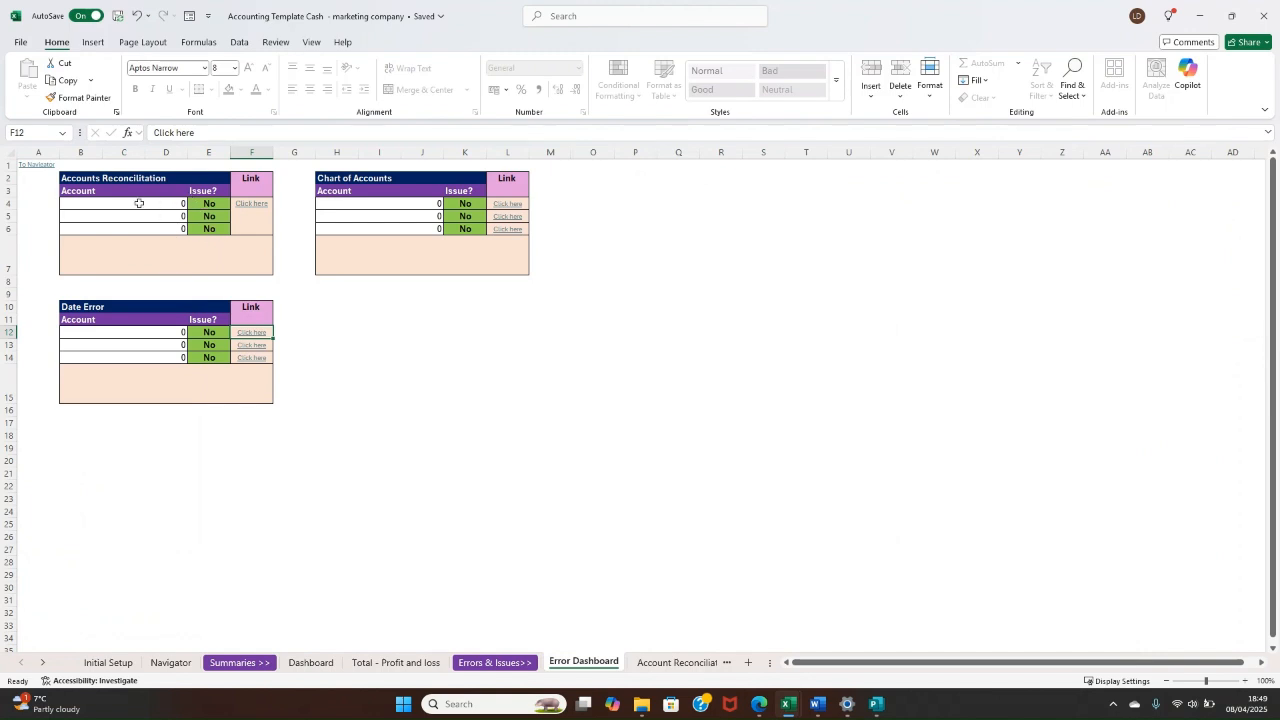
{"action": "left_click_drag", "start_coordinate": [137, 203], "coordinate": [204, 235]}
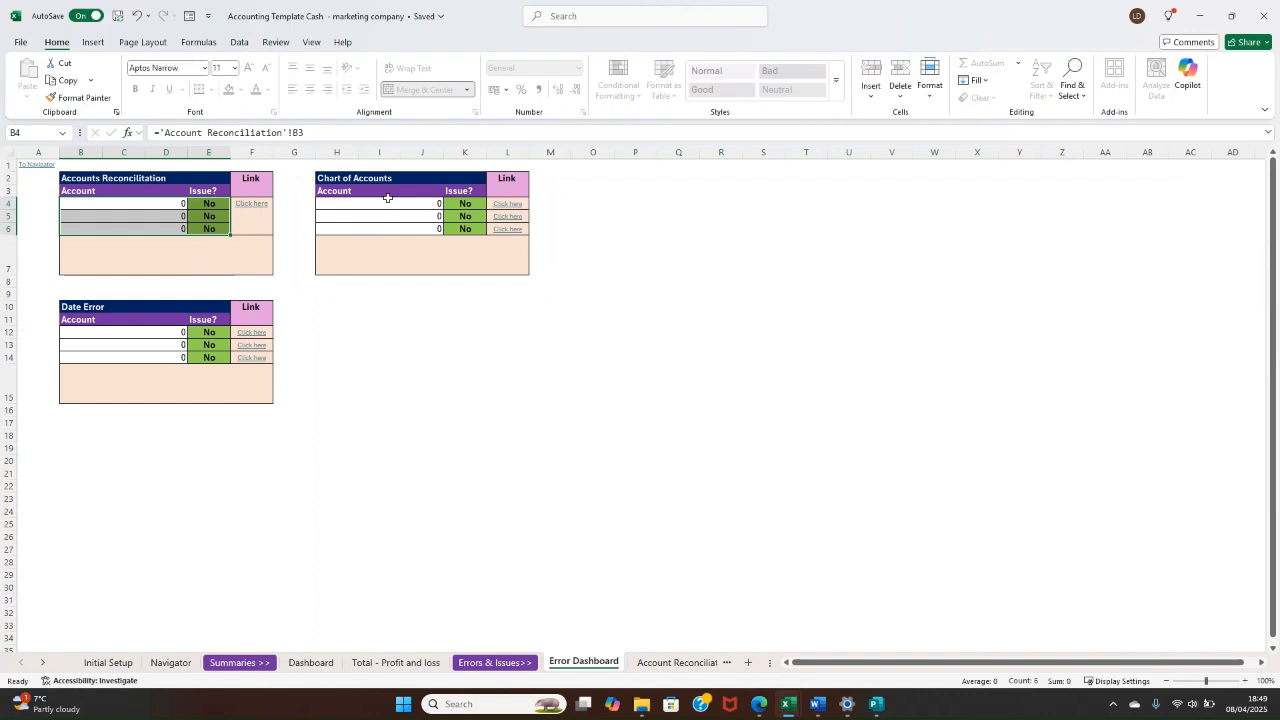
{"action": "left_click_drag", "start_coordinate": [368, 206], "coordinate": [421, 206]}
{"action": "left_click", "coordinate": [457, 280]}
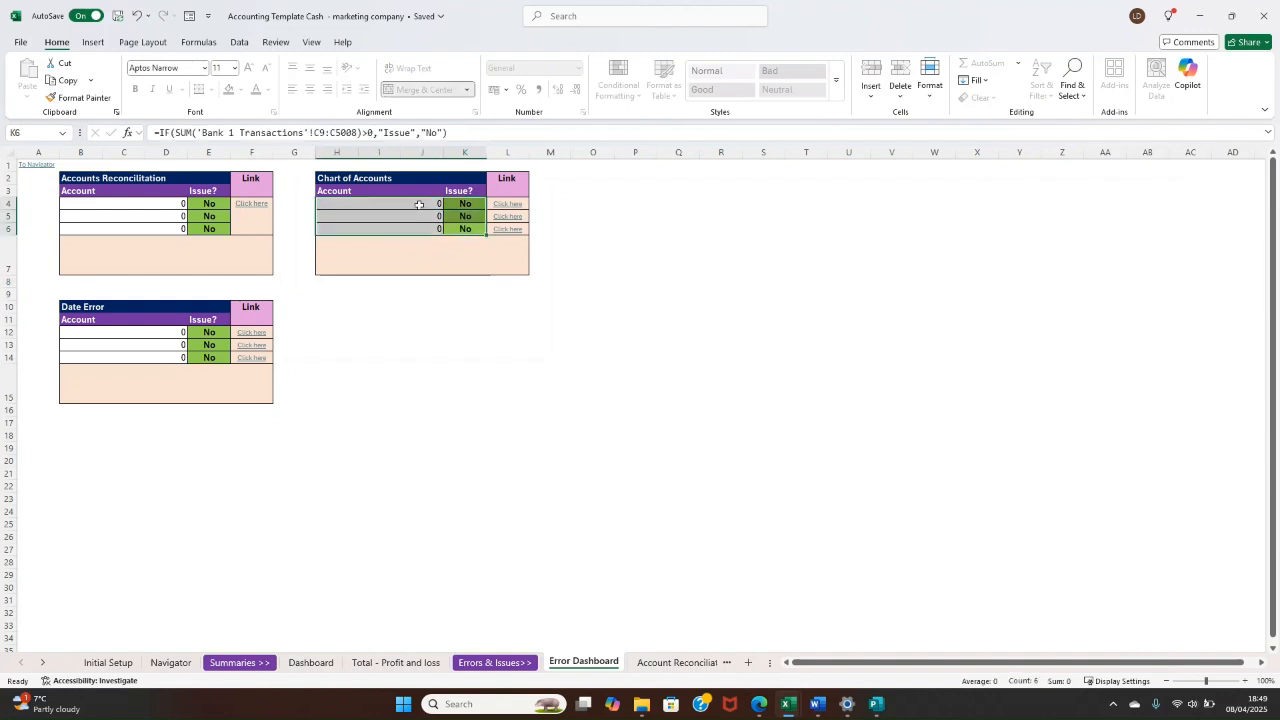
{"action": "left_click_drag", "start_coordinate": [147, 333], "coordinate": [199, 381]}
{"action": "left_click", "coordinate": [200, 388]}
{"action": "left_click", "coordinate": [560, 372]}
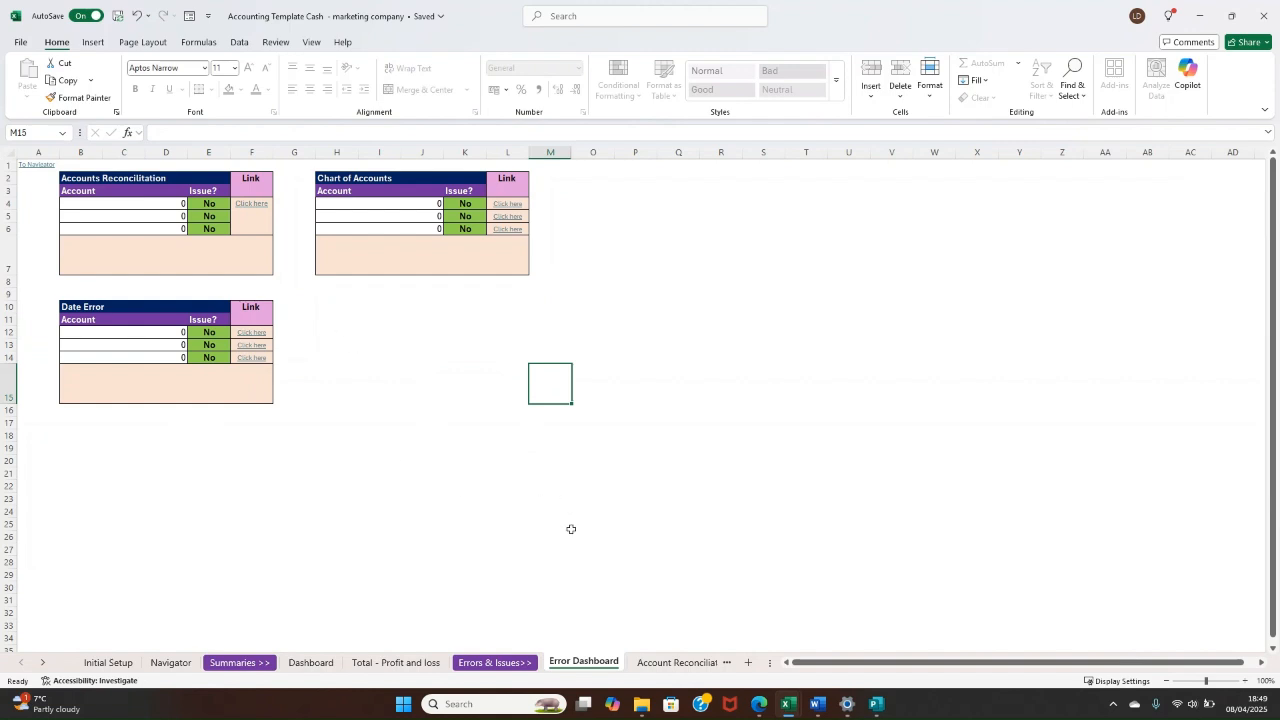
Step: Open the Account Reconciliation sheet and examine the Start amount and End amount input cells of the account blocks
{"action": "left_click", "coordinate": [665, 662]}
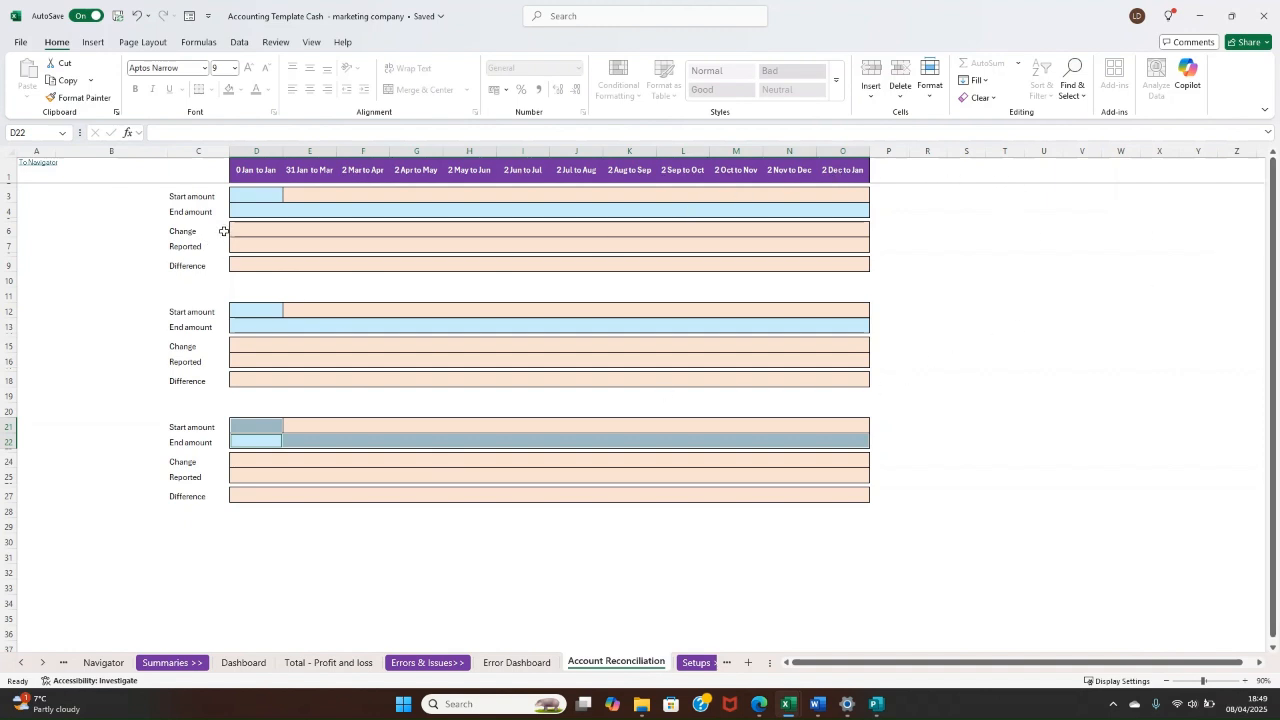
{"action": "left_click", "coordinate": [236, 199]}
{"action": "left_click", "coordinate": [257, 211]}
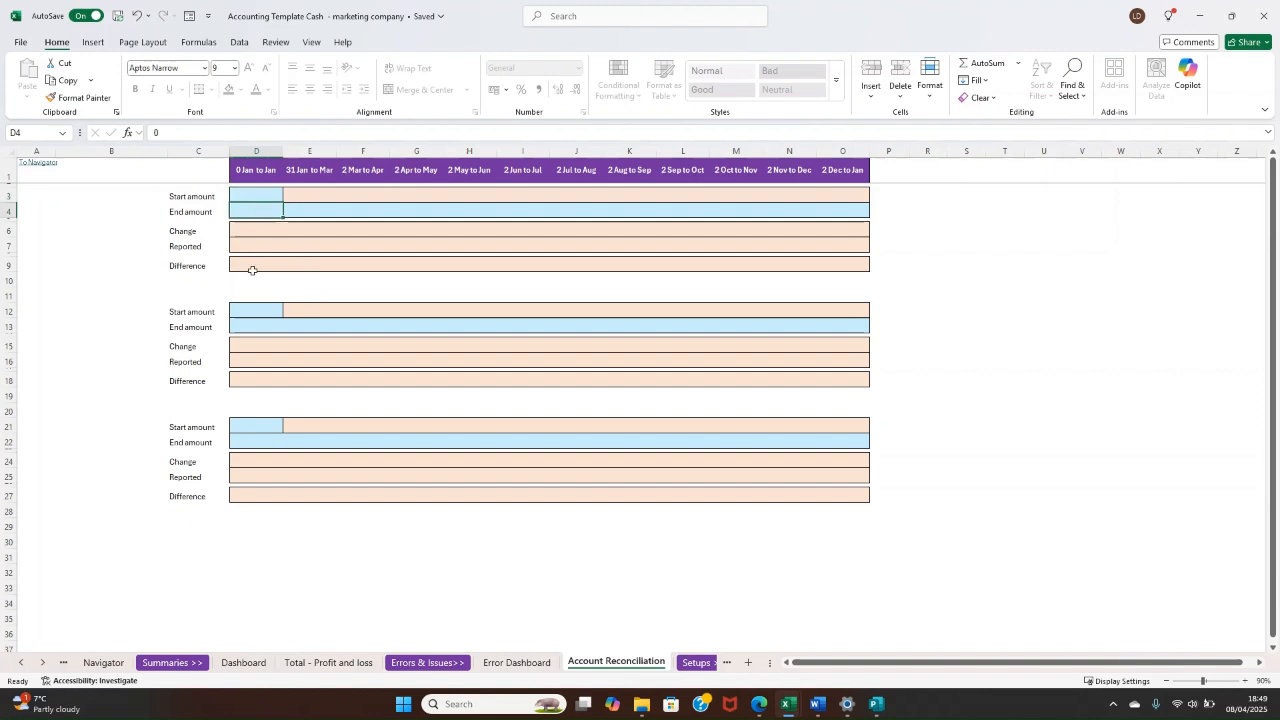
{"action": "left_click", "coordinate": [266, 198]}
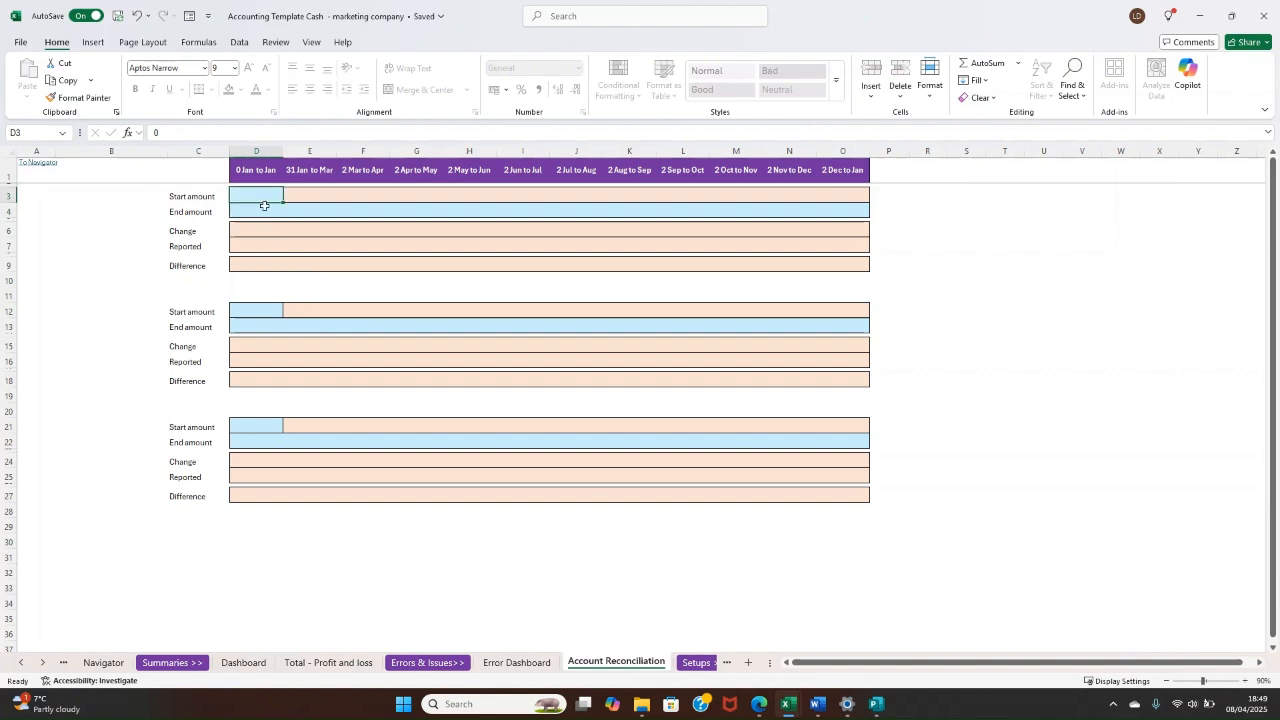
{"action": "left_click", "coordinate": [263, 210]}
{"action": "left_click", "coordinate": [261, 197]}
{"action": "left_click_drag", "start_coordinate": [262, 210], "coordinate": [835, 212]}
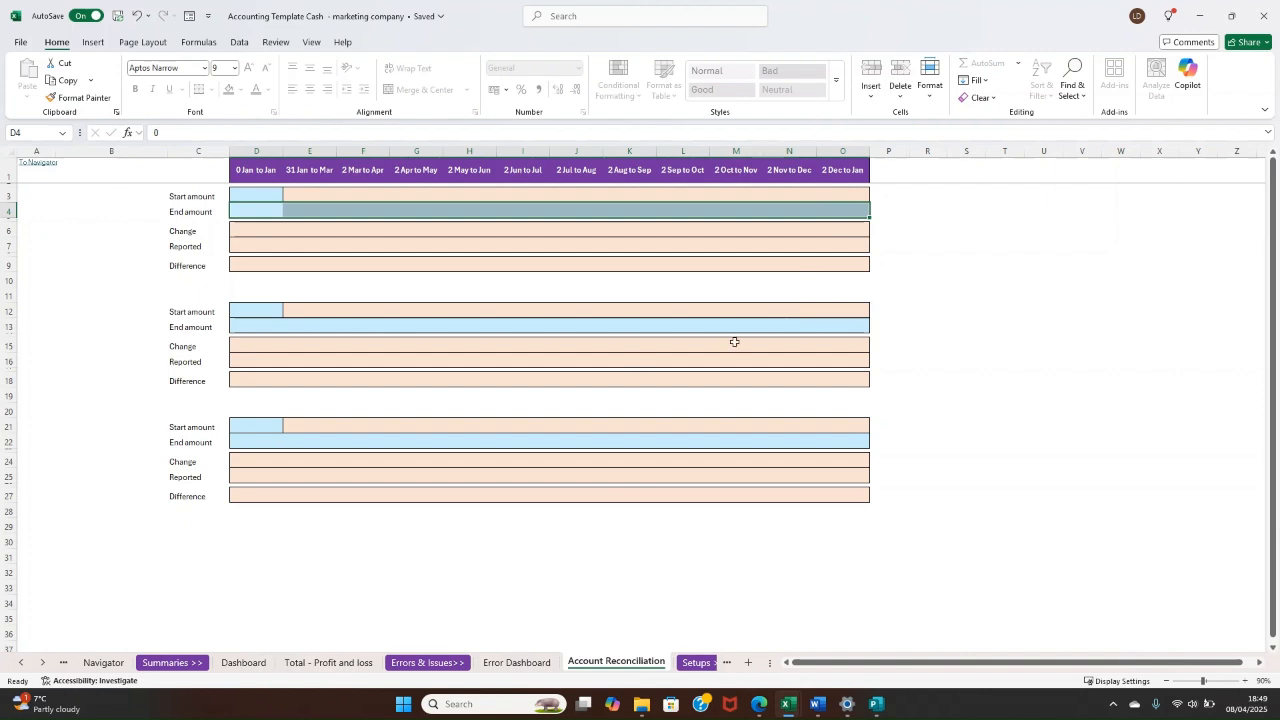
{"action": "left_click", "coordinate": [250, 325]}
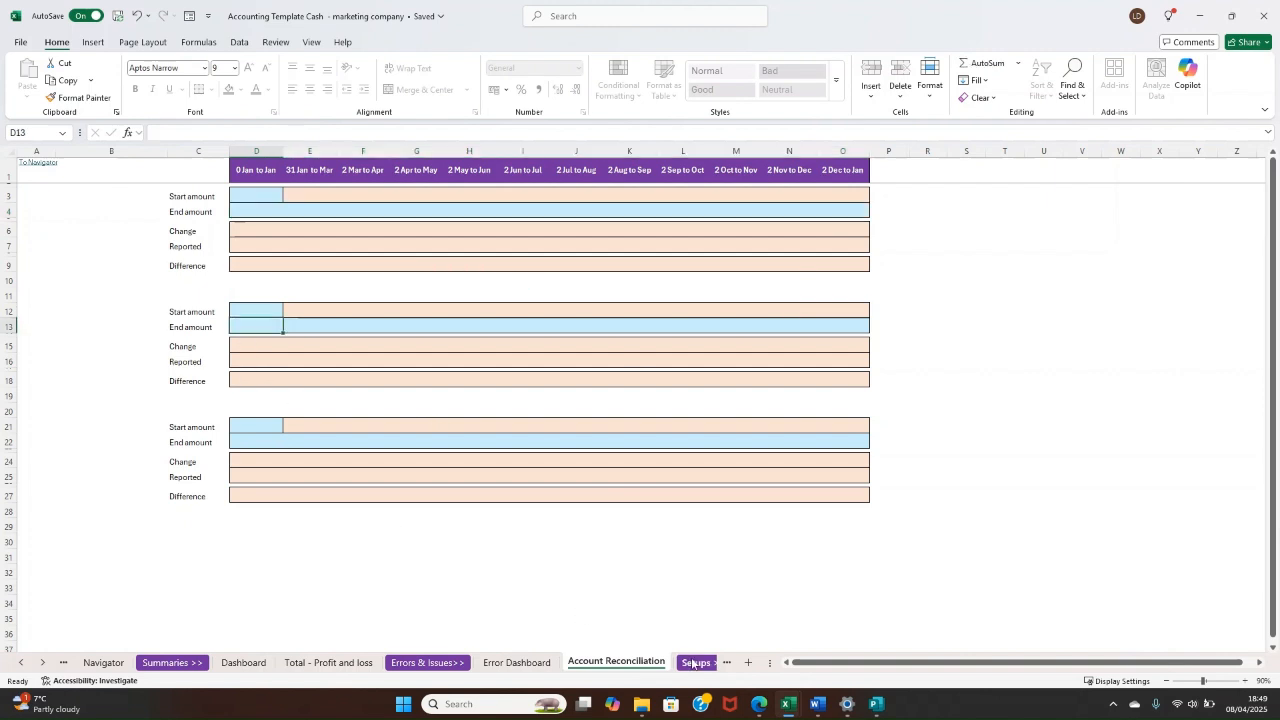
Step: Open the Chart of Accounts sheet and look through its account rows from Sales down to the blank rows below Other Items
{"action": "left_click", "coordinate": [714, 664]}
{"action": "left_click", "coordinate": [704, 662]}
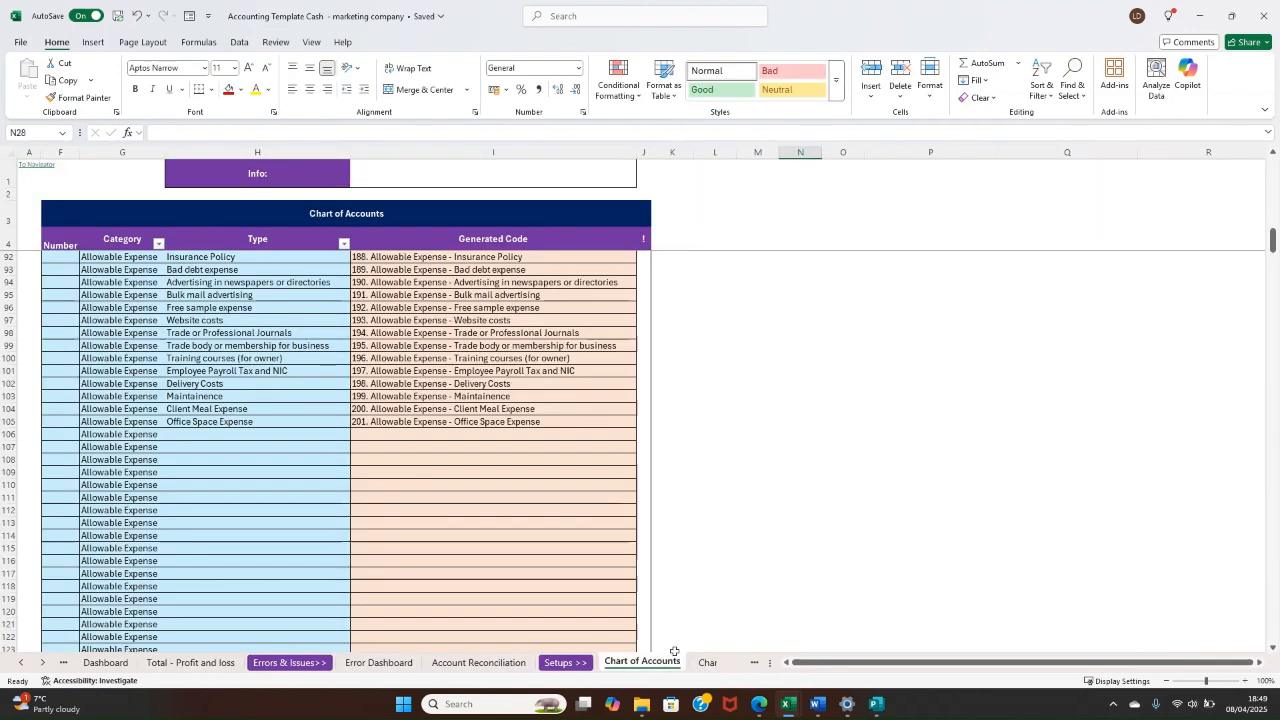
{"action": "scroll", "coordinate": [549, 528], "scroll_direction": "up", "scroll_amount": 20}
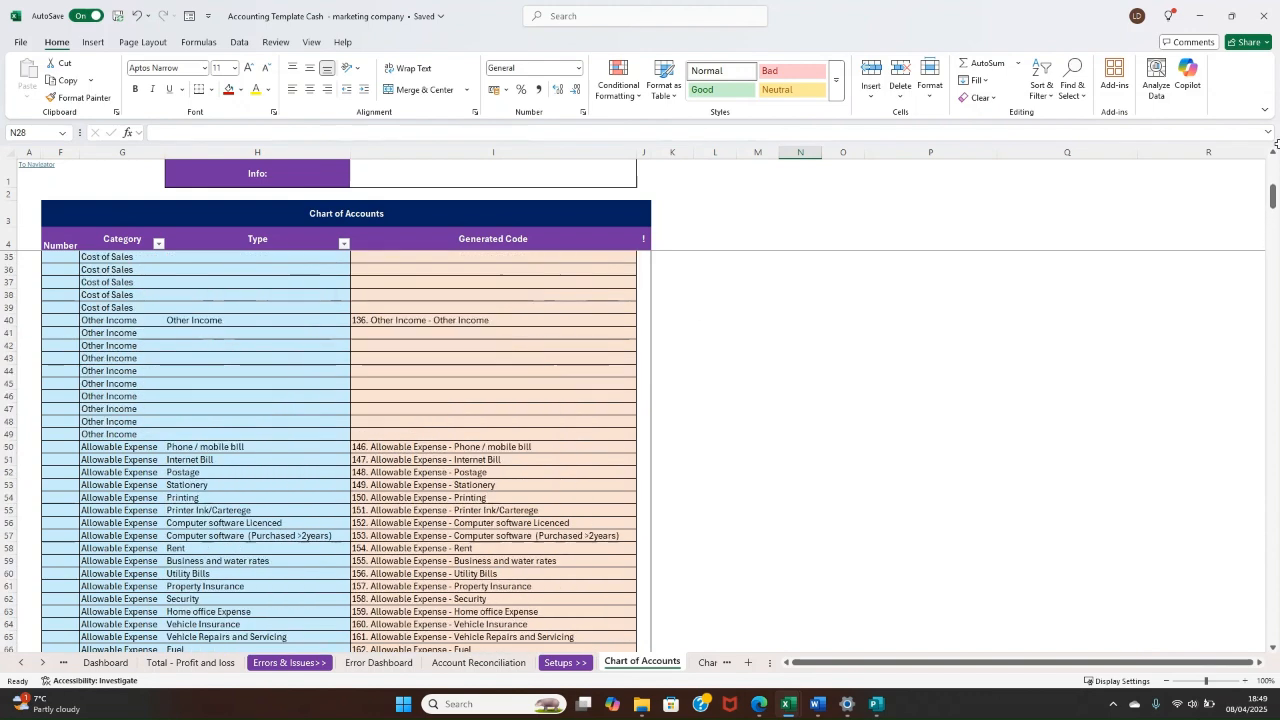
{"action": "left_click_drag", "start_coordinate": [1266, 198], "coordinate": [1273, 150]}
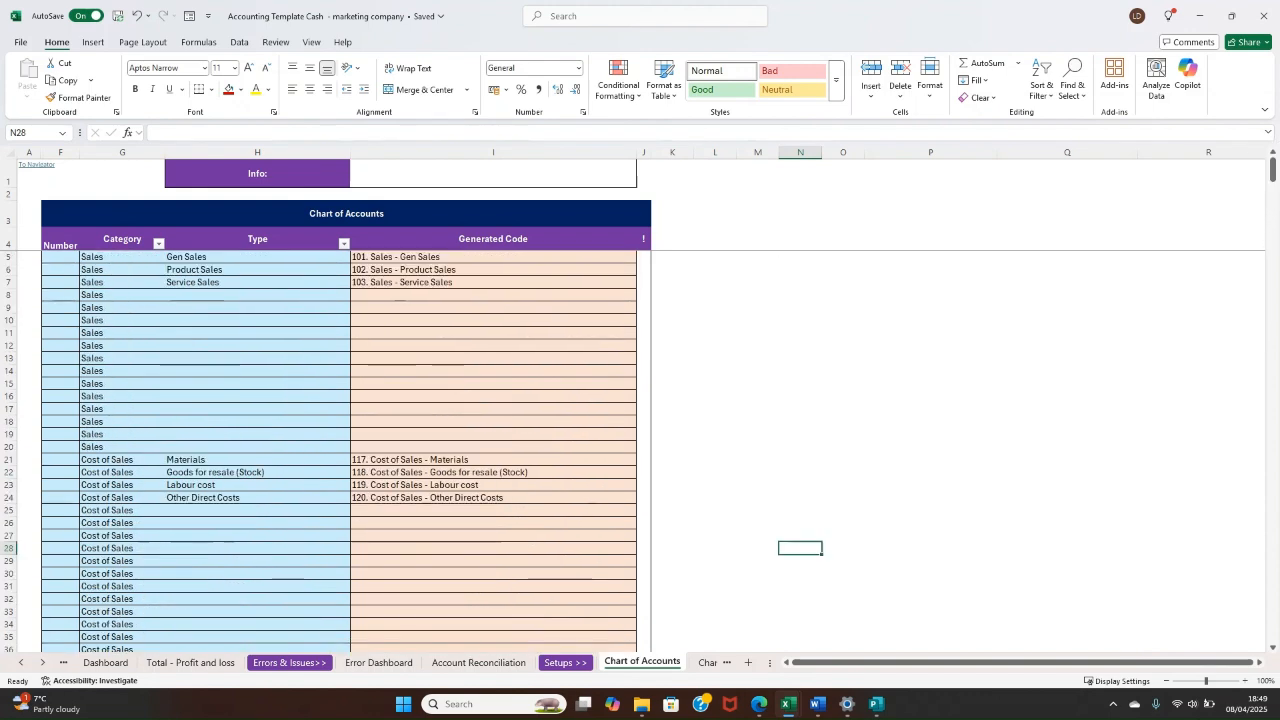
{"action": "scroll", "coordinate": [247, 373], "scroll_direction": "down", "scroll_amount": 20}
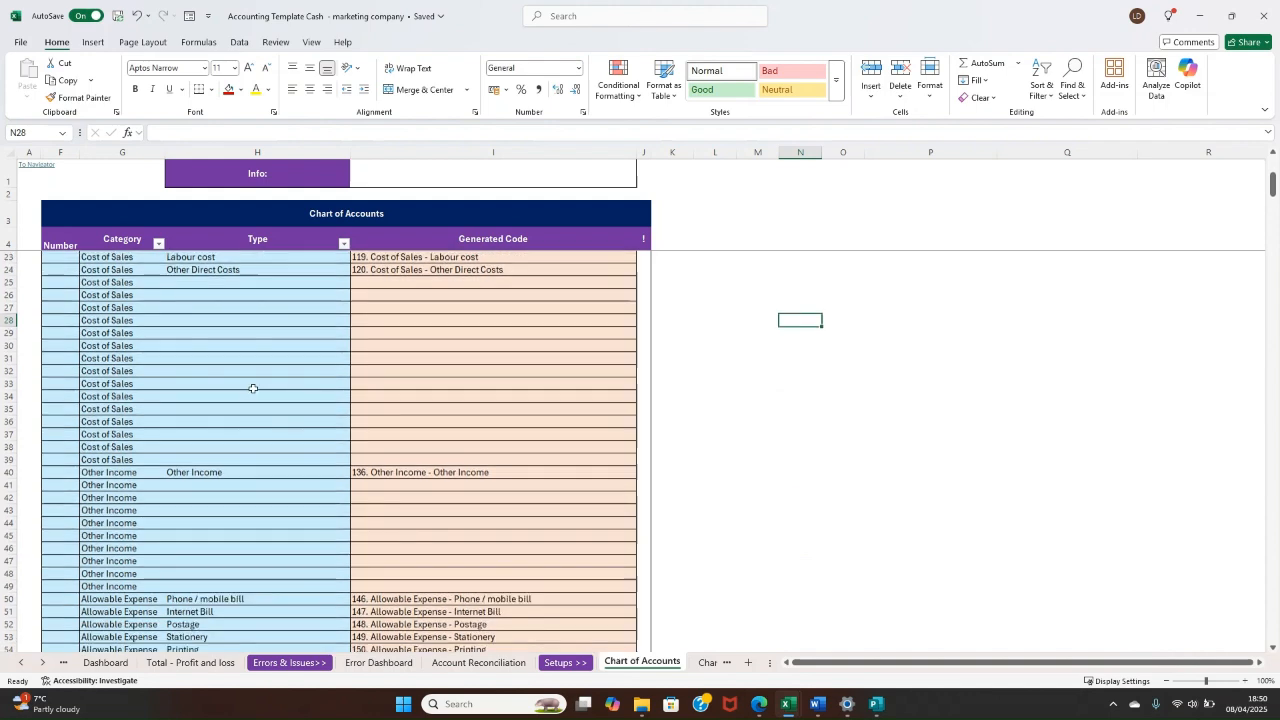
{"action": "scroll", "coordinate": [247, 409], "scroll_direction": "down", "scroll_amount": 20}
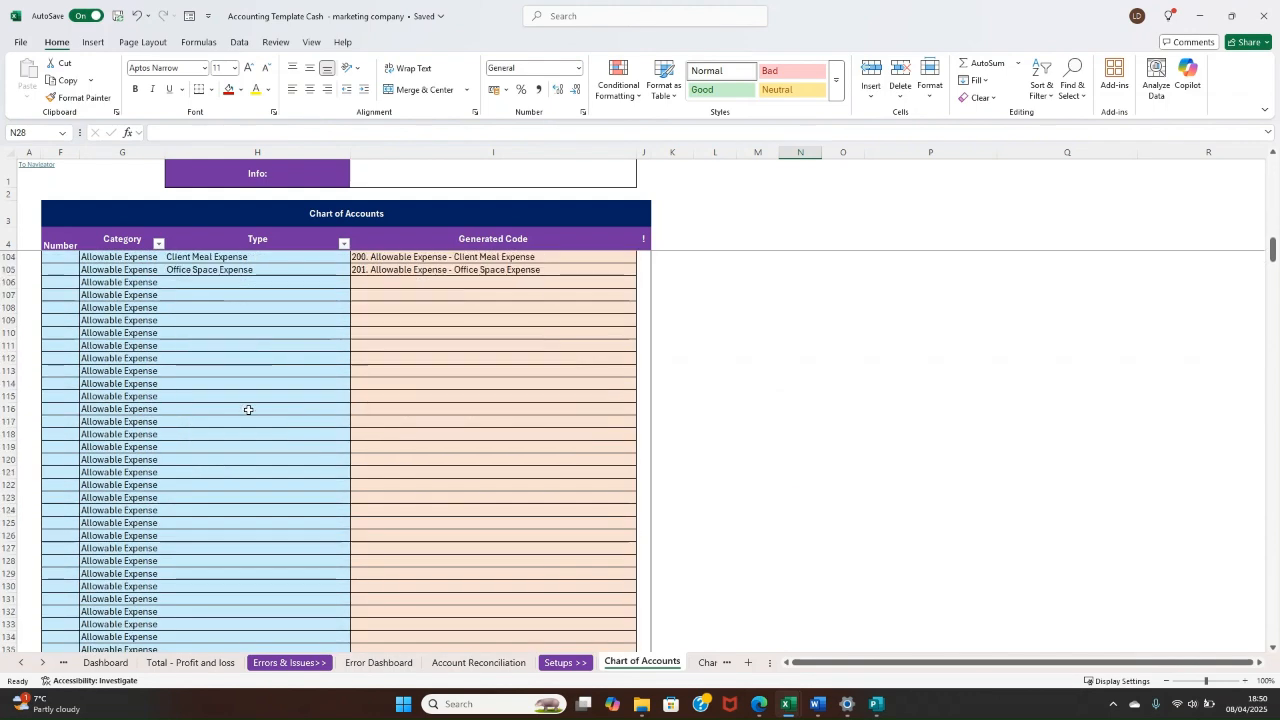
{"action": "scroll", "coordinate": [256, 412], "scroll_direction": "down", "scroll_amount": 16}
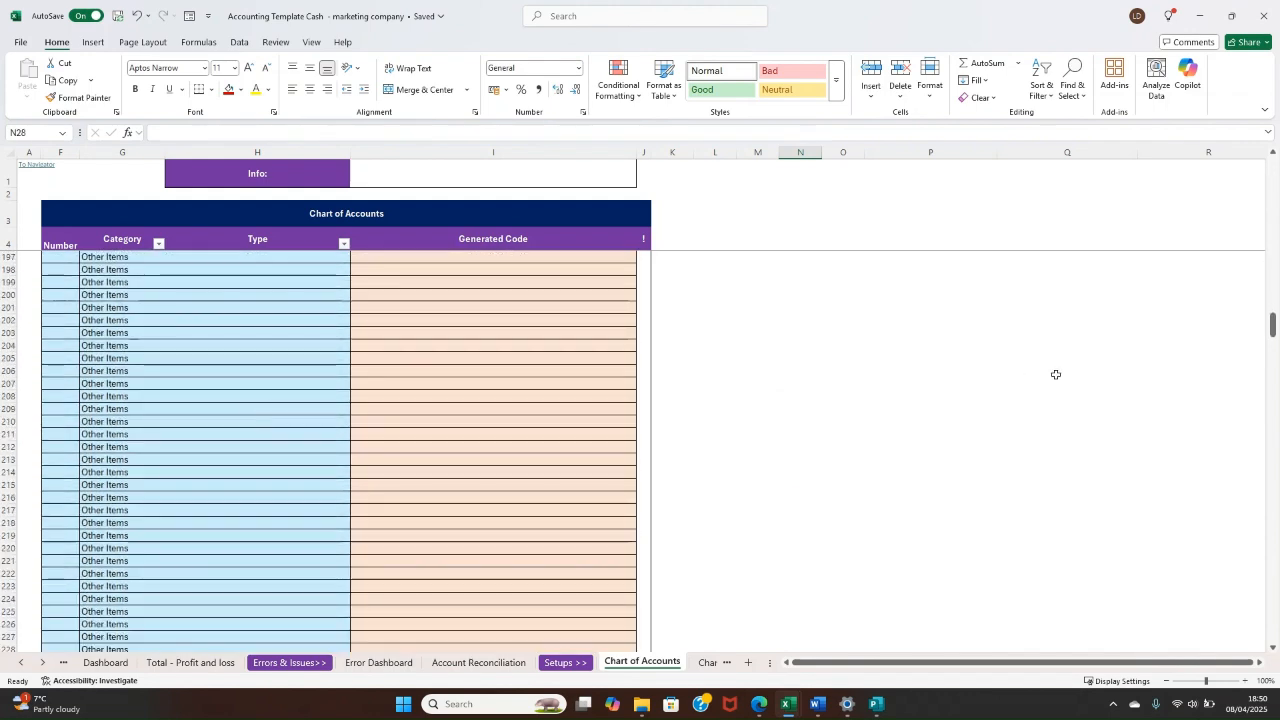
{"action": "scroll", "coordinate": [1268, 345], "scroll_direction": "down", "scroll_amount": 15}
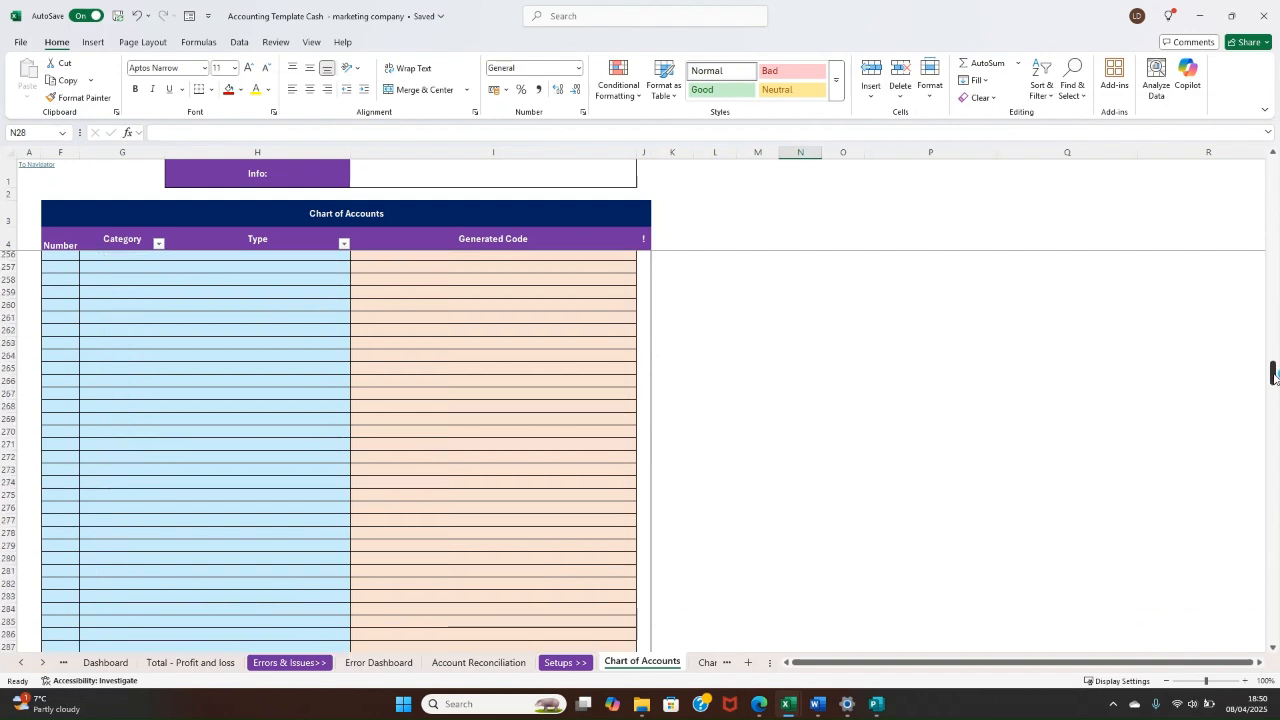
Step: Show the category options for the first blank row below Other Items, then return to the chart's first rows
{"action": "left_click", "coordinate": [133, 368]}
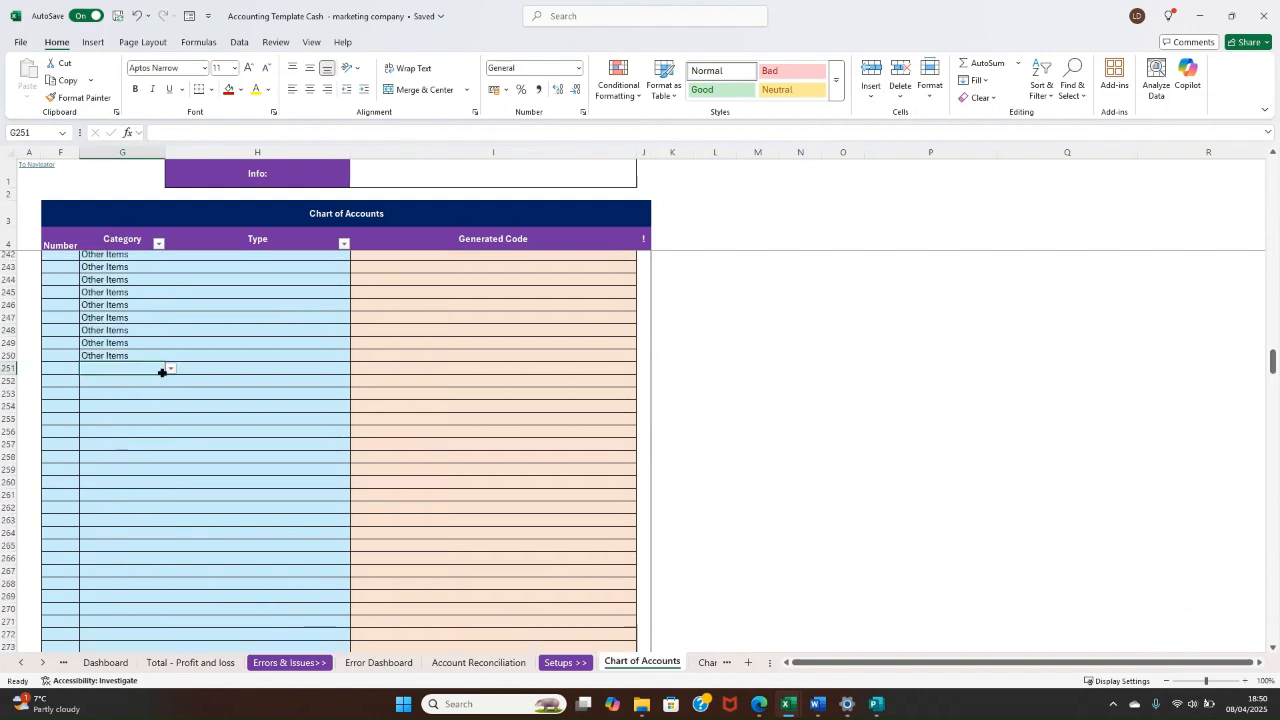
{"action": "left_click", "coordinate": [171, 369]}
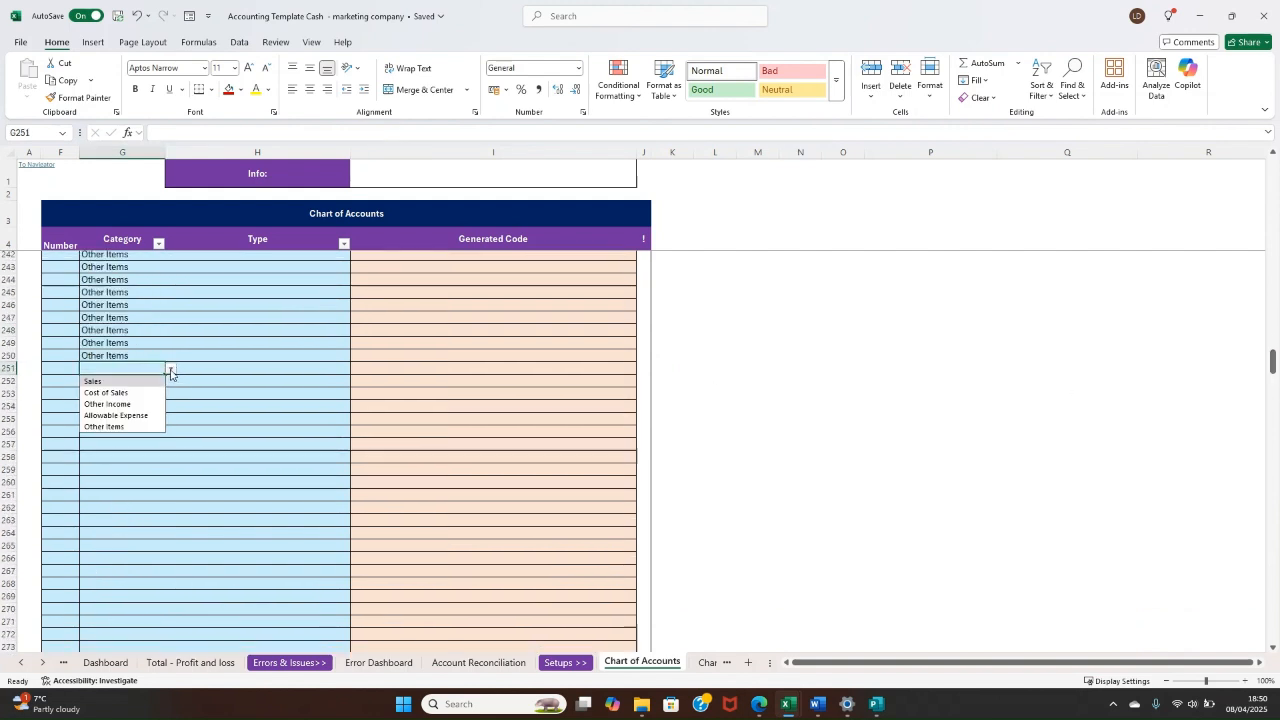
{"action": "left_click", "coordinate": [303, 355]}
{"action": "scroll", "coordinate": [308, 368], "scroll_direction": "up", "scroll_amount": 9}
{"action": "left_click_drag", "start_coordinate": [1272, 340], "coordinate": [1272, 170]}
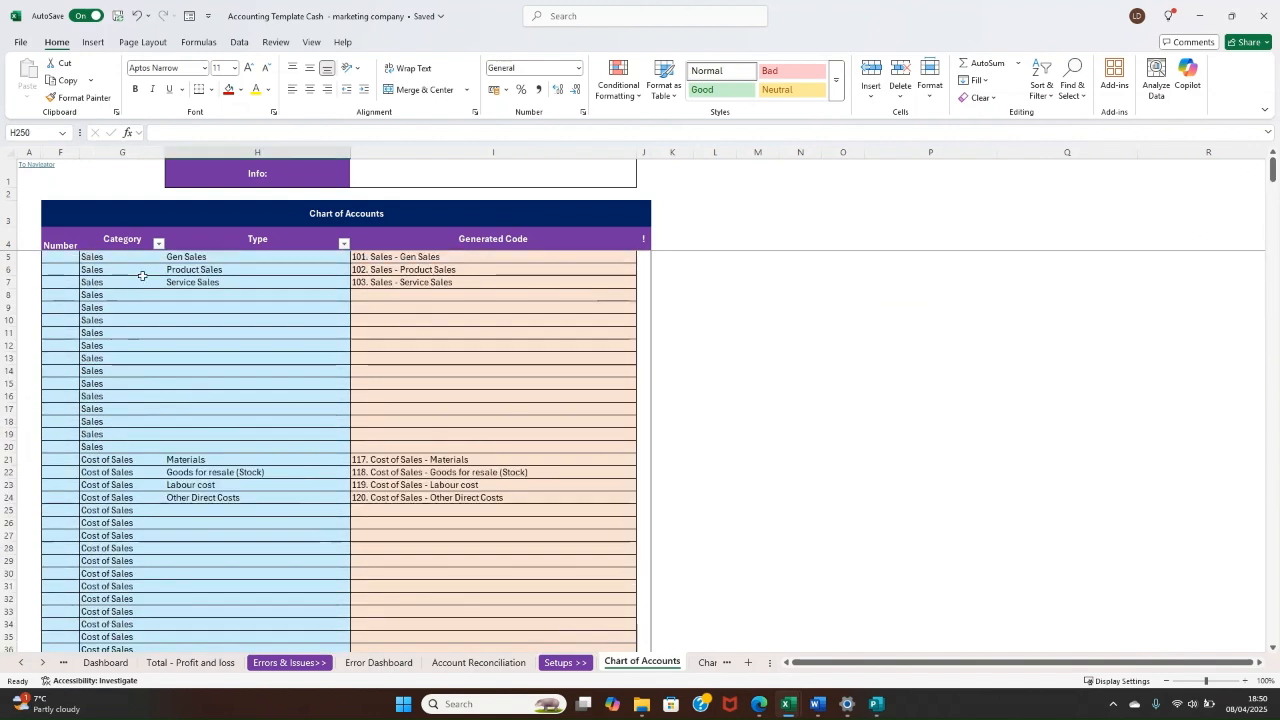
Step: Examine the Category column entries and the blank Type cells available for additional Allowable Expense accounts
{"action": "left_click_drag", "start_coordinate": [142, 276], "coordinate": [135, 572]}
{"action": "scroll", "coordinate": [152, 525], "scroll_direction": "down", "scroll_amount": 11}
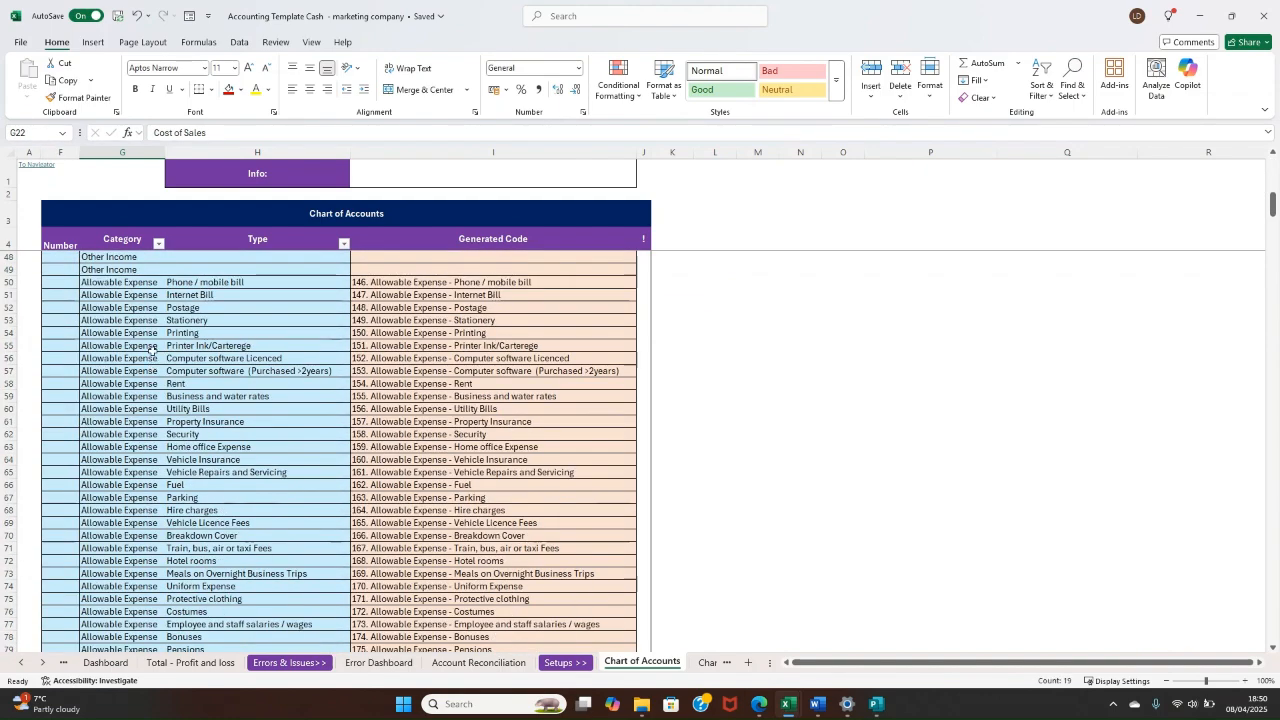
{"action": "left_click_drag", "start_coordinate": [152, 351], "coordinate": [166, 656]}
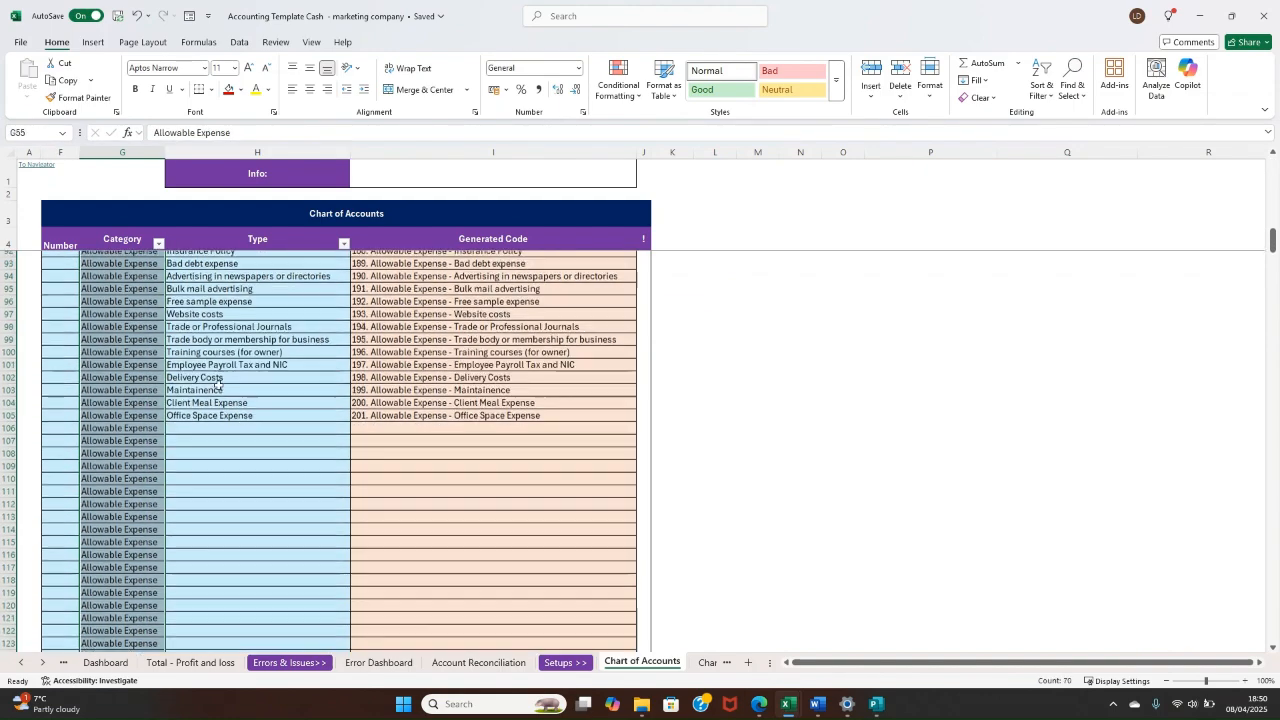
{"action": "scroll", "coordinate": [218, 384], "scroll_direction": "down", "scroll_amount": 1}
{"action": "left_click_drag", "start_coordinate": [219, 384], "coordinate": [258, 637]}
{"action": "left_click", "coordinate": [274, 497]}
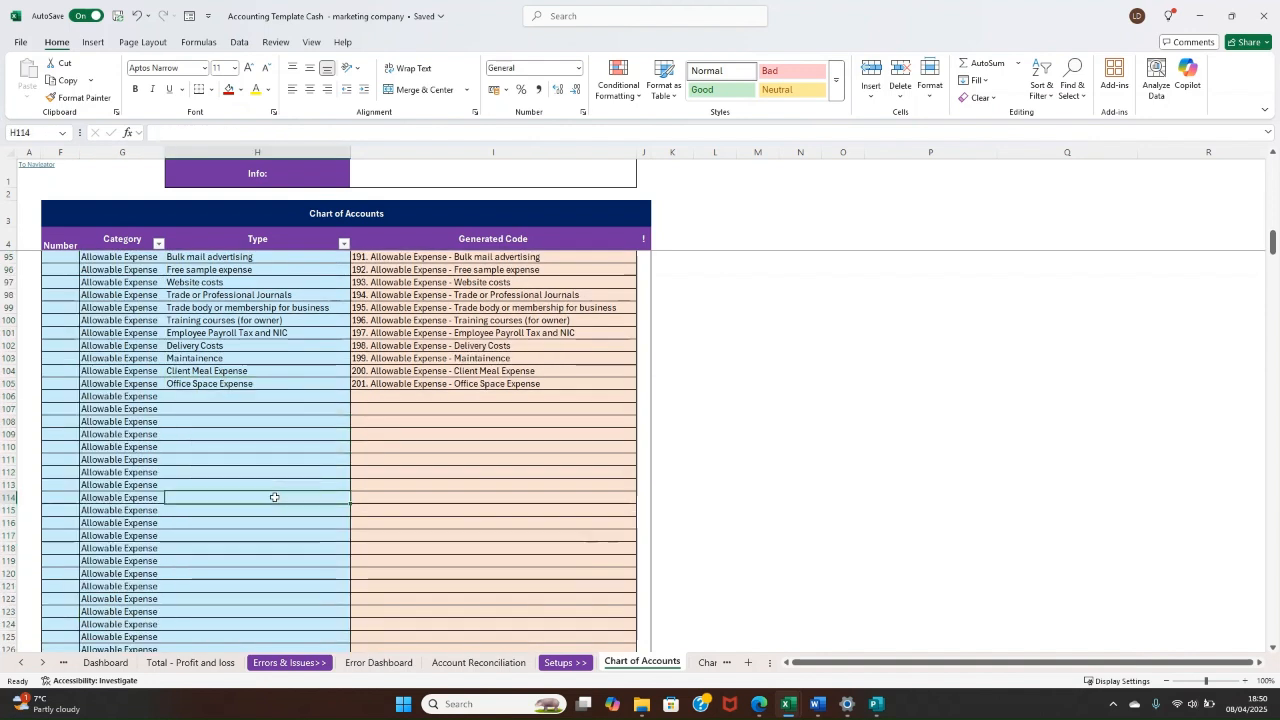
{"action": "left_click", "coordinate": [233, 396]}
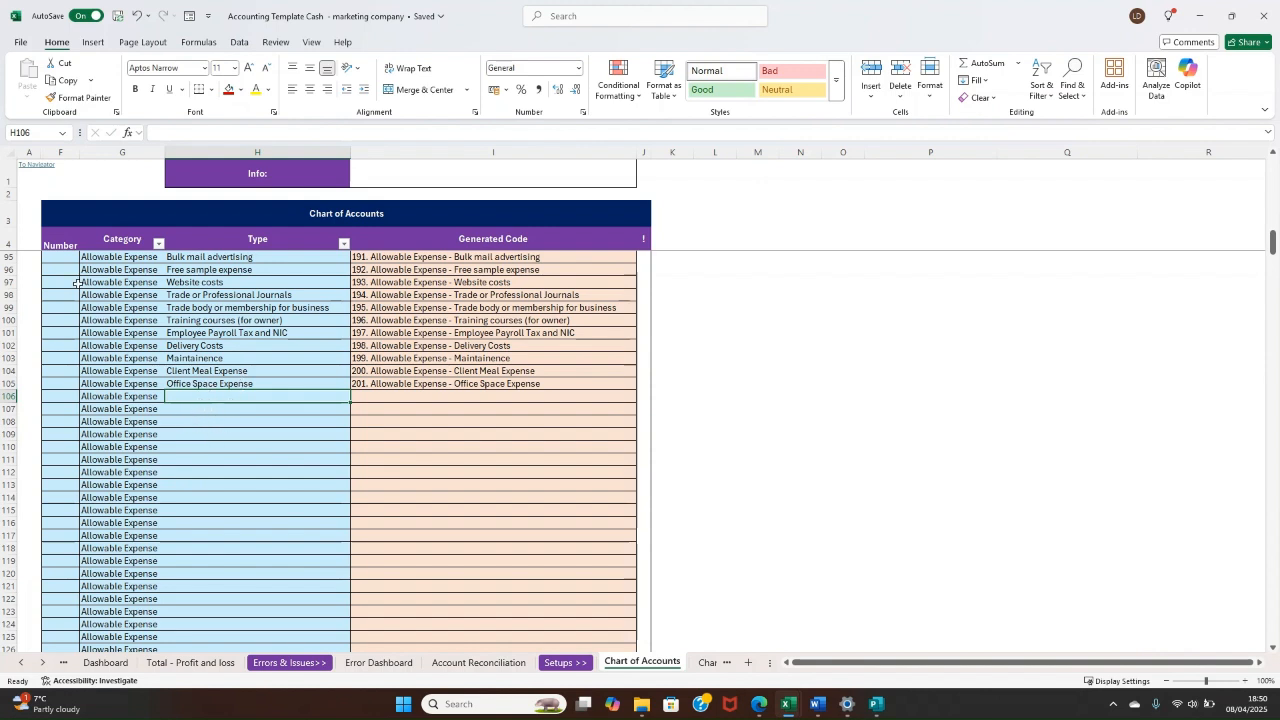
Step: Set the account number of the Cost of Sales Materials row to 1101
{"action": "scroll", "coordinate": [242, 329], "scroll_direction": "up", "scroll_amount": 20}
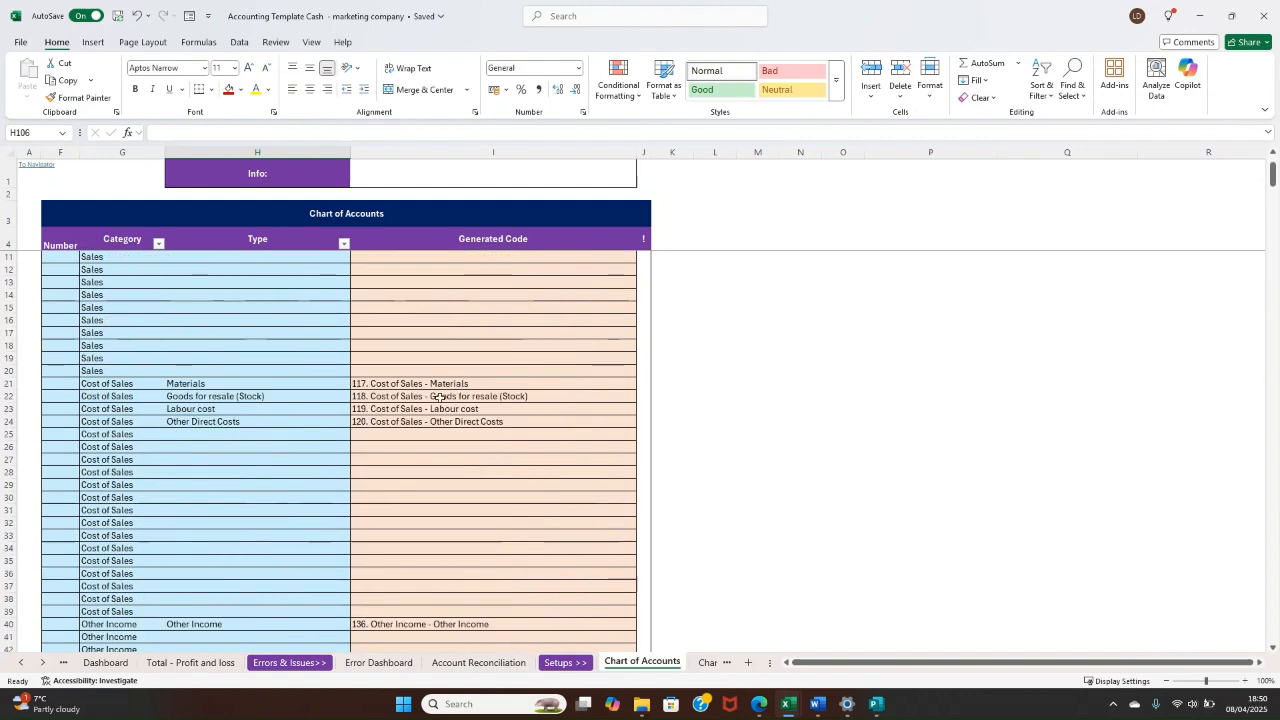
{"action": "left_click_drag", "start_coordinate": [435, 383], "coordinate": [60, 398]}
{"action": "left_click", "coordinate": [60, 385]}
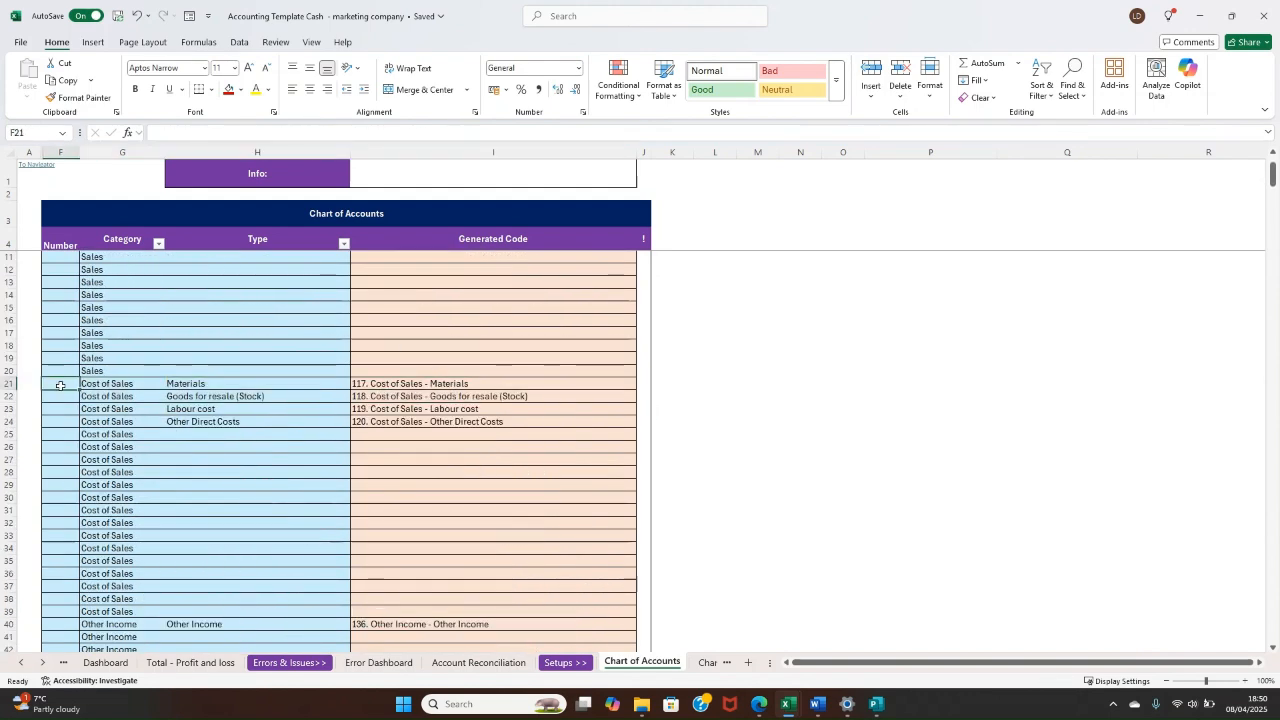
{"action": "type", "text": "1101"}
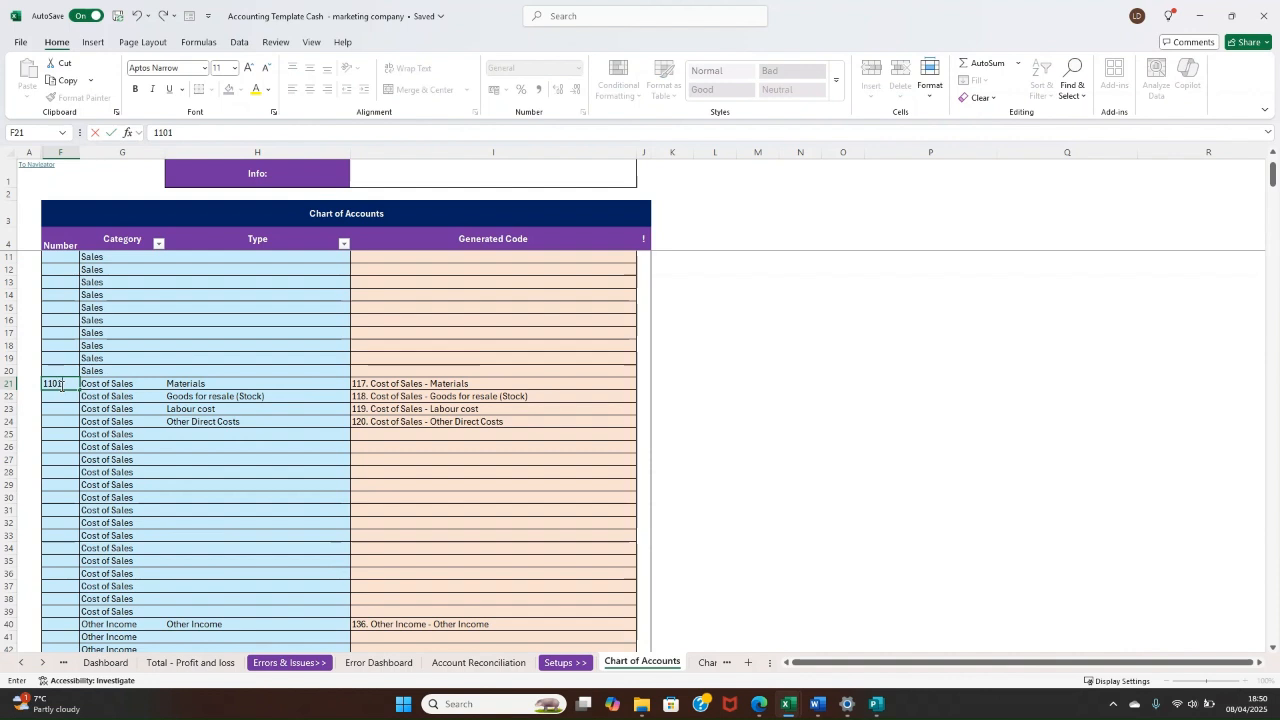
{"action": "key", "text": "ctrl+Return"}
{"action": "left_click", "coordinate": [300, 384]}
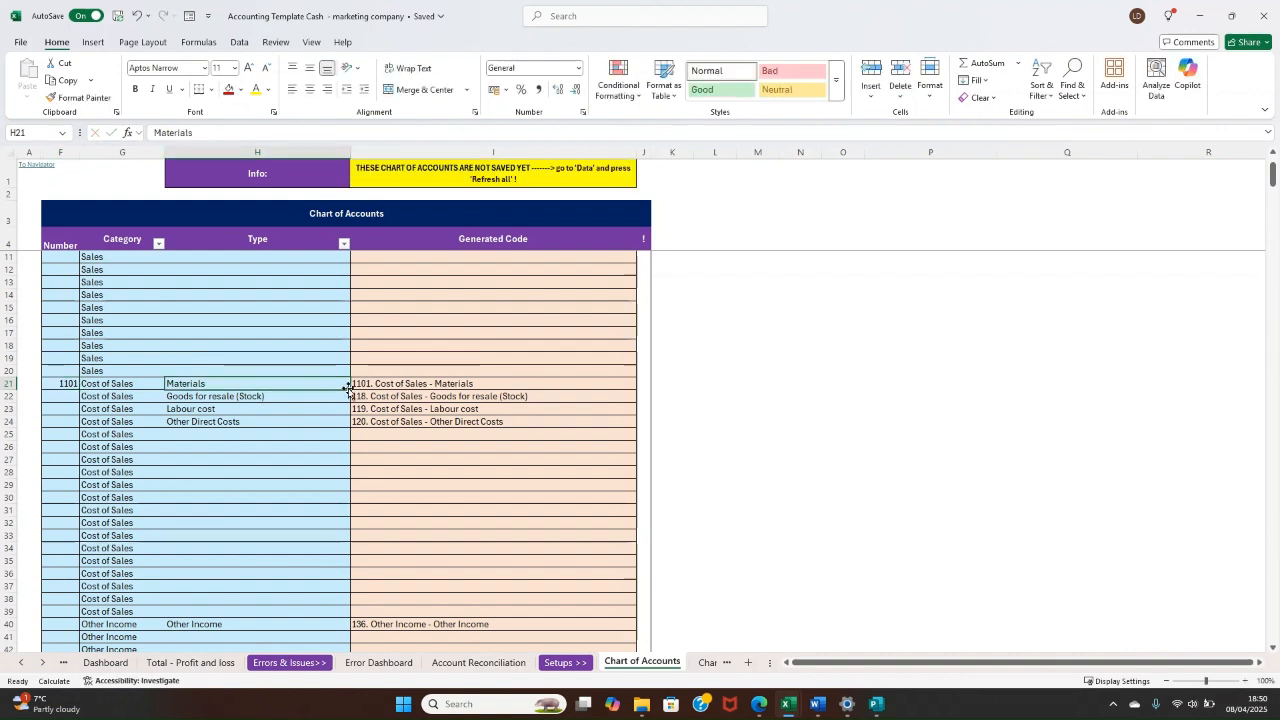
Step: Inspect the Materials account's generated code and clear the custom number from its row
{"action": "left_click", "coordinate": [397, 383]}
{"action": "left_click_drag", "start_coordinate": [397, 383], "coordinate": [70, 390]}
{"action": "left_click", "coordinate": [64, 386]}
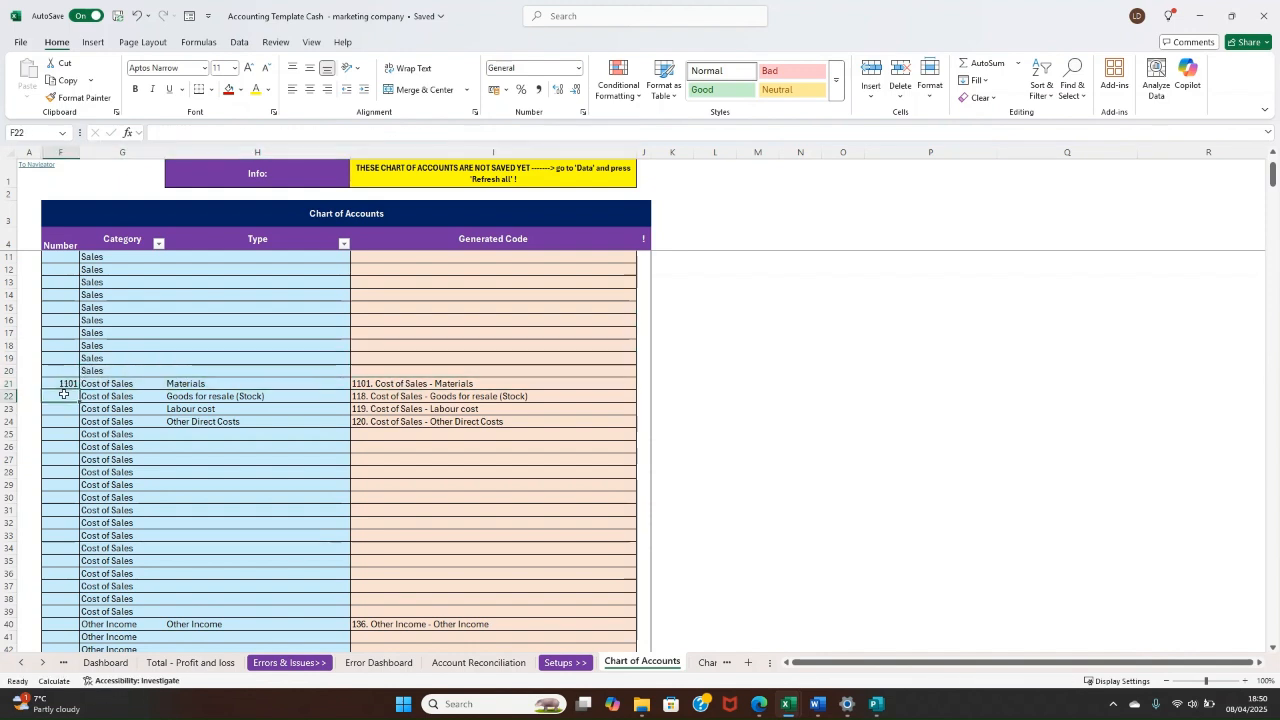
{"action": "key", "text": "BackSpace"}
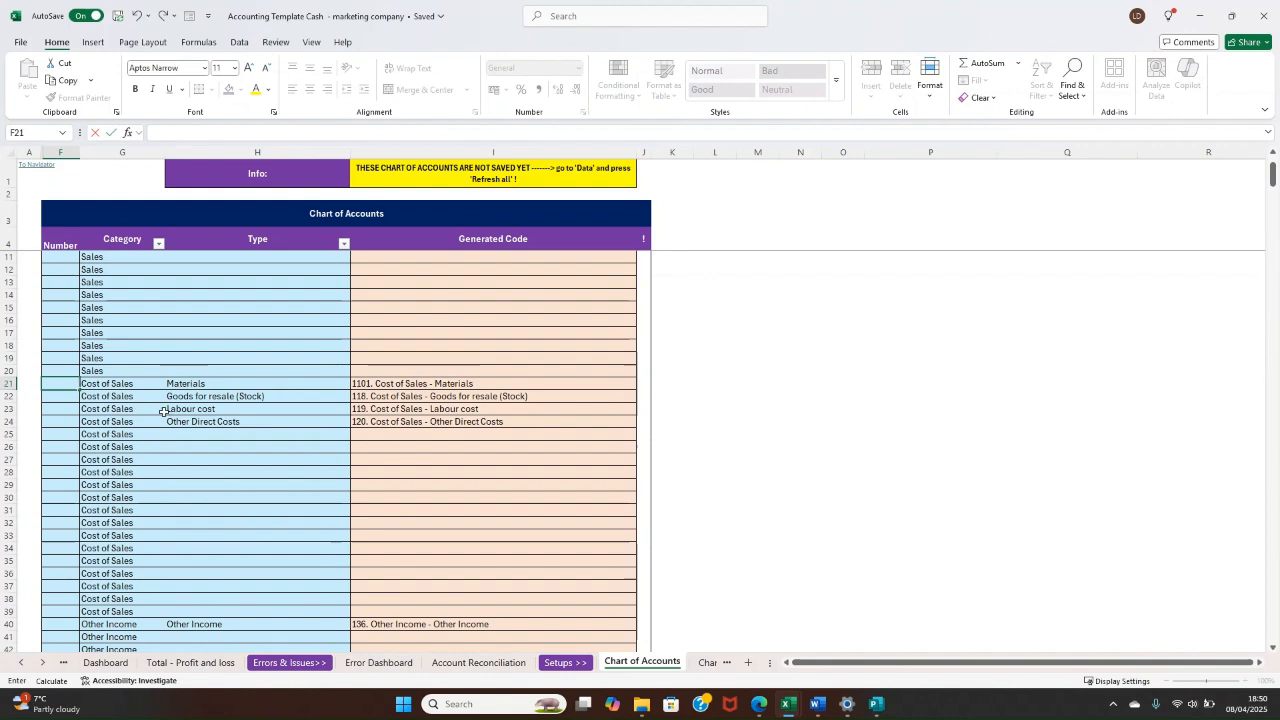
{"action": "key", "text": "Escape"}
{"action": "left_click", "coordinate": [162, 425]}
{"action": "left_click", "coordinate": [222, 468]}
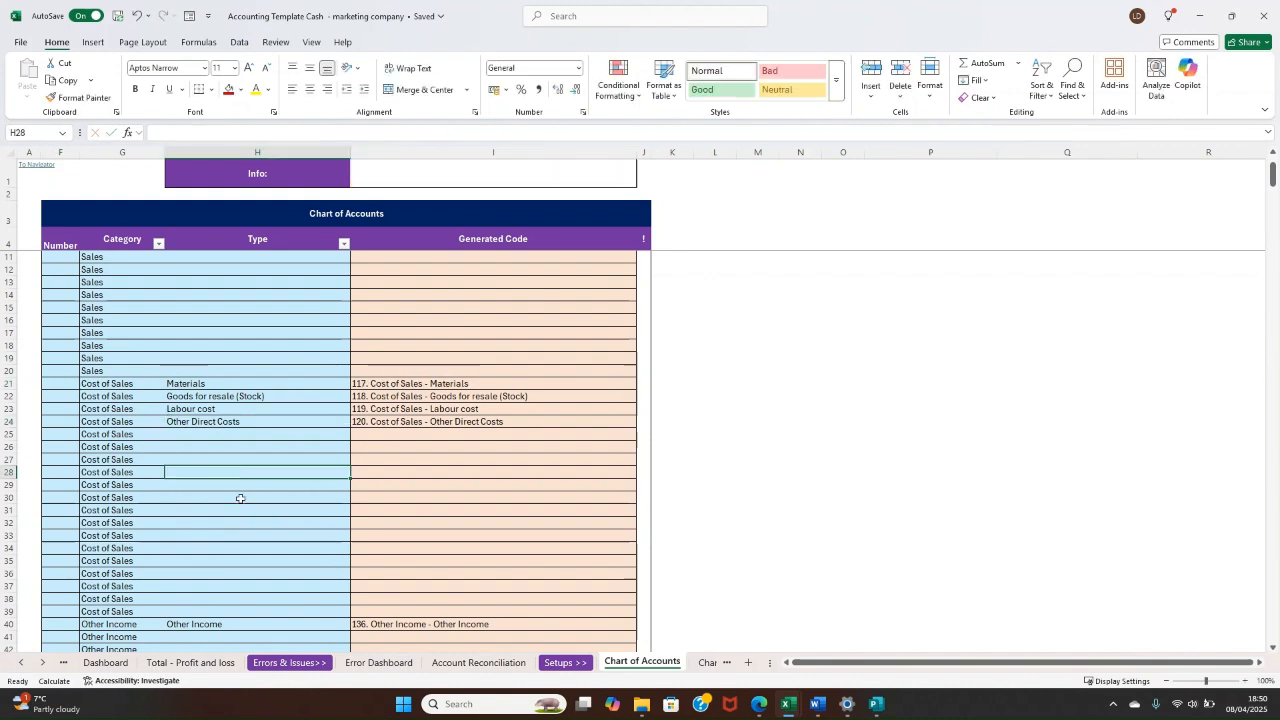
Step: Open the Chart Recommendations sheet and examine the Search for (Keyword) and Categorise to columns
{"action": "left_click", "coordinate": [710, 662]}
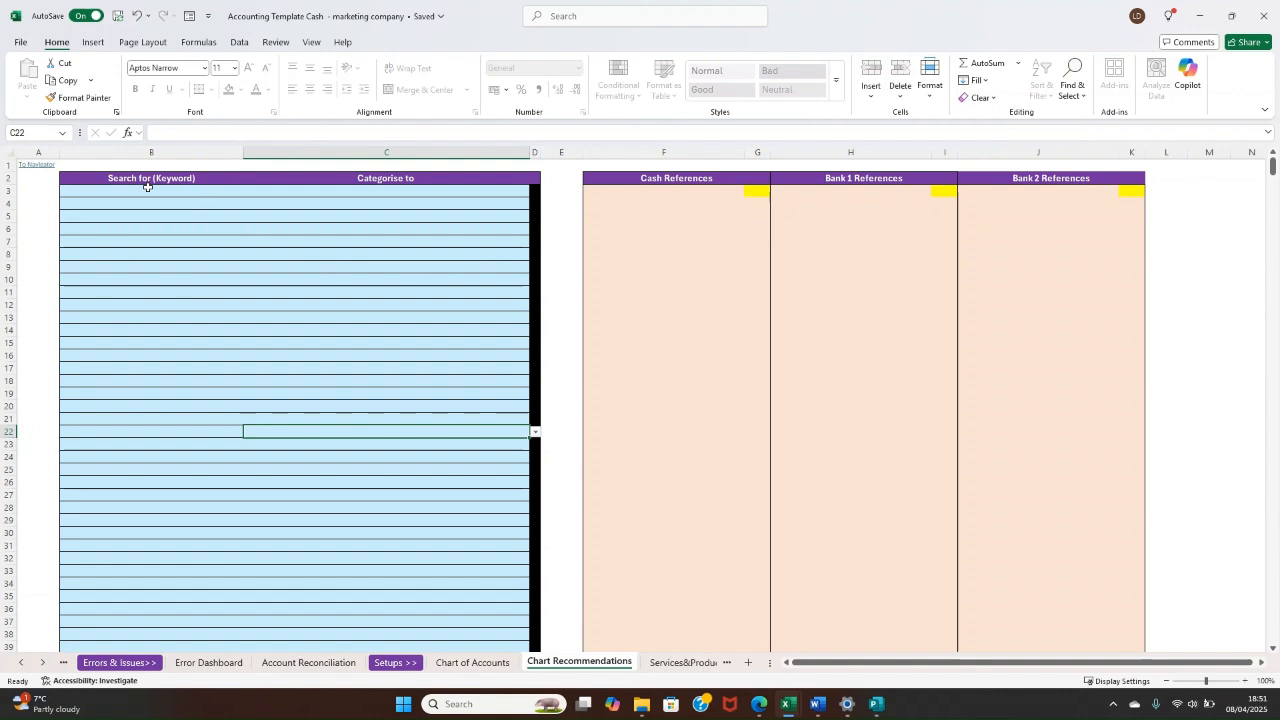
{"action": "left_click_drag", "start_coordinate": [143, 195], "coordinate": [146, 534]}
{"action": "left_click", "coordinate": [308, 281]}
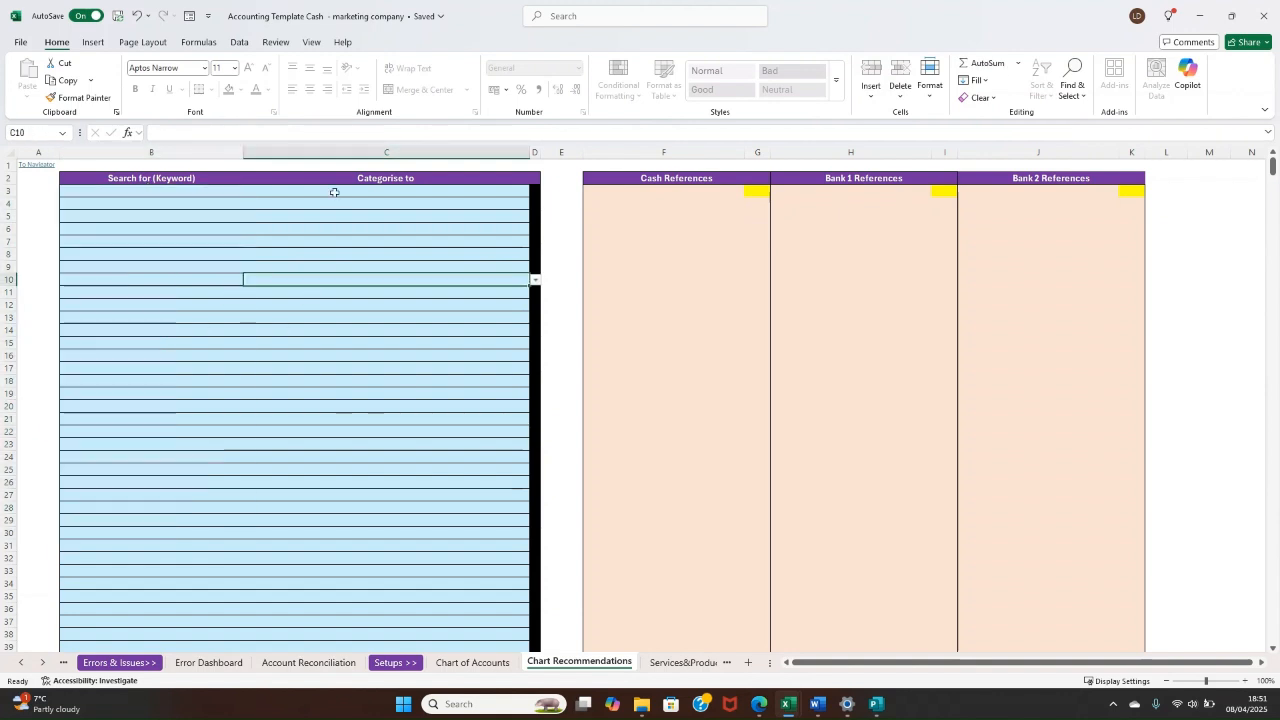
{"action": "left_click", "coordinate": [336, 187]}
{"action": "left_click_drag", "start_coordinate": [336, 186], "coordinate": [323, 569]}
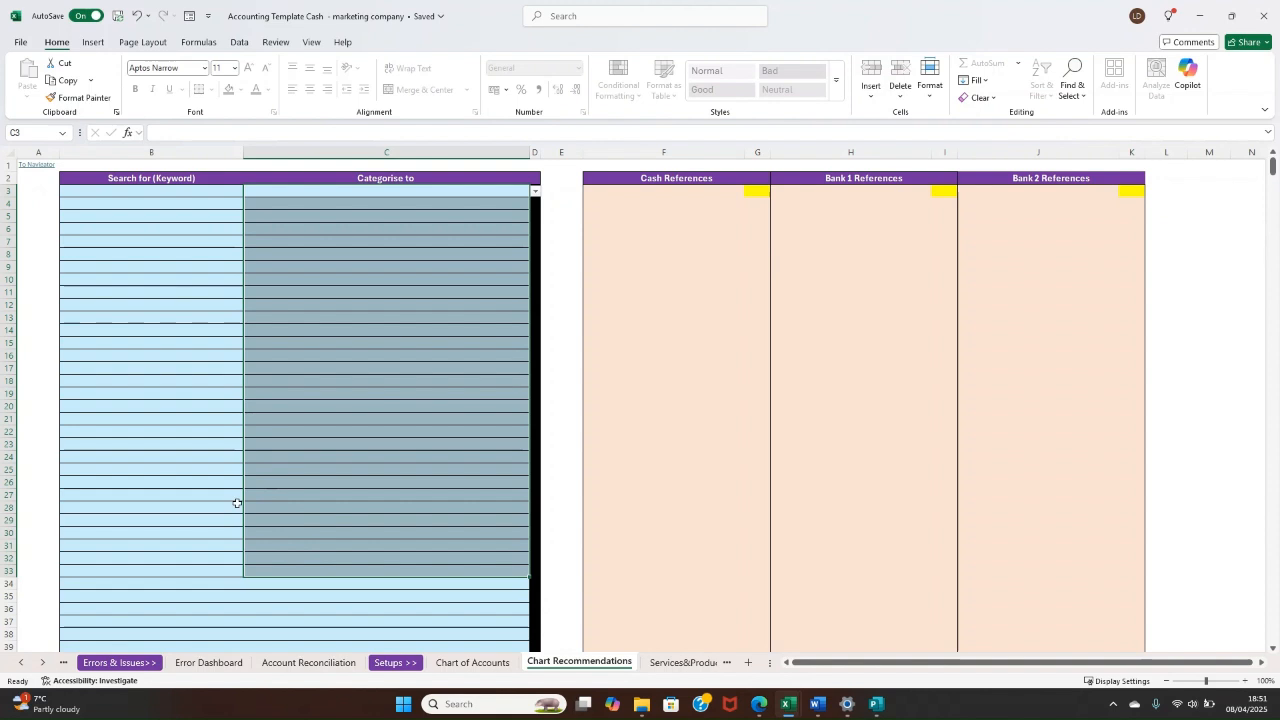
{"action": "left_click", "coordinate": [249, 420]}
{"action": "left_click", "coordinate": [223, 349]}
{"action": "left_click", "coordinate": [271, 333]}
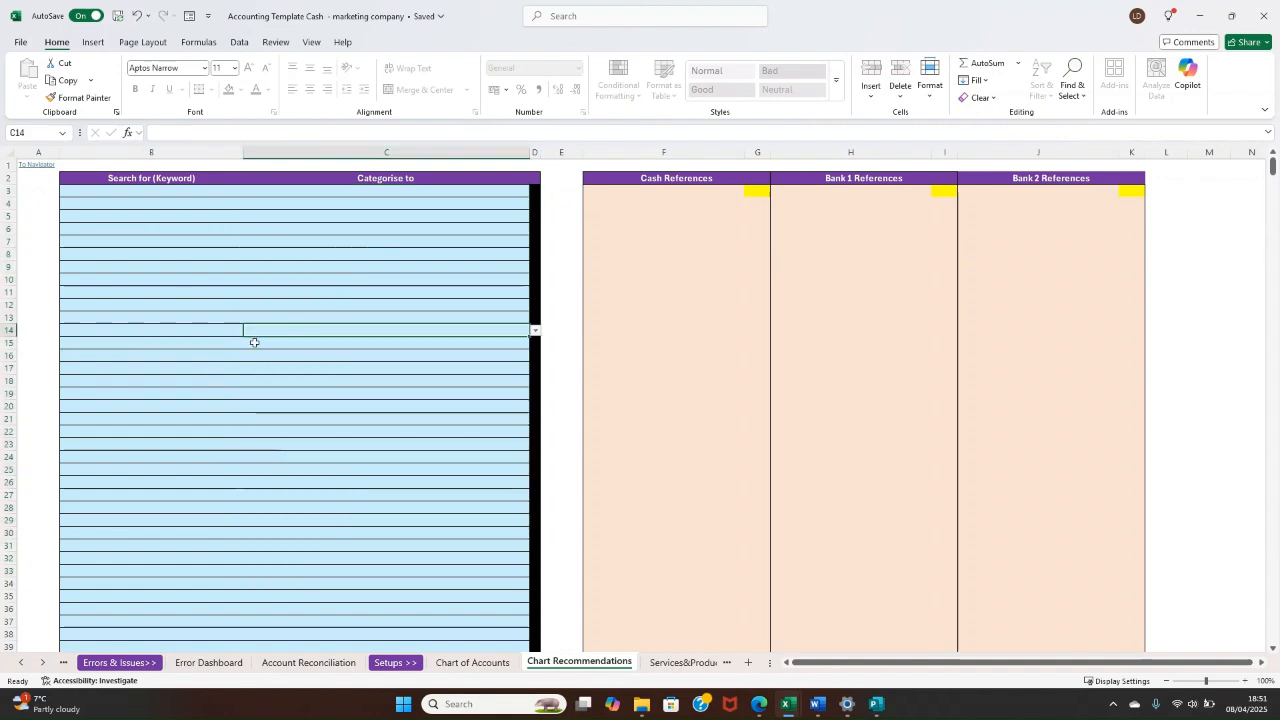
{"action": "left_click", "coordinate": [255, 345]}
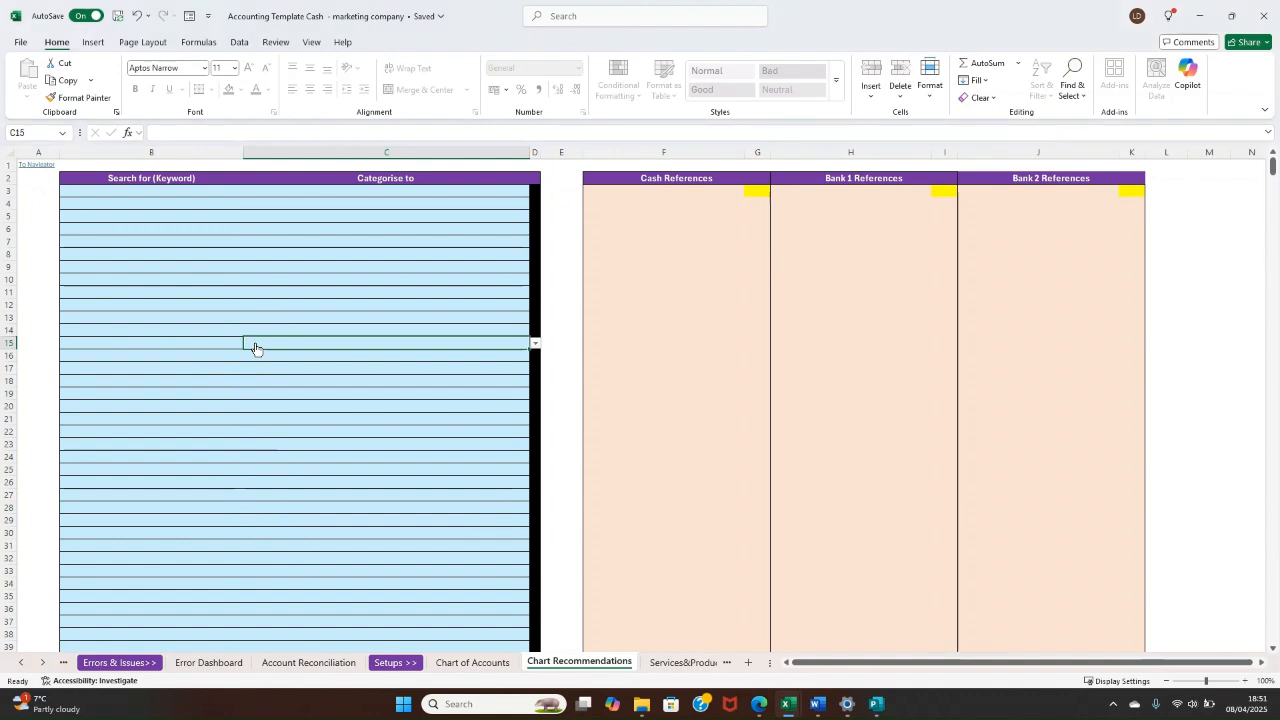
Step: Inspect the blank keyword and category entry cells in the first rows of the Chart Recommendations table
{"action": "left_click", "coordinate": [300, 208]}
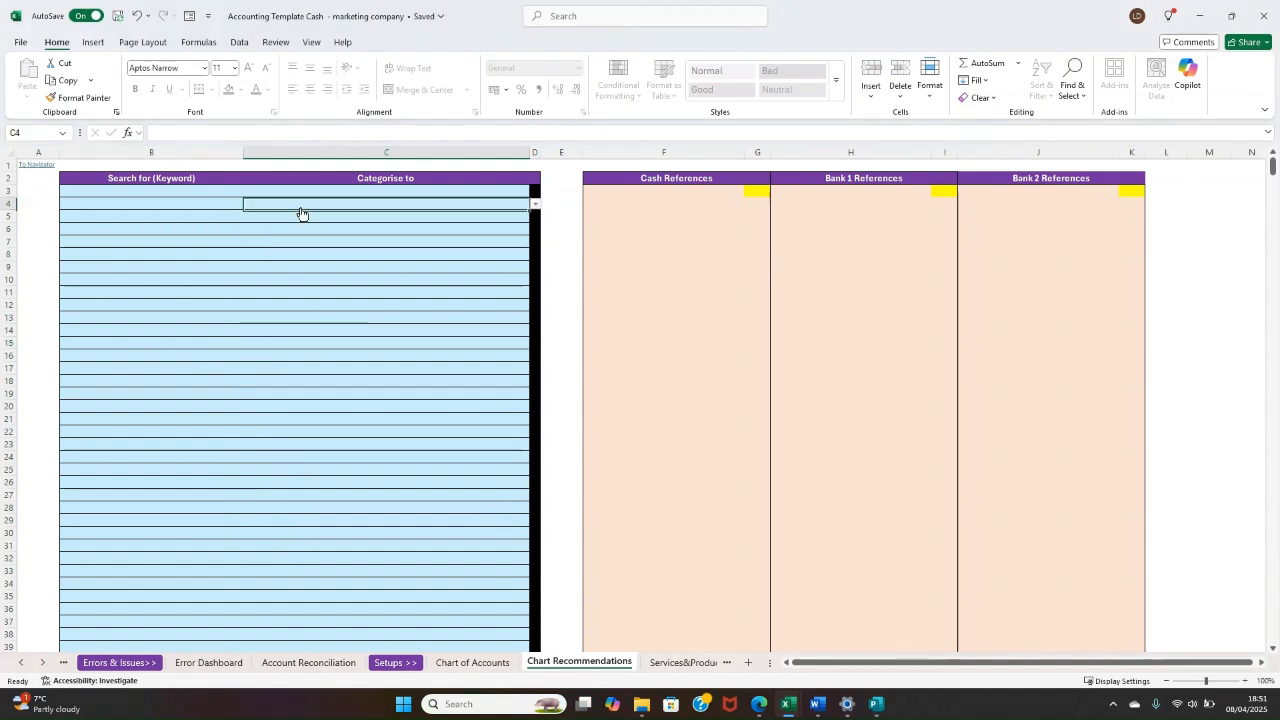
{"action": "left_click", "coordinate": [229, 203]}
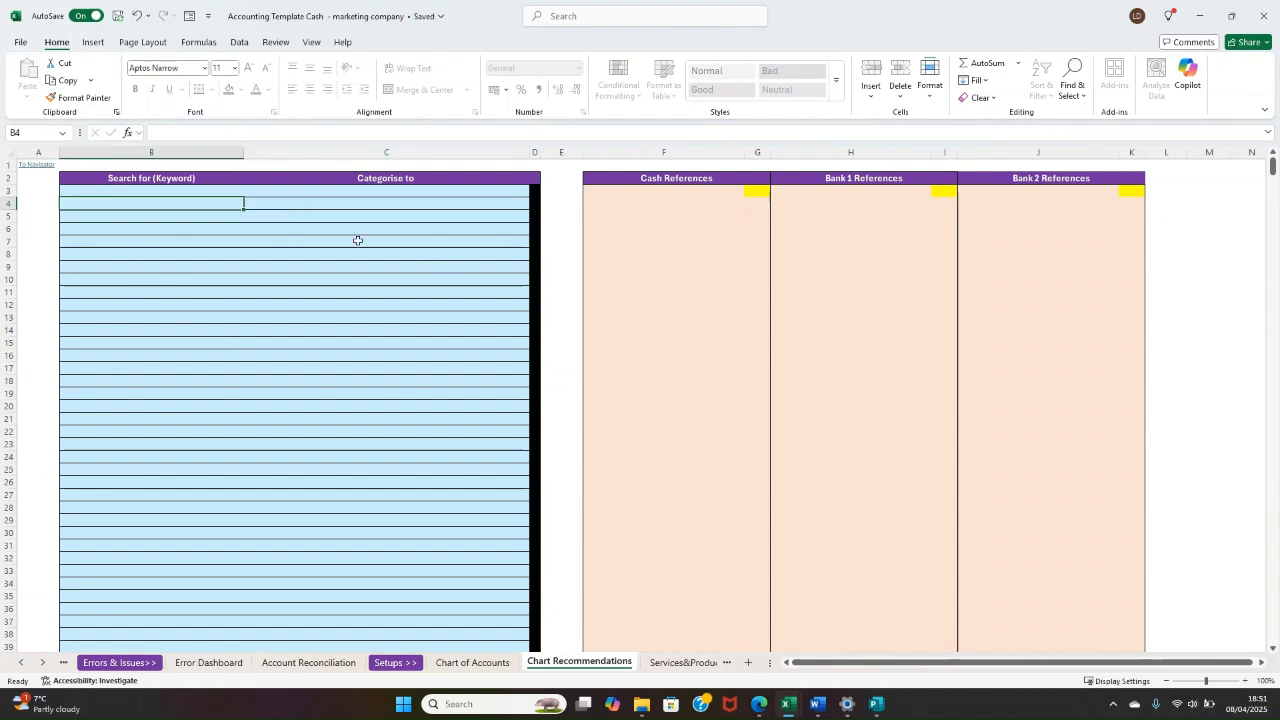
{"action": "left_click_drag", "start_coordinate": [190, 190], "coordinate": [189, 205]}
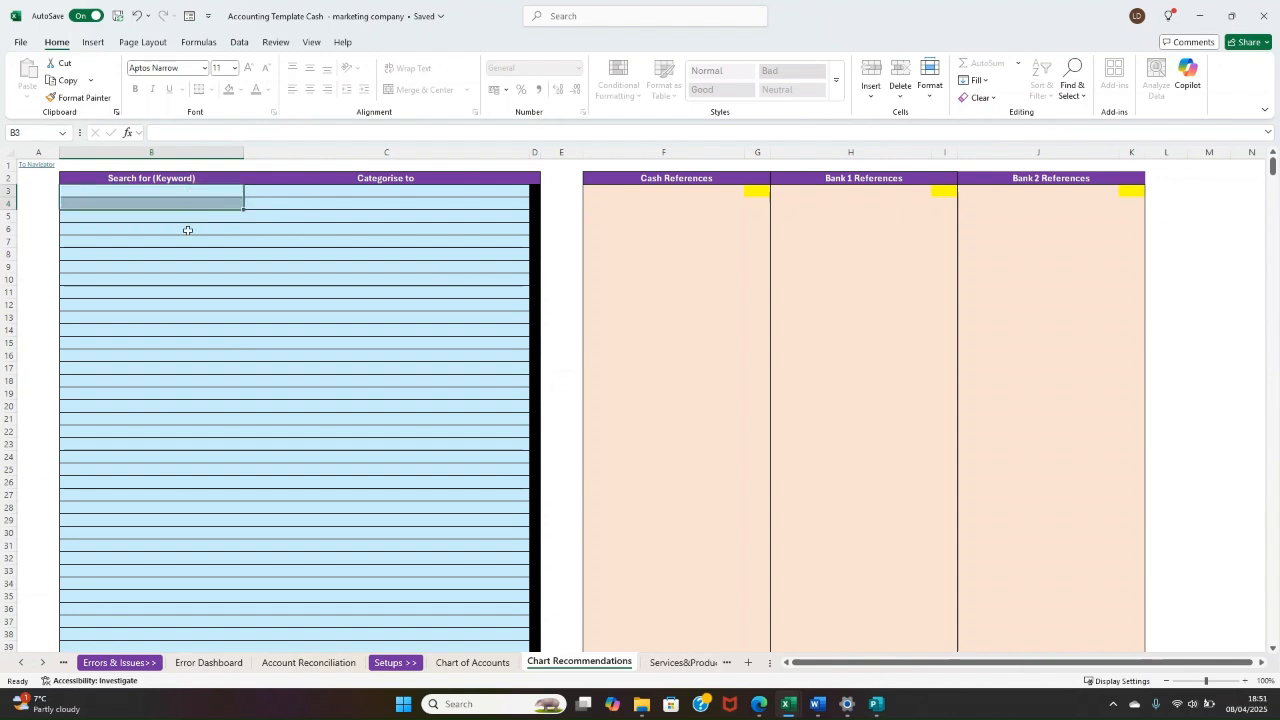
{"action": "left_click", "coordinate": [187, 230]}
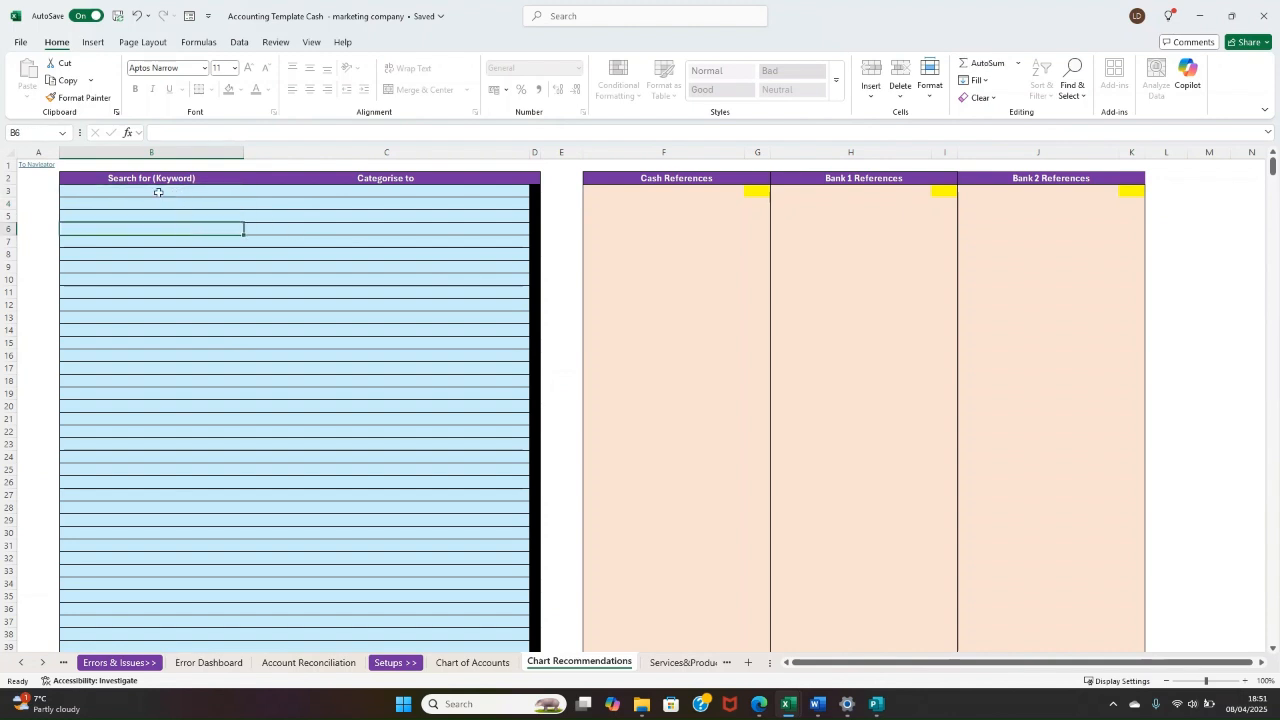
{"action": "left_click", "coordinate": [166, 193]}
{"action": "left_click", "coordinate": [220, 204]}
Step: Open the Services&Products List sheet and examine the Name, Price Pre tax and VAT entry columns
{"action": "left_click", "coordinate": [655, 663]}
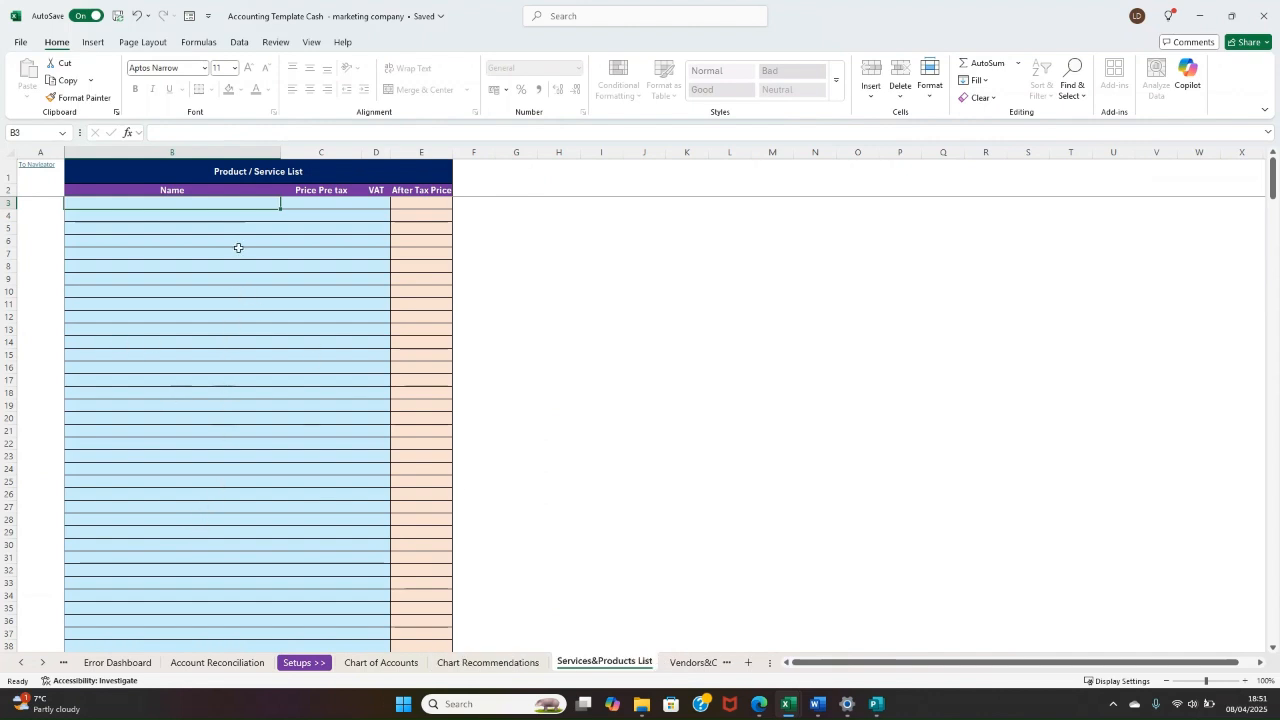
{"action": "left_click_drag", "start_coordinate": [196, 204], "coordinate": [151, 405]}
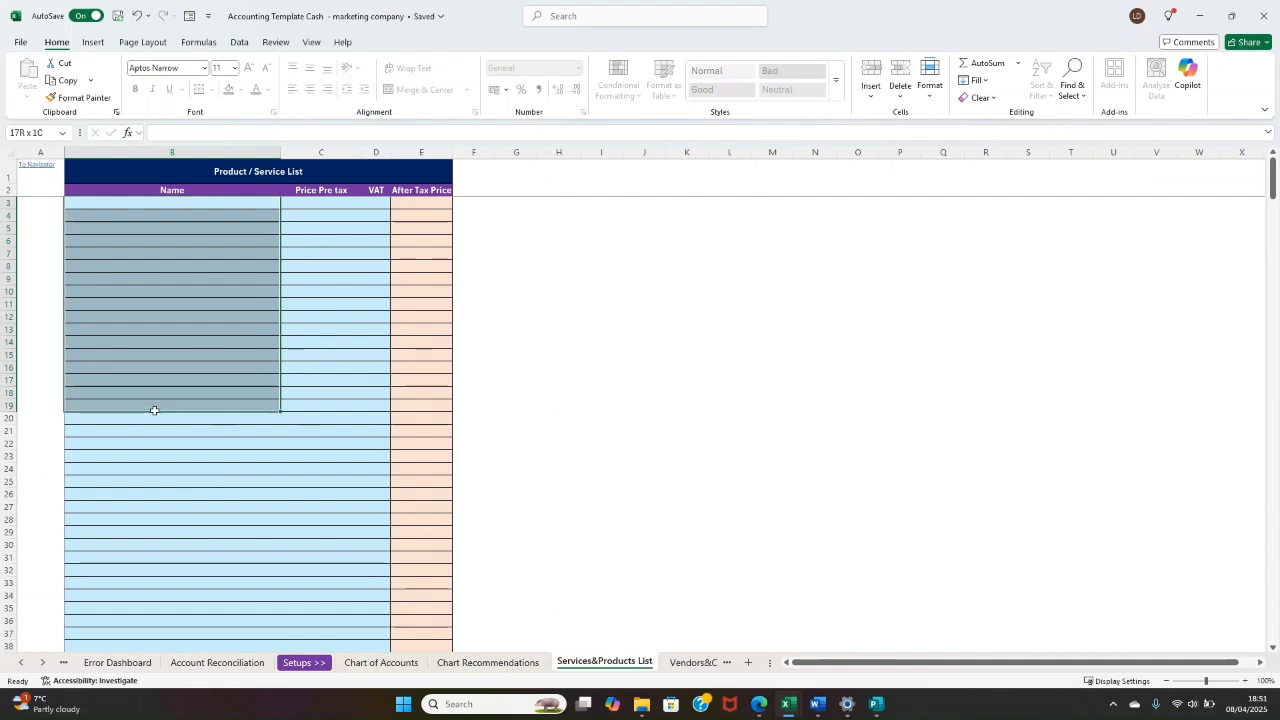
{"action": "left_click", "coordinate": [180, 326]}
{"action": "left_click_drag", "start_coordinate": [197, 208], "coordinate": [205, 421]}
{"action": "left_click", "coordinate": [231, 329]}
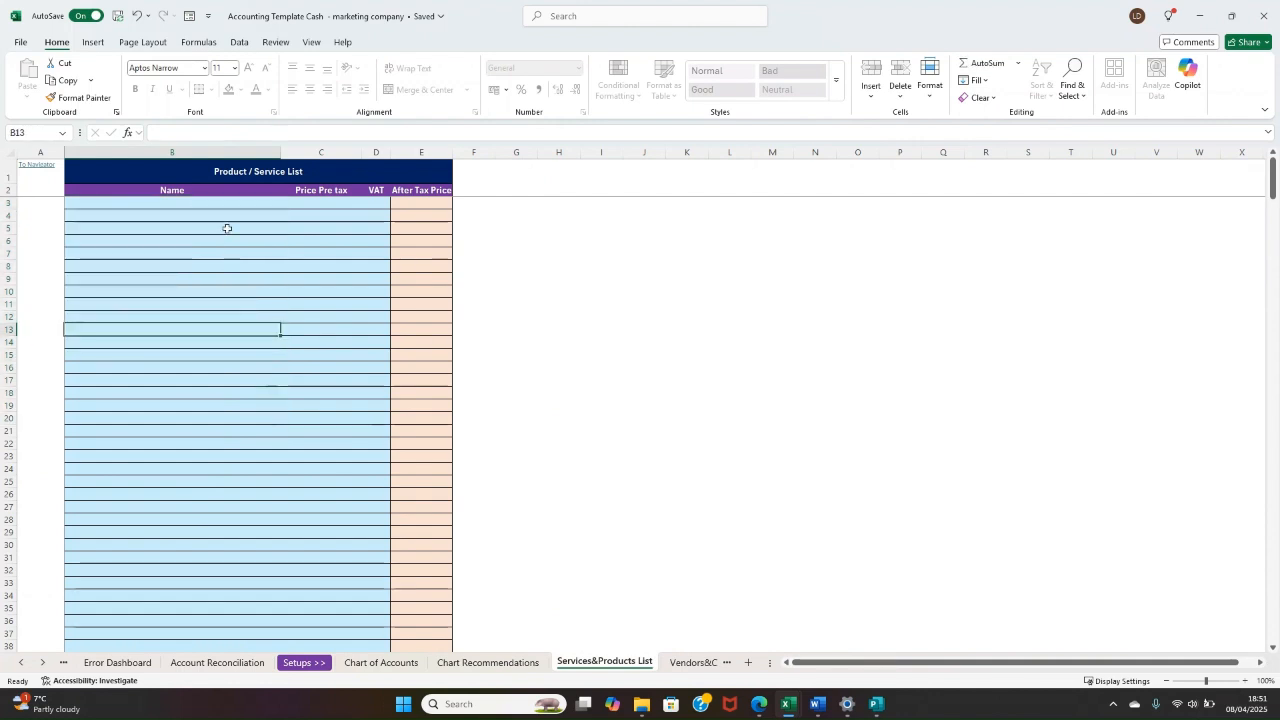
{"action": "left_click_drag", "start_coordinate": [226, 202], "coordinate": [230, 420]}
{"action": "left_click_drag", "start_coordinate": [306, 210], "coordinate": [312, 402]}
{"action": "left_click_drag", "start_coordinate": [372, 201], "coordinate": [386, 417]}
{"action": "left_click", "coordinate": [212, 353]}
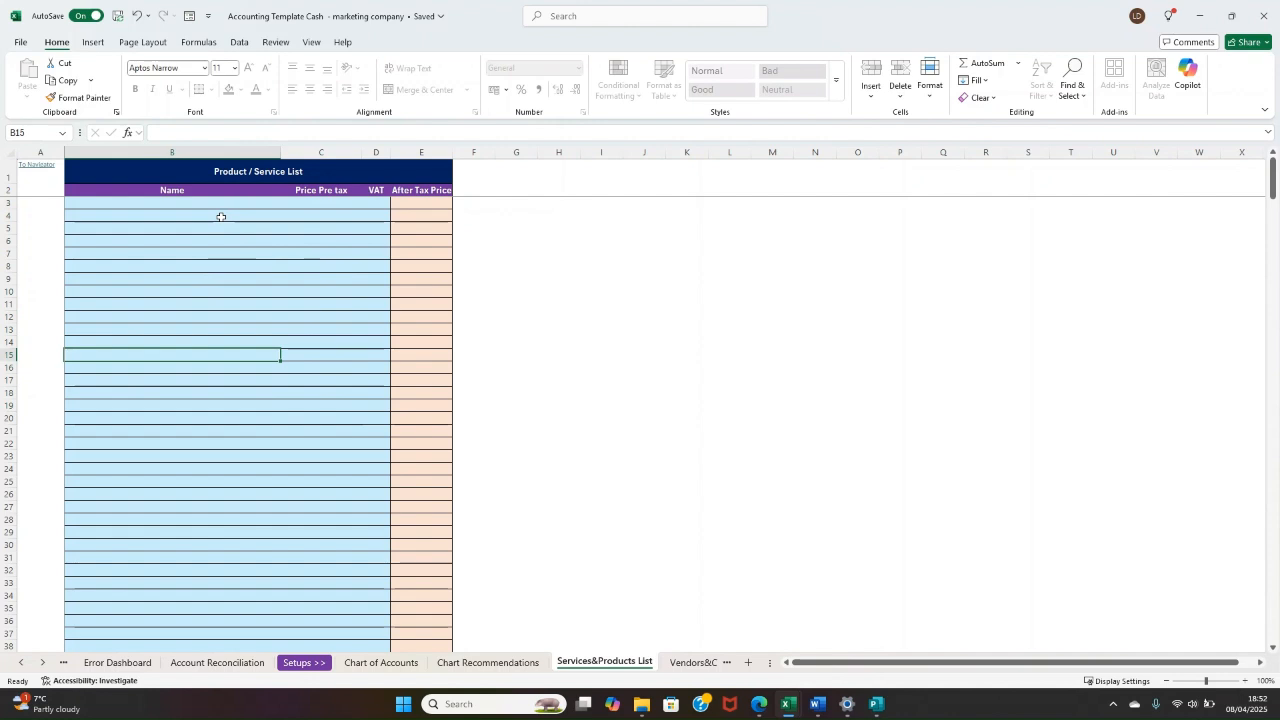
Step: On the Vendors&Customers List sheet, expand the Customer List's grouped columns, examine its contact and address fields, and collapse them again
{"action": "left_click", "coordinate": [688, 663]}
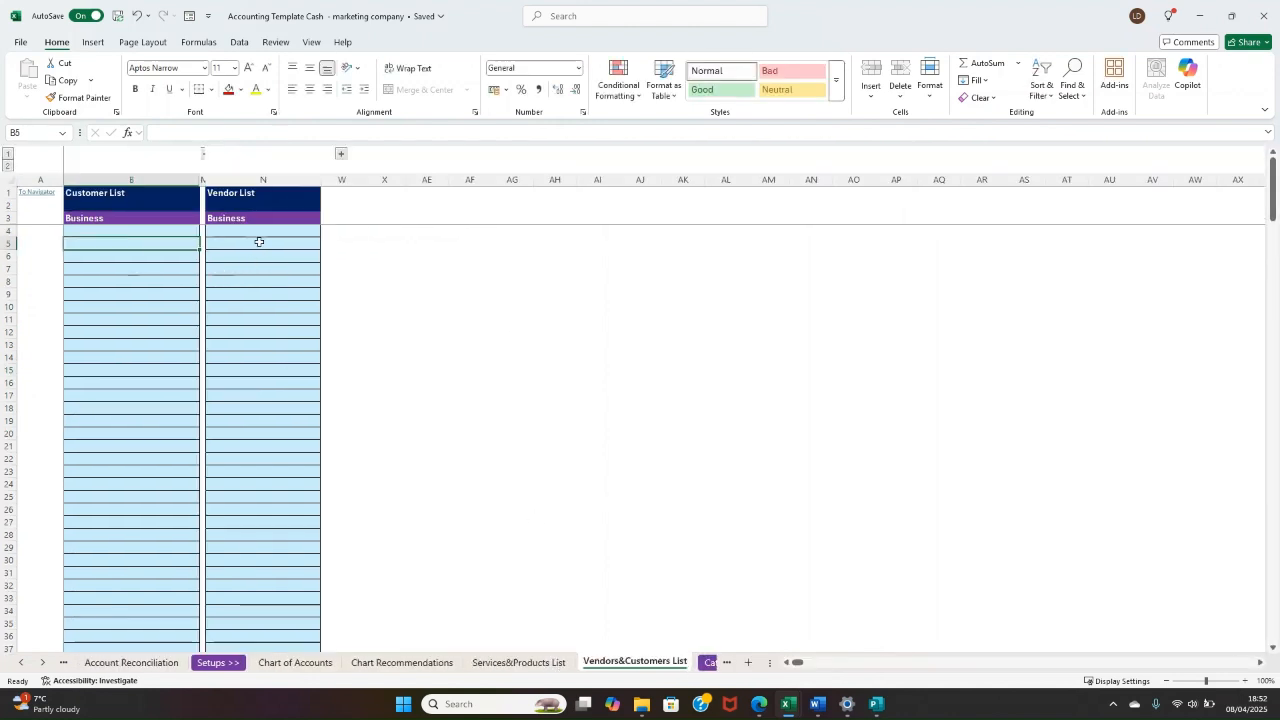
{"action": "left_click", "coordinate": [203, 155]}
{"action": "scroll", "coordinate": [190, 244], "scroll_direction": "right", "scroll_amount": 1}
{"action": "left_click", "coordinate": [246, 268]}
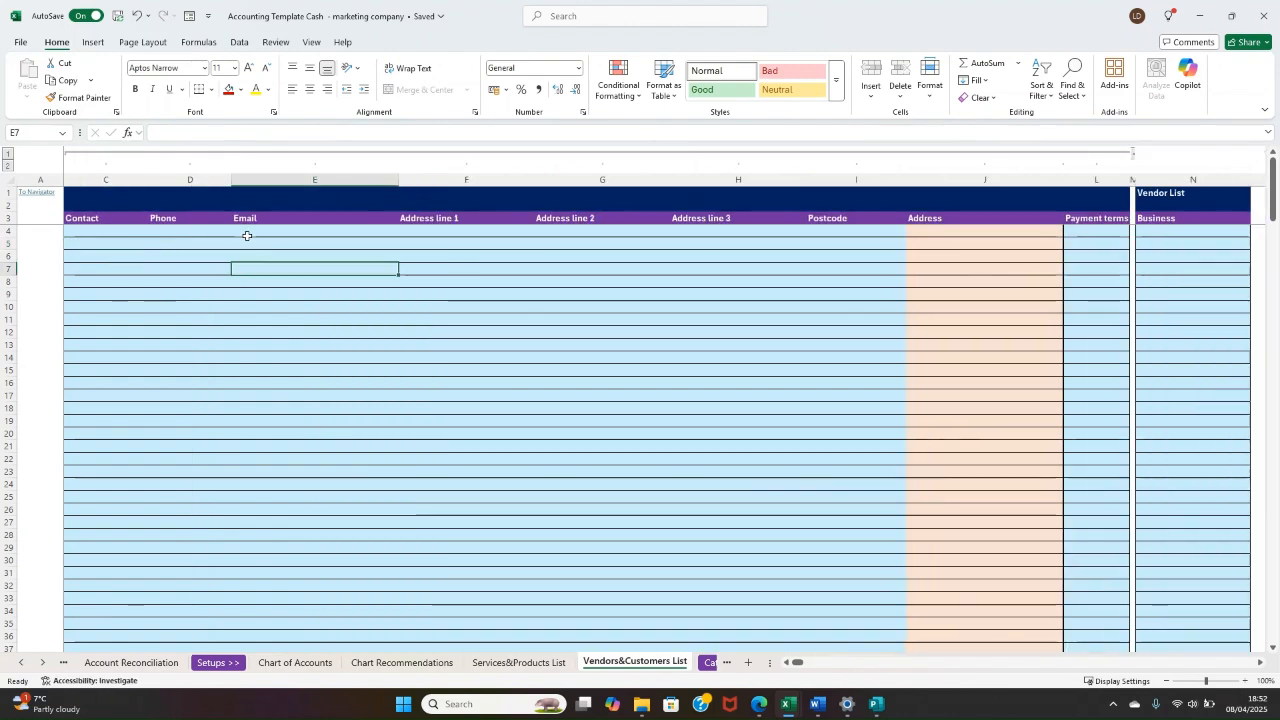
{"action": "left_click_drag", "start_coordinate": [247, 235], "coordinate": [465, 241]}
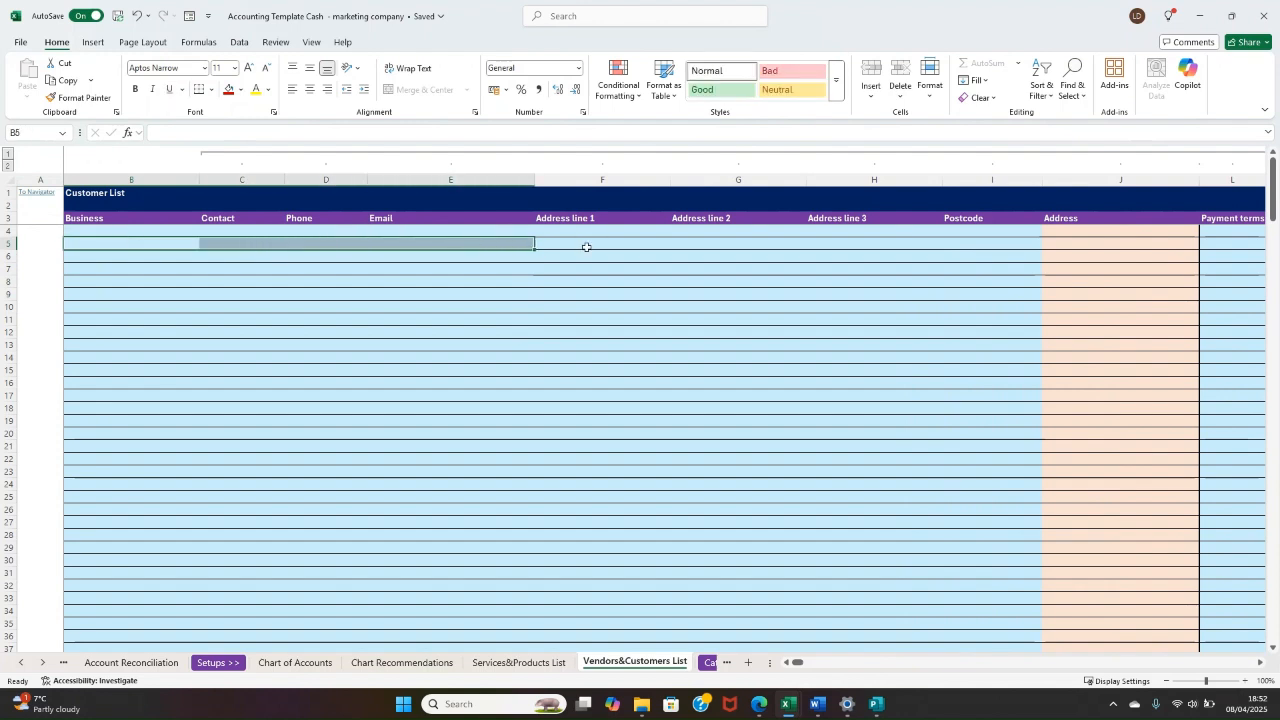
{"action": "left_click_drag", "start_coordinate": [587, 245], "coordinate": [934, 245]}
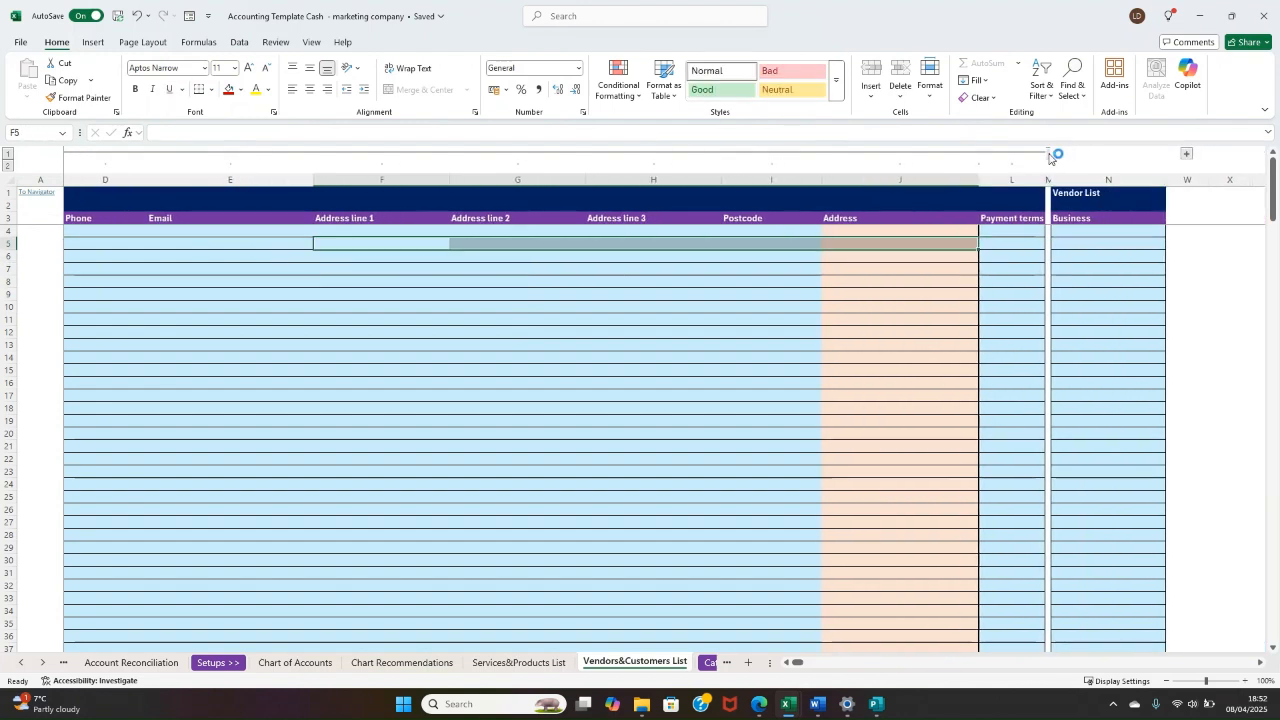
{"action": "left_click", "coordinate": [1049, 153]}
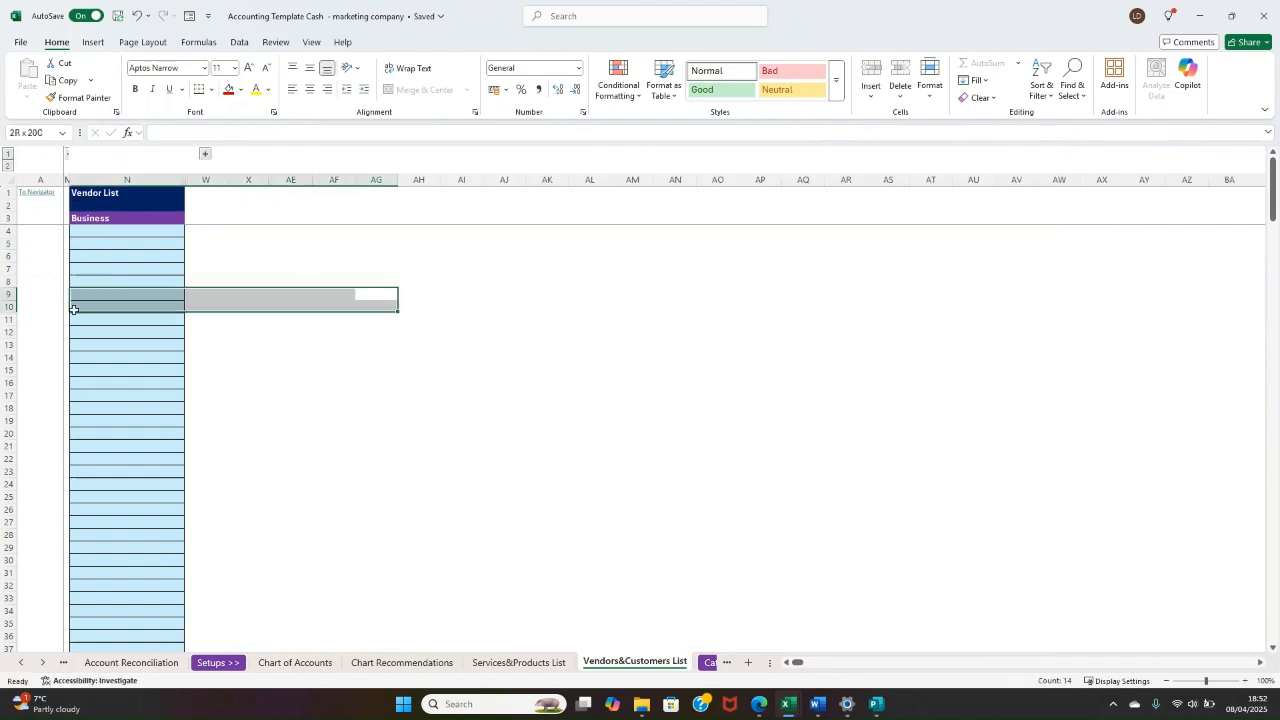
Step: Expand the Vendor List's grouped columns, examine its contact and address fields, and collapse them again
{"action": "left_click", "coordinate": [318, 217]}
{"action": "left_click", "coordinate": [341, 155]}
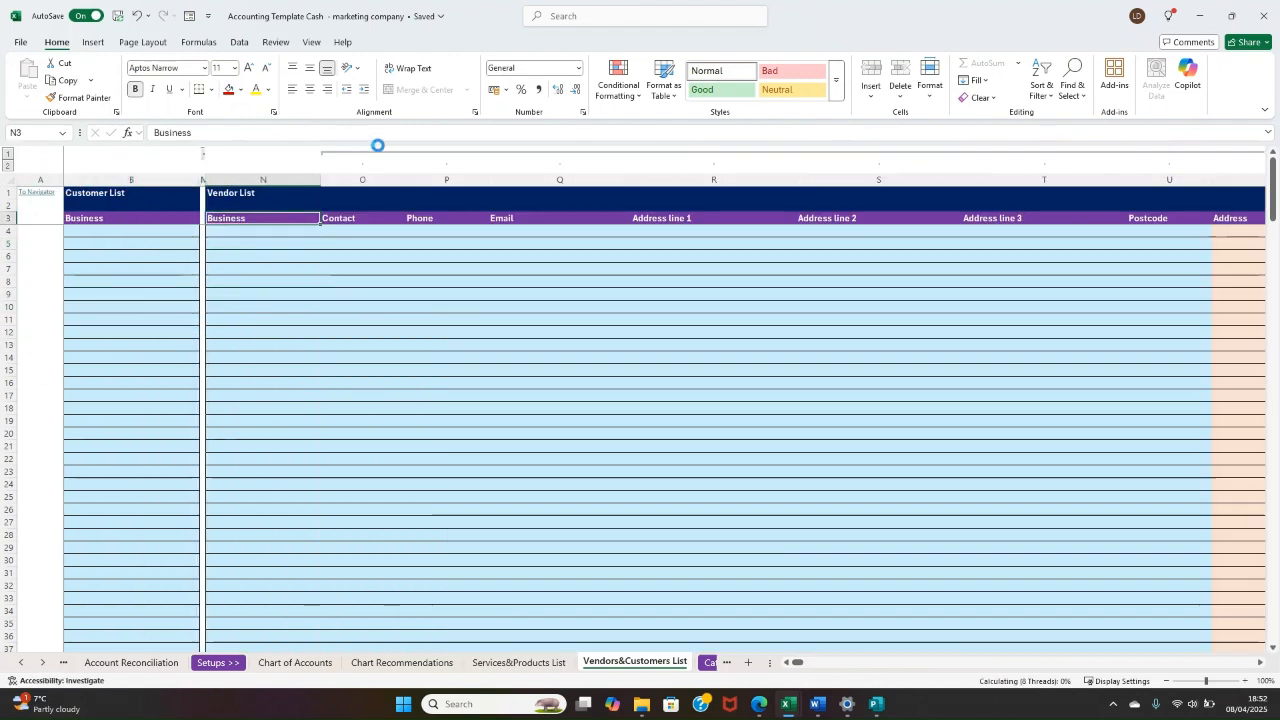
{"action": "scroll", "coordinate": [763, 449], "scroll_direction": "right", "scroll_amount": 3}
{"action": "left_click_drag", "start_coordinate": [650, 383], "coordinate": [1154, 374]}
{"action": "left_click", "coordinate": [1203, 294]}
{"action": "left_click_drag", "start_coordinate": [1203, 294], "coordinate": [1262, 290]}
{"action": "left_click", "coordinate": [1157, 281]}
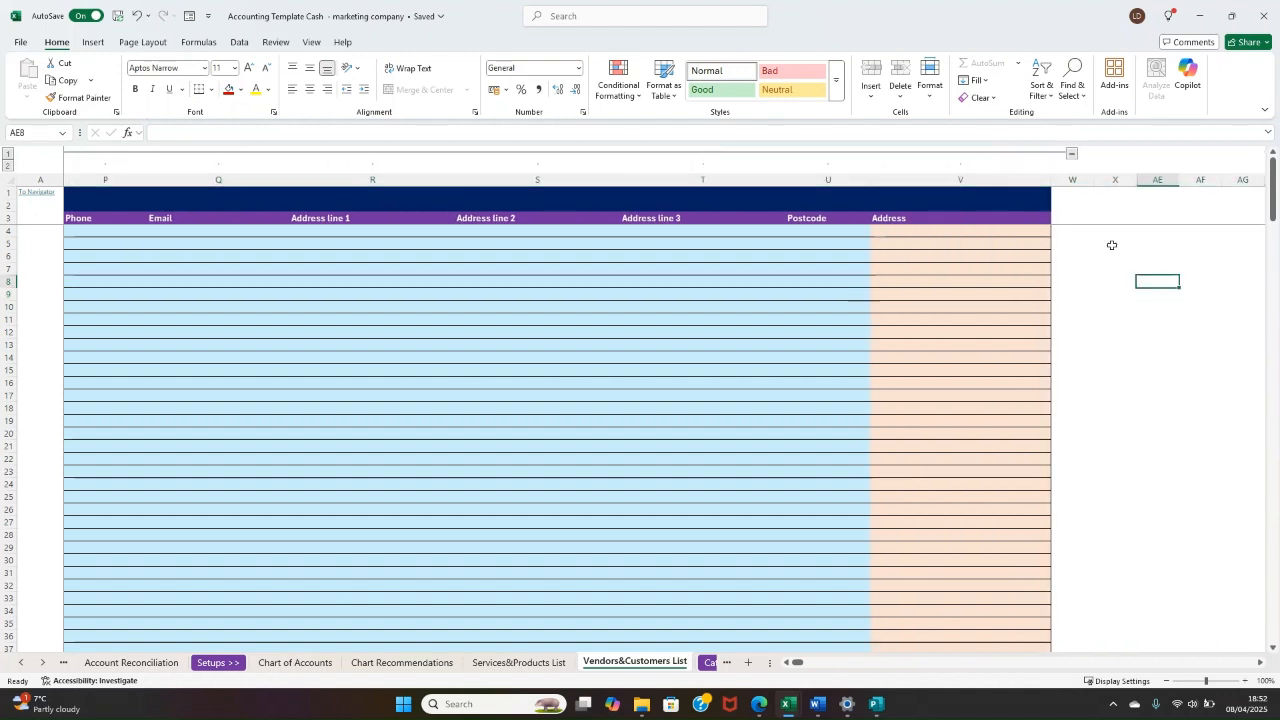
{"action": "left_click", "coordinate": [1073, 154]}
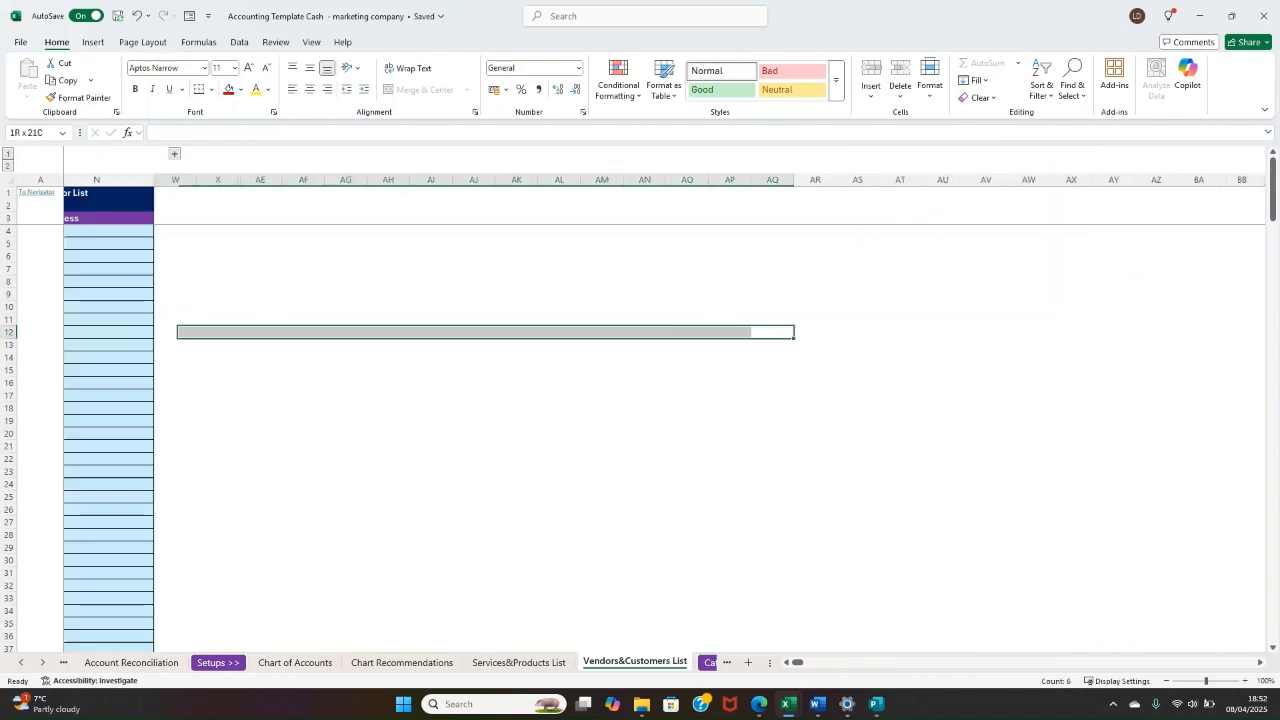
{"action": "left_click", "coordinate": [440, 234]}
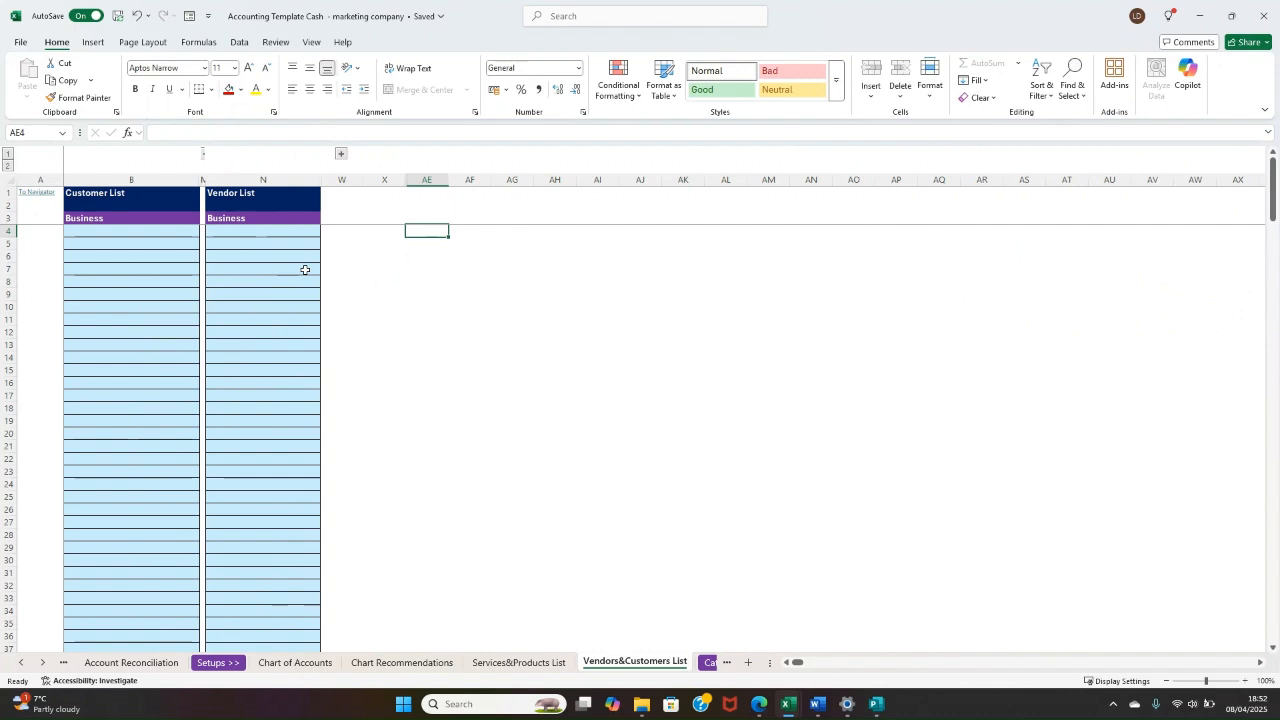
{"action": "left_click", "coordinate": [331, 254]}
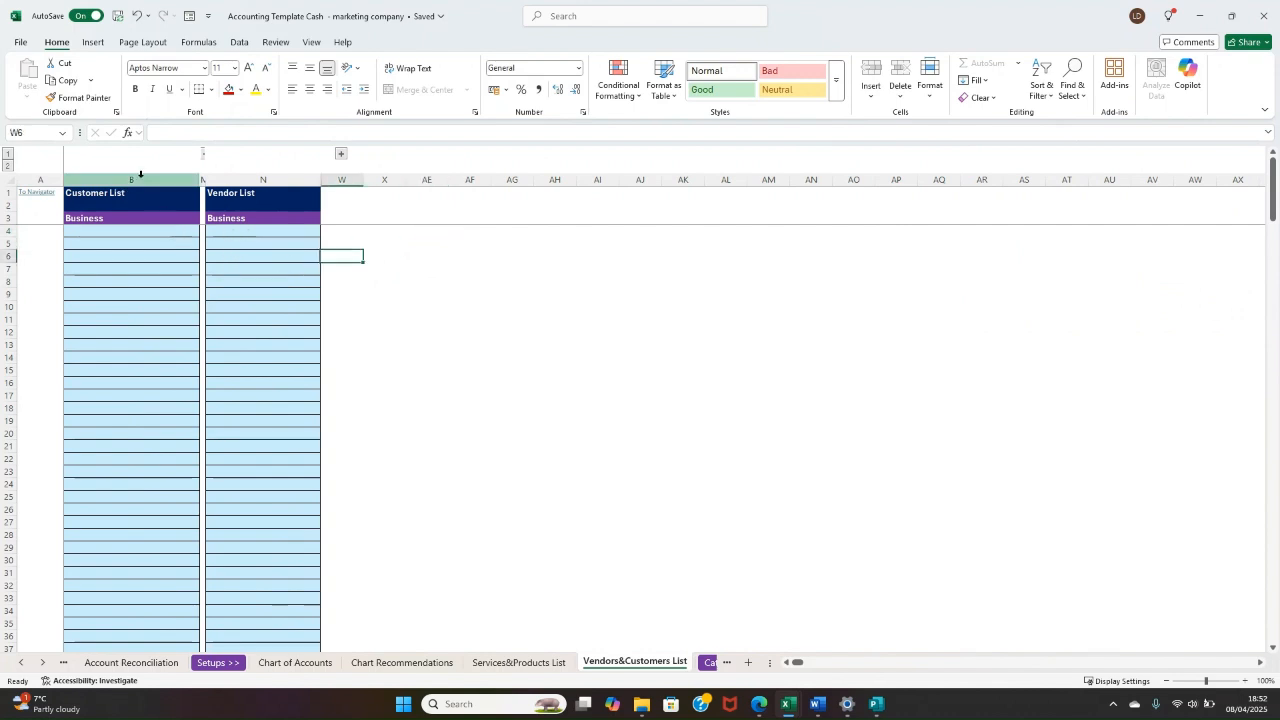
{"action": "left_click", "coordinate": [133, 207]}
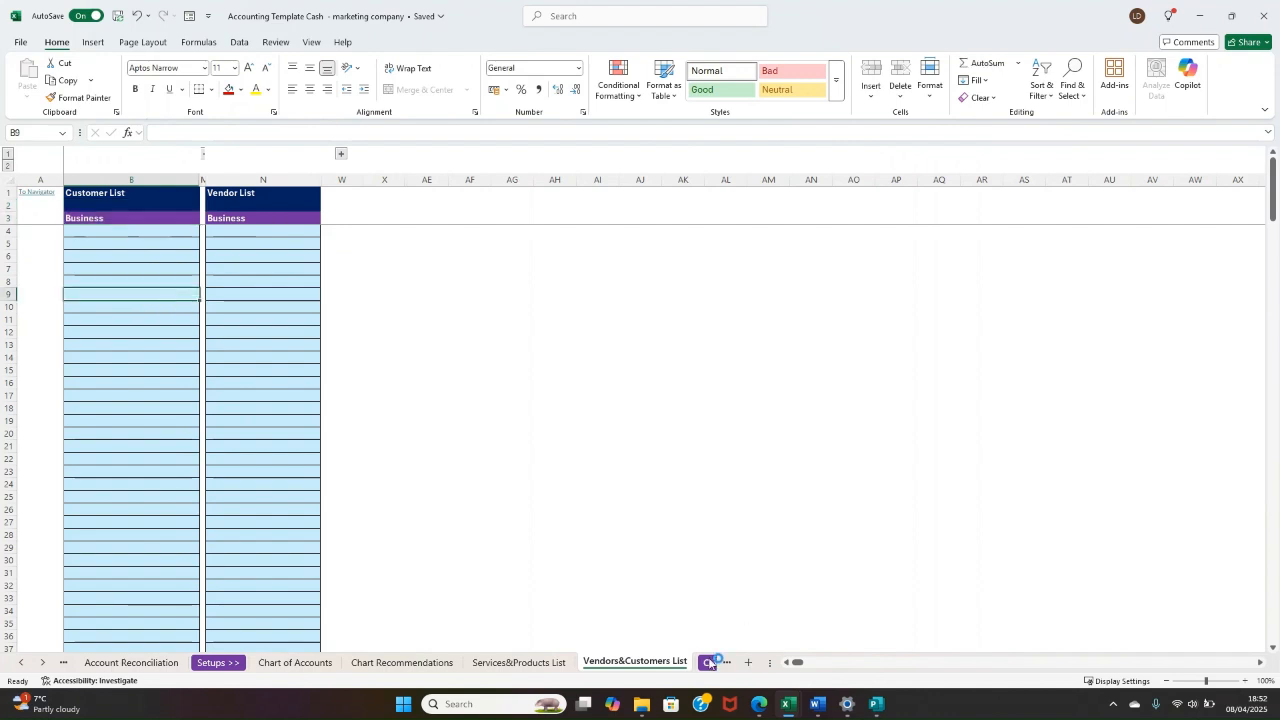
Step: Browse the Categorisation section's Cash Transactions, Bank 1 Transactions and Bank 2 Transactions sheets
{"action": "left_click", "coordinate": [711, 662]}
{"action": "left_click", "coordinate": [697, 665]}
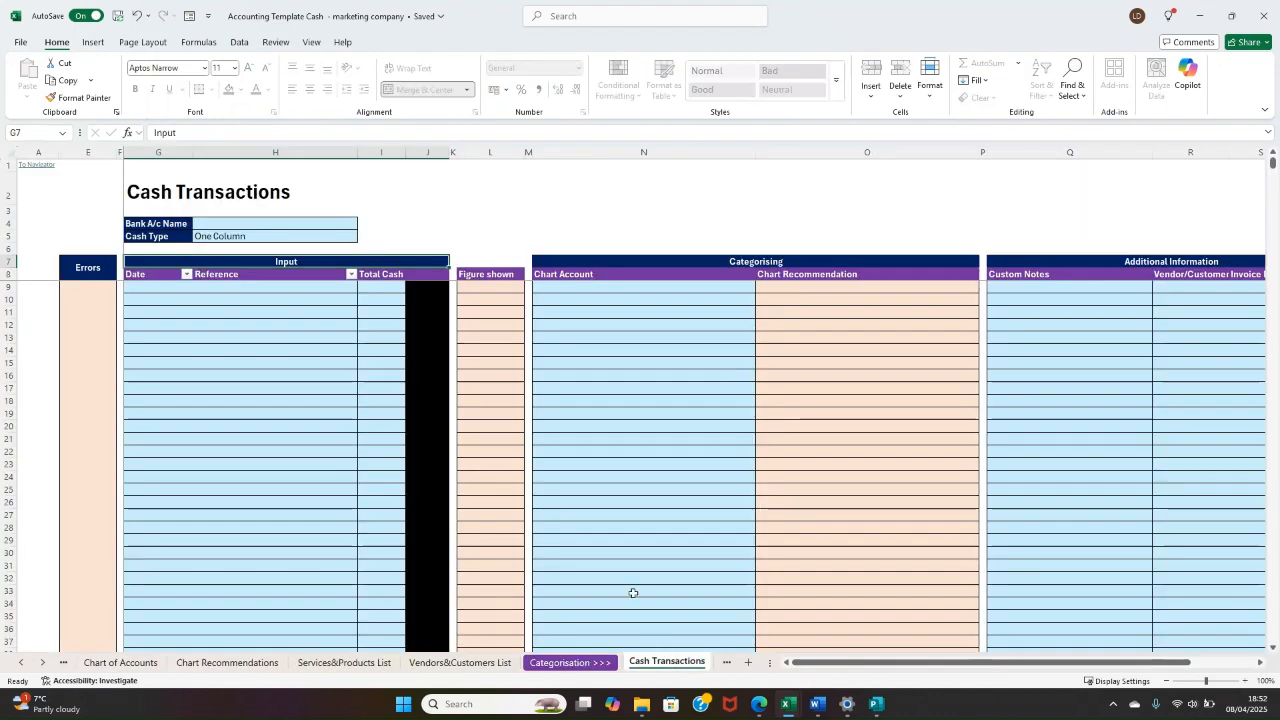
{"action": "left_click", "coordinate": [727, 662]}
{"action": "left_click", "coordinate": [727, 662]}
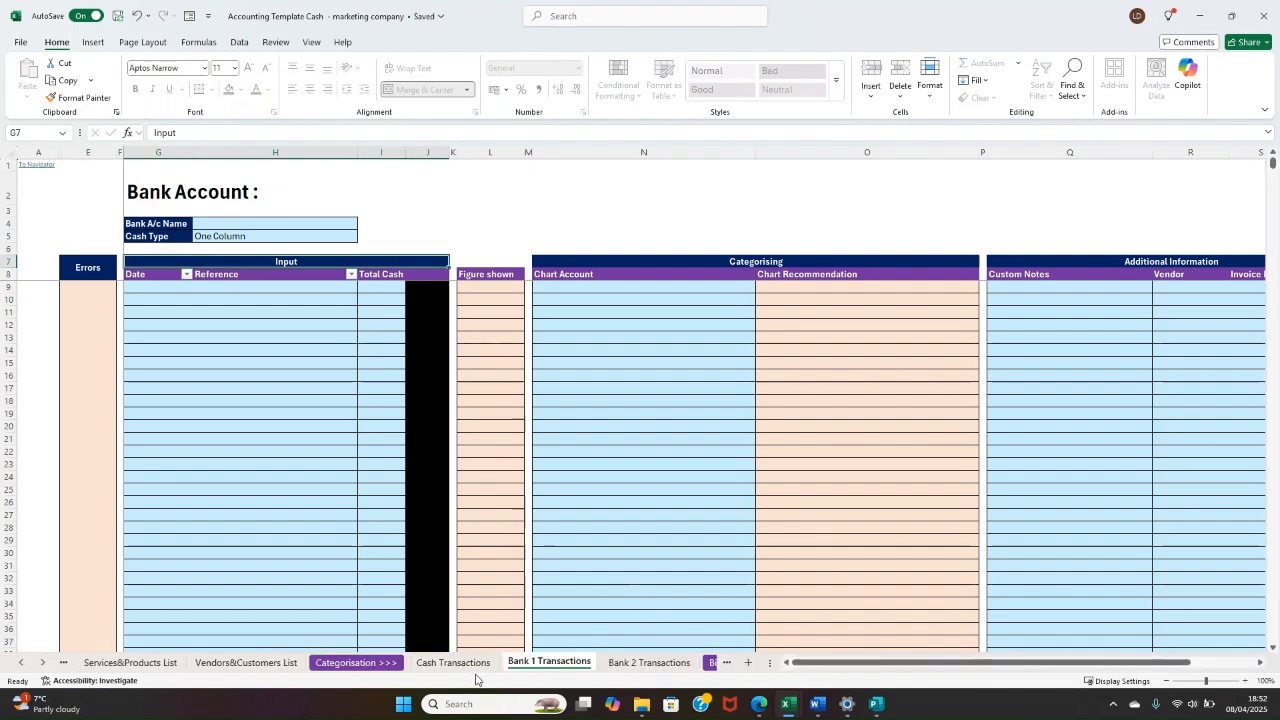
{"action": "left_click", "coordinate": [455, 663]}
{"action": "left_click", "coordinate": [549, 663]}
{"action": "left_click", "coordinate": [625, 664]}
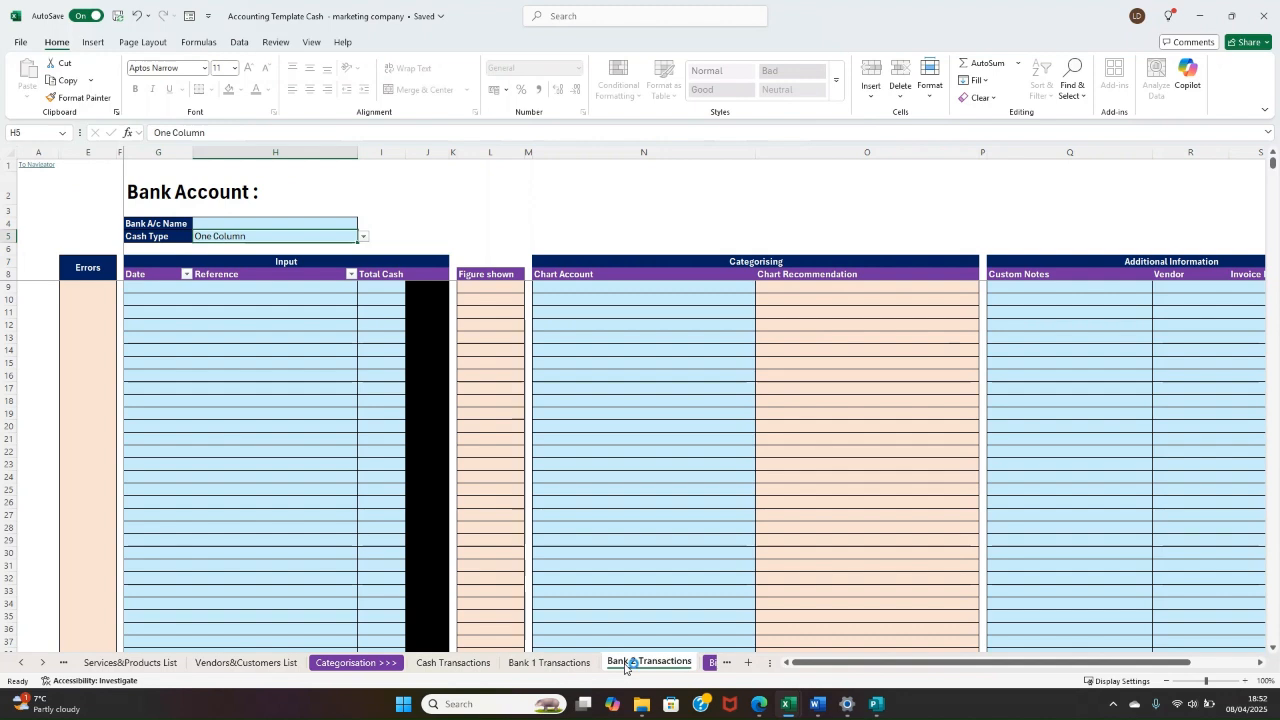
{"action": "left_click", "coordinate": [582, 664]}
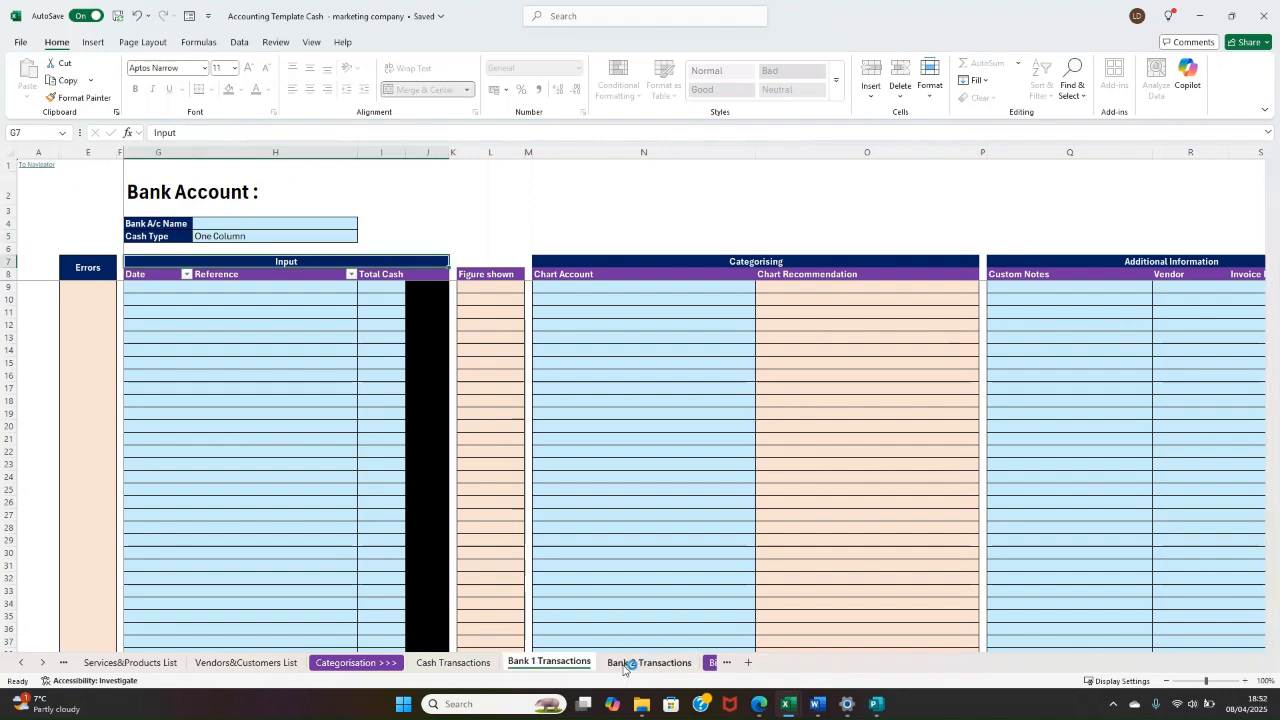
Step: Return to the Cash Transactions sheet and inspect its title and the cells directly beneath it
{"action": "left_click", "coordinate": [488, 665]}
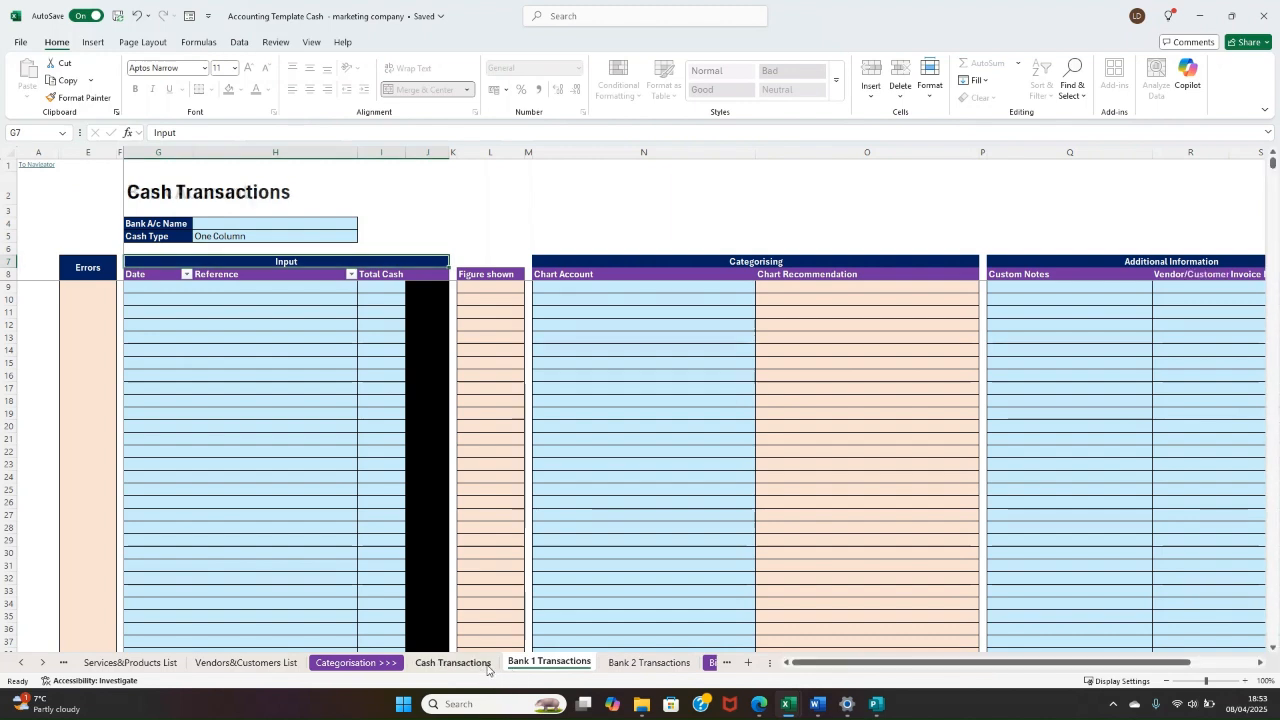
{"action": "left_click", "coordinate": [158, 178]}
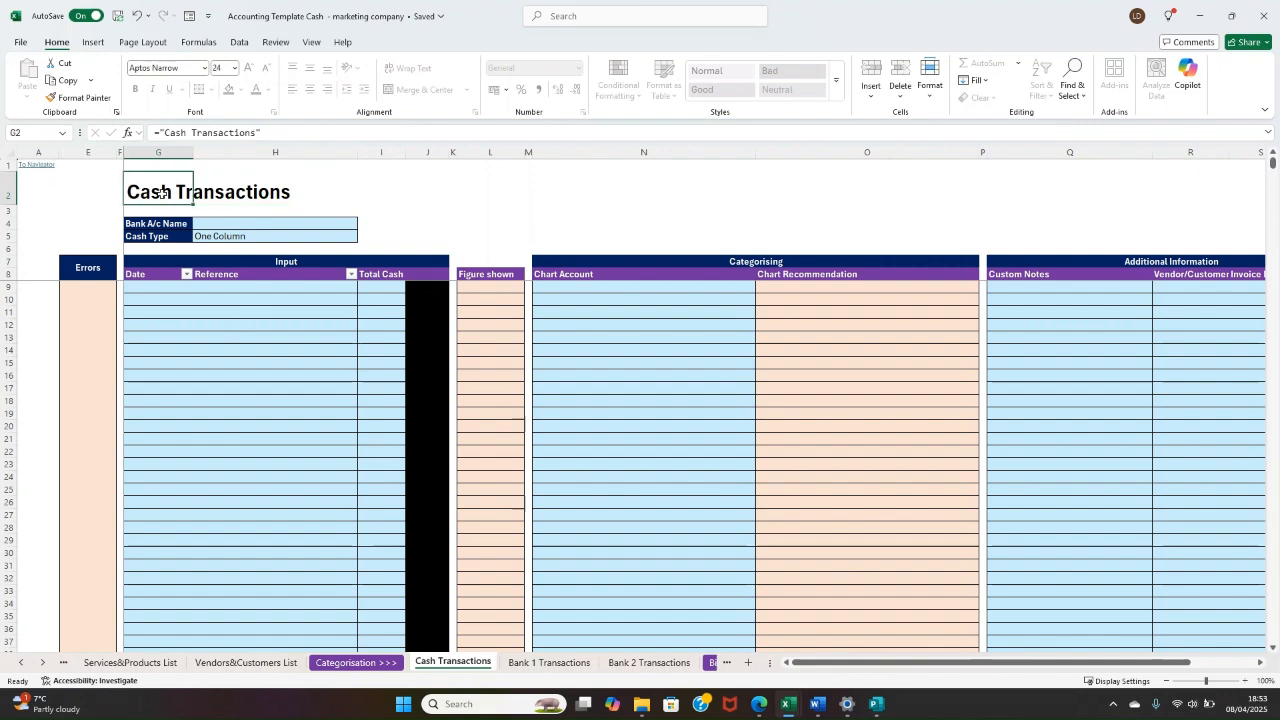
{"action": "left_click", "coordinate": [213, 206]}
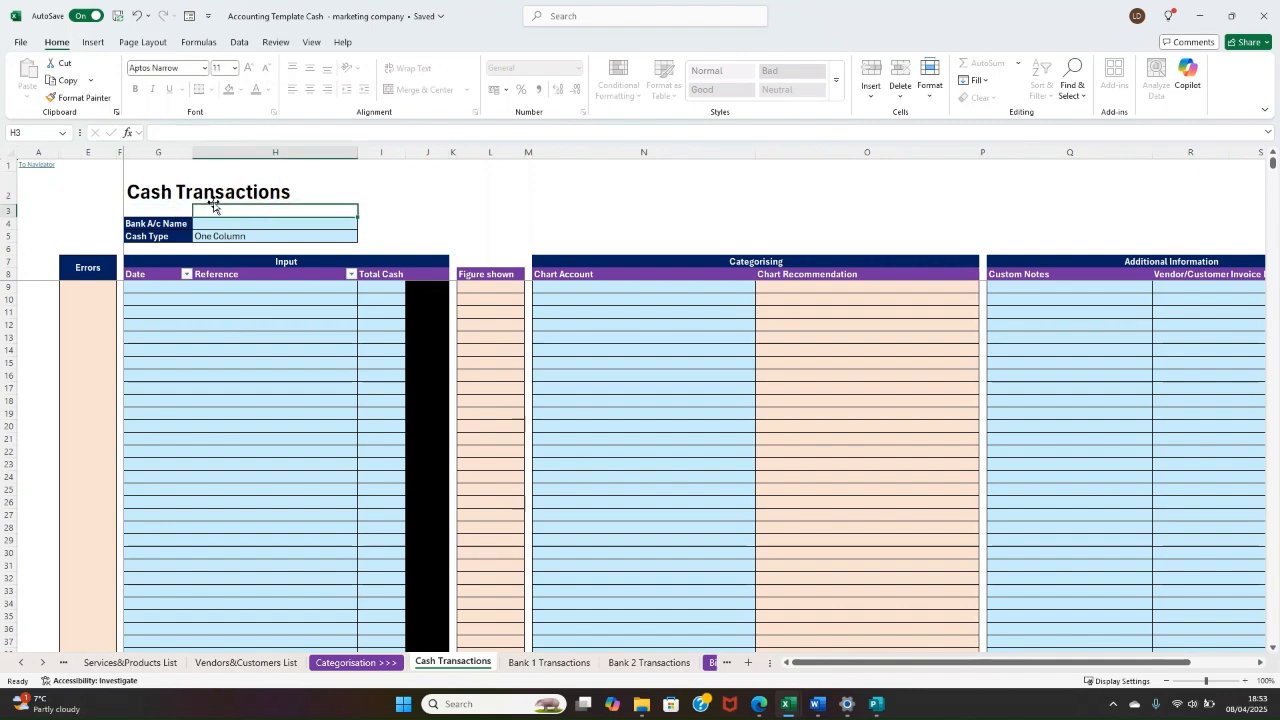
{"action": "left_click", "coordinate": [165, 209]}
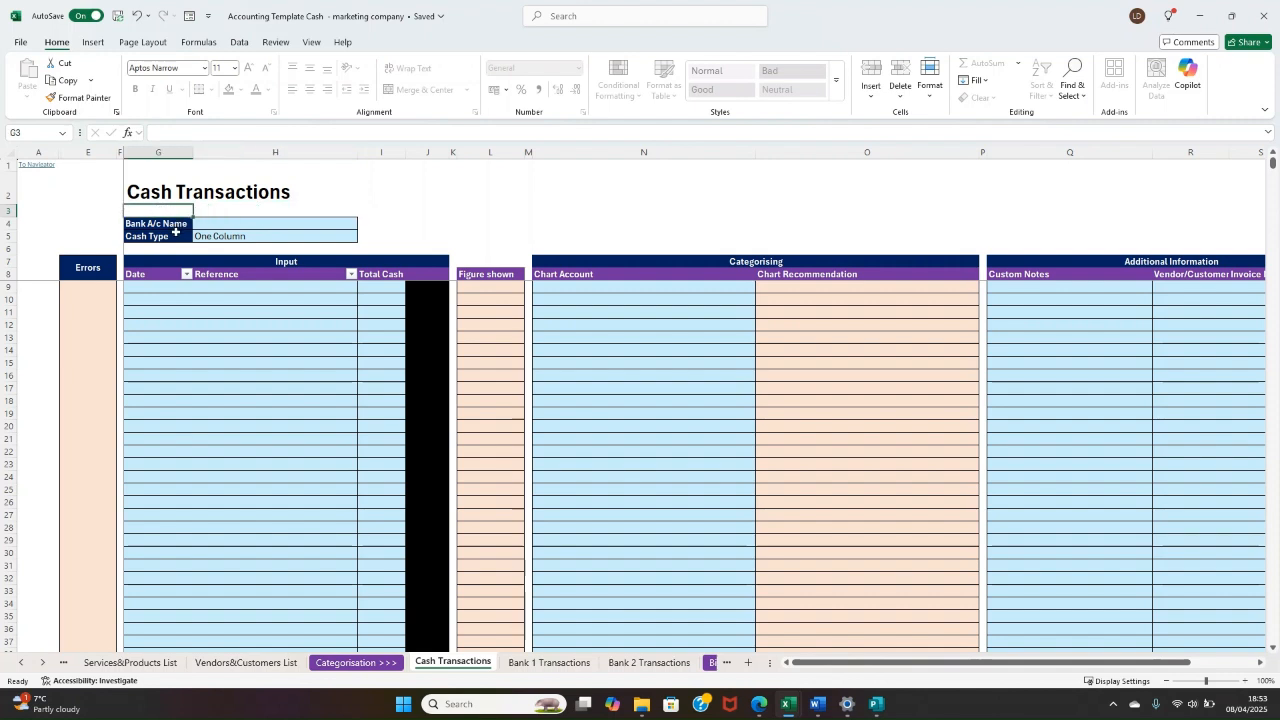
{"action": "left_click", "coordinate": [222, 212]}
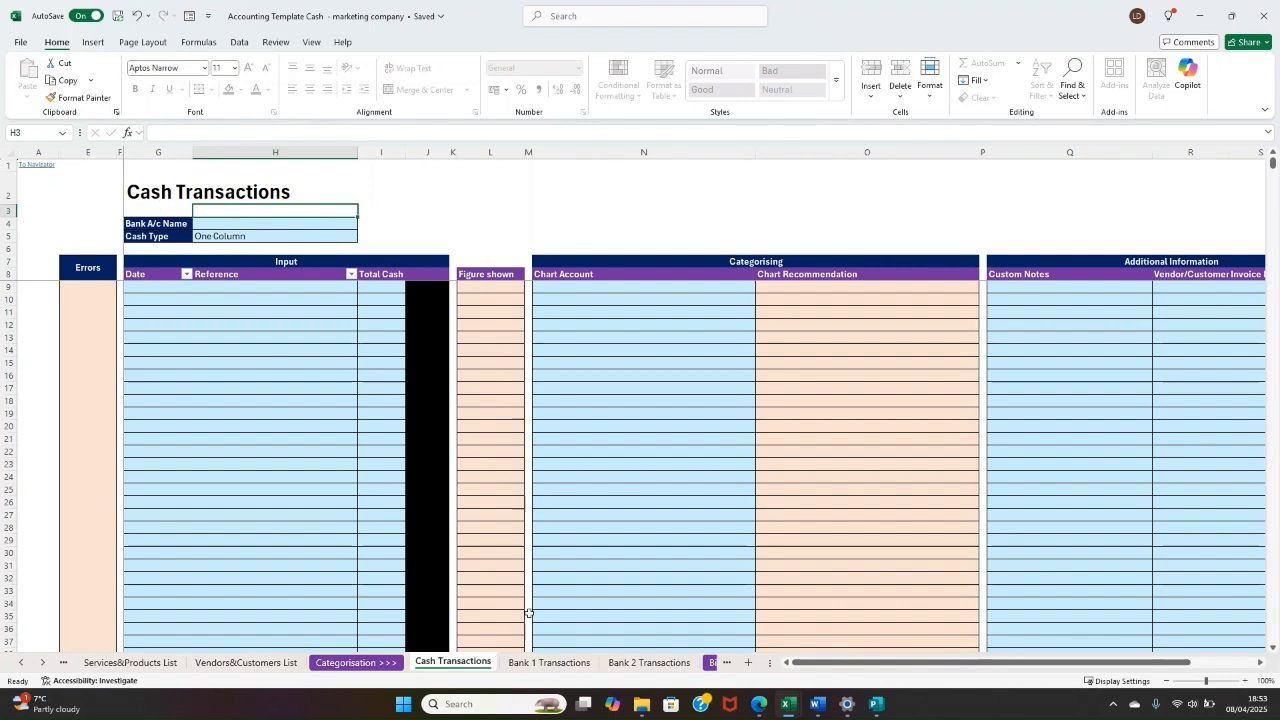
Step: View the Bank 1 Transactions sheet and examine the Date and Reference input columns on Bank 2 Transactions
{"action": "left_click", "coordinate": [540, 664]}
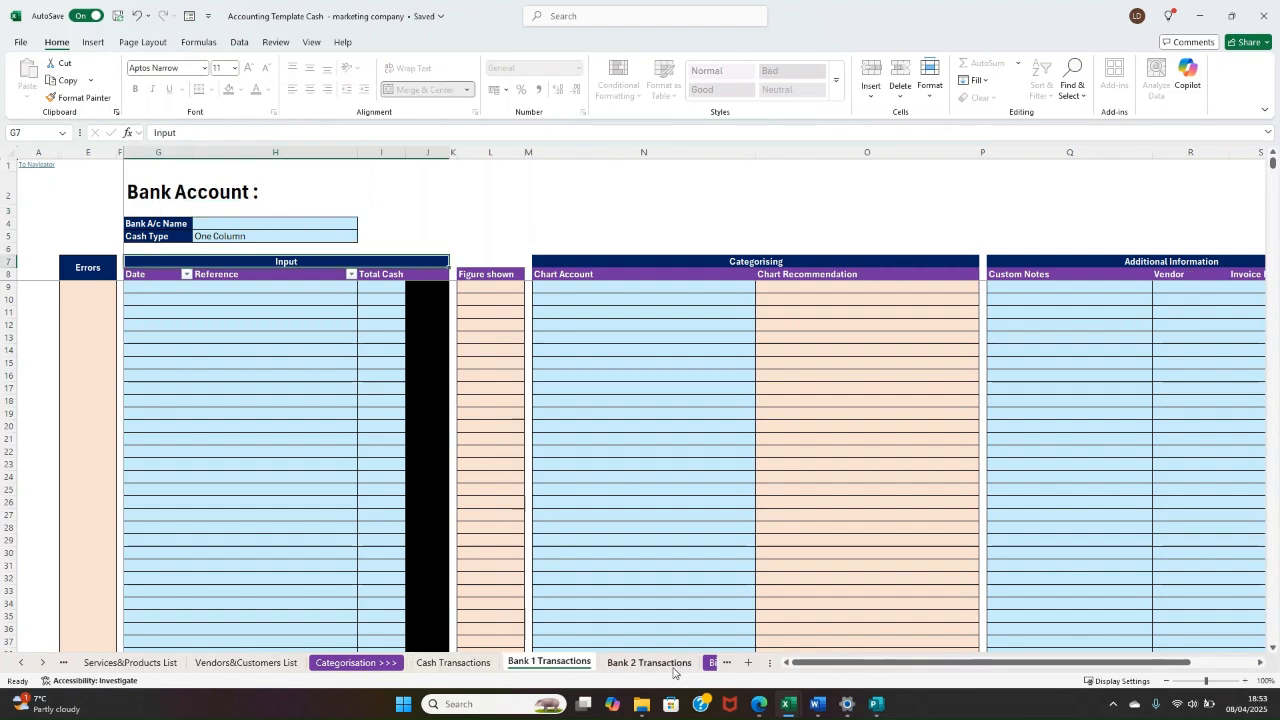
{"action": "left_click", "coordinate": [640, 663]}
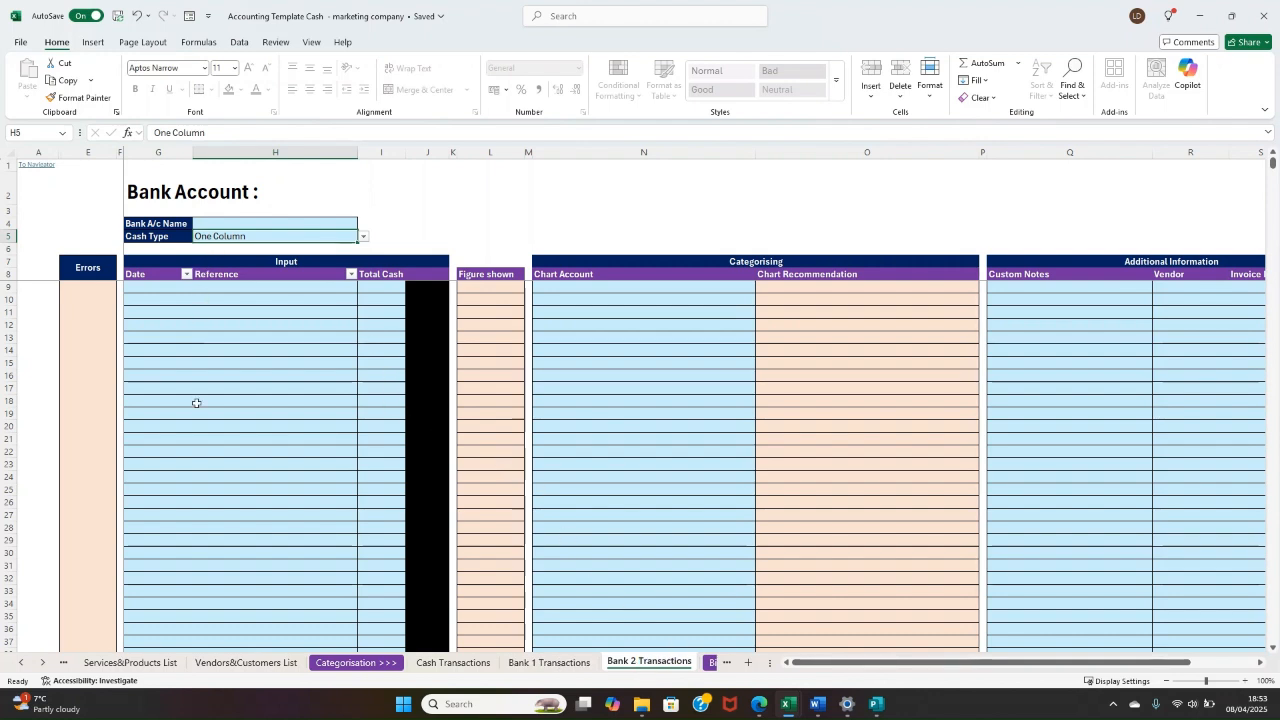
{"action": "left_click_drag", "start_coordinate": [305, 423], "coordinate": [240, 388]}
{"action": "left_click", "coordinate": [240, 347]}
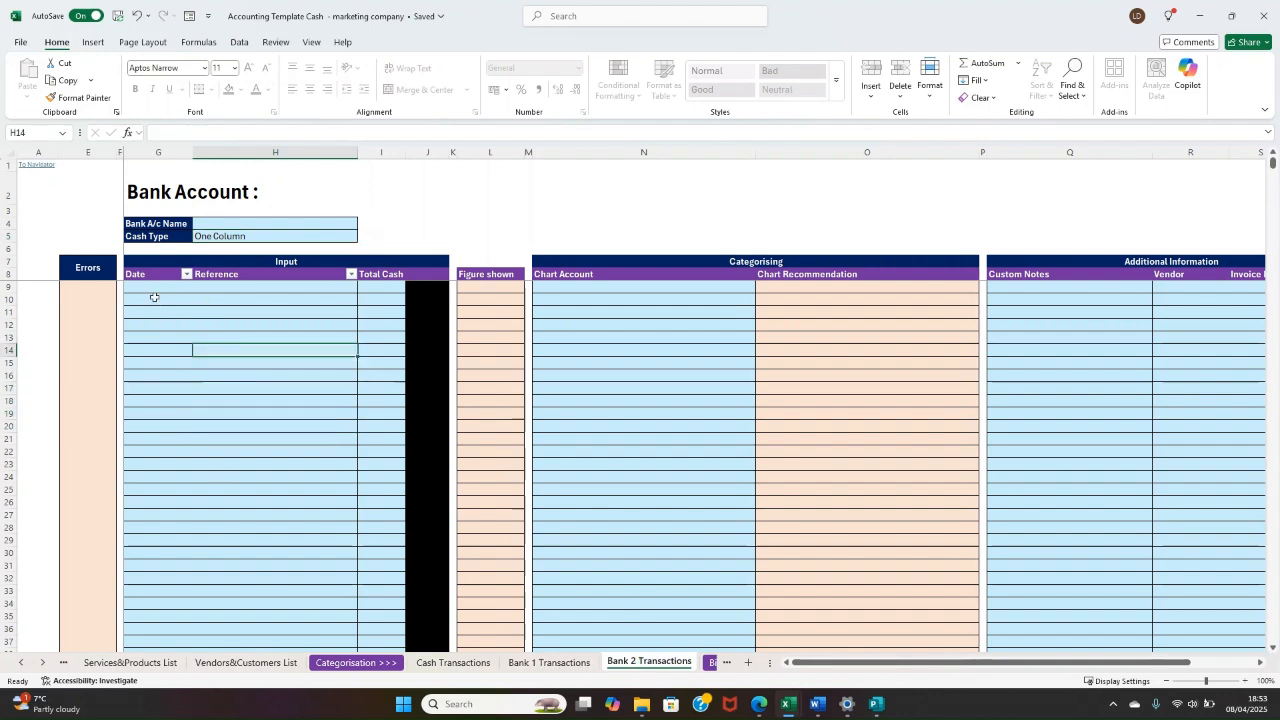
{"action": "left_click_drag", "start_coordinate": [149, 286], "coordinate": [166, 302]}
{"action": "left_click", "coordinate": [199, 338]}
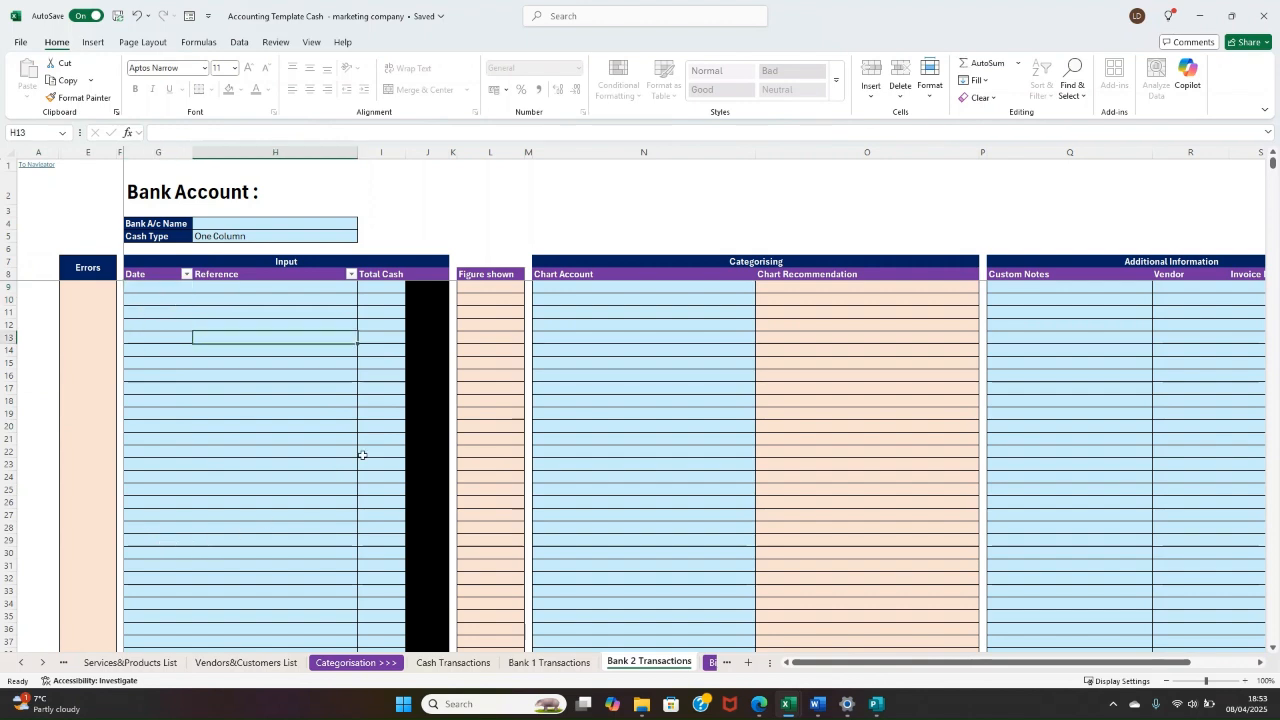
Step: Examine the Categorising and Additional Information columns of the Bank 2 Transactions sheet
{"action": "left_click", "coordinate": [734, 276]}
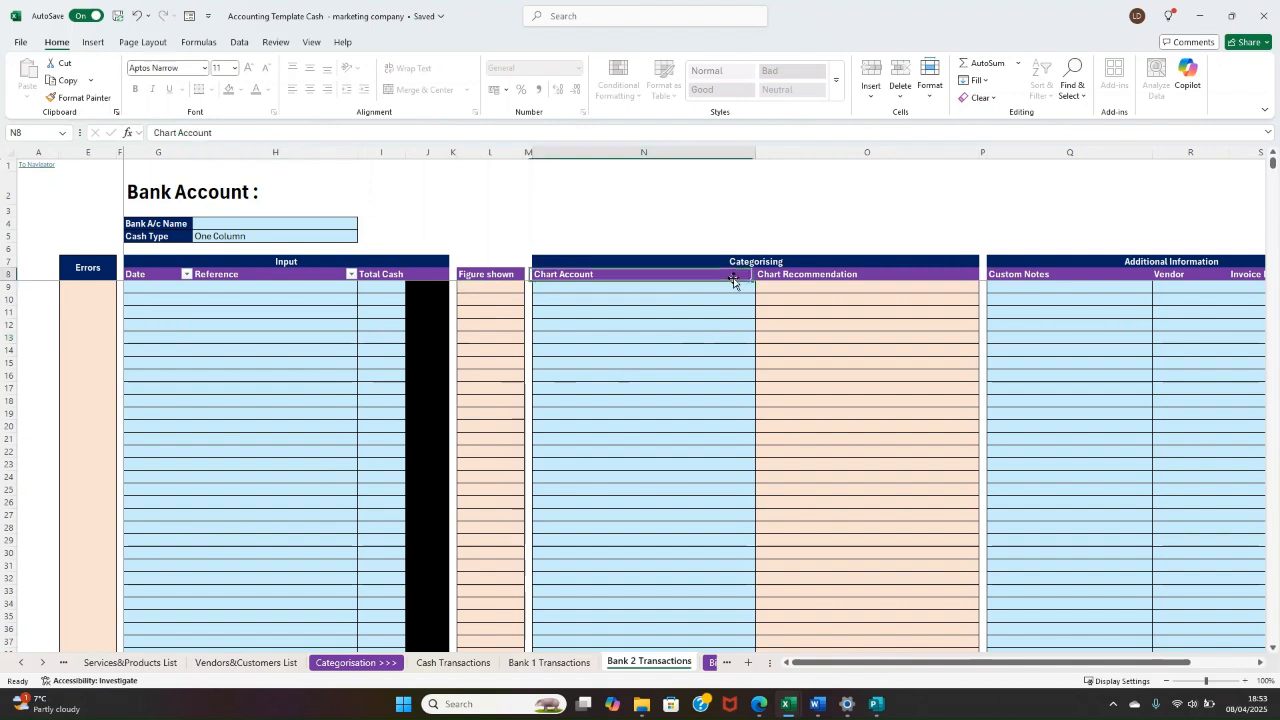
{"action": "left_click", "coordinate": [752, 324]}
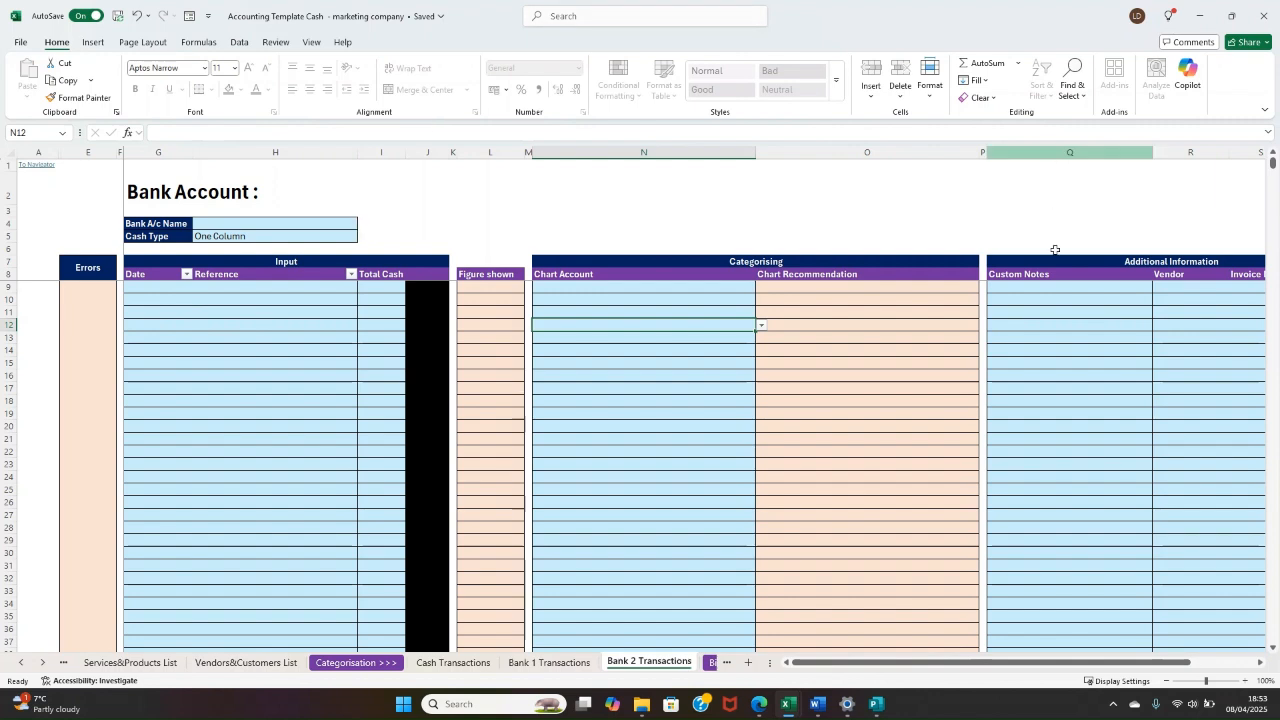
{"action": "left_click_drag", "start_coordinate": [903, 303], "coordinate": [1232, 338]}
{"action": "left_click", "coordinate": [794, 303]}
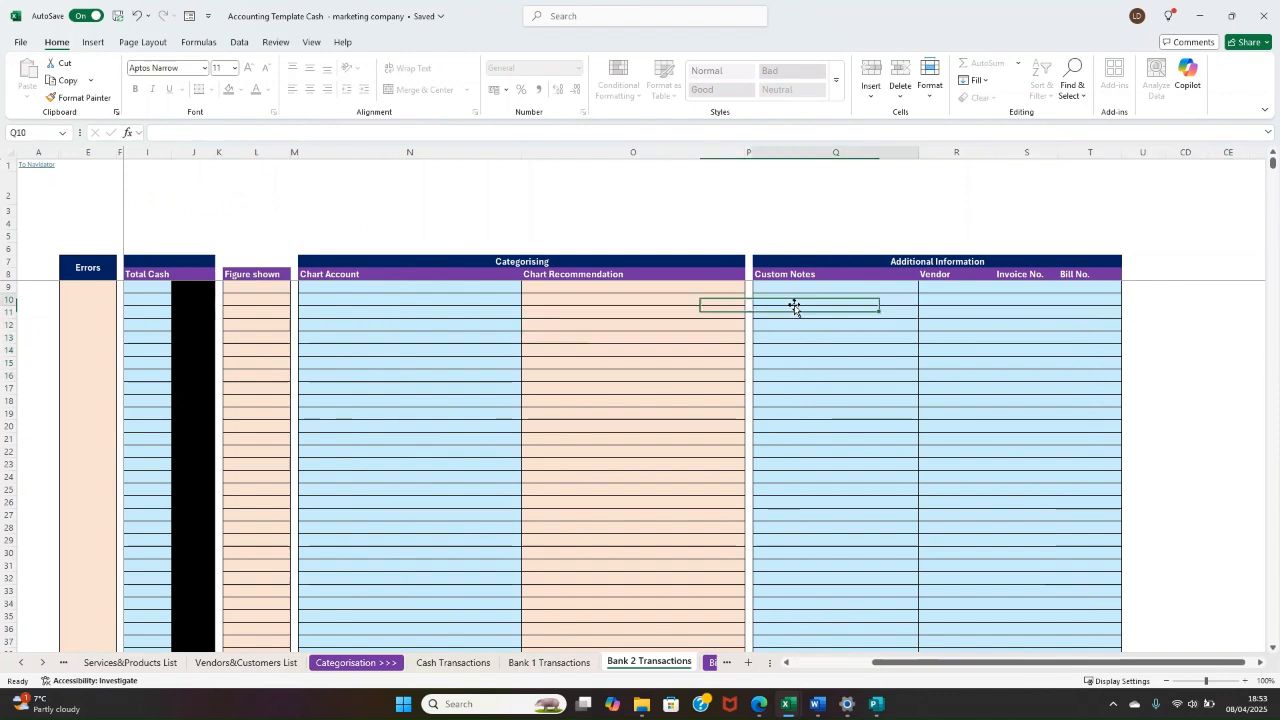
Step: Examine the Vendor, Invoice No. and Bill No. columns under Additional Information on the Bank 2 Transactions sheet
{"action": "left_click", "coordinate": [971, 293]}
{"action": "left_click", "coordinate": [1001, 313]}
{"action": "left_click", "coordinate": [1020, 300]}
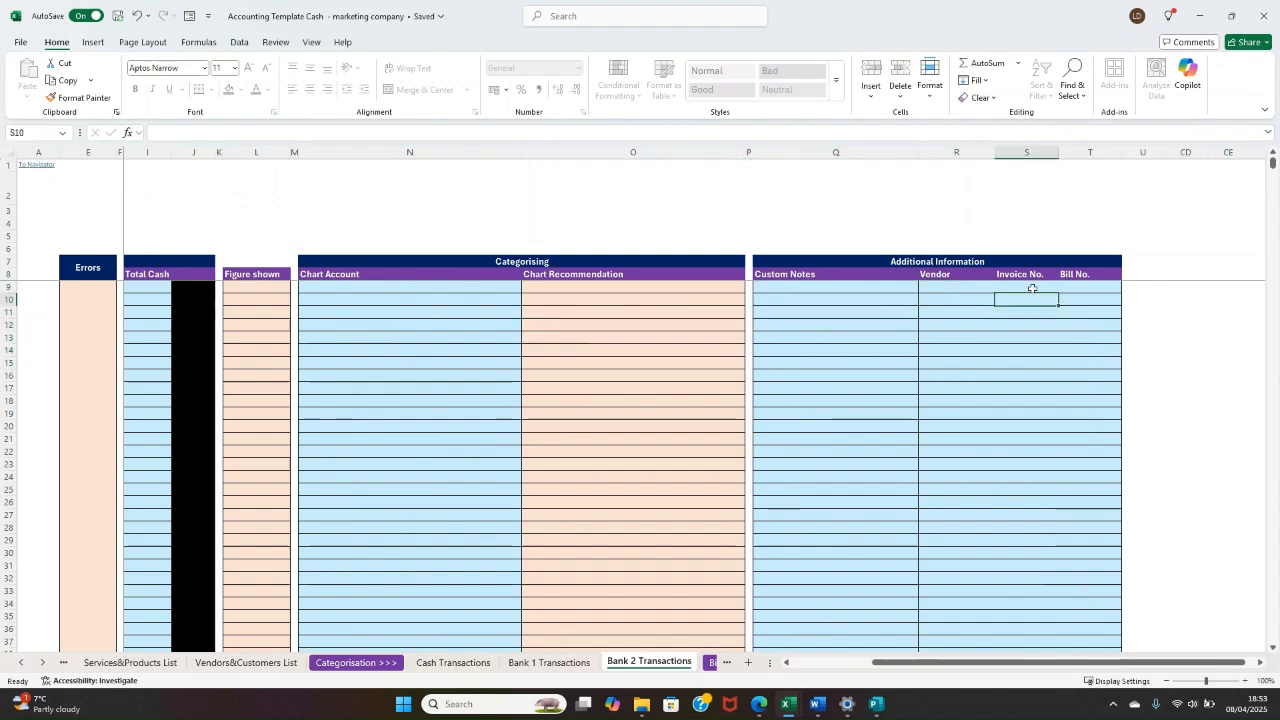
{"action": "left_click_drag", "start_coordinate": [1077, 291], "coordinate": [1083, 299]}
{"action": "left_click", "coordinate": [980, 364]}
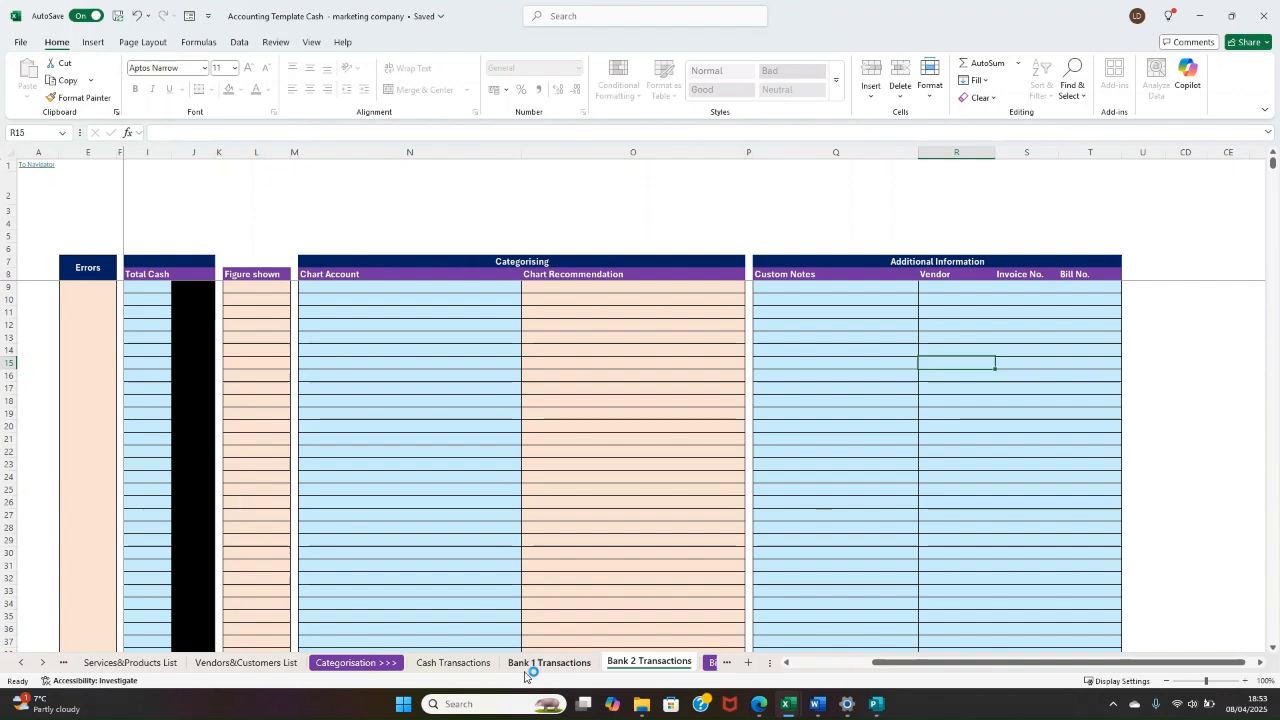
Step: Revisit the Bank 1 Transactions sheet's Date column and open the Bills & Invoices section
{"action": "left_click", "coordinate": [551, 662]}
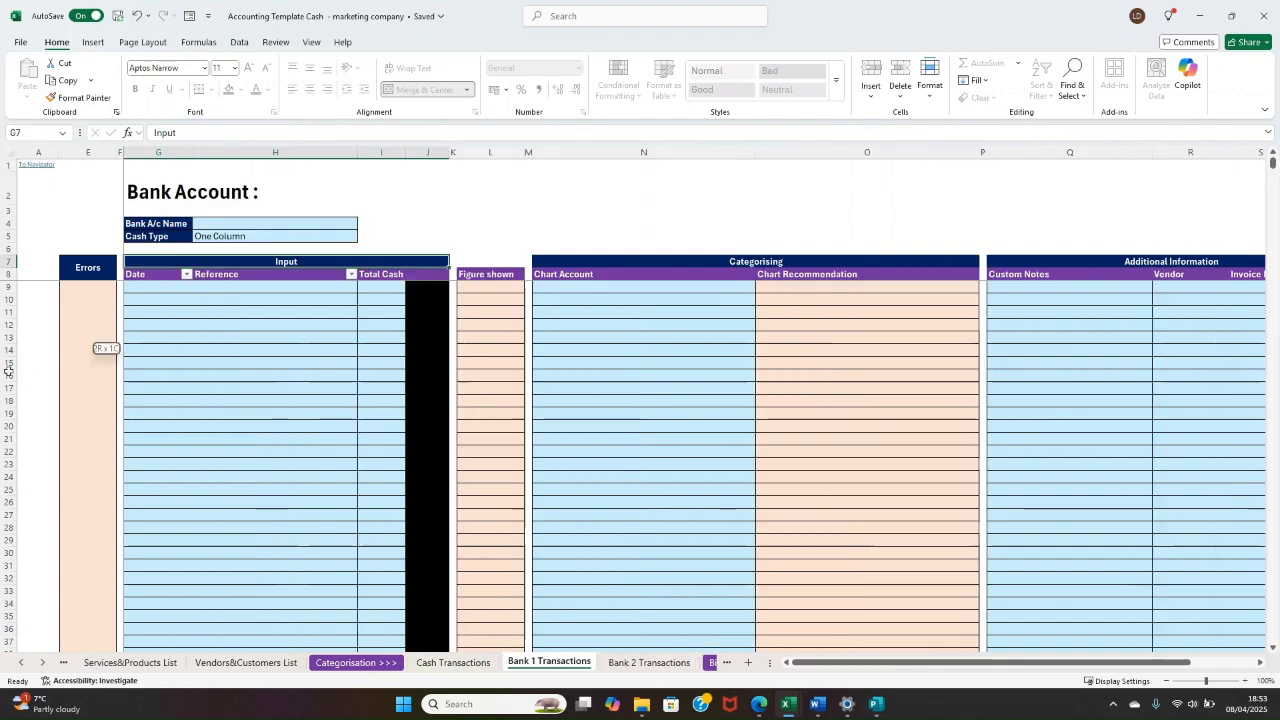
{"action": "left_click", "coordinate": [143, 311]}
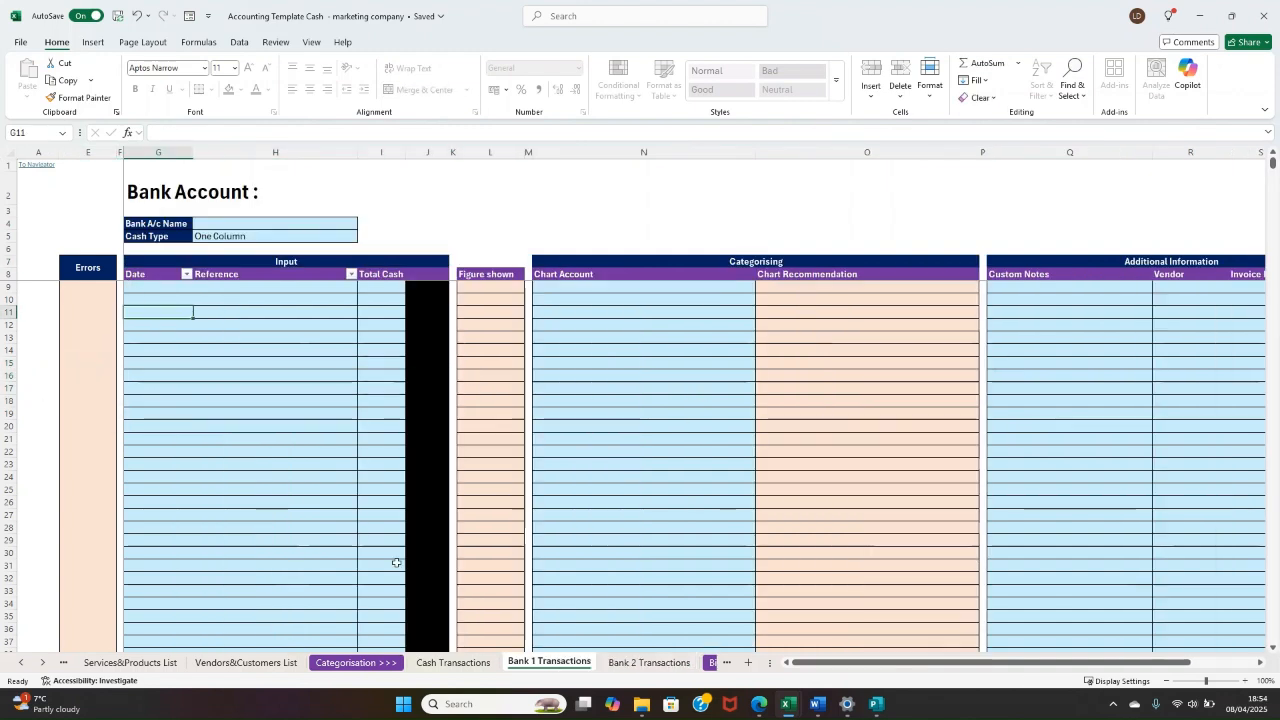
{"action": "left_click", "coordinate": [710, 662]}
{"action": "left_click", "coordinate": [708, 662]}
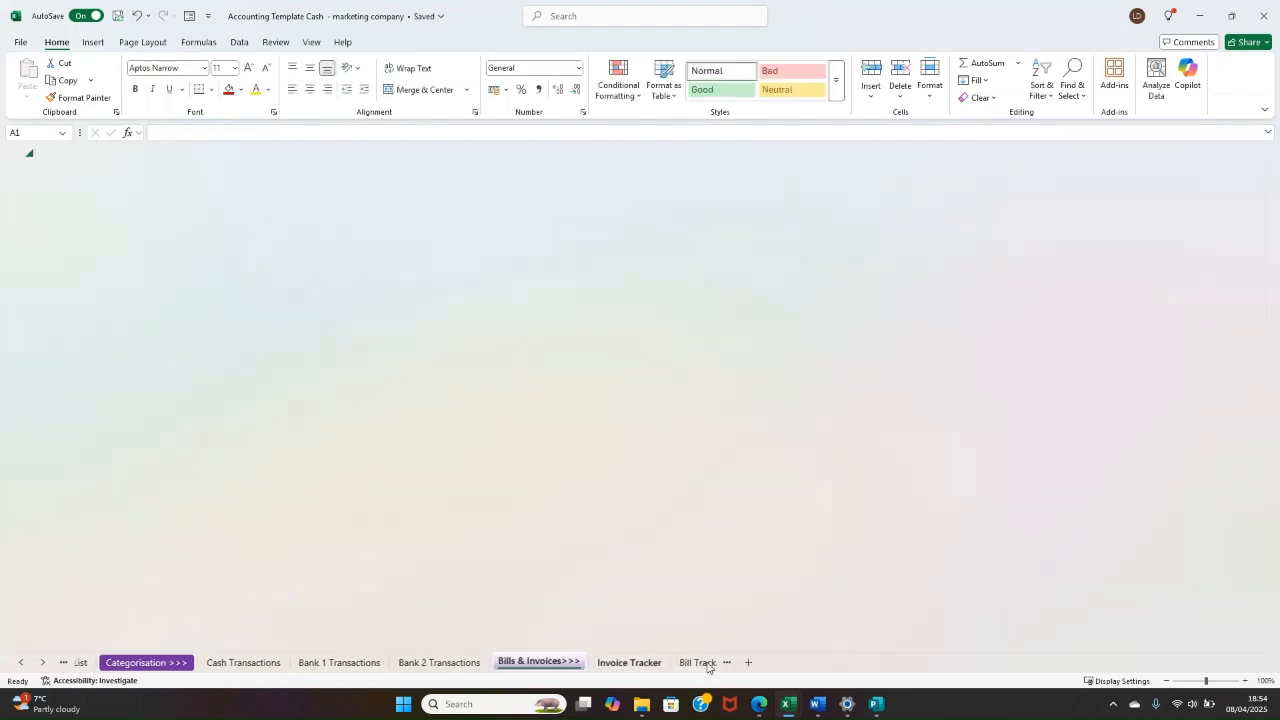
Step: Examine the Invoice Tracker's Summary columns from Invoice No. through Payment Recorded
{"action": "left_click_drag", "start_coordinate": [477, 334], "coordinate": [30, 300]}
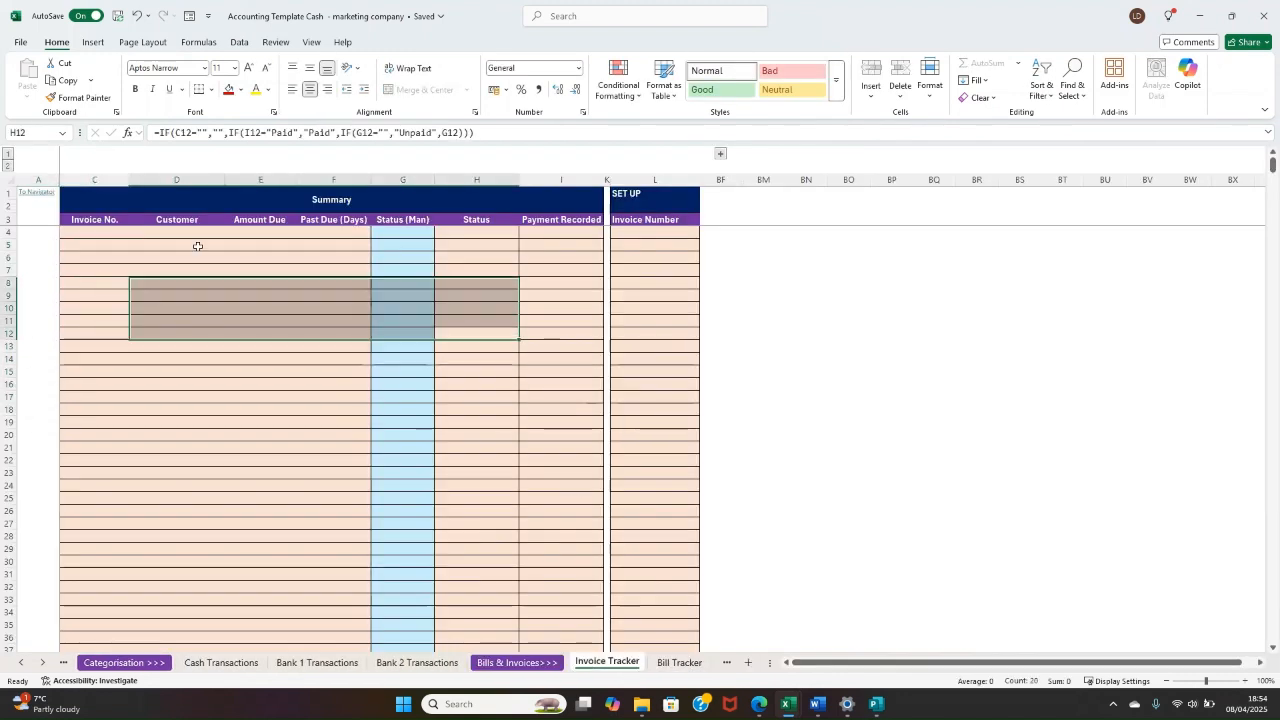
{"action": "left_click", "coordinate": [103, 246]}
{"action": "left_click_drag", "start_coordinate": [103, 234], "coordinate": [537, 244]}
{"action": "left_click", "coordinate": [530, 246]}
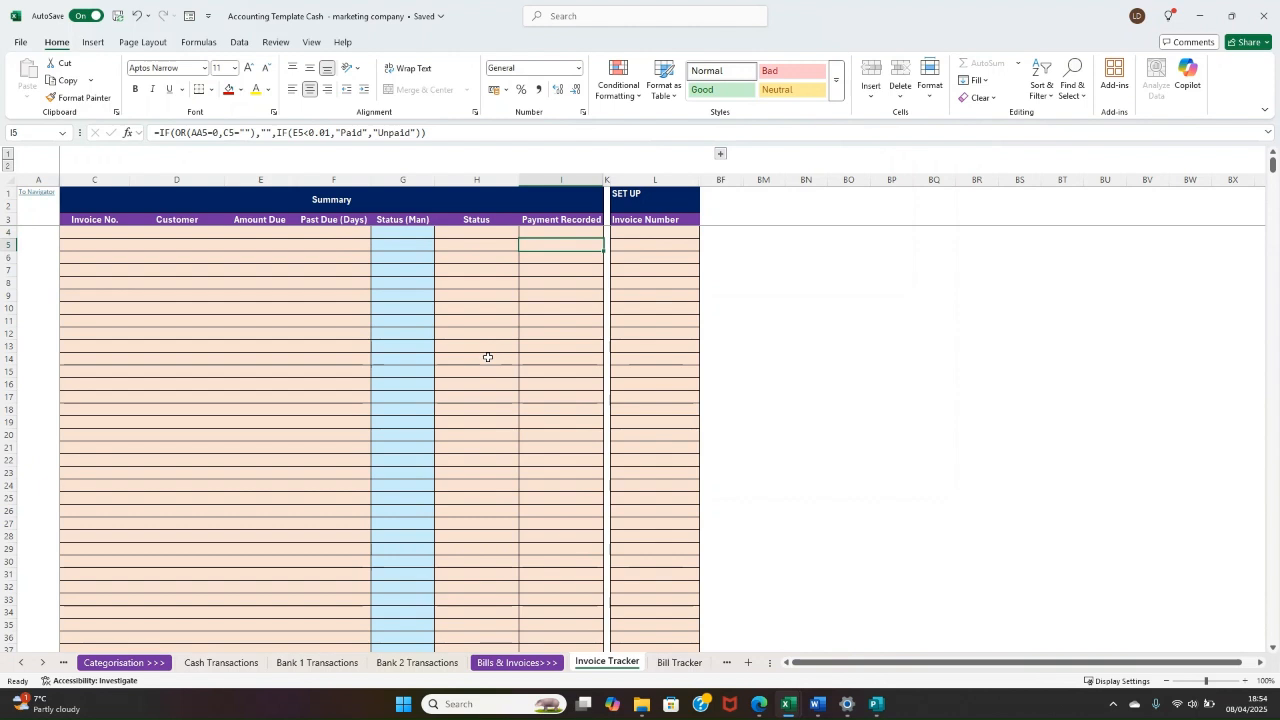
{"action": "left_click", "coordinate": [593, 219]}
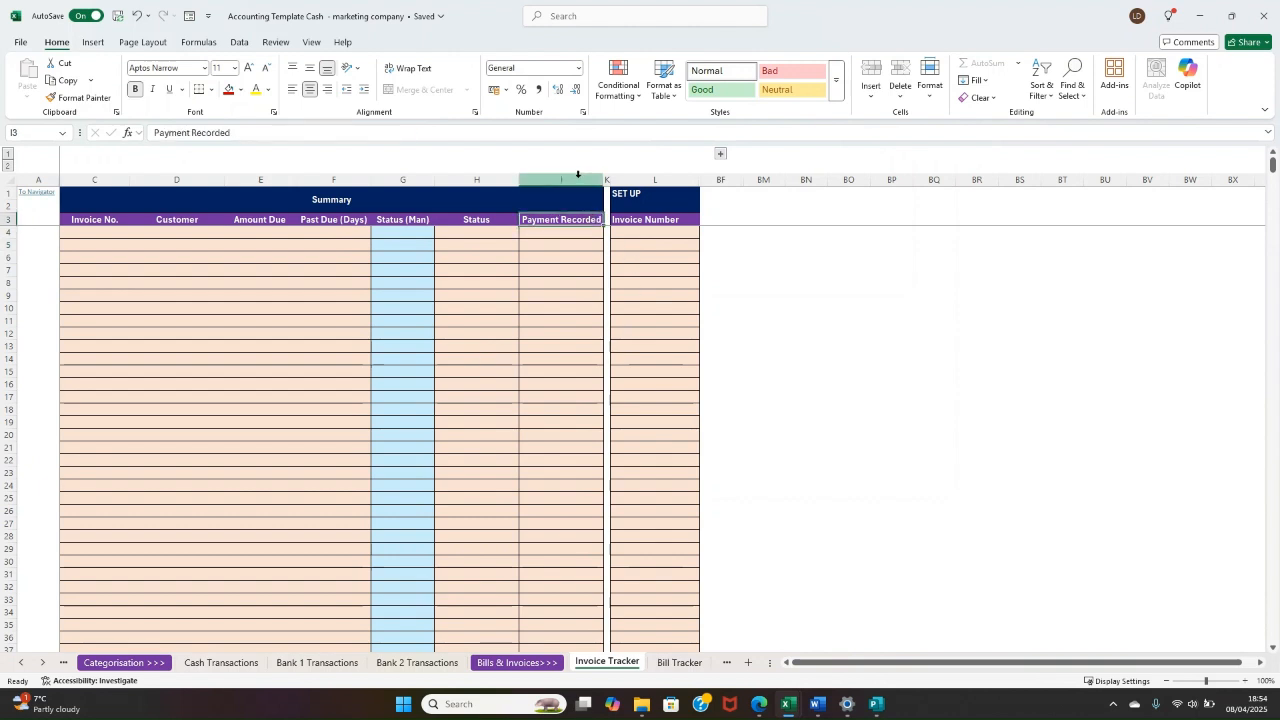
{"action": "key", "text": "ctrl+space"}
Step: View the Bank 1 Transactions and Bill Tracker sheets briefly and return to the Invoice Tracker
{"action": "left_click", "coordinate": [318, 662]}
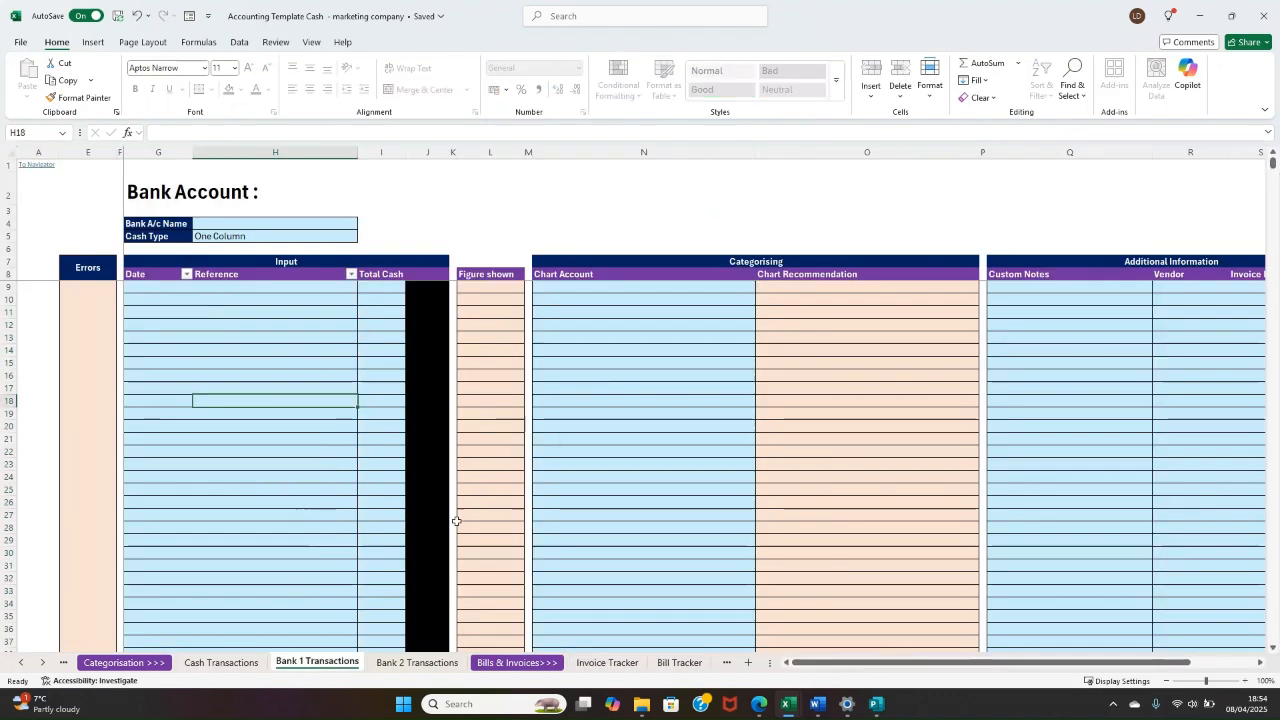
{"action": "left_click", "coordinate": [666, 662]}
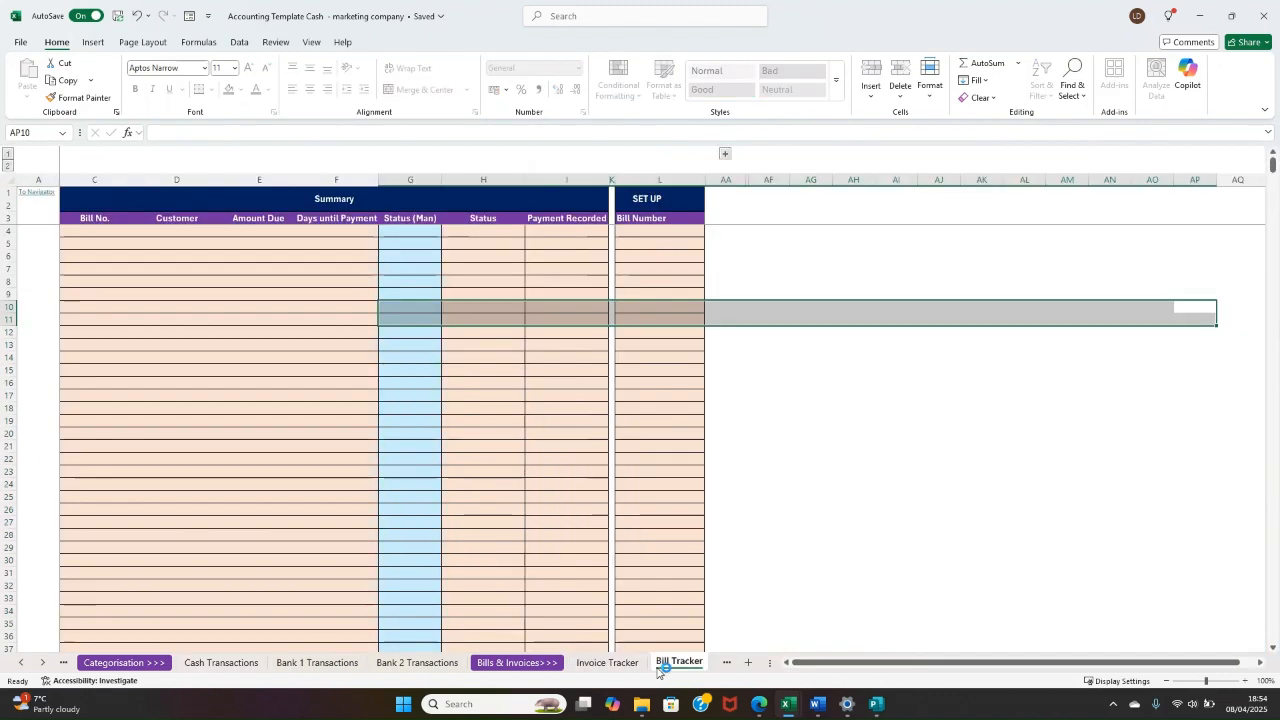
{"action": "left_click", "coordinate": [620, 663]}
Step: Inspect the Payment Recorded, Status (Man) and Status columns of the Invoice Tracker, including the formulas in their cells
{"action": "left_click", "coordinate": [473, 318]}
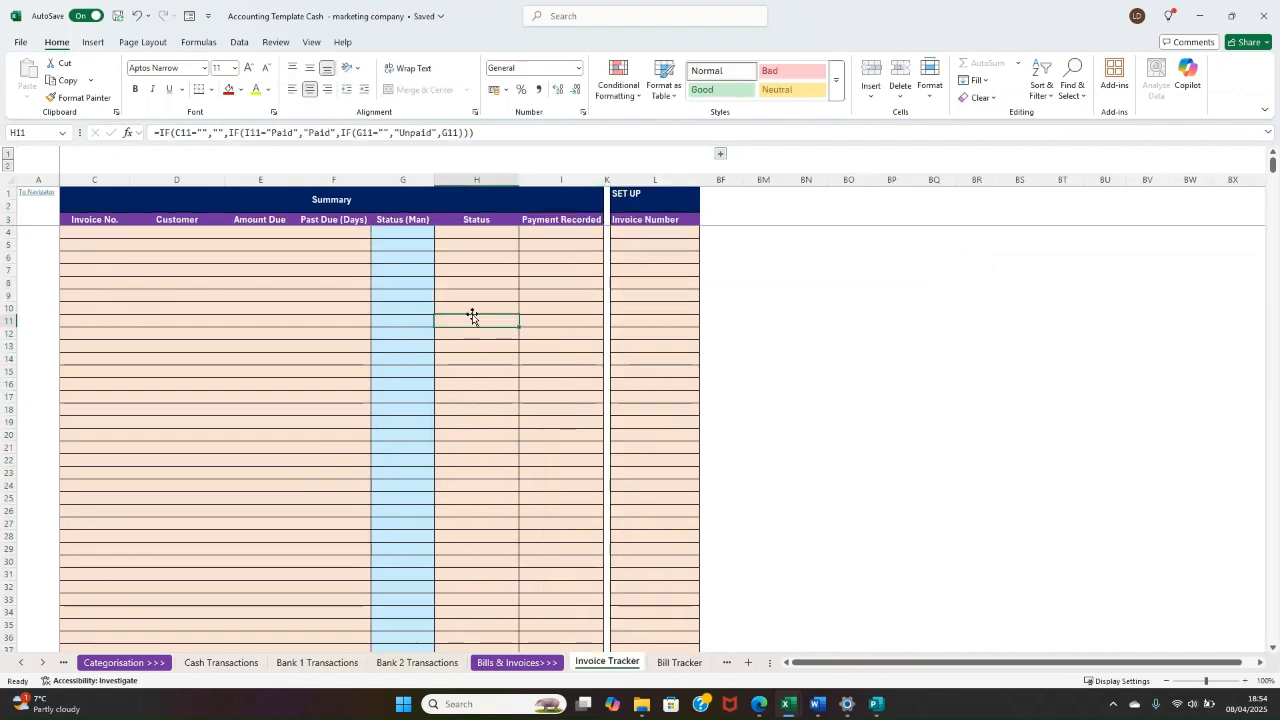
{"action": "left_click", "coordinate": [590, 244]}
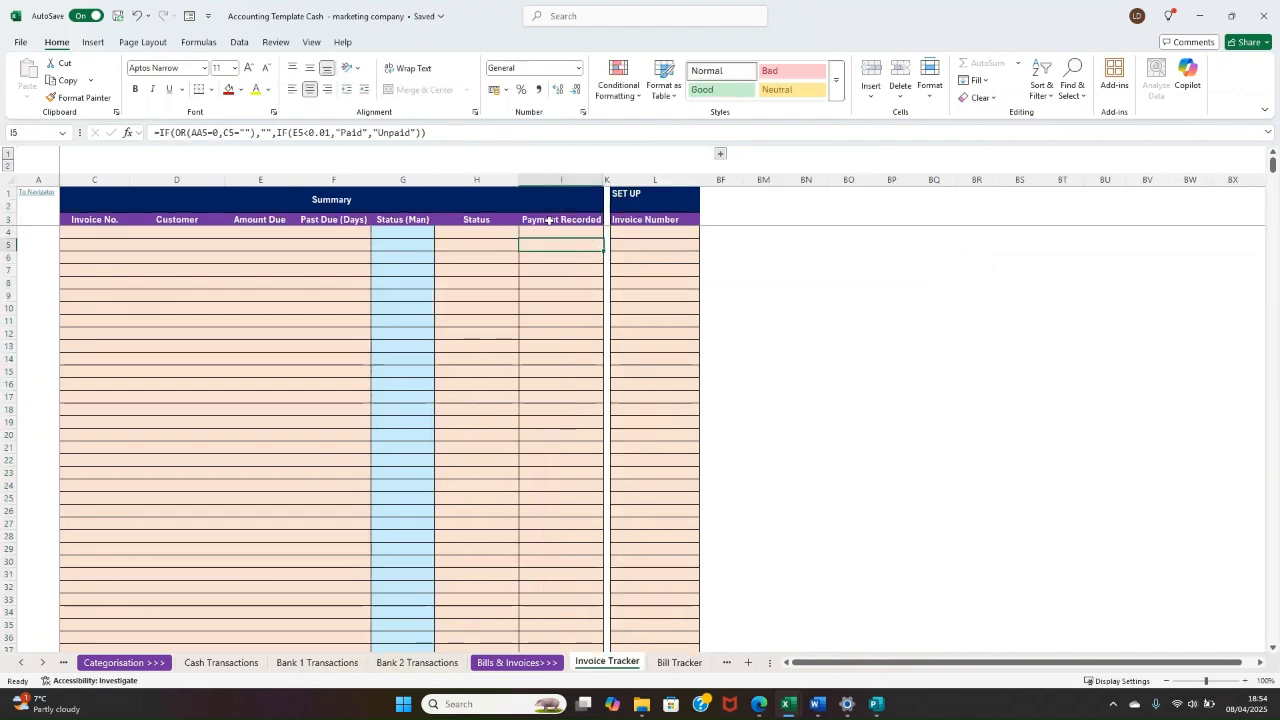
{"action": "left_click_drag", "start_coordinate": [546, 232], "coordinate": [100, 243]}
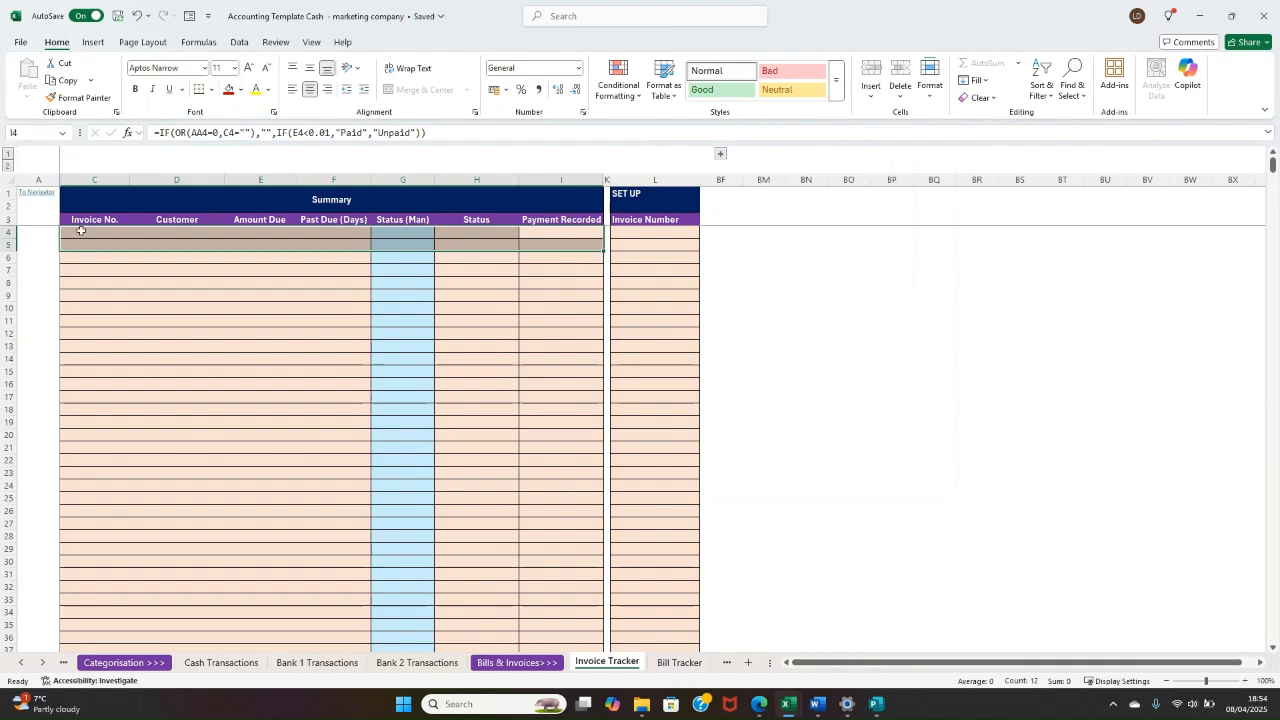
{"action": "left_click", "coordinate": [565, 234]}
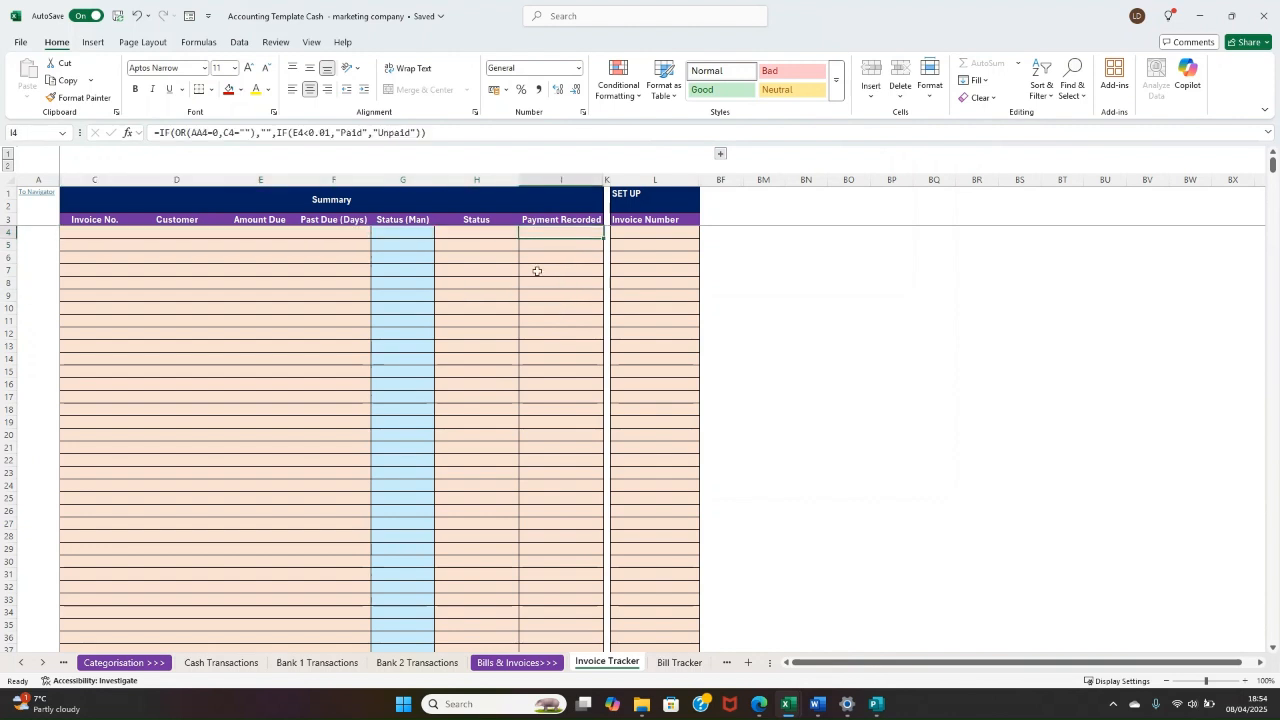
{"action": "left_click", "coordinate": [422, 230]}
{"action": "left_click", "coordinate": [481, 237]}
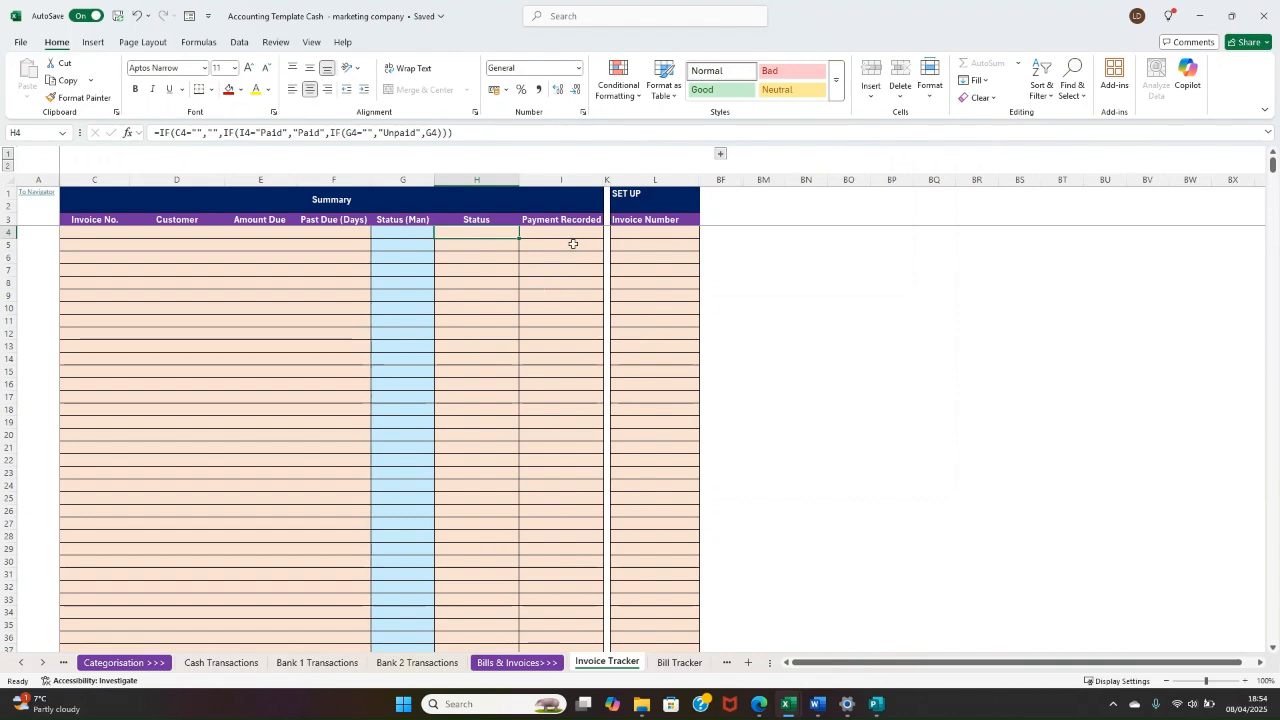
{"action": "left_click_drag", "start_coordinate": [566, 235], "coordinate": [422, 237]}
{"action": "left_click_drag", "start_coordinate": [468, 296], "coordinate": [468, 306]}
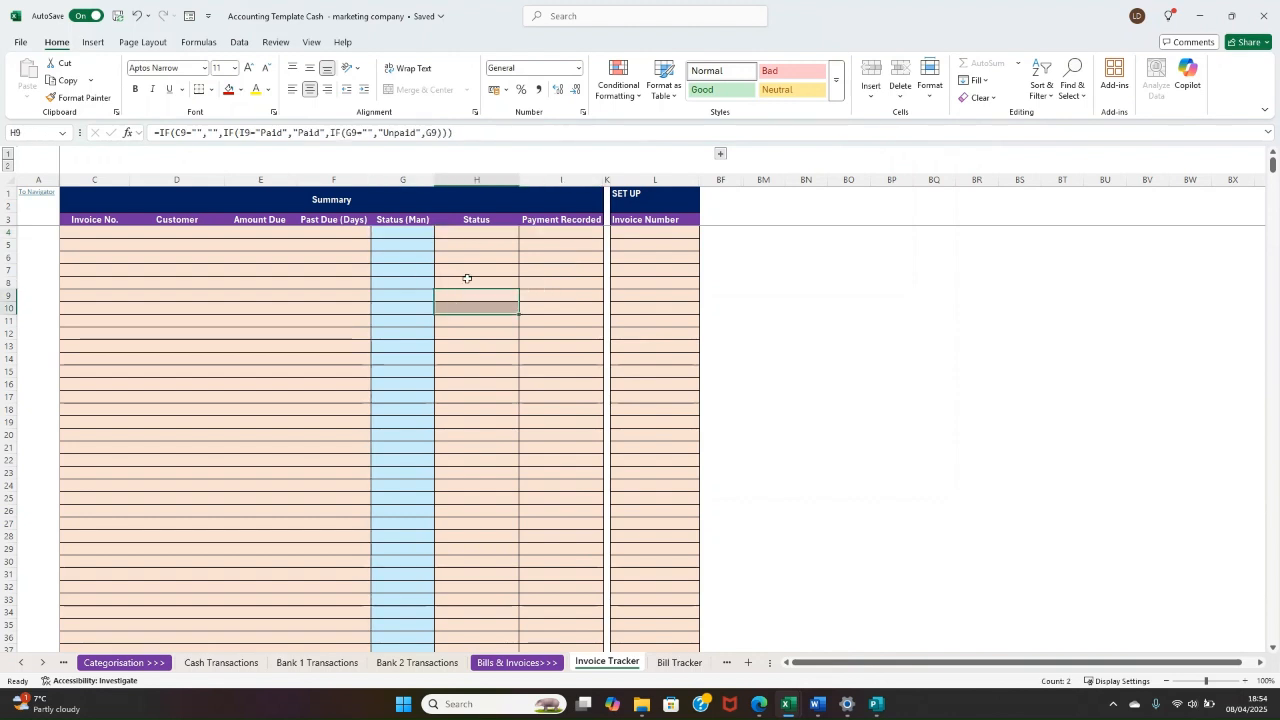
Step: View the Bill Tracker sheet and open the Invoice Template sheet
{"action": "left_click", "coordinate": [676, 662]}
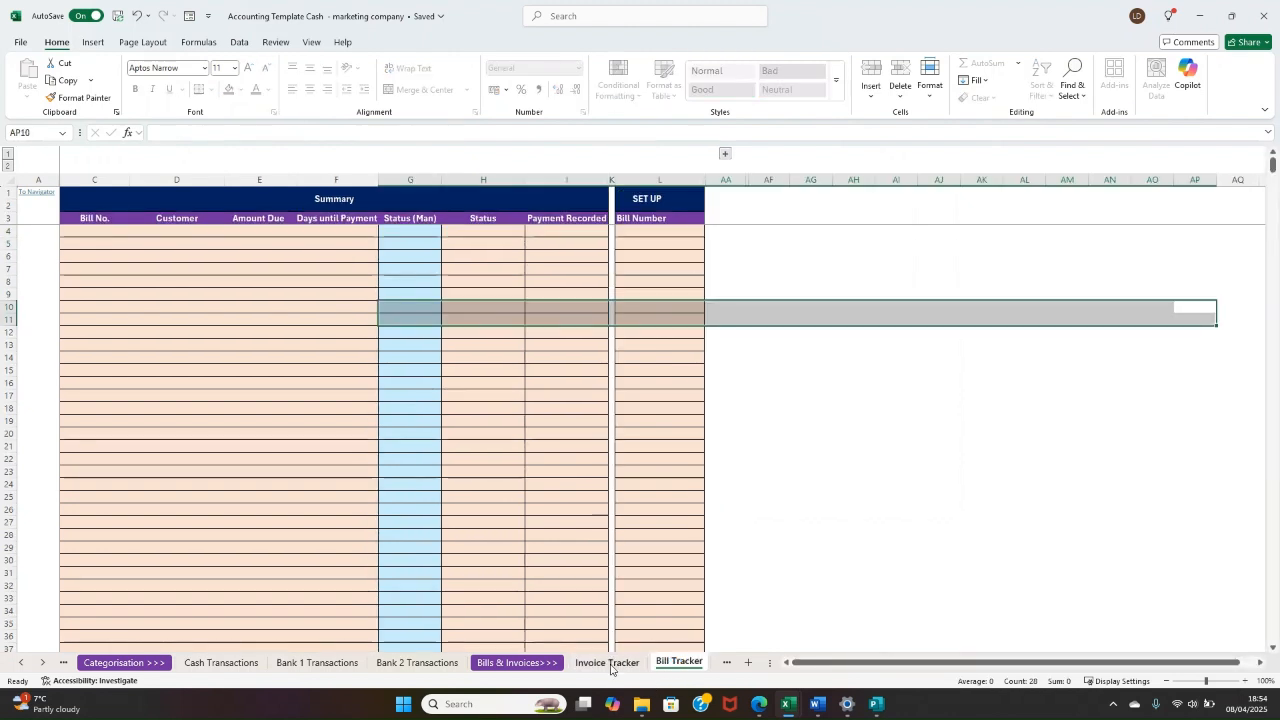
{"action": "left_click", "coordinate": [811, 441]}
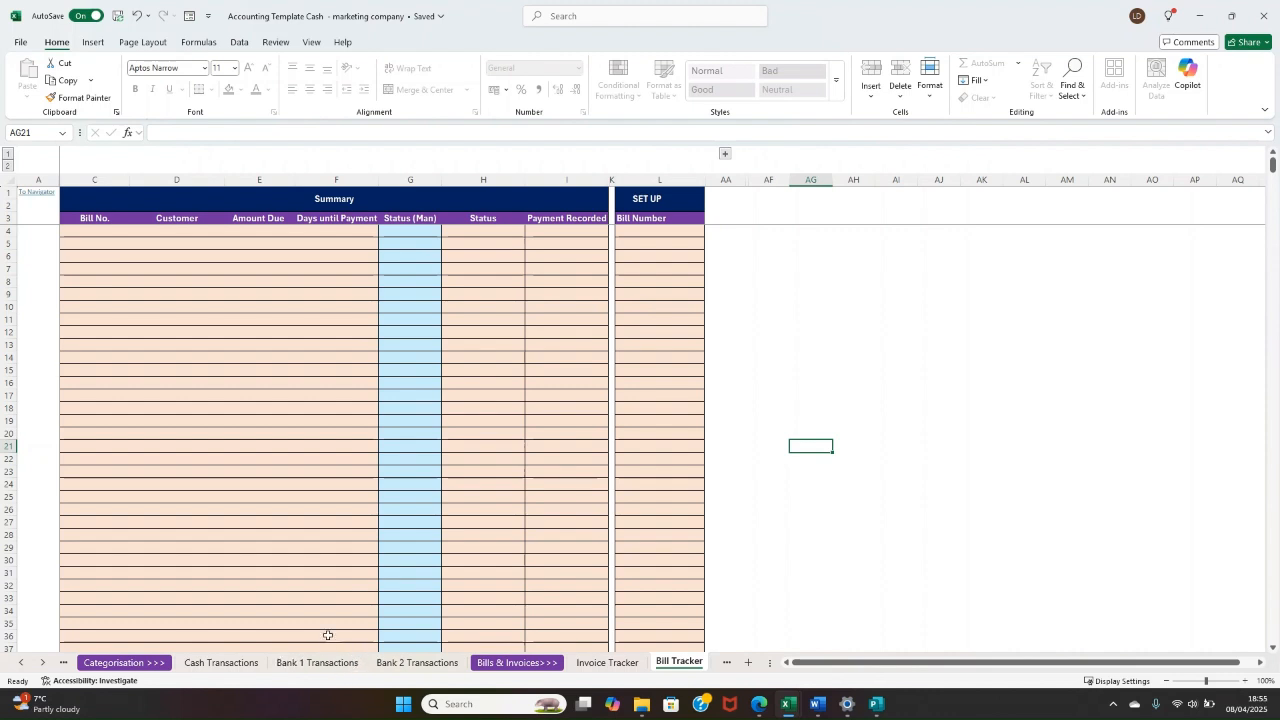
{"action": "left_click", "coordinate": [726, 662]}
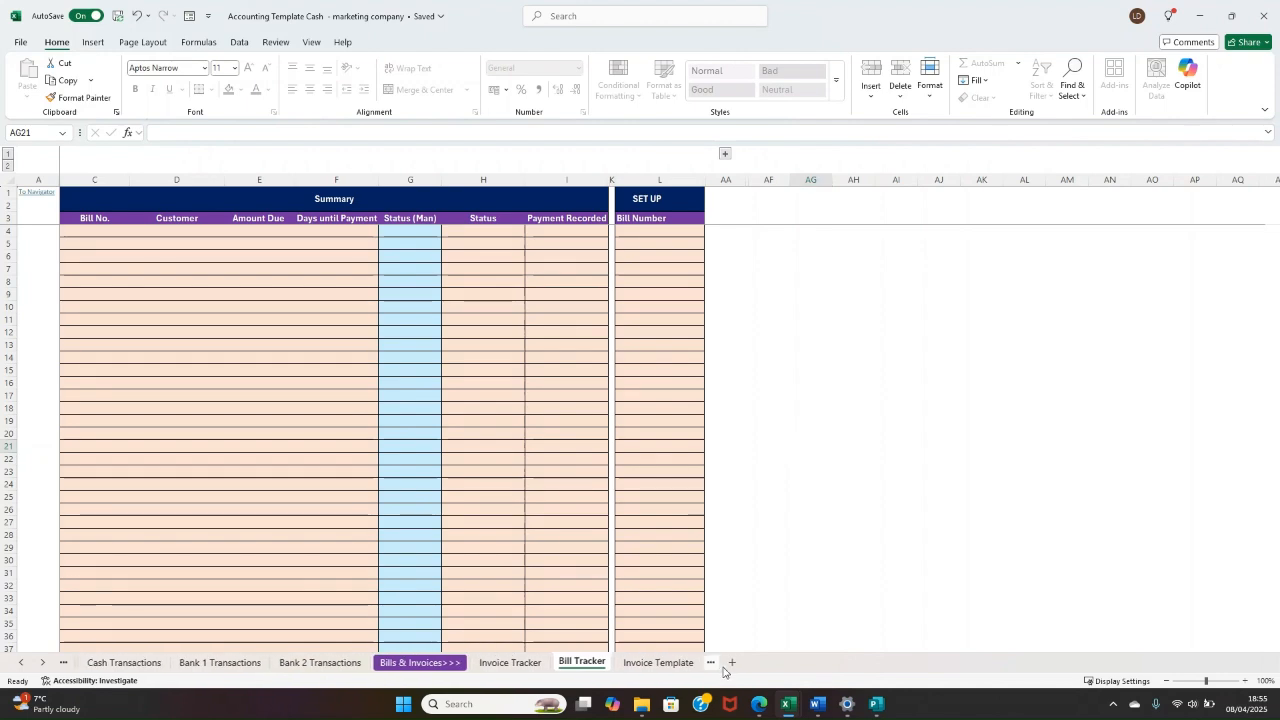
{"action": "left_click", "coordinate": [652, 663]}
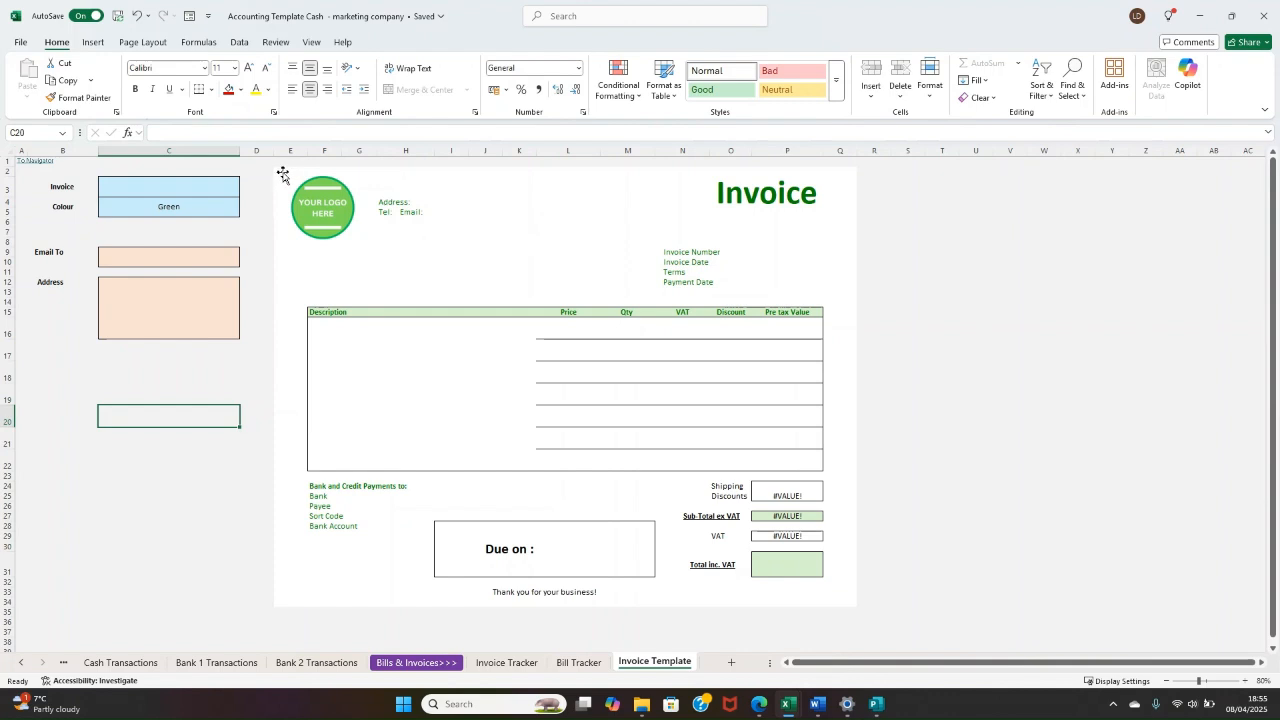
Step: Examine the full invoice layout on the Invoice Template sheet and its logo placeholder
{"action": "left_click_drag", "start_coordinate": [278, 167], "coordinate": [846, 589]}
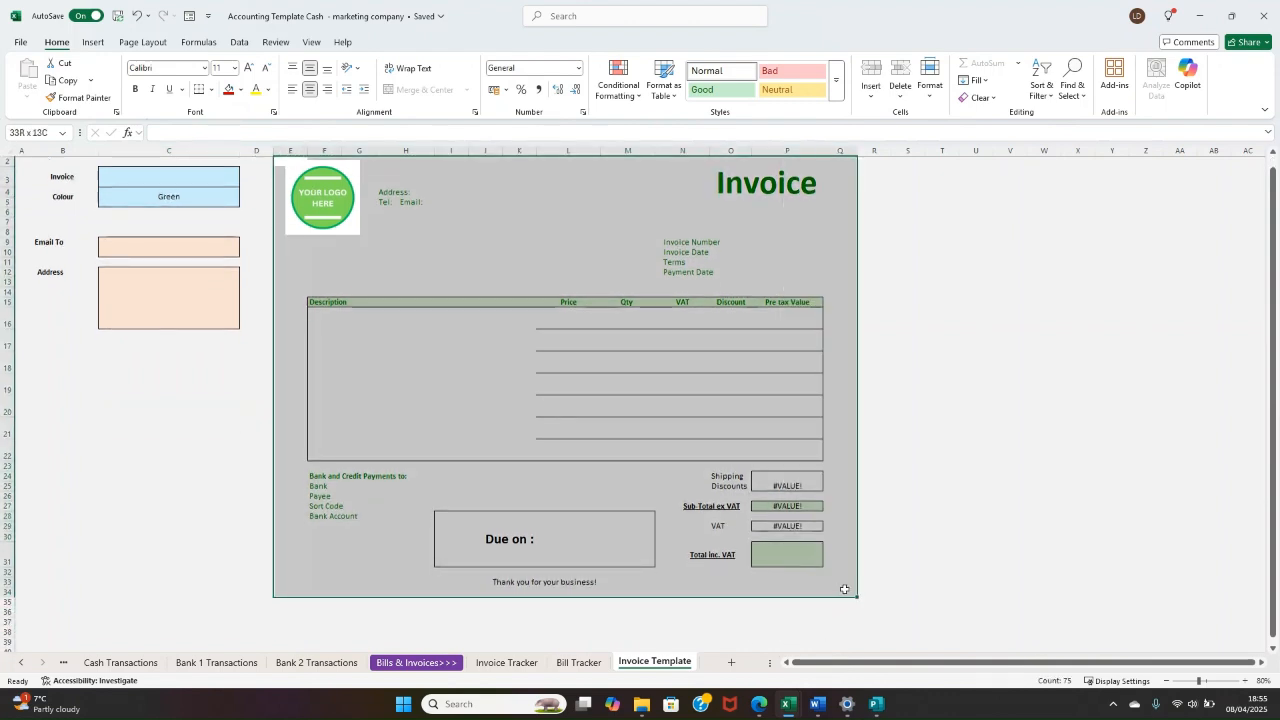
{"action": "scroll", "coordinate": [446, 354], "scroll_direction": "up", "scroll_amount": 1}
{"action": "left_click", "coordinate": [383, 301]}
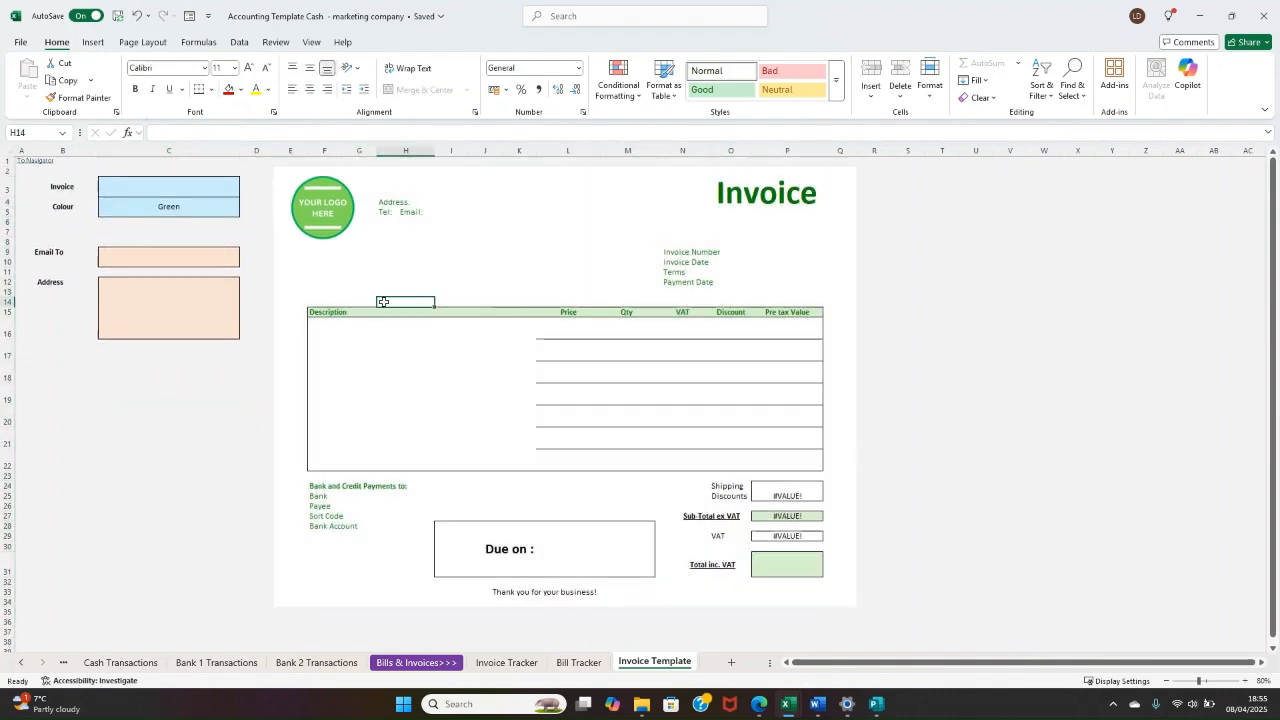
{"action": "left_click", "coordinate": [317, 220]}
Step: Preview the invoice template in Red and Blue, and set its Colour option back to Green
{"action": "left_click", "coordinate": [229, 210]}
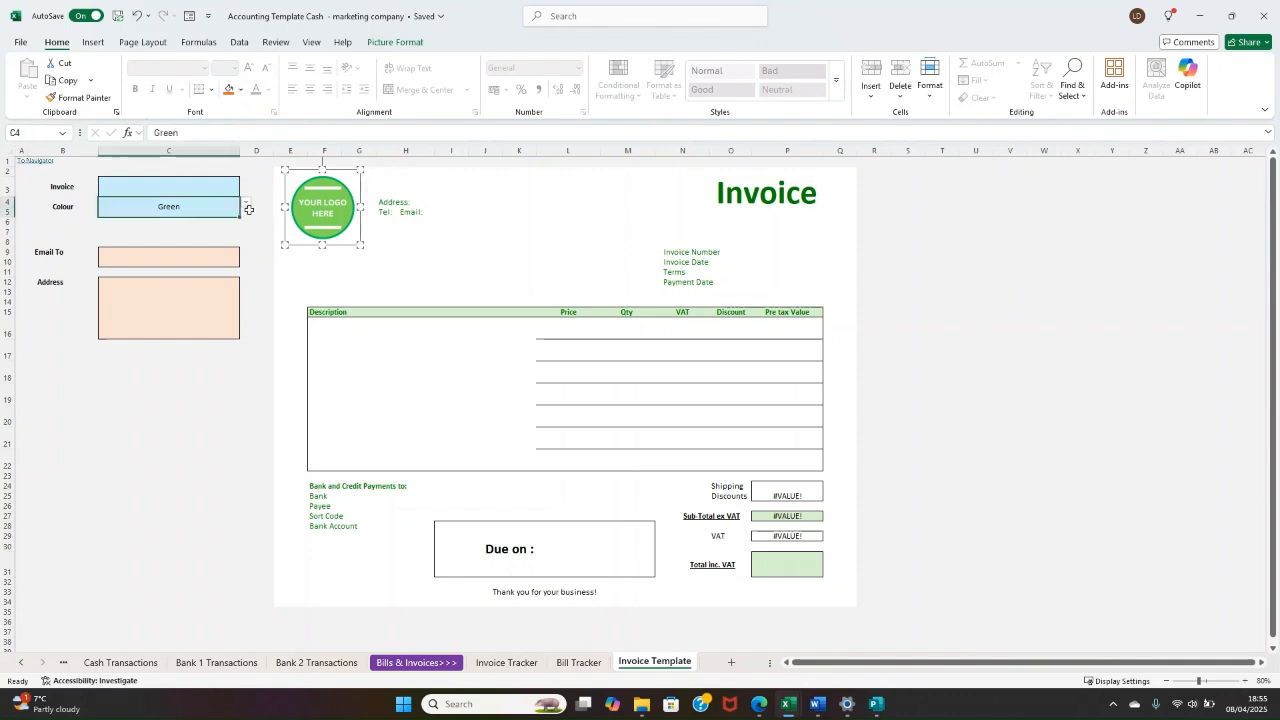
{"action": "left_click", "coordinate": [246, 202]}
{"action": "left_click", "coordinate": [203, 247]}
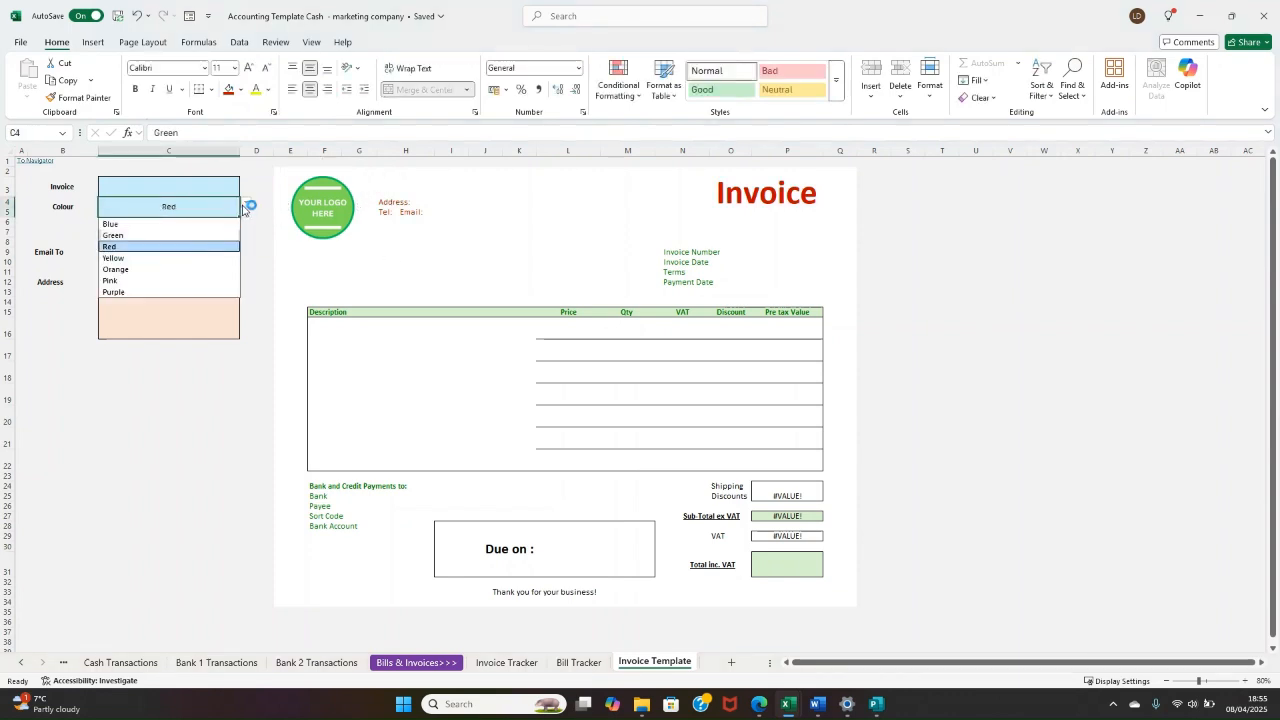
{"action": "left_click", "coordinate": [156, 224]}
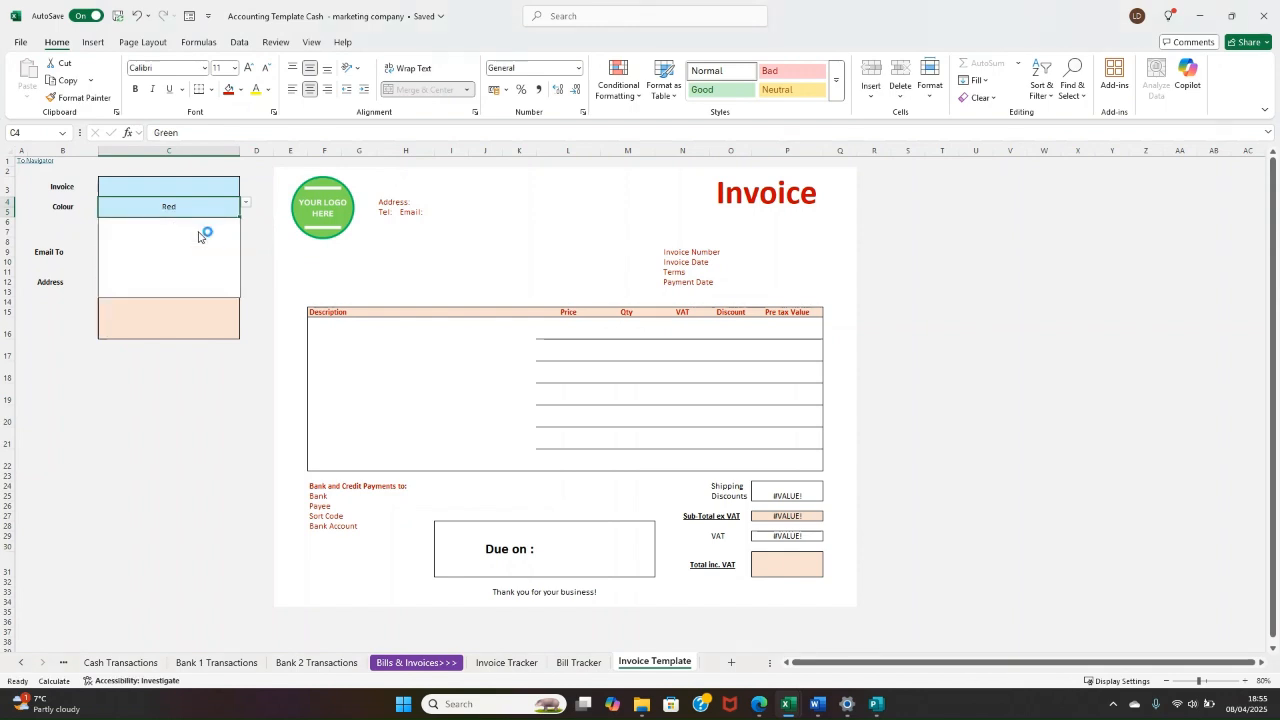
{"action": "left_click", "coordinate": [245, 202]}
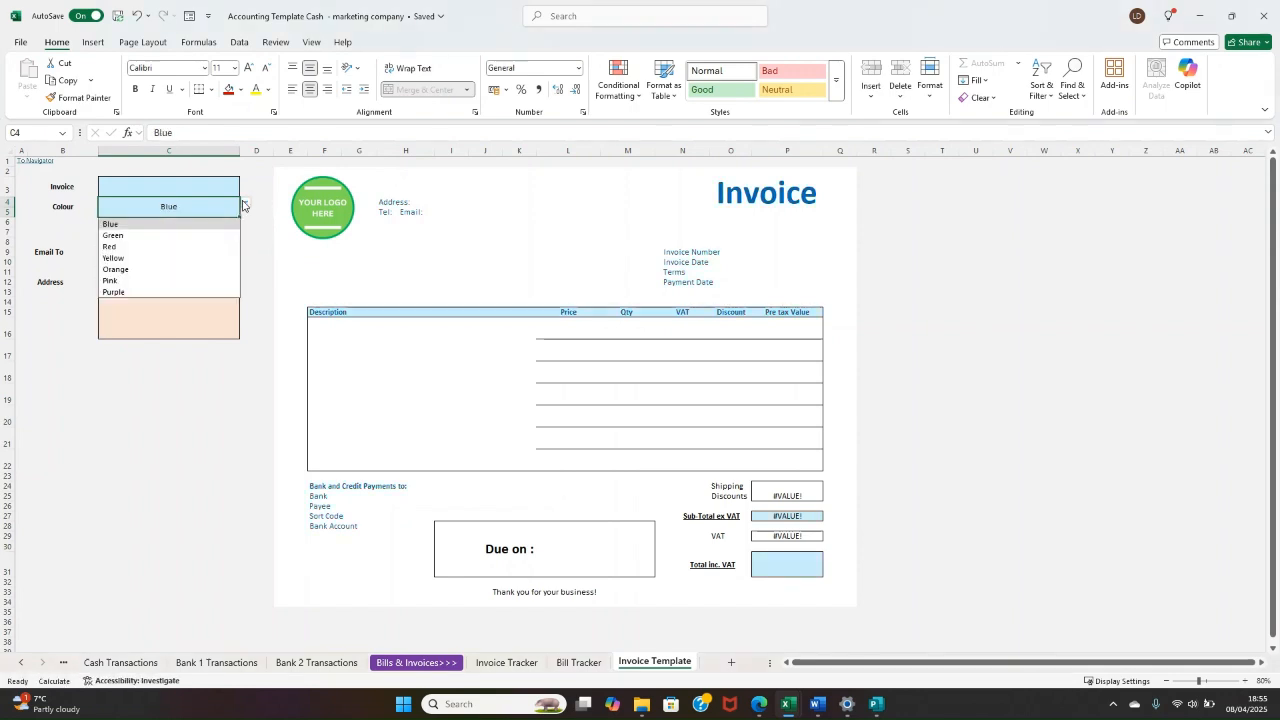
{"action": "left_click", "coordinate": [163, 236]}
{"action": "left_click", "coordinate": [471, 271]}
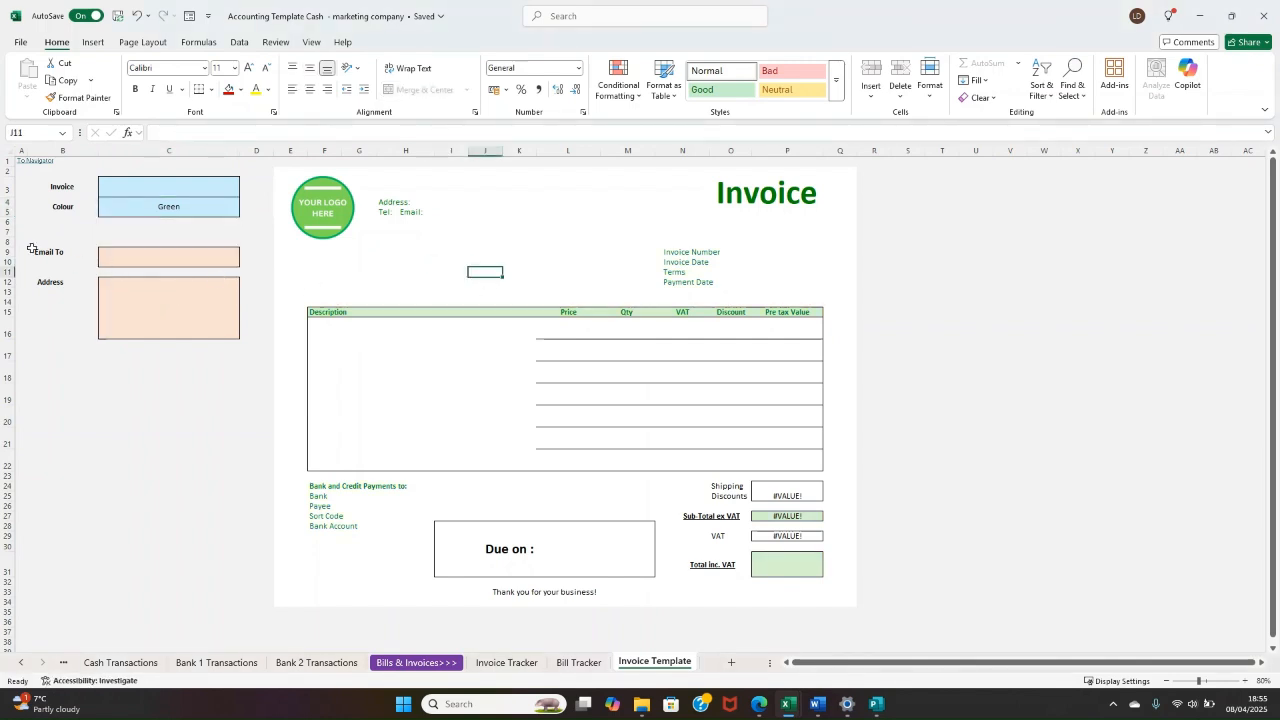
Step: Examine the Email To and Address fields beside the invoice, including the Email To lookup formula
{"action": "left_click_drag", "start_coordinate": [55, 251], "coordinate": [155, 257]}
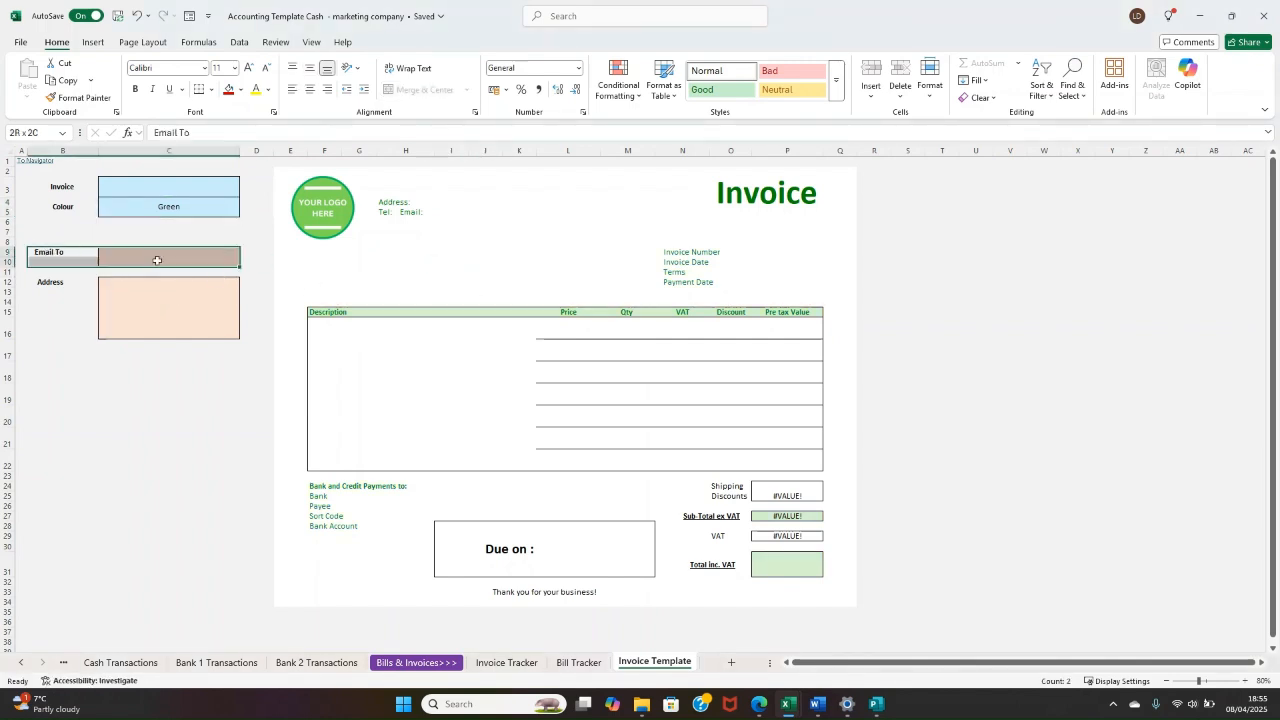
{"action": "left_click", "coordinate": [71, 259]}
{"action": "left_click_drag", "start_coordinate": [68, 252], "coordinate": [157, 252]}
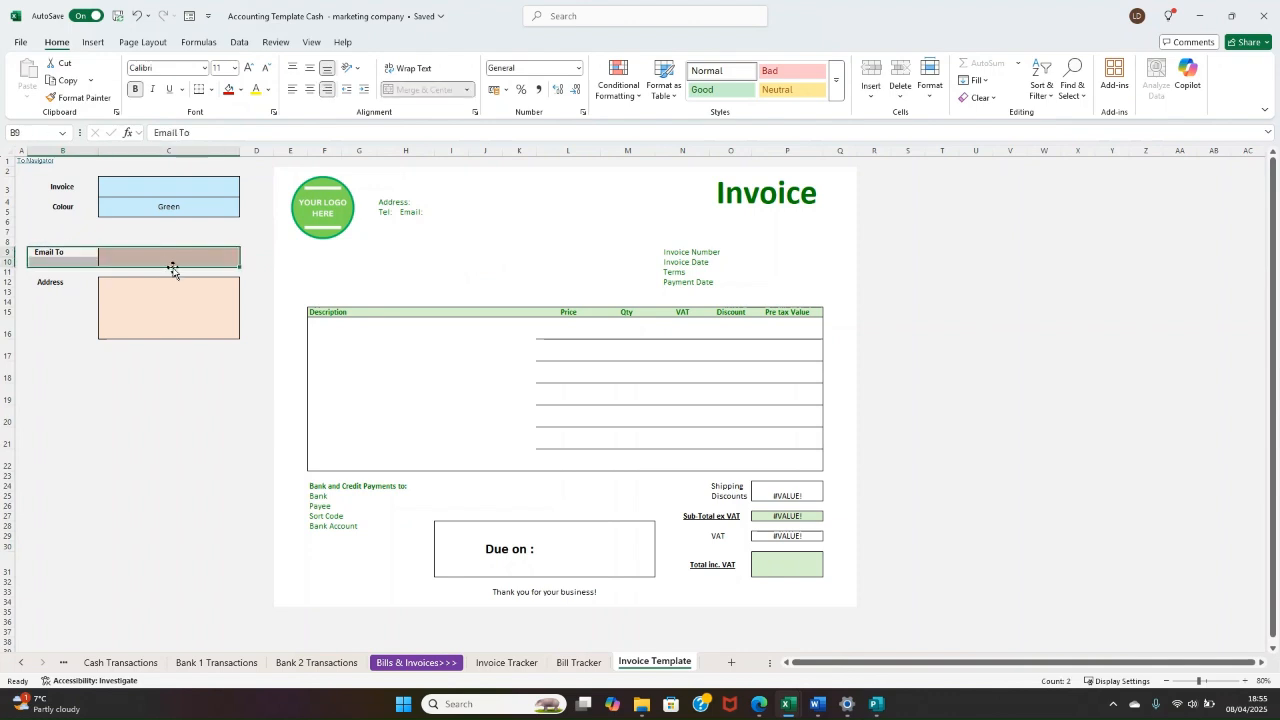
{"action": "left_click_drag", "start_coordinate": [64, 286], "coordinate": [180, 304]}
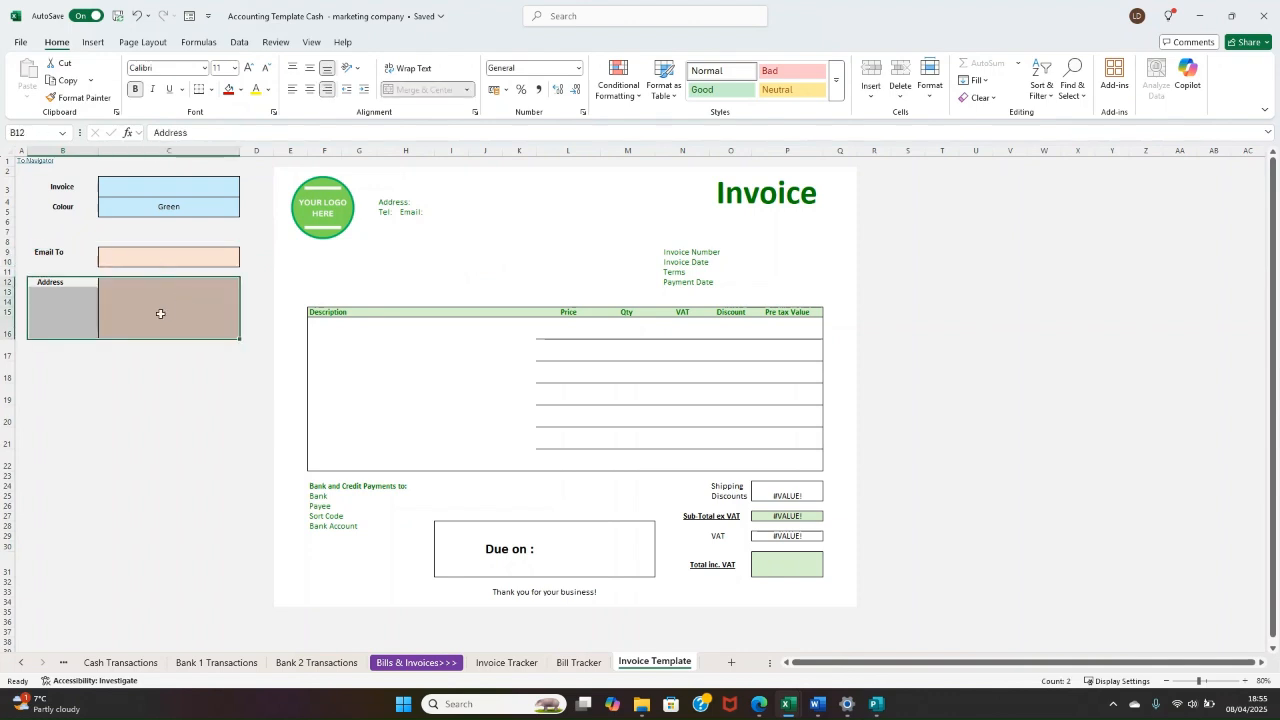
{"action": "left_click", "coordinate": [127, 252]}
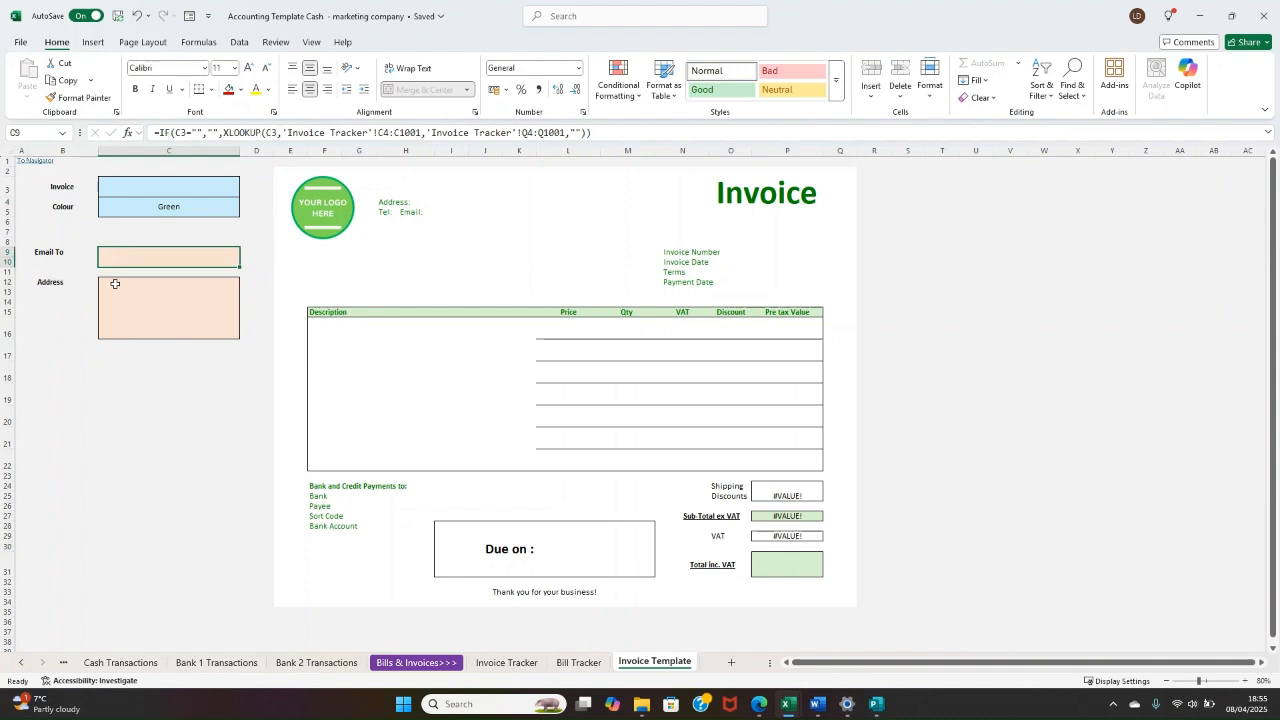
{"action": "left_click", "coordinate": [342, 292]}
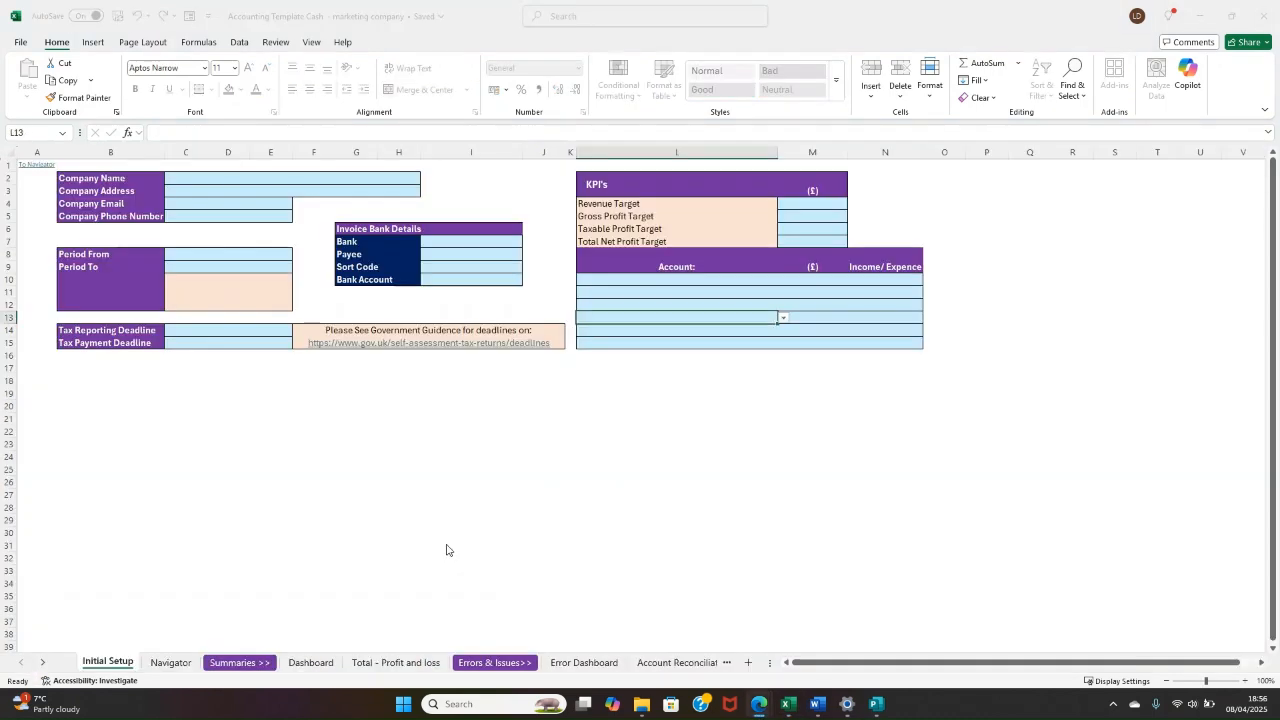
{"action": "left_click", "coordinate": [380, 483]}
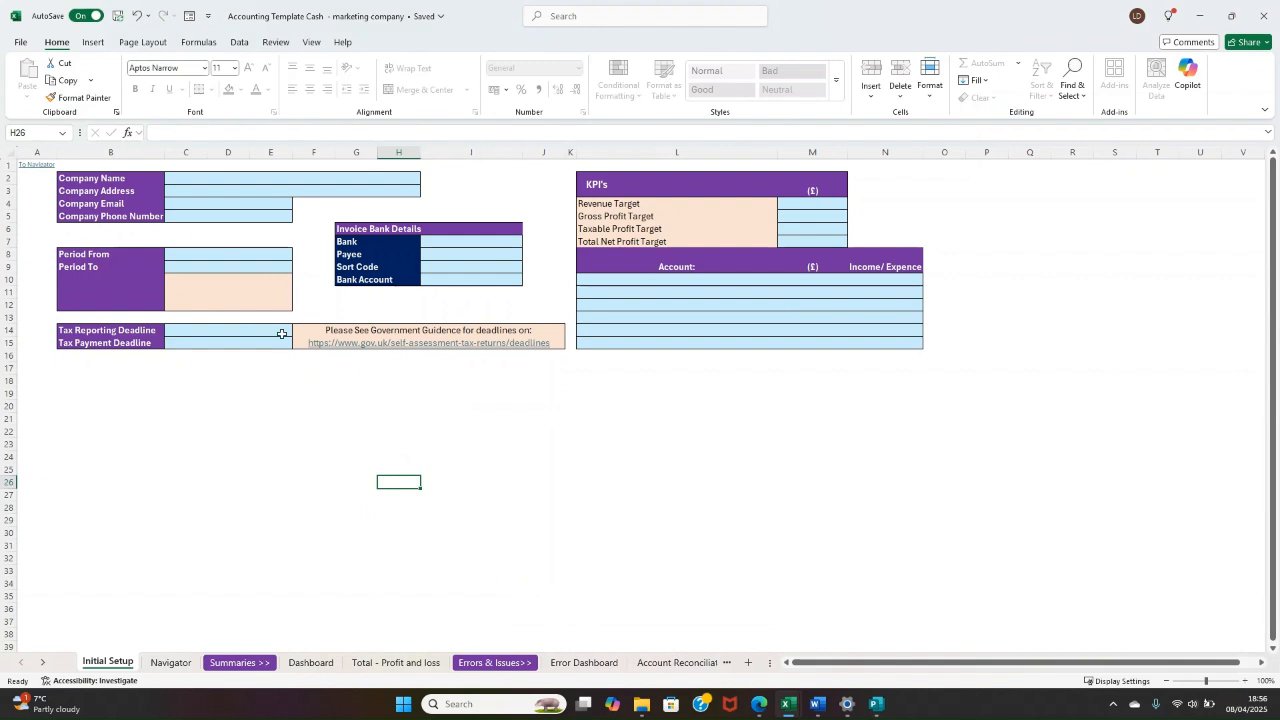
{"action": "left_click", "coordinate": [272, 254]}
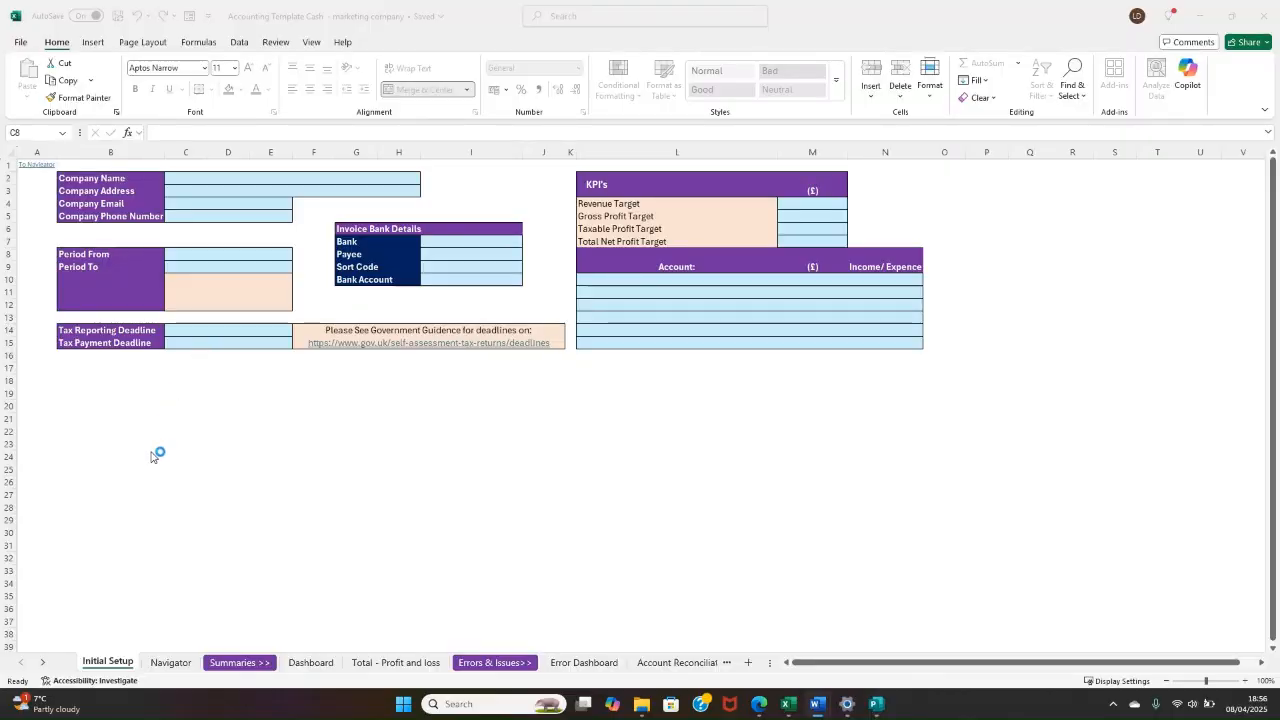
{"action": "left_click", "coordinate": [212, 380]}
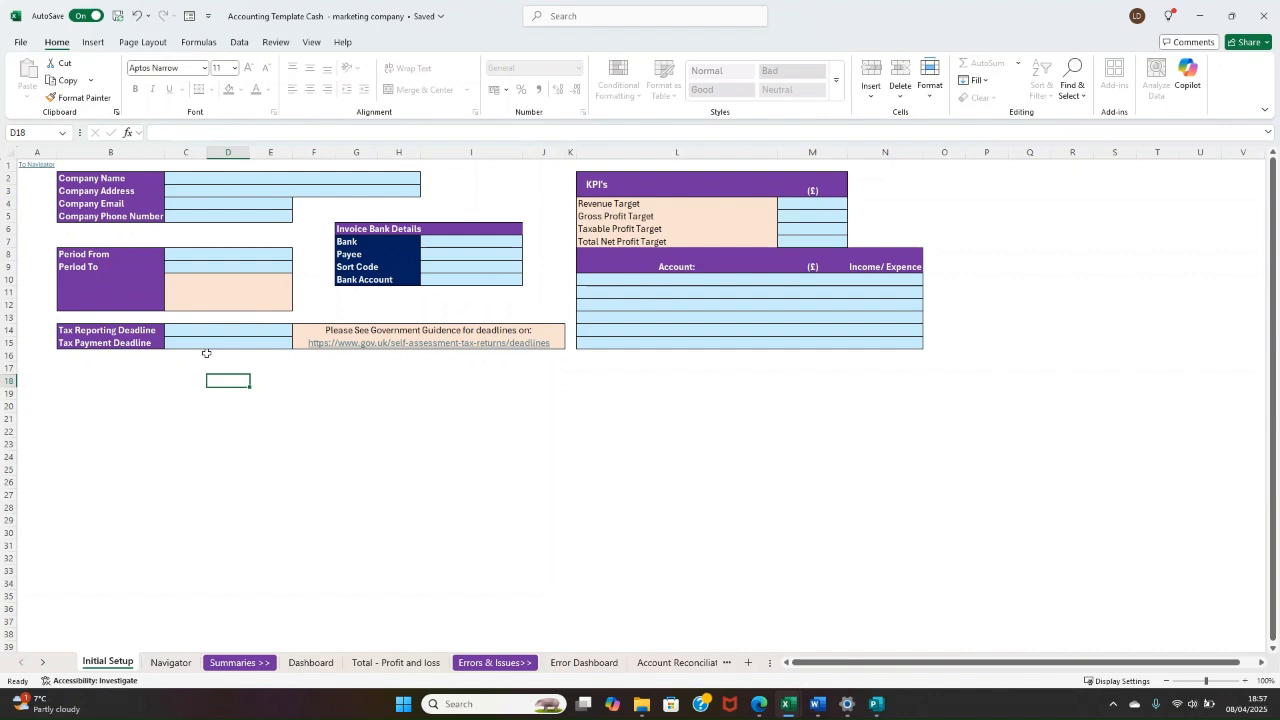
{"action": "left_click", "coordinate": [345, 180]}
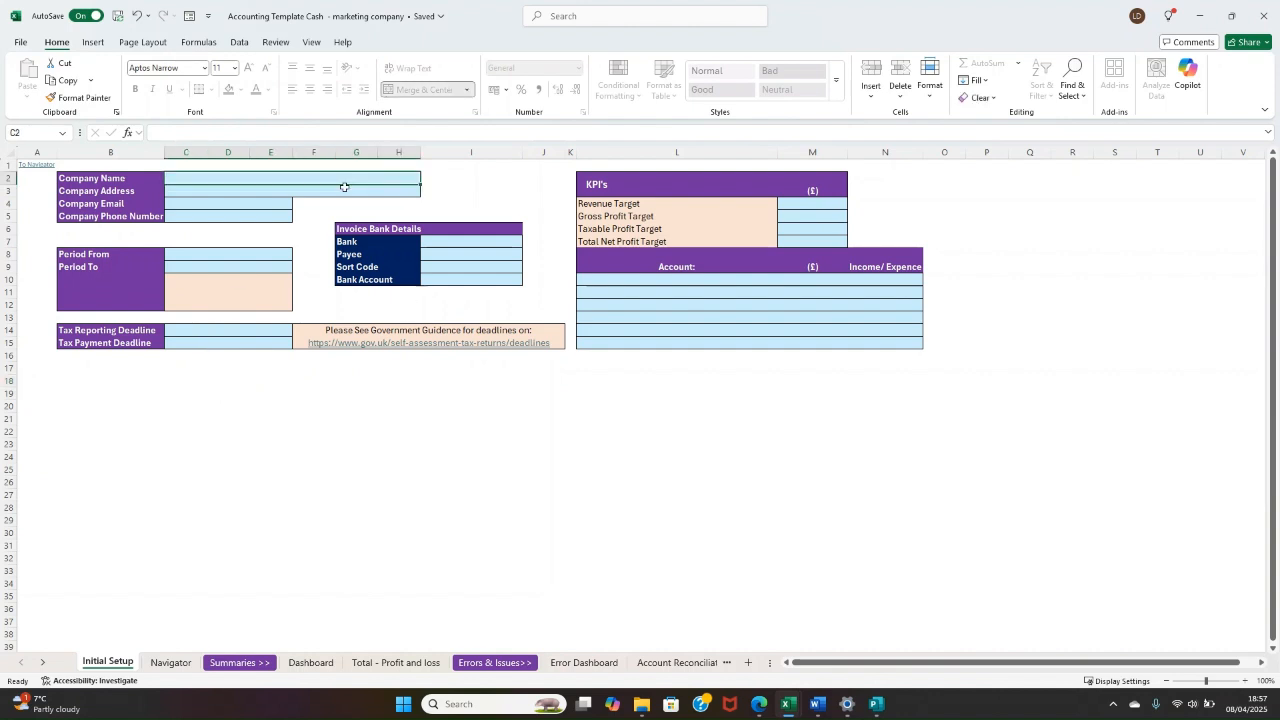
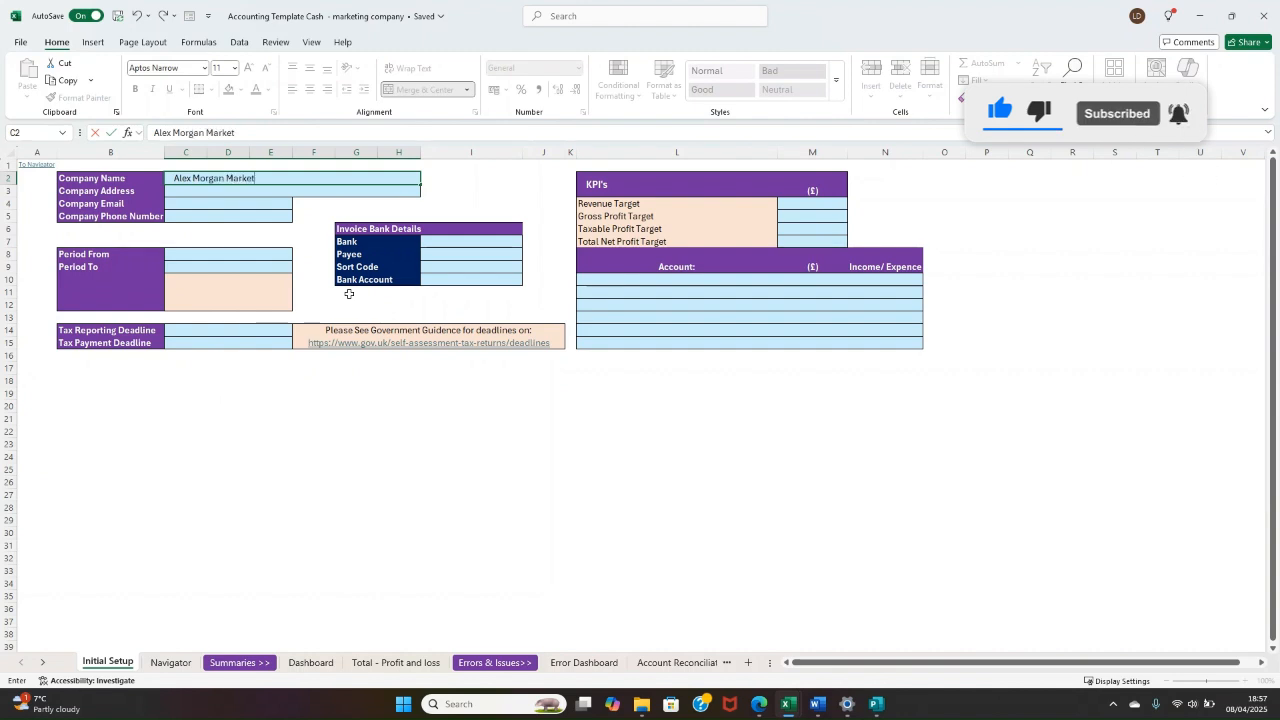
{"action": "key", "text": "Return"}
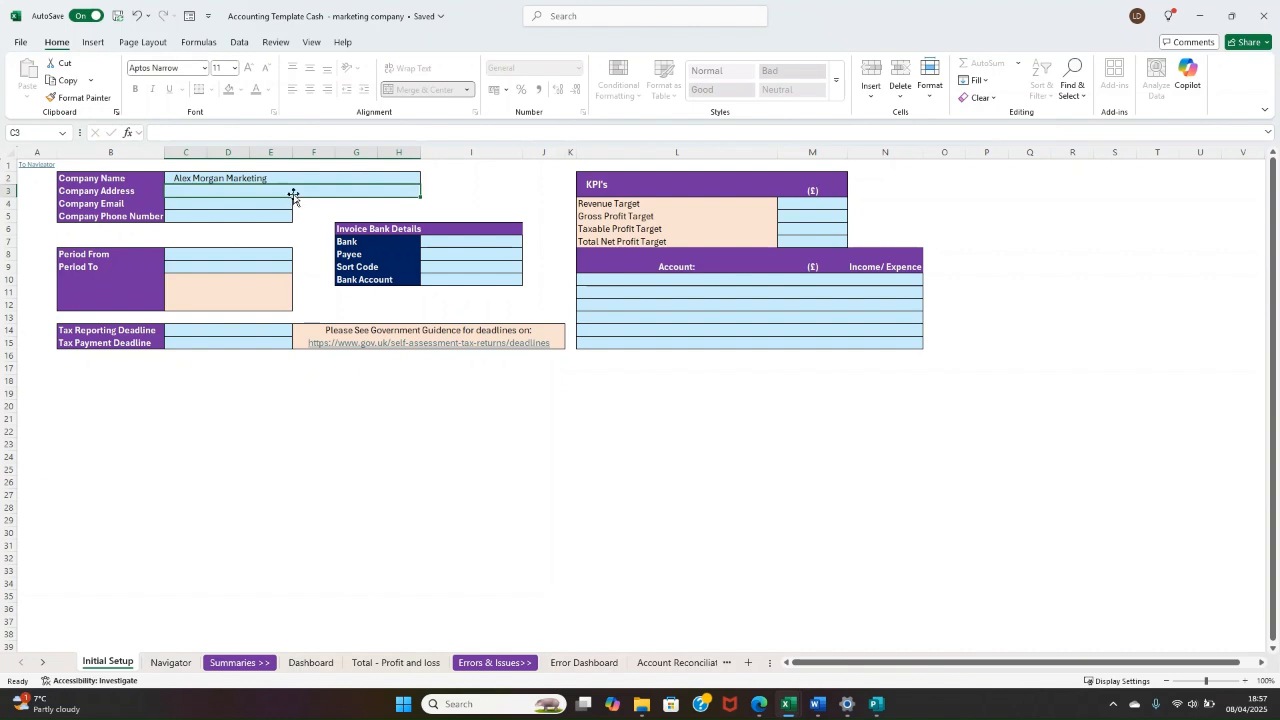
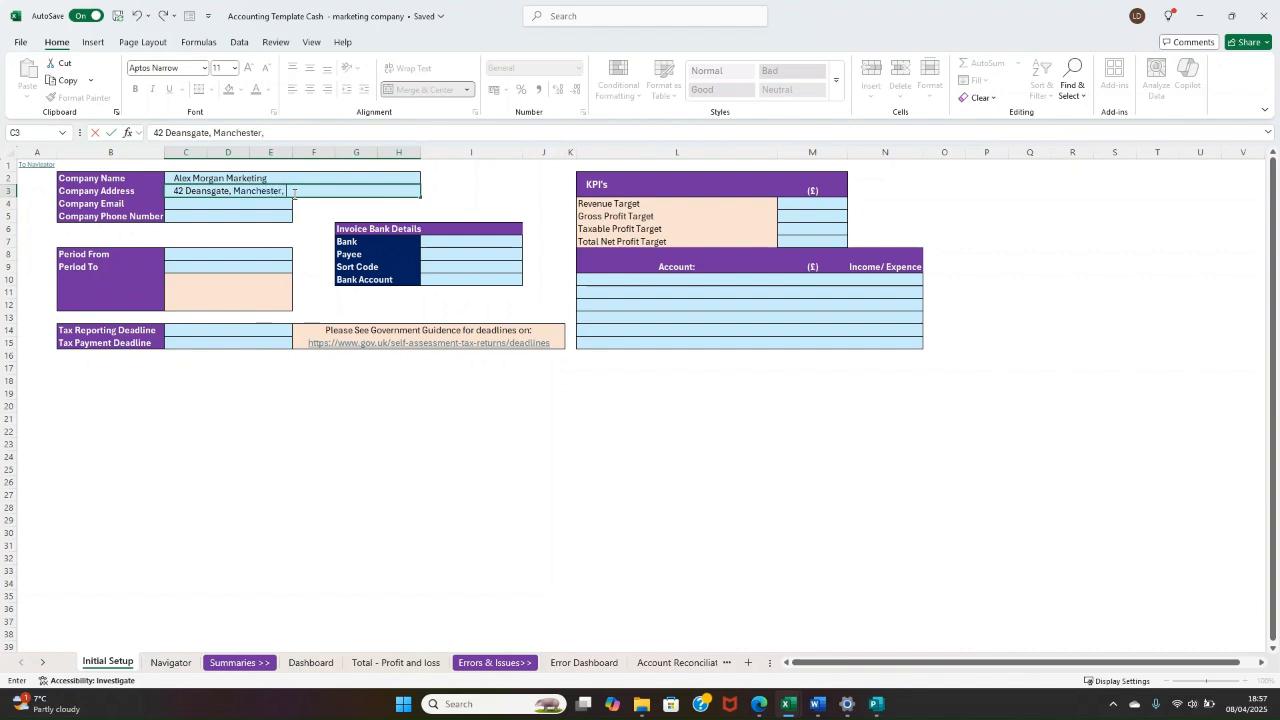
Step: Fill in the Company Address with the company's full postal address, including city and postcode
{"action": "key", "text": "Return"}
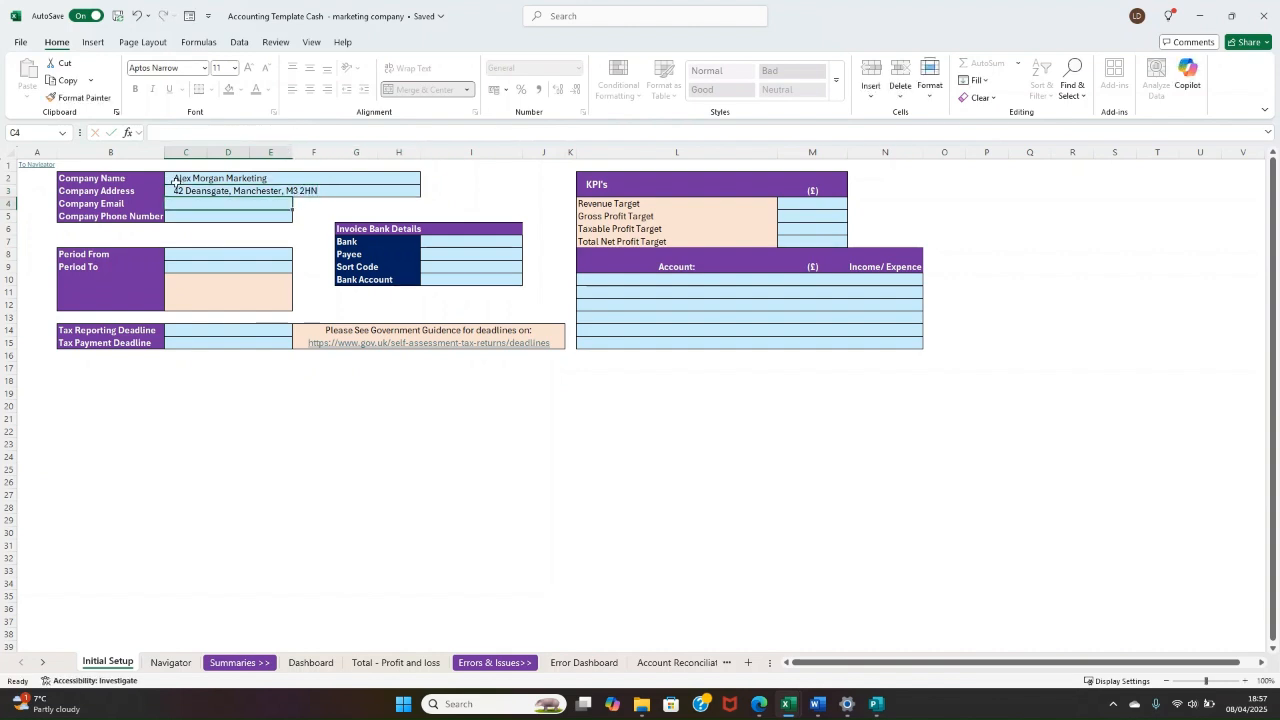
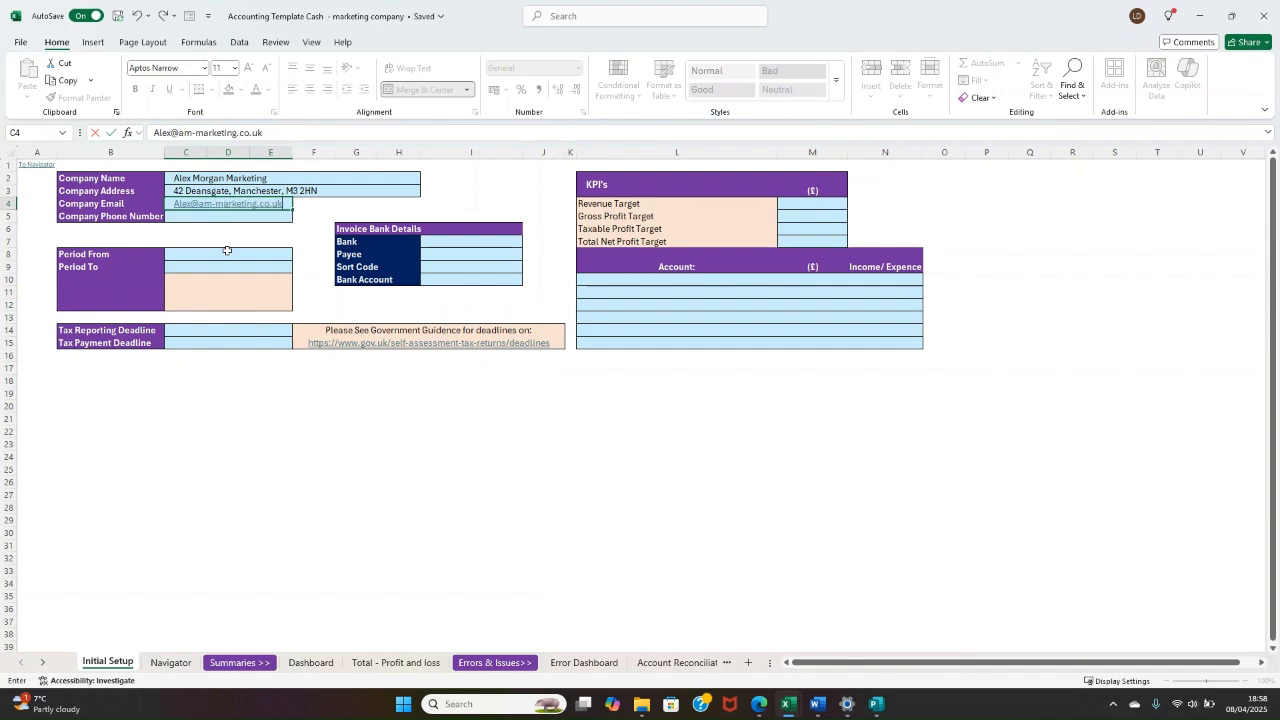
Step: Fill in the Company Email with the company's e-mail address
{"action": "left_click", "coordinate": [269, 240]}
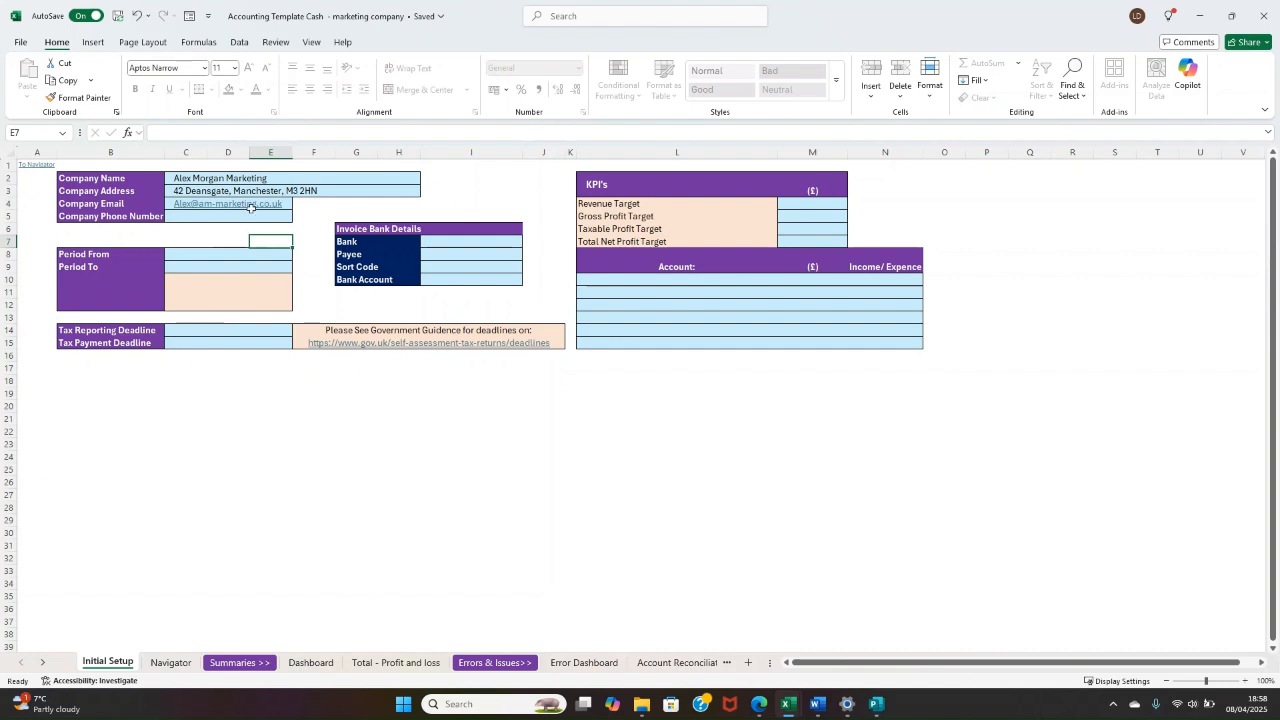
Step: Fill in the Company Phone Number with the company's phone number, including the country code
{"action": "left_click", "coordinate": [255, 215]}
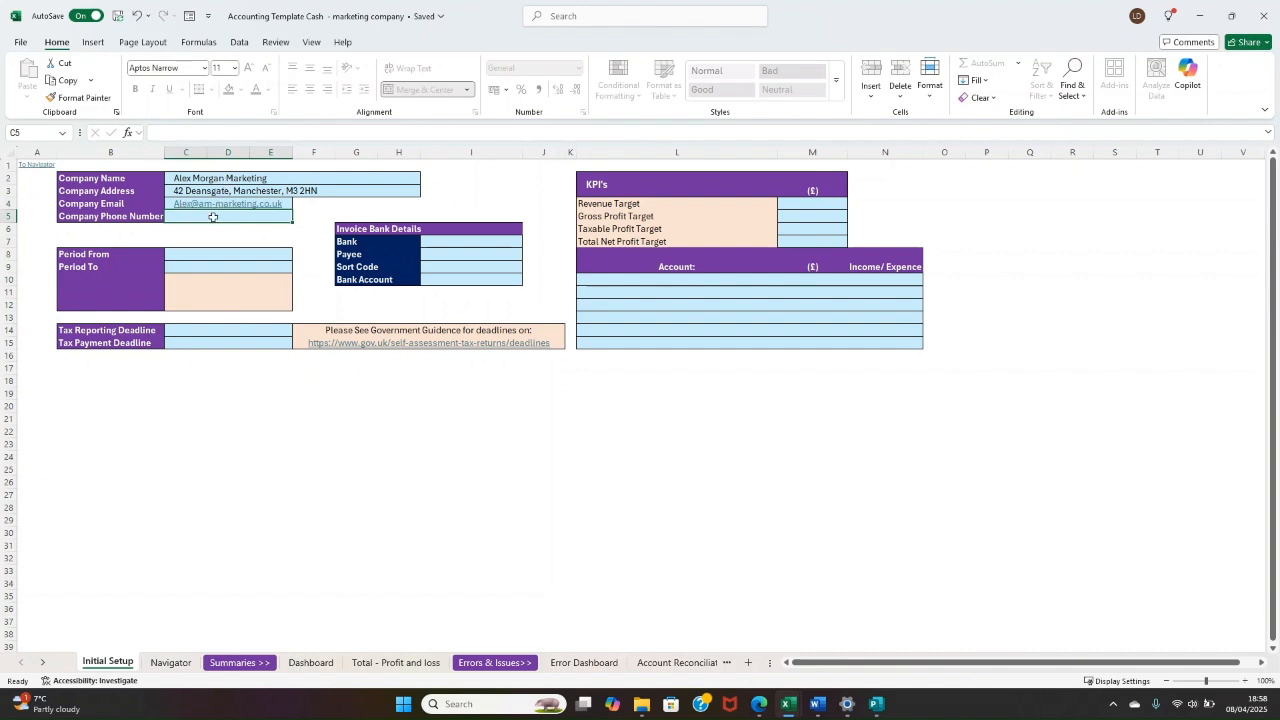
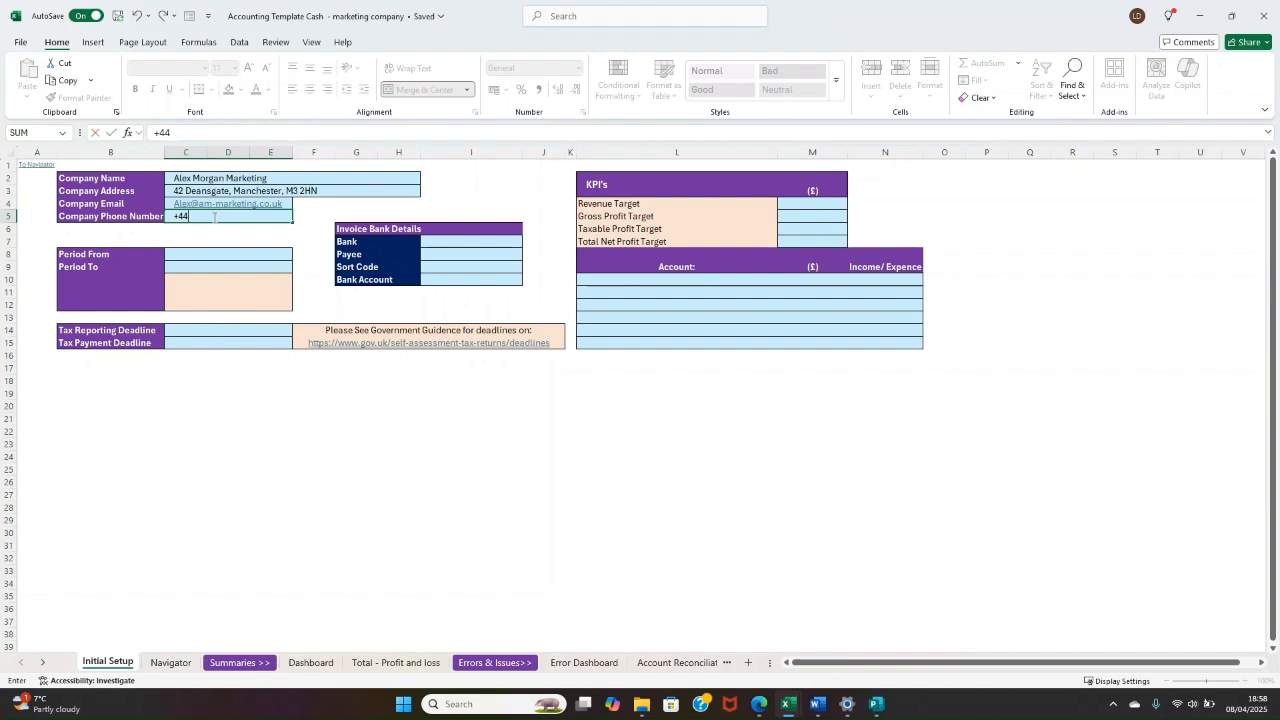
{"action": "key", "text": "ctrl+Return"}
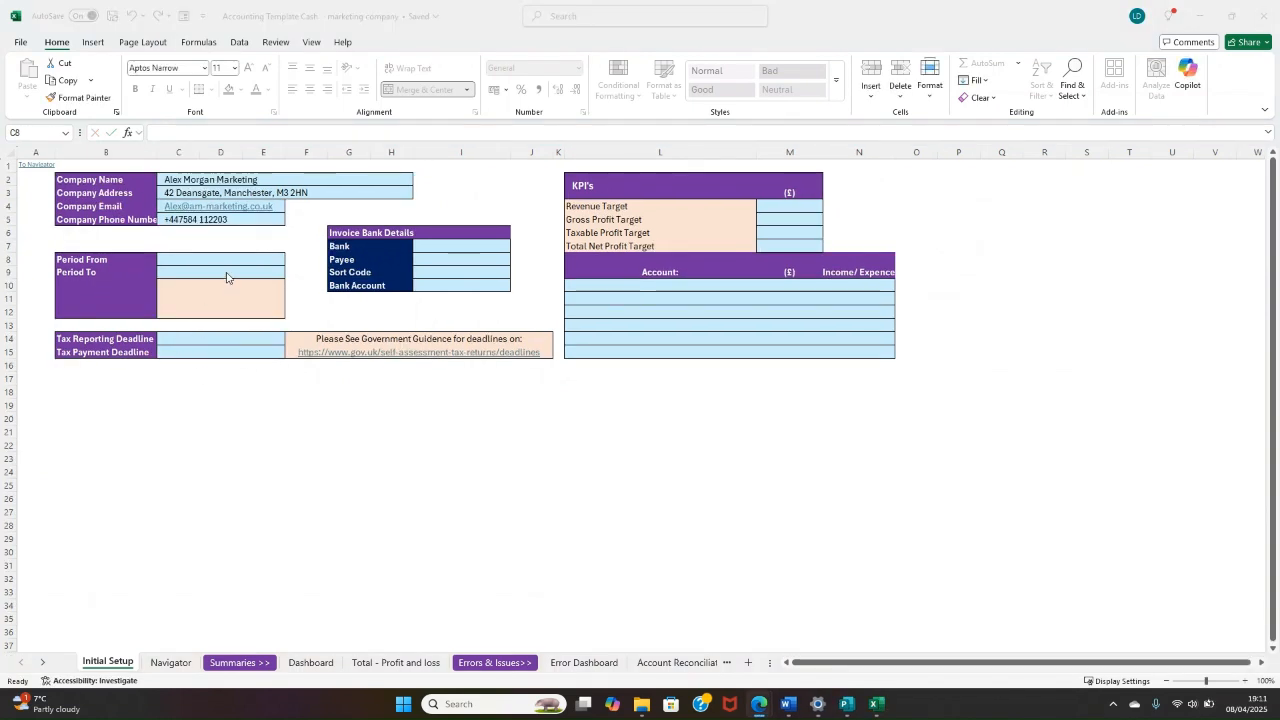
Step: Set the Period From date to 06/04/2024
{"action": "left_click", "coordinate": [226, 259]}
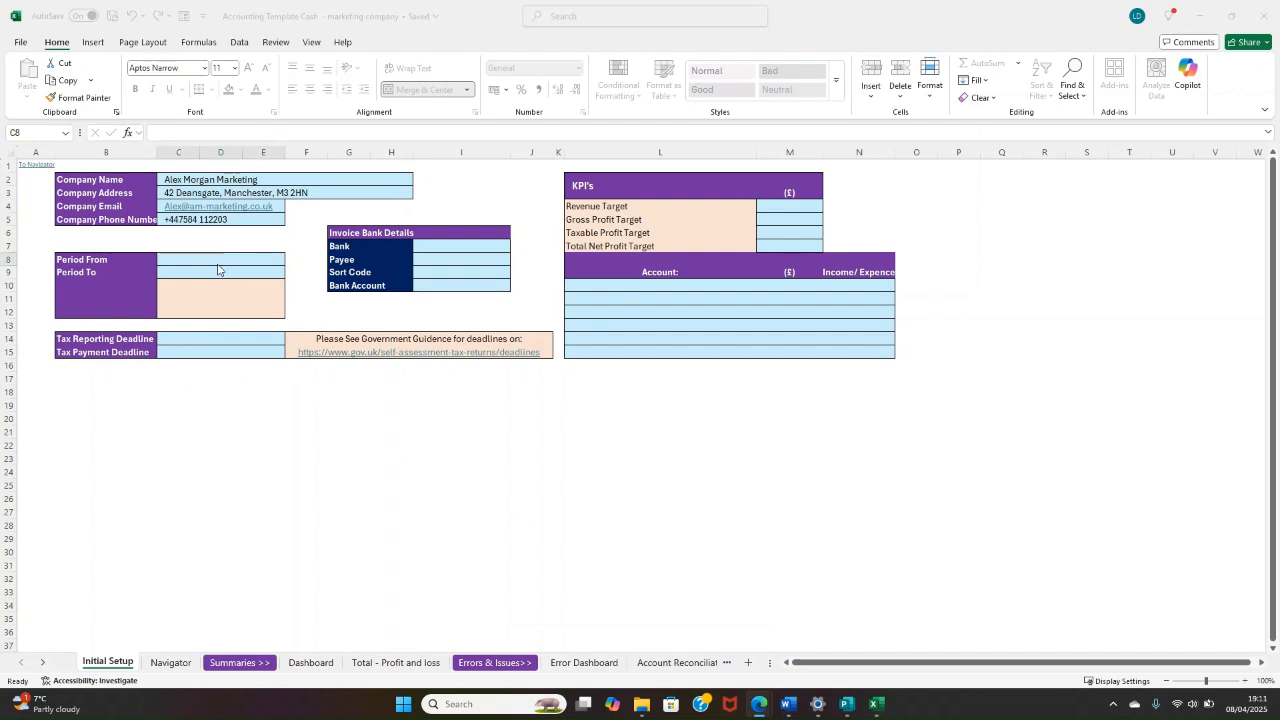
{"action": "left_click", "coordinate": [206, 259]}
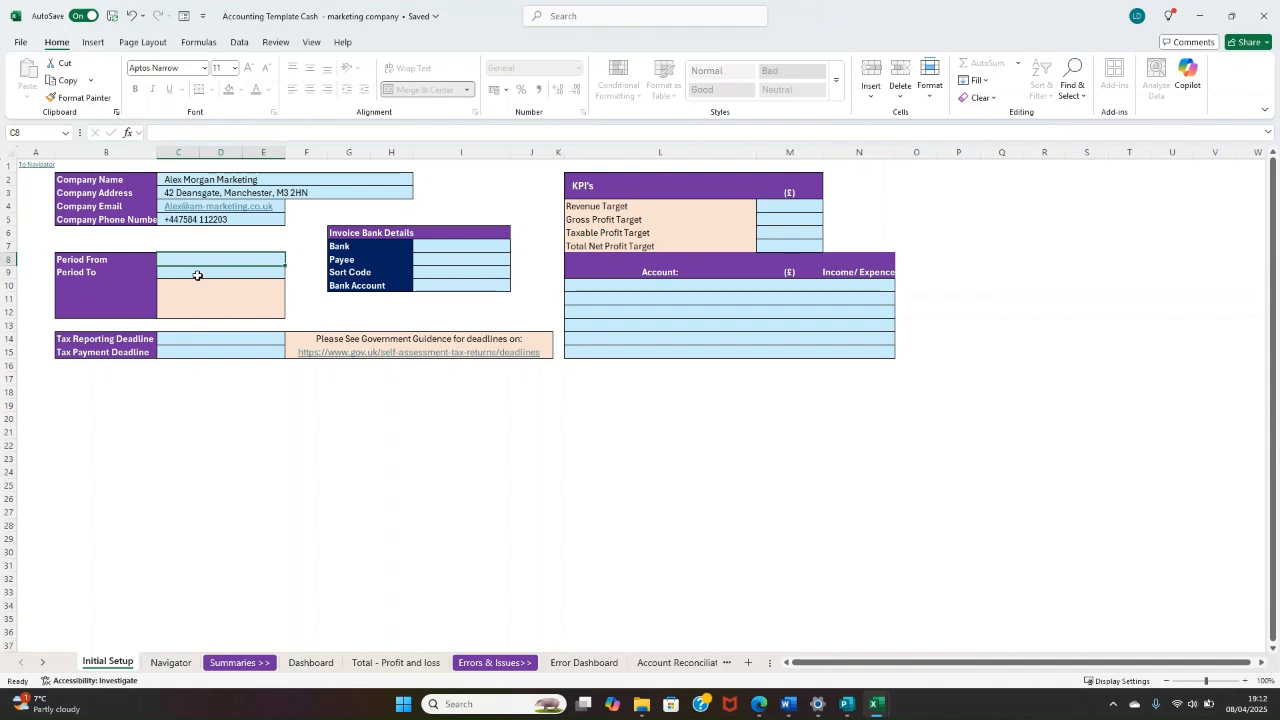
{"action": "type", "text": "06"}
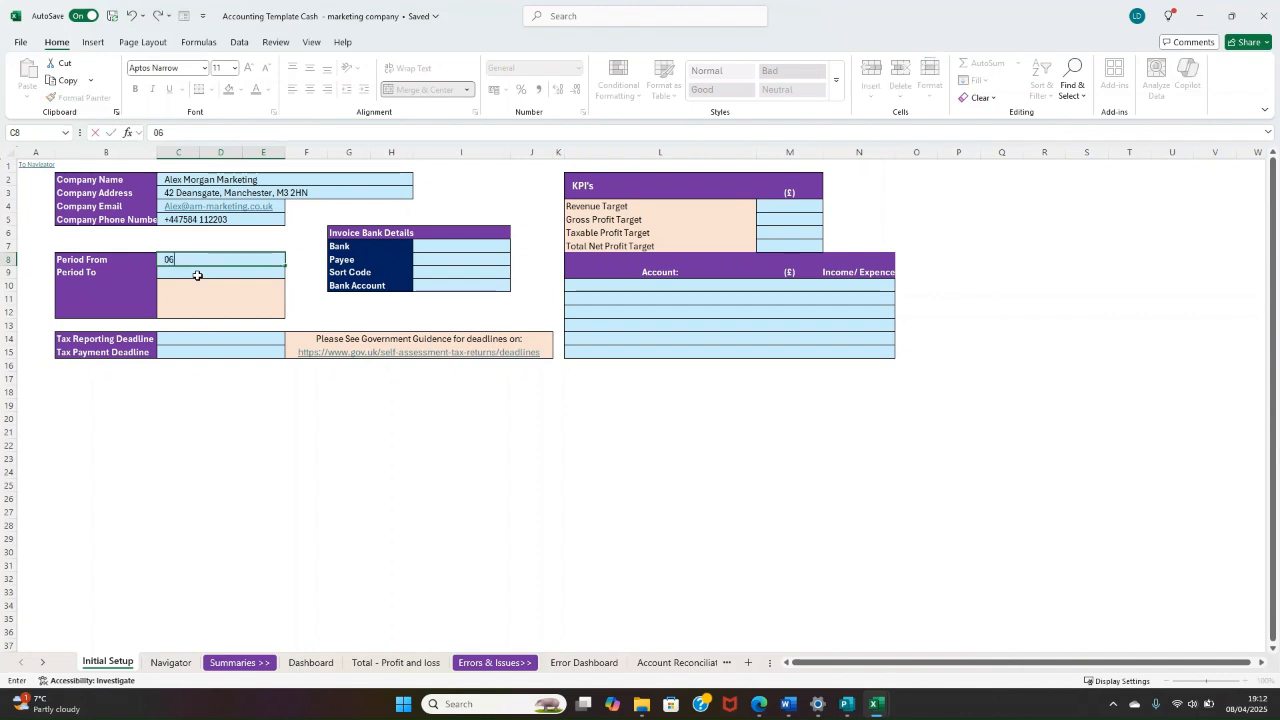
{"action": "type", "text": "/04/2024"}
{"action": "key", "text": "Return"}
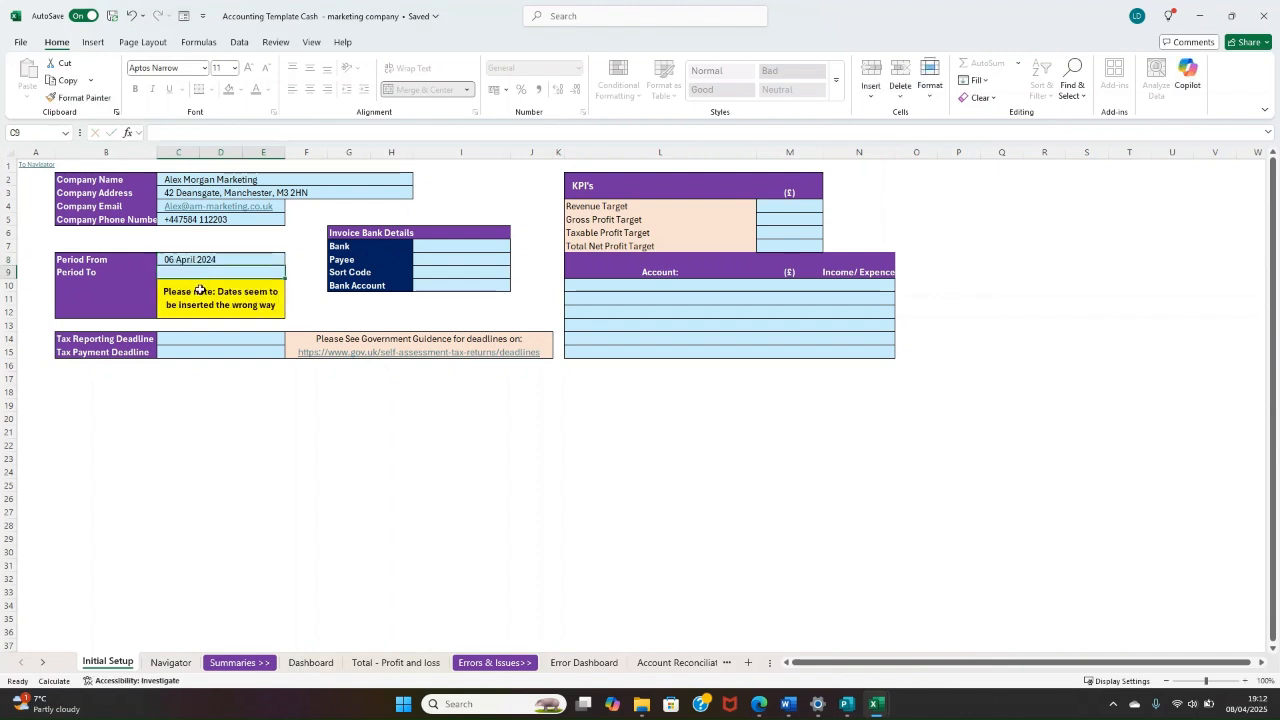
Step: View the date-check formula below the period dates and set the Period To date to 05/04/2025
{"action": "left_click", "coordinate": [198, 291]}
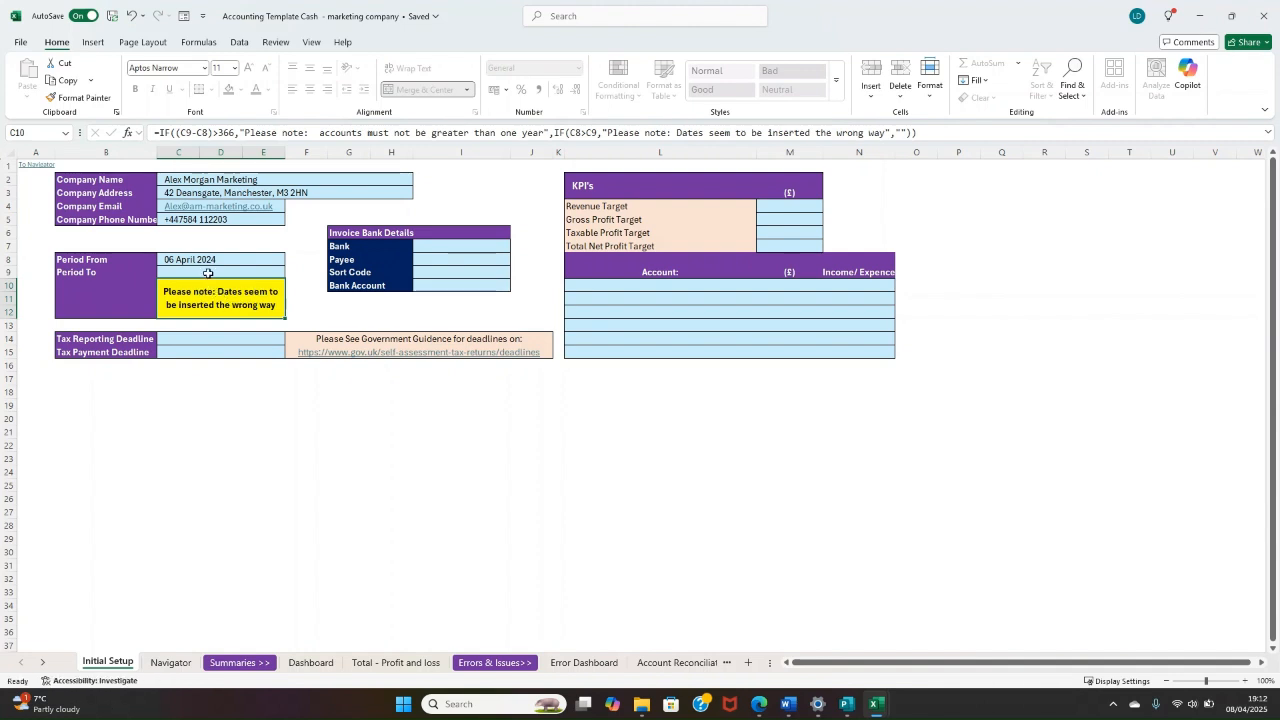
{"action": "left_click", "coordinate": [209, 272]}
{"action": "type", "text": "05/04"}
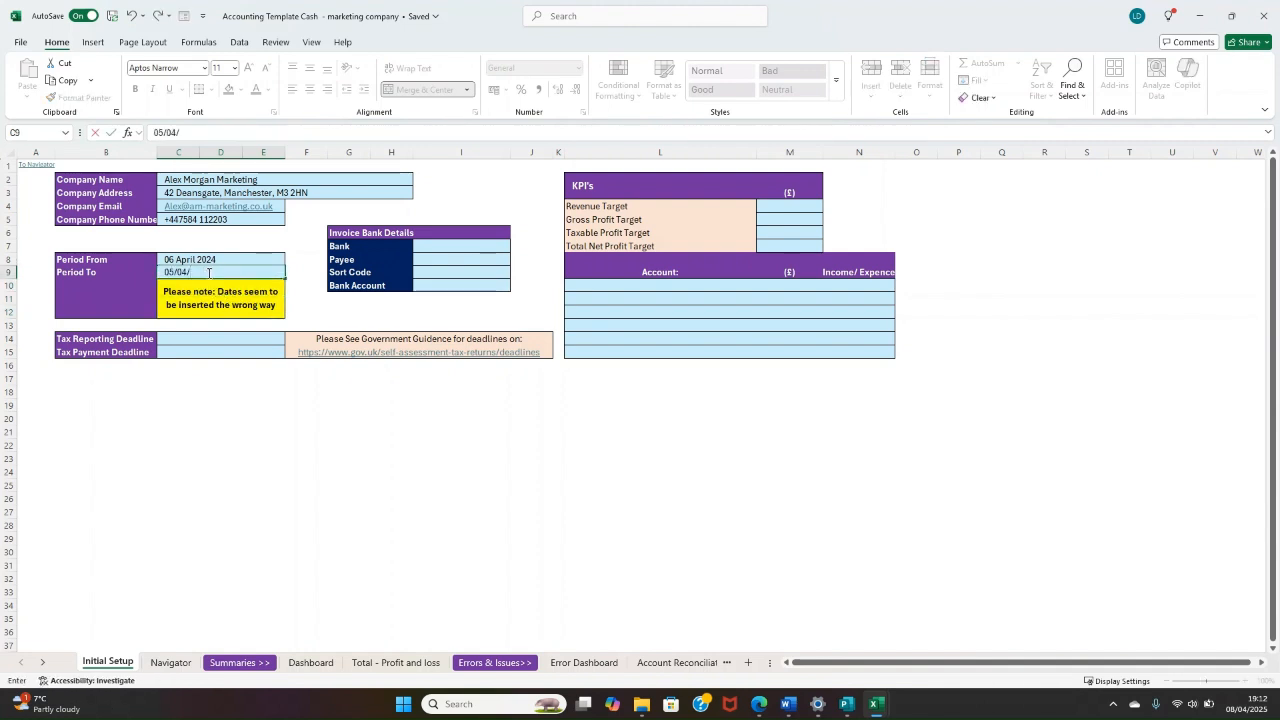
{"action": "type", "text": "/2025"}
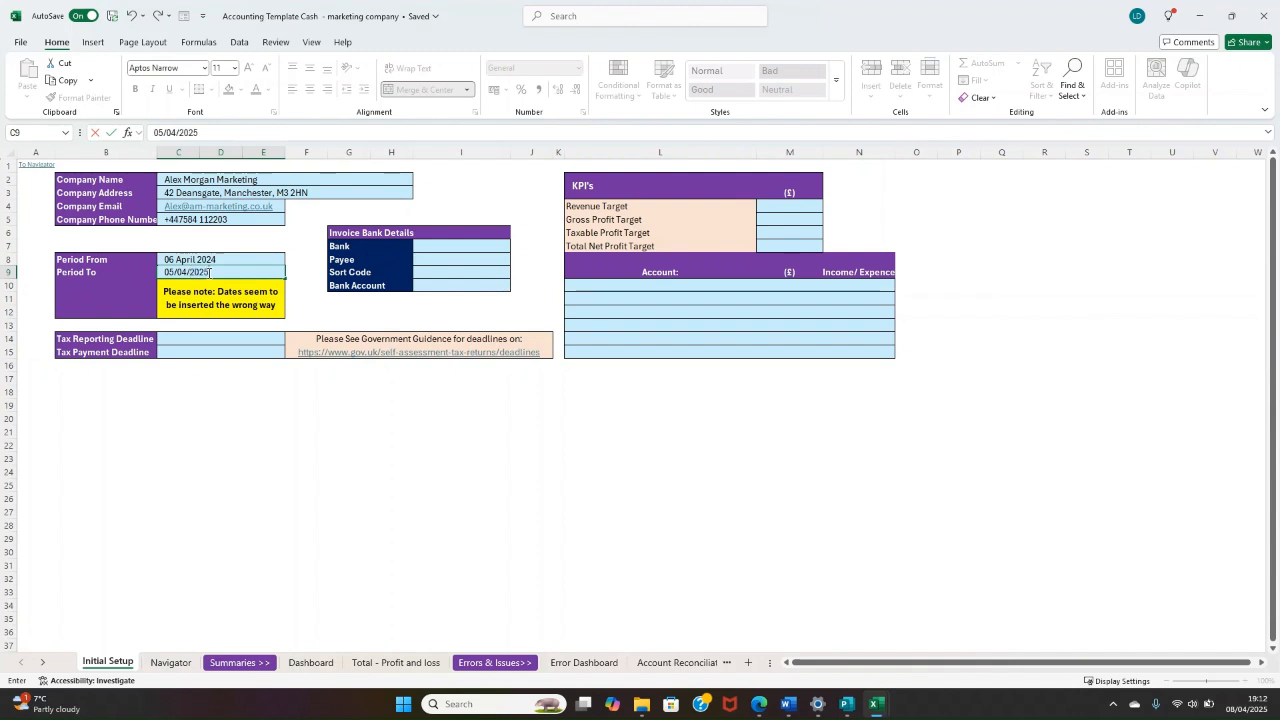
{"action": "key", "text": "Return"}
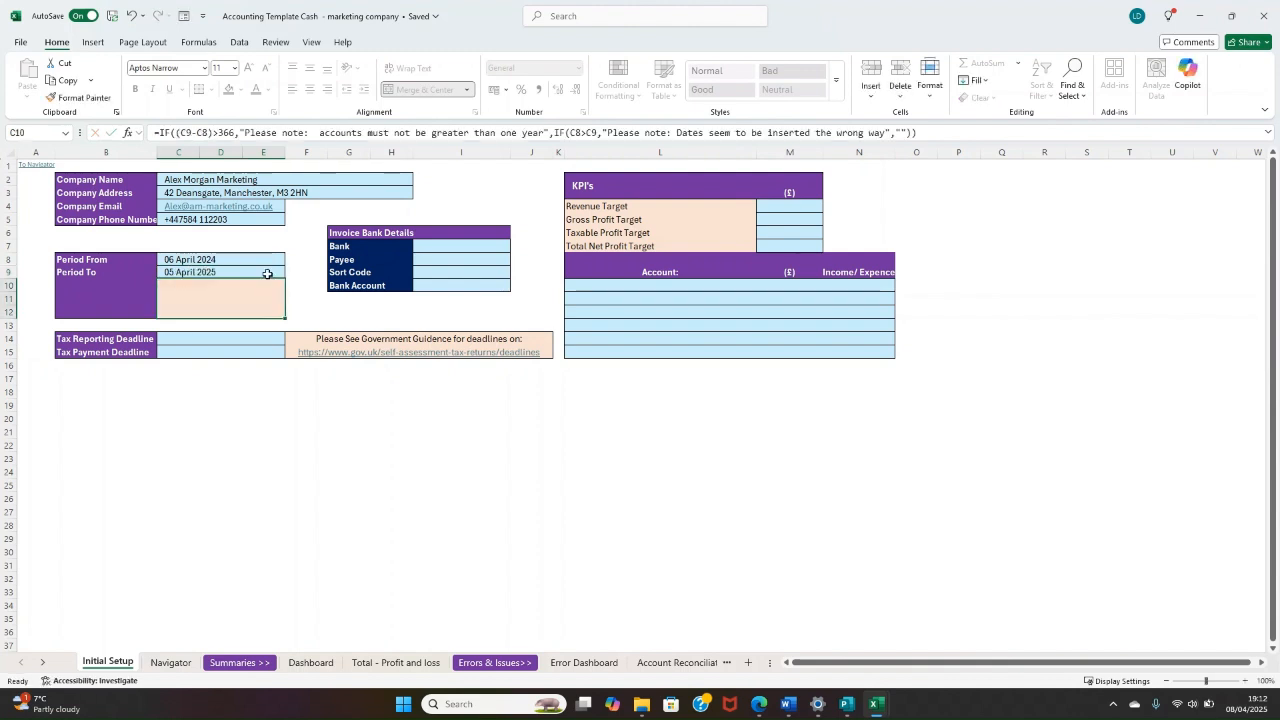
Step: Change the Period To date to 05/06/2025 to test the check on the accounting period's length
{"action": "left_click", "coordinate": [259, 268]}
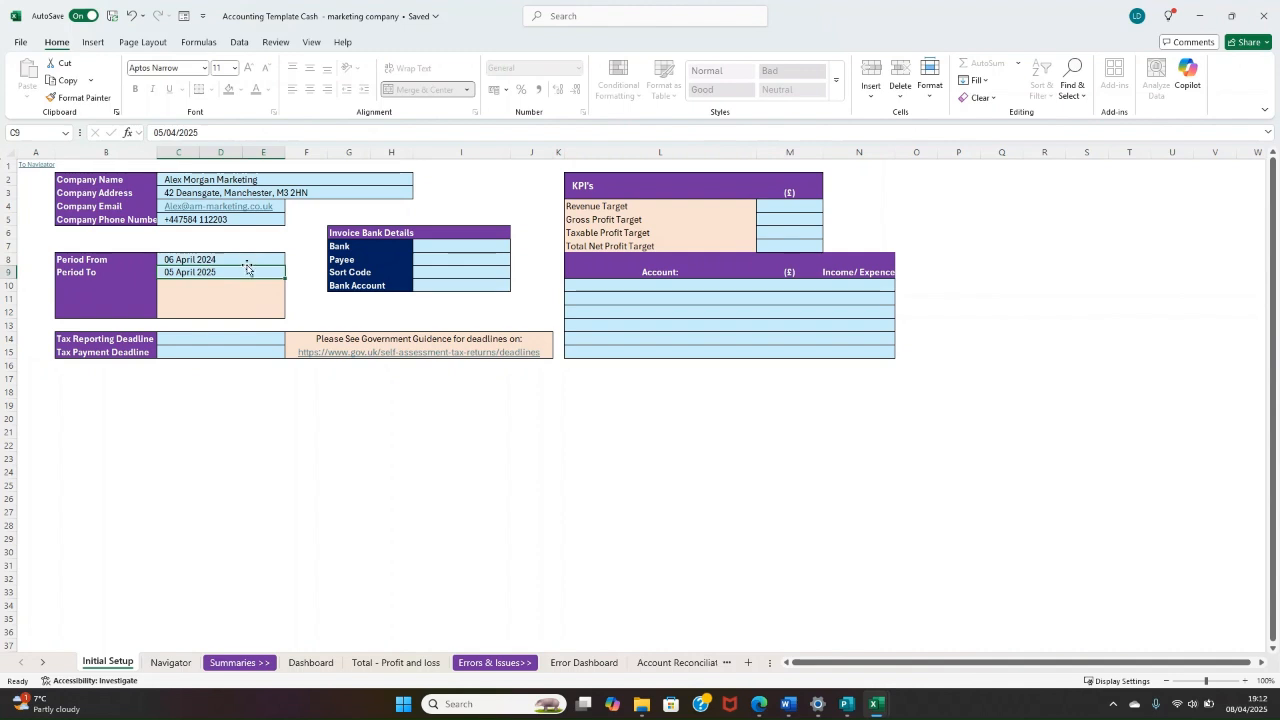
{"action": "left_click_drag", "start_coordinate": [248, 258], "coordinate": [246, 271]}
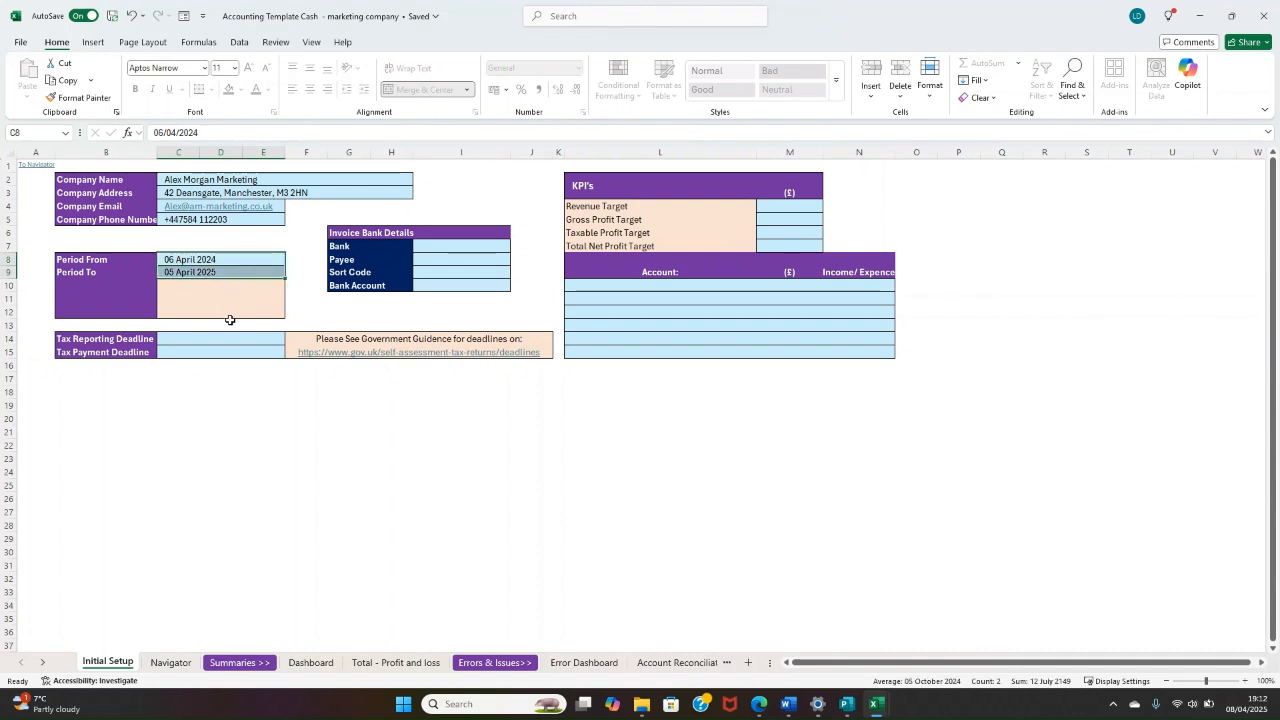
{"action": "left_click", "coordinate": [183, 271]}
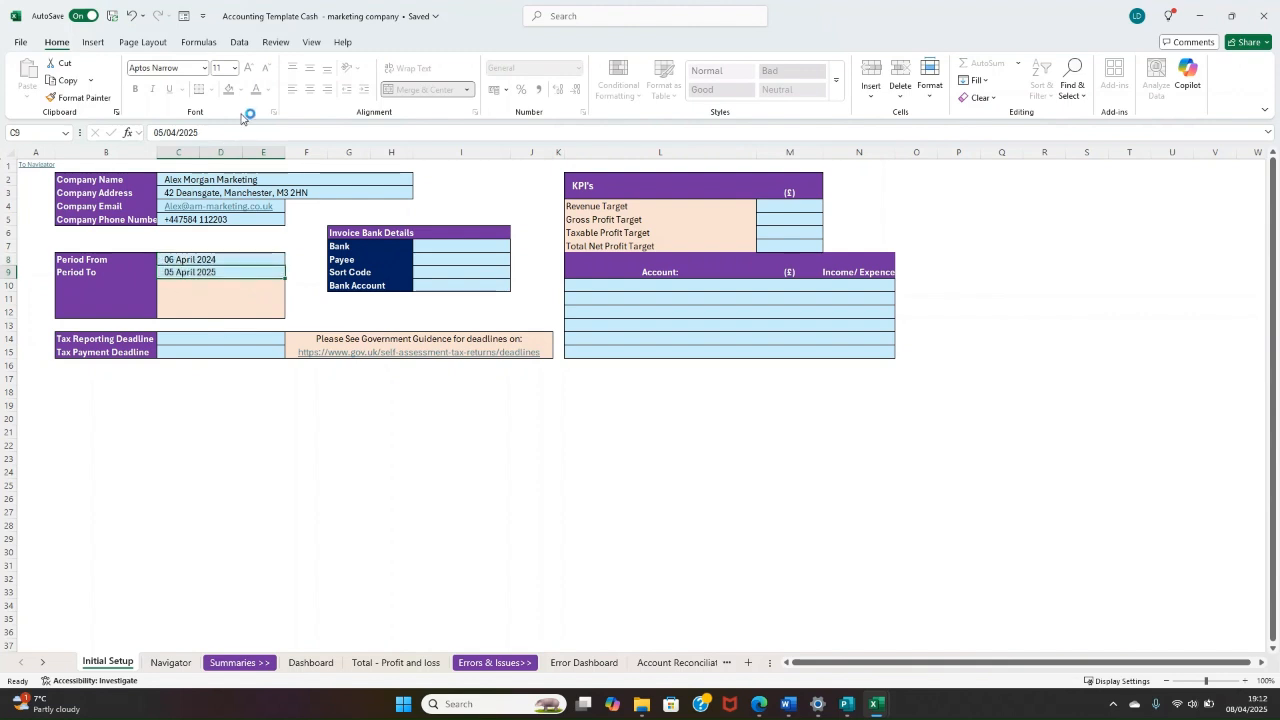
{"action": "left_click", "coordinate": [176, 132]}
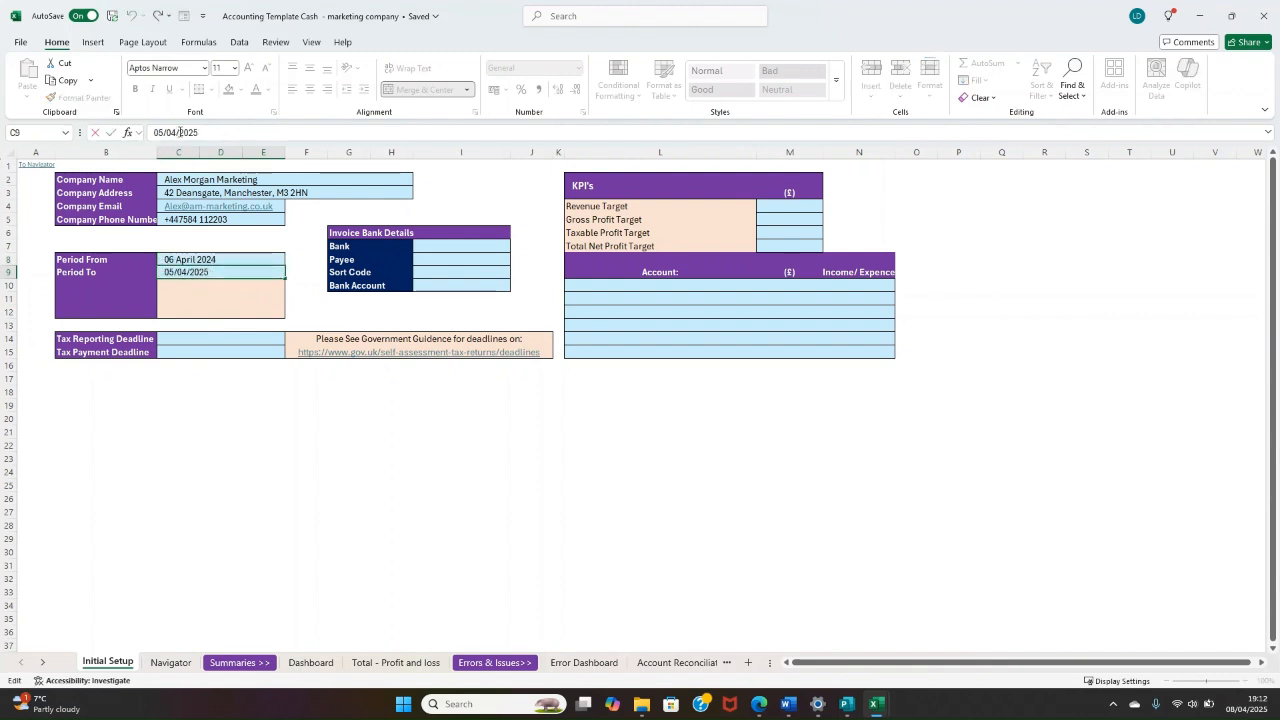
{"action": "key", "text": "BackSpace"}
{"action": "type", "text": "6"}
{"action": "key", "text": "Return"}
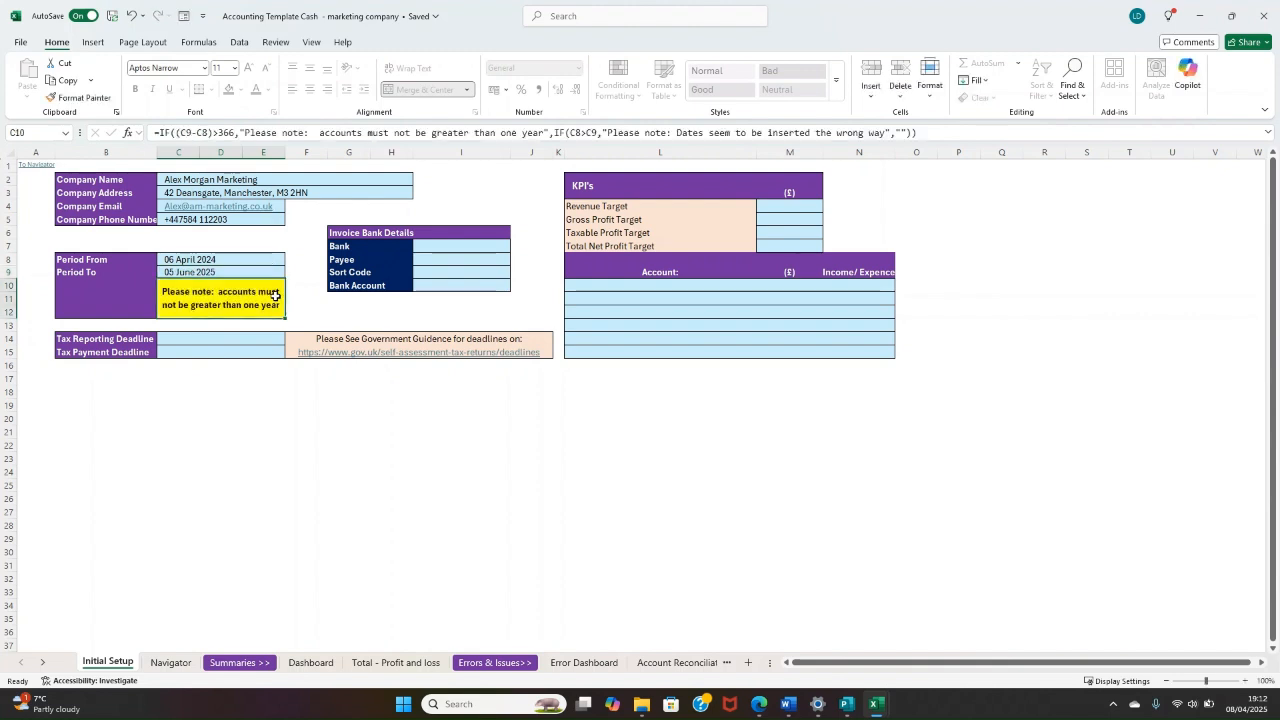
Step: Set the Period To date back to 05/04/2025
{"action": "mouse_move", "coordinate": [286, 308]}
{"action": "left_mouse_down"}
{"action": "mouse_move", "coordinate": [228, 310]}
{"action": "mouse_move", "coordinate": [282, 299]}
{"action": "left_mouse_up"}
{"action": "left_click", "coordinate": [362, 297]}
{"action": "left_click", "coordinate": [291, 287]}
{"action": "left_click", "coordinate": [265, 271]}
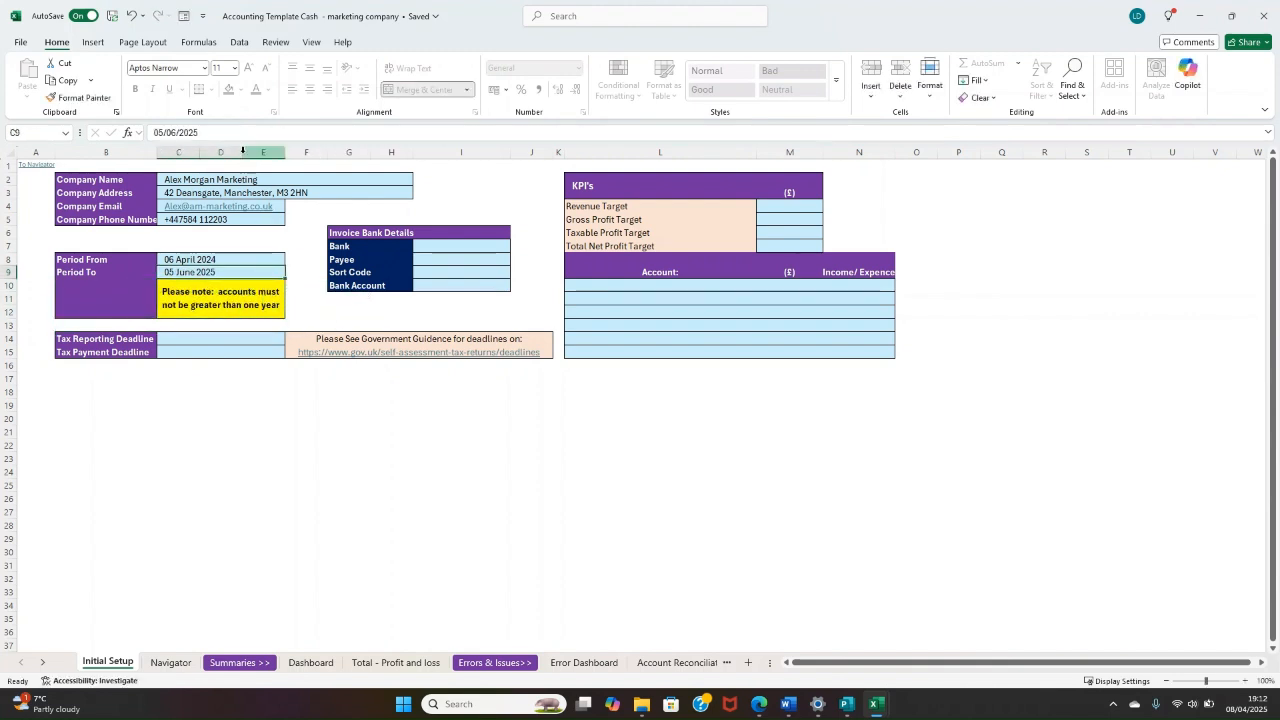
{"action": "left_click", "coordinate": [174, 132]}
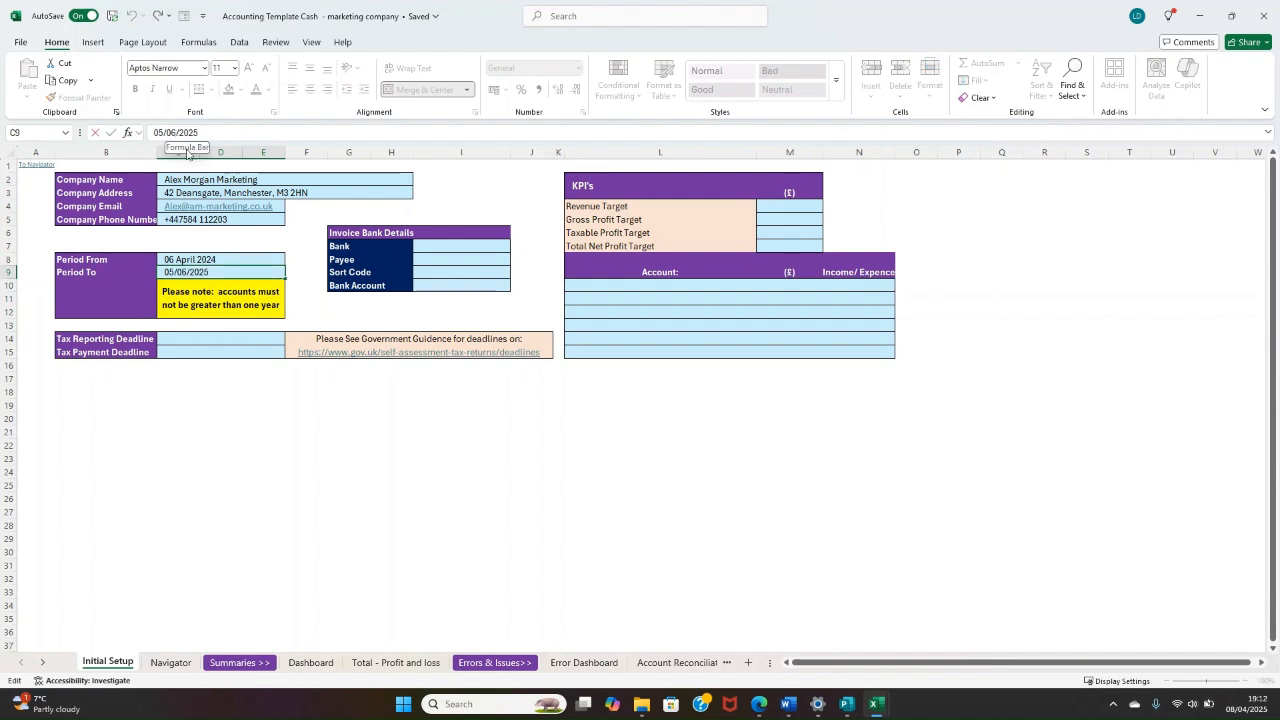
{"action": "key", "text": "BackSpace"}
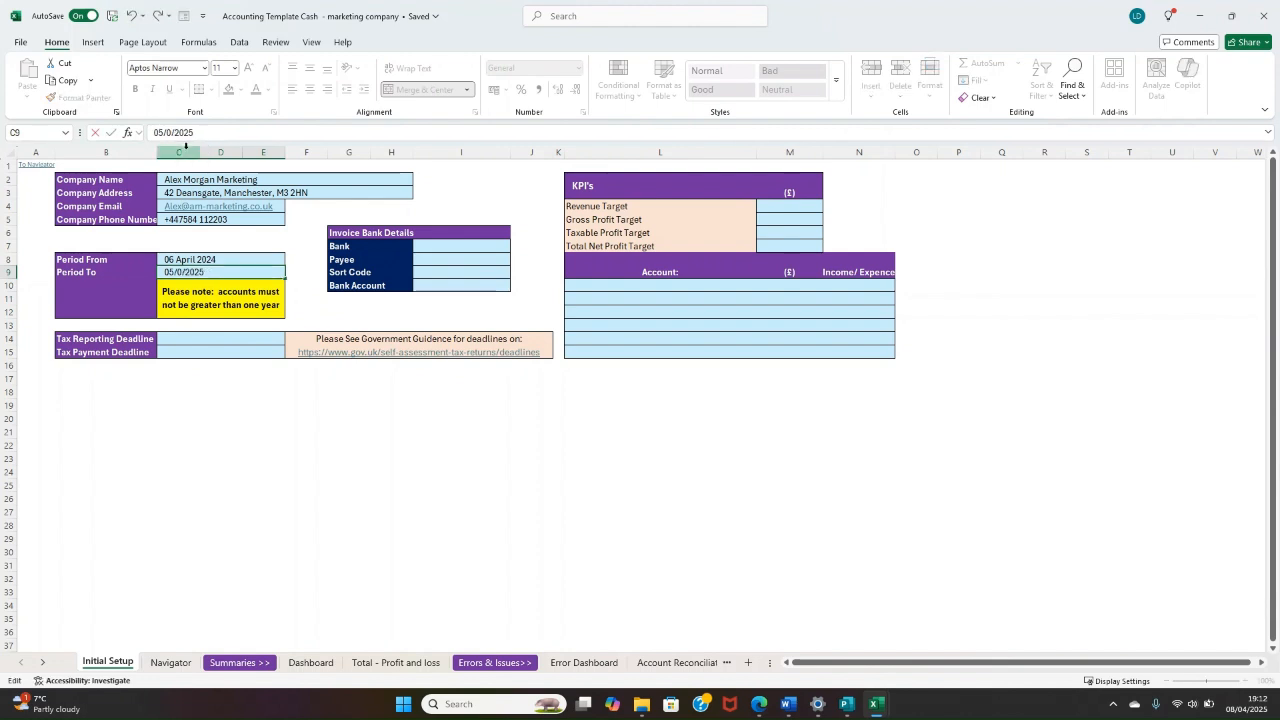
{"action": "type", "text": "4"}
{"action": "key", "text": "Return"}
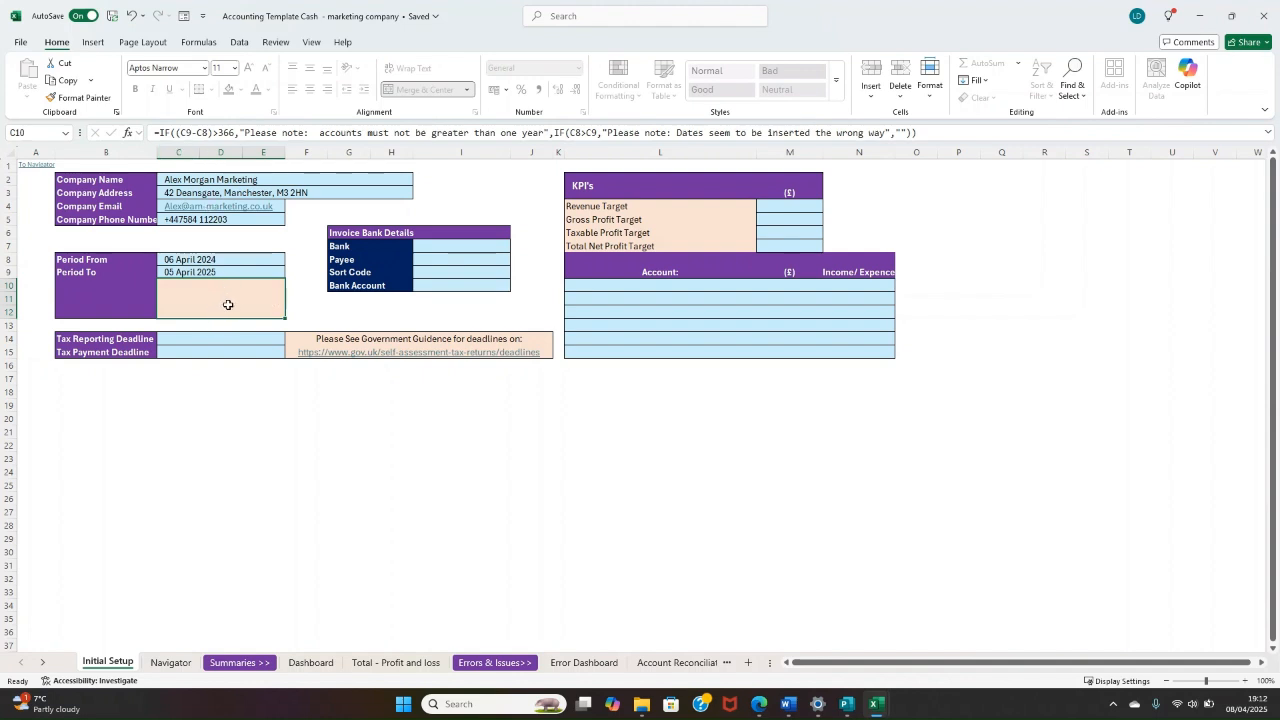
{"action": "left_click", "coordinate": [303, 291]}
{"action": "left_click", "coordinate": [296, 245]}
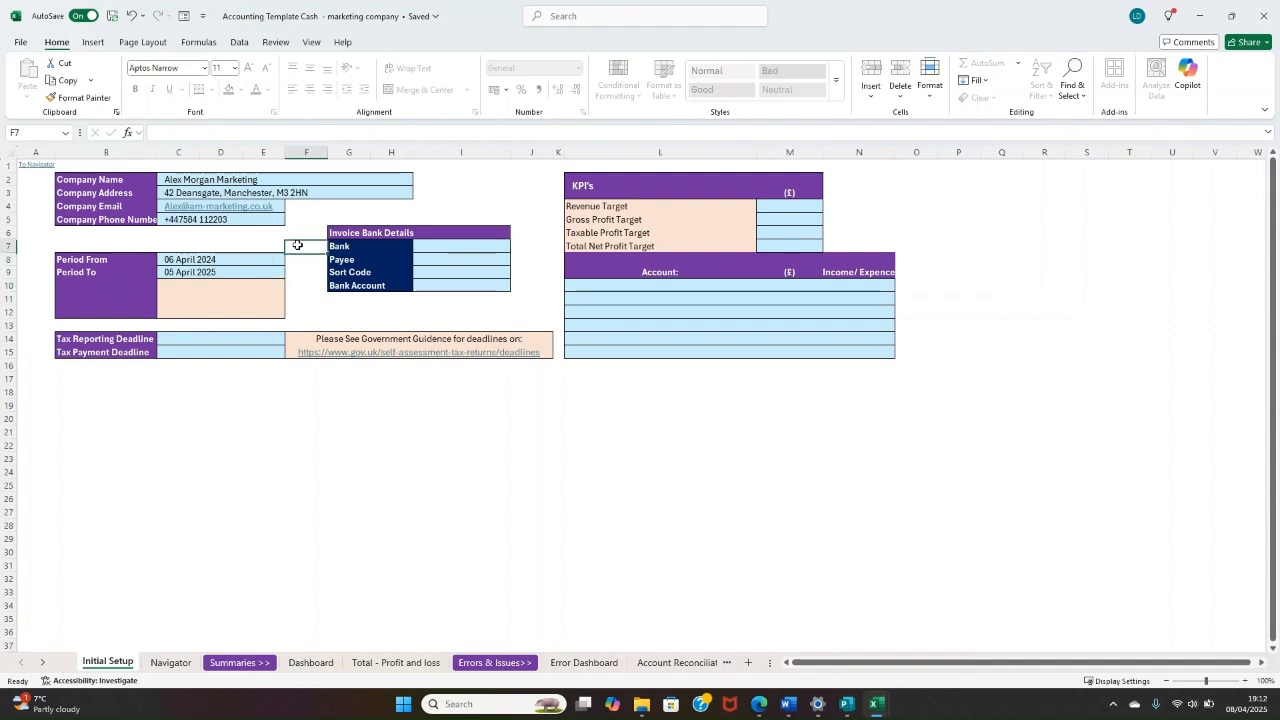
{"action": "left_click", "coordinate": [240, 246]}
{"action": "left_click", "coordinate": [288, 270]}
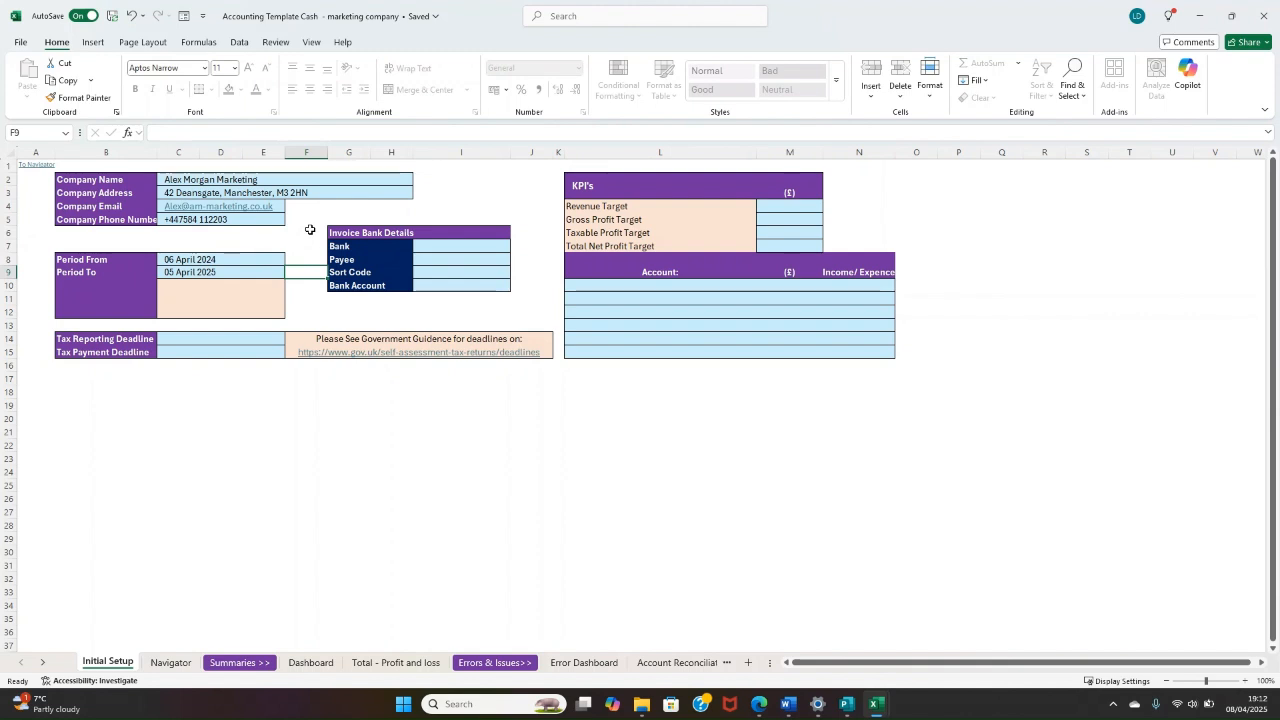
{"action": "mouse_move", "coordinate": [311, 257]}
{"action": "left_mouse_down"}
{"action": "mouse_move", "coordinate": [307, 306]}
{"action": "mouse_move", "coordinate": [298, 271]}
{"action": "left_mouse_up"}
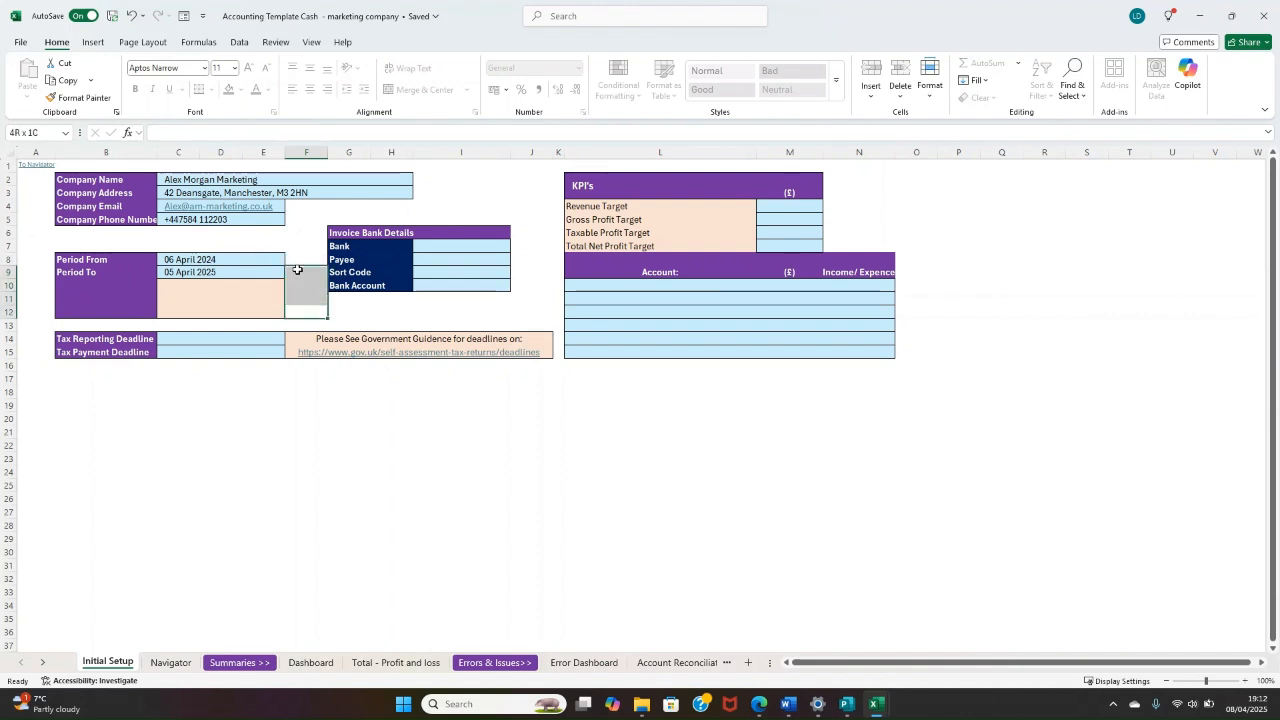
{"action": "left_click", "coordinate": [299, 284]}
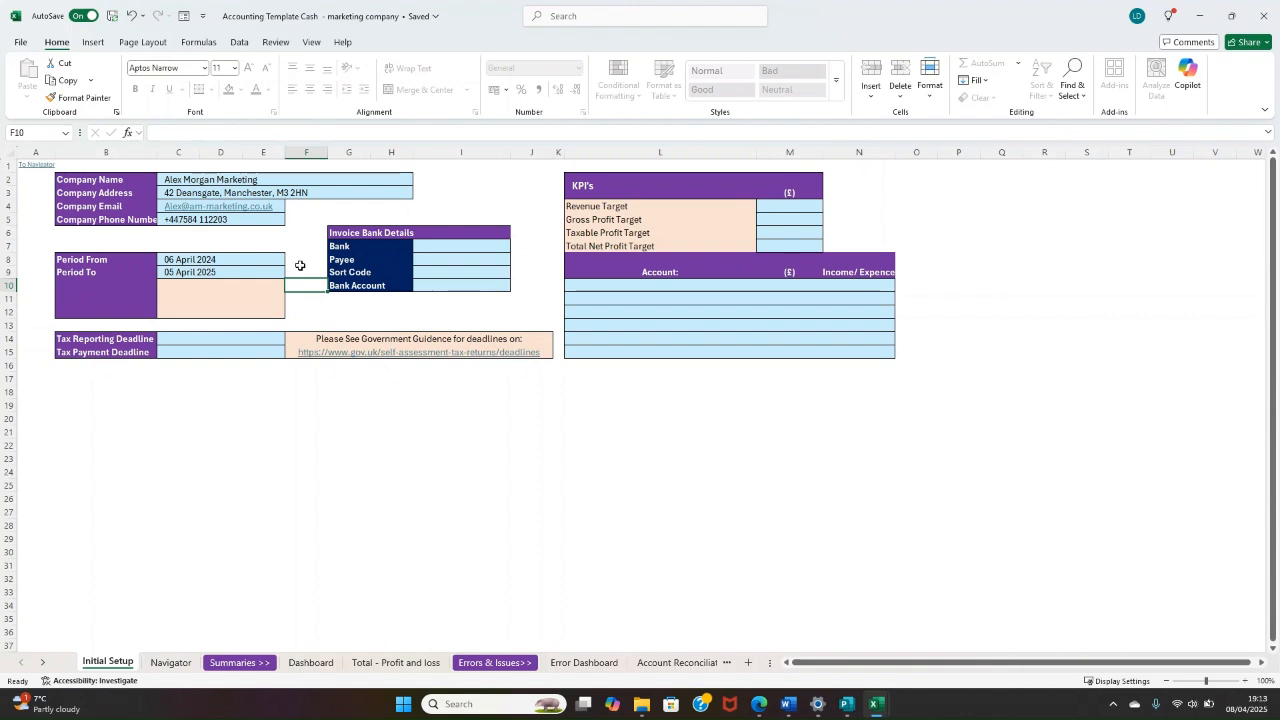
{"action": "scroll", "coordinate": [288, 282], "scroll_direction": "down", "scroll_amount": 1}
{"action": "scroll", "coordinate": [229, 297], "scroll_direction": "up", "scroll_amount": 1}
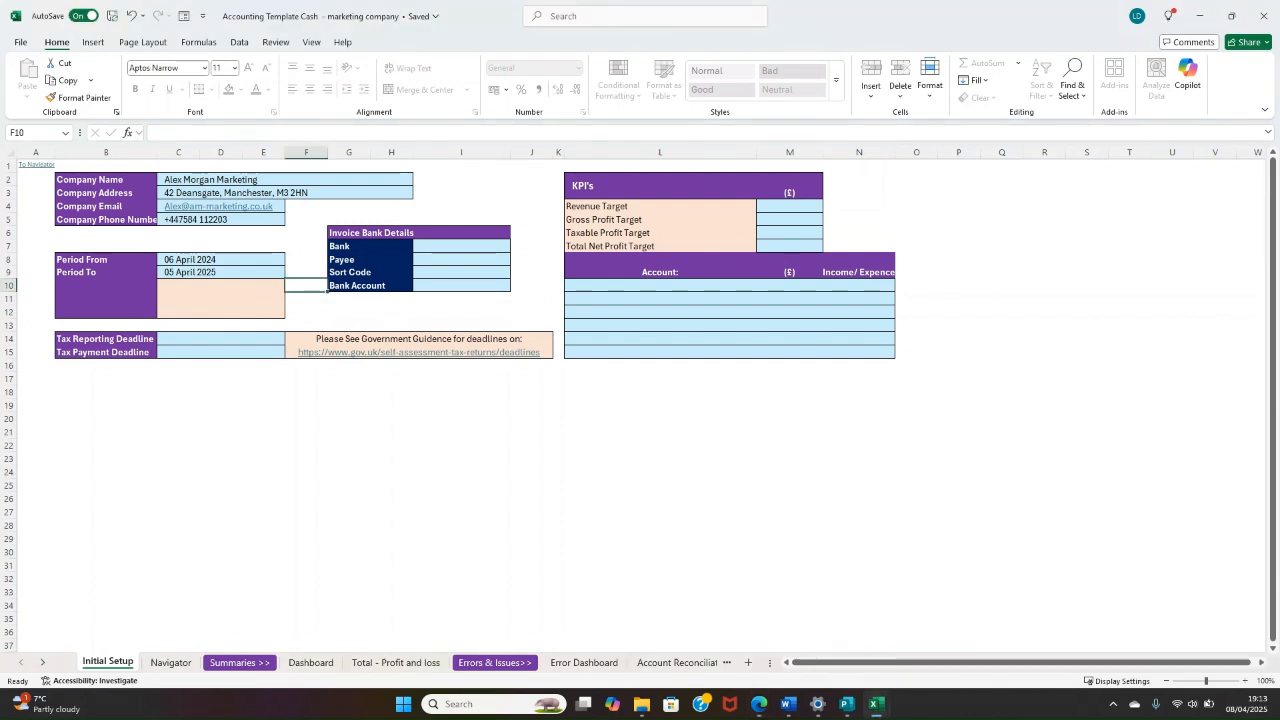
Step: Set both the Tax Reporting Deadline and the Tax Payment Deadline to 31/01/2026
{"action": "left_click", "coordinate": [201, 340]}
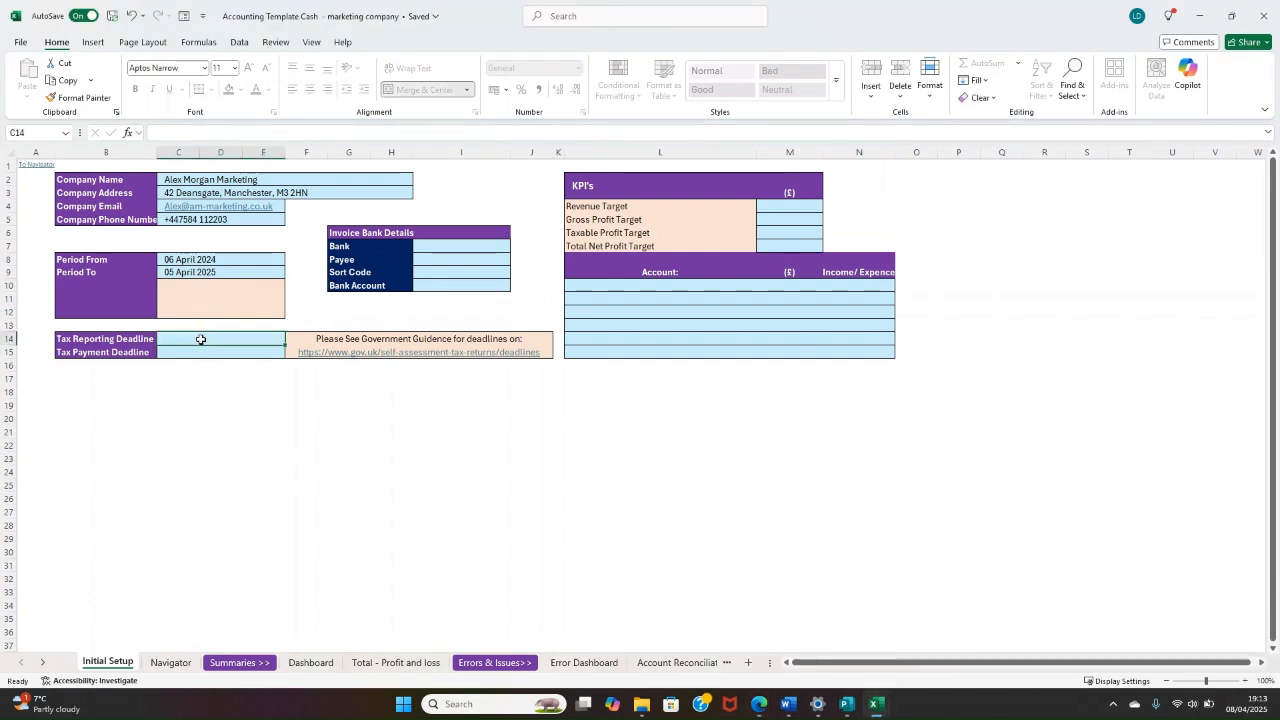
{"action": "type", "text": "31/01/2"}
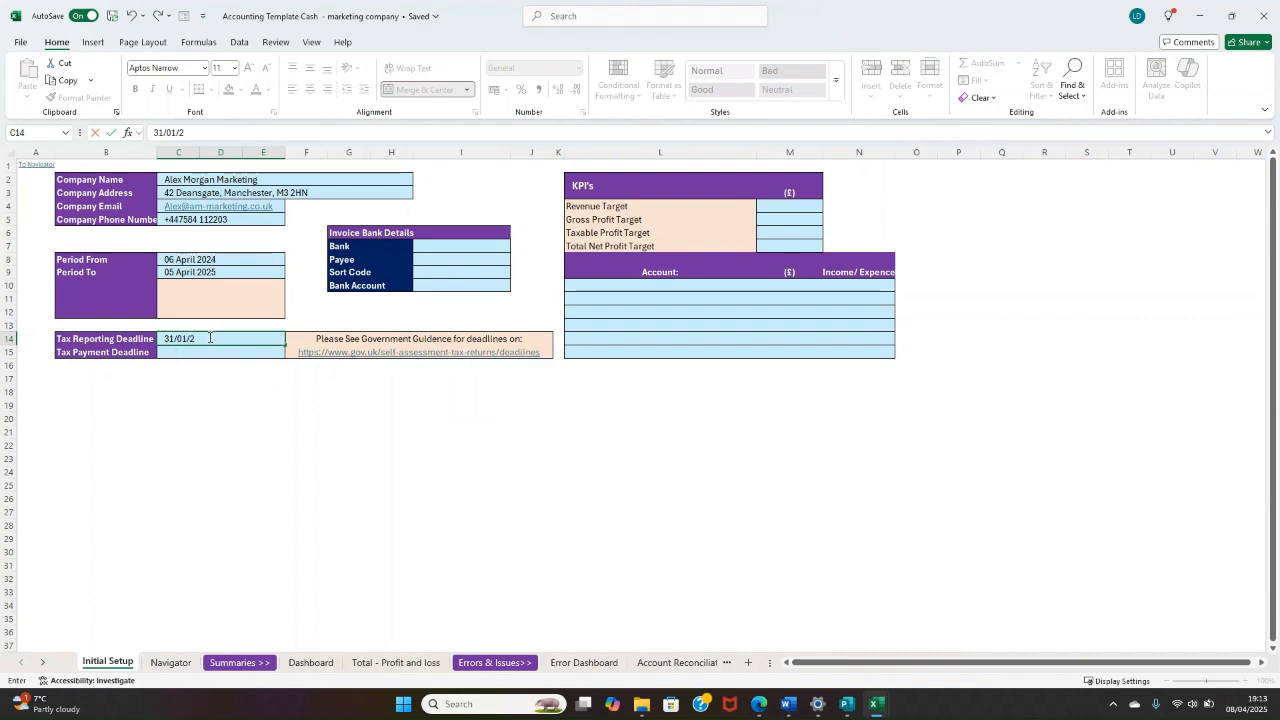
{"action": "type", "text": "026"}
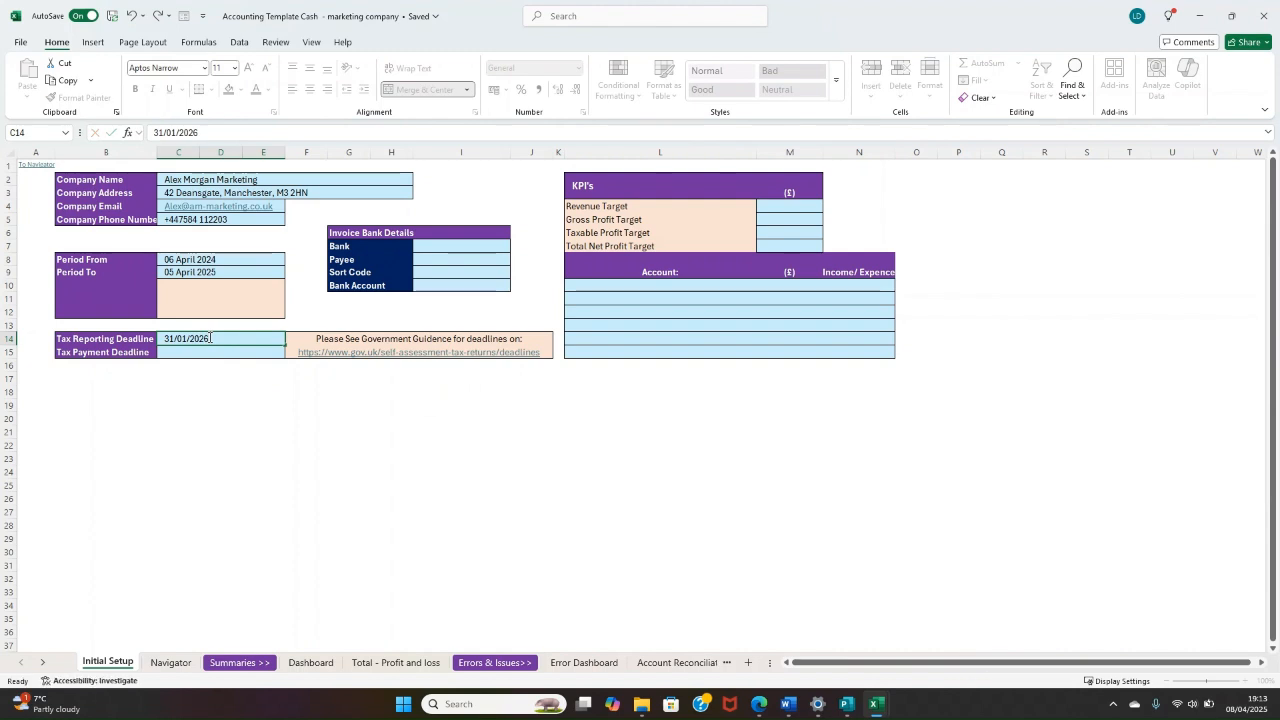
{"action": "key", "text": "Return"}
{"action": "type", "text": "31"}
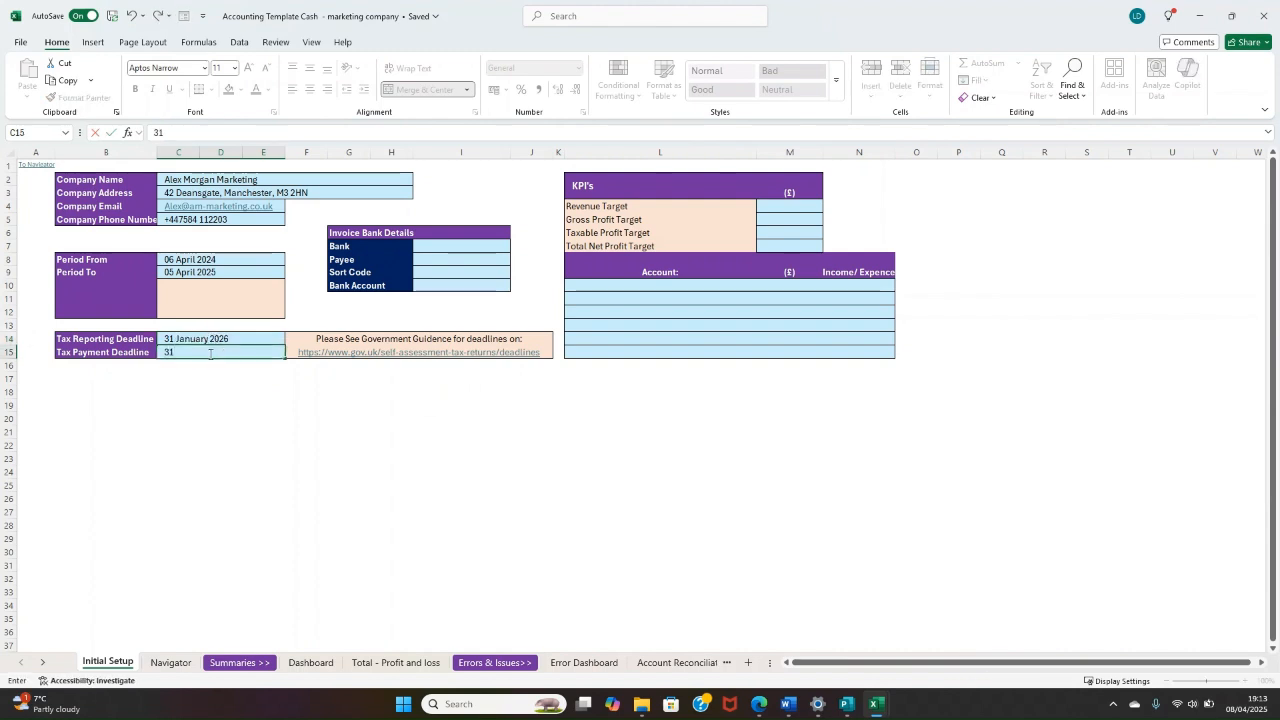
{"action": "type", "text": "/01/2026"}
{"action": "key", "text": "Return"}
{"action": "left_click", "coordinate": [230, 408]}
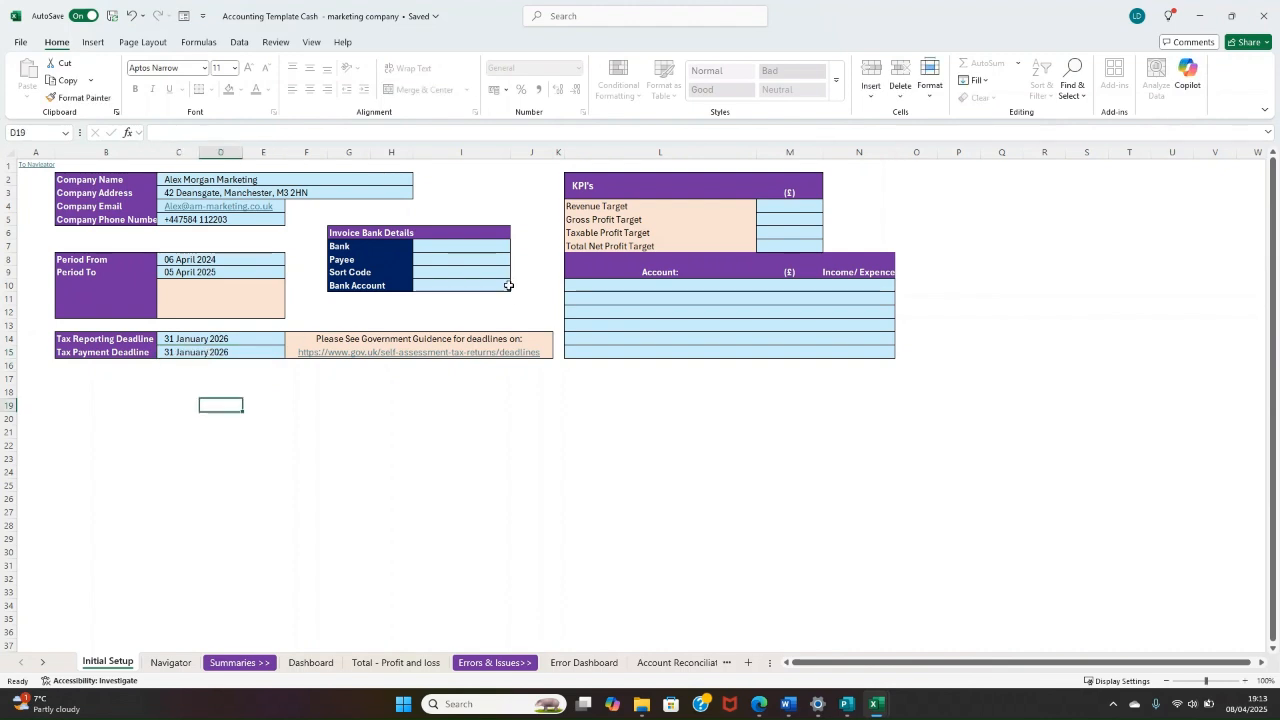
Step: Fill in the invoice bank details with Starling Bank as the bank and the company's name as the payee
{"action": "left_click", "coordinate": [429, 245]}
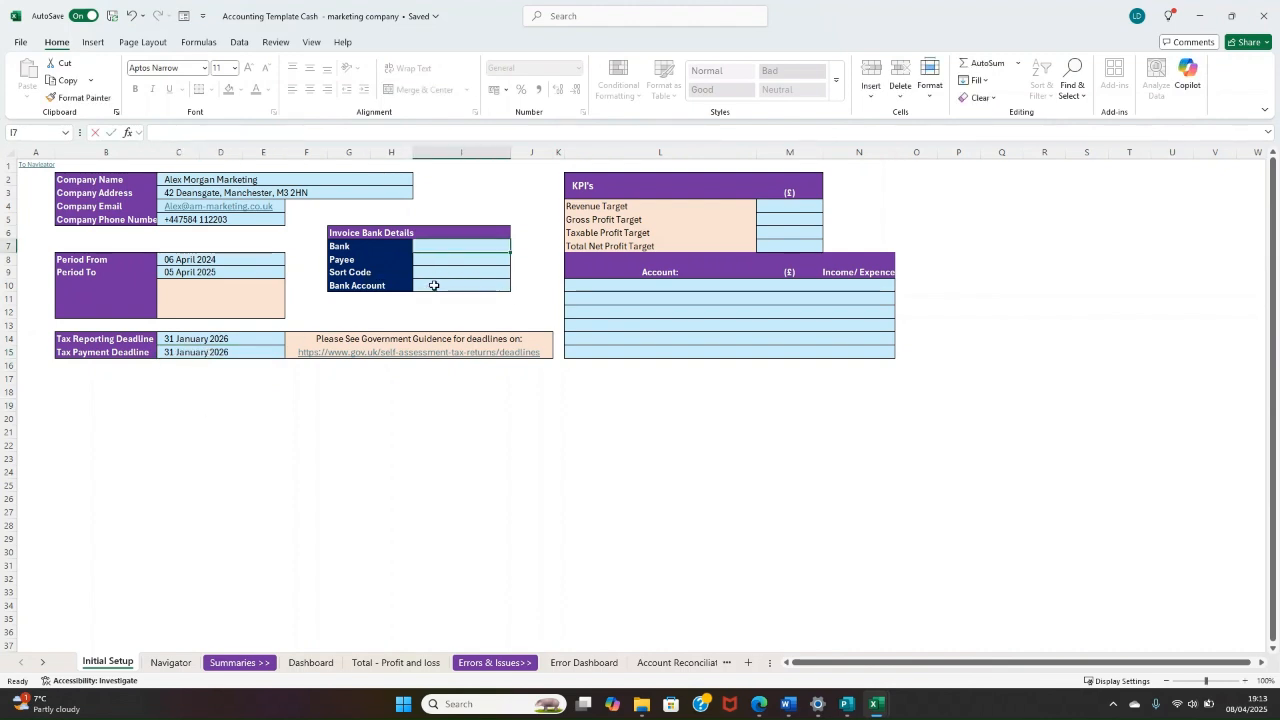
{"action": "type", "text": "Starling B"}
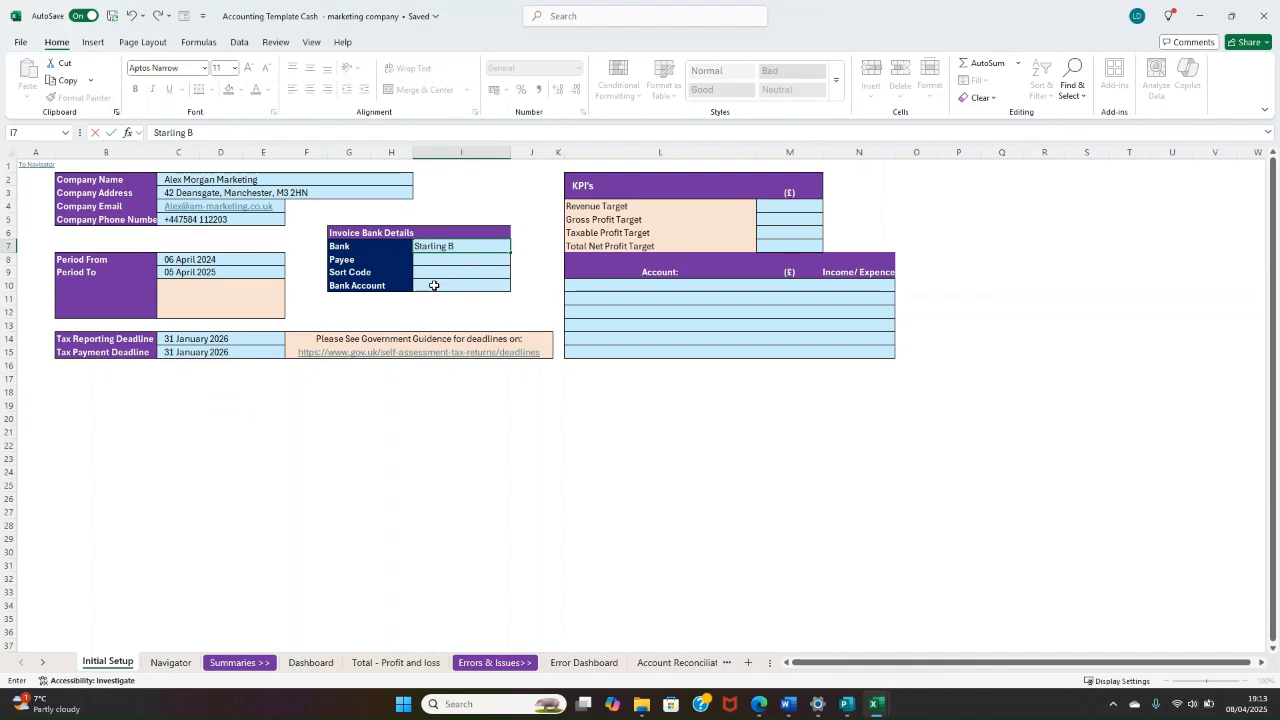
{"action": "type", "text": "ank"}
{"action": "key", "text": "Return"}
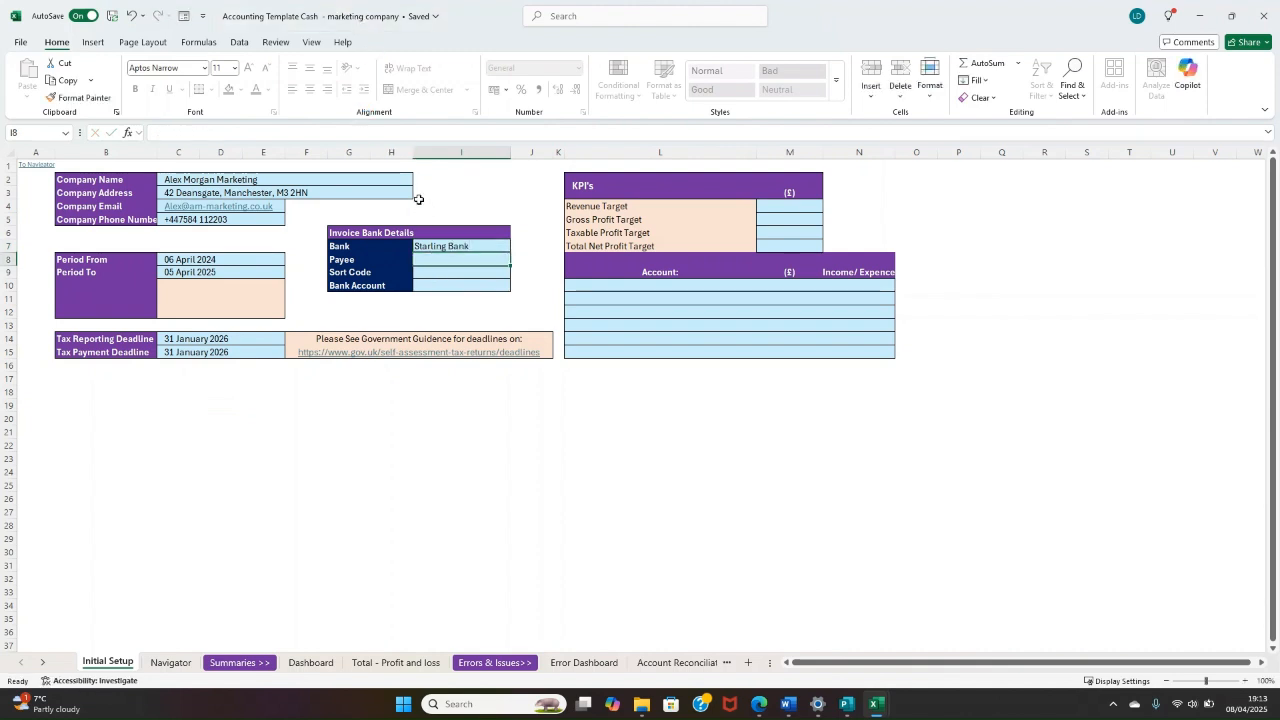
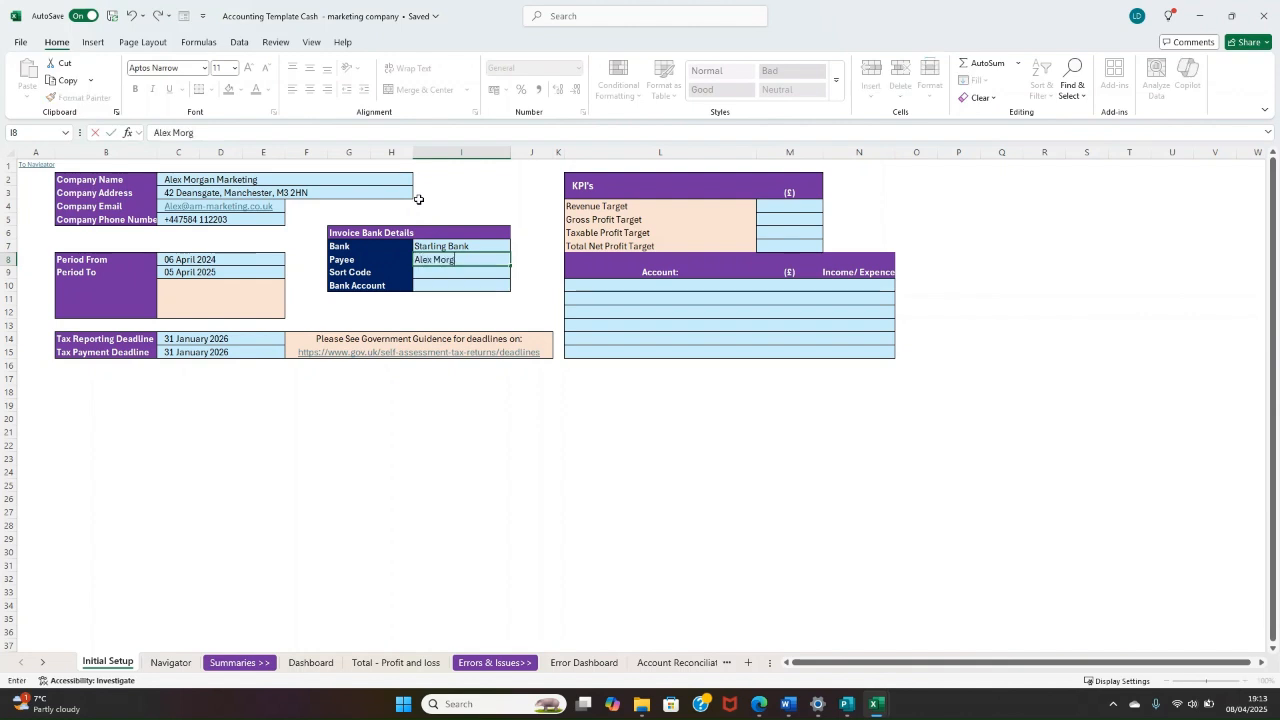
{"action": "key", "text": "Return"}
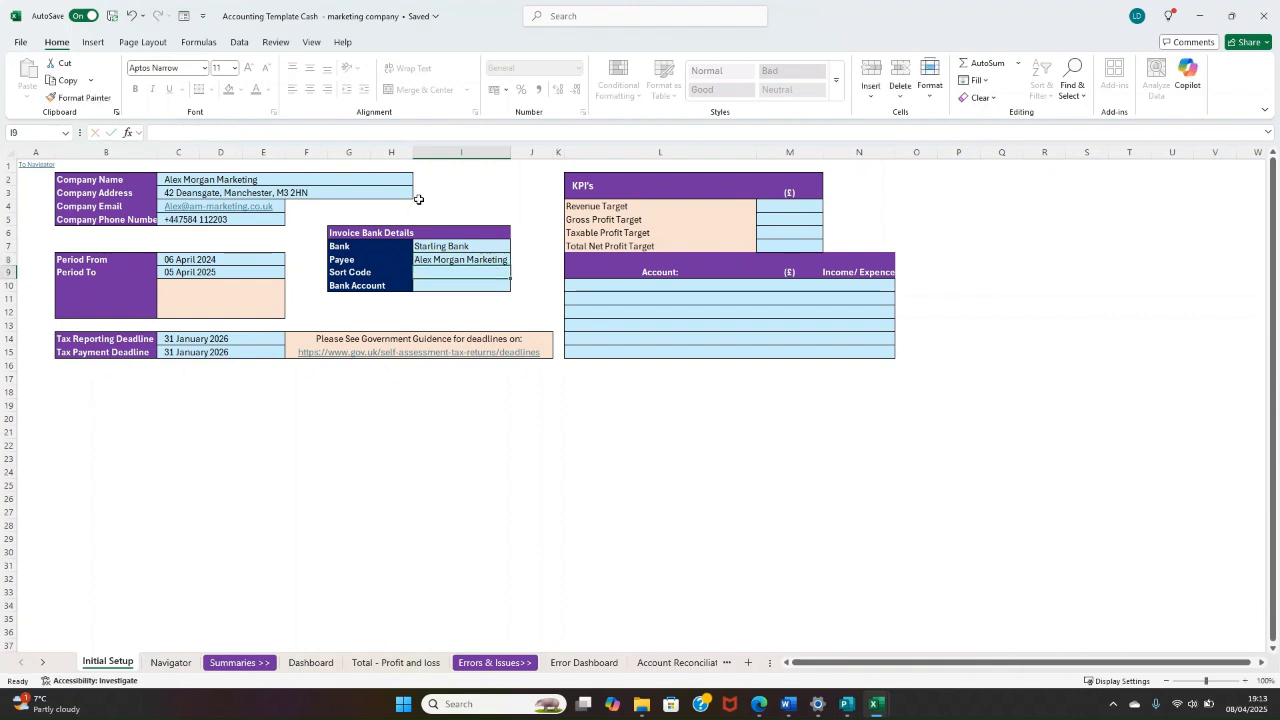
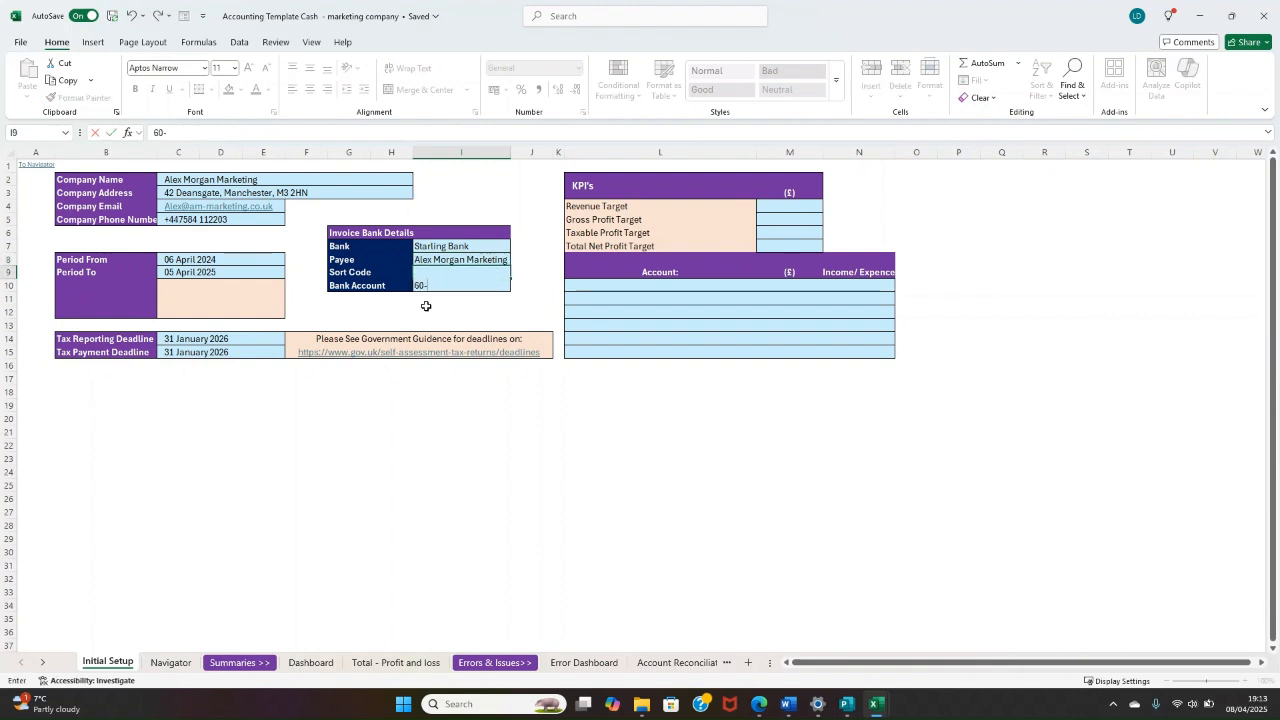
Step: Enter the company's sort code and bank account number in the invoice bank details
{"action": "key", "text": "Return"}
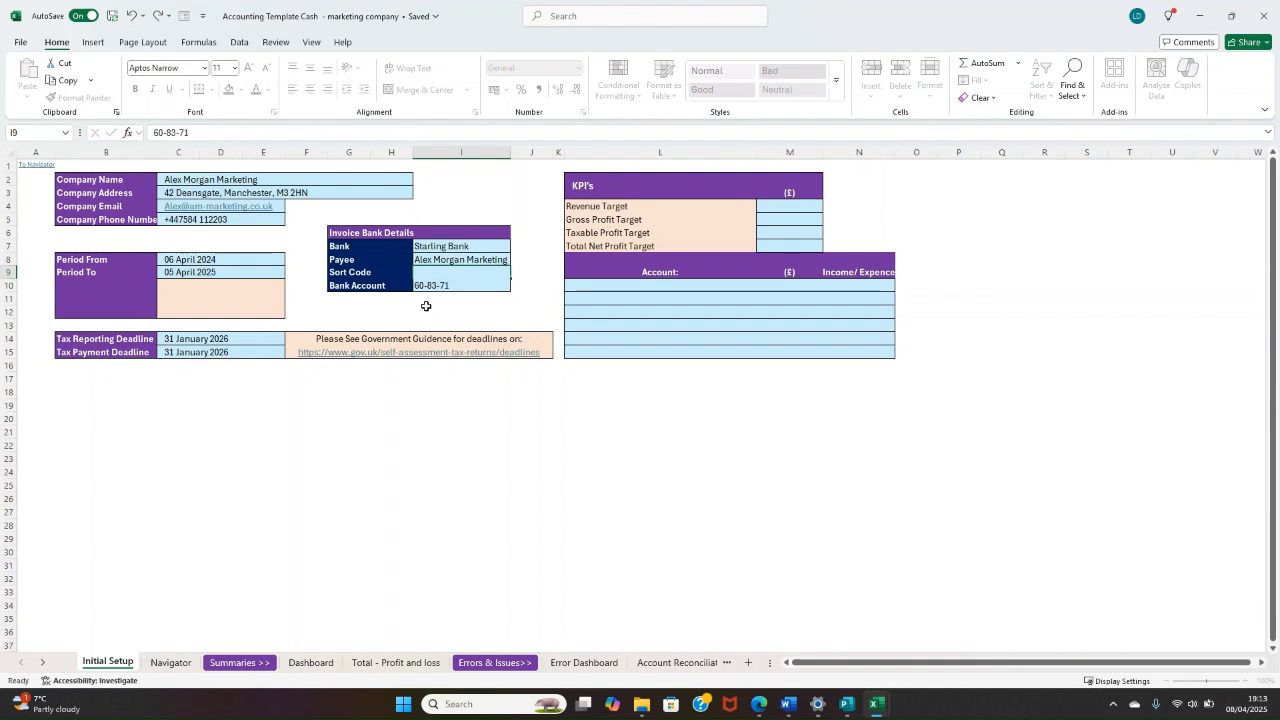
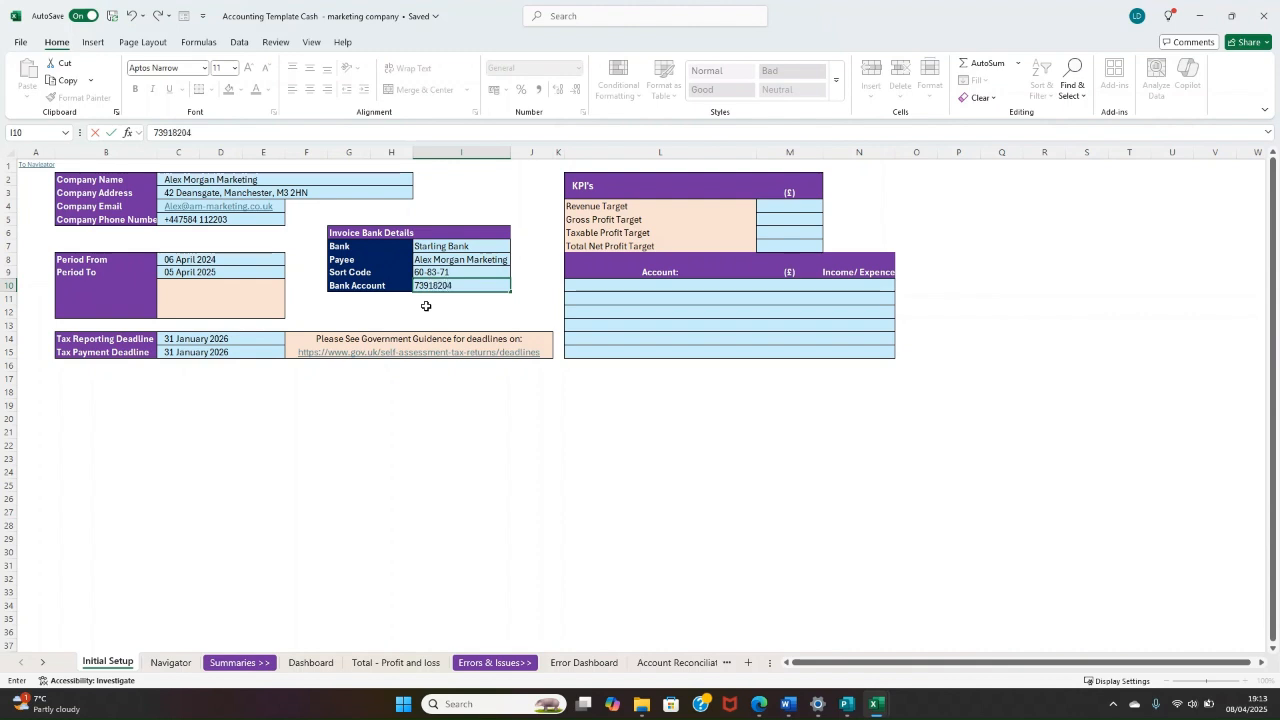
{"action": "key", "text": "Return"}
Step: Examine the KPI rows for the revenue, gross profit, taxable profit and total net profit targets
{"action": "left_click", "coordinate": [766, 206]}
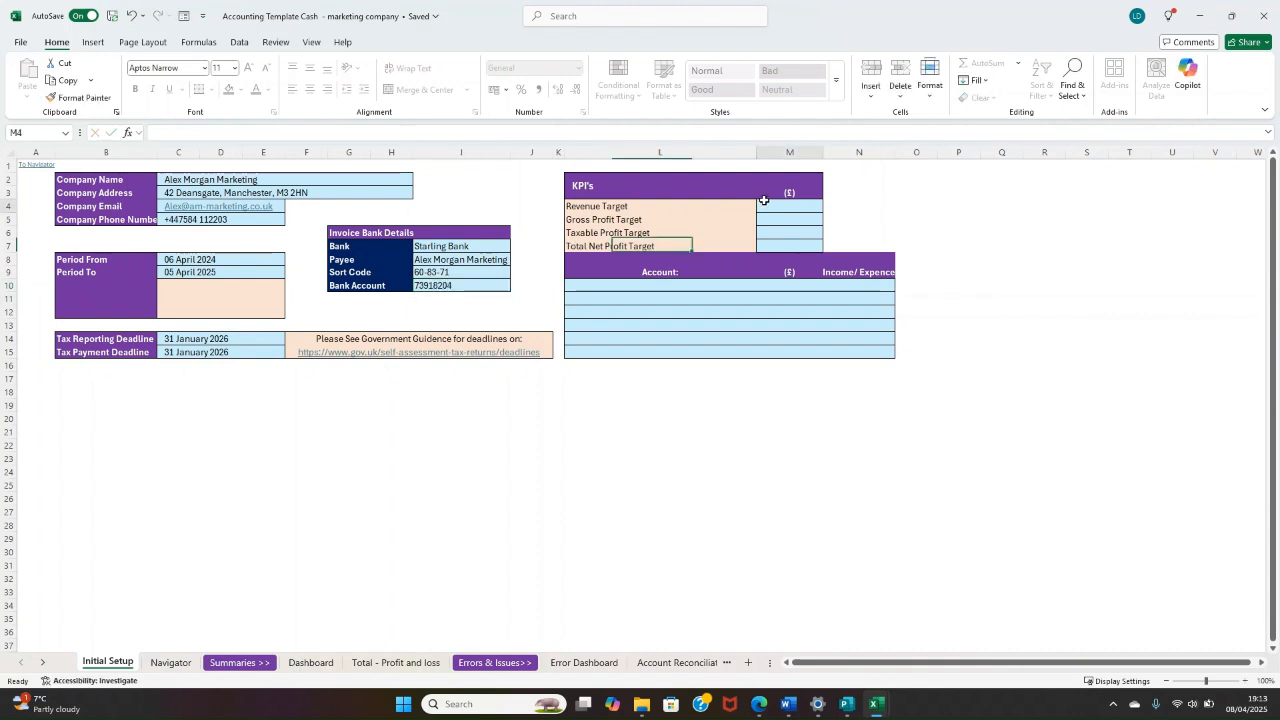
{"action": "left_click_drag", "start_coordinate": [709, 209], "coordinate": [701, 234]}
{"action": "left_click", "coordinate": [791, 247]}
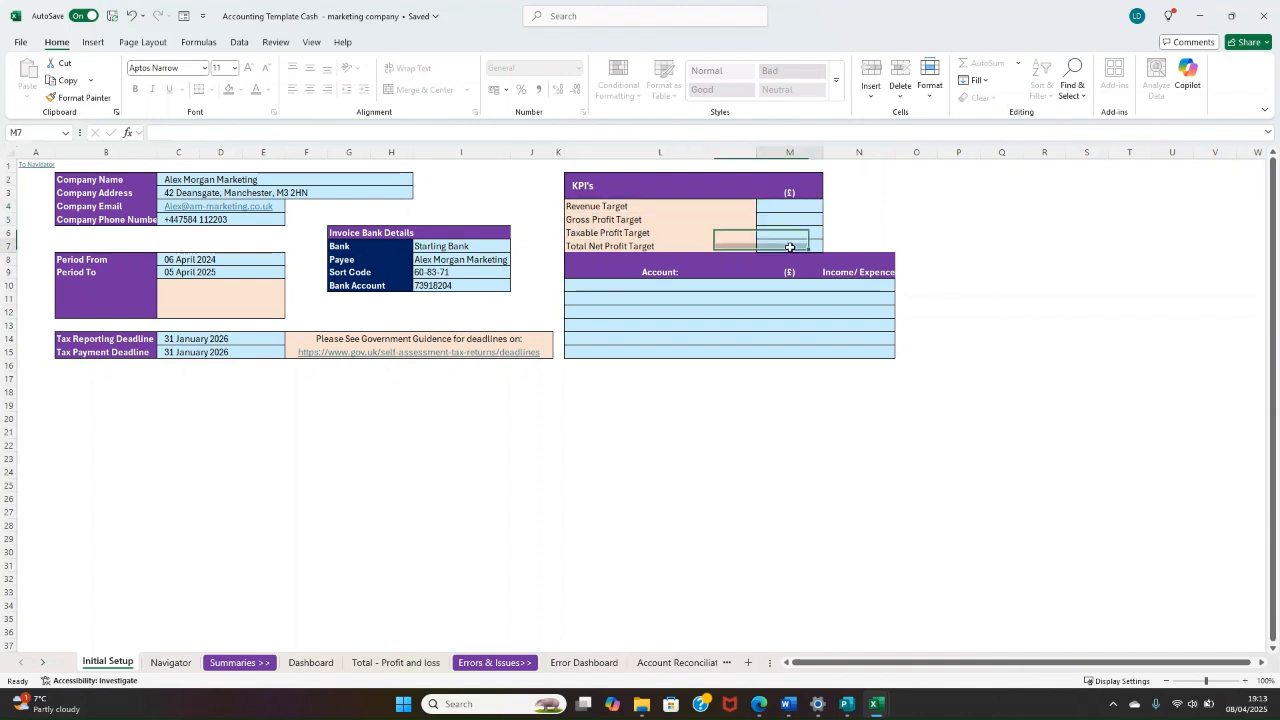
{"action": "left_click", "coordinate": [788, 207]}
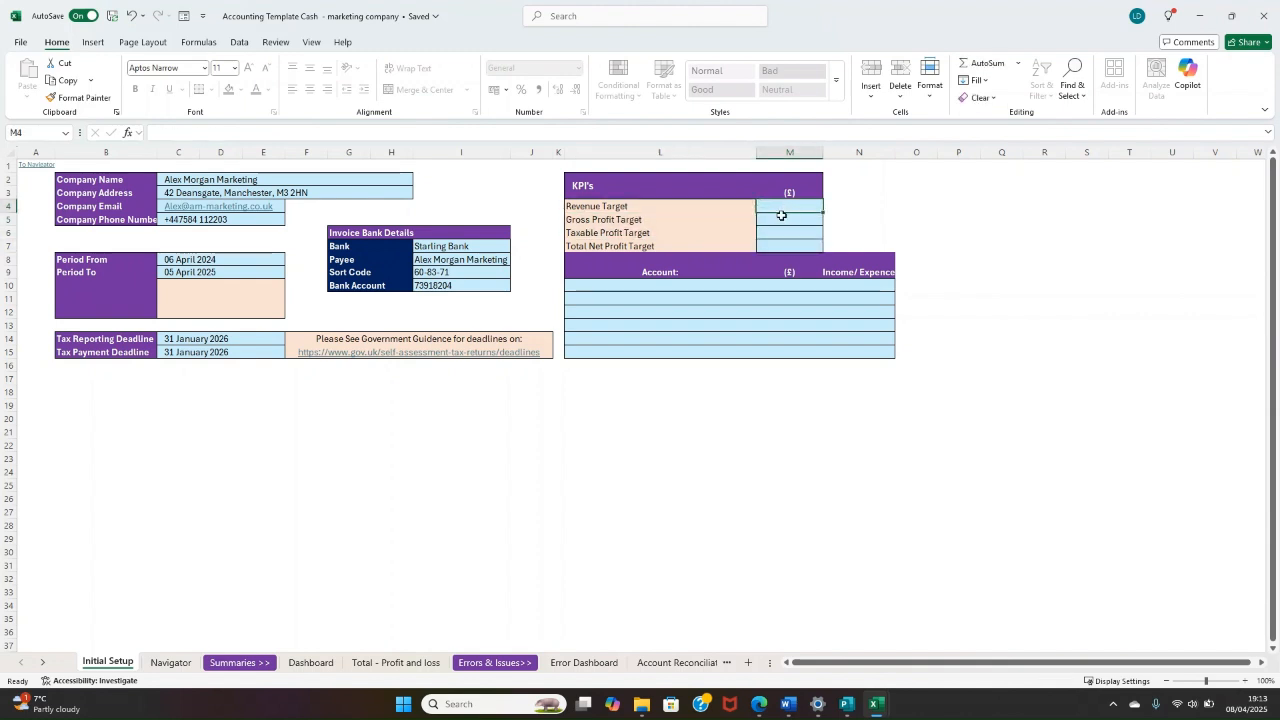
{"action": "left_click_drag", "start_coordinate": [667, 209], "coordinate": [674, 246]}
{"action": "left_click", "coordinate": [701, 210]}
{"action": "left_click", "coordinate": [703, 233]}
{"action": "left_click", "coordinate": [691, 211]}
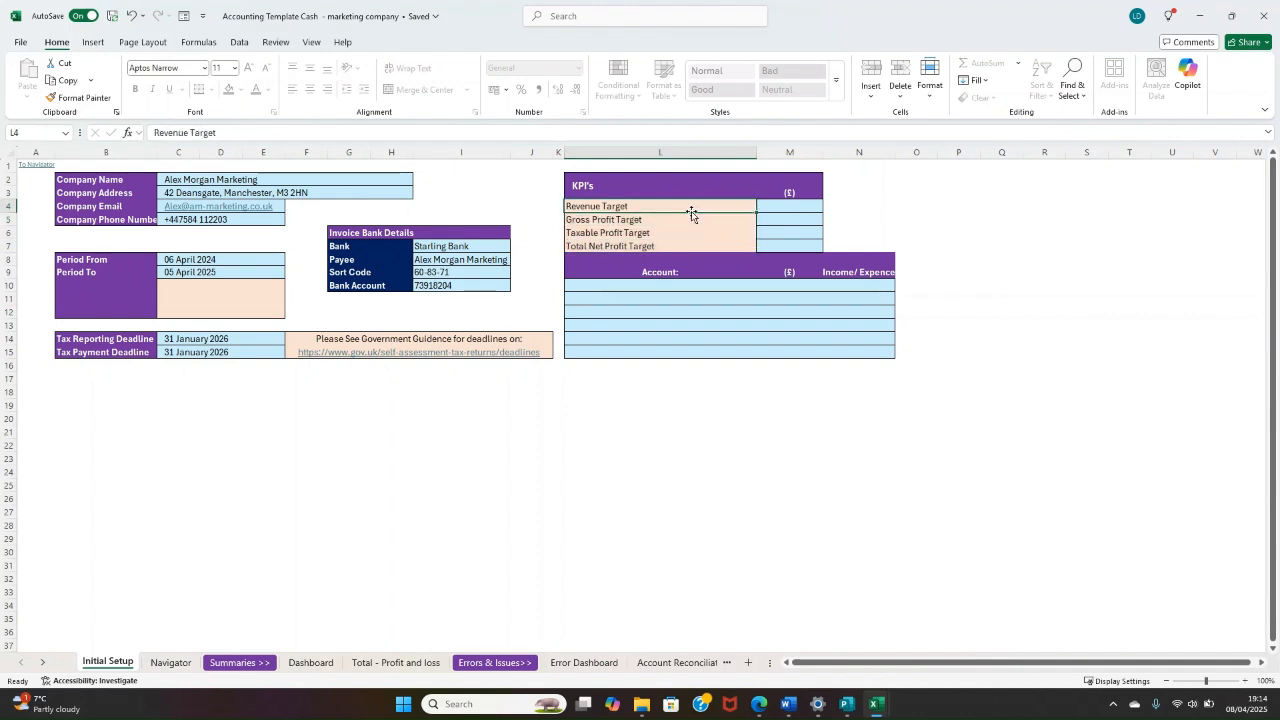
{"action": "left_click", "coordinate": [640, 219]}
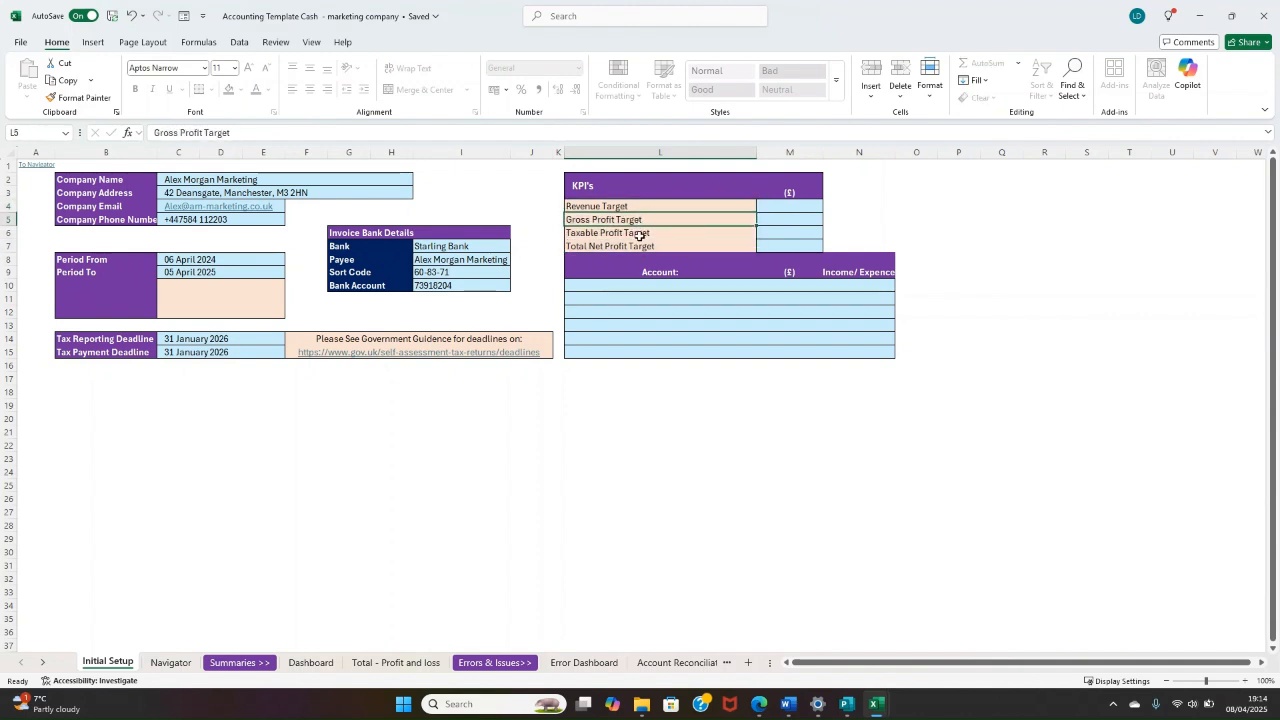
{"action": "left_click", "coordinate": [640, 235]}
{"action": "left_click", "coordinate": [640, 247]}
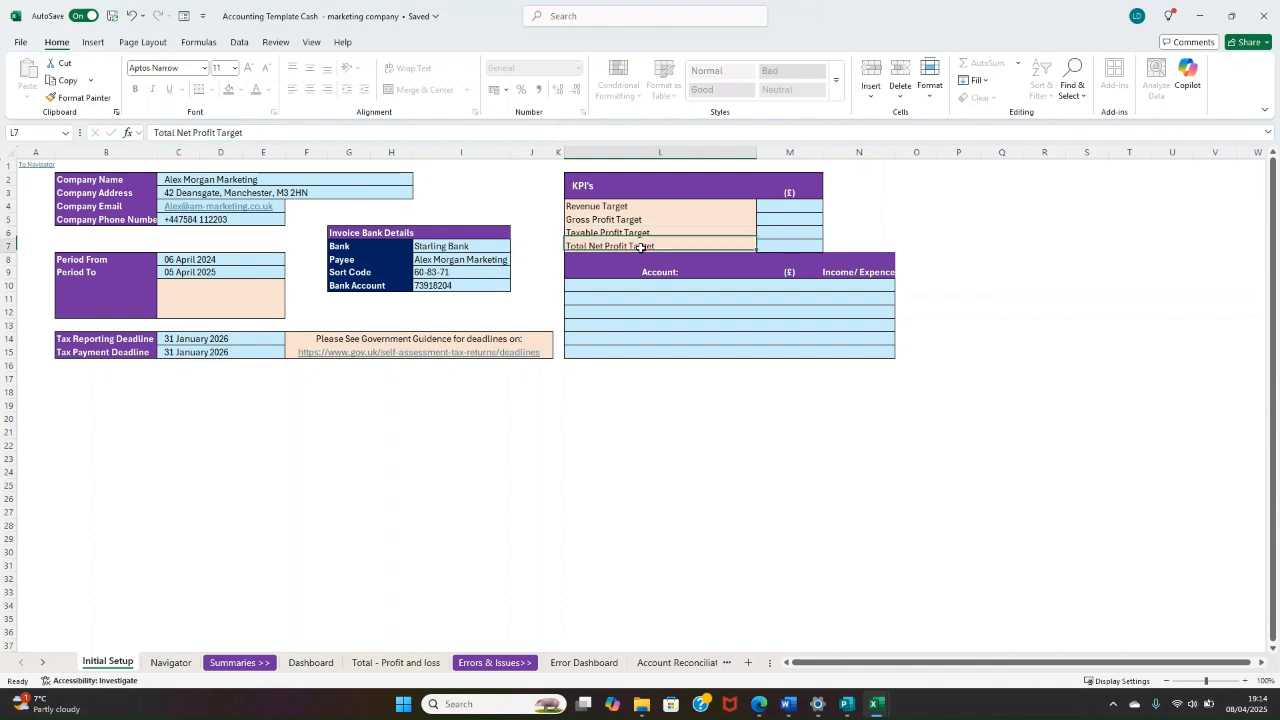
Step: Set the Revenue Target to £86,000 and the Gross Profit Target to £81,000 in the KPI table
{"action": "left_click", "coordinate": [766, 207]}
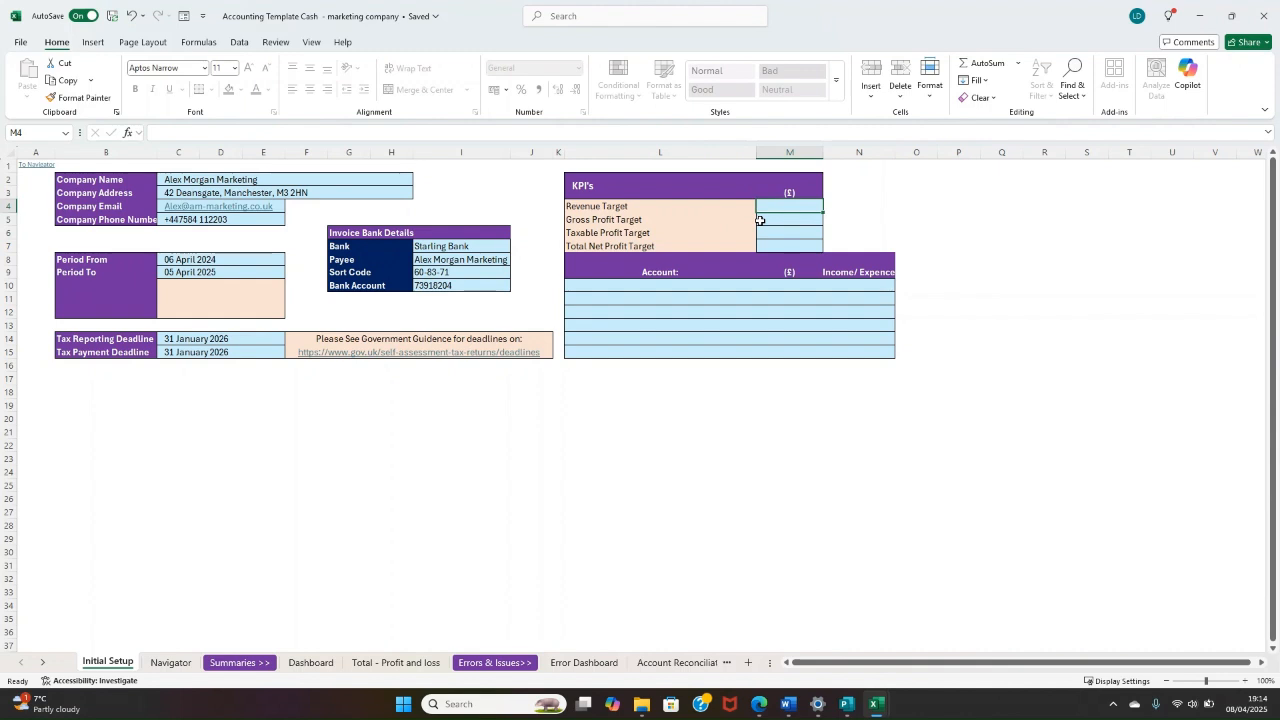
{"action": "type", "text": "86000"}
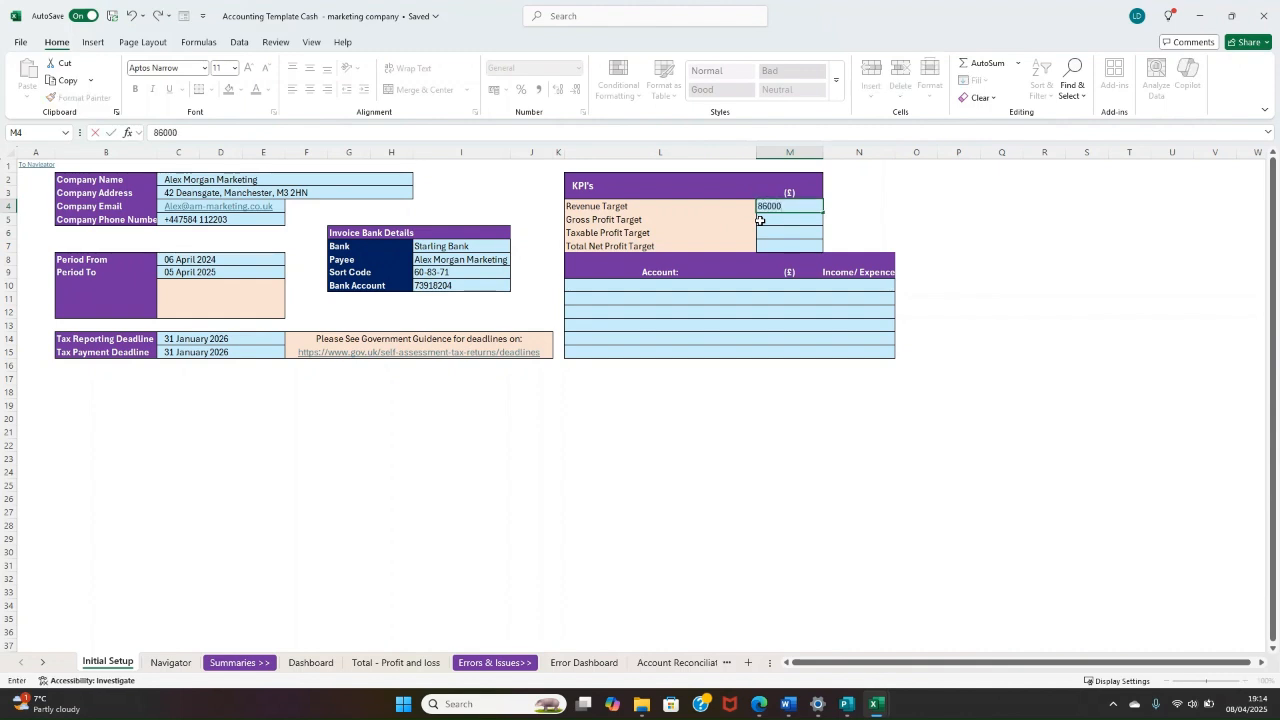
{"action": "key", "text": "Return"}
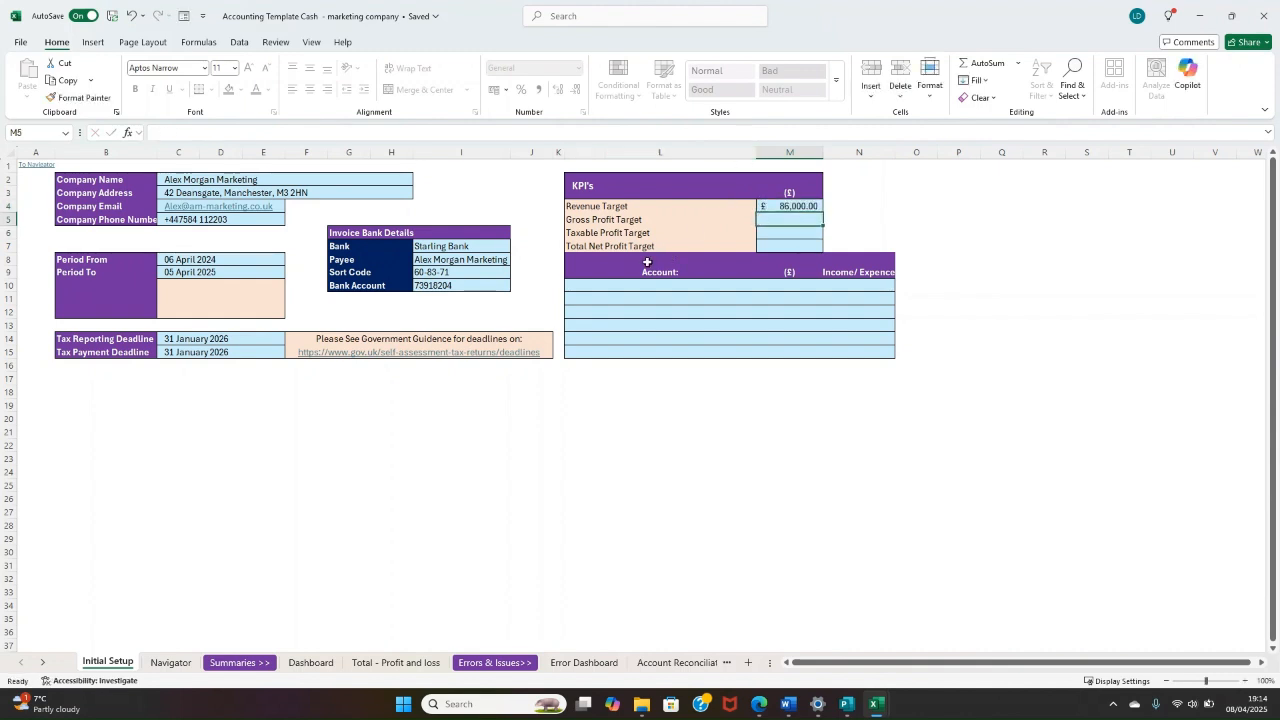
{"action": "type", "text": "81000"}
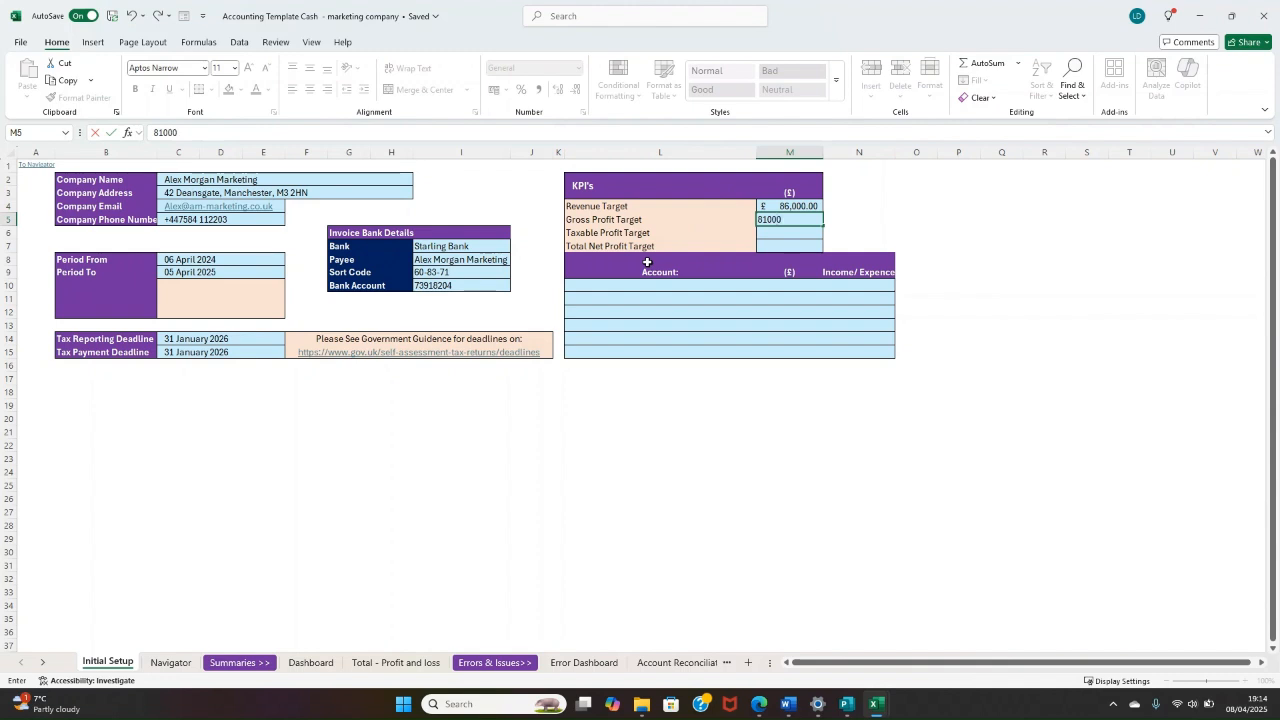
{"action": "key", "text": "Return"}
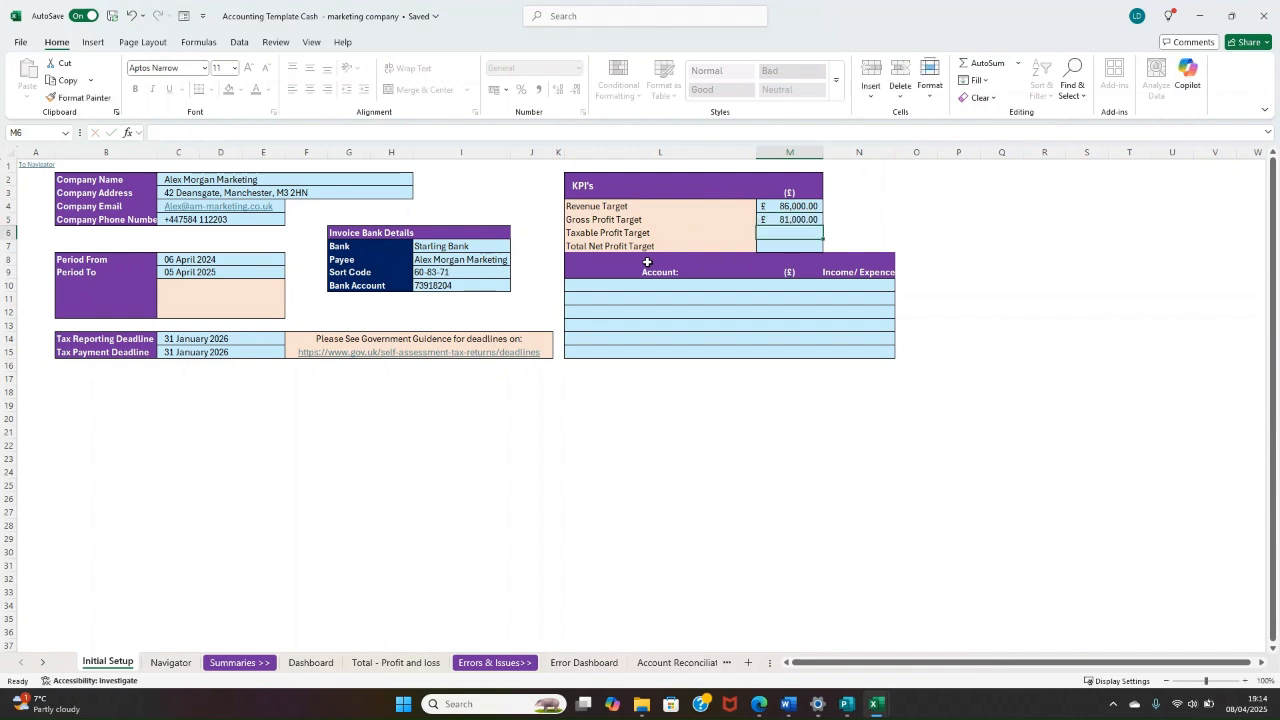
Step: Set the Taxable Profit Target to £58,000 and the Total Net Profit Target to £47,640
{"action": "type", "text": "58,000"}
{"action": "key", "text": "Return"}
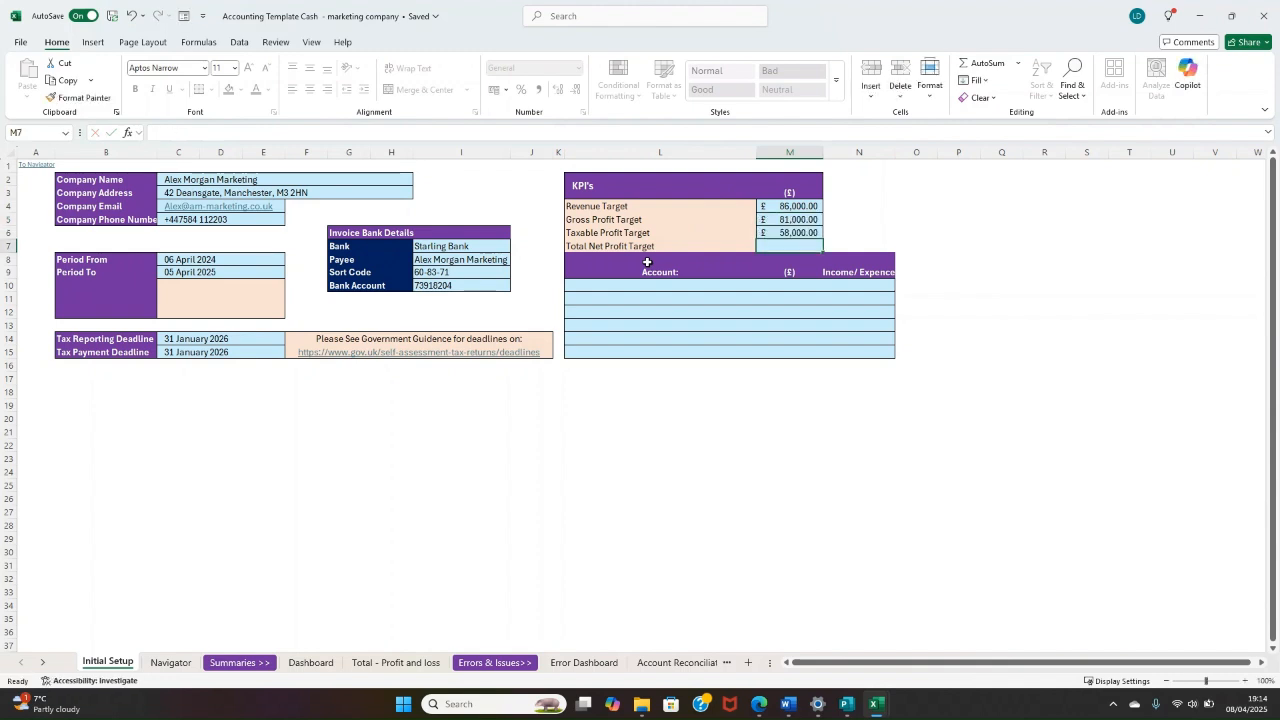
{"action": "type", "text": "47"}
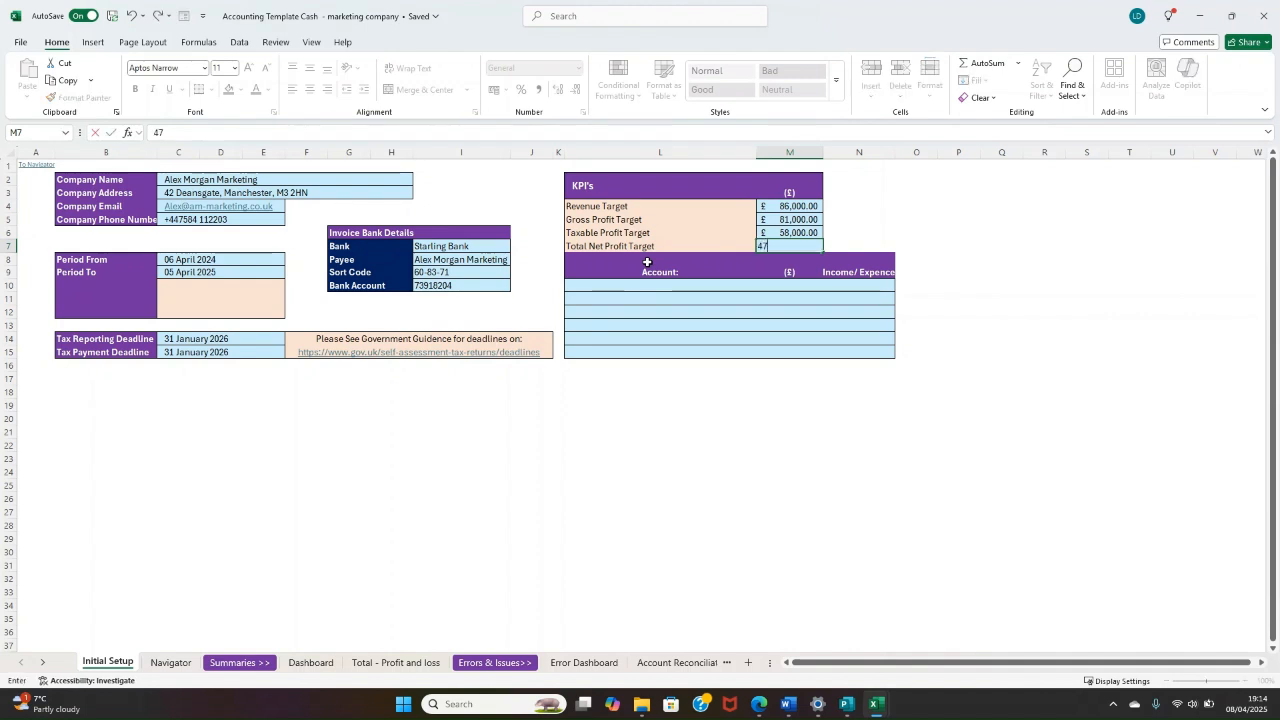
{"action": "type", "text": ",640"}
{"action": "key", "text": "Return"}
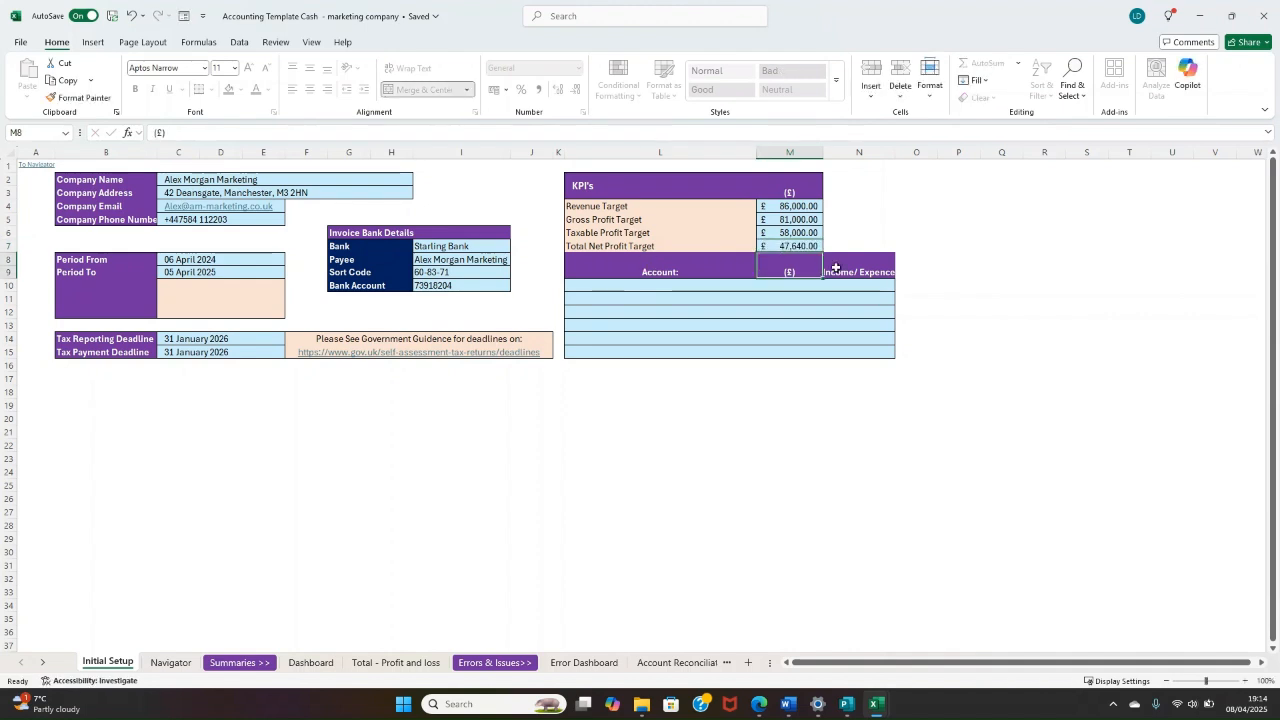
Step: Choose 101. Sales - Gen Sales in the first account row below the KPIs and set its target to £84,000
{"action": "left_click", "coordinate": [703, 287]}
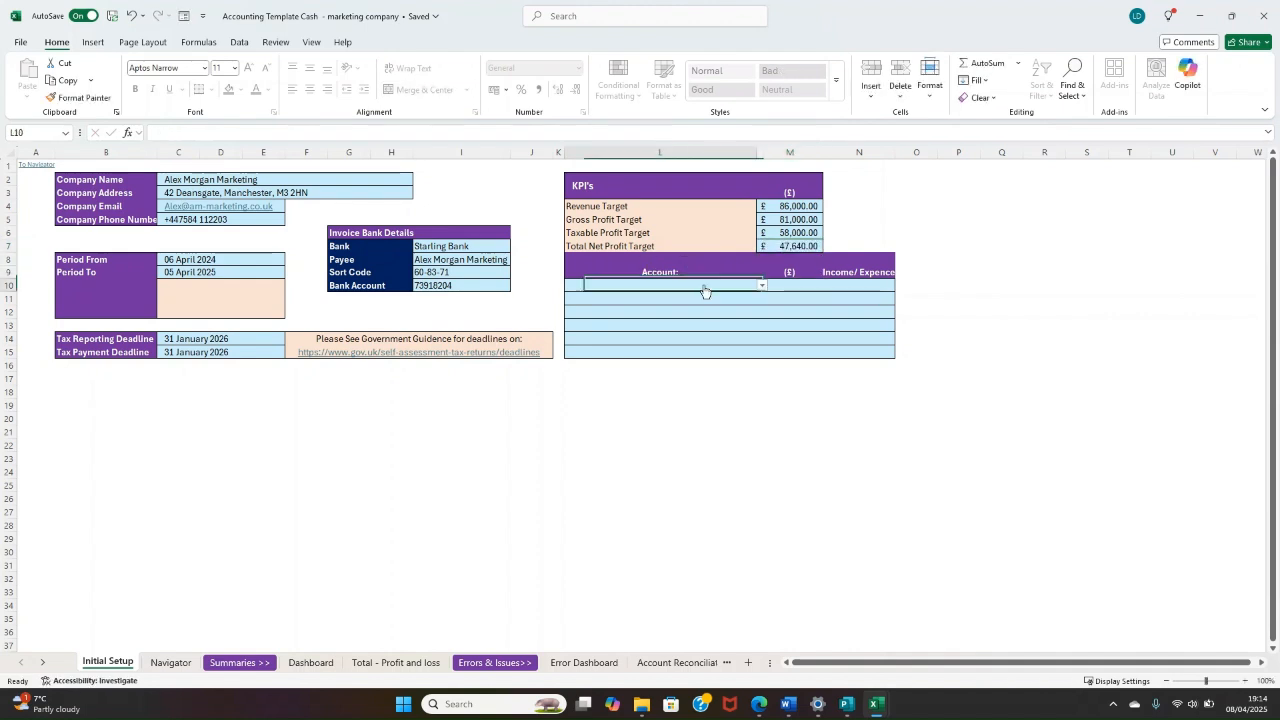
{"action": "left_click", "coordinate": [760, 288]}
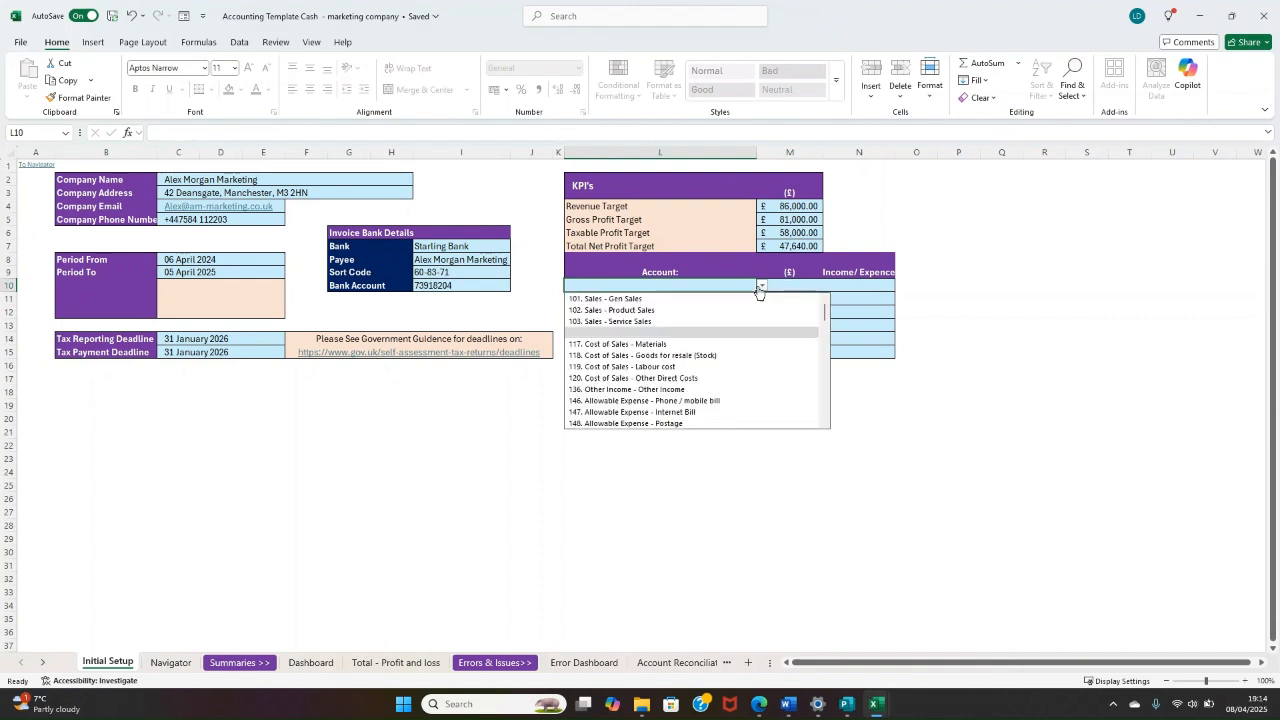
{"action": "left_click", "coordinate": [672, 296]}
{"action": "left_click_drag", "start_coordinate": [646, 216], "coordinate": [790, 217]}
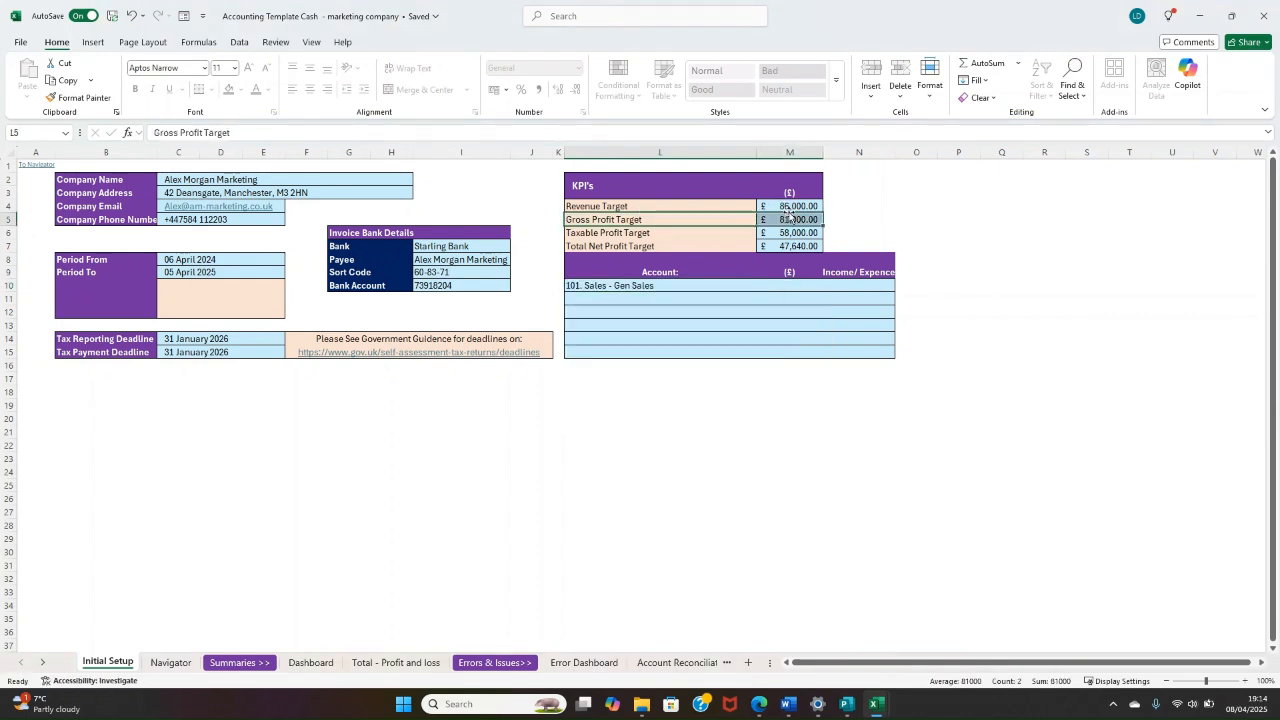
{"action": "left_click_drag", "start_coordinate": [708, 207], "coordinate": [782, 203]}
{"action": "left_click_drag", "start_coordinate": [674, 287], "coordinate": [787, 276]}
{"action": "left_click", "coordinate": [799, 285]}
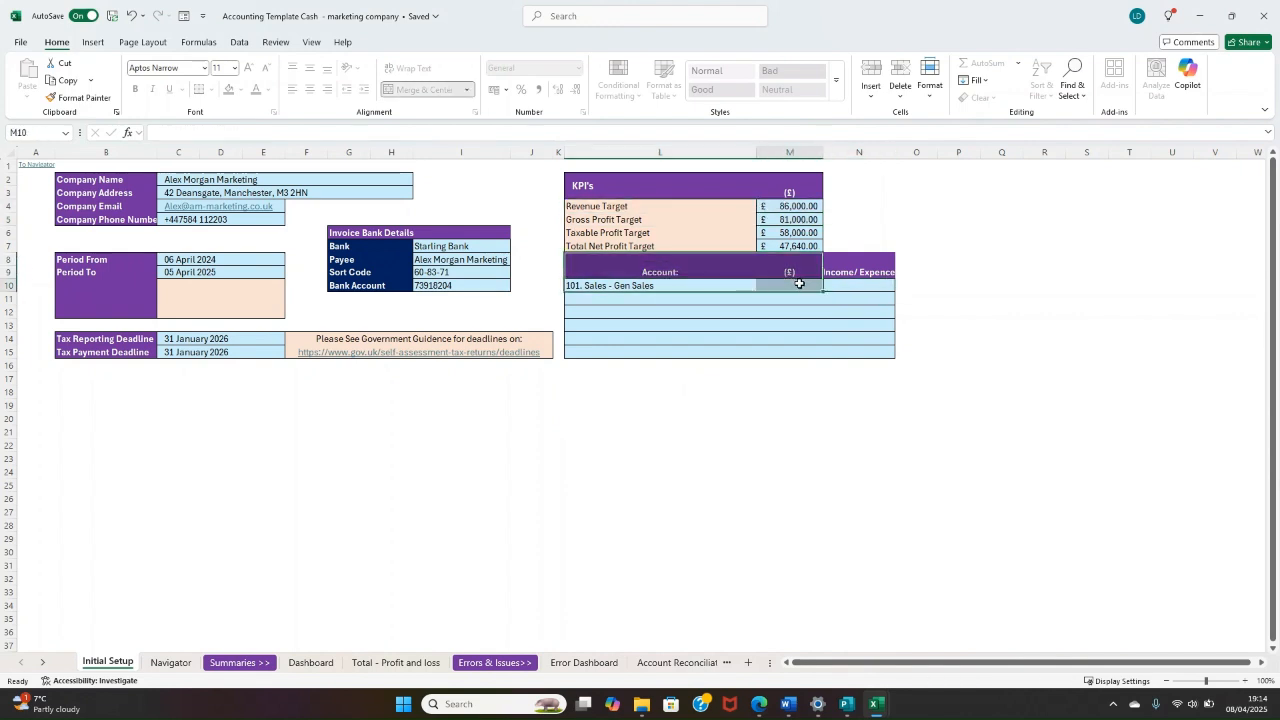
{"action": "type", "text": "8400"}
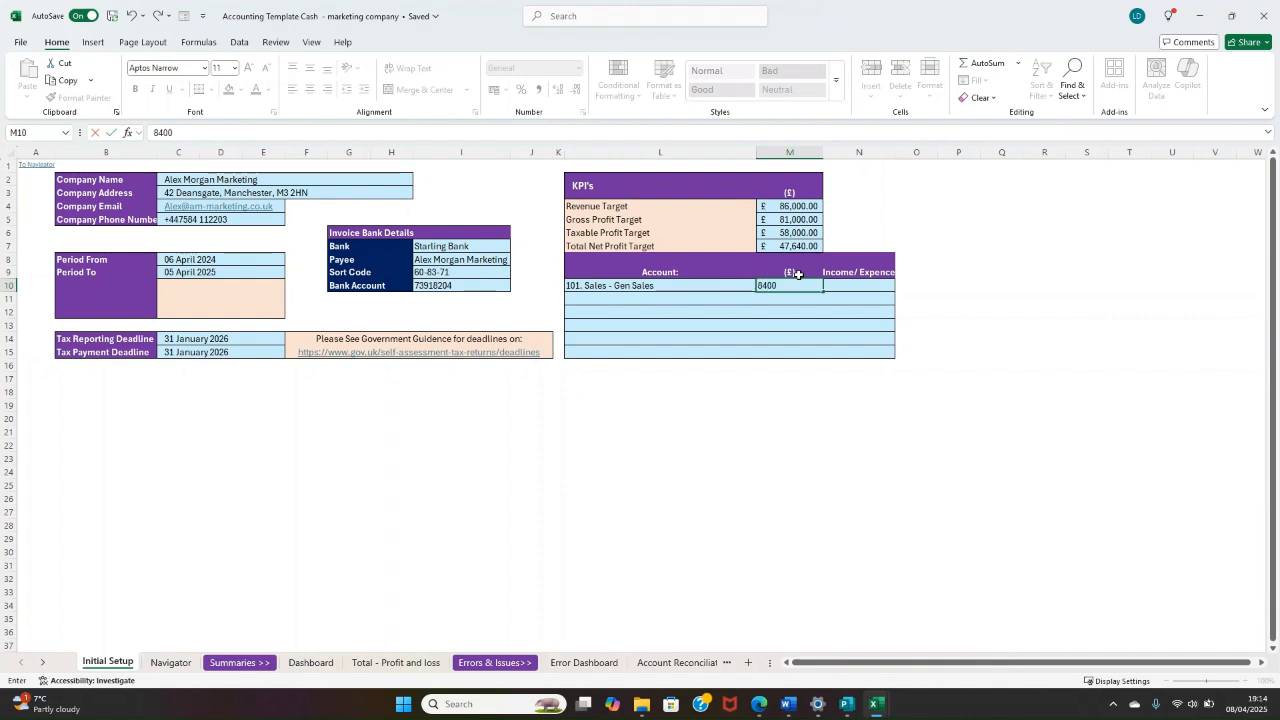
{"action": "type", "text": "4,000"}
{"action": "key", "text": "Return"}
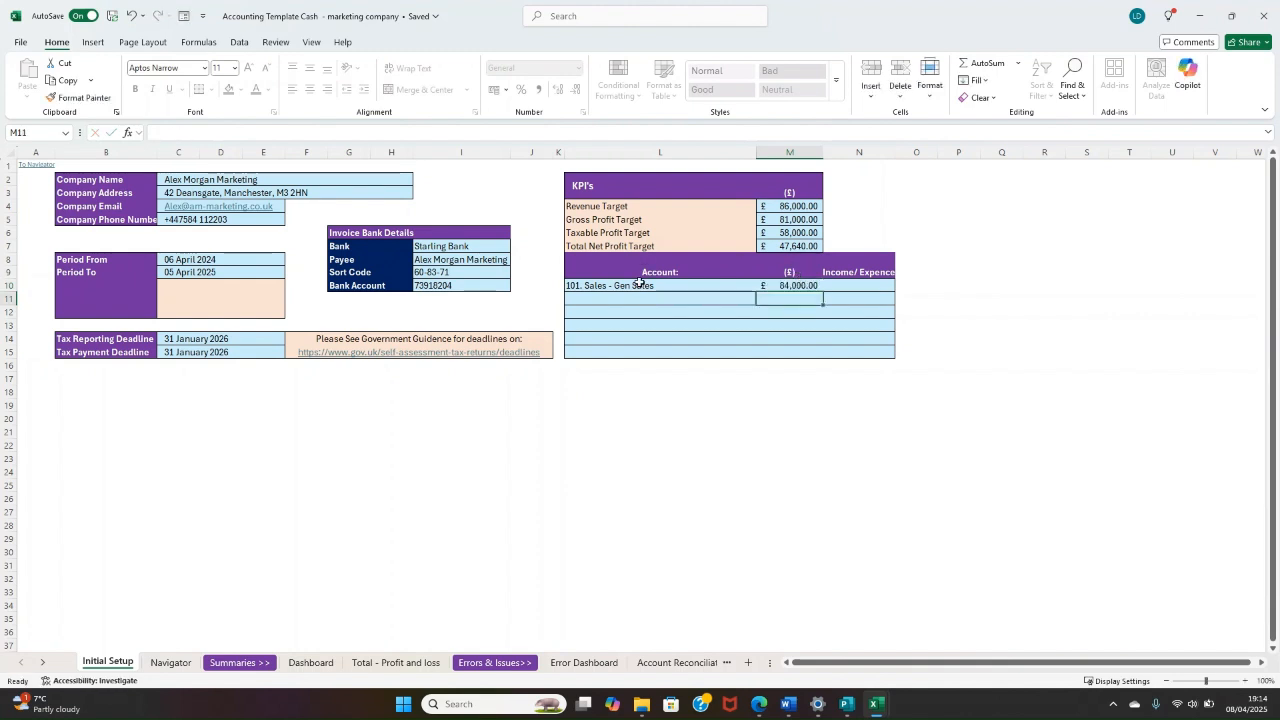
Step: Classify the Gen Sales account target as Income
{"action": "left_click_drag", "start_coordinate": [640, 285], "coordinate": [790, 286]}
{"action": "left_click", "coordinate": [868, 289]}
{"action": "left_click", "coordinate": [900, 286]}
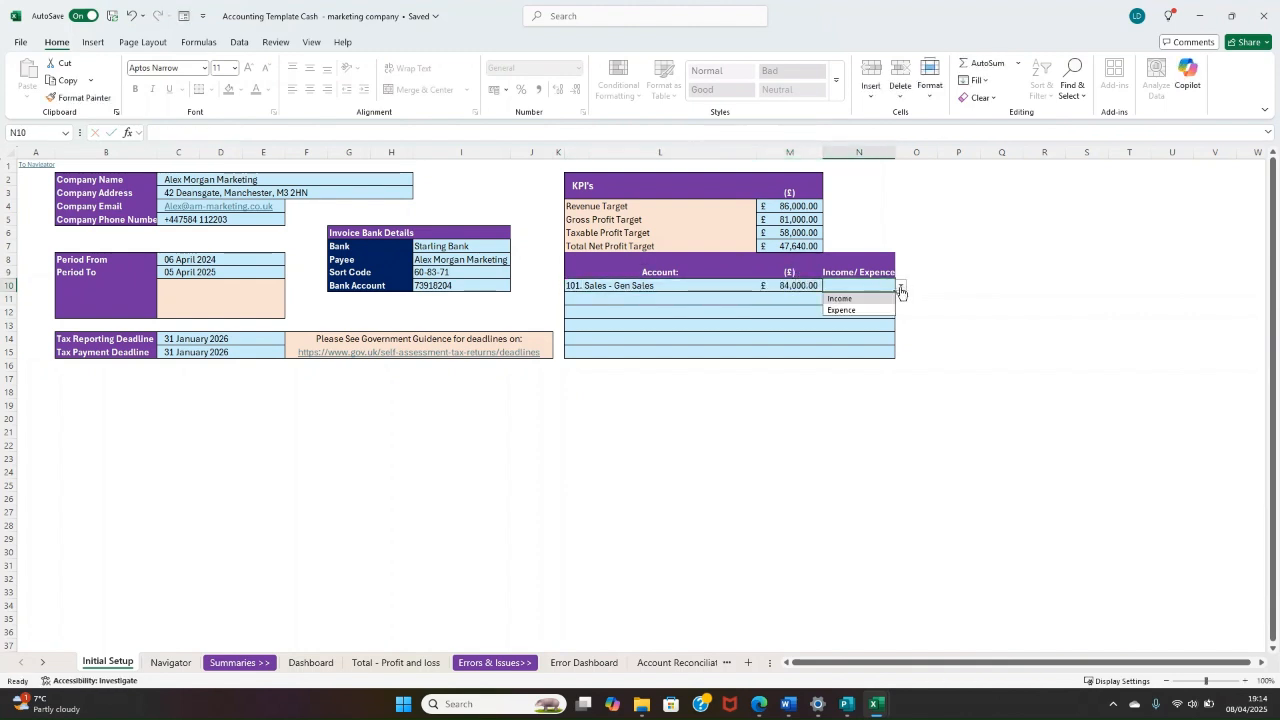
{"action": "left_click", "coordinate": [847, 272]}
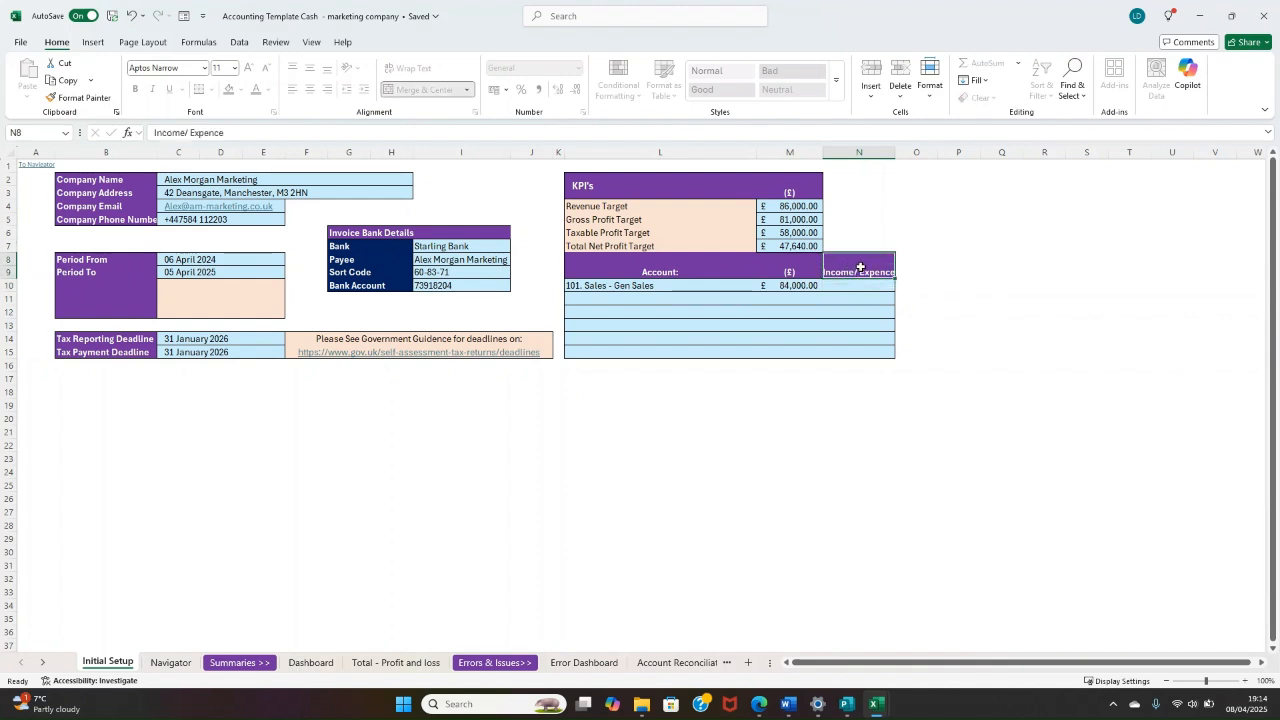
{"action": "left_click_drag", "start_coordinate": [863, 269], "coordinate": [862, 350]}
{"action": "left_click", "coordinate": [858, 287]}
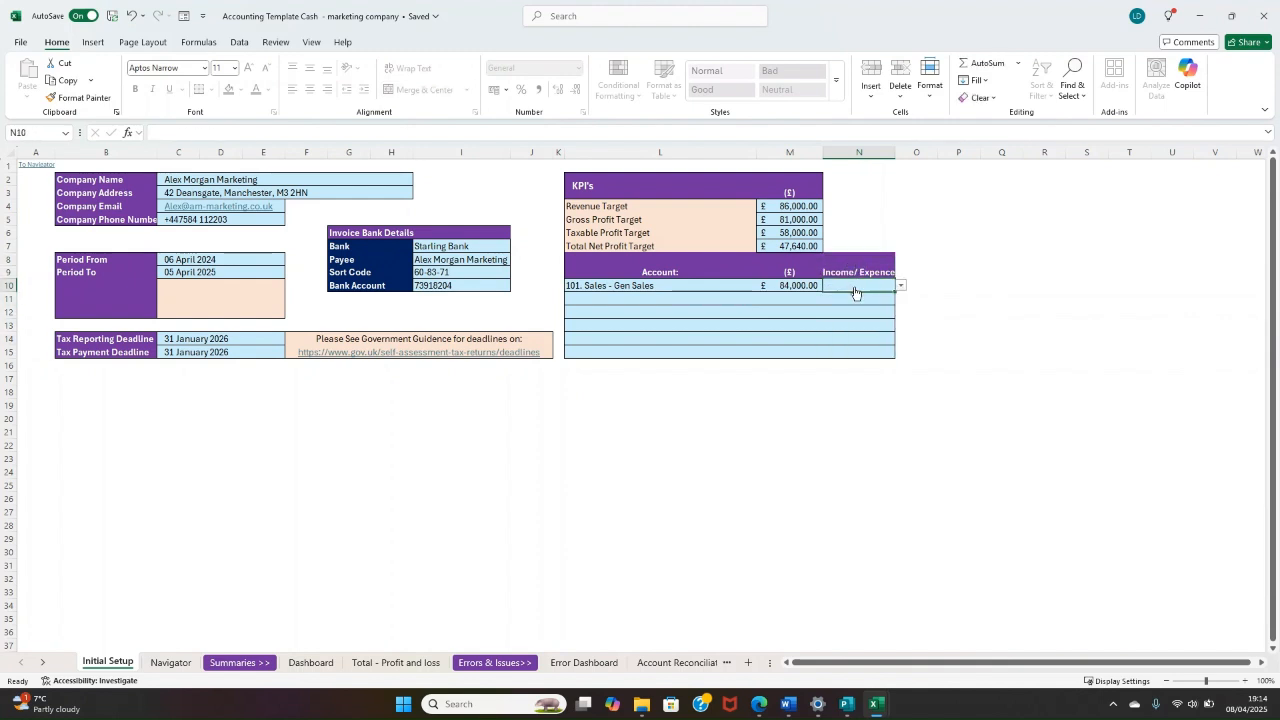
{"action": "left_click", "coordinate": [904, 288]}
{"action": "left_click", "coordinate": [840, 298]}
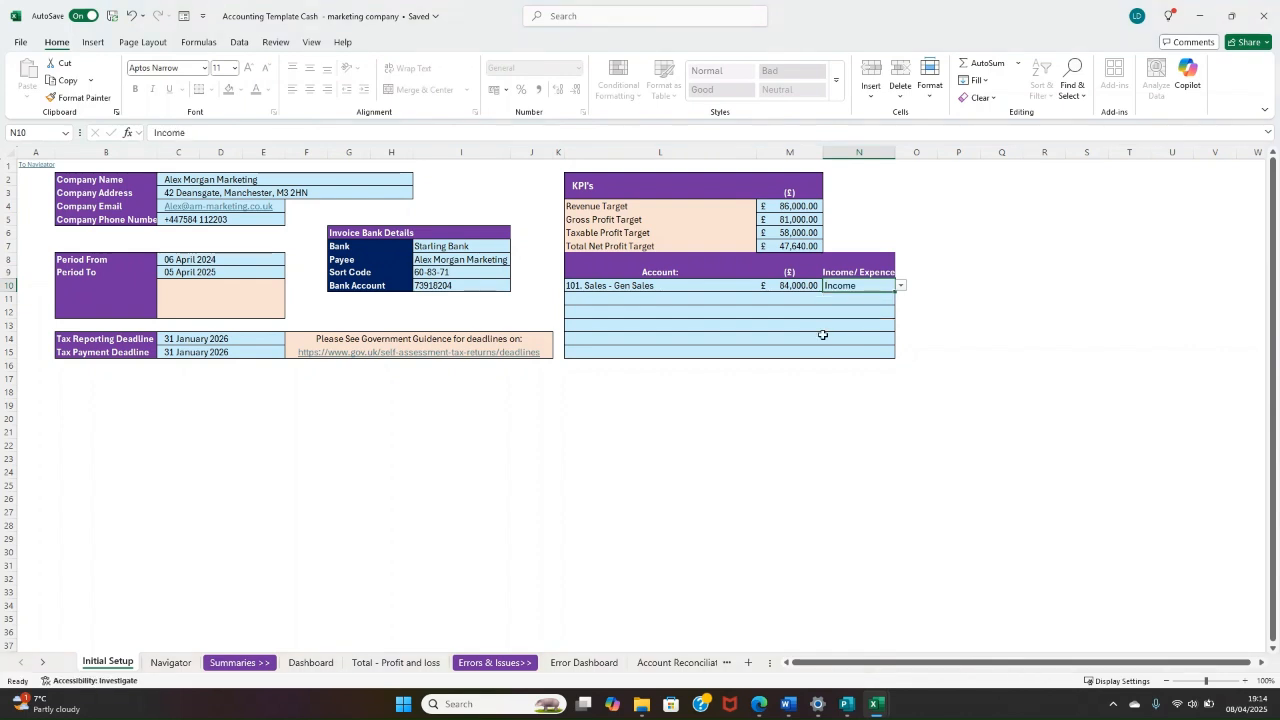
Step: Examine the account, amount and Income/Expence cells of the Gen Sales row and the empty row below it
{"action": "left_click", "coordinate": [728, 314]}
{"action": "left_click", "coordinate": [580, 300]}
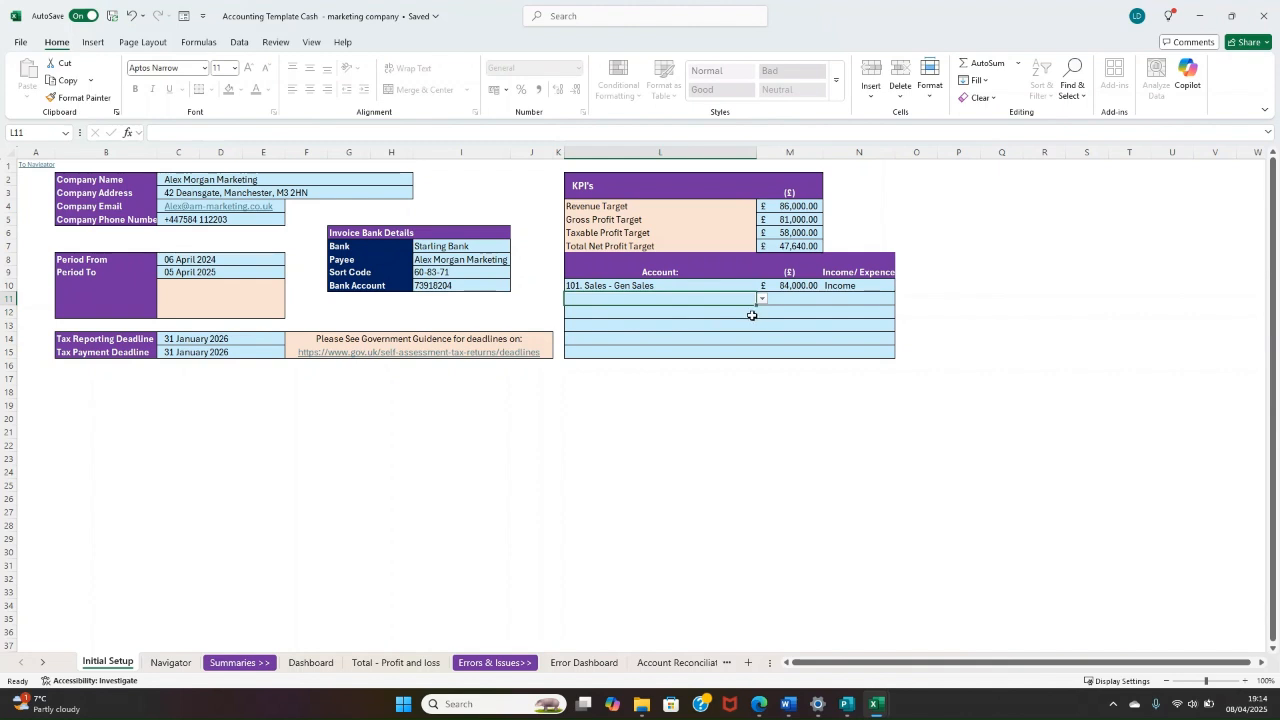
{"action": "left_click", "coordinate": [796, 286]}
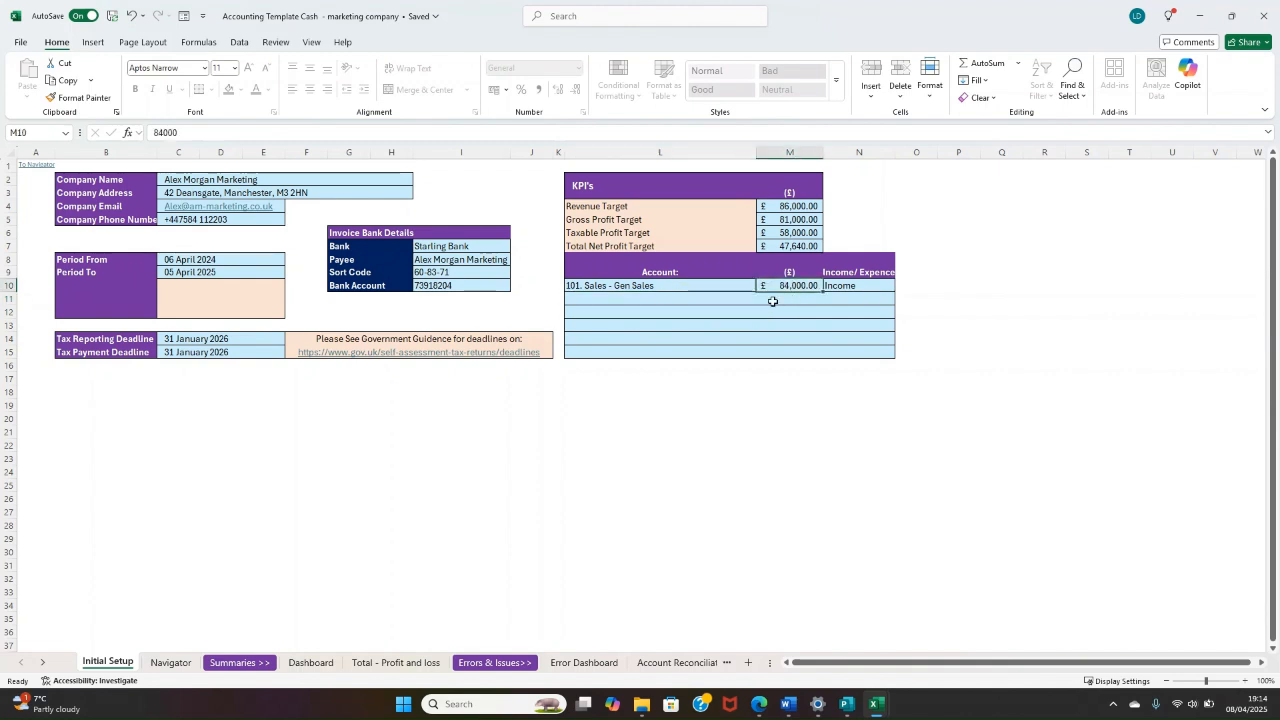
{"action": "left_click", "coordinate": [849, 289]}
{"action": "left_click", "coordinate": [797, 294]}
{"action": "left_click", "coordinate": [799, 289]}
{"action": "left_click", "coordinate": [794, 297]}
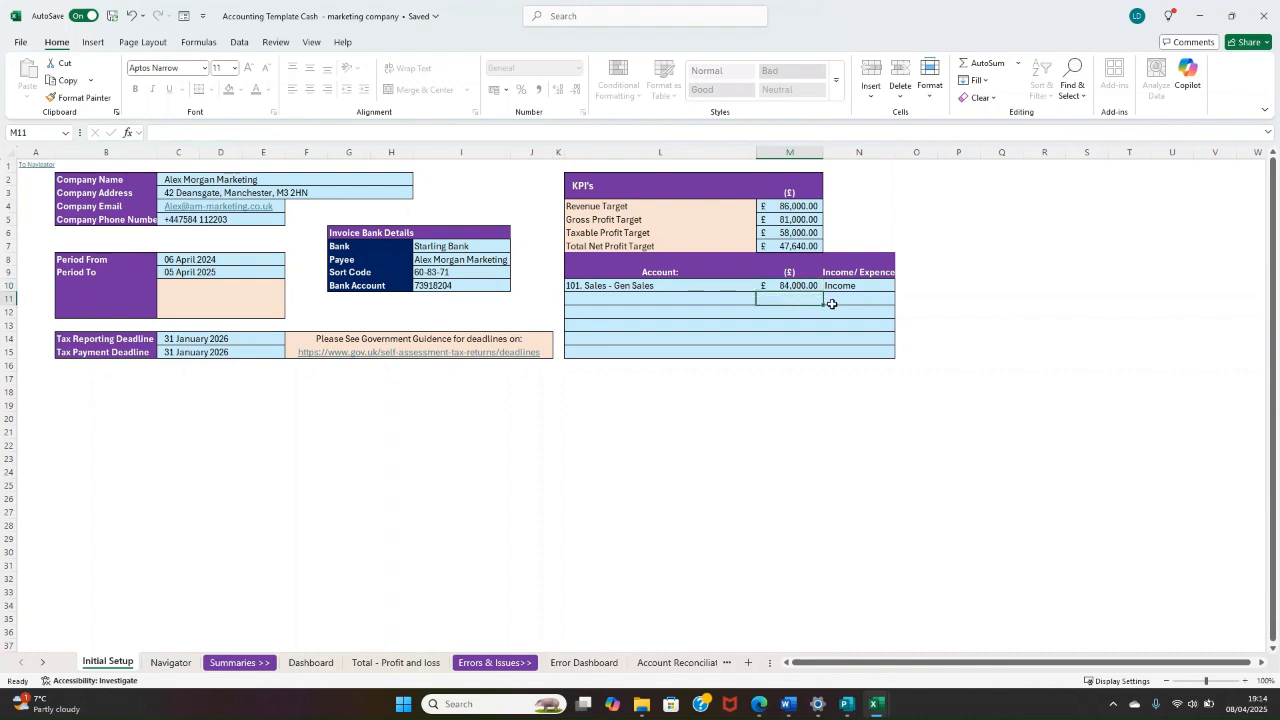
{"action": "left_click", "coordinate": [840, 300]}
{"action": "left_click", "coordinate": [792, 300]}
{"action": "left_click", "coordinate": [688, 300]}
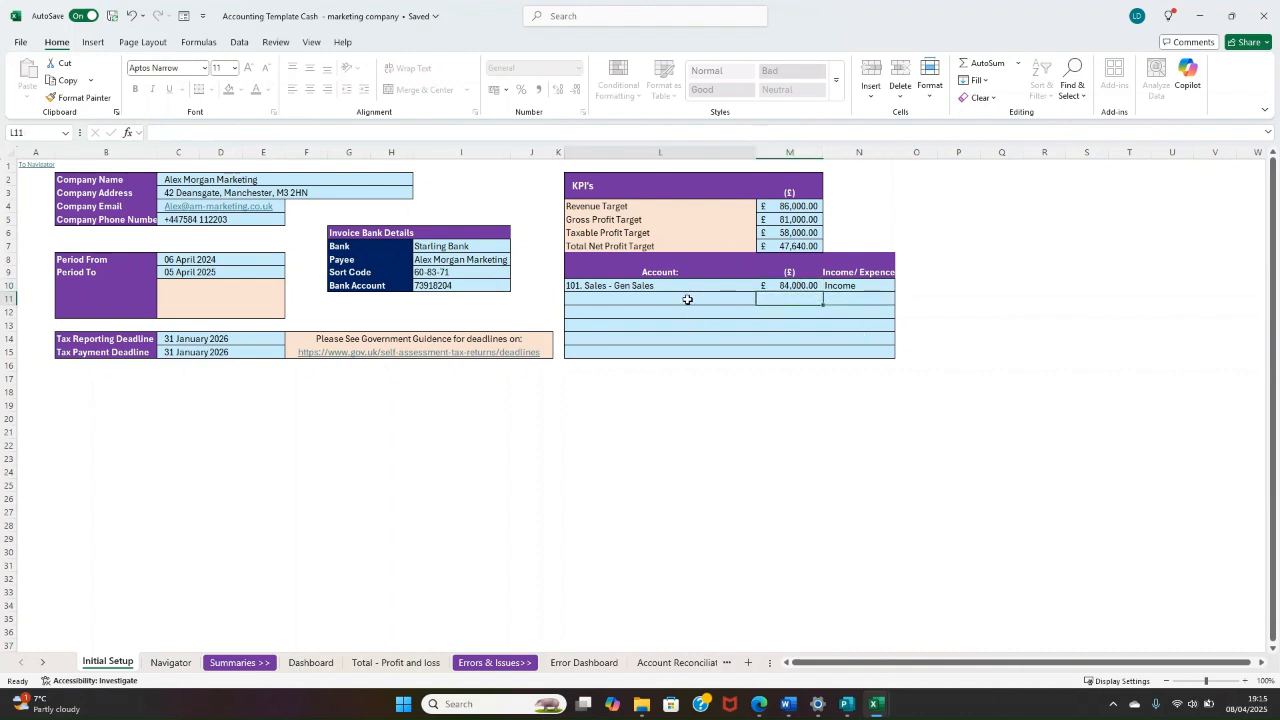
{"action": "left_click", "coordinate": [869, 285]}
{"action": "left_click", "coordinate": [848, 300]}
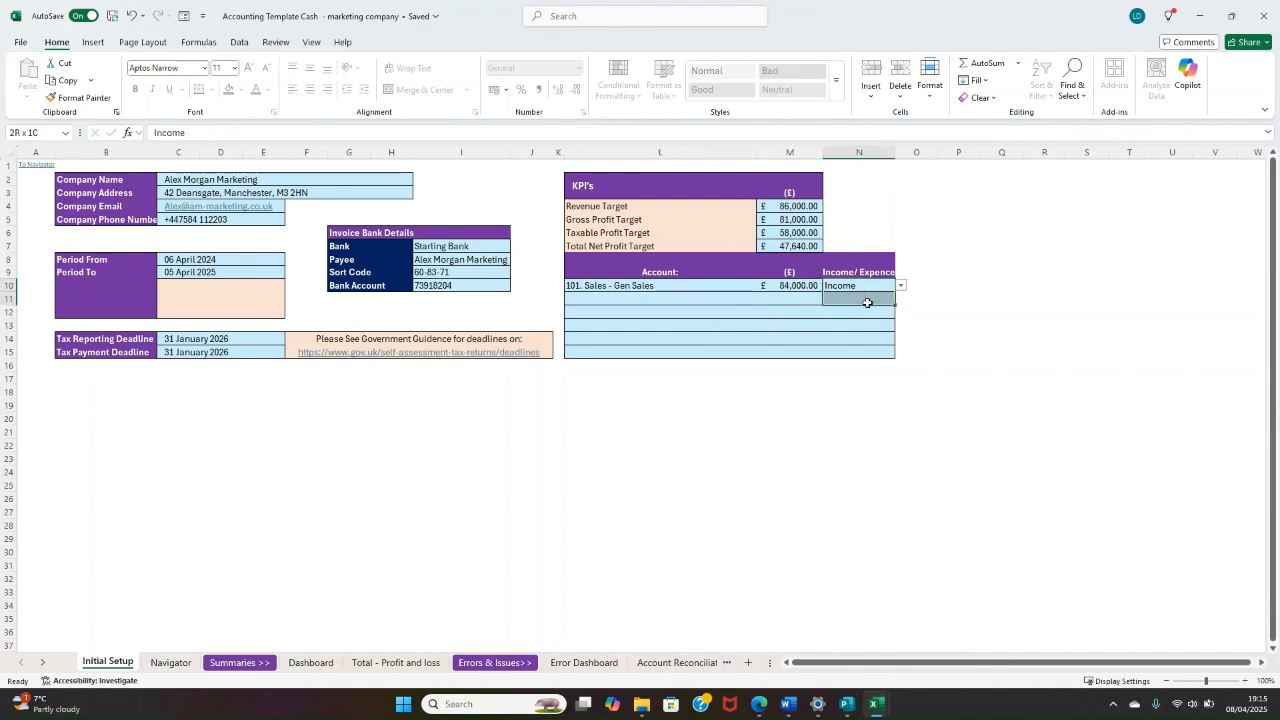
Step: Choose 150. Allowable Expense - Printing as the account in the second account target row
{"action": "left_click", "coordinate": [726, 299]}
{"action": "left_click", "coordinate": [763, 301]}
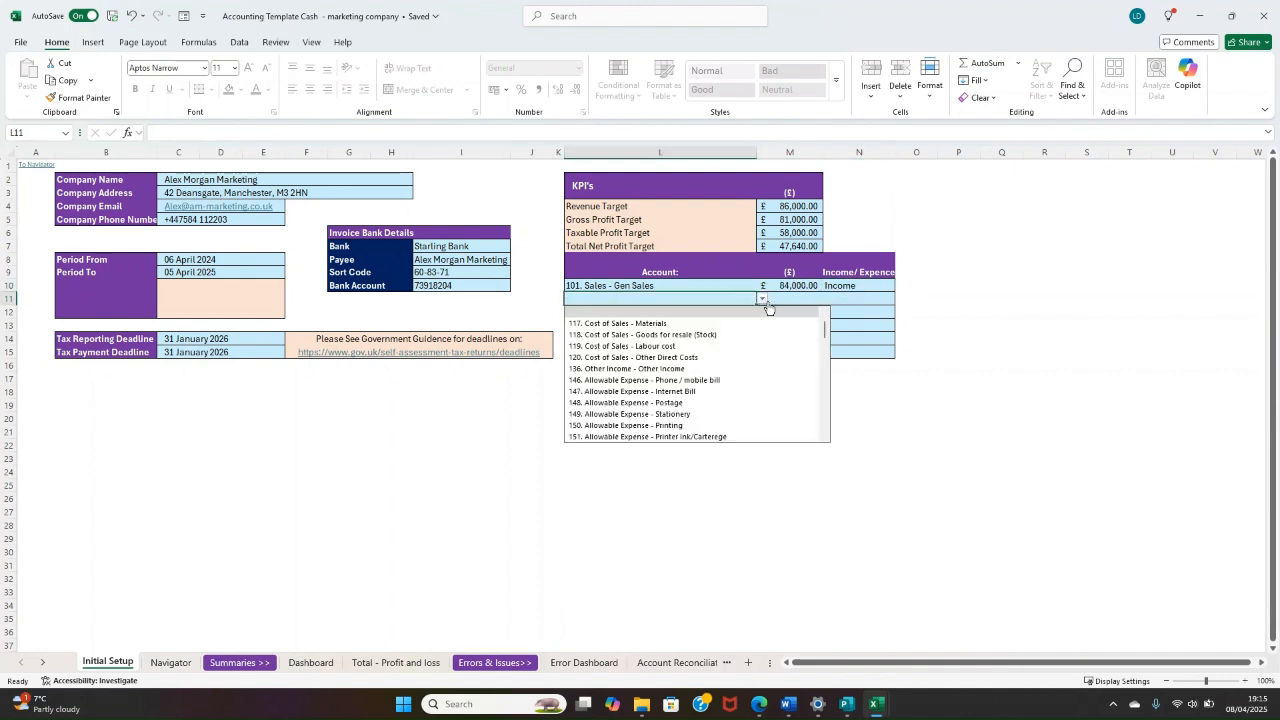
{"action": "type", "text": "printing"}
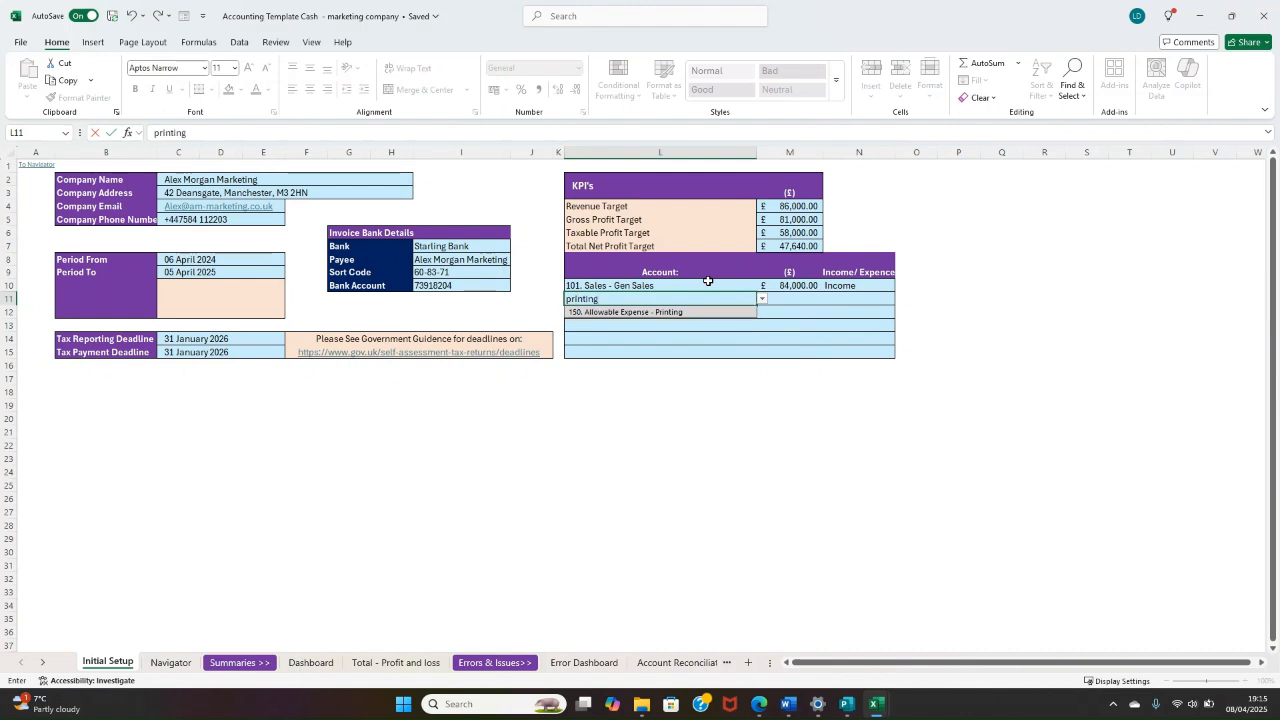
{"action": "key", "text": "Return"}
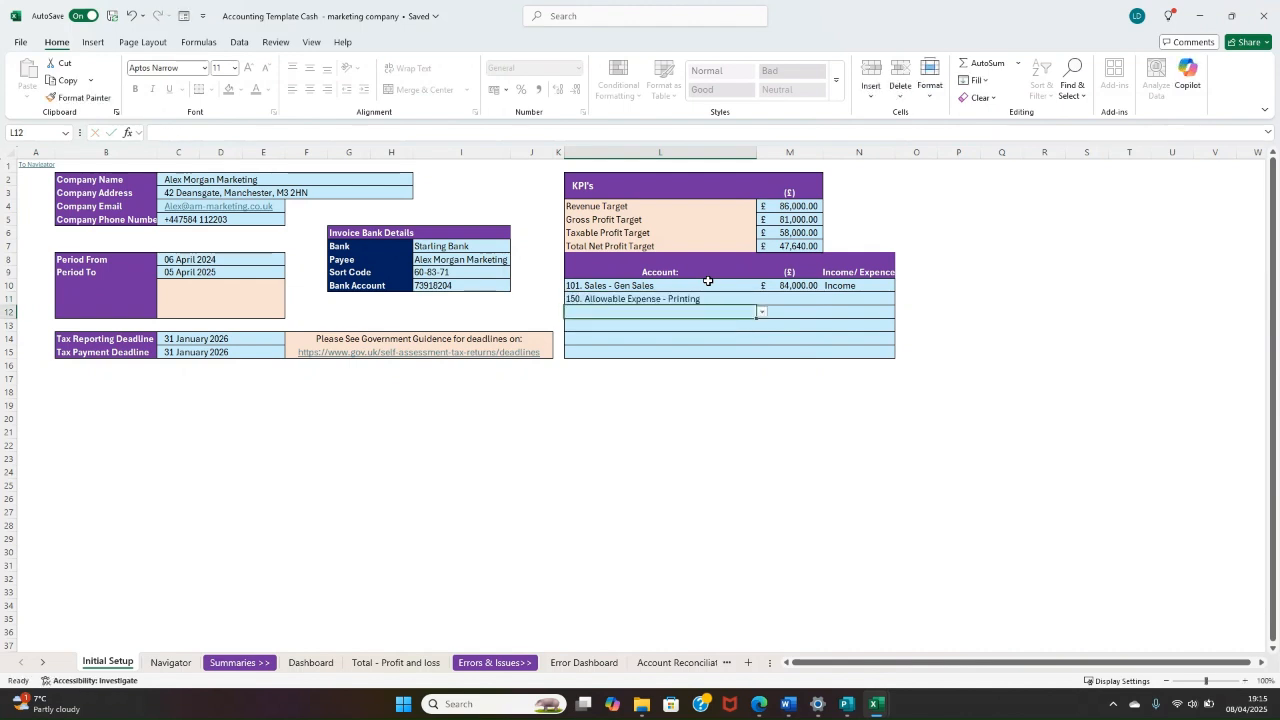
Step: Set the Printing account's target to £920 and classify it as Expence
{"action": "left_click", "coordinate": [771, 299]}
{"action": "type", "text": "9"}
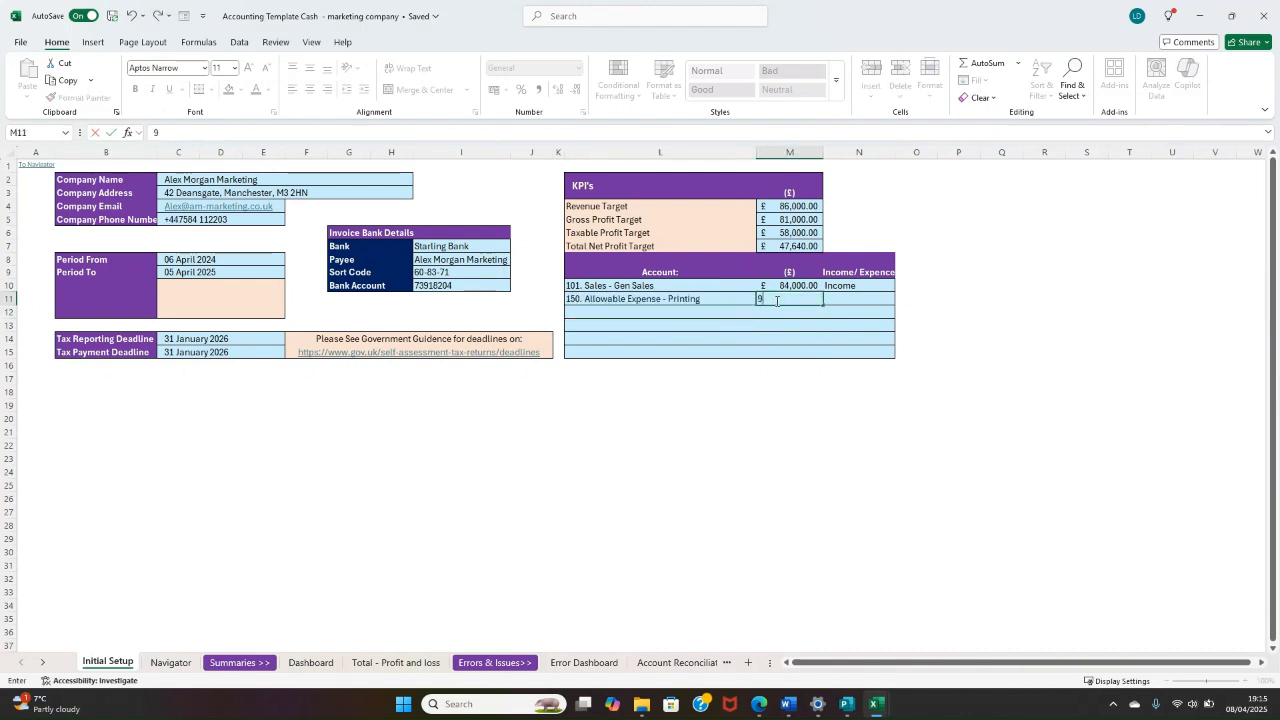
{"action": "type", "text": "20"}
{"action": "key", "text": "Tab"}
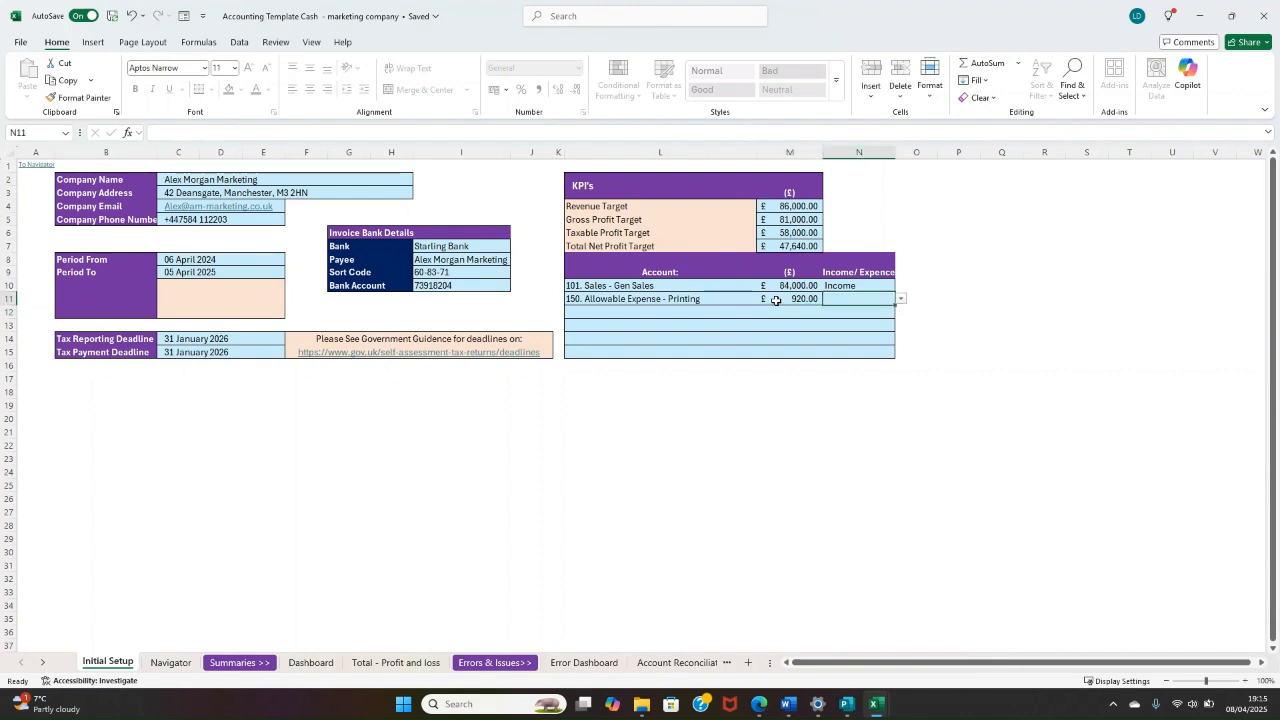
{"action": "type", "text": "Expence"}
{"action": "key", "text": "Return"}
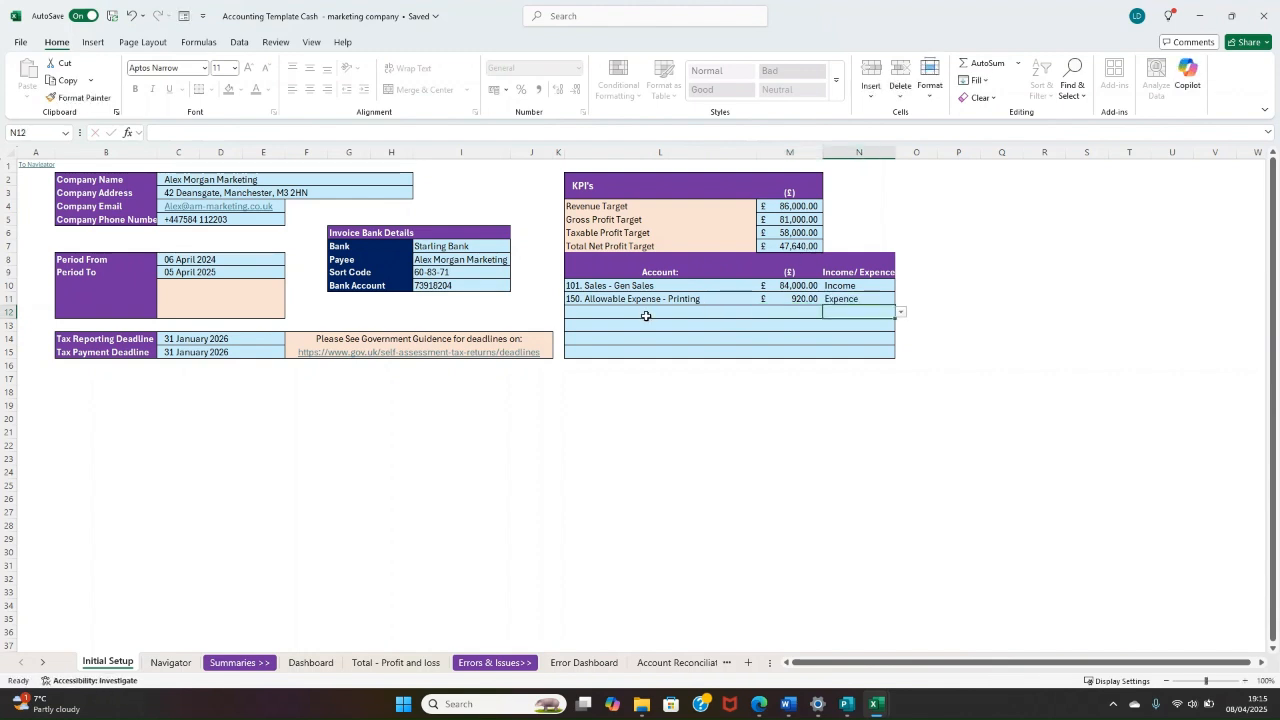
Step: Choose 152. Allowable Expense - Computer software Licenced as the account in the third account target row
{"action": "left_click", "coordinate": [646, 316]}
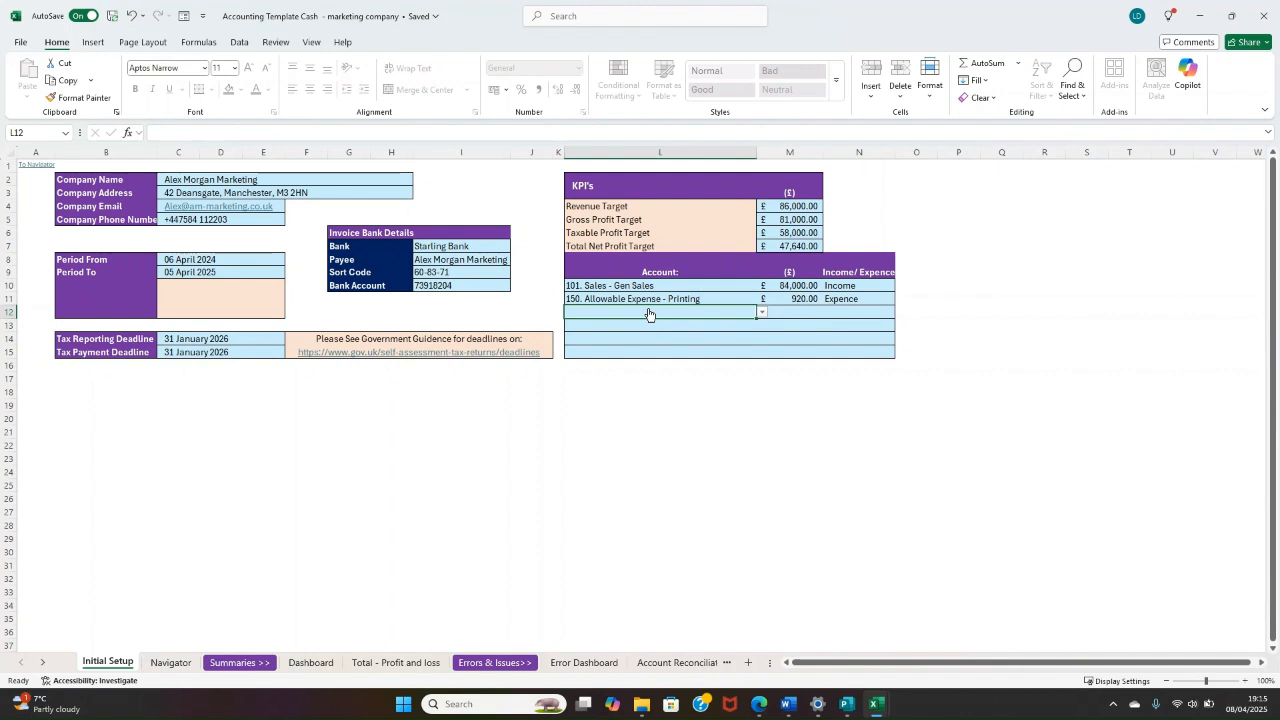
{"action": "type", "text": "softwar"}
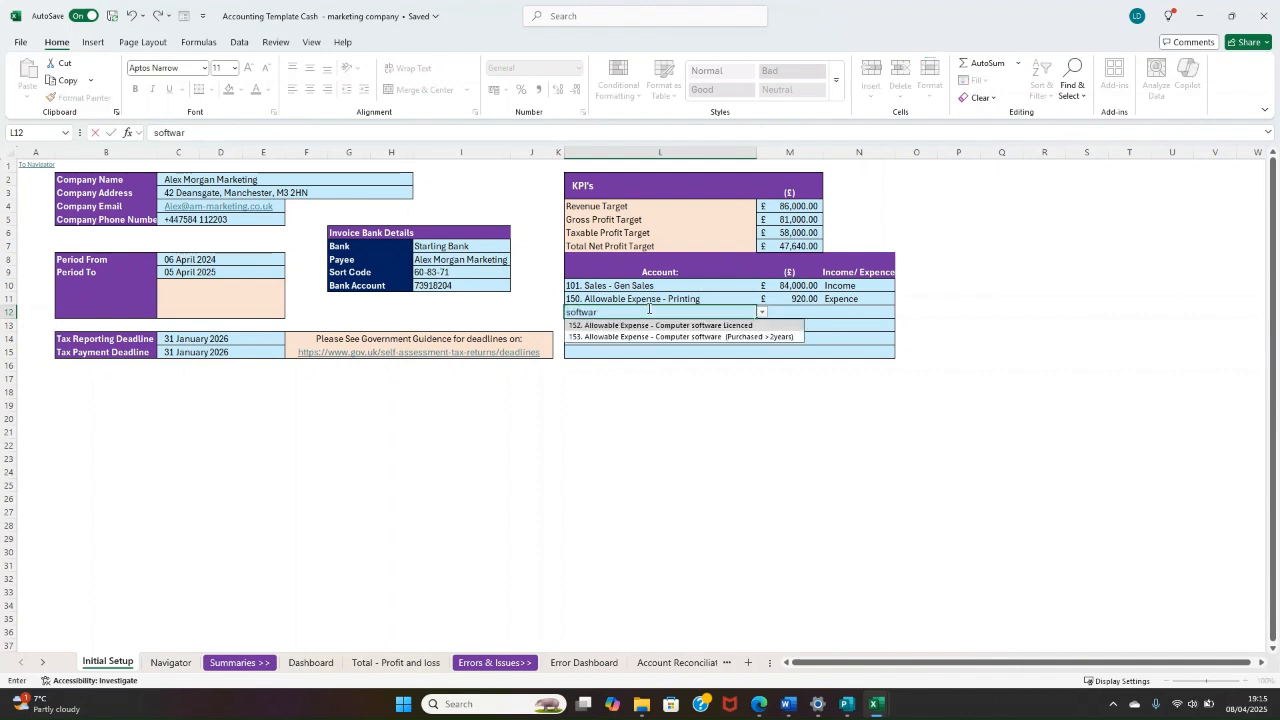
{"action": "type", "text": "e"}
{"action": "key", "text": "Down"}
{"action": "key", "text": "Return"}
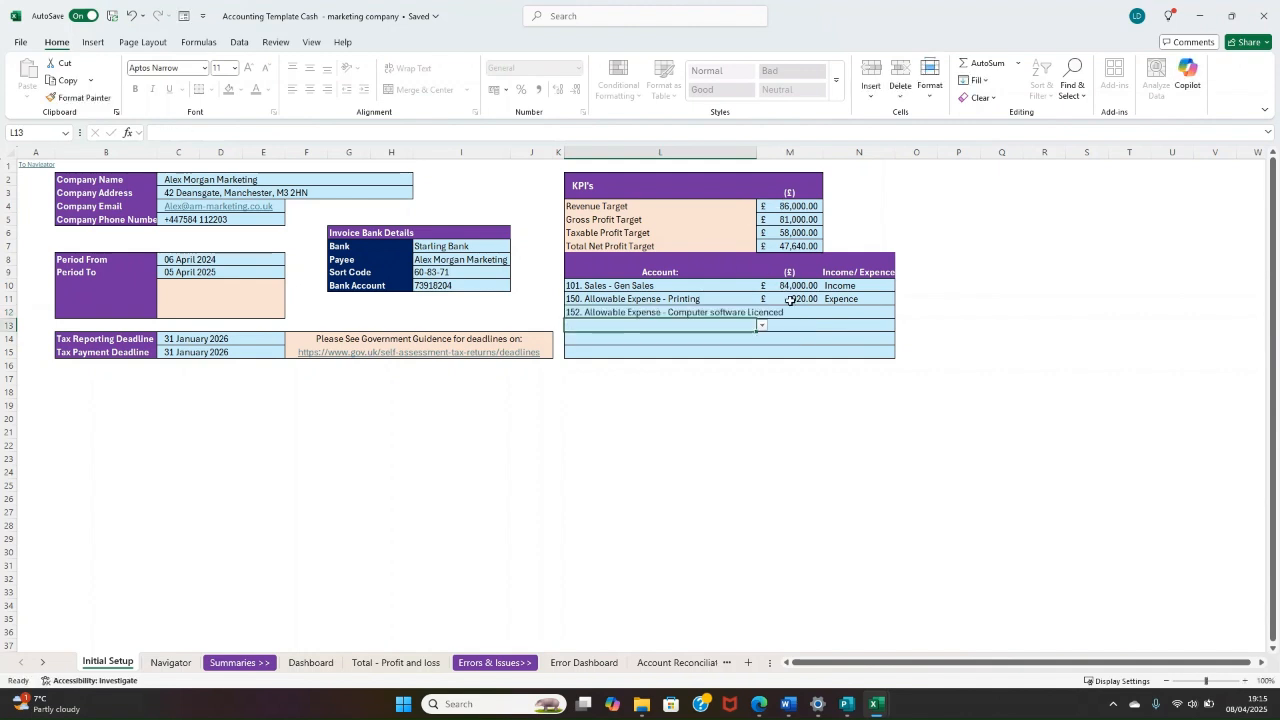
Step: Set the Computer software Licenced target to £6,000 and classify it as Expence
{"action": "left_click", "coordinate": [790, 312]}
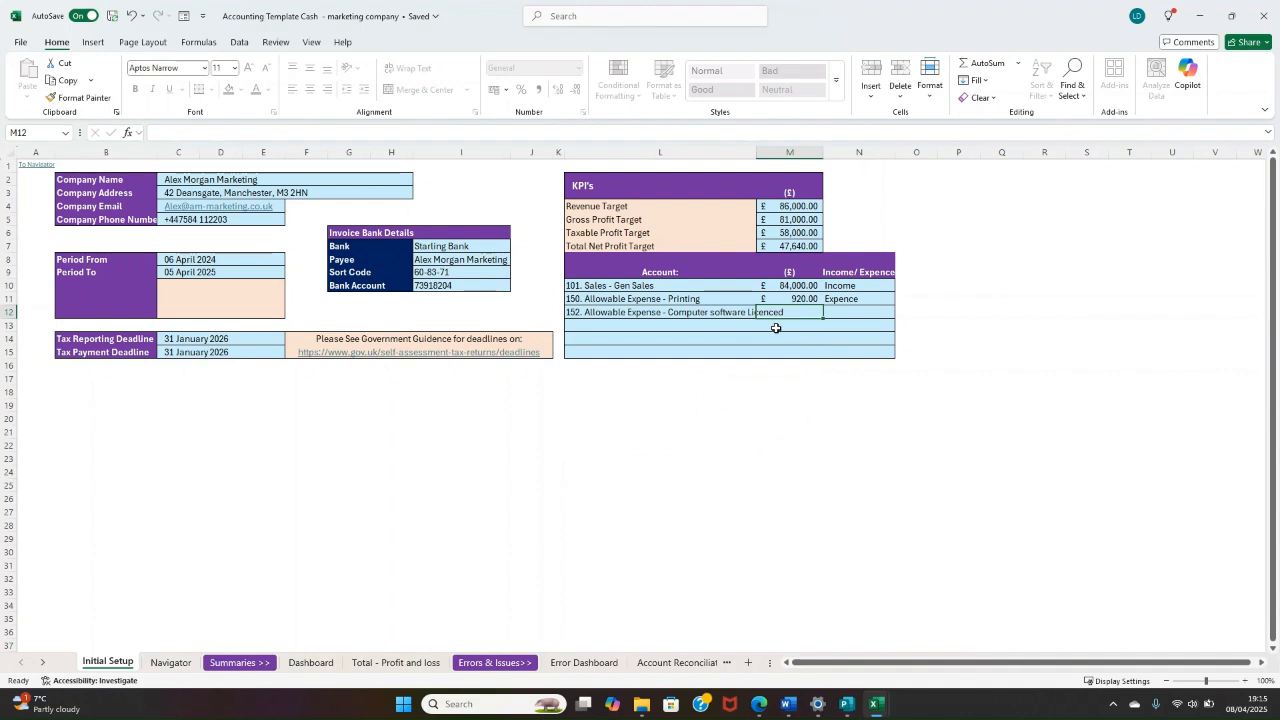
{"action": "type", "text": "6,0"}
{"action": "type", "text": "000"}
{"action": "key", "text": "Return"}
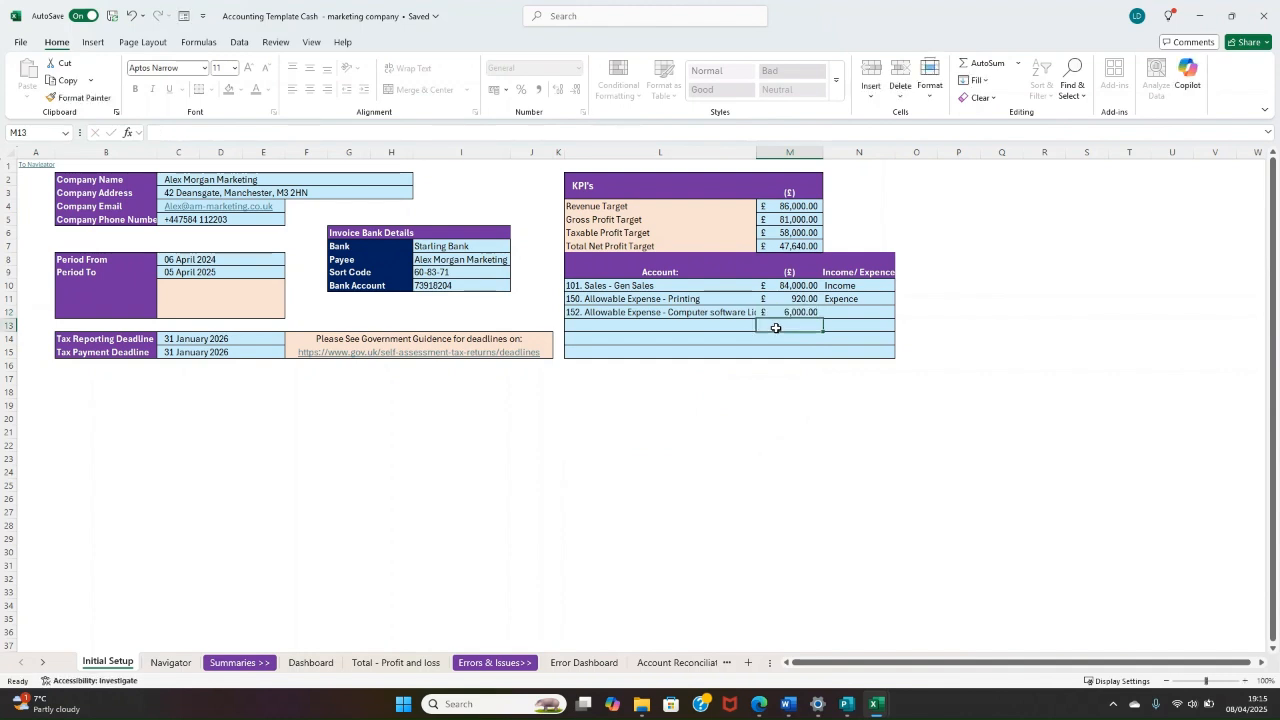
{"action": "left_click", "coordinate": [838, 314]}
{"action": "type", "text": "E"}
{"action": "key", "text": "Return"}
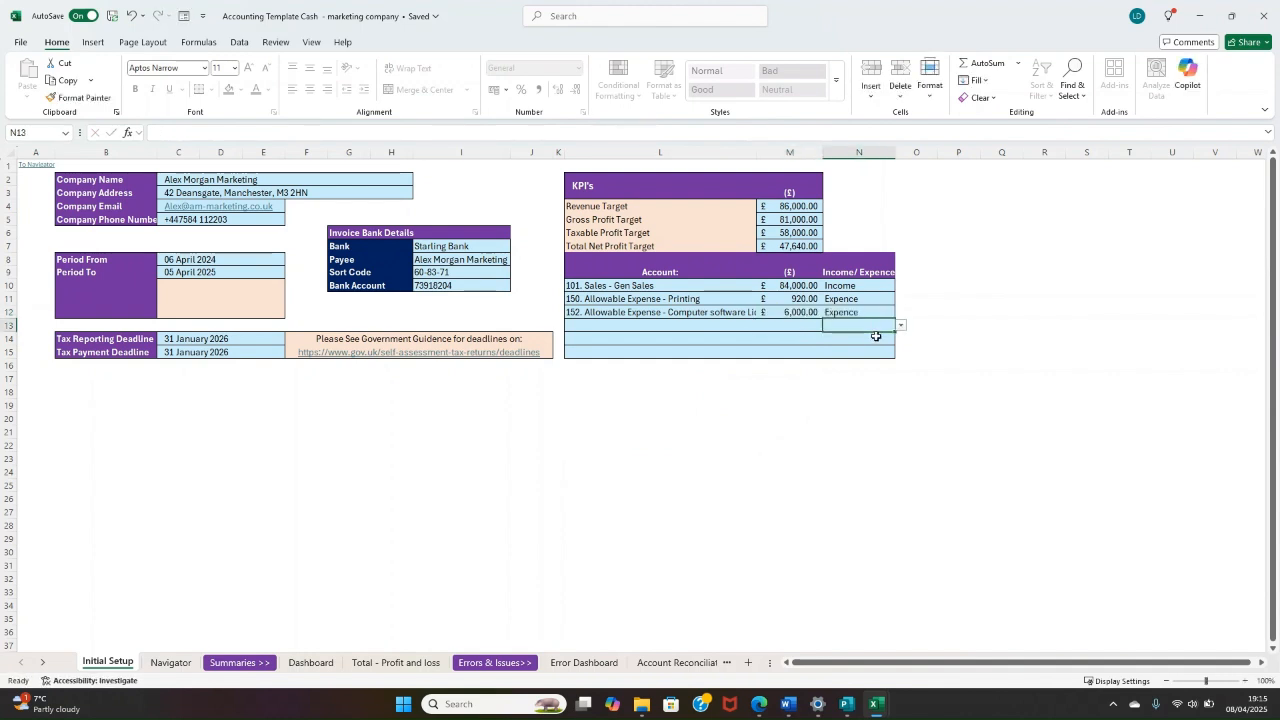
{"action": "key", "text": "Return"}
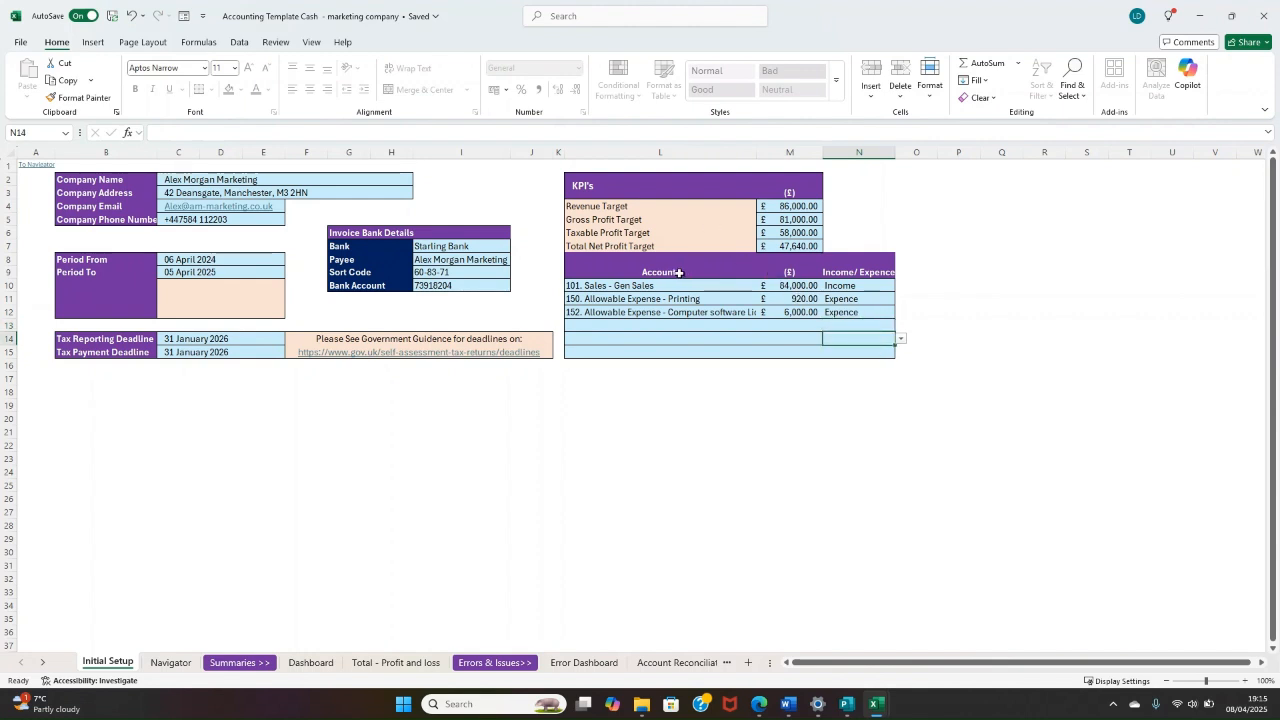
Step: Examine the whole account target table, including its remaining empty rows
{"action": "left_click_drag", "start_coordinate": [679, 281], "coordinate": [851, 351]}
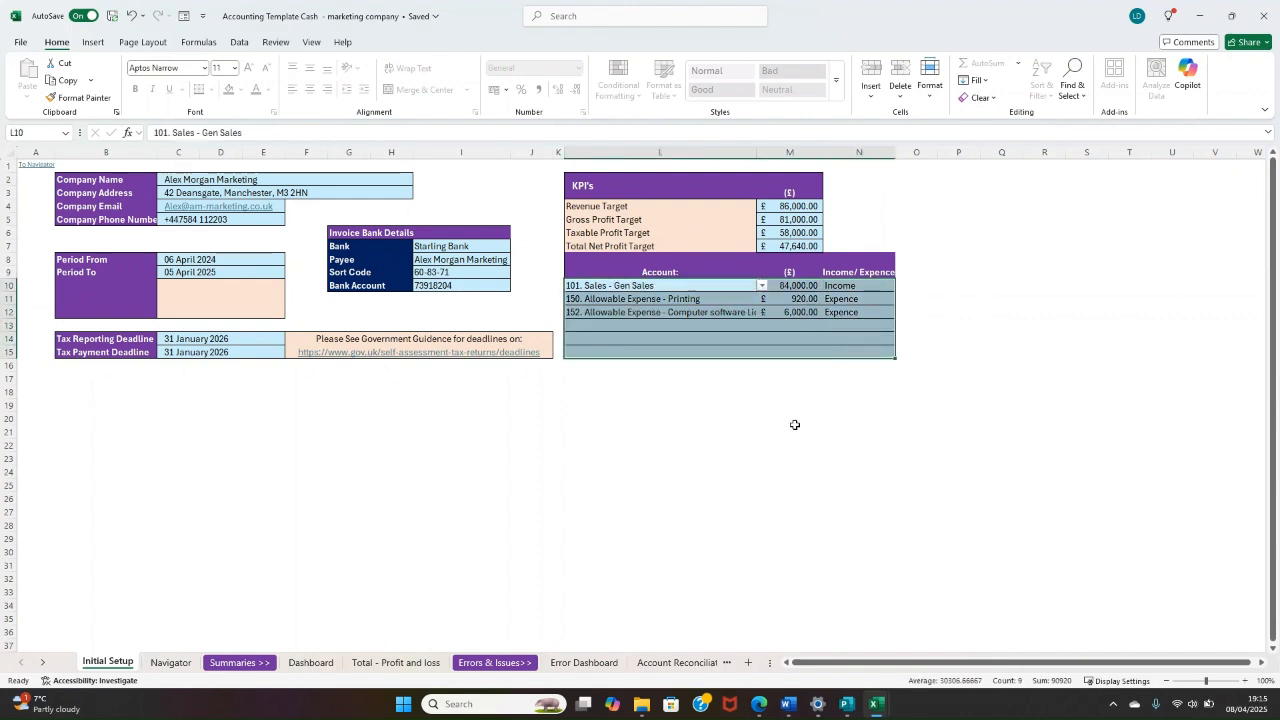
{"action": "left_click", "coordinate": [671, 340]}
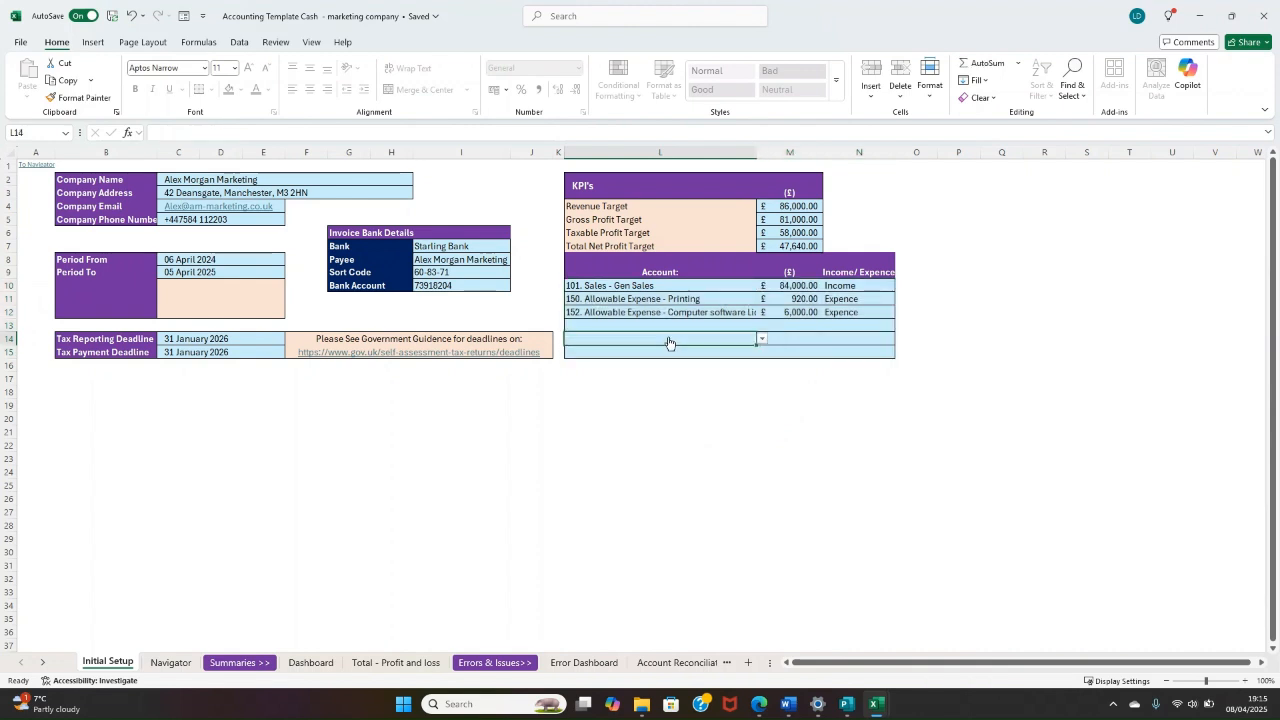
{"action": "left_click", "coordinate": [674, 316]}
{"action": "left_click", "coordinate": [684, 327]}
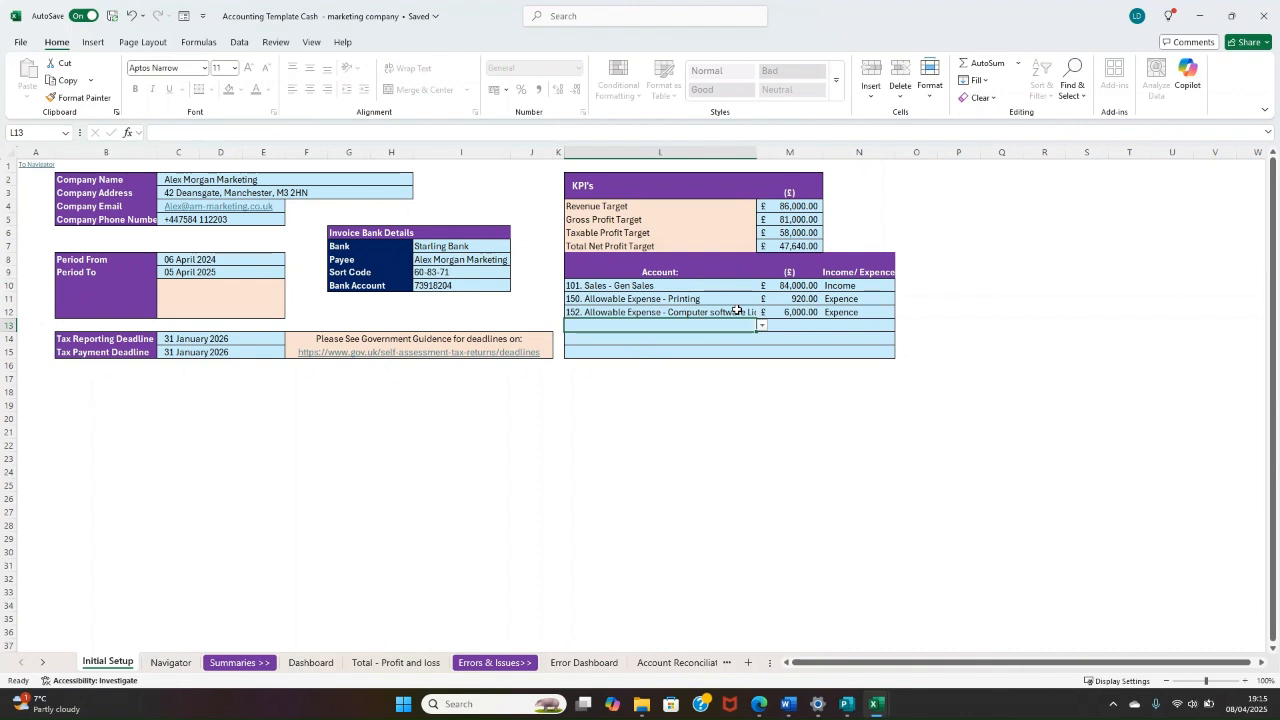
{"action": "left_click_drag", "start_coordinate": [735, 287], "coordinate": [852, 348]}
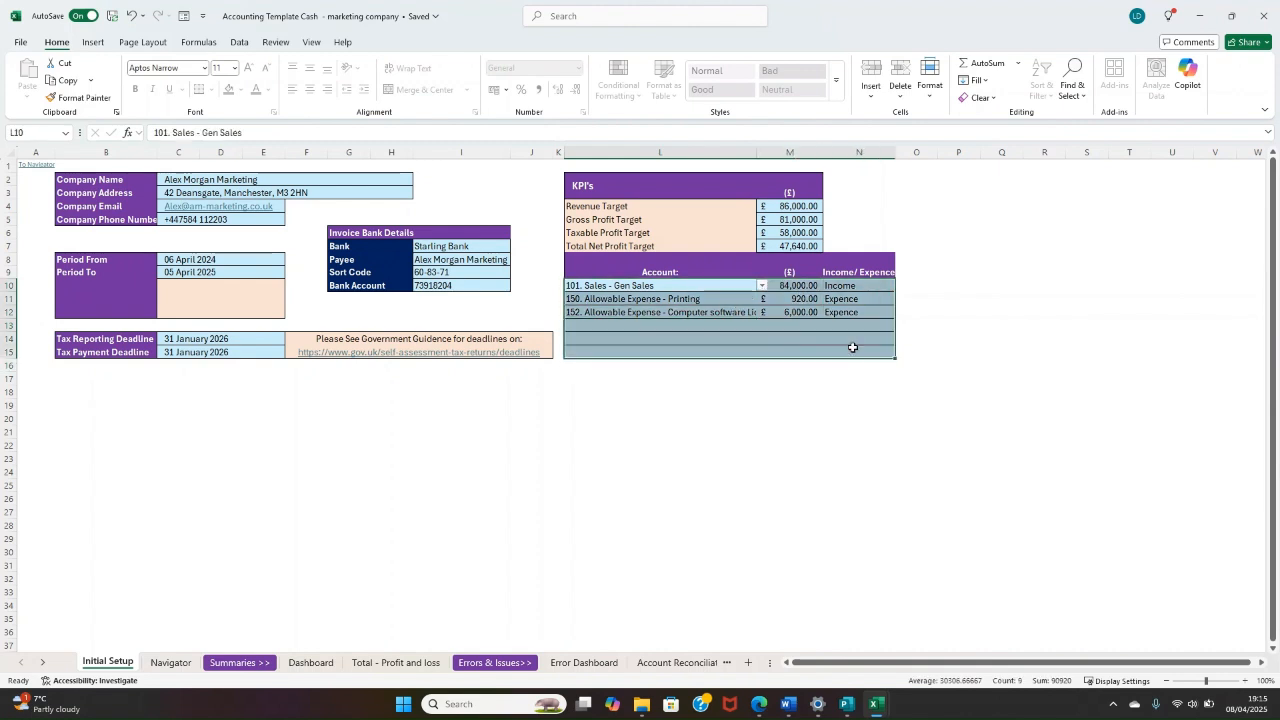
{"action": "left_click", "coordinate": [704, 338]}
Step: Choose 200. Allowable Expense - Client Meal Expense as the account in the fourth account target row
{"action": "left_click", "coordinate": [647, 322]}
{"action": "left_click", "coordinate": [762, 325]}
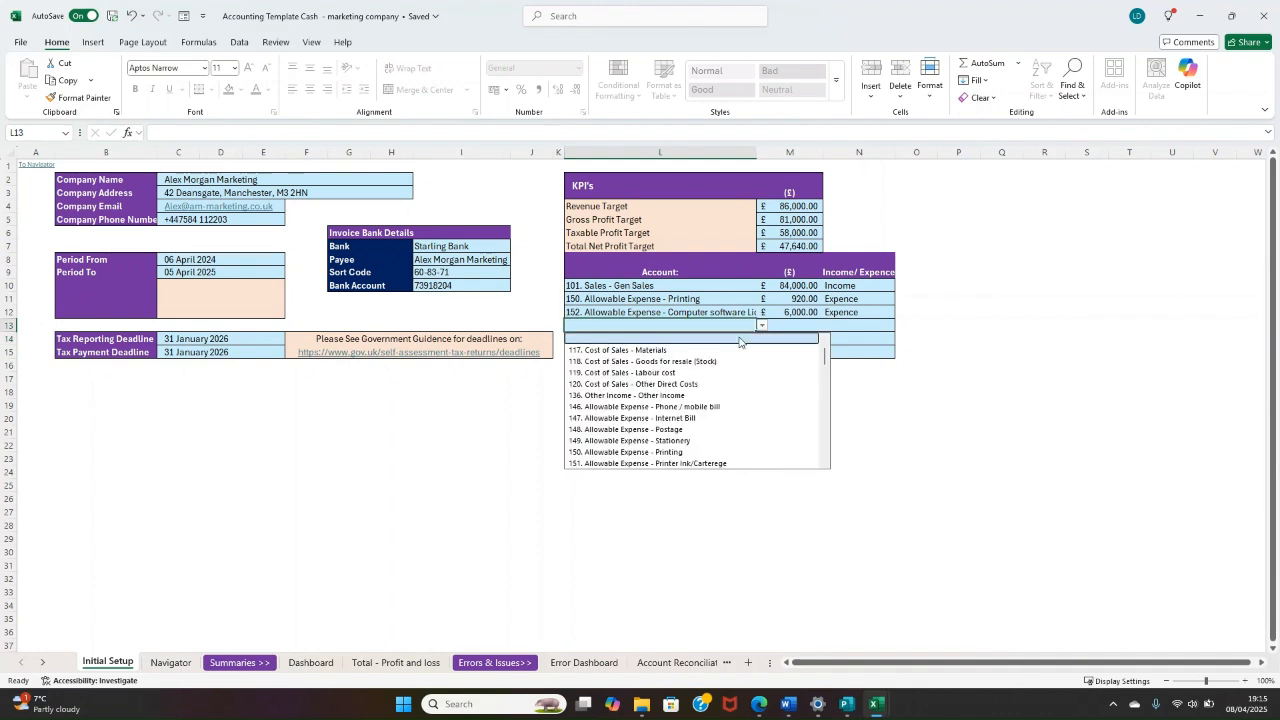
{"action": "left_click", "coordinate": [693, 328]}
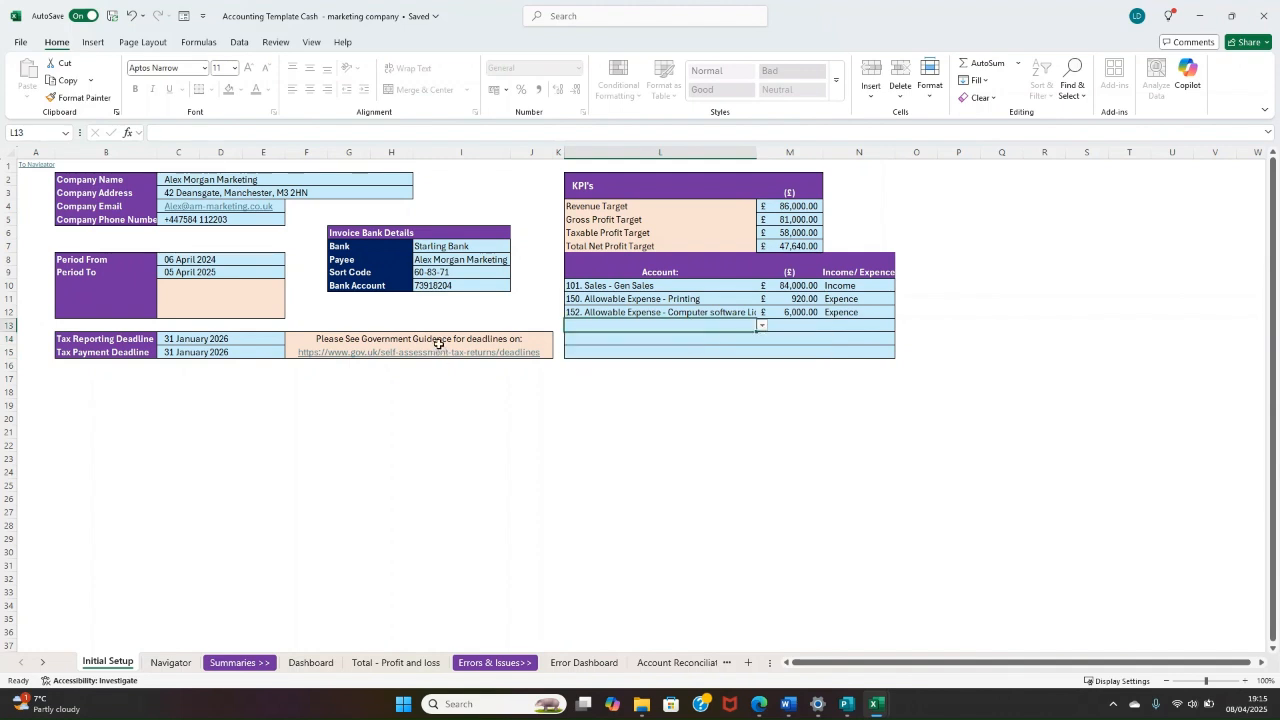
{"action": "type", "text": "client"}
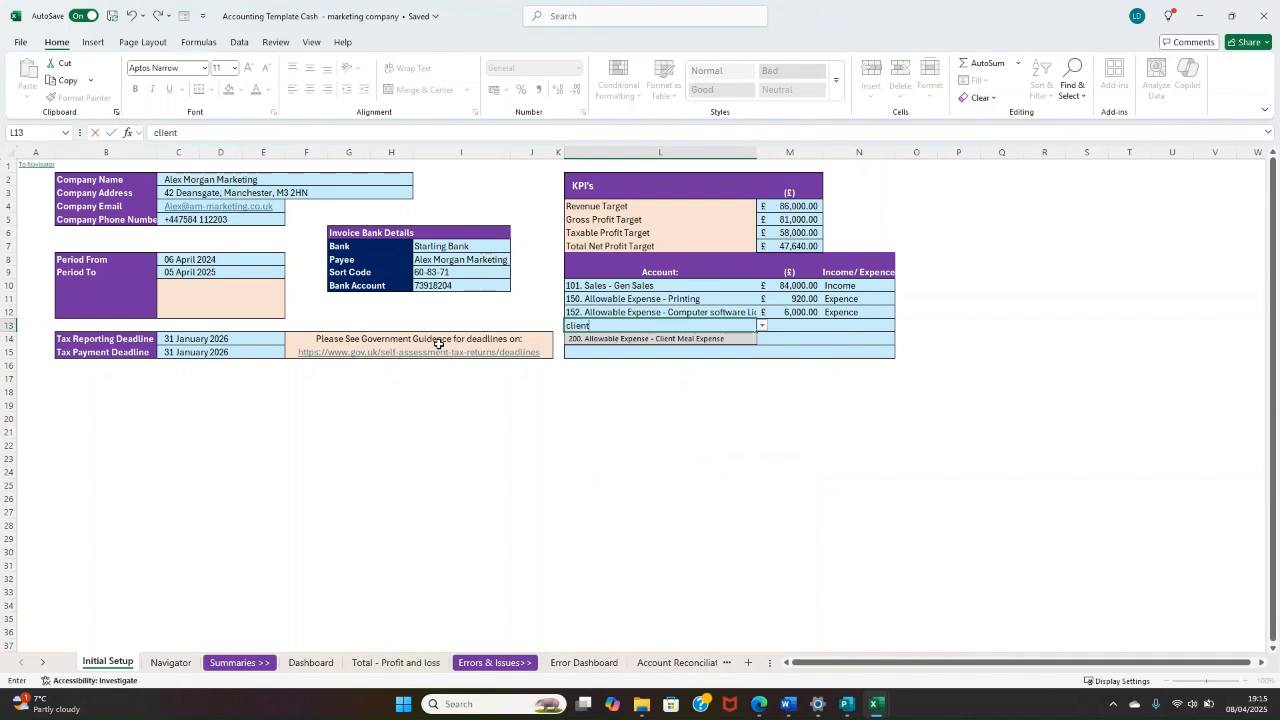
{"action": "key", "text": "Return"}
Step: Set the Client Meal Expense target to £1,000 and classify it as Expence
{"action": "left_click", "coordinate": [801, 325]}
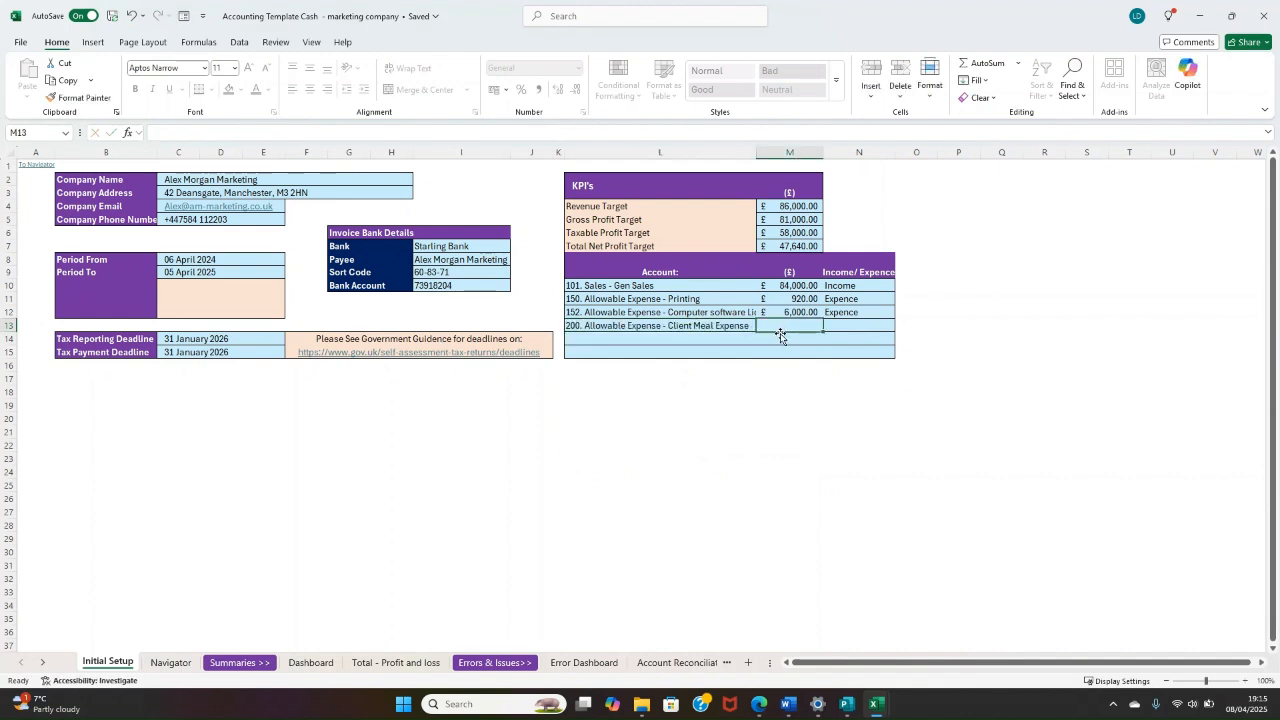
{"action": "type", "text": "1000"}
{"action": "key", "text": "Tab"}
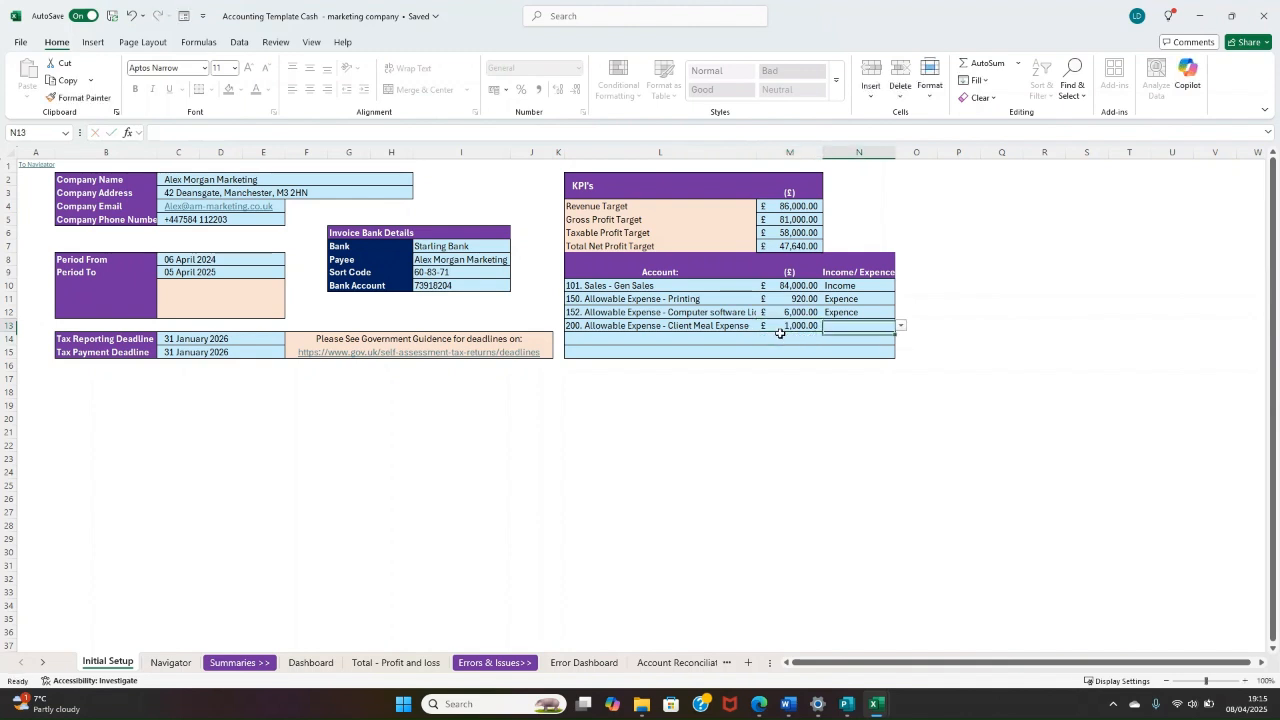
{"action": "type", "text": "ex"}
{"action": "key", "text": "Return"}
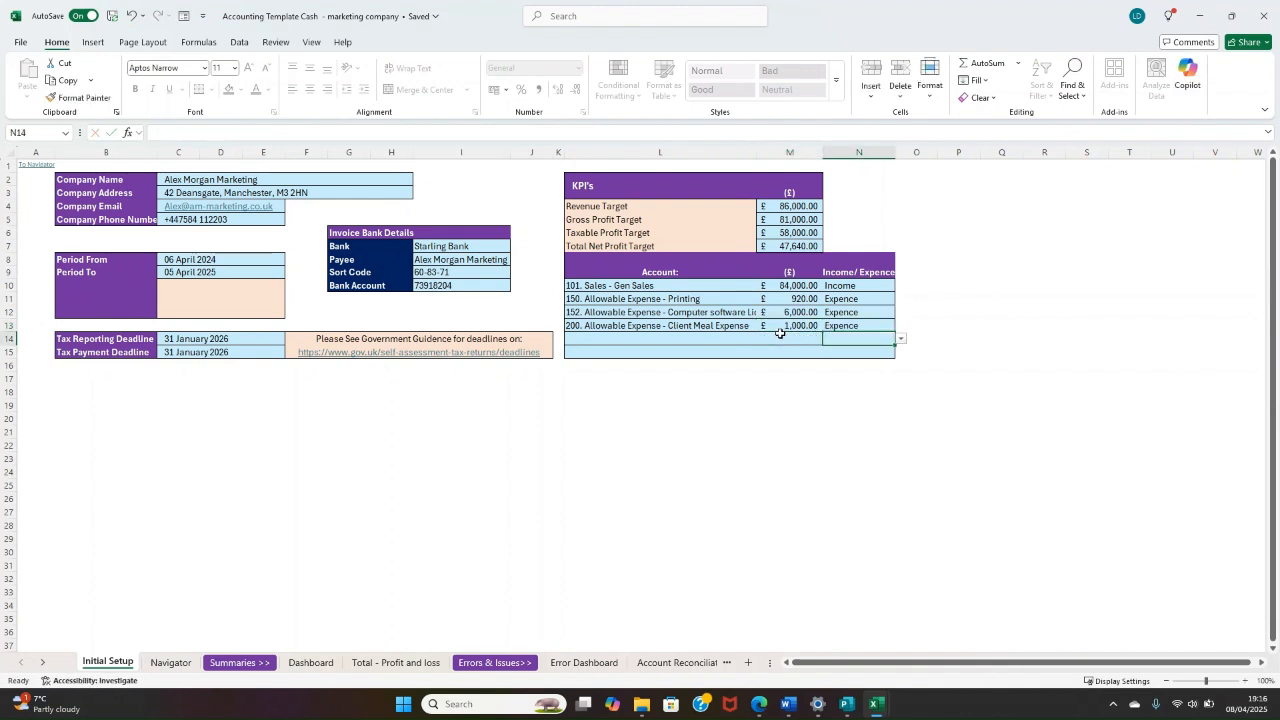
{"action": "left_click", "coordinate": [738, 341]}
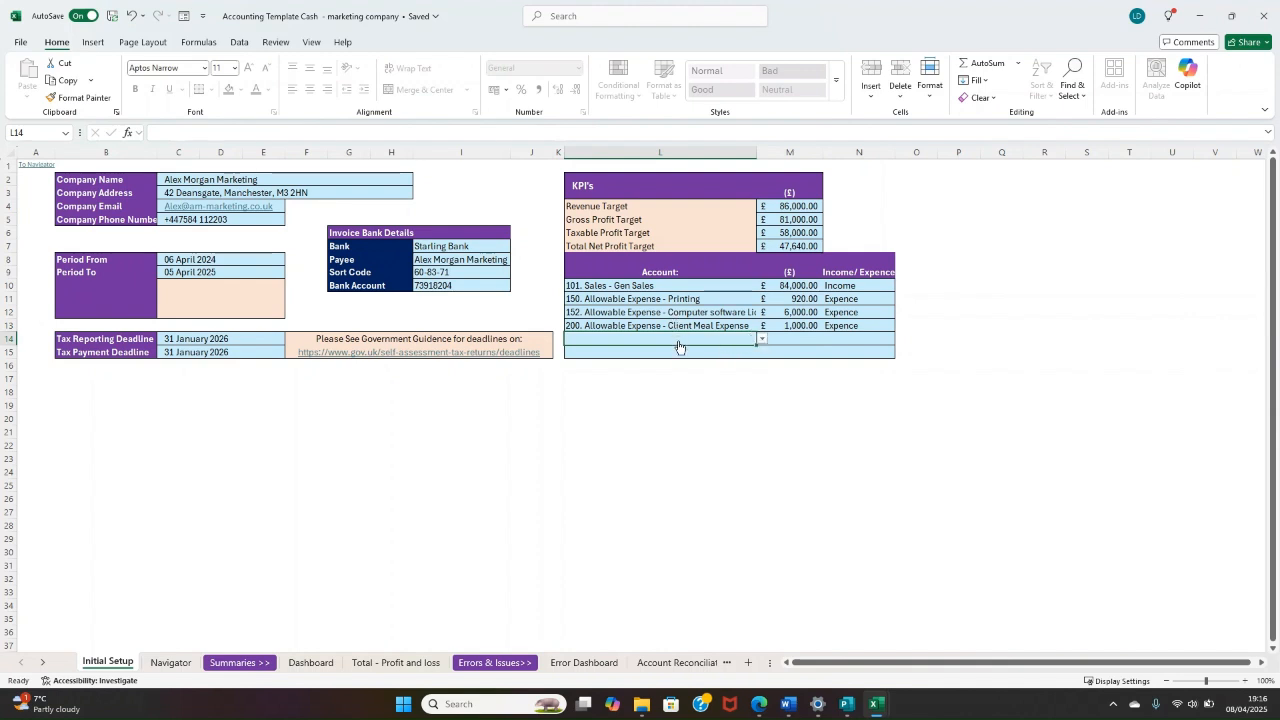
{"action": "mouse_move", "coordinate": [822, 338]}
{"action": "left_mouse_down"}
{"action": "mouse_move", "coordinate": [579, 341]}
{"action": "mouse_move", "coordinate": [843, 341]}
{"action": "left_mouse_up"}
{"action": "left_click", "coordinate": [817, 363]}
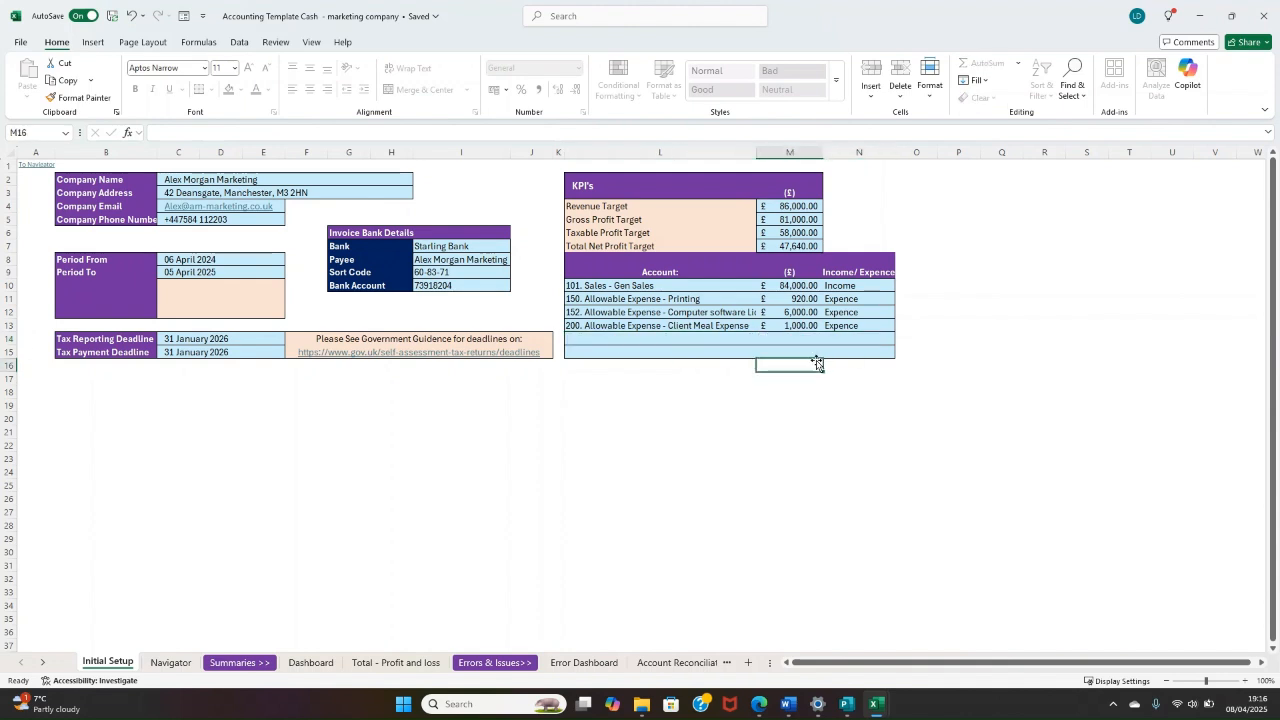
{"action": "left_click_drag", "start_coordinate": [737, 342], "coordinate": [620, 350]}
{"action": "left_click", "coordinate": [843, 363]}
{"action": "left_click", "coordinate": [612, 378]}
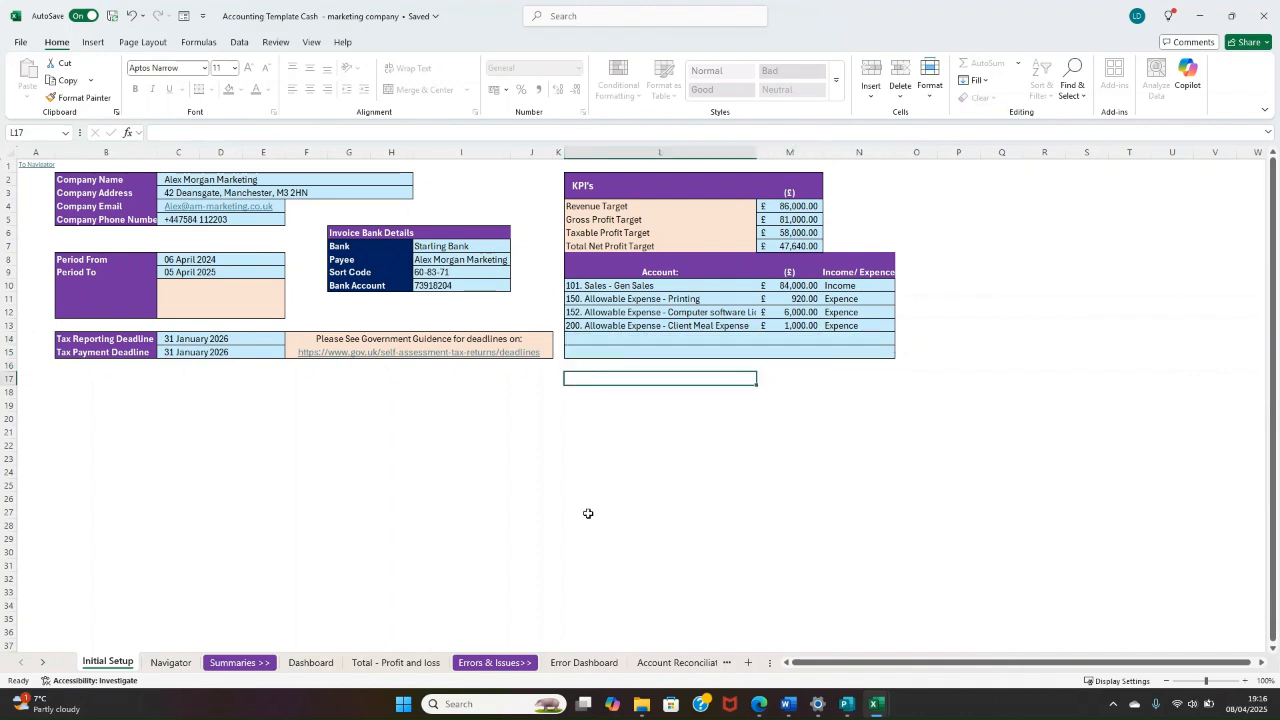
Step: Open the Chart of Accounts sheet
{"action": "left_click", "coordinate": [648, 668]}
{"action": "left_click", "coordinate": [512, 664]}
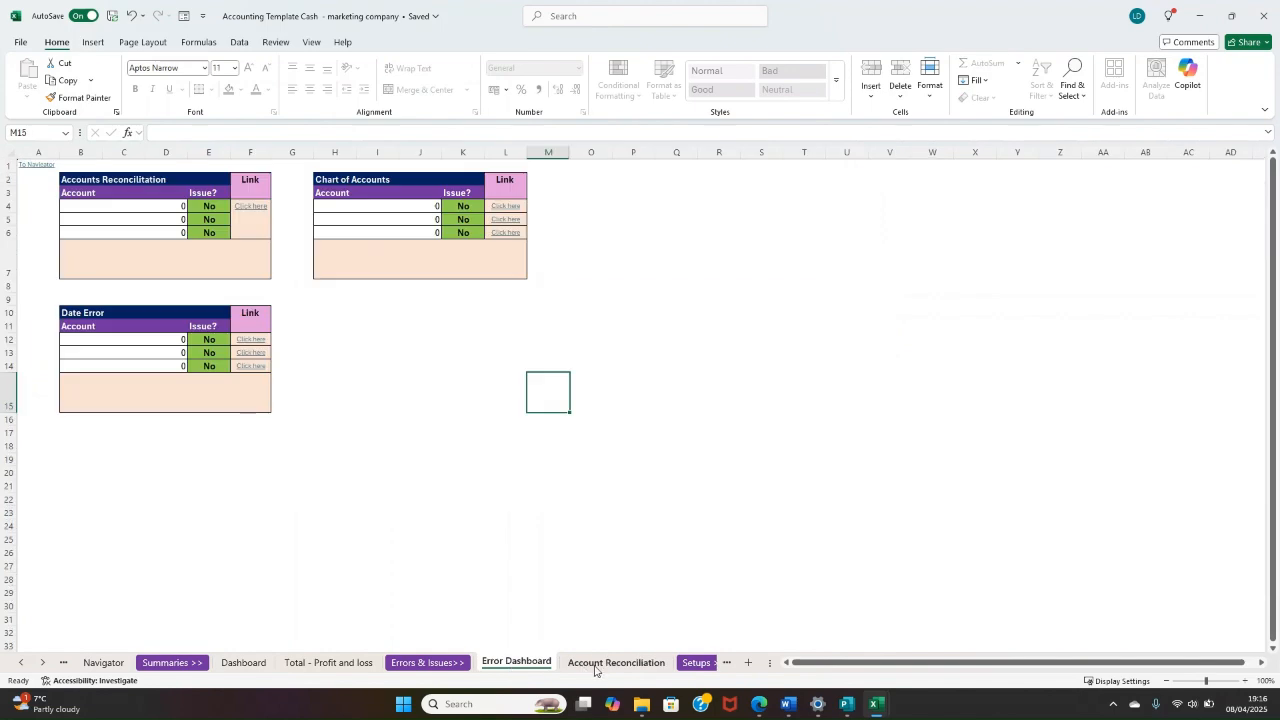
{"action": "left_click", "coordinate": [595, 664]}
{"action": "left_click", "coordinate": [694, 664]}
{"action": "left_click", "coordinate": [705, 664]}
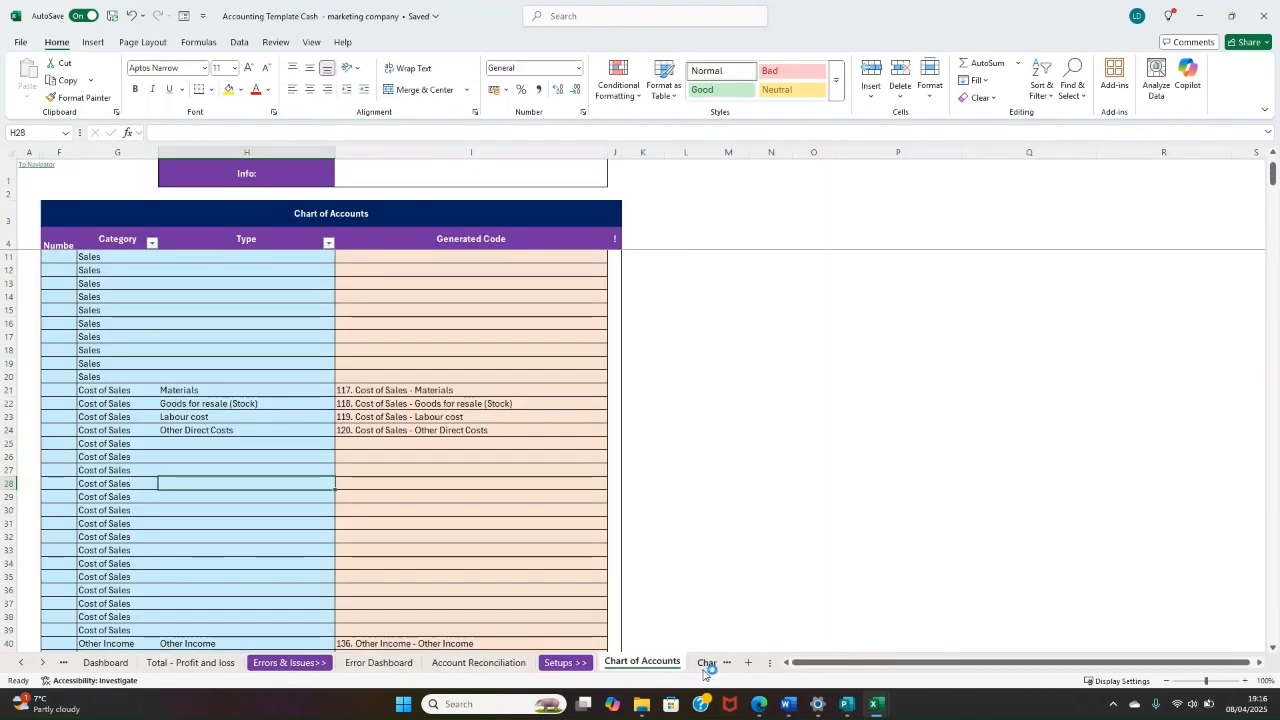
Step: Examine the chart of accounts' categories and types, from Sales through the Allowable Expense entries and their unused rows
{"action": "scroll", "coordinate": [344, 379], "scroll_direction": "up", "scroll_amount": 2}
{"action": "scroll", "coordinate": [300, 385], "scroll_direction": "down", "scroll_amount": 13}
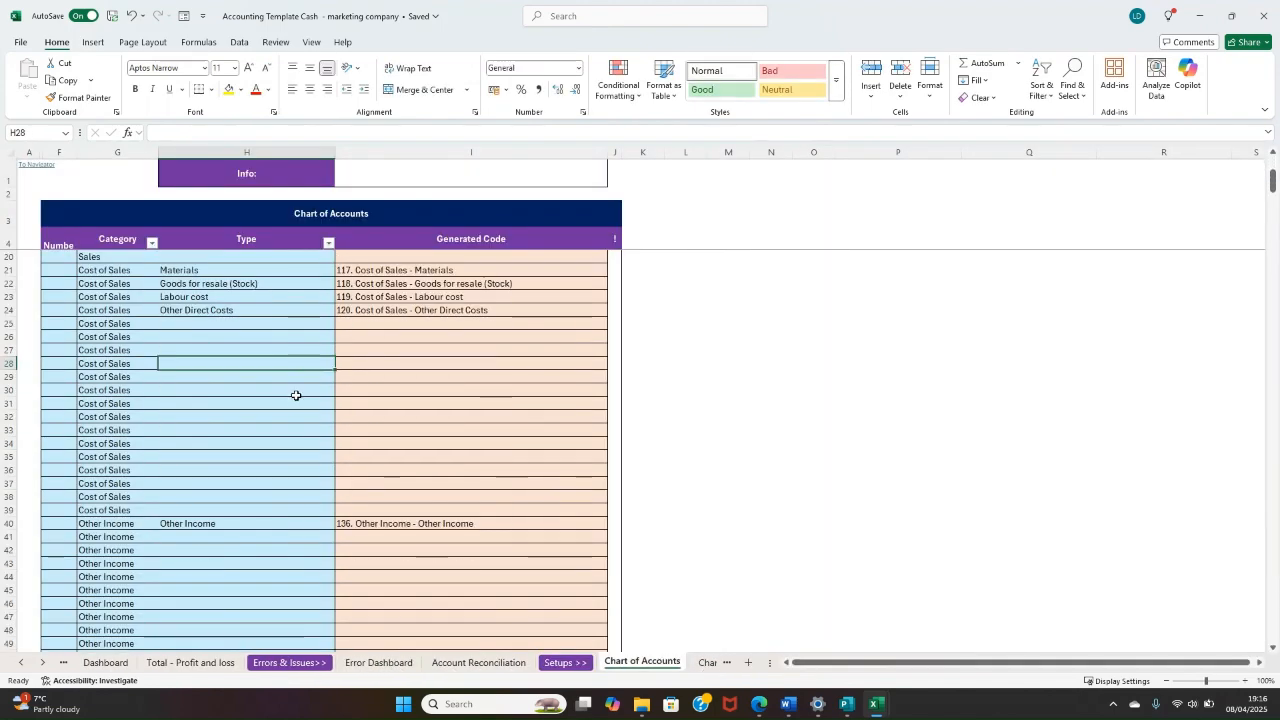
{"action": "scroll", "coordinate": [265, 376], "scroll_direction": "down", "scroll_amount": 13}
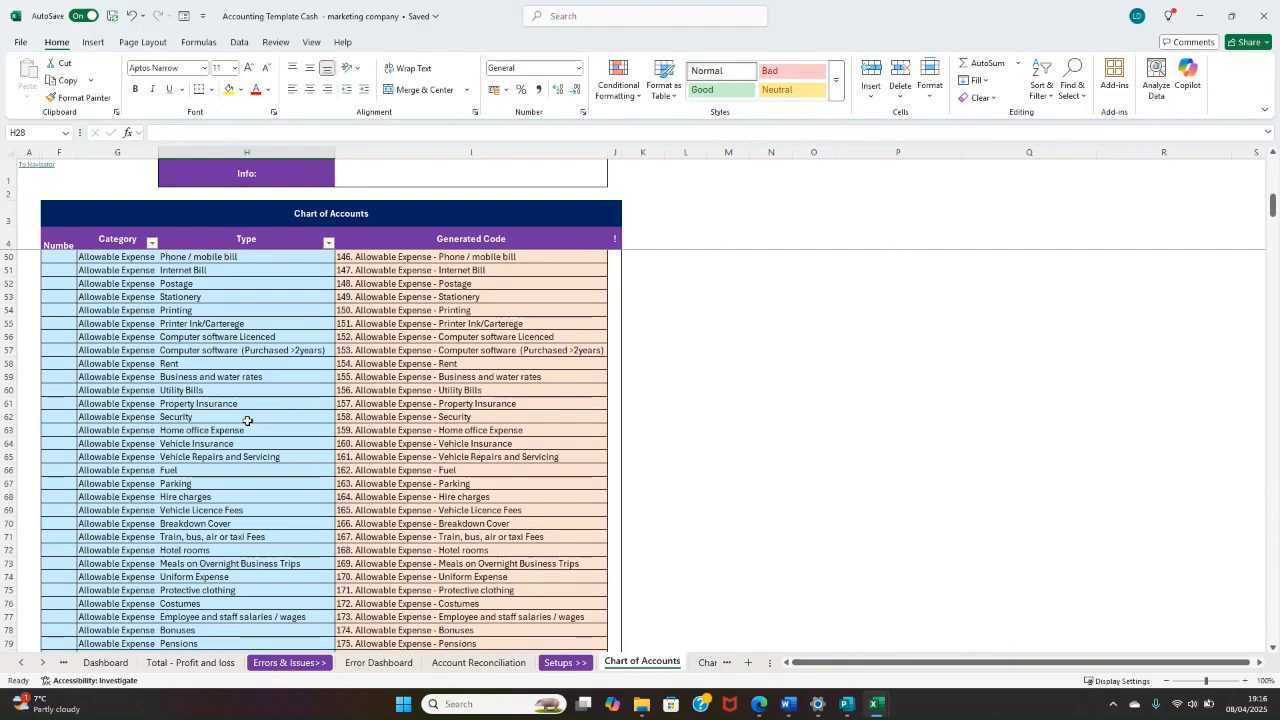
{"action": "scroll", "coordinate": [236, 480], "scroll_direction": "down", "scroll_amount": 1}
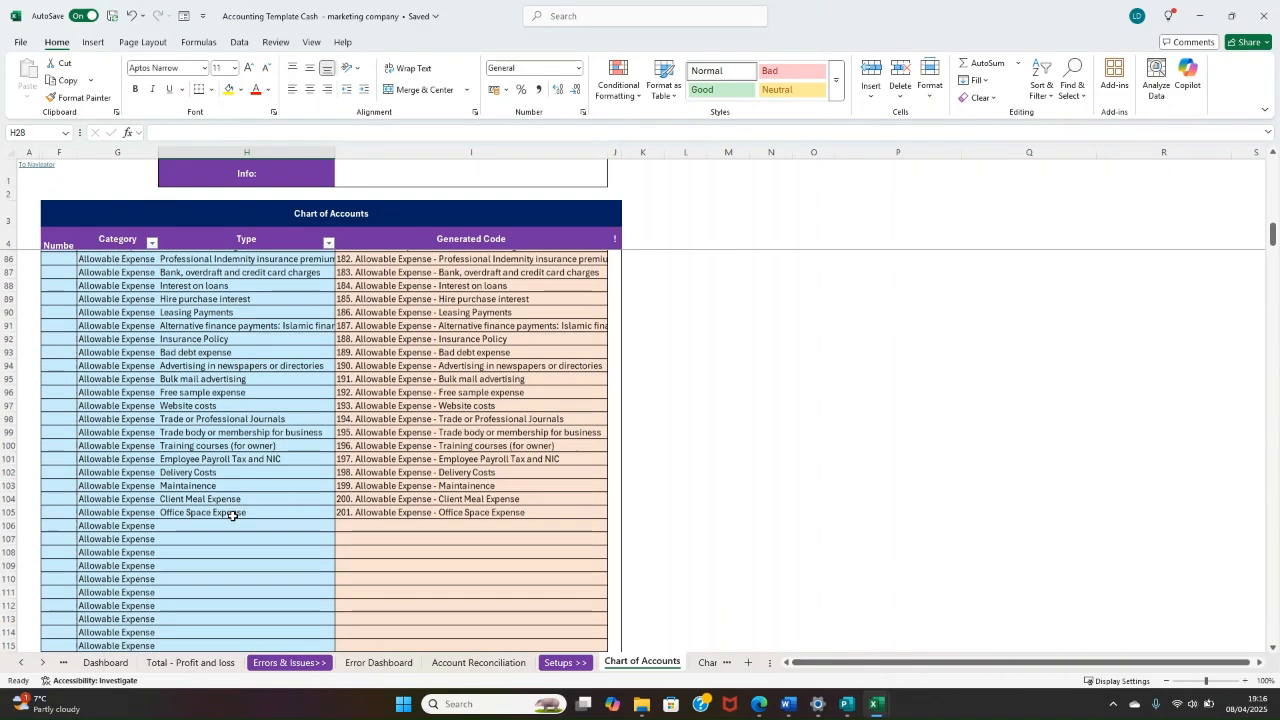
{"action": "left_click", "coordinate": [234, 521]}
{"action": "scroll", "coordinate": [236, 496], "scroll_direction": "up", "scroll_amount": 20}
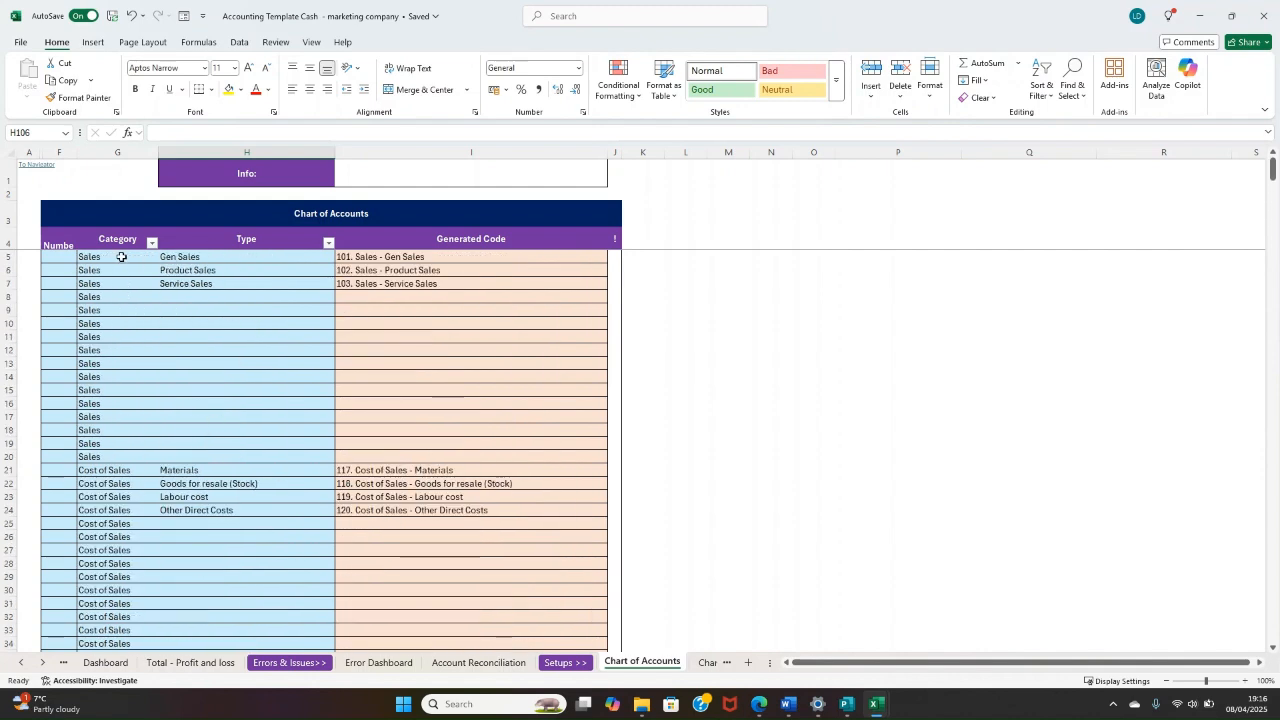
{"action": "left_click_drag", "start_coordinate": [120, 257], "coordinate": [250, 363]}
{"action": "left_click_drag", "start_coordinate": [233, 258], "coordinate": [200, 400]}
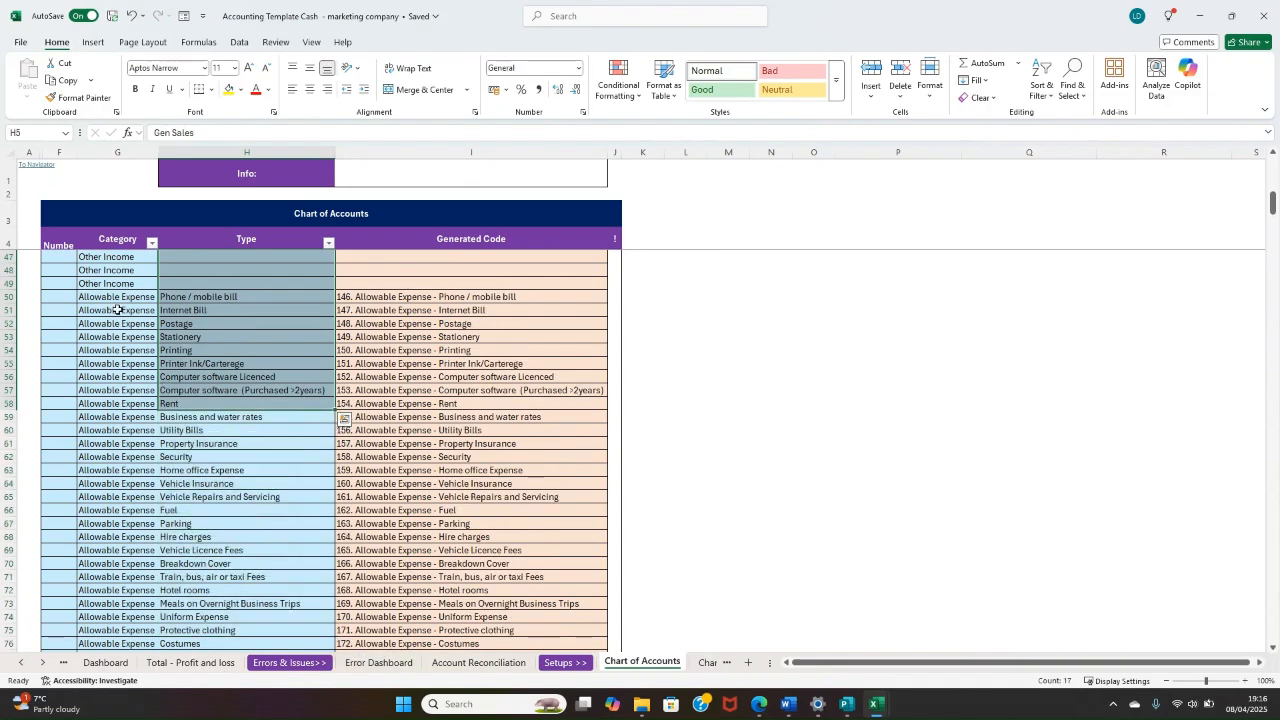
{"action": "left_click_drag", "start_coordinate": [121, 294], "coordinate": [197, 666]}
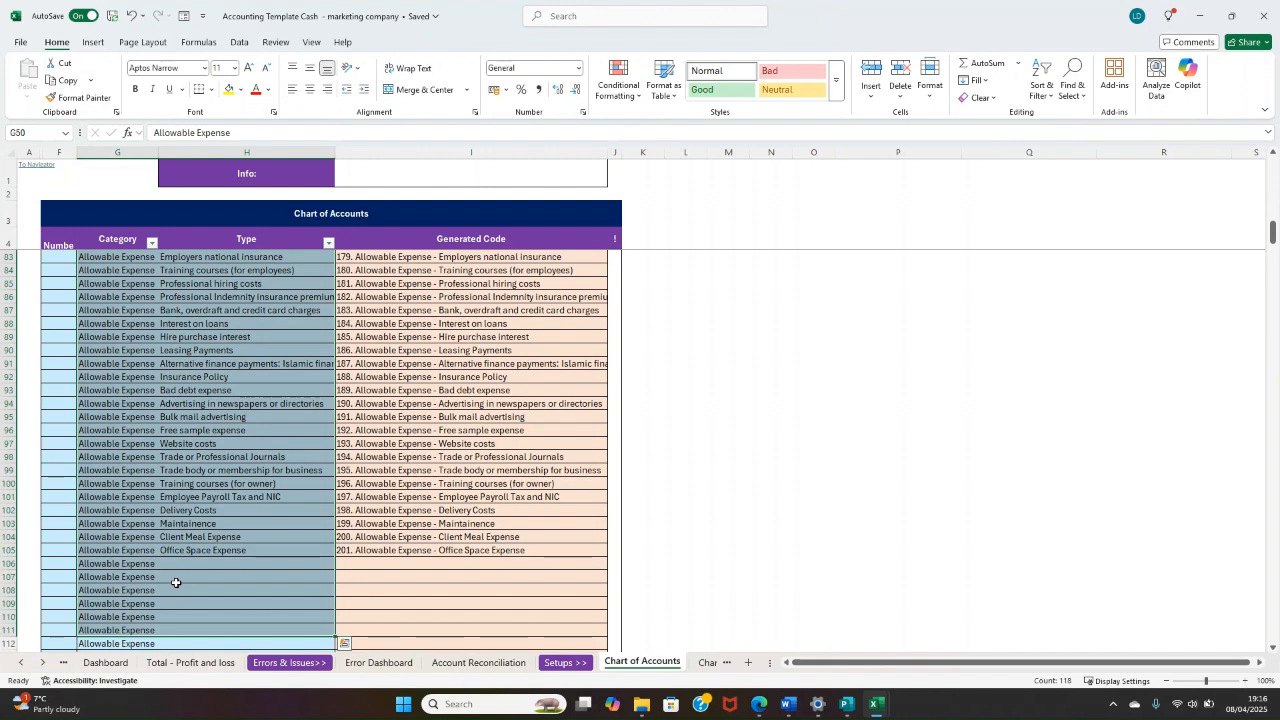
Step: Add the type "Online Adveritising" in the first unused Allowable Expense row, row 106, of the chart of accounts
{"action": "left_click", "coordinate": [177, 566]}
{"action": "type", "text": "Onl"}
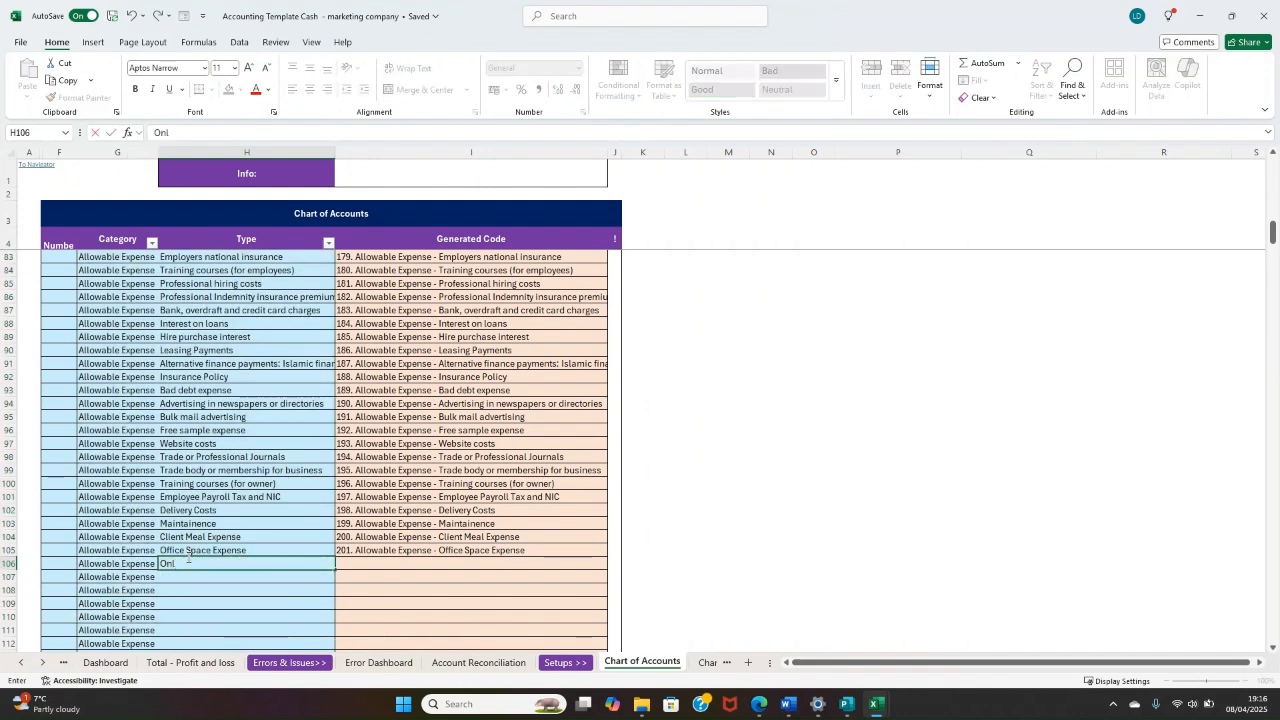
{"action": "type", "text": "ine Adveritising"}
{"action": "key", "text": "Return"}
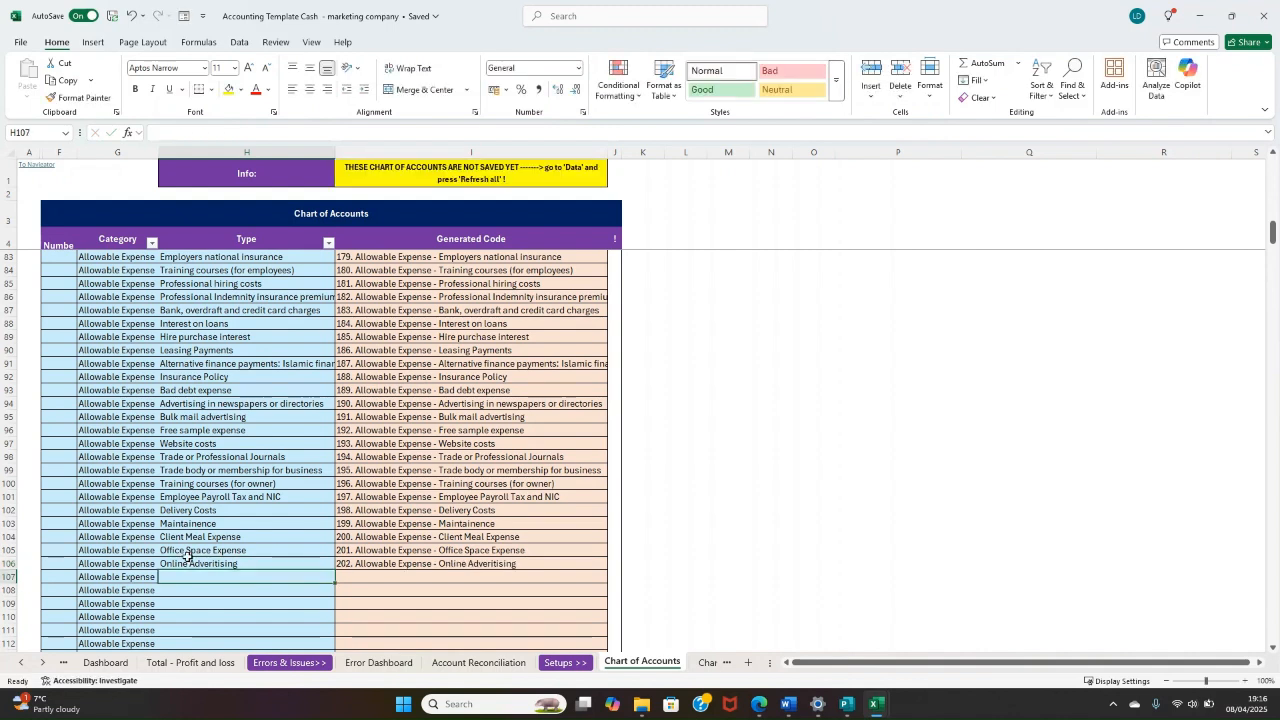
Step: Review the new Online Adveritising row with its generated code and the Info notice above the chart of accounts
{"action": "left_click_drag", "start_coordinate": [385, 563], "coordinate": [49, 562]}
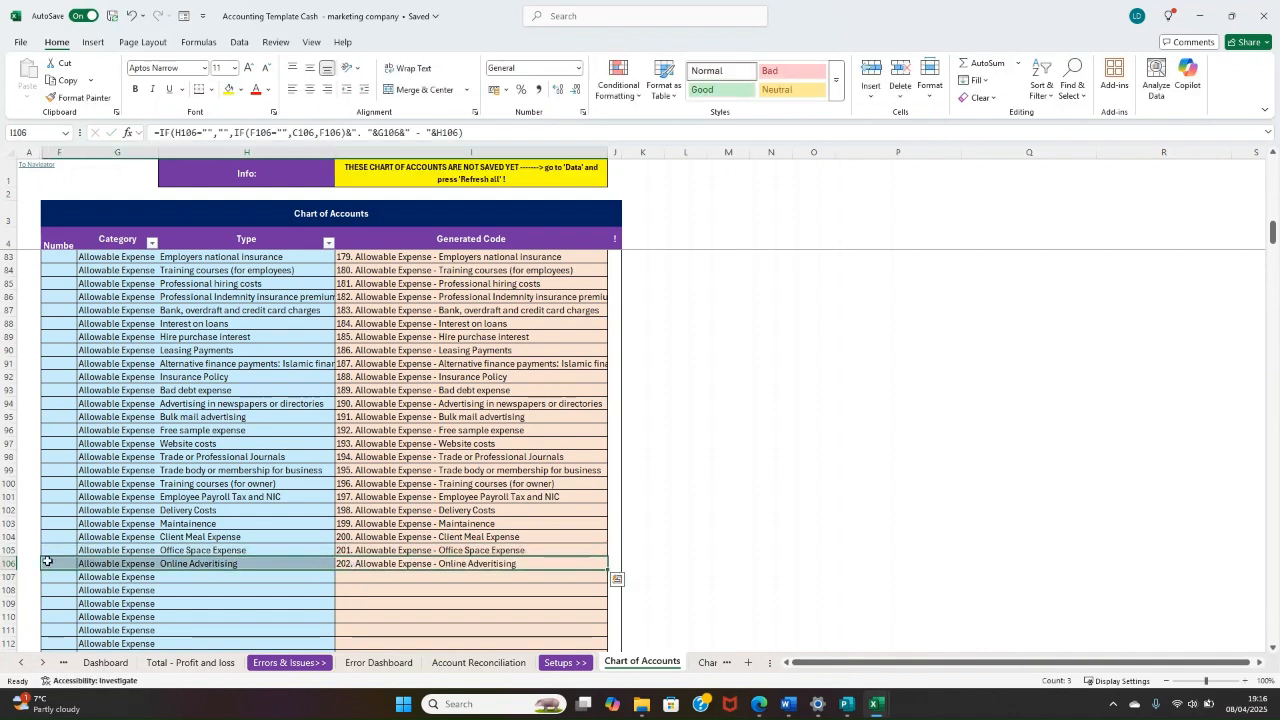
{"action": "left_click_drag", "start_coordinate": [223, 170], "coordinate": [455, 177]}
{"action": "left_click", "coordinate": [455, 177]}
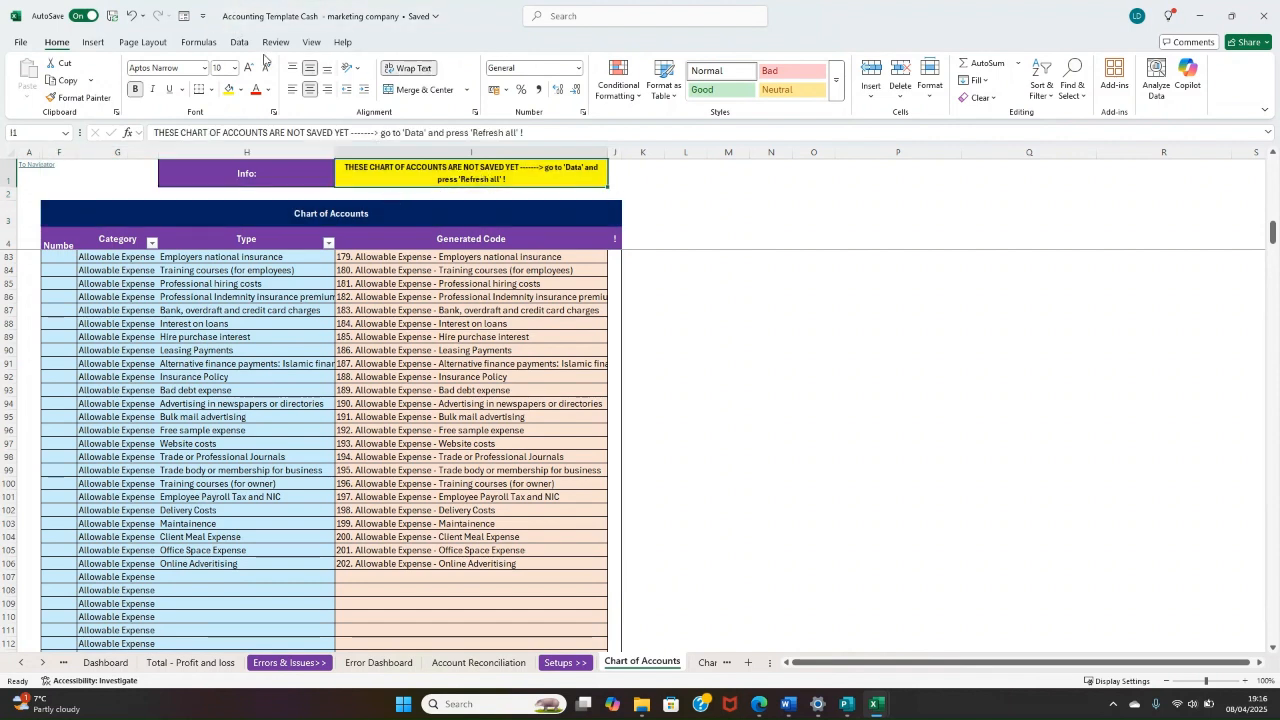
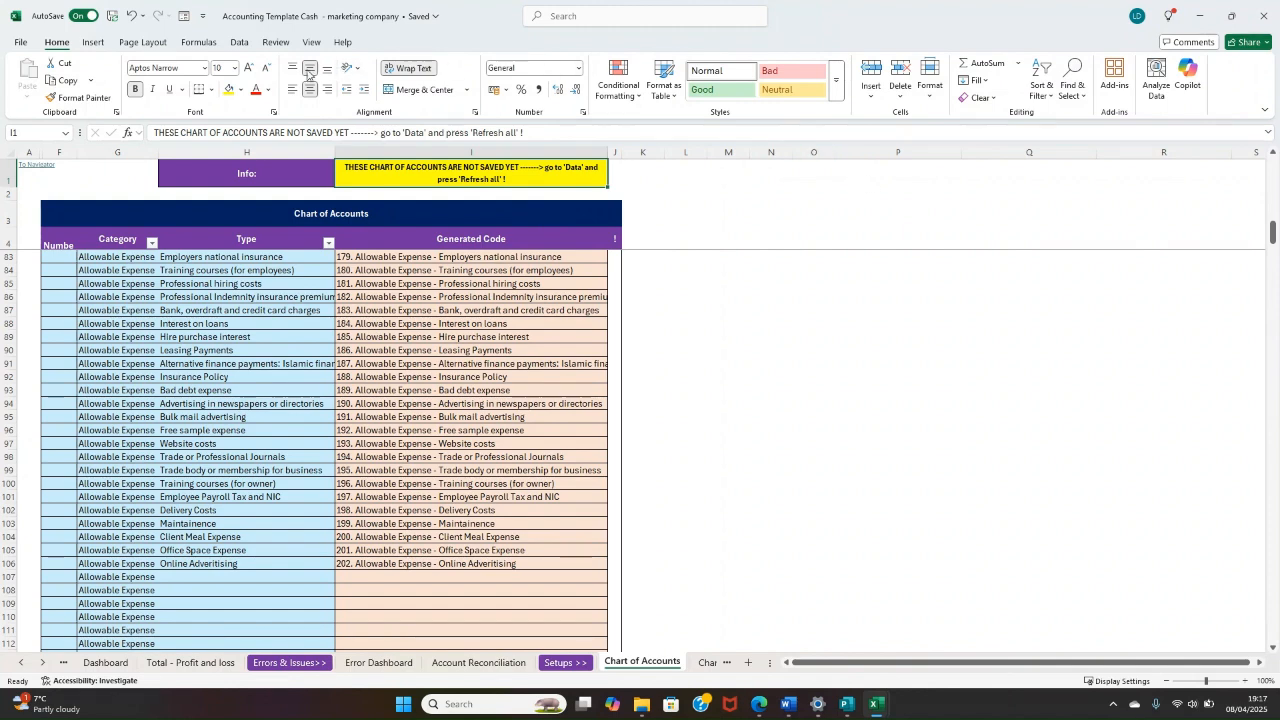
Step: Refresh all workbook data to save the new Online Adveritising account, and check the Info notice and the new row
{"action": "left_click", "coordinate": [240, 43]}
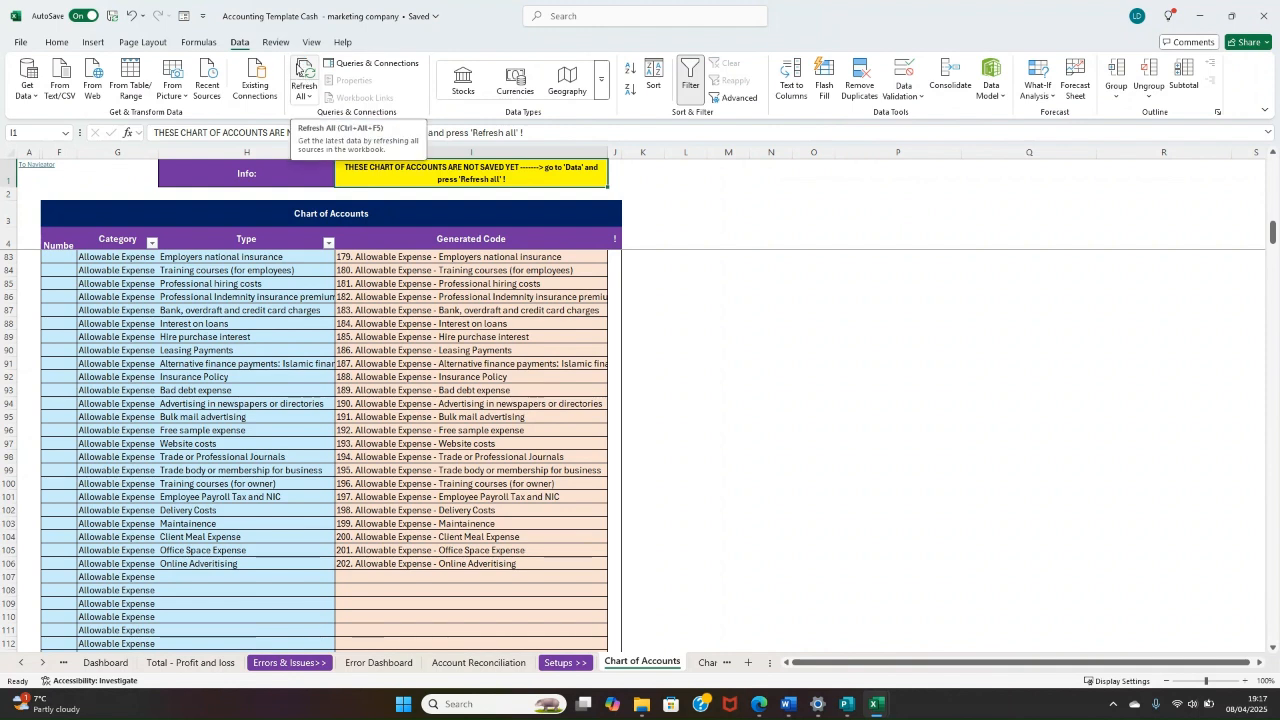
{"action": "left_click", "coordinate": [303, 72]}
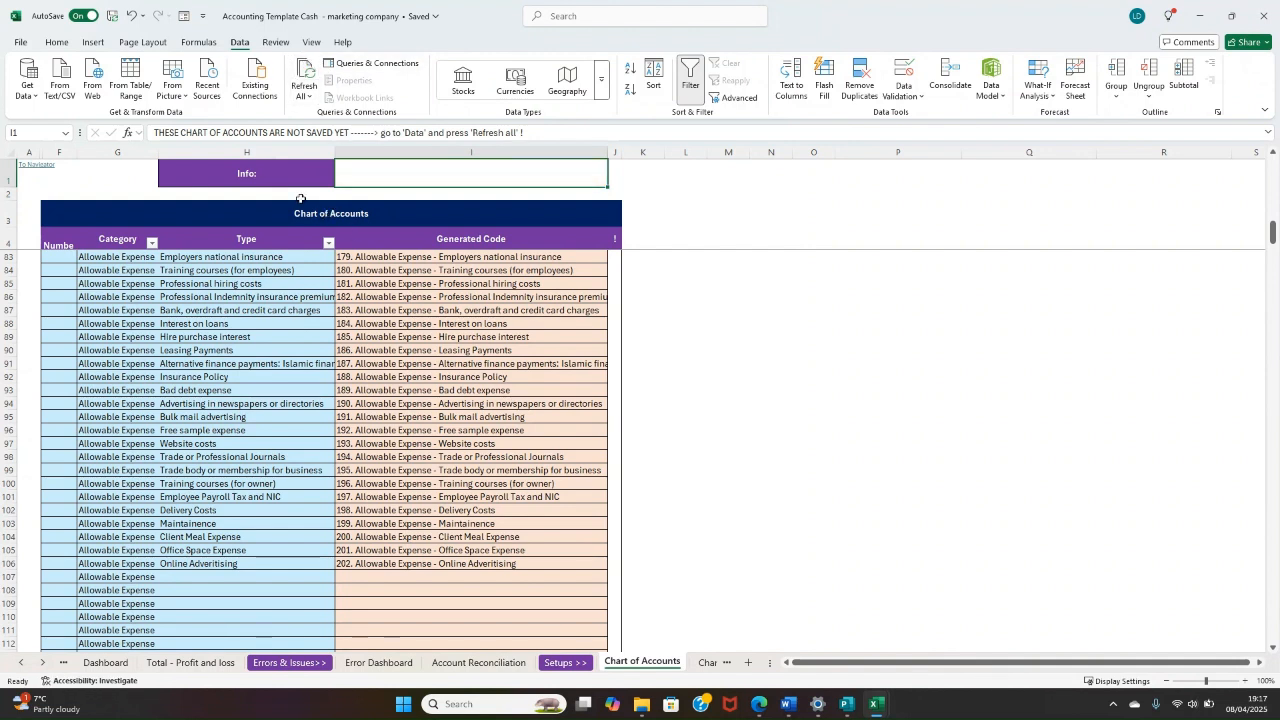
{"action": "left_click_drag", "start_coordinate": [290, 178], "coordinate": [431, 169]}
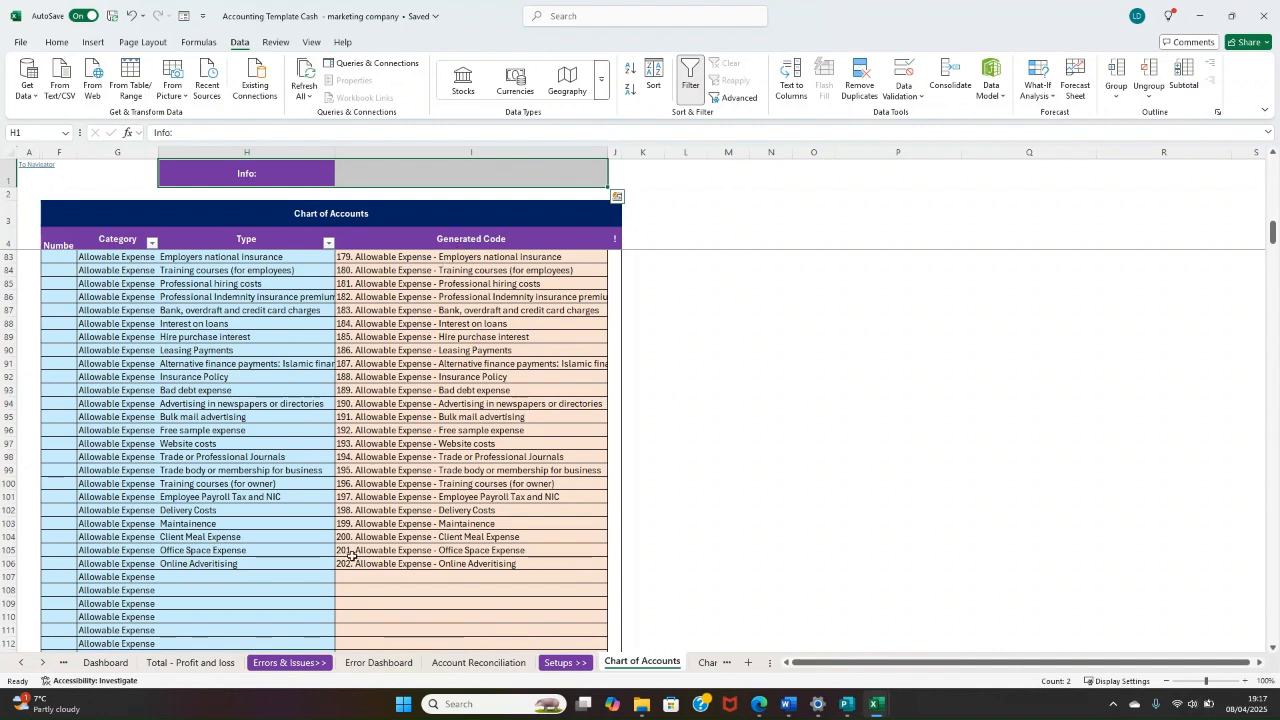
{"action": "left_click_drag", "start_coordinate": [352, 559], "coordinate": [137, 567]}
{"action": "left_click", "coordinate": [280, 566]}
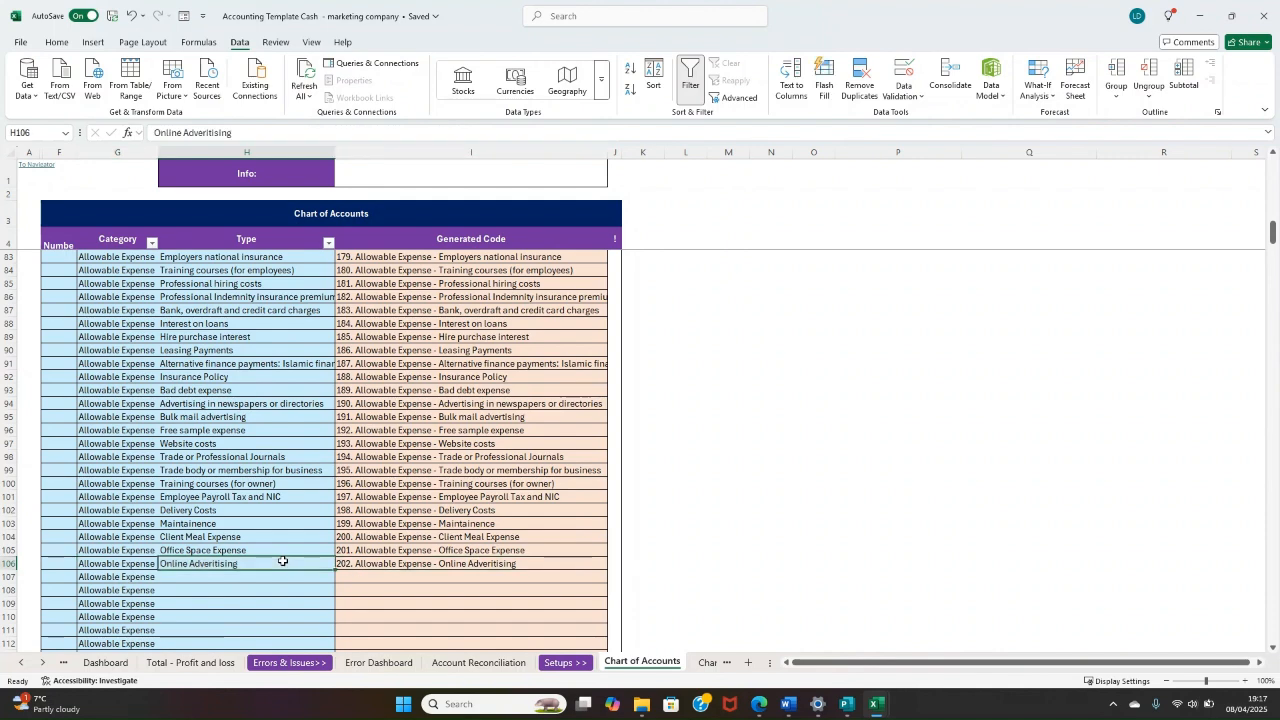
{"action": "scroll", "coordinate": [260, 506], "scroll_direction": "up", "scroll_amount": 3}
{"action": "scroll", "coordinate": [260, 506], "scroll_direction": "up", "scroll_amount": 9}
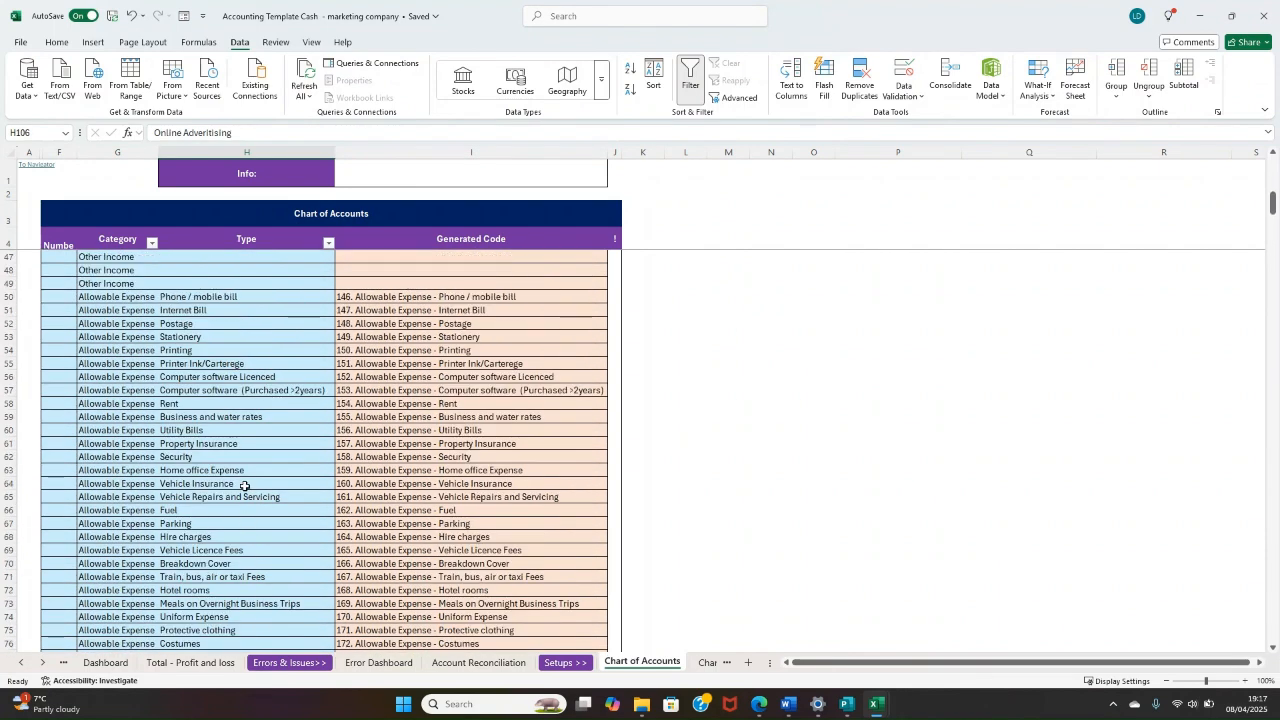
Step: Open the Cash Transactions sheet
{"action": "left_click", "coordinate": [707, 662]}
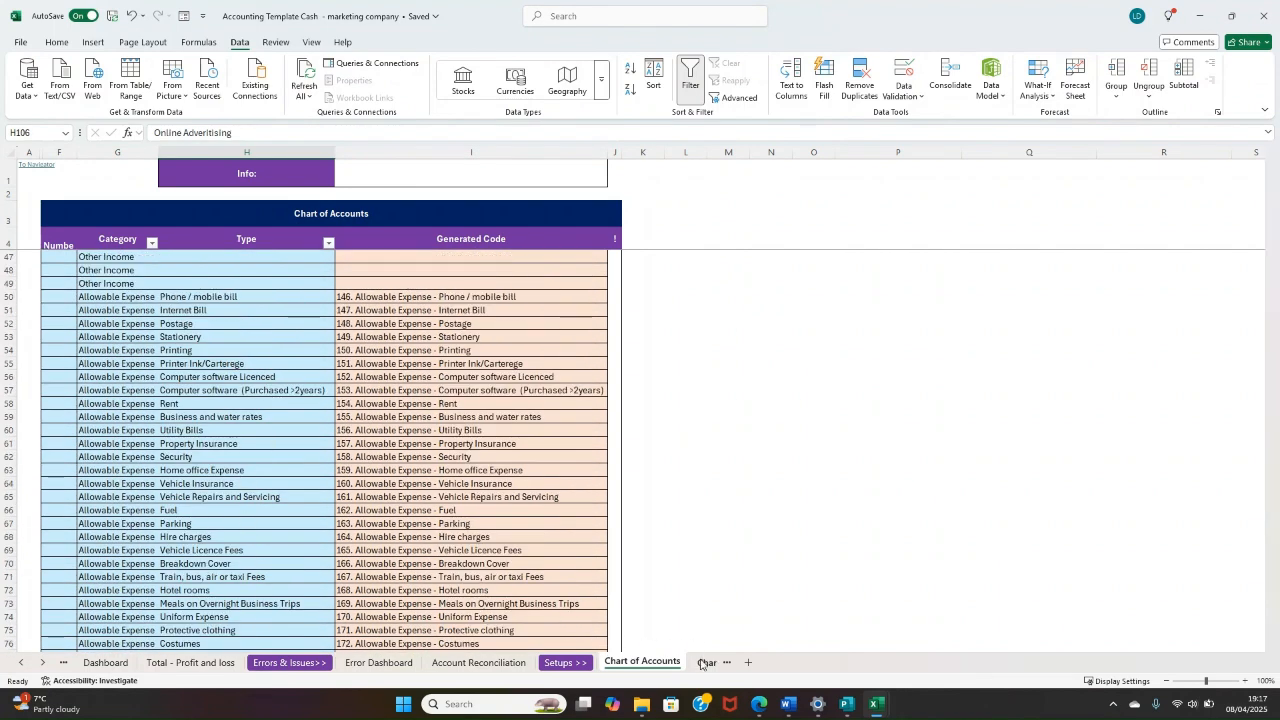
{"action": "left_click", "coordinate": [500, 668]}
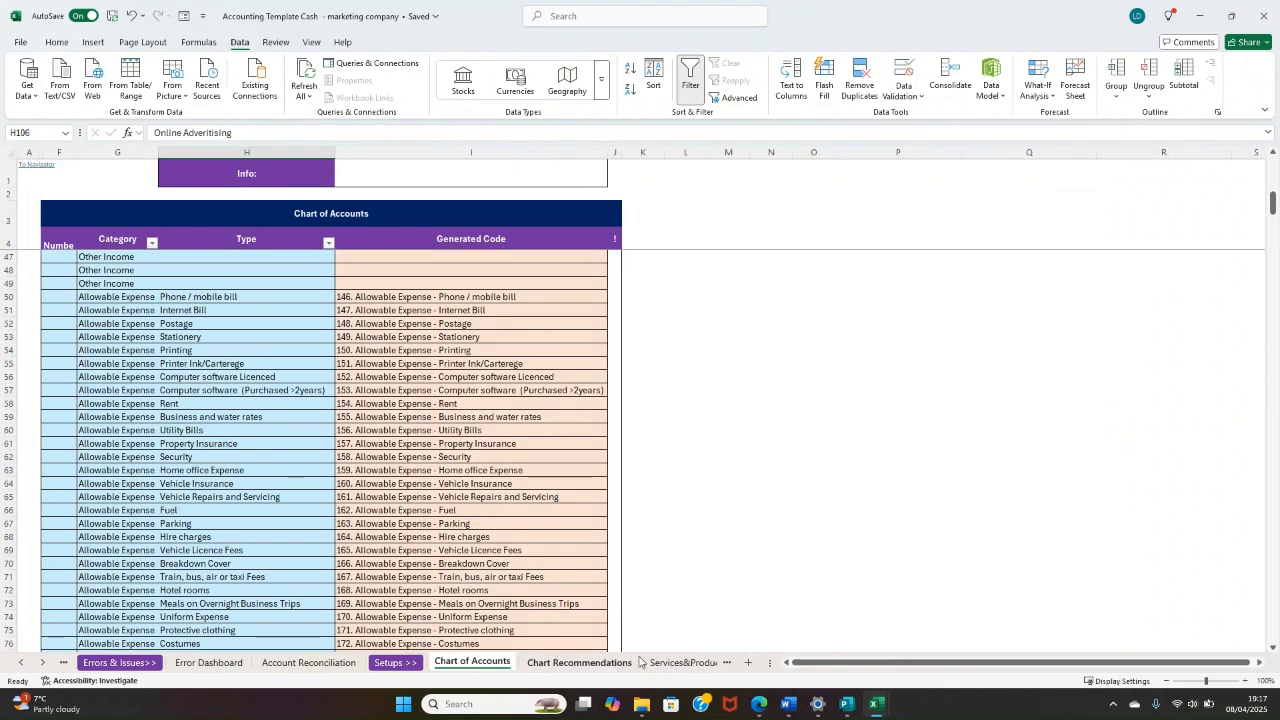
{"action": "left_click", "coordinate": [43, 664]}
{"action": "left_click", "coordinate": [43, 664]}
{"action": "left_click", "coordinate": [43, 664]}
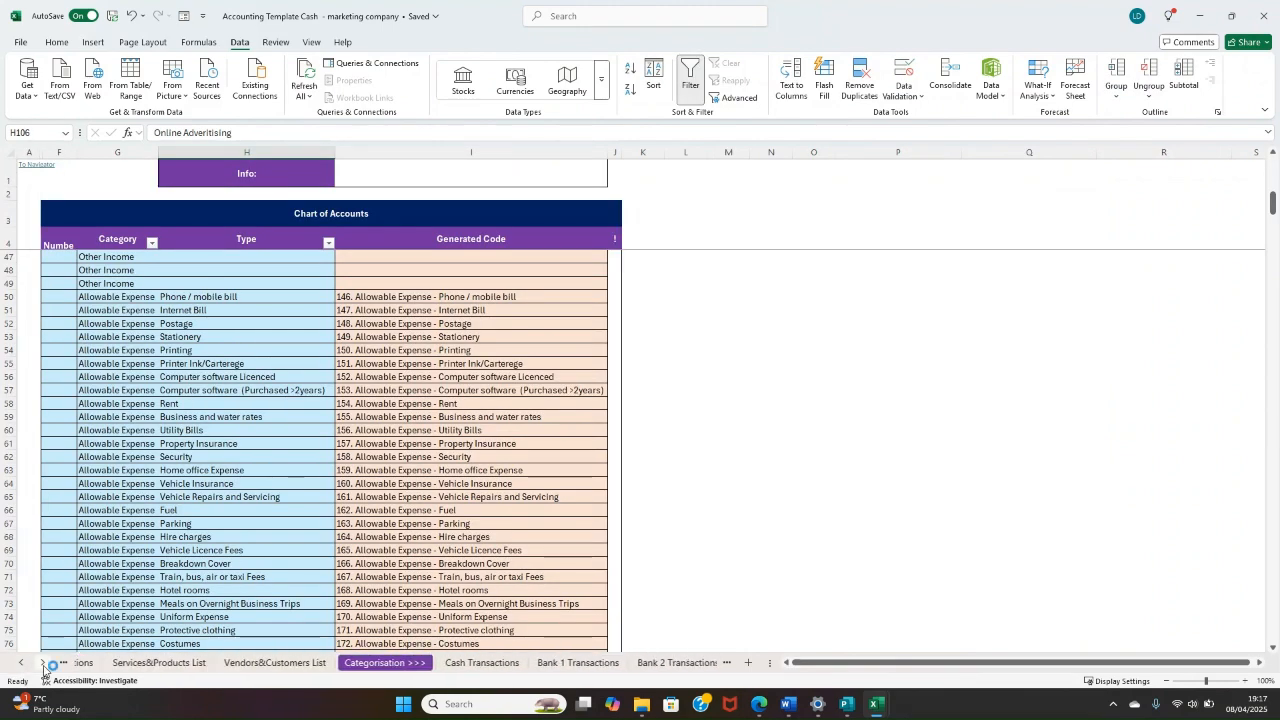
{"action": "left_click", "coordinate": [43, 664]}
{"action": "left_click", "coordinate": [453, 662]}
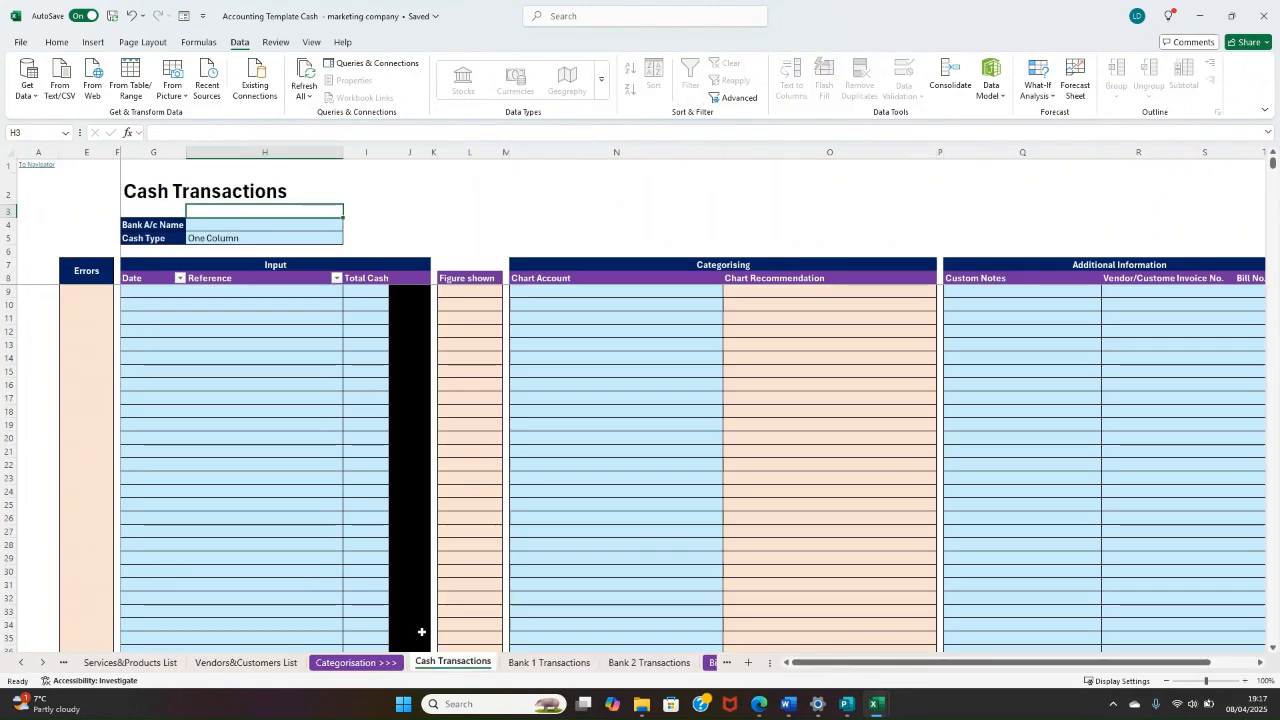
Step: Enter a test transaction in row 9 with chart account "101. Sales - Gen Sales" and a total cash of 1
{"action": "left_click", "coordinate": [355, 293]}
{"action": "left_click", "coordinate": [634, 293]}
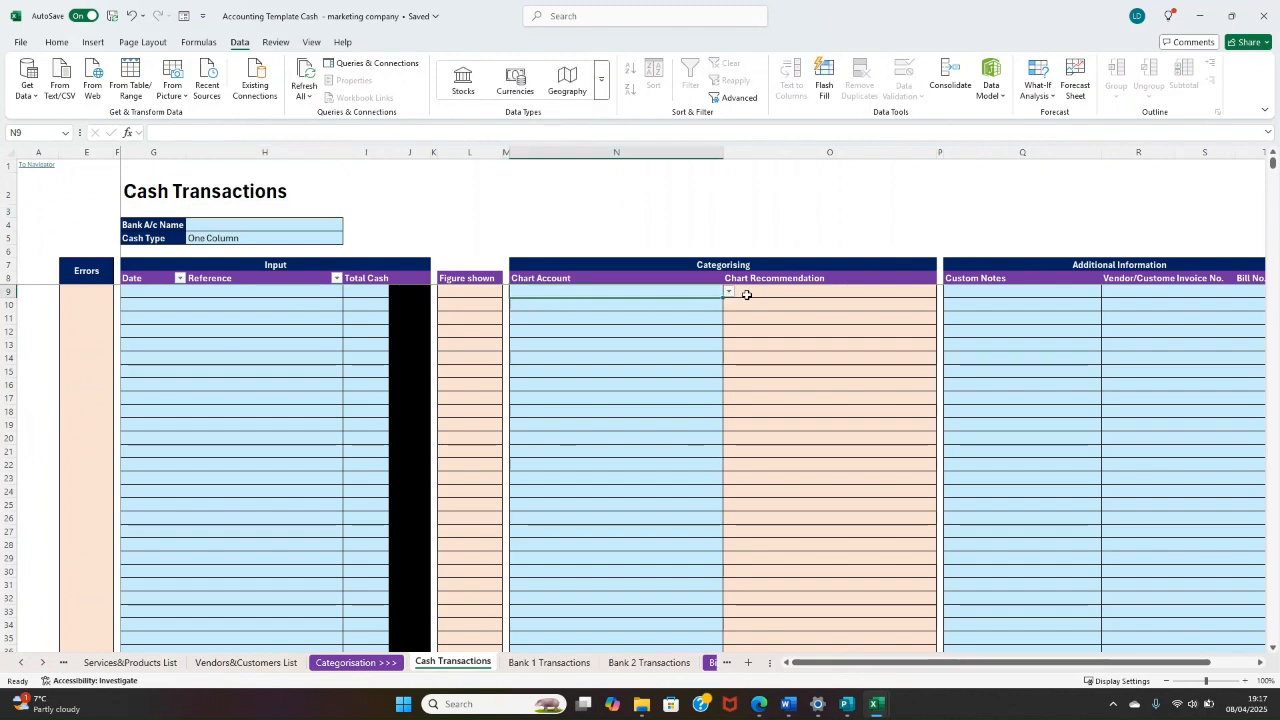
{"action": "left_click", "coordinate": [729, 292]}
{"action": "left_click", "coordinate": [597, 318]}
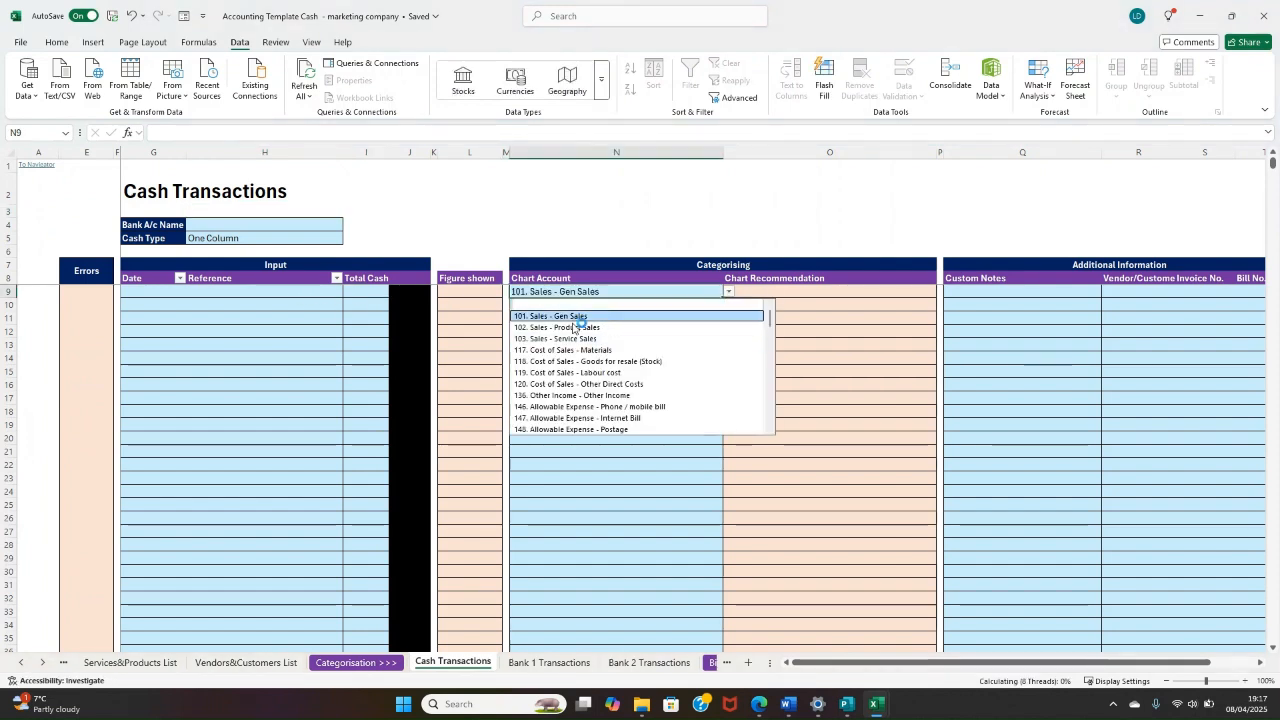
{"action": "left_click", "coordinate": [360, 294]}
{"action": "type", "text": "1"}
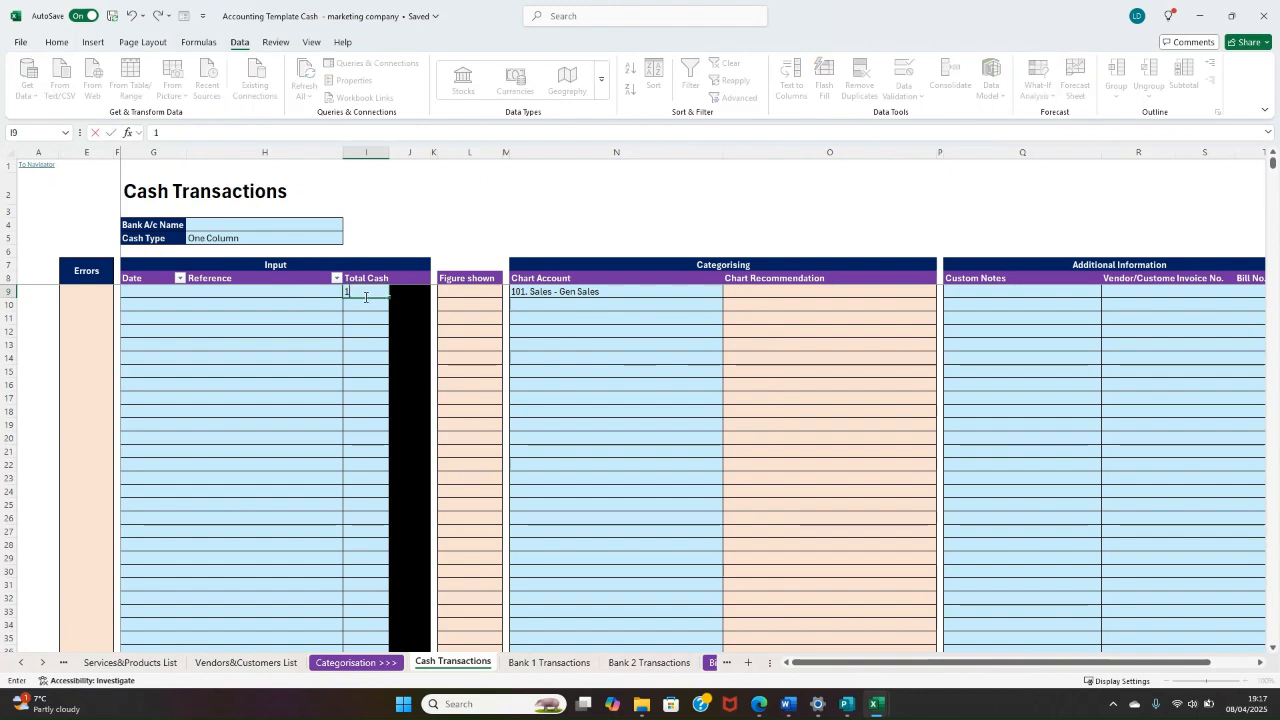
{"action": "key", "text": "Return"}
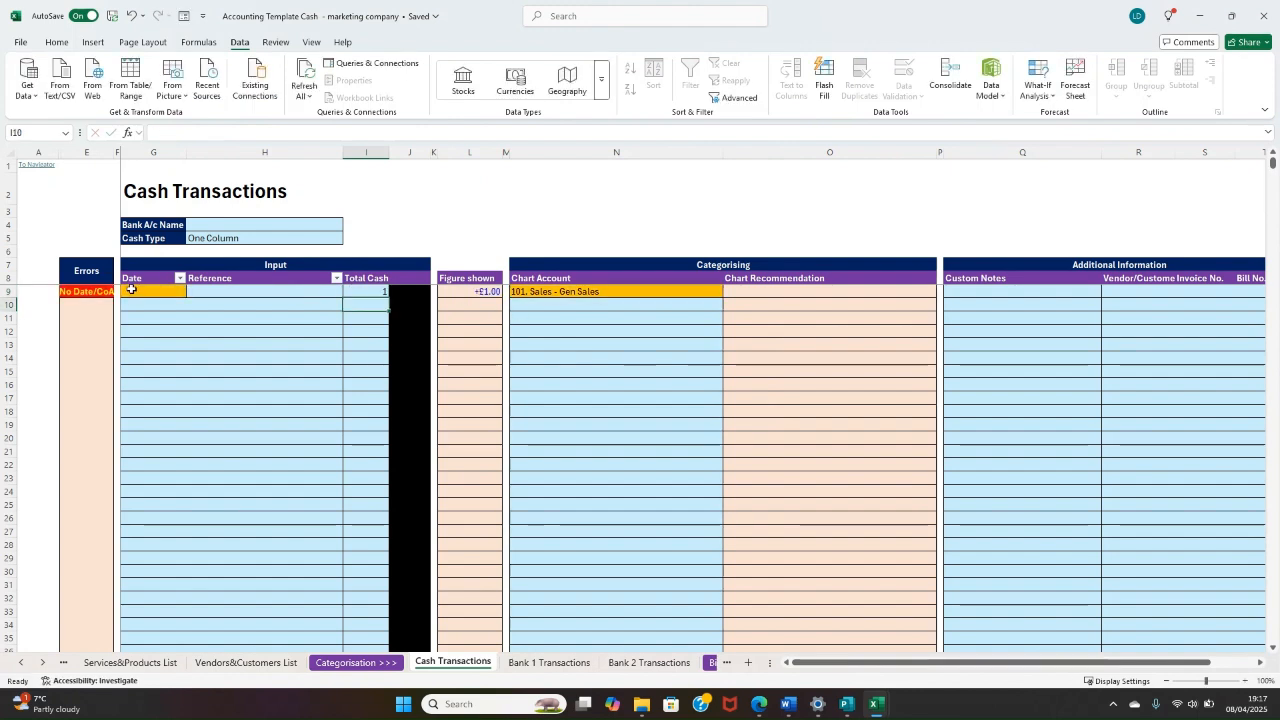
Step: Date the row 9 test transaction 08/04/2025
{"action": "left_click", "coordinate": [137, 293]}
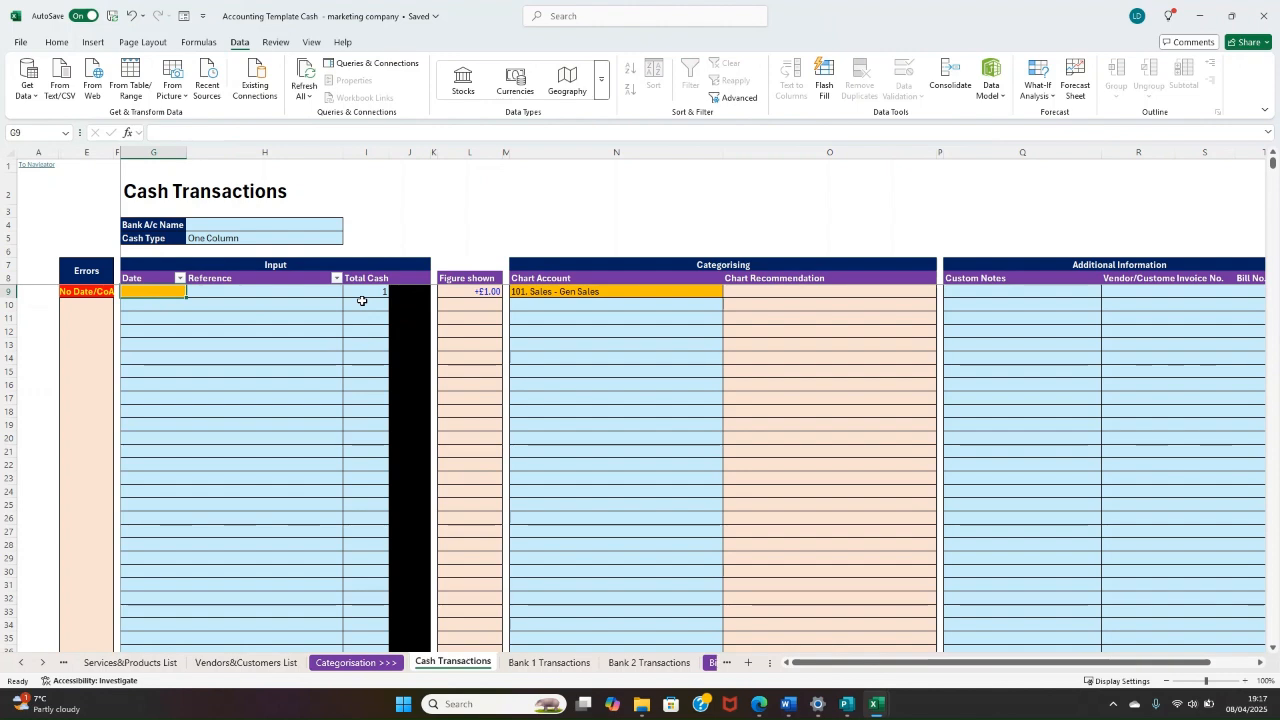
{"action": "key", "text": "ctrl+semicolon"}
{"action": "key", "text": "Return"}
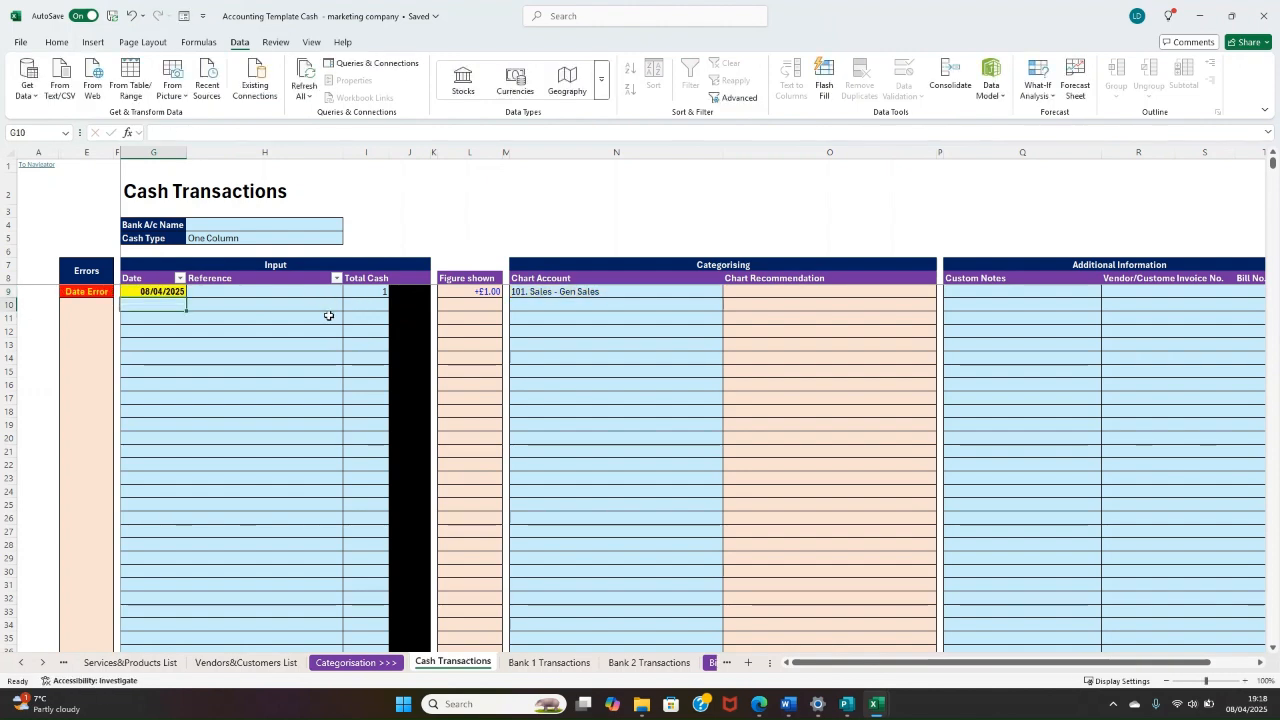
Step: Check the Sales entries on the Chart of Accounts sheet for any marker on the Gen Sales row
{"action": "left_click", "coordinate": [21, 662]}
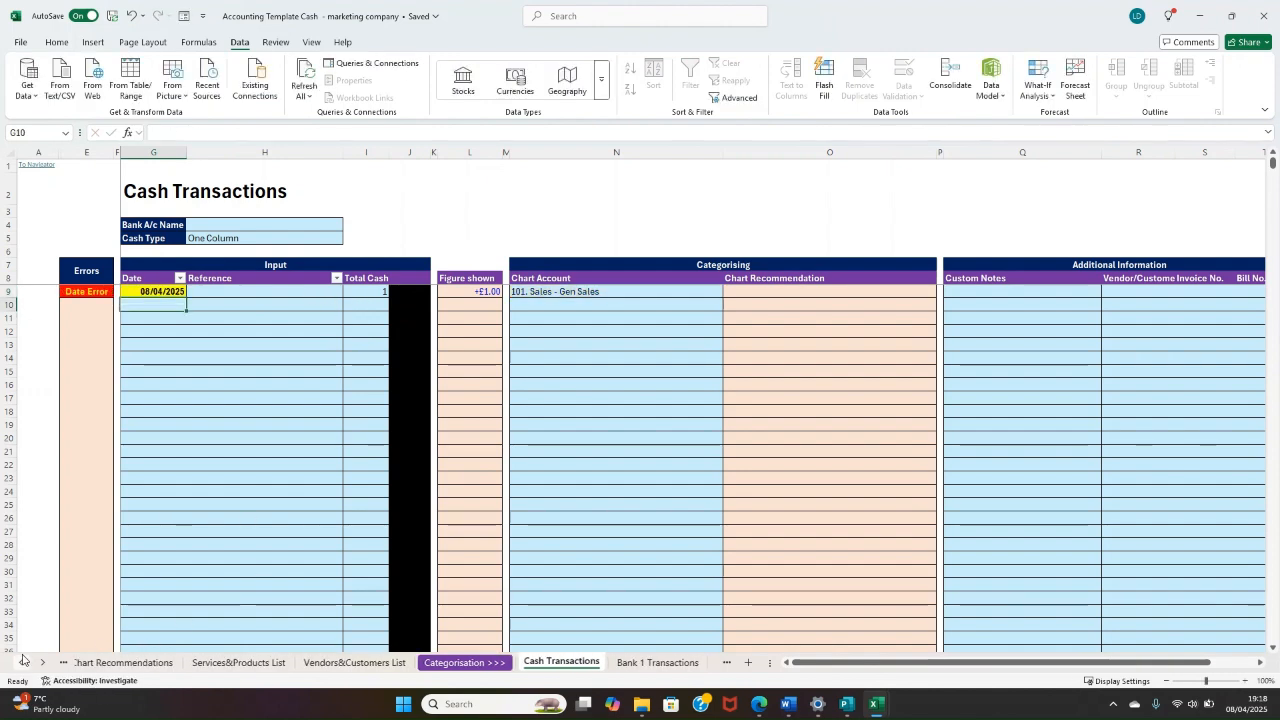
{"action": "left_click", "coordinate": [22, 662]}
{"action": "left_click", "coordinate": [124, 663]}
{"action": "left_click_drag", "start_coordinate": [541, 371], "coordinate": [470, 200]}
{"action": "left_click", "coordinate": [269, 281]}
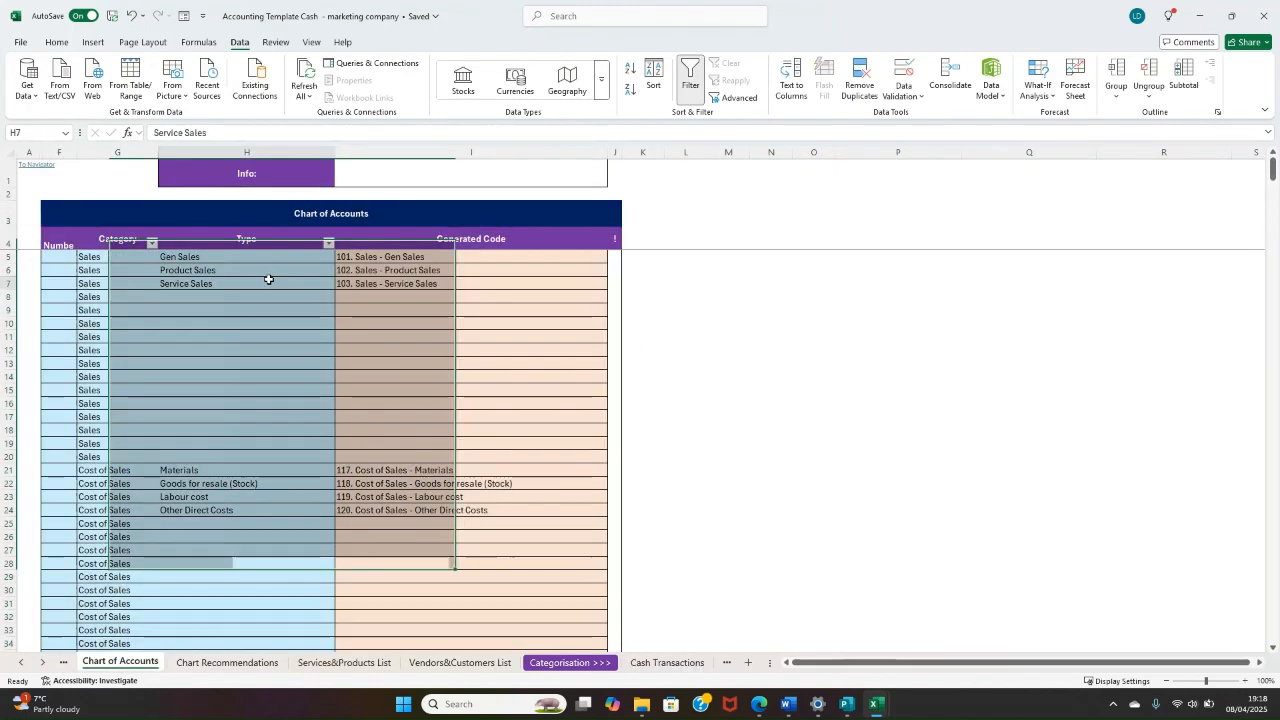
{"action": "left_click", "coordinate": [269, 259]}
Step: Change the date of the row 9 transaction on the Cash Transactions sheet to 08/04/2024
{"action": "left_click", "coordinate": [641, 664]}
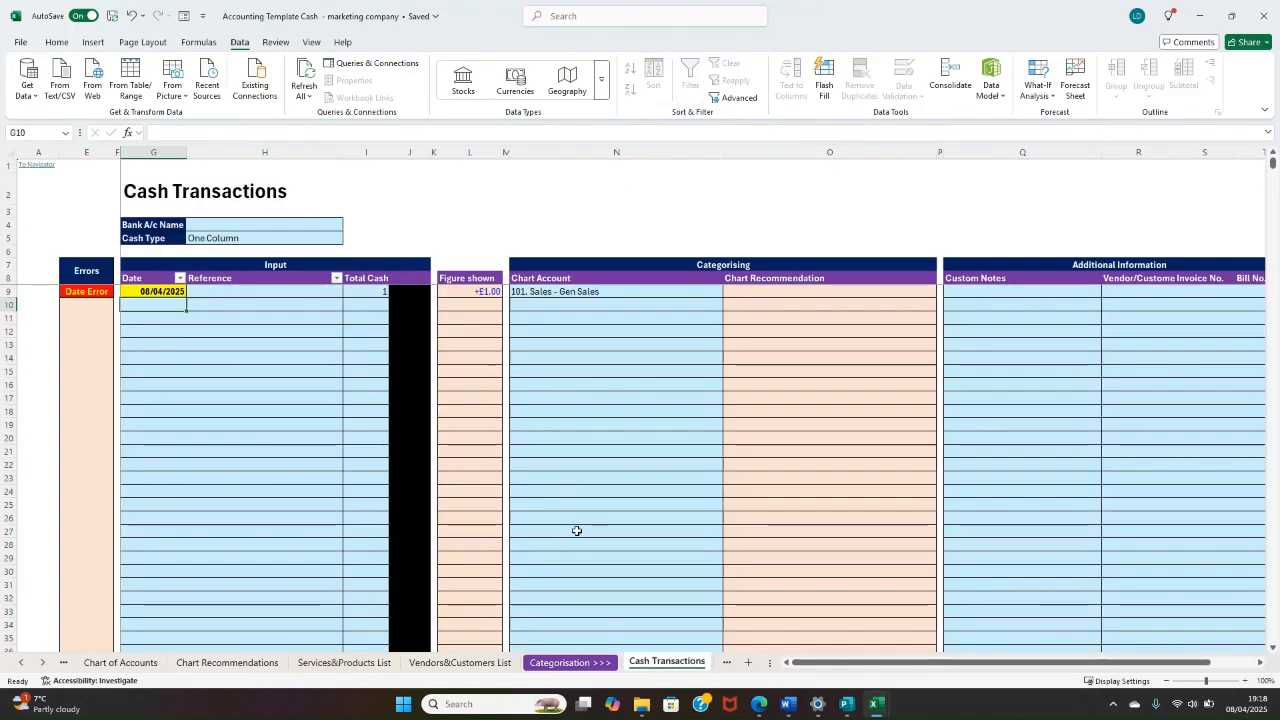
{"action": "left_click", "coordinate": [165, 291]}
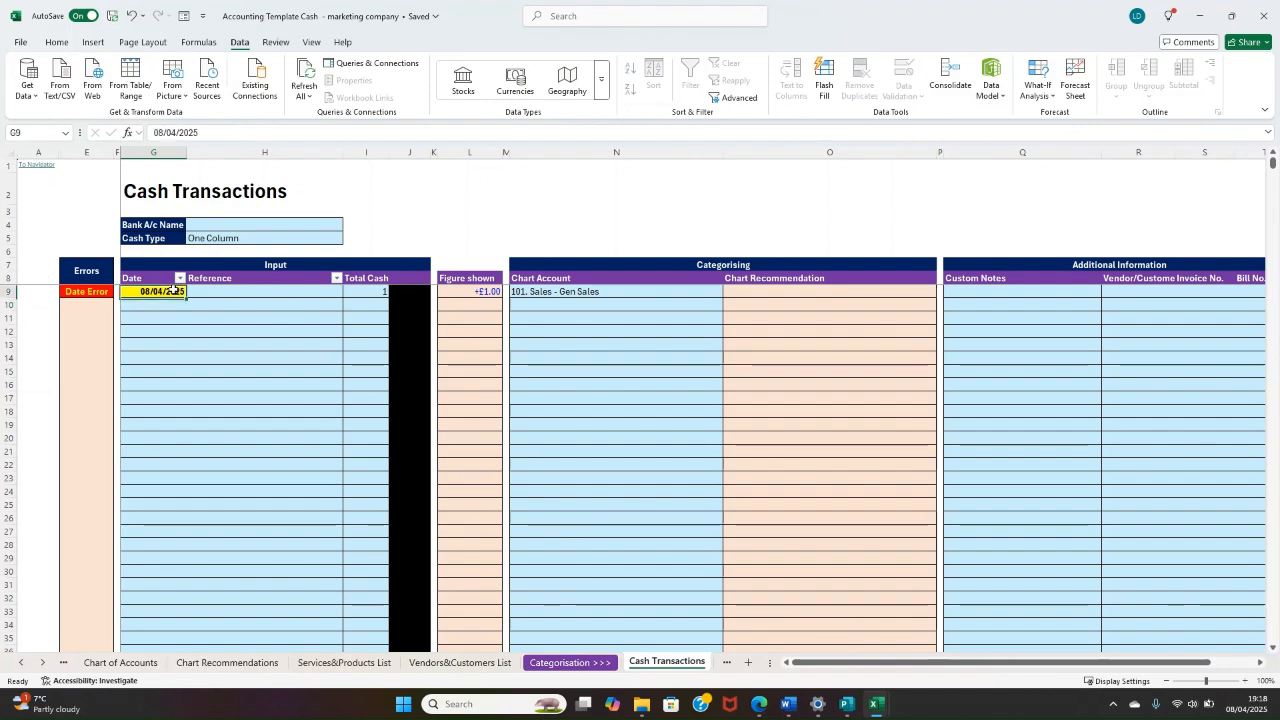
{"action": "left_click", "coordinate": [219, 131]}
{"action": "key", "text": "BackSpace"}
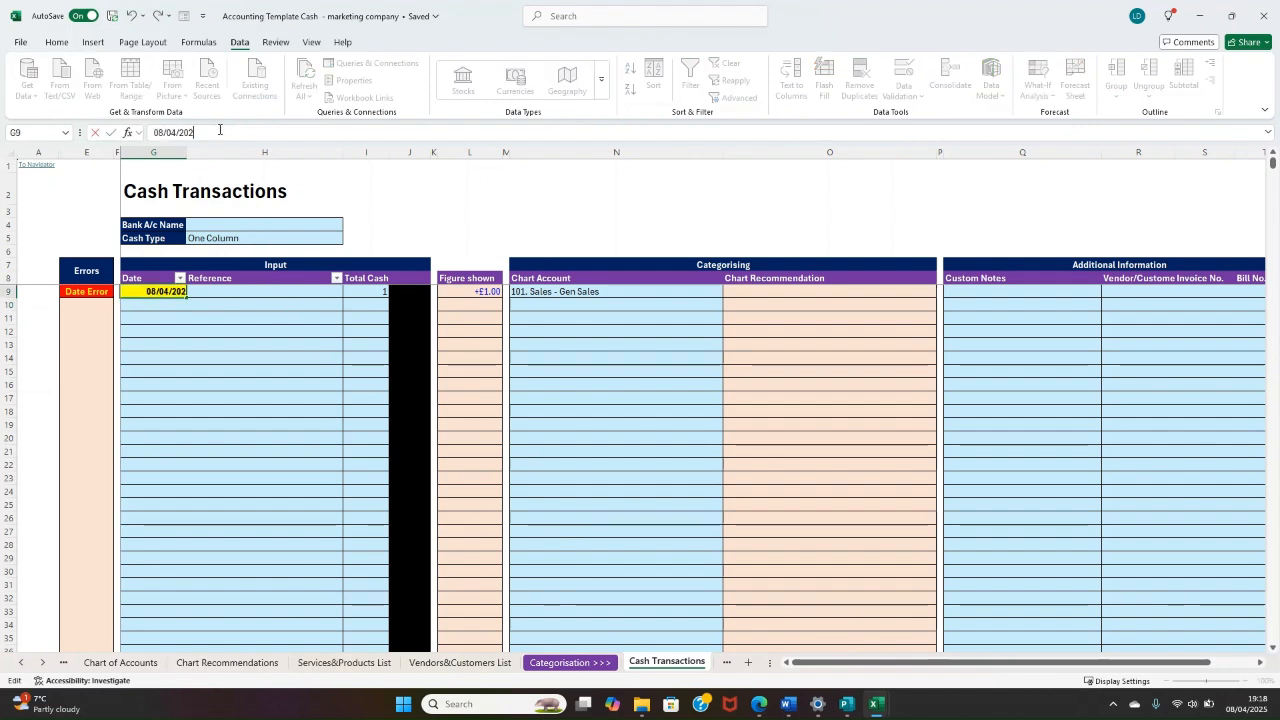
{"action": "type", "text": "4"}
{"action": "key", "text": "Return"}
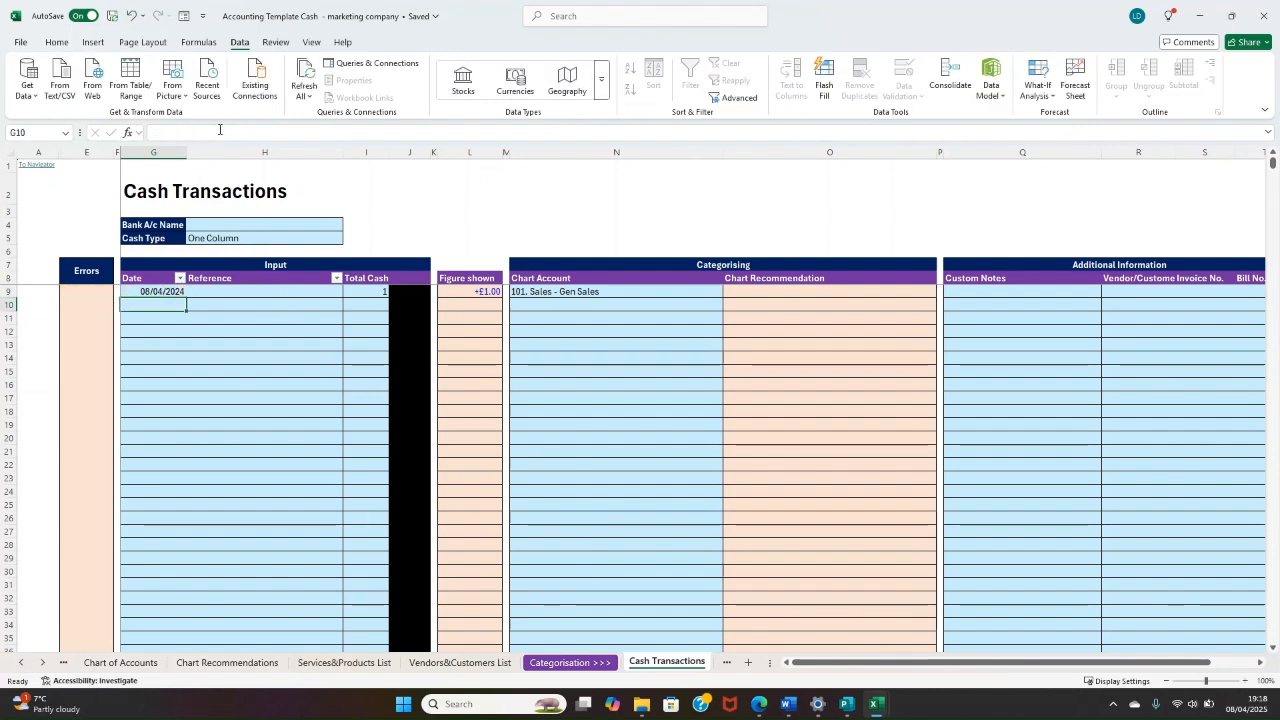
Step: Examine the "!" column cell and the rest of the Gen Sales row on the Chart of Accounts sheet
{"action": "left_click", "coordinate": [120, 662]}
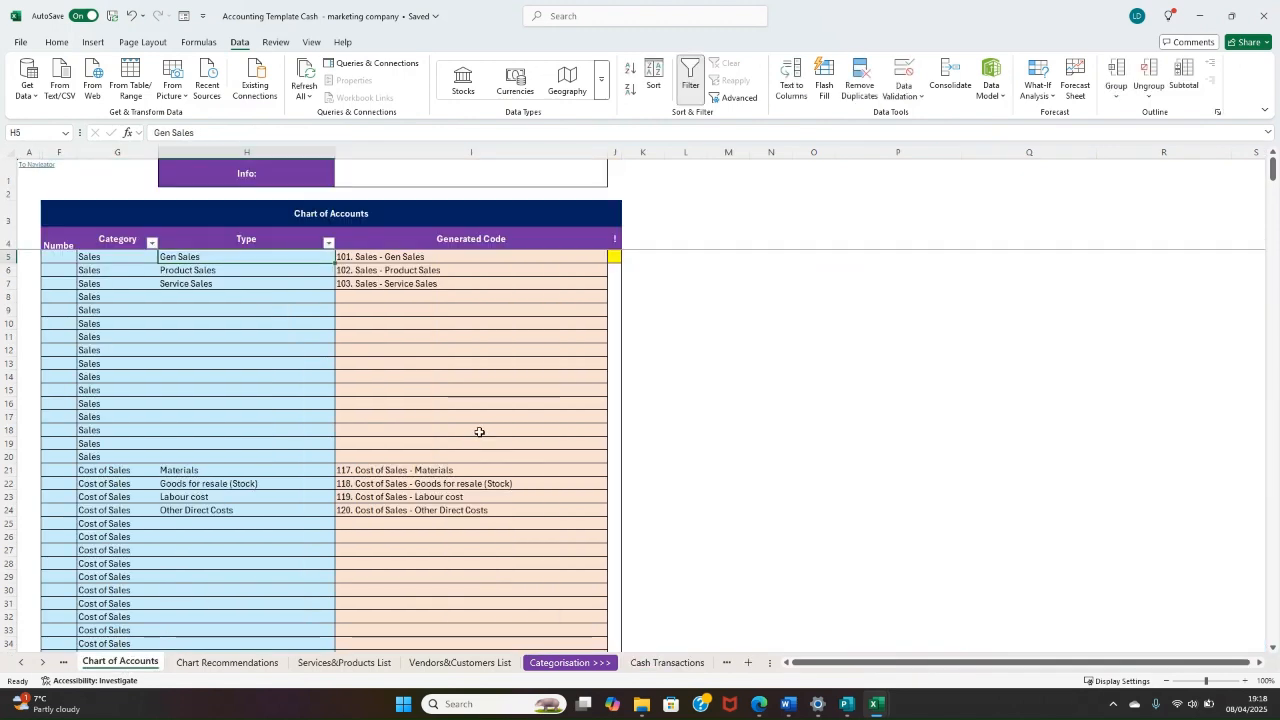
{"action": "left_click", "coordinate": [616, 258]}
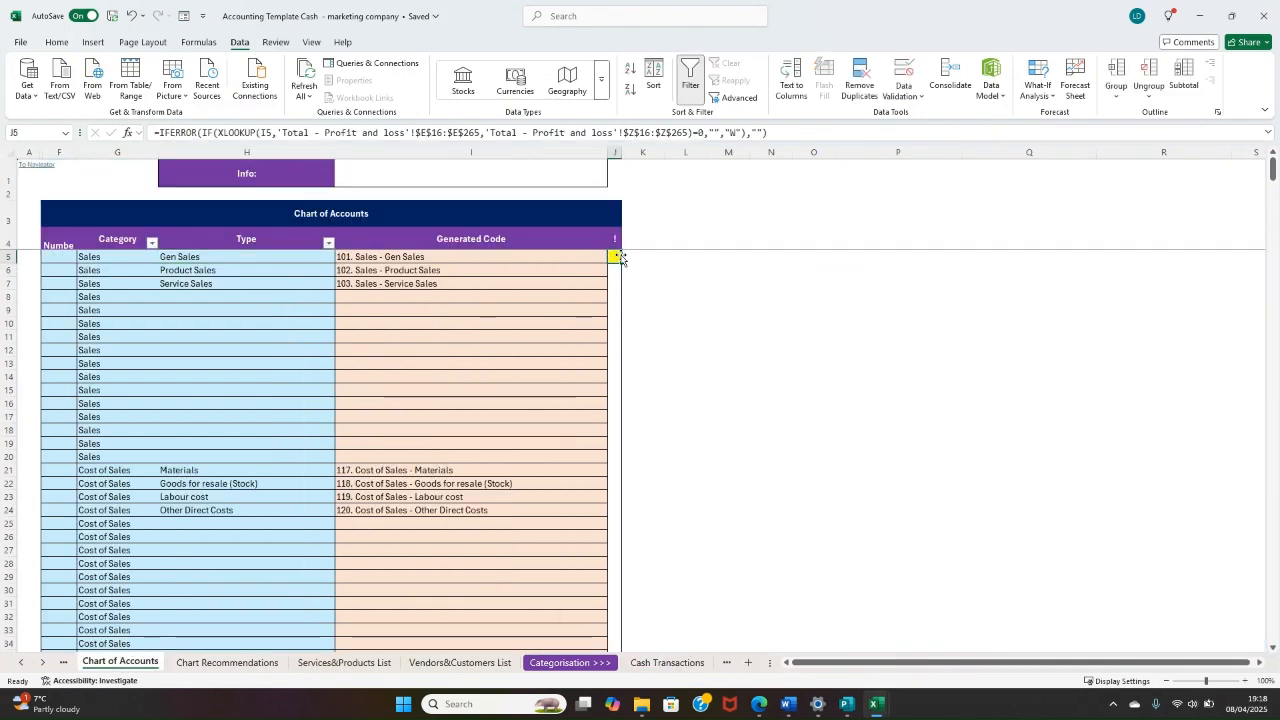
{"action": "left_click_drag", "start_coordinate": [615, 239], "coordinate": [62, 256]}
{"action": "left_click", "coordinate": [614, 258]}
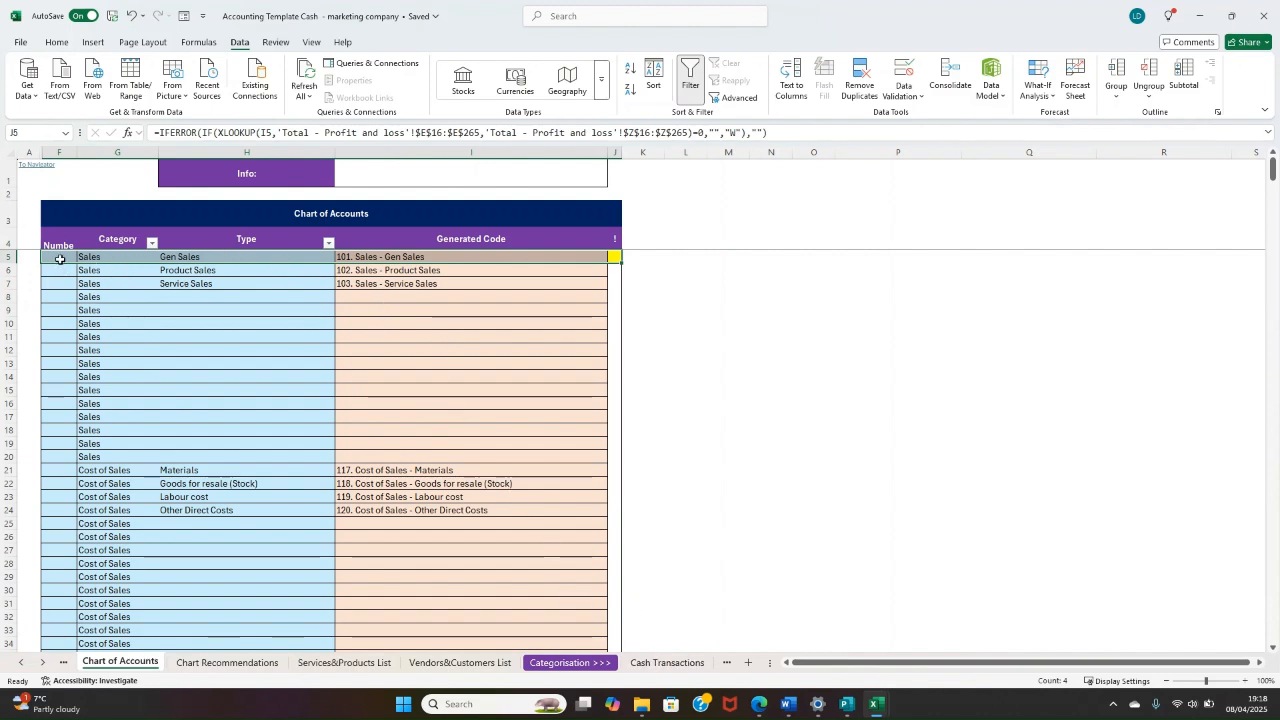
{"action": "left_click", "coordinate": [608, 258]}
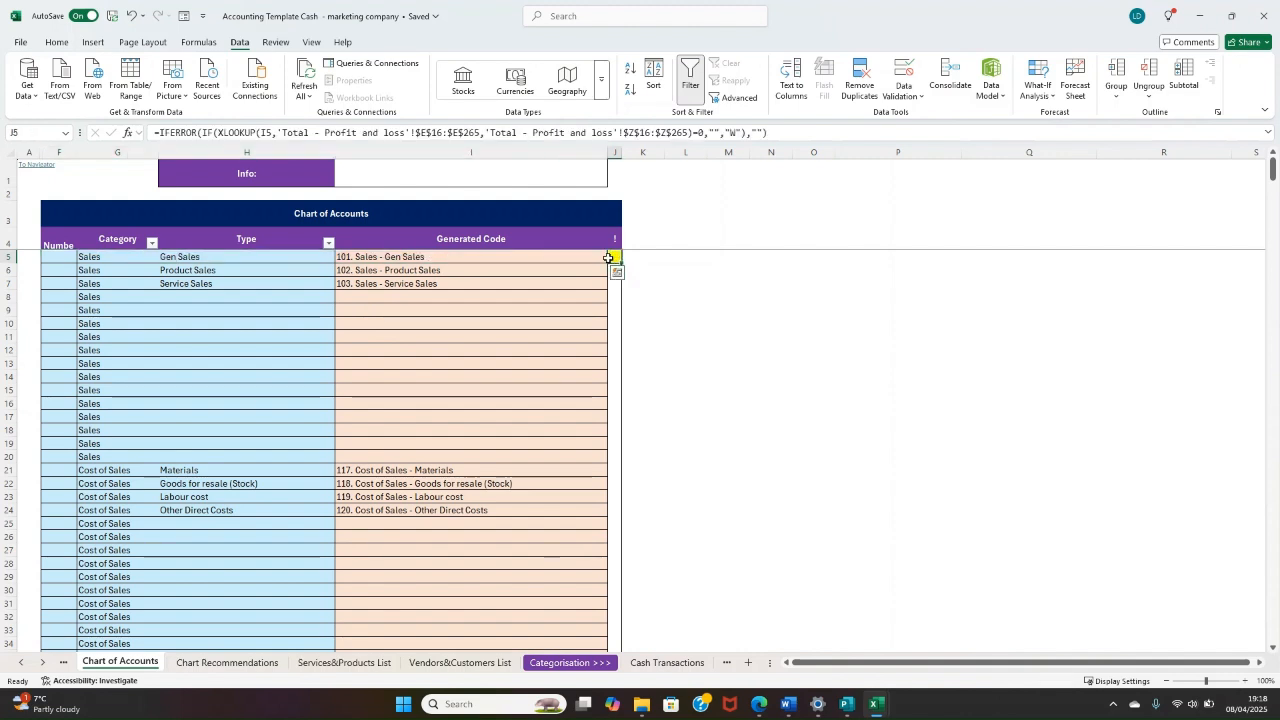
{"action": "left_click_drag", "start_coordinate": [608, 258], "coordinate": [57, 257]}
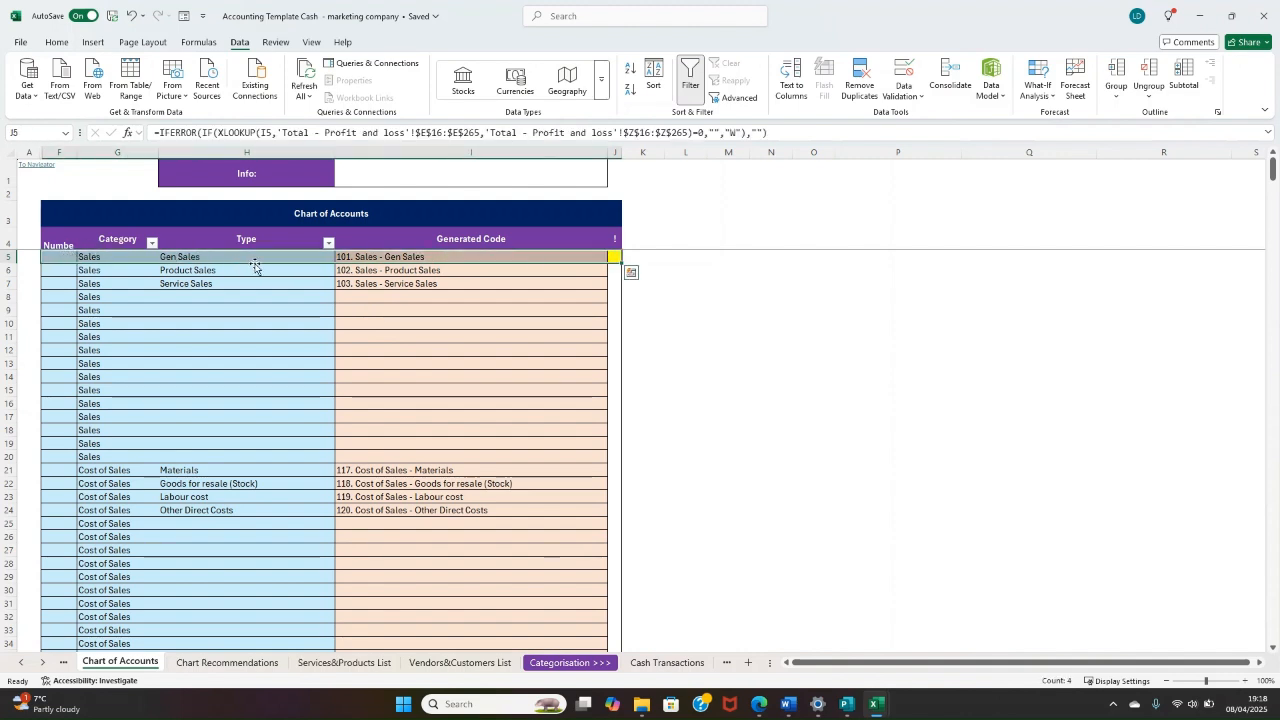
{"action": "left_click", "coordinate": [203, 257]}
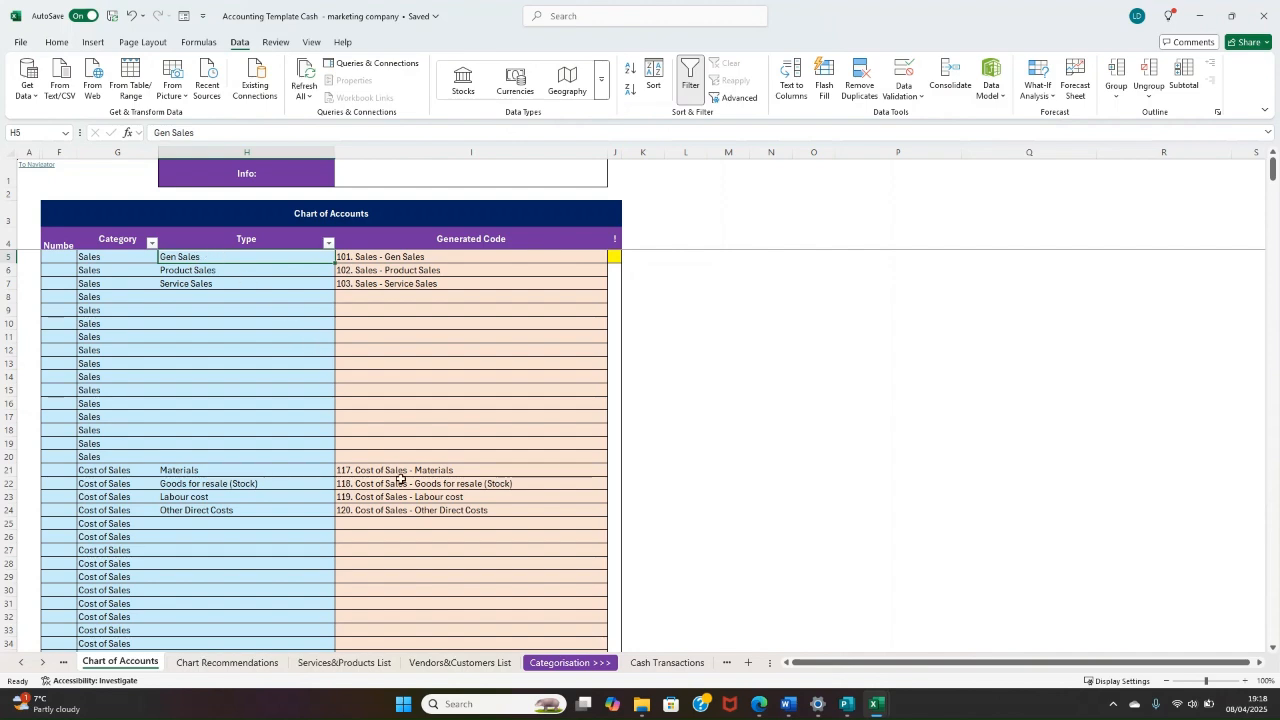
Step: Compare the Gen Sales row's "!" flag and generated code with the Cash Transactions entry and the neighbouring Sales rows
{"action": "left_click", "coordinate": [667, 662]}
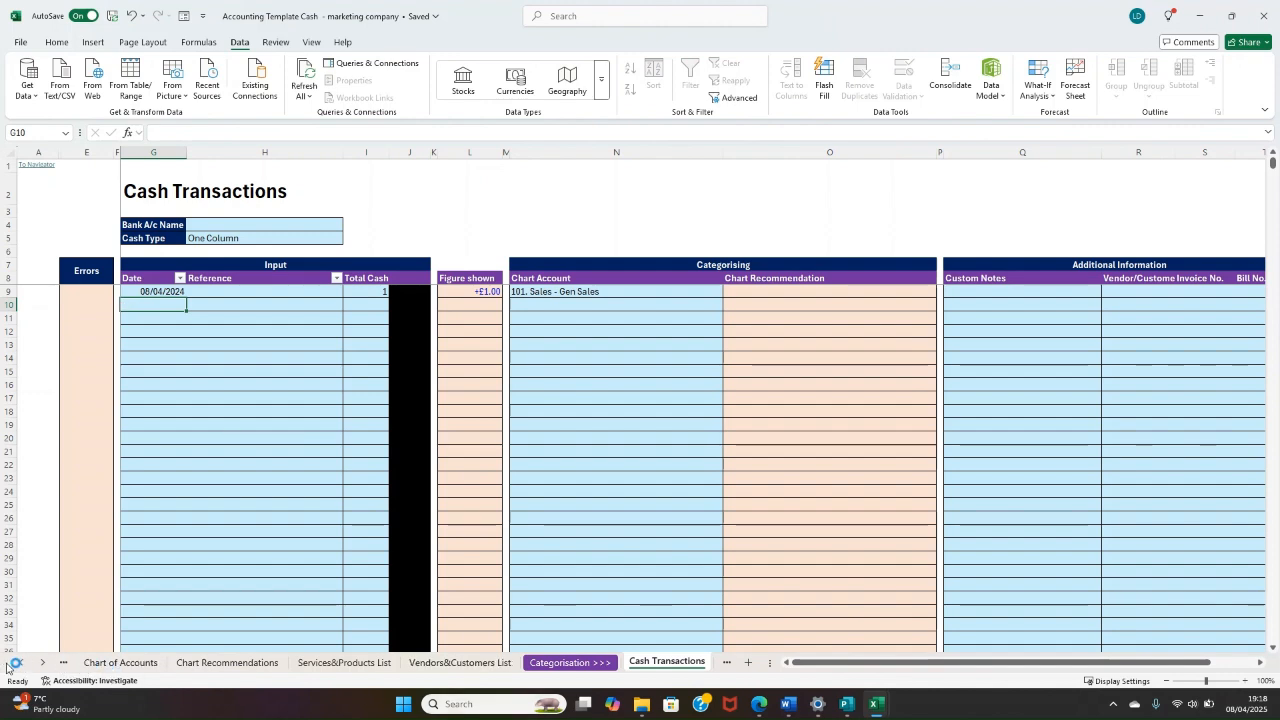
{"action": "left_click", "coordinate": [95, 665]}
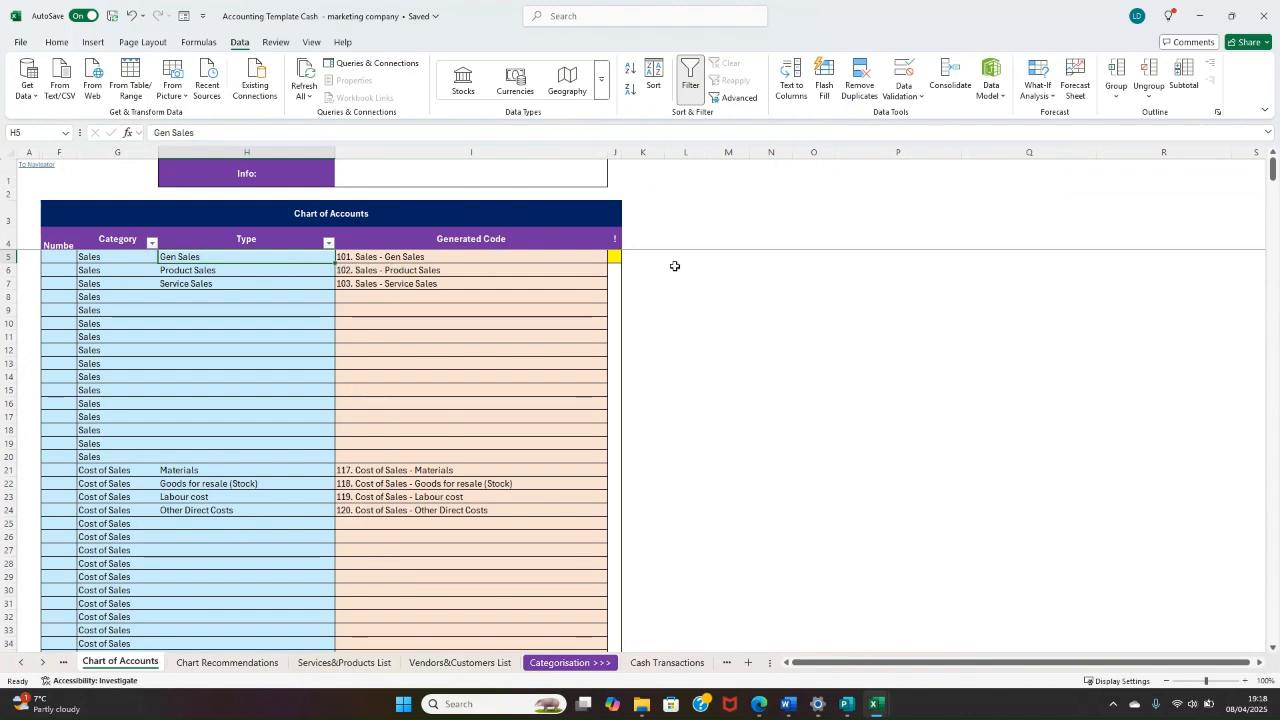
{"action": "left_click", "coordinate": [614, 257]}
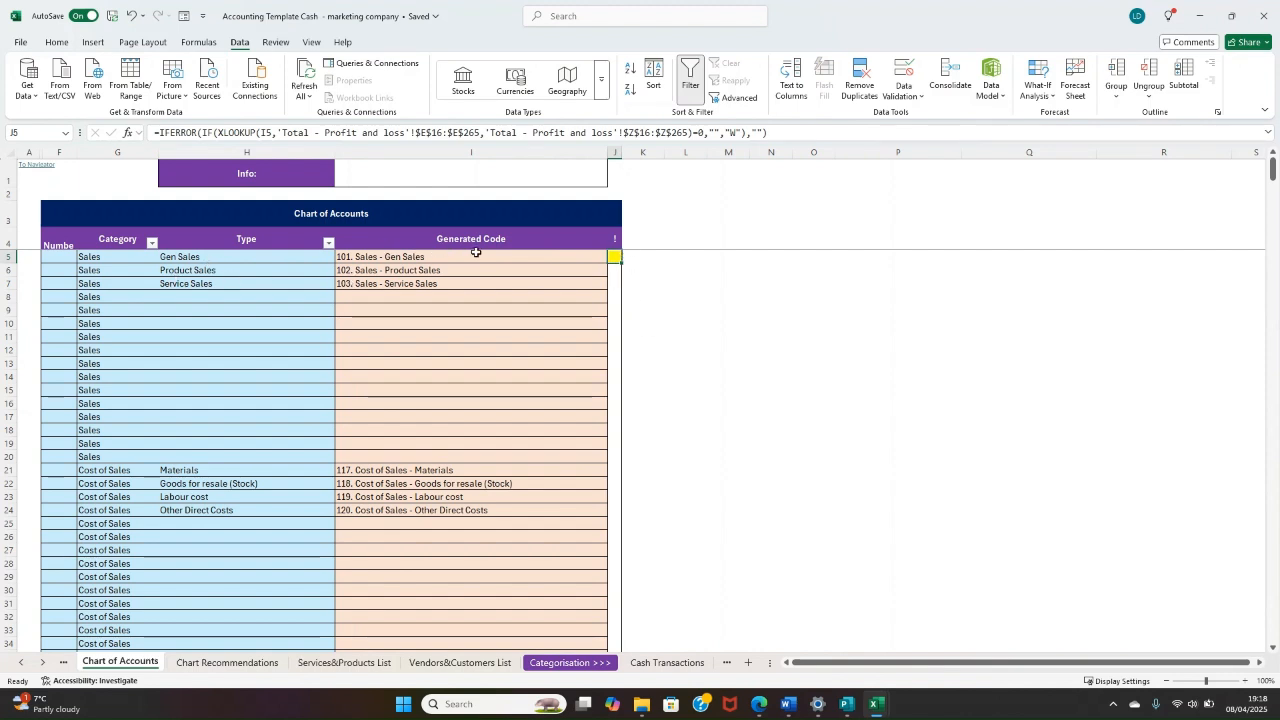
{"action": "left_click", "coordinate": [432, 261]}
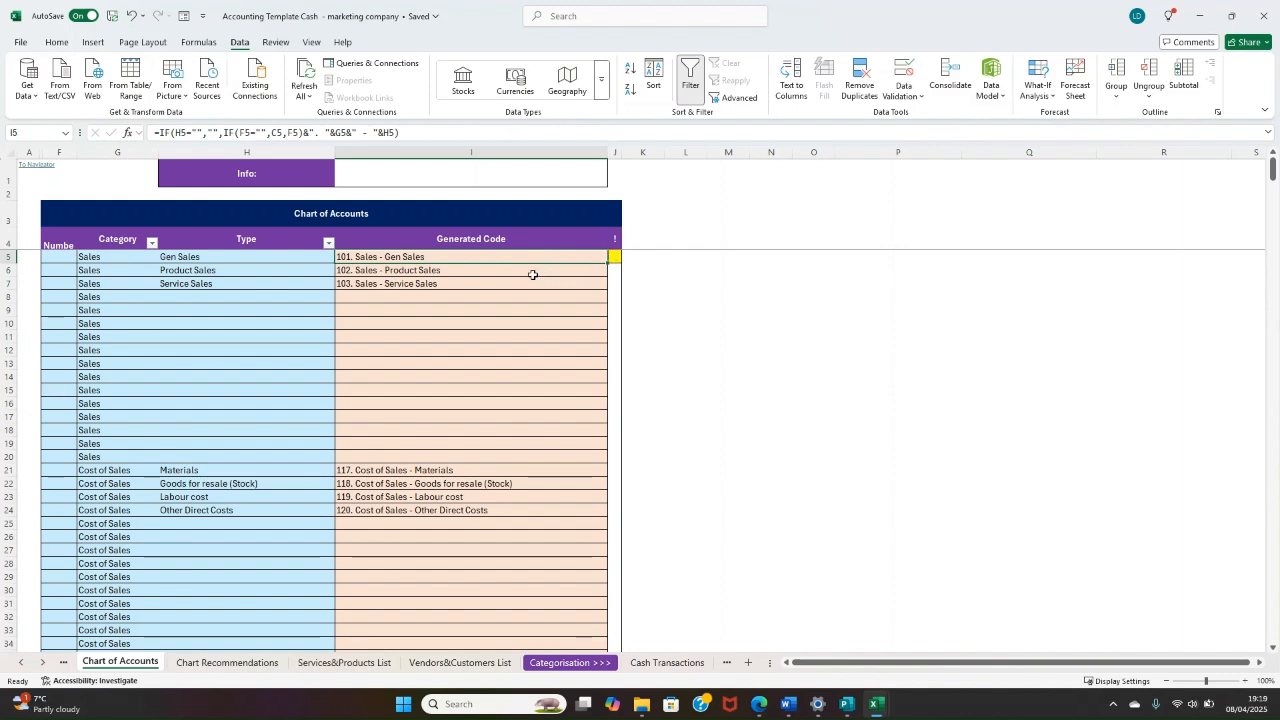
{"action": "mouse_move", "coordinate": [617, 257]}
{"action": "left_mouse_down"}
{"action": "mouse_move", "coordinate": [95, 258]}
{"action": "mouse_move", "coordinate": [616, 258]}
{"action": "left_mouse_up"}
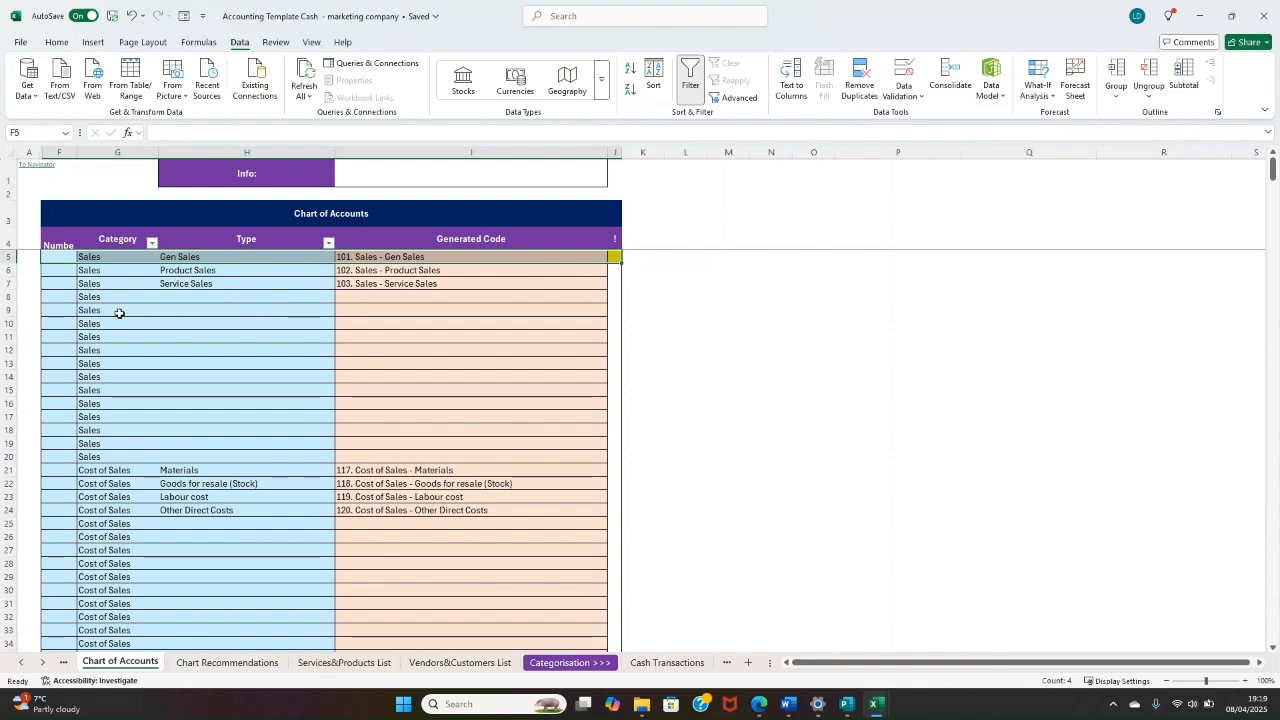
{"action": "left_click", "coordinate": [125, 287]}
{"action": "left_click_drag", "start_coordinate": [120, 297], "coordinate": [598, 297]}
{"action": "left_click", "coordinate": [629, 271]}
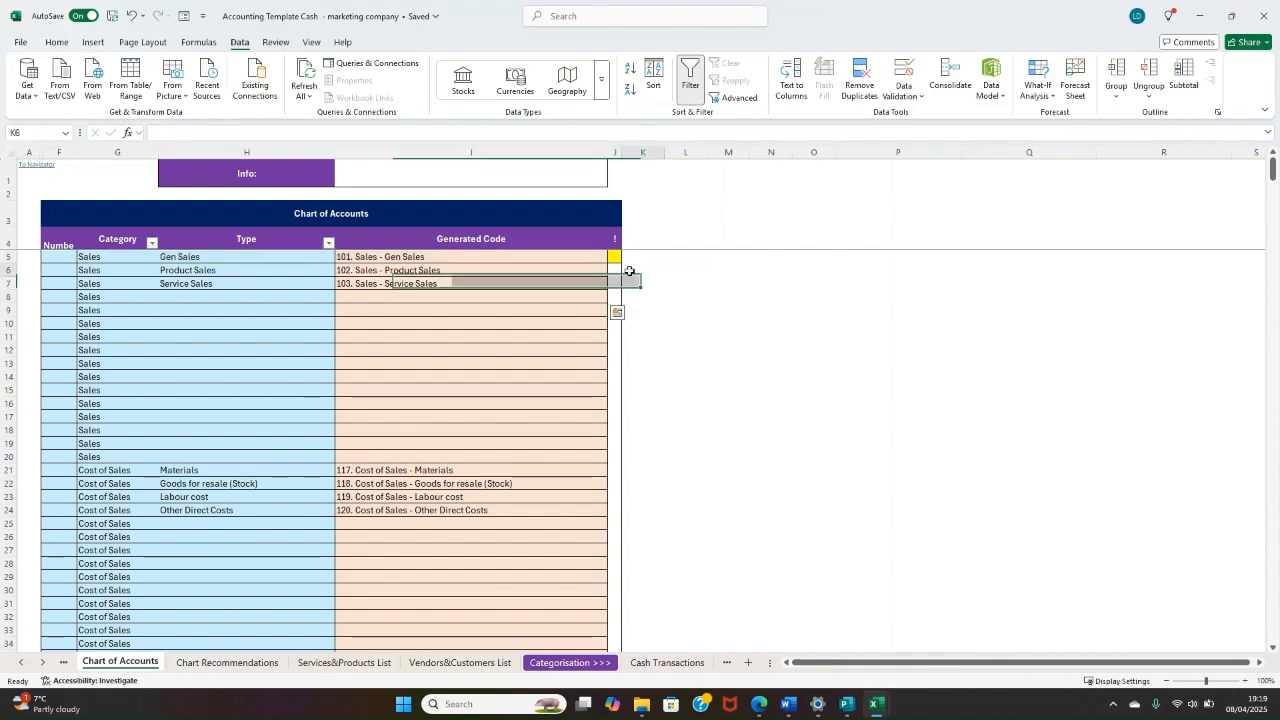
{"action": "left_click", "coordinate": [612, 260]}
{"action": "left_click", "coordinate": [551, 365]}
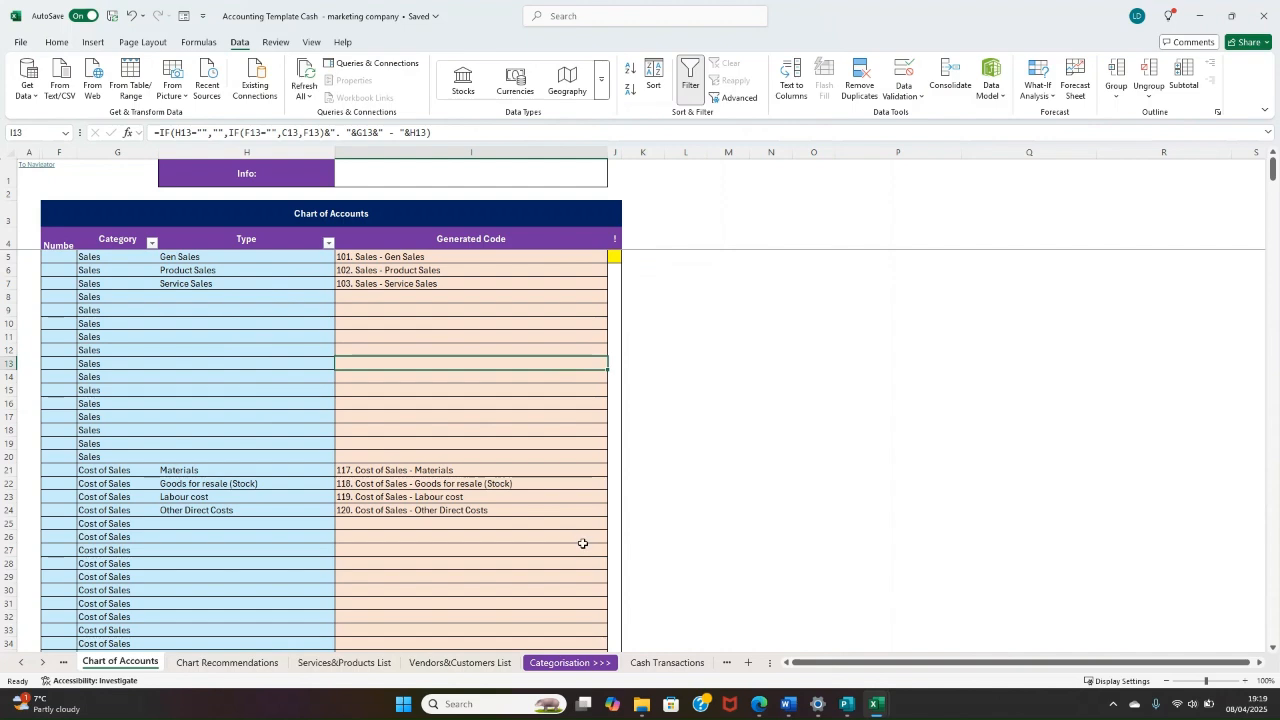
Step: Clear the row 9 test transaction on the Cash Transactions sheet, including its date, total cash and chart account
{"action": "left_click", "coordinate": [665, 662]}
{"action": "left_click", "coordinate": [165, 291]}
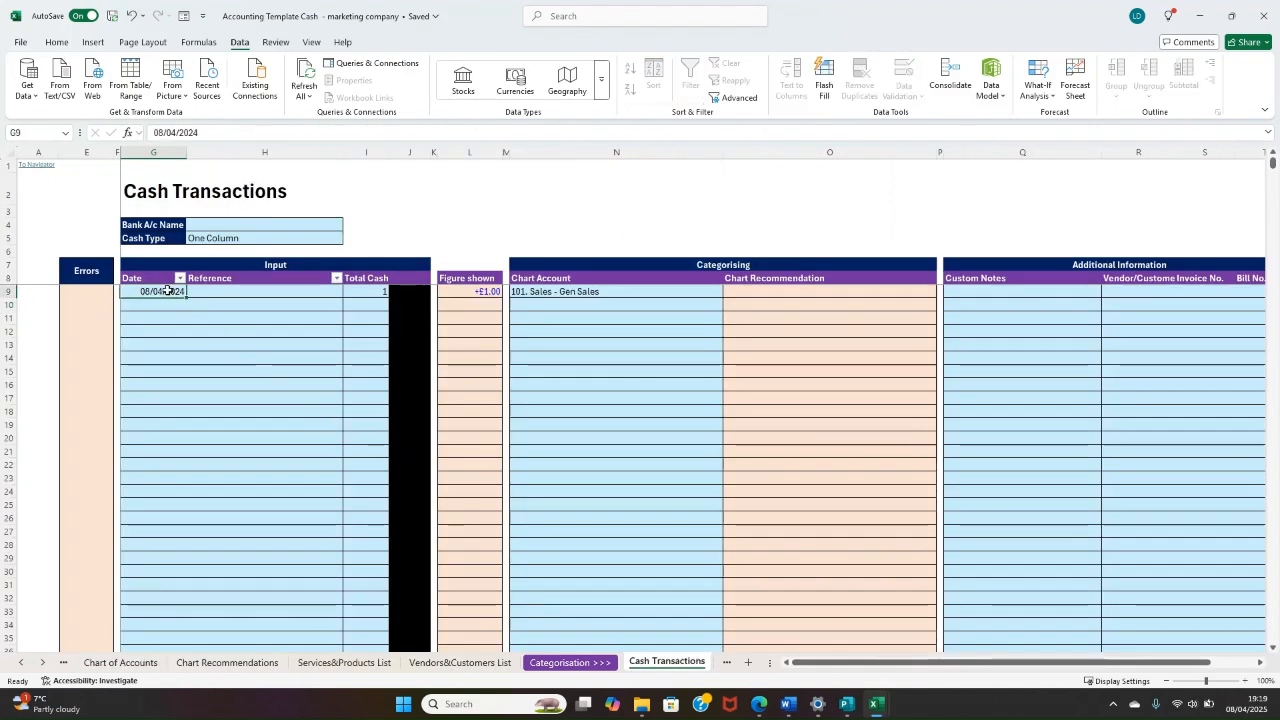
{"action": "key", "text": "BackSpace"}
{"action": "left_click", "coordinate": [557, 293]}
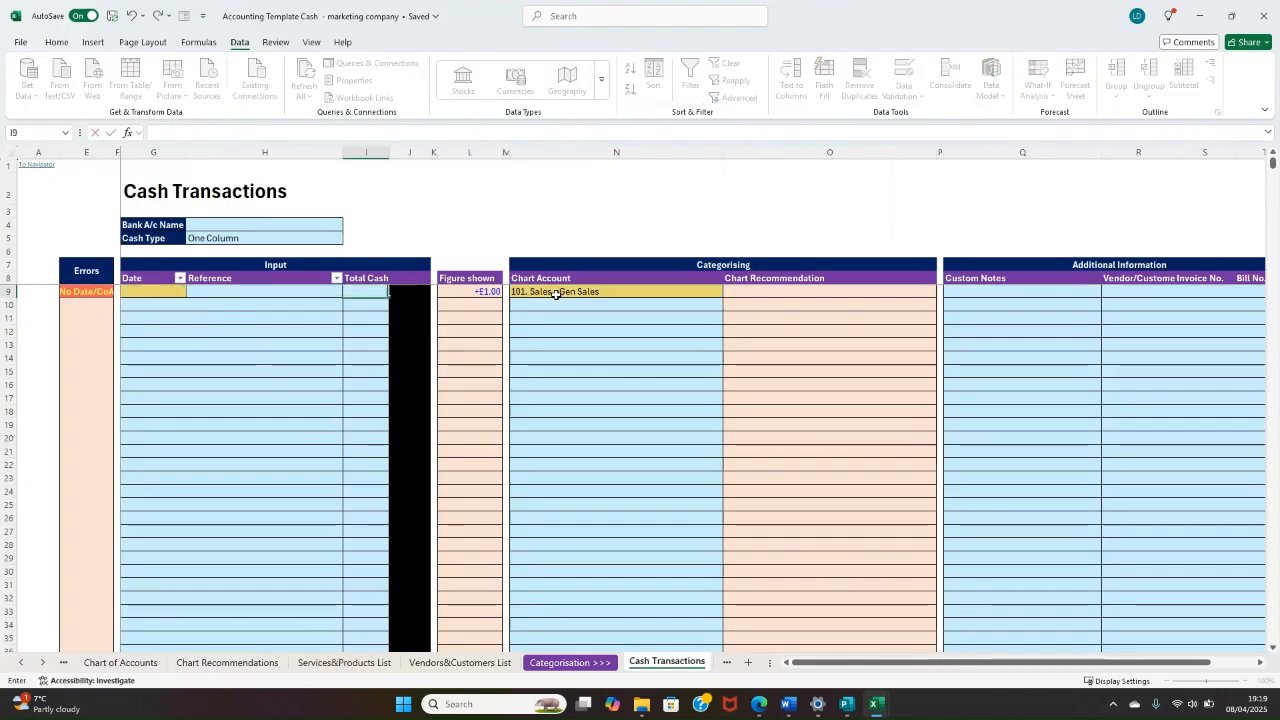
{"action": "left_click", "coordinate": [583, 383]}
Step: Review the Allowable Expense entries on the Chart of Accounts sheet and return to the Initial Setup sheet
{"action": "left_click", "coordinate": [101, 662]}
{"action": "scroll", "coordinate": [343, 388], "scroll_direction": "down", "scroll_amount": 20}
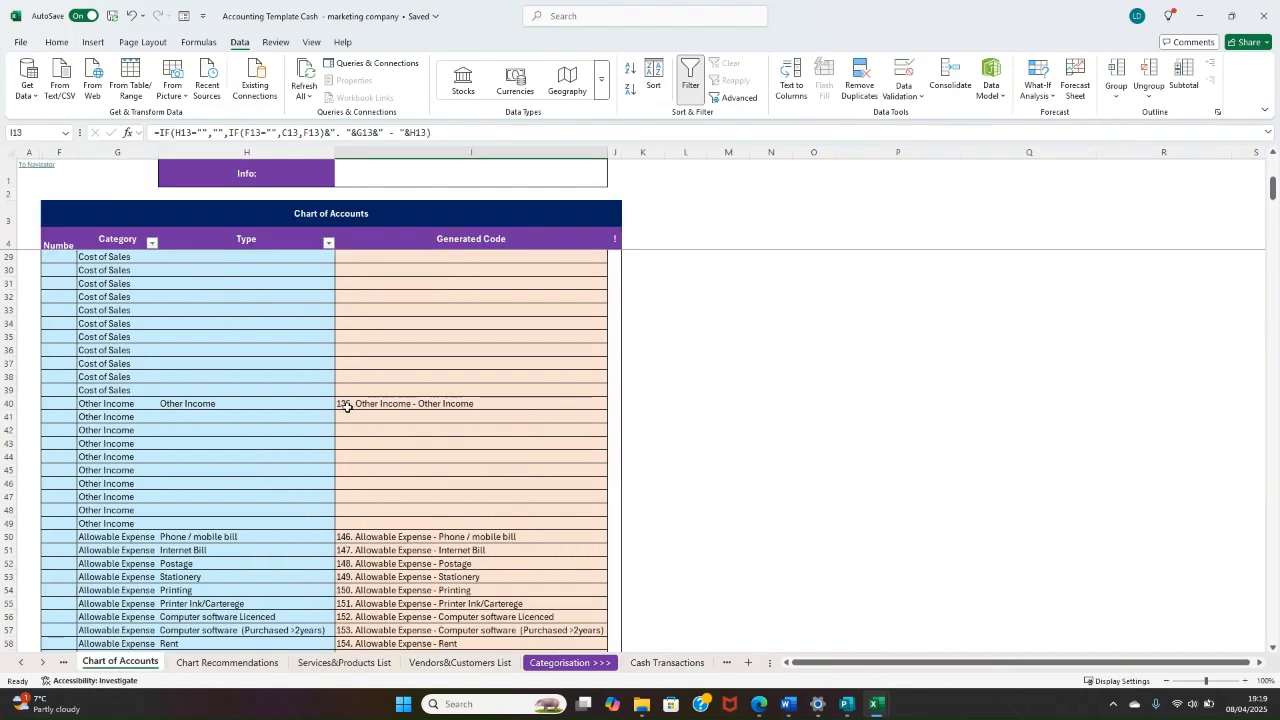
{"action": "left_click", "coordinate": [18, 665]}
{"action": "left_click", "coordinate": [18, 665]}
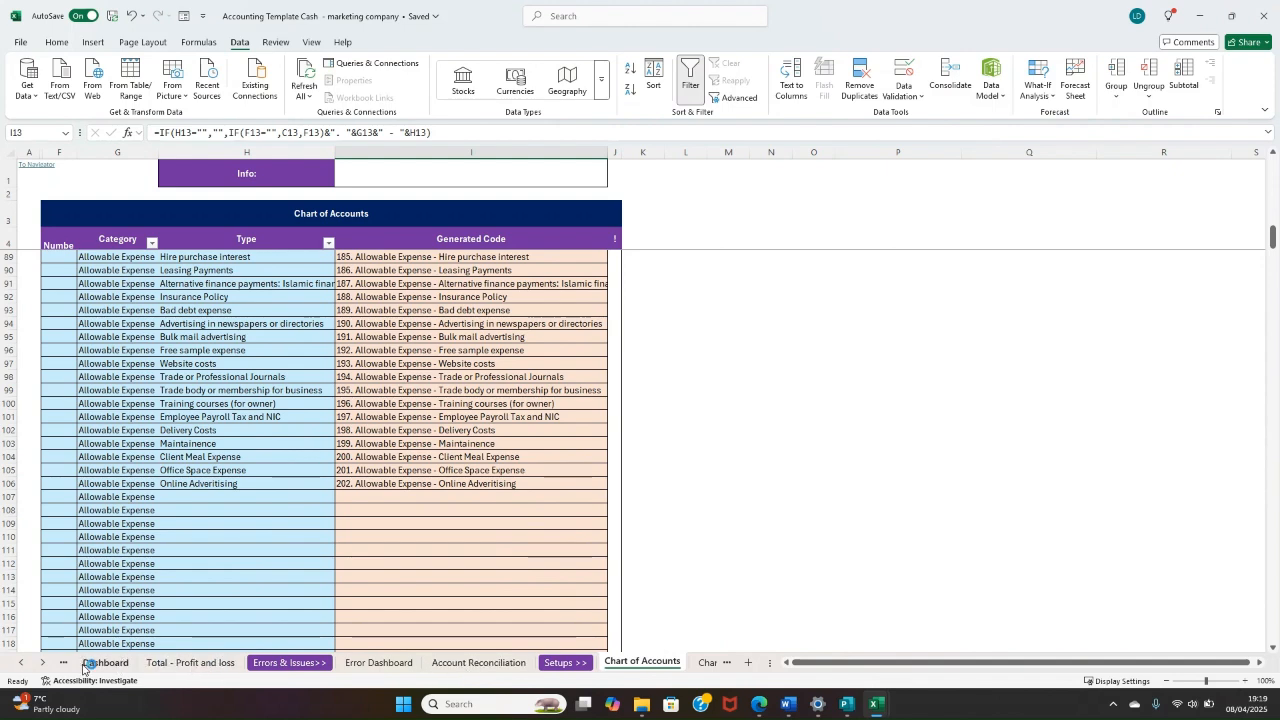
{"action": "left_click", "coordinate": [18, 665]}
{"action": "left_click", "coordinate": [18, 665]}
{"action": "left_click", "coordinate": [18, 665]}
{"action": "left_click", "coordinate": [107, 662]}
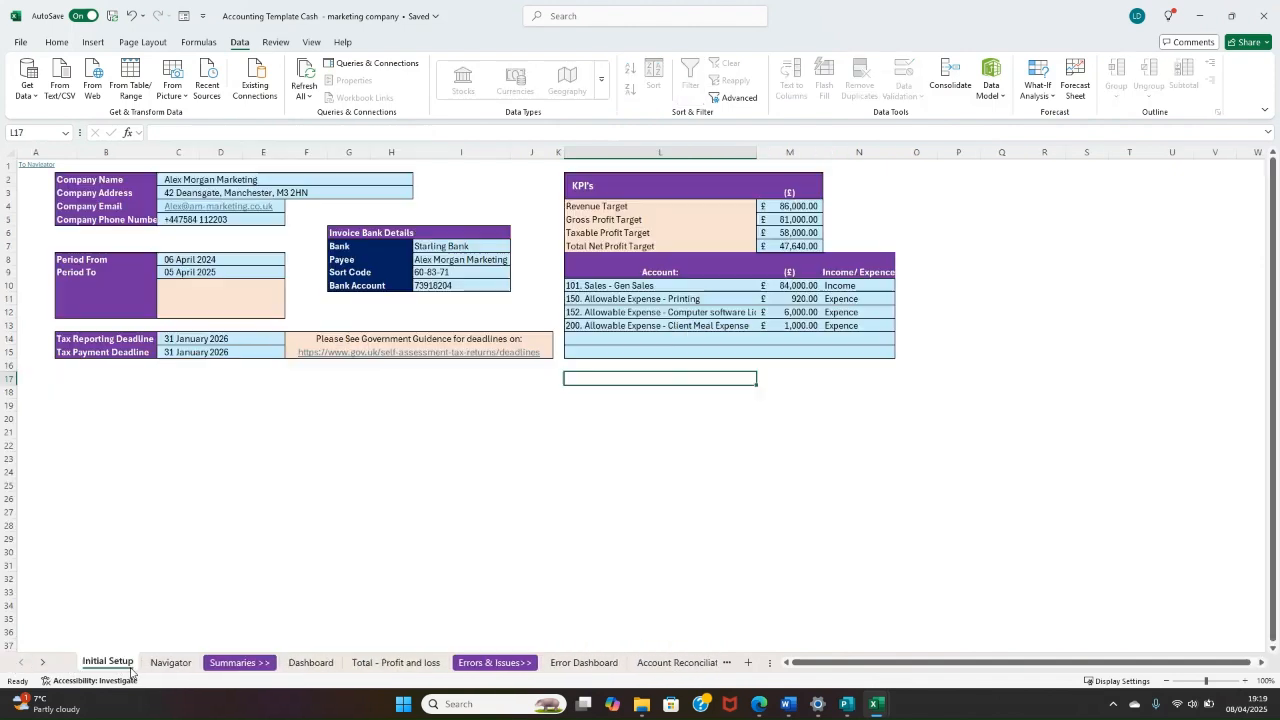
{"action": "left_click", "coordinate": [36, 168]}
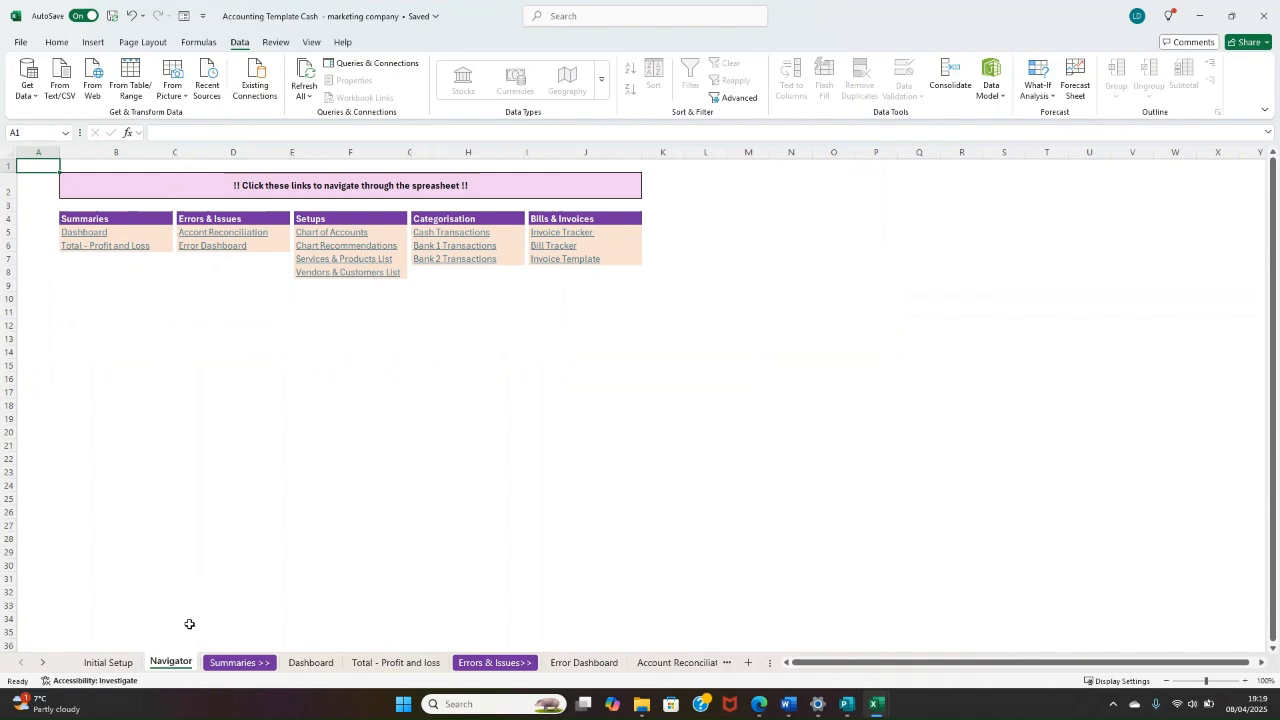
{"action": "left_click", "coordinate": [108, 662]}
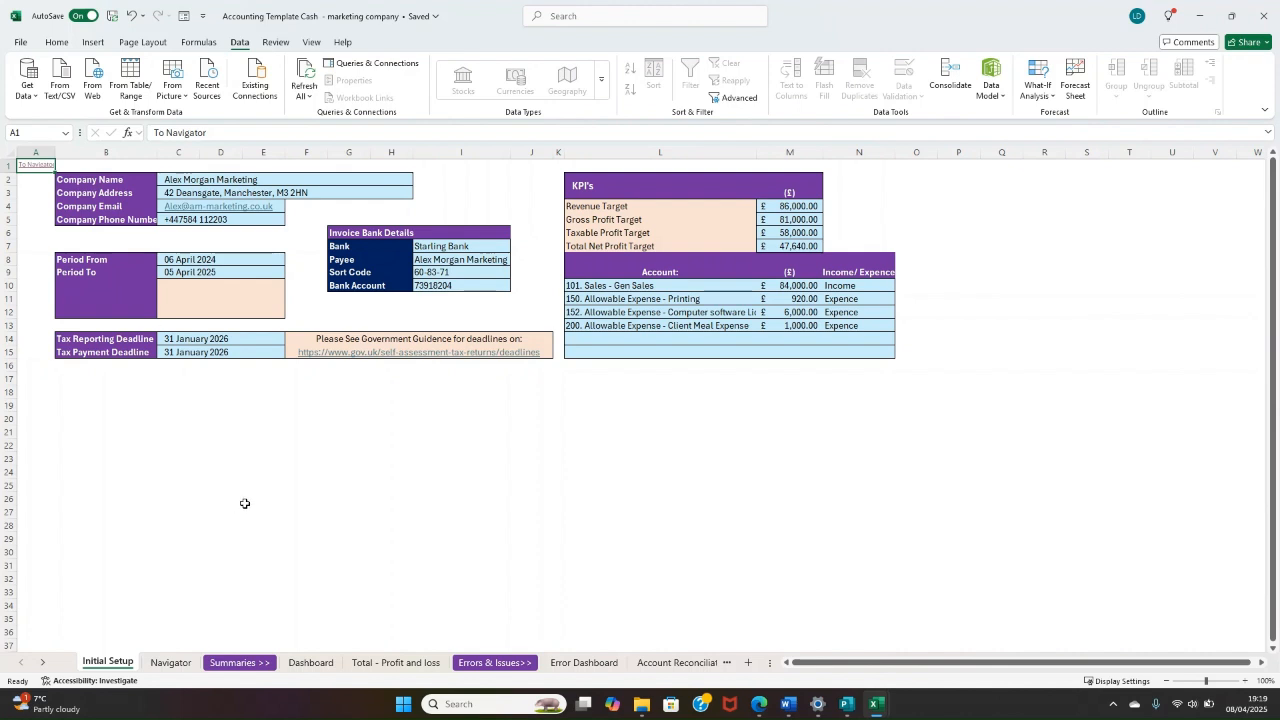
Step: Add the account "202. Allowable Expense - Online Adveritising" in row 14 of the Initial Setup sheet's account target table
{"action": "left_click", "coordinate": [640, 338]}
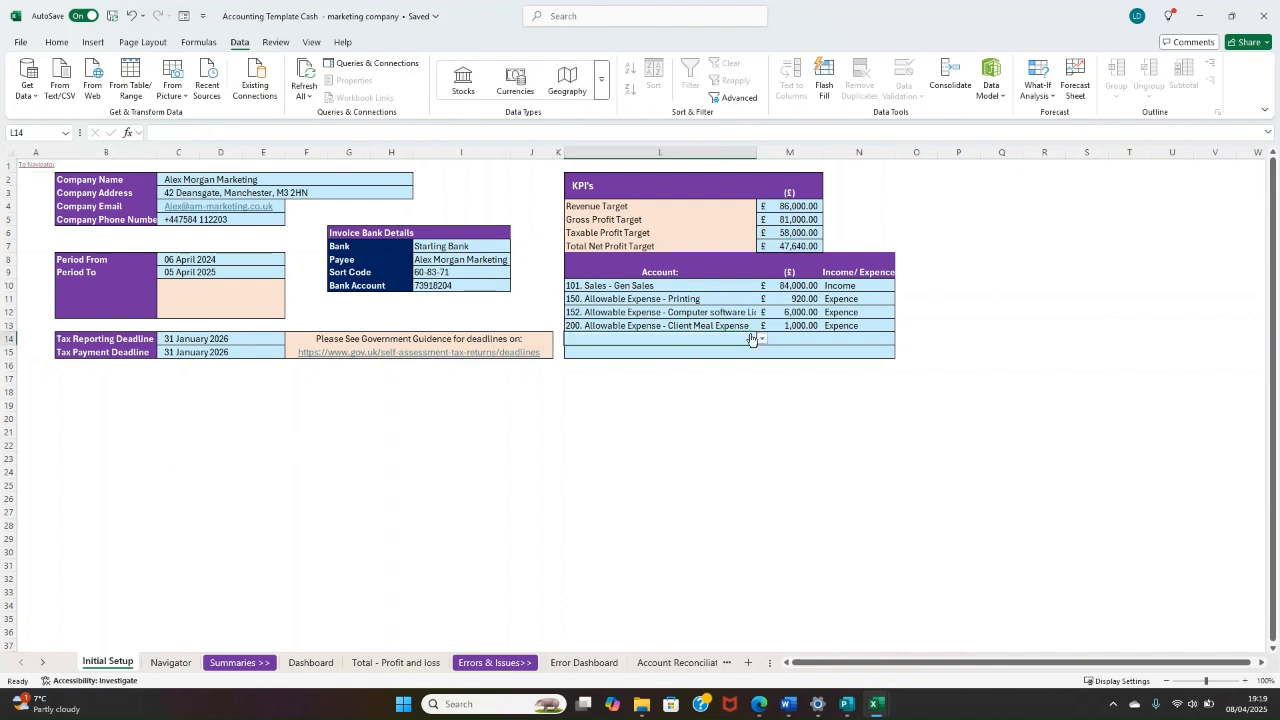
{"action": "left_click", "coordinate": [762, 339]}
{"action": "scroll", "coordinate": [751, 385], "scroll_direction": "down", "scroll_amount": 12}
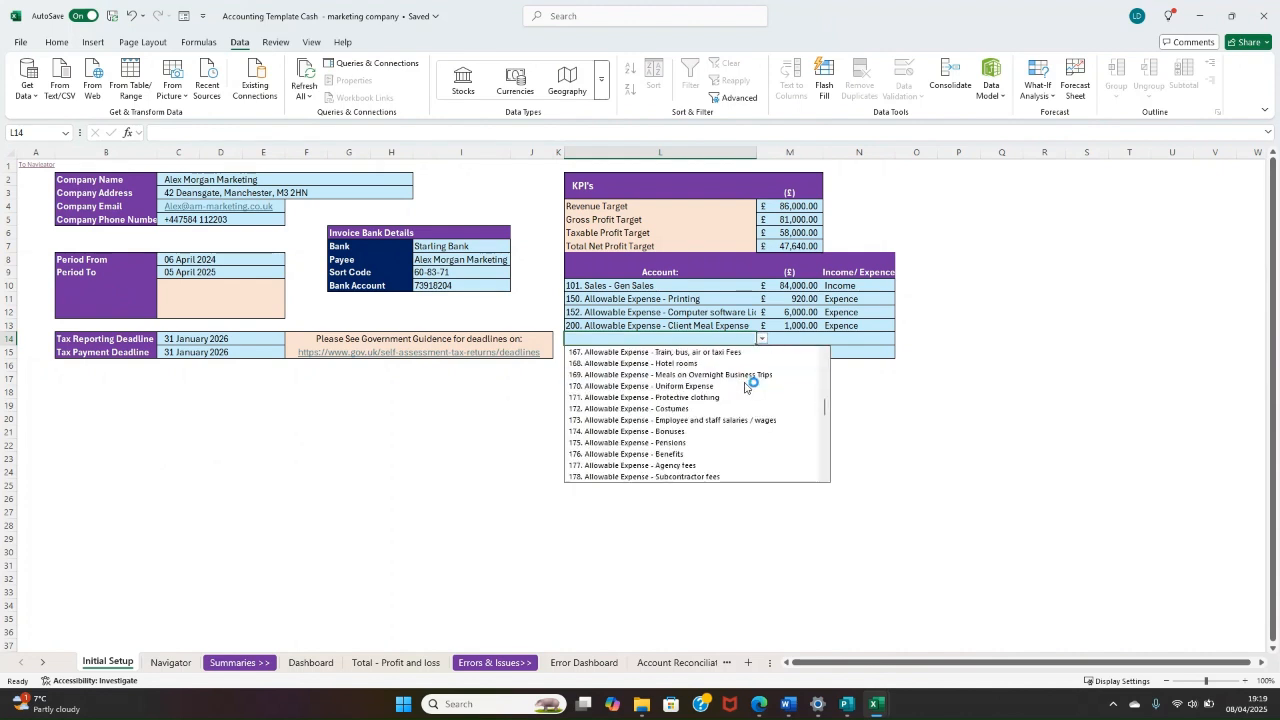
{"action": "left_click", "coordinate": [686, 340]}
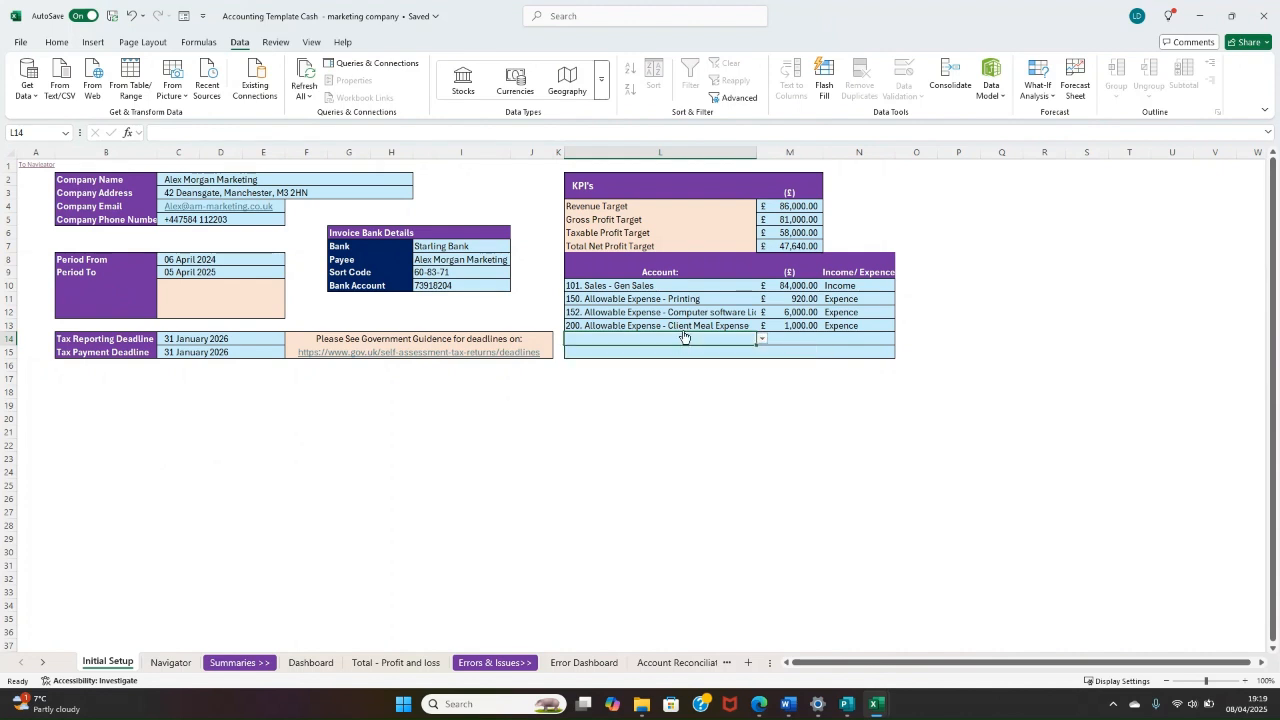
{"action": "type", "text": "online"}
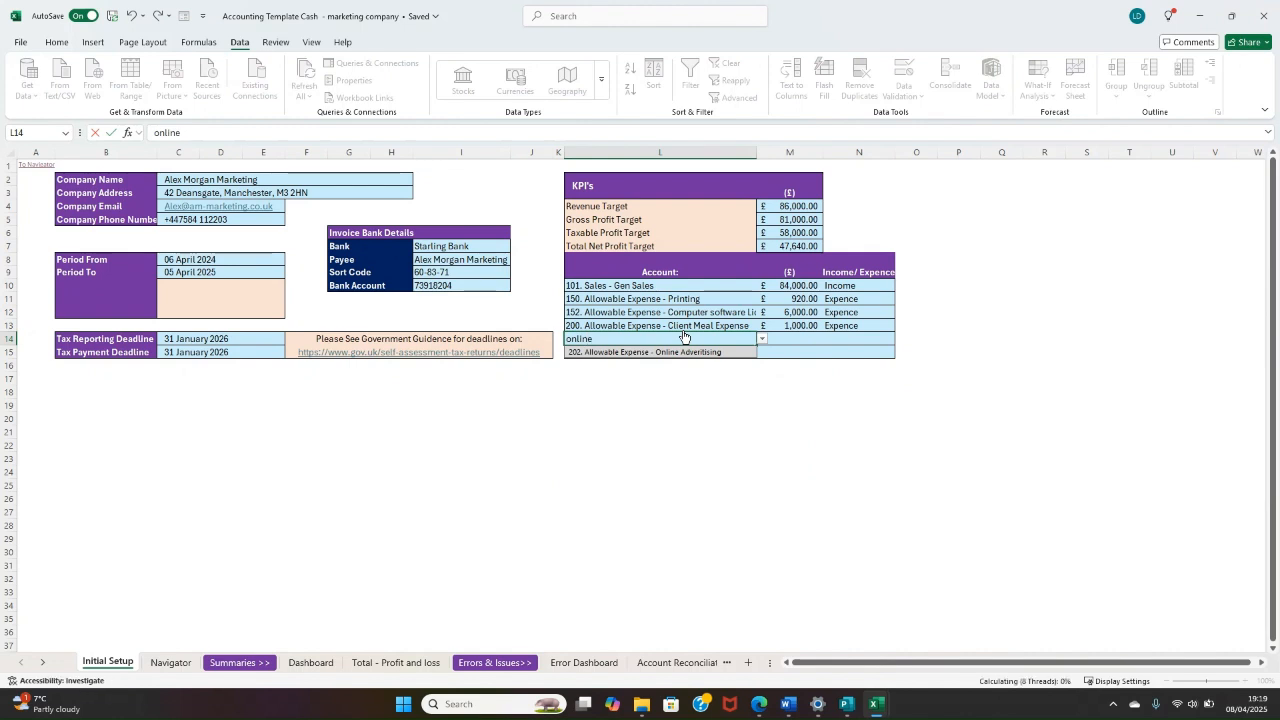
{"action": "key", "text": "Return"}
Step: Set the row 14 account target to £2,500 and classify it as Expence
{"action": "left_click_drag", "start_coordinate": [690, 338], "coordinate": [795, 341]}
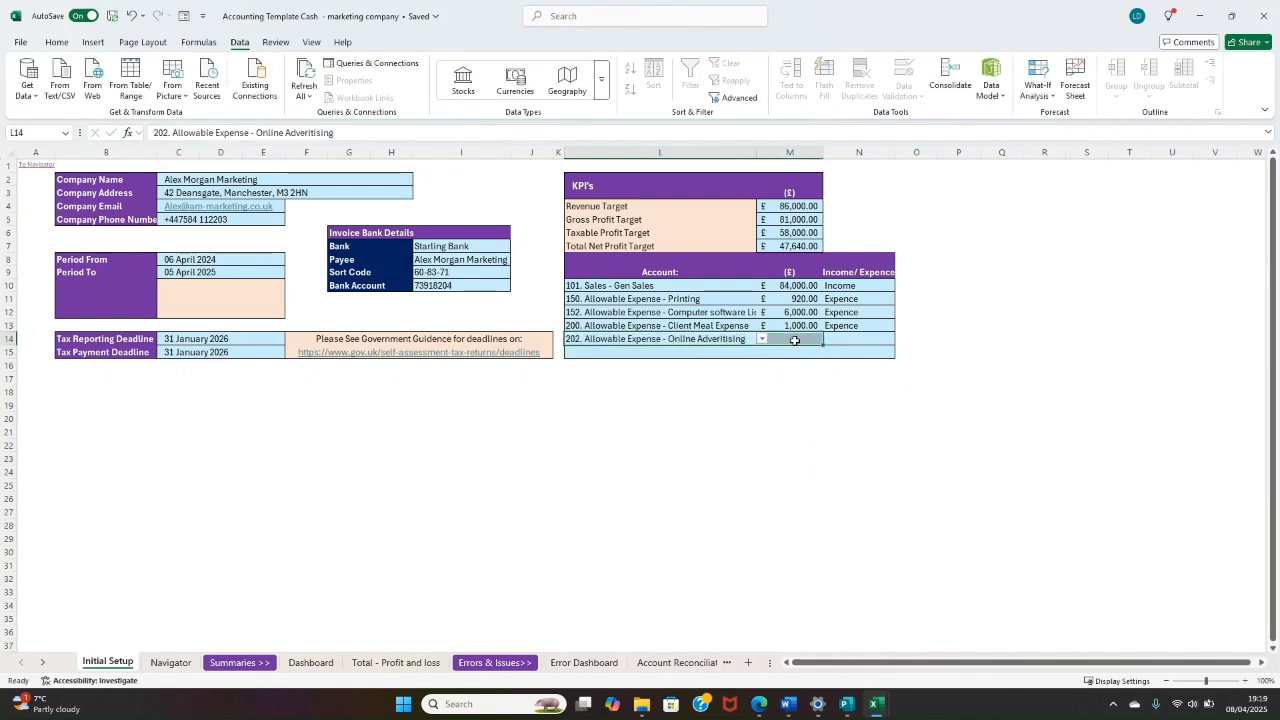
{"action": "left_click", "coordinate": [795, 341]}
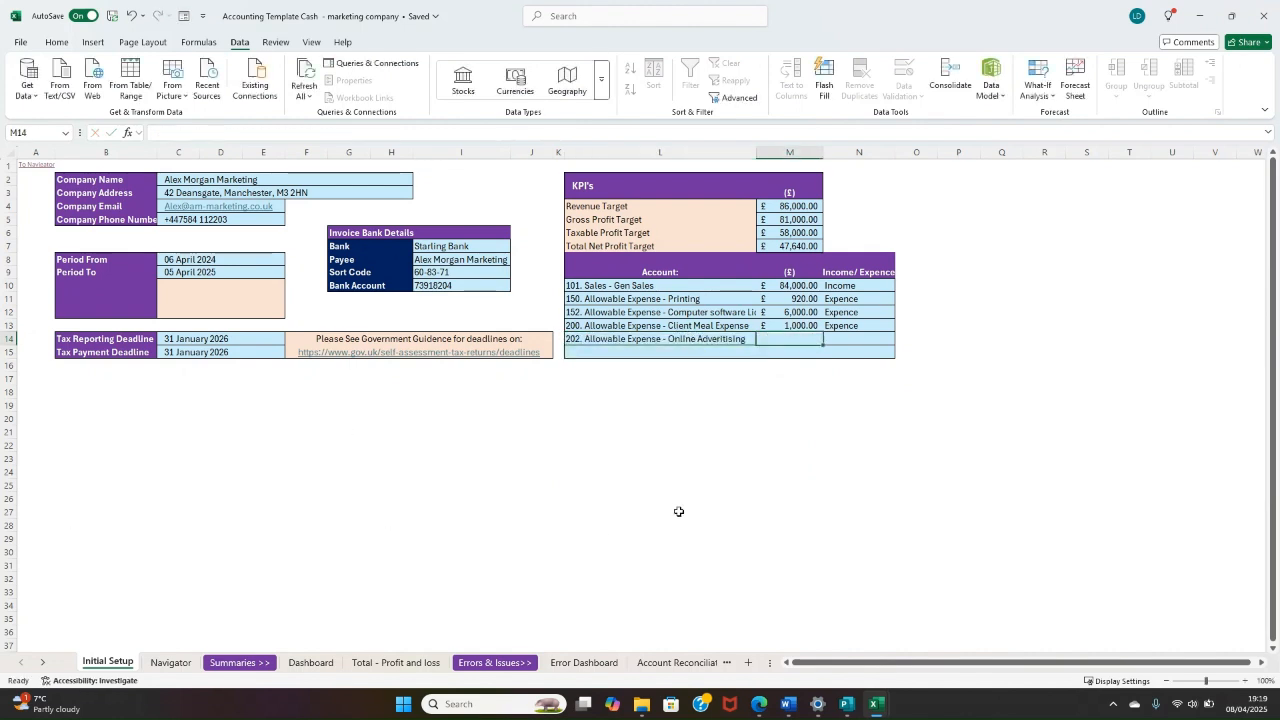
{"action": "type", "text": "2500"}
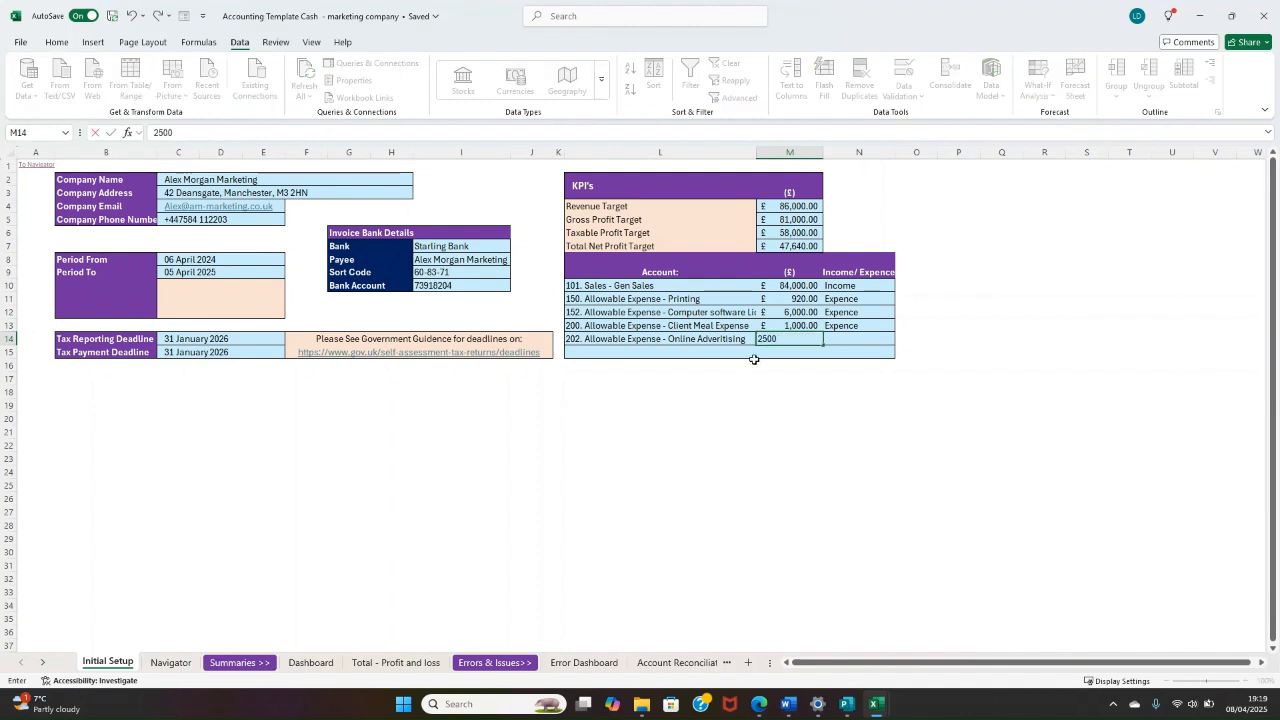
{"action": "key", "text": "Return"}
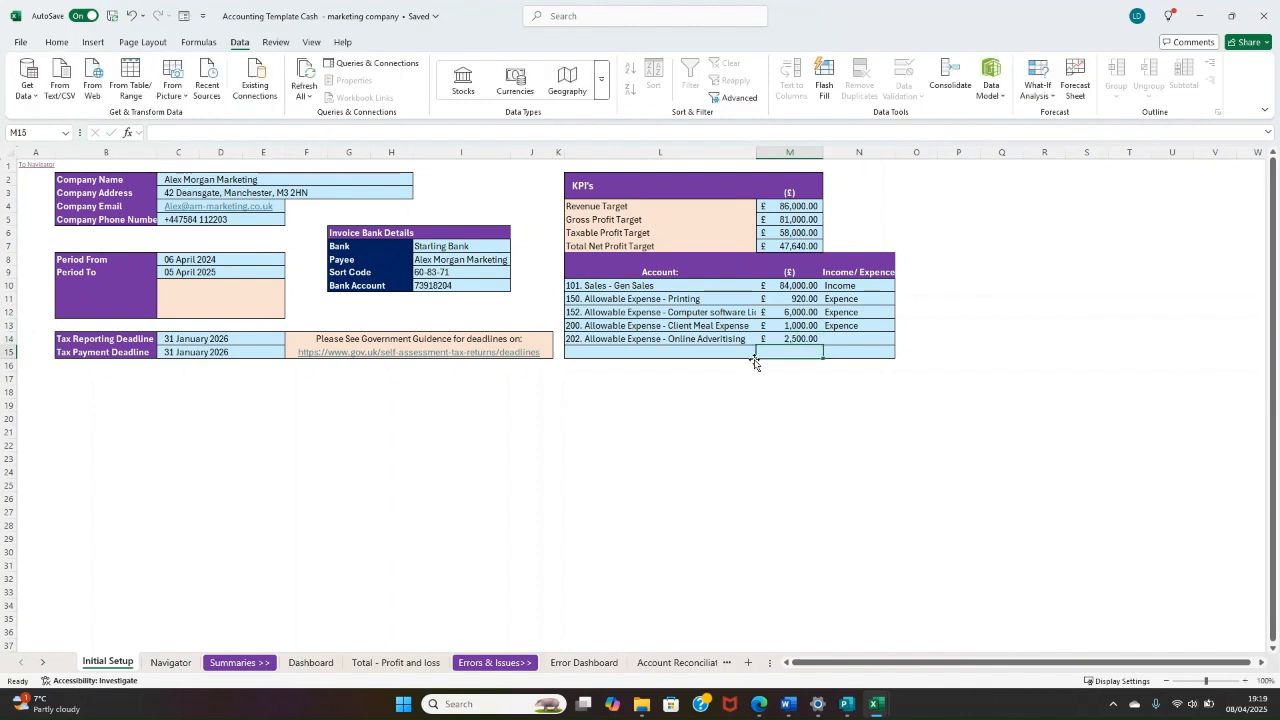
{"action": "left_click", "coordinate": [848, 340]}
{"action": "left_click", "coordinate": [903, 342]}
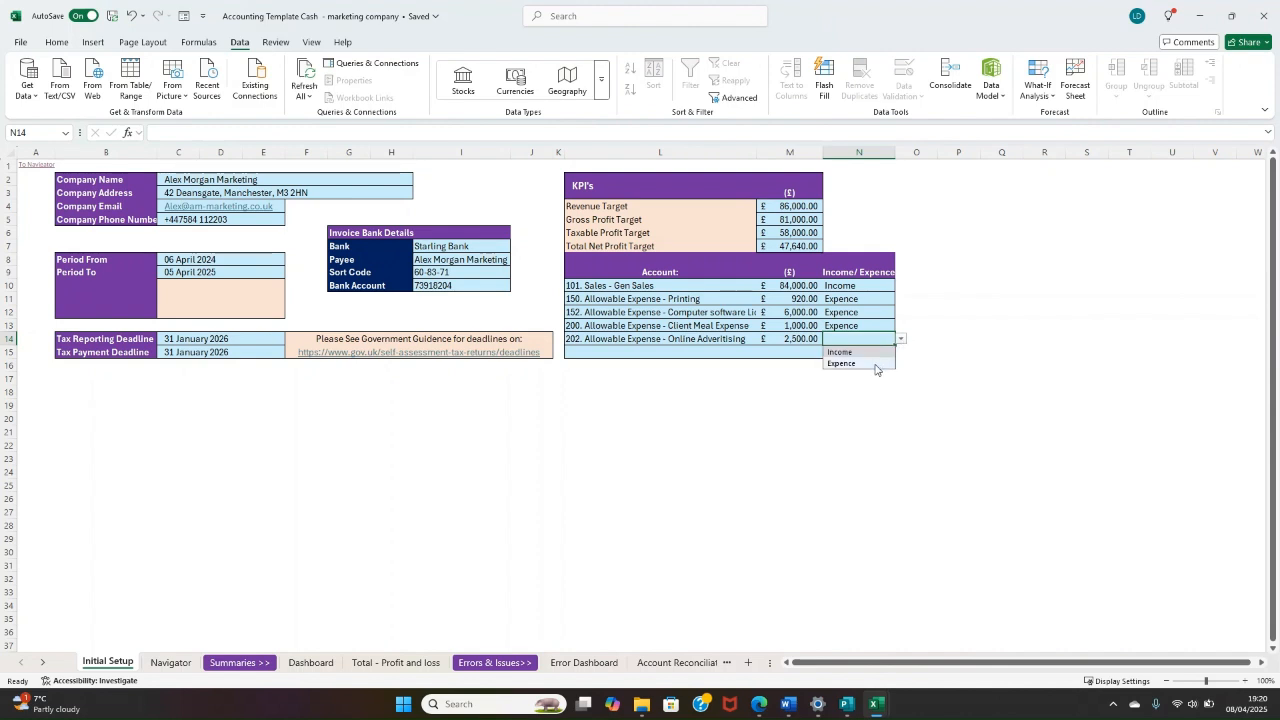
{"action": "left_click", "coordinate": [870, 362]}
{"action": "left_click", "coordinate": [1044, 339]}
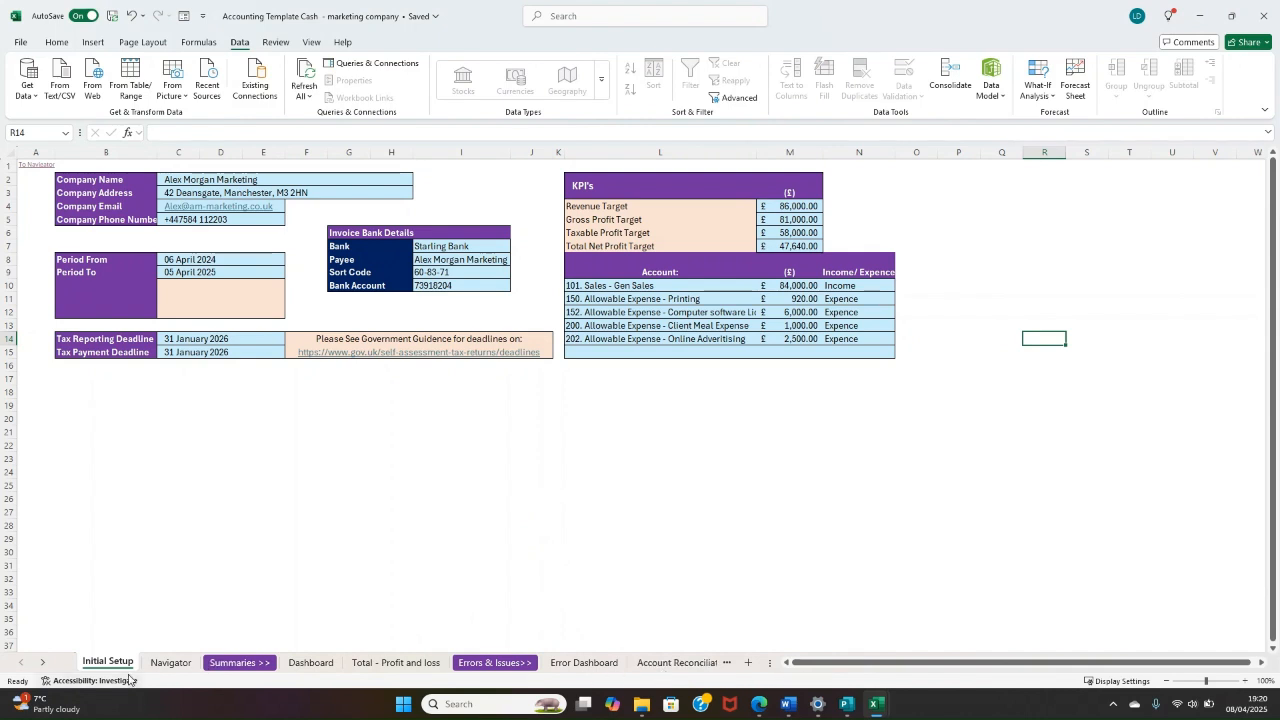
Step: Open the Bank 1 Transactions sheet
{"action": "left_click", "coordinate": [43, 663]}
{"action": "left_click", "coordinate": [43, 663]}
{"action": "left_click", "coordinate": [43, 663]}
{"action": "left_click", "coordinate": [43, 663]}
{"action": "left_click", "coordinate": [43, 663]}
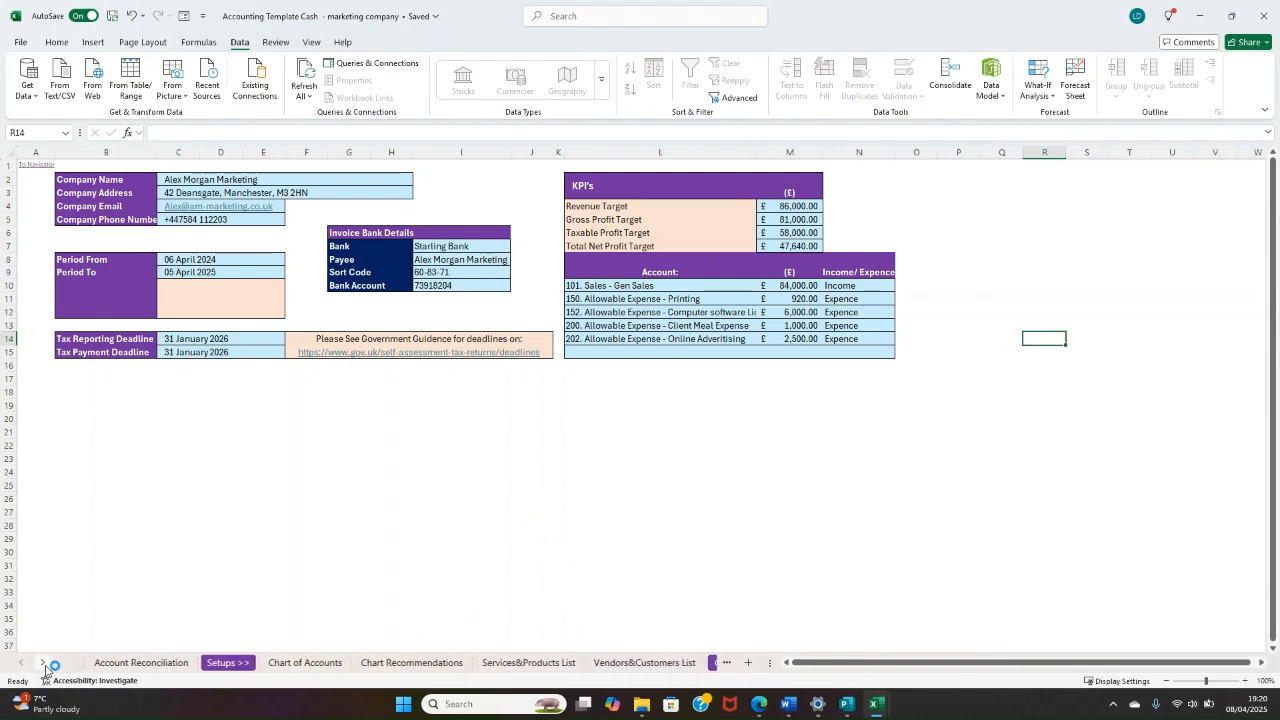
{"action": "left_click", "coordinate": [43, 663]}
{"action": "left_click", "coordinate": [43, 663]}
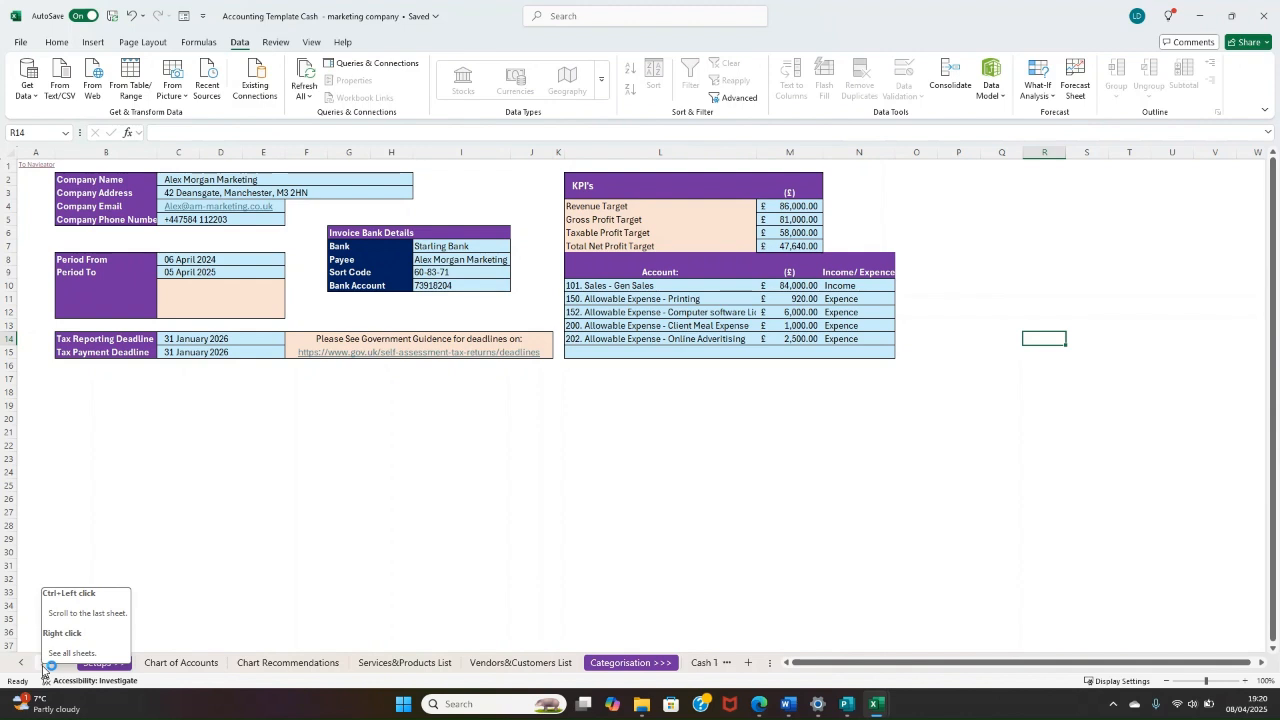
{"action": "left_click", "coordinate": [43, 668]}
{"action": "left_click", "coordinate": [43, 668]}
{"action": "left_click", "coordinate": [43, 668]}
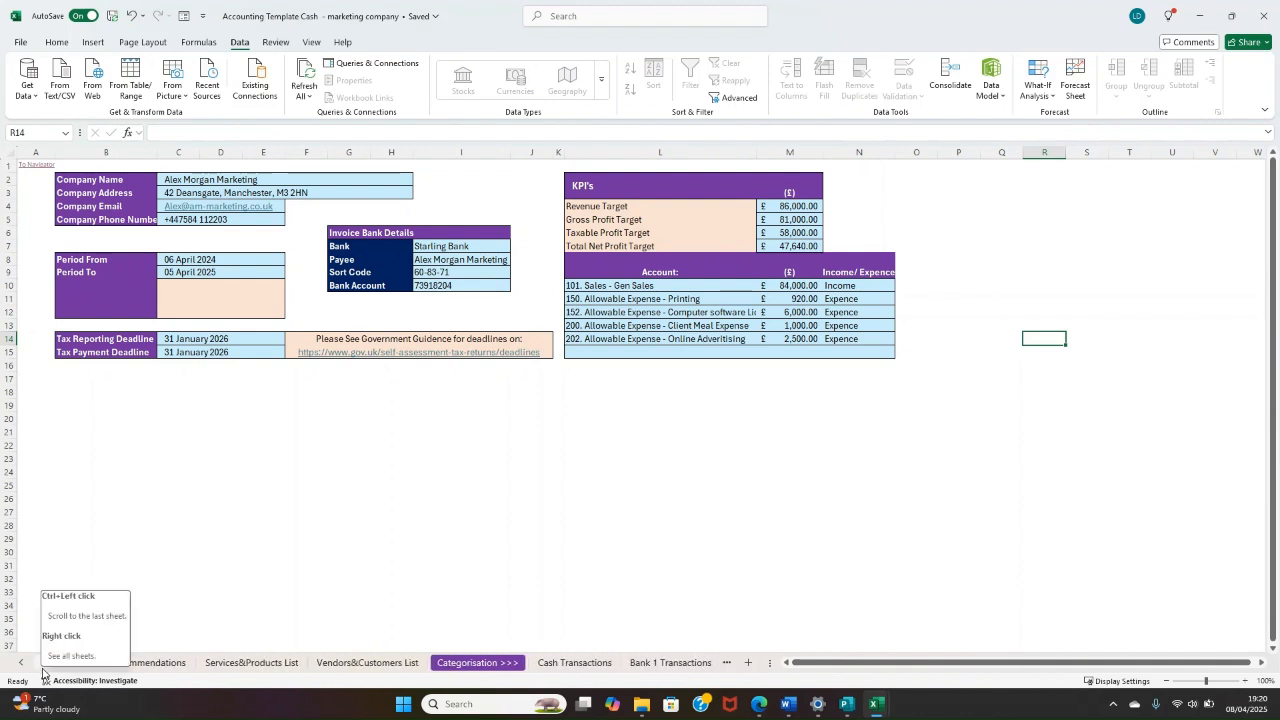
{"action": "left_click", "coordinate": [43, 668]}
{"action": "left_click", "coordinate": [43, 668]}
{"action": "left_click", "coordinate": [43, 668]}
{"action": "left_click", "coordinate": [43, 668]}
{"action": "left_click", "coordinate": [318, 663]}
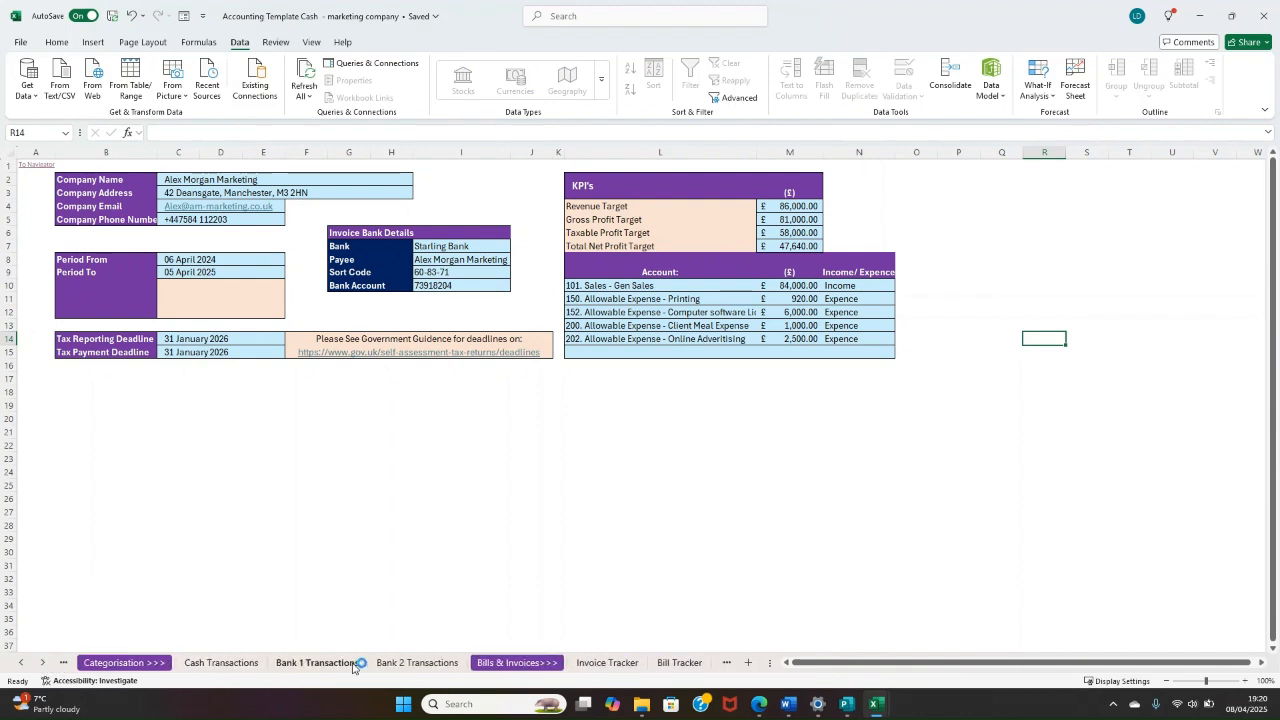
{"action": "left_click", "coordinate": [240, 663]}
{"action": "left_click", "coordinate": [316, 663]}
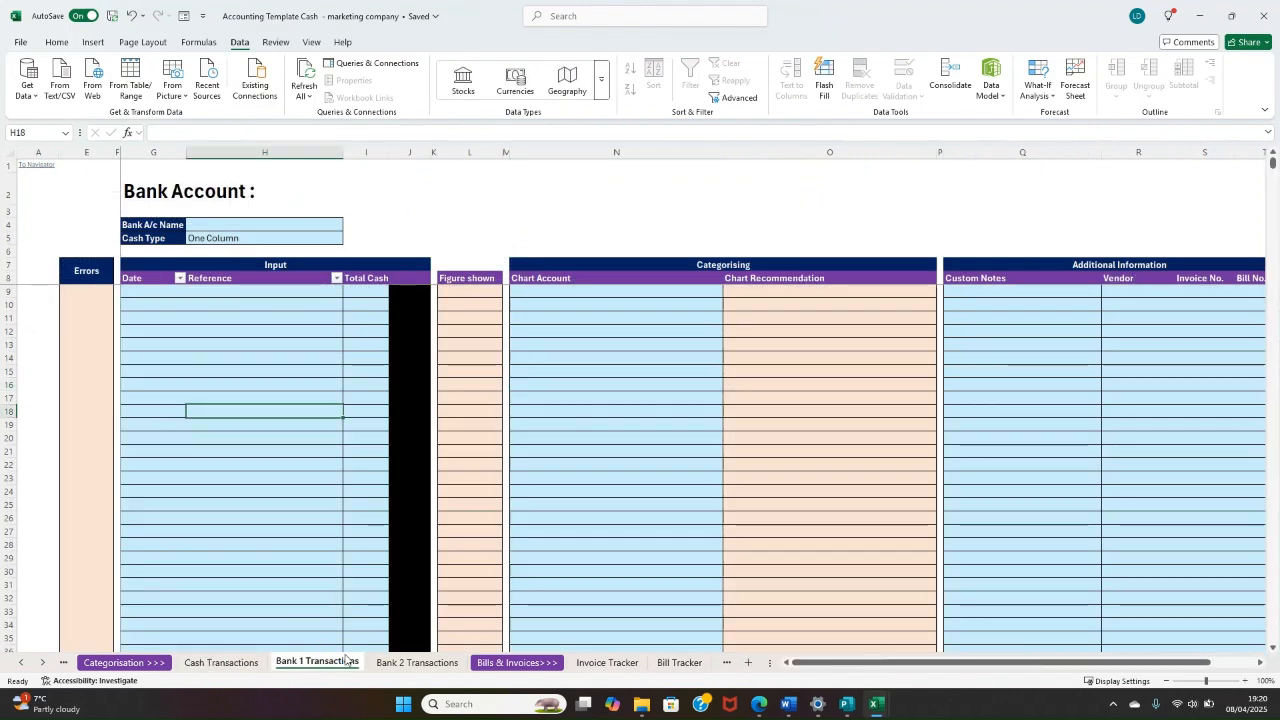
Step: Set the bank account name on the Bank 1 Transactions sheet to "Barclays Business bank A/c"
{"action": "left_click", "coordinate": [221, 229]}
{"action": "type", "text": "Bar"}
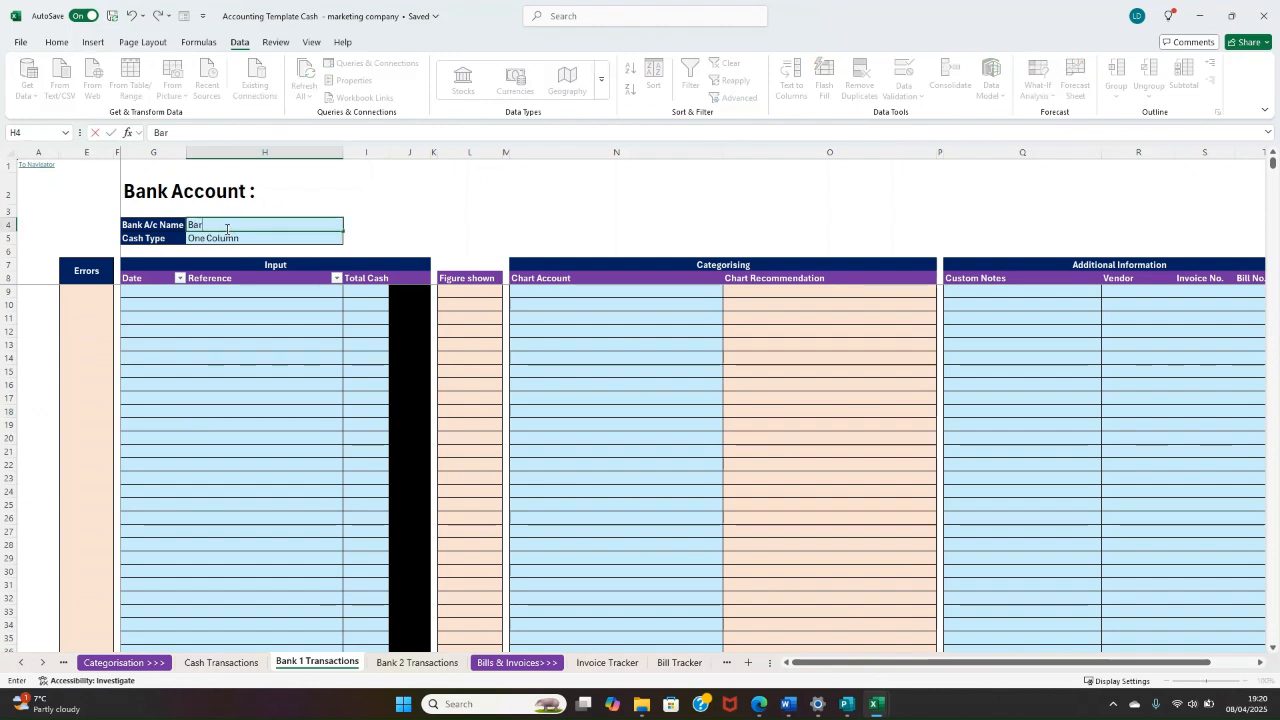
{"action": "type", "text": "claysd"}
{"action": "key", "text": "BackSpace"}
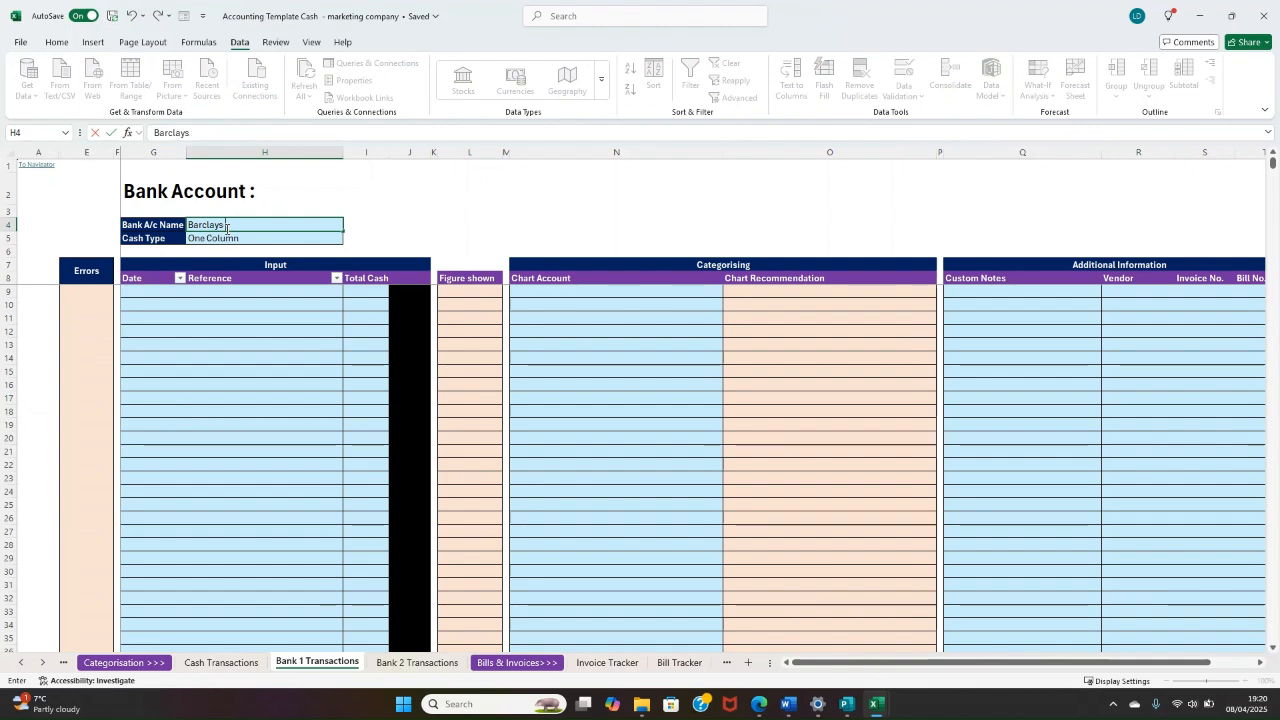
{"action": "type", "text": "Business bank A/c"}
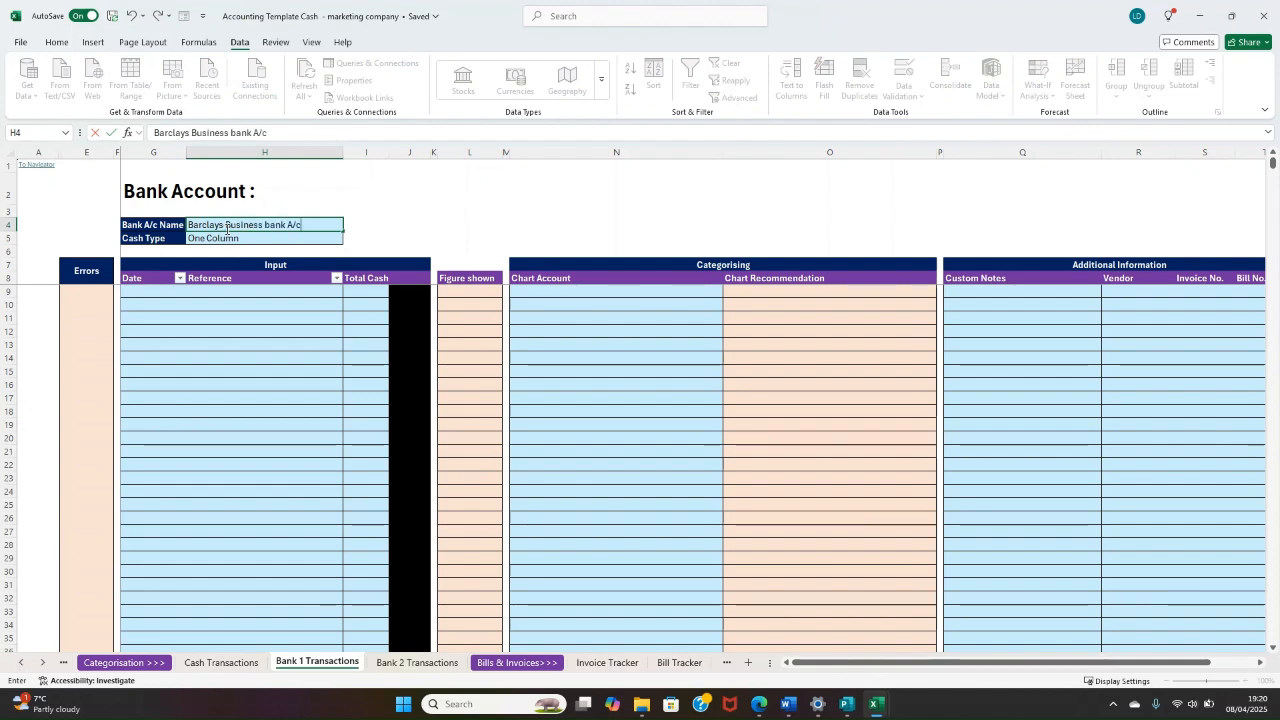
{"action": "key", "text": "Return"}
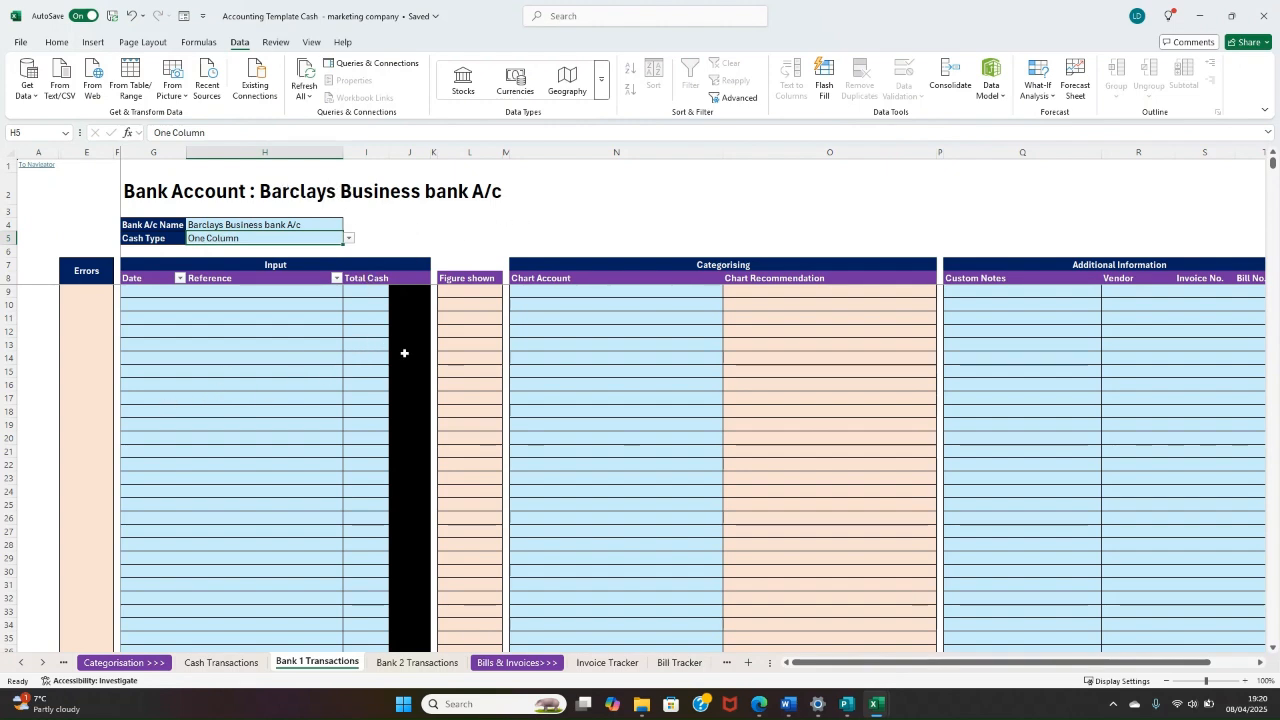
{"action": "left_click_drag", "start_coordinate": [316, 318], "coordinate": [281, 279]}
{"action": "left_click", "coordinate": [266, 343]}
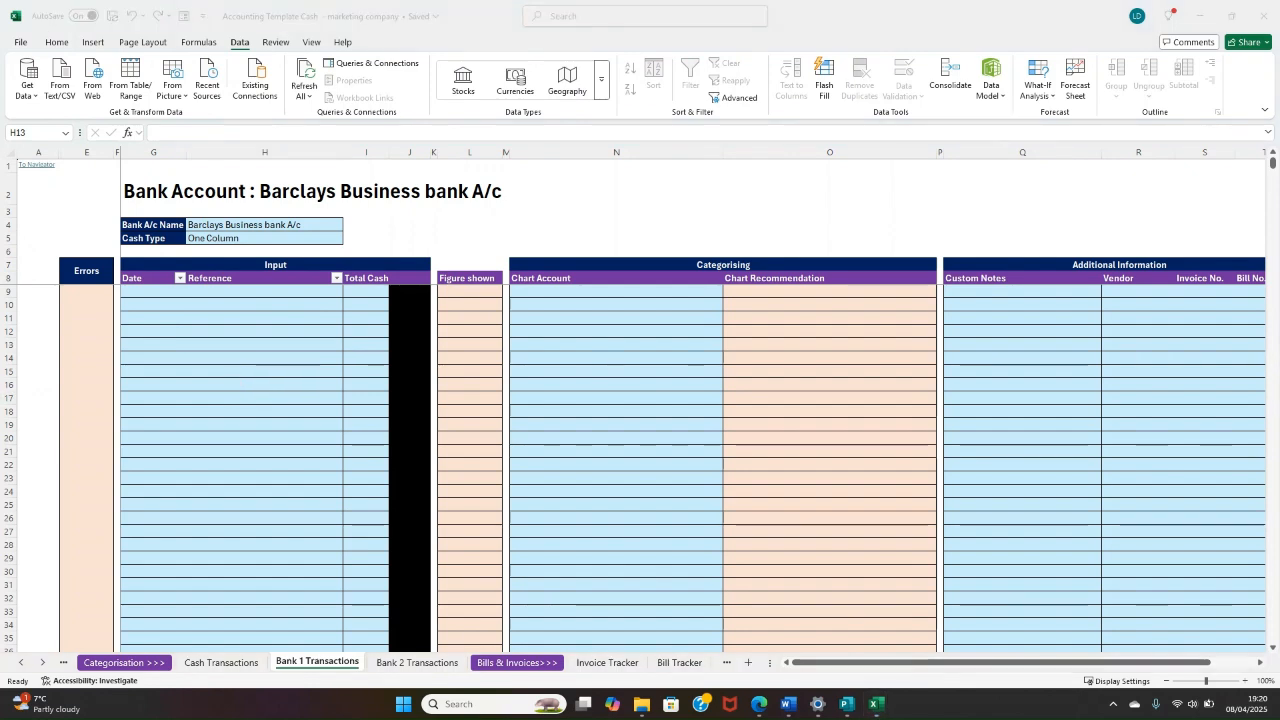
Step: Copy the dates in B2:B145 of Book1's Sheet1 and paste them into the Bank 1 Transactions Date column starting at G9
{"action": "left_click_drag", "start_coordinate": [450, 712], "coordinate": [1006, 101]}
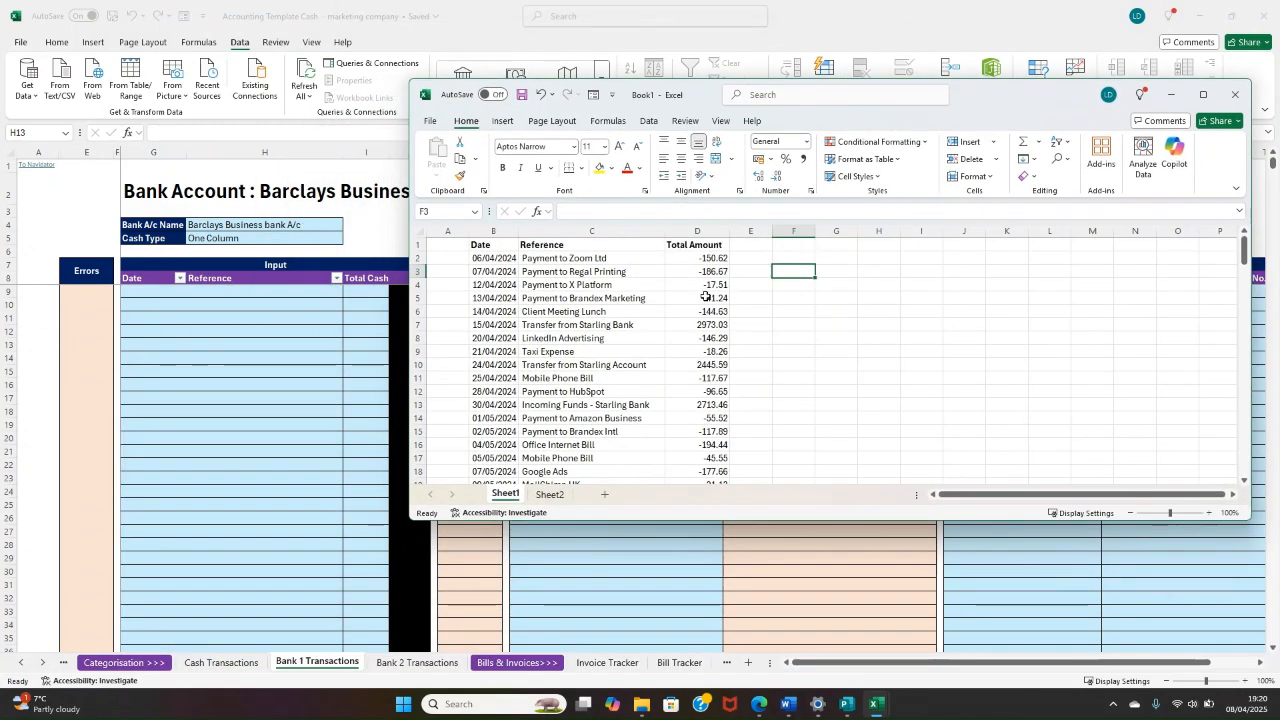
{"action": "left_click", "coordinate": [490, 258]}
{"action": "left_click_drag", "start_coordinate": [507, 256], "coordinate": [515, 425]}
{"action": "right_click", "coordinate": [500, 373]}
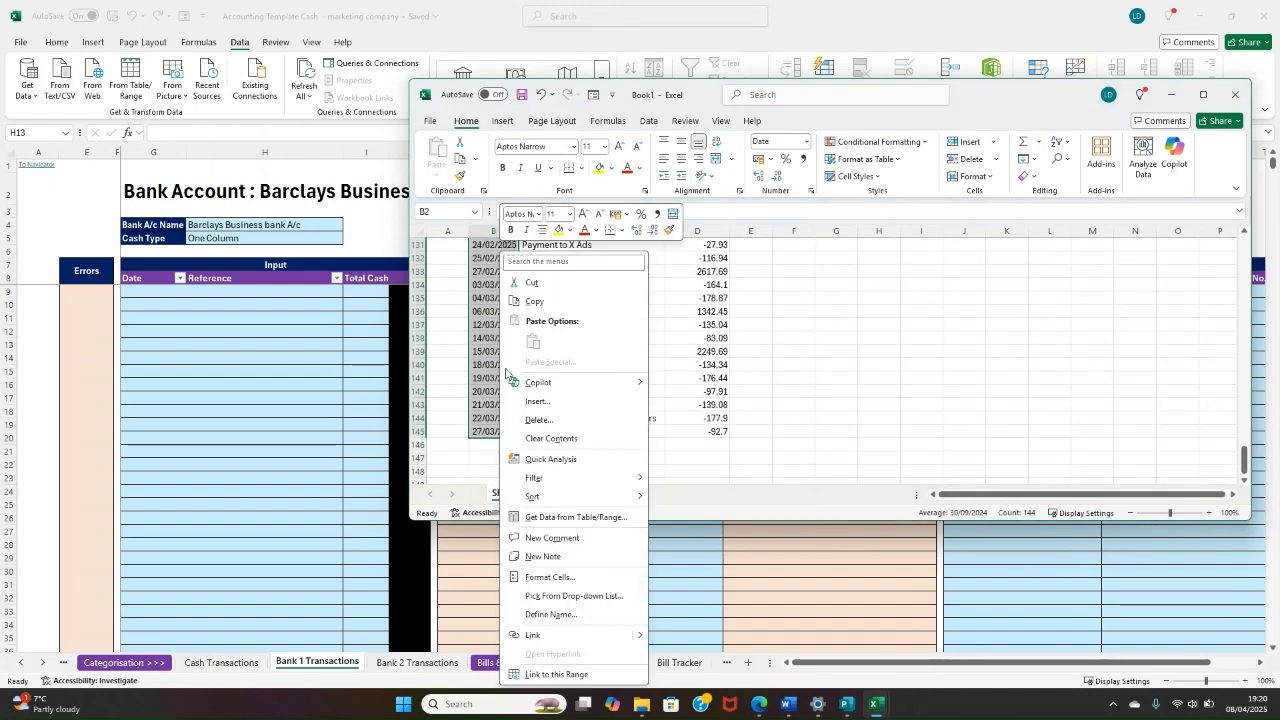
{"action": "left_click", "coordinate": [534, 304]}
{"action": "left_click", "coordinate": [129, 292]}
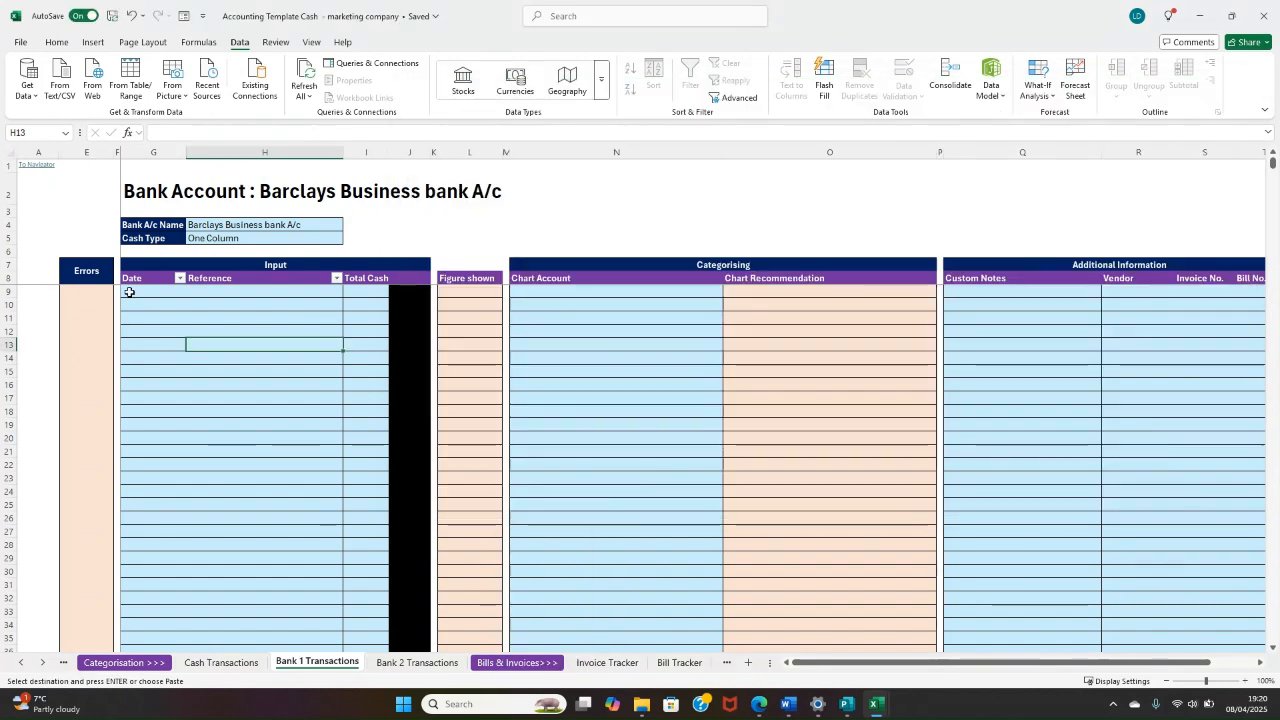
{"action": "left_click", "coordinate": [129, 292]}
{"action": "right_click", "coordinate": [130, 292]}
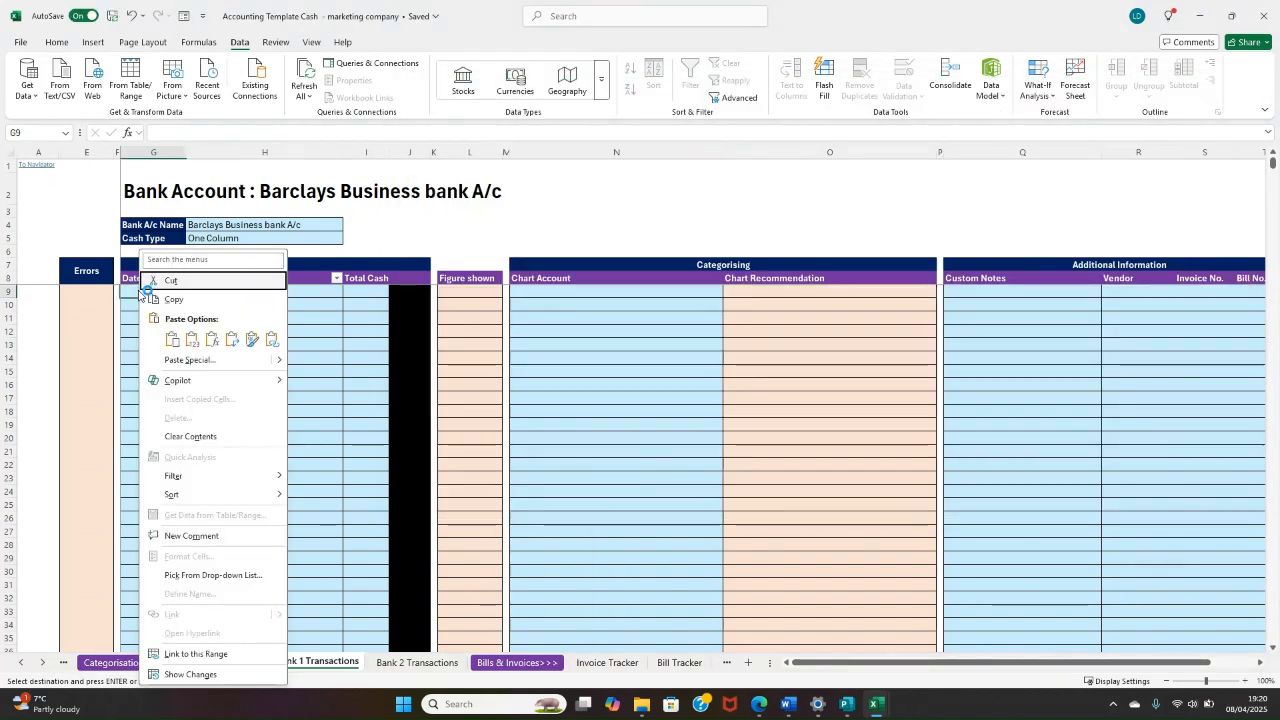
{"action": "left_click", "coordinate": [173, 338]}
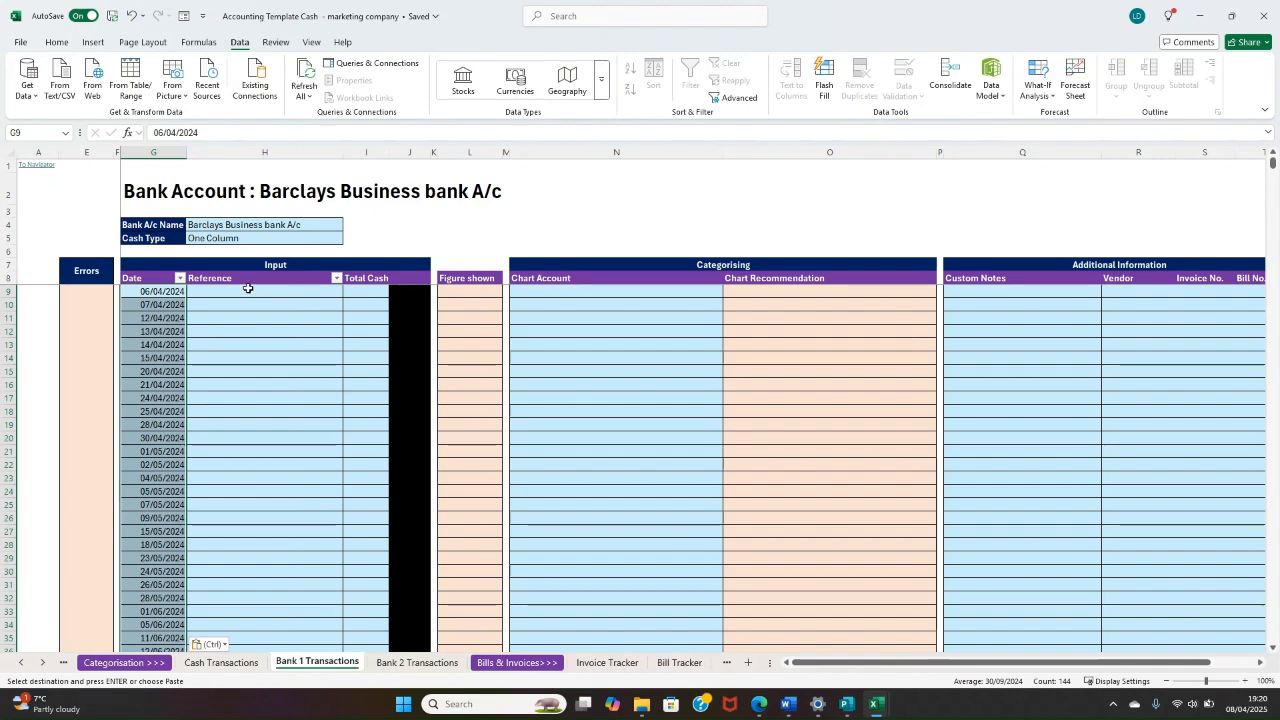
{"action": "left_click", "coordinate": [290, 385]}
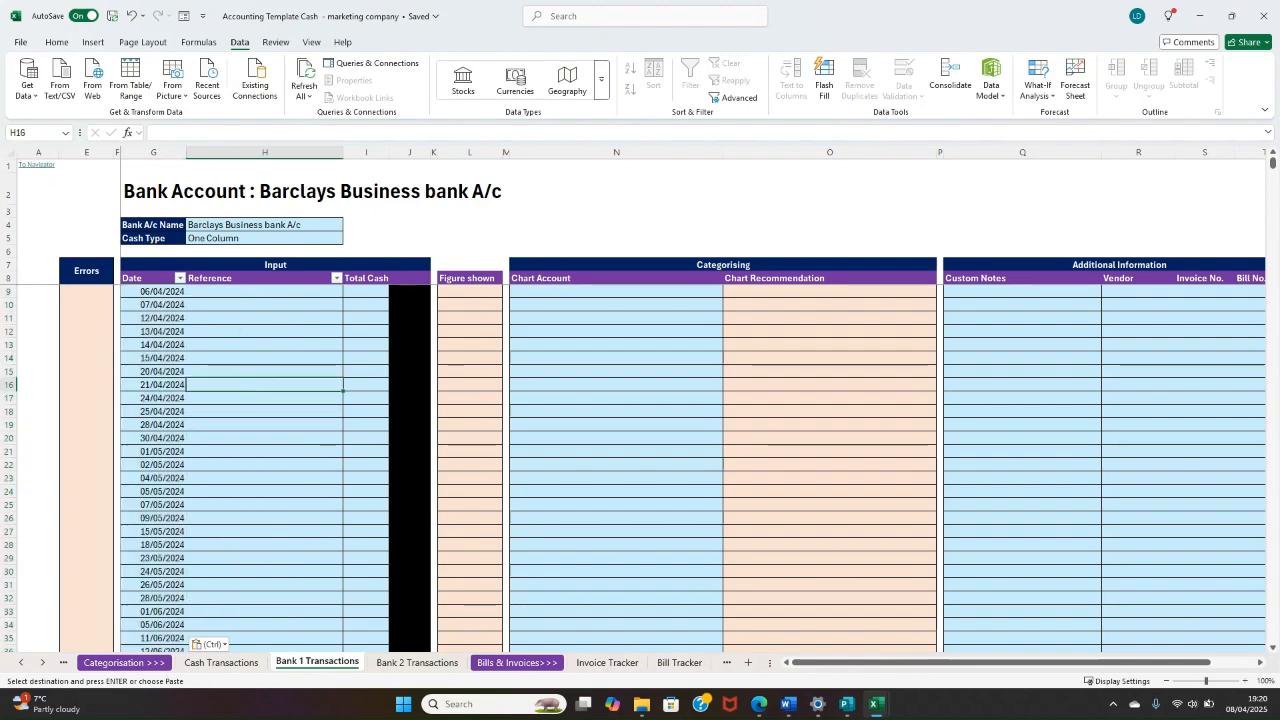
Step: Copy the references in C2:C145 of Book1's Sheet1 and paste them into the Bank 1 Transactions Reference column starting at H9
{"action": "mouse_move", "coordinate": [878, 704]}
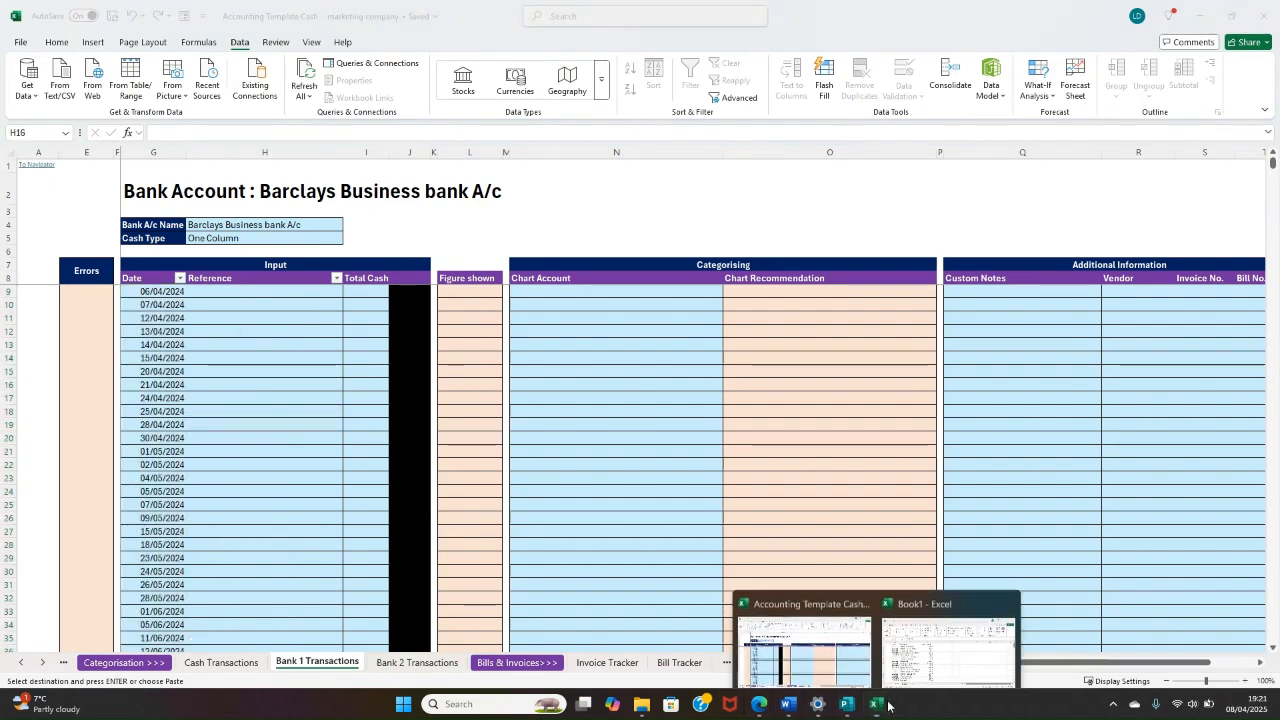
{"action": "left_click", "coordinate": [911, 645]}
{"action": "left_click", "coordinate": [583, 259]}
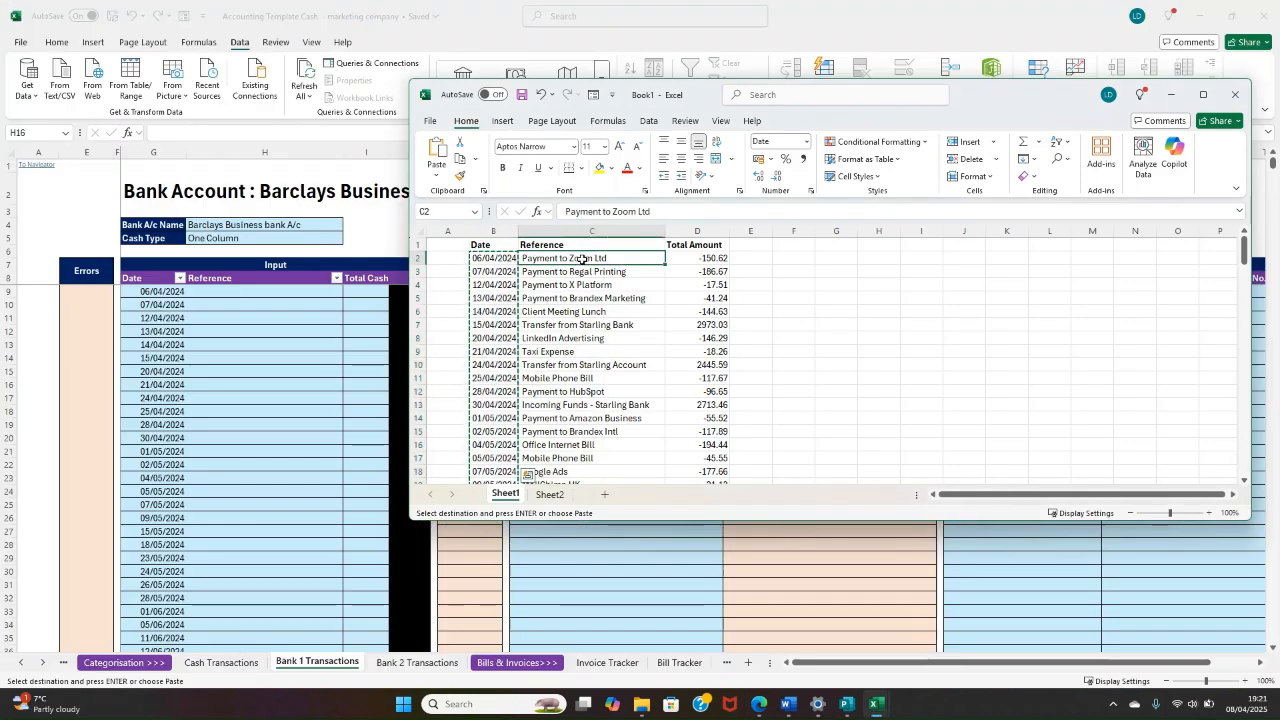
{"action": "mouse_move", "coordinate": [583, 259]}
{"action": "left_mouse_down"}
{"action": "mouse_move", "coordinate": [570, 515]}
{"action": "mouse_move", "coordinate": [575, 458]}
{"action": "left_mouse_up"}
{"action": "right_click", "coordinate": [575, 458]}
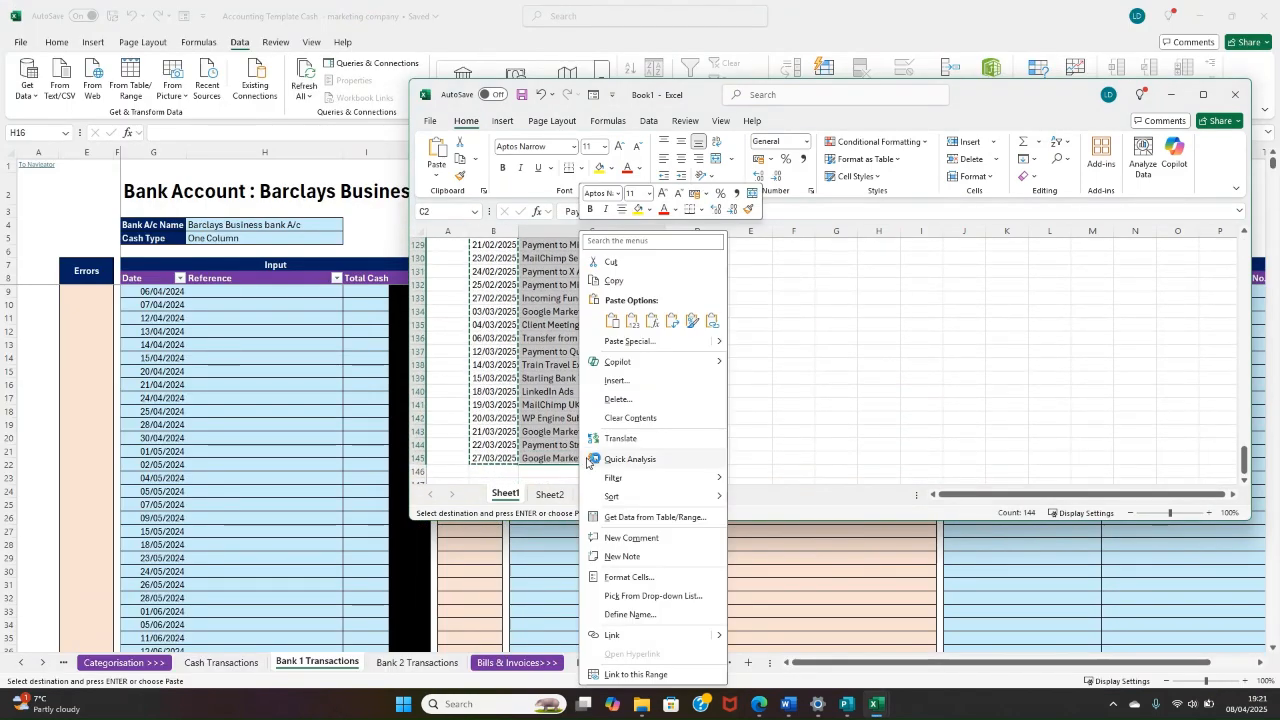
{"action": "left_click", "coordinate": [651, 320]}
{"action": "left_click", "coordinate": [208, 292]}
{"action": "right_click", "coordinate": [213, 292]}
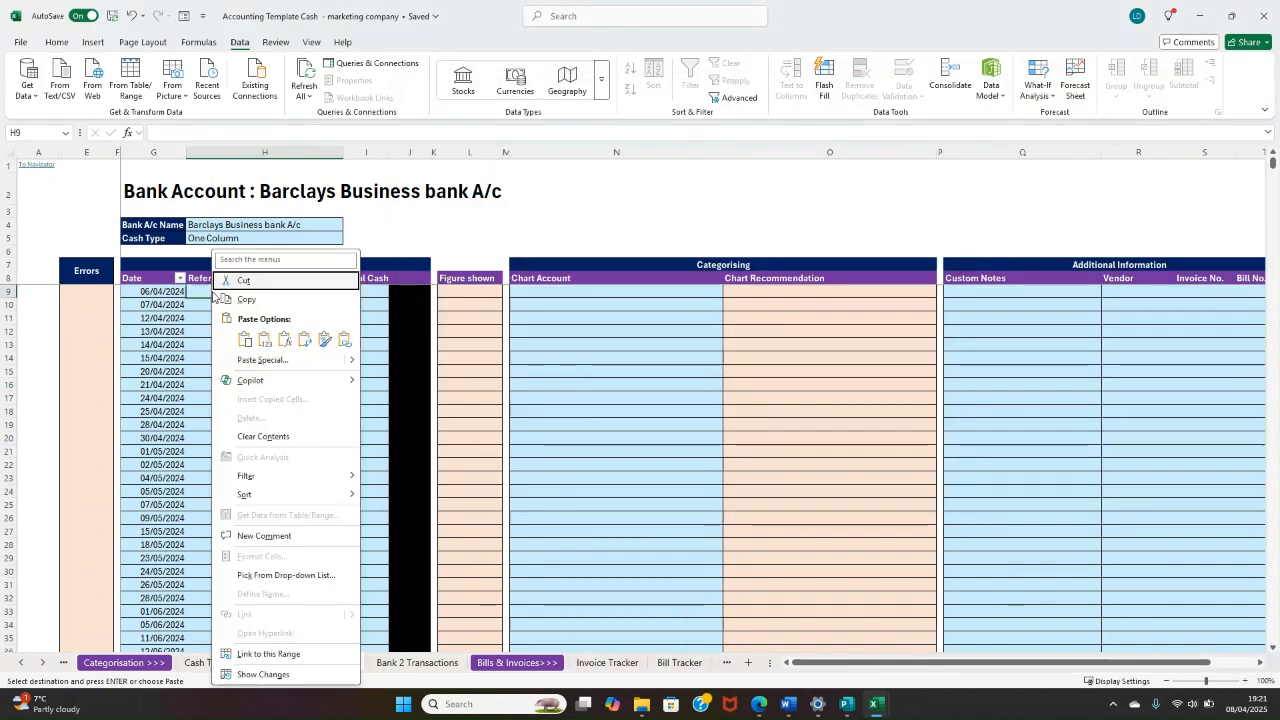
{"action": "left_click", "coordinate": [245, 340]}
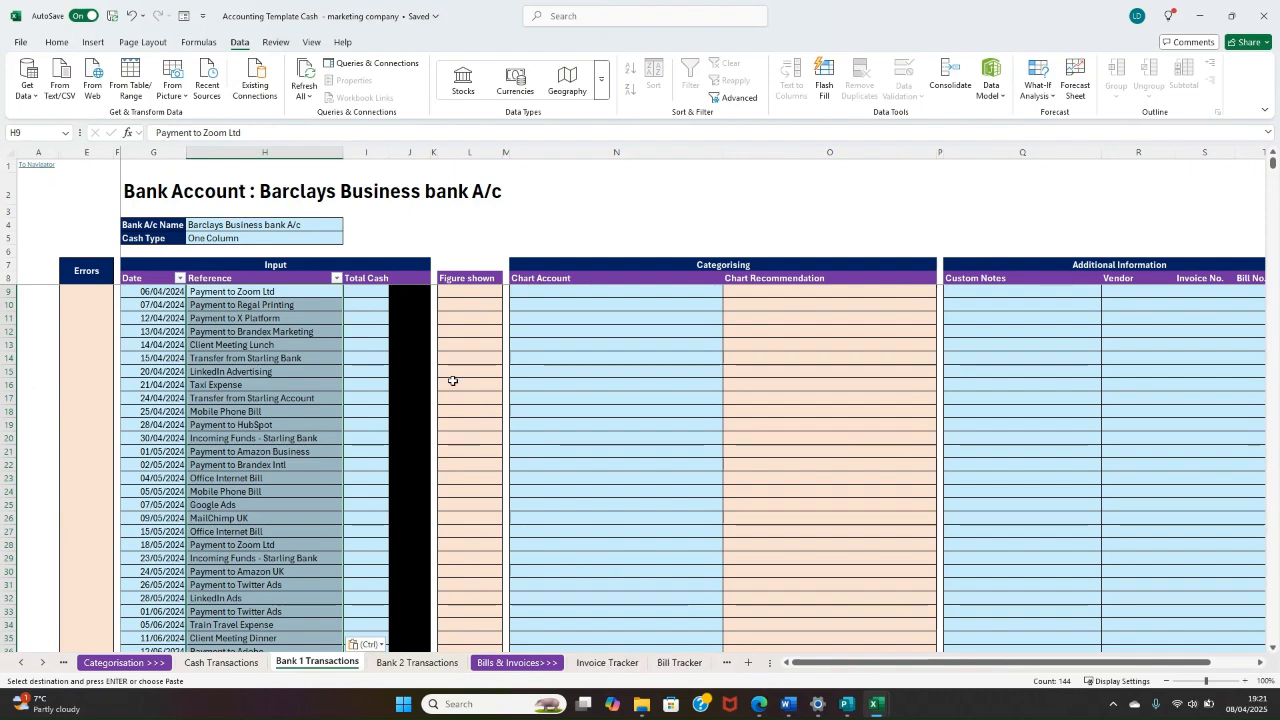
Step: Check the available Cash Type options in H5 of the Bank 1 Transactions sheet
{"action": "left_click", "coordinate": [358, 292]}
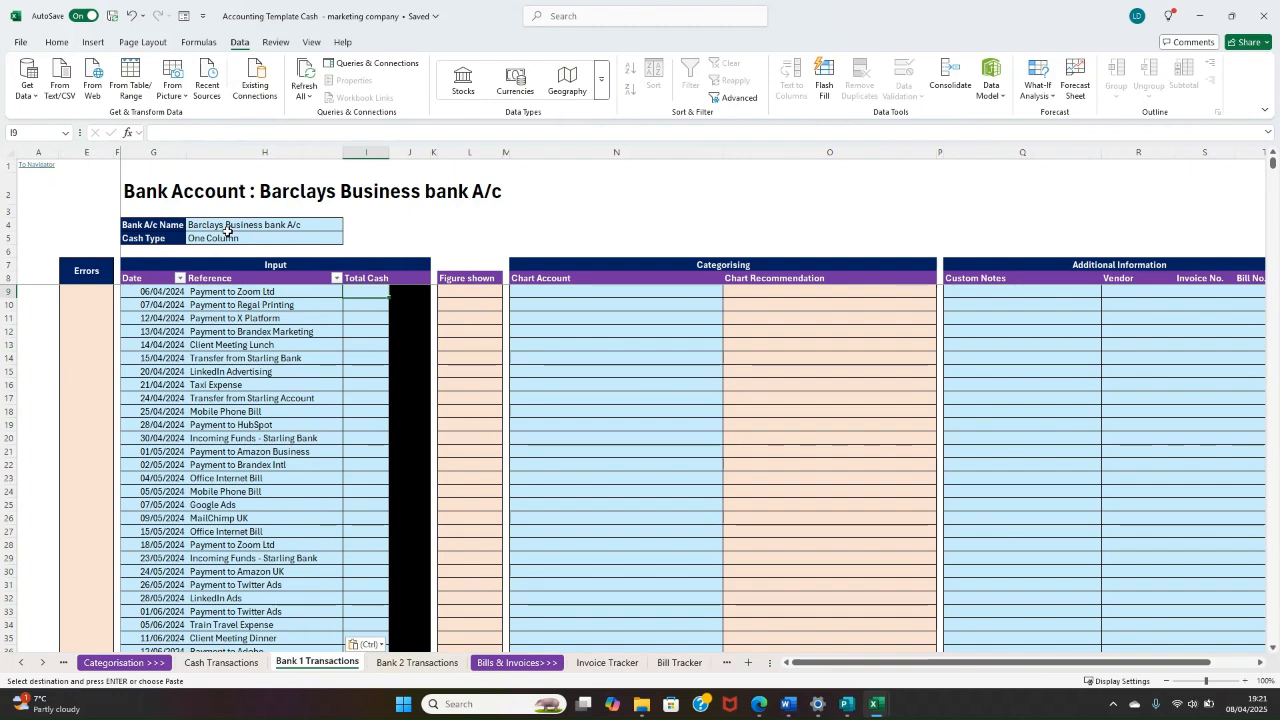
{"action": "left_click", "coordinate": [266, 241]}
{"action": "left_click", "coordinate": [351, 240]}
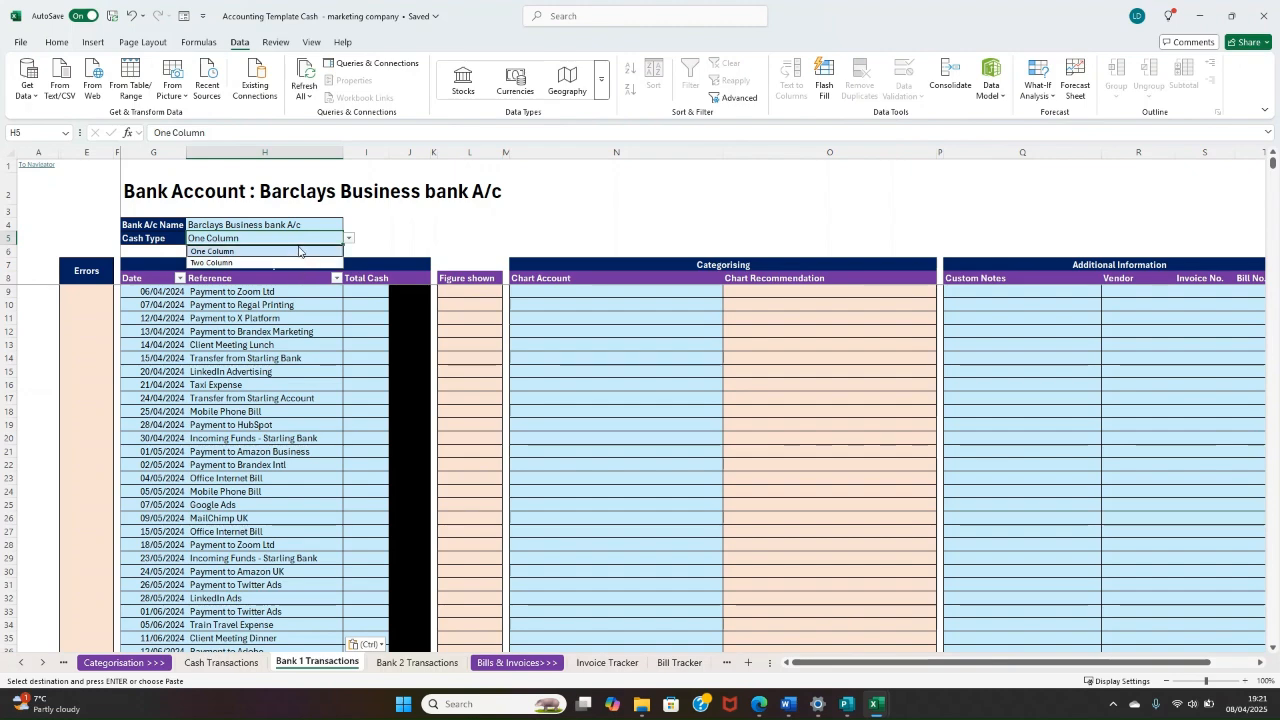
{"action": "left_click", "coordinate": [876, 704]}
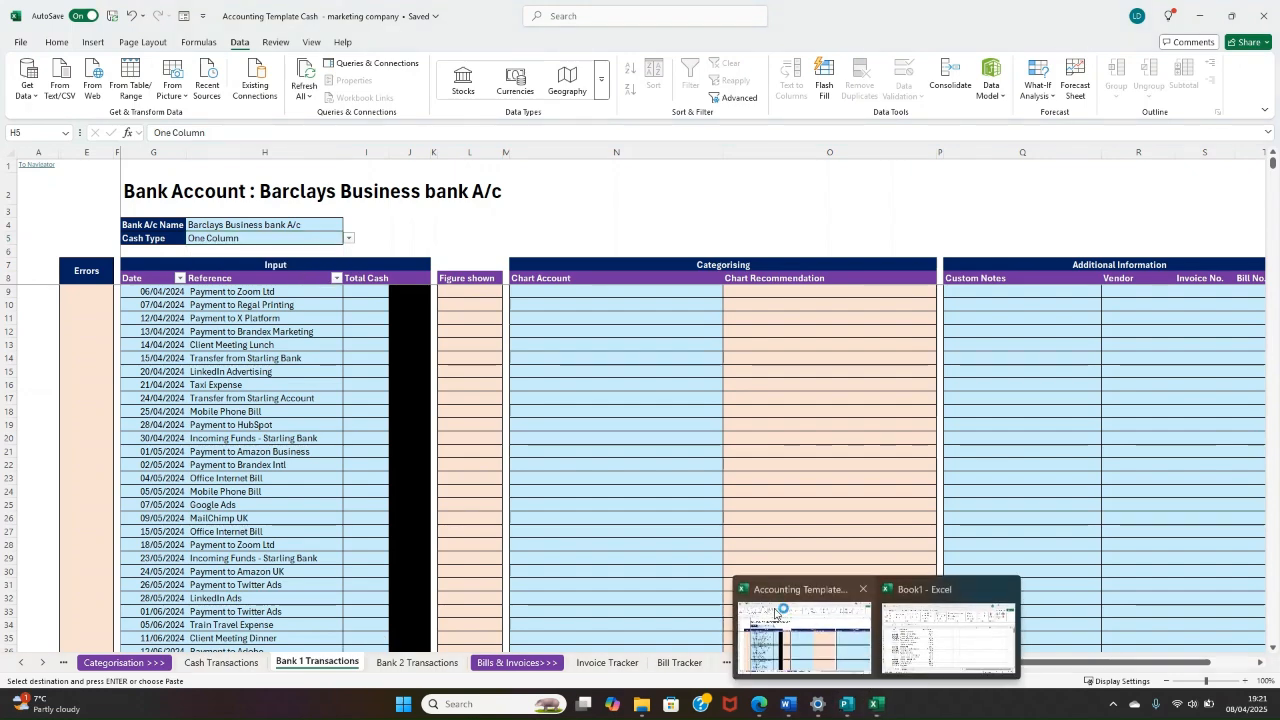
{"action": "left_click", "coordinate": [776, 612]}
{"action": "mouse_move", "coordinate": [880, 706]}
{"action": "left_click", "coordinate": [920, 640]}
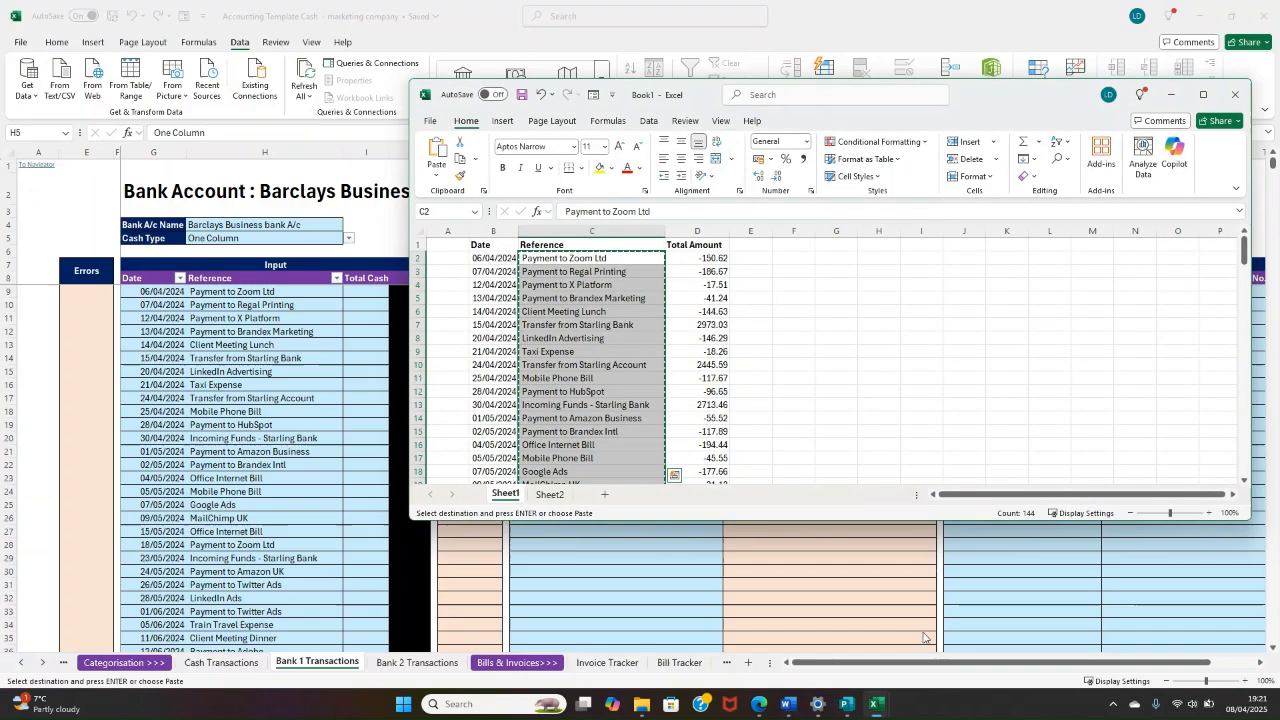
{"action": "left_click_drag", "start_coordinate": [697, 258], "coordinate": [706, 418]}
{"action": "left_click", "coordinate": [706, 260]}
{"action": "left_click", "coordinate": [701, 288]}
{"action": "left_click", "coordinate": [322, 378]}
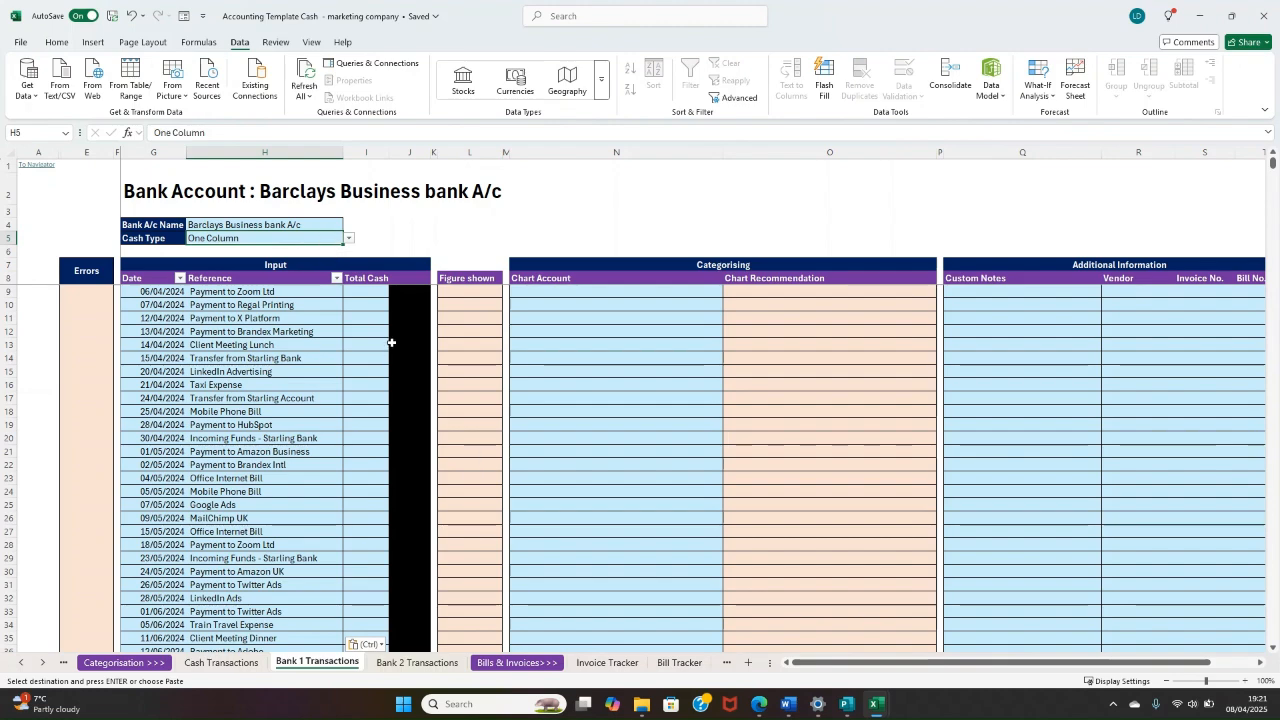
Step: Copy the total amounts in D2:D145 of Book1's Sheet1 and paste them into the Bank 1 Transactions Total Cash column starting at I9
{"action": "mouse_move", "coordinate": [874, 706]}
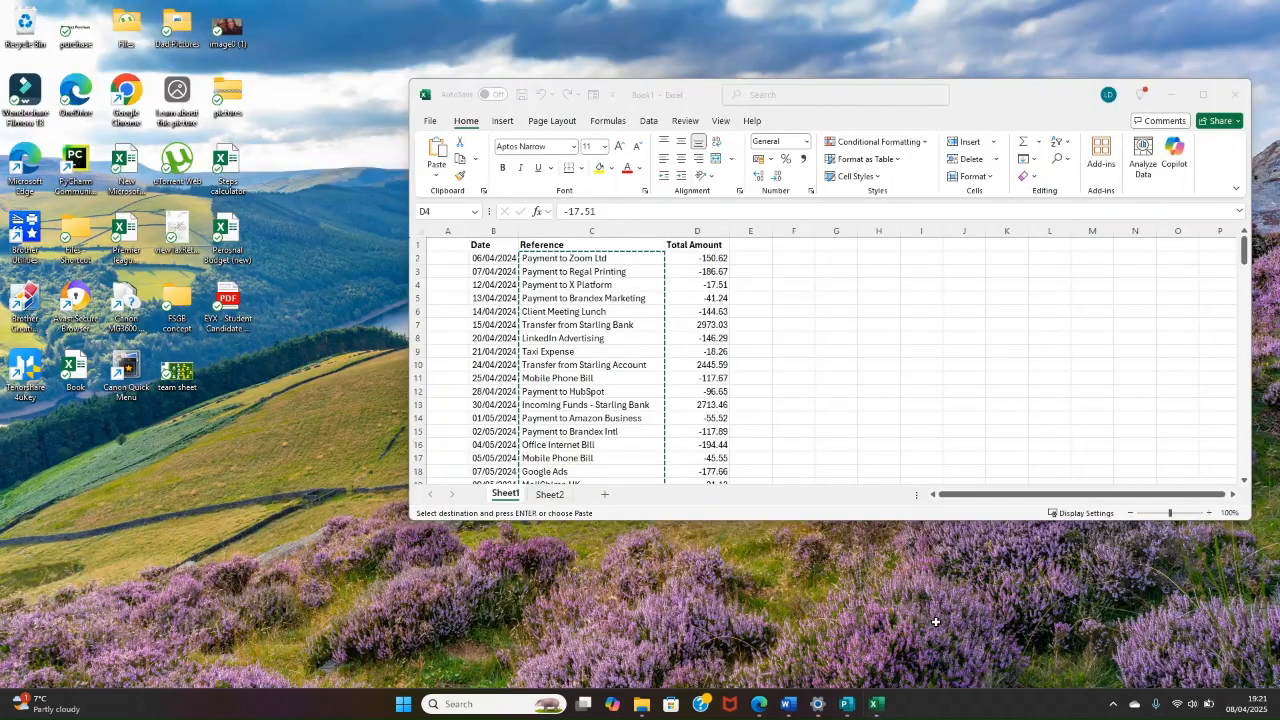
{"action": "left_click", "coordinate": [929, 640]}
{"action": "left_click_drag", "start_coordinate": [708, 259], "coordinate": [705, 530]}
{"action": "right_click", "coordinate": [710, 302]}
{"action": "left_click", "coordinate": [712, 302]}
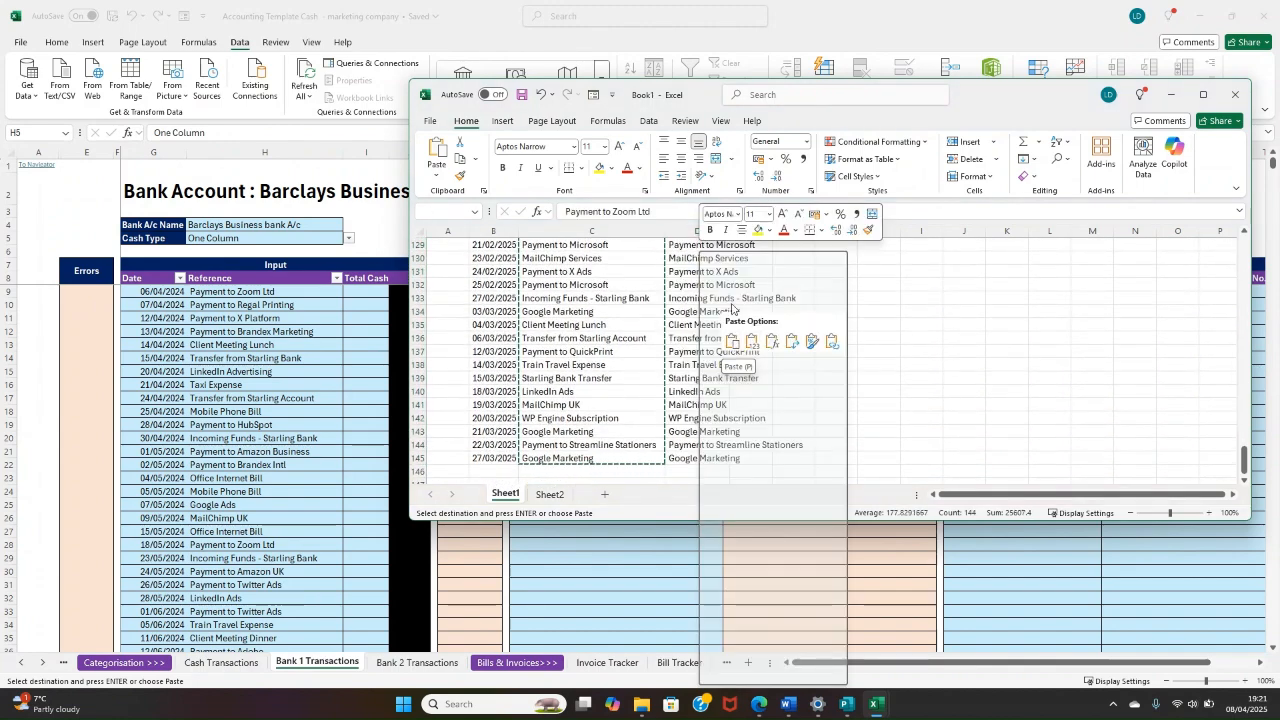
{"action": "right_click", "coordinate": [712, 302]}
{"action": "left_click", "coordinate": [727, 298]}
{"action": "left_click", "coordinate": [364, 291]}
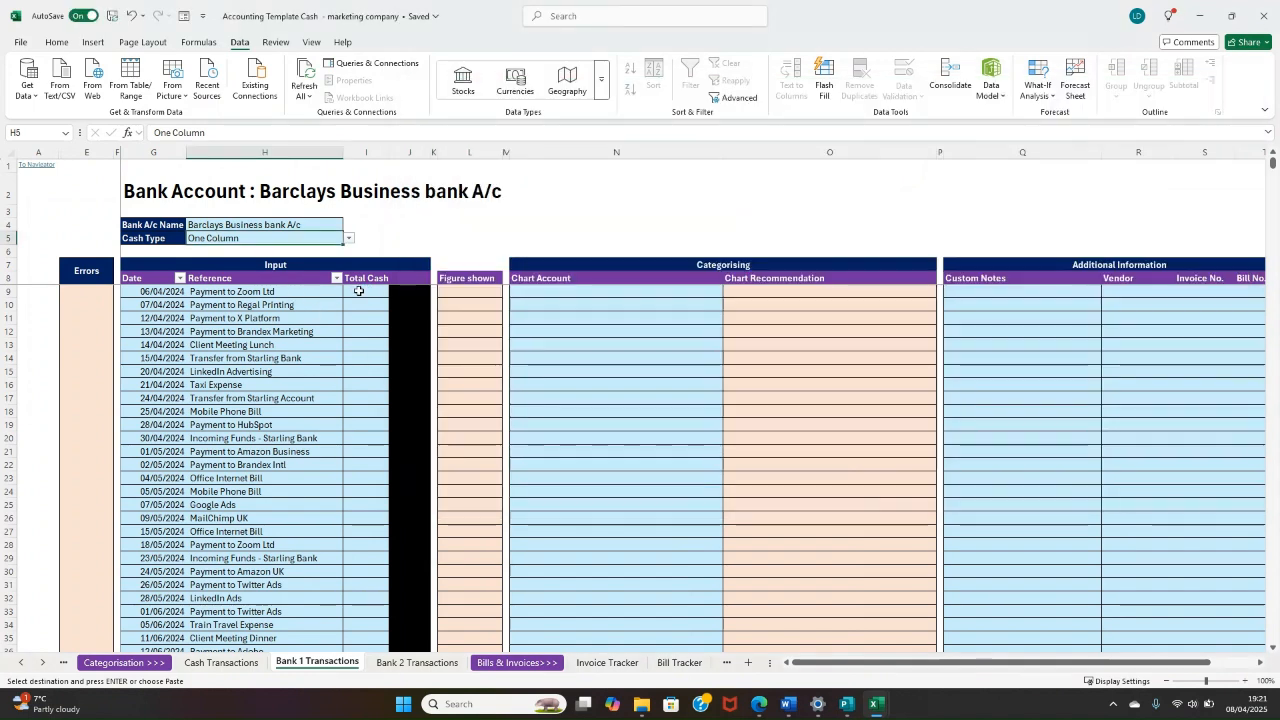
{"action": "right_click", "coordinate": [367, 292]}
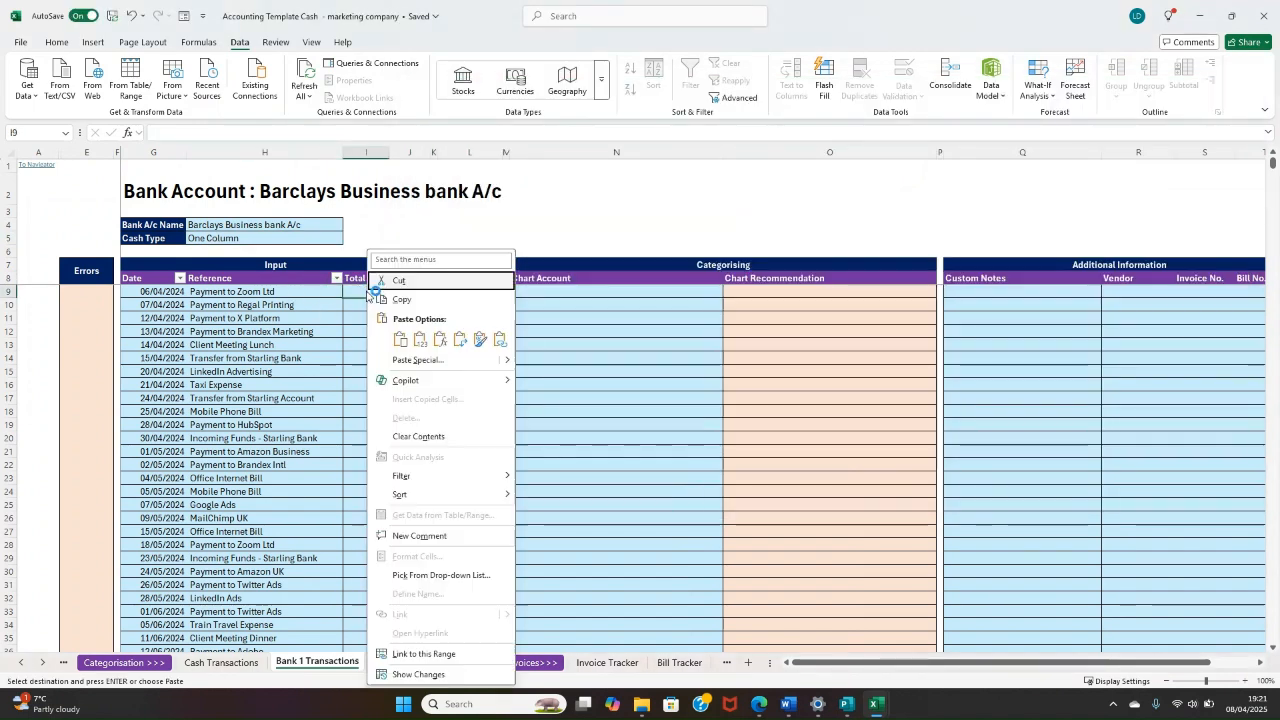
{"action": "left_click", "coordinate": [400, 340]}
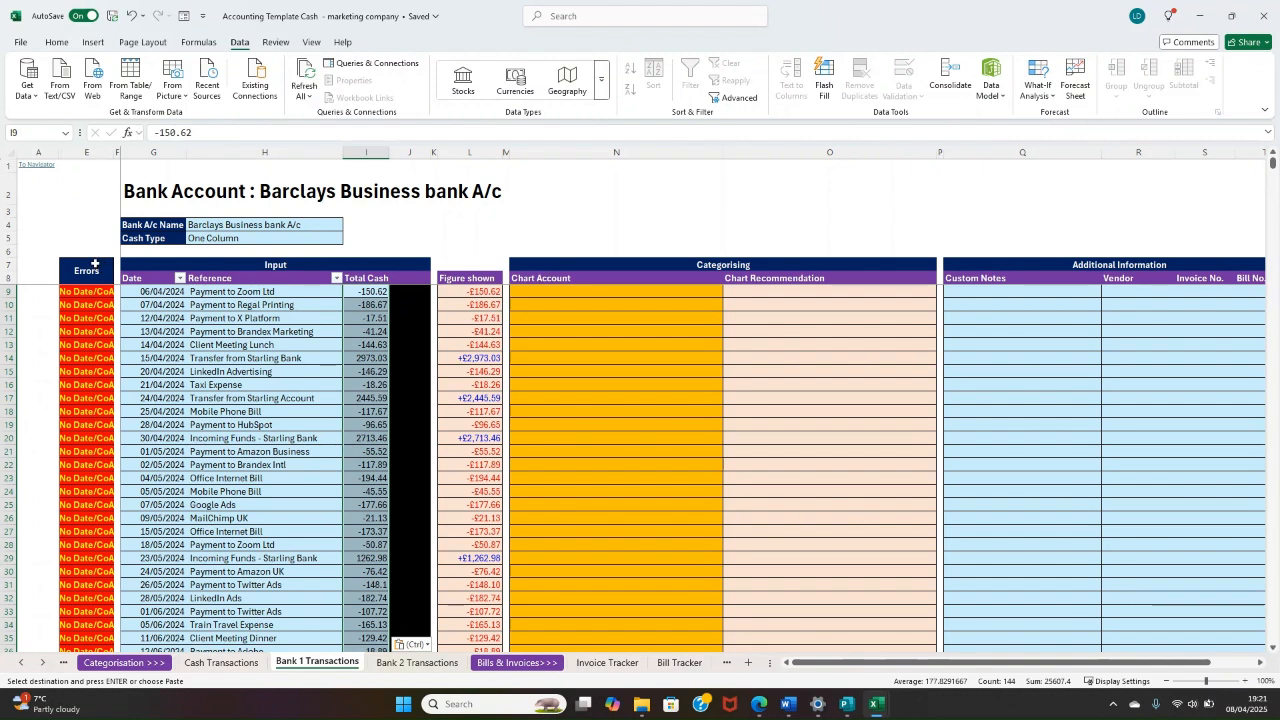
Step: Examine the flags and formulas in the Errors column alongside the Date and Chart Account cells of row 9
{"action": "left_click_drag", "start_coordinate": [97, 271], "coordinate": [74, 533]}
{"action": "left_click", "coordinate": [87, 453]}
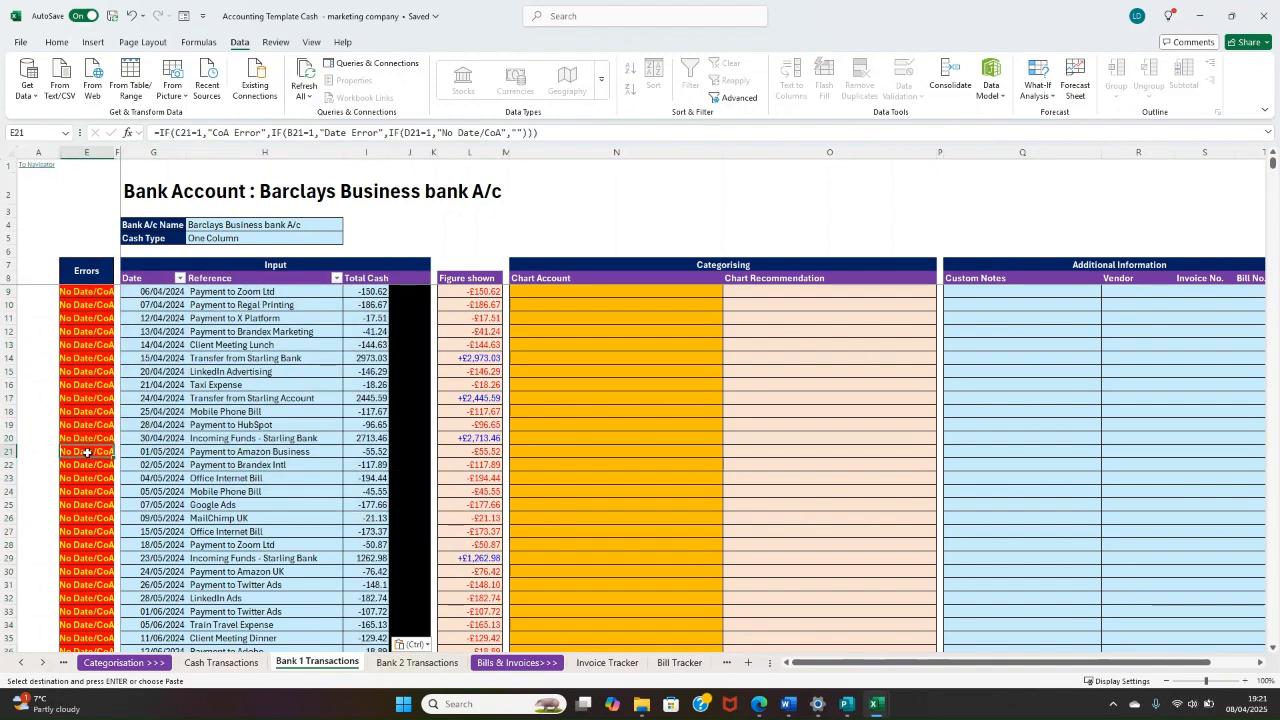
{"action": "left_click_drag", "start_coordinate": [92, 272], "coordinate": [91, 430]}
{"action": "left_click", "coordinate": [90, 449]}
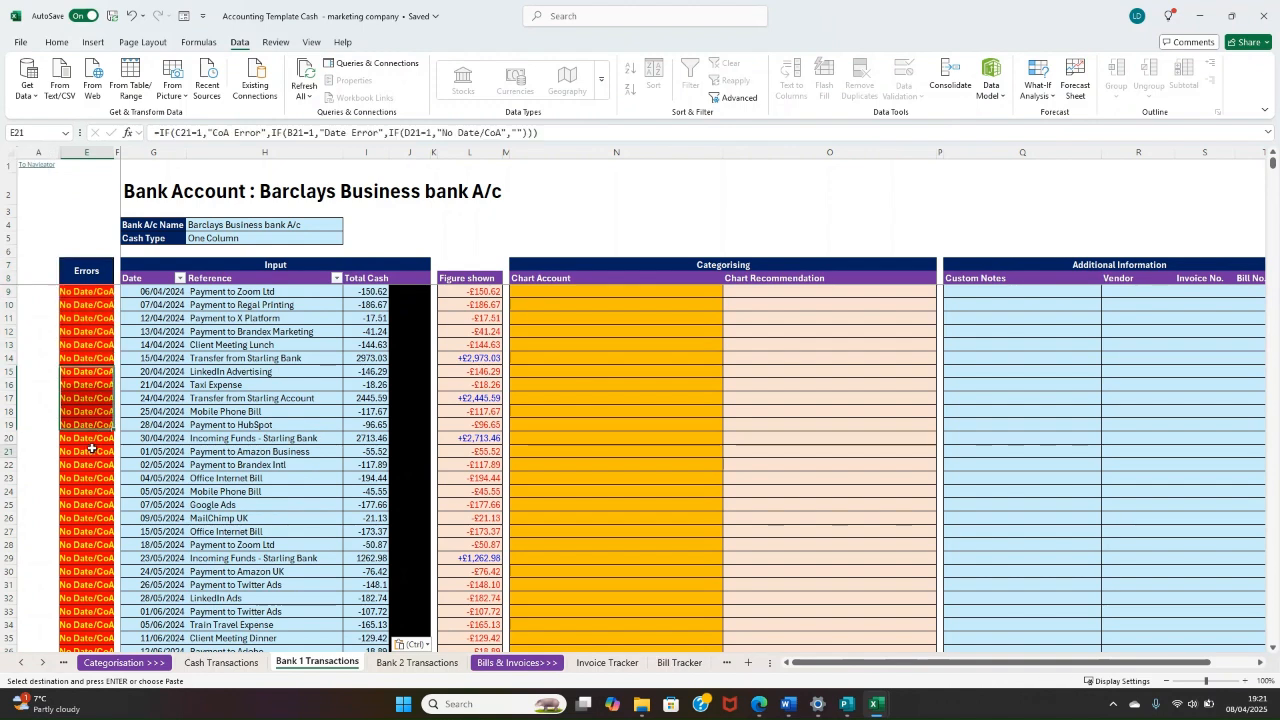
{"action": "left_click", "coordinate": [72, 290]}
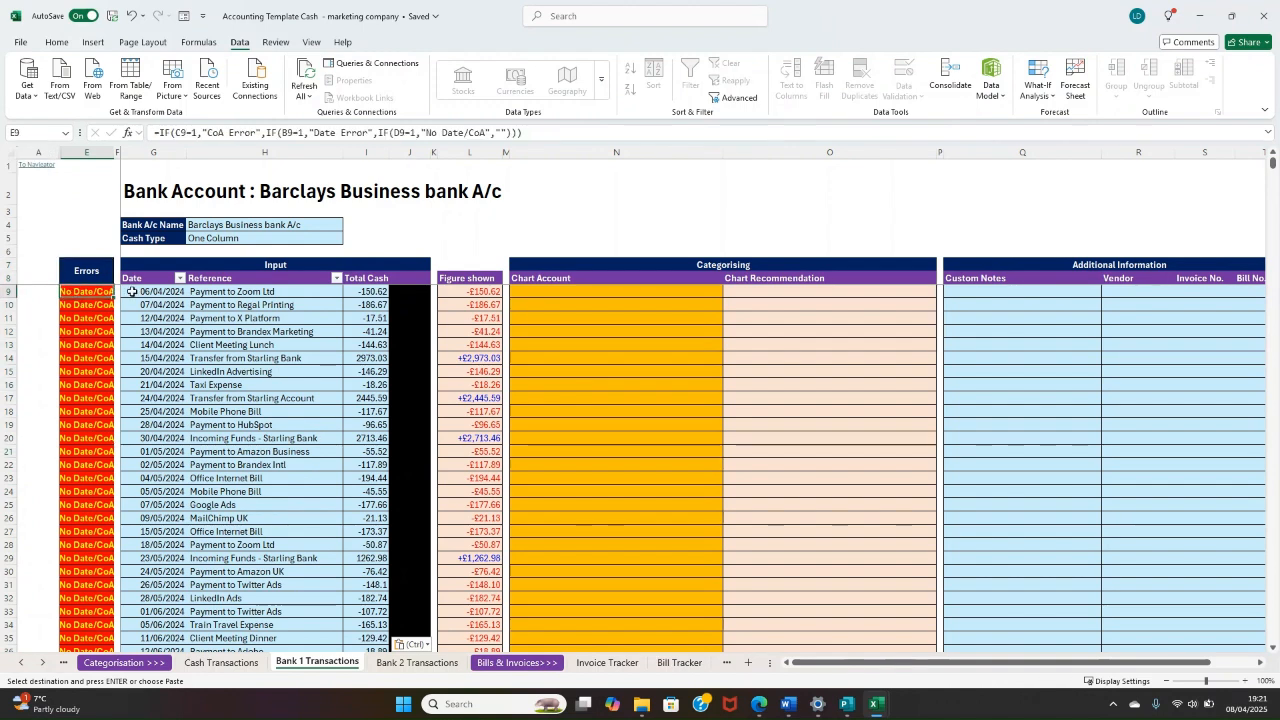
{"action": "left_click", "coordinate": [525, 292]}
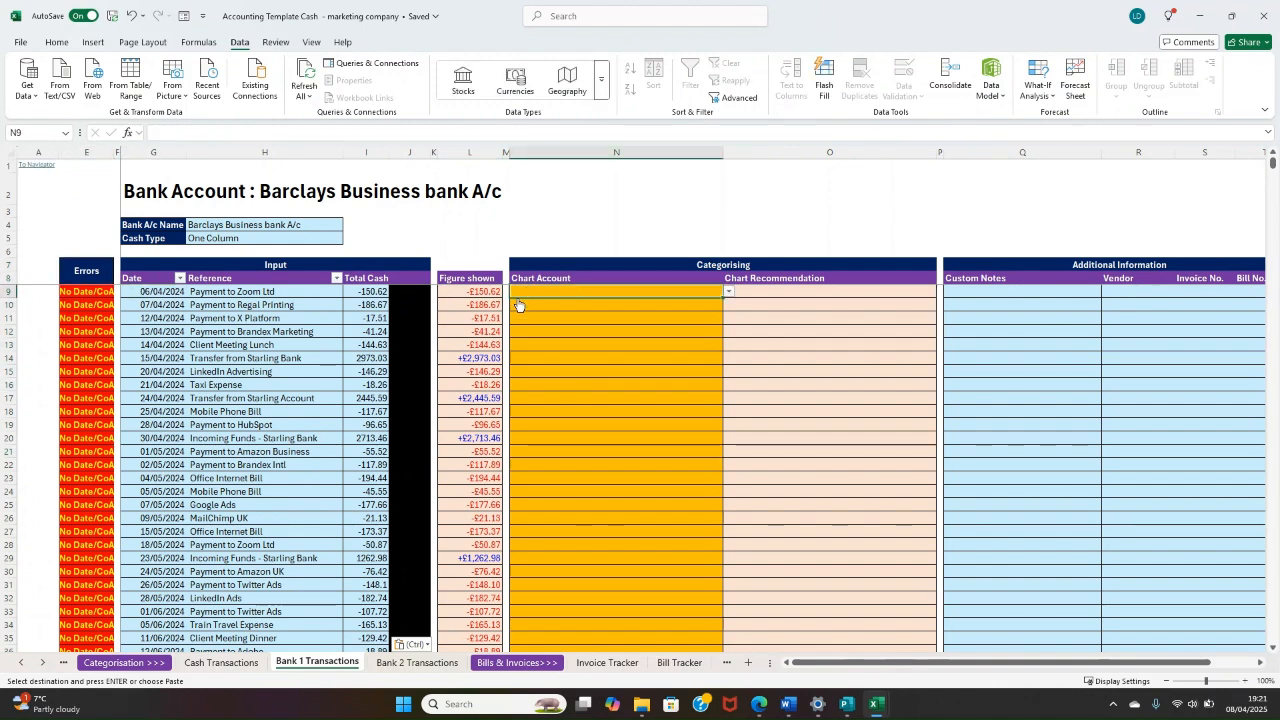
{"action": "left_click", "coordinate": [110, 293]}
Step: Set the Chart Account for the row 9 "Payment to Zoom Ltd" transaction to "152. Allowable Expense - Computer software Licenced" and check its Errors cell
{"action": "left_click", "coordinate": [639, 287]}
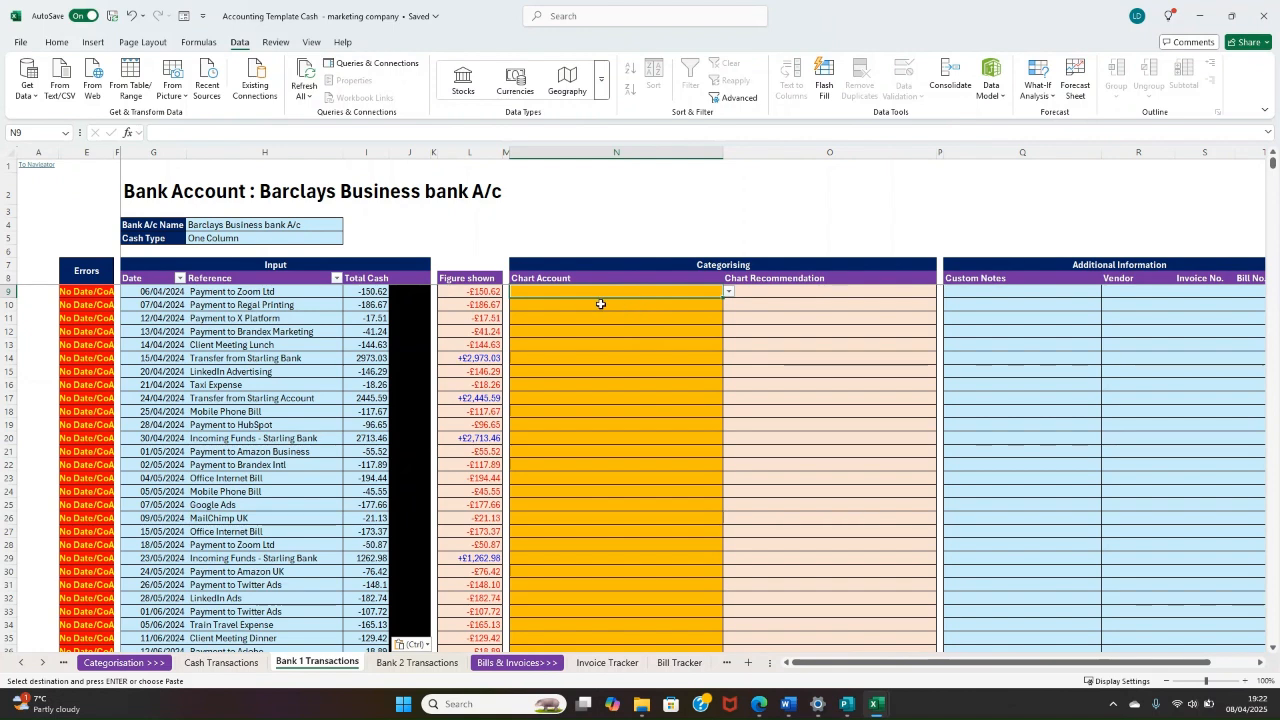
{"action": "left_click", "coordinate": [728, 291]}
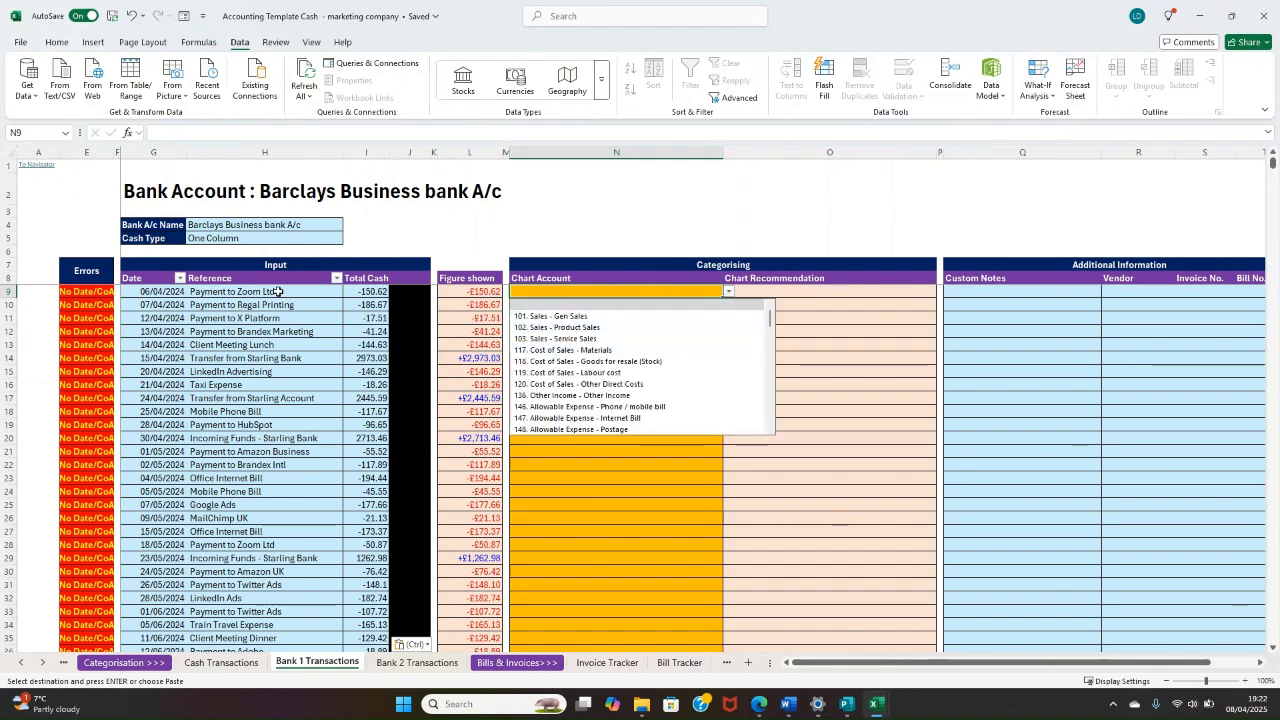
{"action": "scroll", "coordinate": [669, 331], "scroll_direction": "down", "scroll_amount": 5}
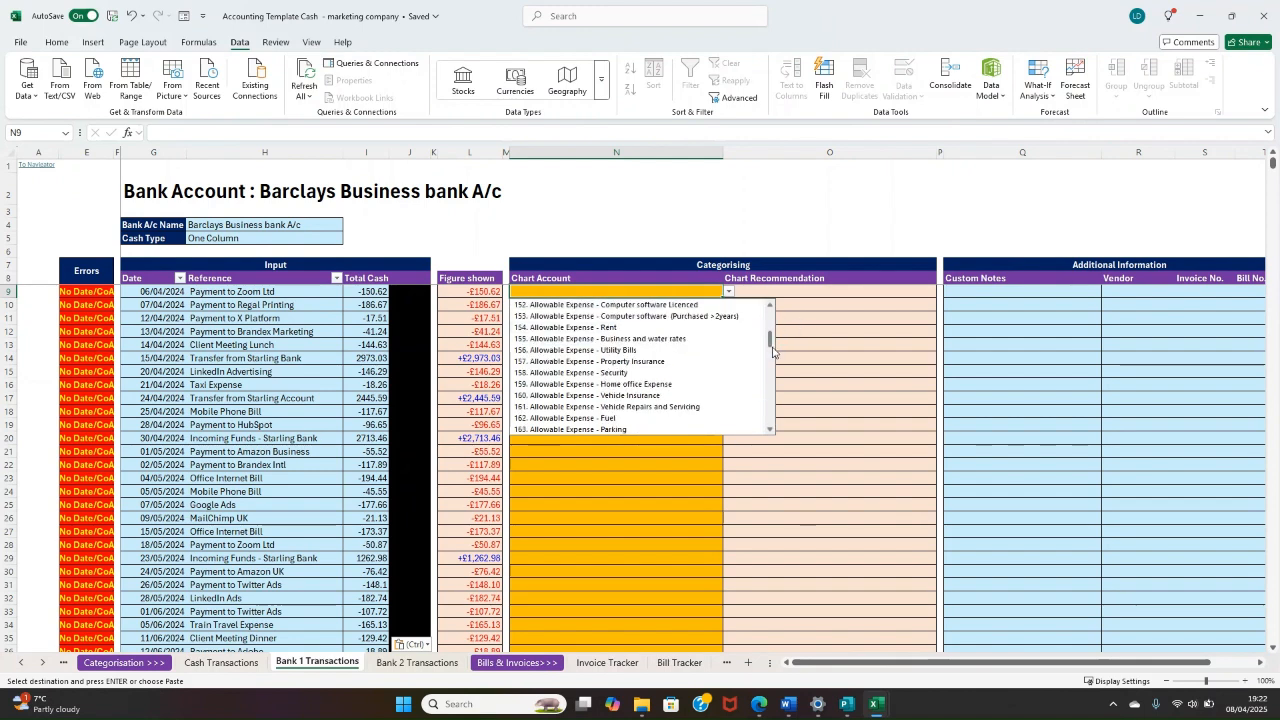
{"action": "left_click_drag", "start_coordinate": [770, 346], "coordinate": [770, 315]}
{"action": "left_click", "coordinate": [824, 329]}
{"action": "left_click", "coordinate": [693, 304]}
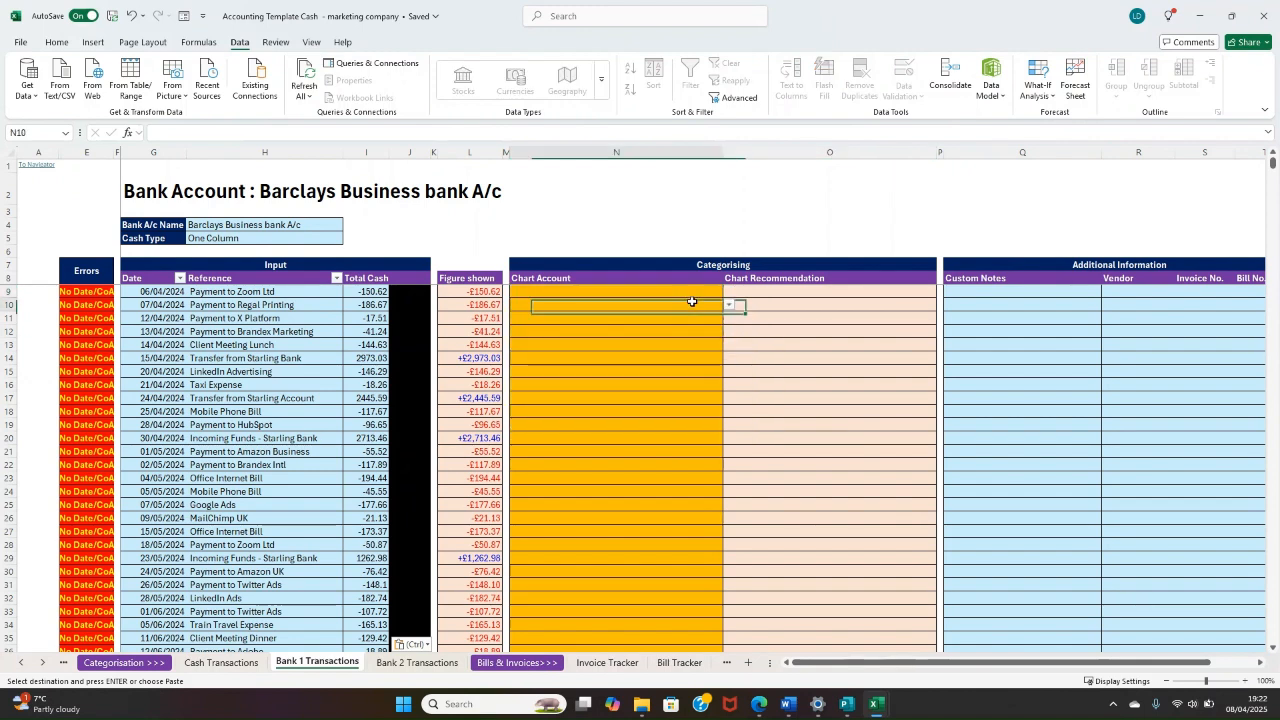
{"action": "left_click", "coordinate": [698, 291]}
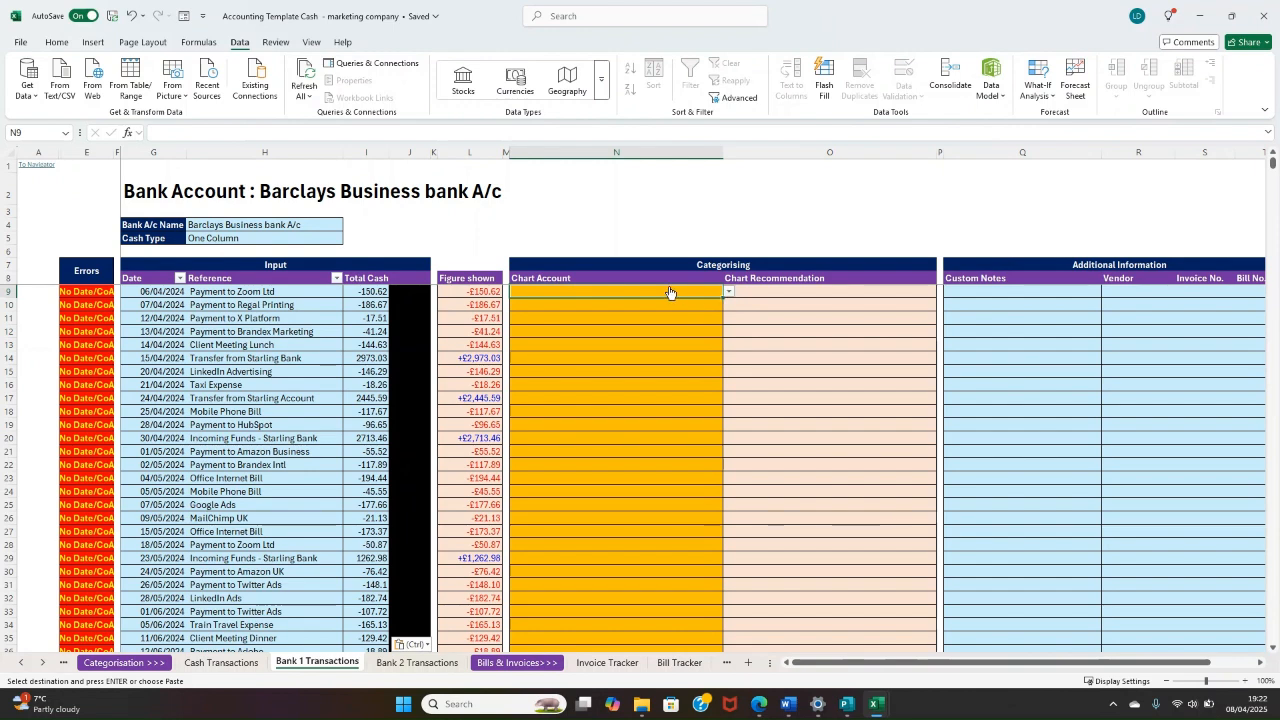
{"action": "type", "text": "softw"}
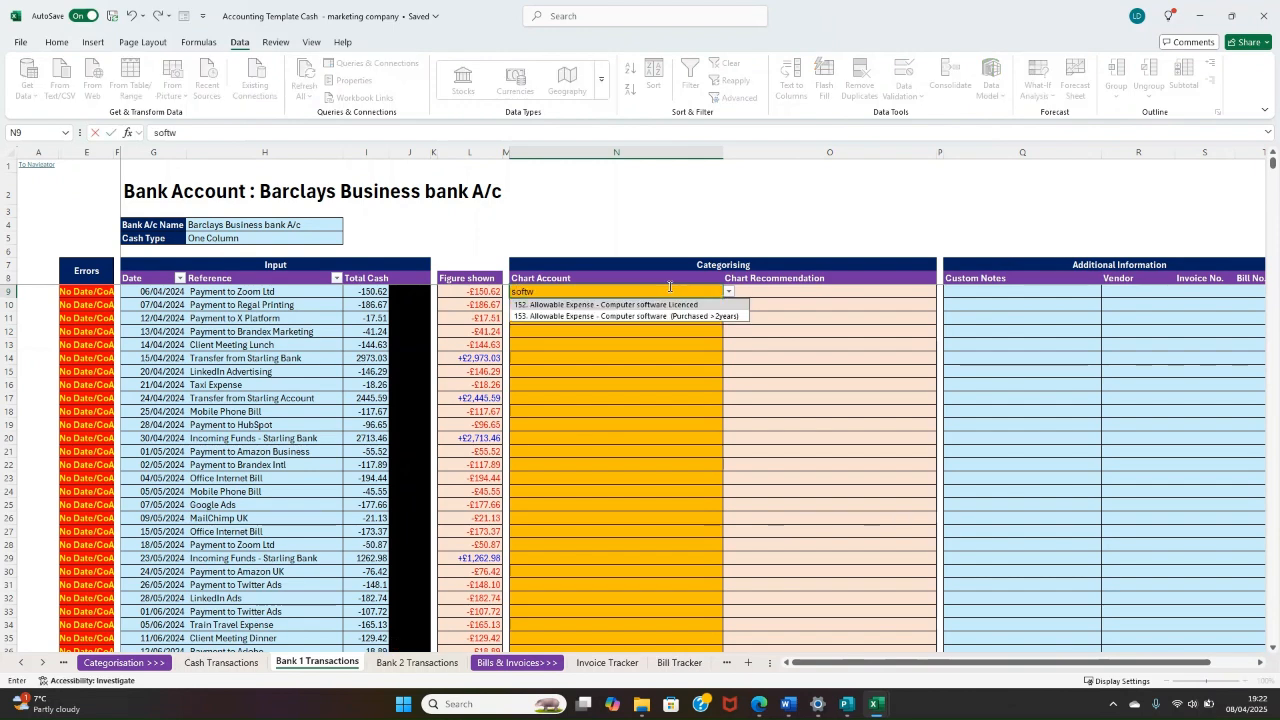
{"action": "key", "text": "Return"}
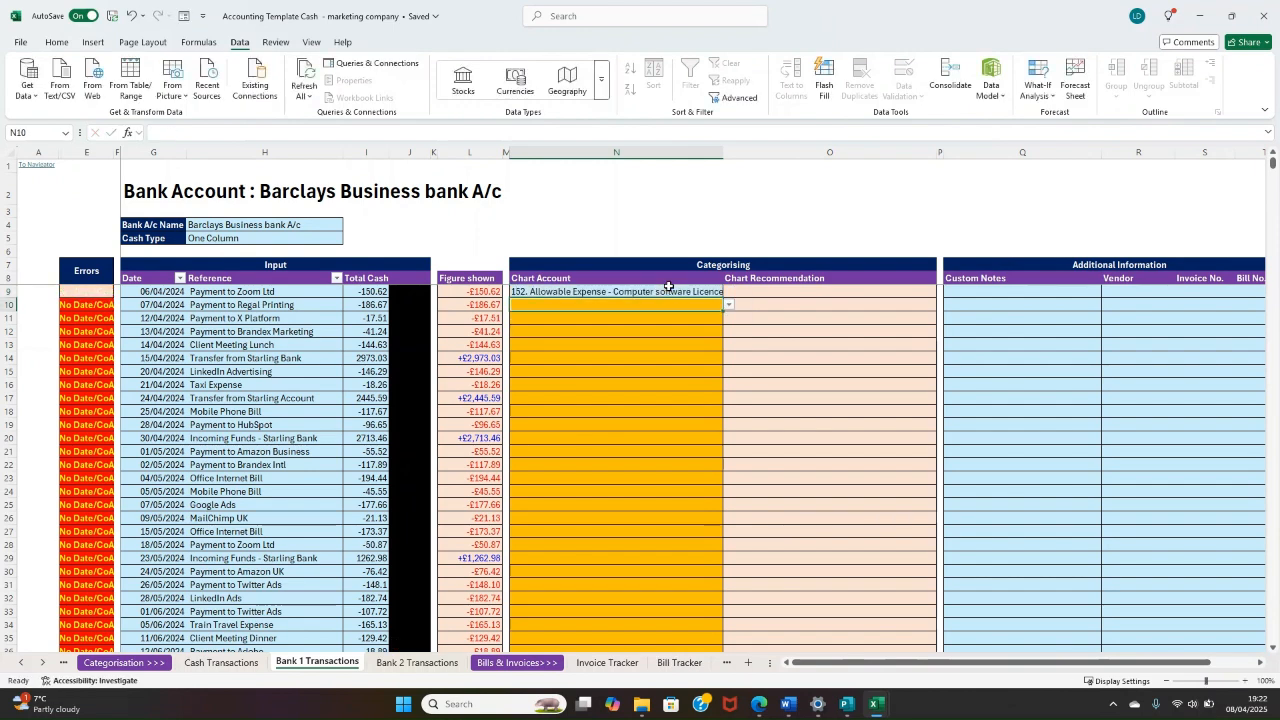
{"action": "double_click", "coordinate": [674, 303]}
{"action": "left_click", "coordinate": [674, 292]}
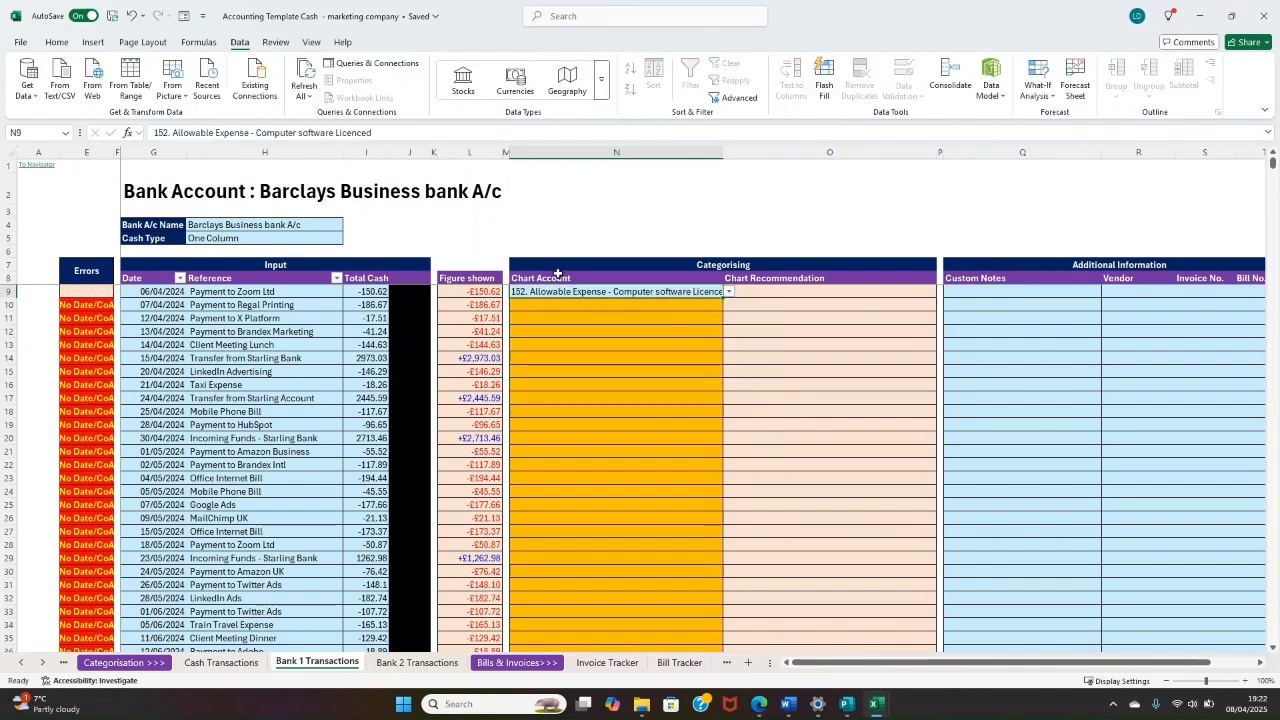
{"action": "left_click", "coordinate": [84, 289]}
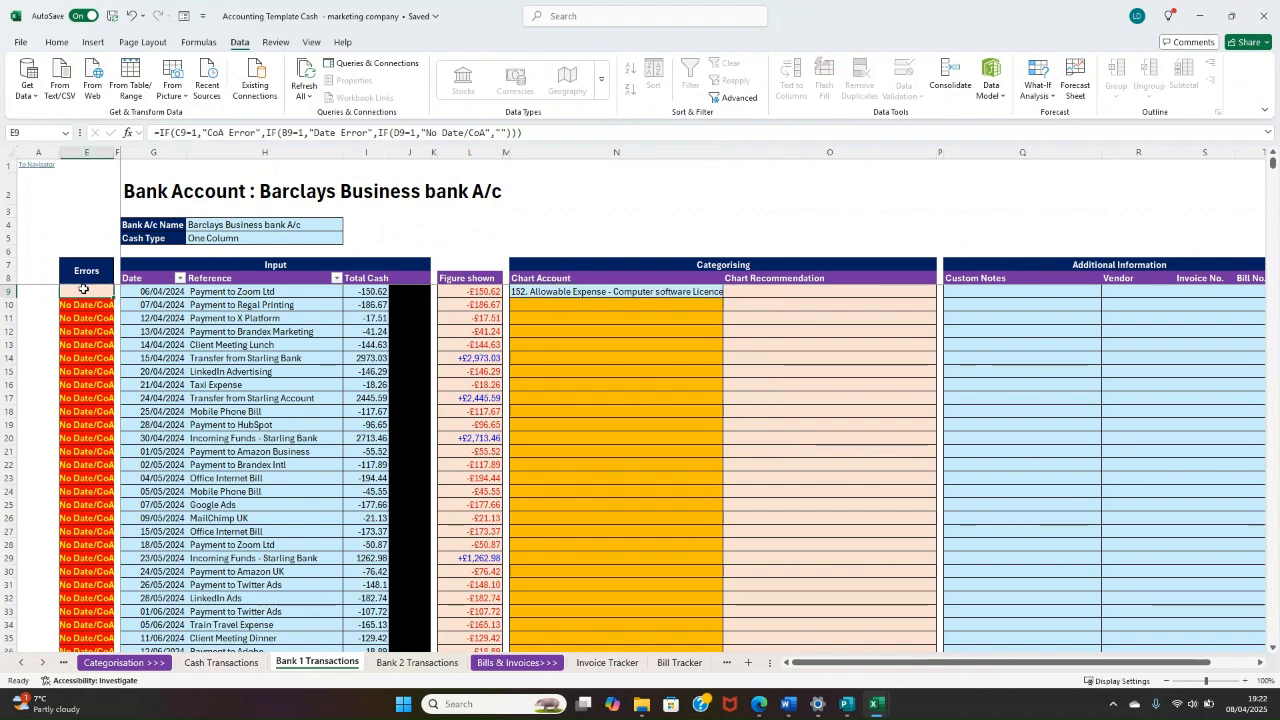
Step: Set the Chart Account for the row 10 "Payment to Regal Printing" transaction to "152. Allowable Expense - Computer software Licenced"
{"action": "left_click", "coordinate": [658, 310]}
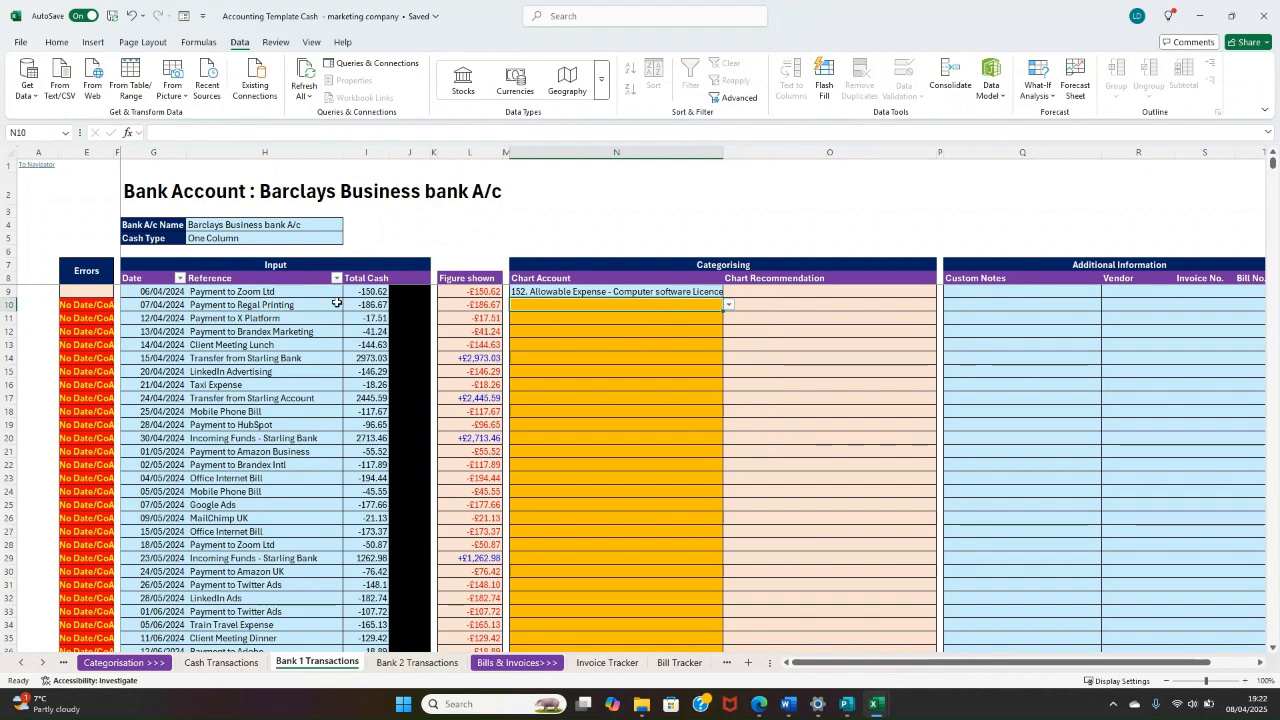
{"action": "left_click_drag", "start_coordinate": [315, 305], "coordinate": [600, 312]}
{"action": "left_click", "coordinate": [600, 310]}
{"action": "type", "text": "so"}
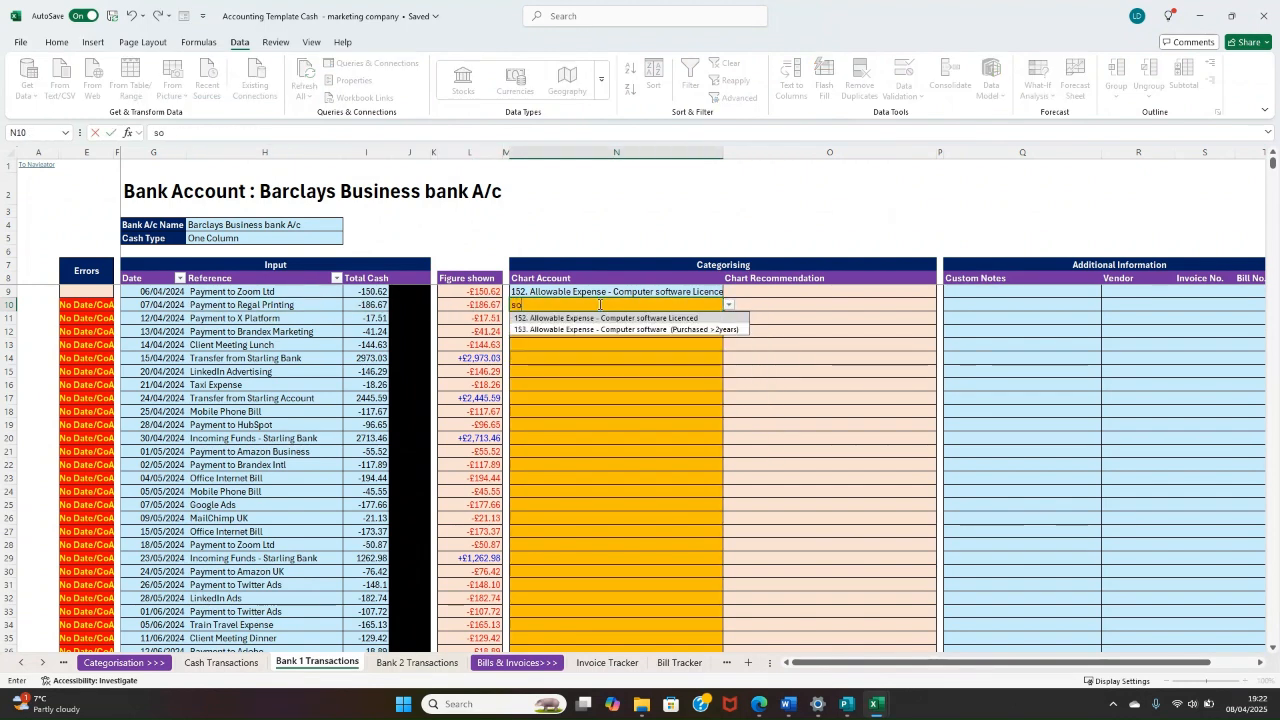
{"action": "type", "text": "ftware"}
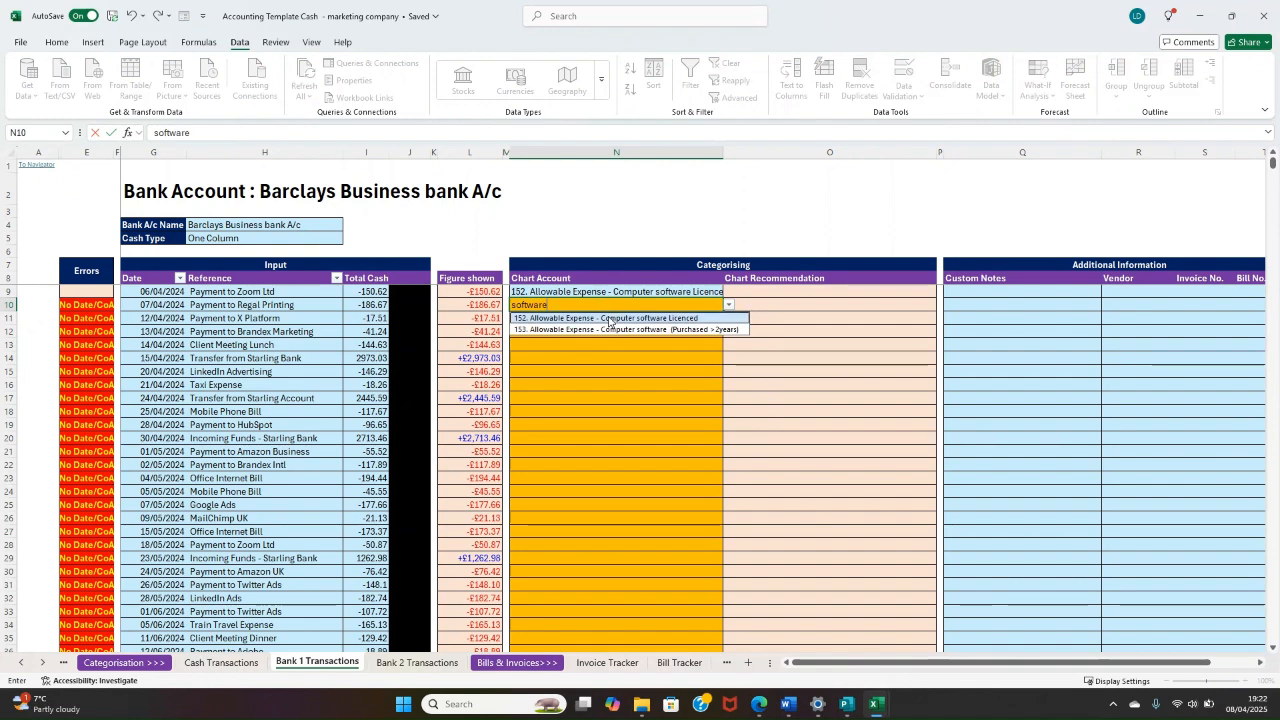
{"action": "left_click", "coordinate": [608, 318]}
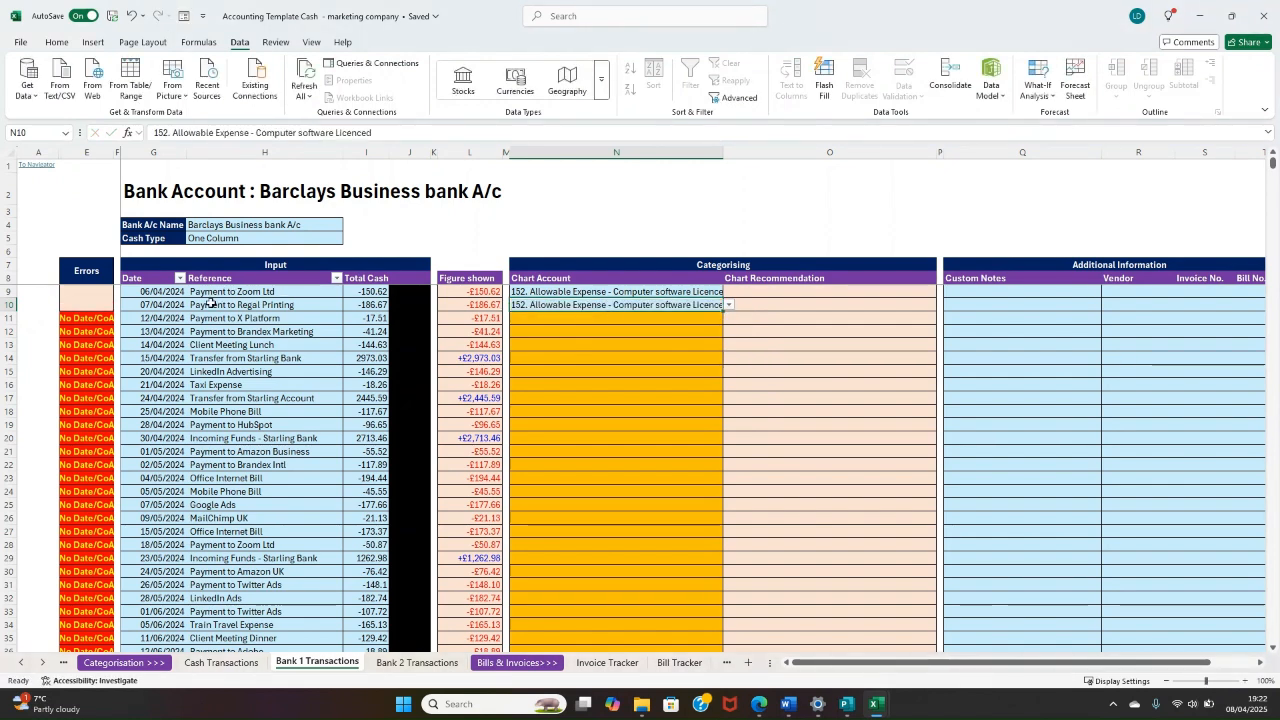
{"action": "left_click_drag", "start_coordinate": [238, 304], "coordinate": [698, 302]}
{"action": "left_click", "coordinate": [698, 303]}
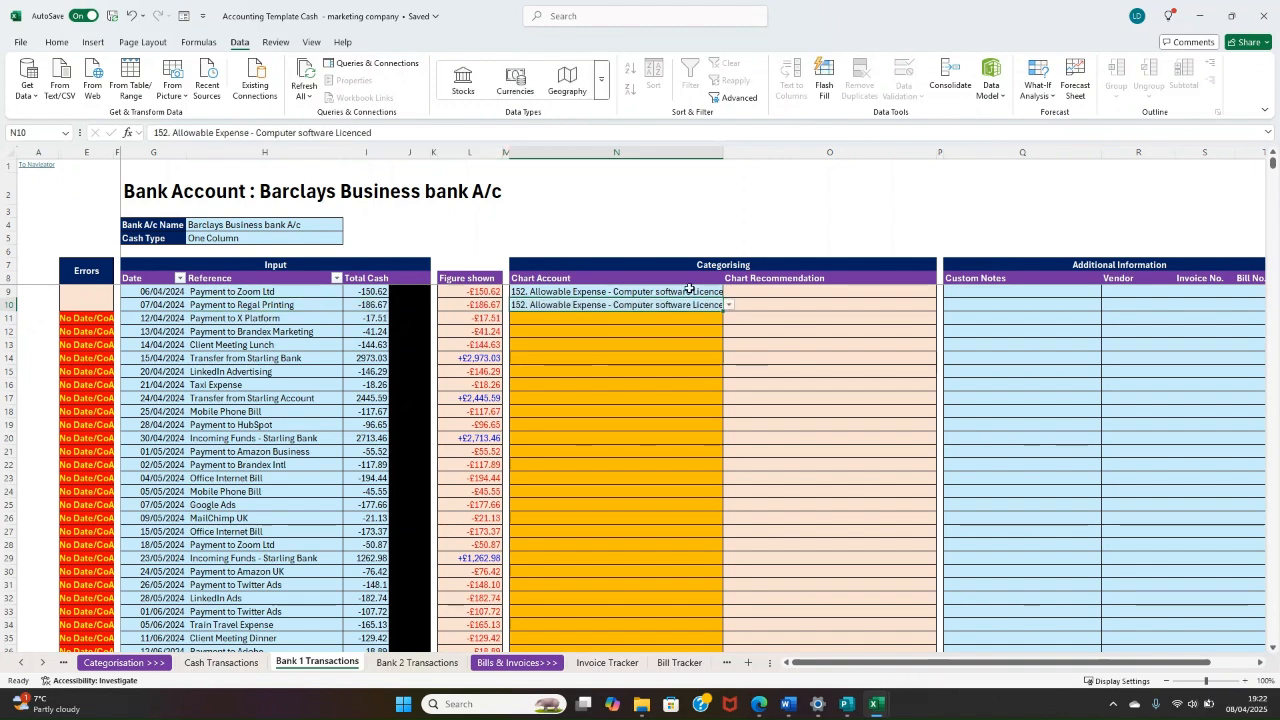
{"action": "left_click_drag", "start_coordinate": [745, 300], "coordinate": [763, 410]}
{"action": "left_click", "coordinate": [764, 428]}
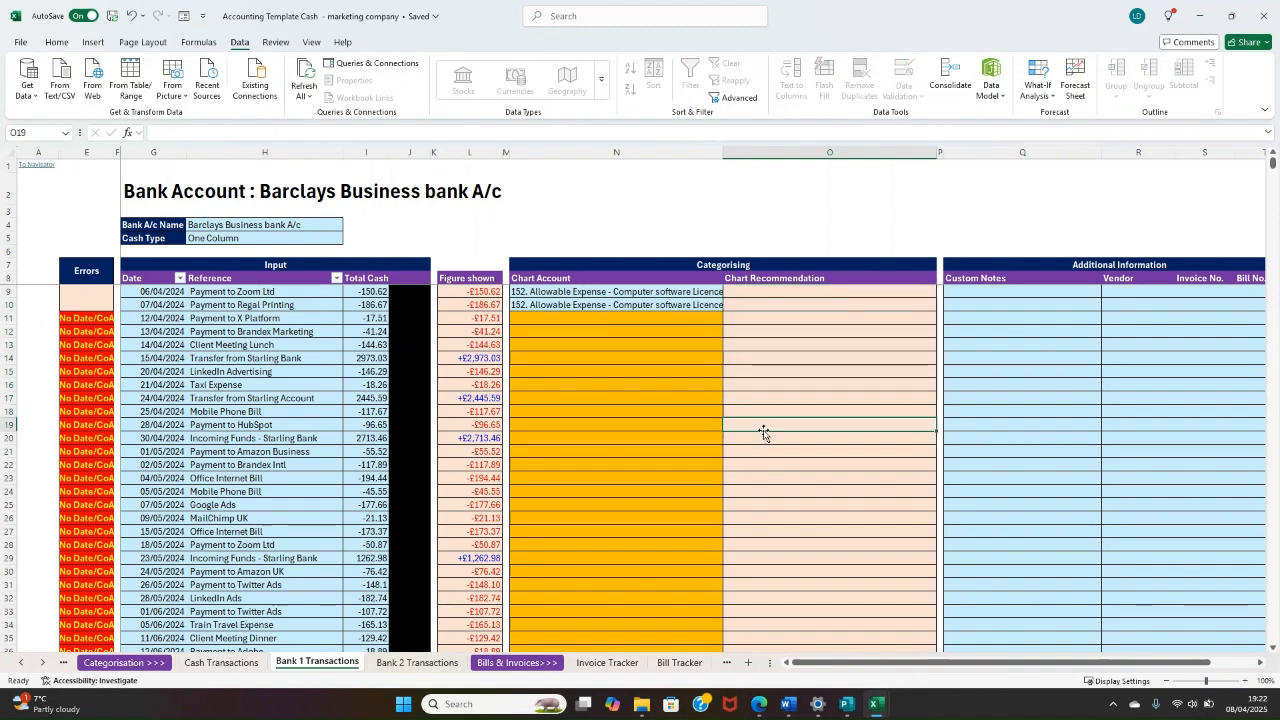
{"action": "left_click", "coordinate": [660, 358]}
{"action": "left_click", "coordinate": [792, 318]}
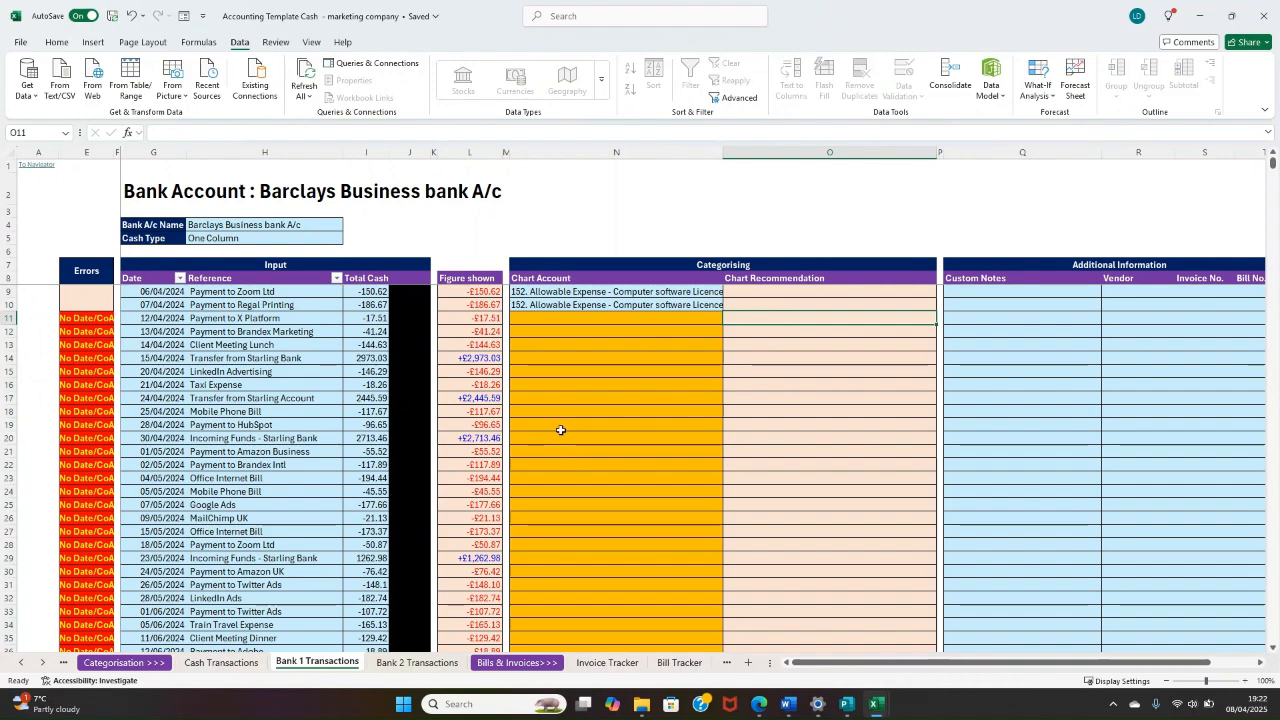
Step: Review the Errors flags and empty Chart Account cells down to the last Bank 1 transaction in row 152
{"action": "scroll", "coordinate": [592, 339], "scroll_direction": "down", "scroll_amount": 20}
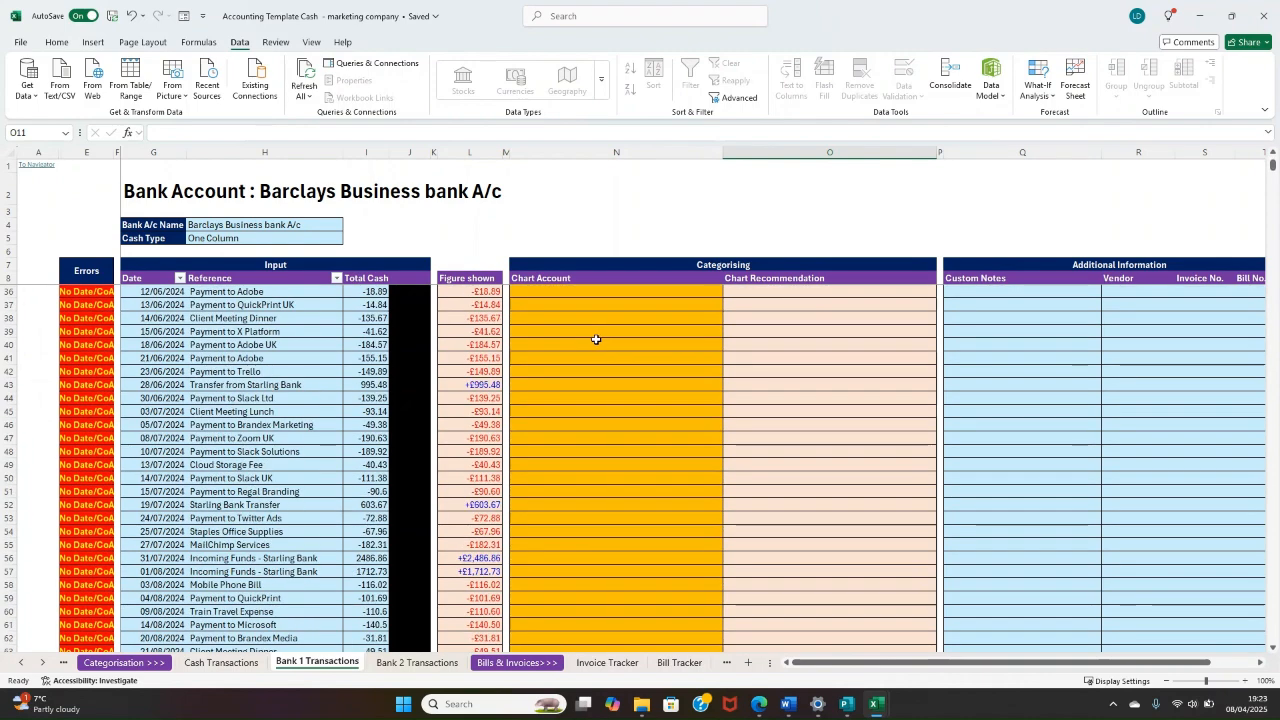
{"action": "scroll", "coordinate": [595, 421], "scroll_direction": "down", "scroll_amount": 3}
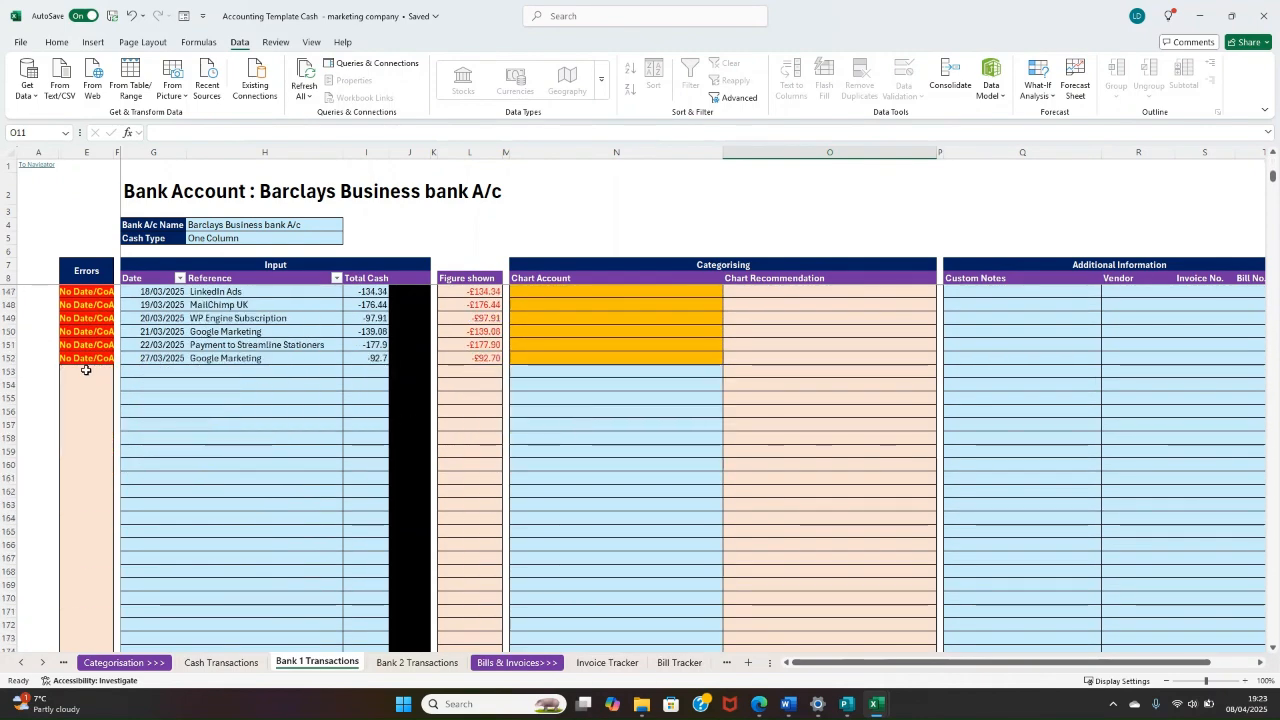
{"action": "left_click_drag", "start_coordinate": [31, 357], "coordinate": [605, 302]}
{"action": "left_click", "coordinate": [602, 293]}
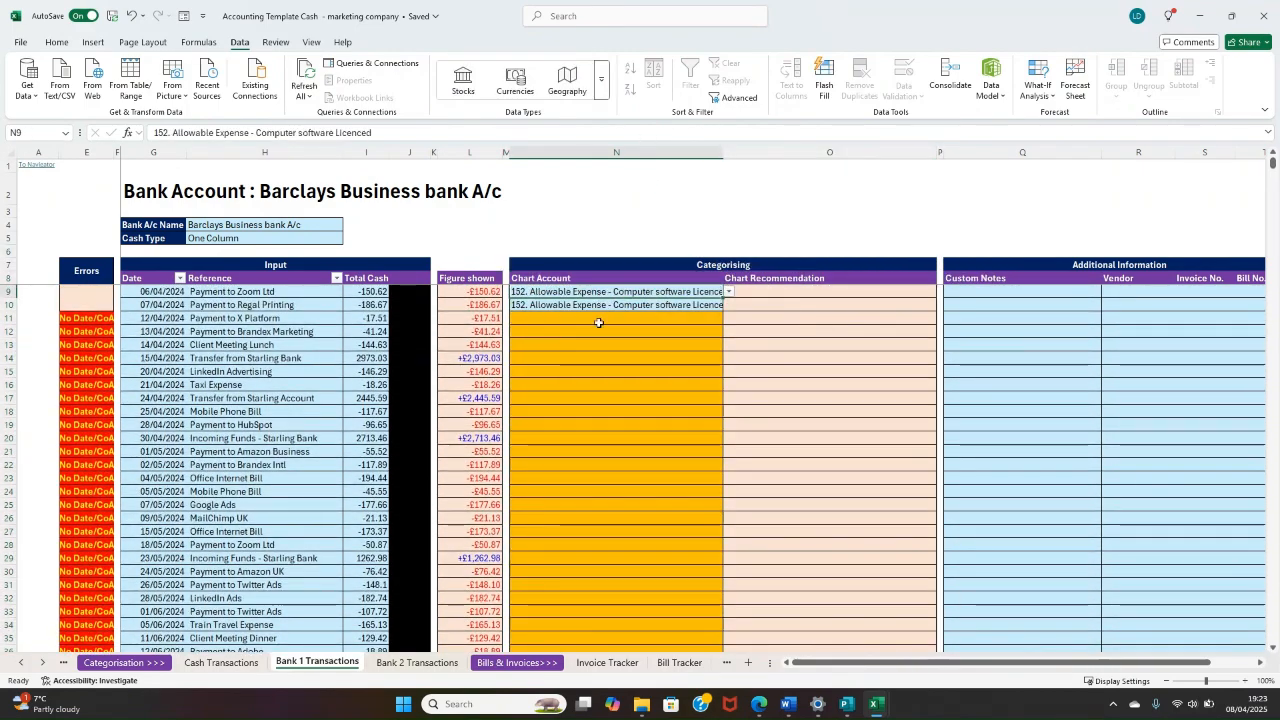
{"action": "left_click", "coordinate": [517, 318]}
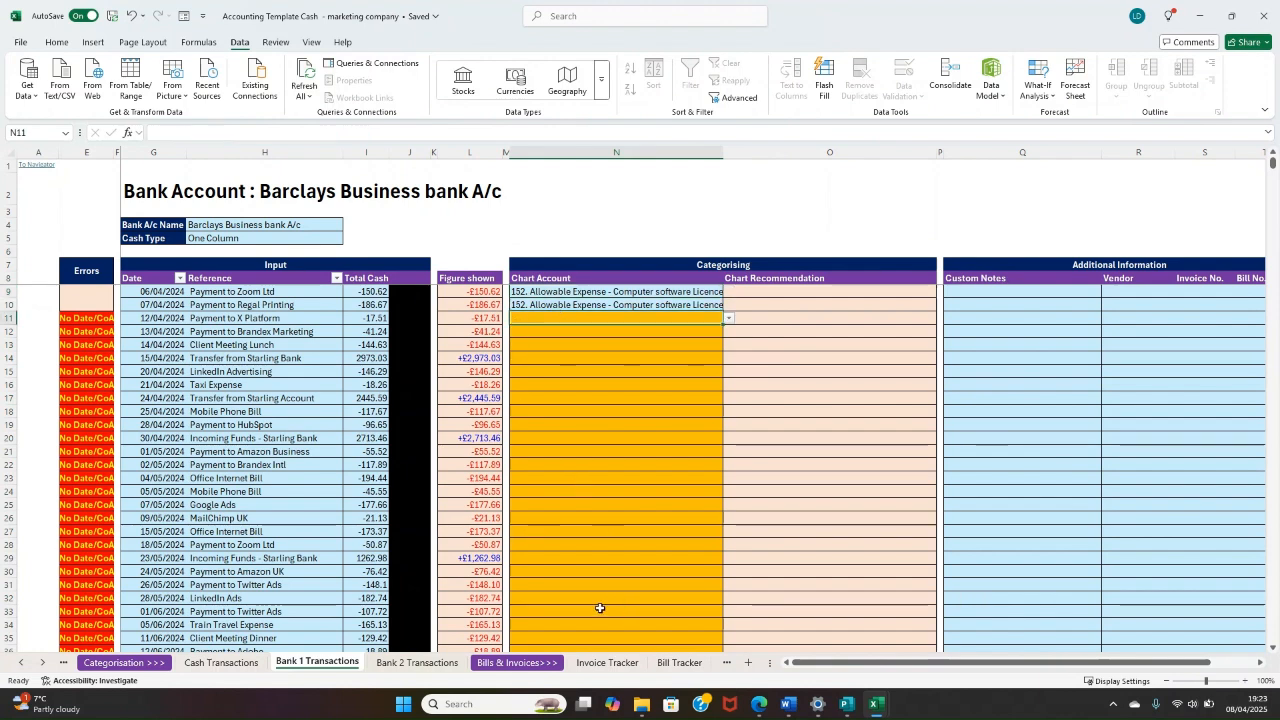
Step: Open the Chart Recommendations sheet by way of the Navigator sheet's Setups links
{"action": "left_click", "coordinate": [19, 663]}
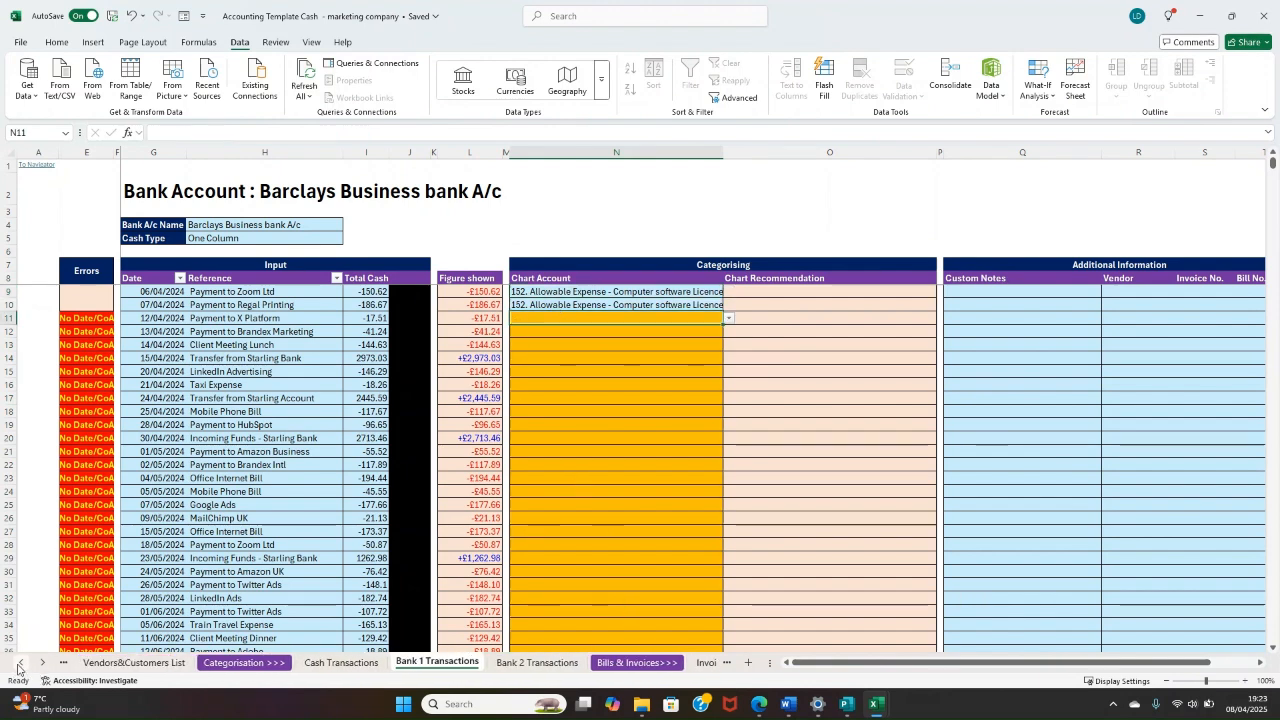
{"action": "left_click", "coordinate": [19, 663]}
{"action": "left_click", "coordinate": [19, 663]}
{"action": "left_click", "coordinate": [19, 663]}
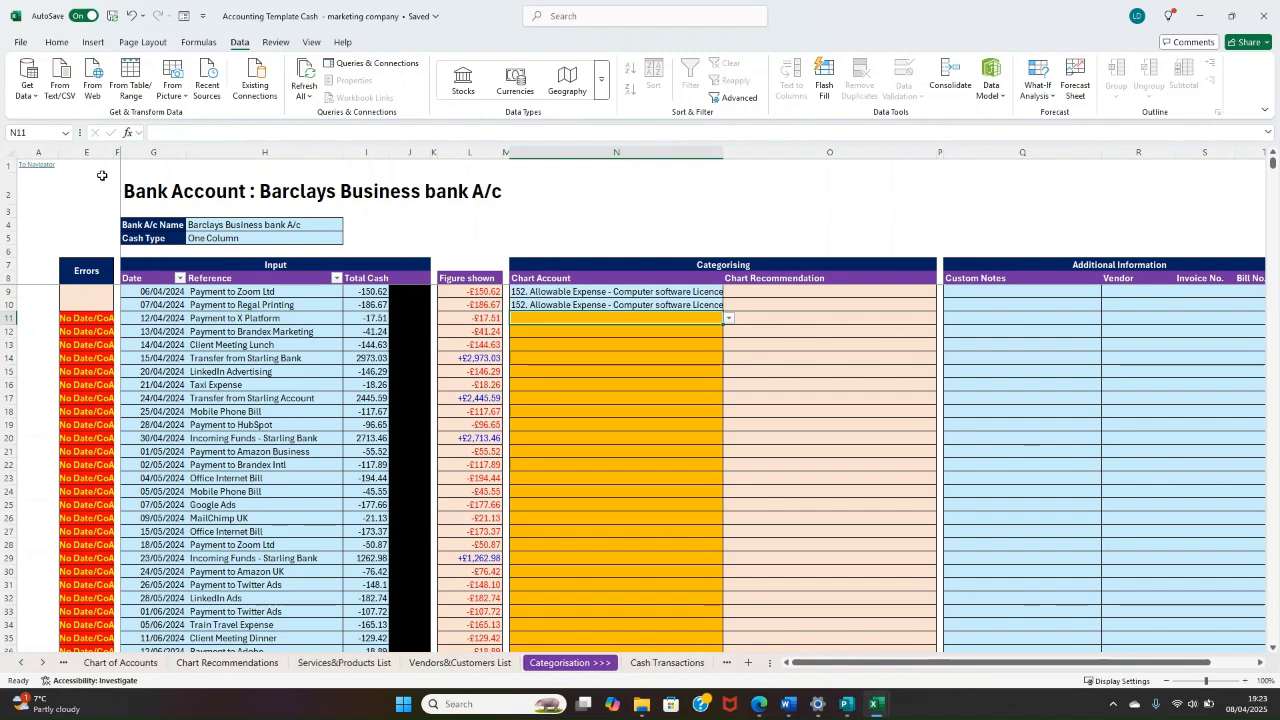
{"action": "left_click", "coordinate": [37, 165]}
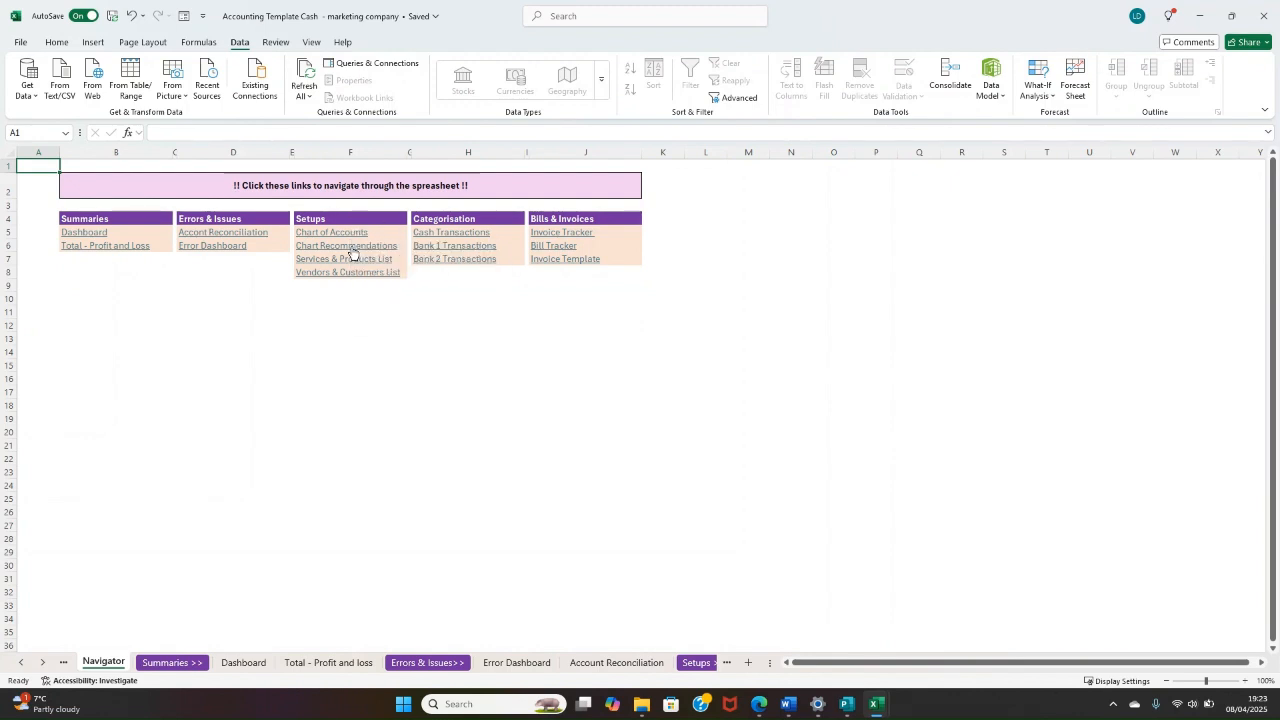
{"action": "left_click", "coordinate": [350, 246]}
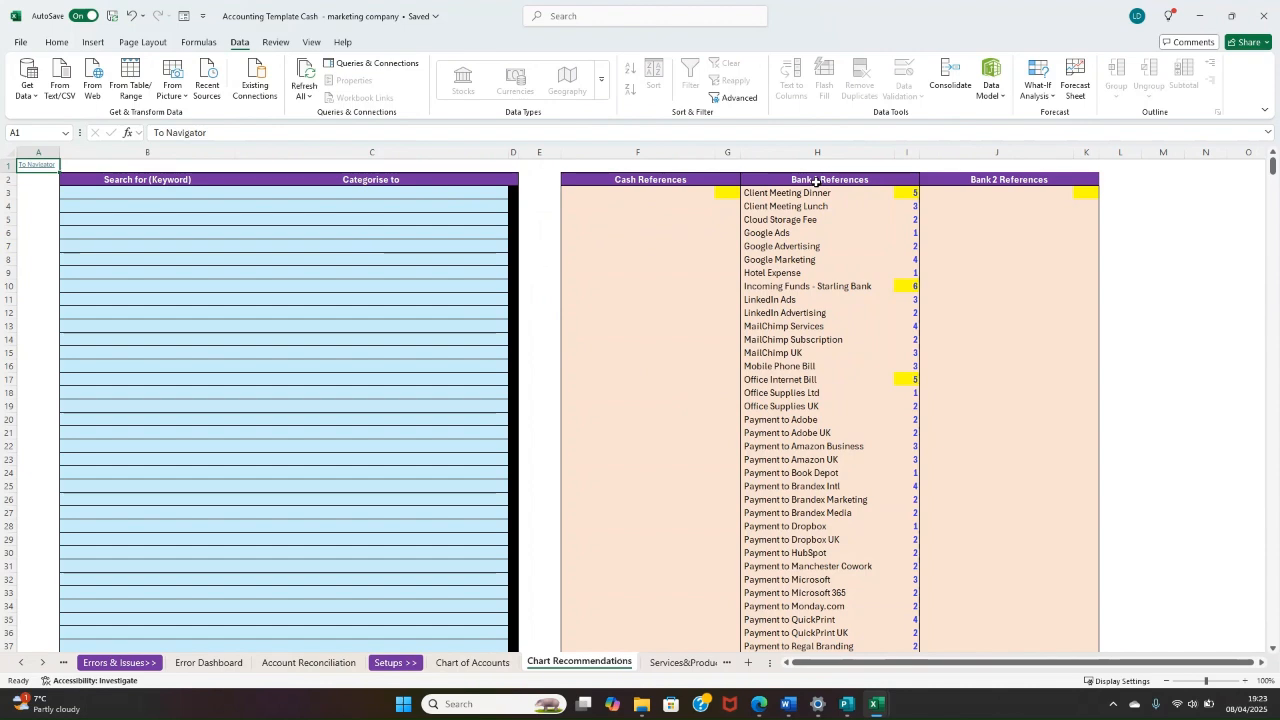
Step: Examine the Bank 1 References list and the occurrence counts beside its entries
{"action": "left_click_drag", "start_coordinate": [800, 193], "coordinate": [810, 379]}
{"action": "scroll", "coordinate": [830, 350], "scroll_direction": "up", "scroll_amount": 13}
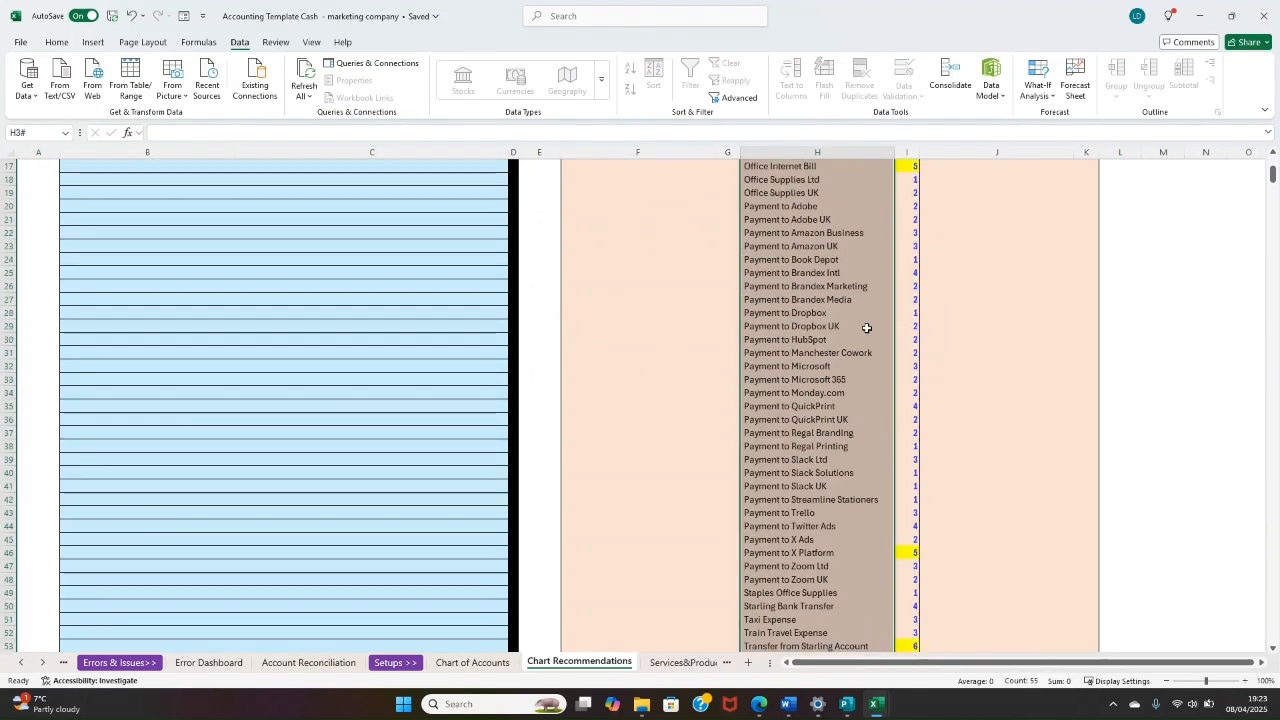
{"action": "left_click_drag", "start_coordinate": [910, 192], "coordinate": [858, 227]}
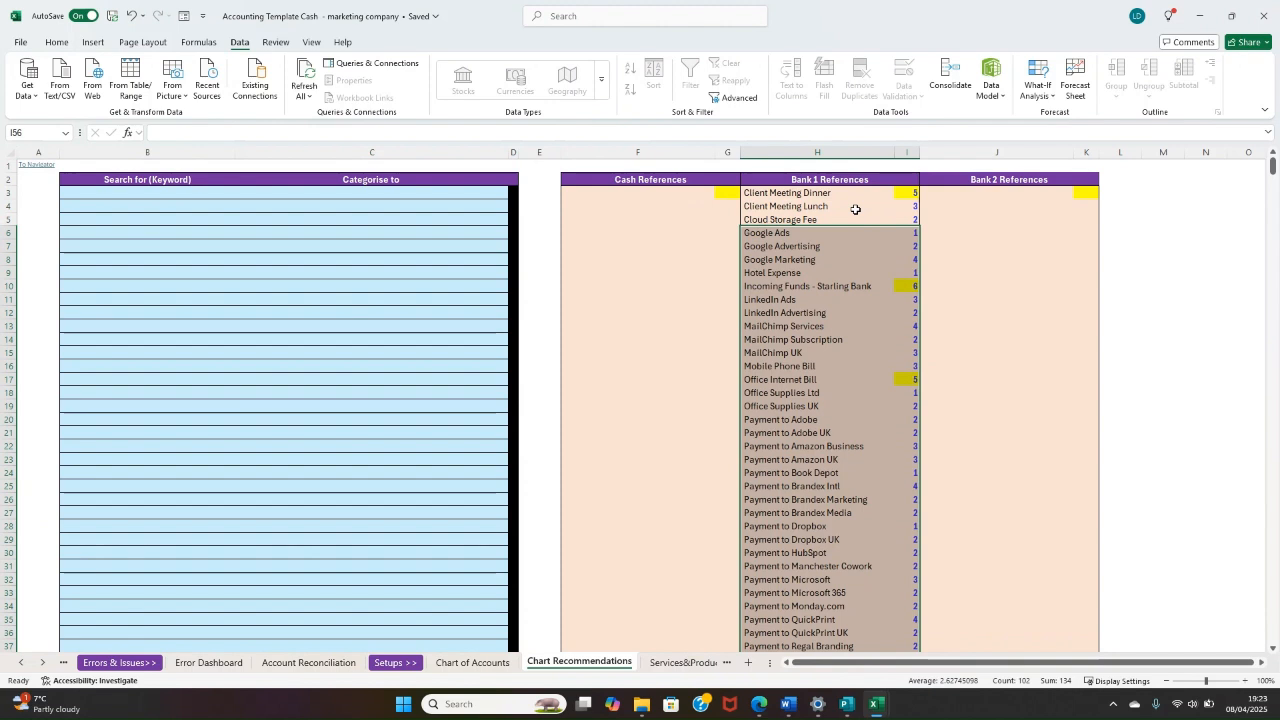
{"action": "left_click", "coordinate": [815, 194]}
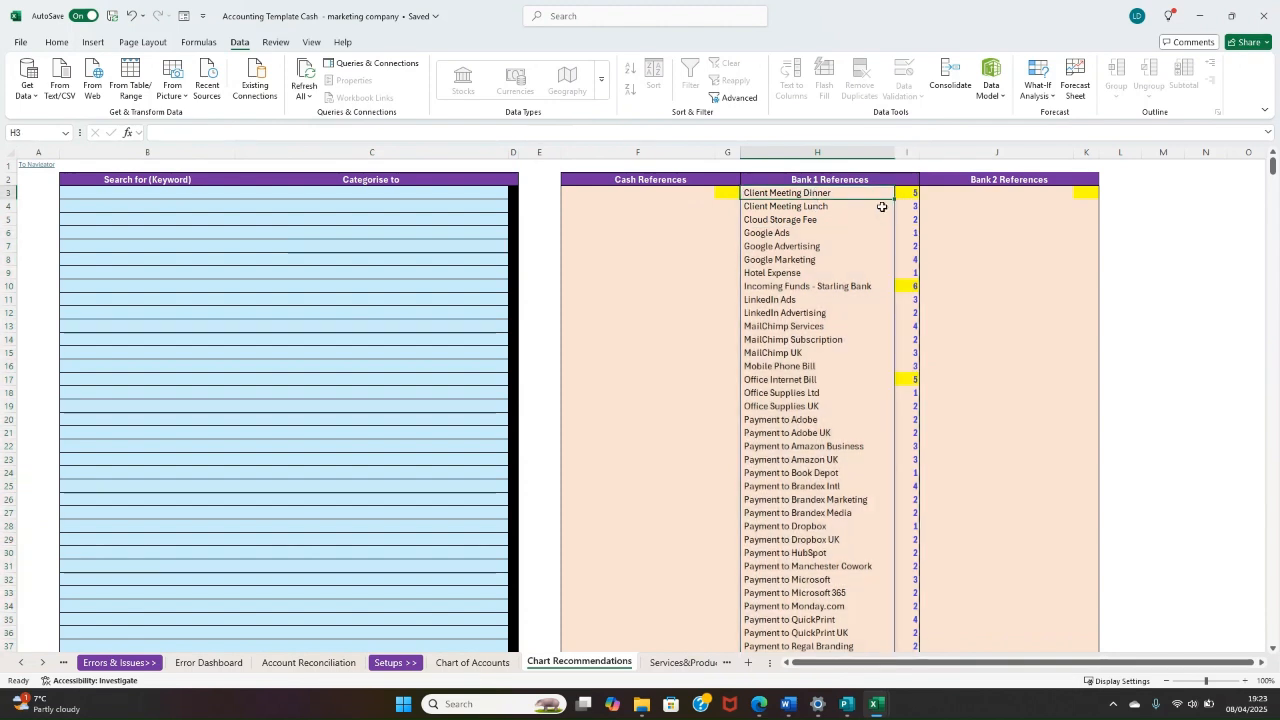
{"action": "left_click", "coordinate": [825, 205]}
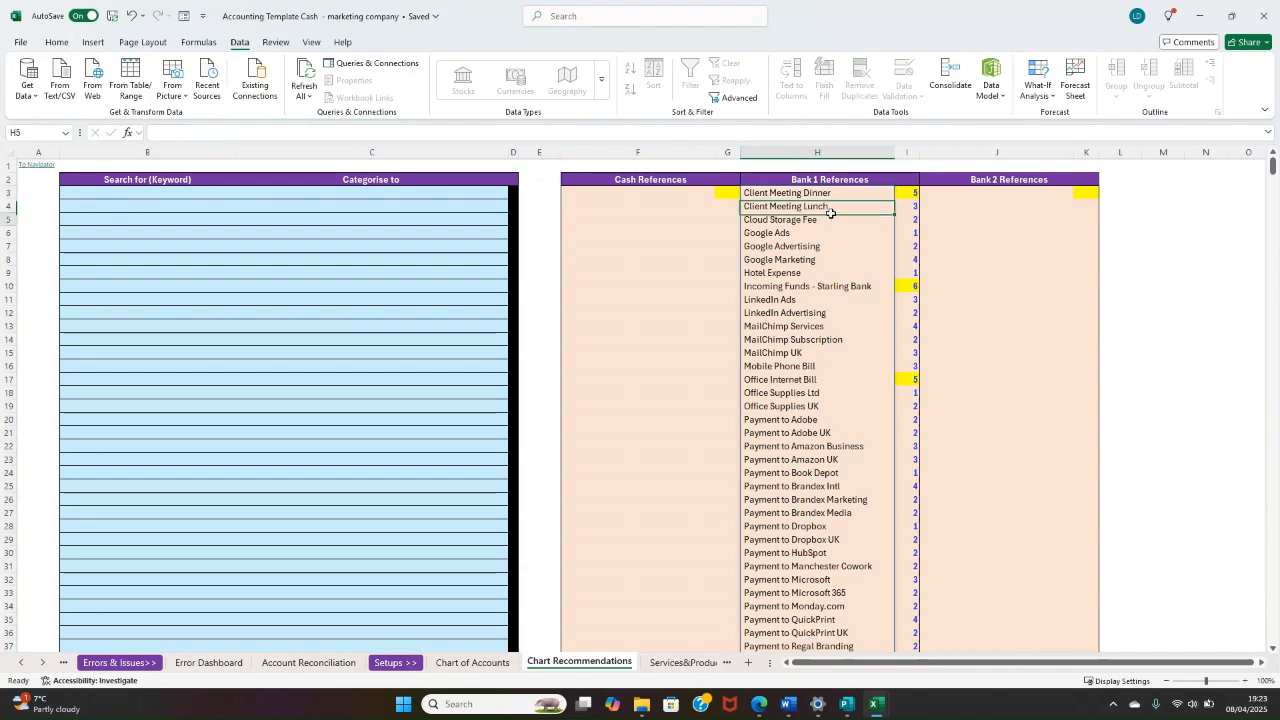
{"action": "left_click", "coordinate": [818, 326]}
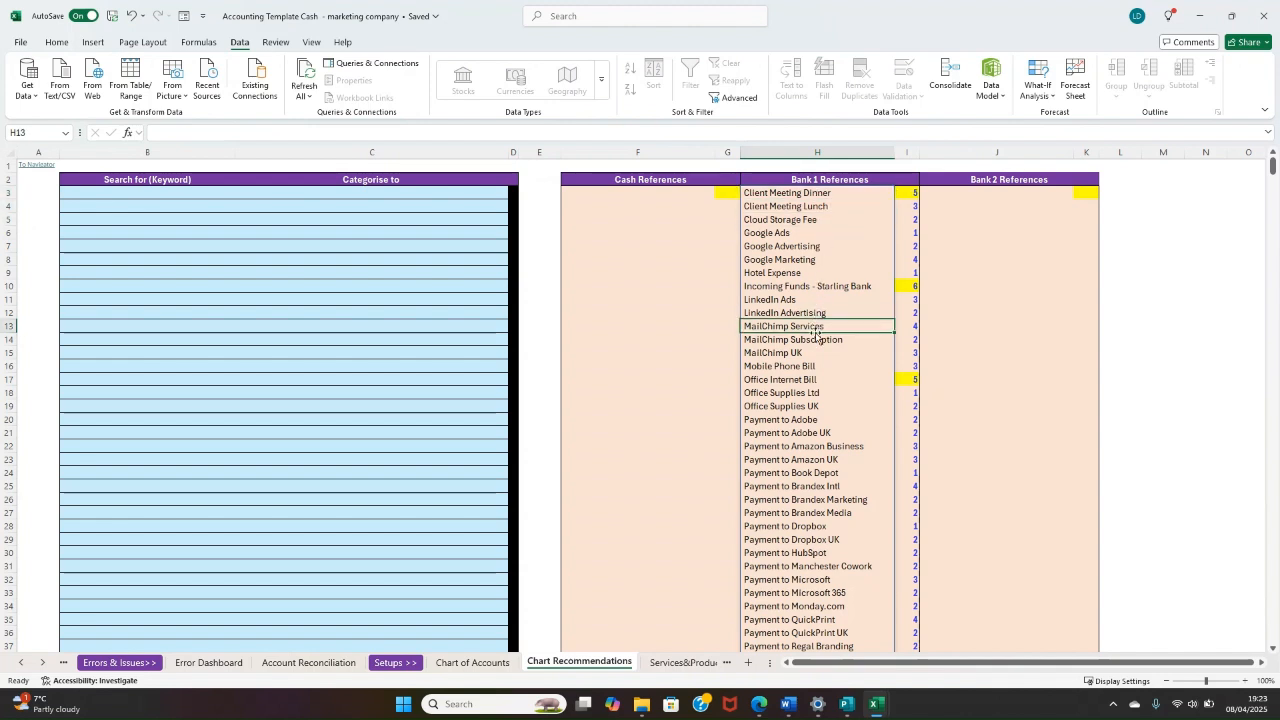
Step: Compare the LinkedIn Ads and LinkedIn Advertising references and their counts, and look through the rest of the Bank 1 References
{"action": "left_click", "coordinate": [803, 310]}
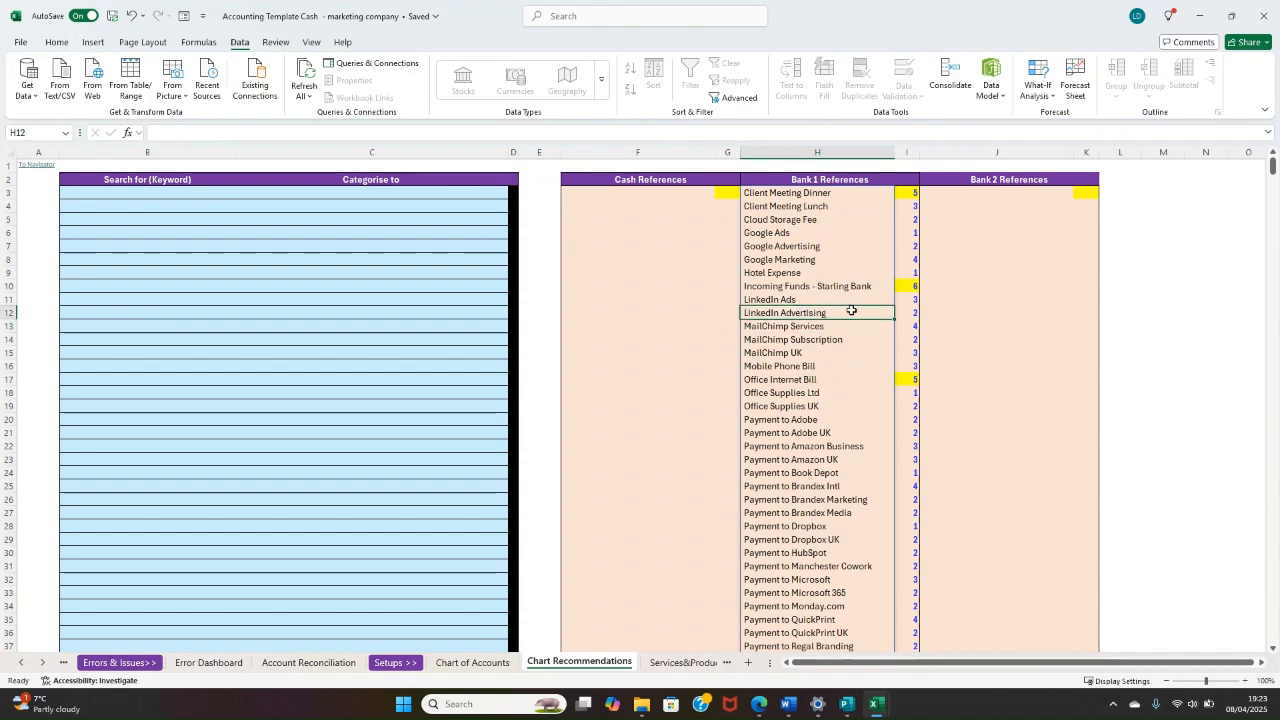
{"action": "left_click_drag", "start_coordinate": [901, 312], "coordinate": [822, 300]}
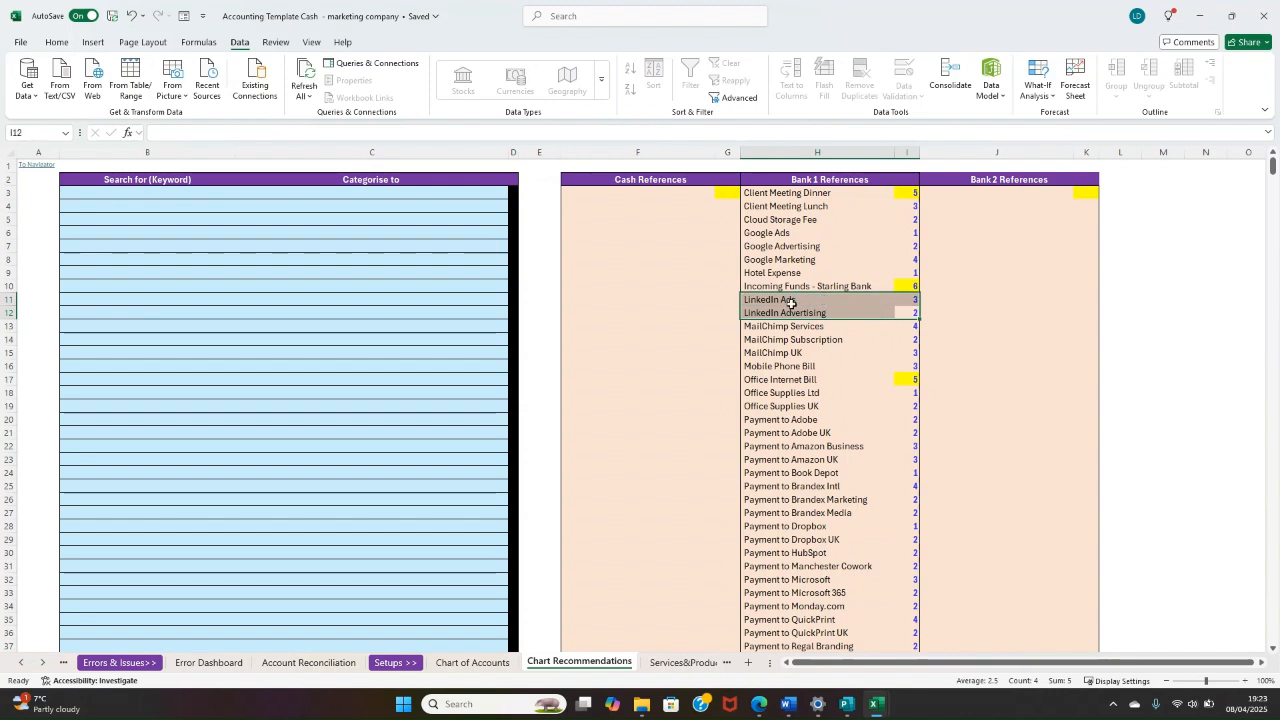
{"action": "left_click", "coordinate": [790, 302]}
{"action": "left_click", "coordinate": [795, 315]}
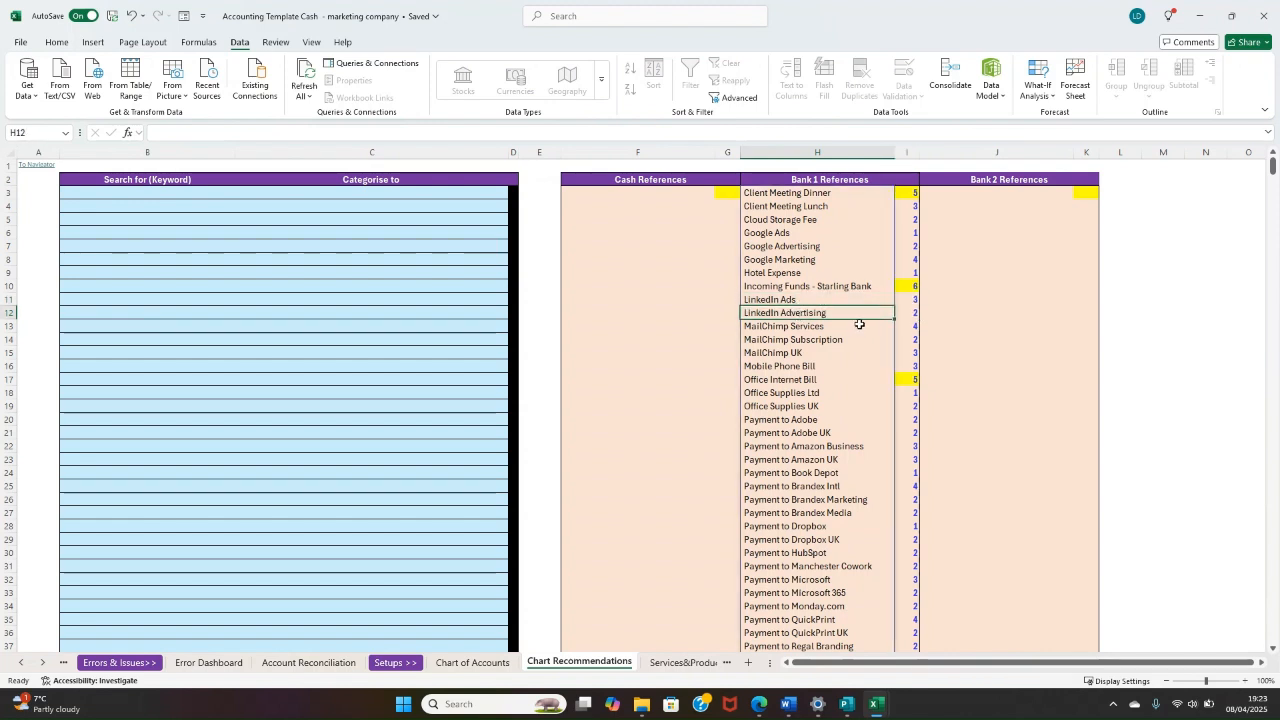
{"action": "left_click_drag", "start_coordinate": [908, 298], "coordinate": [918, 311]}
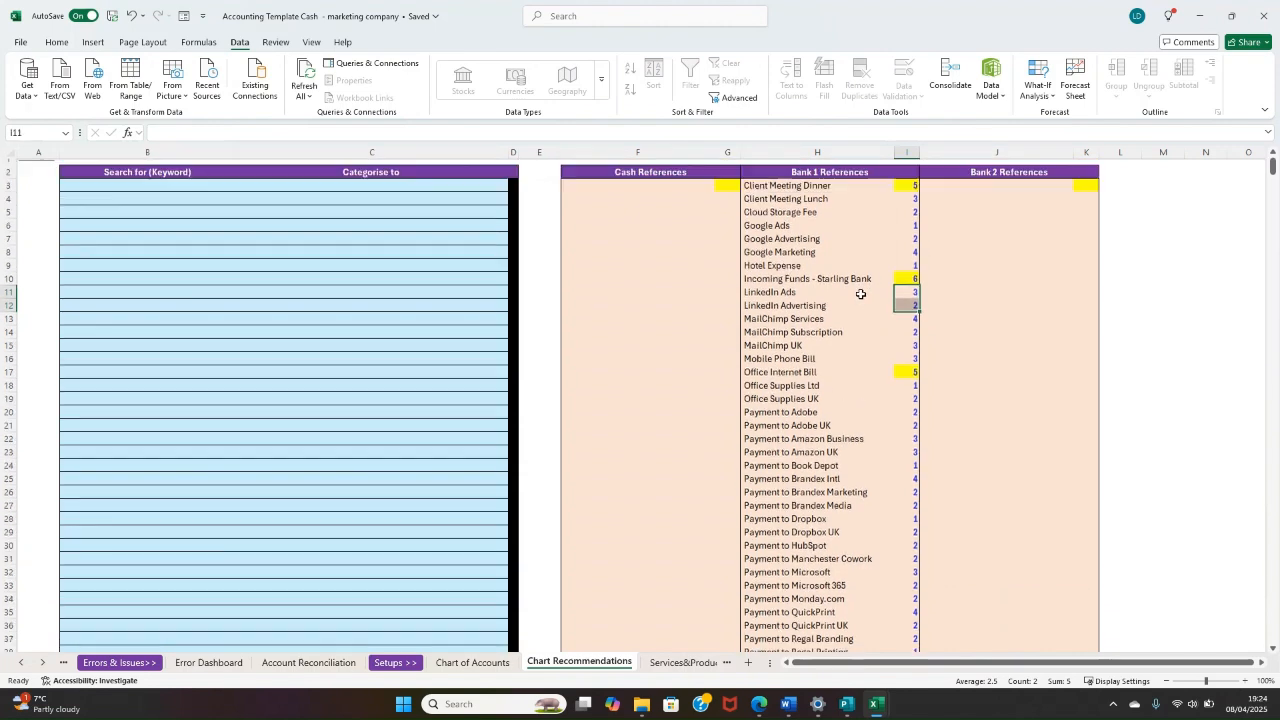
{"action": "scroll", "coordinate": [860, 292], "scroll_direction": "down", "scroll_amount": 5}
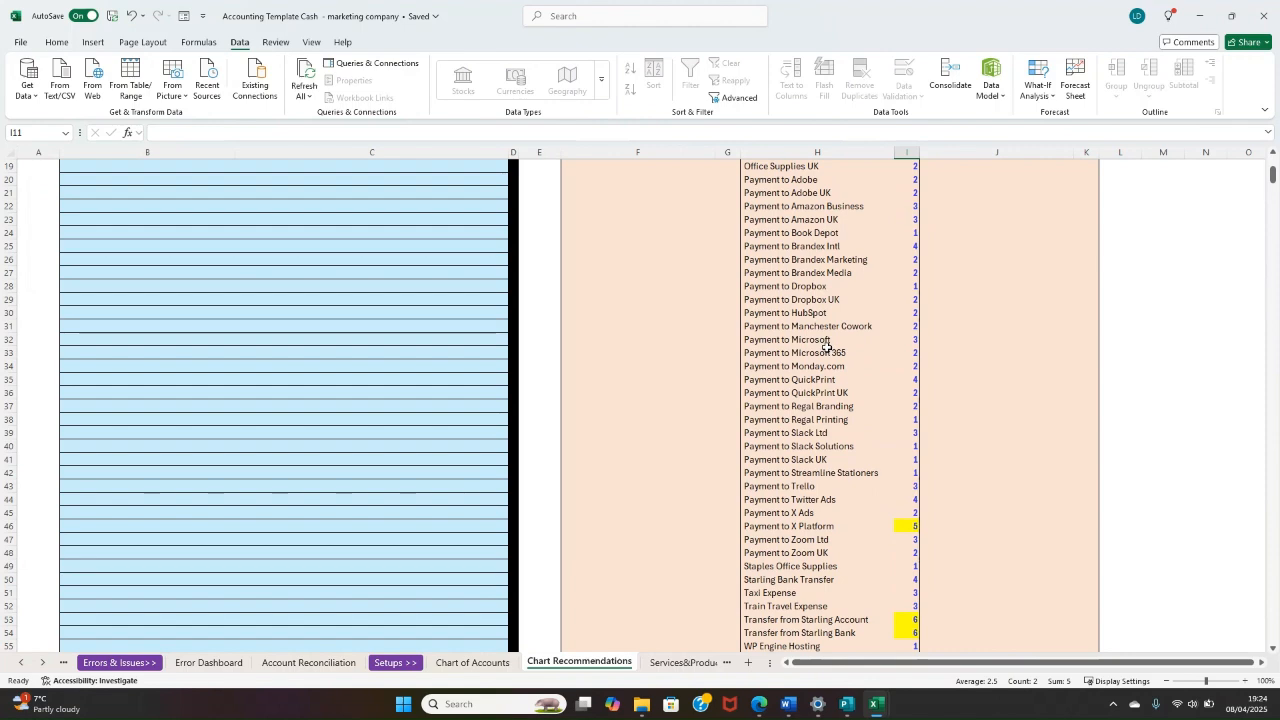
{"action": "scroll", "coordinate": [822, 343], "scroll_direction": "down", "scroll_amount": 3}
{"action": "scroll", "coordinate": [828, 335], "scroll_direction": "up", "scroll_amount": 9}
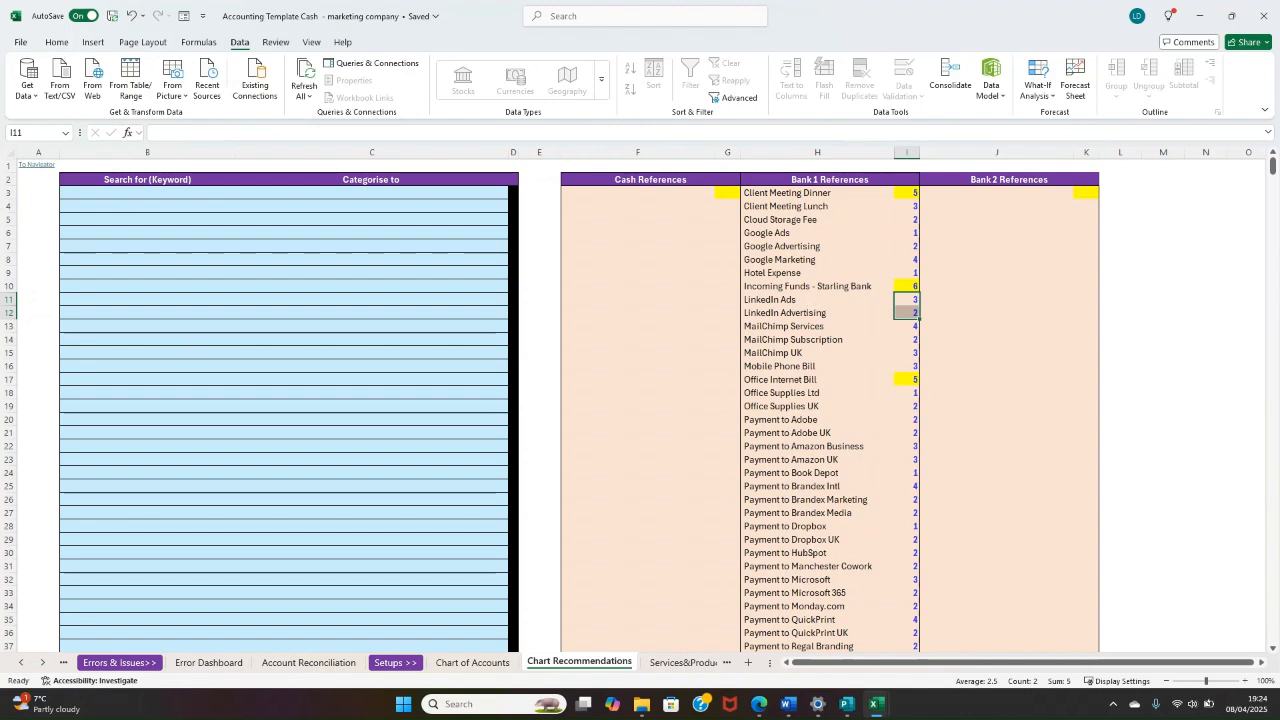
Step: Examine the Starling Bank Transfer, Transfer from Starling Account and Transfer from Starling Bank references for a shared keyword and their counts
{"action": "left_click", "coordinate": [160, 214]}
{"action": "scroll", "coordinate": [700, 380], "scroll_direction": "down", "scroll_amount": 8}
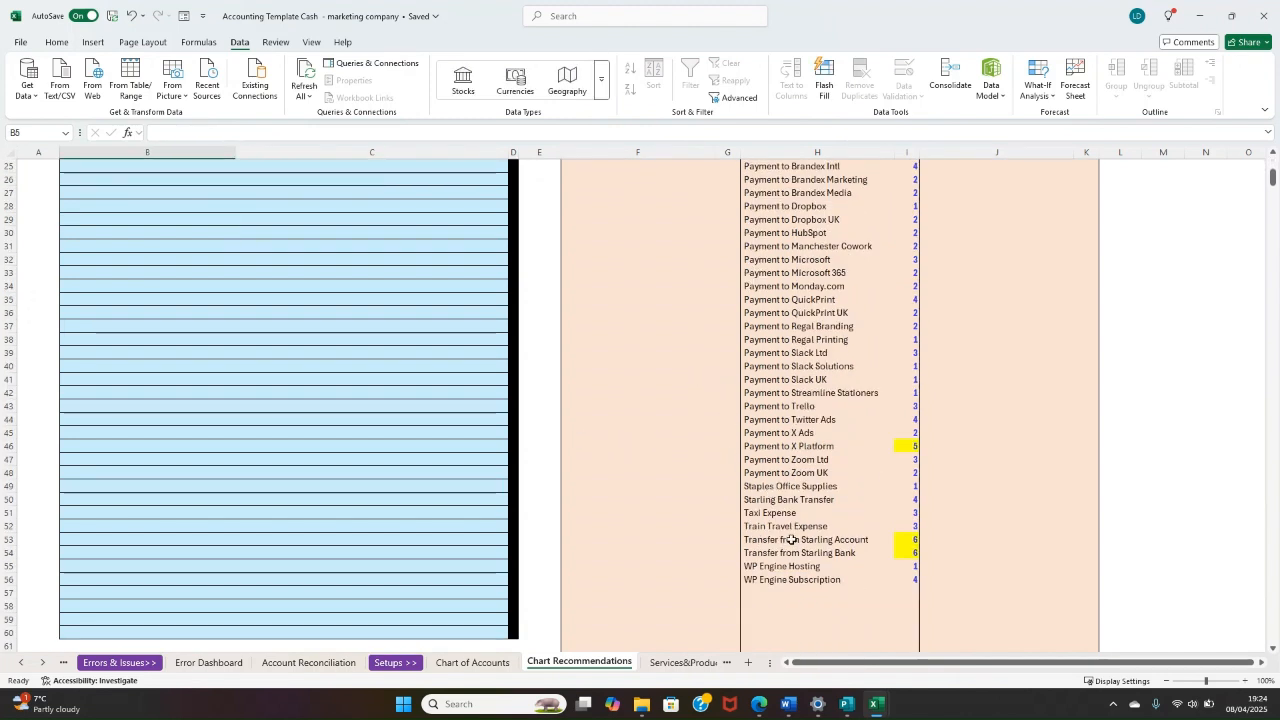
{"action": "left_click_drag", "start_coordinate": [790, 500], "coordinate": [908, 500]}
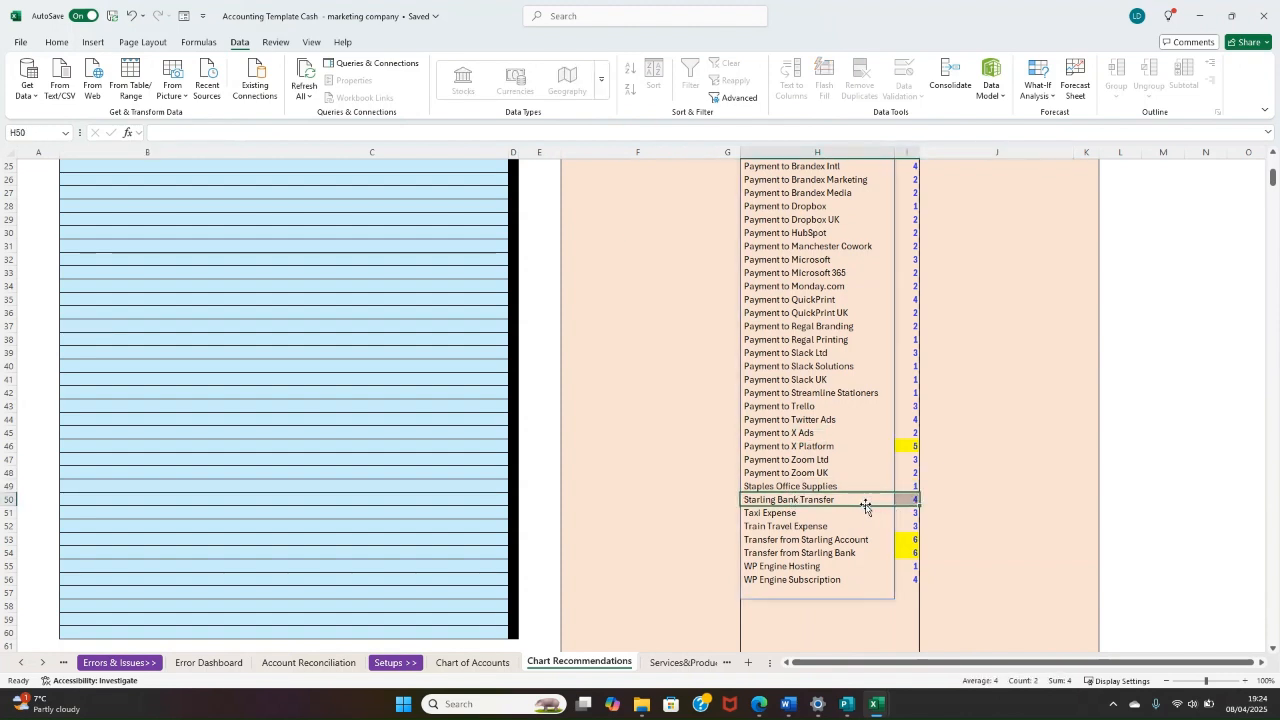
{"action": "scroll", "coordinate": [835, 500], "scroll_direction": "up", "scroll_amount": 1}
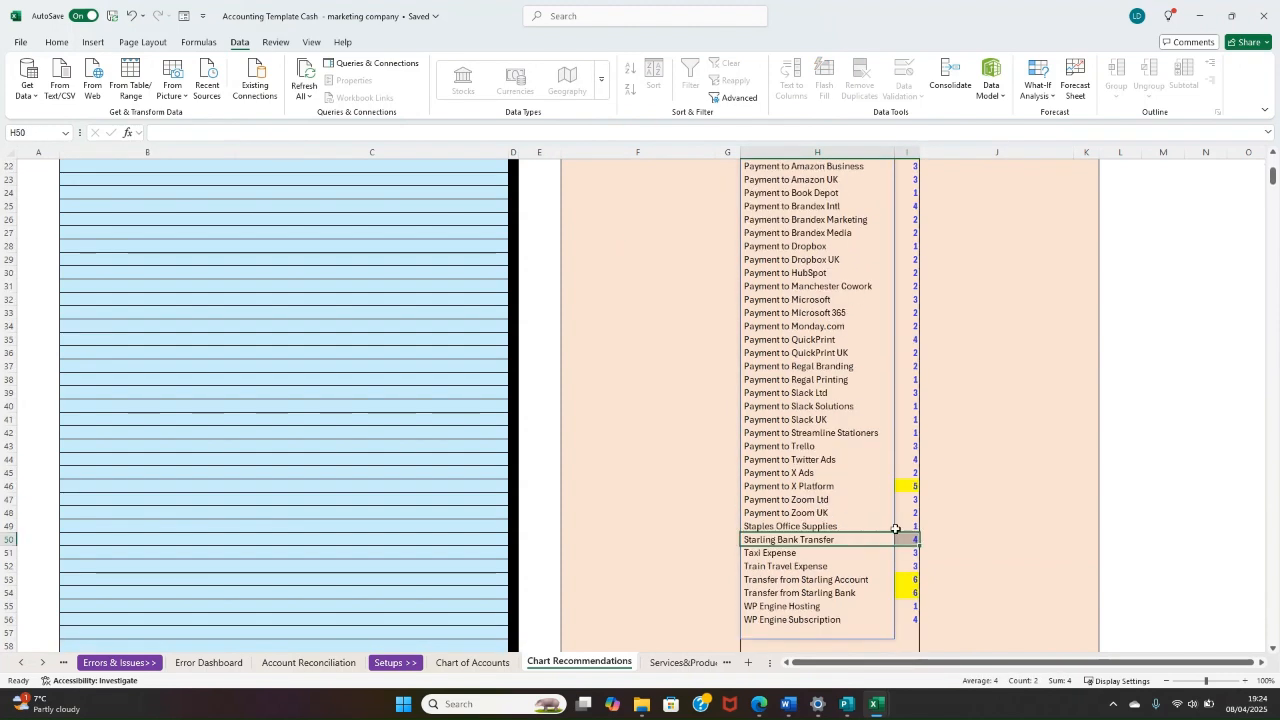
{"action": "left_click_drag", "start_coordinate": [908, 537], "coordinate": [907, 579]}
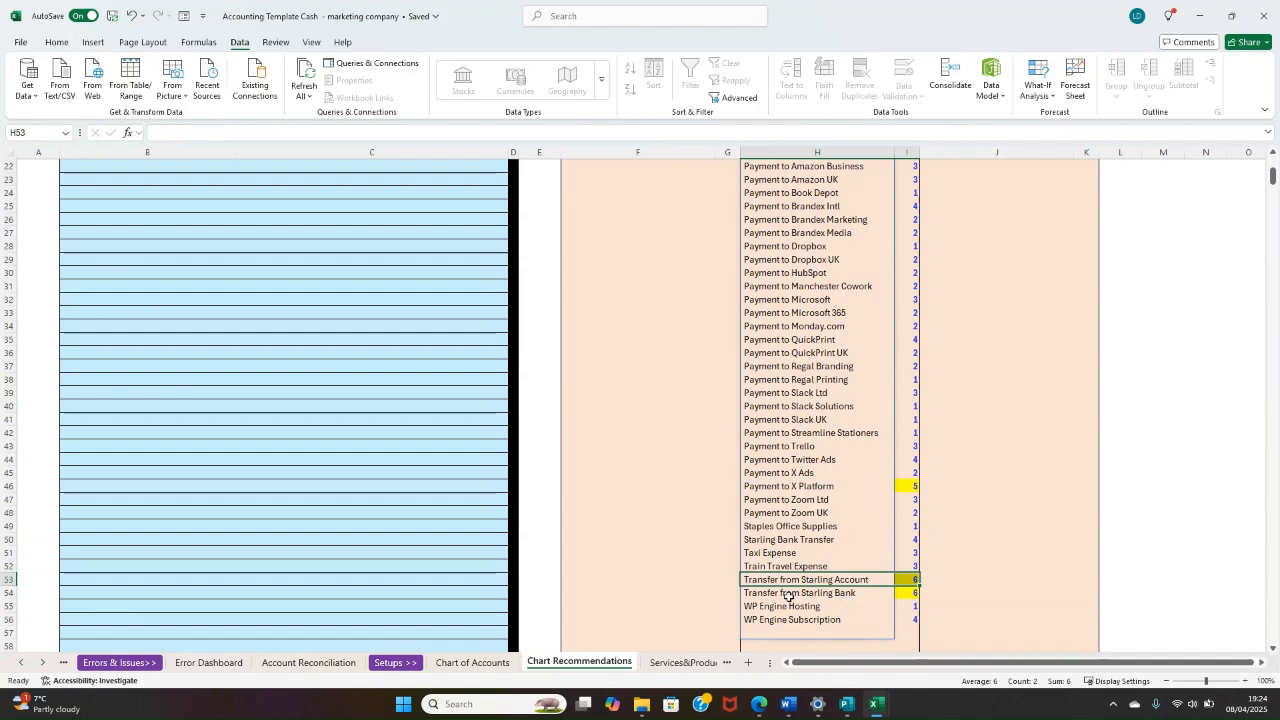
{"action": "left_click_drag", "start_coordinate": [788, 596], "coordinate": [914, 594]}
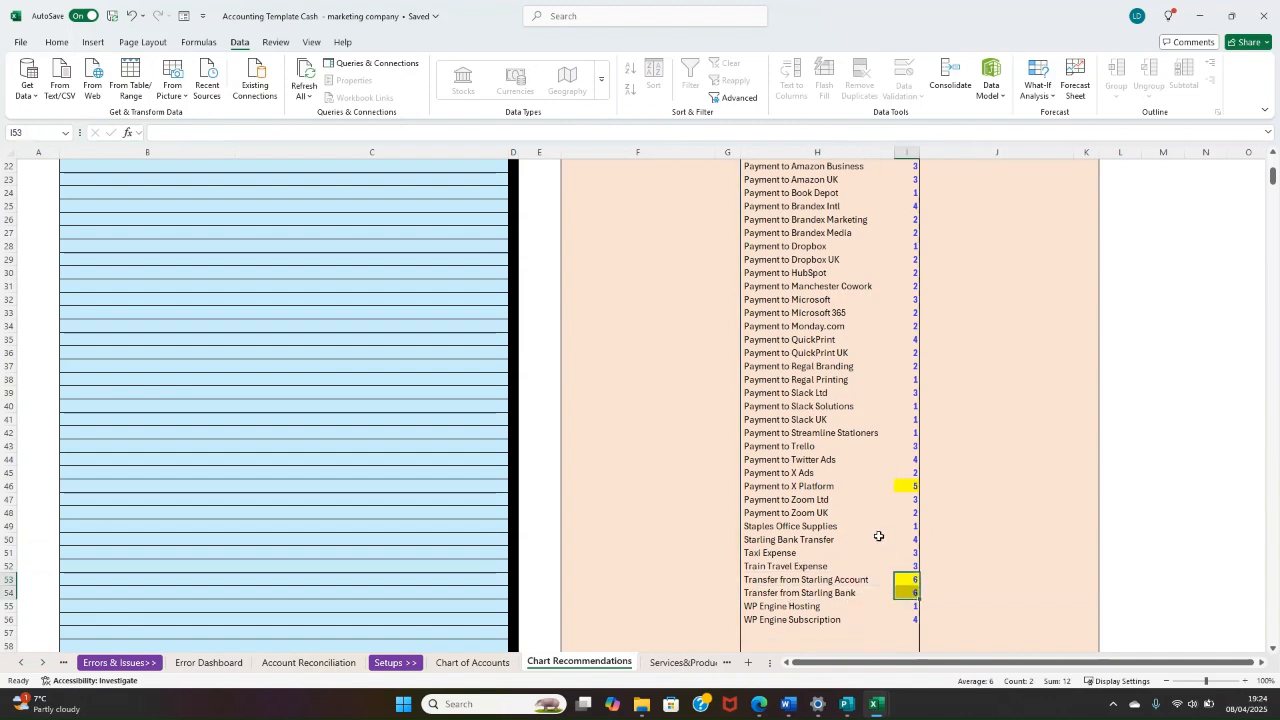
{"action": "left_click_drag", "start_coordinate": [908, 537], "coordinate": [849, 550], "text": "ctrl"}
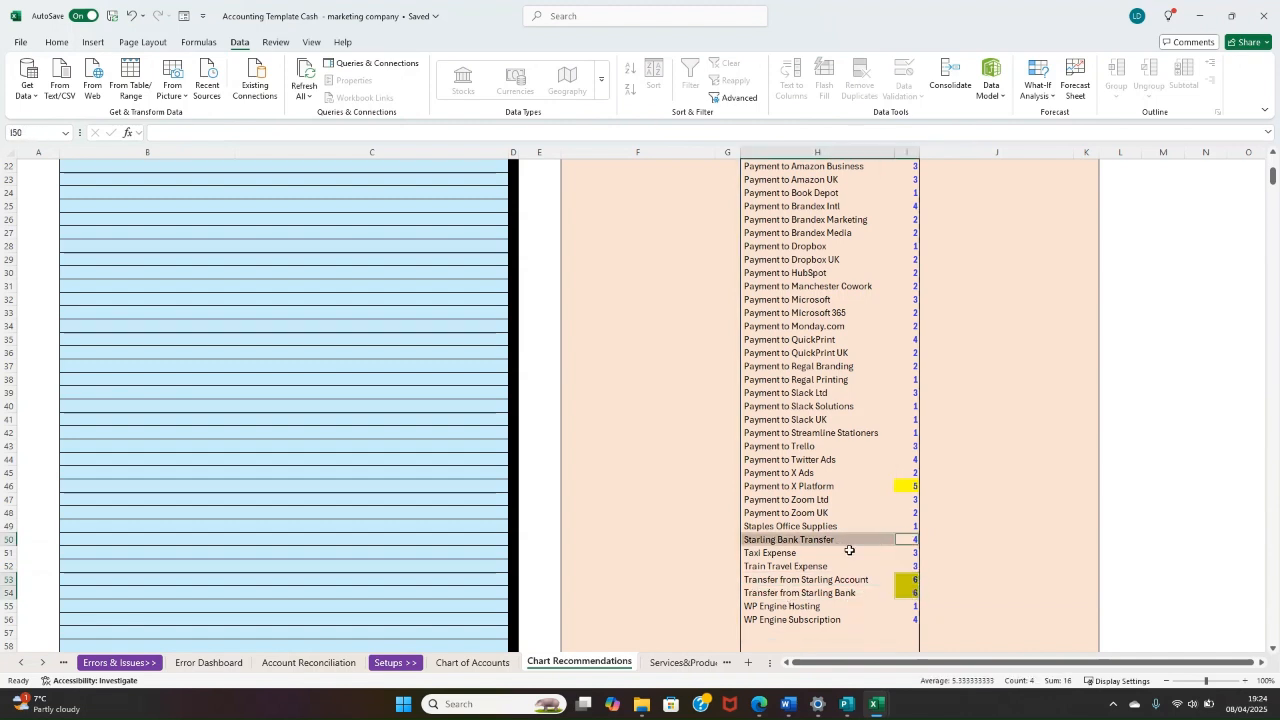
{"action": "left_click", "coordinate": [846, 583], "text": "ctrl"}
{"action": "left_click", "coordinate": [837, 594], "text": "ctrl"}
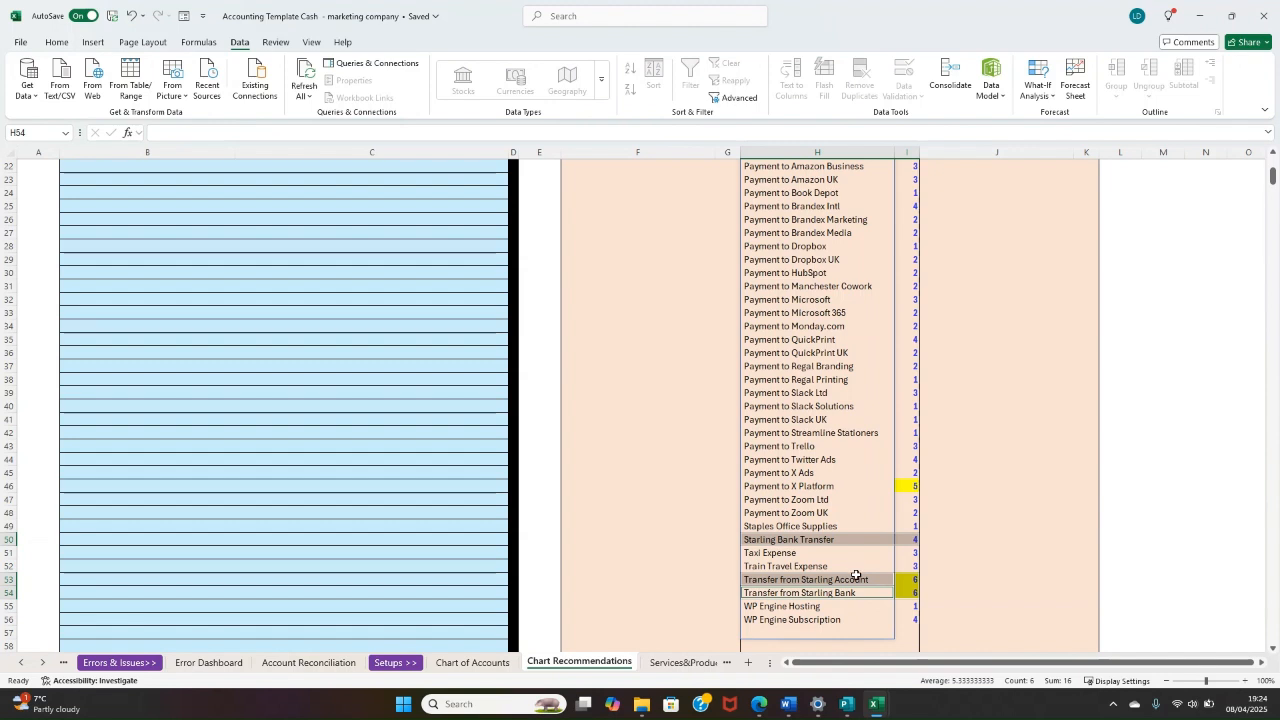
{"action": "scroll", "coordinate": [842, 579], "scroll_direction": "up", "scroll_amount": 7}
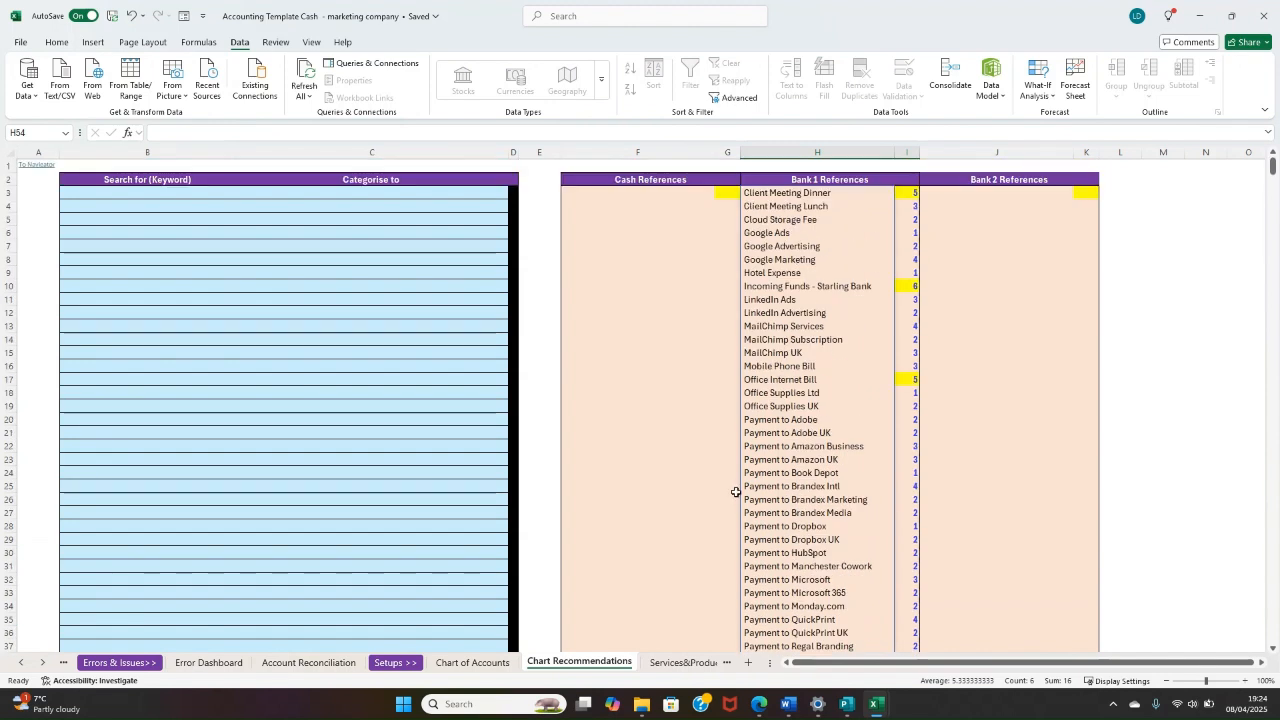
Step: Enter "Starling" as the first search keyword in B3 of Chart Recommendations
{"action": "left_click", "coordinate": [172, 195]}
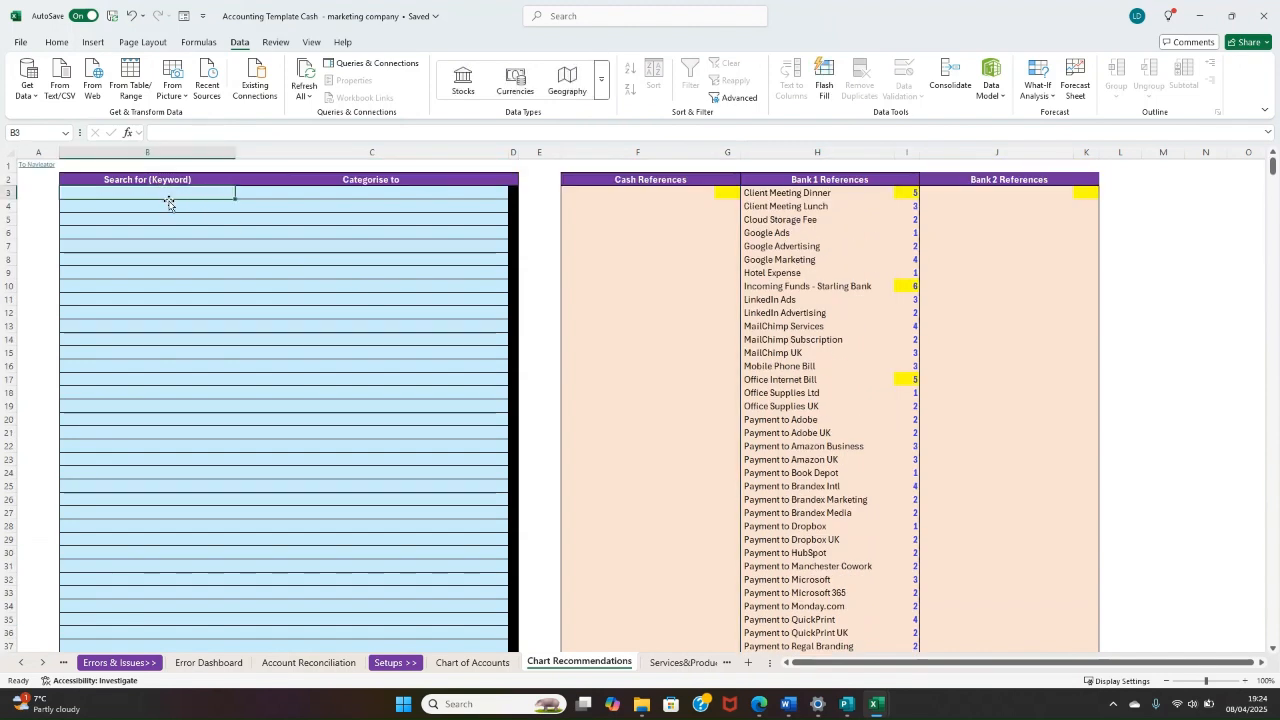
{"action": "type", "text": "Starl"}
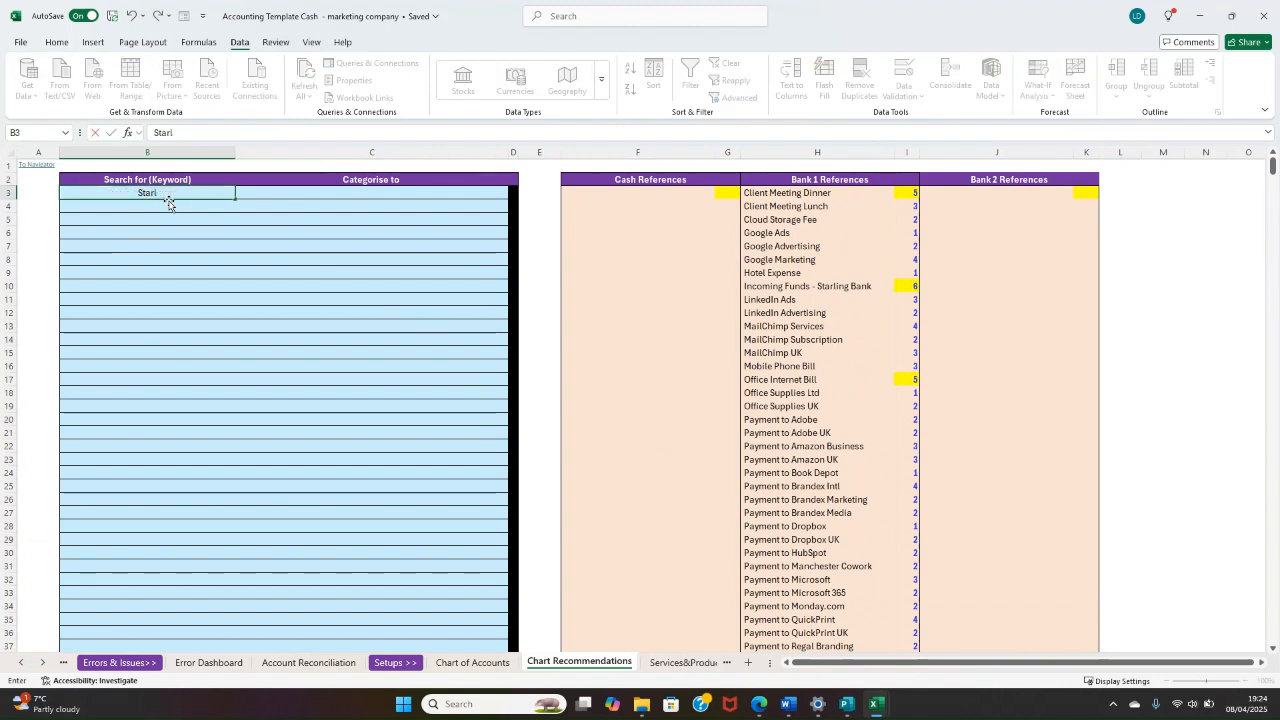
{"action": "type", "text": "ing"}
{"action": "key", "text": "Return"}
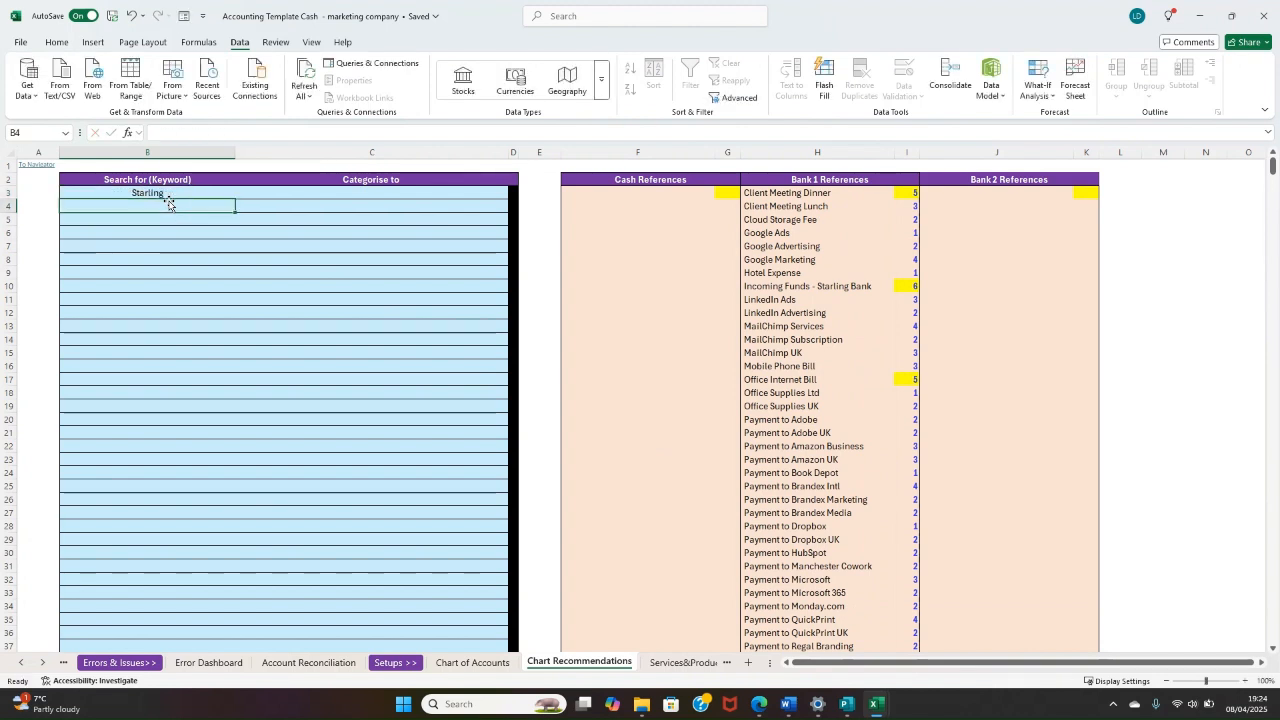
{"action": "left_click", "coordinate": [202, 194]}
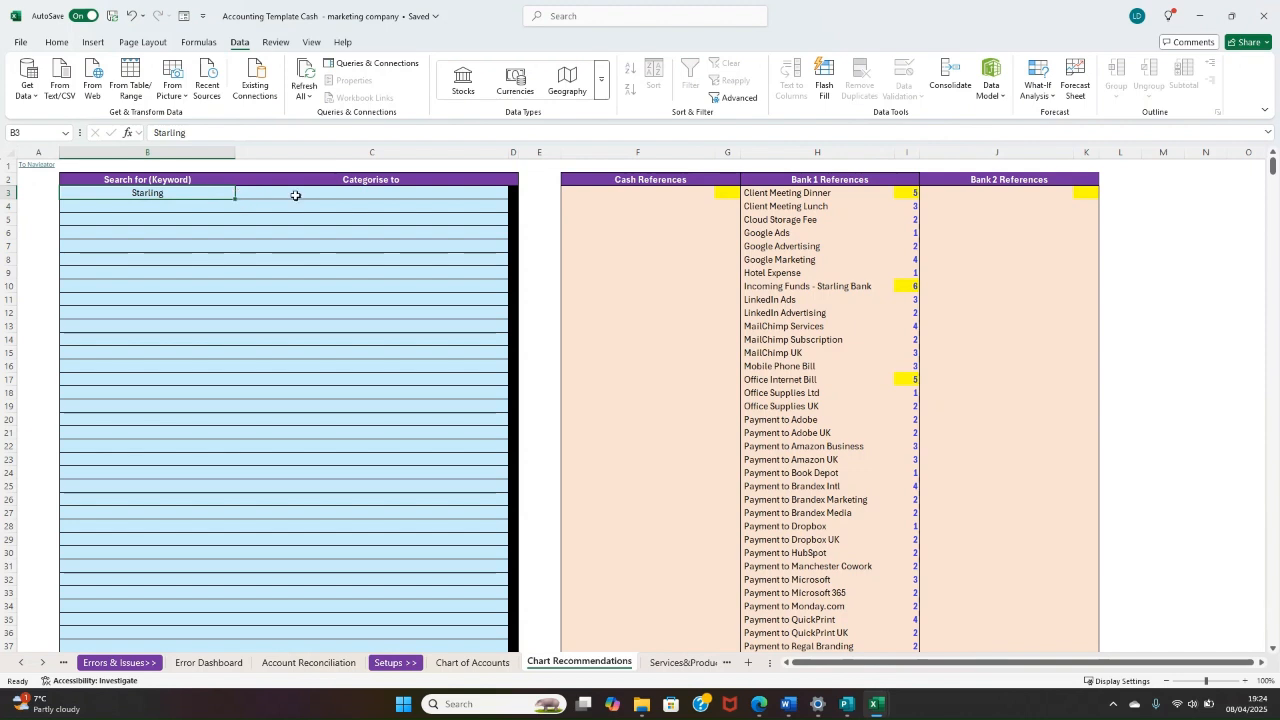
Step: Categorise the Starling keyword to "261. Other Items - Bank Account" in C3
{"action": "left_click", "coordinate": [357, 197]}
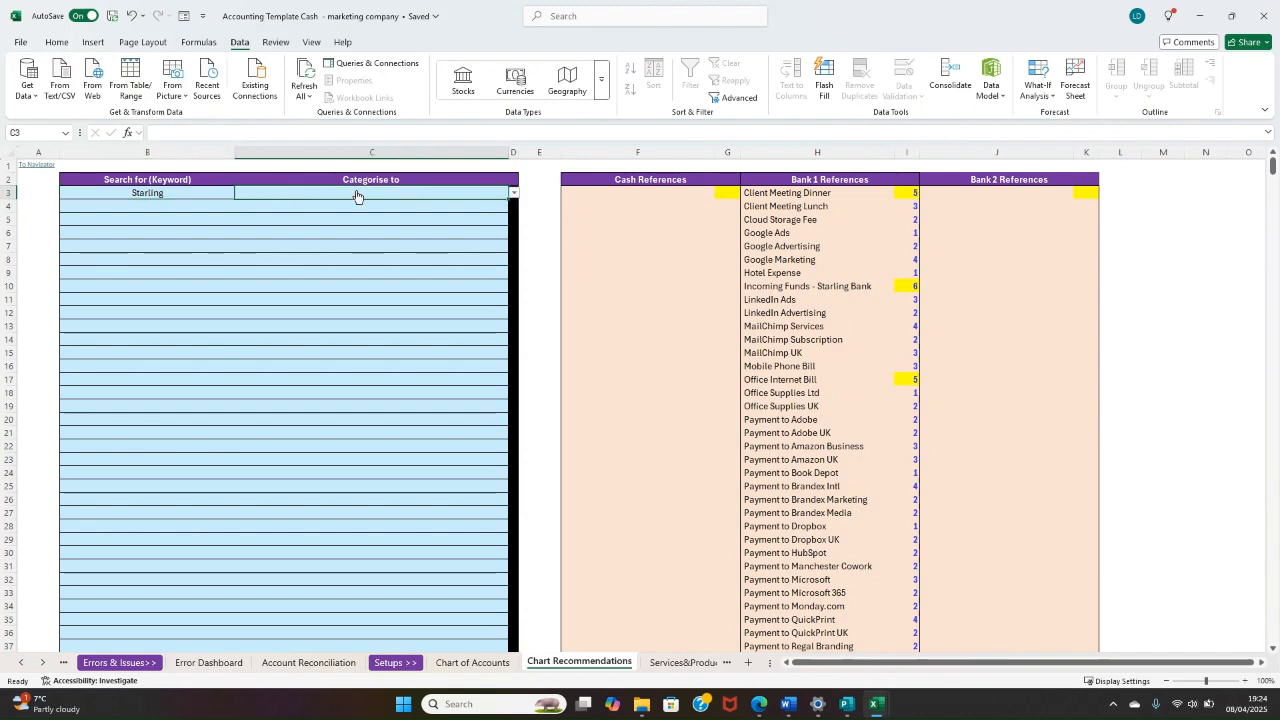
{"action": "left_click", "coordinate": [514, 194]}
{"action": "type", "text": "ba"}
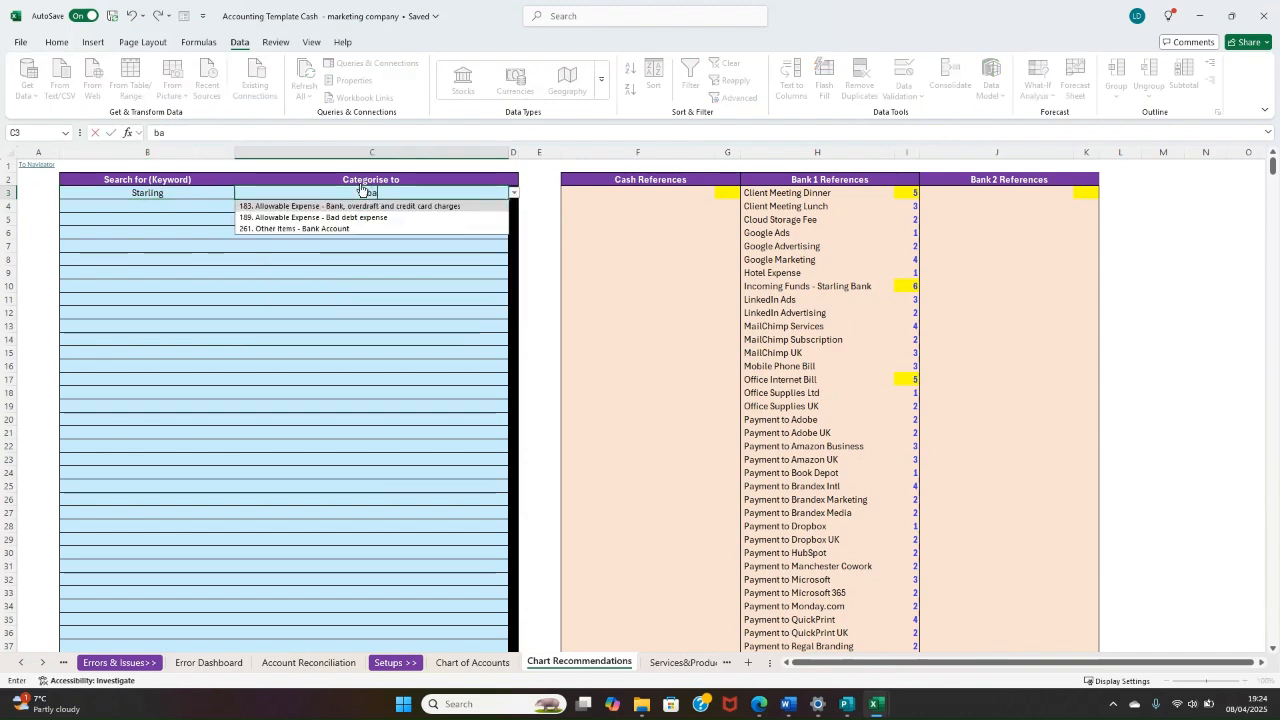
{"action": "type", "text": "nk ty"}
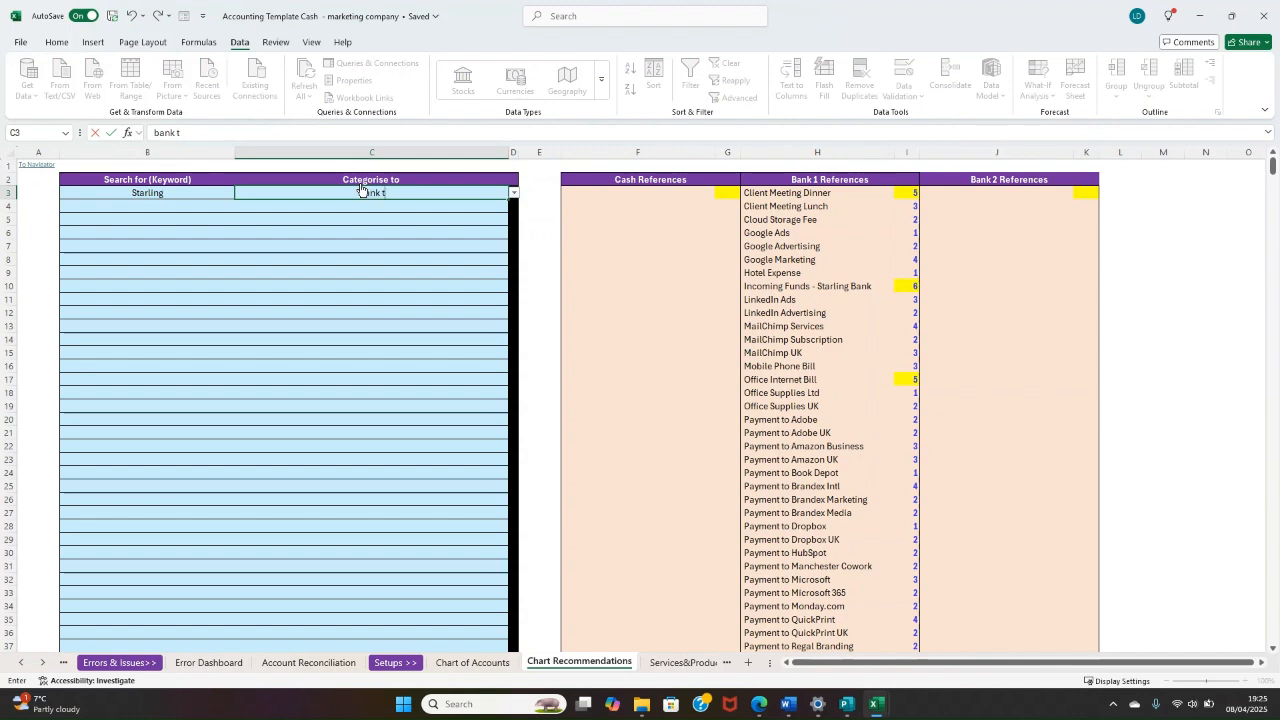
{"action": "key", "text": "BackSpace"}
{"action": "key", "text": "BackSpace"}
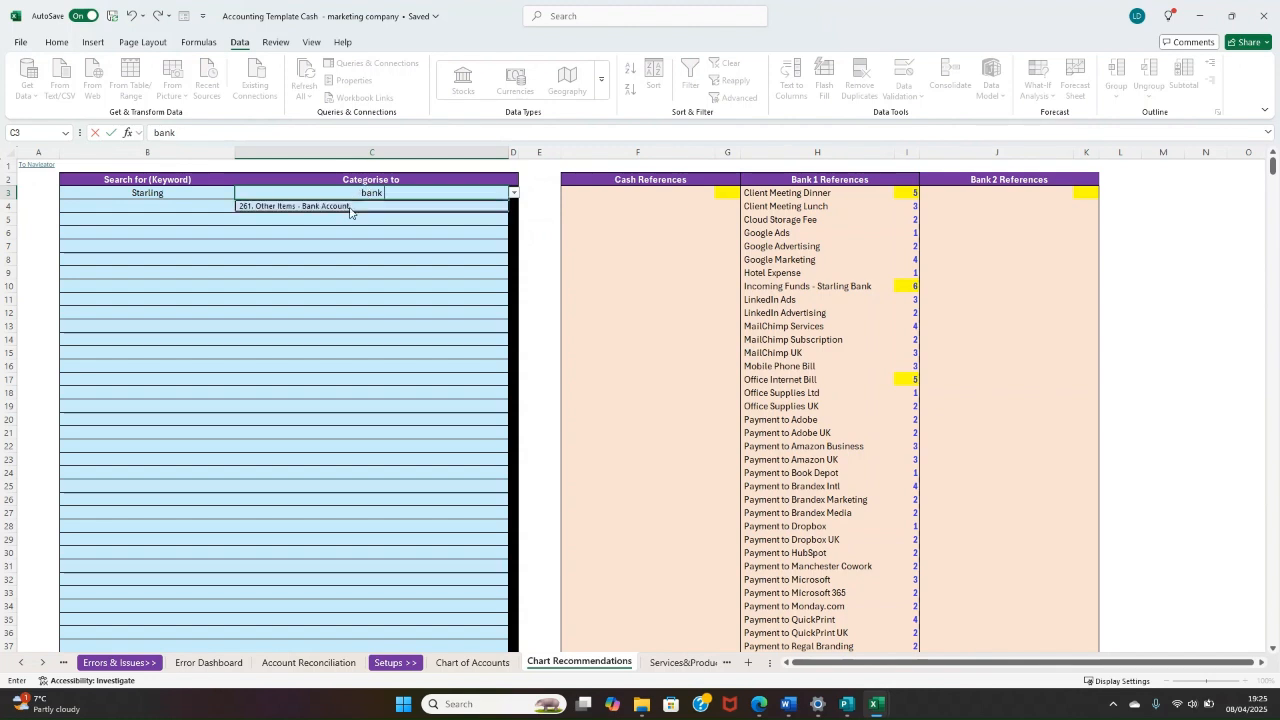
{"action": "left_click", "coordinate": [345, 207]}
{"action": "left_click", "coordinate": [281, 248]}
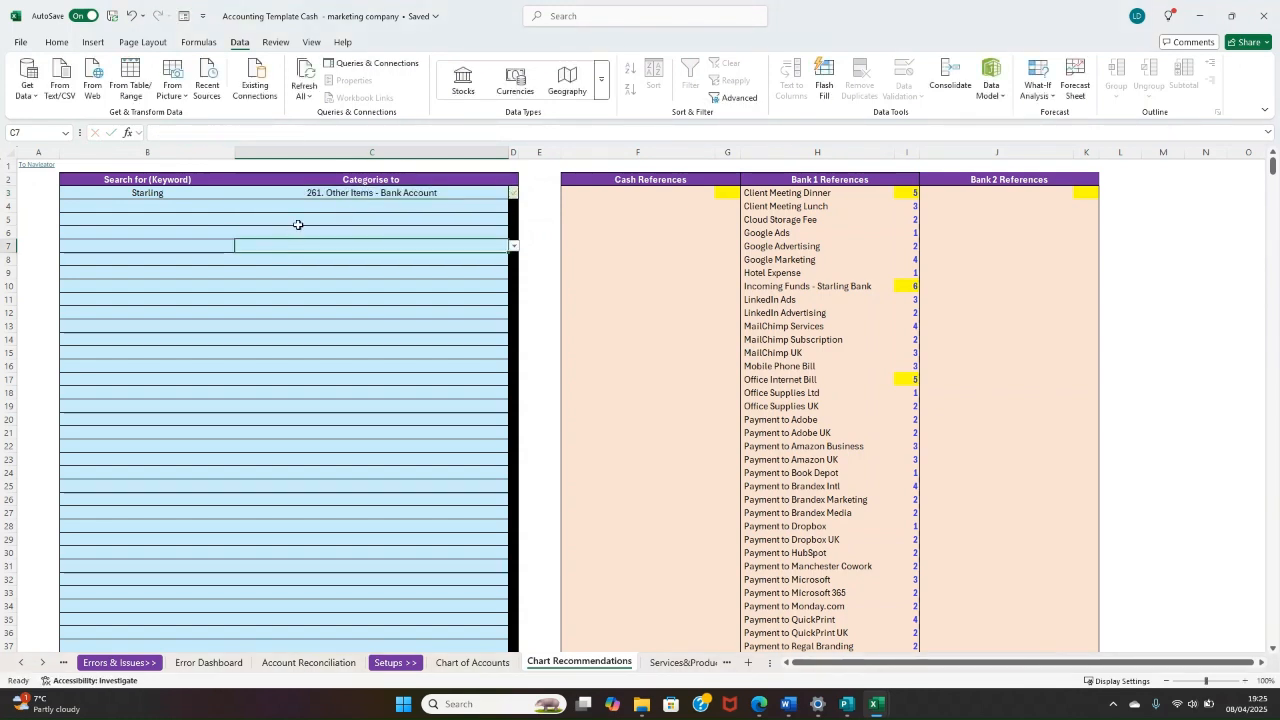
{"action": "left_click", "coordinate": [514, 194]}
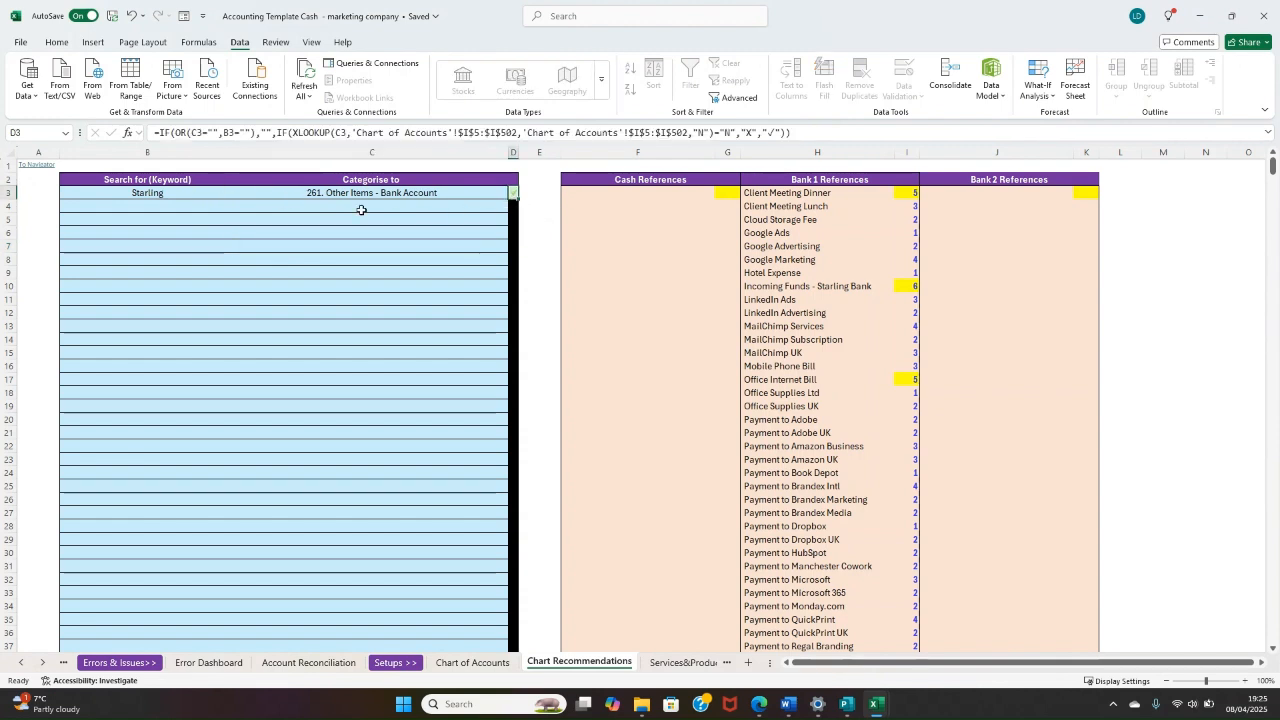
Step: Examine the Starling transactions in Bank 1 Transactions and the chart recommendations shown against them
{"action": "left_click", "coordinate": [31, 166]}
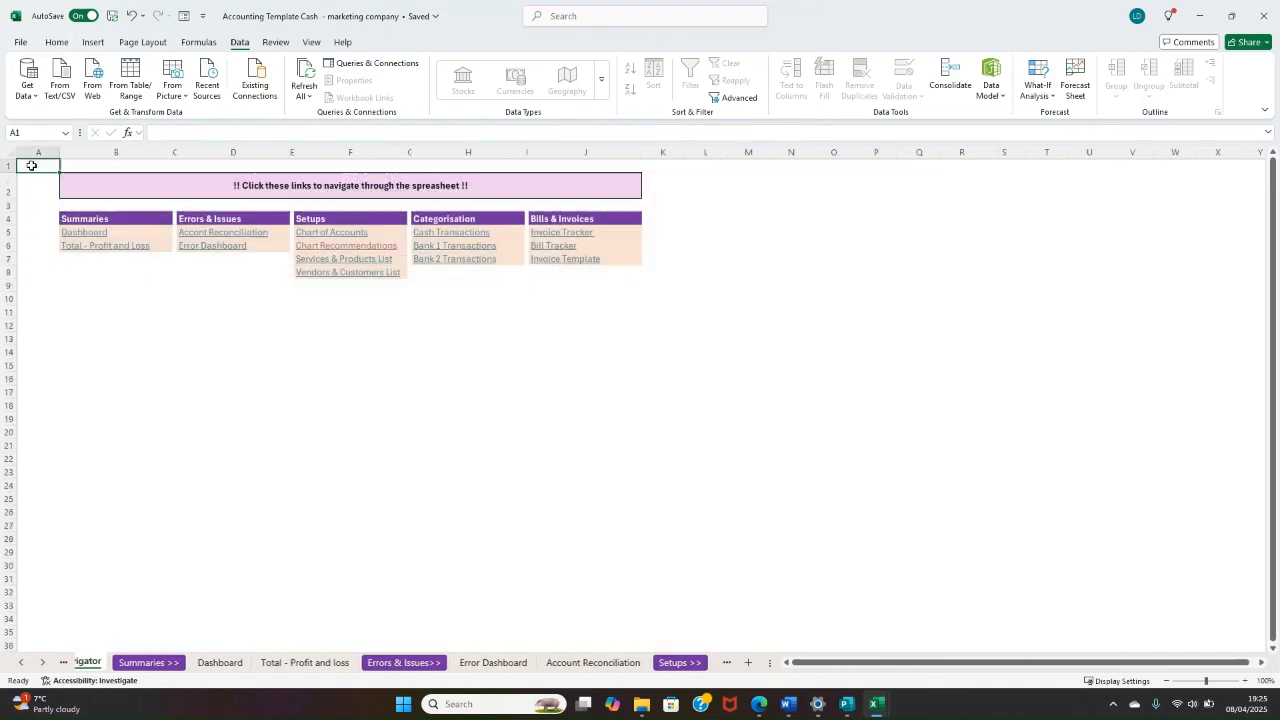
{"action": "left_click", "coordinate": [457, 250]}
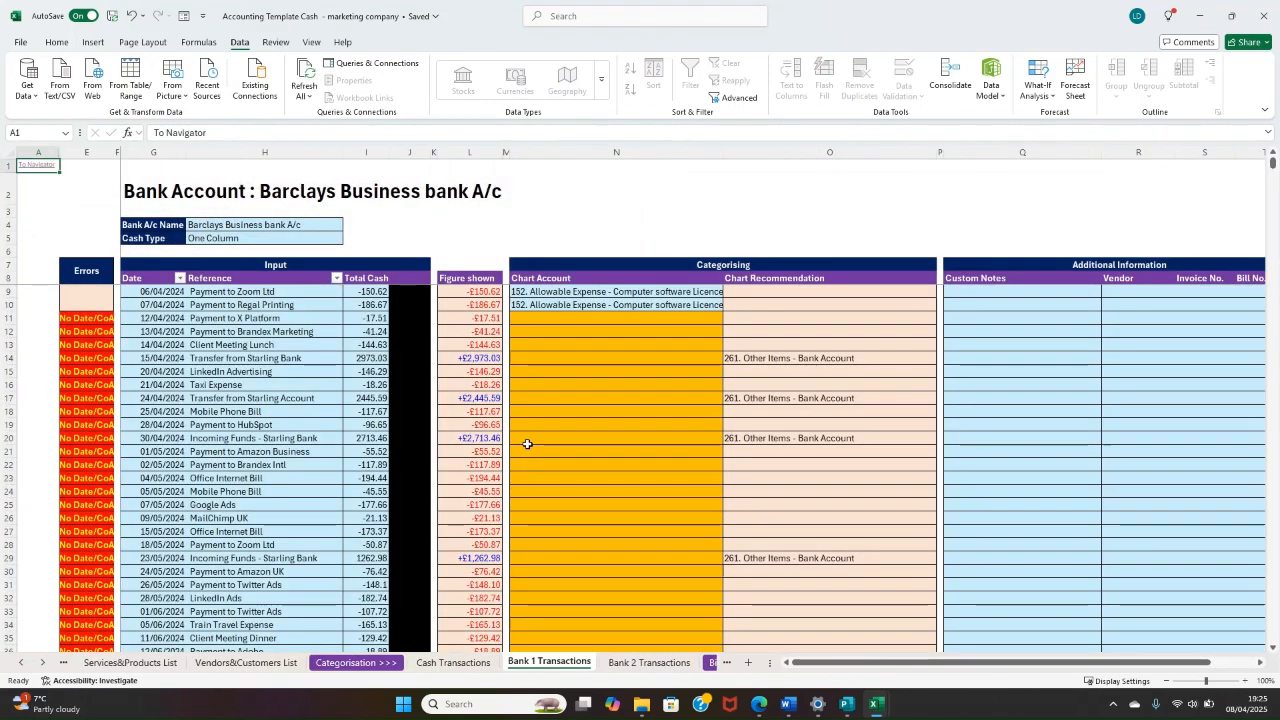
{"action": "scroll", "coordinate": [709, 329], "scroll_direction": "down", "scroll_amount": 1}
{"action": "left_click_drag", "start_coordinate": [771, 317], "coordinate": [809, 410]}
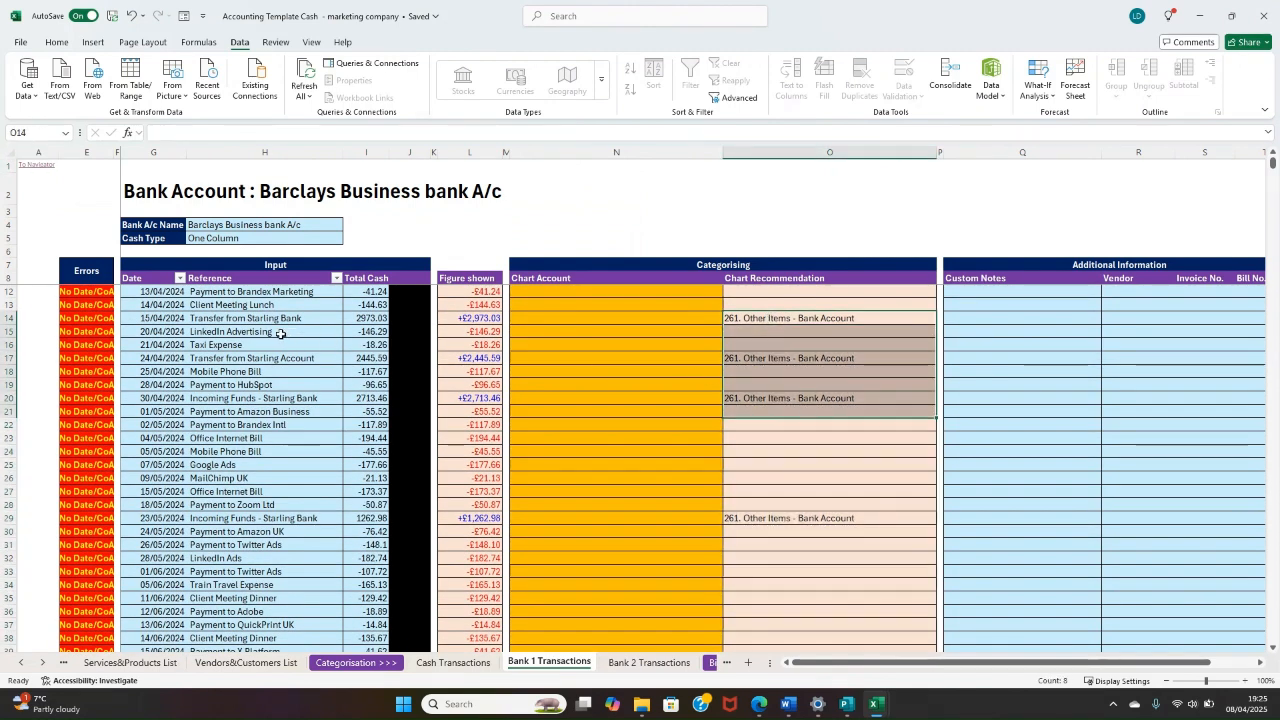
{"action": "left_click_drag", "start_coordinate": [290, 319], "coordinate": [793, 320]}
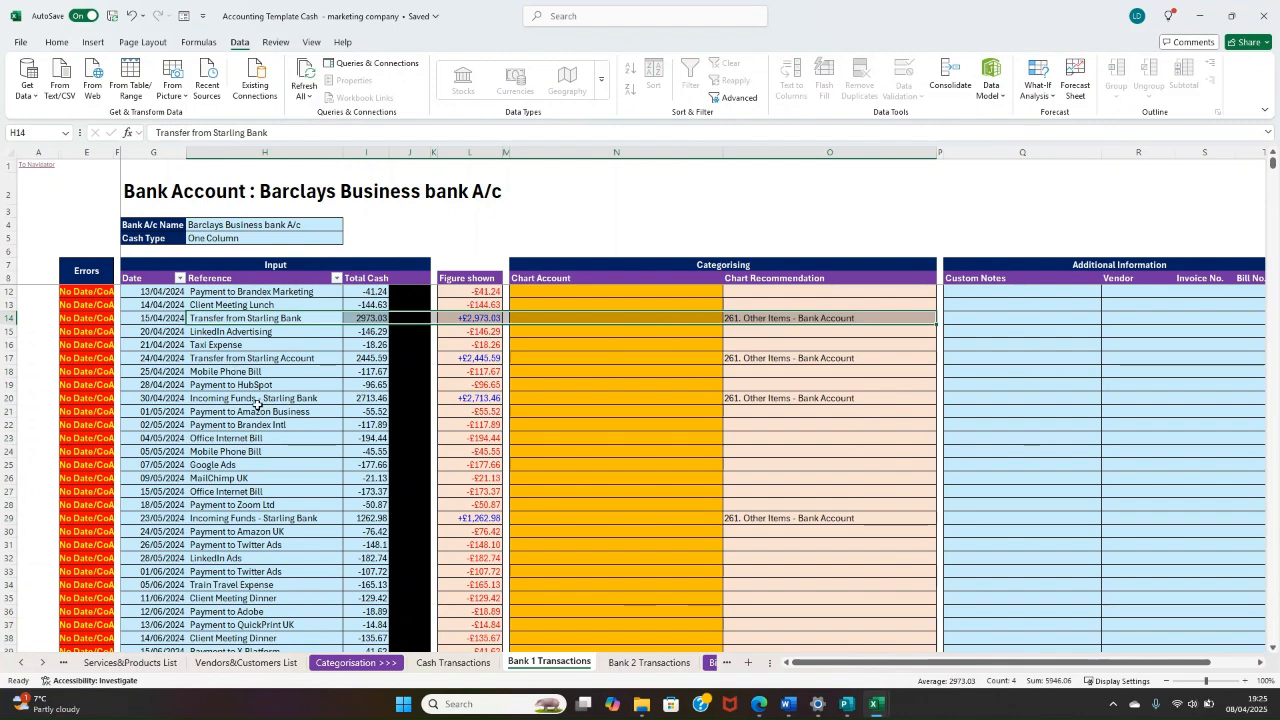
{"action": "left_click_drag", "start_coordinate": [784, 401], "coordinate": [164, 398]}
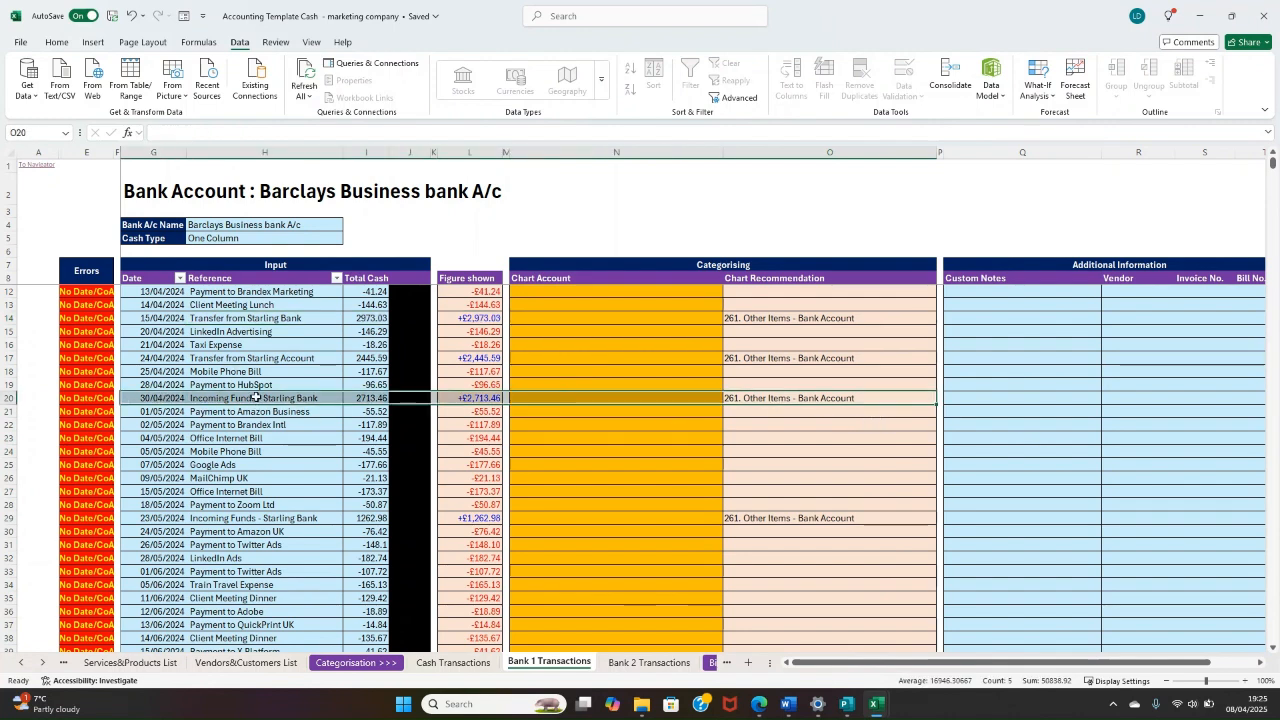
{"action": "left_click", "coordinate": [255, 397]}
{"action": "left_click_drag", "start_coordinate": [759, 519], "coordinate": [150, 518]}
{"action": "scroll", "coordinate": [845, 417], "scroll_direction": "down", "scroll_amount": 5}
{"action": "scroll", "coordinate": [845, 417], "scroll_direction": "down", "scroll_amount": 20}
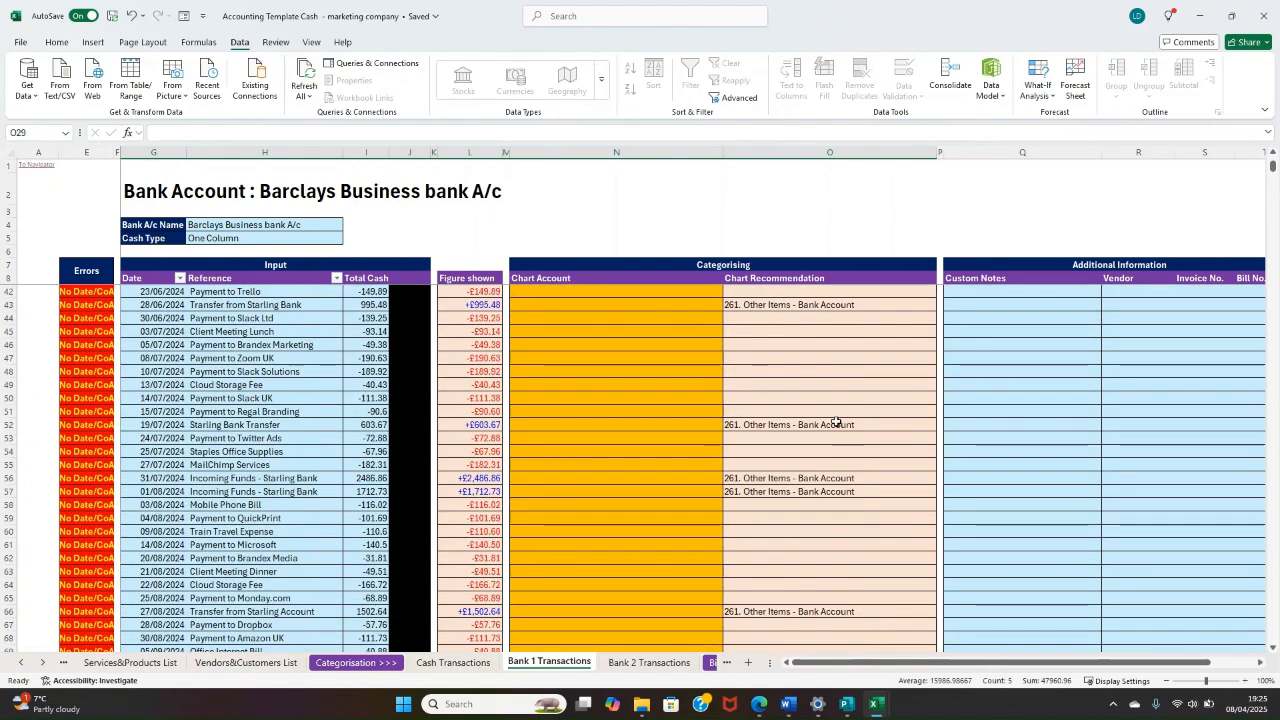
{"action": "scroll", "coordinate": [775, 436], "scroll_direction": "down", "scroll_amount": 17}
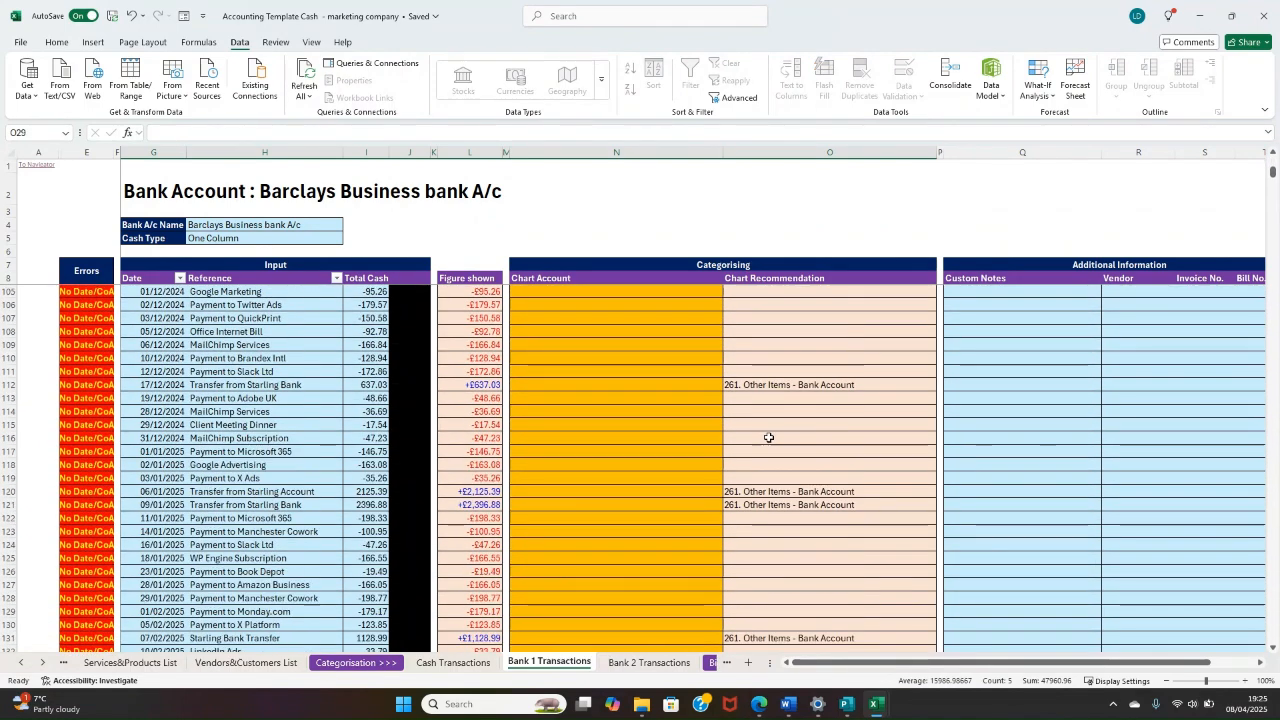
{"action": "scroll", "coordinate": [761, 452], "scroll_direction": "up", "scroll_amount": 20}
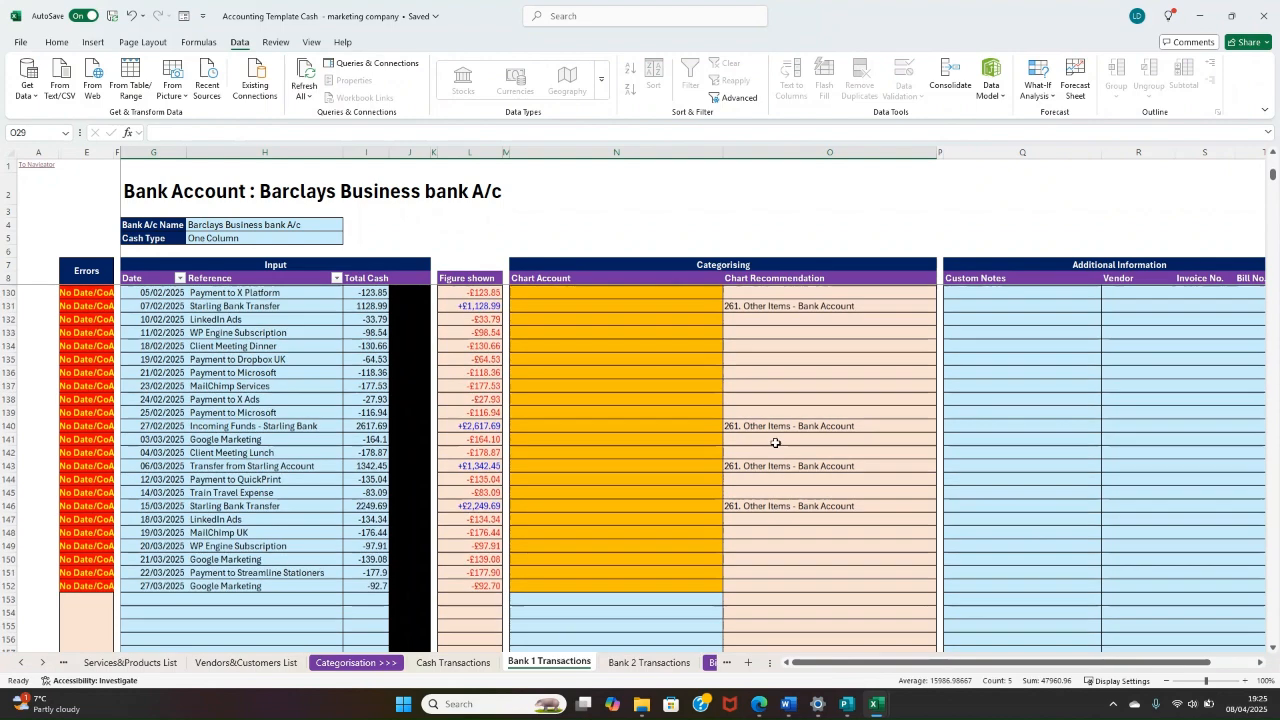
{"action": "scroll", "coordinate": [779, 441], "scroll_direction": "up", "scroll_amount": 8}
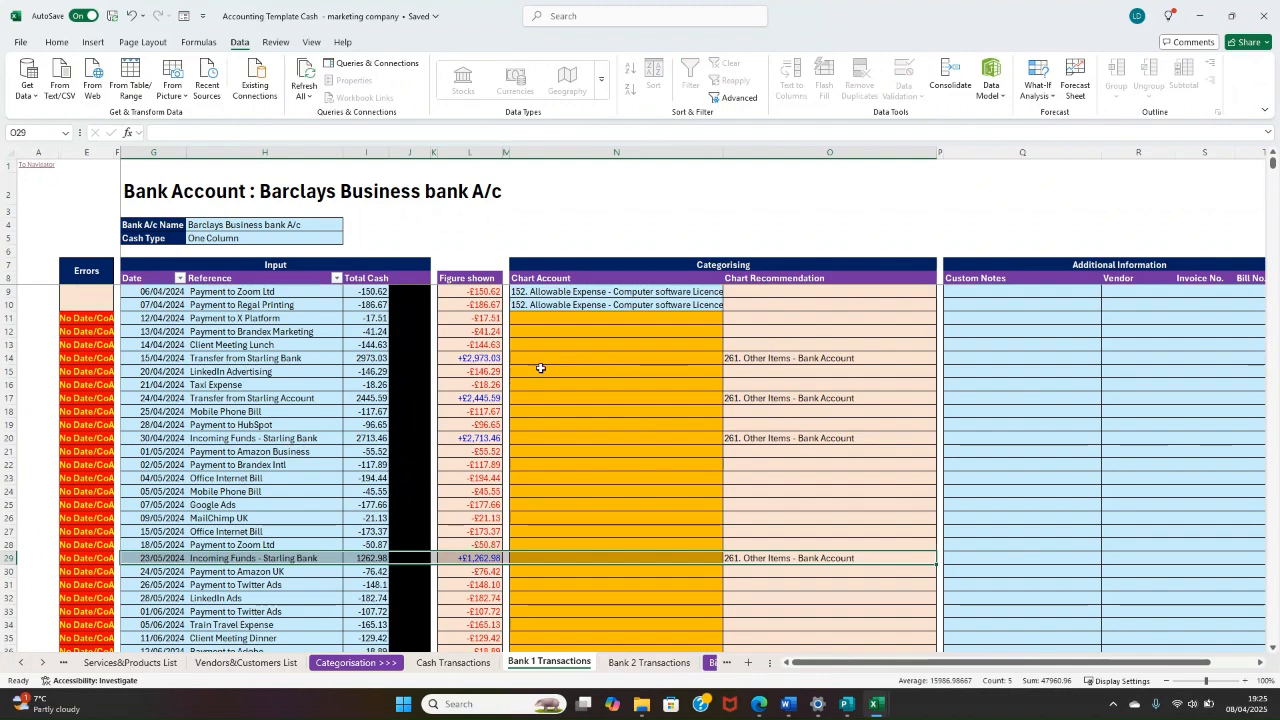
Step: Compare the Chart Recommendation column with the uncategorised Chart Account cells in Bank 1 Transactions
{"action": "left_click_drag", "start_coordinate": [815, 281], "coordinate": [822, 656]}
{"action": "left_click", "coordinate": [804, 437]}
{"action": "left_click", "coordinate": [801, 357]}
{"action": "scroll", "coordinate": [801, 342], "scroll_direction": "up", "scroll_amount": 1}
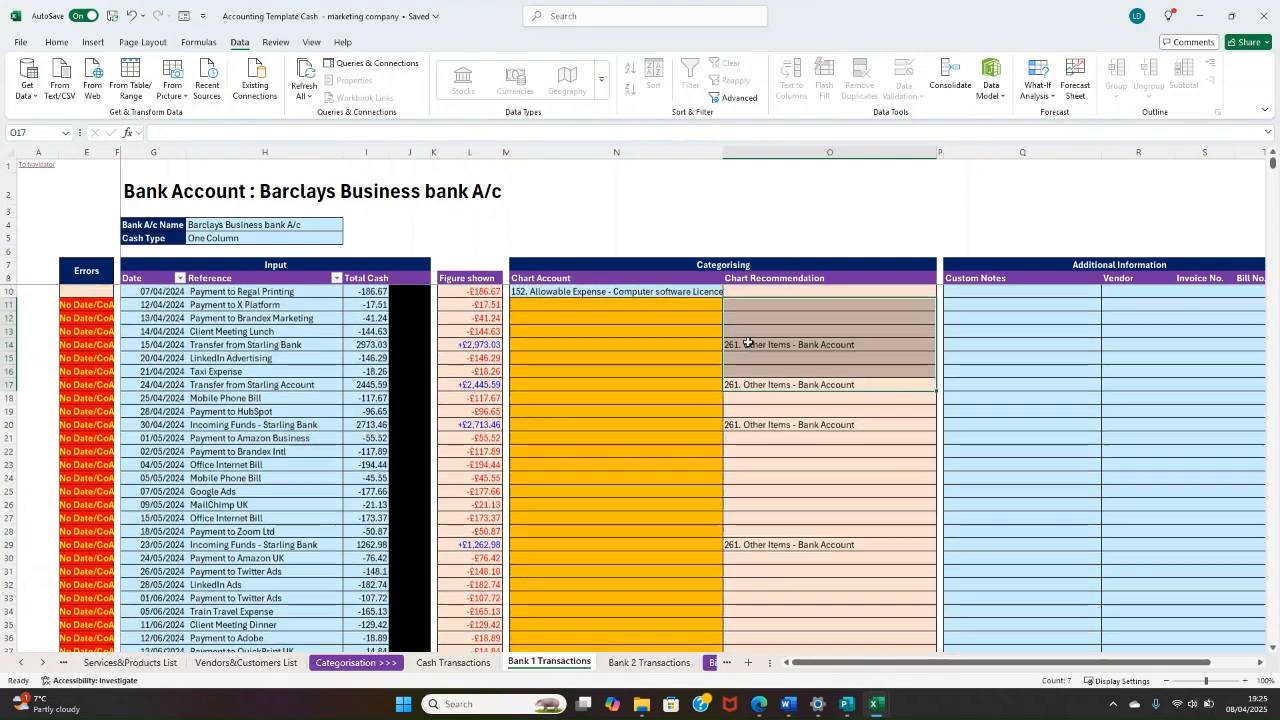
{"action": "left_click", "coordinate": [649, 334]}
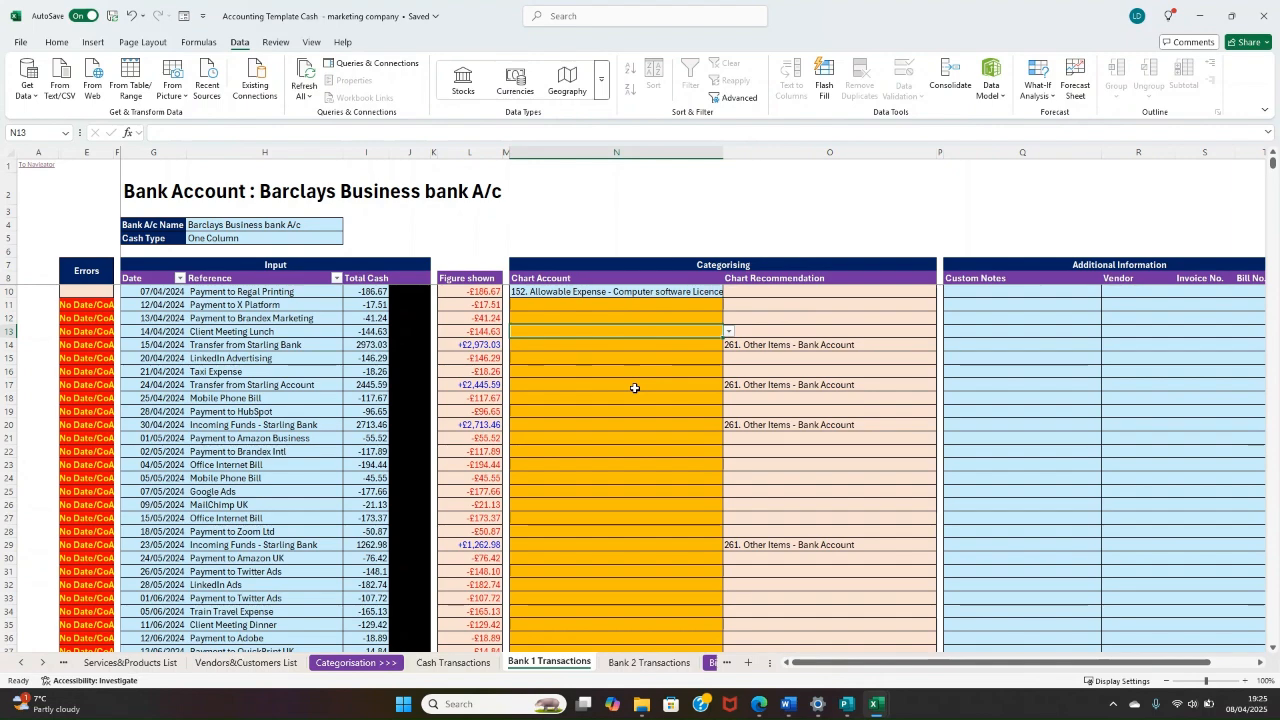
{"action": "left_click", "coordinate": [780, 306]}
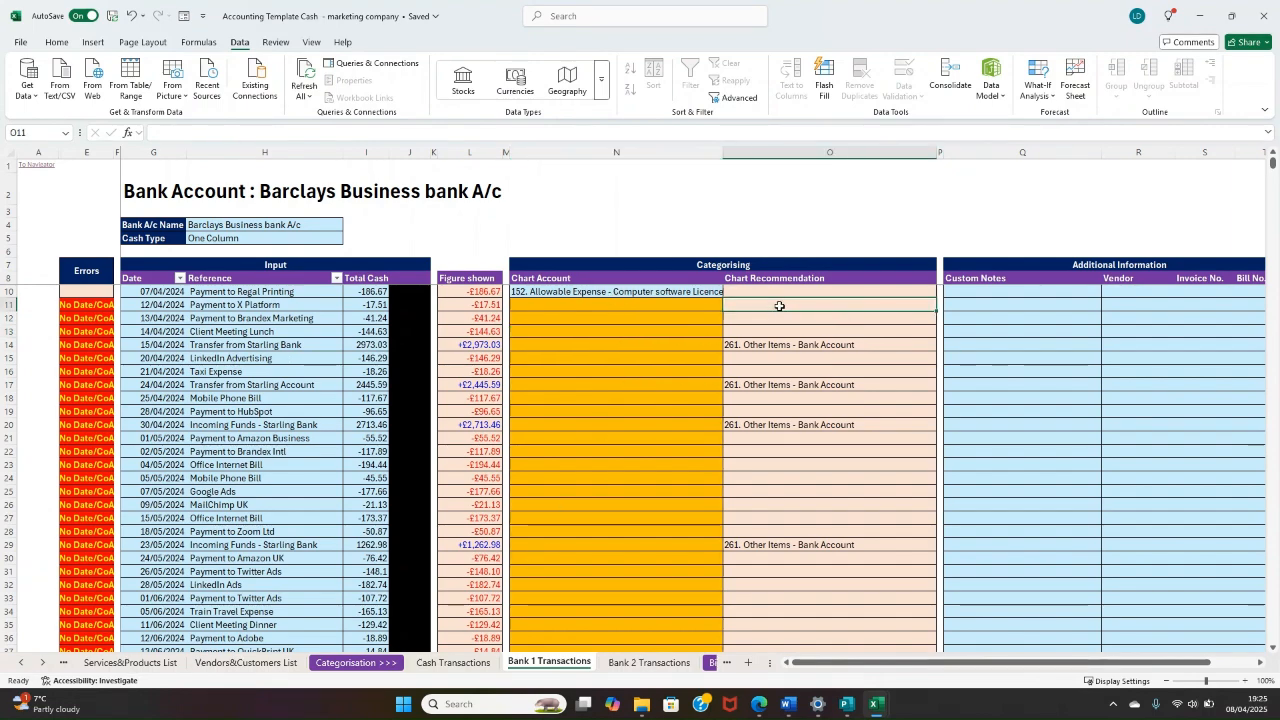
{"action": "mouse_move", "coordinate": [780, 306]}
{"action": "left_mouse_down"}
{"action": "mouse_move", "coordinate": [780, 645]}
{"action": "mouse_move", "coordinate": [782, 180]}
{"action": "mouse_move", "coordinate": [778, 303]}
{"action": "left_mouse_up"}
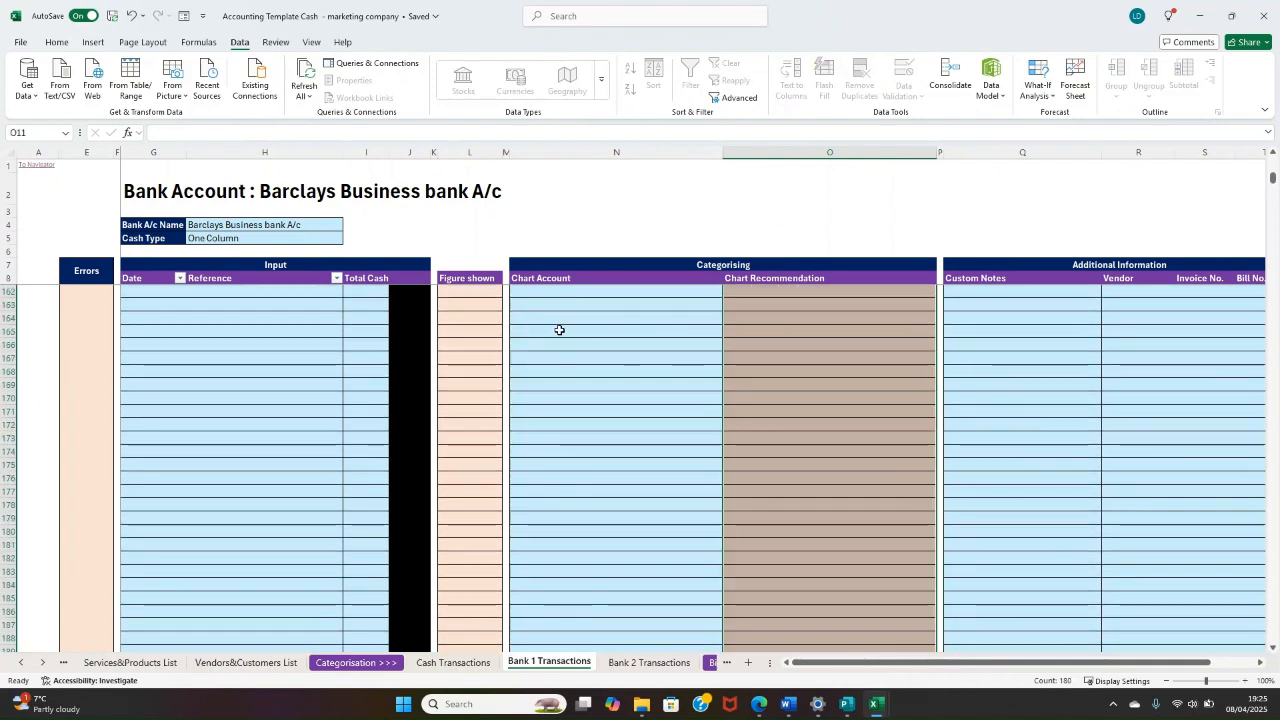
{"action": "scroll", "coordinate": [600, 328], "scroll_direction": "up", "scroll_amount": 20}
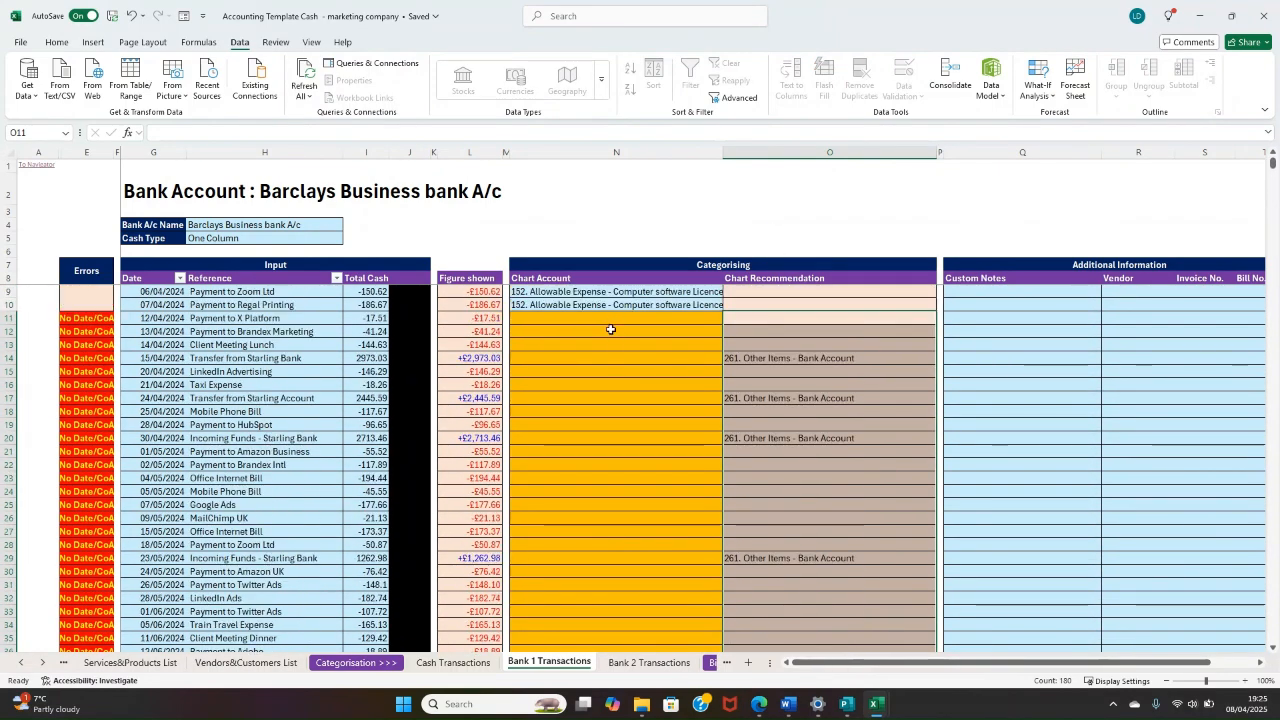
{"action": "left_click", "coordinate": [566, 320]}
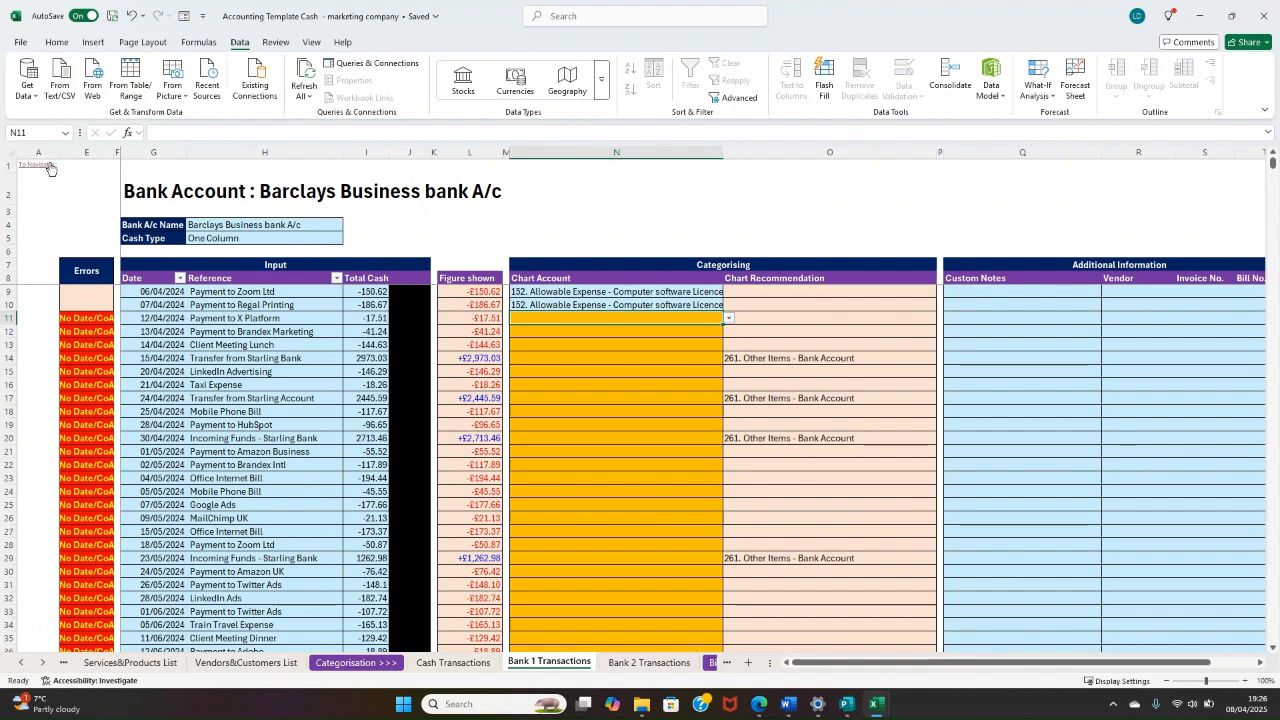
Step: Return to Chart Recommendations and add the keyword "client meeting" in B4, categorised to "200. Allowable Expense - Client Meal Expense"
{"action": "left_click", "coordinate": [48, 166]}
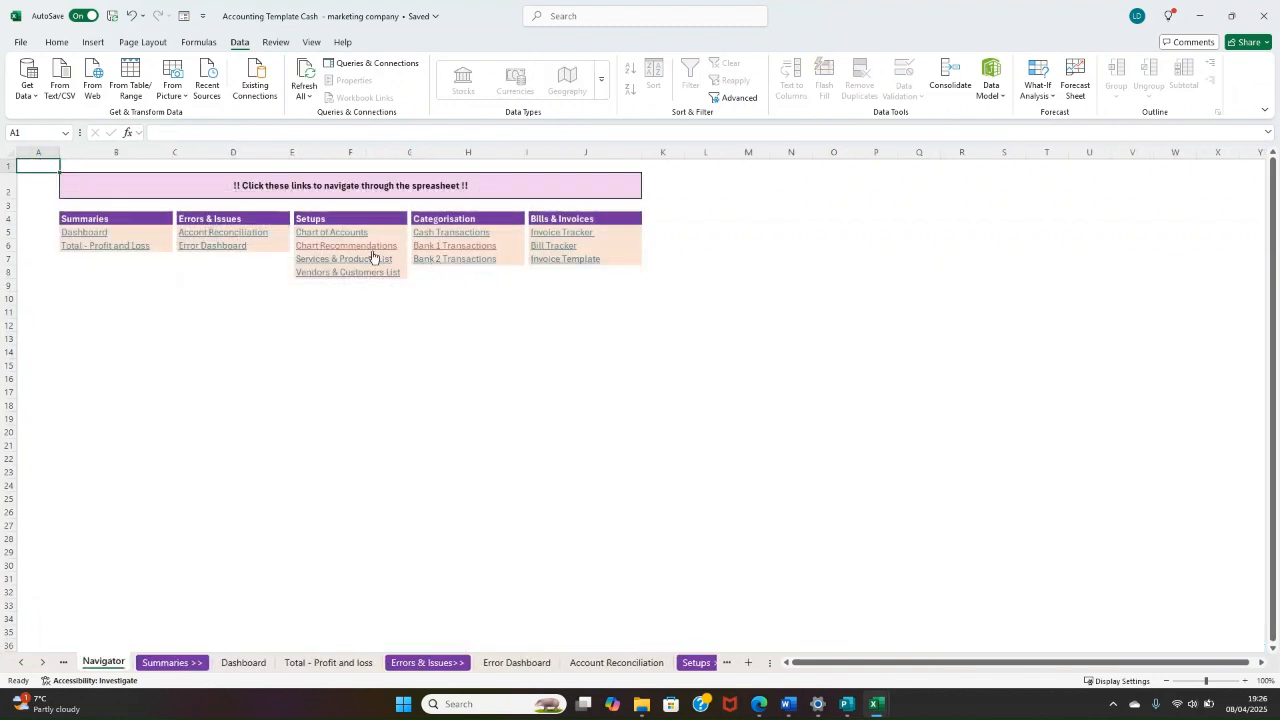
{"action": "left_click", "coordinate": [373, 248]}
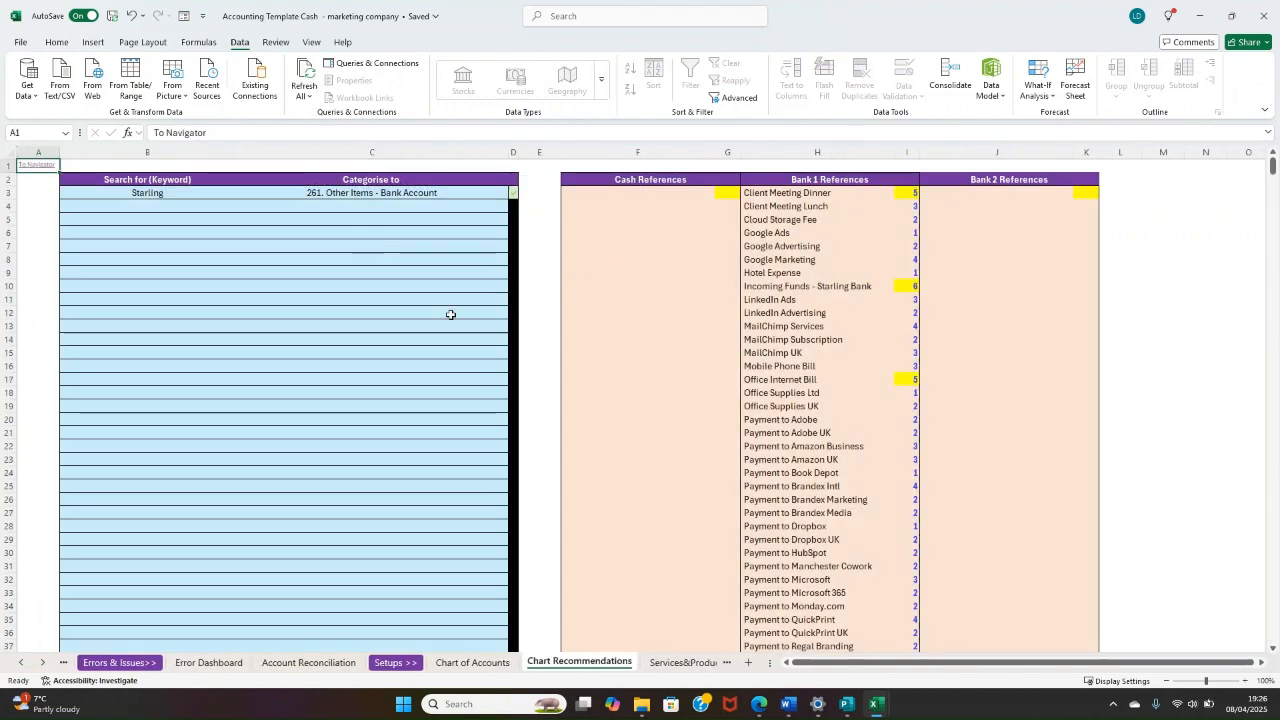
{"action": "left_click", "coordinate": [170, 210]}
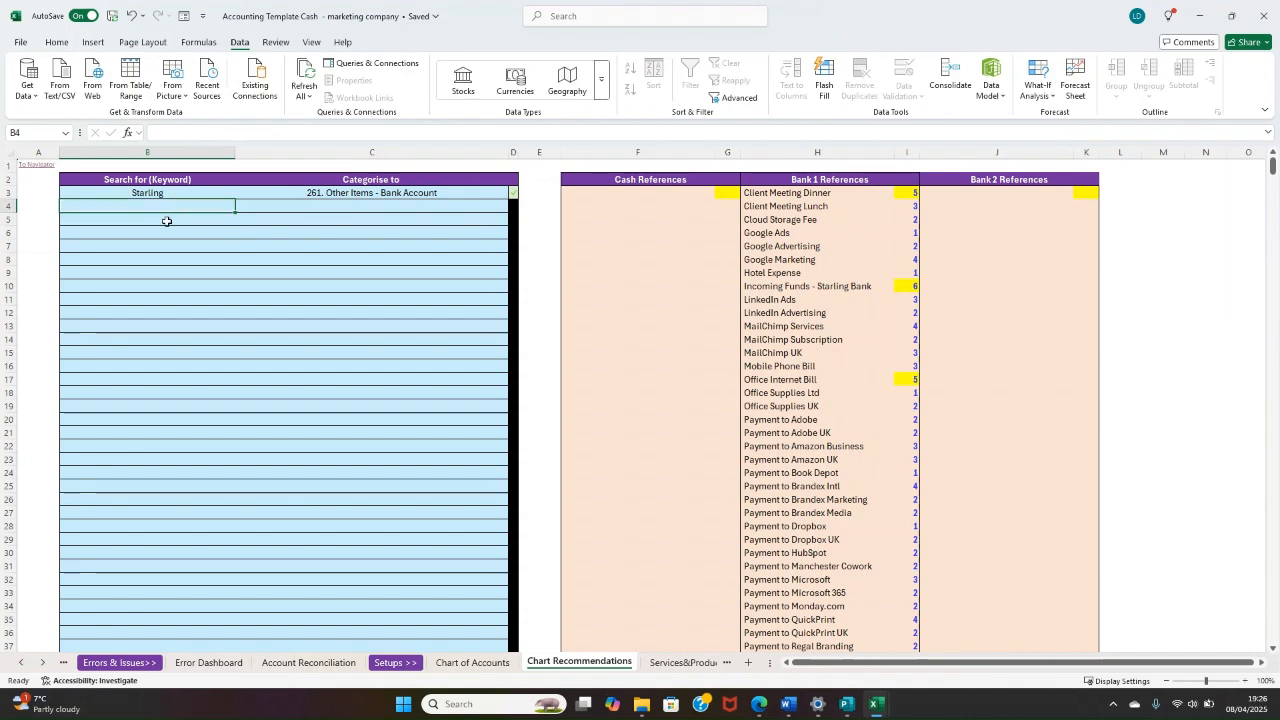
{"action": "type", "text": "clie"}
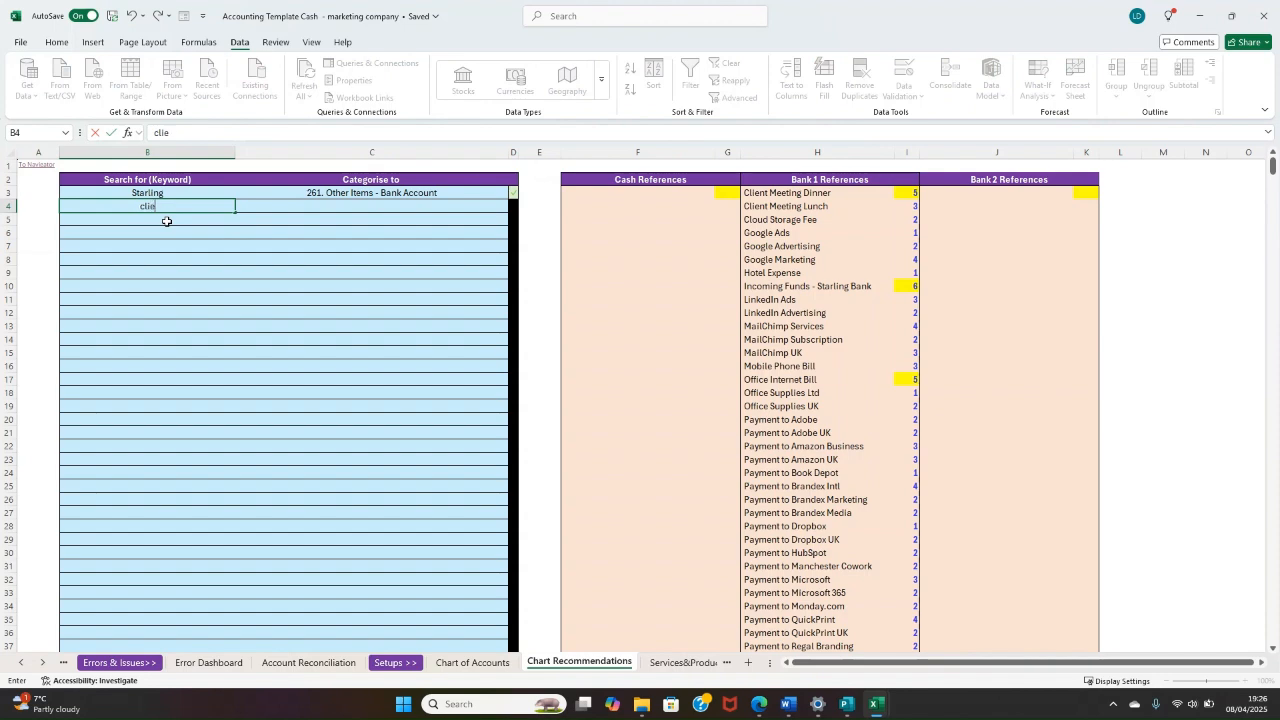
{"action": "type", "text": "nt meeting"}
{"action": "key", "text": "Right"}
{"action": "key", "text": "Return"}
Step: Add the keywords "google" and "linkedin" in B5 and B6, both categorised to "202. Allowable Expense - Online Advertising"
{"action": "key", "text": "Left"}
{"action": "type", "text": "google"}
{"action": "key", "text": "Right"}
{"action": "type", "text": "adv"}
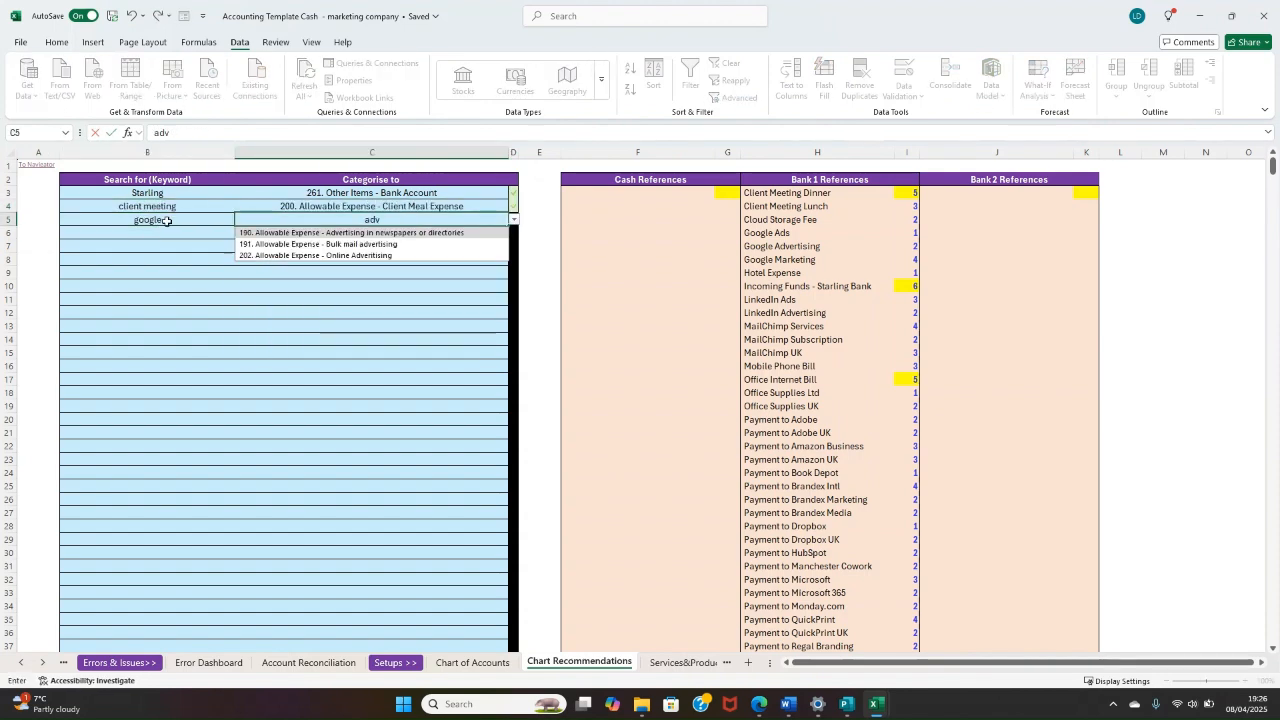
{"action": "key", "text": "Down"}
{"action": "key", "text": "Down"}
{"action": "key", "text": "Return"}
{"action": "left_click", "coordinate": [167, 233]}
{"action": "type", "text": "linkedin"}
{"action": "left_click", "coordinate": [320, 233]}
Step: Add the keyword "mailchimp" in B7, categorised to "152. Allowable Expense - Computer software Licenced"
{"action": "left_click", "coordinate": [152, 247]}
{"action": "type", "text": "mailchimp"}
{"action": "key", "text": "Return"}
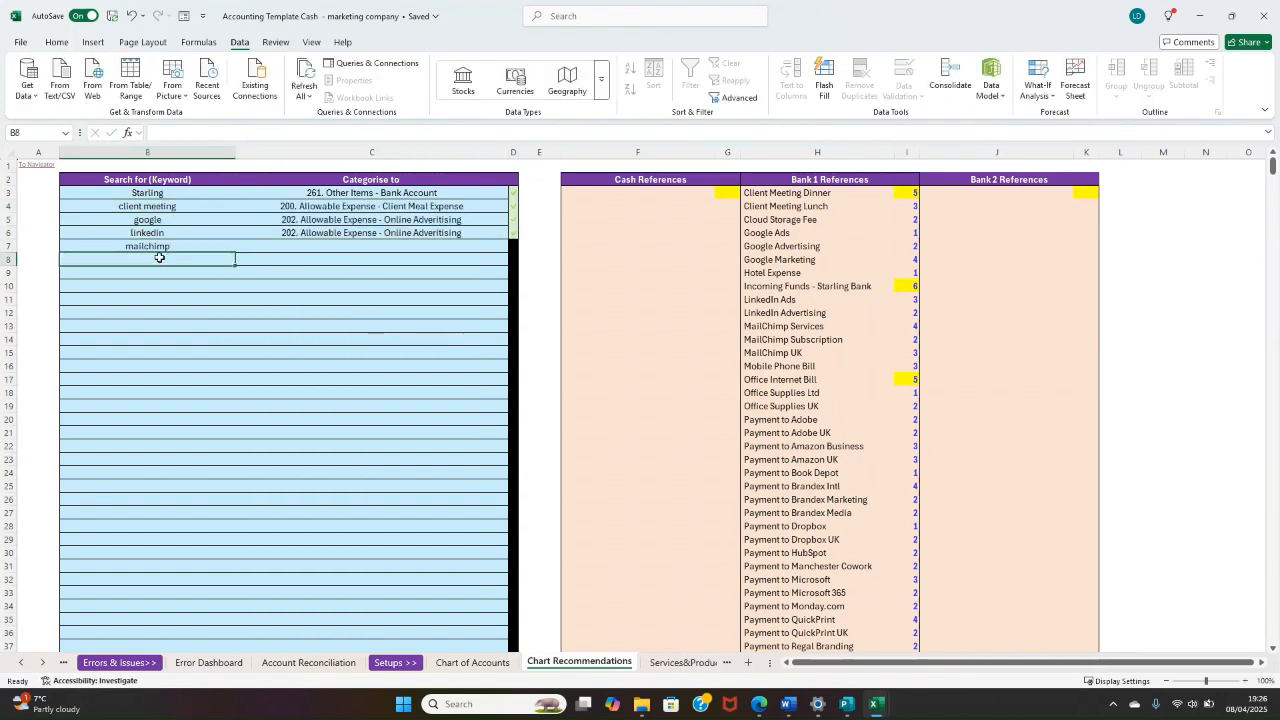
{"action": "left_click", "coordinate": [320, 246]}
{"action": "type", "text": "computer so"}
{"action": "key", "text": "Down"}
{"action": "key", "text": "Return"}
Step: Add the keyword "office internet bill" in B8, categorised to "147. Allowable Expense - Internet Bill"
{"action": "key", "text": "Left"}
{"action": "type", "text": "office internet bill"}
{"action": "key", "text": "Return"}
{"action": "key", "text": "Up"}
{"action": "key", "text": "Right"}
{"action": "type", "text": "internet"}
{"action": "key", "text": "Down"}
Step: Add the keyword "adobe" in B9, categorised to "202. Allowable Expense - Online Advertising"
{"action": "key", "text": "Return"}
{"action": "key", "text": "Left"}
{"action": "type", "text": "adobe"}
{"action": "key", "text": "Return"}
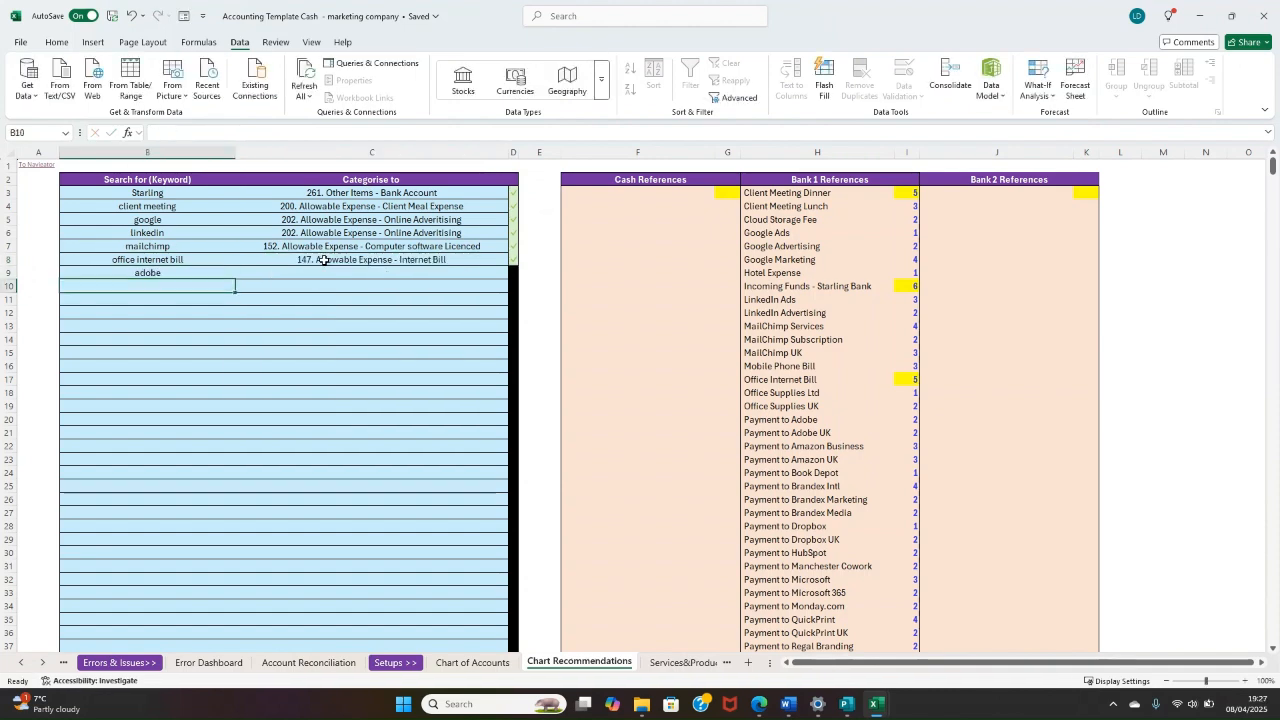
{"action": "key", "text": "Up"}
{"action": "key", "text": "Right"}
{"action": "type", "text": "adver"}
{"action": "key", "text": "Down"}
{"action": "key", "text": "Down"}
Step: Add the keyword "amazon" in B10, categorised to "120. Cost of Sales - Other Direct Costs"
{"action": "key", "text": "Return"}
{"action": "left_click", "coordinate": [190, 286]}
{"action": "type", "text": "amazon"}
Step: Add the keyword "brandex" in B11, categorised to "202. Allowable Expense - Online Advertising"
{"action": "key", "text": "Return"}
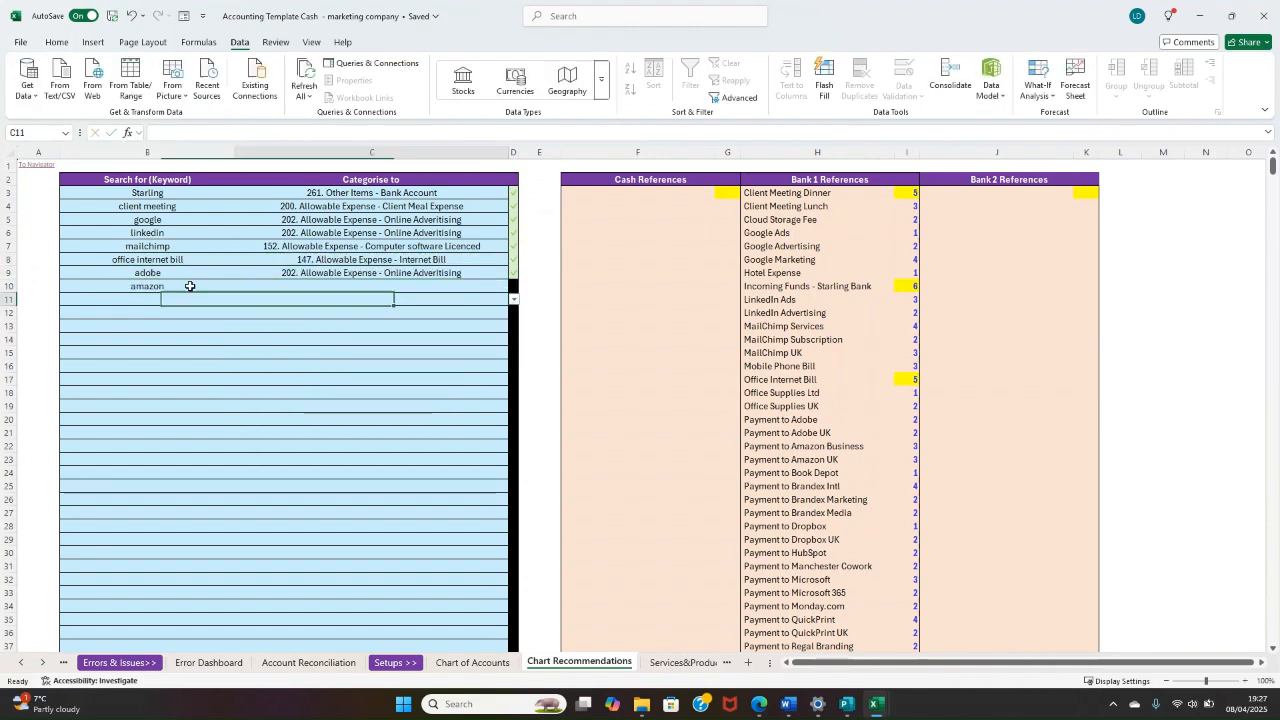
{"action": "key", "text": "Up"}
{"action": "key", "text": "Right"}
{"action": "type", "text": "other"}
{"action": "key", "text": "Down"}
{"action": "key", "text": "Return"}
{"action": "key", "text": "Left"}
{"action": "type", "text": "brandex"}
{"action": "key", "text": "Return"}
{"action": "key", "text": "Up"}
{"action": "key", "text": "Right"}
{"action": "type", "text": "adver"}
{"action": "key", "text": "Down"}
{"action": "key", "text": "Down"}
Step: Add "microsoft" in B12 under "152. Allowable Expense - Computer software Licenced" and "quickprint" in B13 under "150. Allowable Expense - Printing"
{"action": "key", "text": "Return"}
{"action": "key", "text": "Left"}
{"action": "type", "text": "microsoft"}
{"action": "key", "text": "Return"}
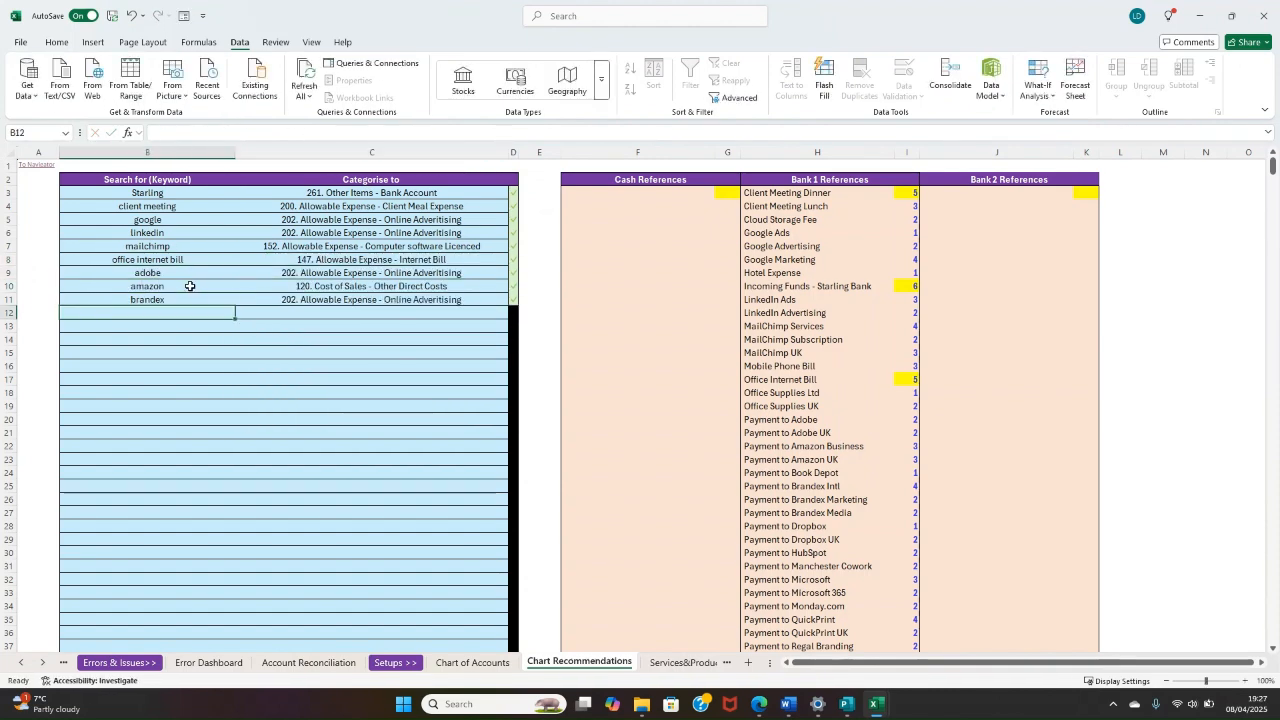
{"action": "left_click", "coordinate": [172, 327]}
{"action": "type", "text": "quickprint"}
Step: Add the keyword "slack" in B14, categorised to "152. Allowable Expense - Computer software Licenced"
{"action": "key", "text": "Return"}
{"action": "key", "text": "Up"}
{"action": "key", "text": "Right"}
{"action": "type", "text": "print"}
{"action": "key", "text": "Down"}
{"action": "key", "text": "Return"}
{"action": "key", "text": "Left"}
{"action": "type", "text": "slack"}
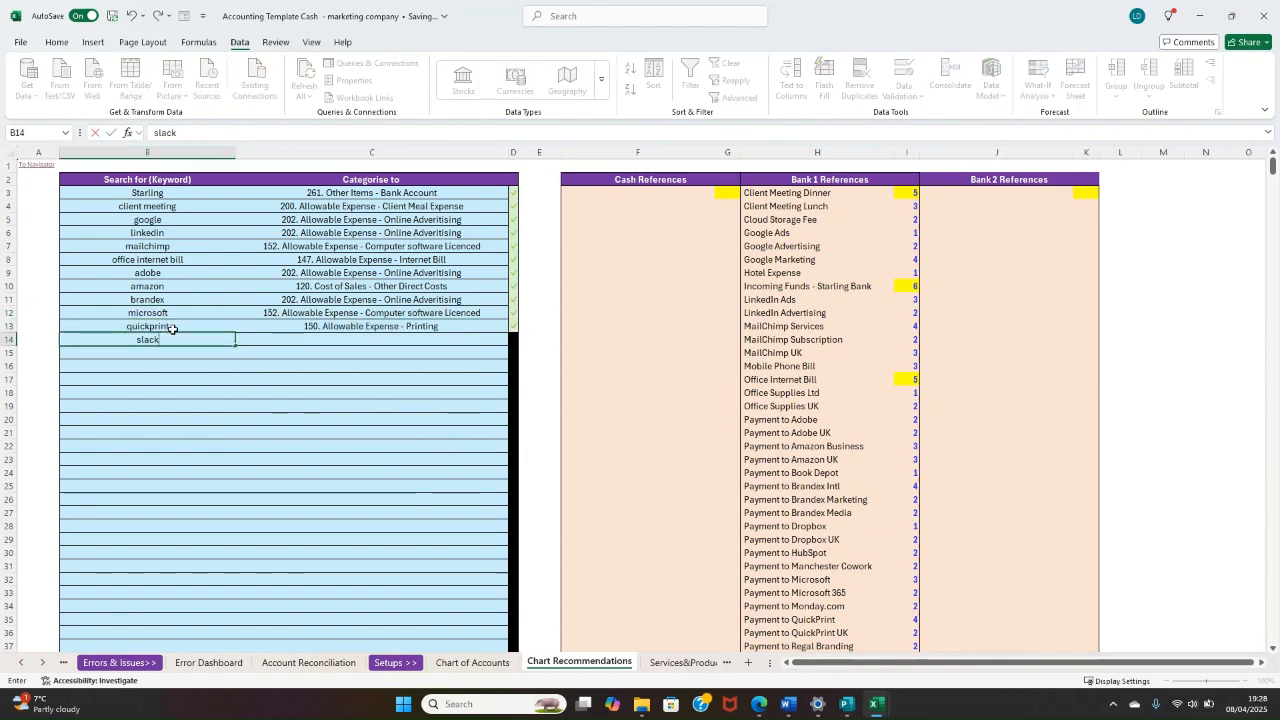
Step: Add the keyword "payment to x" in B15, categorised to "202. Allowable Expense - Online Advertising"
{"action": "key", "text": "Return"}
{"action": "key", "text": "Up"}
{"action": "key", "text": "Right"}
{"action": "type", "text": "computer software"}
{"action": "key", "text": "Down"}
{"action": "key", "text": "Return"}
{"action": "key", "text": "Left"}
{"action": "type", "text": "payment to x"}
Step: Add the keyword "zoom" in B16, categorised to "152. Allowable Expense - Computer software Licenced"
{"action": "key", "text": "Return"}
{"action": "key", "text": "Up"}
{"action": "key", "text": "Right"}
{"action": "type", "text": "adver"}
{"action": "key", "text": "Down"}
{"action": "key", "text": "Down"}
{"action": "key", "text": "Return"}
{"action": "key", "text": "Left"}
{"action": "type", "text": "zoom"}
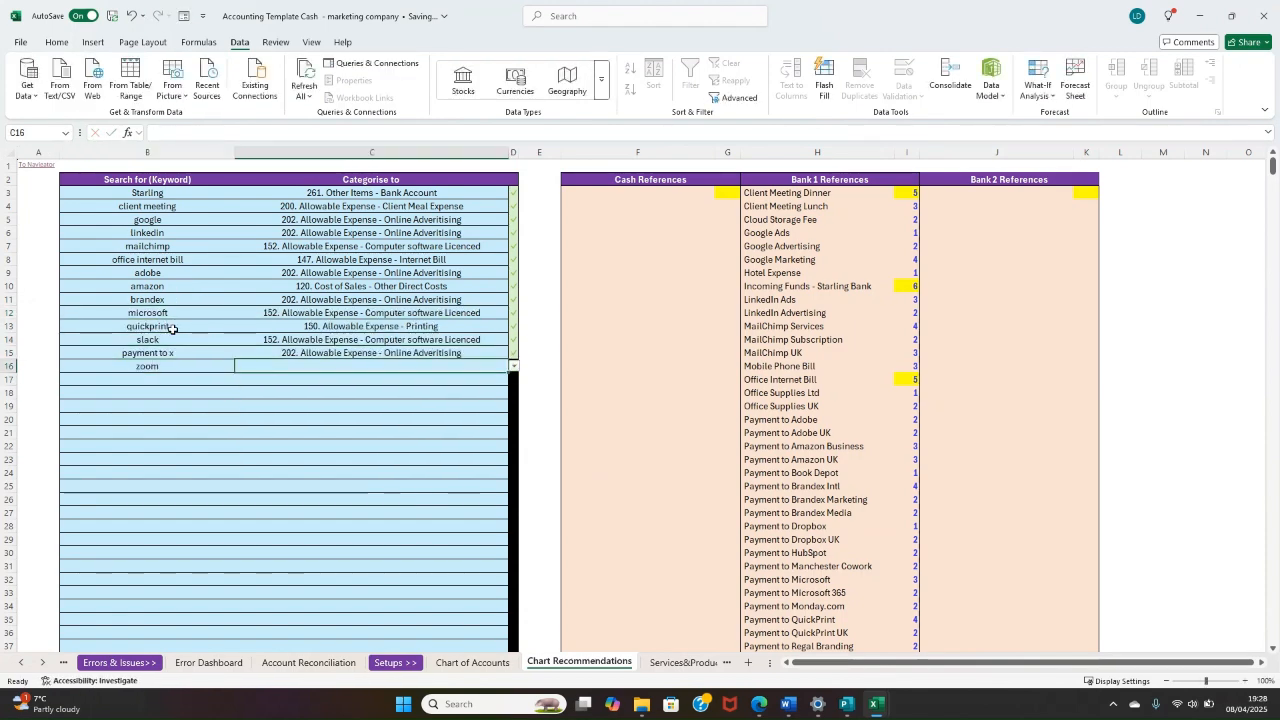
{"action": "key", "text": "Return"}
{"action": "key", "text": "Up"}
{"action": "key", "text": "Right"}
{"action": "key", "text": "Down"}
{"action": "key", "text": "Return"}
{"action": "key", "text": "Left"}
Step: Review the completed keywords in B3:B16 and their assigned chart accounts in C3:C16
{"action": "left_click_drag", "start_coordinate": [345, 367], "coordinate": [355, 190]}
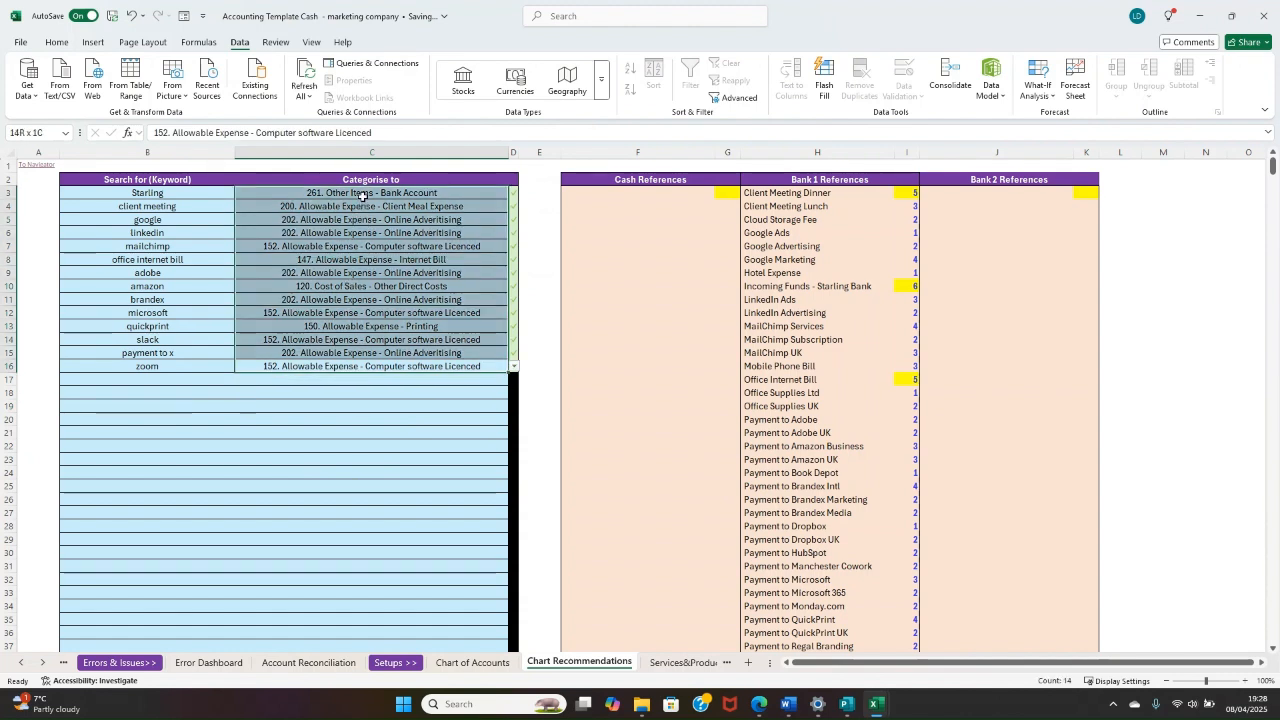
{"action": "left_click", "coordinate": [357, 318]}
{"action": "left_click_drag", "start_coordinate": [353, 370], "coordinate": [350, 206]}
{"action": "left_click_drag", "start_coordinate": [195, 193], "coordinate": [158, 368]}
{"action": "left_click_drag", "start_coordinate": [340, 192], "coordinate": [348, 364]}
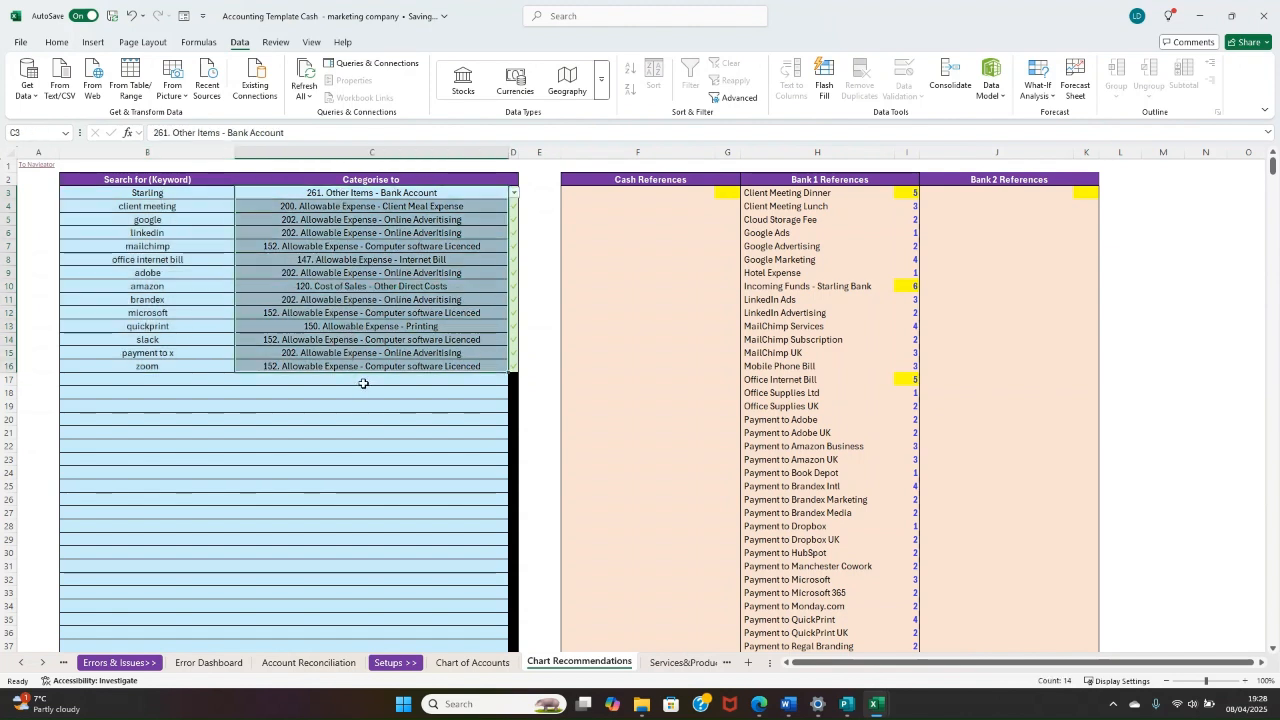
{"action": "left_click", "coordinate": [120, 232]}
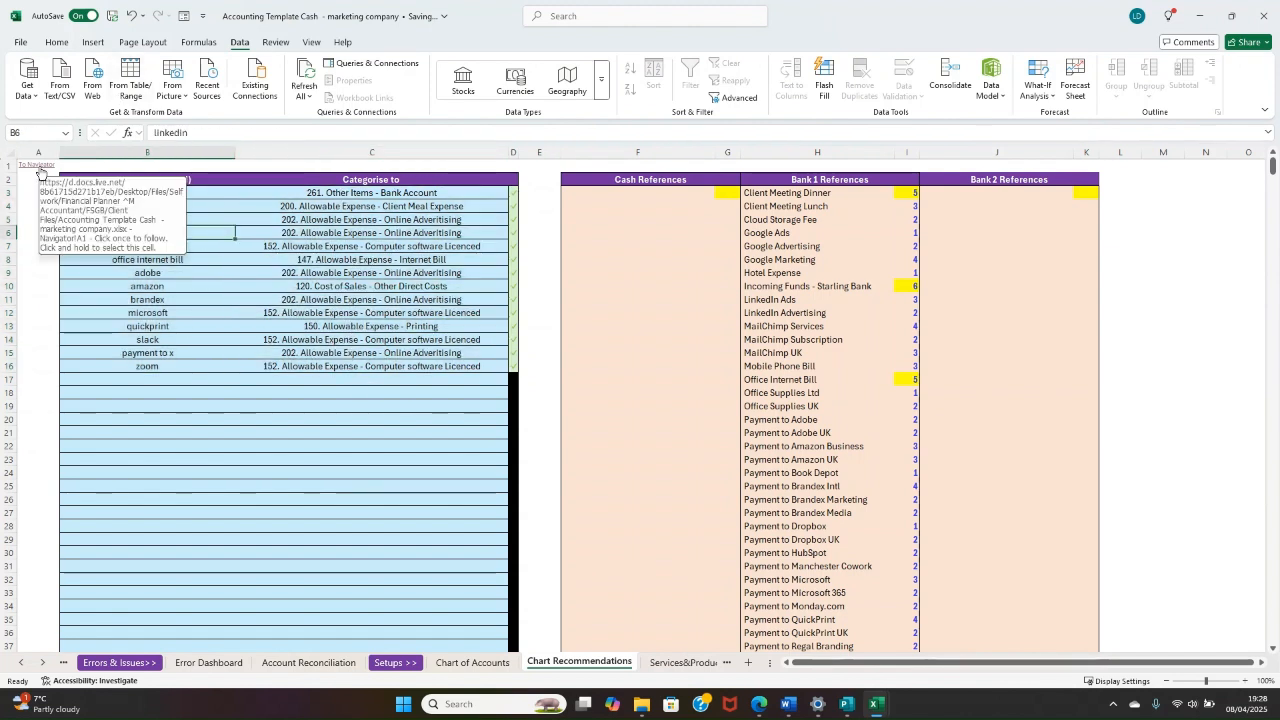
Step: Open the Bank 1 Transactions sheet and review the chart recommendations for its transactions
{"action": "left_click", "coordinate": [41, 170]}
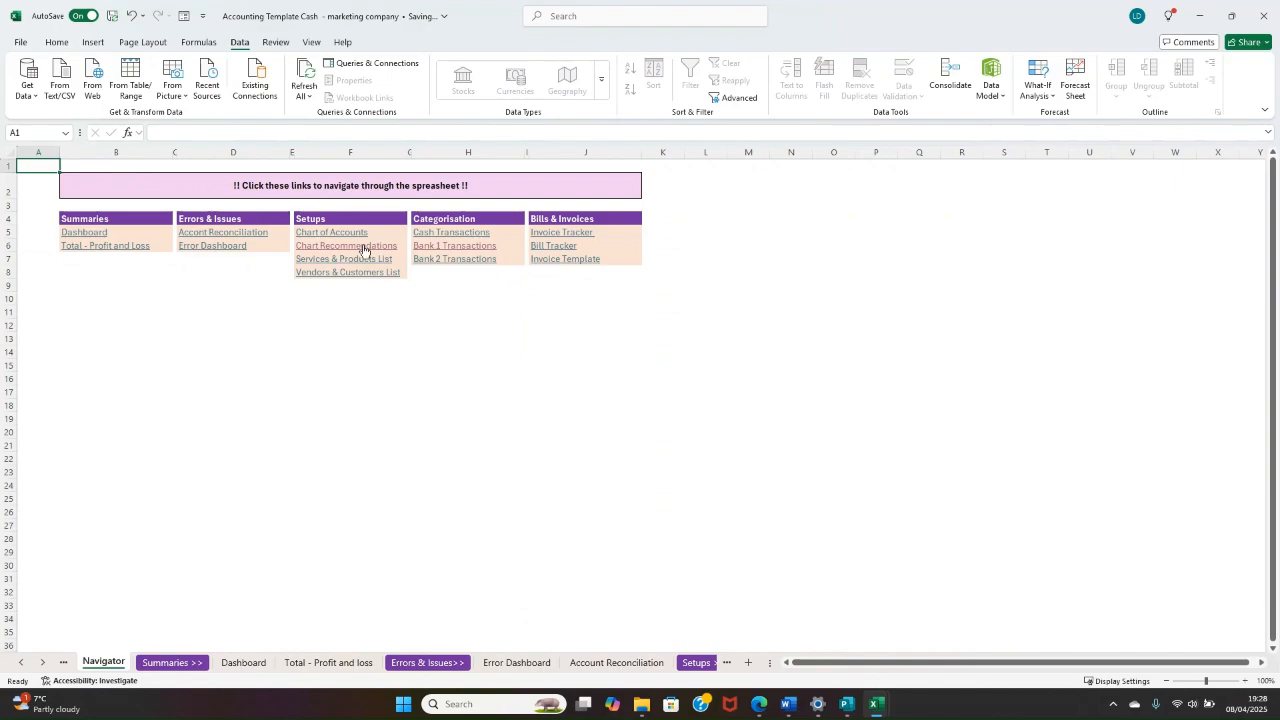
{"action": "left_click", "coordinate": [443, 246]}
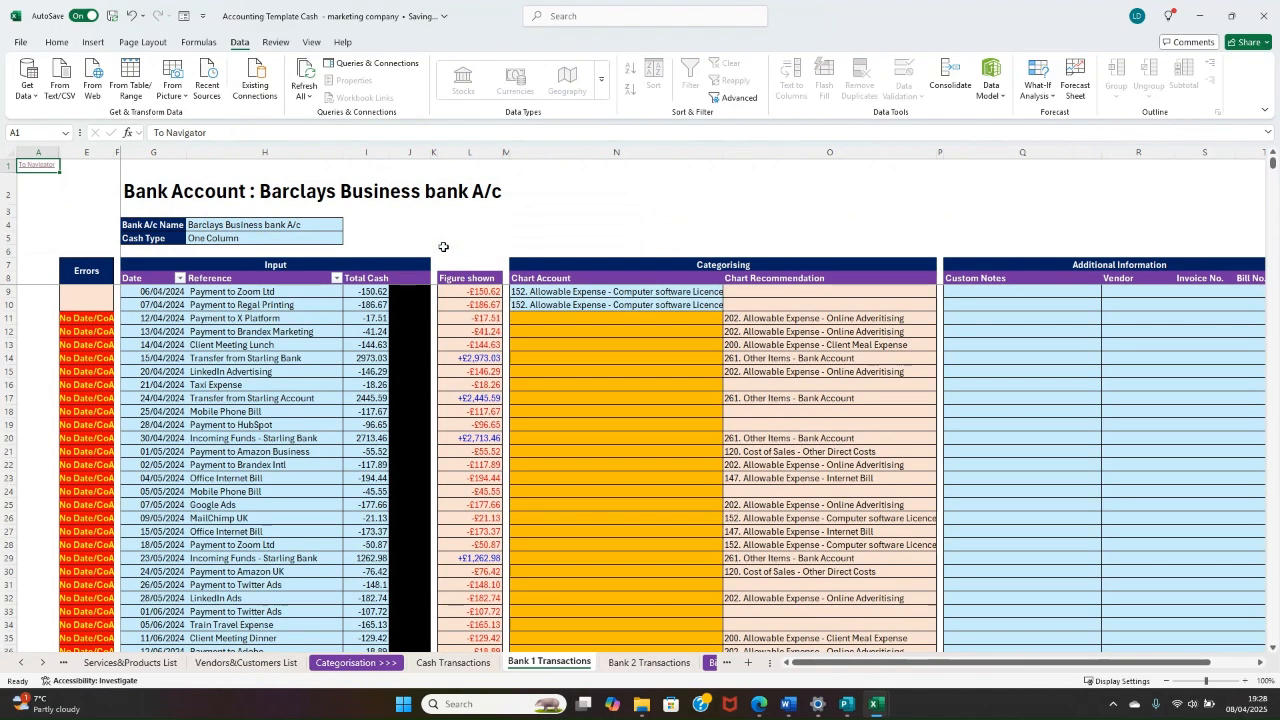
{"action": "scroll", "coordinate": [765, 398], "scroll_direction": "down", "scroll_amount": 20}
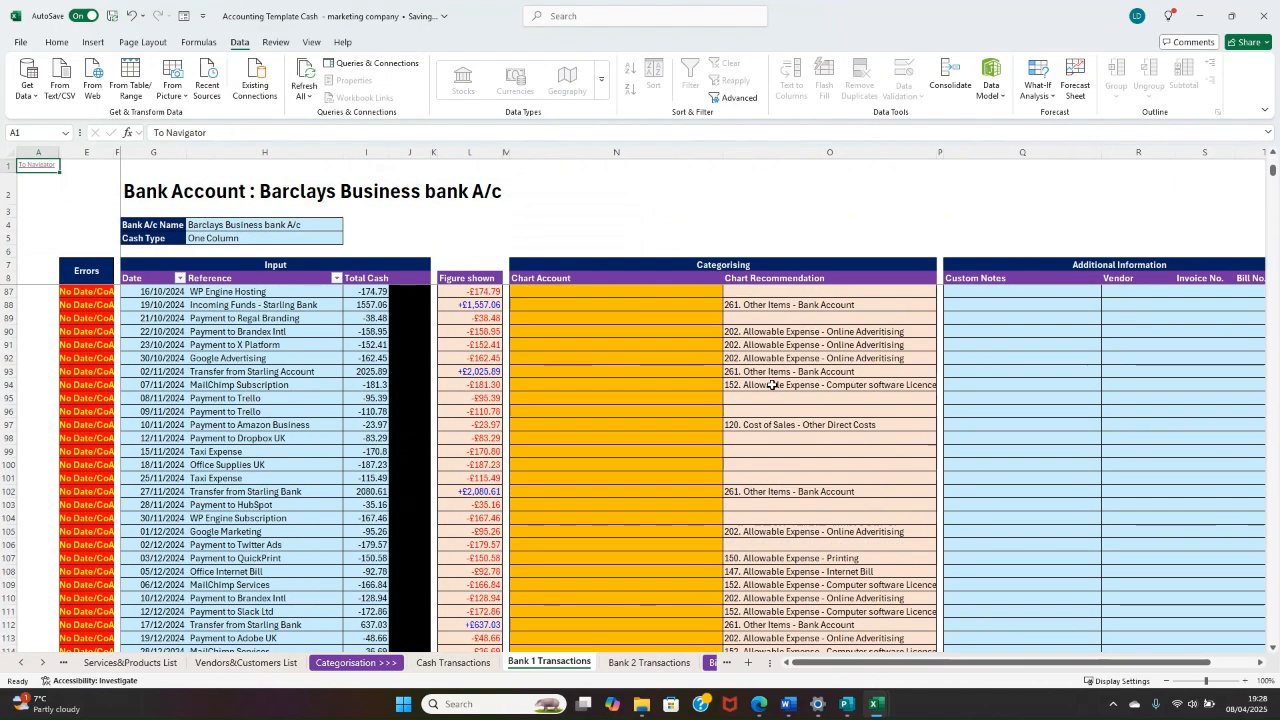
{"action": "scroll", "coordinate": [765, 398], "scroll_direction": "up", "scroll_amount": 18}
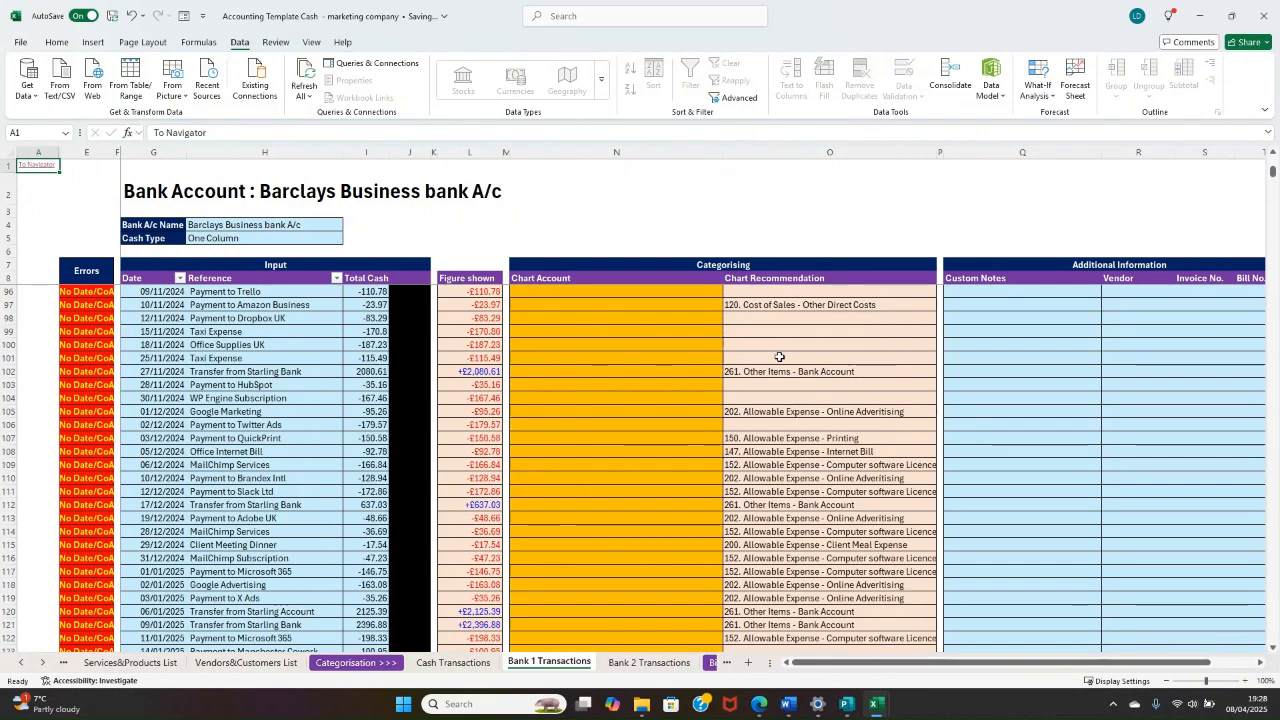
{"action": "scroll", "coordinate": [770, 376], "scroll_direction": "up", "scroll_amount": 20}
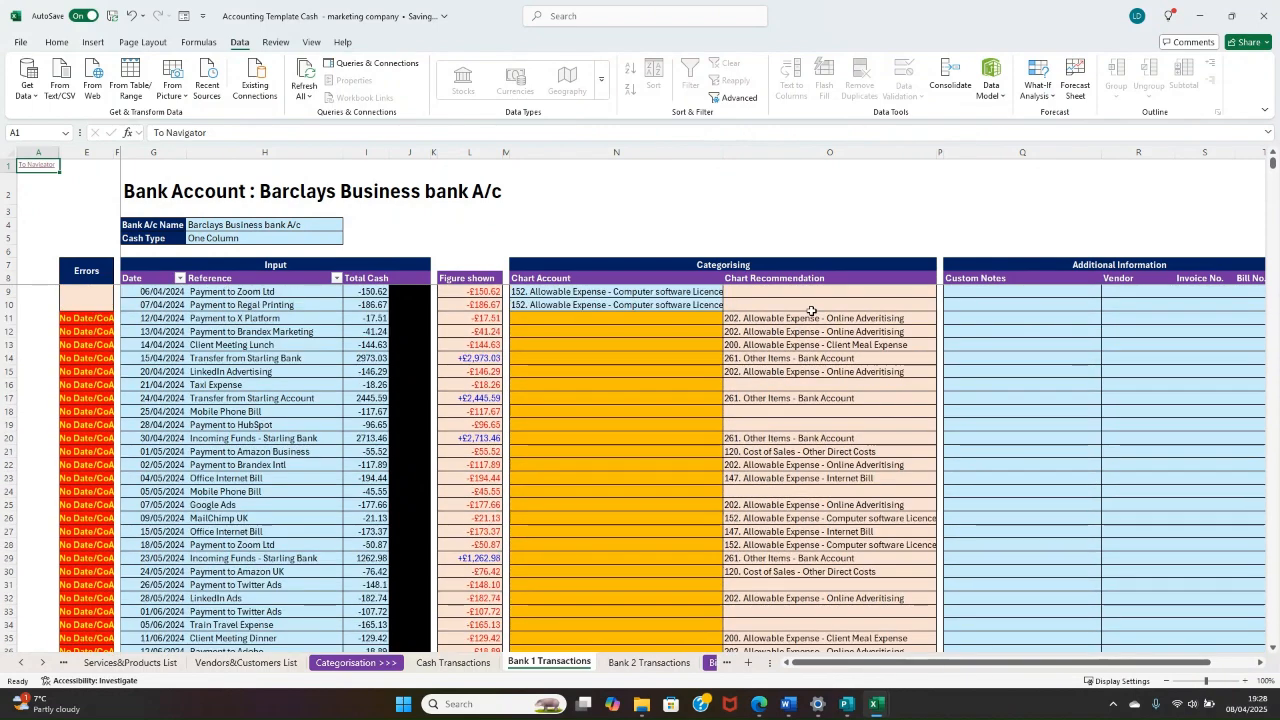
Step: Set the chart account of the Payment to X Platform transaction in N11 to "202. Allowable Expense - Online Advertising"
{"action": "left_click", "coordinate": [689, 322]}
{"action": "left_click", "coordinate": [795, 352]}
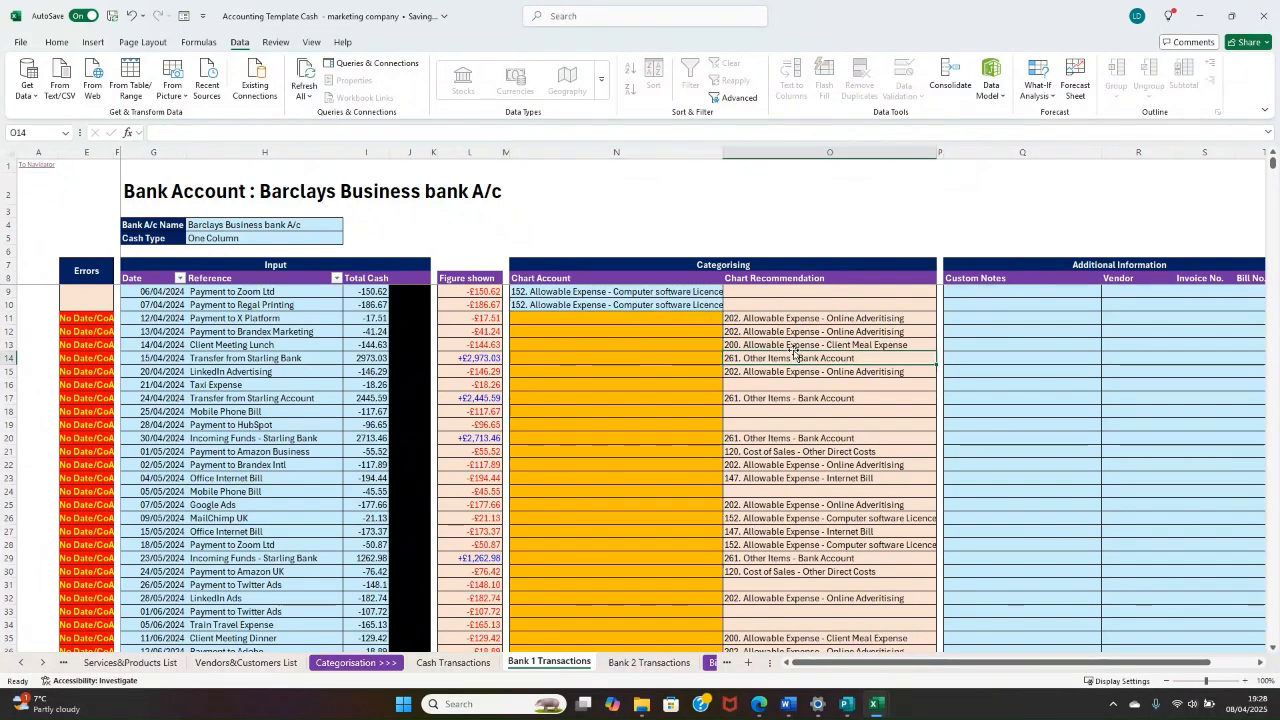
{"action": "left_click", "coordinate": [703, 323]}
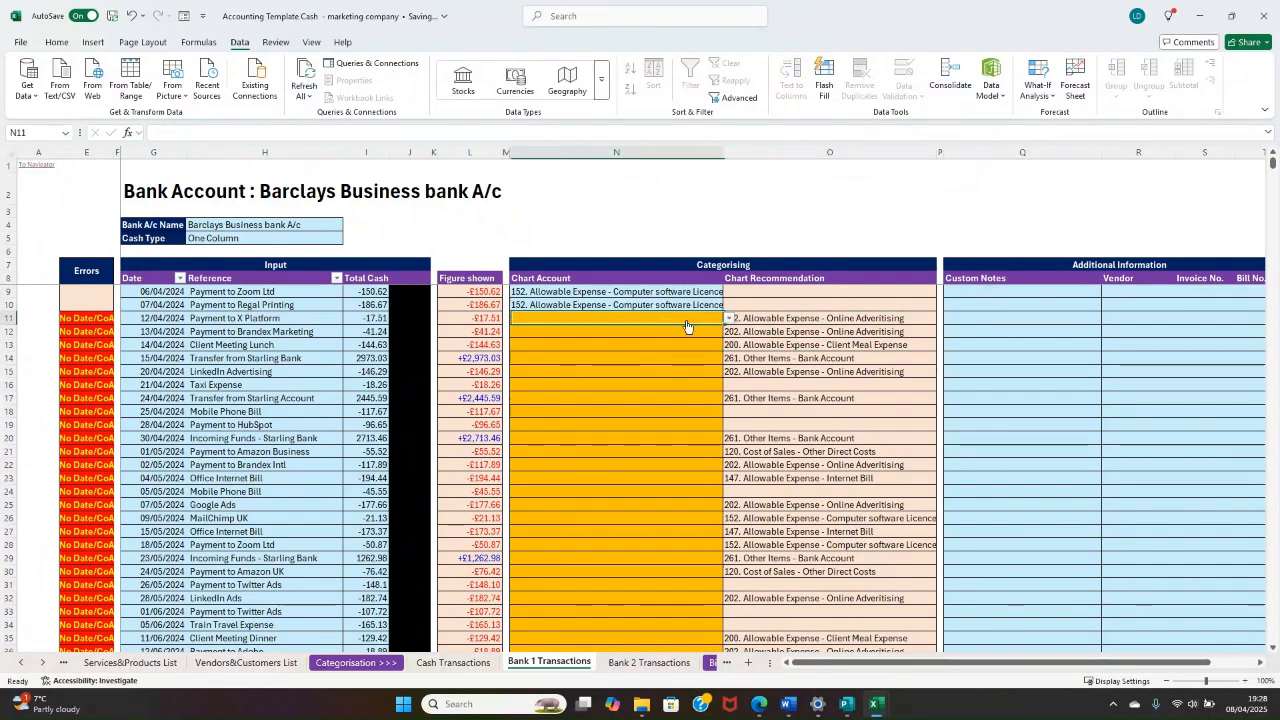
{"action": "type", "text": "on"}
{"action": "key", "text": "Down"}
{"action": "key", "text": "Down"}
{"action": "key", "text": "Down"}
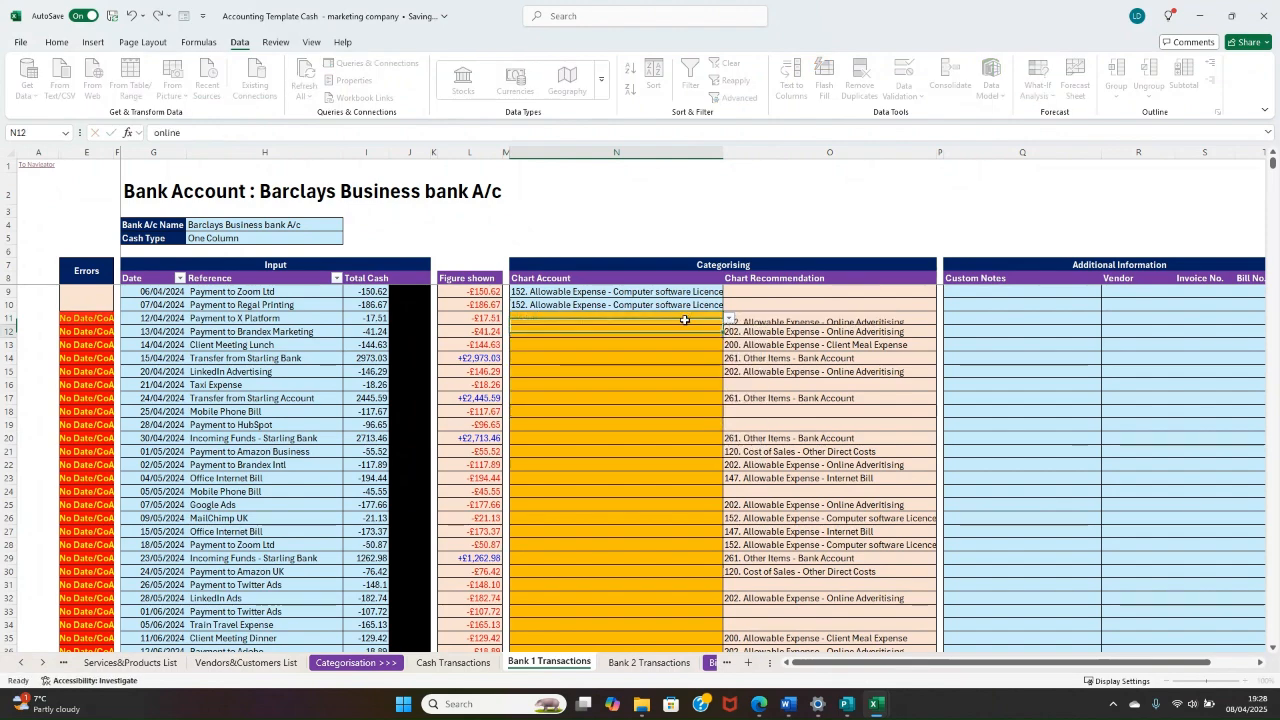
{"action": "key", "text": "Return"}
Step: Copy the chart recommendations in O12:O152 and paste them into the Chart Account column starting at N12
{"action": "key", "text": "Right"}
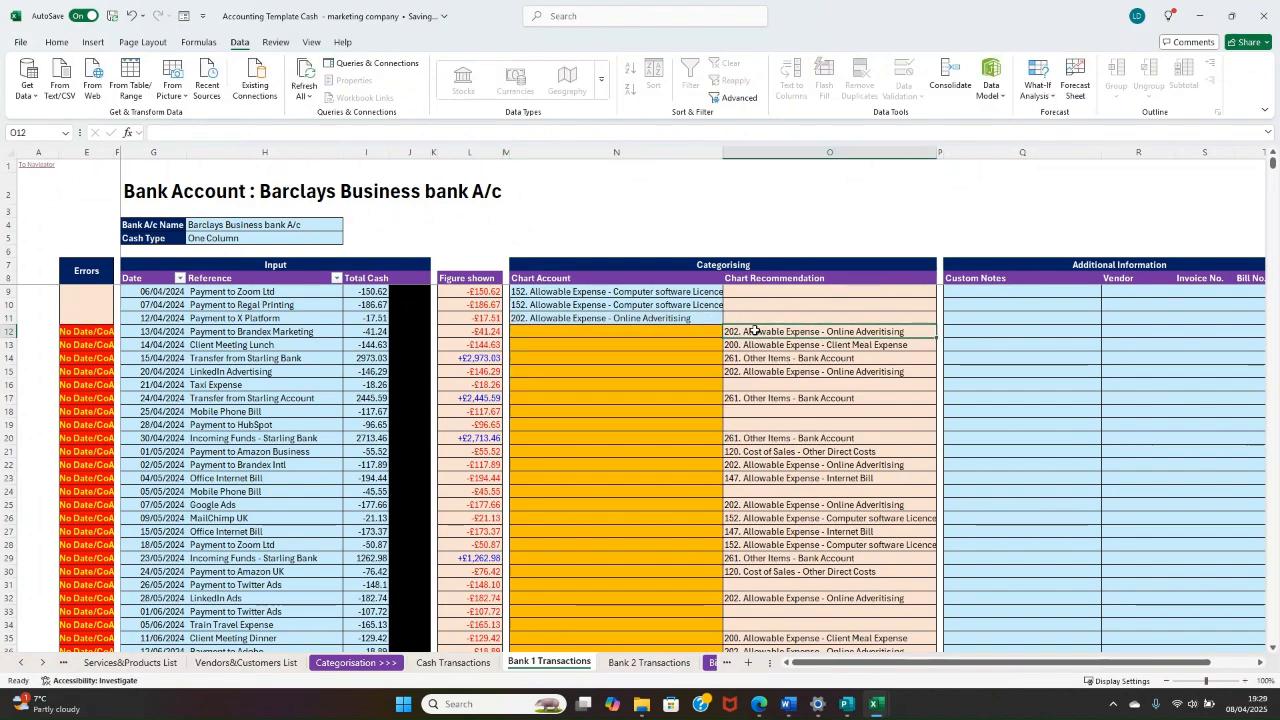
{"action": "left_click_drag", "start_coordinate": [755, 330], "coordinate": [789, 569]}
{"action": "key", "text": "ctrl+c"}
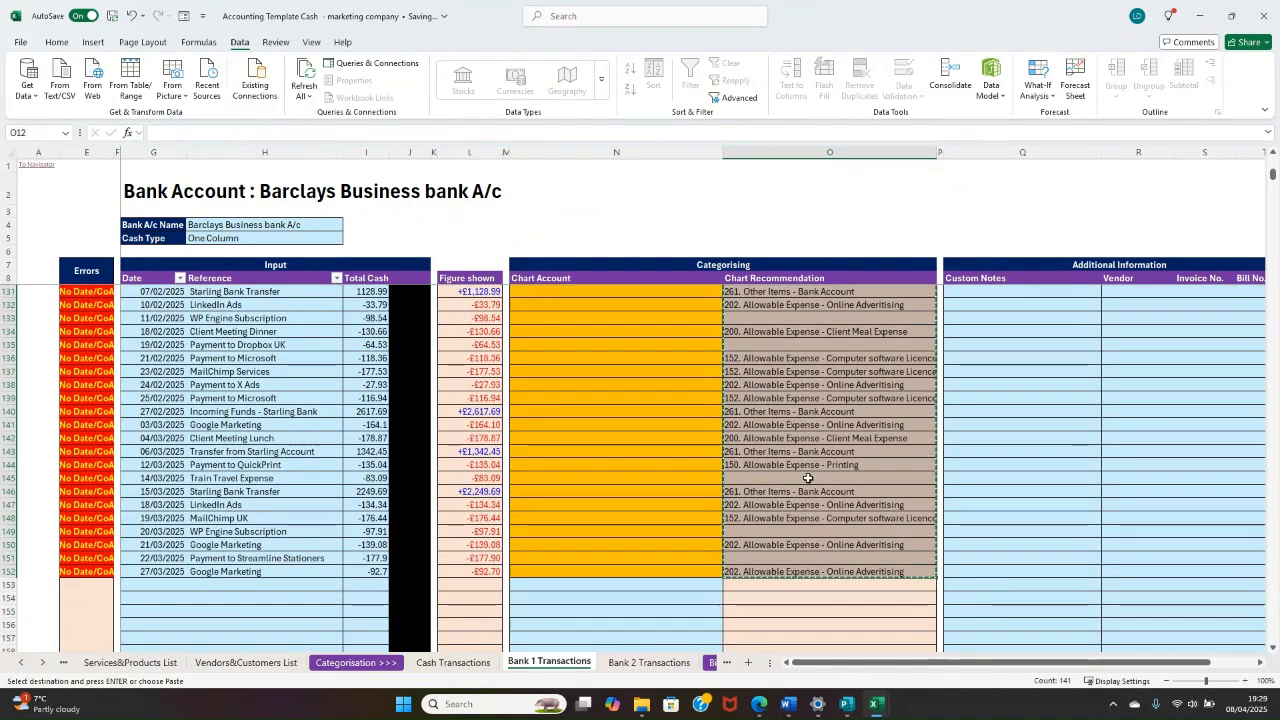
{"action": "key", "text": "Left"}
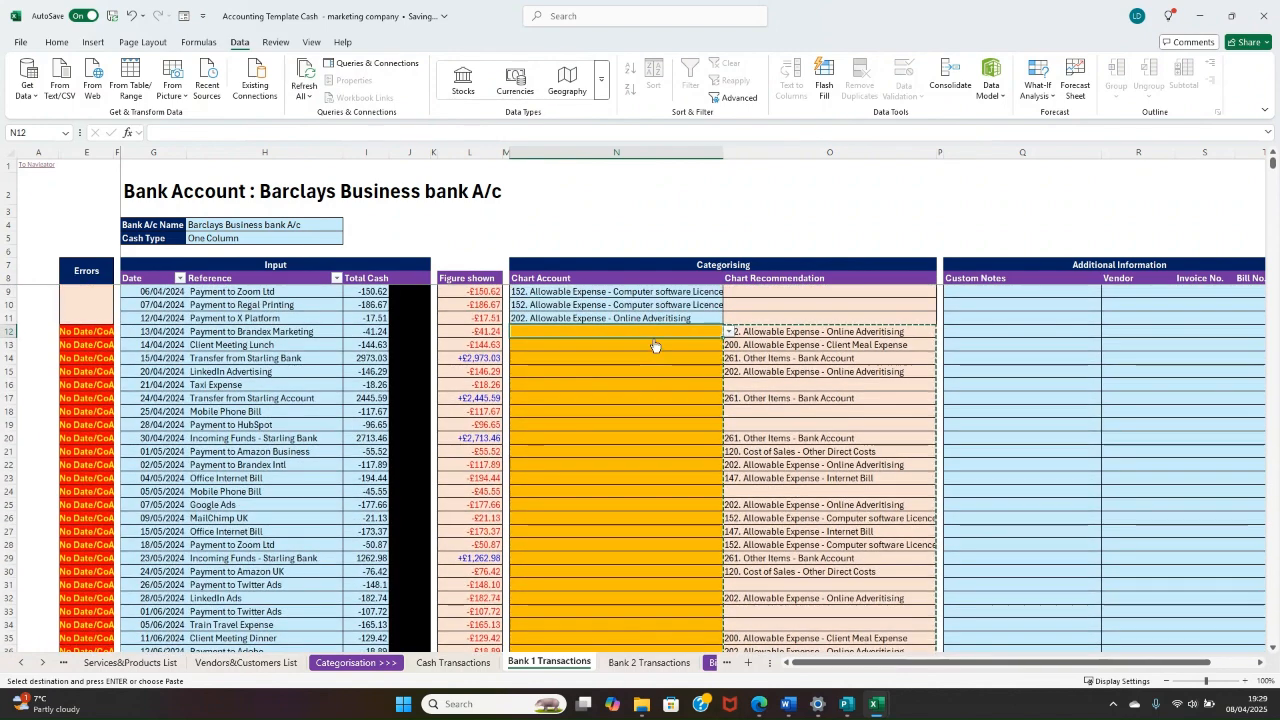
{"action": "right_click", "coordinate": [654, 343]}
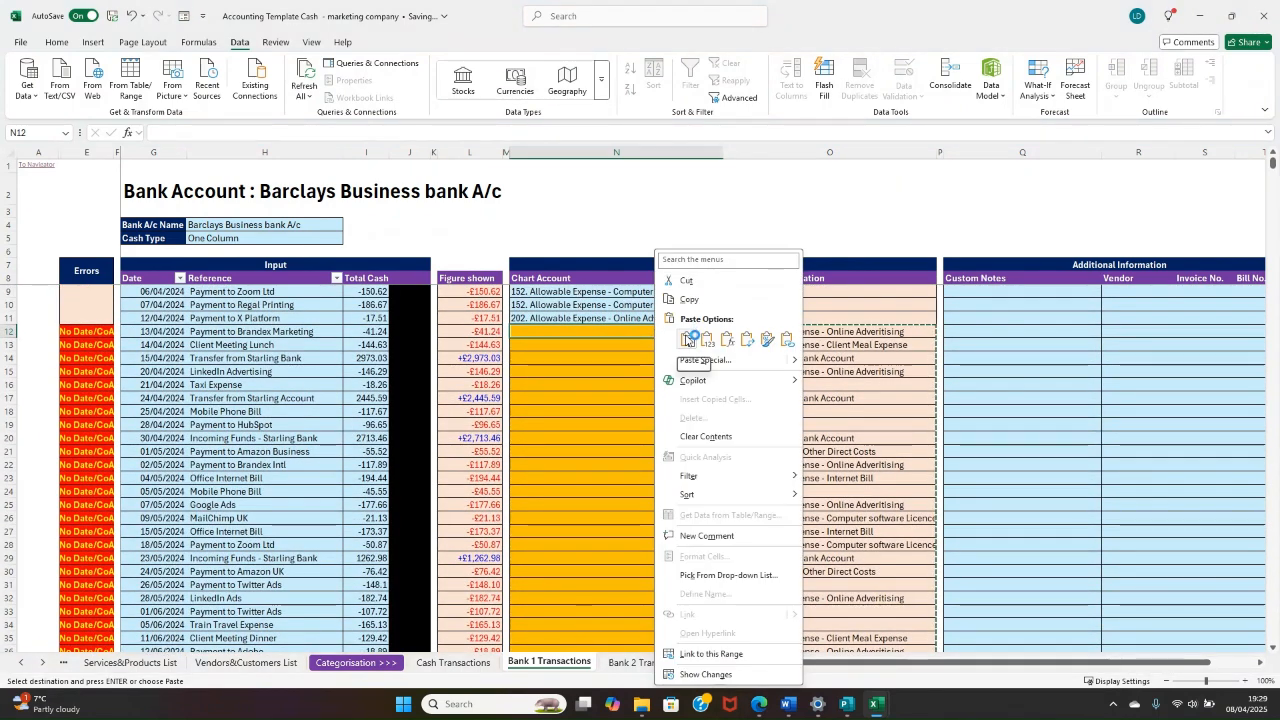
{"action": "left_click", "coordinate": [689, 339]}
{"action": "left_click", "coordinate": [786, 393]}
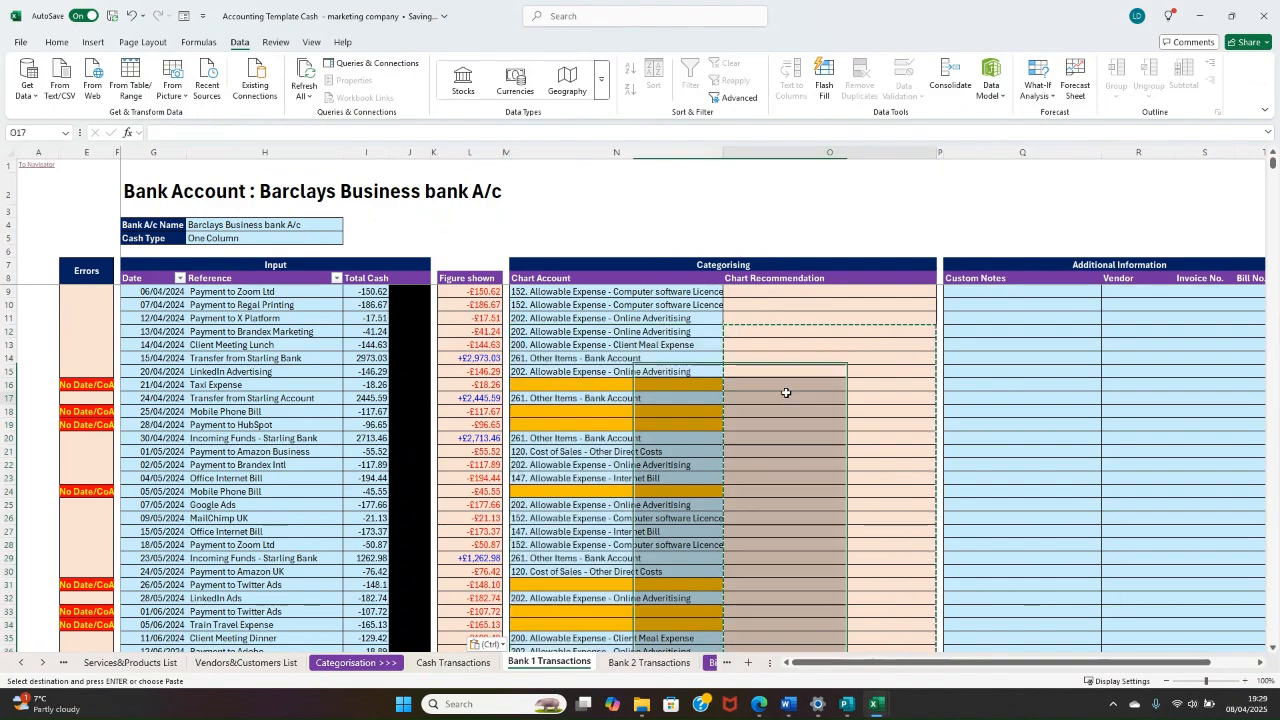
Step: Categorise the uncategorised Taxi Expense transaction in N16 as "167. Allowable Expense - Train, bus, air or taxi Fees"
{"action": "scroll", "coordinate": [612, 304], "scroll_direction": "down", "scroll_amount": 18}
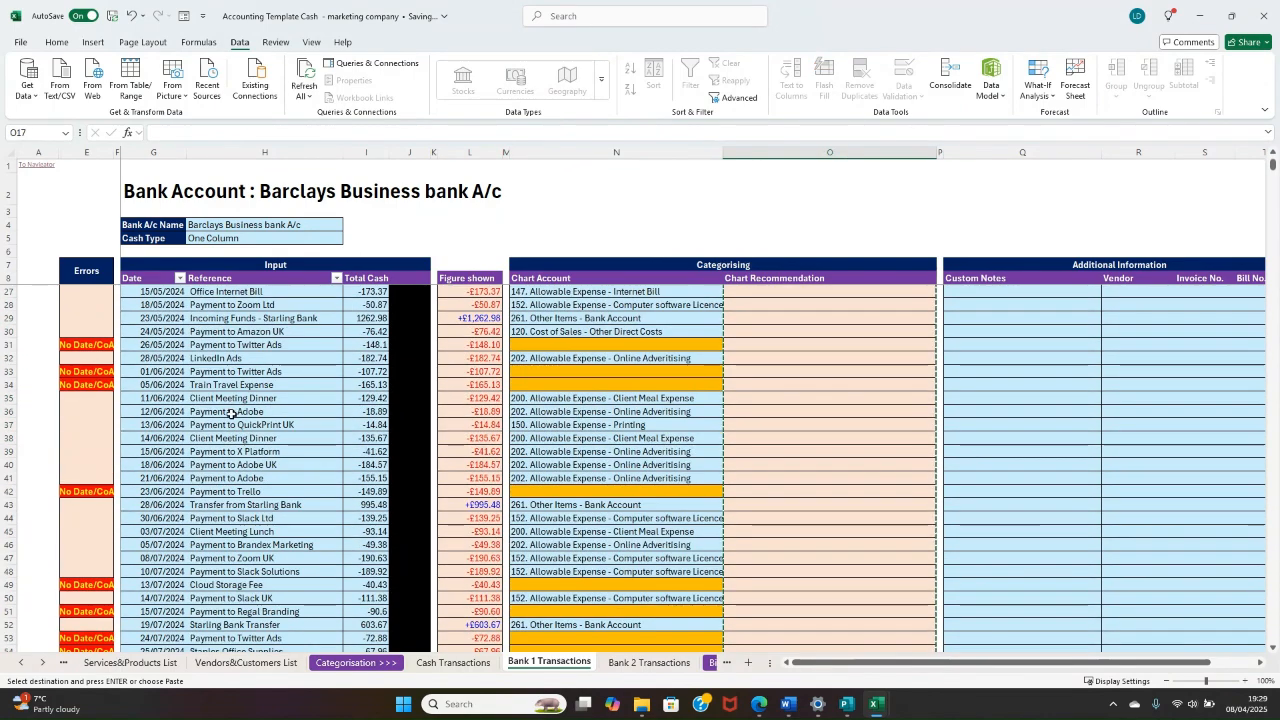
{"action": "scroll", "coordinate": [568, 401], "scroll_direction": "up", "scroll_amount": 11}
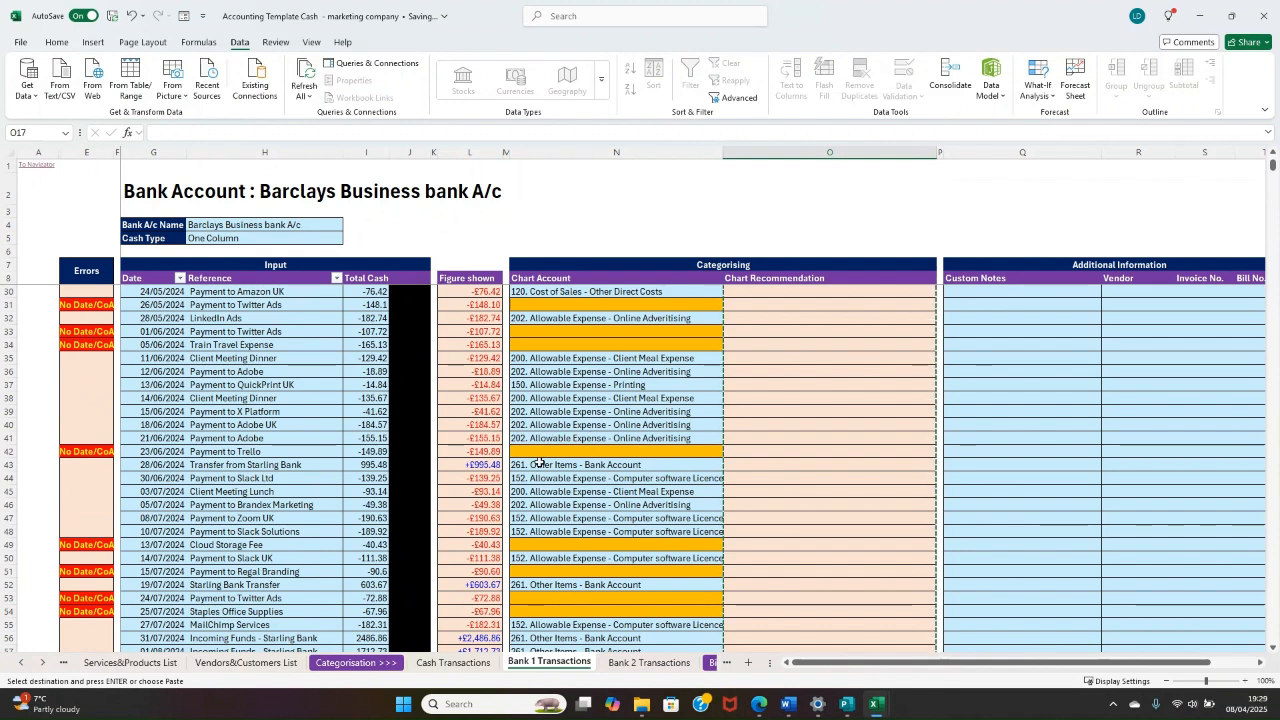
{"action": "scroll", "coordinate": [648, 377], "scroll_direction": "up", "scroll_amount": 7}
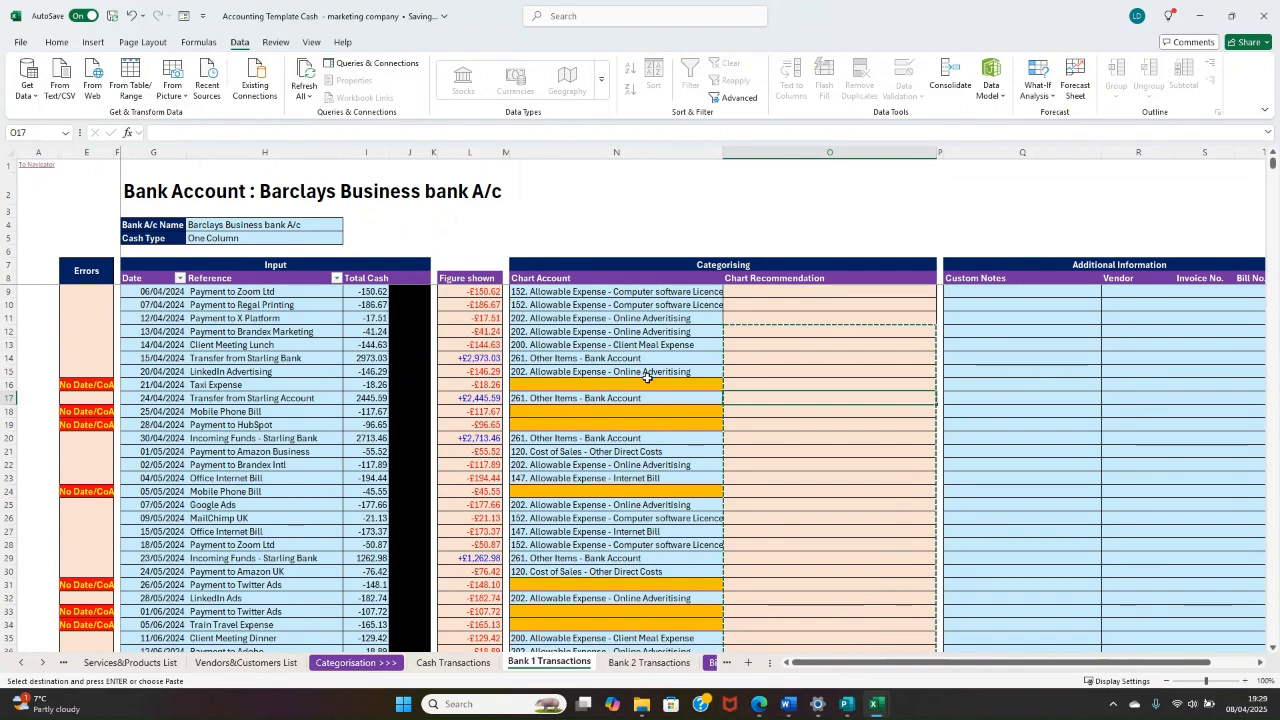
{"action": "left_click", "coordinate": [559, 385]}
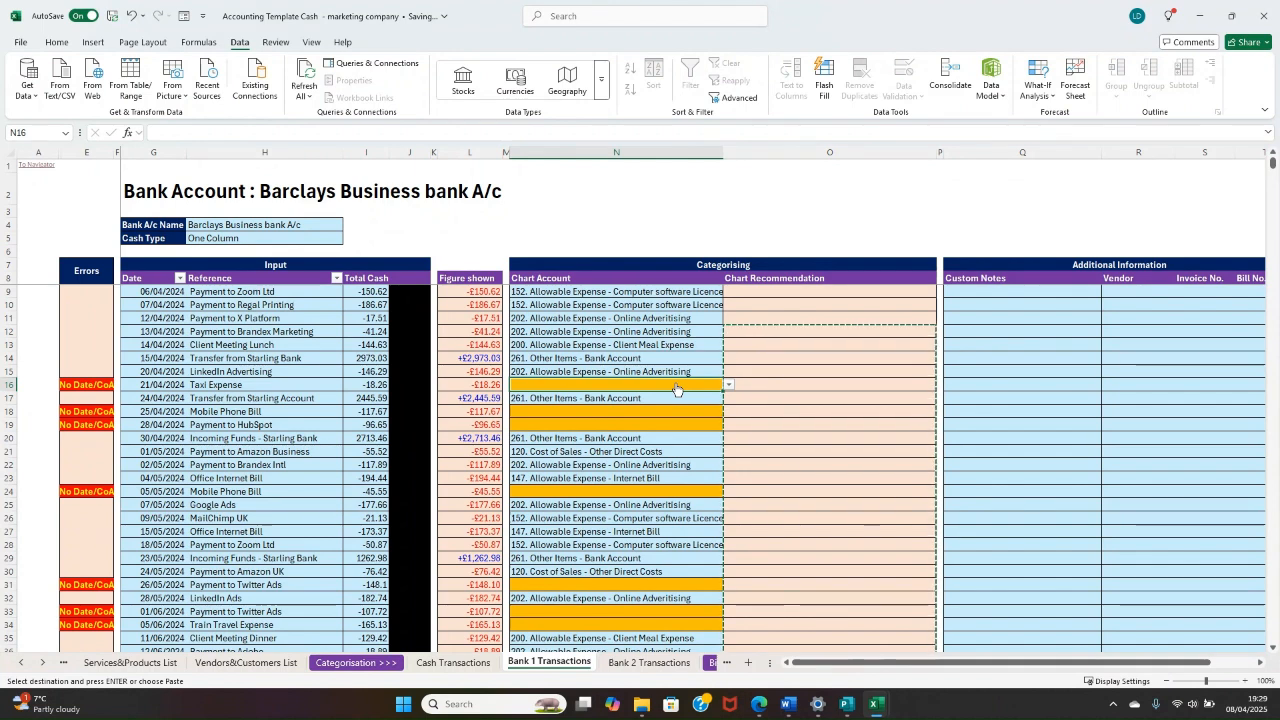
{"action": "type", "text": "taxi"}
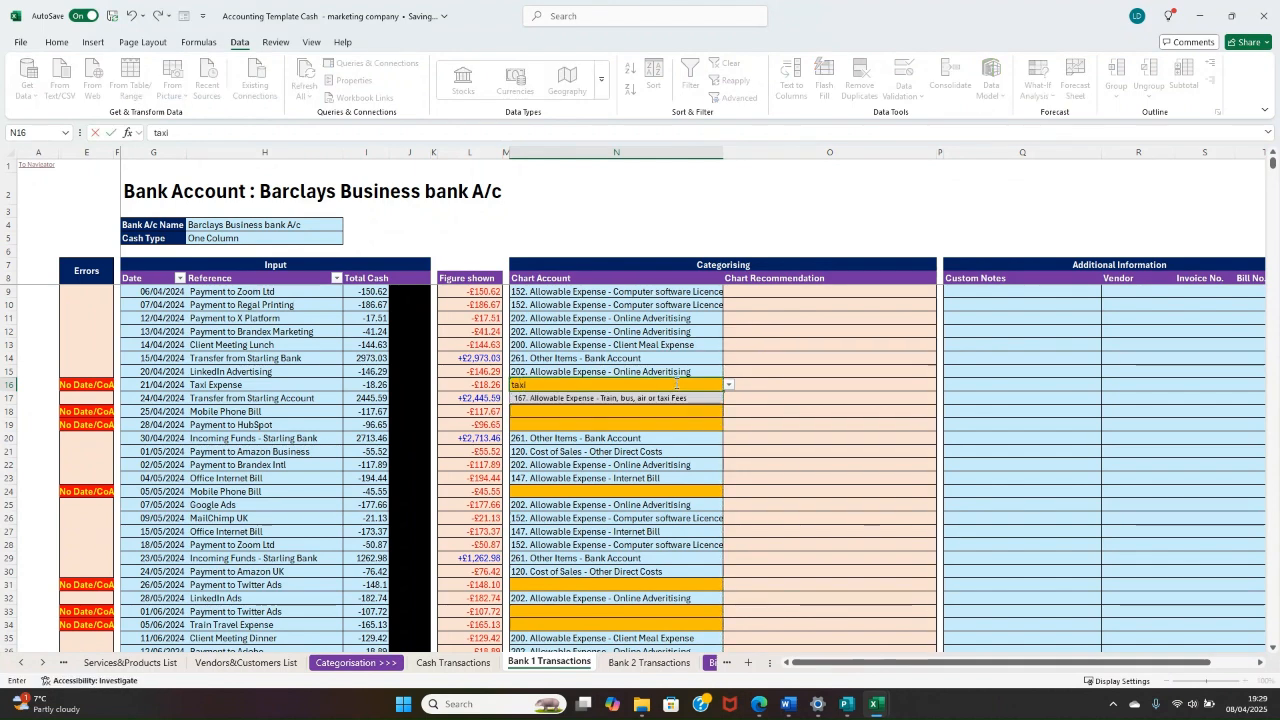
{"action": "key", "text": "Return"}
{"action": "key", "text": "alt+Down"}
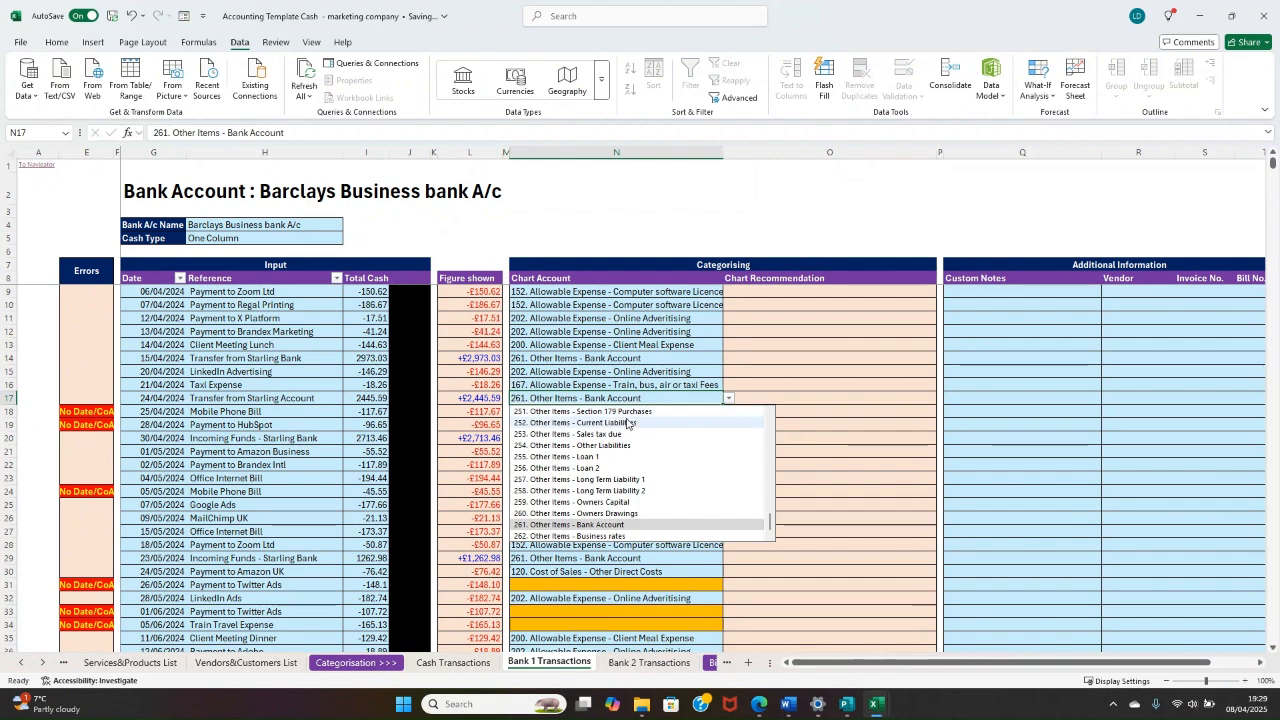
{"action": "left_click", "coordinate": [593, 398]}
Step: Categorise the Mobile Phone Bill in N18 as "146. Allowable Expense - Phone / mobile bill" and enter "advertising" for the HubSpot payment in N19
{"action": "left_click", "coordinate": [579, 411]}
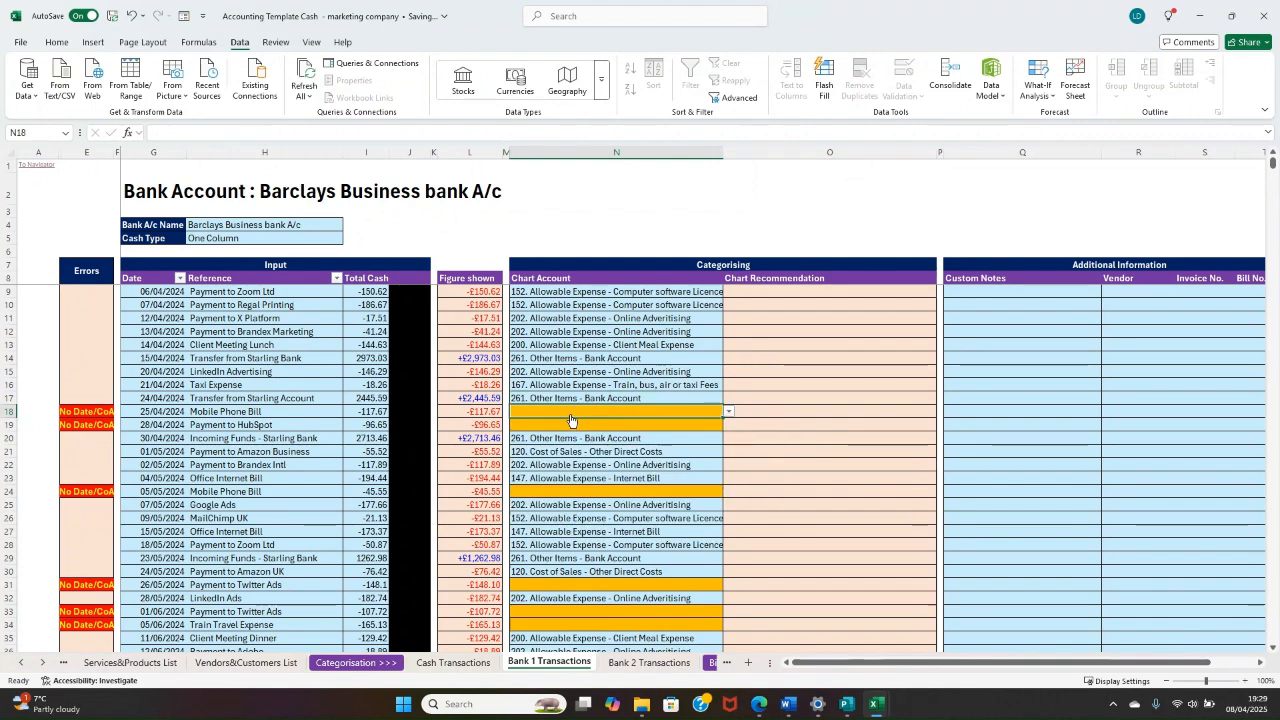
{"action": "type", "text": "mobile"}
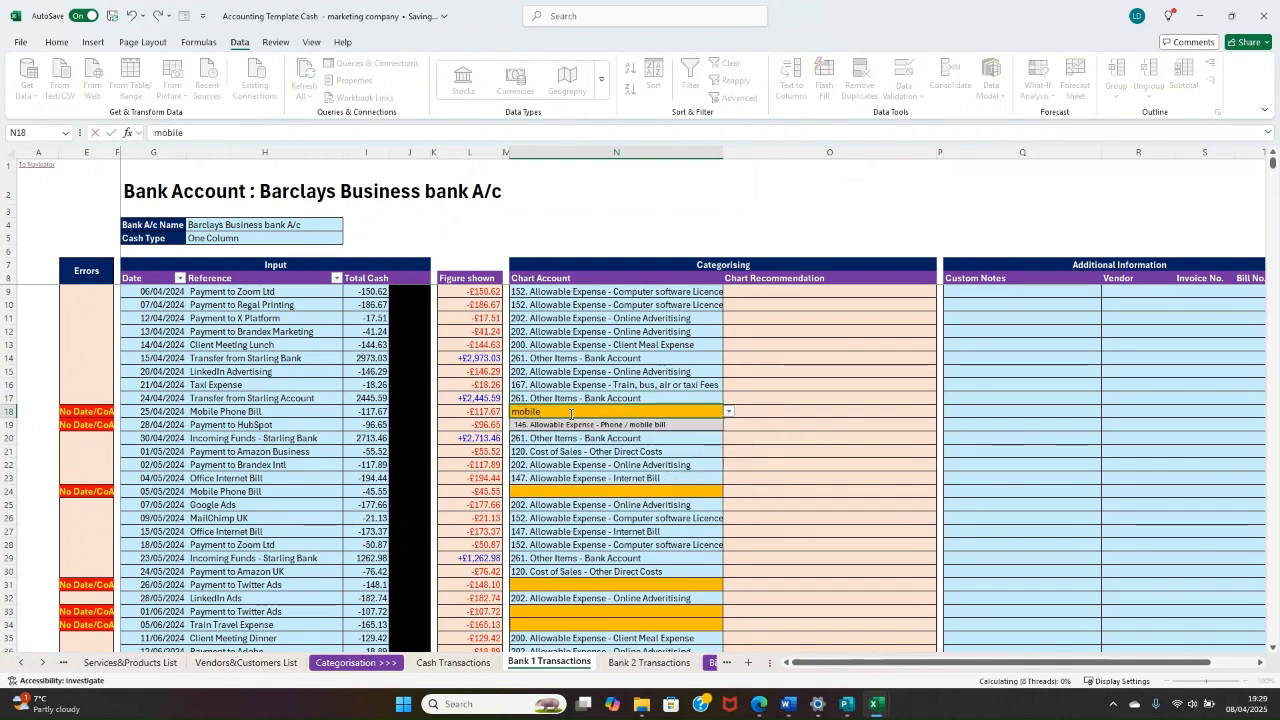
{"action": "key", "text": "Return"}
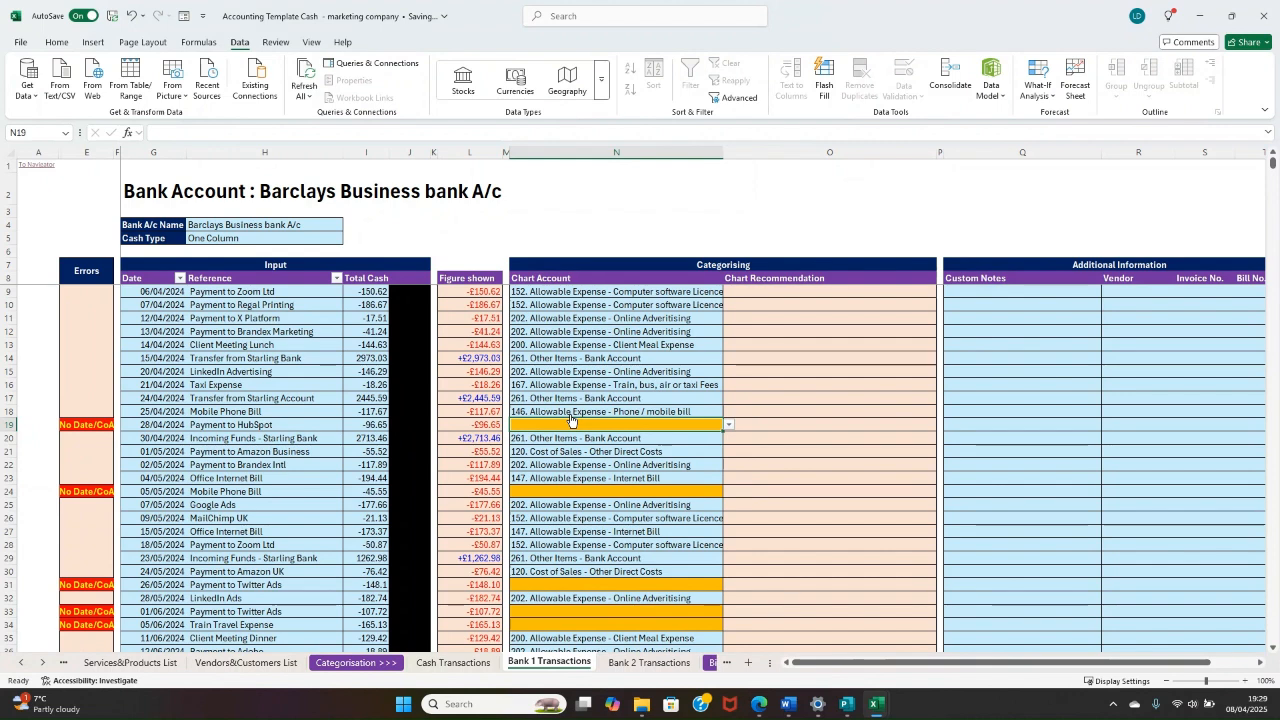
{"action": "type", "text": "advertising"}
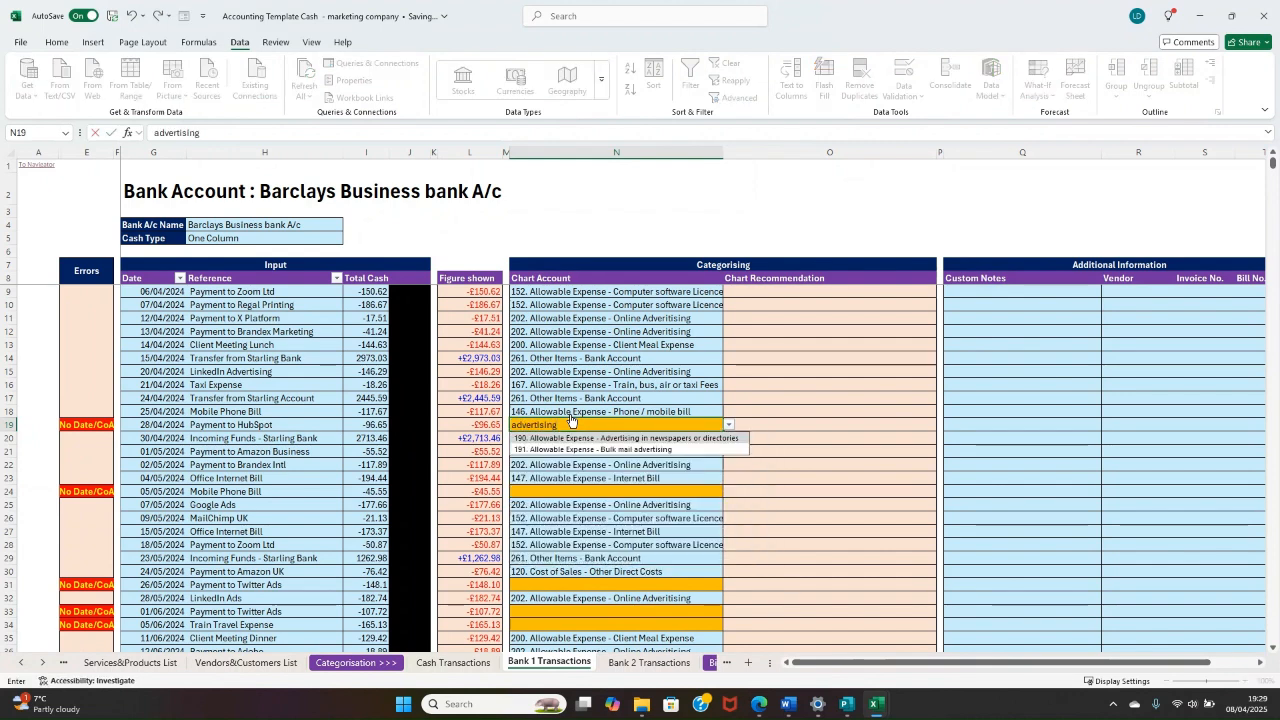
{"action": "key", "text": "Return"}
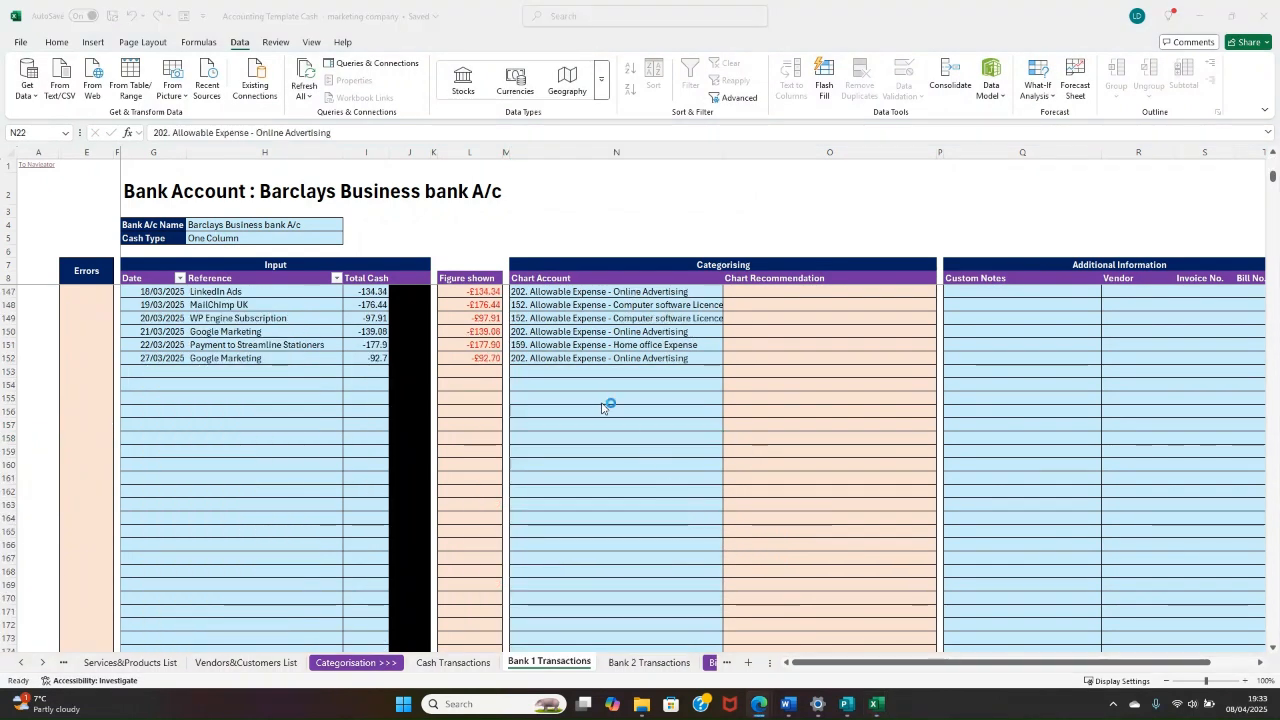
Step: Review the chart accounts assigned to all Barclays Business bank transactions from April 2024 to March 2025
{"action": "scroll", "coordinate": [605, 405], "scroll_direction": "up", "scroll_amount": 7}
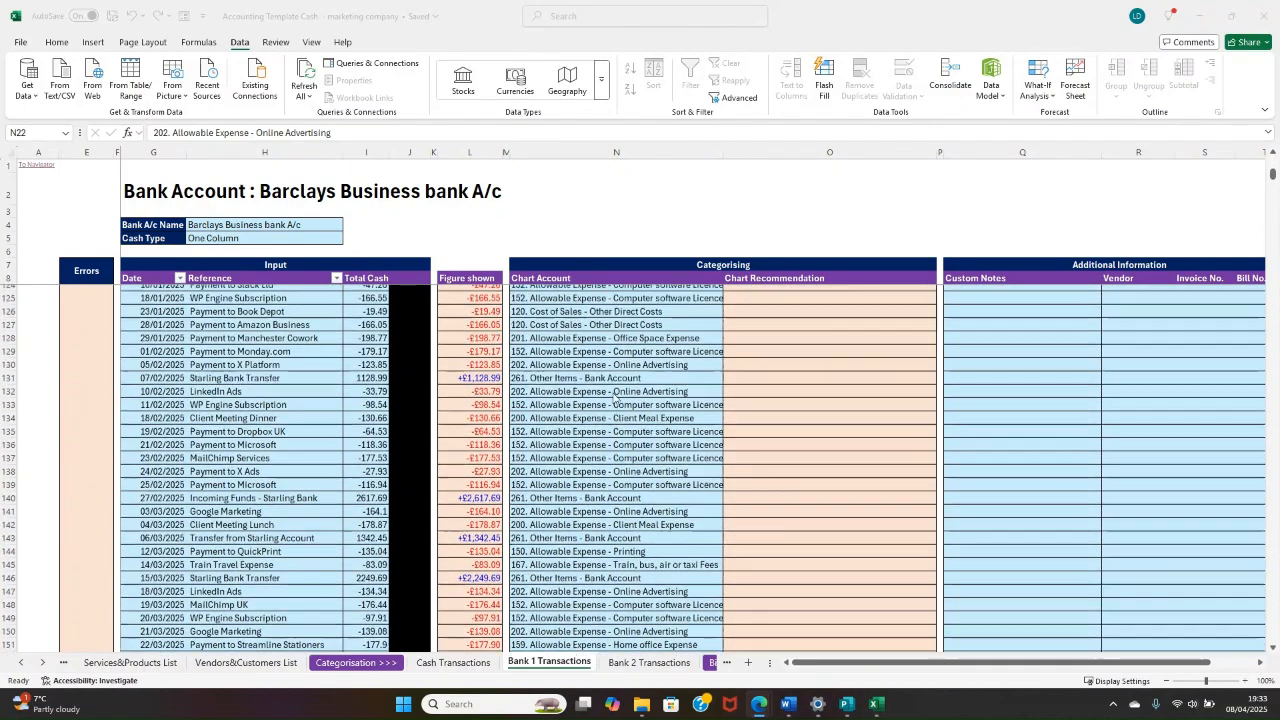
{"action": "scroll", "coordinate": [615, 398], "scroll_direction": "up", "scroll_amount": 20}
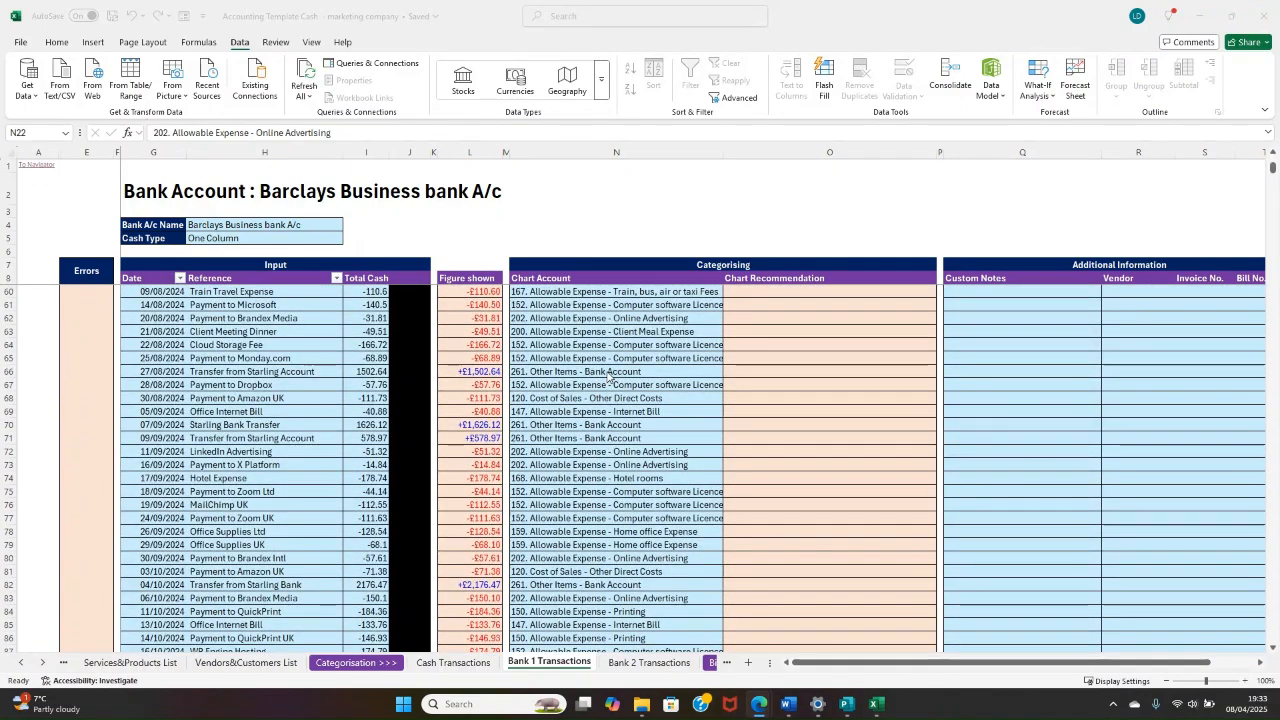
{"action": "scroll", "coordinate": [608, 377], "scroll_direction": "up", "scroll_amount": 17}
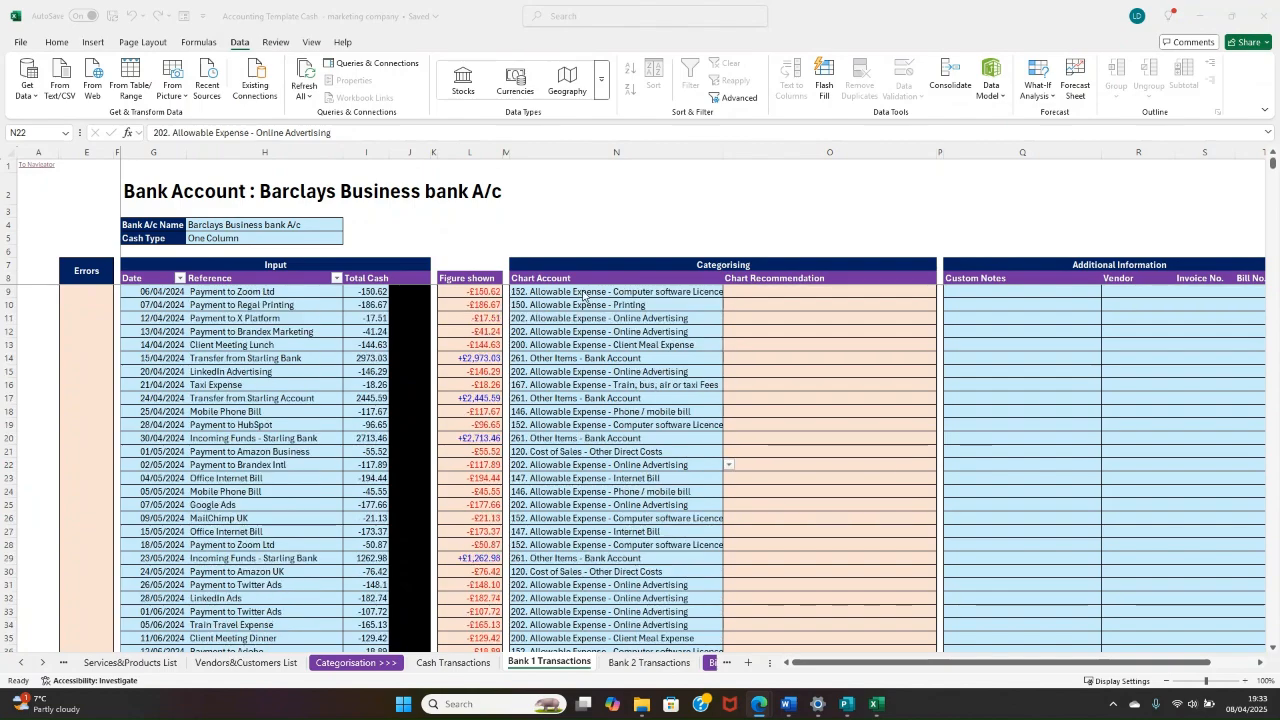
{"action": "scroll", "coordinate": [584, 296], "scroll_direction": "down", "scroll_amount": 6}
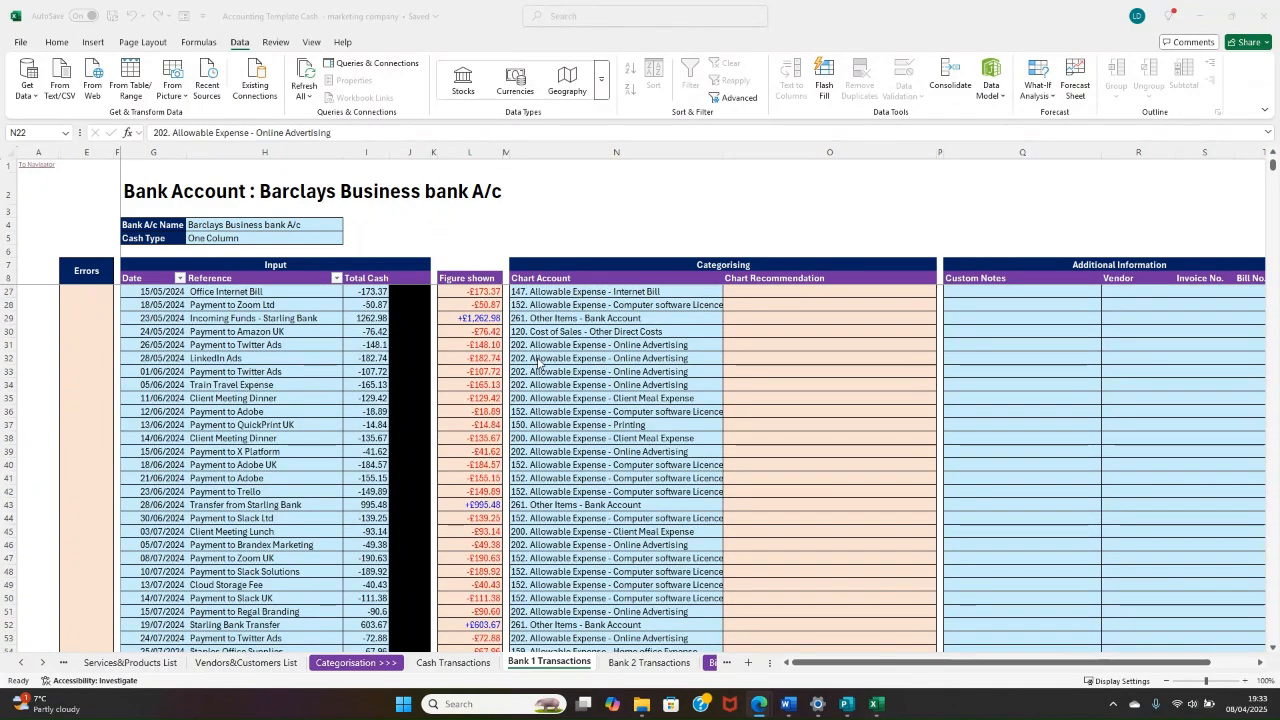
{"action": "scroll", "coordinate": [538, 362], "scroll_direction": "down", "scroll_amount": 13}
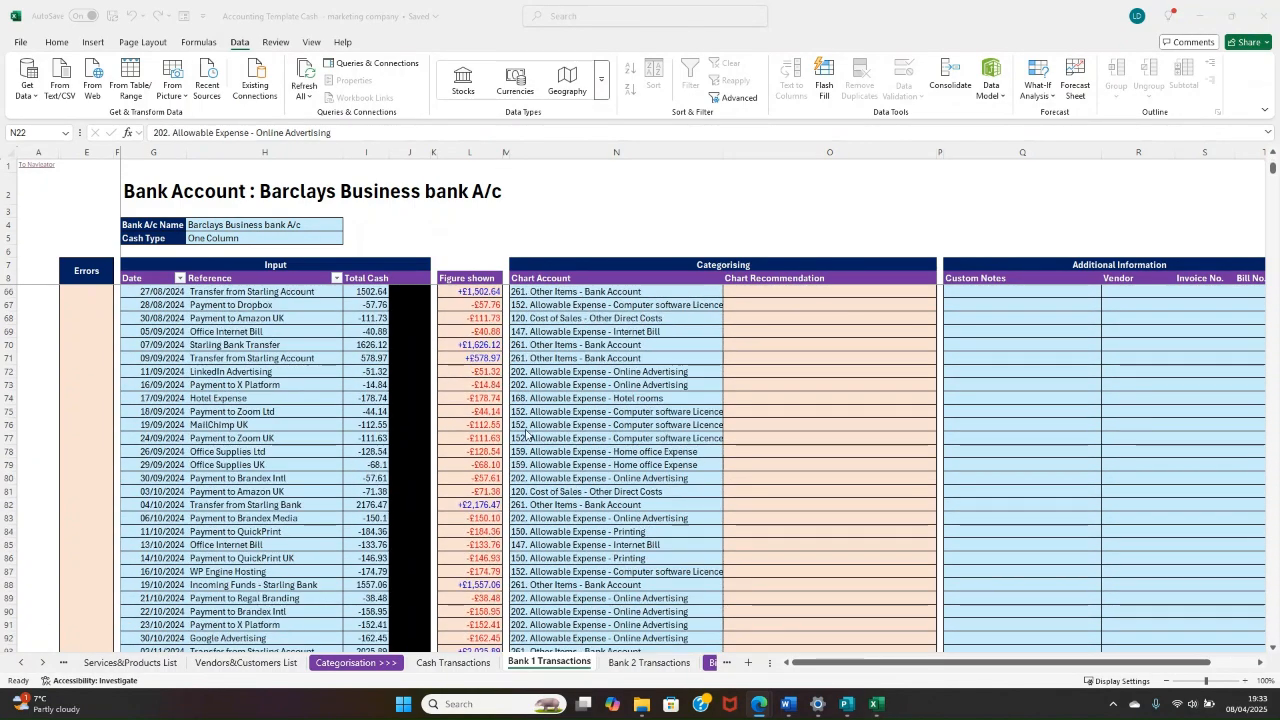
{"action": "scroll", "coordinate": [527, 433], "scroll_direction": "down", "scroll_amount": 10}
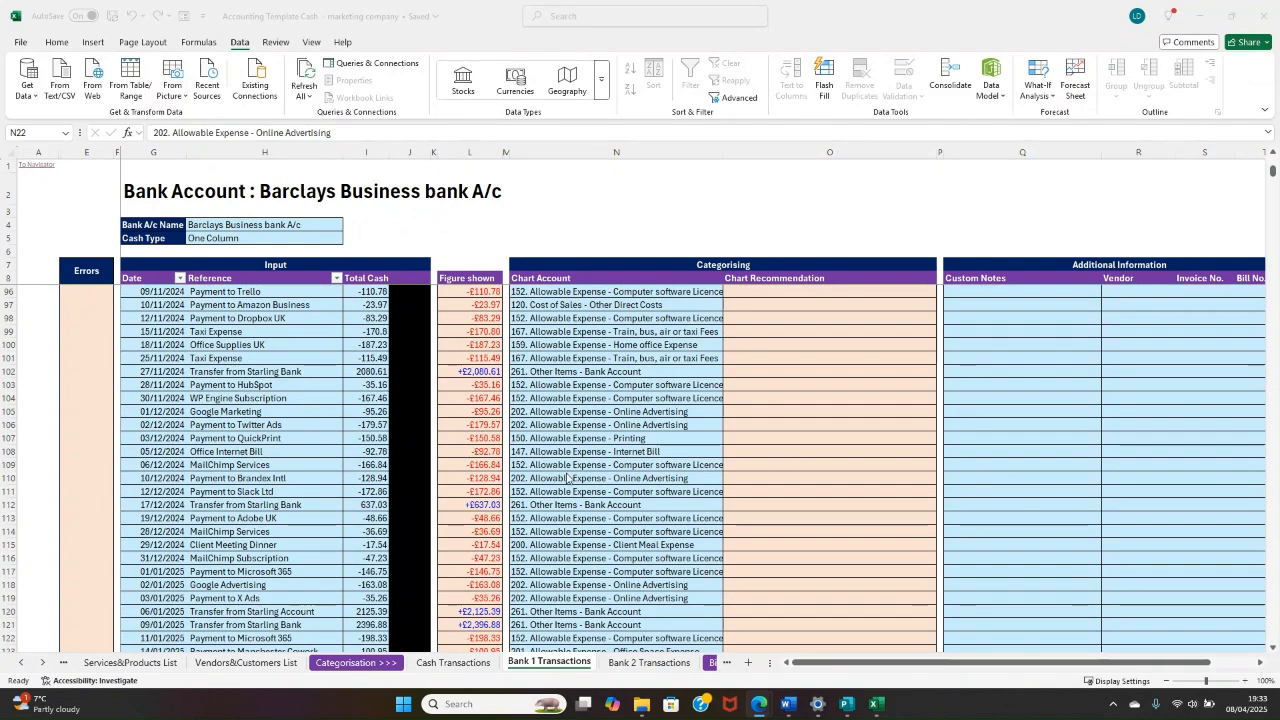
{"action": "scroll", "coordinate": [567, 479], "scroll_direction": "down", "scroll_amount": 3}
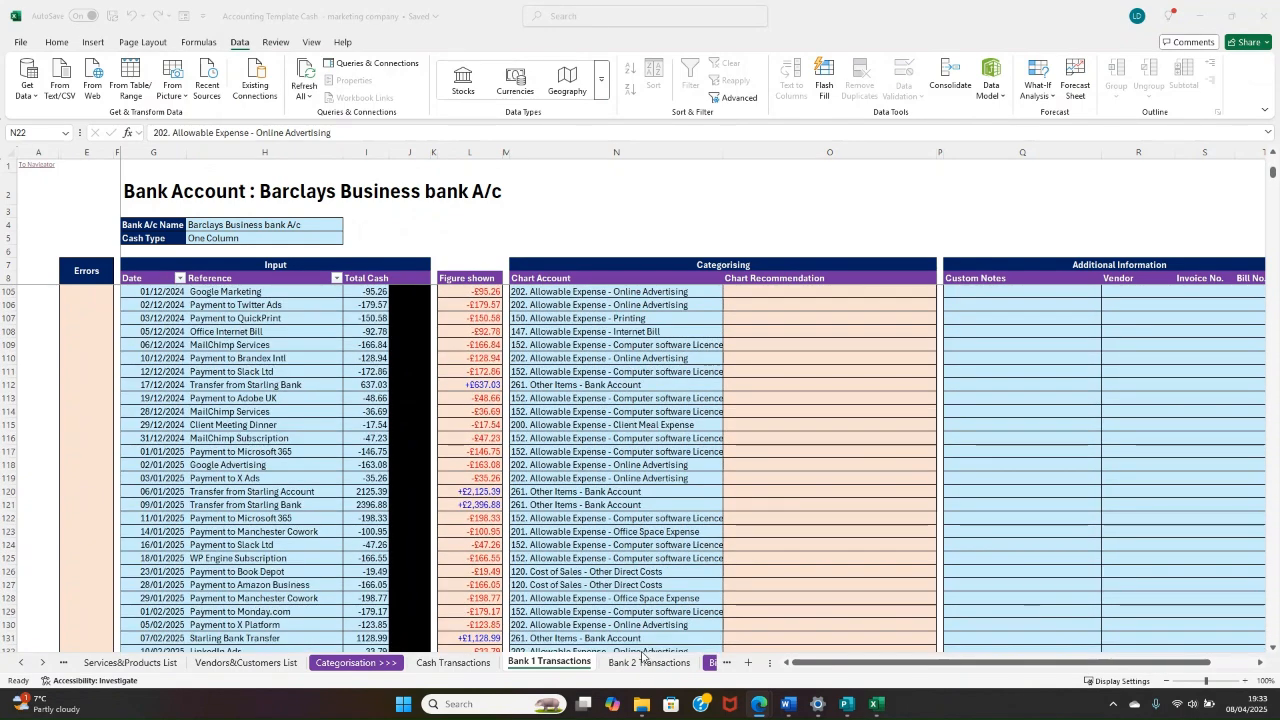
Step: Open the Bank 2 Transactions sheet and examine its input columns and Bank A/c Name cell
{"action": "left_click", "coordinate": [639, 671]}
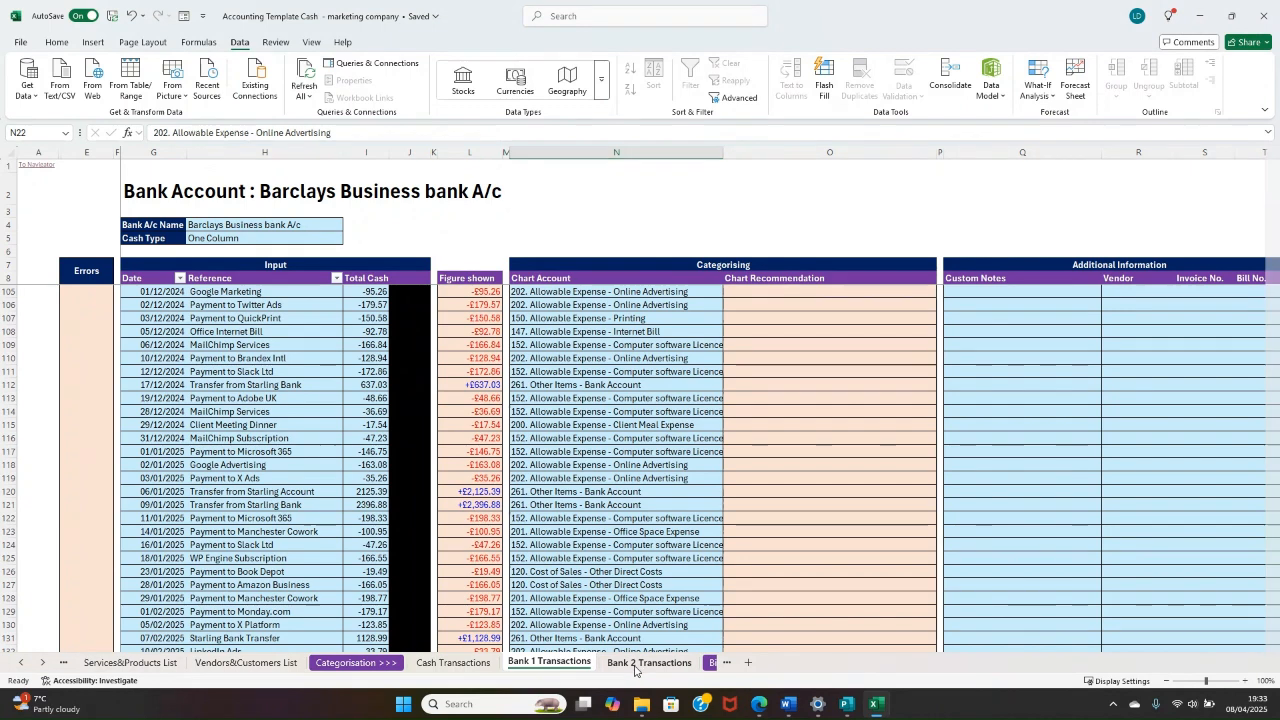
{"action": "left_click", "coordinate": [634, 664]}
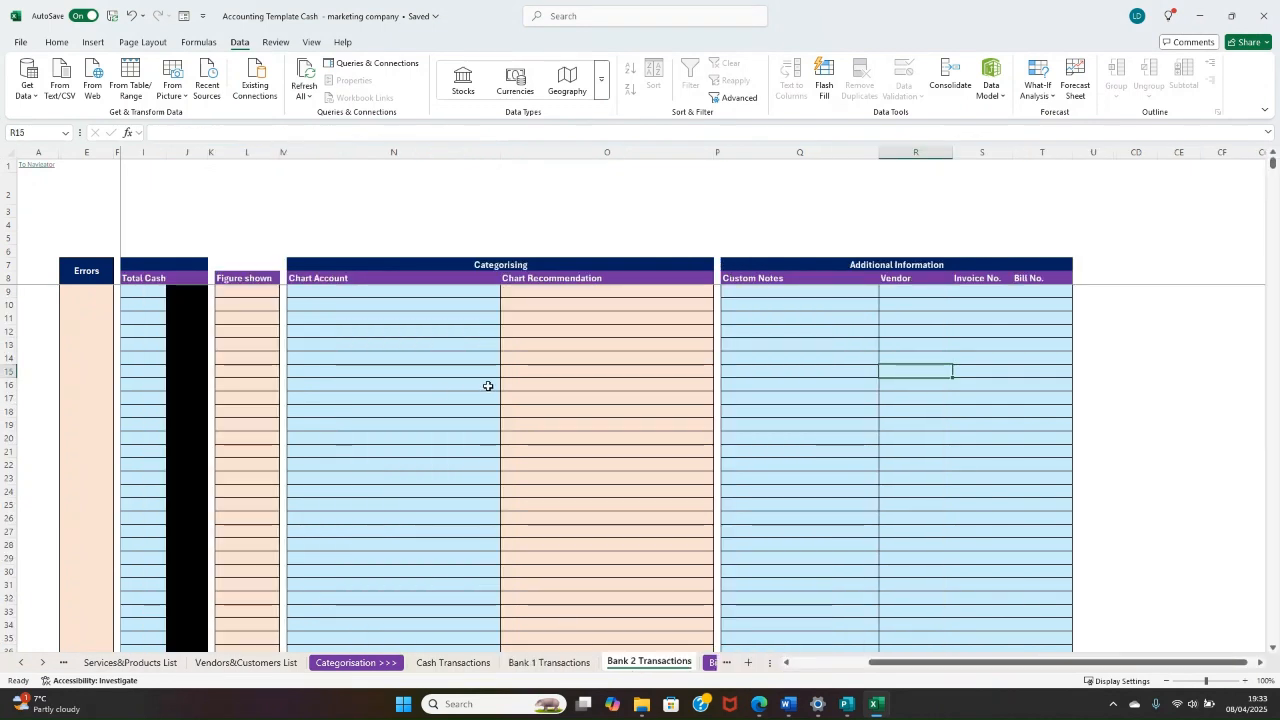
{"action": "left_click_drag", "start_coordinate": [488, 386], "coordinate": [96, 386]}
{"action": "left_click", "coordinate": [277, 330]}
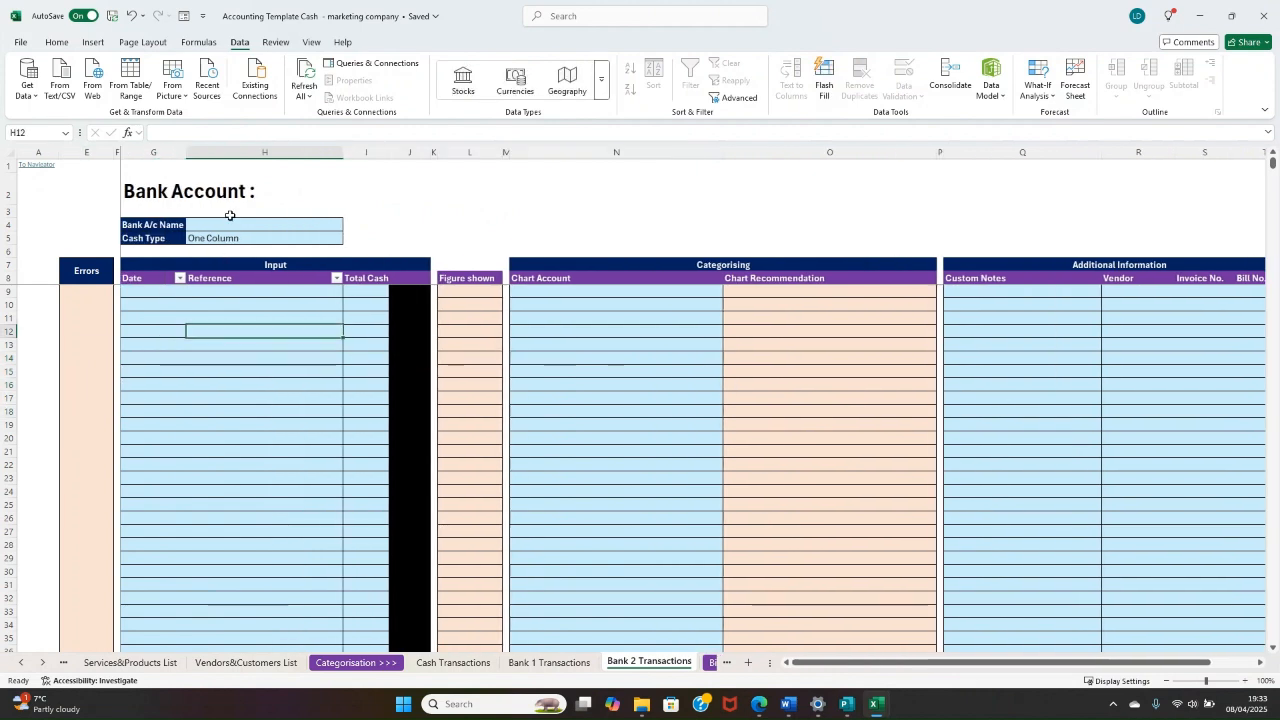
{"action": "left_click", "coordinate": [225, 222]}
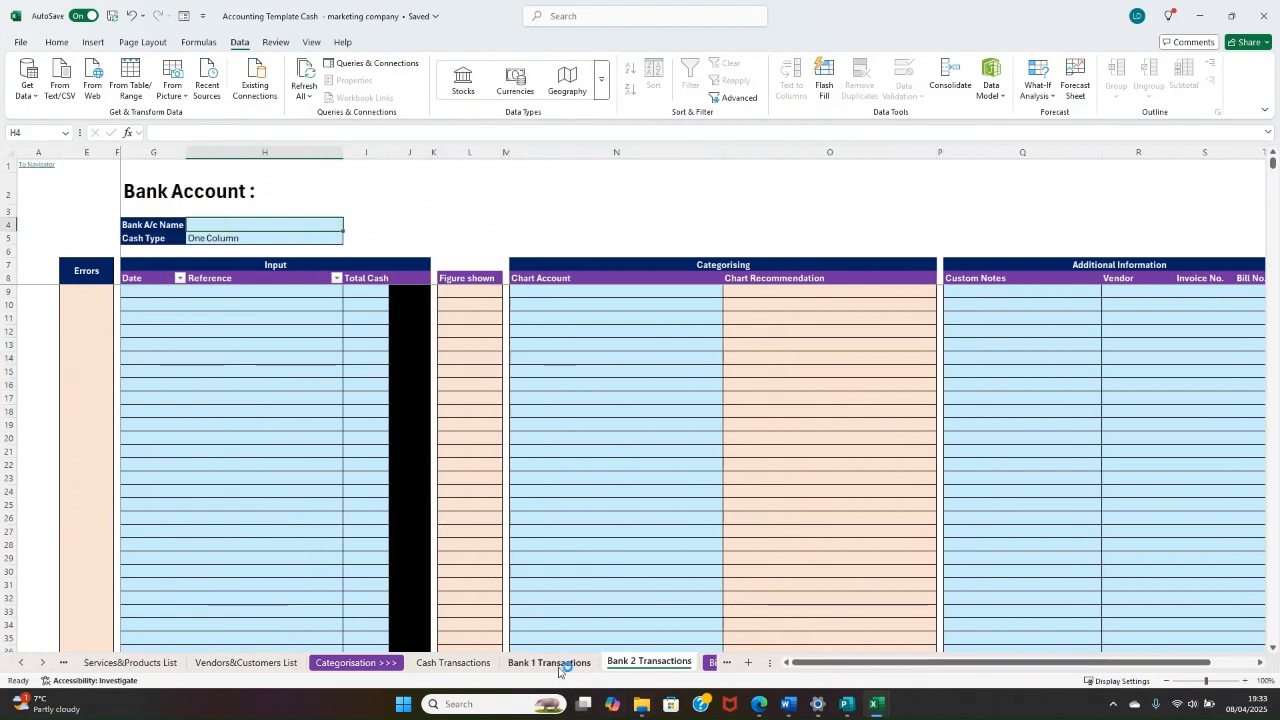
Step: Return to the Bank 2 Transactions sheet through the Navigator and enter "Starling Bank a/c" as the Bank A/c Name
{"action": "left_click", "coordinate": [549, 664]}
{"action": "left_click", "coordinate": [29, 166]}
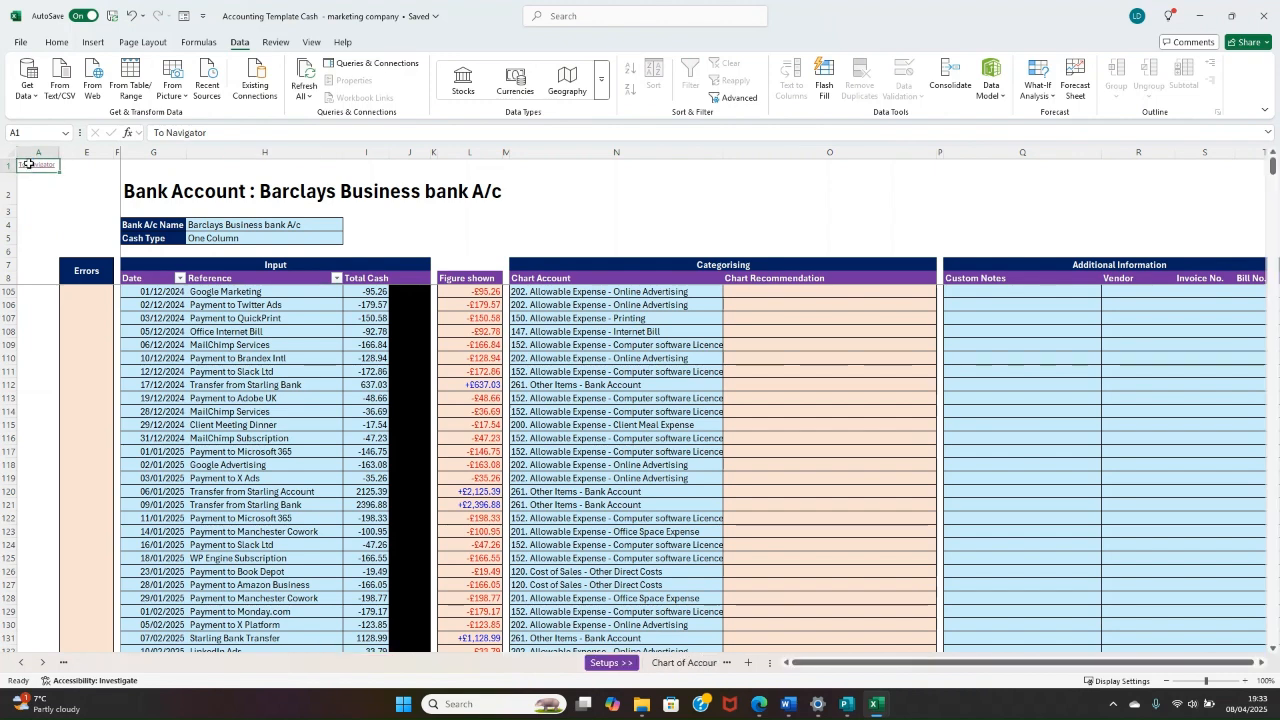
{"action": "left_click", "coordinate": [476, 262]}
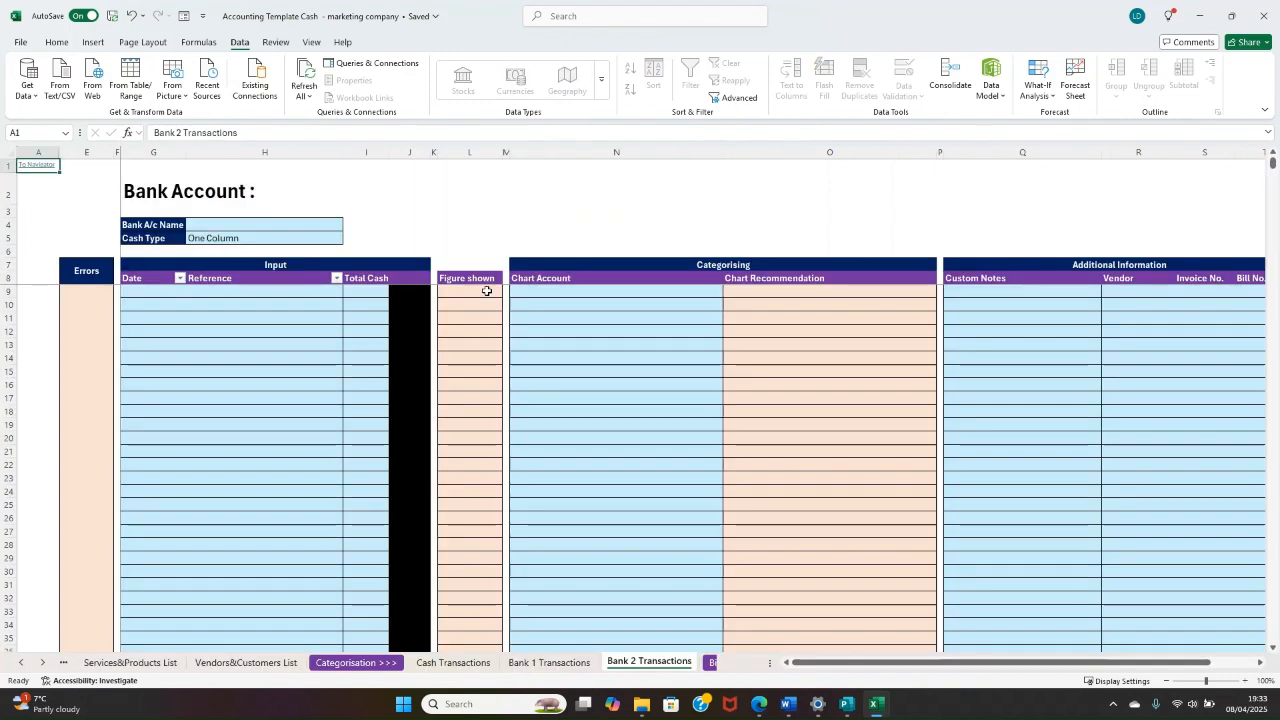
{"action": "left_click", "coordinate": [268, 232]}
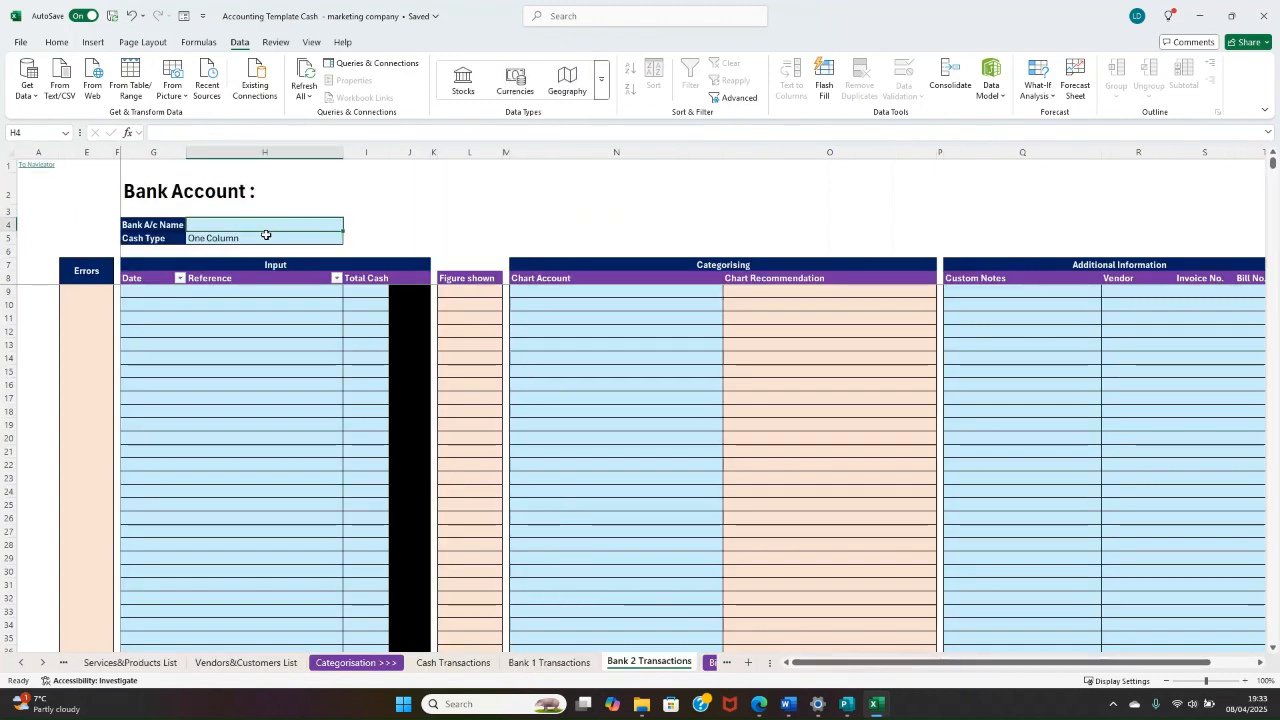
{"action": "type", "text": "Starling Bank a/c"}
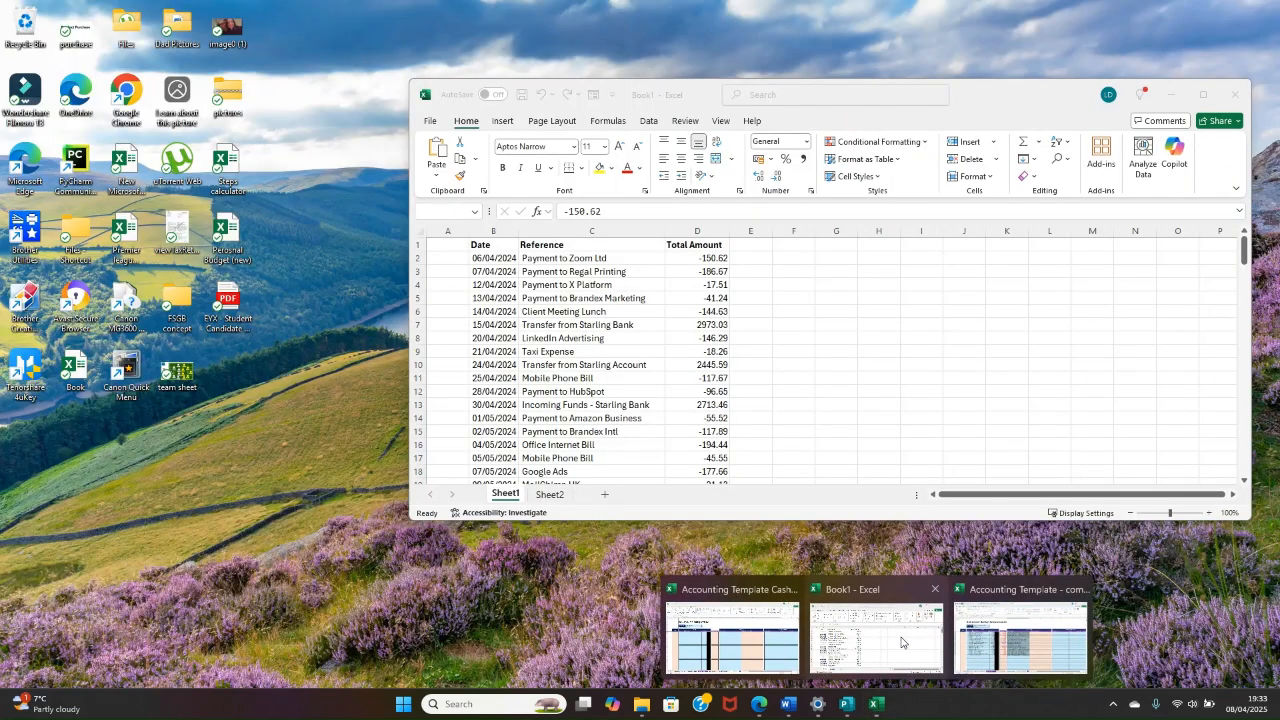
Step: Open Sheet2 of the Book1 workbook and examine how its Debit and Credit columns hold the transaction amounts
{"action": "left_click", "coordinate": [885, 632]}
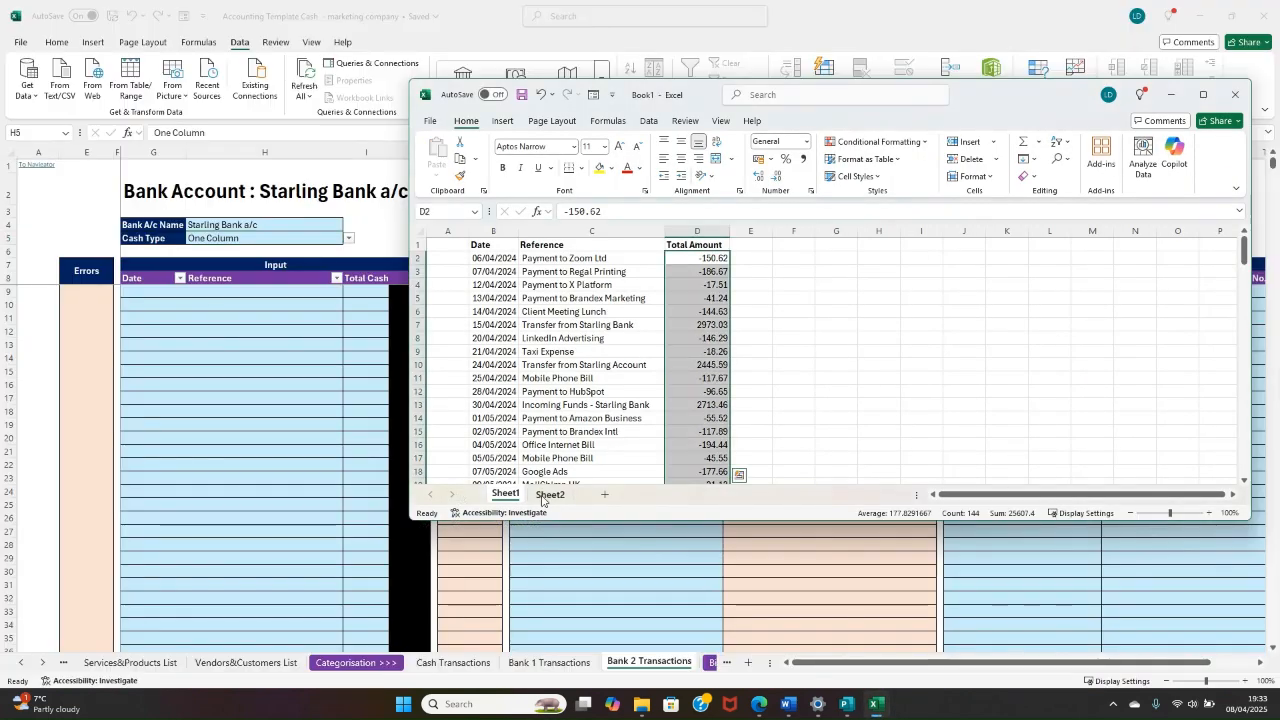
{"action": "left_click", "coordinate": [549, 494]}
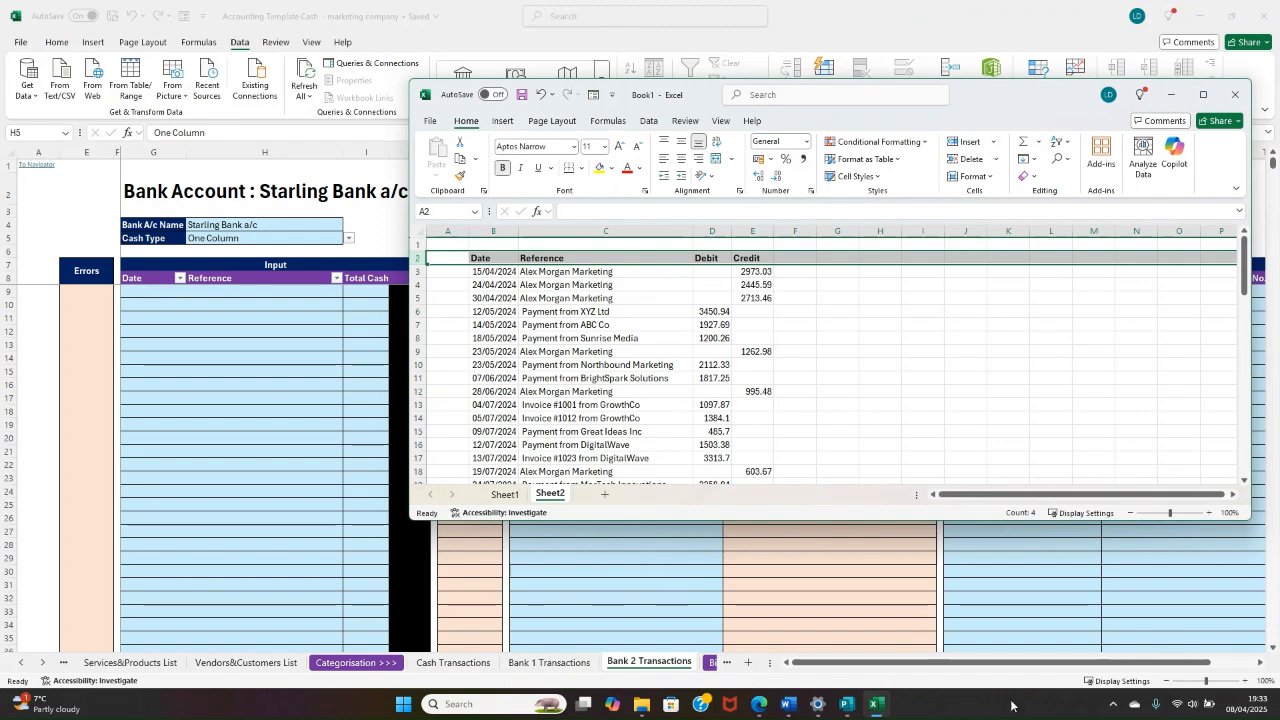
{"action": "left_click", "coordinate": [885, 708]}
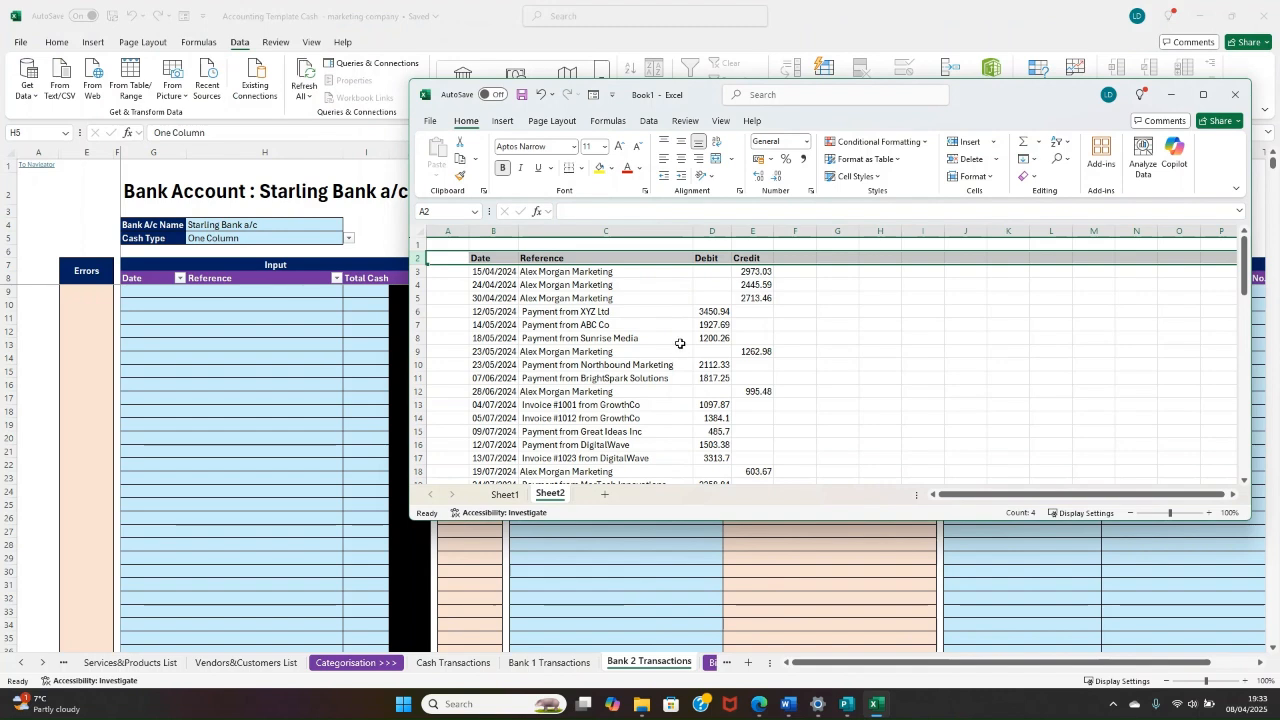
{"action": "left_click", "coordinate": [698, 286]}
{"action": "scroll", "coordinate": [720, 320], "scroll_direction": "down", "scroll_amount": 2}
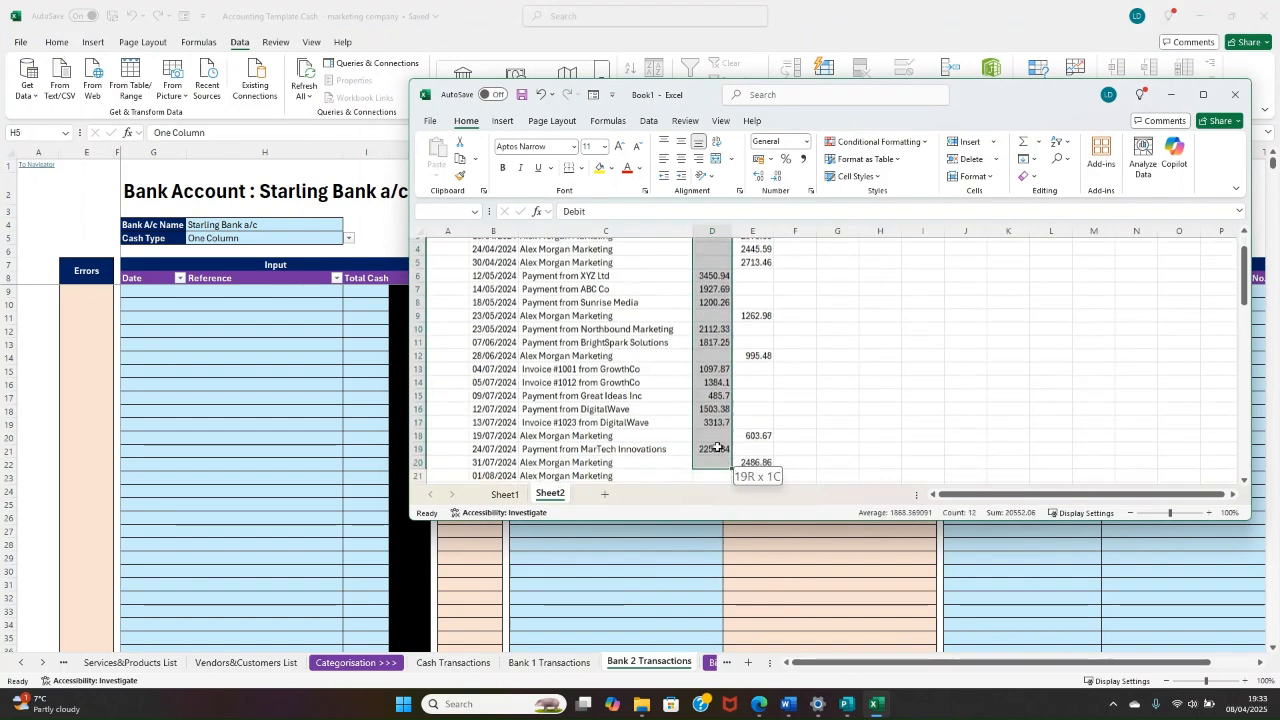
{"action": "left_click", "coordinate": [757, 323]}
{"action": "scroll", "coordinate": [755, 310], "scroll_direction": "up", "scroll_amount": 2}
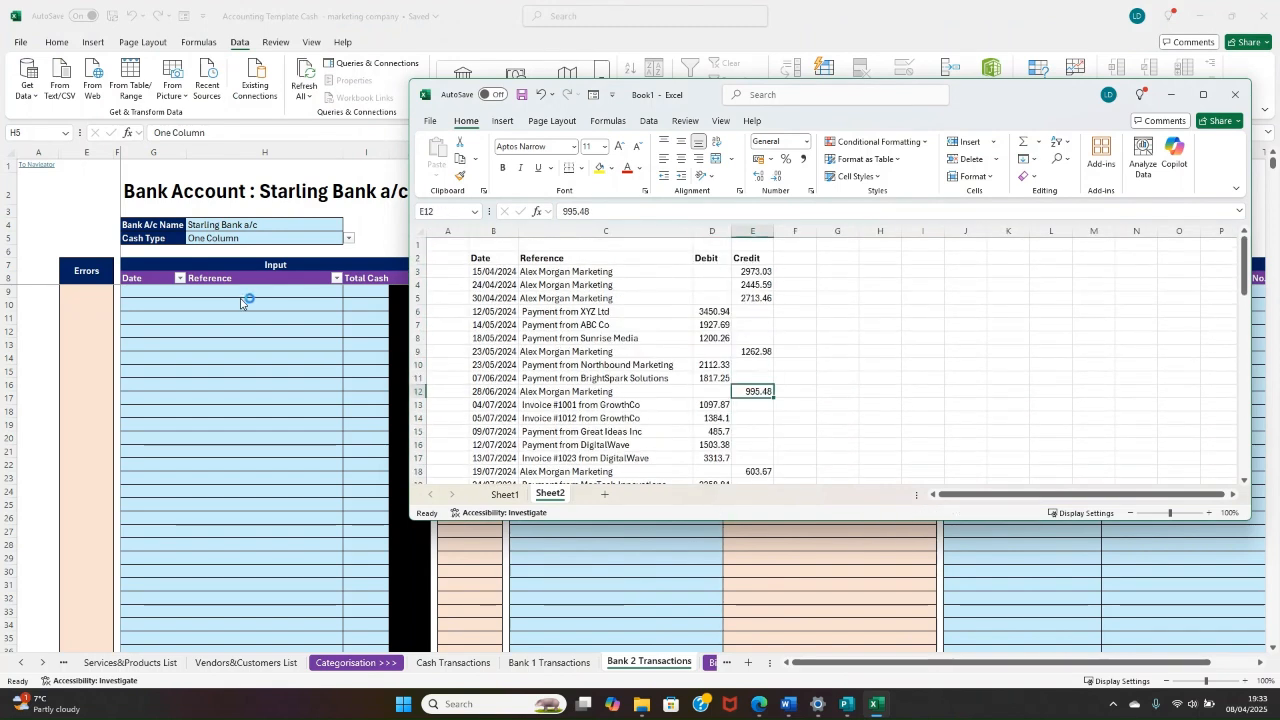
Step: Set the Starling account's Cash Type to Two Column and check the Cash in and Cash Out columns
{"action": "left_click", "coordinate": [292, 238]}
{"action": "left_click", "coordinate": [349, 238]}
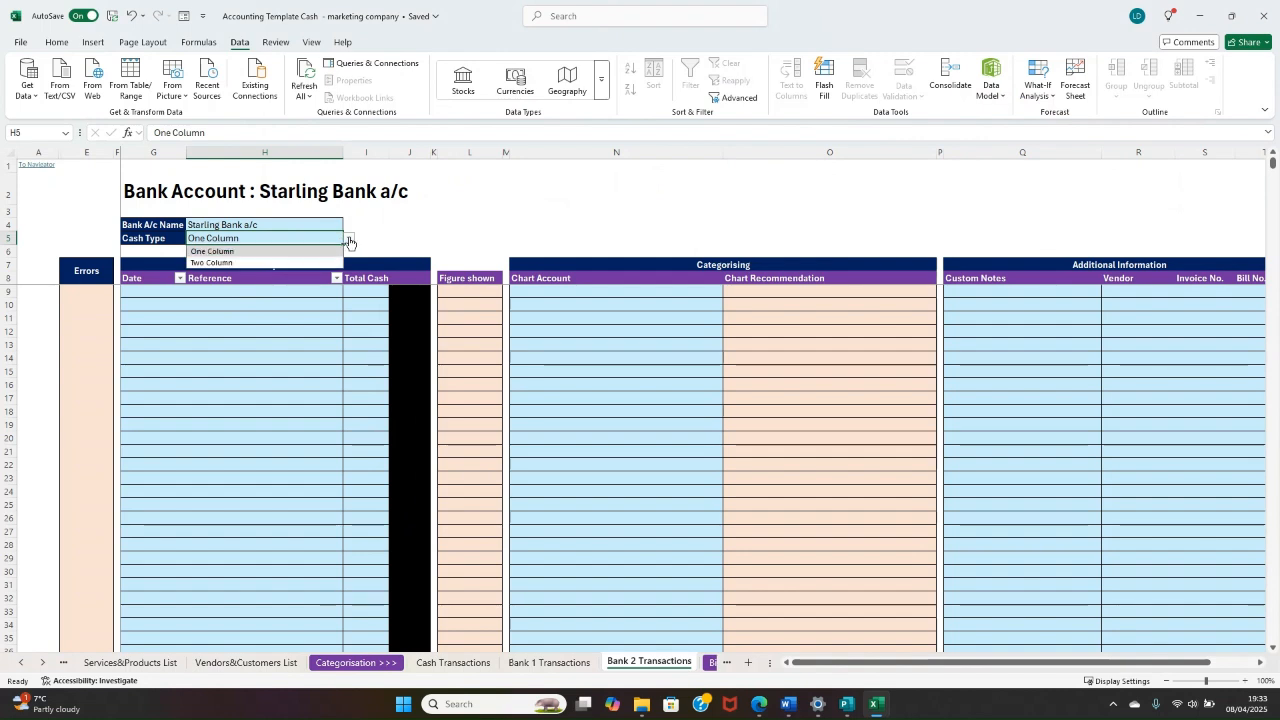
{"action": "left_click", "coordinate": [287, 264]}
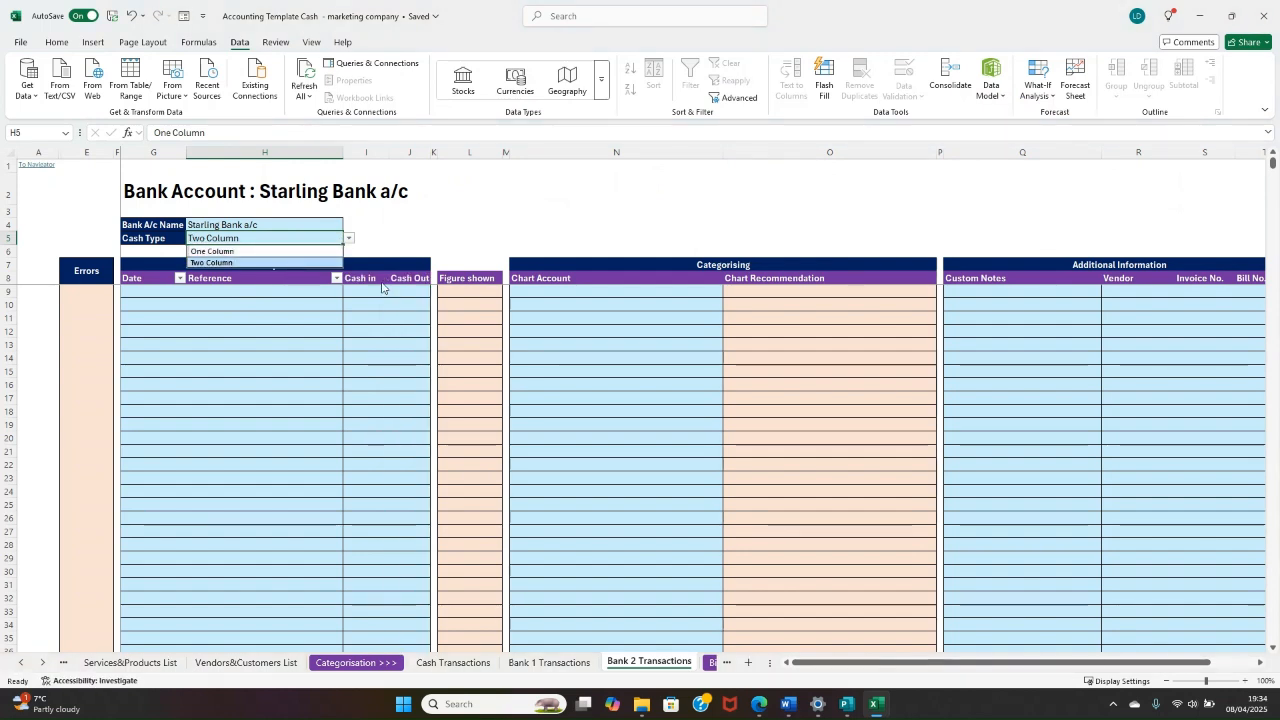
{"action": "left_click_drag", "start_coordinate": [372, 281], "coordinate": [358, 630]}
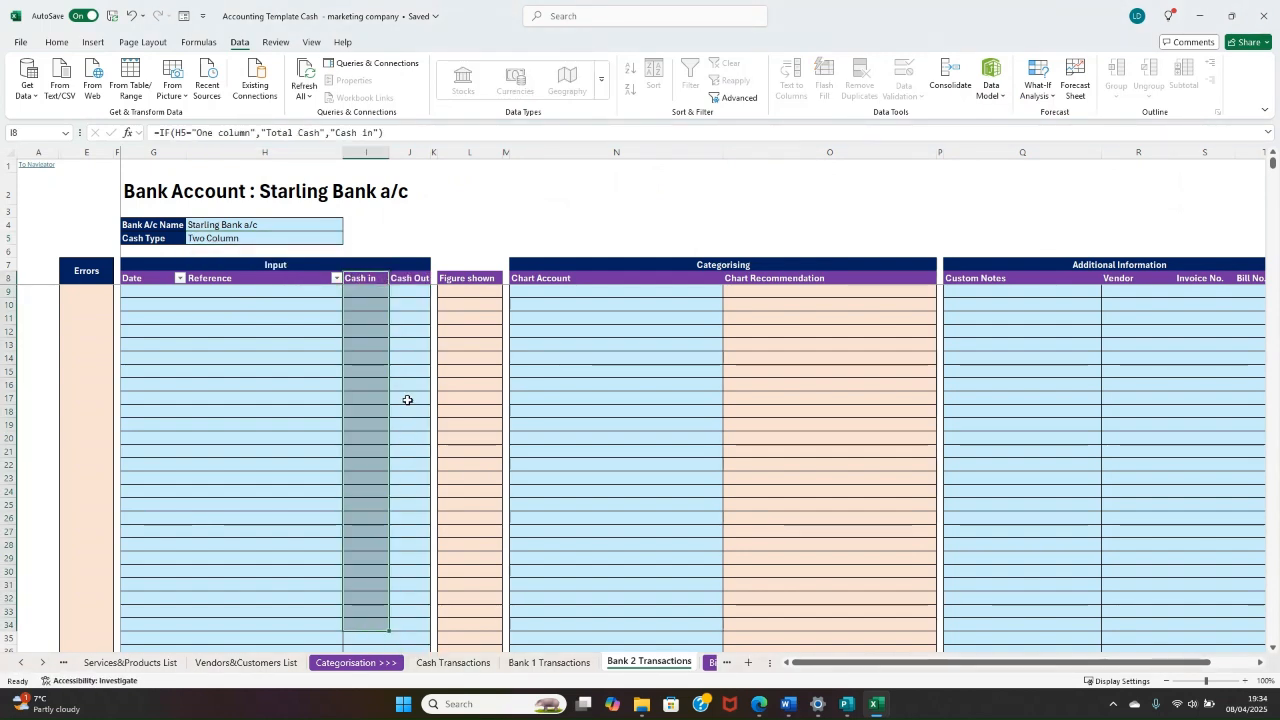
{"action": "left_click", "coordinate": [415, 279]}
{"action": "left_click_drag", "start_coordinate": [413, 345], "coordinate": [420, 617]}
{"action": "left_click", "coordinate": [301, 530]}
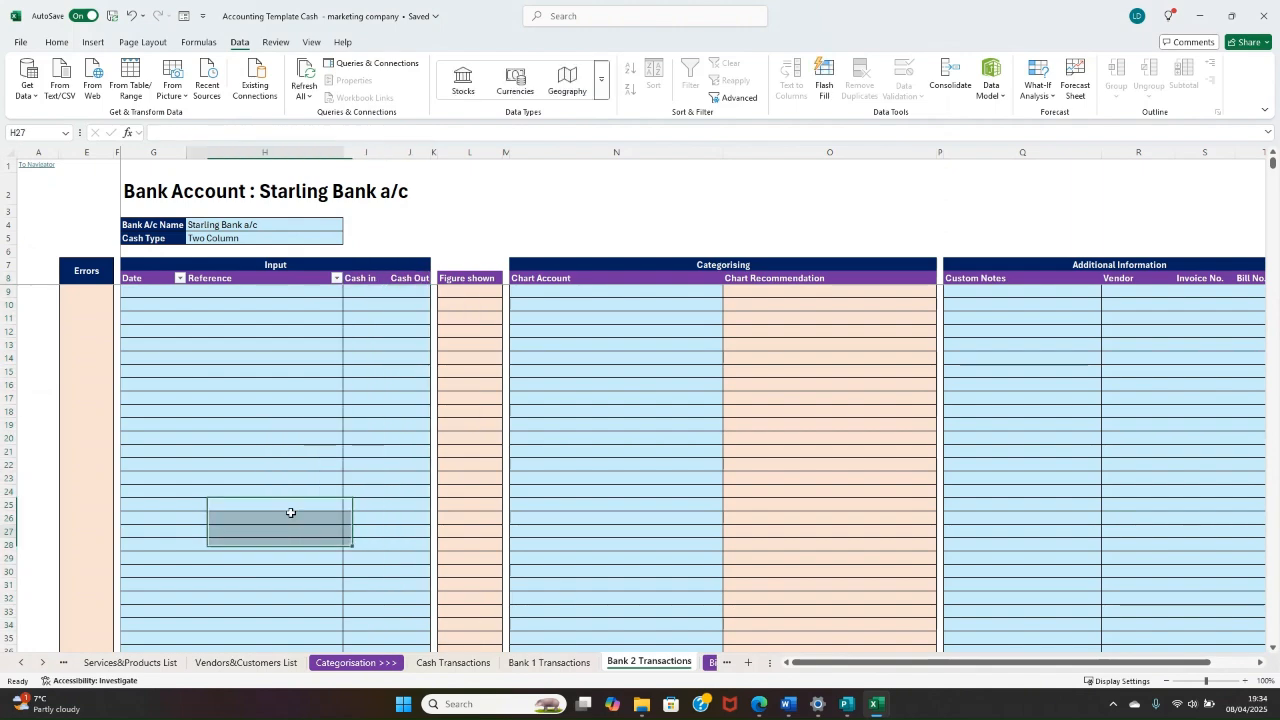
Step: Copy the dates in B3:B70 of Book1's Sheet2 into the Starling account's Date column, starting at G9
{"action": "left_click", "coordinate": [143, 293]}
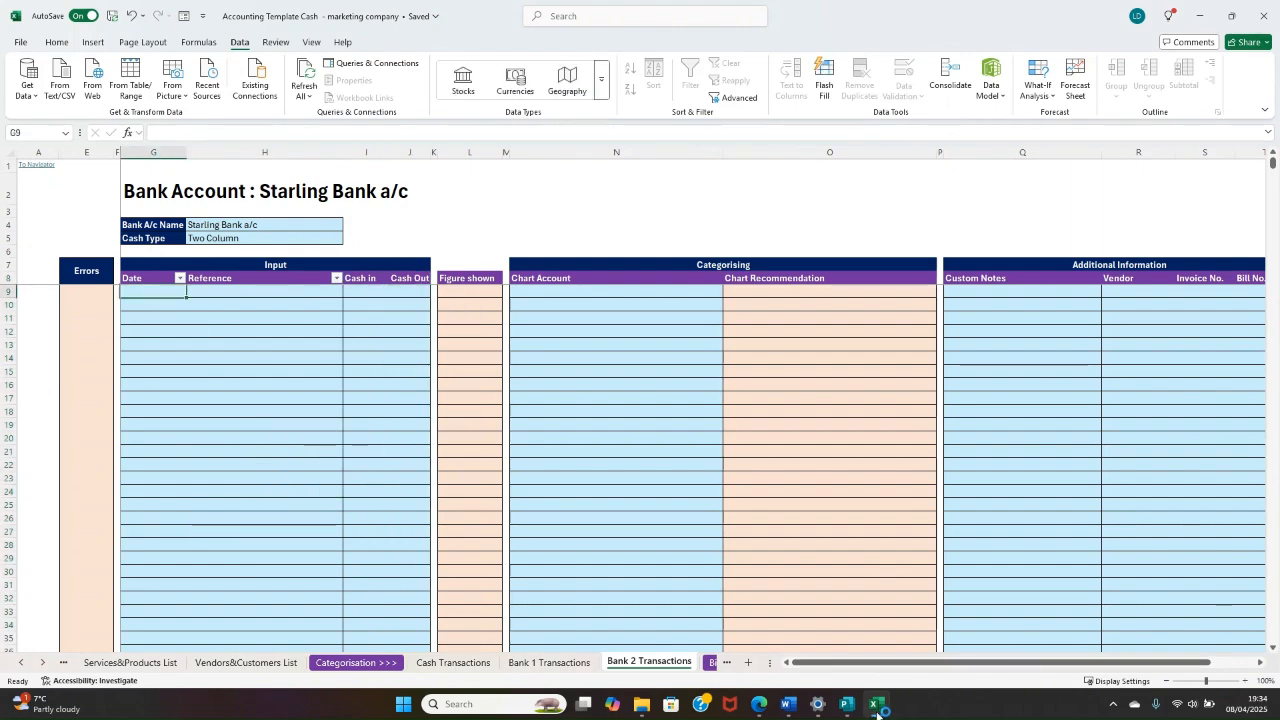
{"action": "mouse_move", "coordinate": [876, 708]}
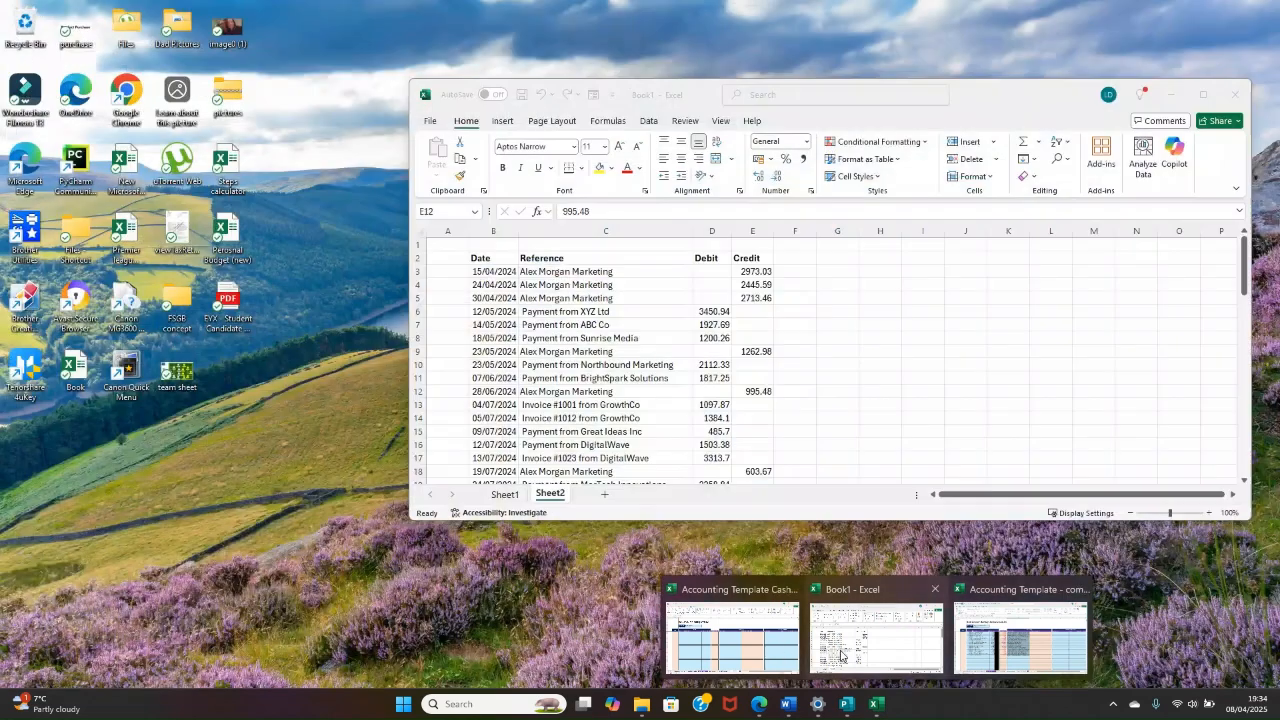
{"action": "left_click", "coordinate": [840, 655]}
{"action": "left_click", "coordinate": [505, 272]}
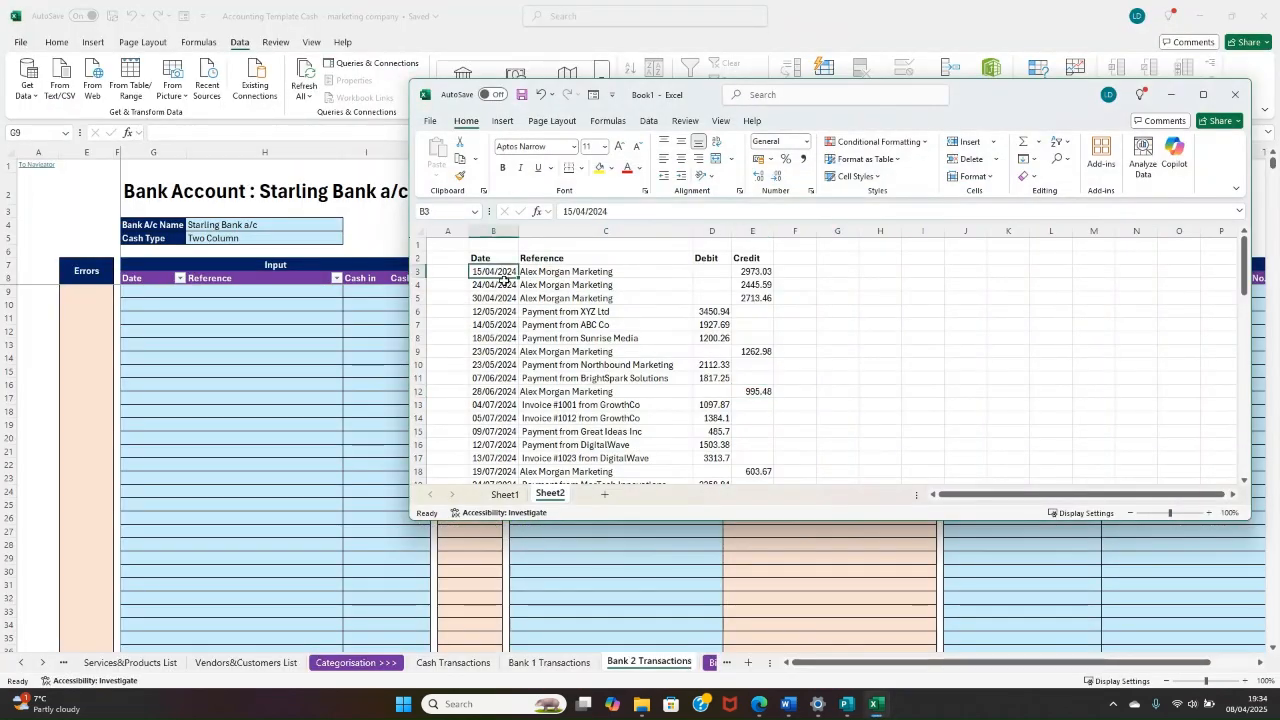
{"action": "left_click_drag", "start_coordinate": [505, 280], "coordinate": [478, 364]}
{"action": "left_click_drag", "start_coordinate": [497, 449], "coordinate": [506, 273]}
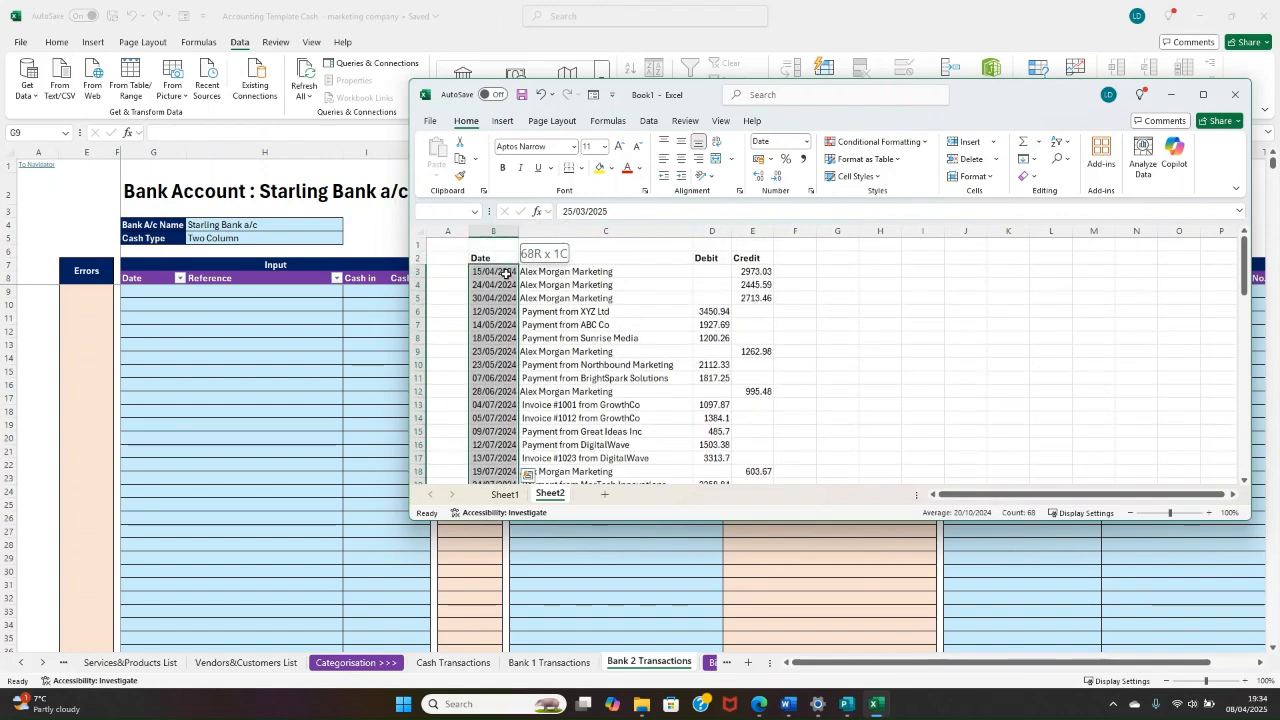
{"action": "right_click", "coordinate": [503, 273]}
{"action": "left_click", "coordinate": [557, 306]}
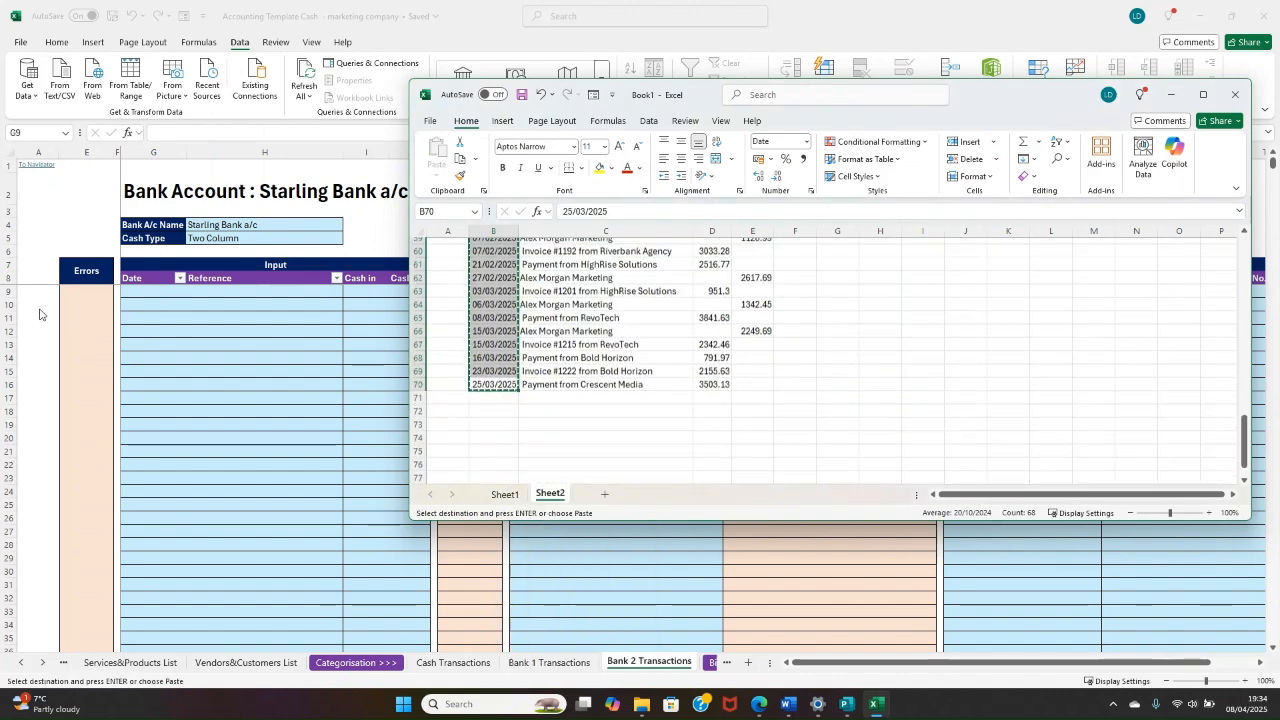
{"action": "left_click", "coordinate": [151, 303]}
{"action": "left_click", "coordinate": [145, 296]}
{"action": "right_click", "coordinate": [146, 292]}
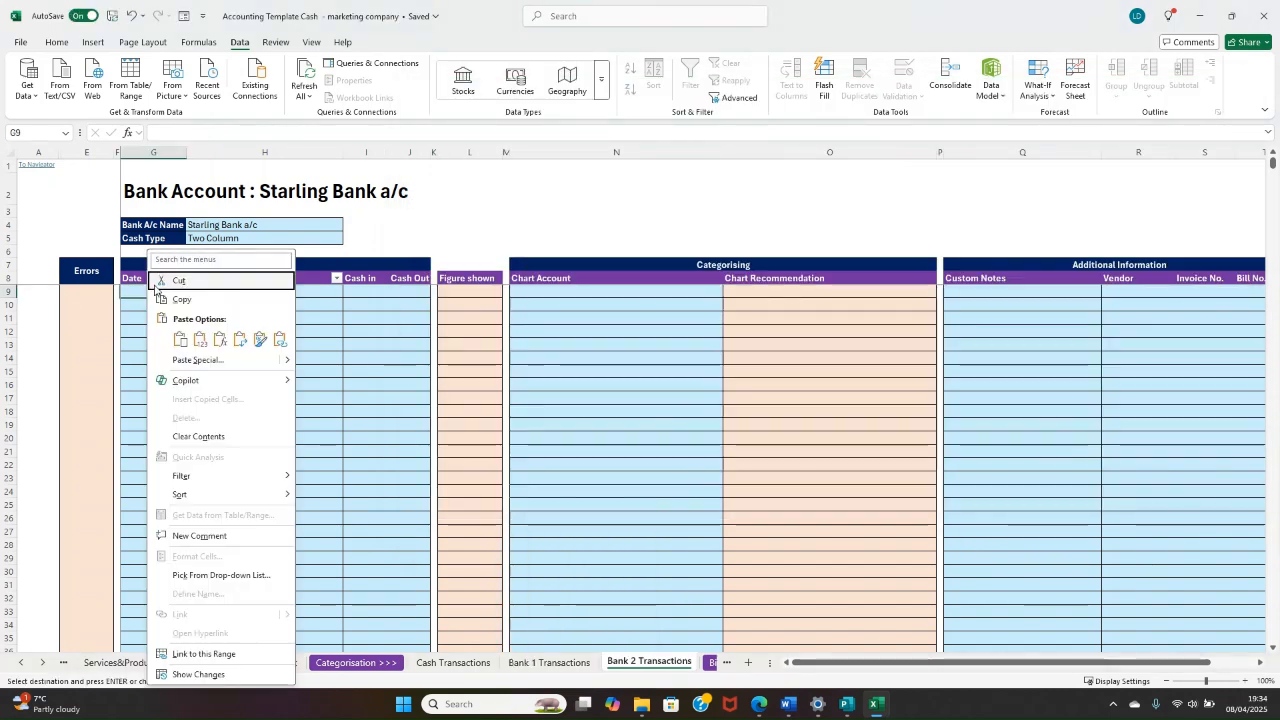
{"action": "left_click", "coordinate": [183, 332]}
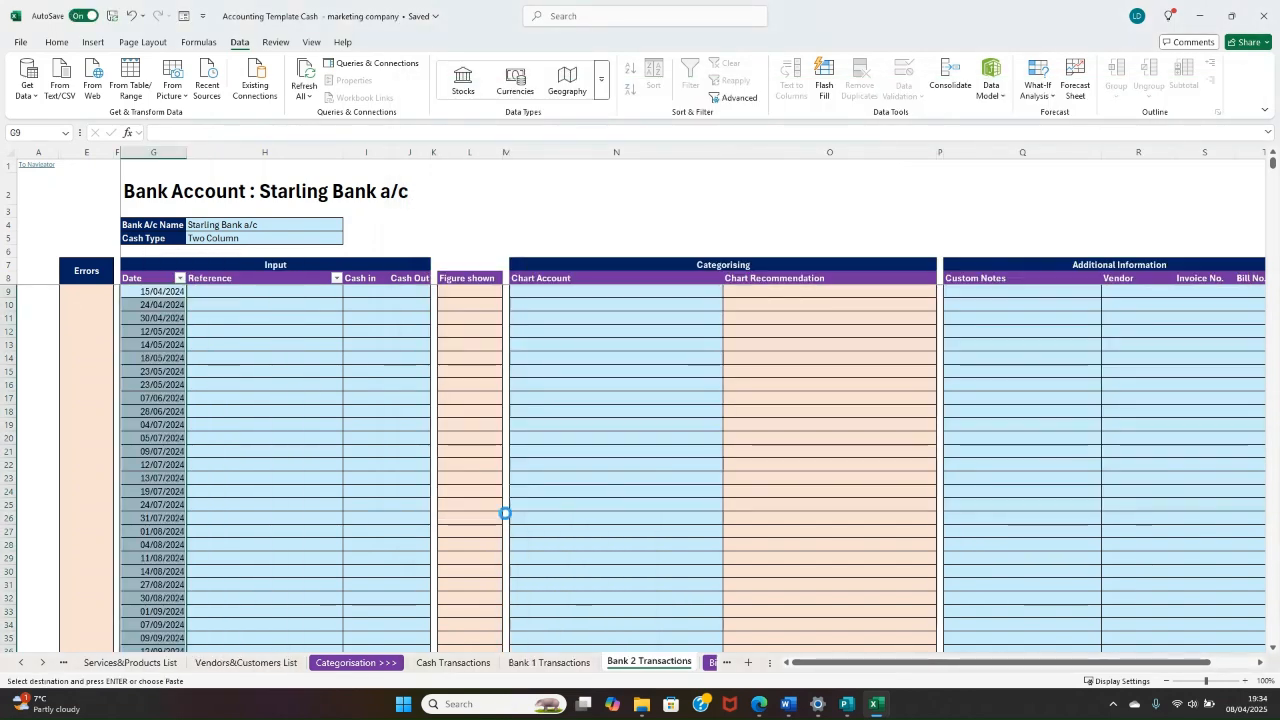
Step: Copy the references in C3:C70 of Book1's Sheet2 into the Starling account's Reference column, starting at H9
{"action": "mouse_move", "coordinate": [878, 706]}
{"action": "left_click", "coordinate": [862, 635]}
{"action": "left_click_drag", "start_coordinate": [558, 364], "coordinate": [558, 271]}
{"action": "right_click", "coordinate": [559, 273]}
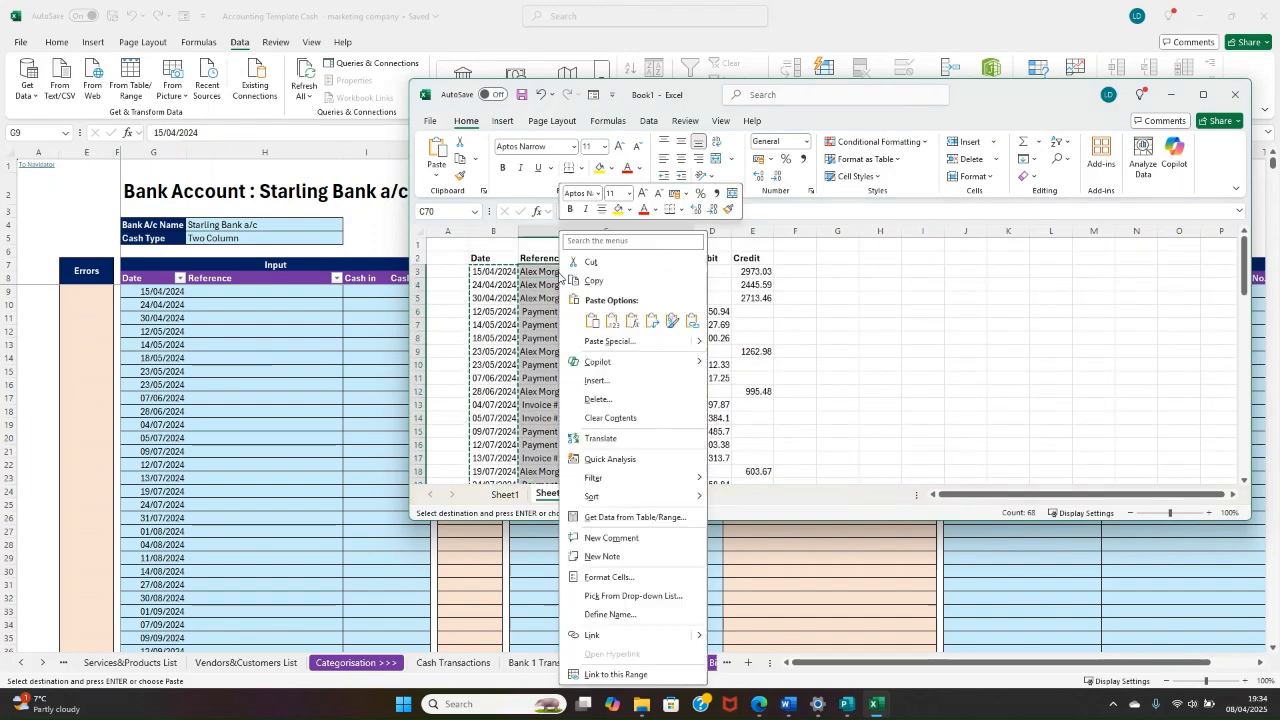
{"action": "left_click", "coordinate": [597, 281]}
{"action": "left_click", "coordinate": [267, 292]}
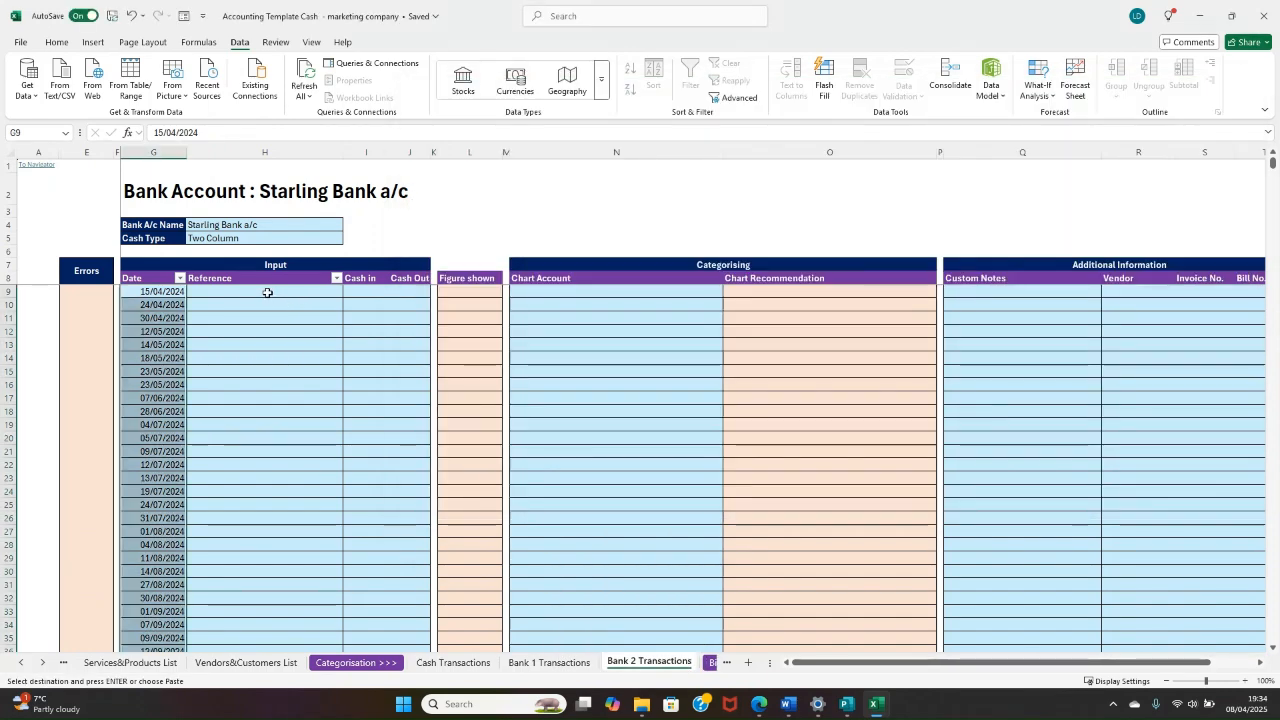
{"action": "right_click", "coordinate": [268, 293]}
{"action": "left_click", "coordinate": [302, 342]}
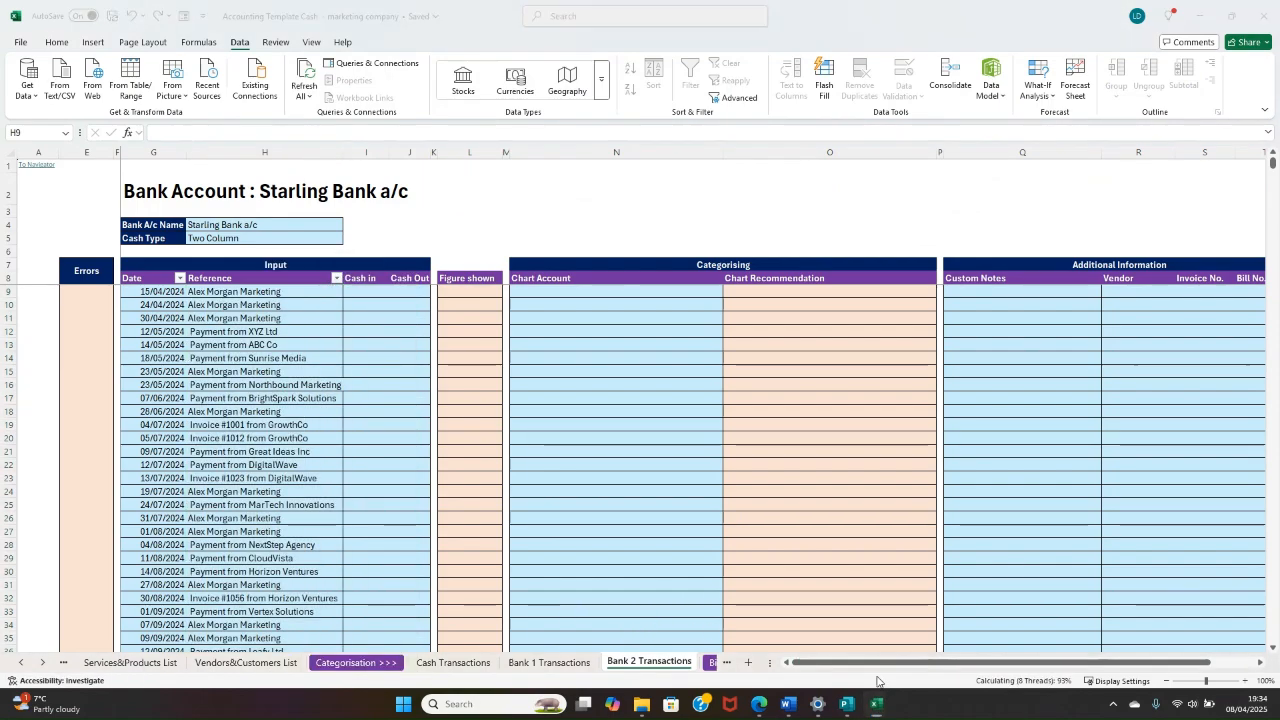
Step: Copy the Debit amounts in D3:D70 of Book1's Sheet2 into the Starling account's Cash in column, starting at I9
{"action": "mouse_move", "coordinate": [876, 706]}
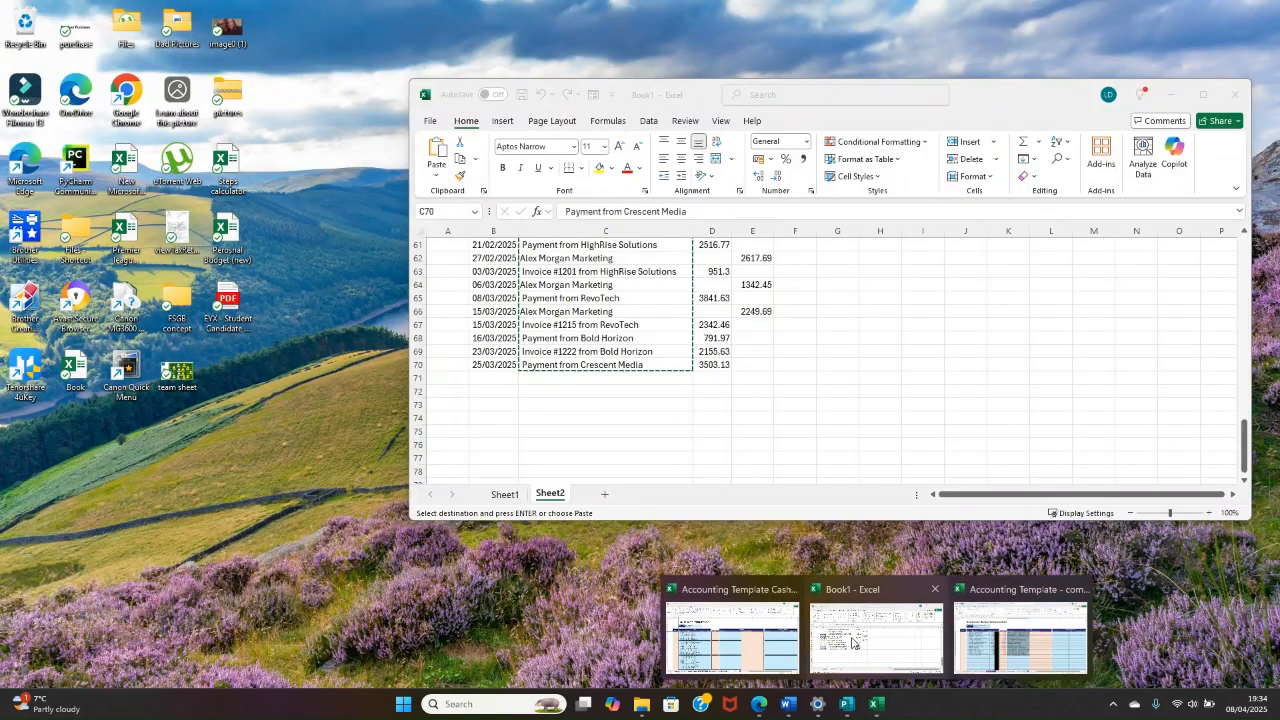
{"action": "left_click", "coordinate": [853, 642]}
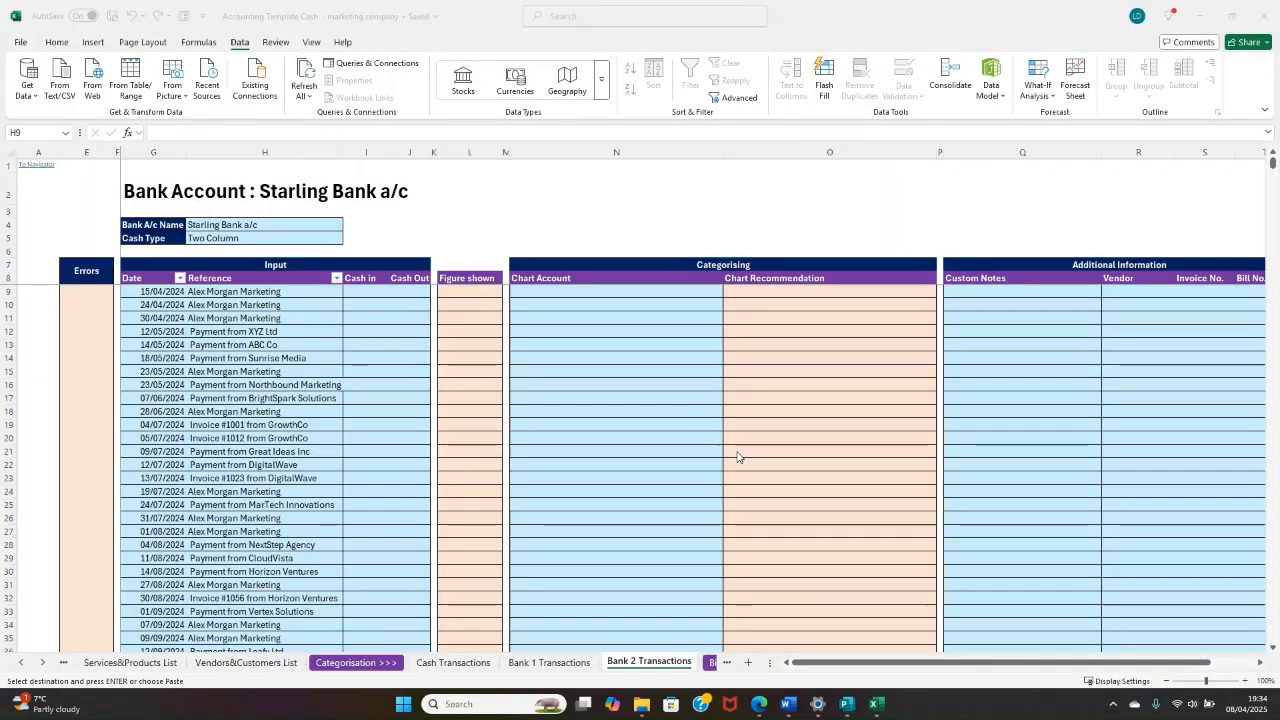
{"action": "left_click_drag", "start_coordinate": [712, 364], "coordinate": [710, 273]}
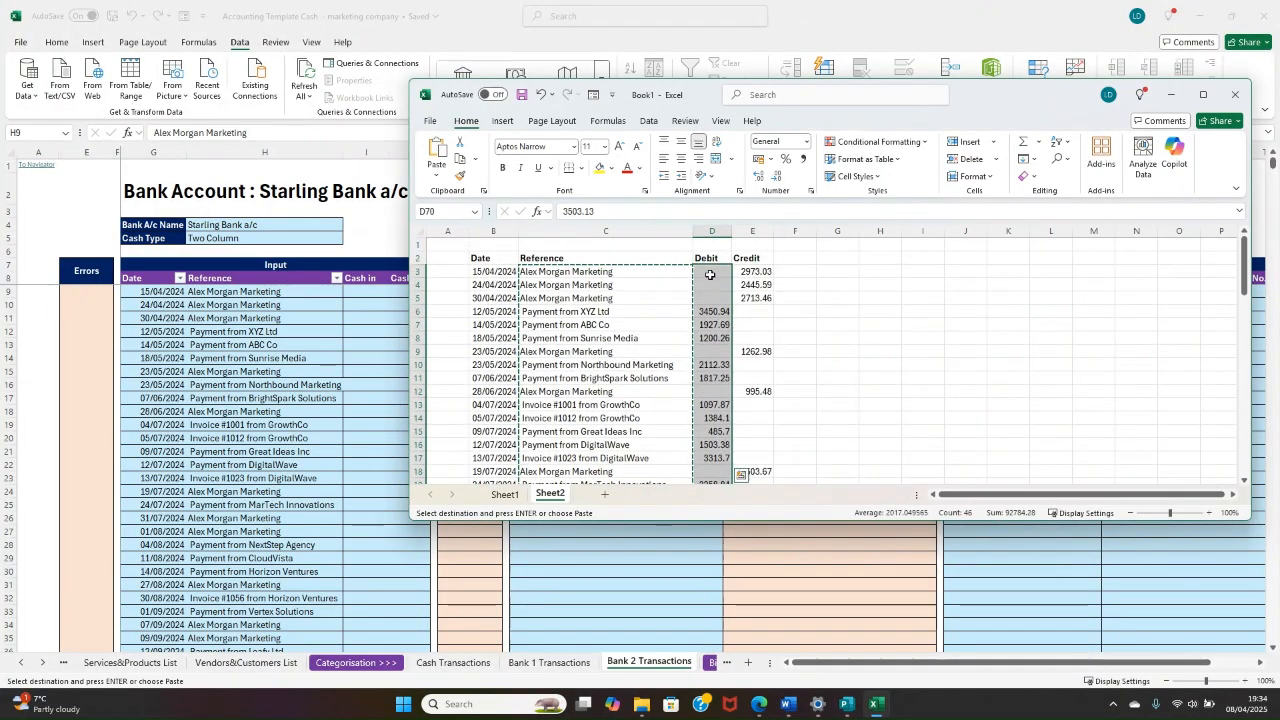
{"action": "right_click", "coordinate": [711, 273]}
{"action": "left_click", "coordinate": [748, 300]}
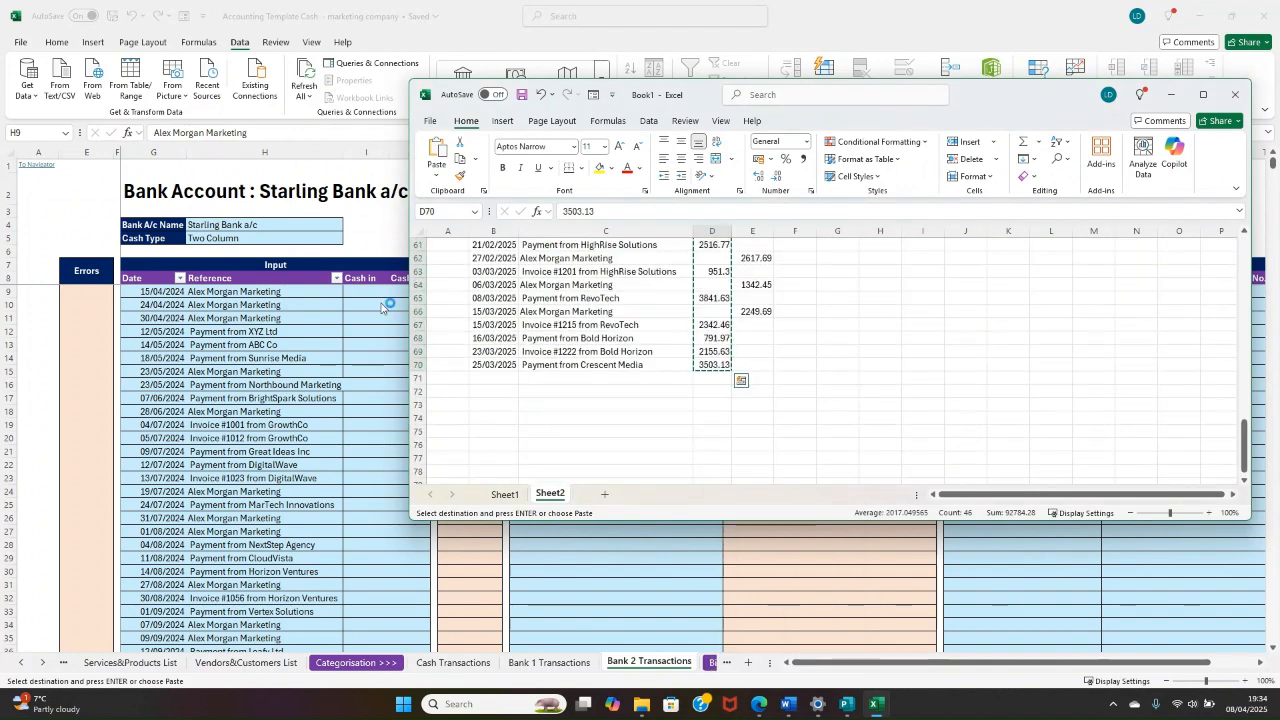
{"action": "left_click", "coordinate": [362, 290]}
{"action": "right_click", "coordinate": [366, 290]}
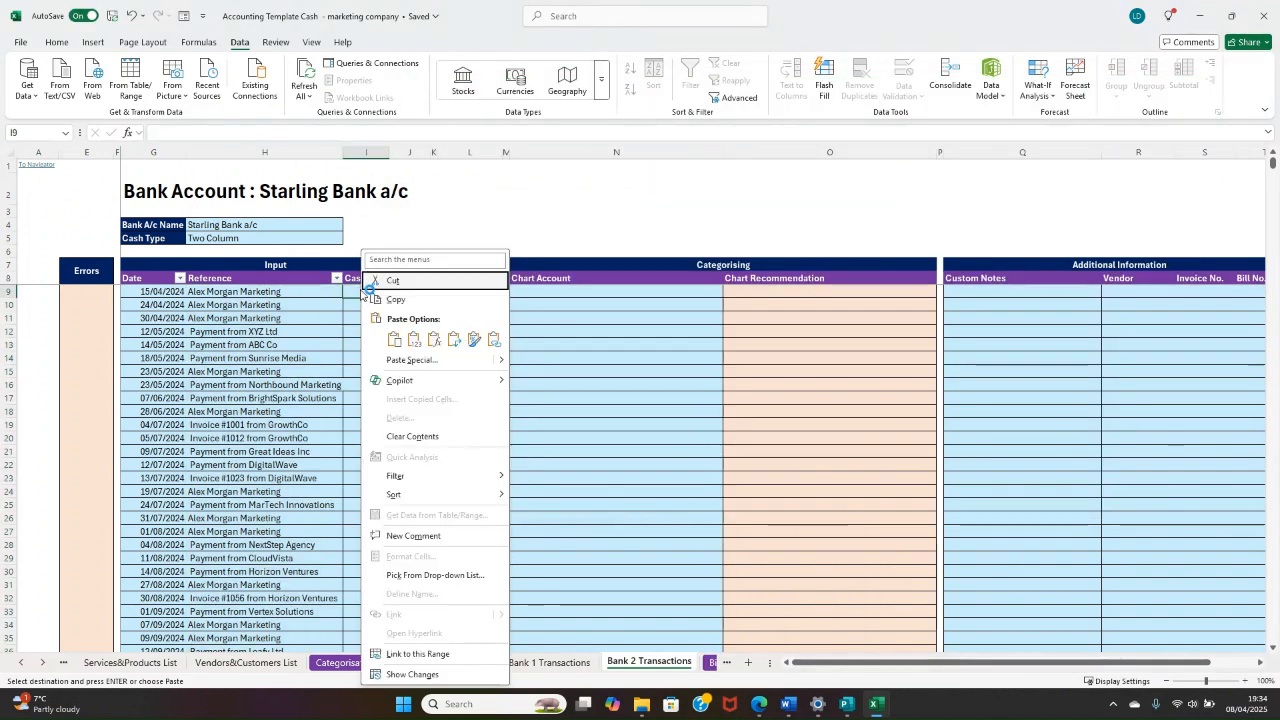
{"action": "left_click", "coordinate": [394, 339]}
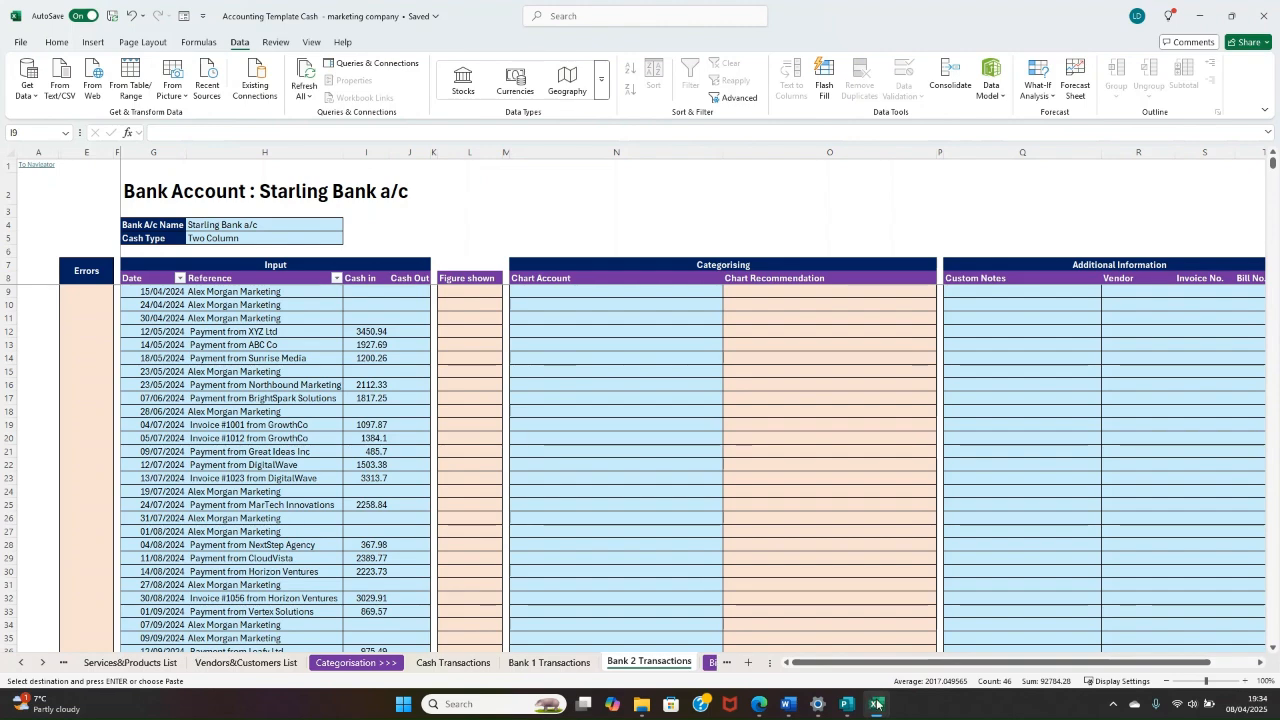
Step: Copy the Credit amounts in E3:E70 of Book1's Sheet2 into the Starling account's Cash Out column, starting at J9
{"action": "mouse_move", "coordinate": [876, 704]}
{"action": "left_click", "coordinate": [888, 609]}
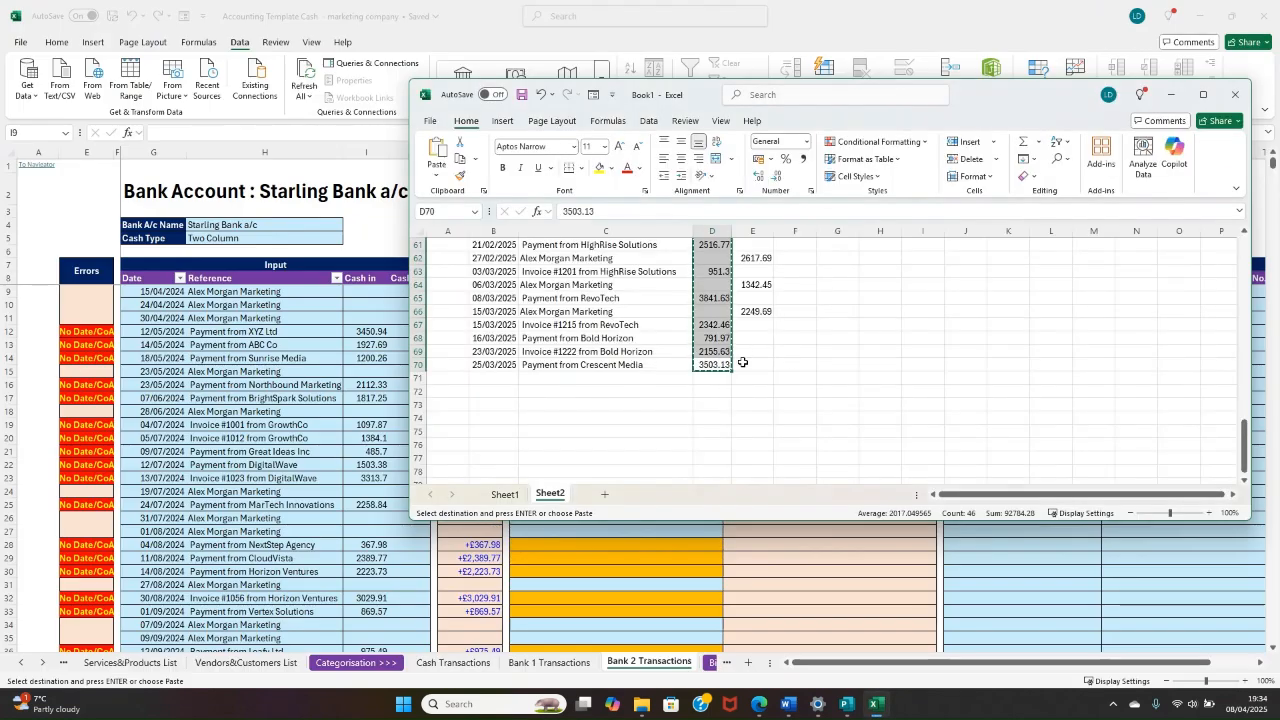
{"action": "left_click_drag", "start_coordinate": [740, 363], "coordinate": [748, 272]}
{"action": "right_click", "coordinate": [756, 282]}
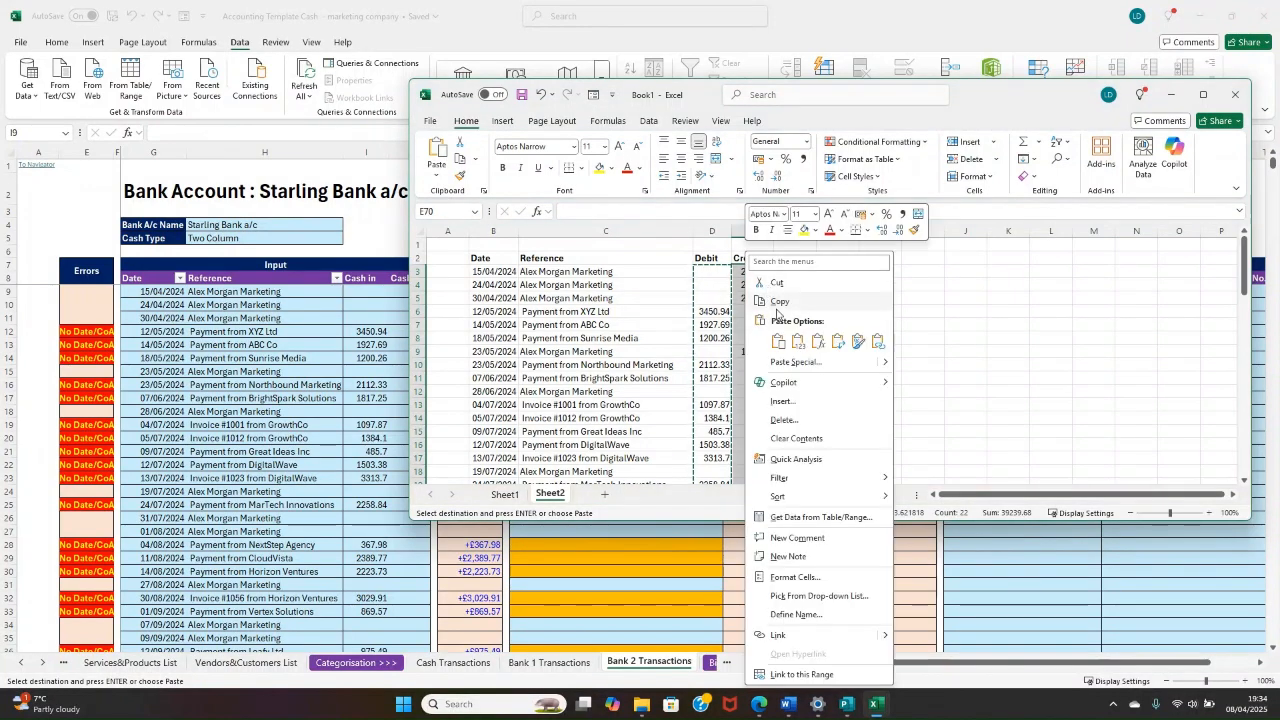
{"action": "left_click", "coordinate": [775, 305]}
{"action": "left_click", "coordinate": [291, 343]}
{"action": "left_click", "coordinate": [412, 297]}
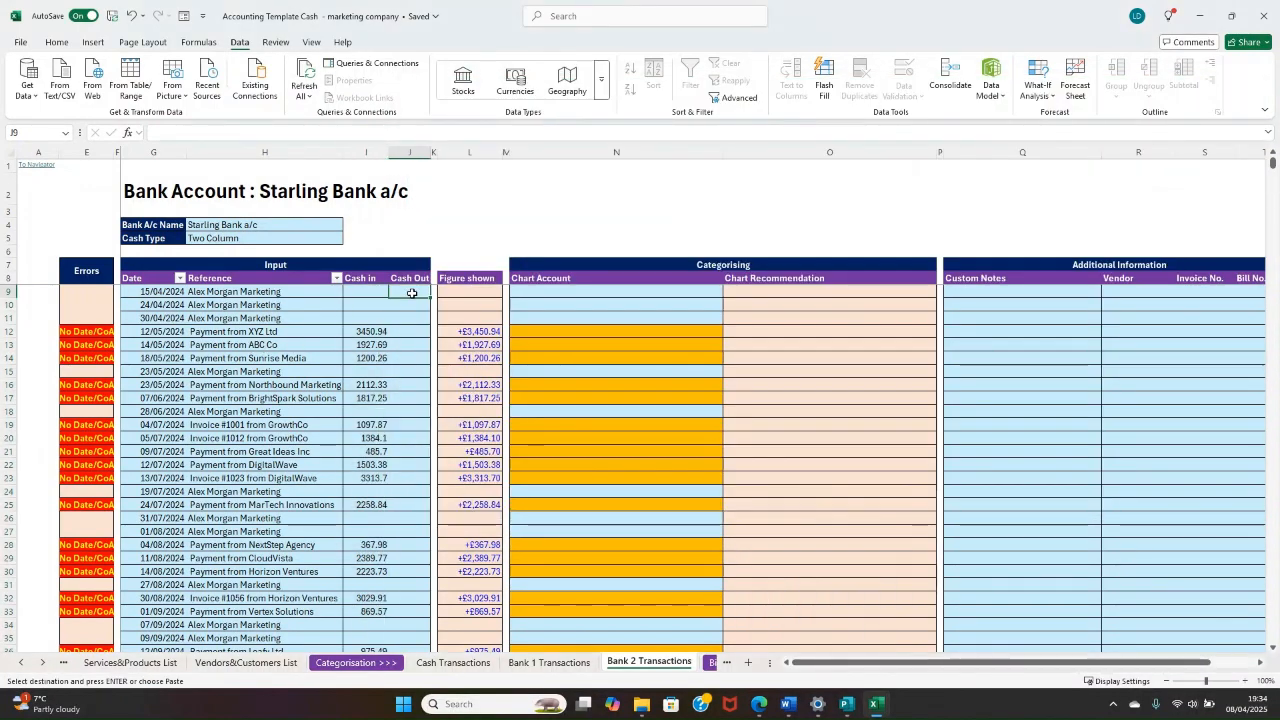
{"action": "right_click", "coordinate": [412, 297]}
{"action": "left_click", "coordinate": [450, 335]}
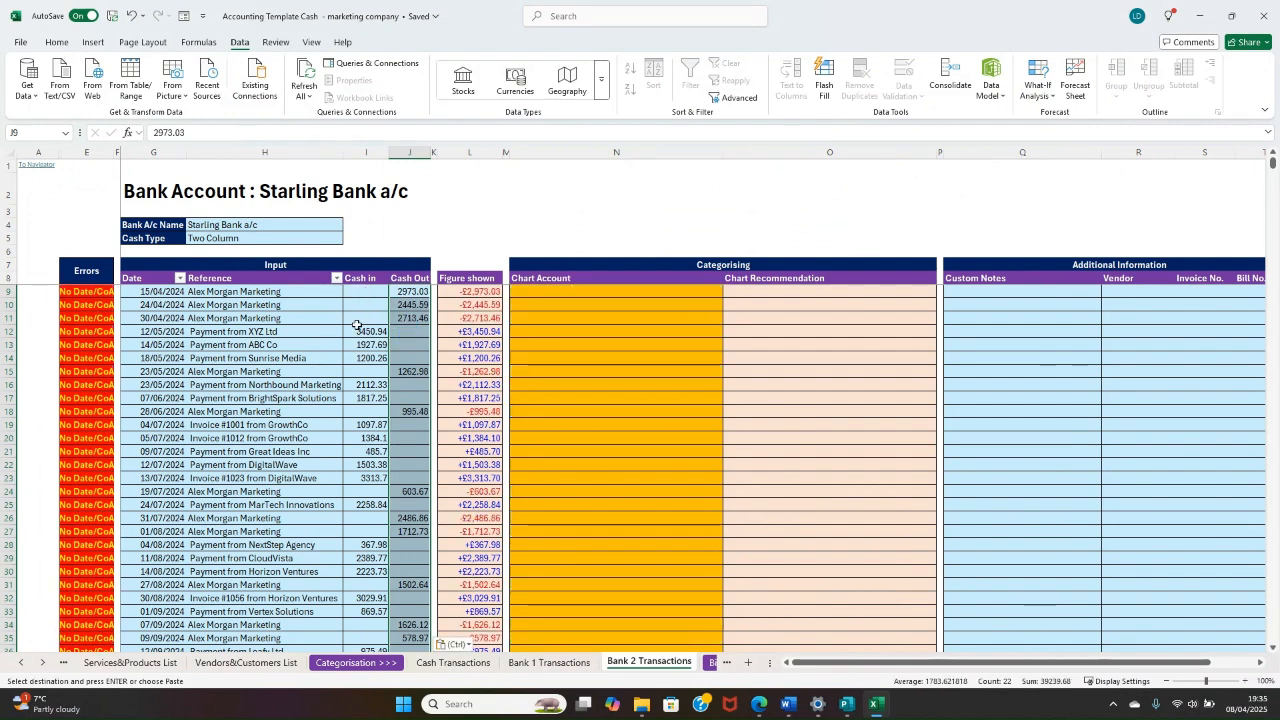
Step: Check the Errors and Chart Account columns for the imported Starling transactions, and follow the link to the Navigator
{"action": "scroll", "coordinate": [260, 345], "scroll_direction": "down", "scroll_amount": 2}
{"action": "scroll", "coordinate": [150, 290], "scroll_direction": "up", "scroll_amount": 2}
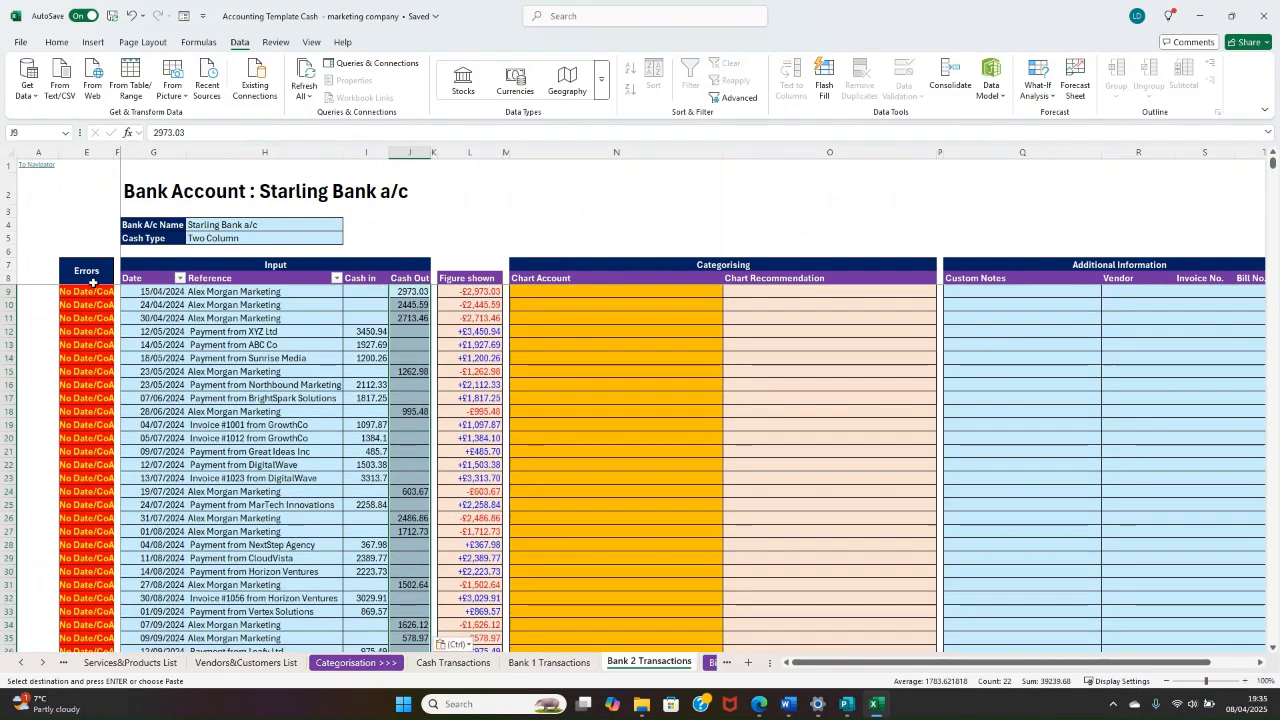
{"action": "left_click_drag", "start_coordinate": [91, 279], "coordinate": [103, 291]}
{"action": "left_click", "coordinate": [555, 411]}
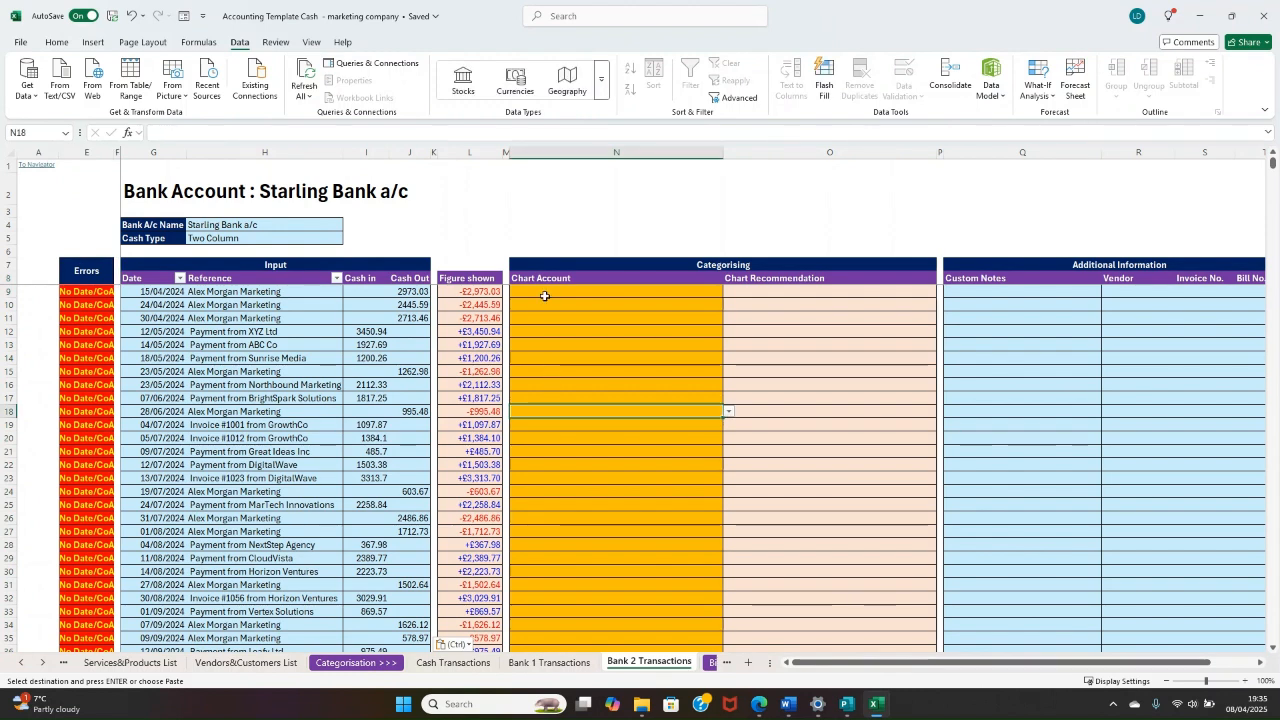
{"action": "left_click", "coordinate": [545, 292]}
{"action": "left_click", "coordinate": [46, 166]}
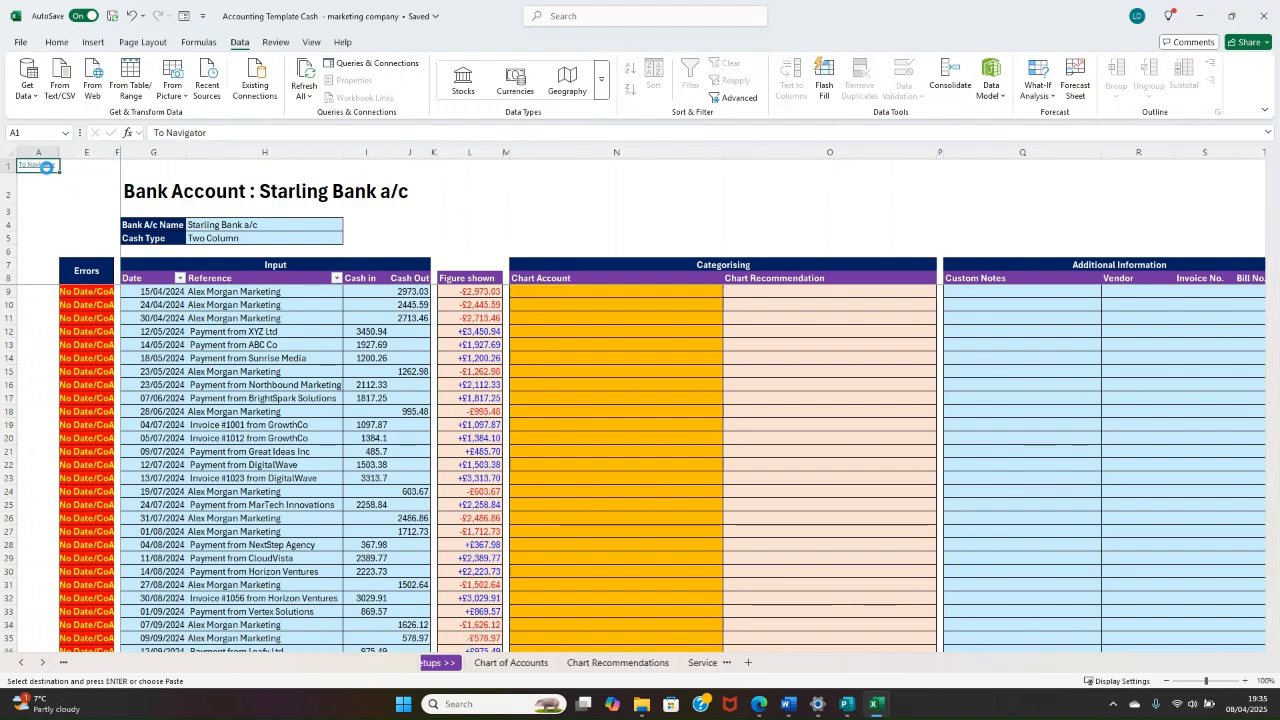
{"action": "left_click", "coordinate": [346, 246]}
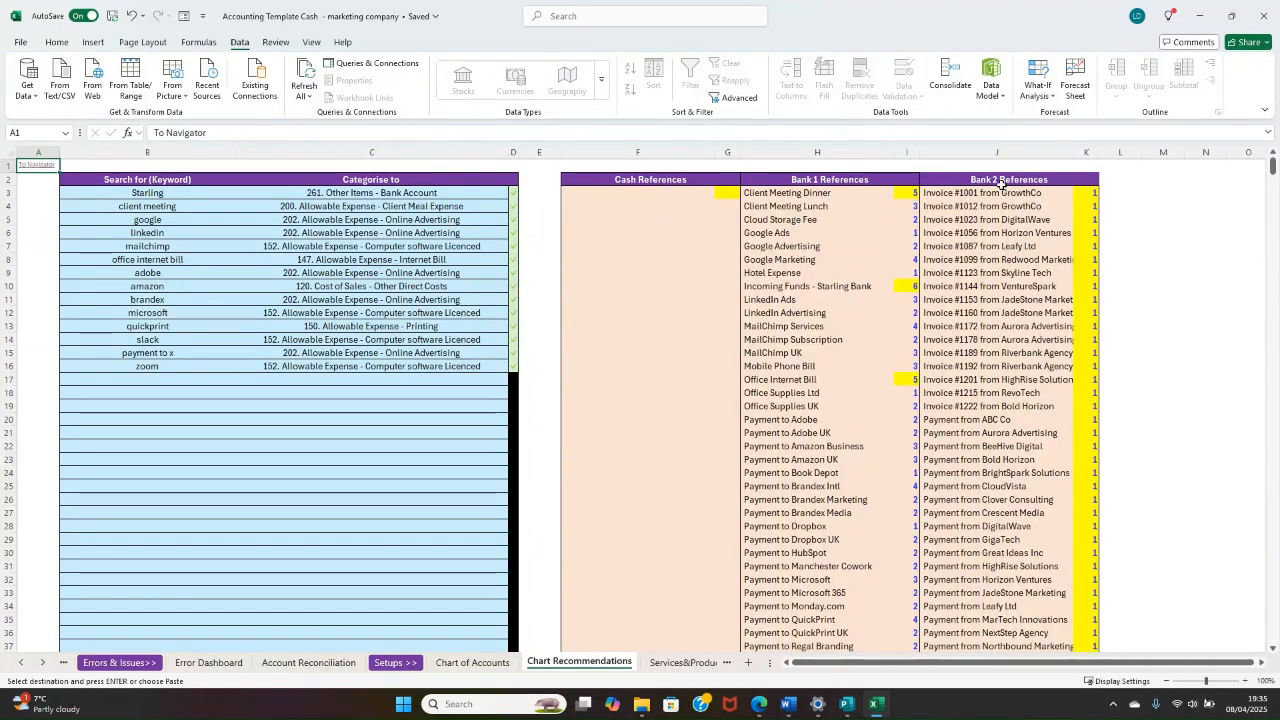
{"action": "left_click_drag", "start_coordinate": [1001, 190], "coordinate": [1092, 634]}
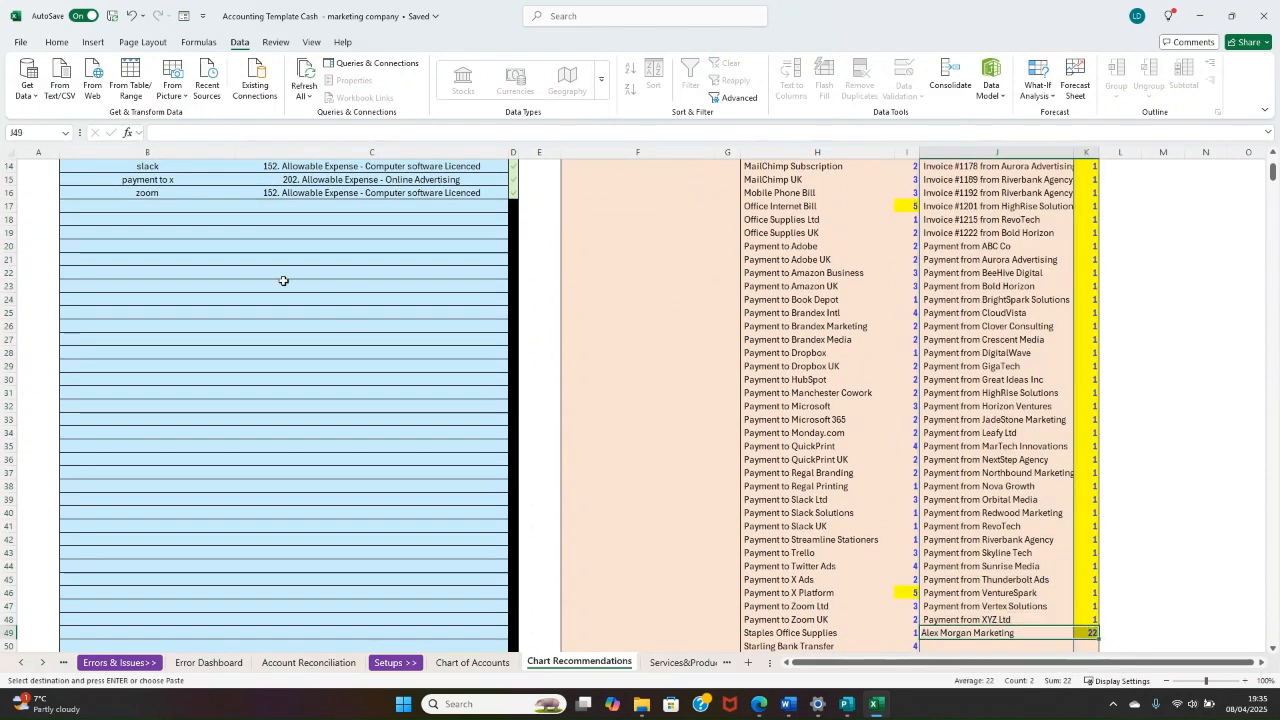
{"action": "scroll", "coordinate": [284, 281], "scroll_direction": "up", "scroll_amount": 4}
{"action": "left_click", "coordinate": [183, 380]}
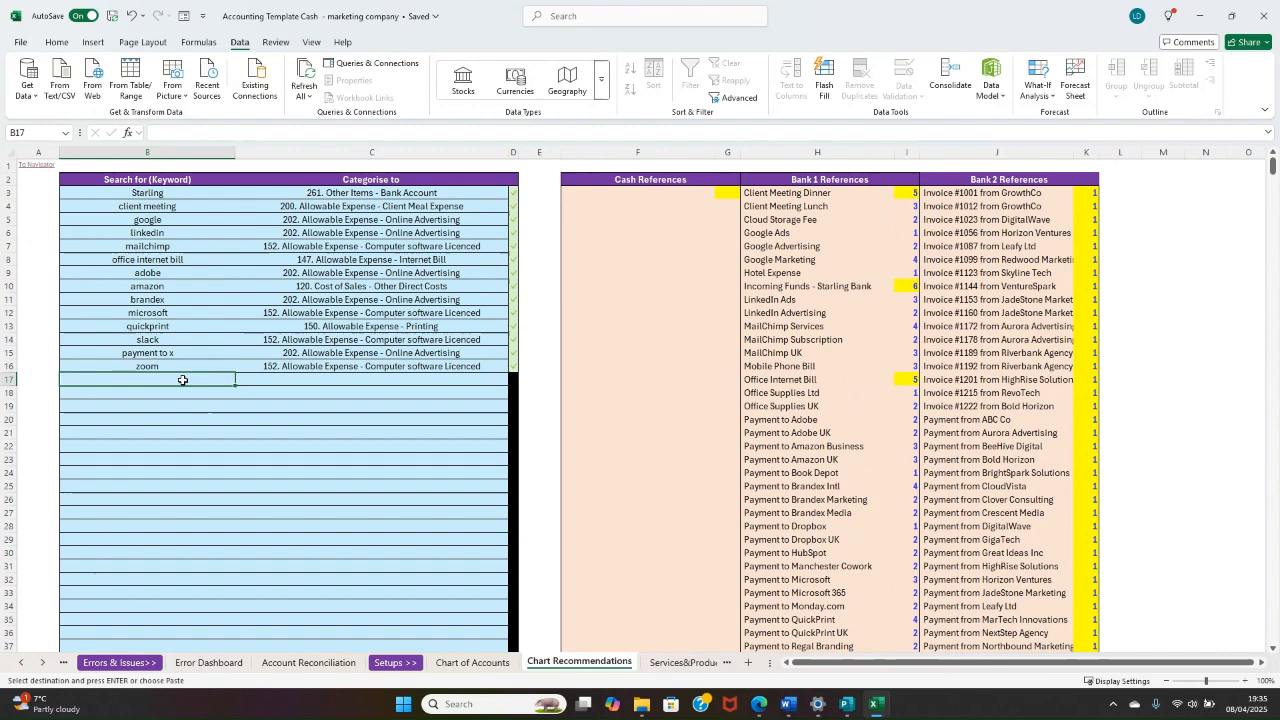
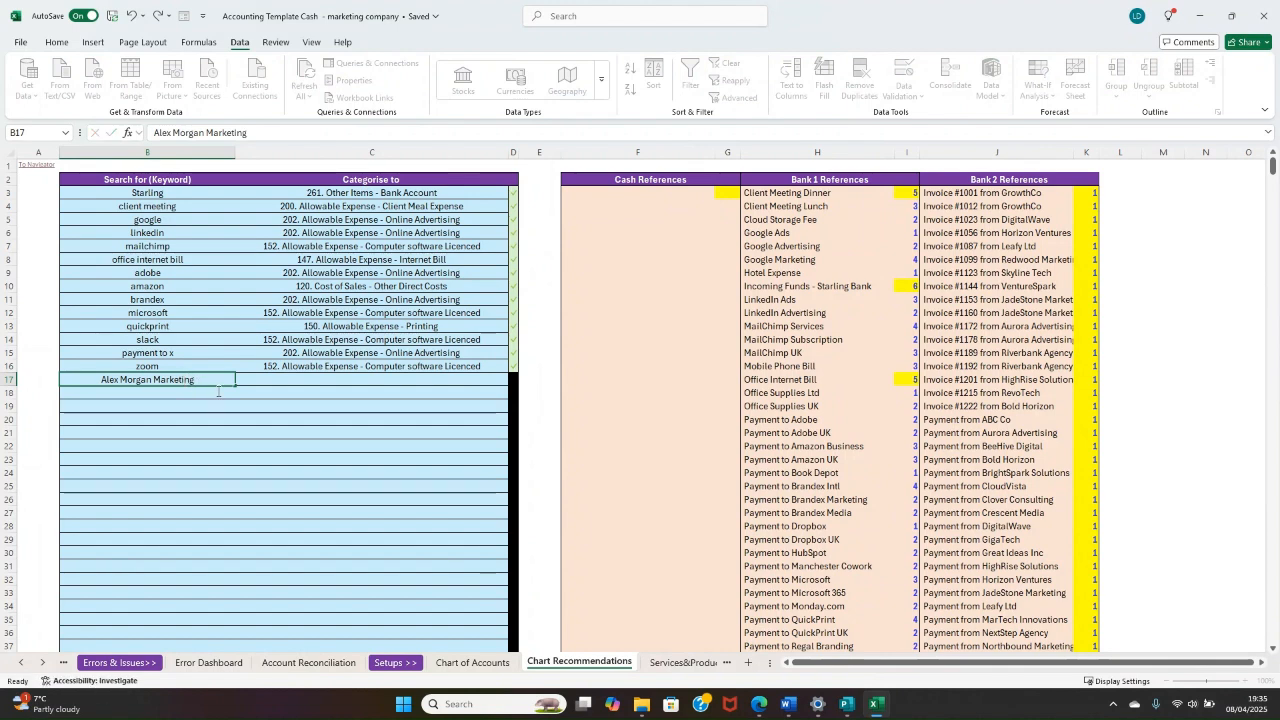
{"action": "left_click", "coordinate": [350, 385]}
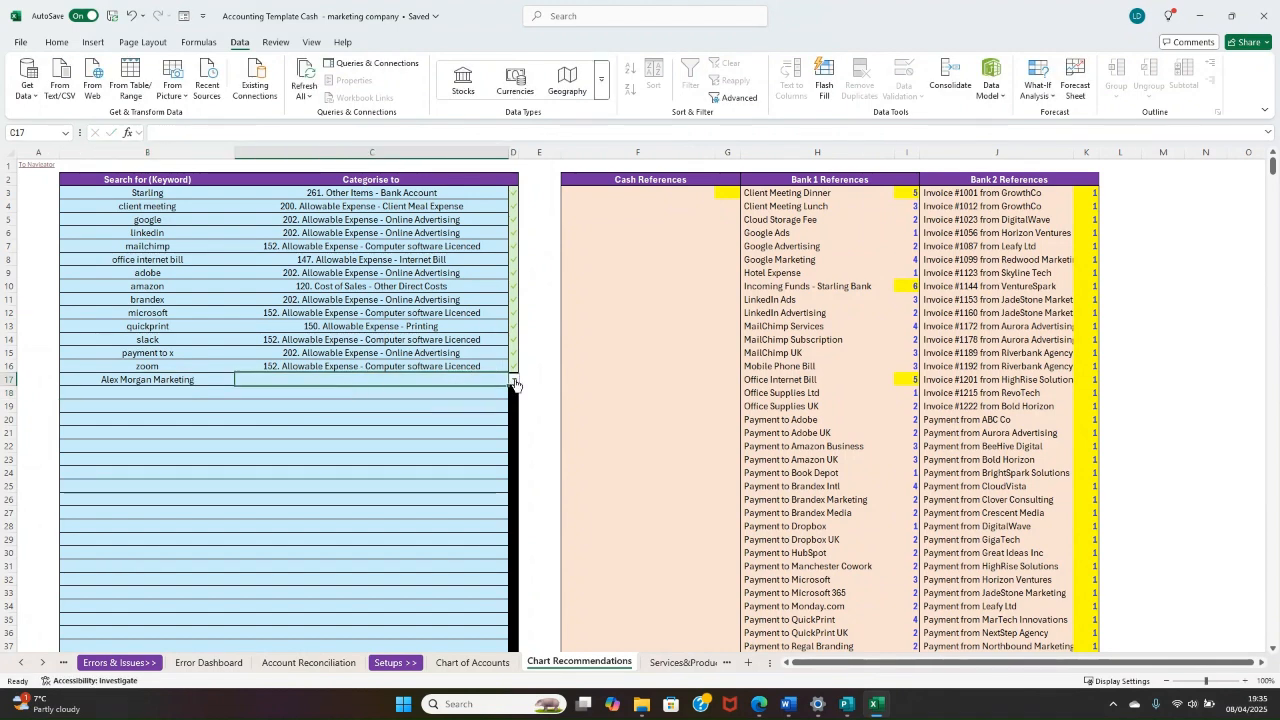
{"action": "left_click", "coordinate": [515, 382]}
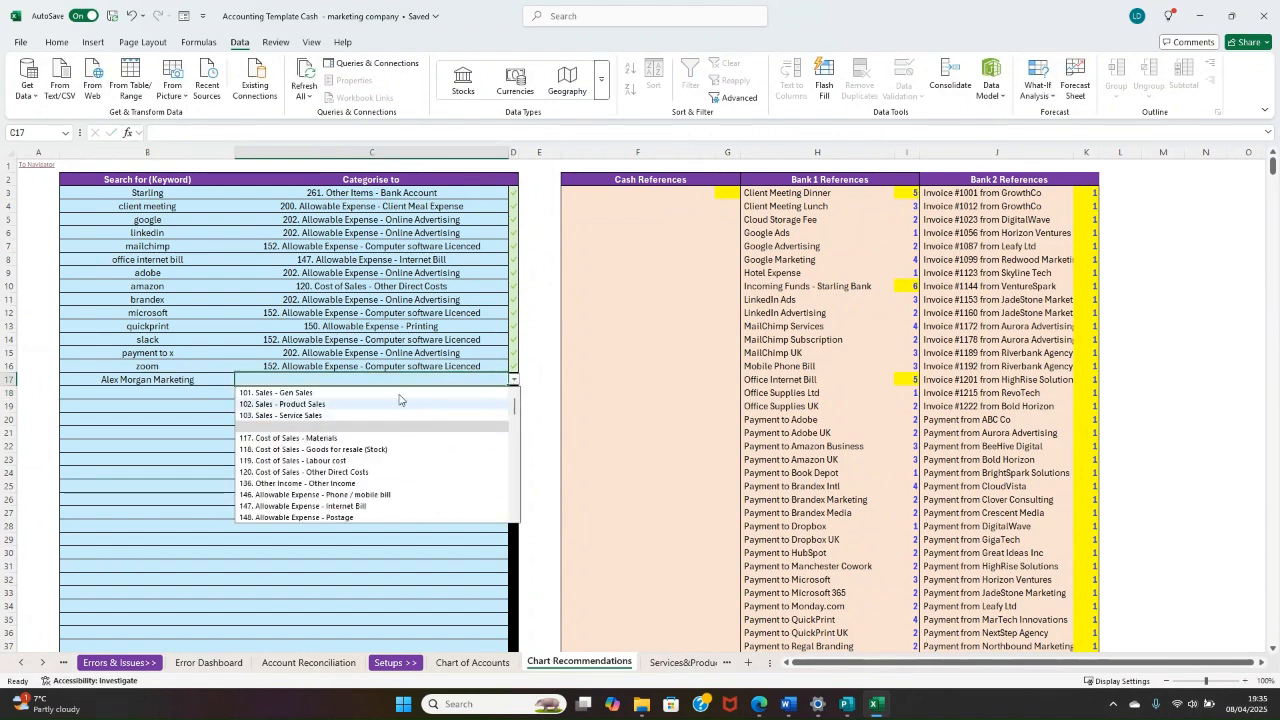
{"action": "type", "text": "bank"}
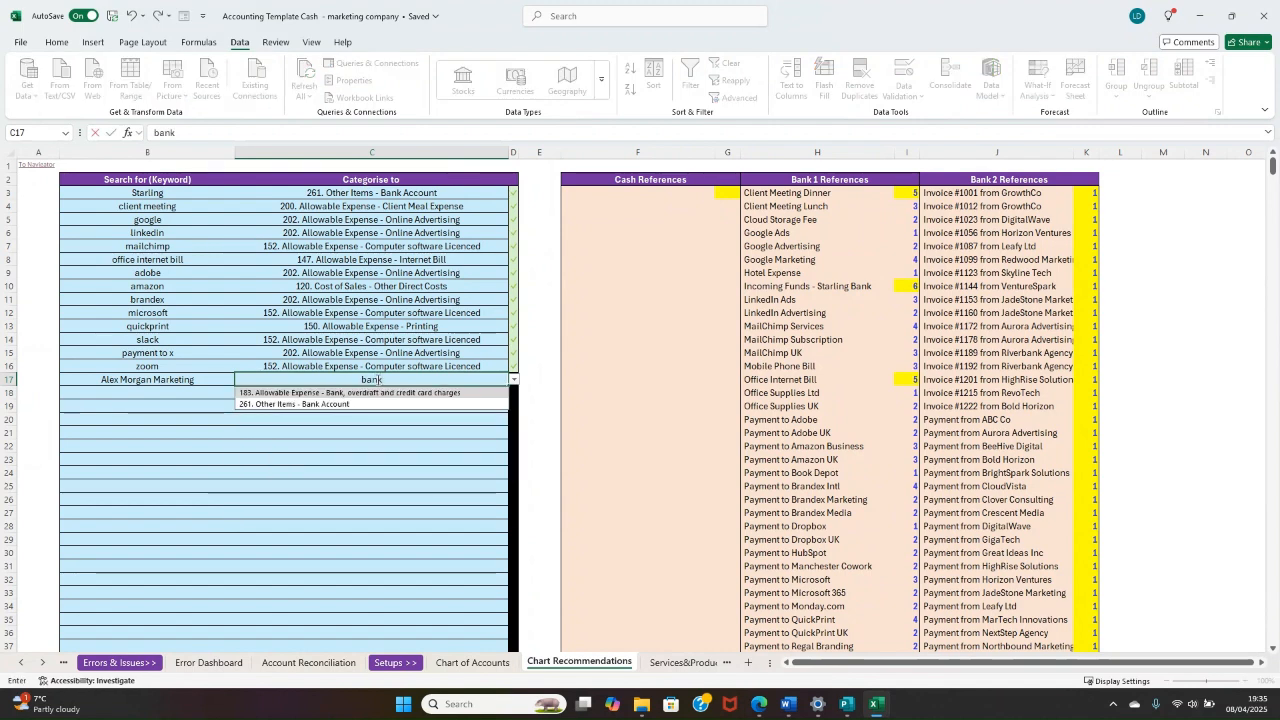
{"action": "key", "text": "Down"}
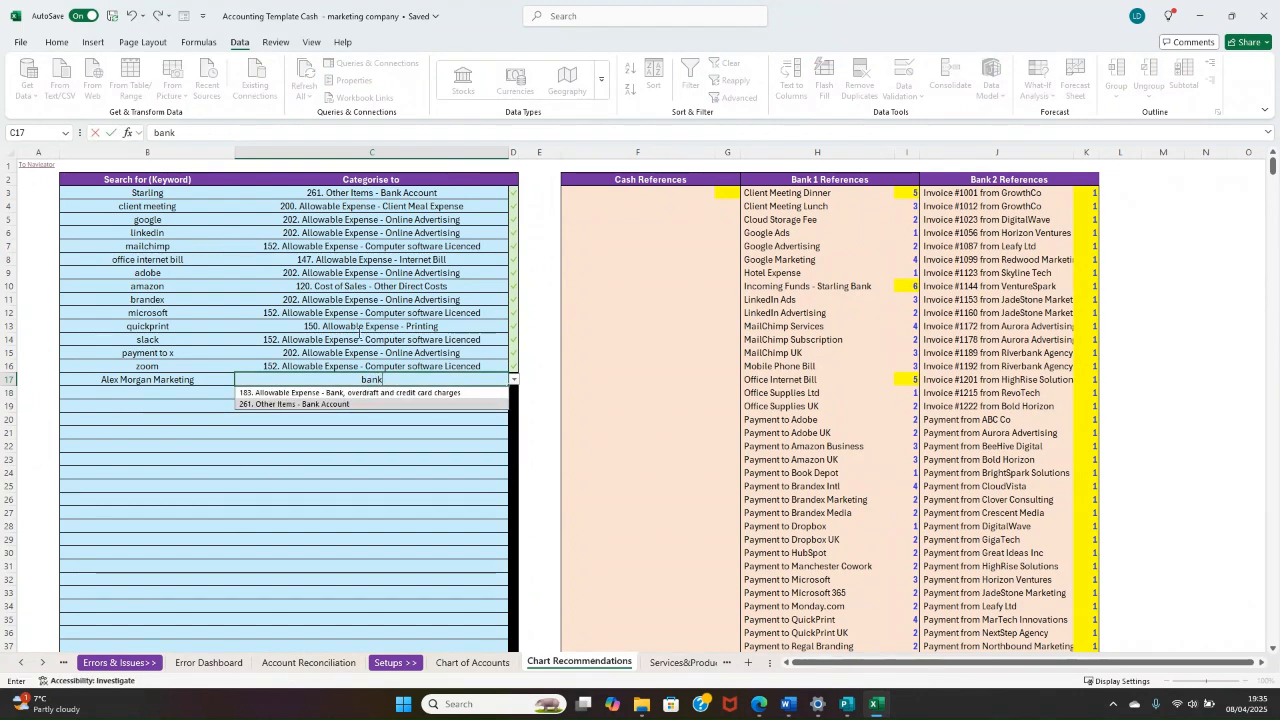
{"action": "key", "text": "Return"}
{"action": "left_click_drag", "start_coordinate": [165, 193], "coordinate": [324, 190]}
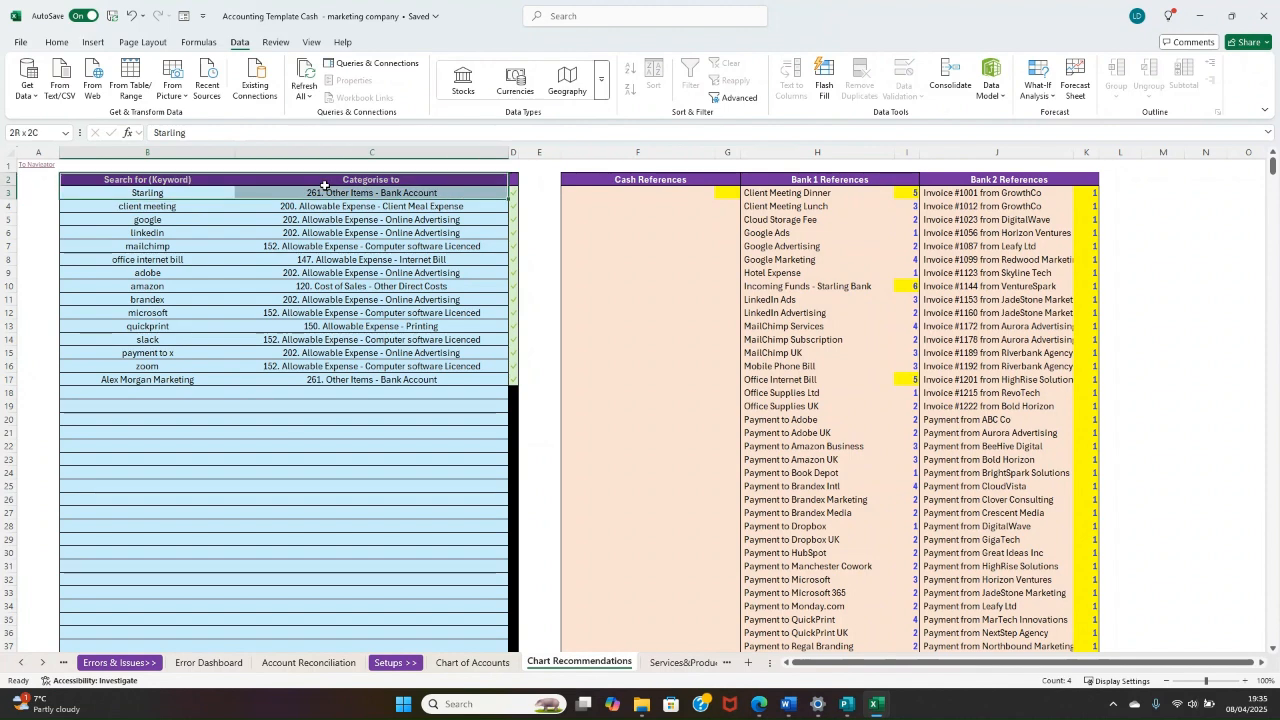
{"action": "left_click", "coordinate": [352, 381]}
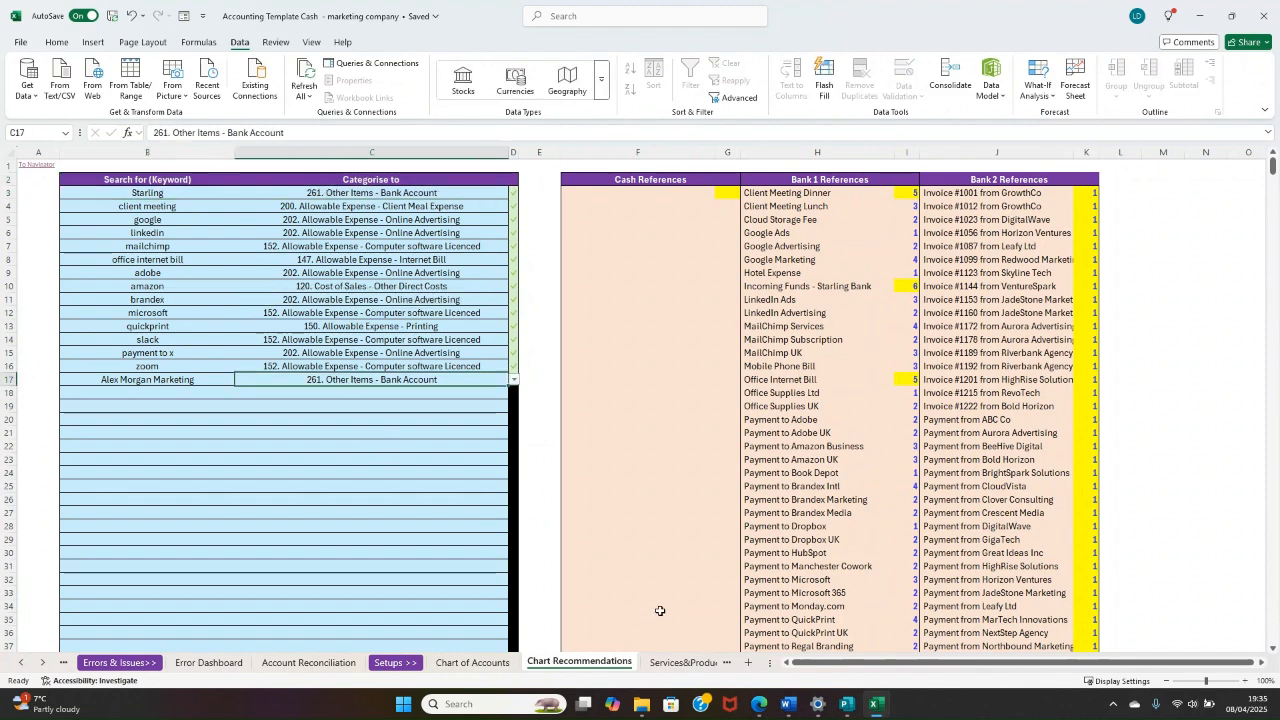
Step: In Bank 2 Transactions, copy the chart recommendations in O9:O76 into the Chart Account column, starting at N9
{"action": "left_click", "coordinate": [38, 165]}
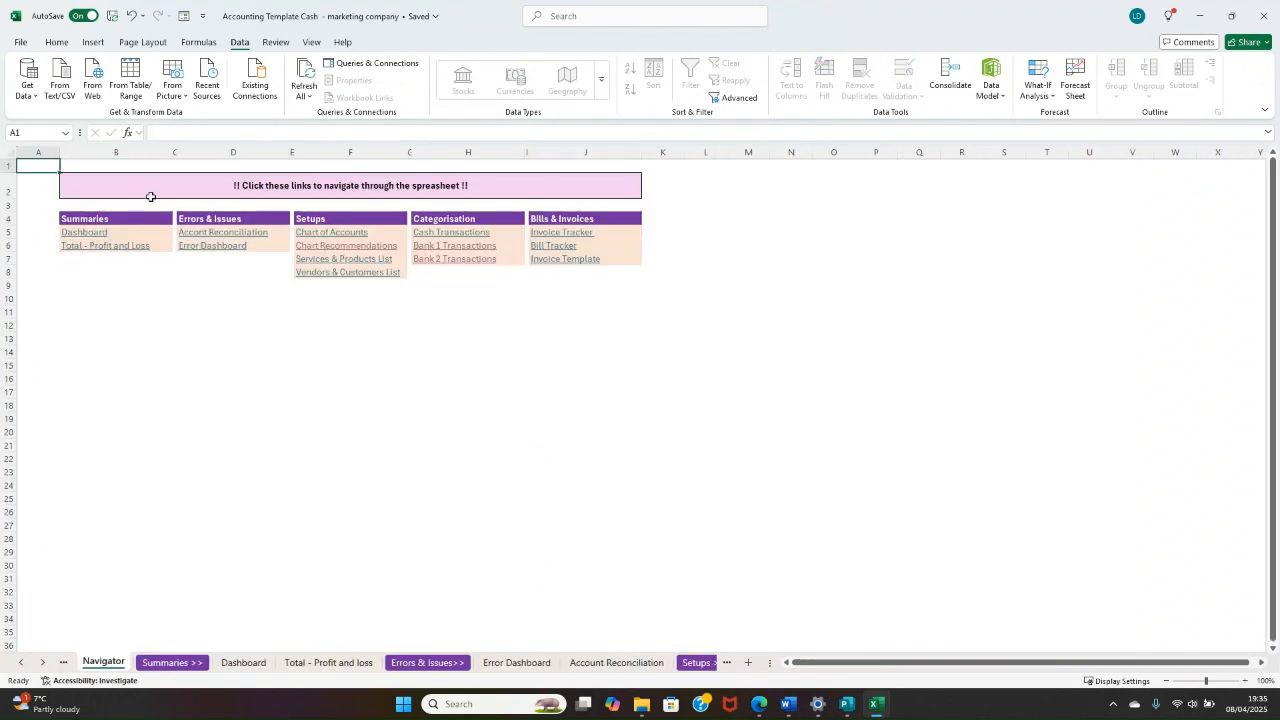
{"action": "left_click", "coordinate": [460, 260]}
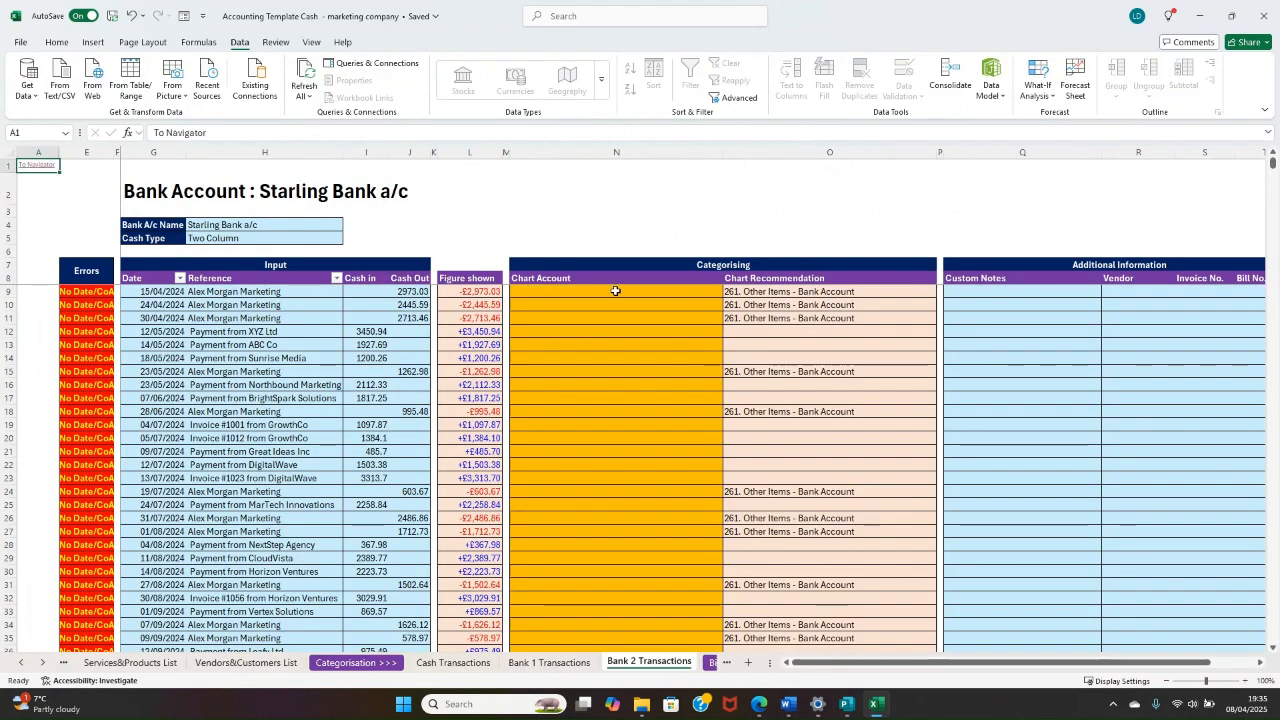
{"action": "left_click_drag", "start_coordinate": [741, 287], "coordinate": [769, 511]}
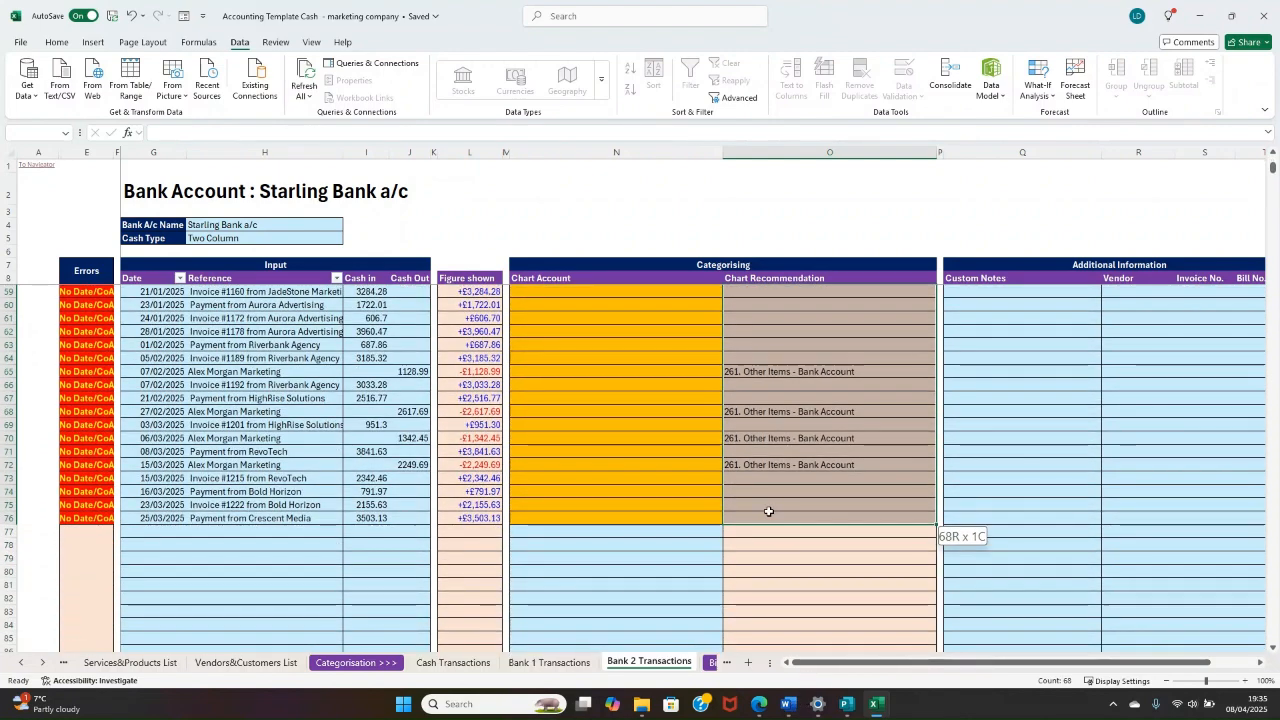
{"action": "right_click", "coordinate": [770, 501]}
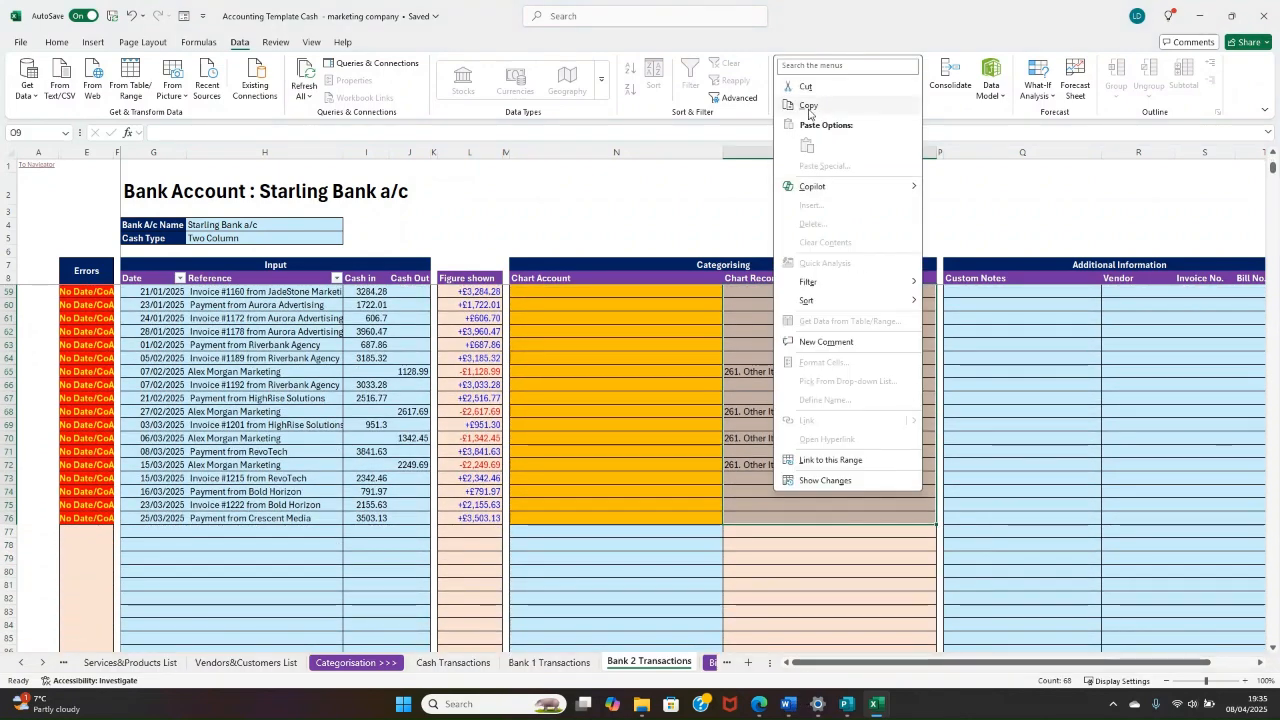
{"action": "left_click", "coordinate": [812, 106]}
{"action": "scroll", "coordinate": [754, 370], "scroll_direction": "up", "scroll_amount": 1}
{"action": "scroll", "coordinate": [754, 370], "scroll_direction": "up", "scroll_amount": 16}
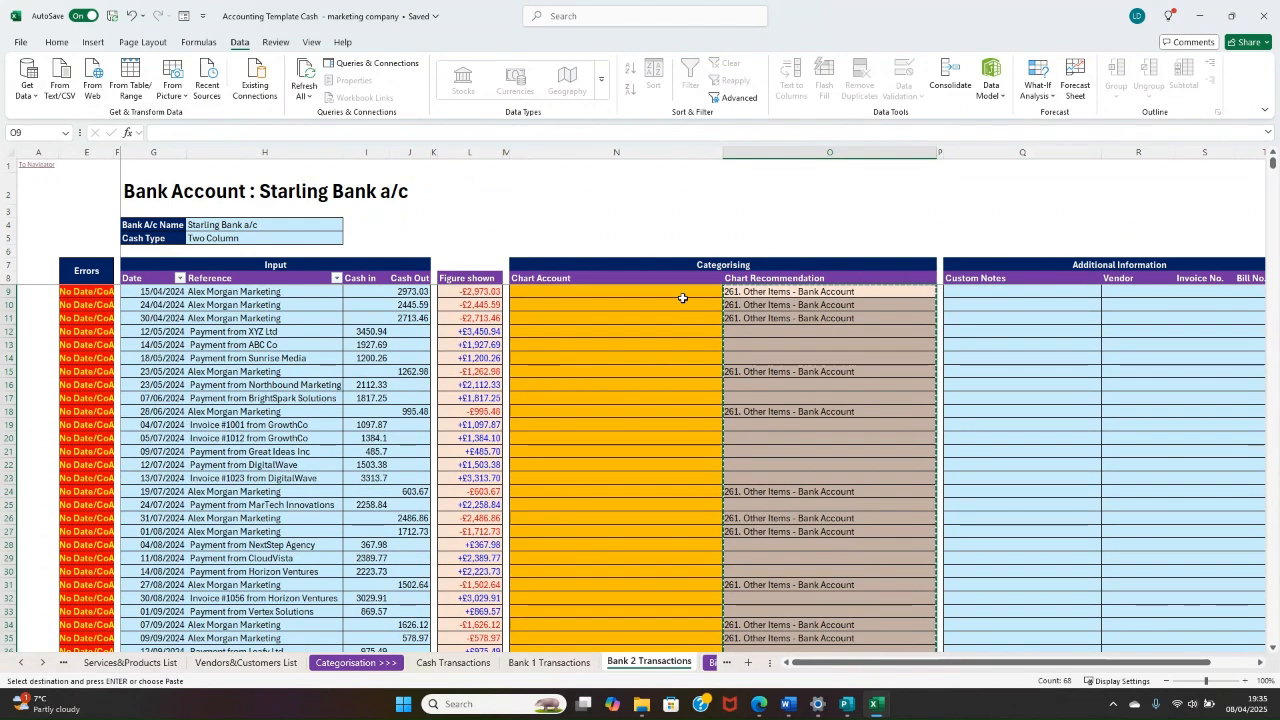
{"action": "left_click", "coordinate": [683, 298]}
{"action": "right_click", "coordinate": [681, 290]}
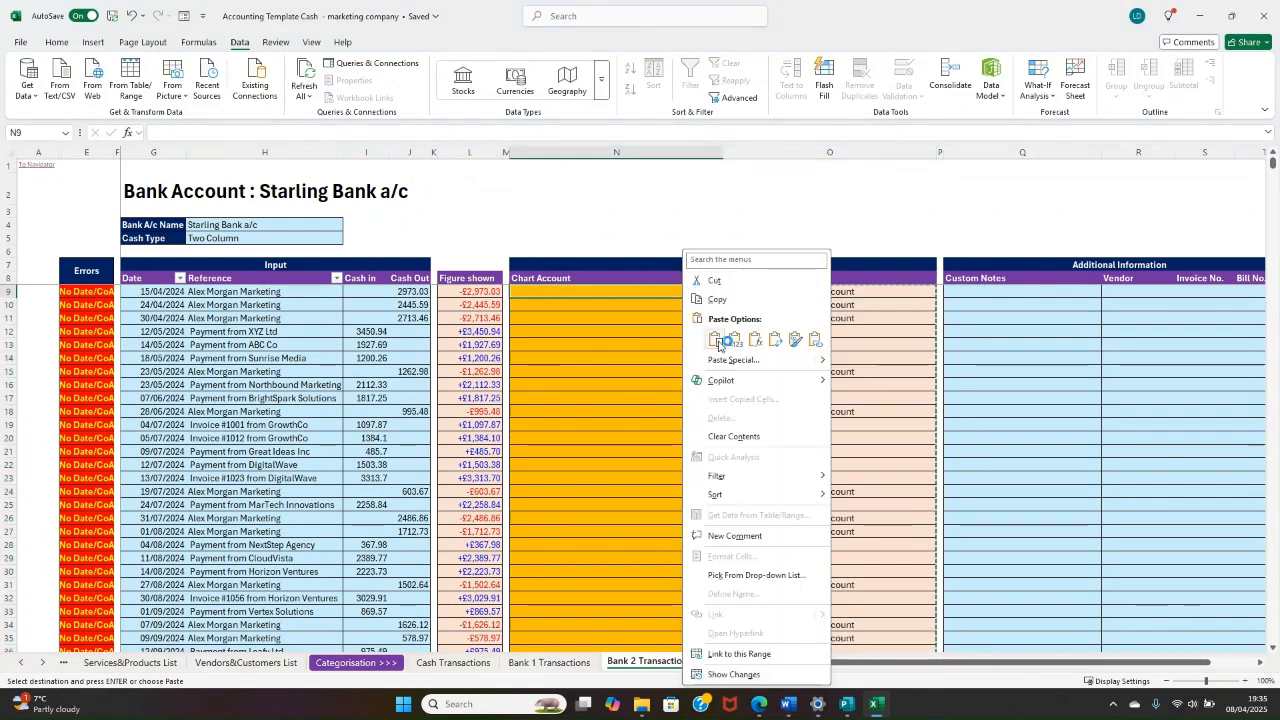
{"action": "left_click", "coordinate": [719, 345]}
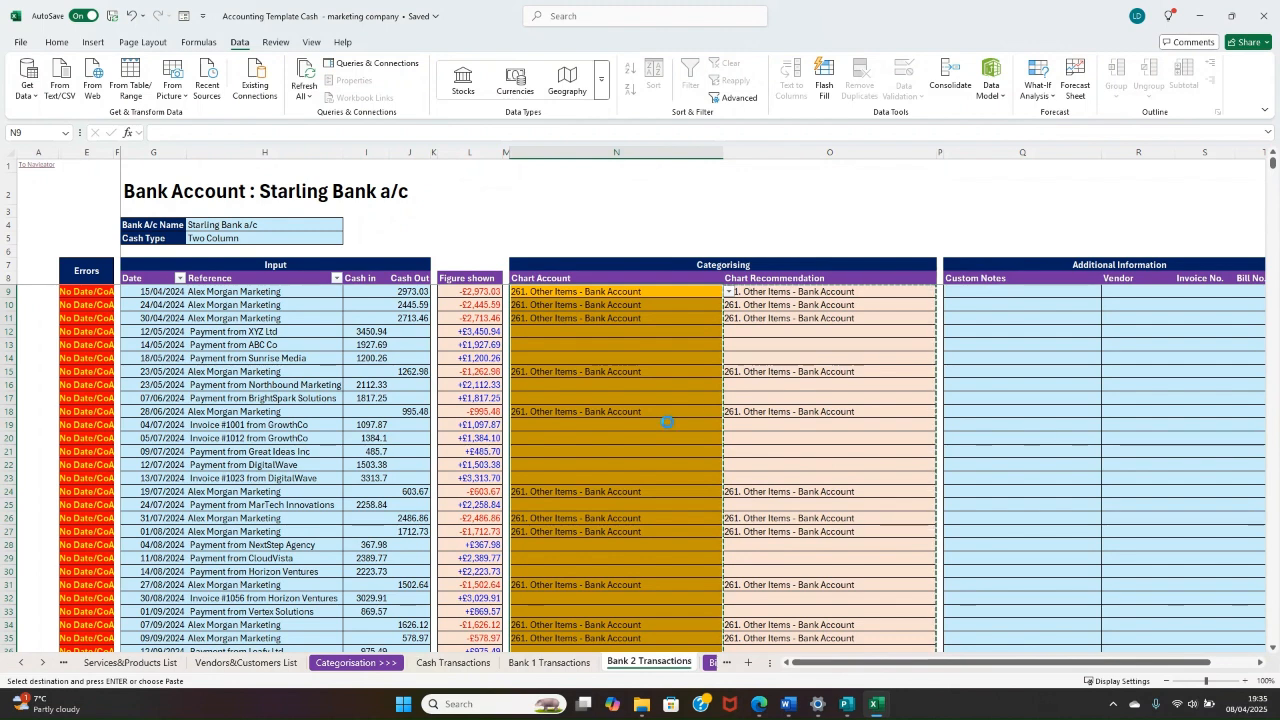
{"action": "left_click", "coordinate": [780, 465]}
{"action": "left_click", "coordinate": [614, 318]}
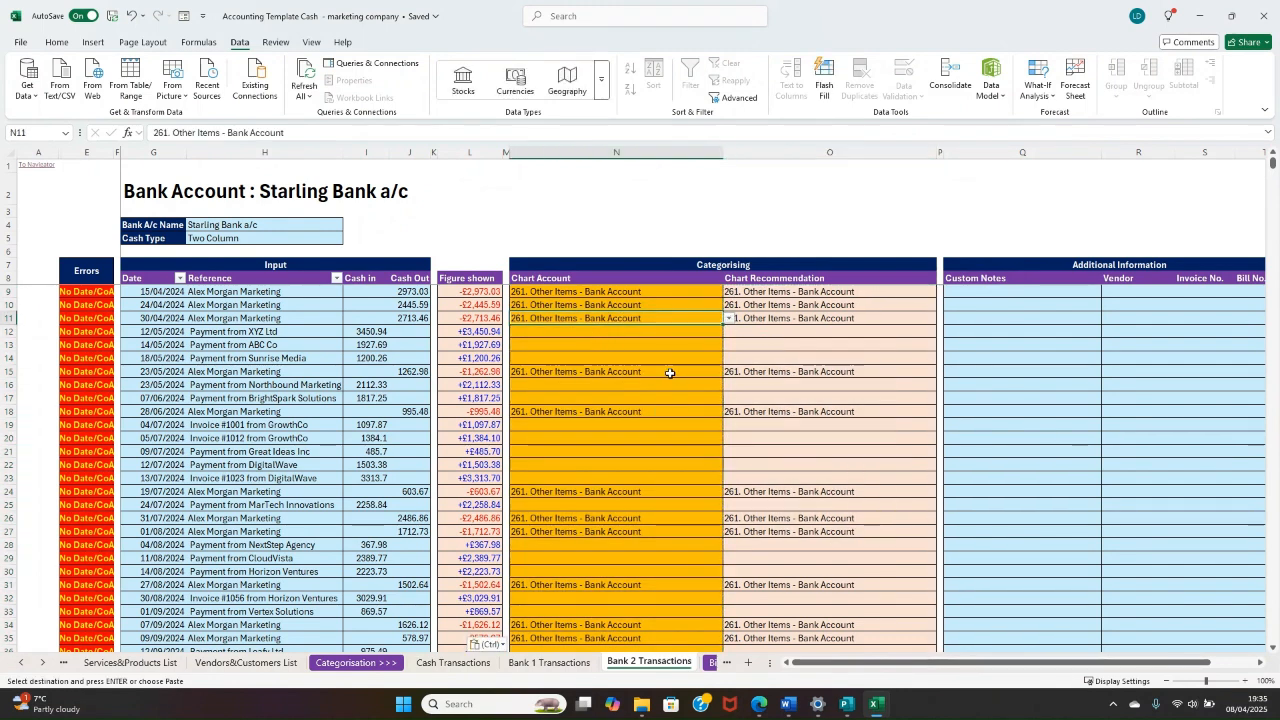
{"action": "key", "text": "Down"}
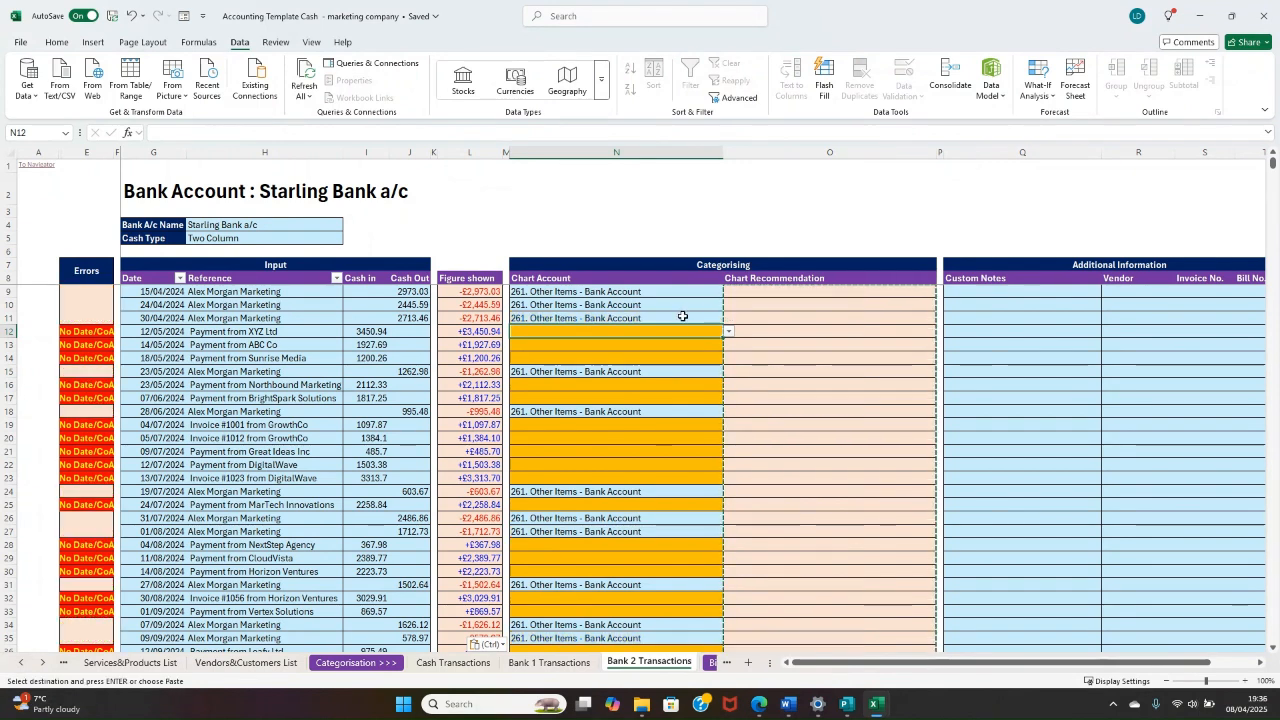
{"action": "left_click", "coordinate": [641, 239]}
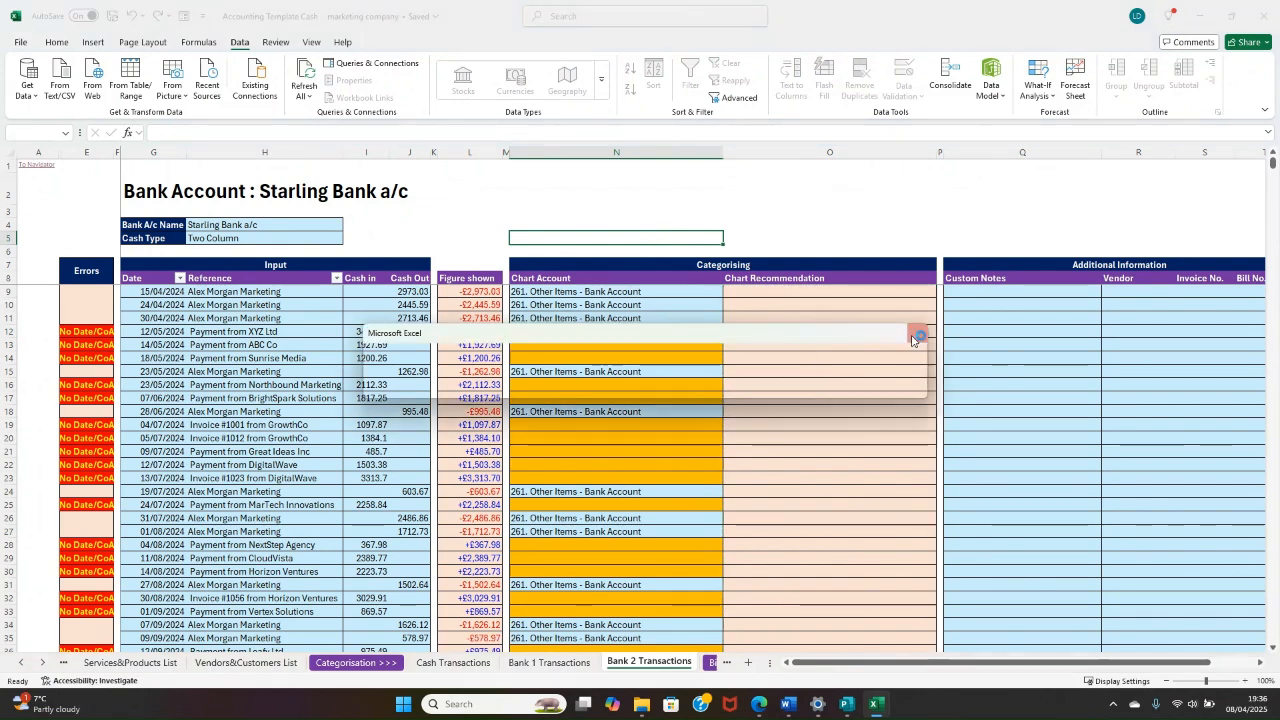
{"action": "left_click", "coordinate": [917, 332]}
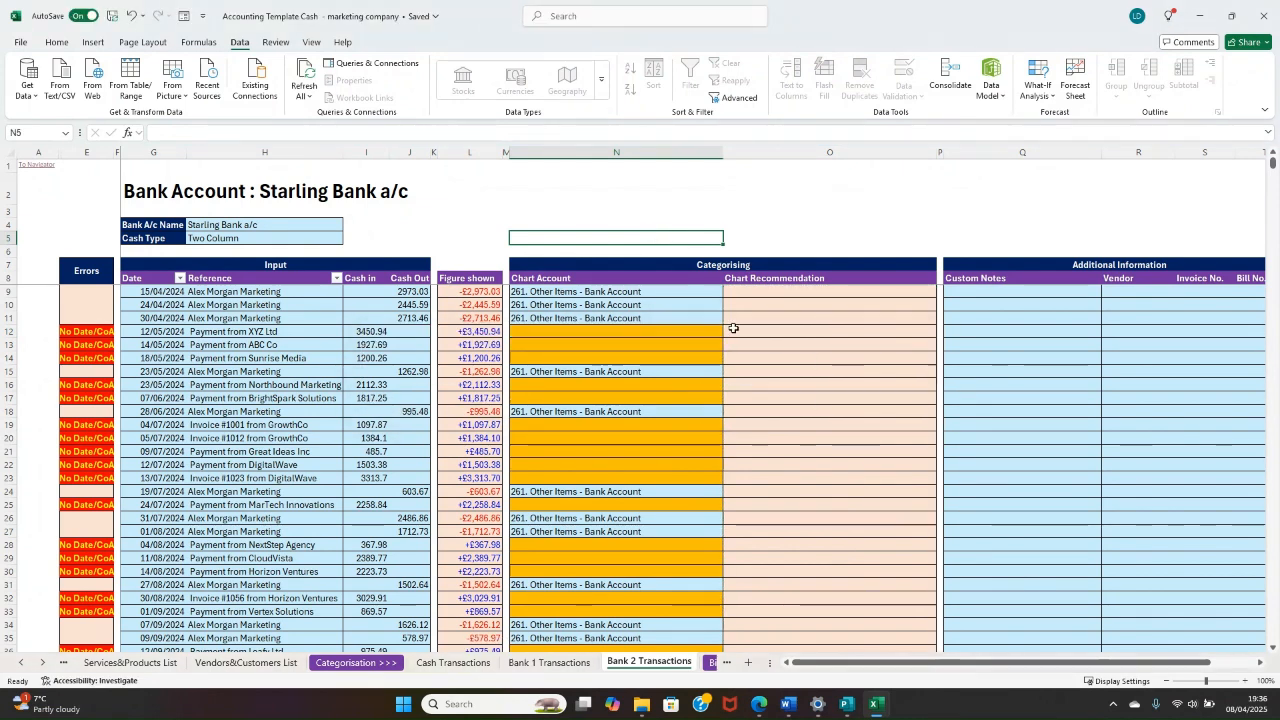
Step: Set the chart account for the incoming payments in N12:N14 to "101. Sales - Gen Sales"
{"action": "left_click", "coordinate": [590, 331]}
{"action": "scroll", "coordinate": [257, 347], "scroll_direction": "down", "scroll_amount": 7}
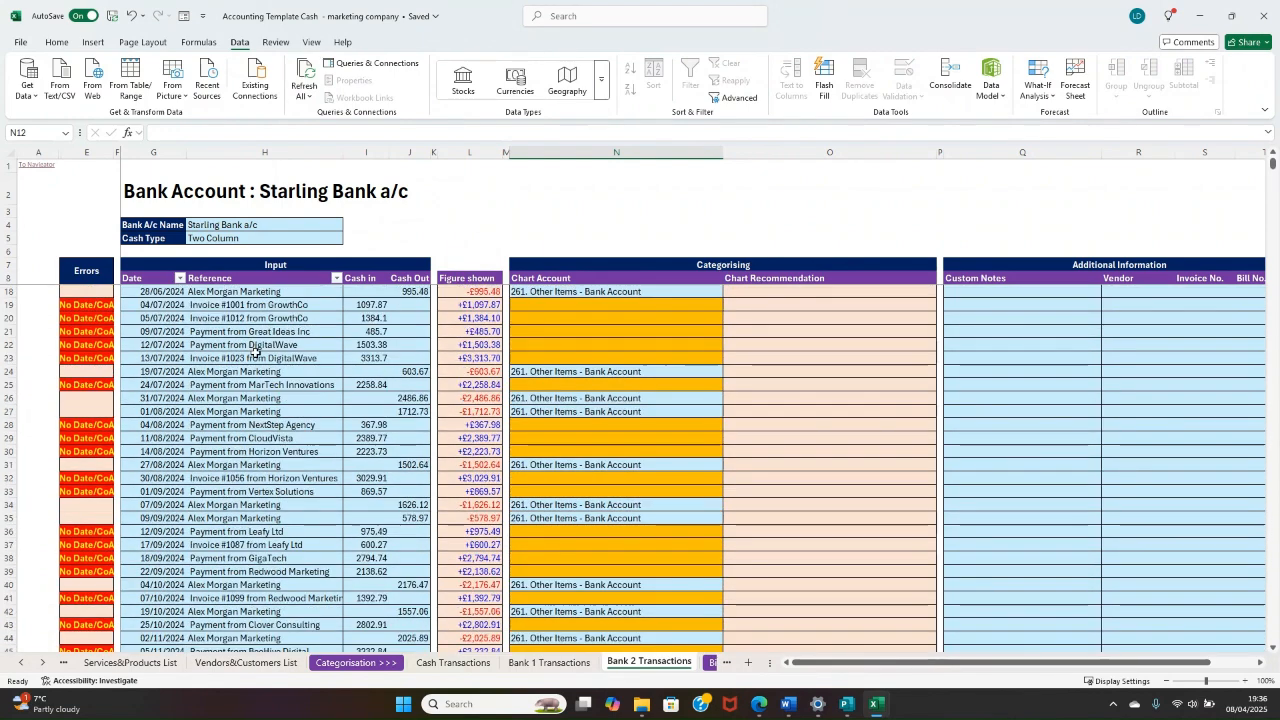
{"action": "scroll", "coordinate": [409, 384], "scroll_direction": "up", "scroll_amount": 6}
{"action": "scroll", "coordinate": [458, 381], "scroll_direction": "up", "scroll_amount": 1}
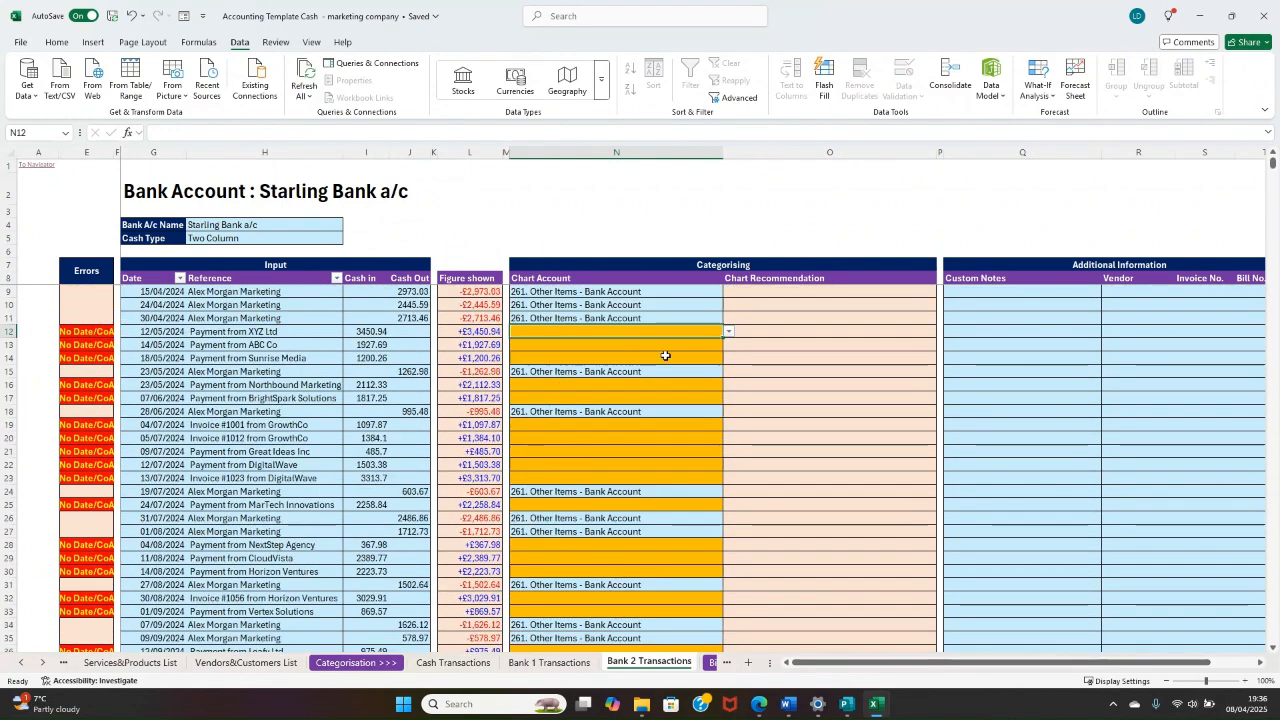
{"action": "left_click", "coordinate": [729, 332]}
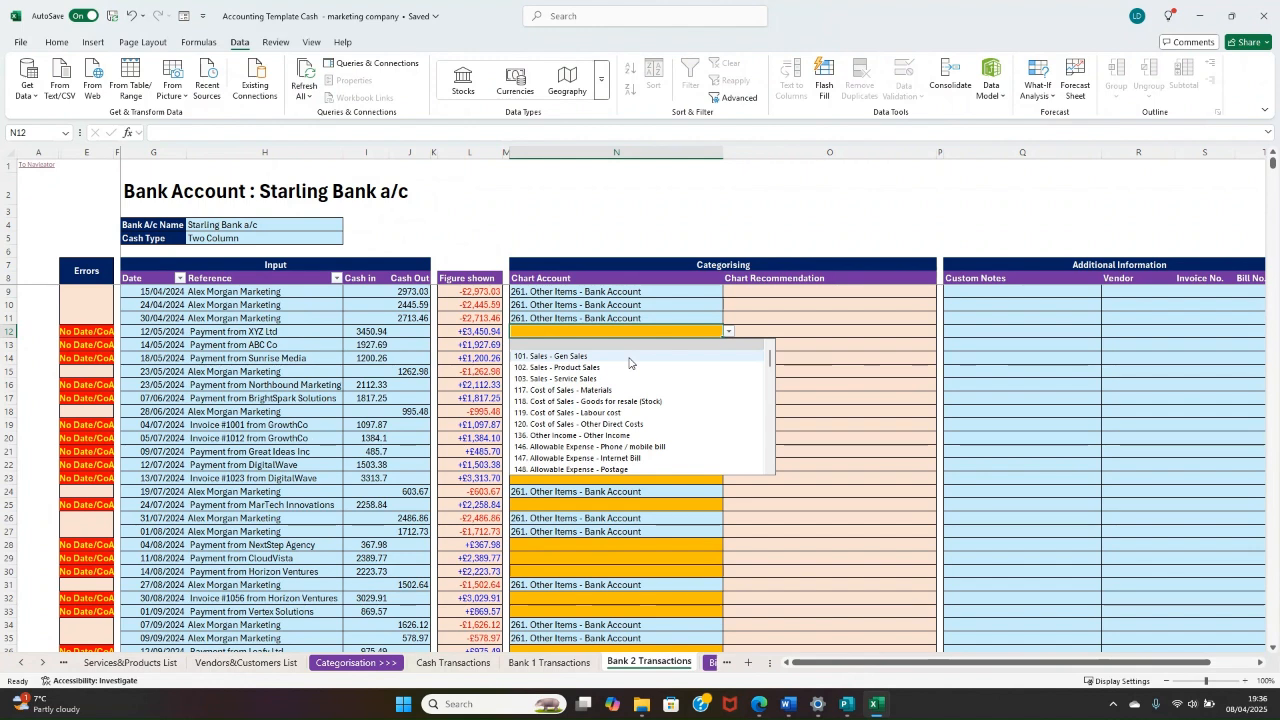
{"action": "left_click", "coordinate": [659, 291]}
{"action": "left_click_drag", "start_coordinate": [632, 332], "coordinate": [622, 353]}
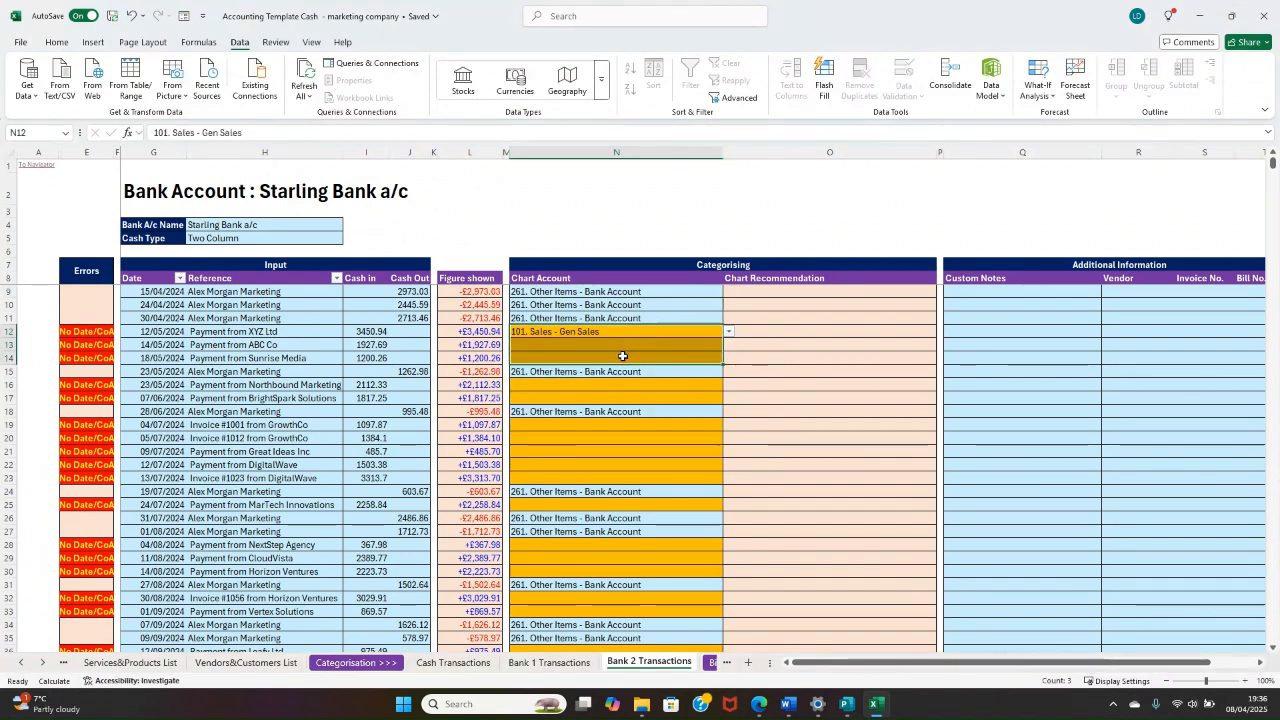
{"action": "key", "text": "ctrl+d"}
Step: Copy the "101. Sales - Gen Sales" chart account from N14 into N16:N17
{"action": "left_click", "coordinate": [586, 386]}
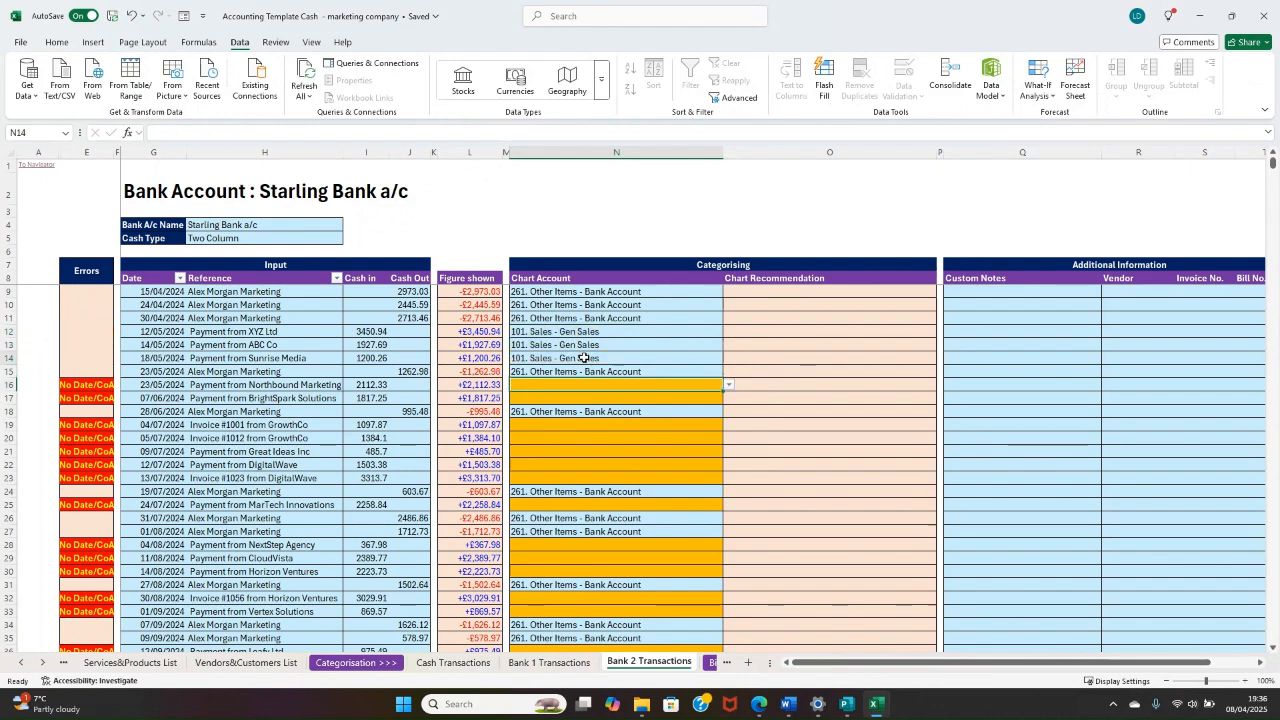
{"action": "key", "text": "ctrl+c"}
{"action": "left_click_drag", "start_coordinate": [586, 386], "coordinate": [588, 402]}
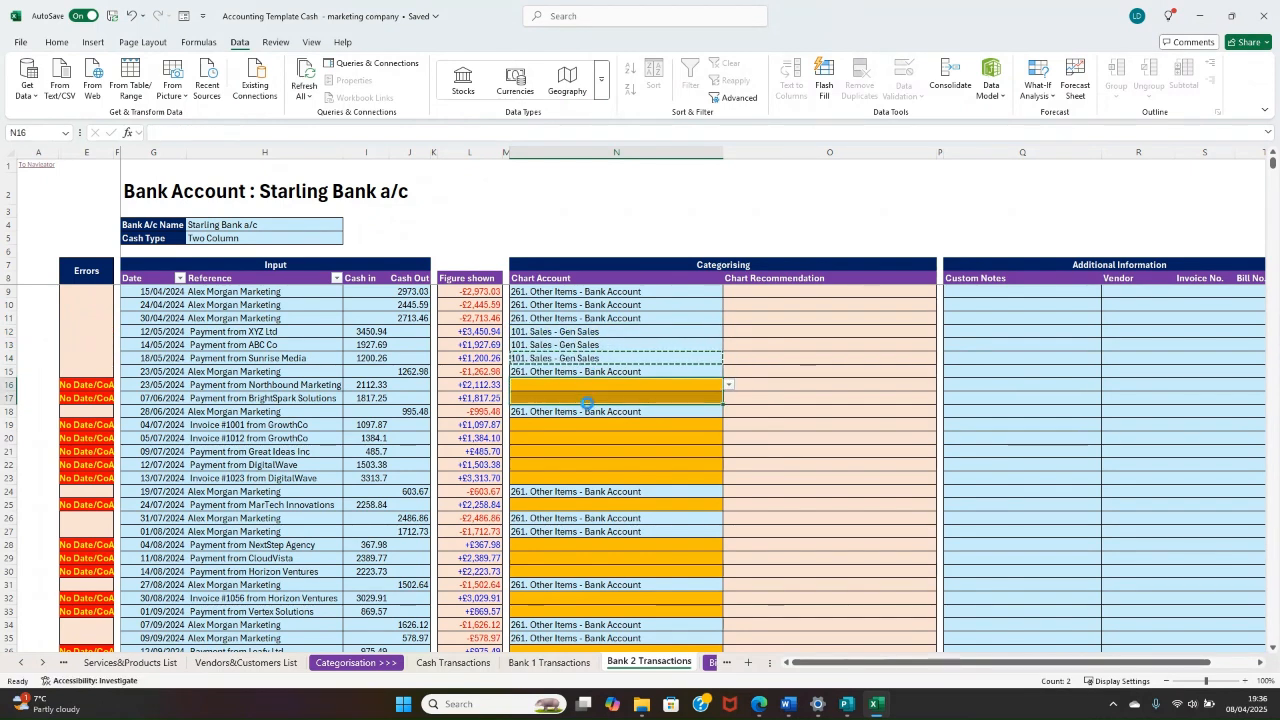
{"action": "key", "text": "ctrl+v"}
Step: Paste "101. Sales - Gen Sales" into all remaining blank Chart Account cells from N19 down to N76
{"action": "left_click", "coordinate": [603, 425]}
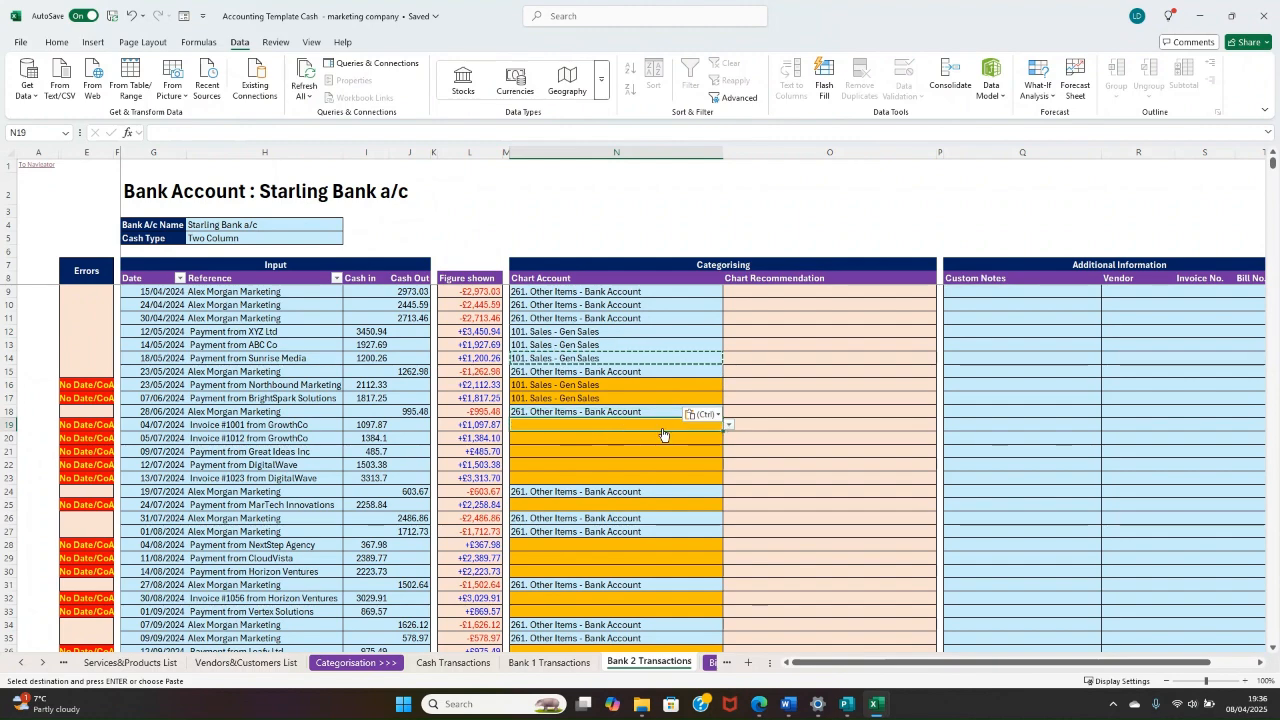
{"action": "left_click_drag", "start_coordinate": [667, 430], "coordinate": [665, 478]}
{"action": "left_click", "coordinate": [660, 505], "text": "ctrl"}
{"action": "left_click_drag", "start_coordinate": [655, 545], "coordinate": [652, 571]}
{"action": "scroll", "coordinate": [630, 500], "scroll_direction": "down", "scroll_amount": 10}
{"action": "left_click", "coordinate": [608, 425], "text": "ctrl"}
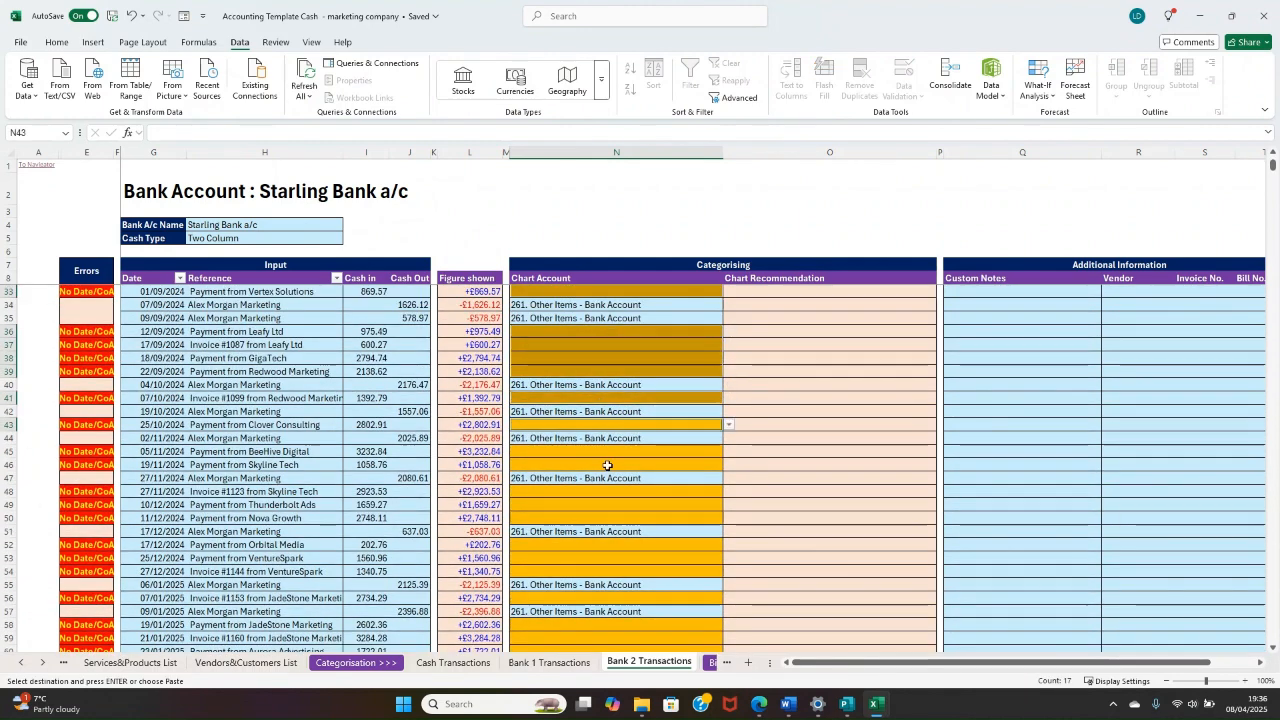
{"action": "left_click_drag", "start_coordinate": [606, 452], "coordinate": [606, 465]}
{"action": "left_click_drag", "start_coordinate": [612, 491], "coordinate": [614, 518]}
{"action": "left_click_drag", "start_coordinate": [622, 545], "coordinate": [627, 572]}
{"action": "scroll", "coordinate": [627, 575], "scroll_direction": "down", "scroll_amount": 3}
{"action": "mouse_move", "coordinate": [608, 505]}
{"action": "left_mouse_down"}
{"action": "mouse_move", "coordinate": [606, 583]}
{"action": "mouse_move", "coordinate": [606, 505]}
{"action": "left_mouse_up"}
{"action": "scroll", "coordinate": [606, 583], "scroll_direction": "down", "scroll_amount": 3}
{"action": "left_click", "coordinate": [606, 532], "text": "ctrl"}
{"action": "left_click", "coordinate": [606, 560], "text": "ctrl"}
{"action": "left_click_drag", "start_coordinate": [606, 585], "coordinate": [604, 624]}
{"action": "right_click", "coordinate": [597, 606]}
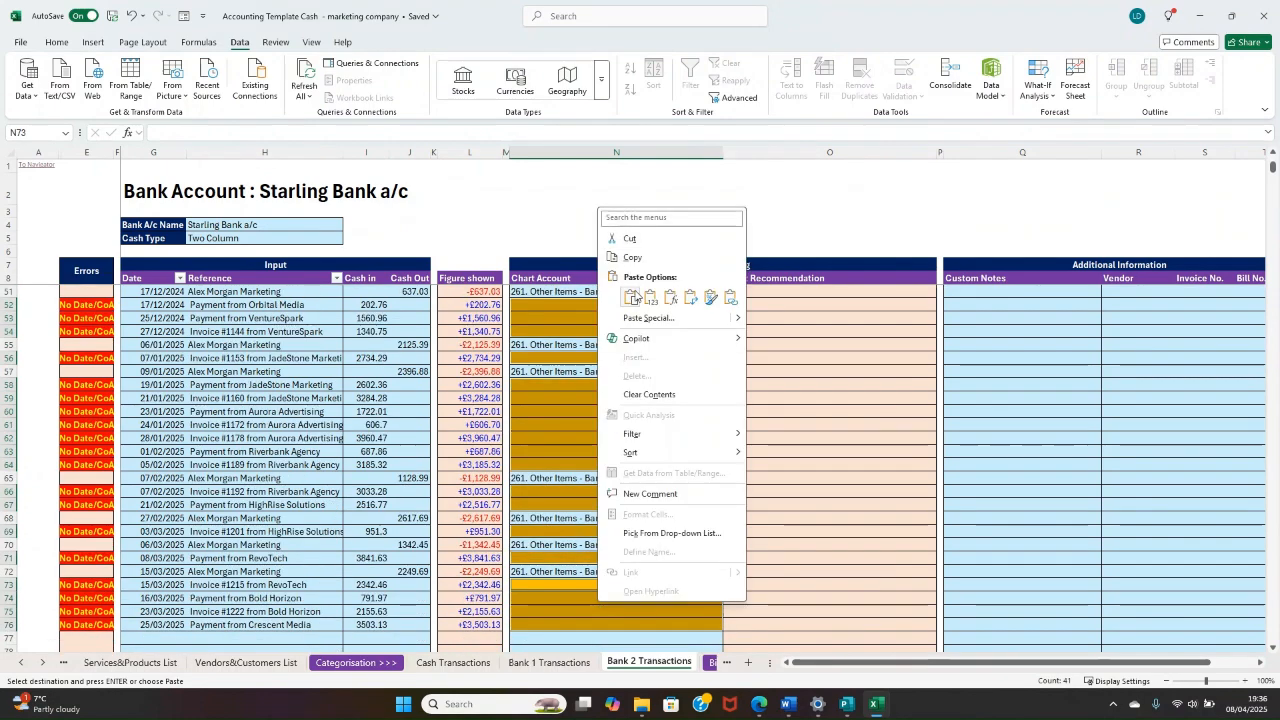
{"action": "left_click", "coordinate": [633, 298]}
{"action": "left_click", "coordinate": [663, 384]}
{"action": "scroll", "coordinate": [690, 365], "scroll_direction": "up", "scroll_amount": 14}
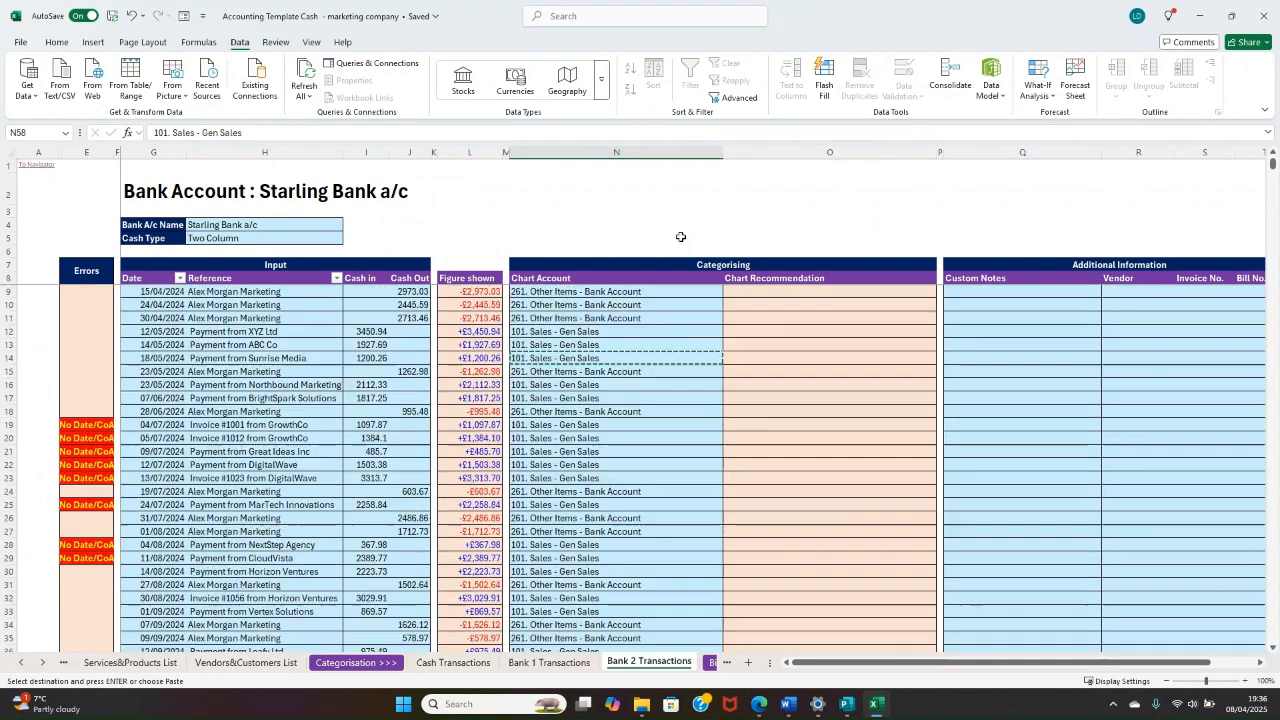
Step: Check the chart accounts in N15 and N12, and open the Total - Profit and Loss summary from the Navigator
{"action": "left_click", "coordinate": [631, 411]}
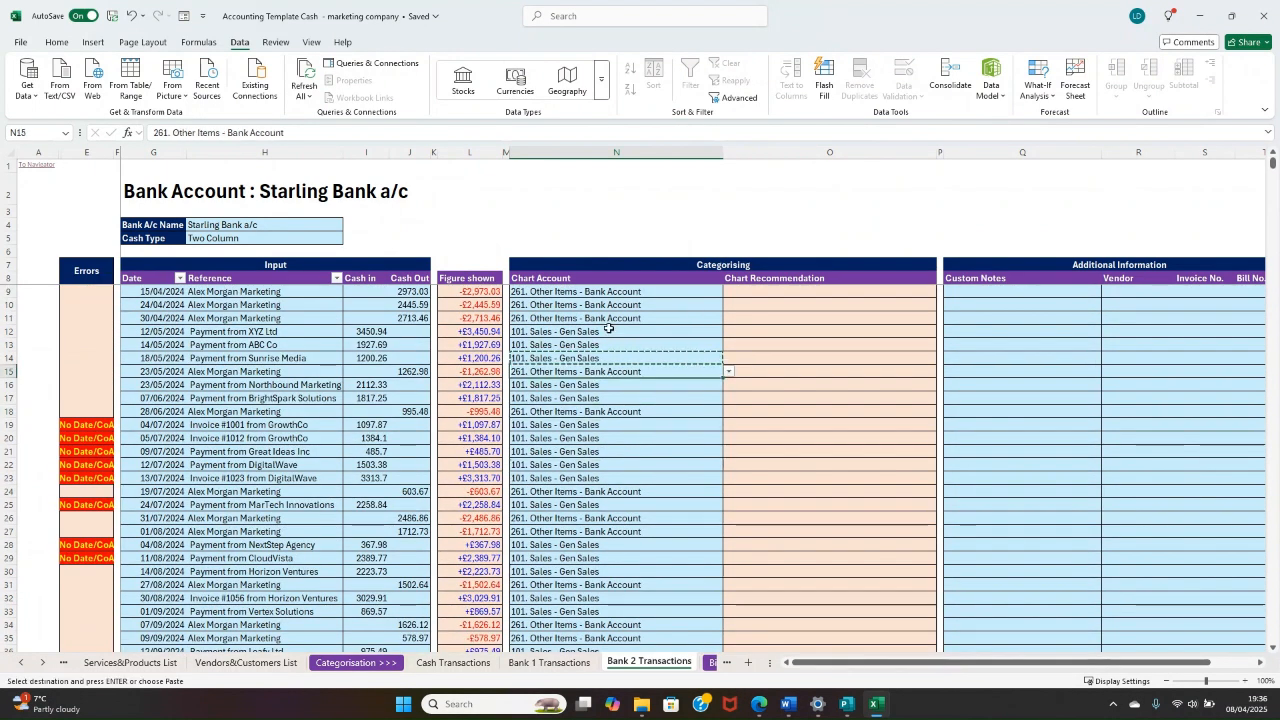
{"action": "left_click", "coordinate": [610, 331]}
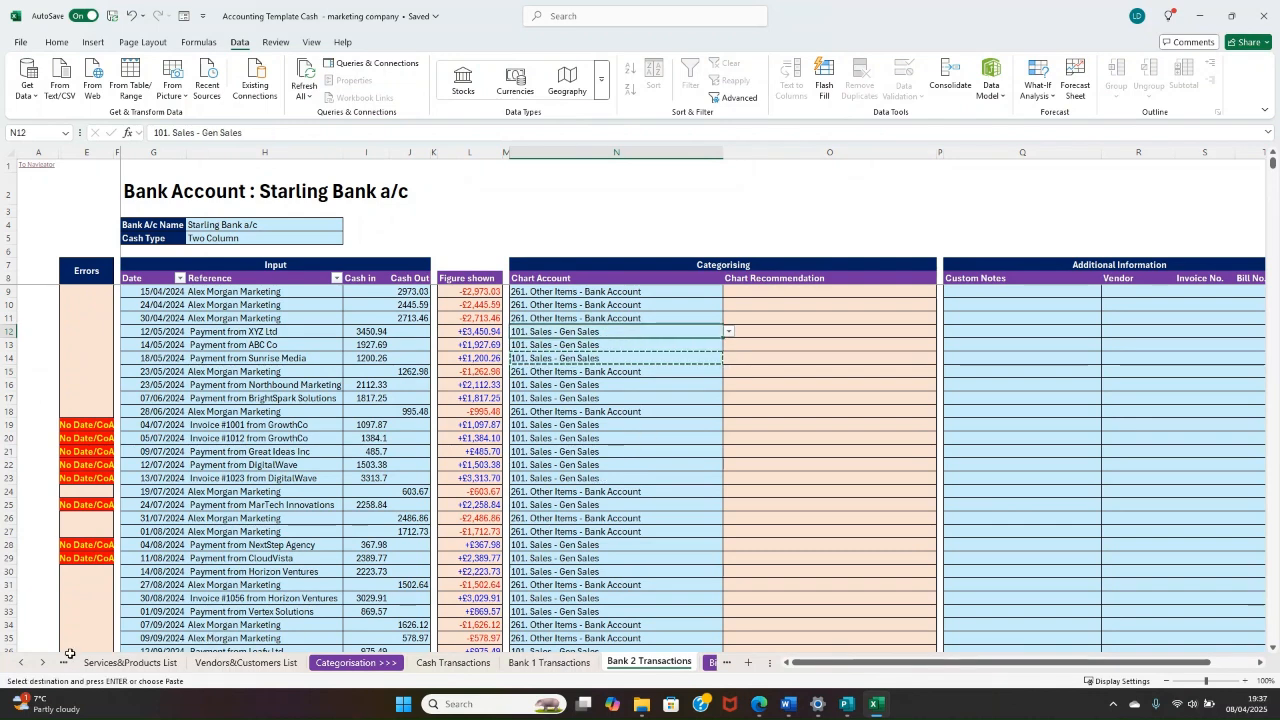
{"action": "left_click", "coordinate": [33, 167]}
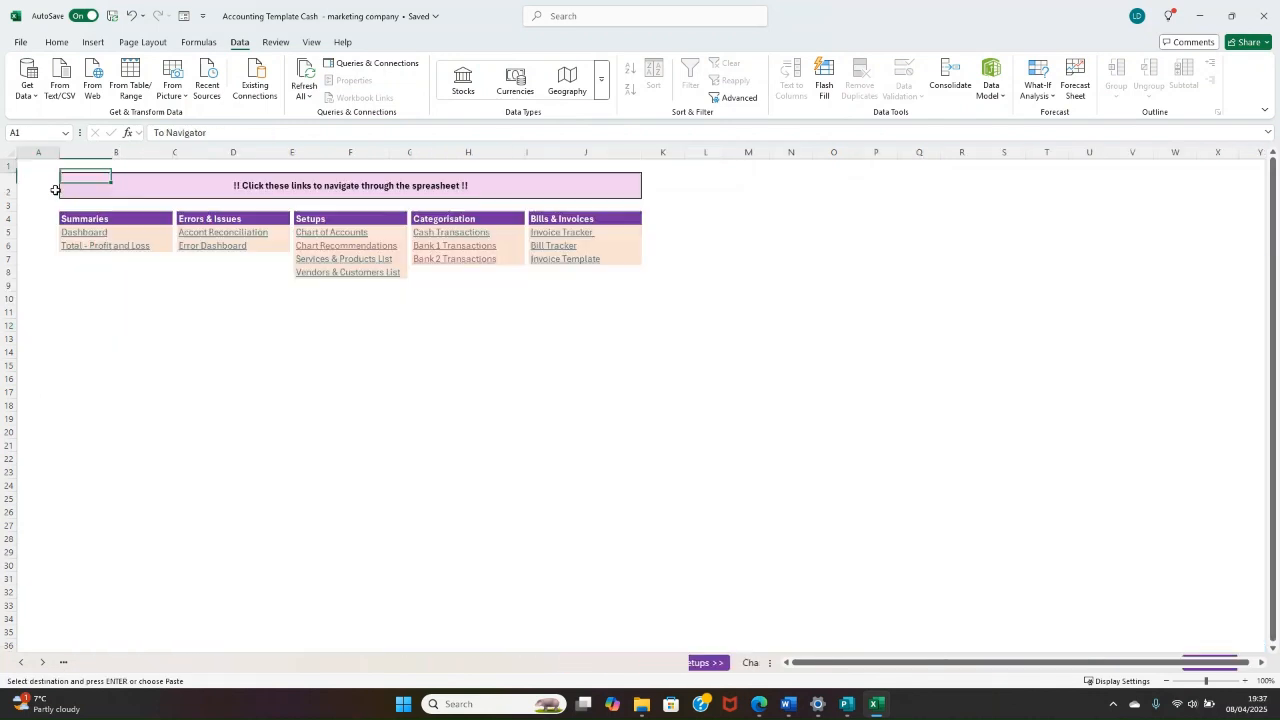
{"action": "left_click", "coordinate": [121, 247]}
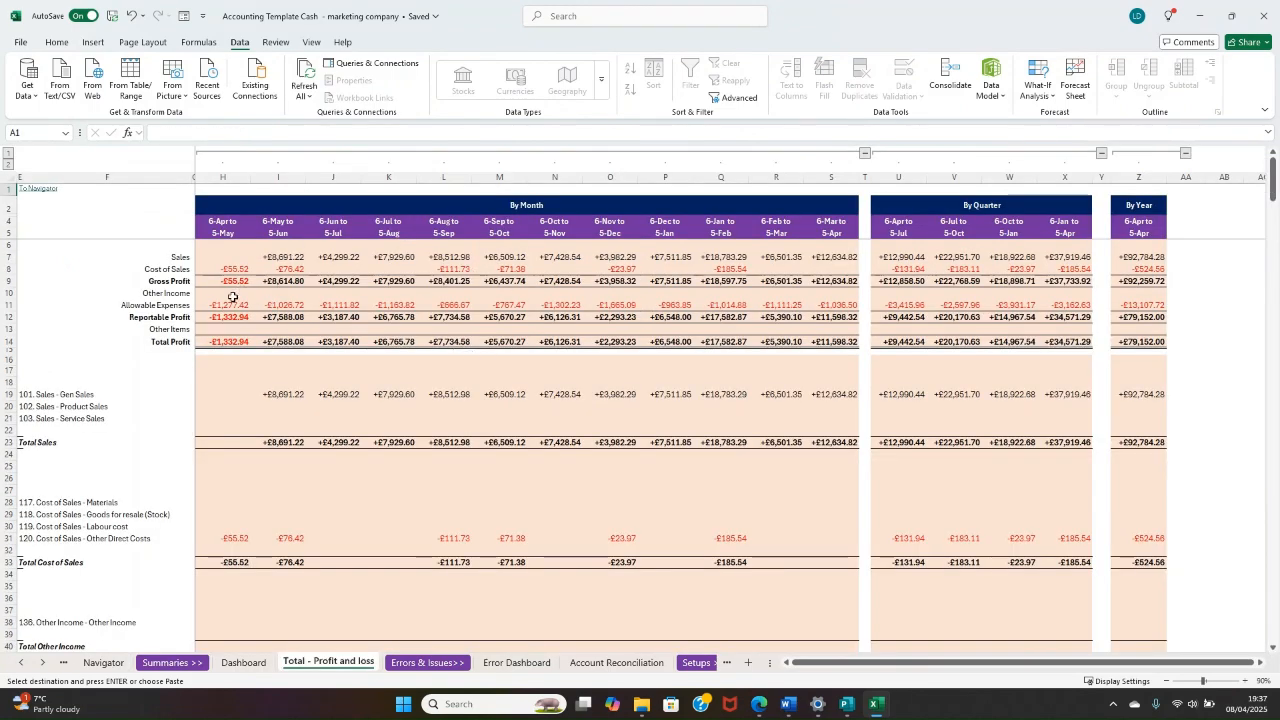
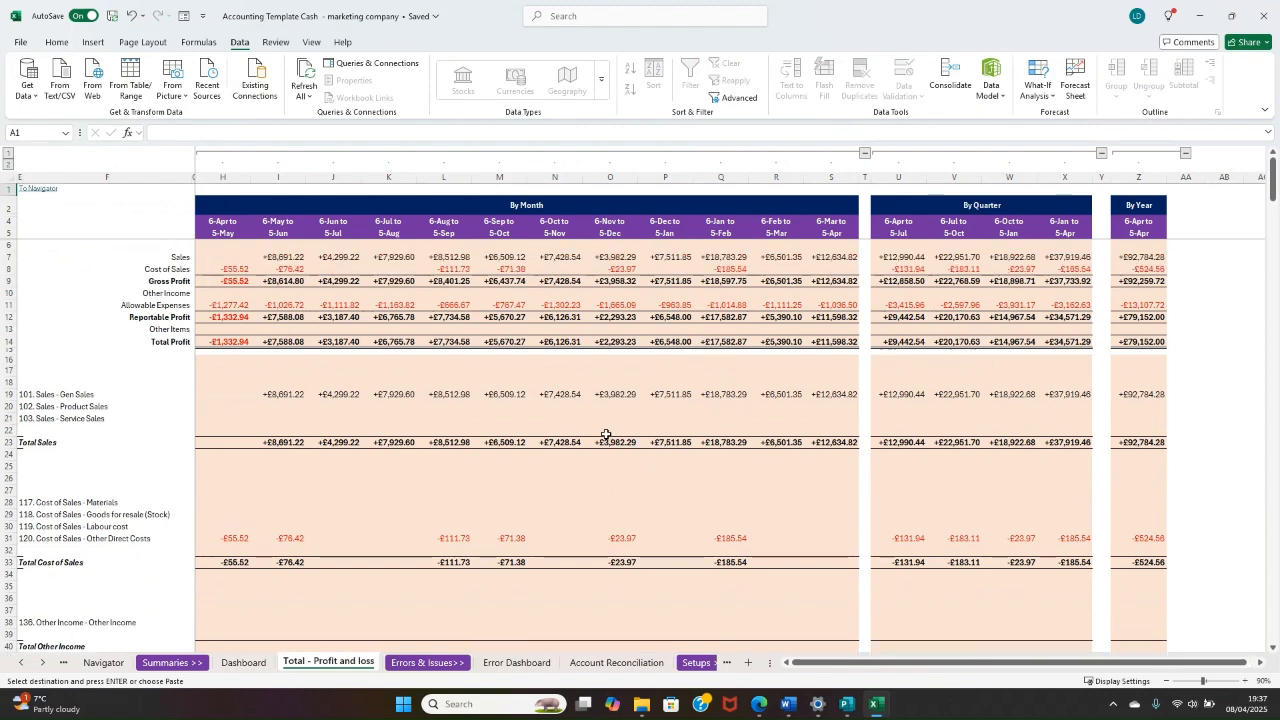
Step: Look through the profit and loss account rows and examine the Sales line across the By Month, By Quarter and By Year sections
{"action": "scroll", "coordinate": [606, 435], "scroll_direction": "down", "scroll_amount": 11}
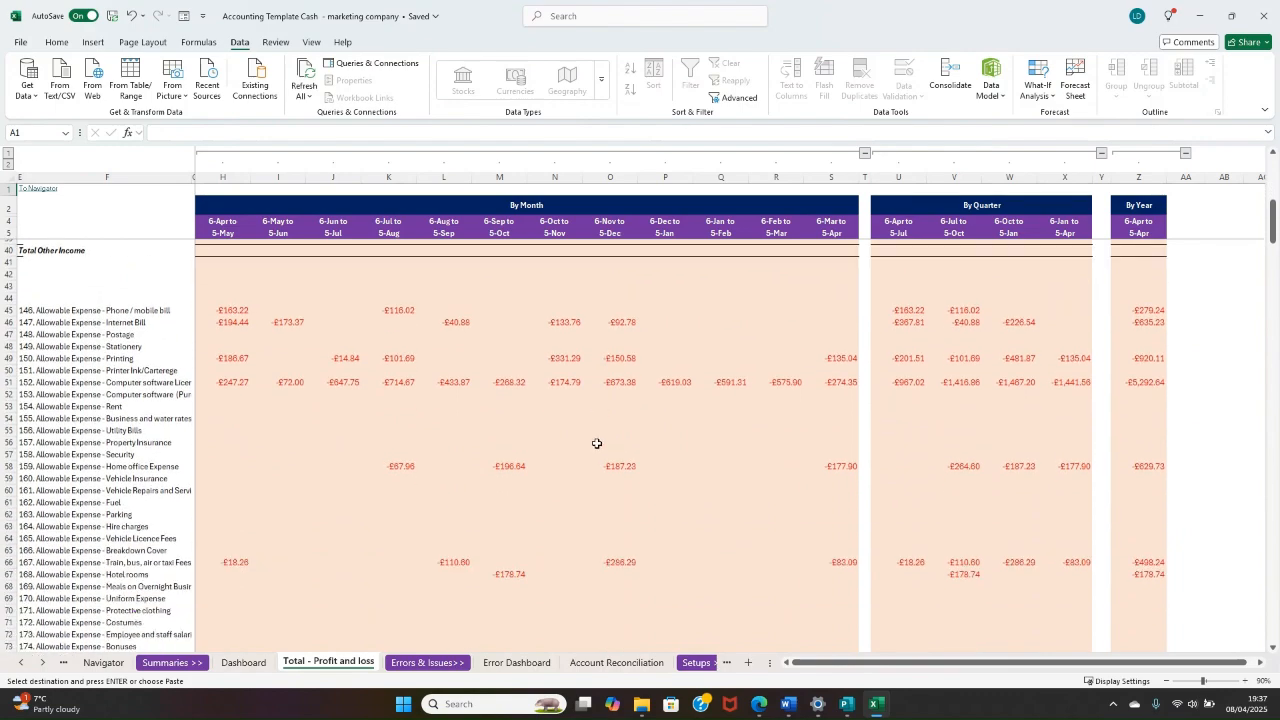
{"action": "scroll", "coordinate": [597, 443], "scroll_direction": "down", "scroll_amount": 20}
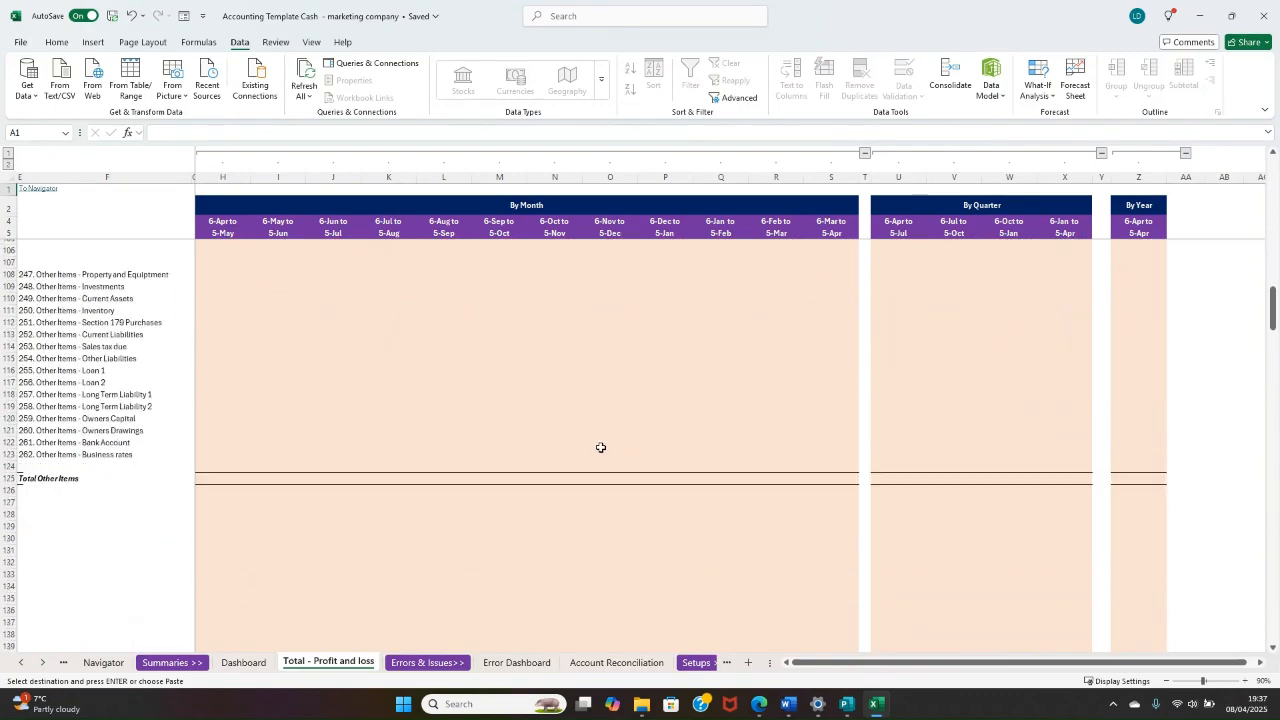
{"action": "scroll", "coordinate": [600, 447], "scroll_direction": "up", "scroll_amount": 20}
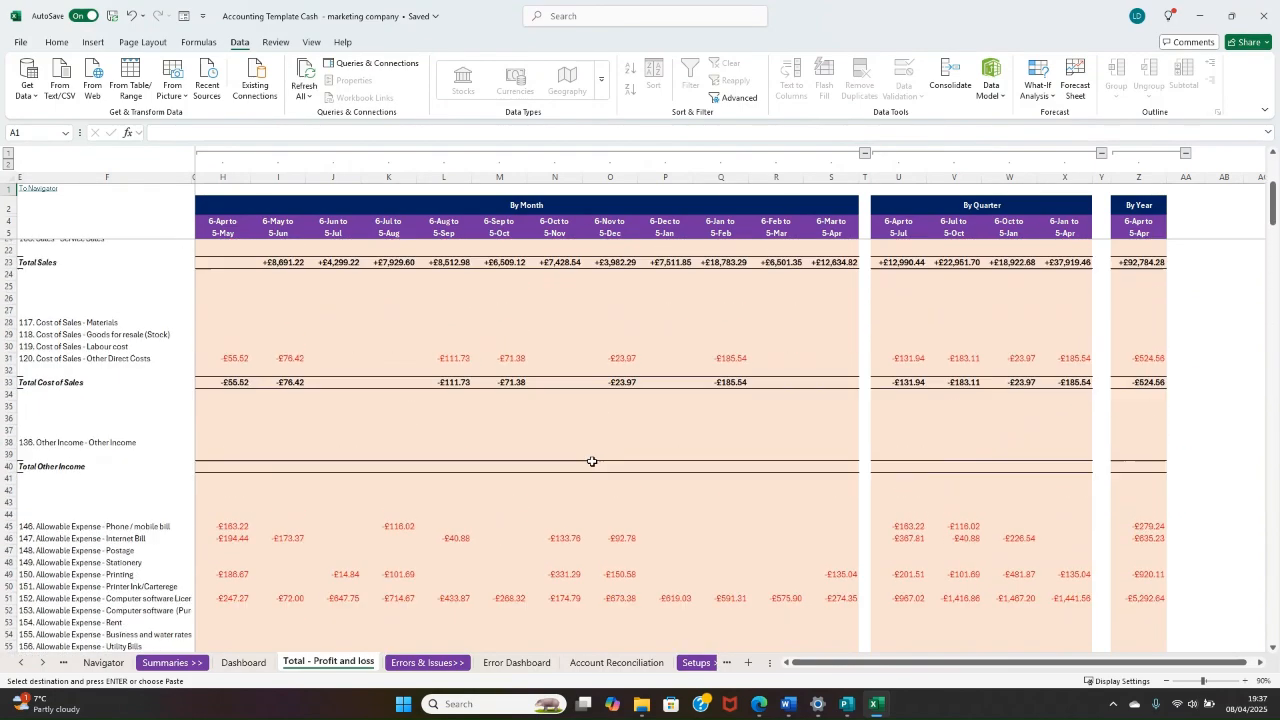
{"action": "scroll", "coordinate": [600, 440], "scroll_direction": "up", "scroll_amount": 5}
{"action": "left_click", "coordinate": [199, 256]}
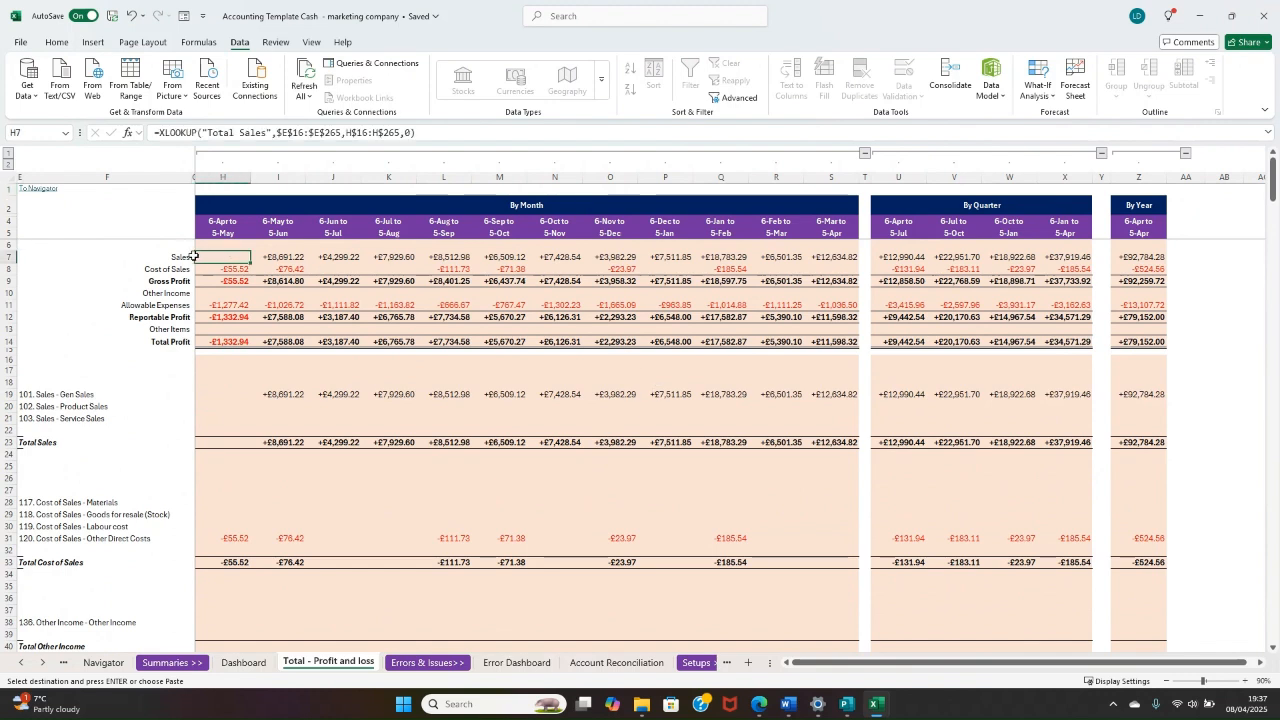
{"action": "left_click_drag", "start_coordinate": [181, 256], "coordinate": [1130, 251]}
{"action": "left_click", "coordinate": [1130, 251]}
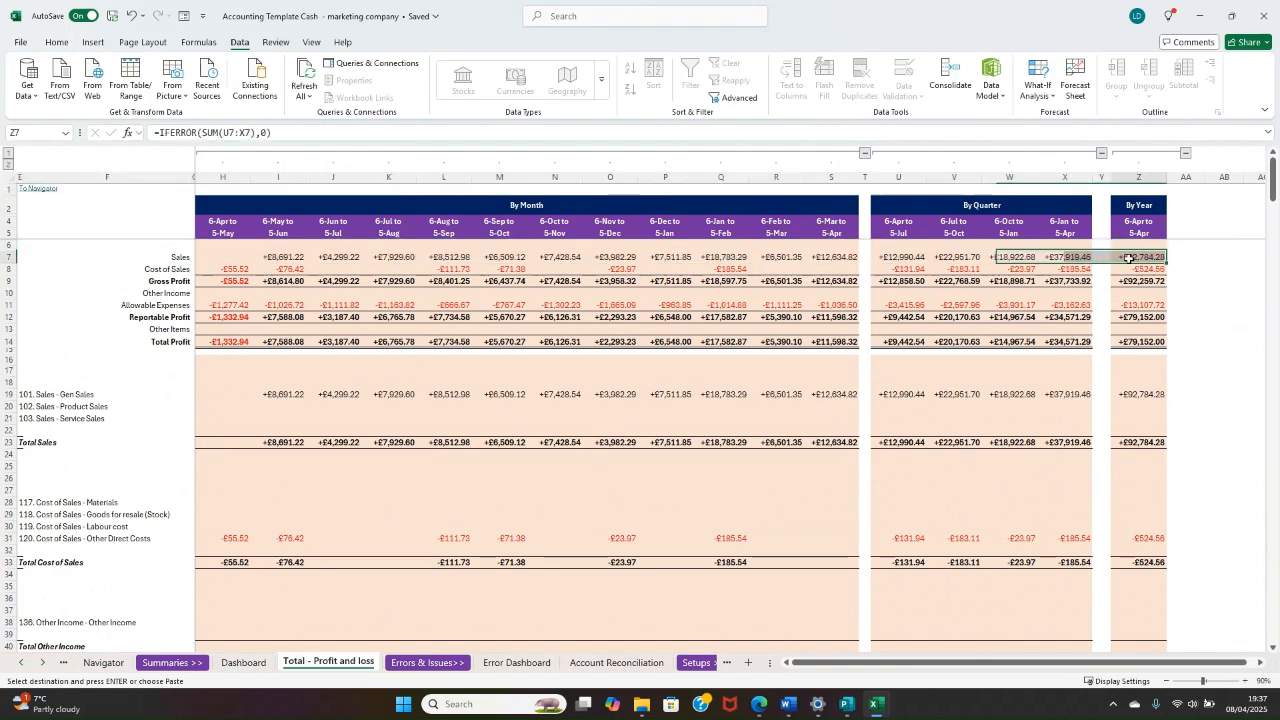
{"action": "left_click", "coordinate": [544, 205]}
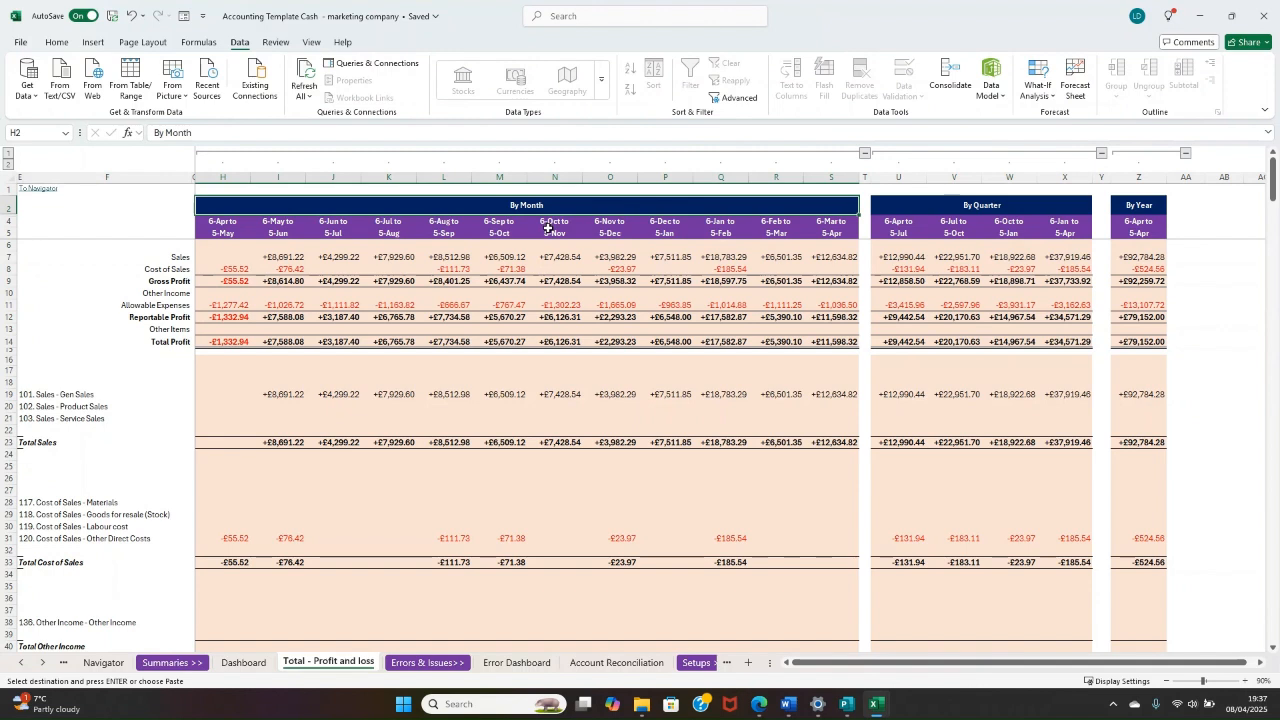
{"action": "left_click", "coordinate": [1040, 210]}
{"action": "left_click_drag", "start_coordinate": [1150, 210], "coordinate": [1147, 258]}
{"action": "left_click", "coordinate": [1139, 293]}
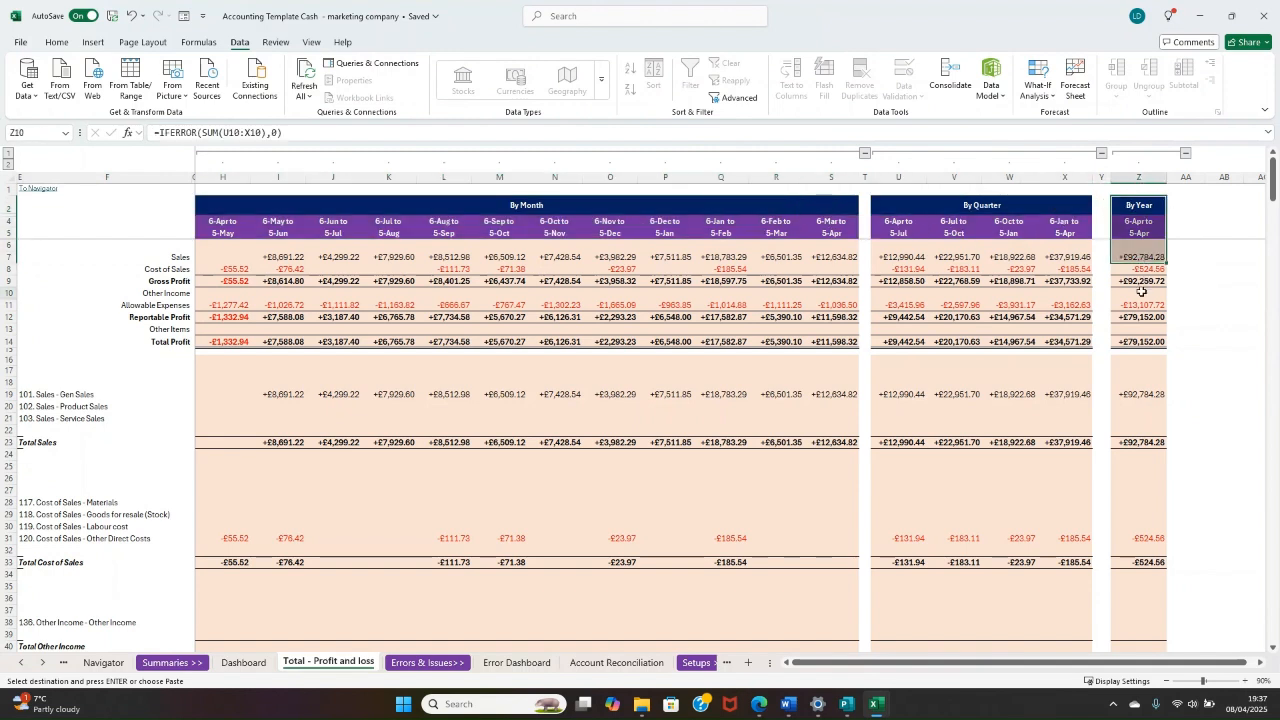
Step: Unprotect the Total - Profit and loss sheet and collapse the By Month and By Quarter column groups, leaving only By Year
{"action": "left_click", "coordinate": [866, 154]}
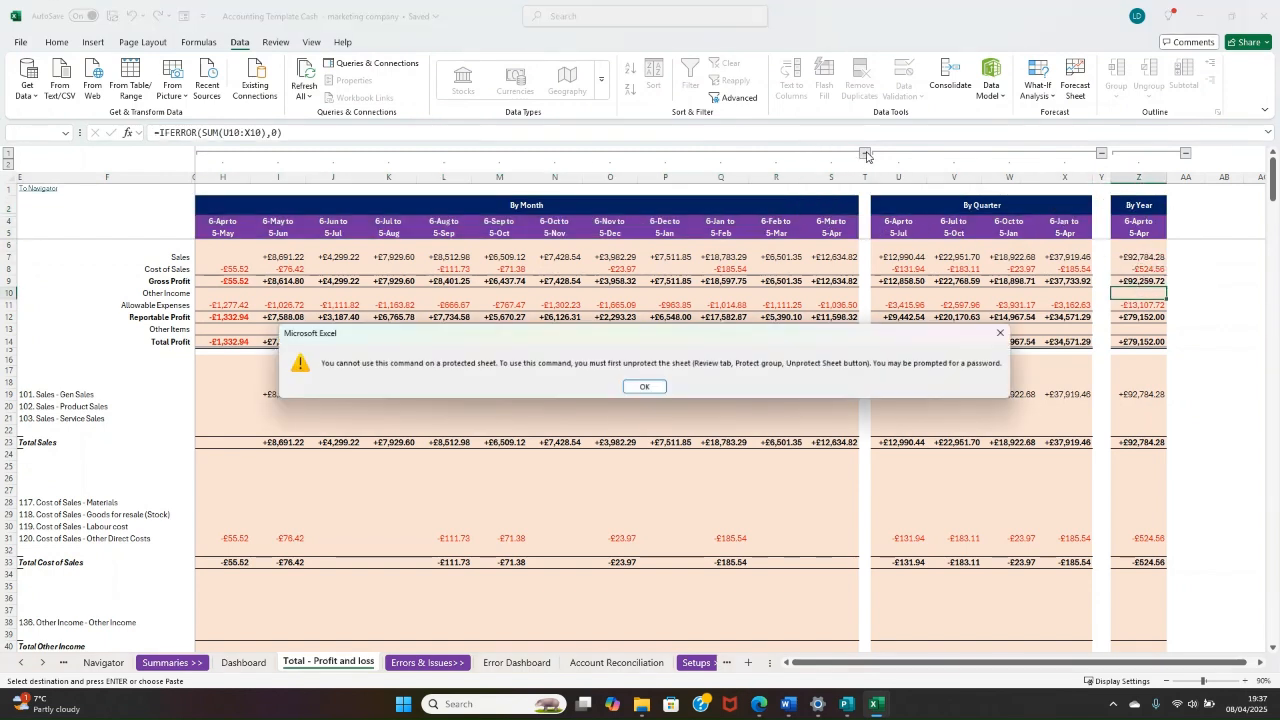
{"action": "left_click", "coordinate": [646, 387]}
{"action": "right_click", "coordinate": [311, 665]}
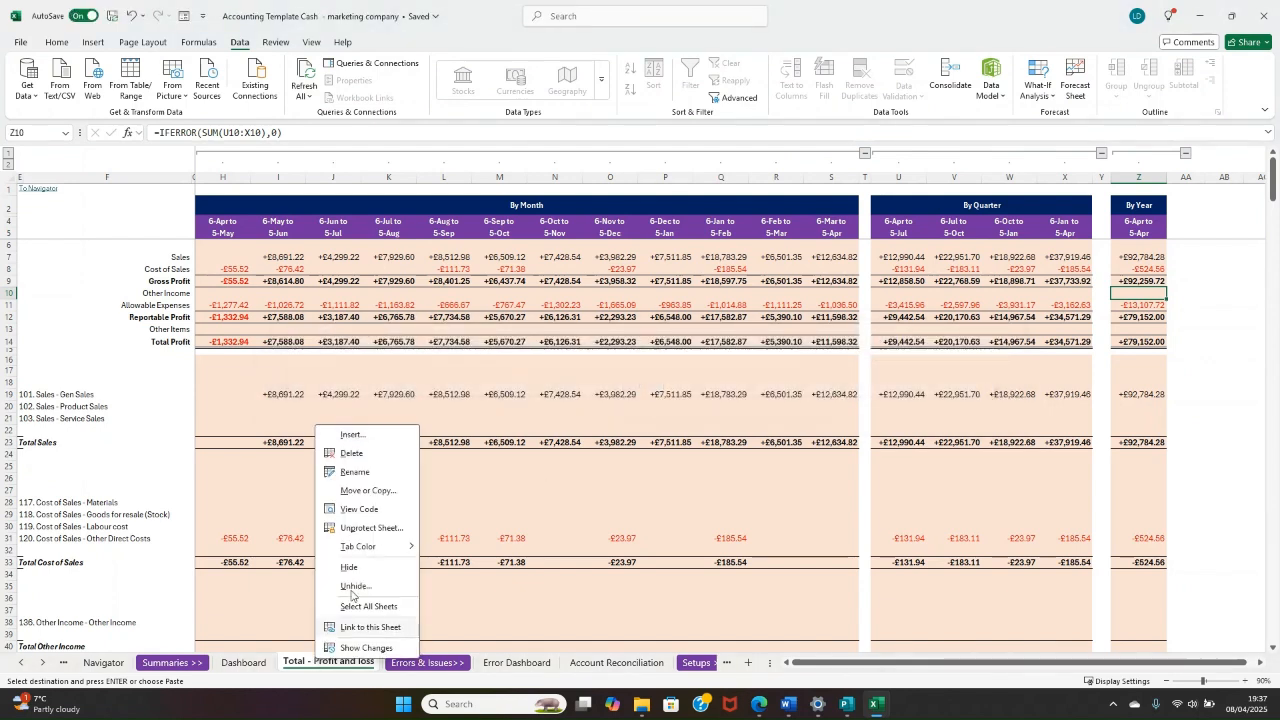
{"action": "left_click", "coordinate": [386, 535]}
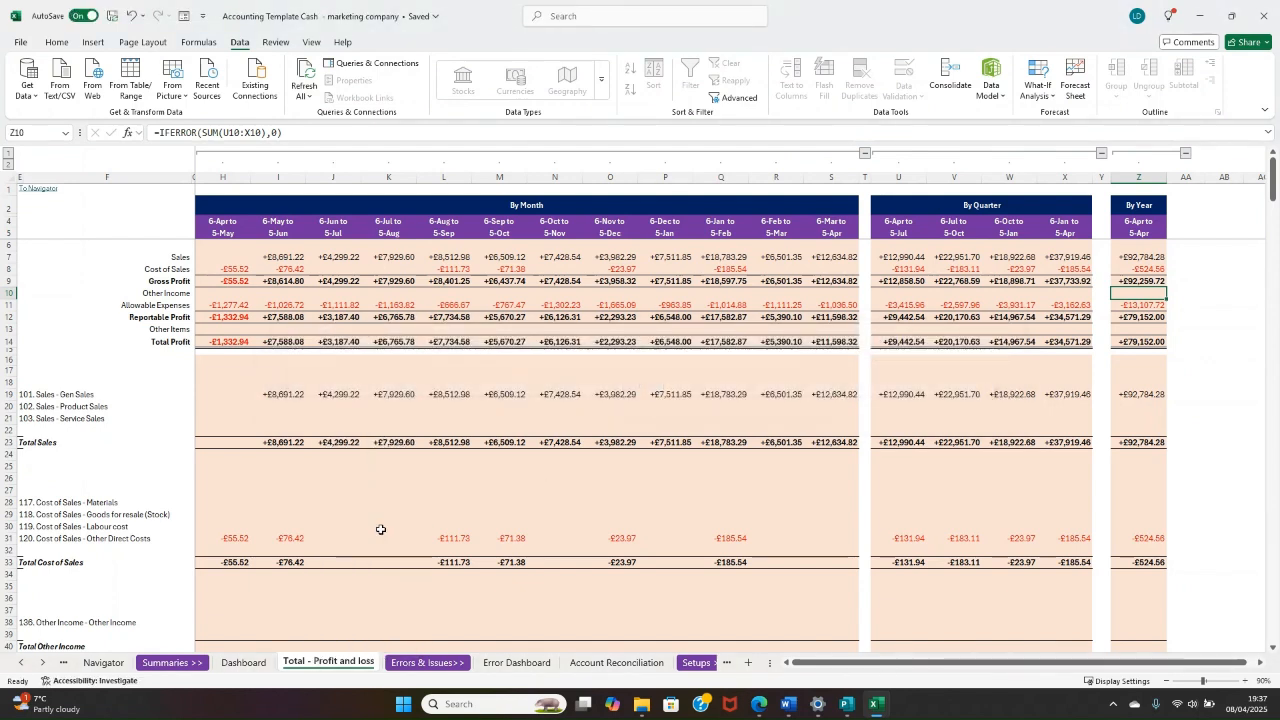
{"action": "left_click", "coordinate": [866, 154]}
{"action": "left_click", "coordinate": [438, 154]}
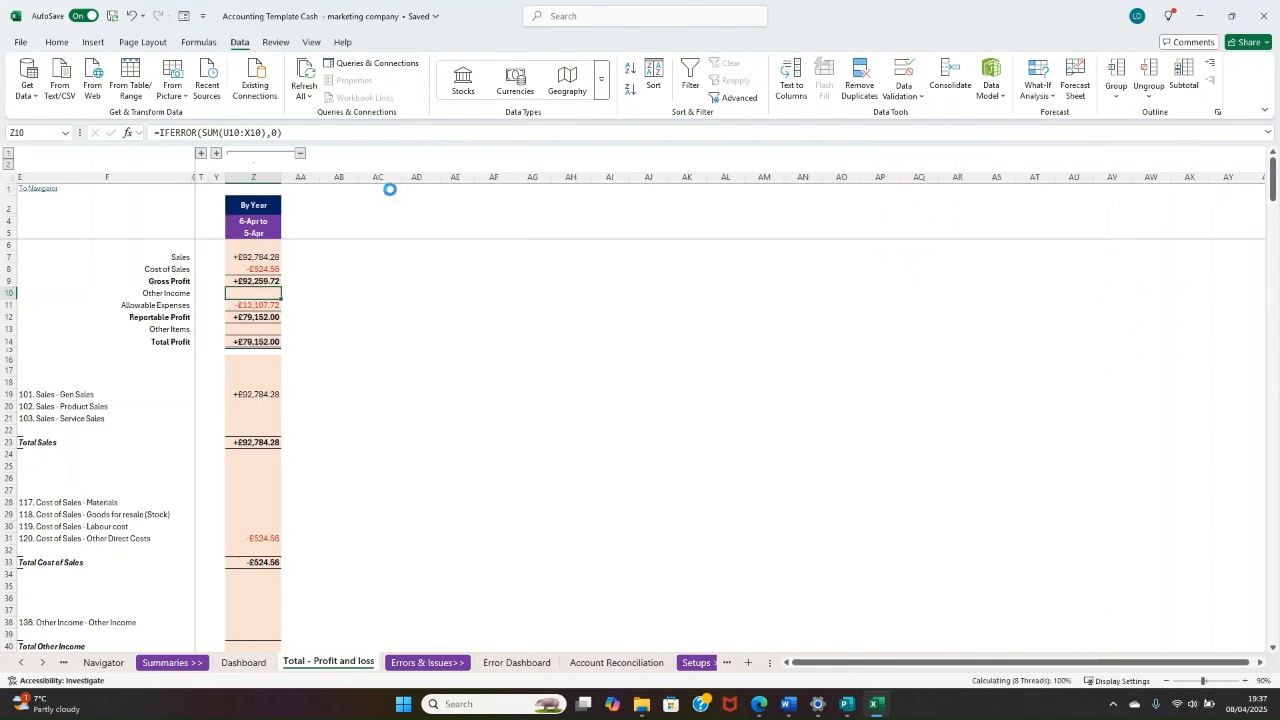
Step: Review the By Year figures from Sales down to Total Profit, and the detailed expense and other item rows
{"action": "left_click_drag", "start_coordinate": [236, 257], "coordinate": [243, 294]}
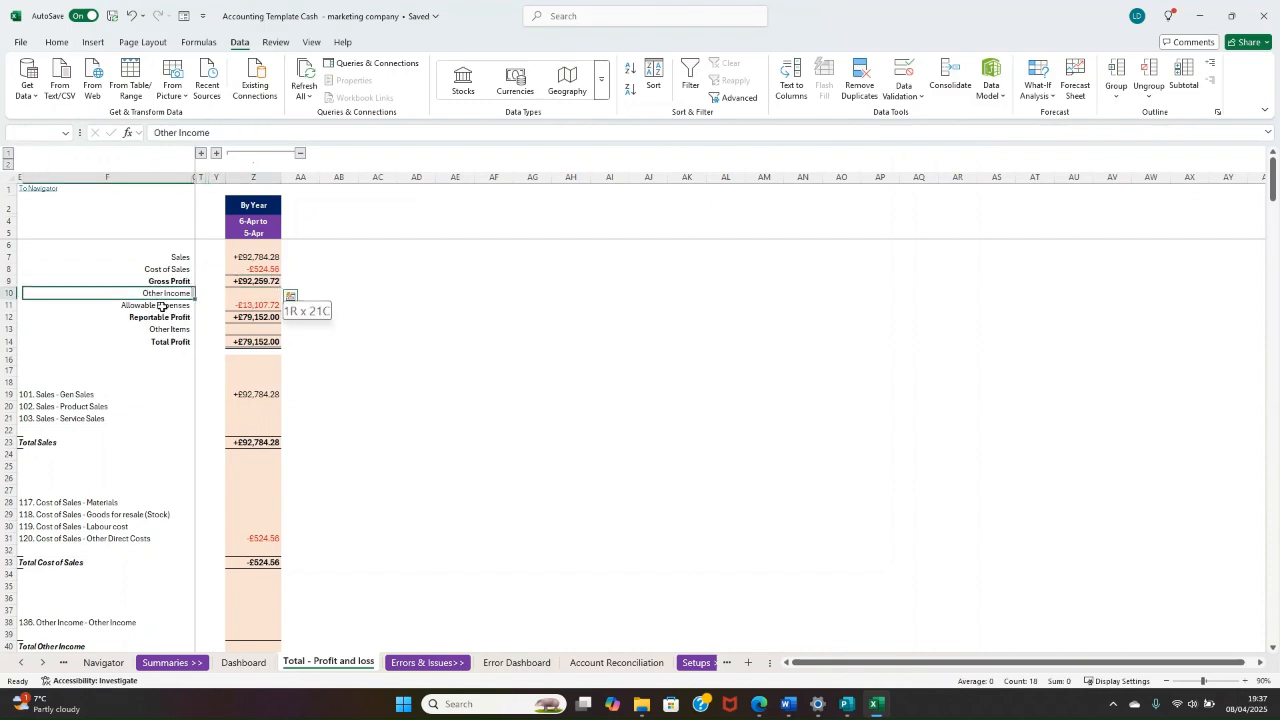
{"action": "left_click_drag", "start_coordinate": [166, 306], "coordinate": [258, 341]}
{"action": "left_click", "coordinate": [247, 316]}
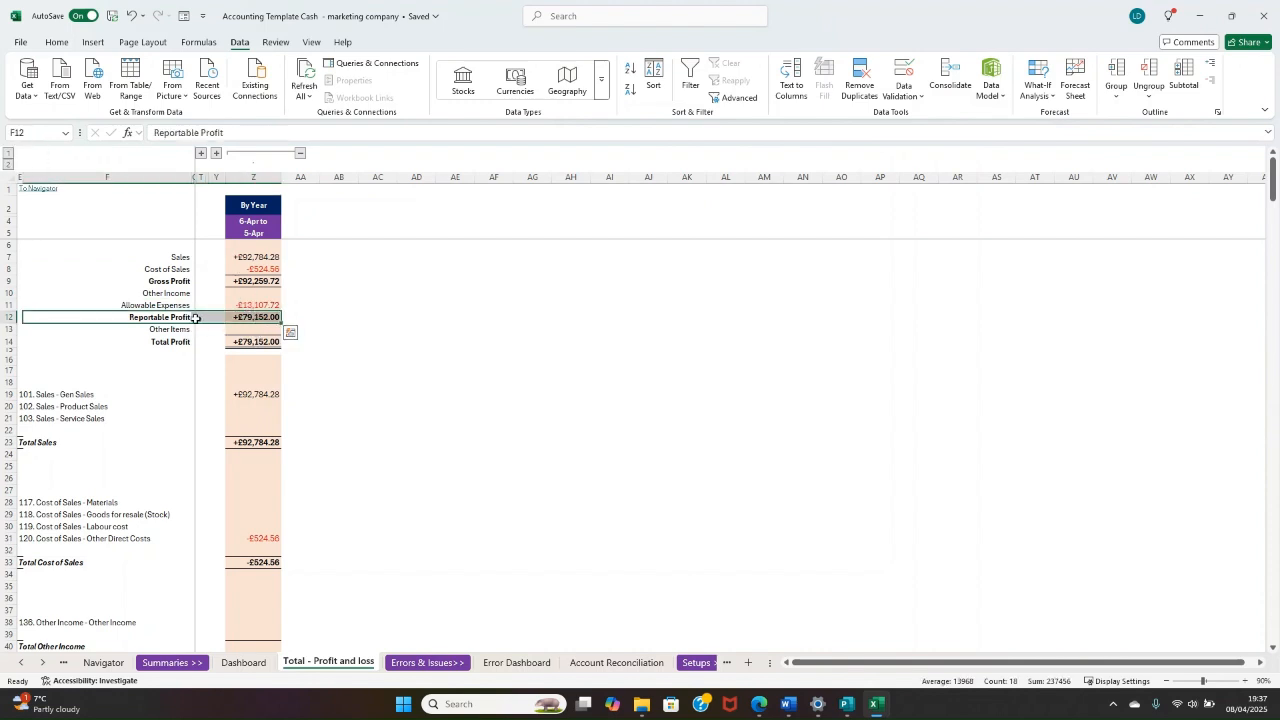
{"action": "left_click_drag", "start_coordinate": [180, 331], "coordinate": [242, 329]}
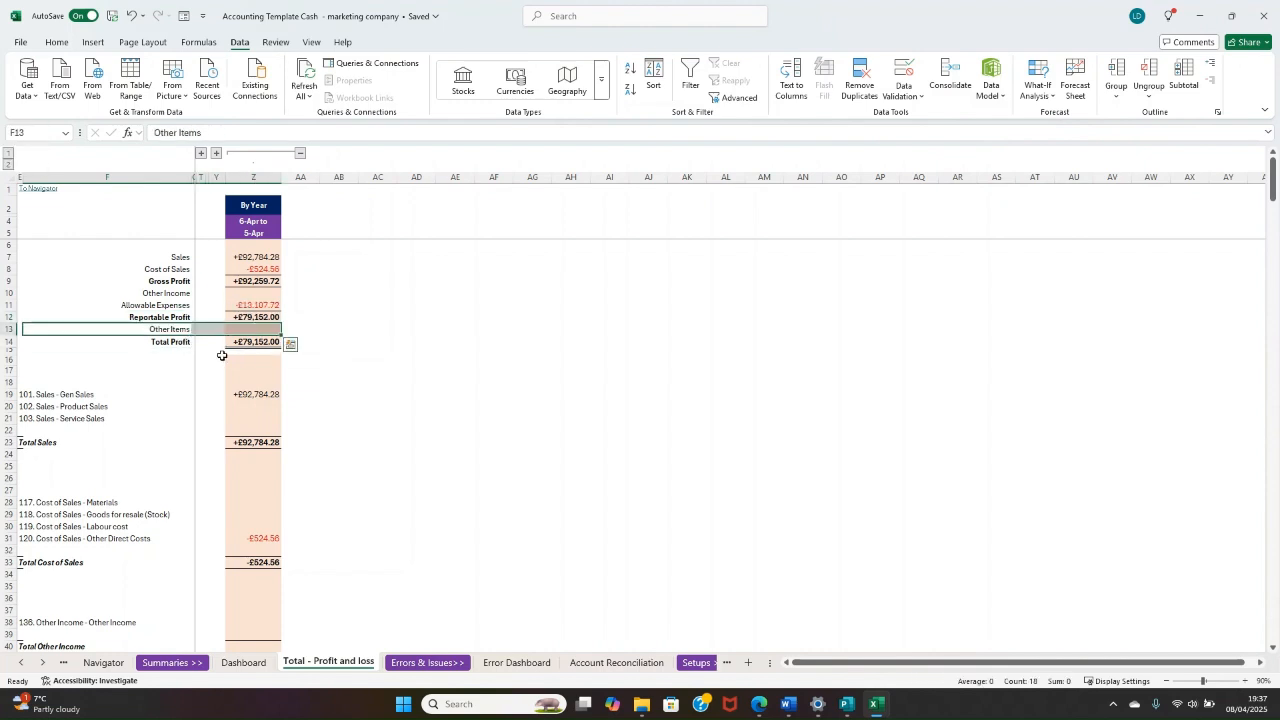
{"action": "left_click", "coordinate": [232, 343]}
{"action": "scroll", "coordinate": [166, 371], "scroll_direction": "down", "scroll_amount": 18}
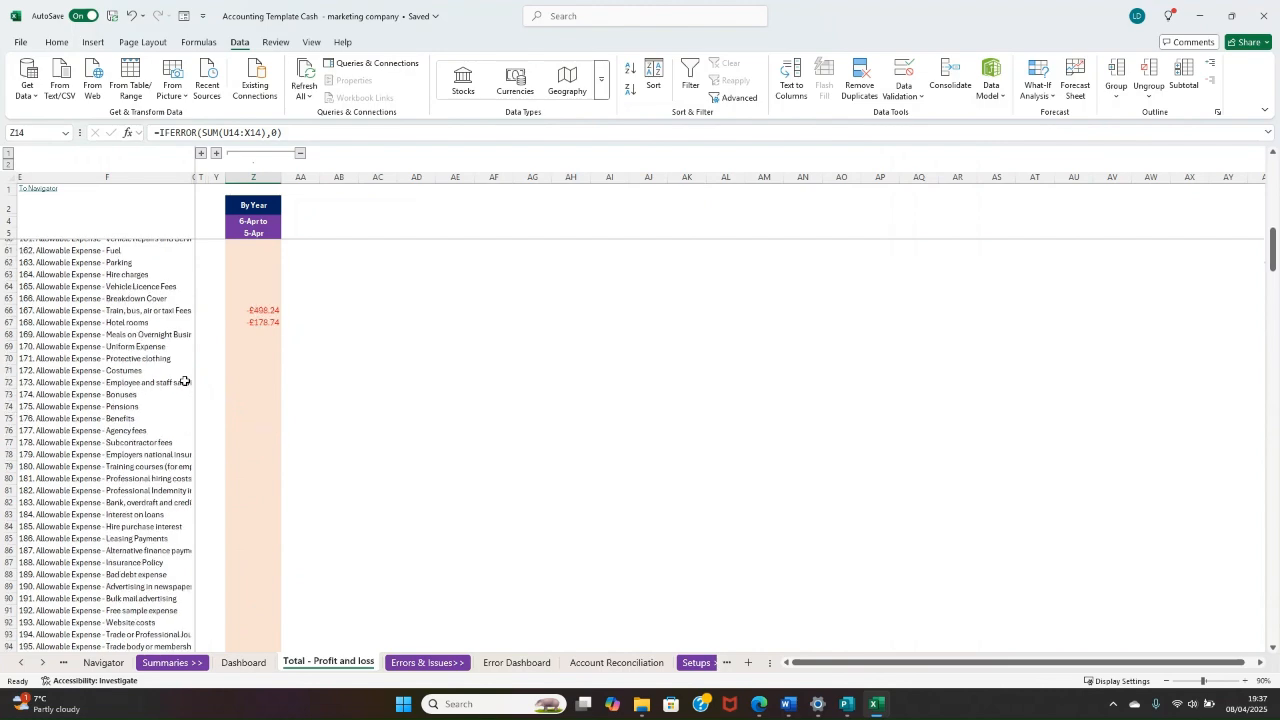
{"action": "scroll", "coordinate": [185, 380], "scroll_direction": "down", "scroll_amount": 13}
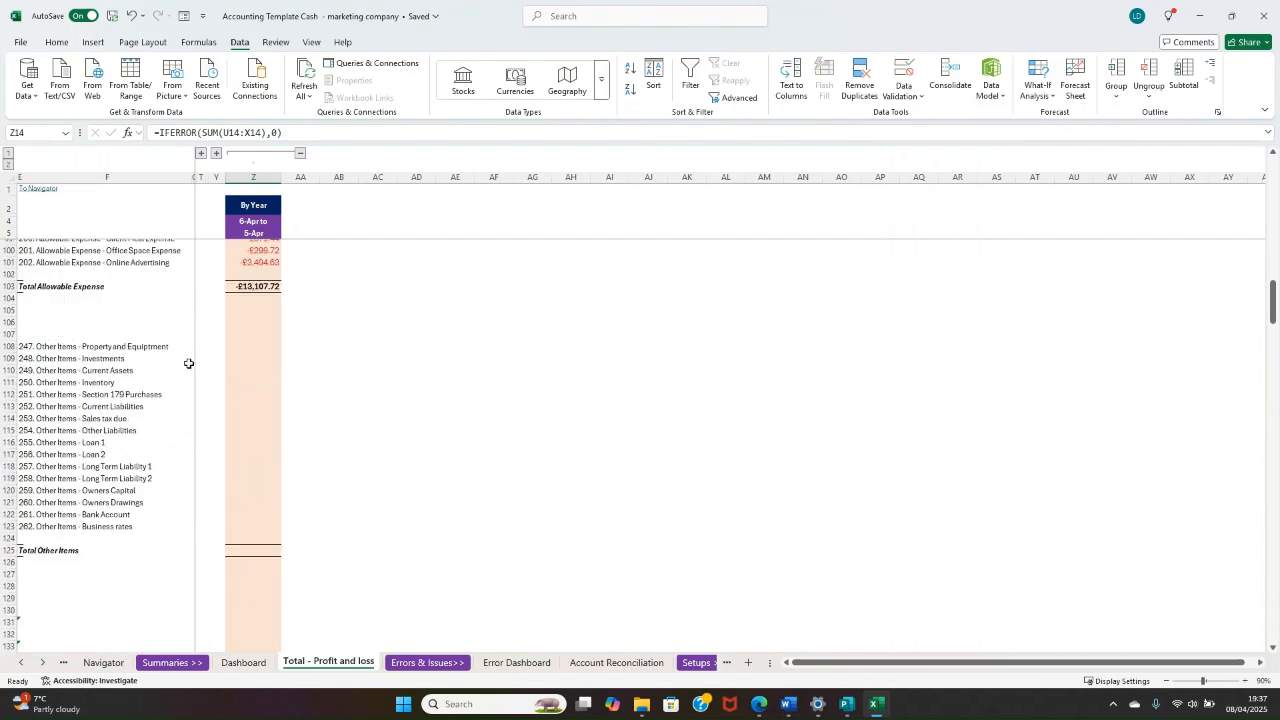
{"action": "scroll", "coordinate": [188, 363], "scroll_direction": "up", "scroll_amount": 1}
{"action": "scroll", "coordinate": [190, 368], "scroll_direction": "up", "scroll_amount": 20}
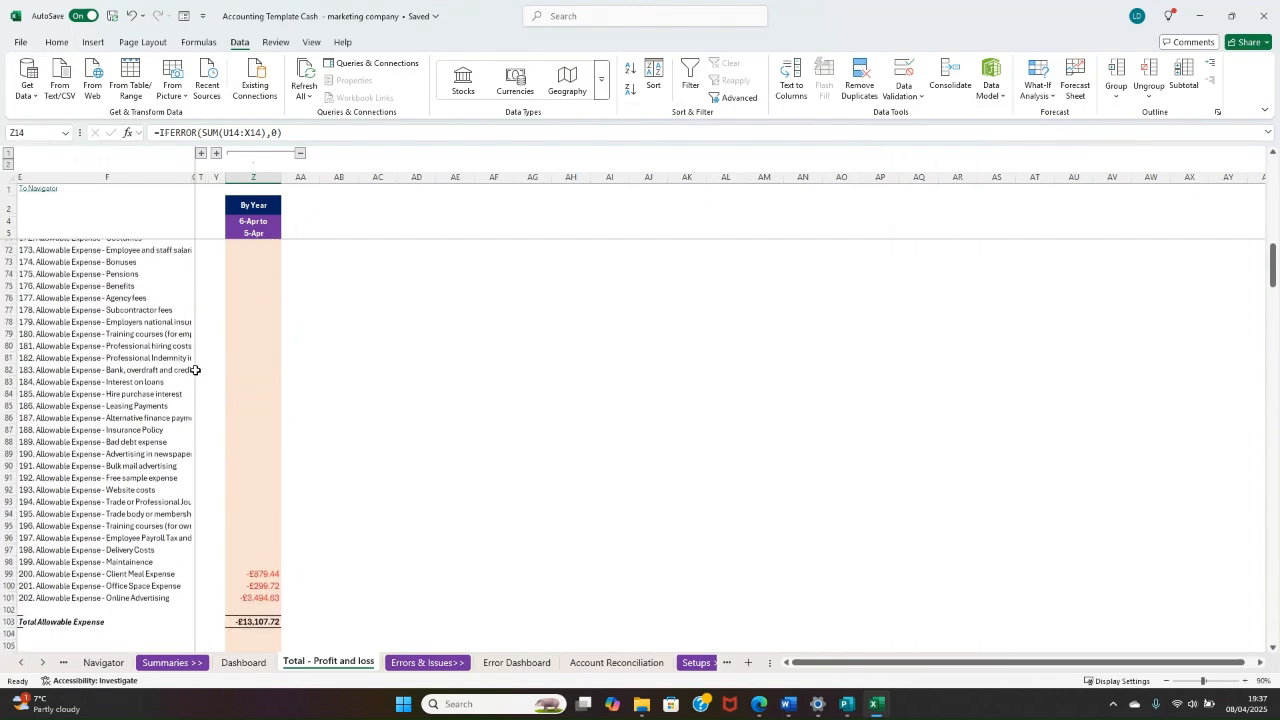
{"action": "scroll", "coordinate": [194, 371], "scroll_direction": "up", "scroll_amount": 4}
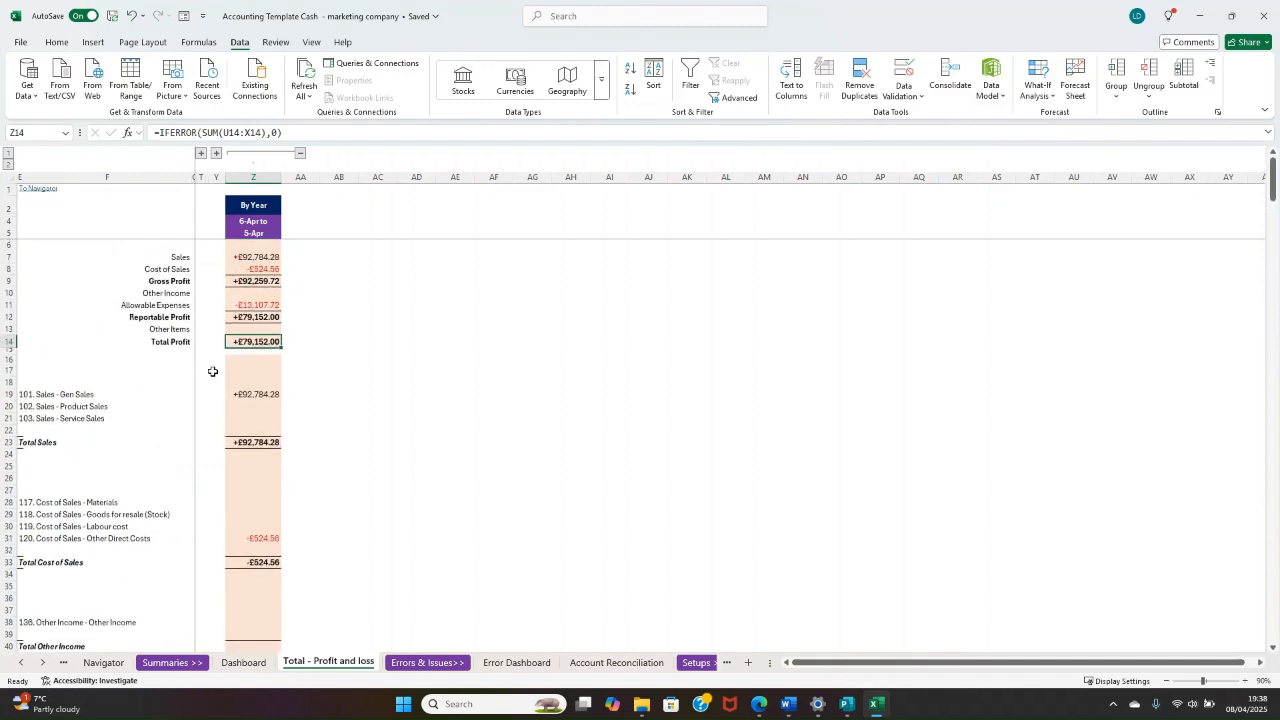
Step: Show only the By Quarter columns and examine sales, gross profit and total profit for the April to July and October to January quarters
{"action": "left_click", "coordinate": [216, 153]}
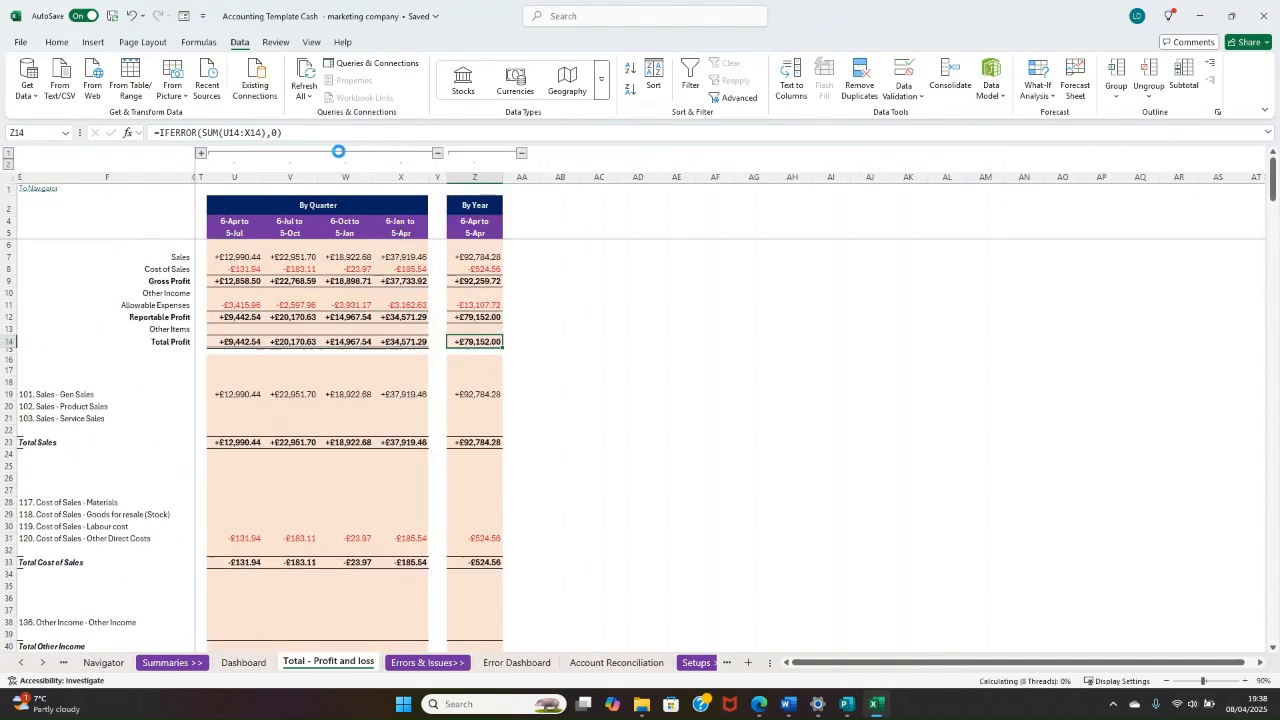
{"action": "left_click", "coordinate": [523, 153]}
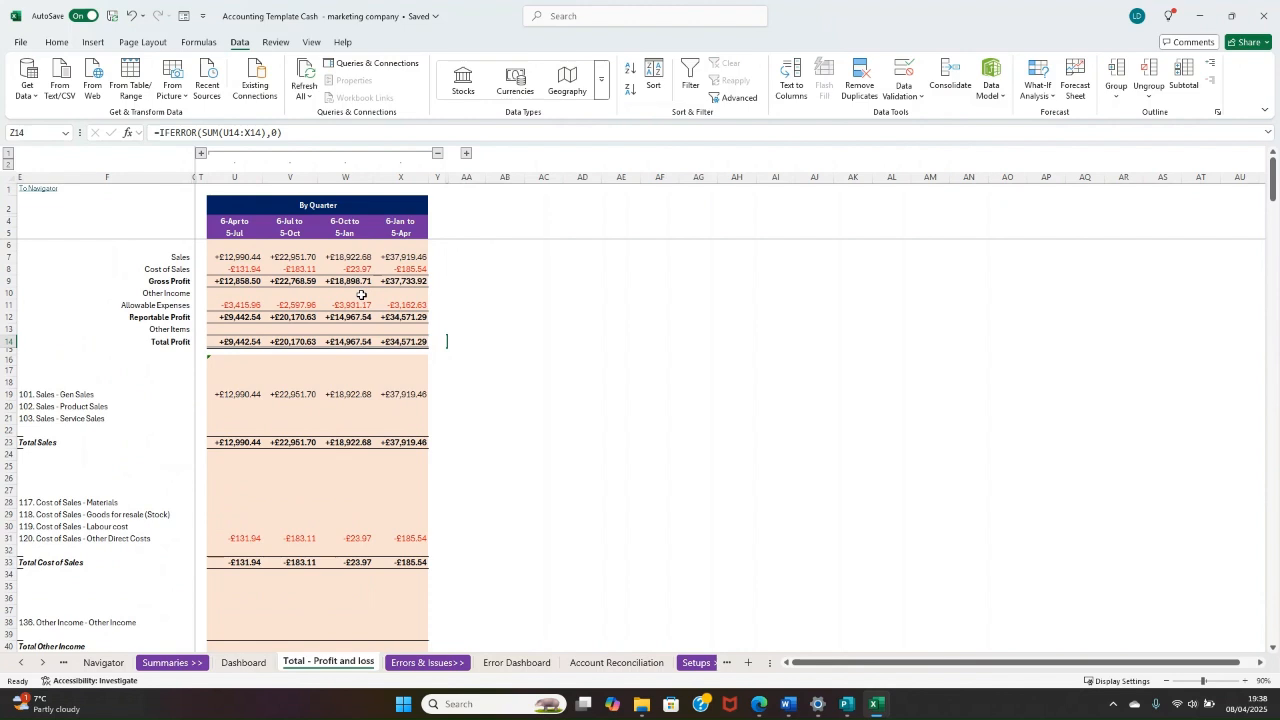
{"action": "left_click", "coordinate": [234, 258]}
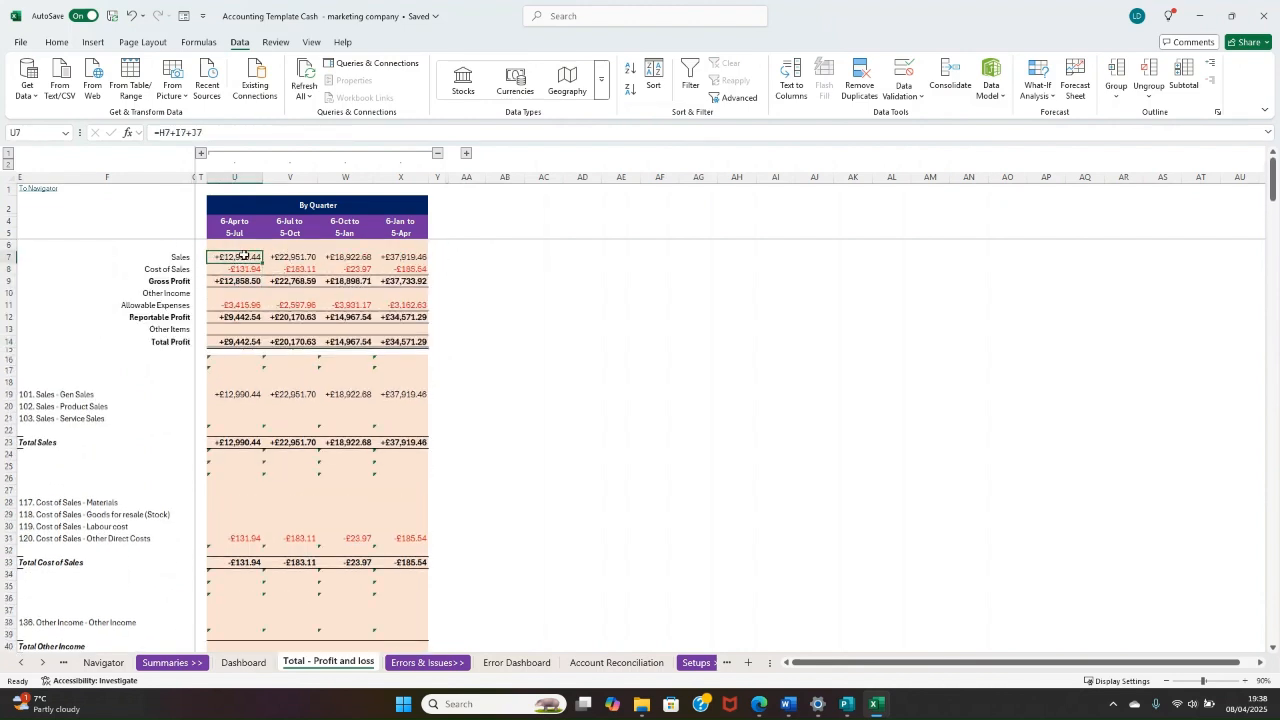
{"action": "left_click", "coordinate": [243, 342]}
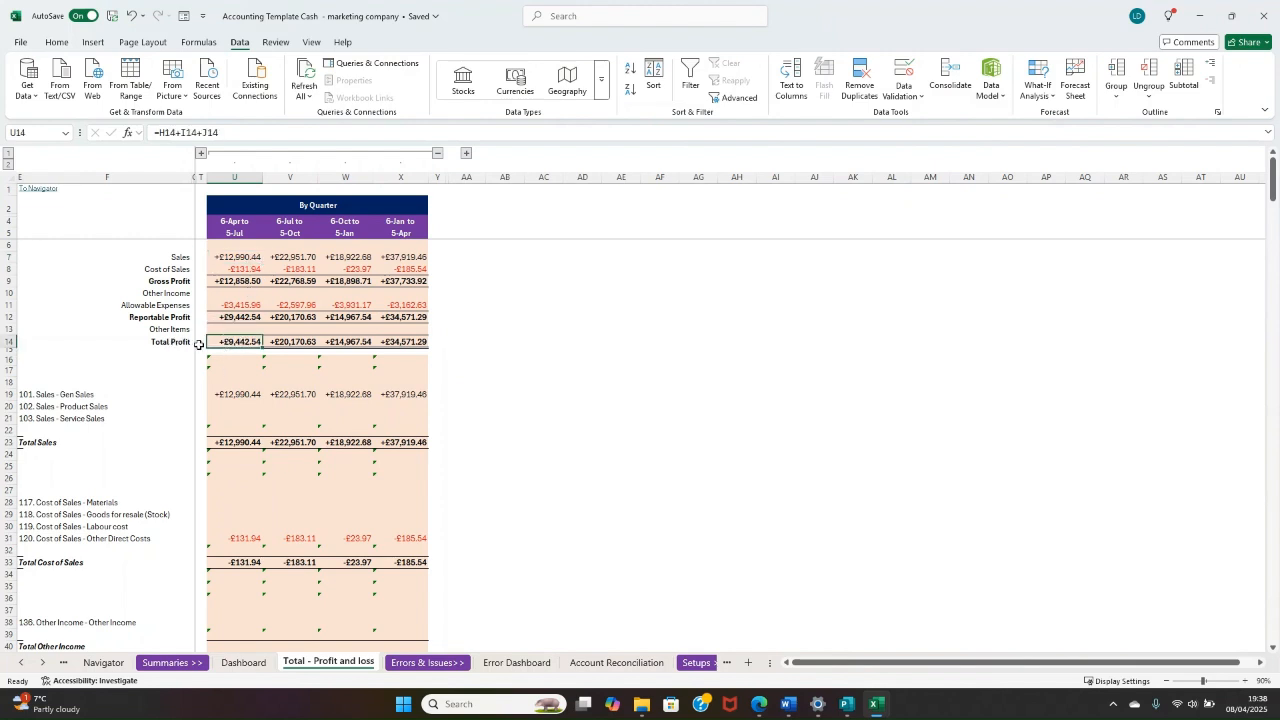
{"action": "left_click", "coordinate": [357, 255]}
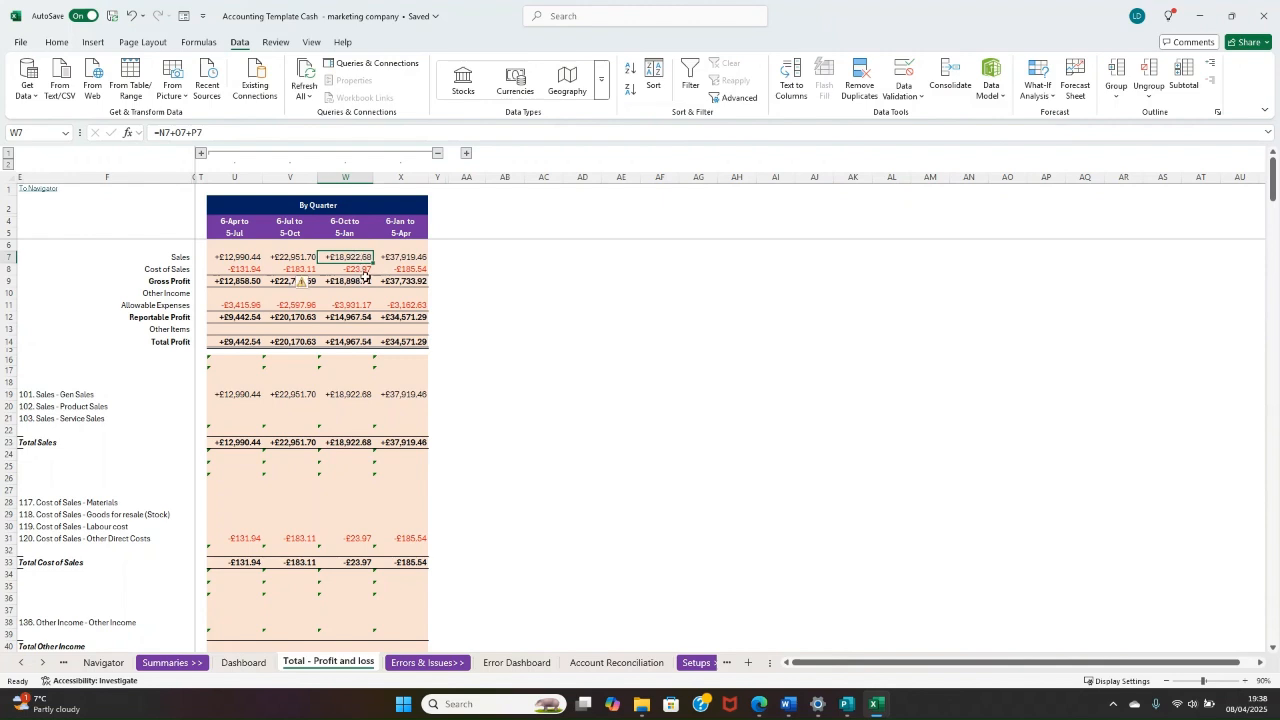
{"action": "left_click", "coordinate": [340, 282]}
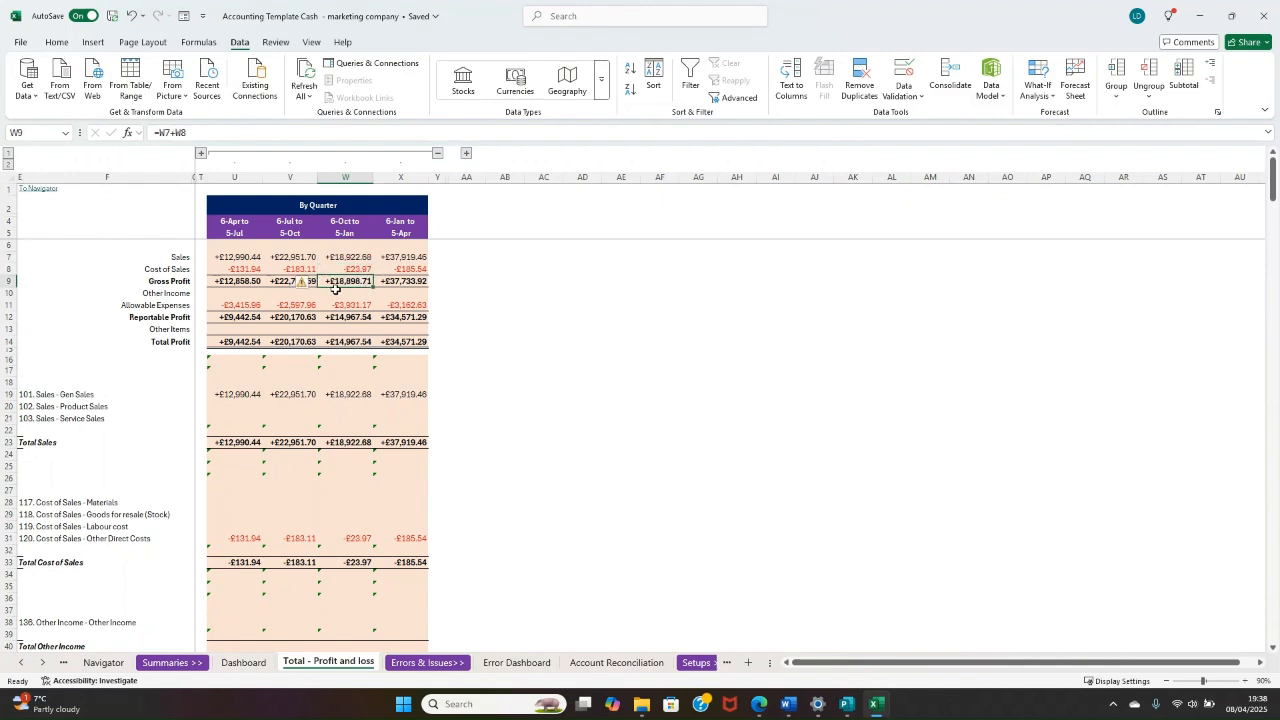
{"action": "left_click", "coordinate": [352, 341]}
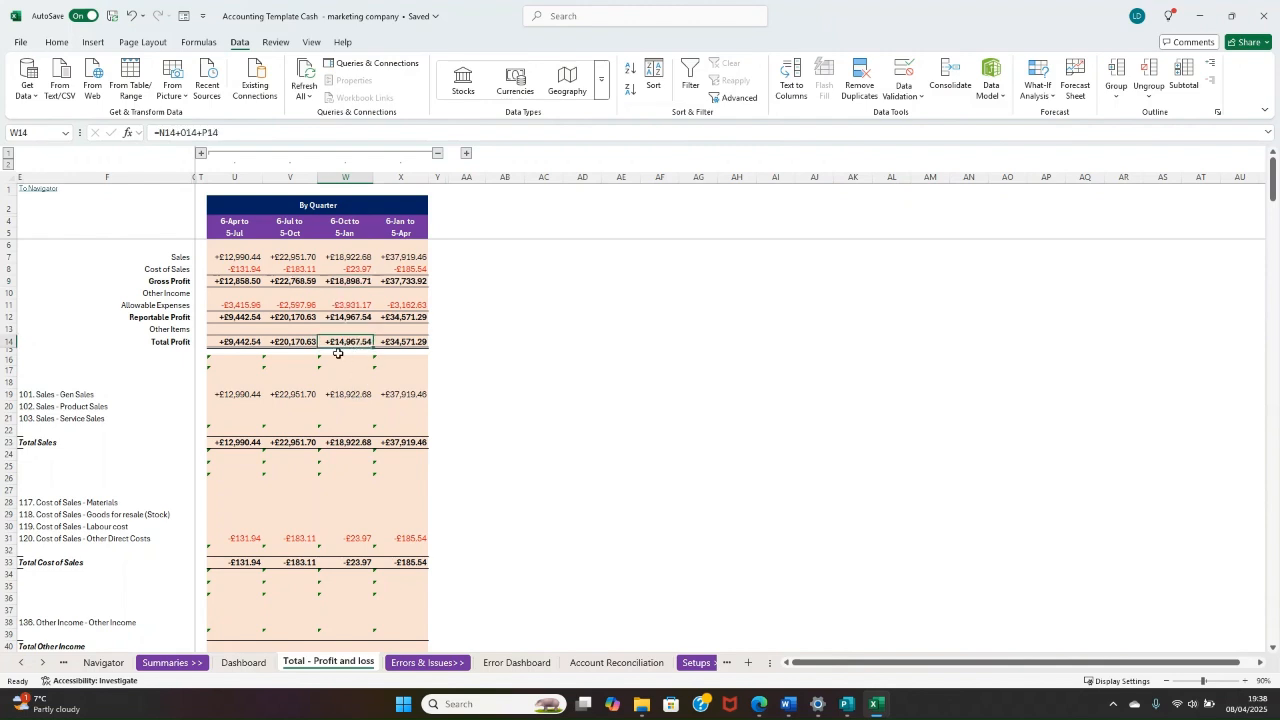
{"action": "scroll", "coordinate": [345, 355], "scroll_direction": "down", "scroll_amount": 7}
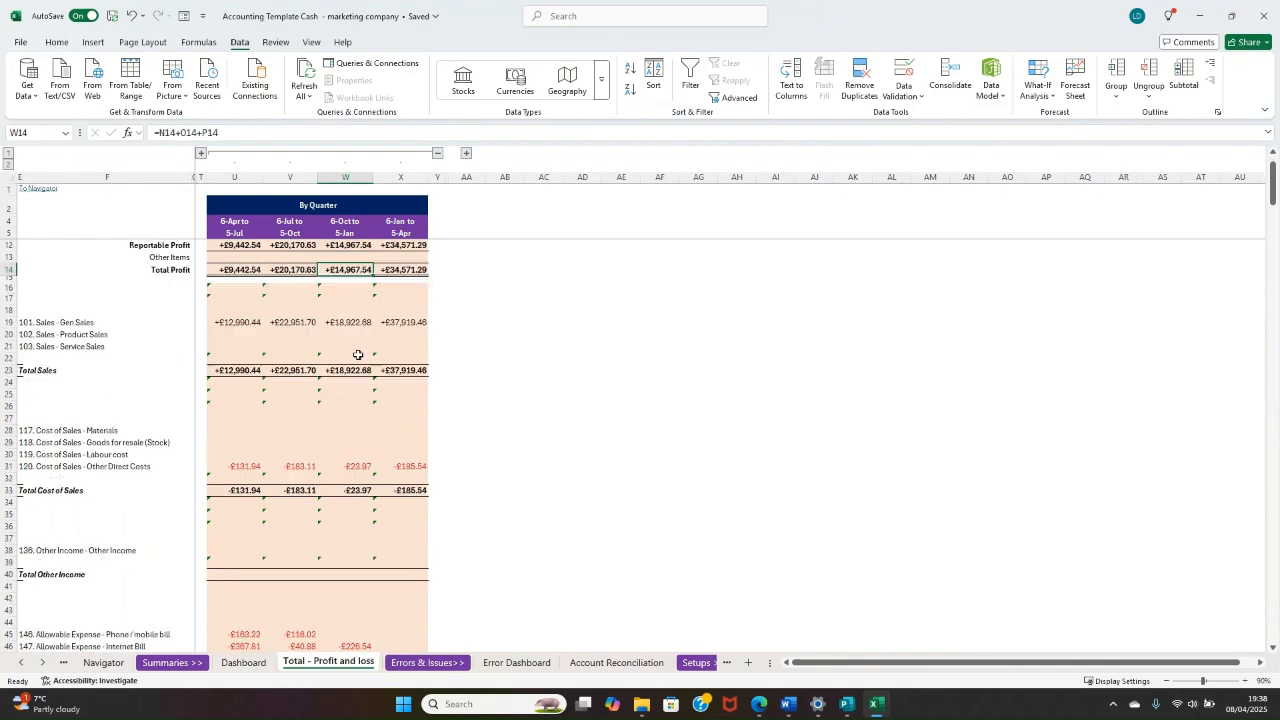
{"action": "scroll", "coordinate": [345, 355], "scroll_direction": "up", "scroll_amount": 7}
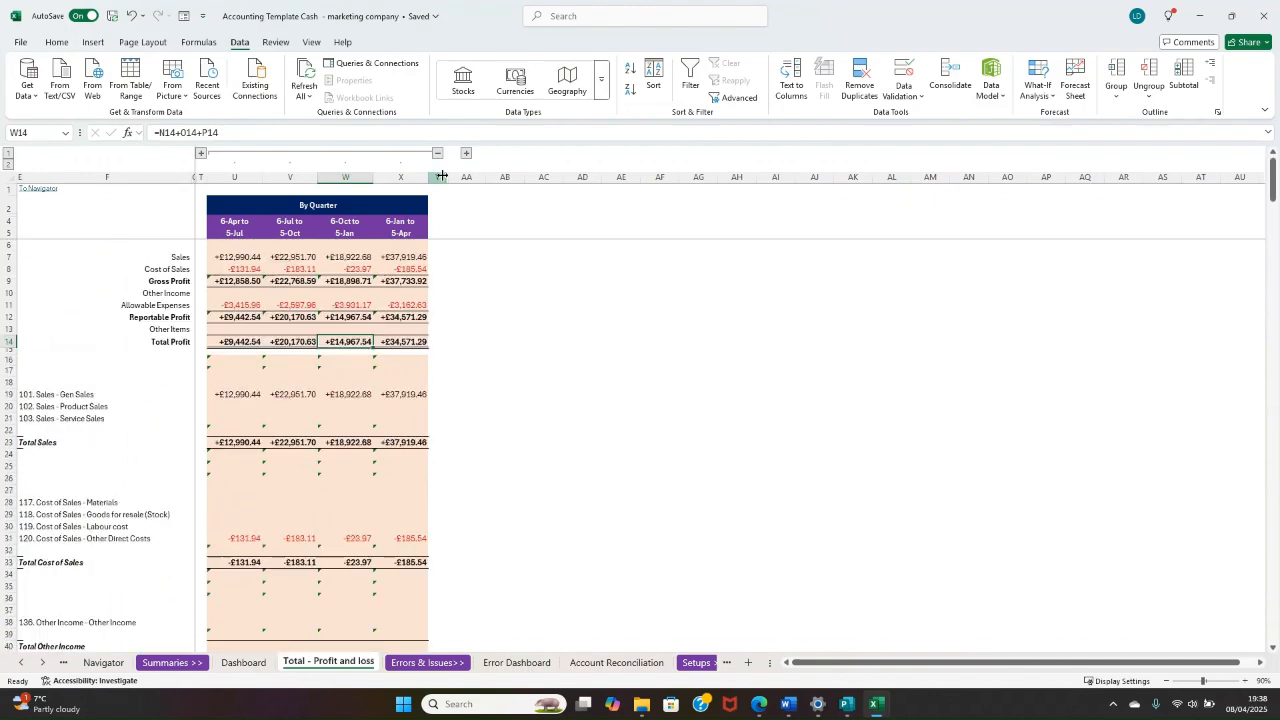
Step: Show only the By Month columns and check the sales and total profit for 6-Oct to 5-Nov
{"action": "left_click", "coordinate": [201, 153]}
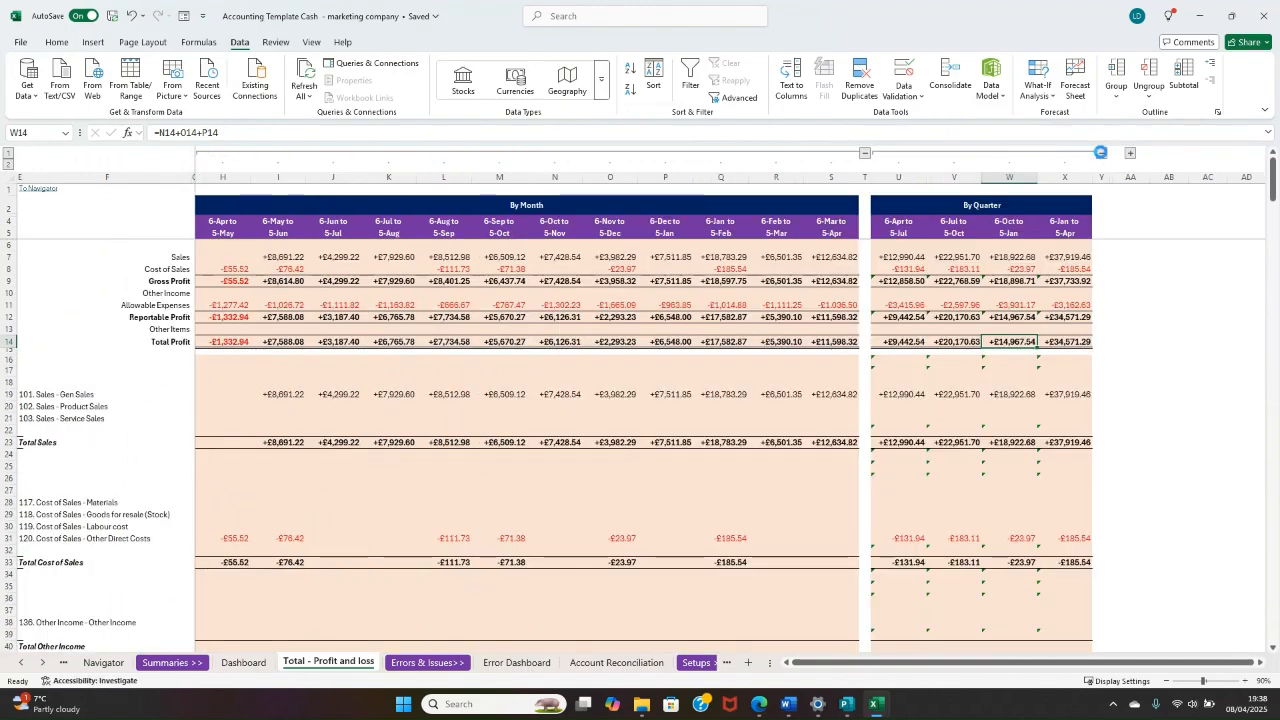
{"action": "left_click", "coordinate": [1102, 153]}
{"action": "left_click", "coordinate": [558, 224]}
{"action": "left_click_drag", "start_coordinate": [560, 221], "coordinate": [556, 342]}
{"action": "left_click", "coordinate": [553, 256]}
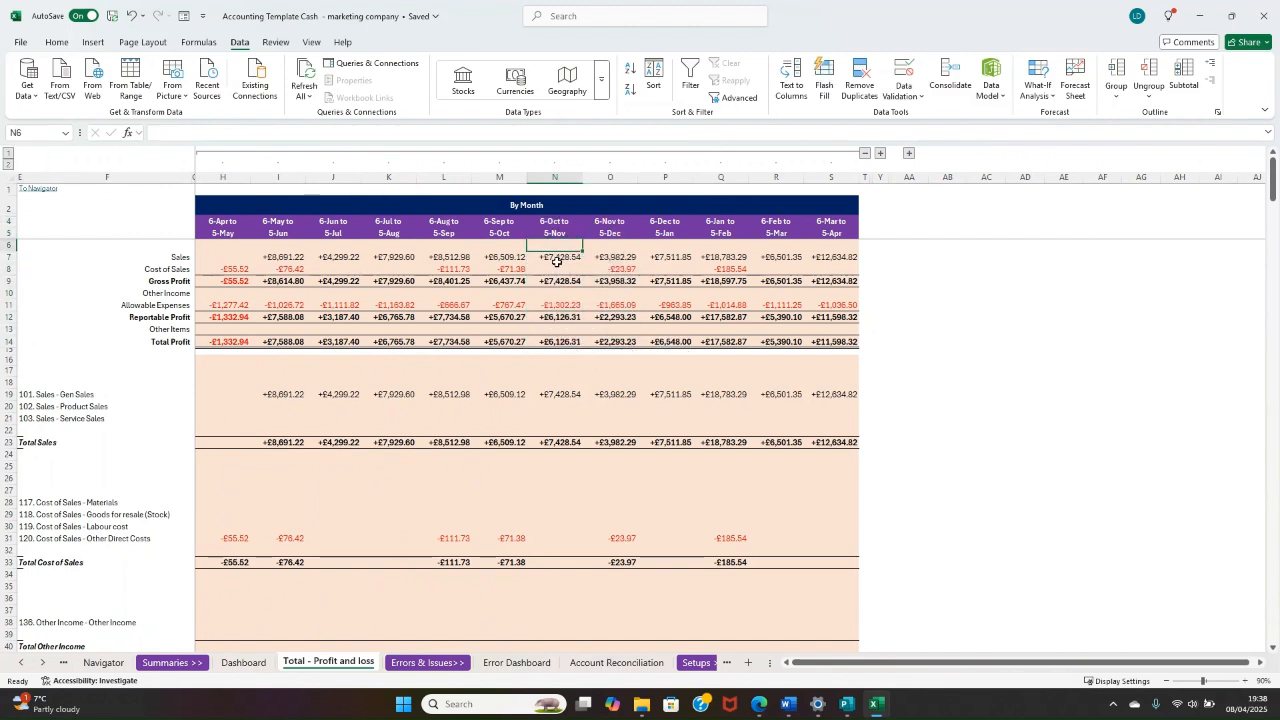
{"action": "left_click", "coordinate": [553, 340]}
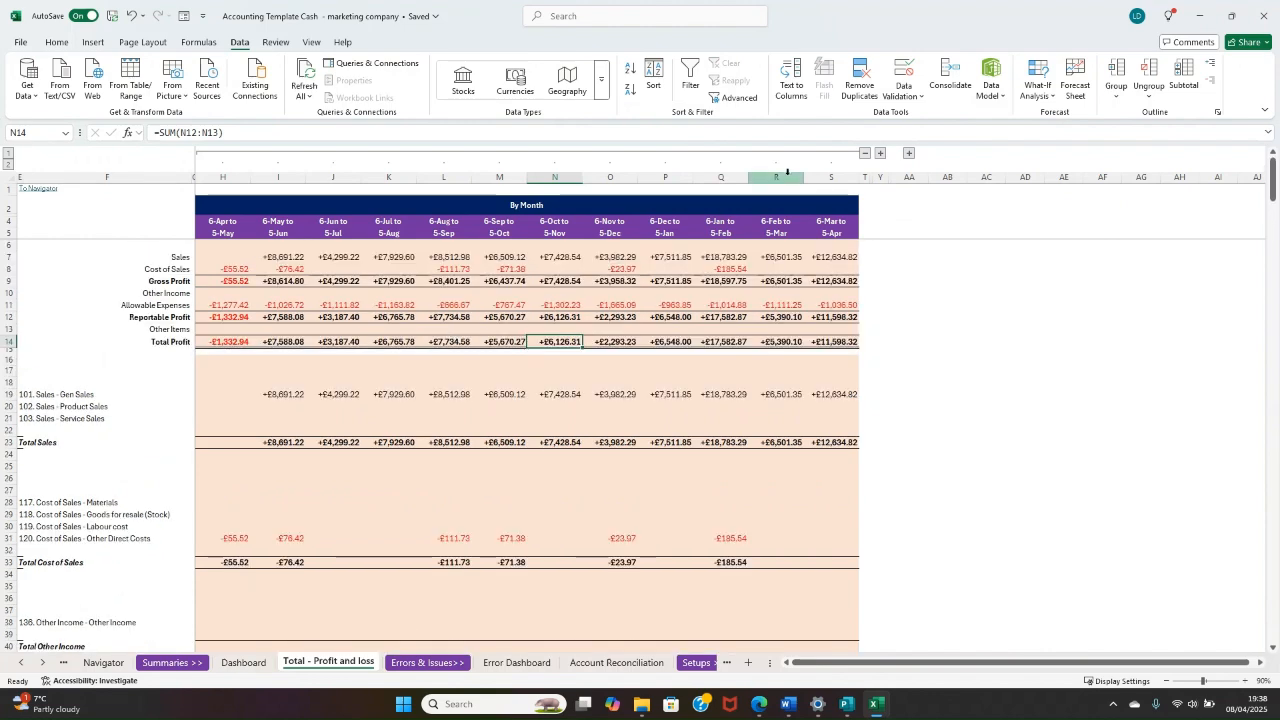
Step: Expand the By Quarter and By Year column groups alongside the months, and open the Dashboard sheet
{"action": "left_click", "coordinate": [880, 153]}
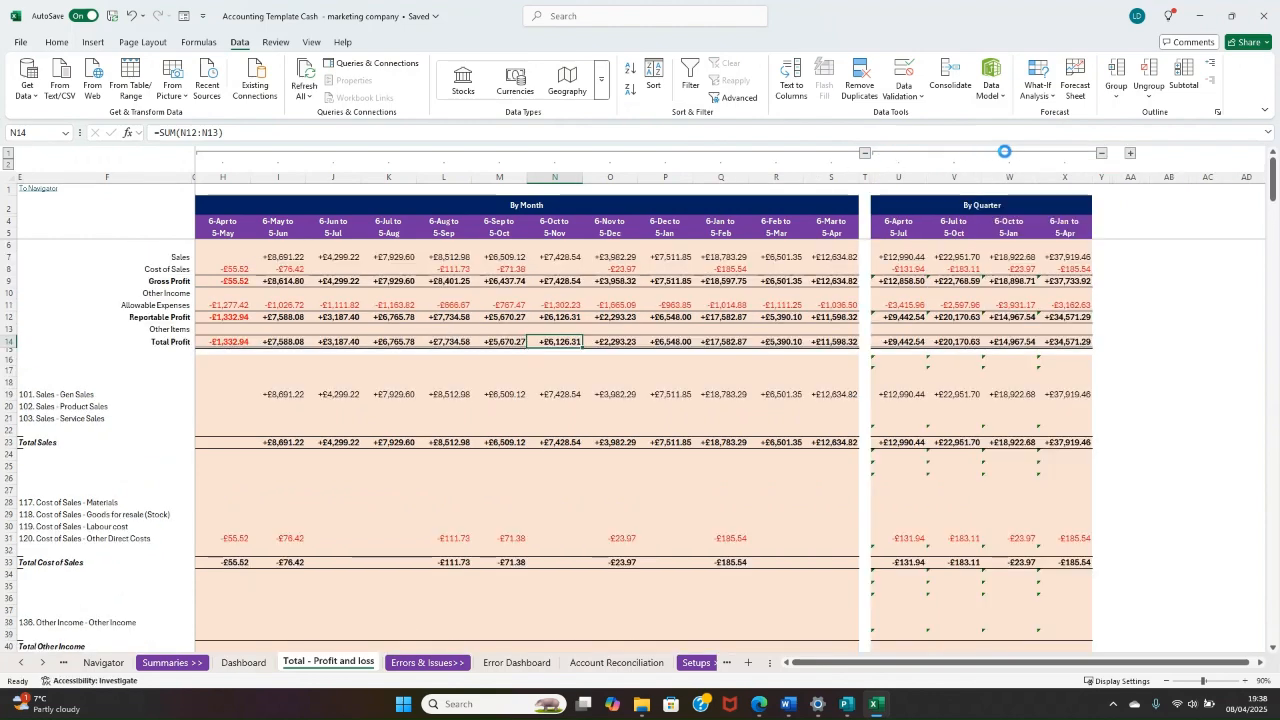
{"action": "left_click", "coordinate": [1130, 155]}
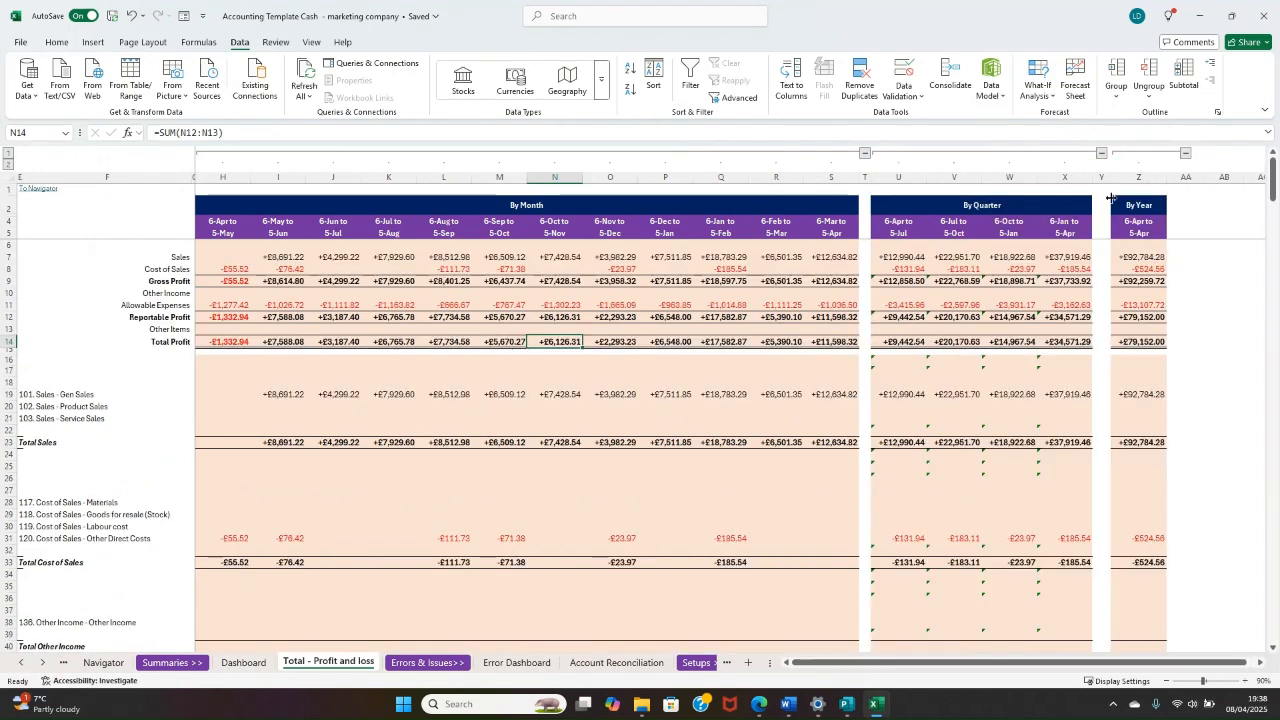
{"action": "left_click_drag", "start_coordinate": [592, 305], "coordinate": [184, 224]}
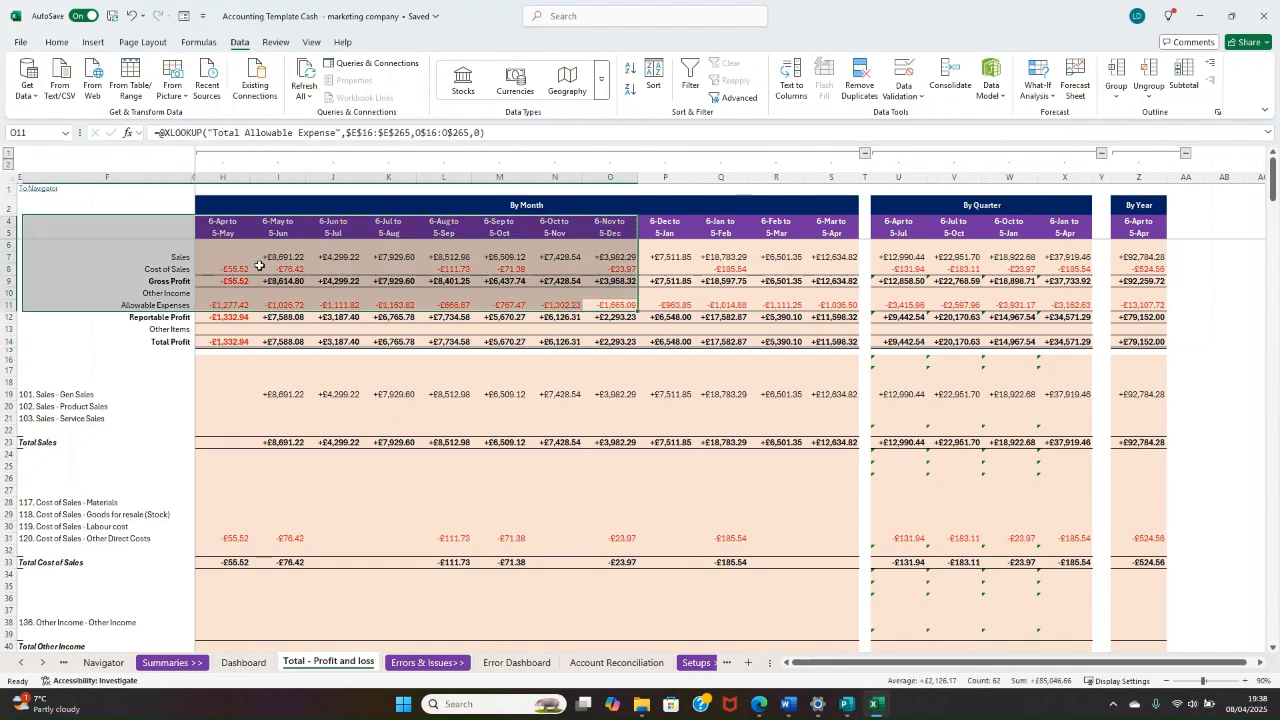
{"action": "left_click", "coordinate": [260, 267]}
{"action": "left_click_drag", "start_coordinate": [499, 257], "coordinate": [558, 282]}
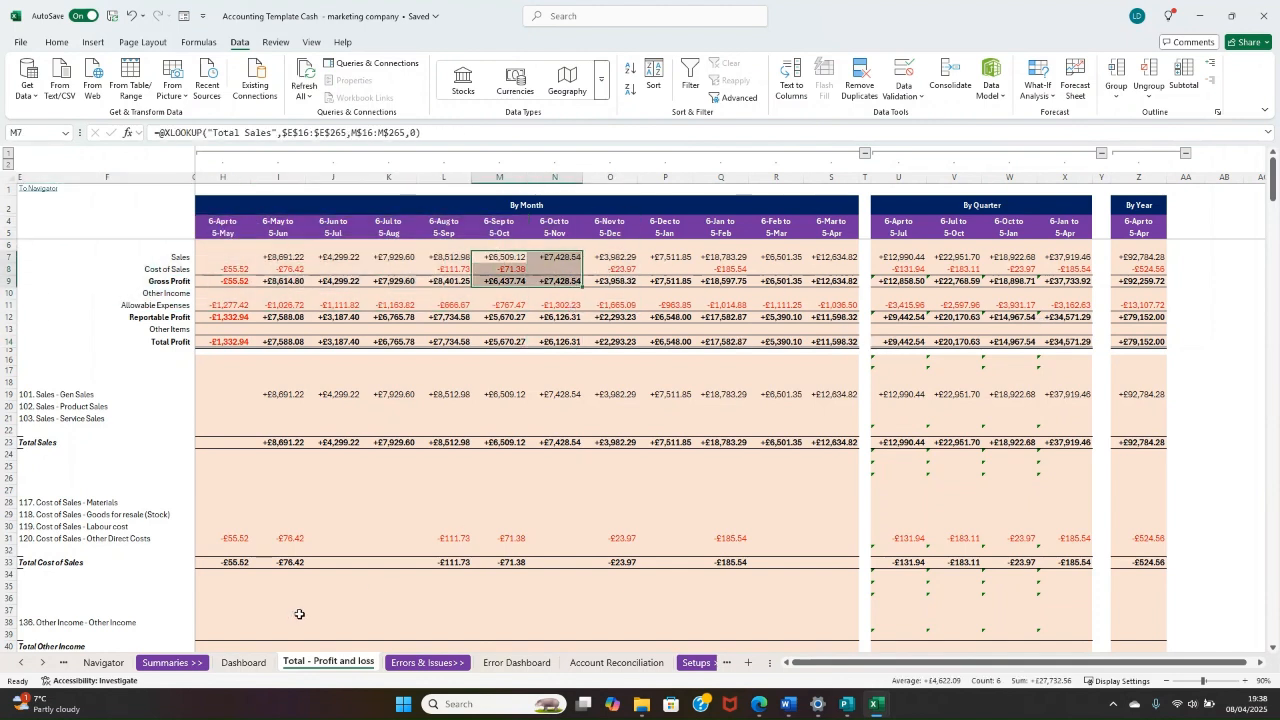
{"action": "left_click", "coordinate": [238, 665]}
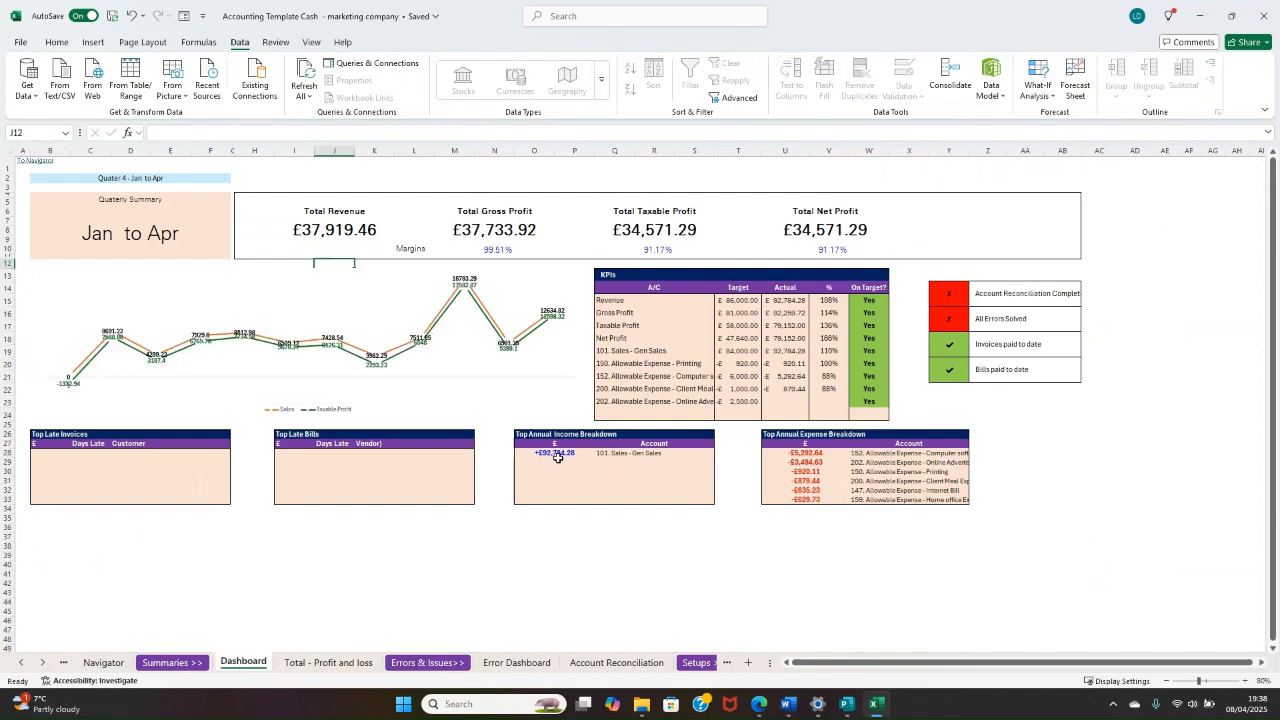
Step: Examine the Top Annual Income Breakdown and the individual accounts in the Top Annual Expense Breakdown
{"action": "left_click_drag", "start_coordinate": [558, 460], "coordinate": [656, 484]}
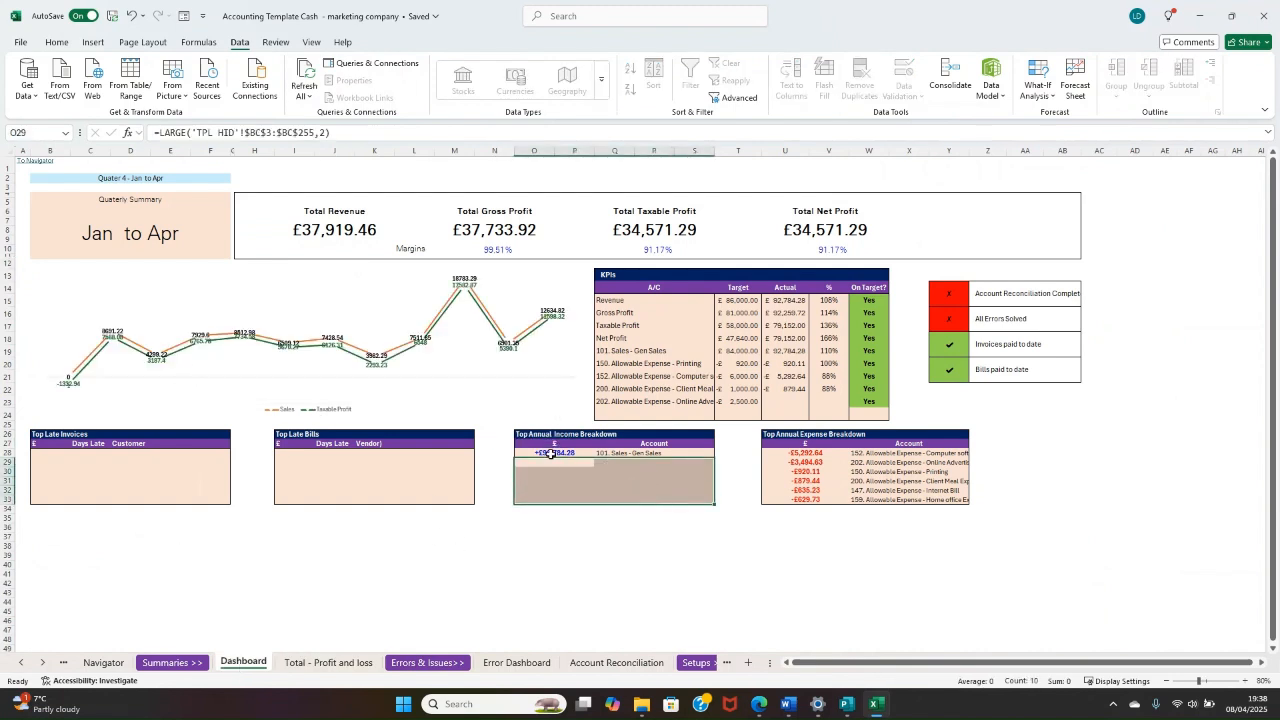
{"action": "left_click_drag", "start_coordinate": [551, 454], "coordinate": [673, 501]}
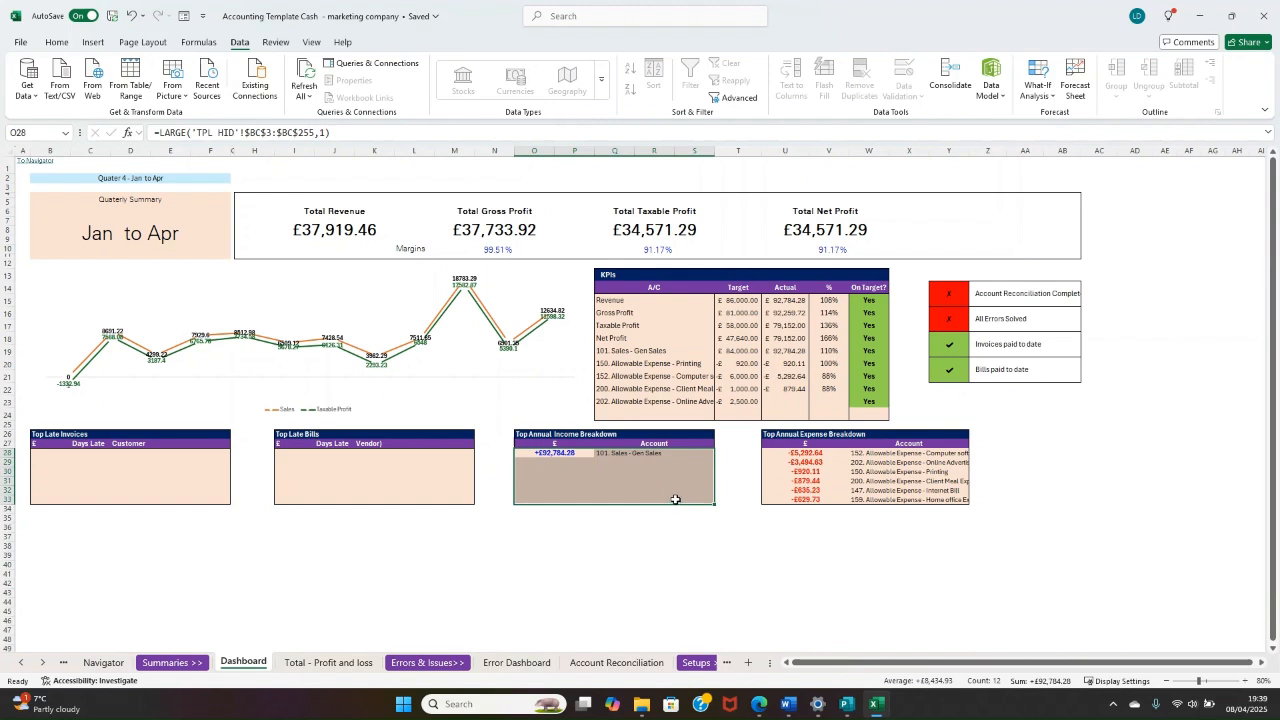
{"action": "left_click_drag", "start_coordinate": [817, 456], "coordinate": [893, 497]}
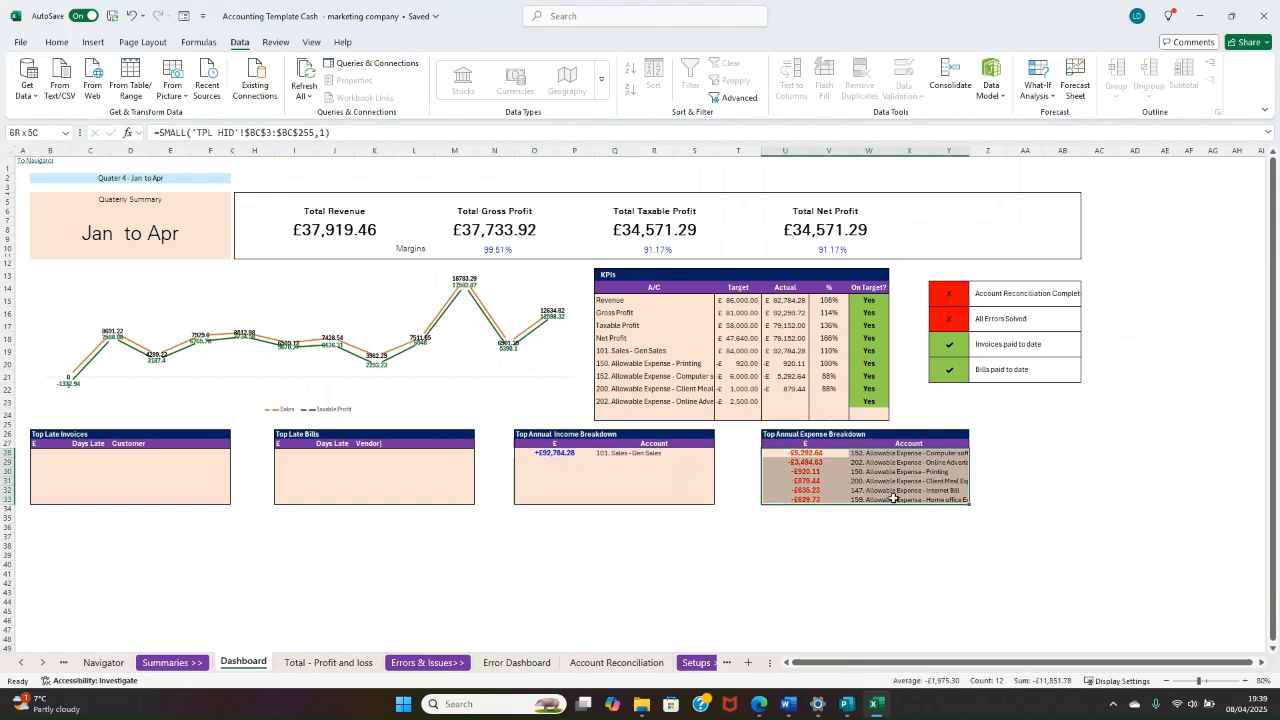
{"action": "left_click", "coordinate": [907, 453]}
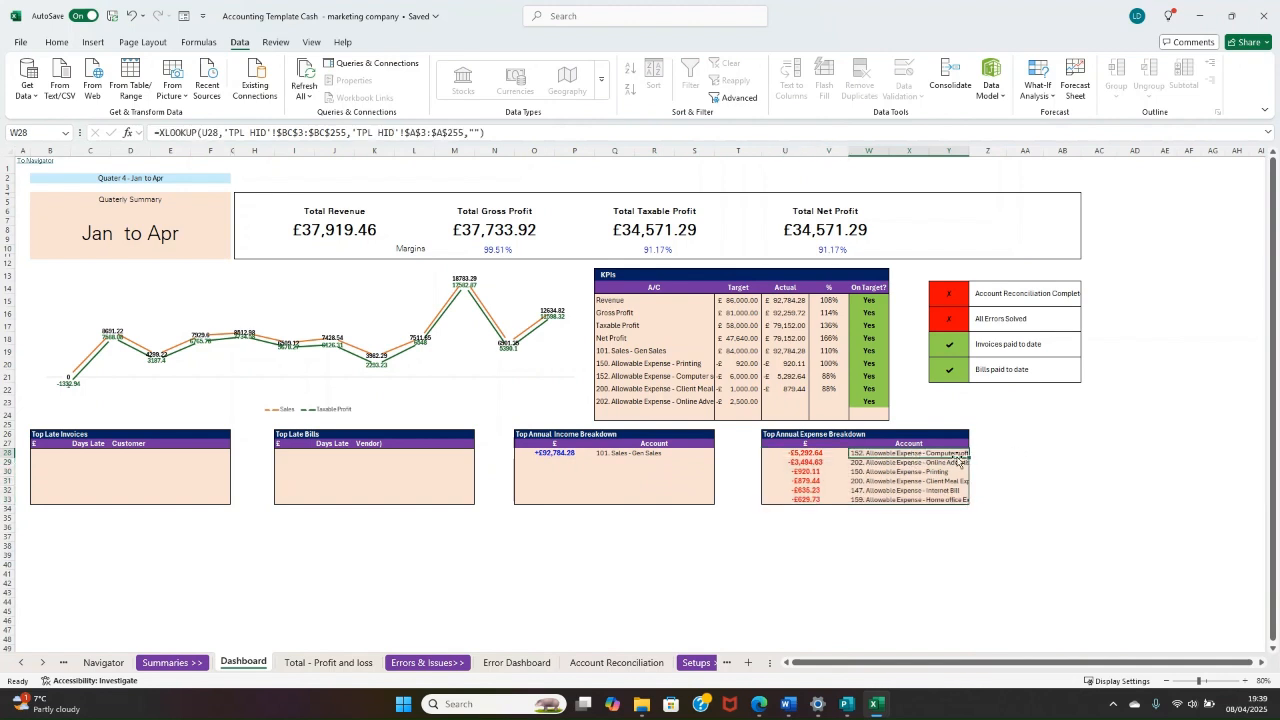
{"action": "left_click", "coordinate": [952, 464]}
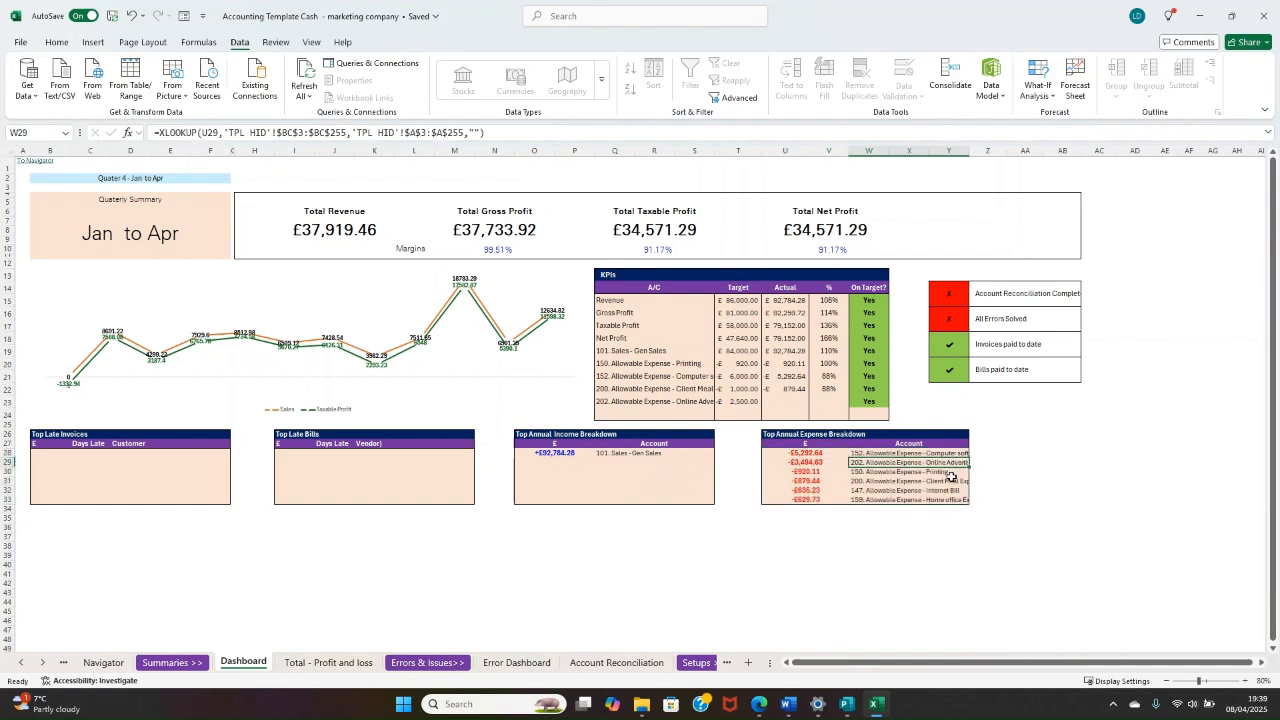
{"action": "left_click", "coordinate": [951, 473]}
{"action": "left_click", "coordinate": [941, 482]}
{"action": "left_click", "coordinate": [926, 500]}
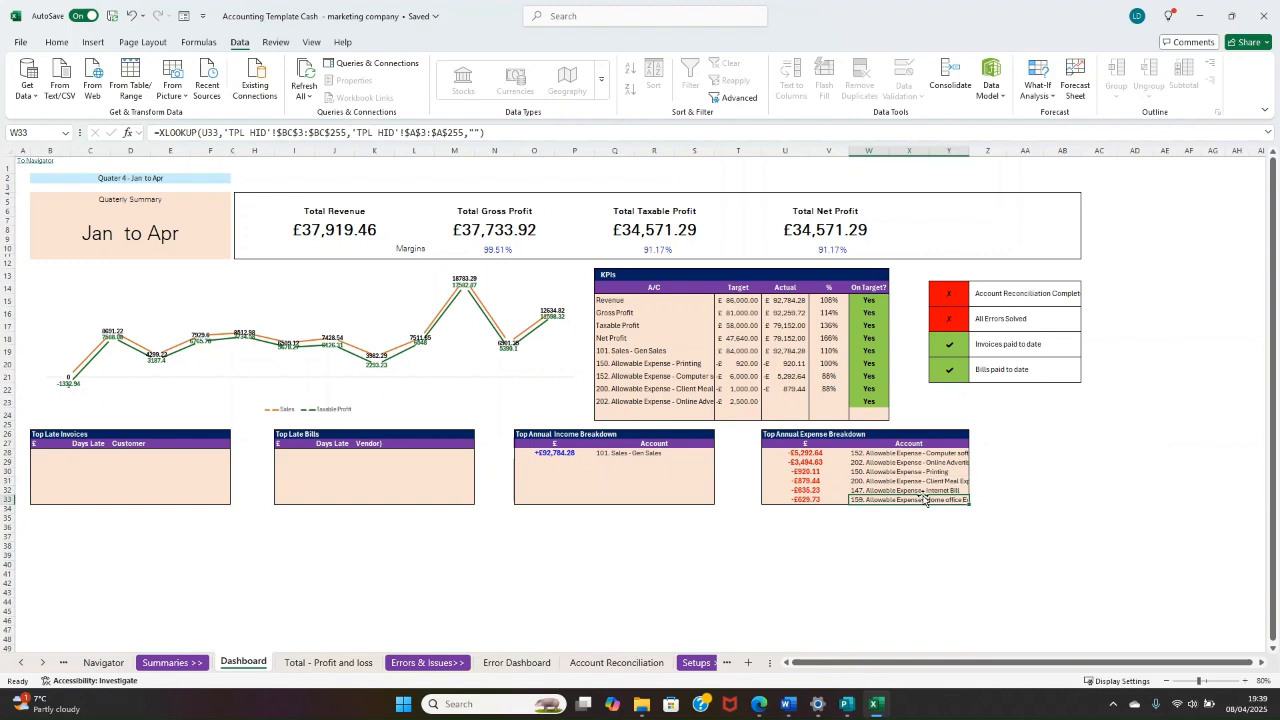
{"action": "left_click", "coordinate": [806, 481]}
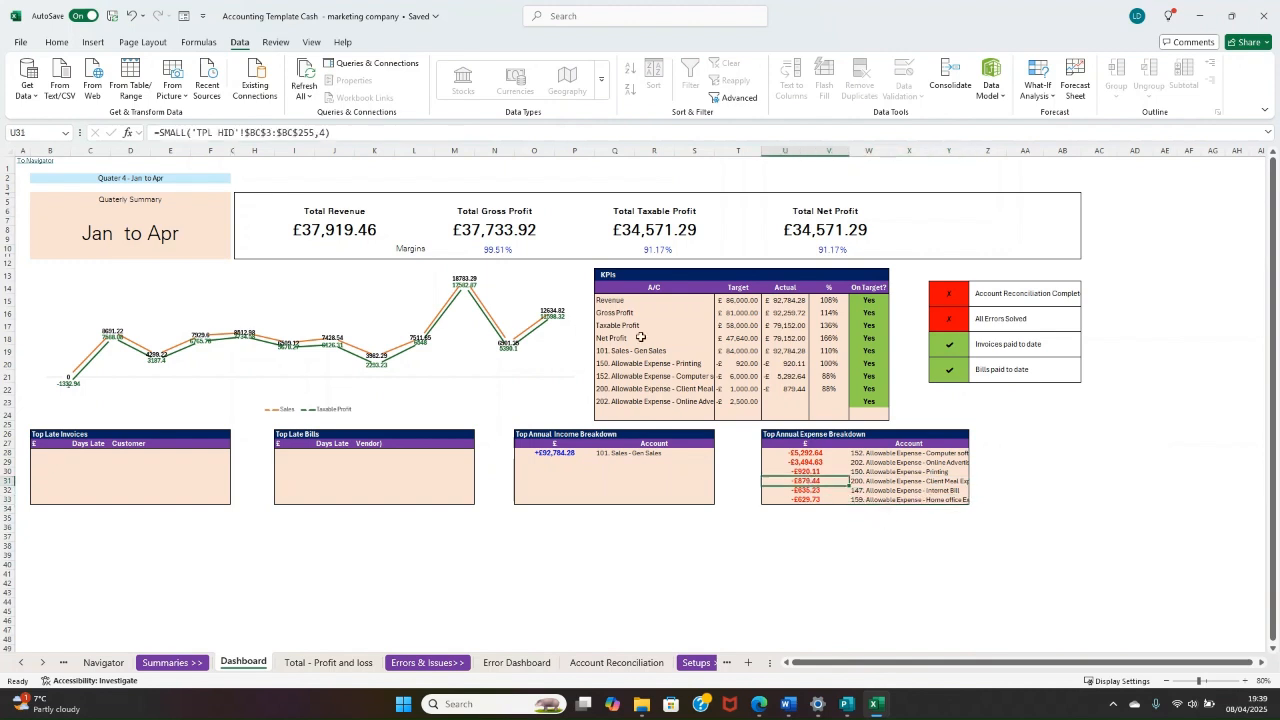
Step: Filter the dashboard line chart to plot Net Profit instead of Taxable Profit alongside Sales
{"action": "left_click", "coordinate": [155, 340]}
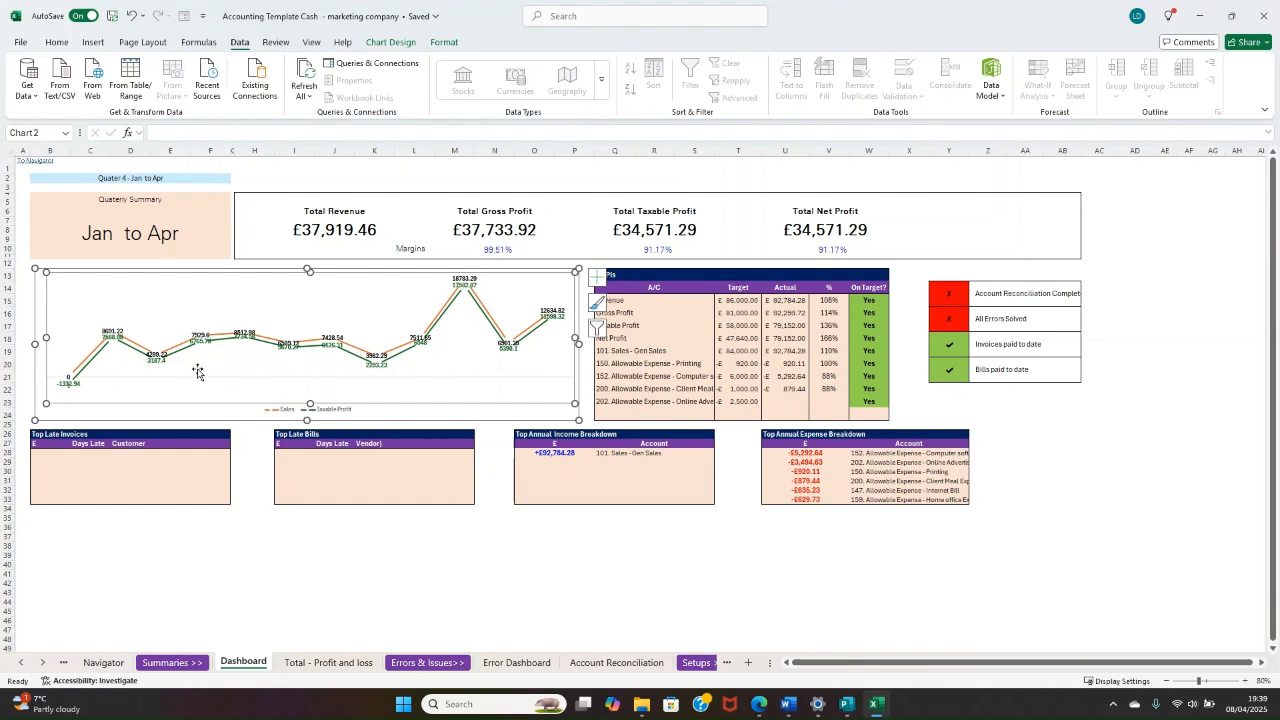
{"action": "left_click", "coordinate": [595, 327]}
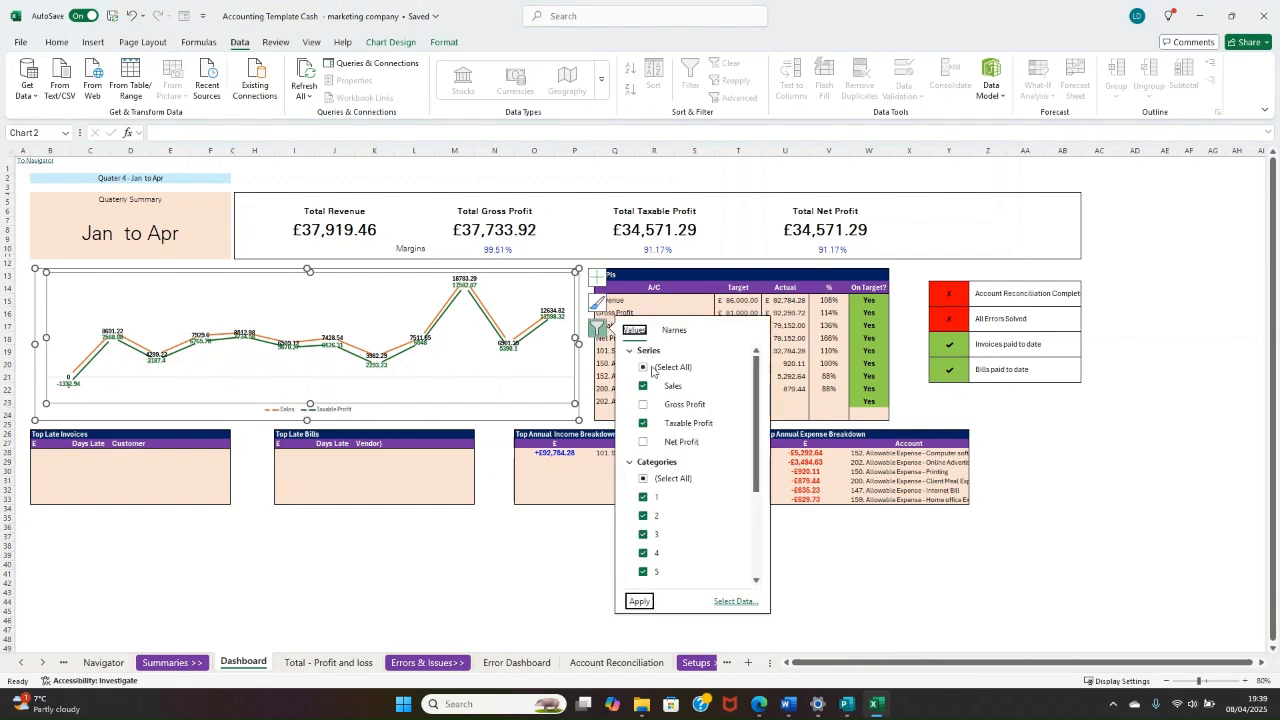
{"action": "left_click", "coordinate": [644, 424]}
{"action": "left_click", "coordinate": [643, 441]}
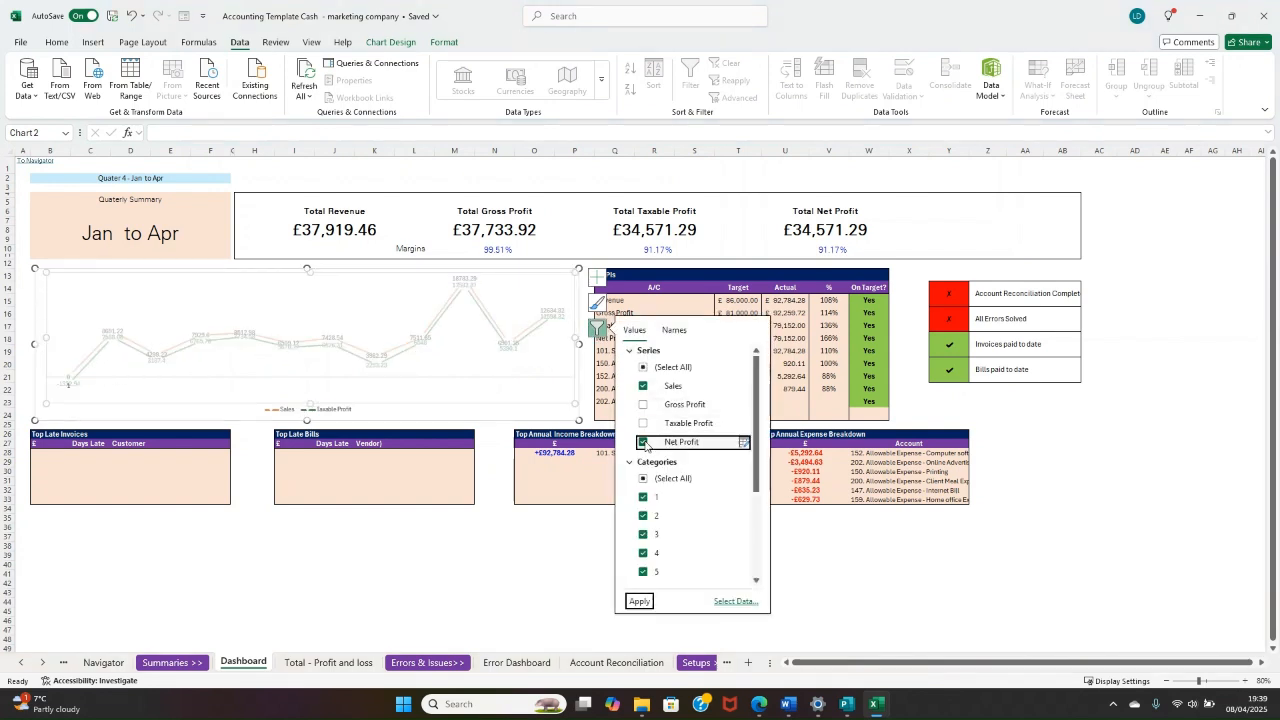
{"action": "left_click", "coordinate": [640, 601]}
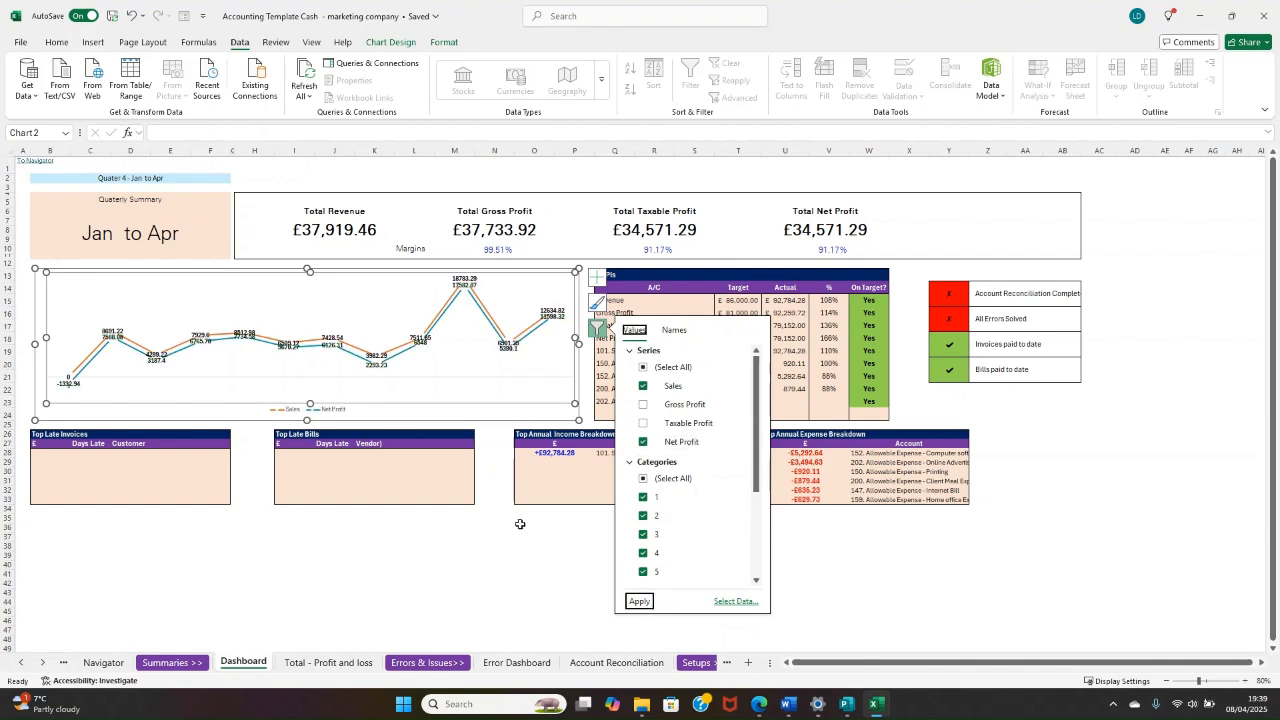
{"action": "left_click", "coordinate": [501, 557]}
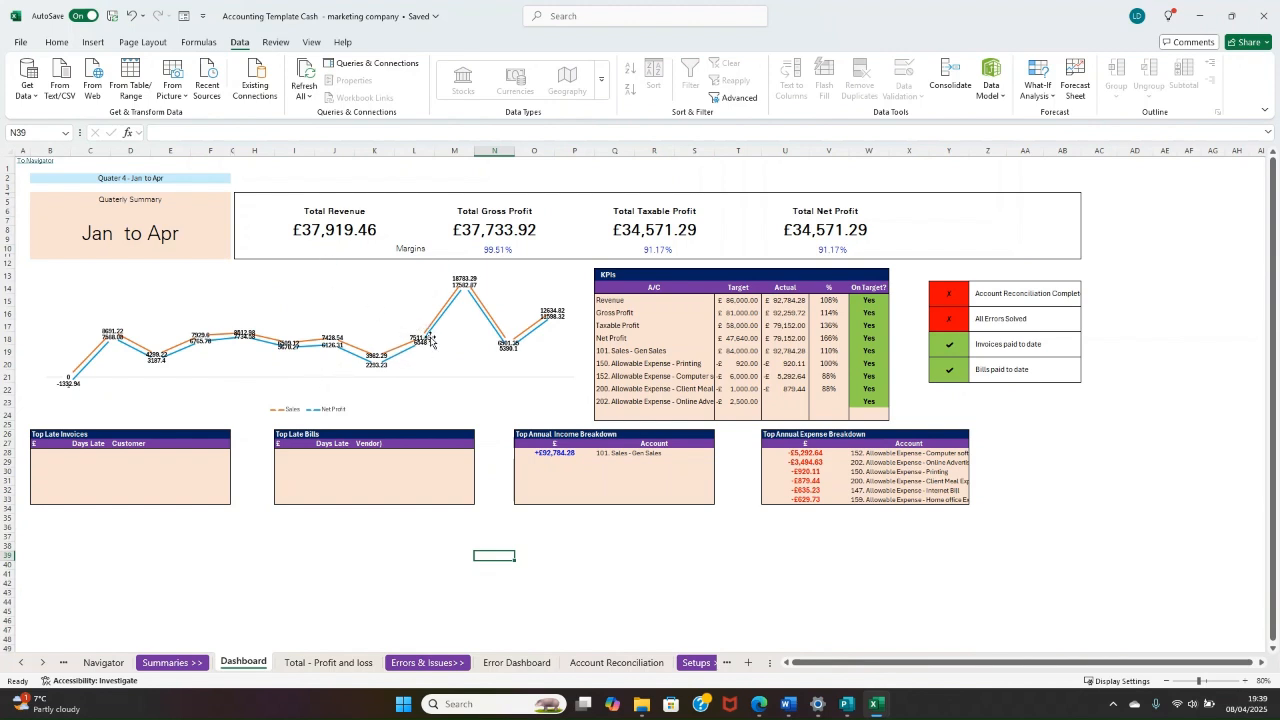
Step: Review the KPIs table, comparing targets with actuals for the profit lines and the selected sales and expense accounts
{"action": "left_click", "coordinate": [672, 302]}
{"action": "left_click_drag", "start_coordinate": [849, 401], "coordinate": [860, 410]}
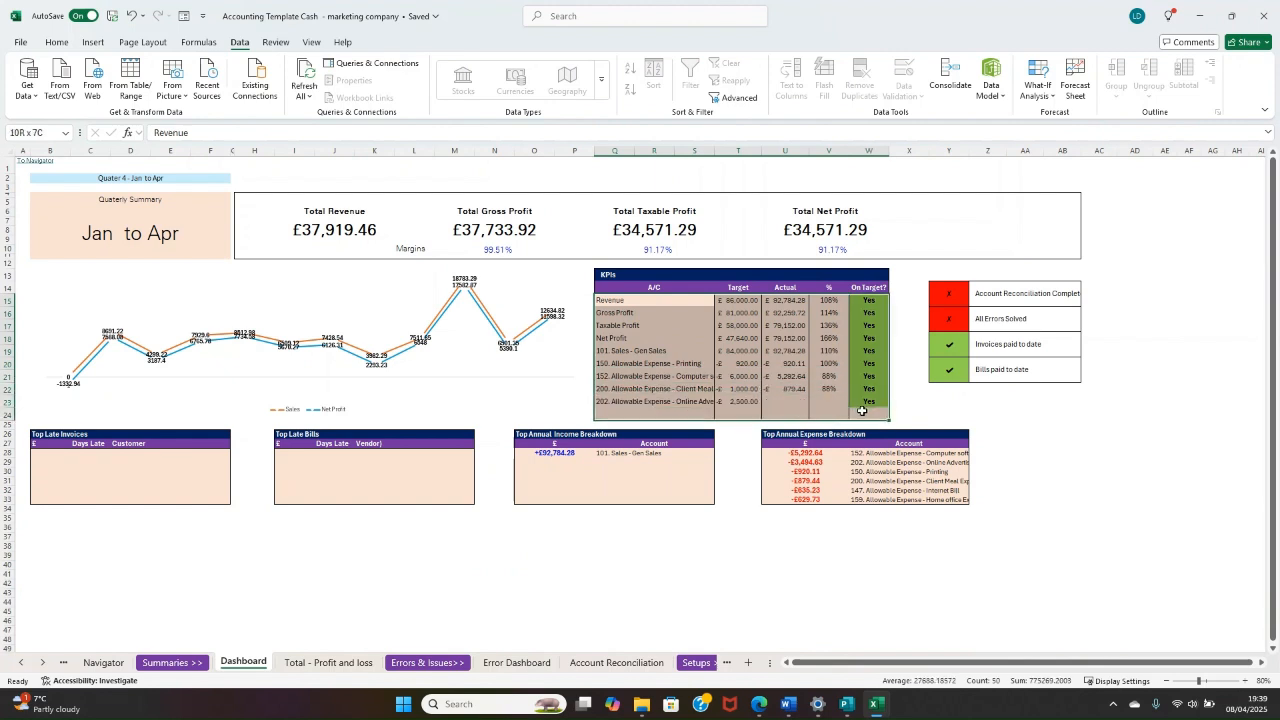
{"action": "left_click", "coordinate": [675, 399]}
{"action": "left_click_drag", "start_coordinate": [662, 348], "coordinate": [666, 401]}
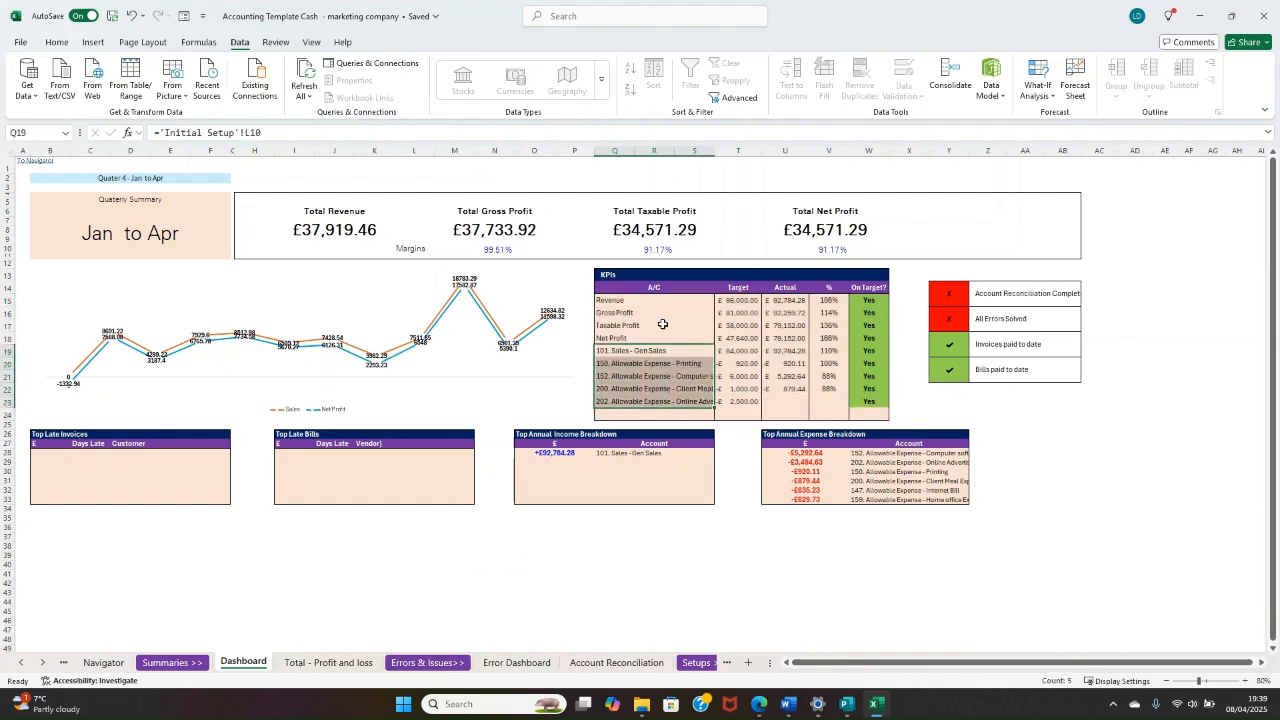
{"action": "left_click_drag", "start_coordinate": [653, 305], "coordinate": [871, 401]}
{"action": "mouse_move", "coordinate": [800, 376]}
{"action": "left_mouse_down"}
{"action": "mouse_move", "coordinate": [707, 382]}
{"action": "mouse_move", "coordinate": [800, 378]}
{"action": "mouse_move", "coordinate": [688, 365]}
{"action": "mouse_move", "coordinate": [787, 382]}
{"action": "left_mouse_up"}
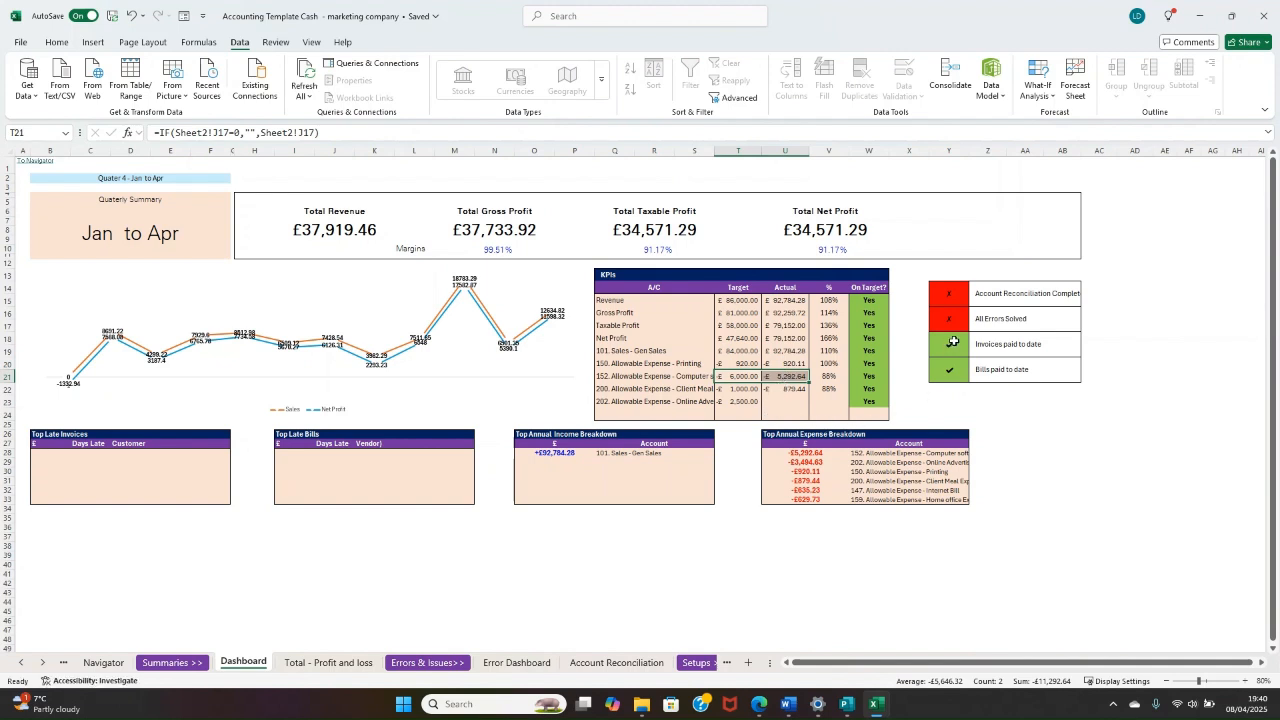
Step: Check the status indicators for invoices and bills paid to date, account reconciliation and errors solved
{"action": "left_click_drag", "start_coordinate": [953, 342], "coordinate": [957, 384]}
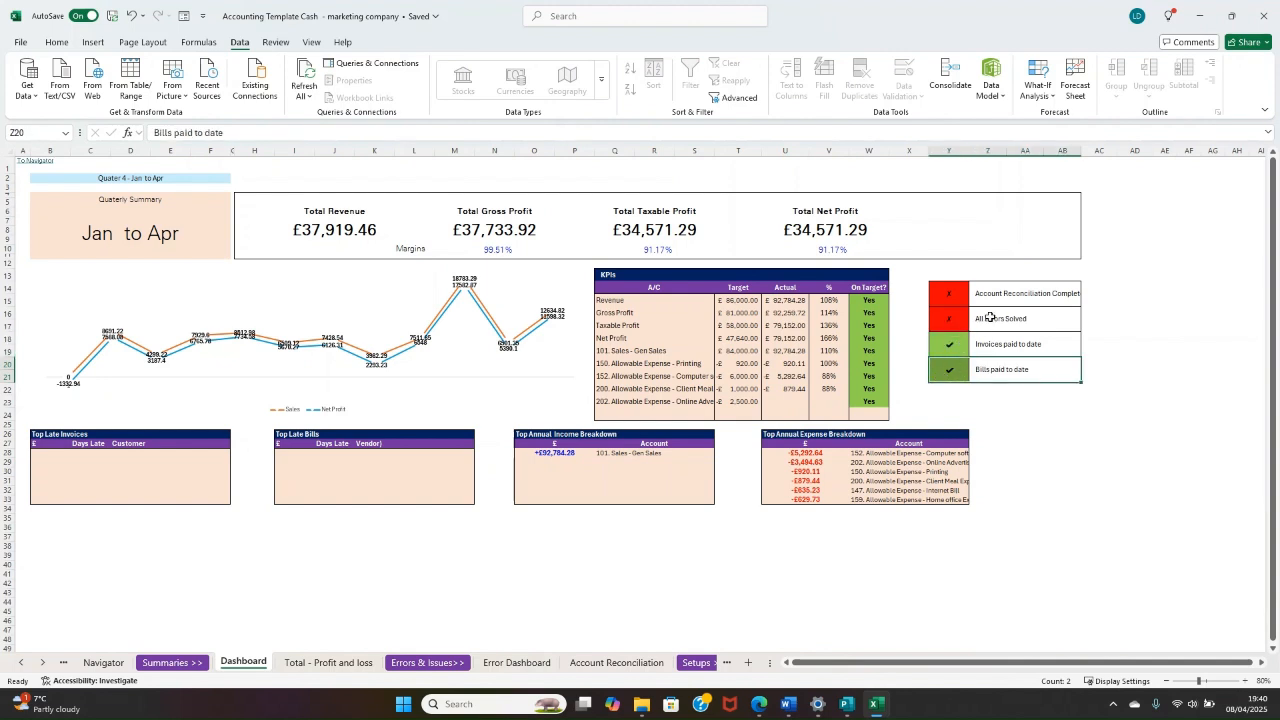
{"action": "left_click_drag", "start_coordinate": [990, 317], "coordinate": [1016, 290]}
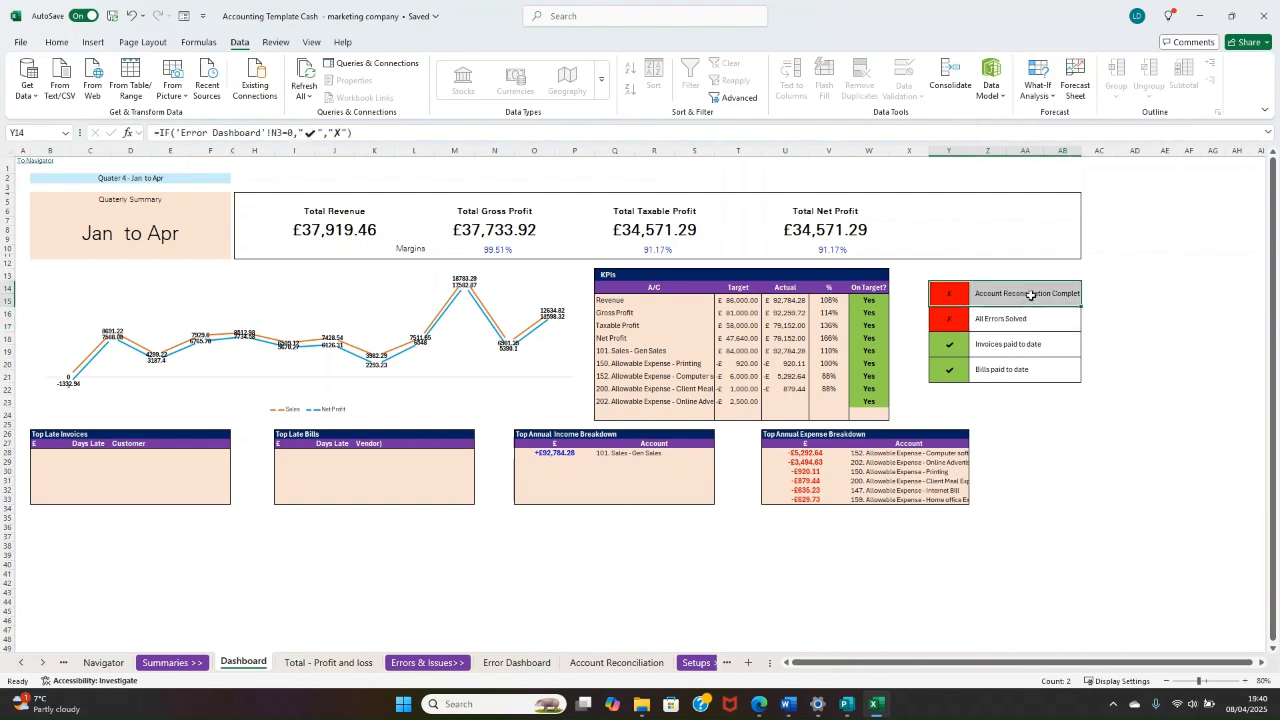
{"action": "left_click", "coordinate": [1084, 311]}
{"action": "left_click", "coordinate": [1070, 294]}
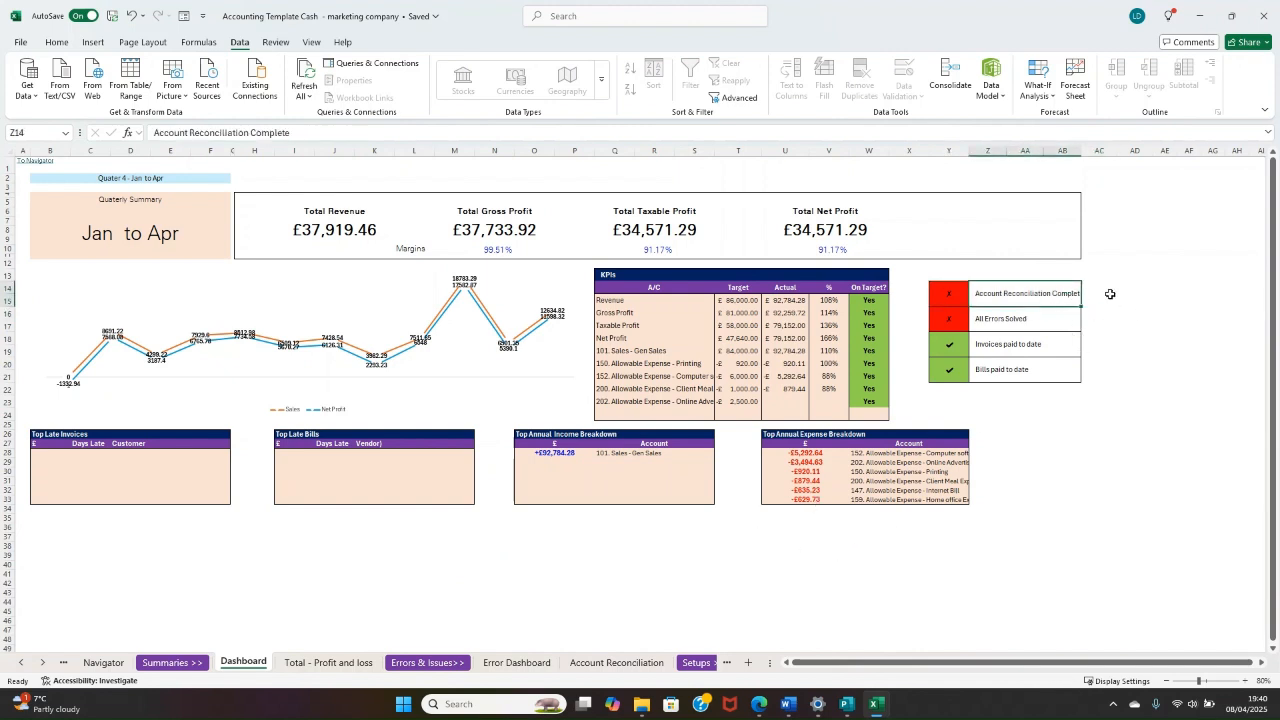
{"action": "left_click_drag", "start_coordinate": [1024, 295], "coordinate": [950, 293]}
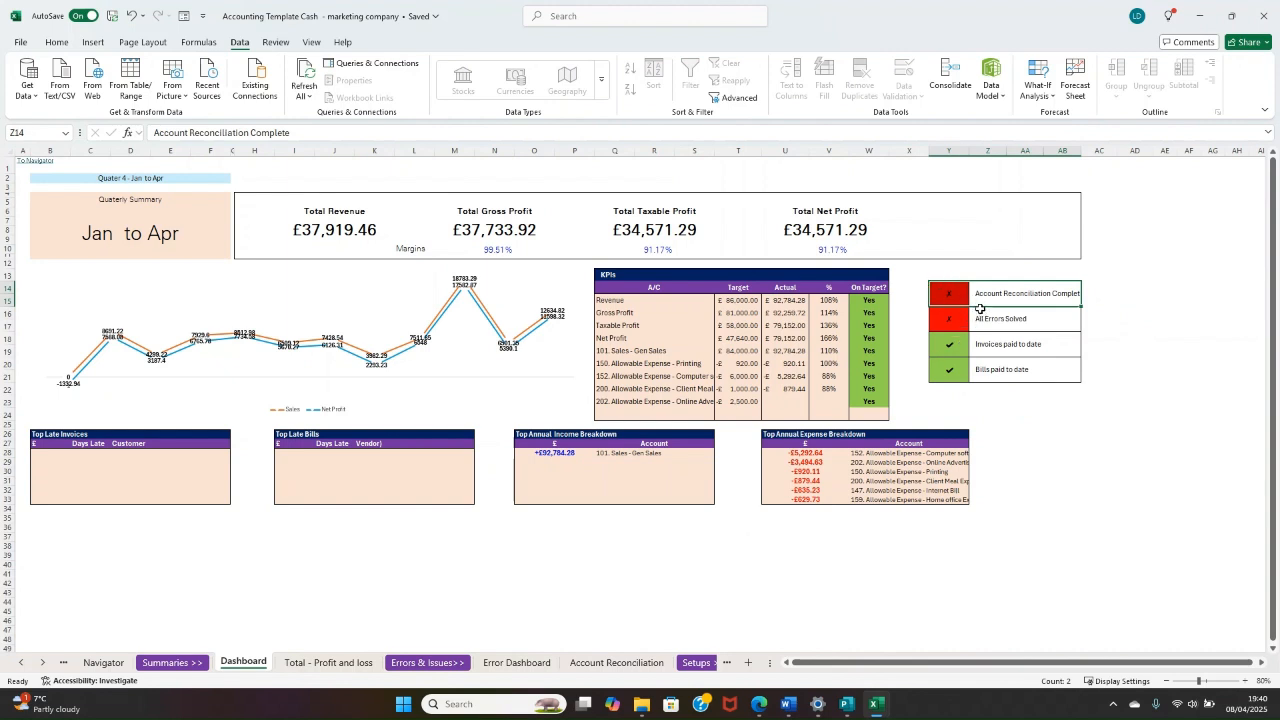
{"action": "left_click", "coordinate": [952, 296]}
{"action": "left_click", "coordinate": [1001, 320]}
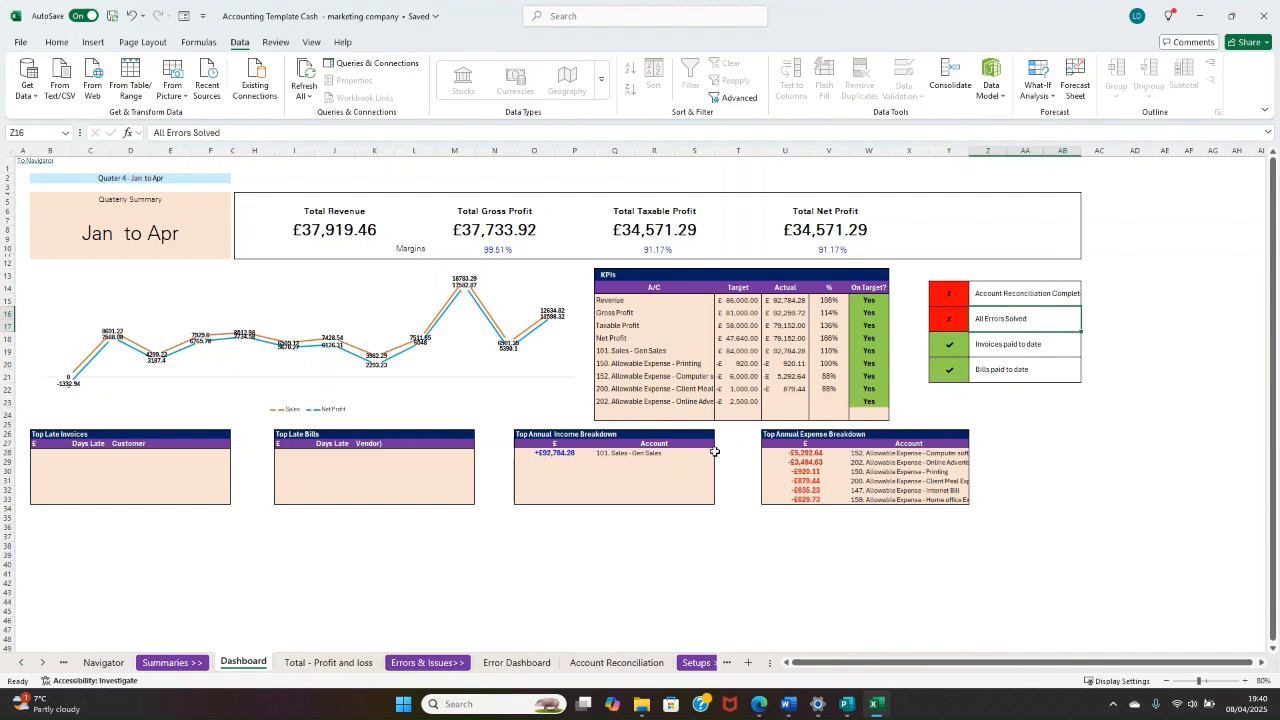
Step: Open the Account Reconciliation sheet and examine the Barclays and Starling sections, including the monthly Barclays differences
{"action": "left_click", "coordinate": [588, 663]}
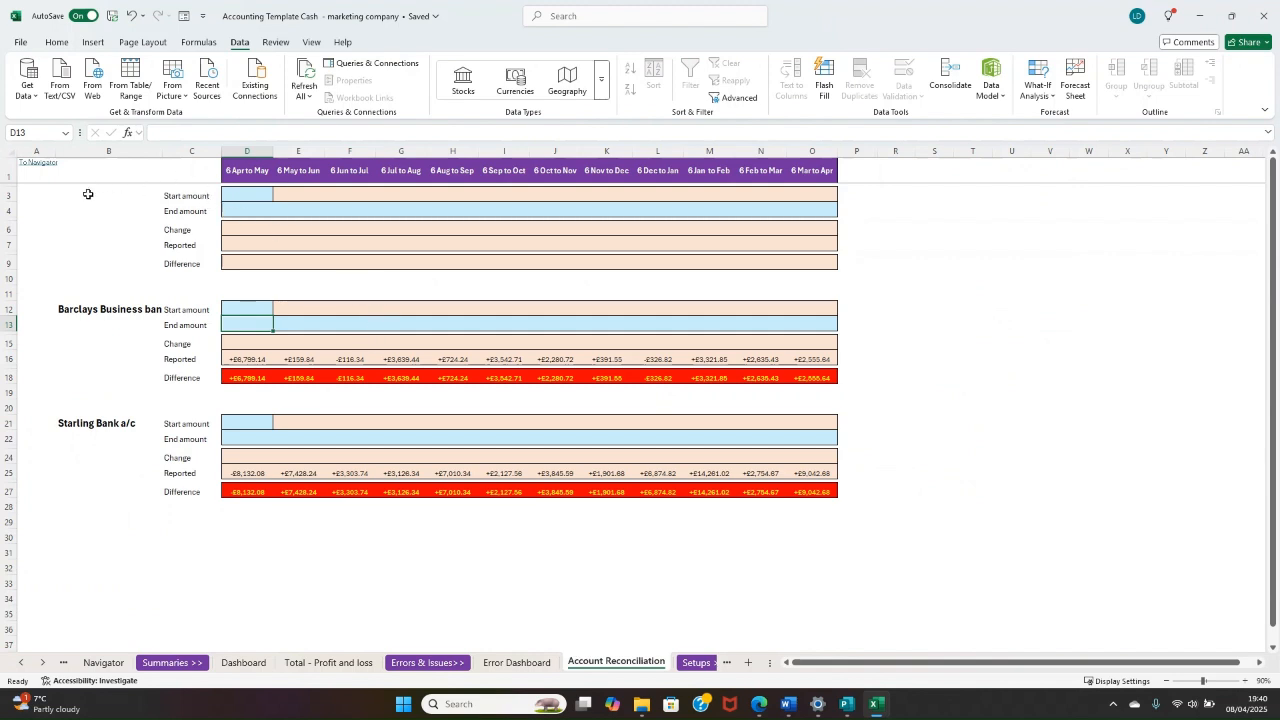
{"action": "left_click_drag", "start_coordinate": [88, 194], "coordinate": [214, 194]}
{"action": "left_click", "coordinate": [172, 228]}
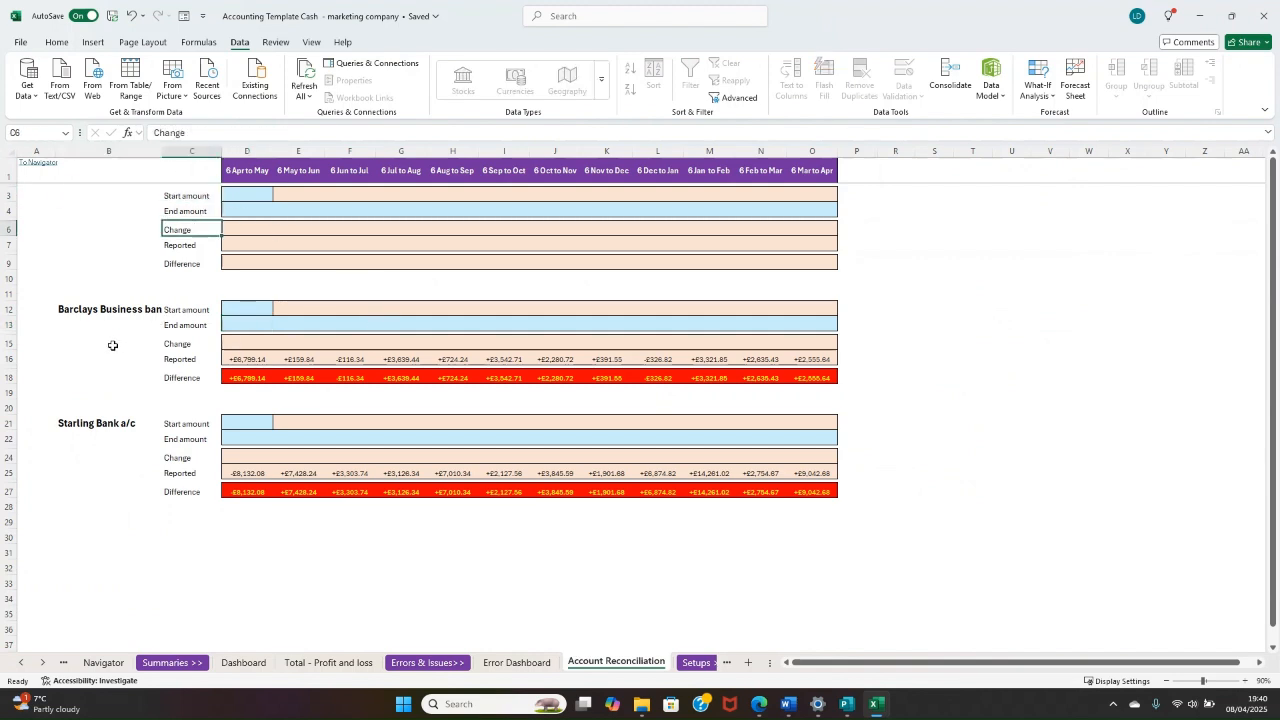
{"action": "left_click_drag", "start_coordinate": [94, 310], "coordinate": [186, 309]}
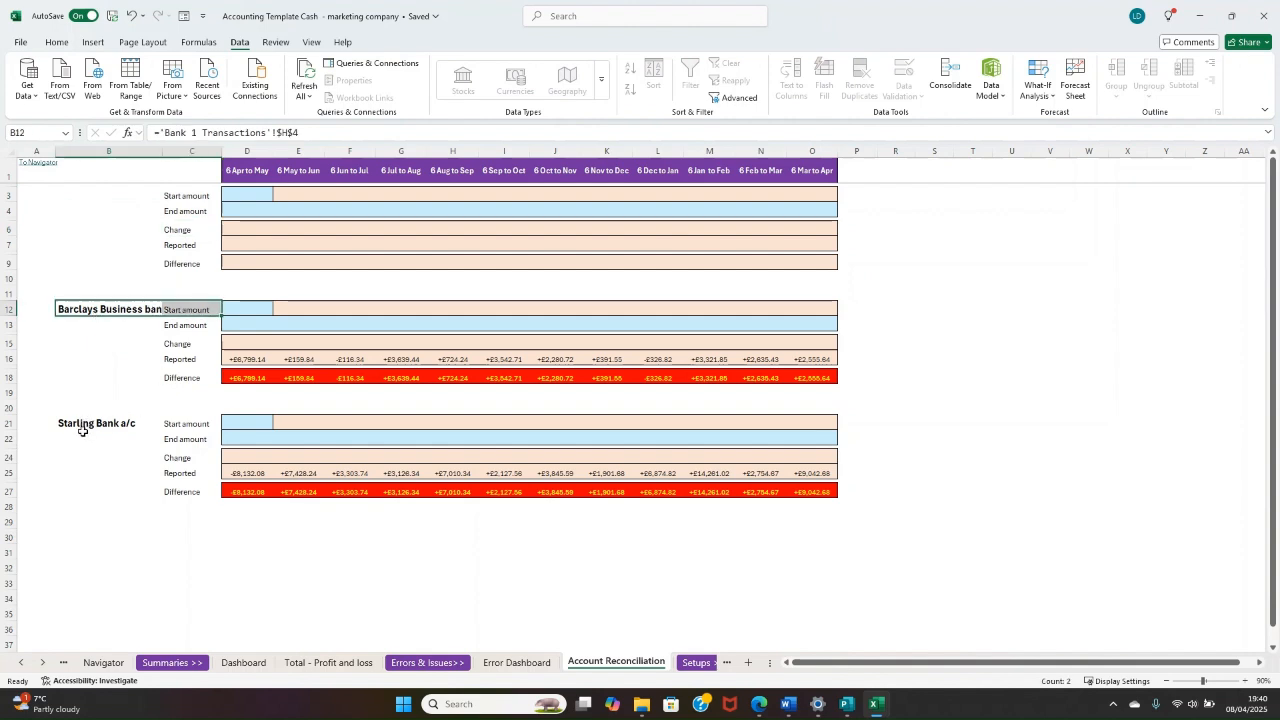
{"action": "left_click_drag", "start_coordinate": [83, 429], "coordinate": [182, 429]}
{"action": "left_click", "coordinate": [175, 490]}
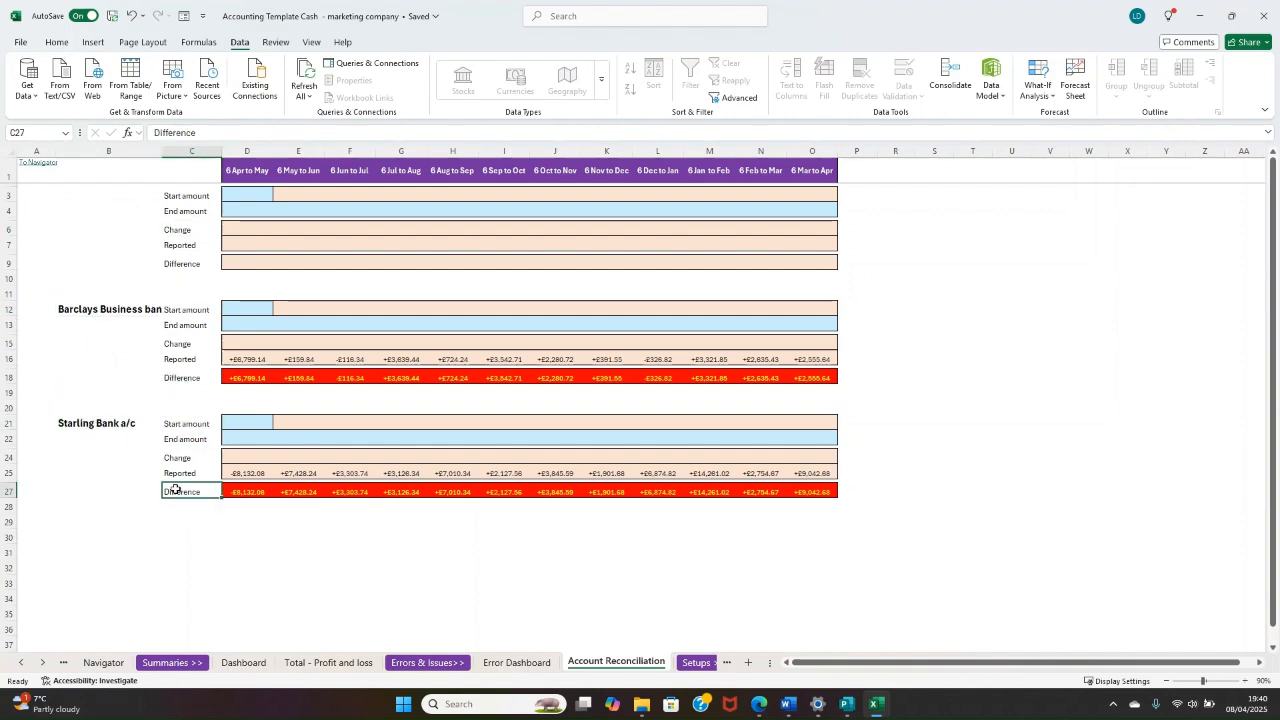
{"action": "left_click", "coordinate": [173, 404]}
{"action": "left_click_drag", "start_coordinate": [230, 378], "coordinate": [821, 371]}
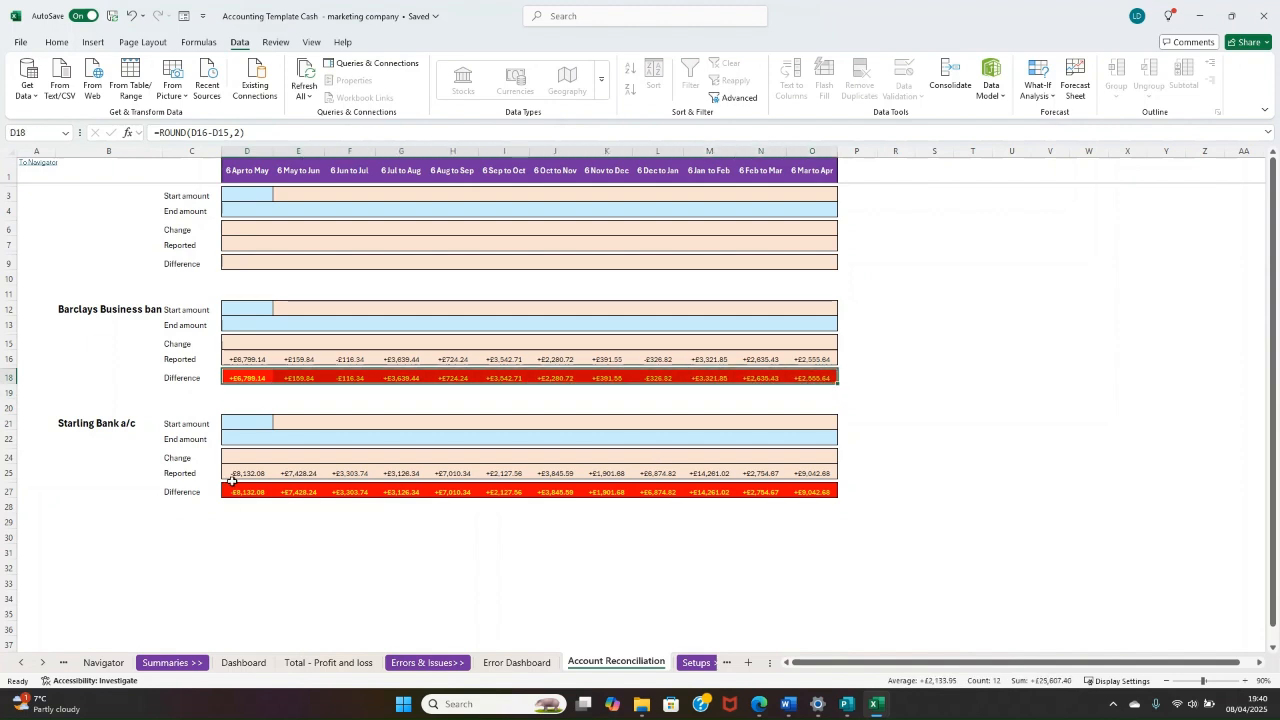
{"action": "left_click_drag", "start_coordinate": [247, 378], "coordinate": [825, 376]}
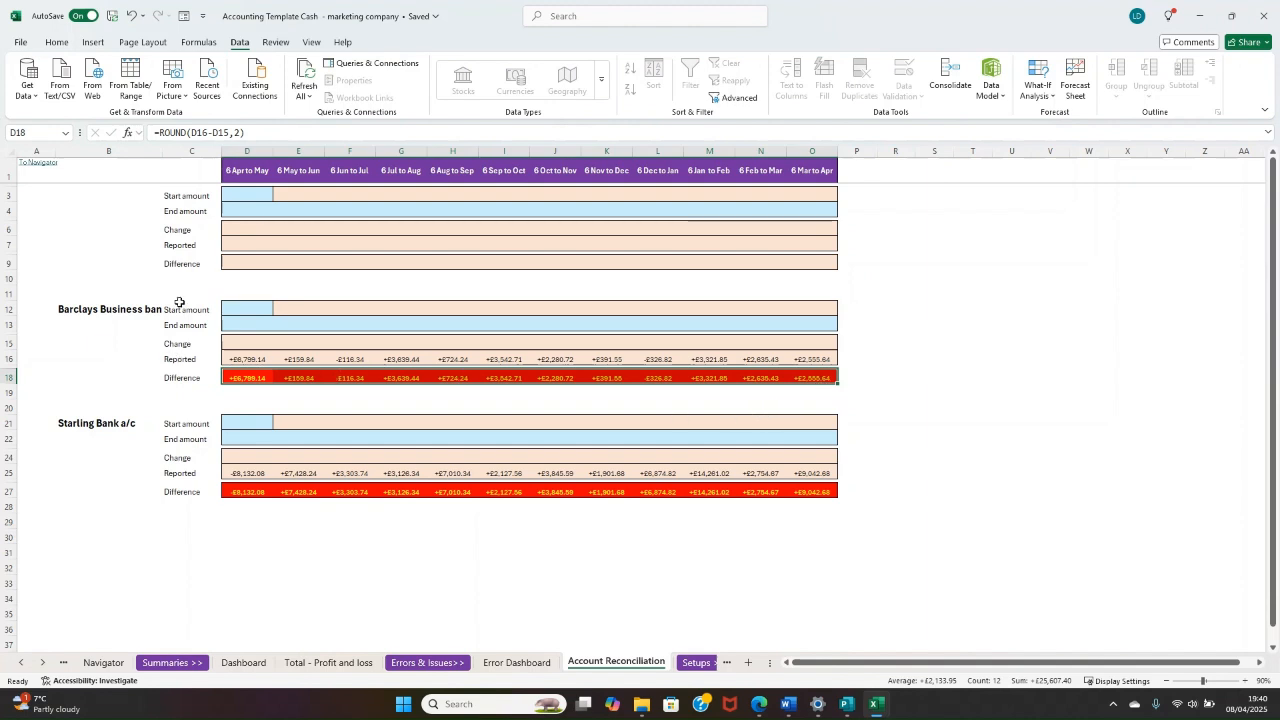
Step: Enter a trial Barclays start amount of 0 and end amount of 7000 for 6 Apr to May
{"action": "left_click", "coordinate": [247, 309]}
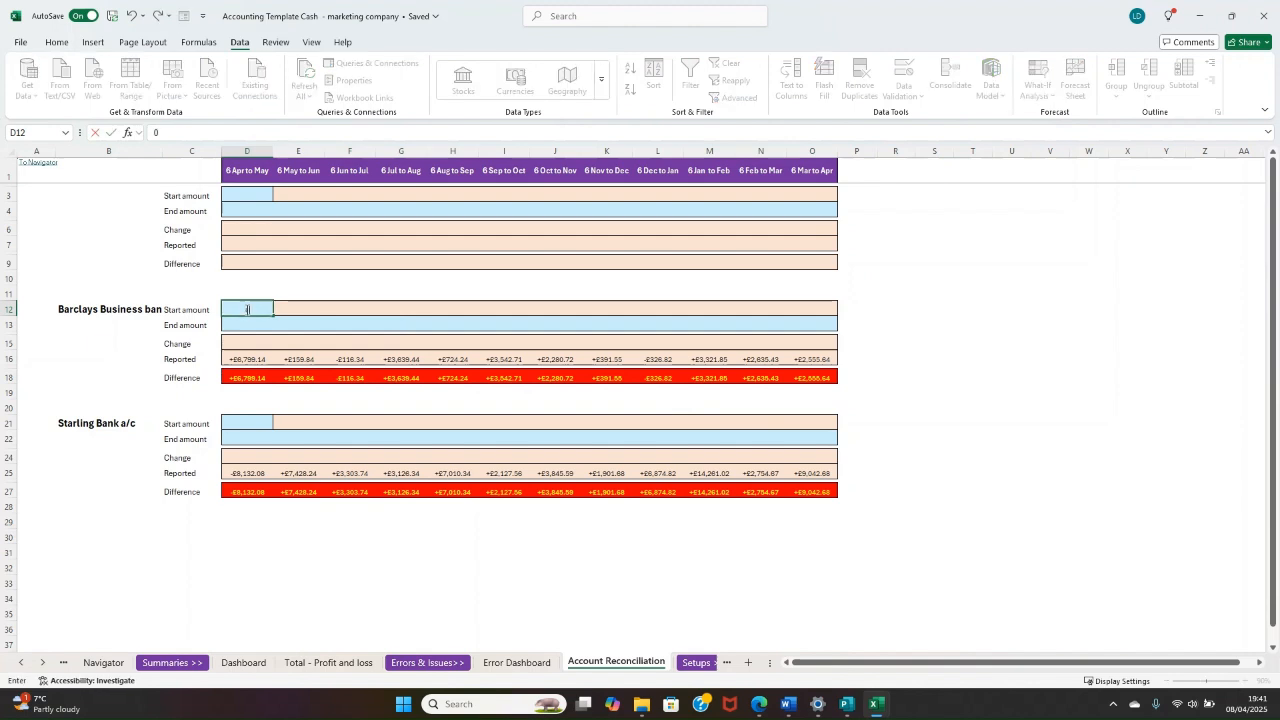
{"action": "key", "text": "Return"}
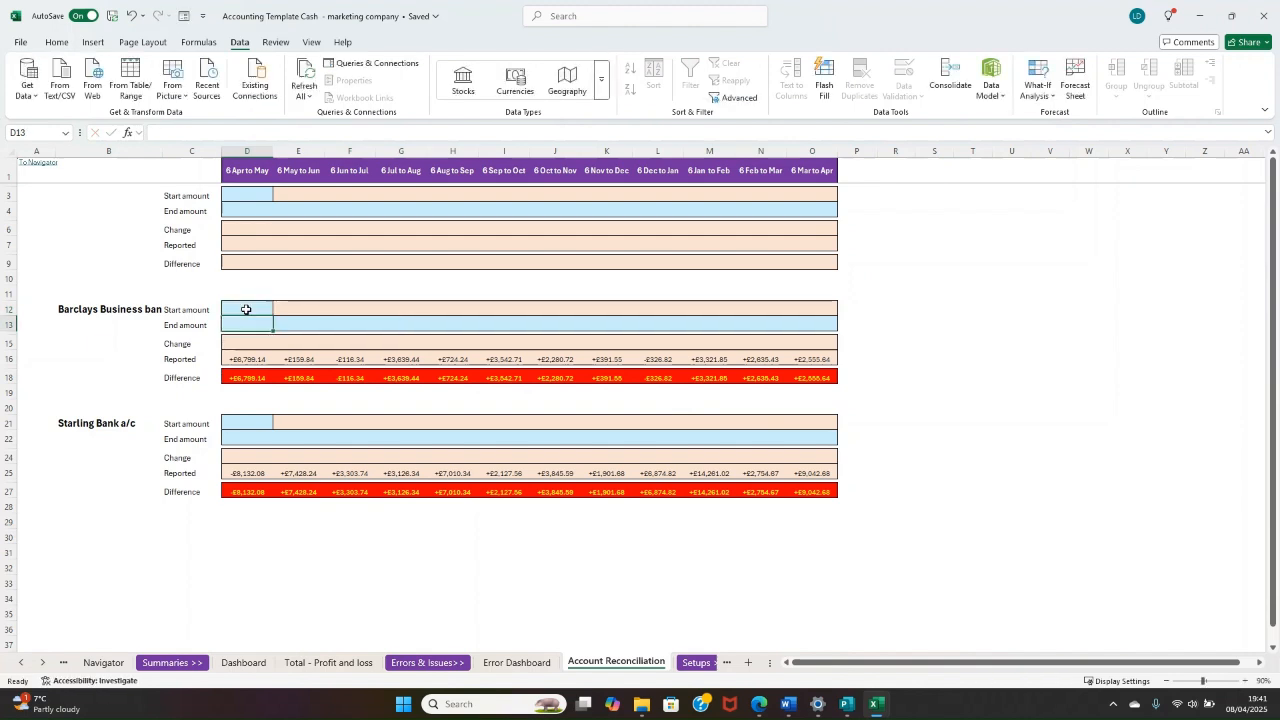
{"action": "type", "text": "7000"}
{"action": "key", "text": "Return"}
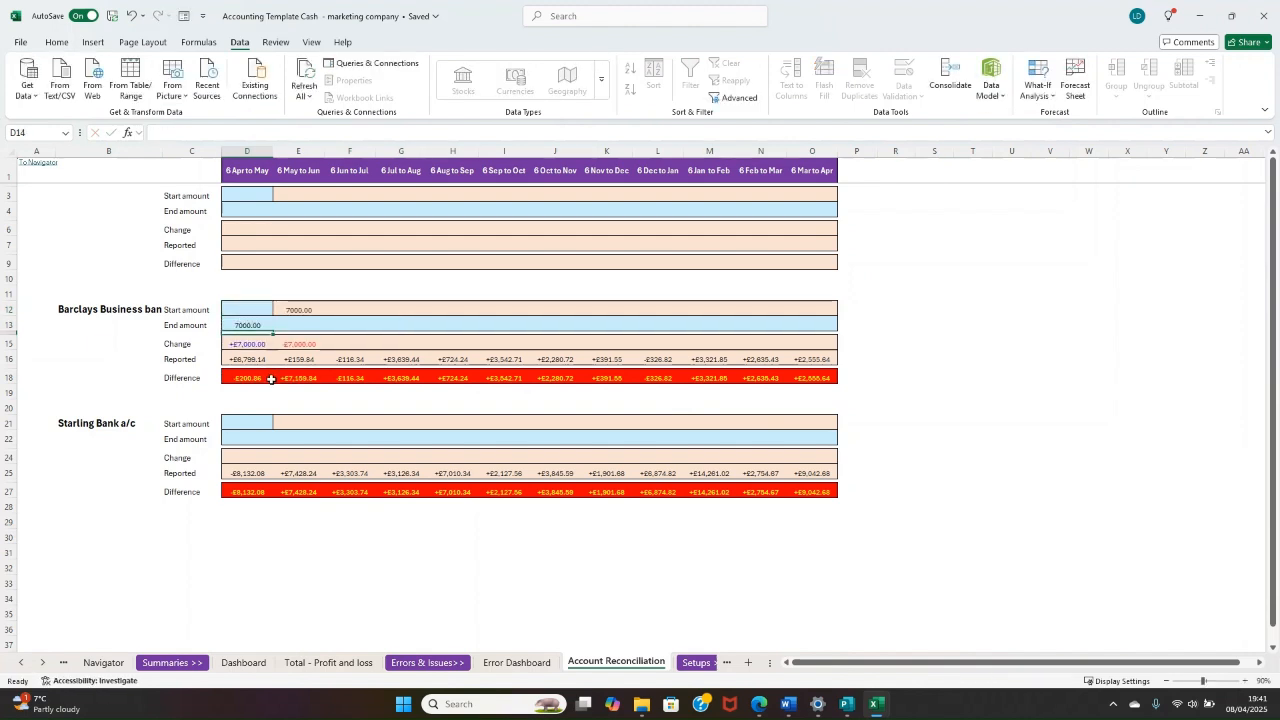
Step: Compare the Barclays end amount, change, reported and difference figures for 6 Apr to May
{"action": "left_click", "coordinate": [258, 381]}
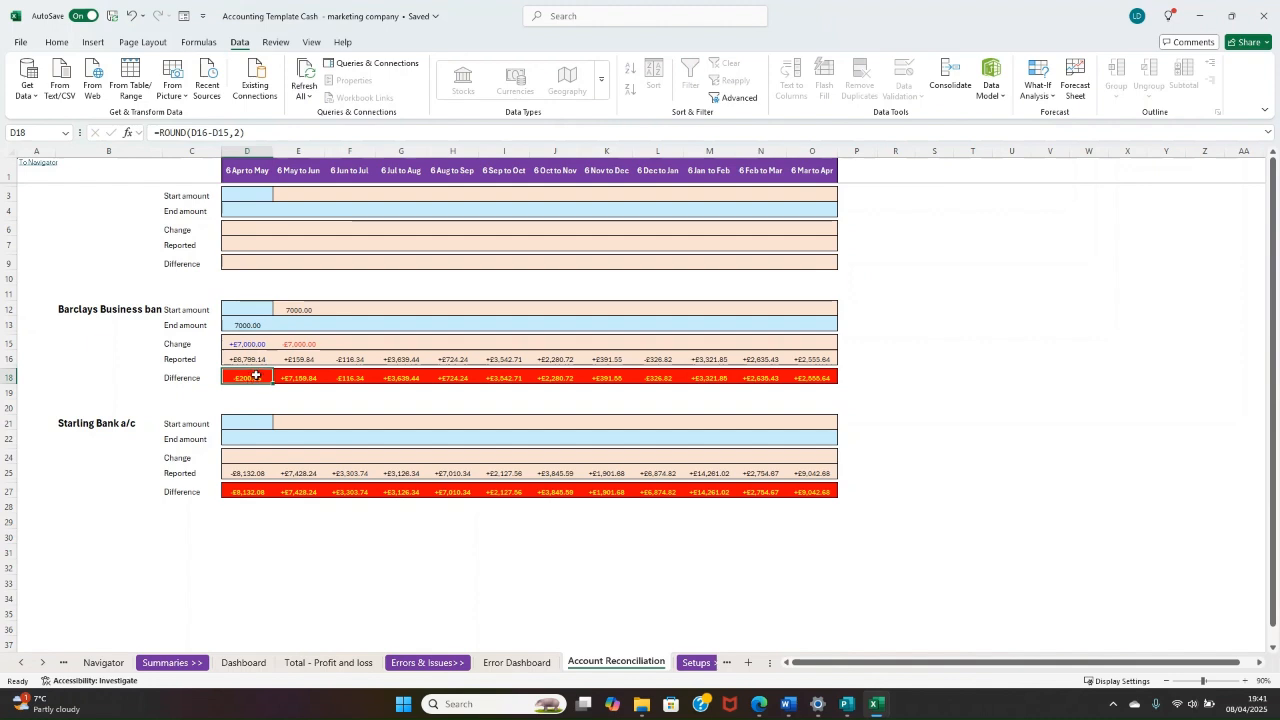
{"action": "left_click", "coordinate": [251, 359]}
{"action": "left_click", "coordinate": [249, 322]}
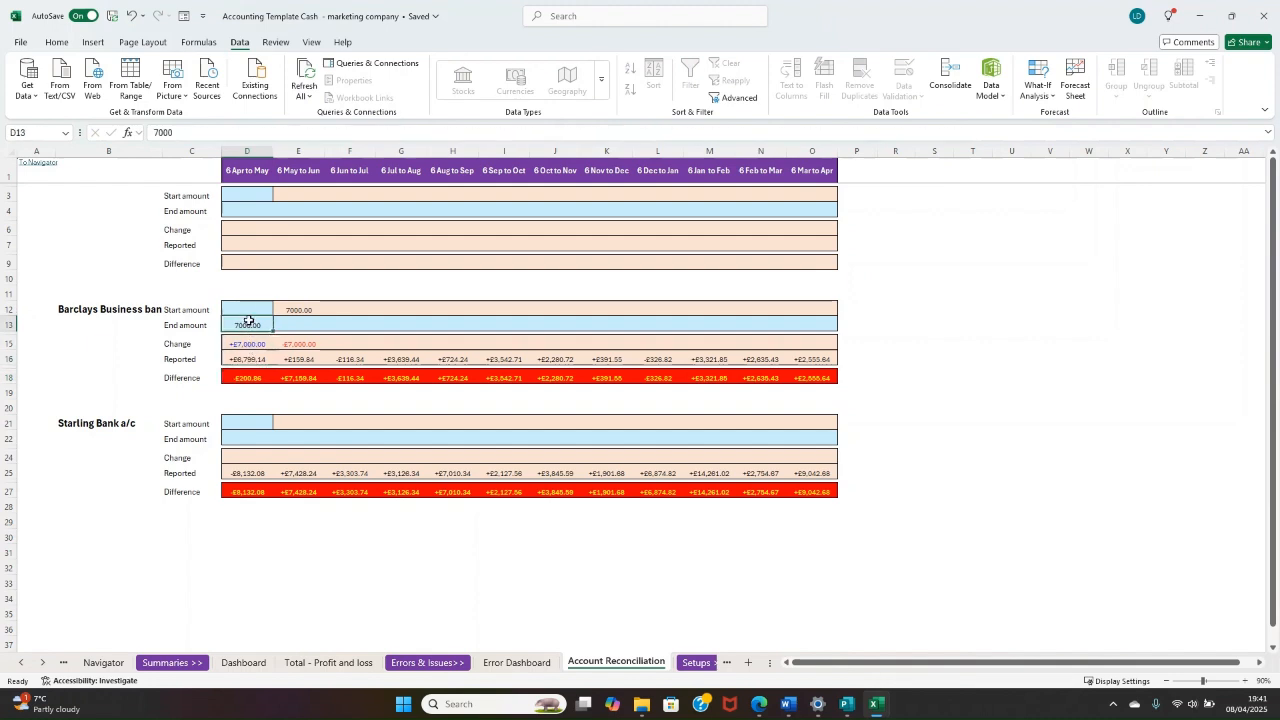
{"action": "left_click", "coordinate": [236, 377]}
{"action": "left_click", "coordinate": [236, 341]}
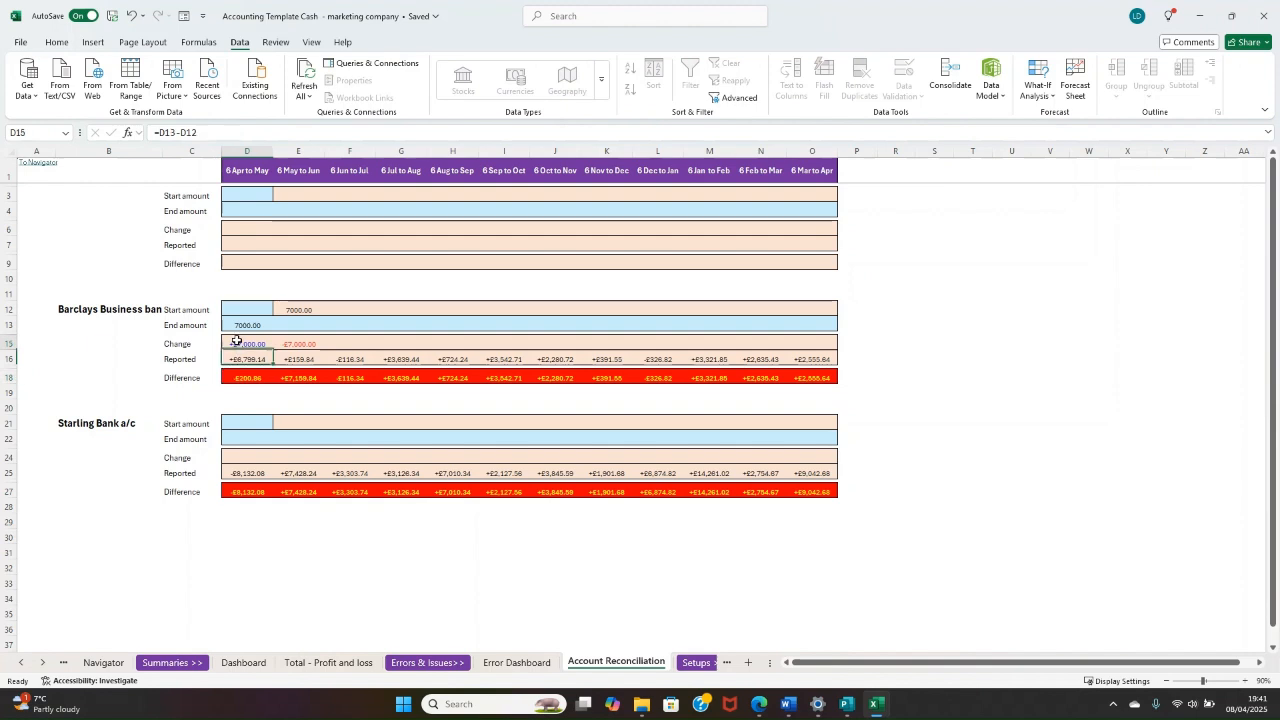
{"action": "mouse_move", "coordinate": [236, 341]}
{"action": "left_mouse_down"}
{"action": "mouse_move", "coordinate": [245, 355]}
{"action": "mouse_move", "coordinate": [240, 341]}
{"action": "left_mouse_up"}
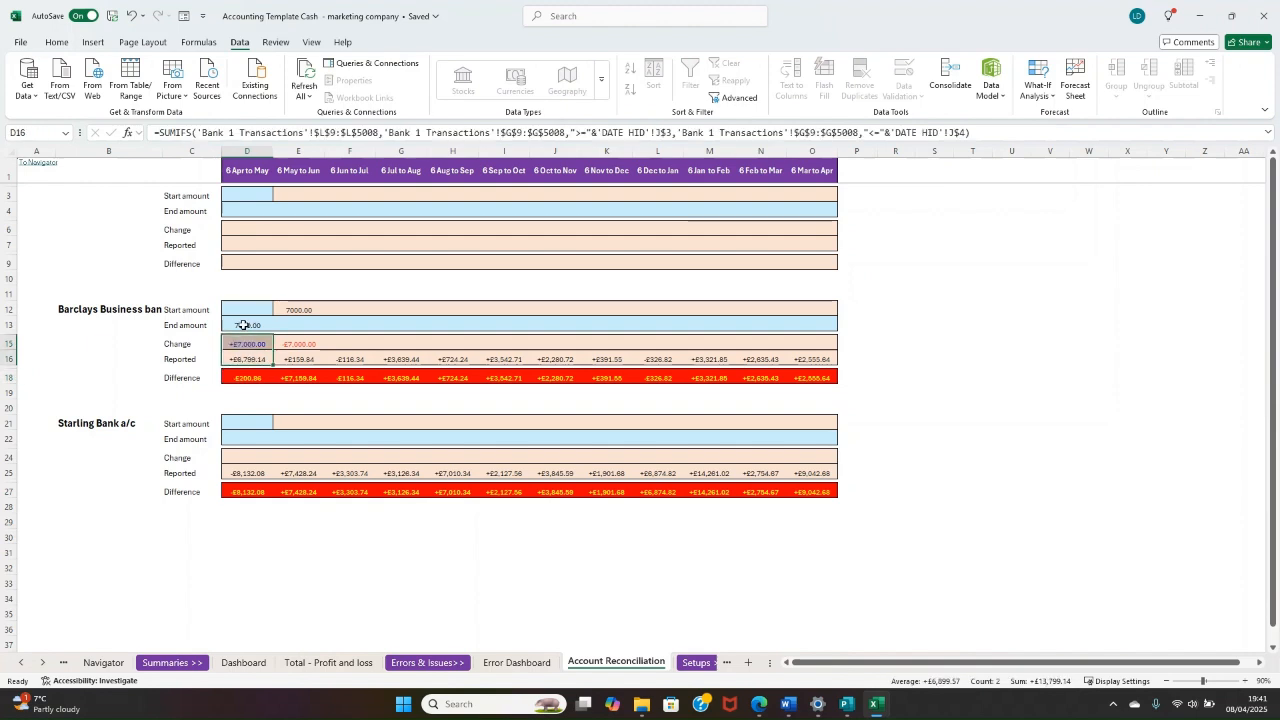
Step: Clear the trial Barclays end amount for 6 Apr to May and return to its start amount
{"action": "left_click", "coordinate": [243, 326]}
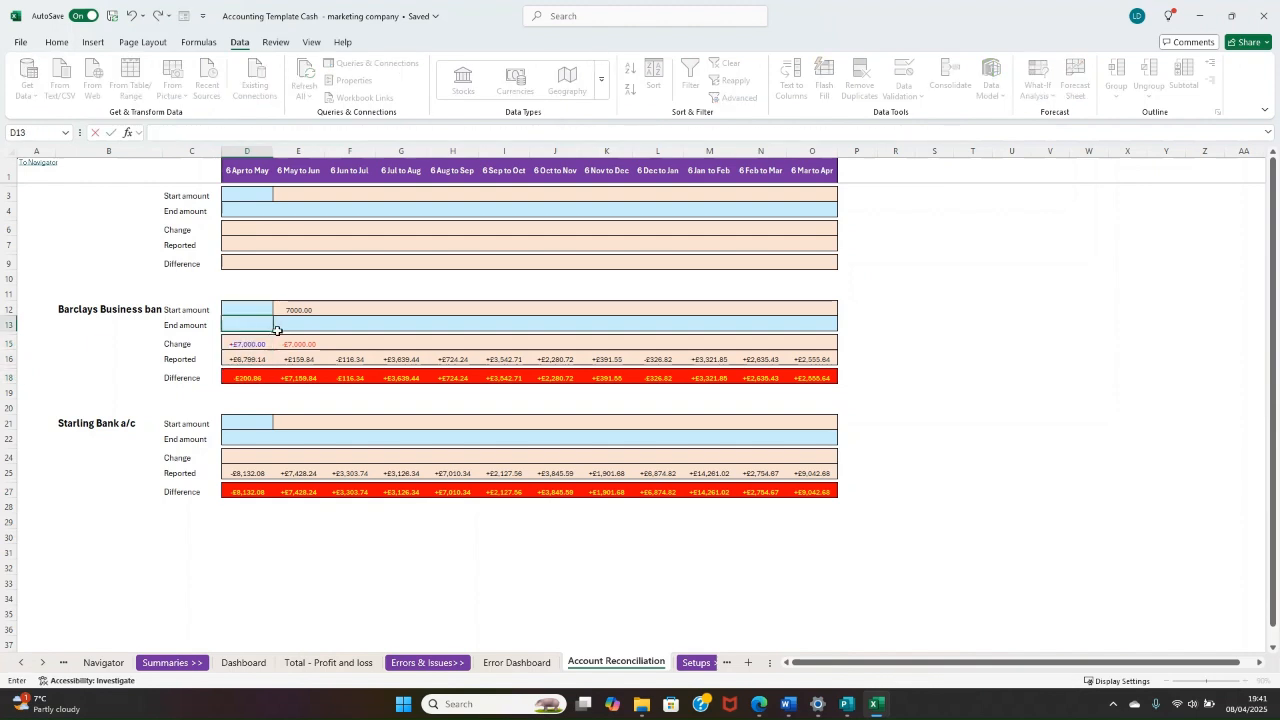
{"action": "key", "text": "Delete"}
{"action": "key", "text": "Up"}
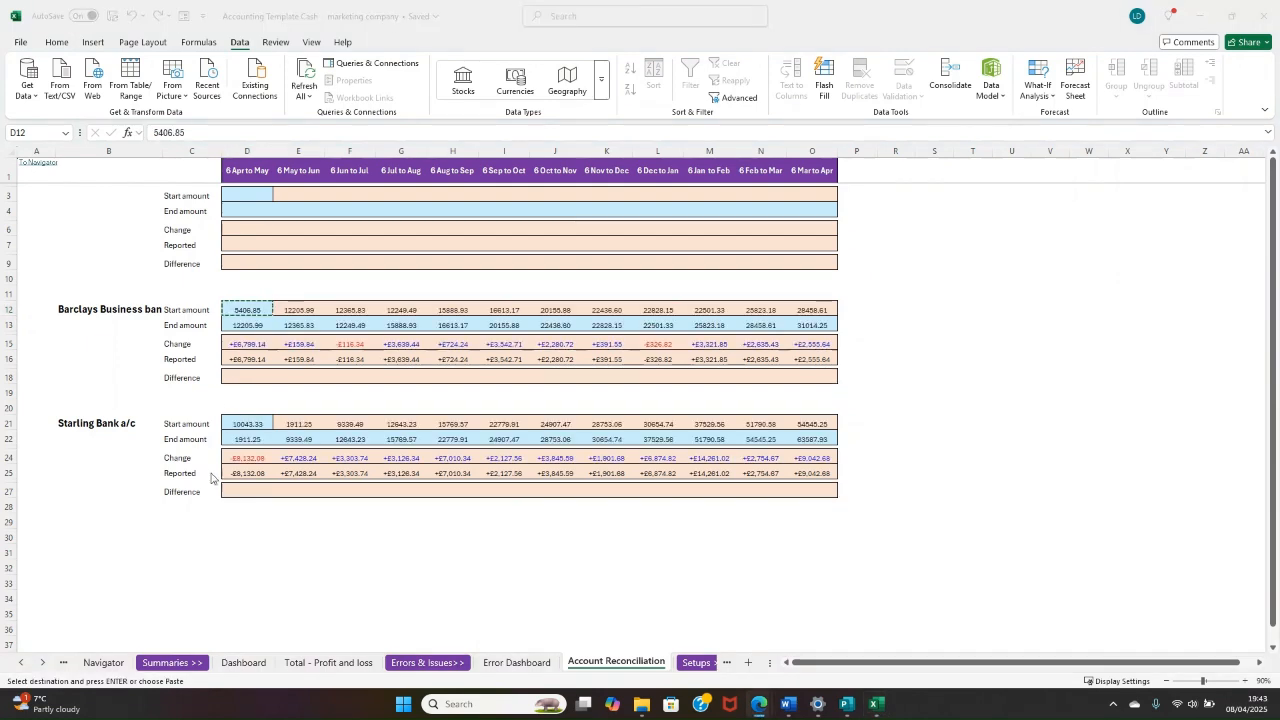
Step: Paste 5406.85 as the Barclays start amount for 6 Apr to May
{"action": "left_click", "coordinate": [245, 310]}
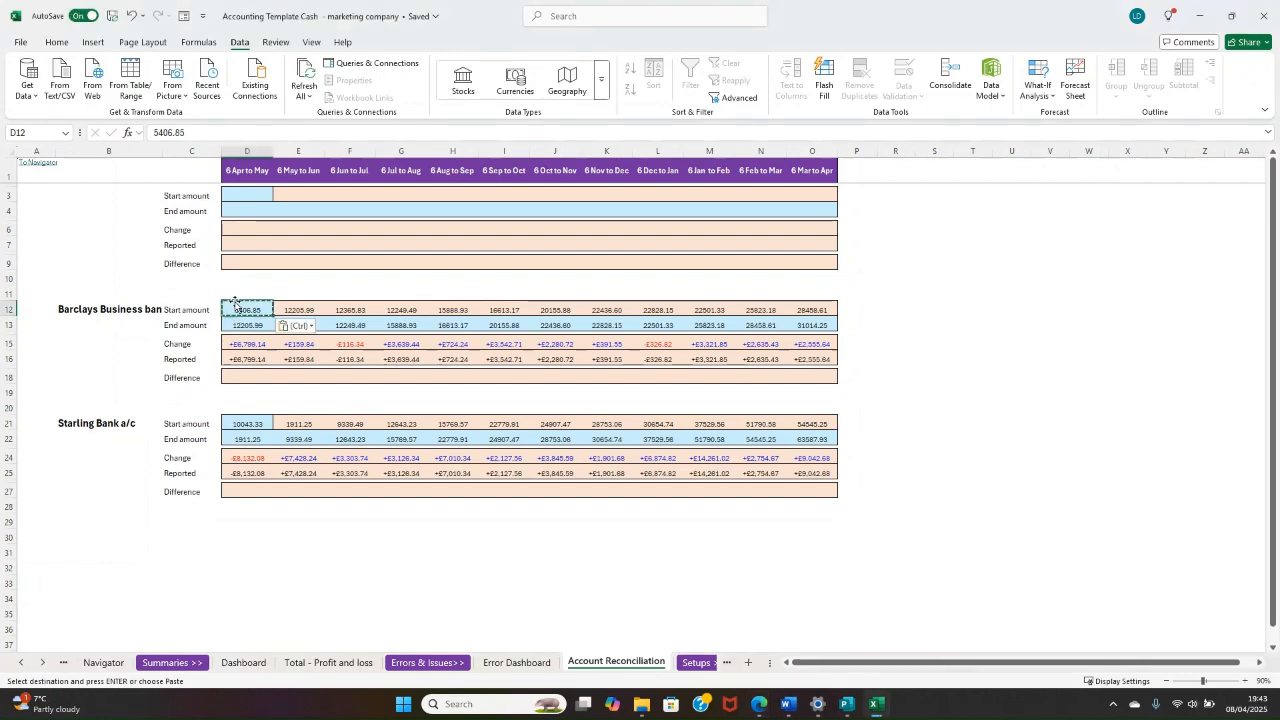
{"action": "key", "text": "ctrl+v"}
{"action": "left_click", "coordinate": [1245, 681]}
{"action": "left_click", "coordinate": [1245, 681]}
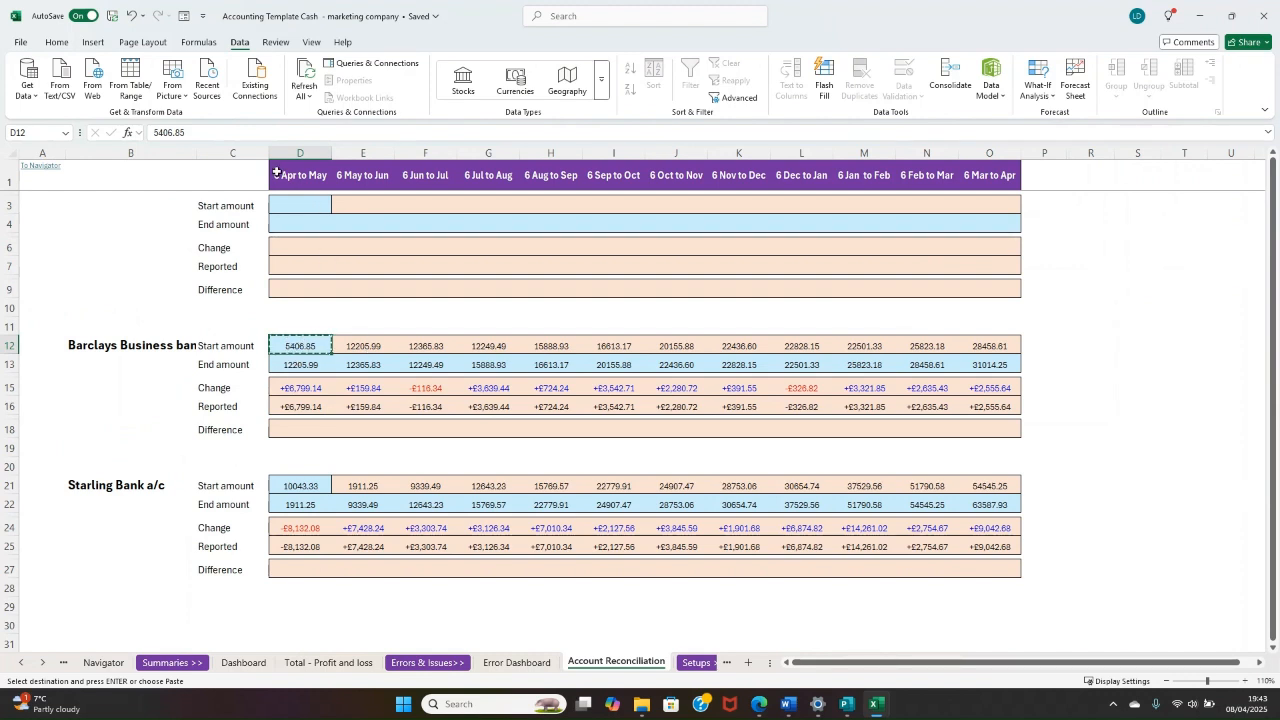
Step: Compare the Barclays end amount for 6 Apr to May with the start amounts of the following months
{"action": "left_click", "coordinate": [291, 365]}
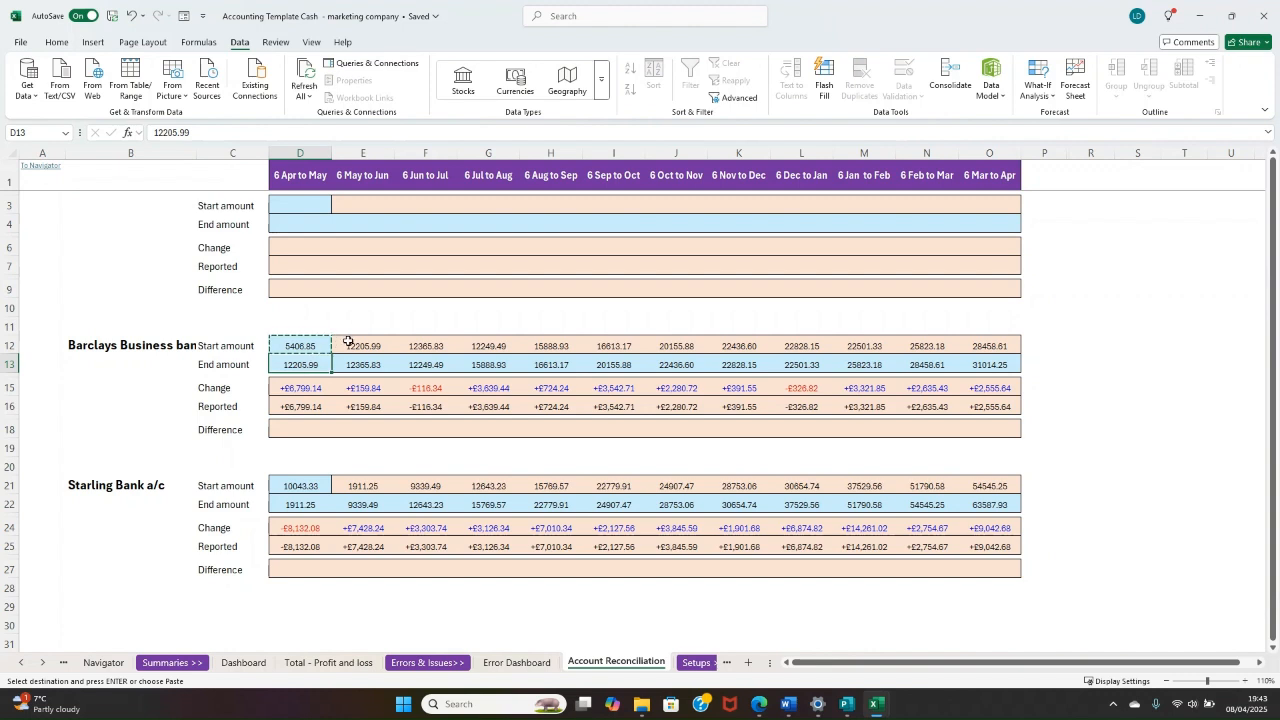
{"action": "left_click_drag", "start_coordinate": [348, 342], "coordinate": [990, 346]}
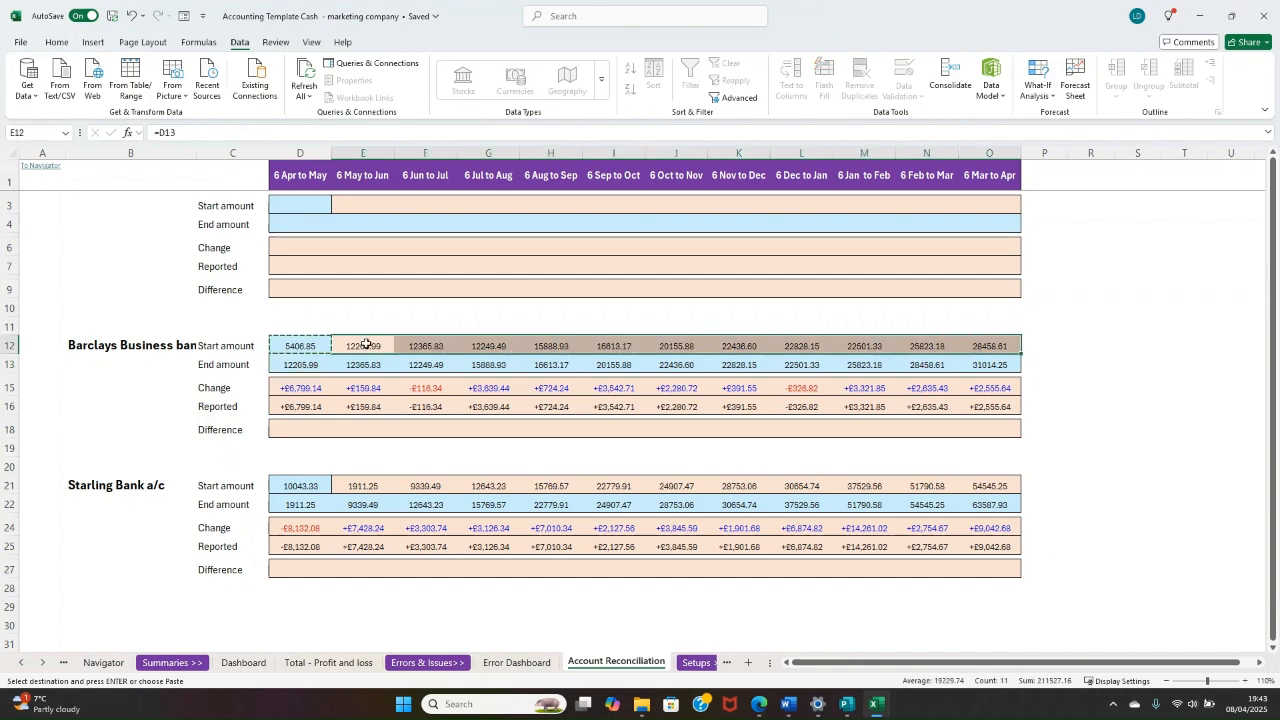
{"action": "left_click", "coordinate": [342, 349]}
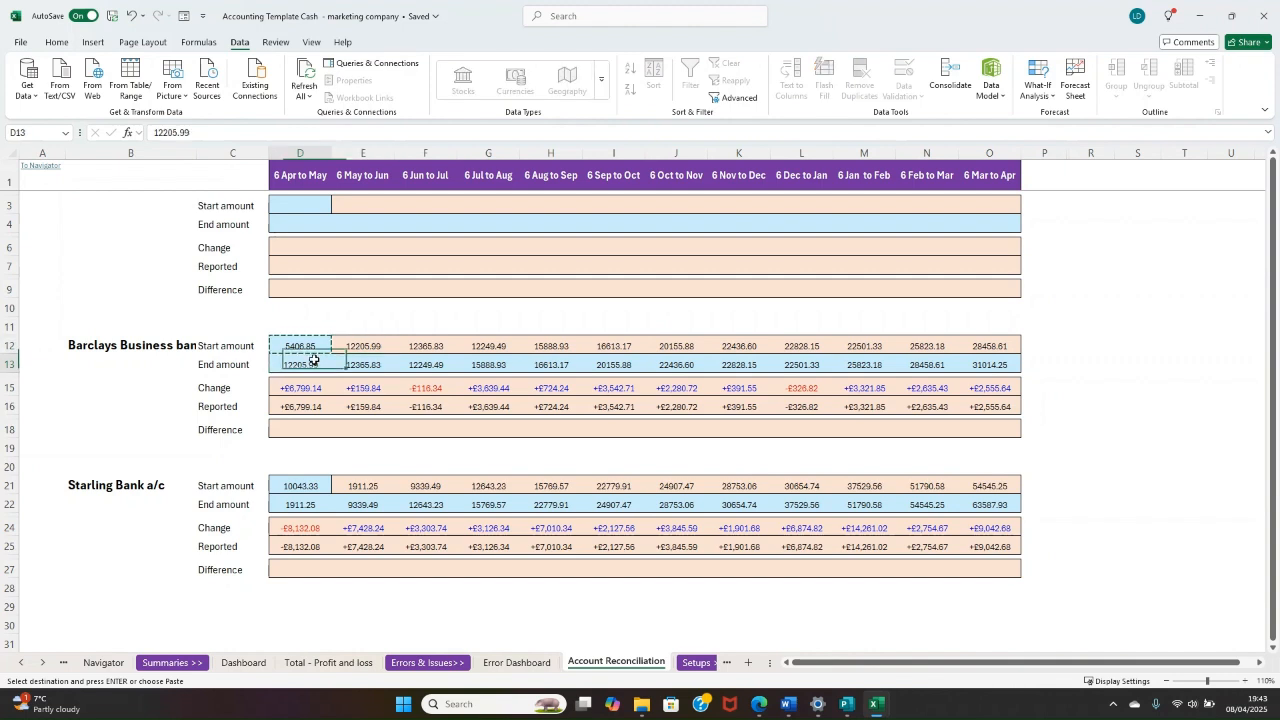
Step: Go through the Barclays end amounts month by month up to 6 Mar to Apr and check the Difference row
{"action": "left_click_drag", "start_coordinate": [343, 363], "coordinate": [415, 364]}
{"action": "left_click", "coordinate": [388, 365]}
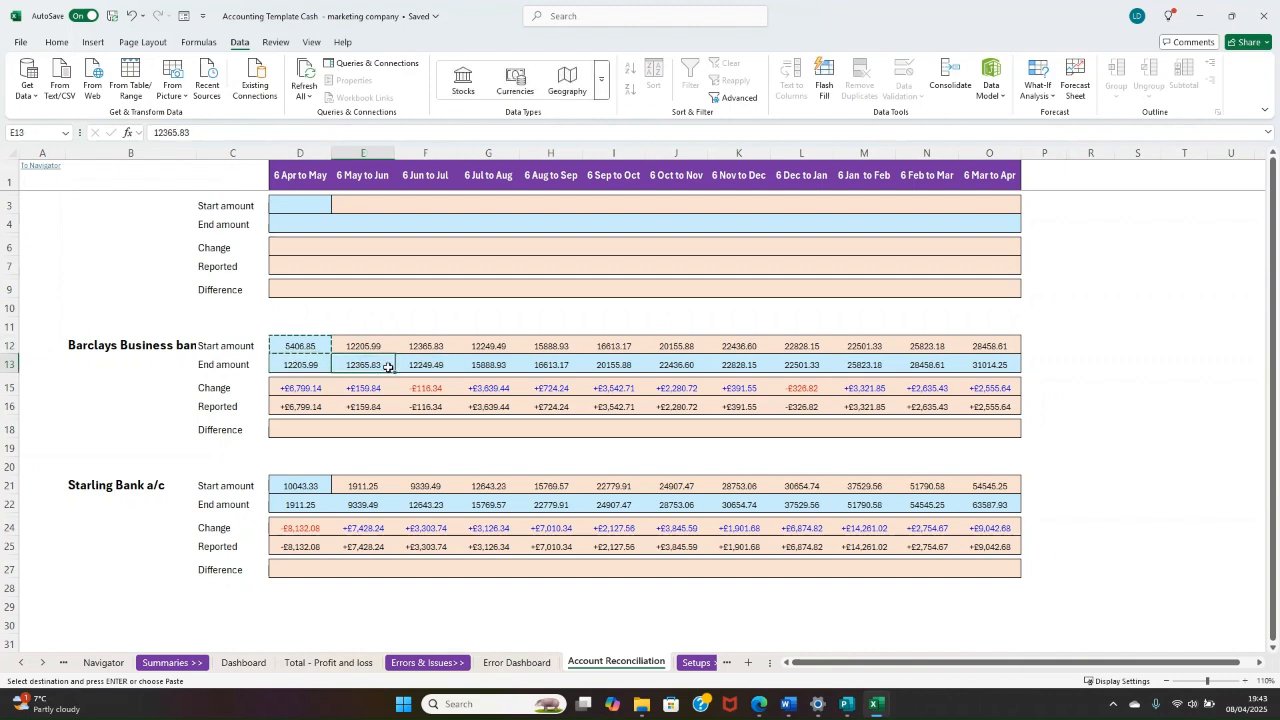
{"action": "left_click", "coordinate": [424, 366]}
{"action": "left_click", "coordinate": [498, 363]}
{"action": "left_click", "coordinate": [545, 364]}
{"action": "left_click", "coordinate": [374, 363]}
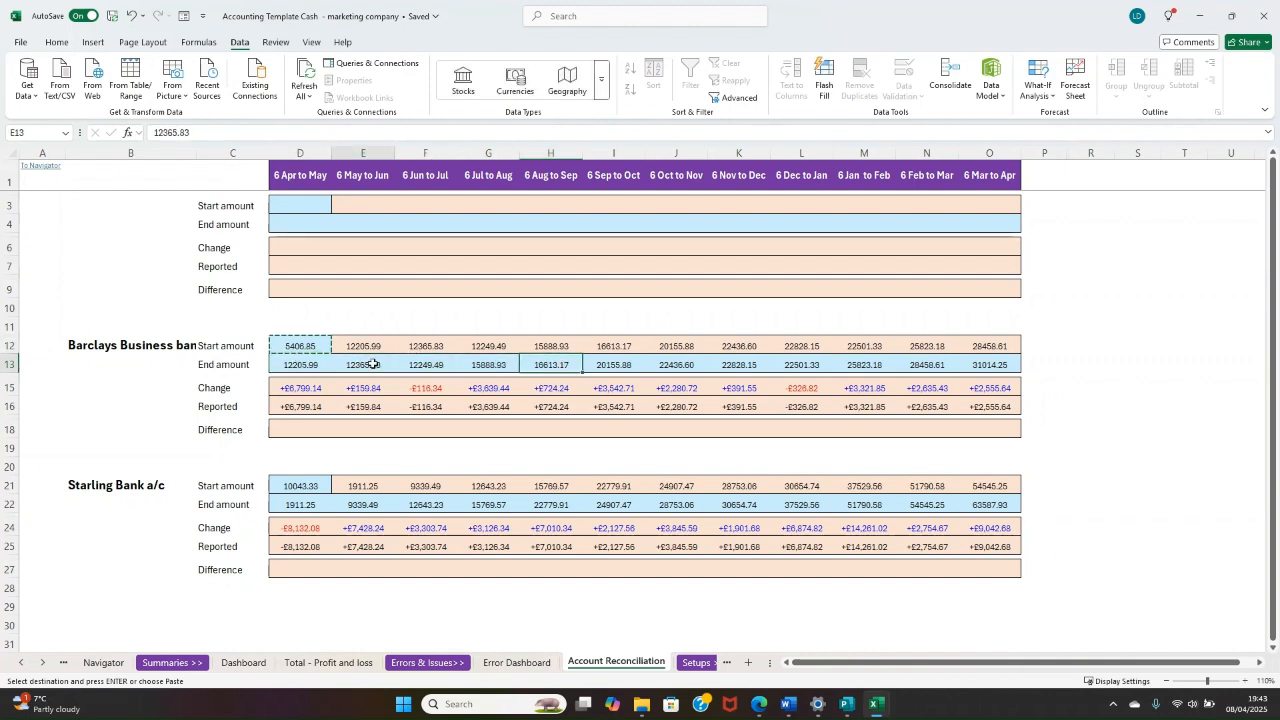
{"action": "left_click", "coordinate": [430, 365]}
{"action": "left_click", "coordinate": [488, 365]}
{"action": "left_click", "coordinate": [551, 364]}
{"action": "left_click", "coordinate": [614, 364]}
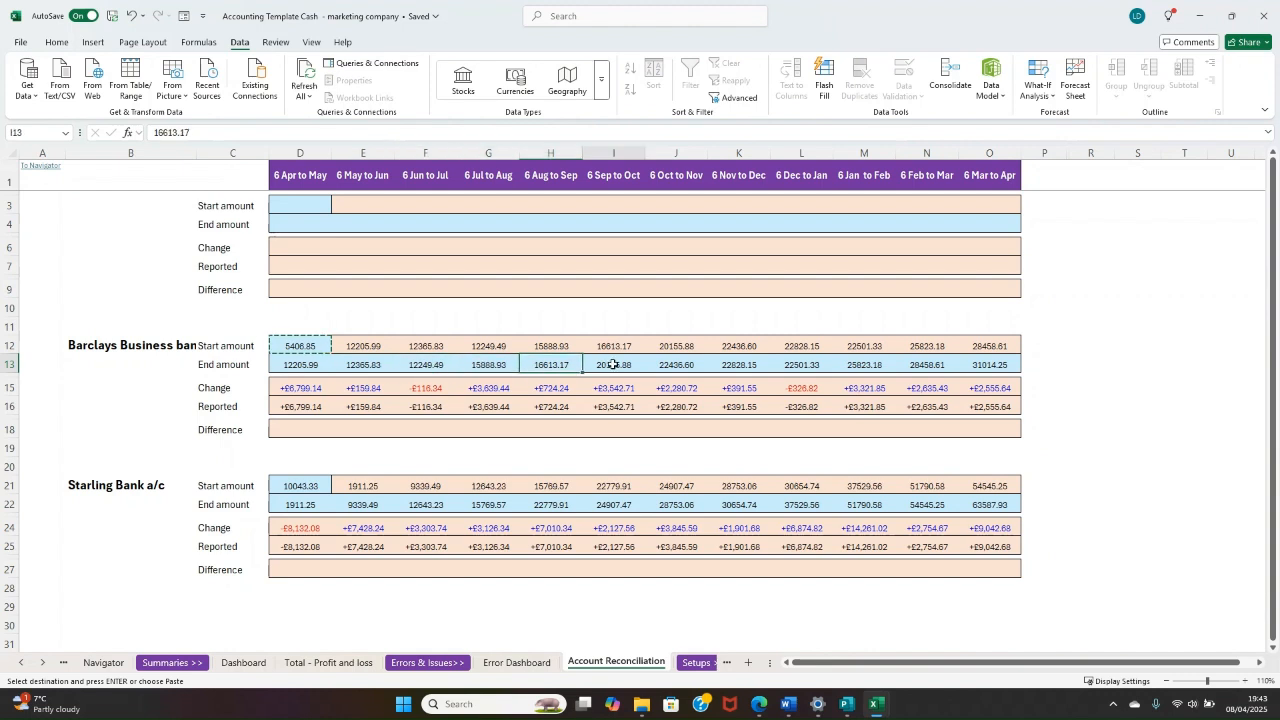
{"action": "left_click", "coordinate": [676, 364]}
{"action": "left_click", "coordinate": [739, 364]}
{"action": "left_click", "coordinate": [801, 364]}
{"action": "left_click", "coordinate": [890, 363]}
{"action": "left_click", "coordinate": [927, 364]}
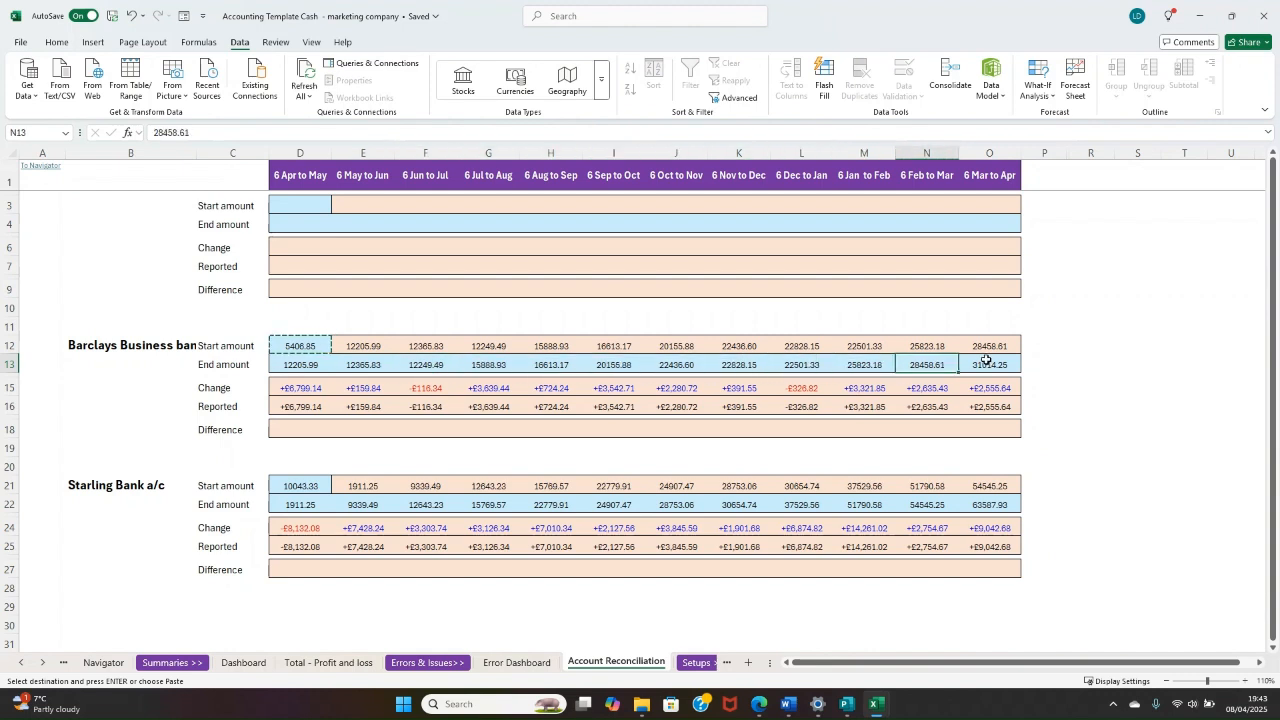
{"action": "left_click", "coordinate": [981, 362]}
{"action": "left_click_drag", "start_coordinate": [311, 438], "coordinate": [865, 431]}
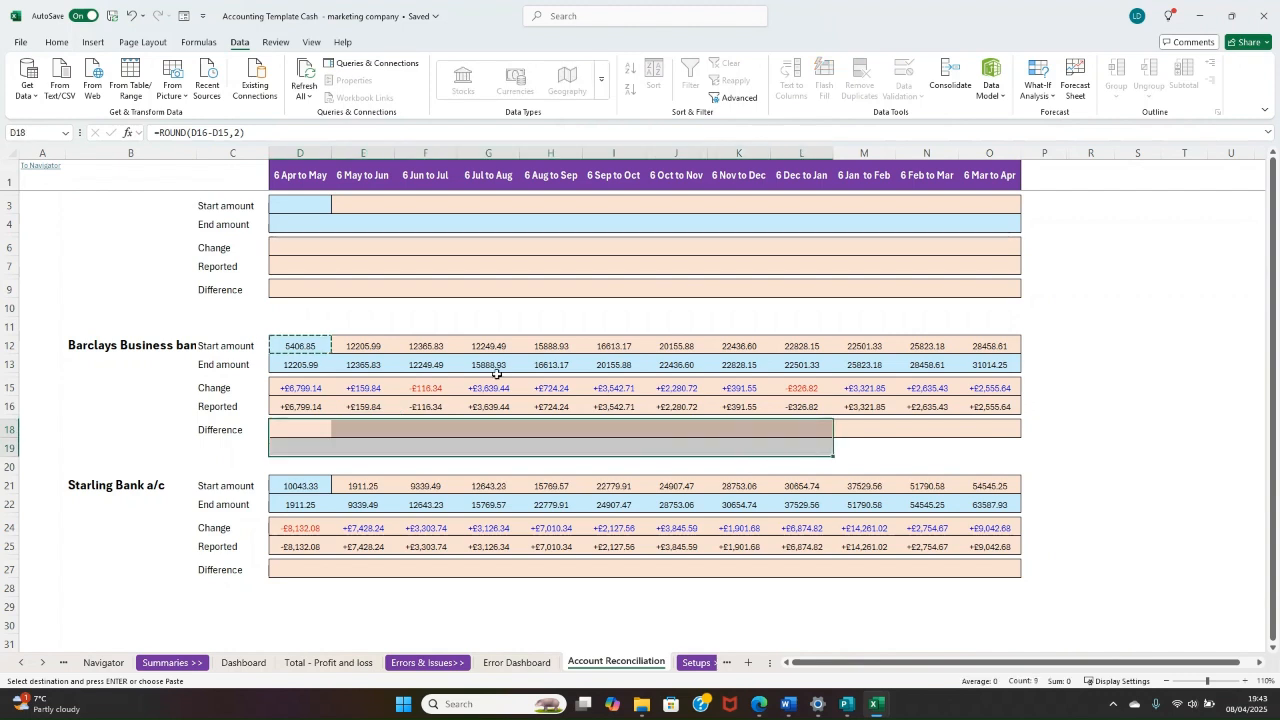
Step: Try a Barclays end amount of 15888.94 for 6 Jul to Aug, check the differences, and undo the change
{"action": "left_click", "coordinate": [488, 364]}
{"action": "left_click", "coordinate": [209, 131]}
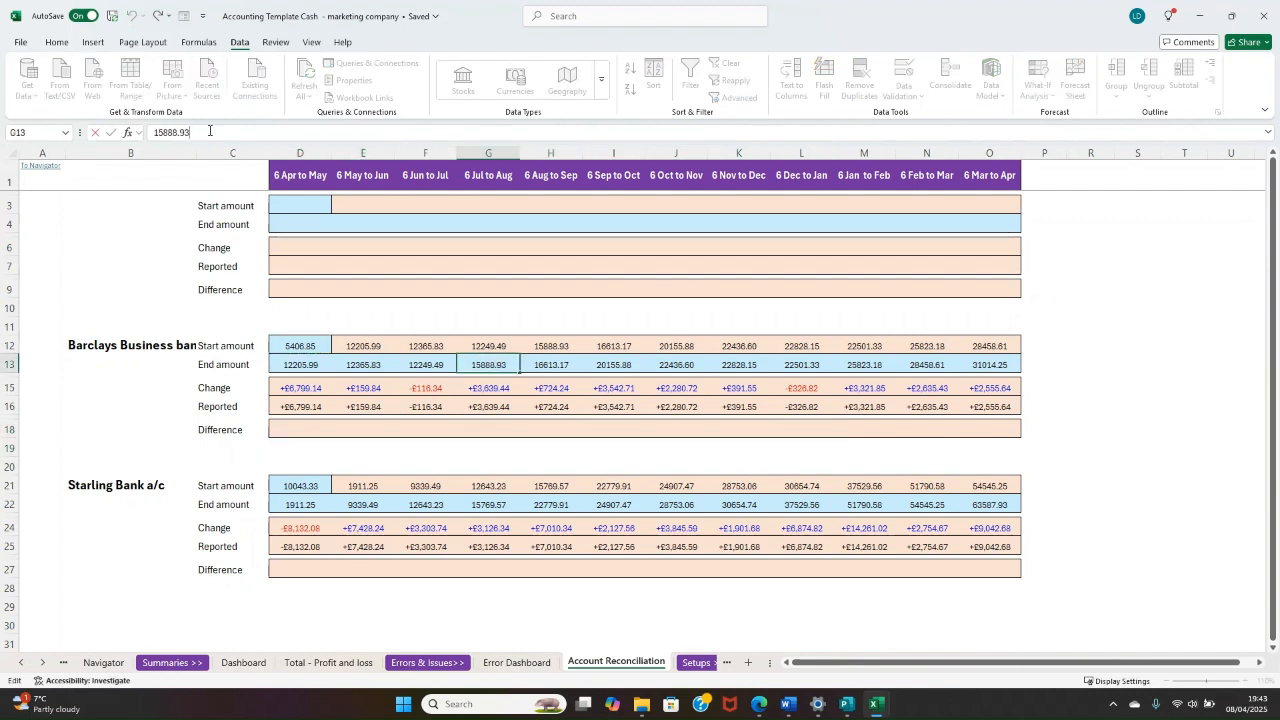
{"action": "key", "text": "BackSpace"}
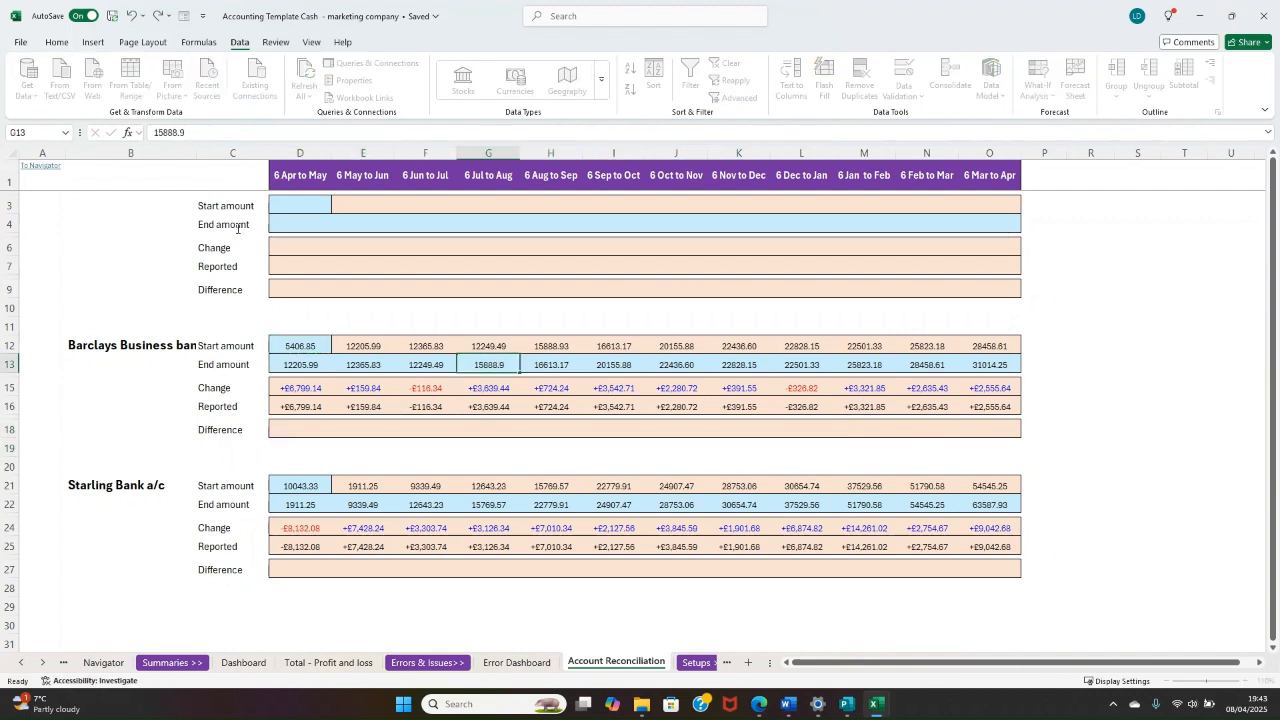
{"action": "type", "text": "4"}
{"action": "key", "text": "Return"}
{"action": "left_click_drag", "start_coordinate": [497, 438], "coordinate": [537, 433]}
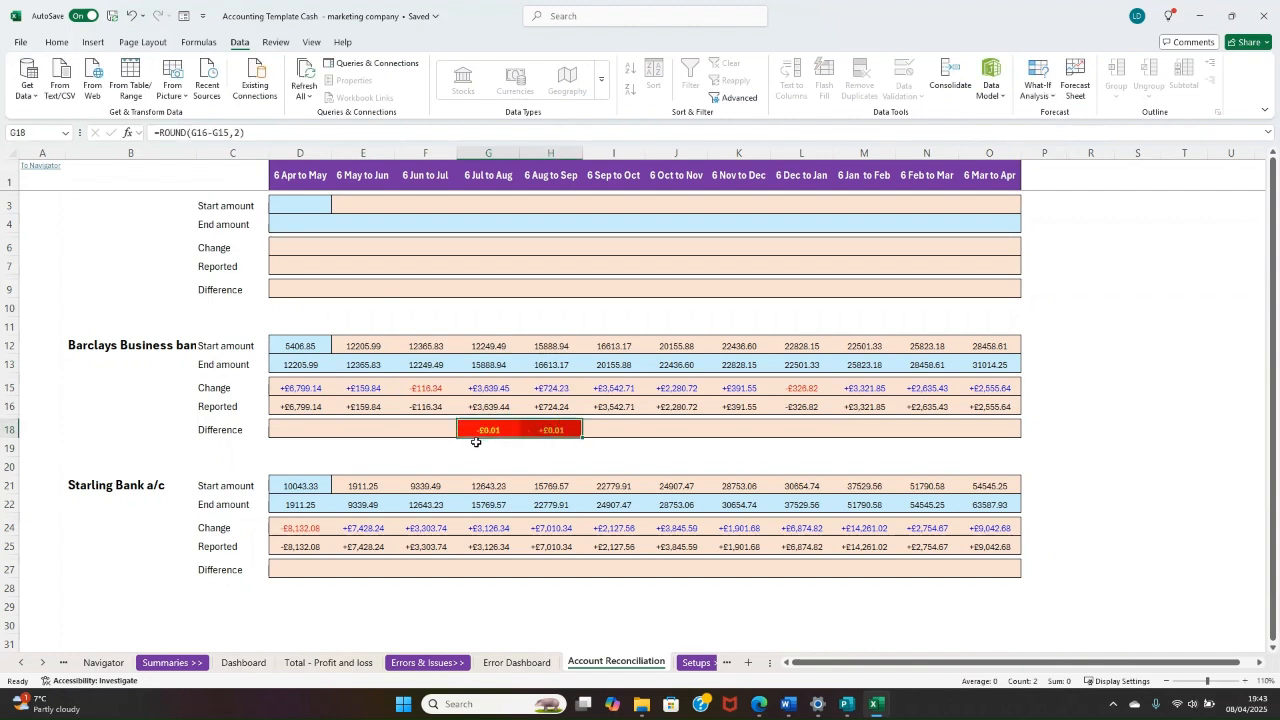
{"action": "key", "text": "ctrl+z"}
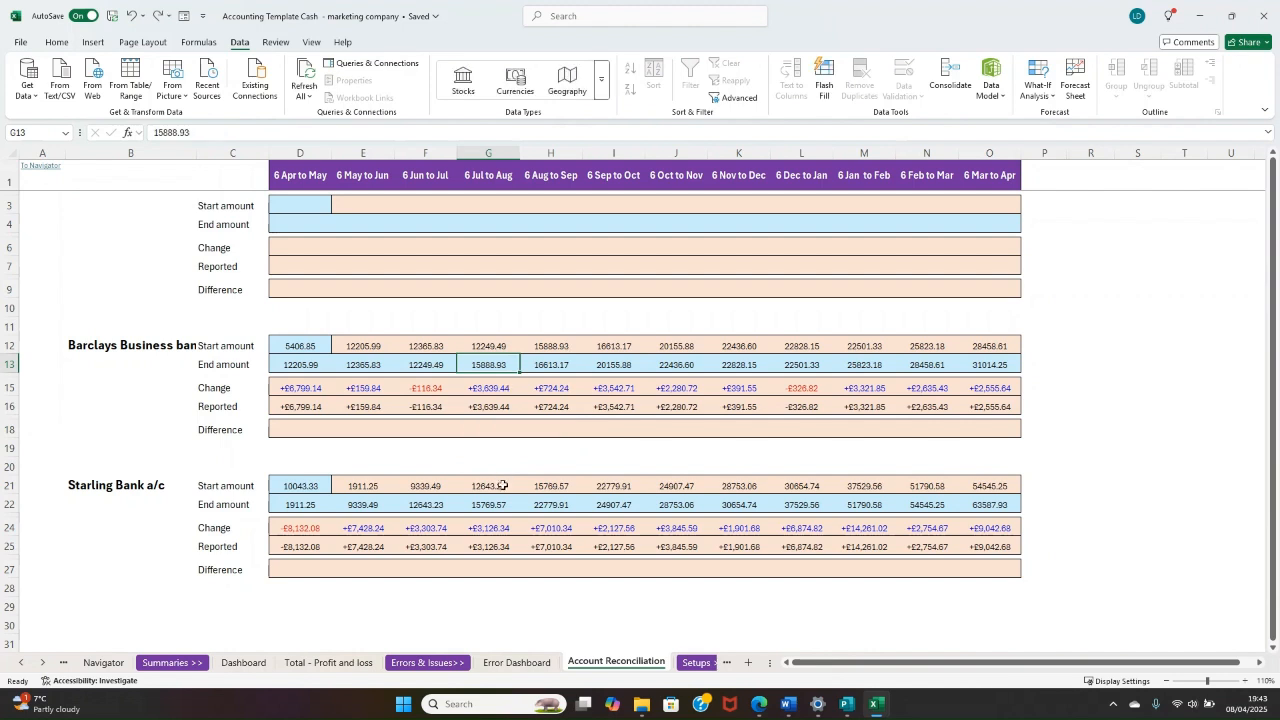
Step: Review the Starling end amounts for all months and the start and end amounts of the unnamed first account
{"action": "scroll", "coordinate": [498, 495], "scroll_direction": "down", "scroll_amount": 1}
{"action": "left_click_drag", "start_coordinate": [290, 431], "coordinate": [990, 449]}
{"action": "scroll", "coordinate": [990, 449], "scroll_direction": "up", "scroll_amount": 1}
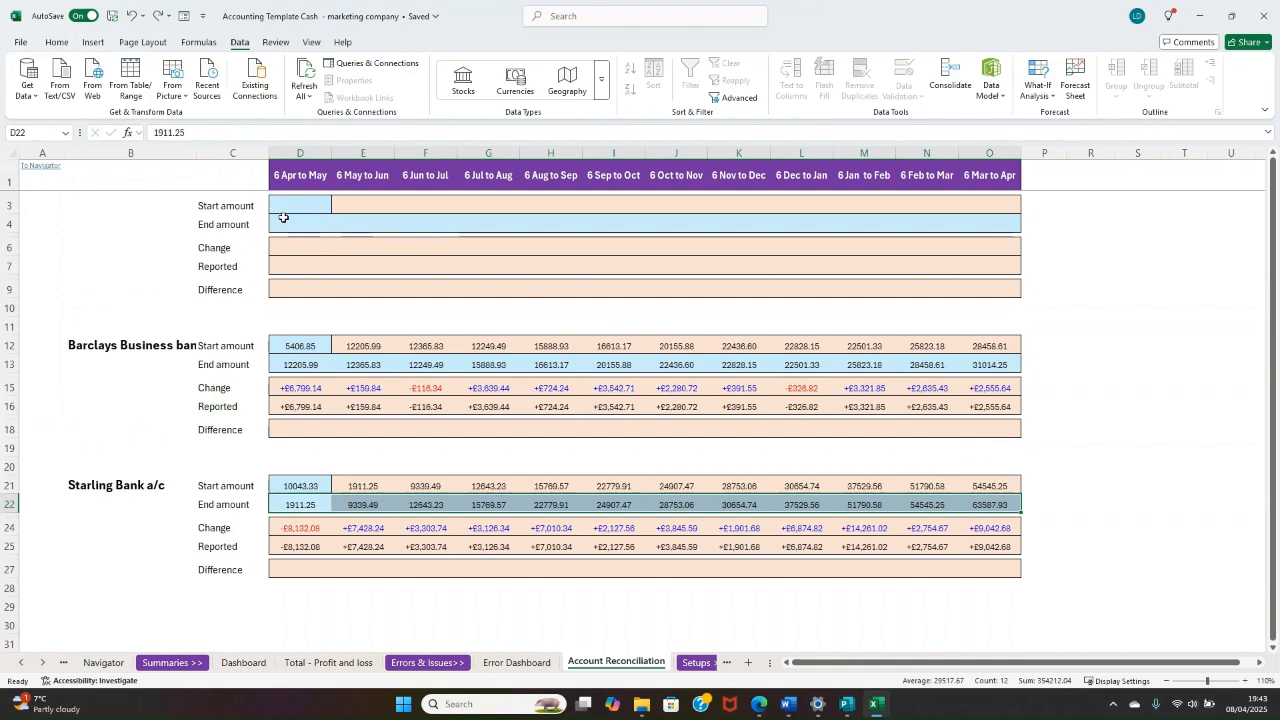
{"action": "left_click_drag", "start_coordinate": [286, 209], "coordinate": [297, 221]}
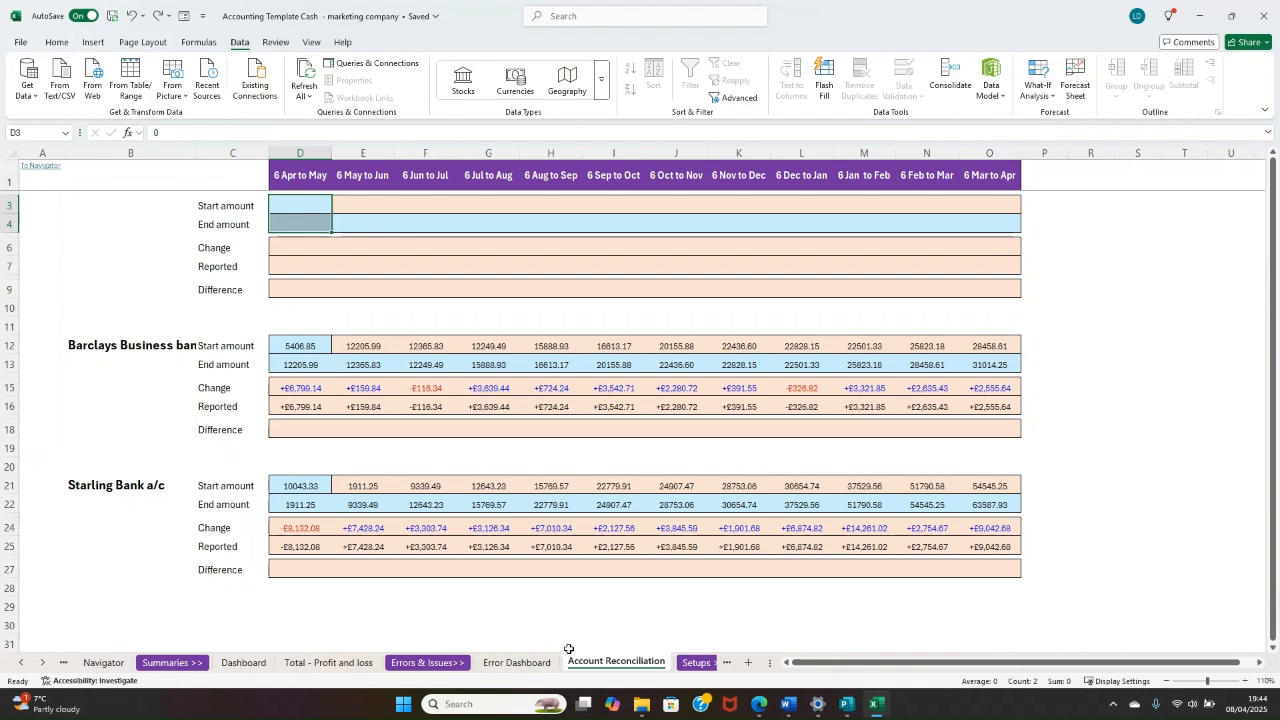
Step: Open the Error Dashboard sheet and examine the accounts listed under Accounts Reconciliation and Chart of Accounts
{"action": "left_click", "coordinate": [516, 662]}
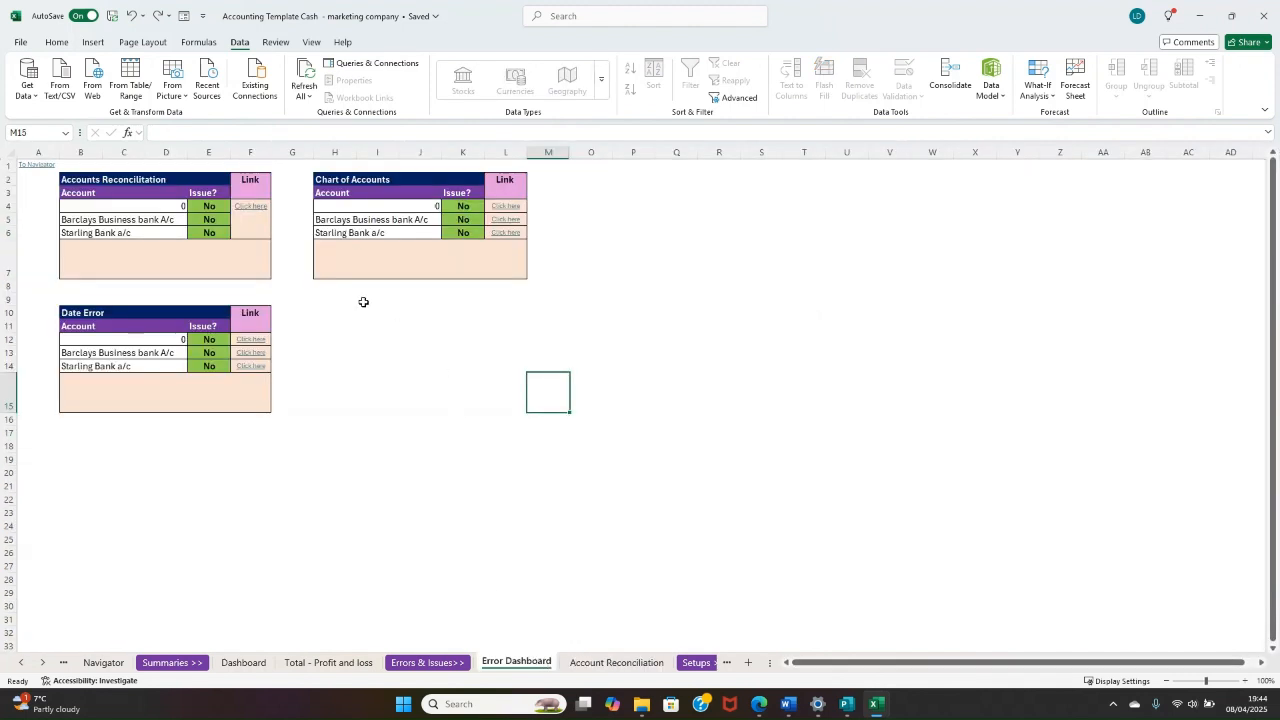
{"action": "left_click_drag", "start_coordinate": [125, 204], "coordinate": [91, 234]}
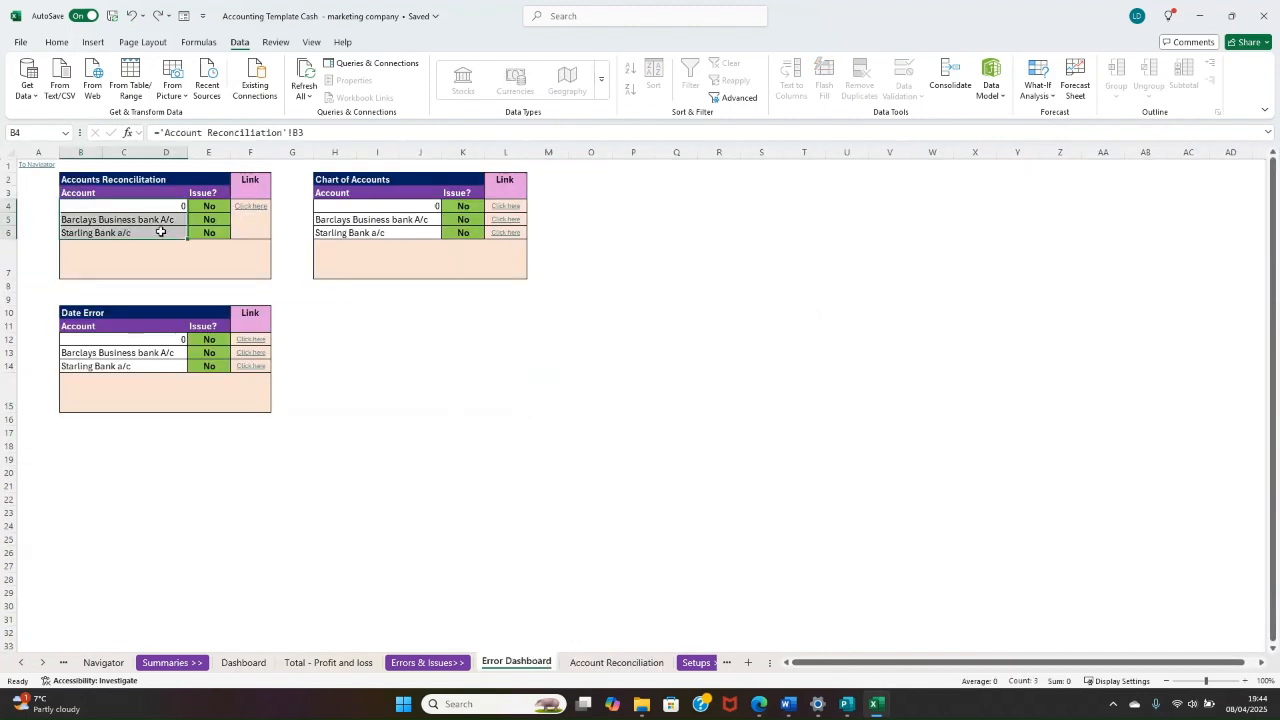
{"action": "left_click_drag", "start_coordinate": [365, 205], "coordinate": [368, 235]}
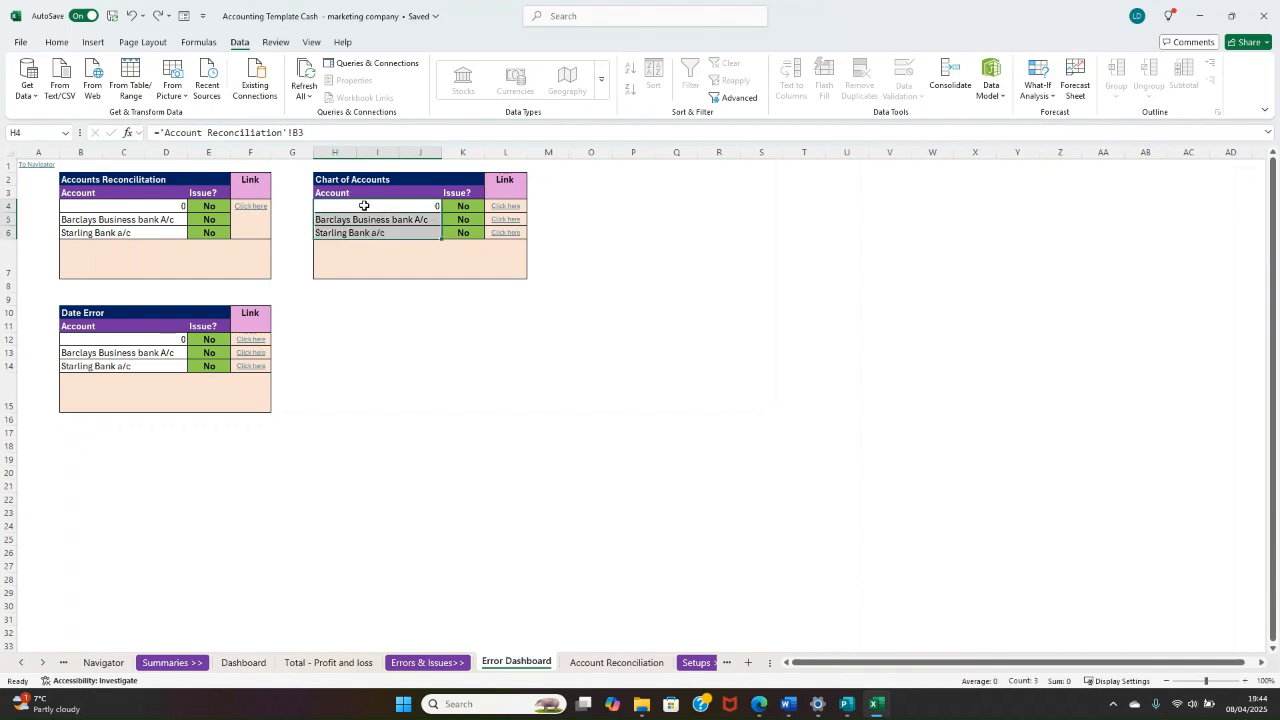
{"action": "left_click", "coordinate": [365, 205]}
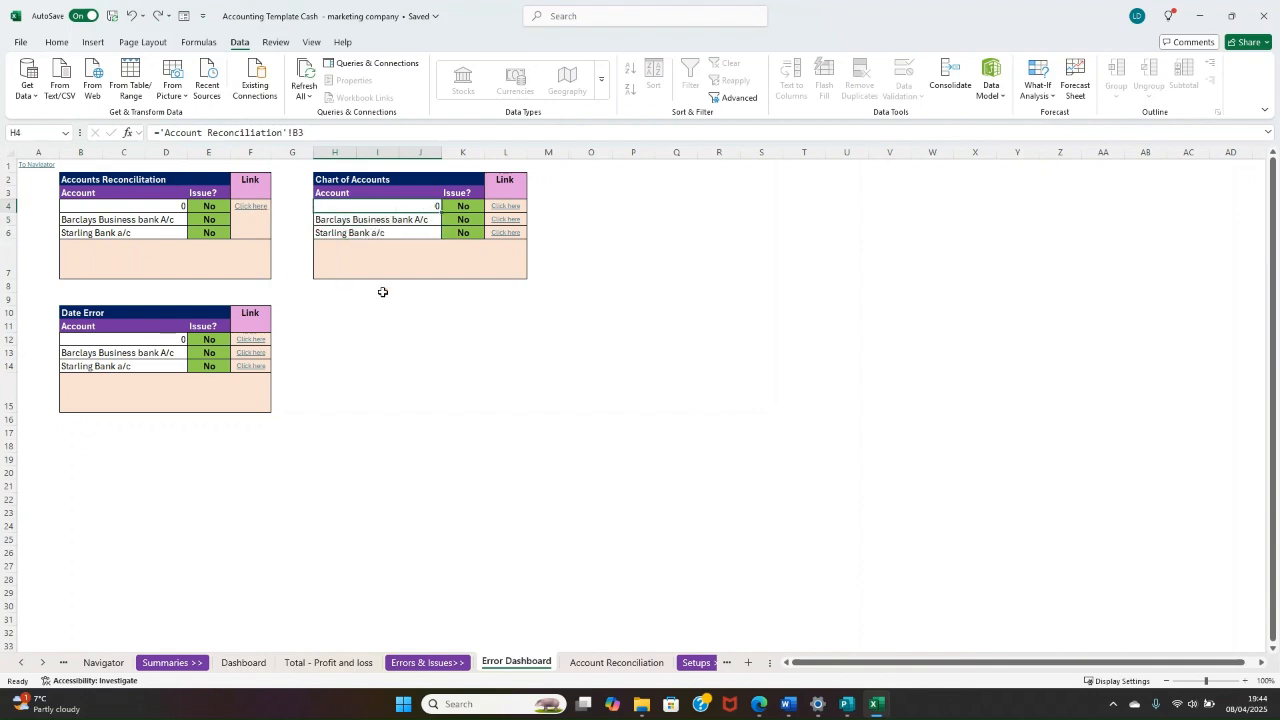
Step: Look through the setup sheets as far as Vendors&Customers List, and open Bank 1 Transactions through the Navigator
{"action": "left_click", "coordinate": [688, 663]}
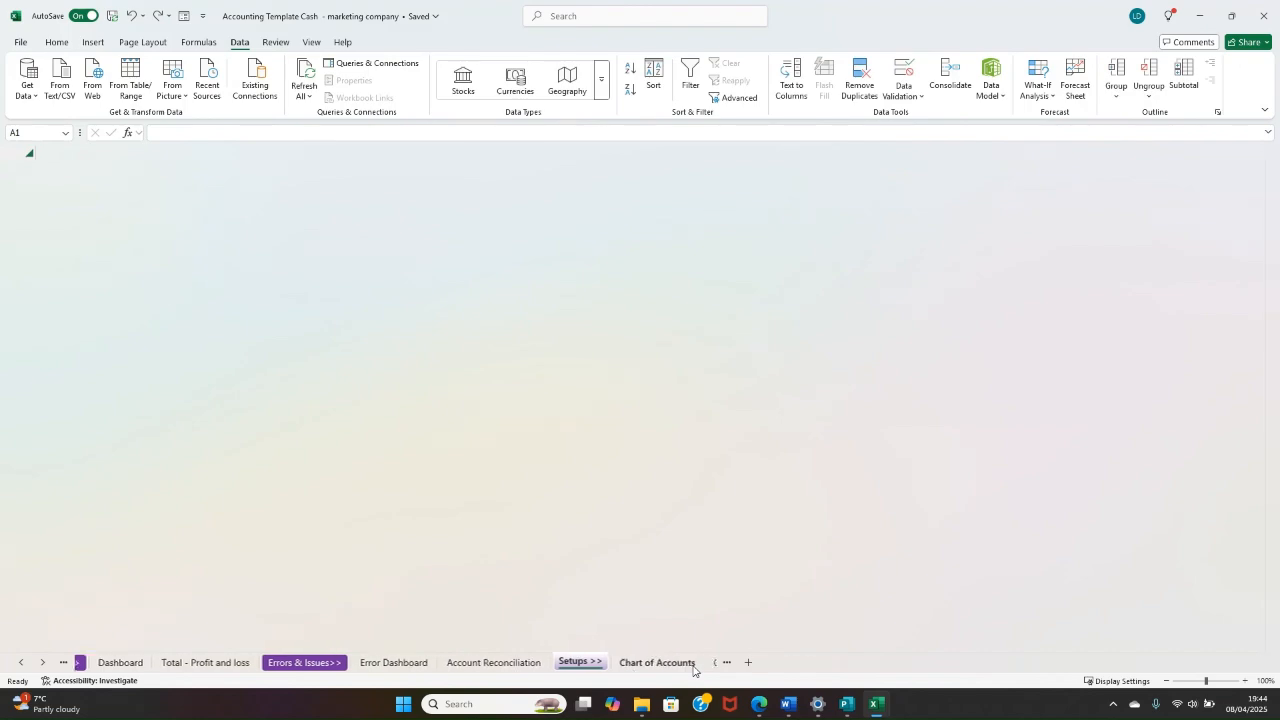
{"action": "left_click", "coordinate": [691, 668]}
{"action": "left_click", "coordinate": [691, 670]}
{"action": "left_click", "coordinate": [691, 670]}
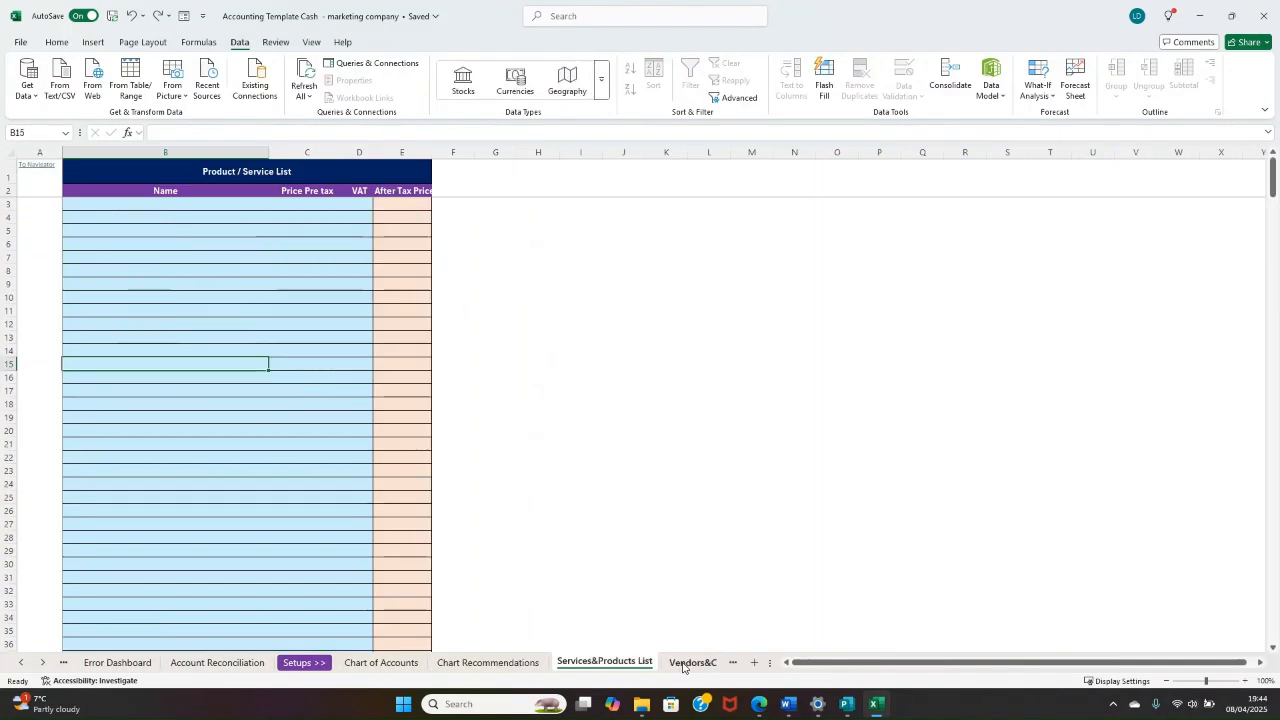
{"action": "left_click", "coordinate": [693, 668]}
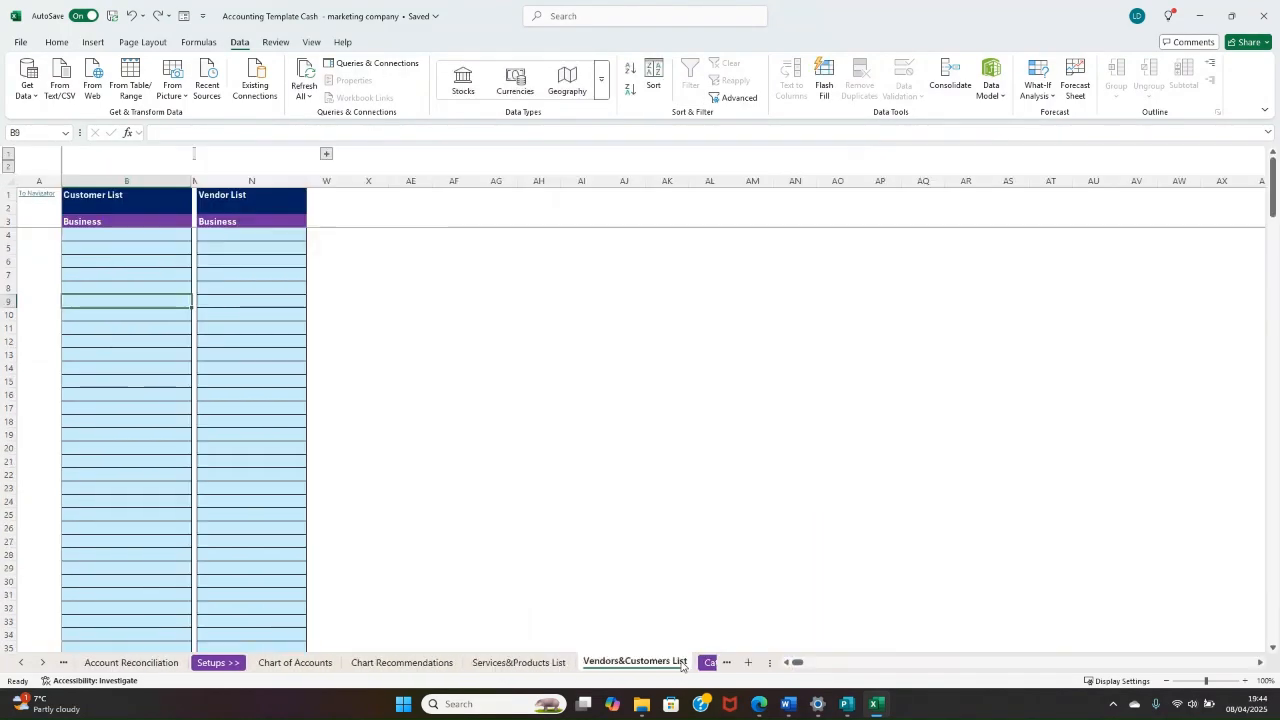
{"action": "left_click", "coordinate": [38, 194]}
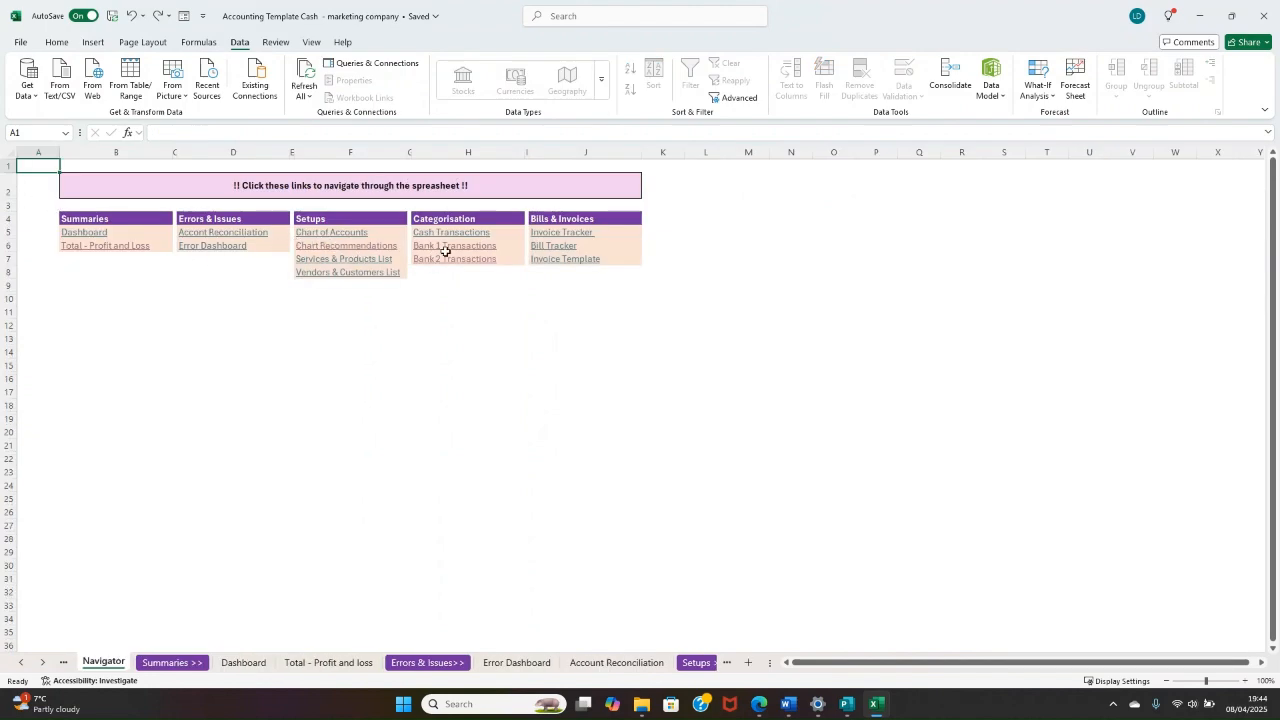
{"action": "left_click", "coordinate": [447, 248]}
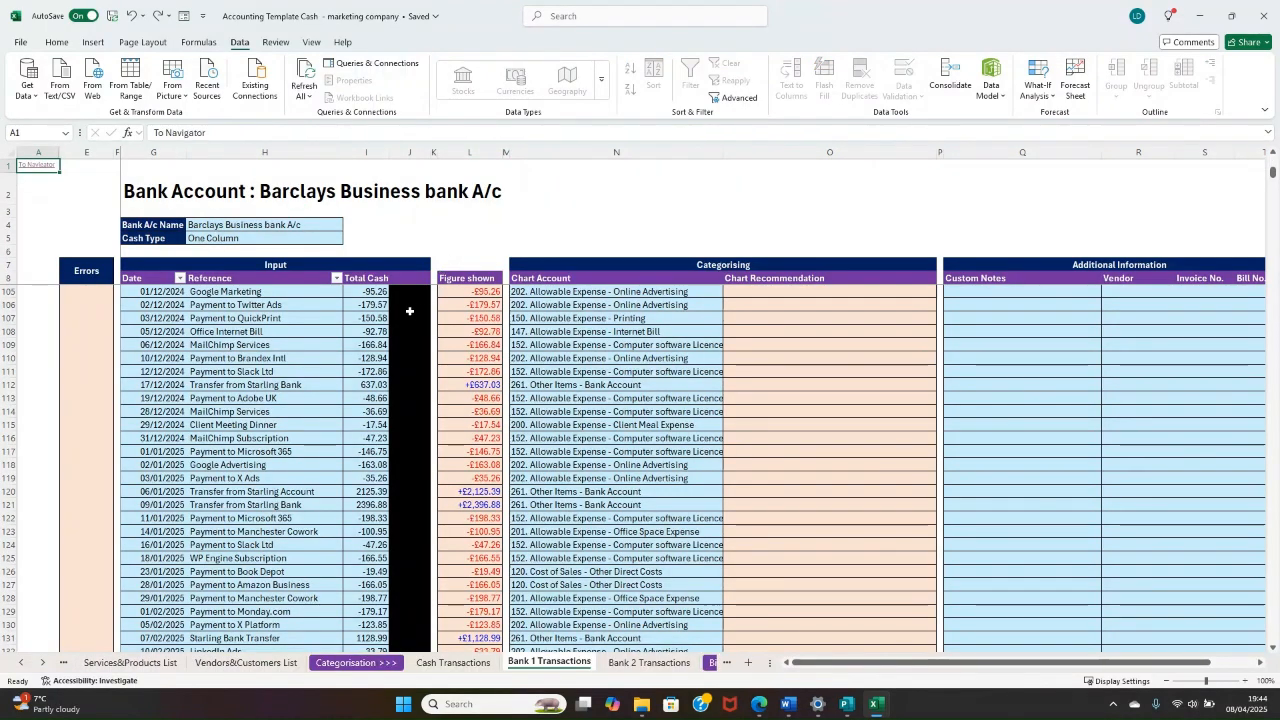
{"action": "scroll", "coordinate": [382, 305], "scroll_direction": "down", "scroll_amount": 1}
{"action": "scroll", "coordinate": [382, 305], "scroll_direction": "up", "scroll_amount": 20}
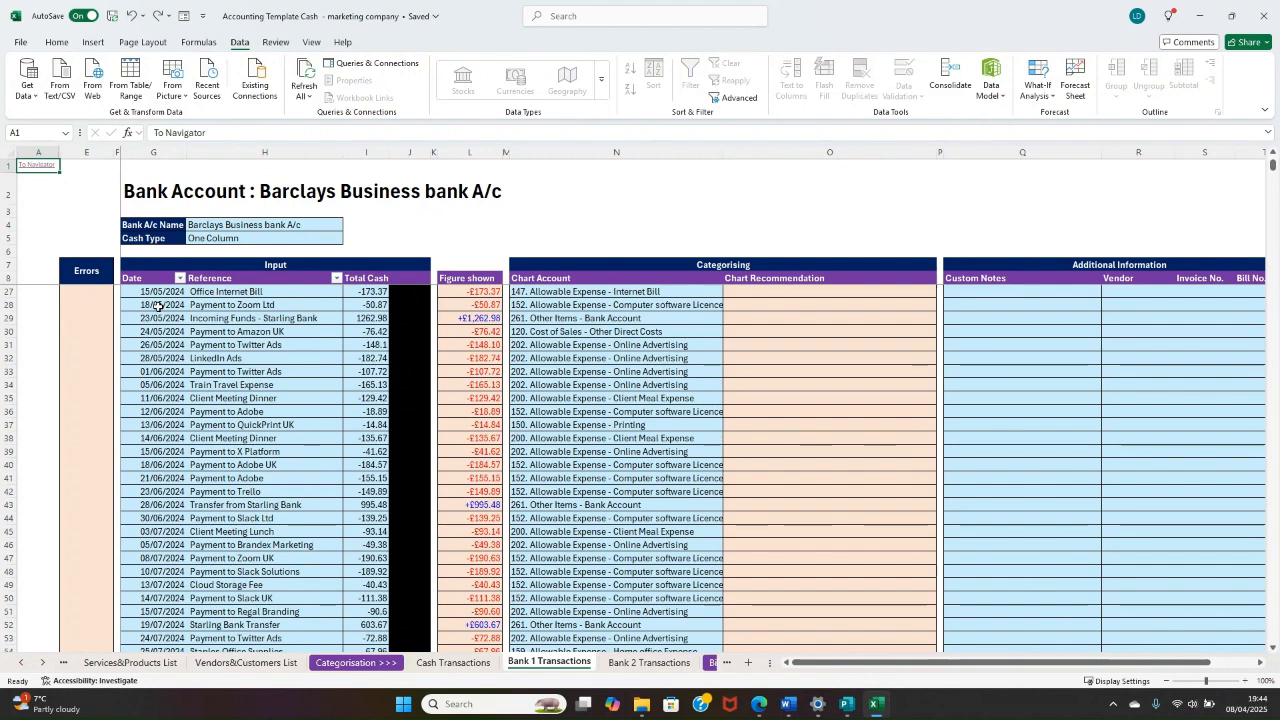
Step: Try 19/05/2024 as the date of the Payment to Zoom Ltd transaction in row 28 and undo it
{"action": "left_click", "coordinate": [152, 303]}
{"action": "left_click", "coordinate": [168, 132]}
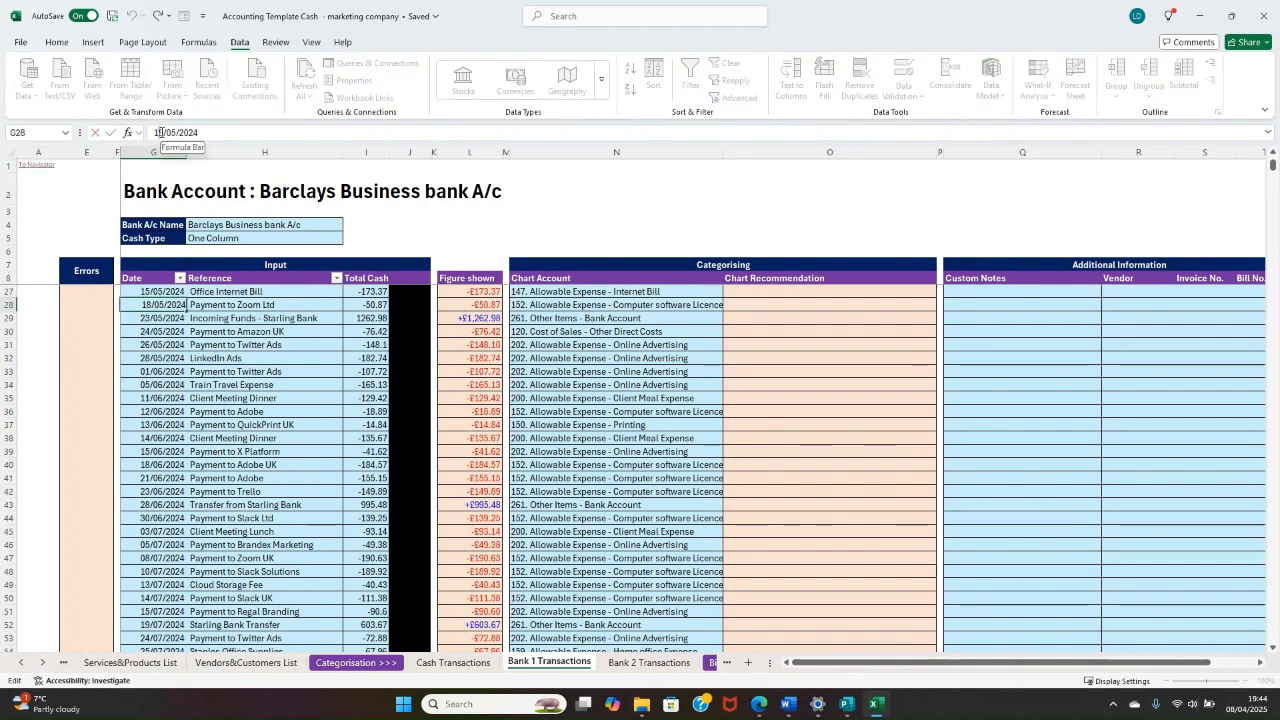
{"action": "key", "text": "BackSpace"}
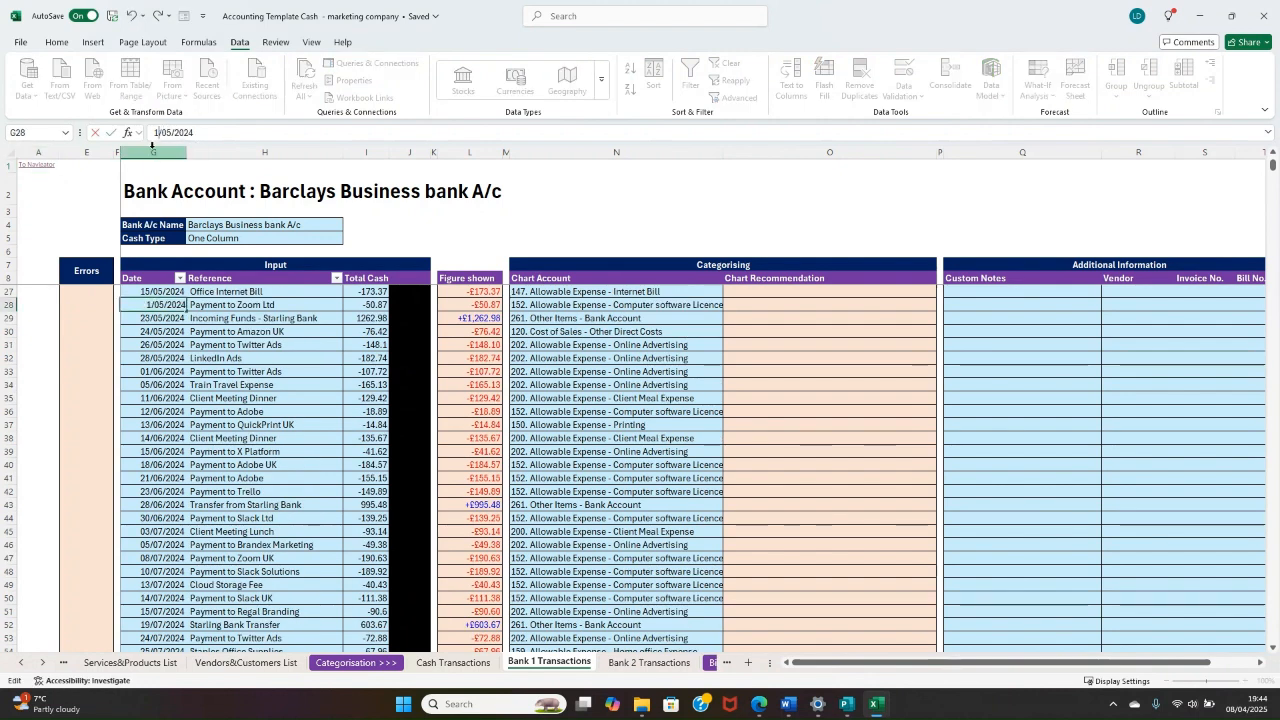
{"action": "type", "text": "9"}
{"action": "key", "text": "Return"}
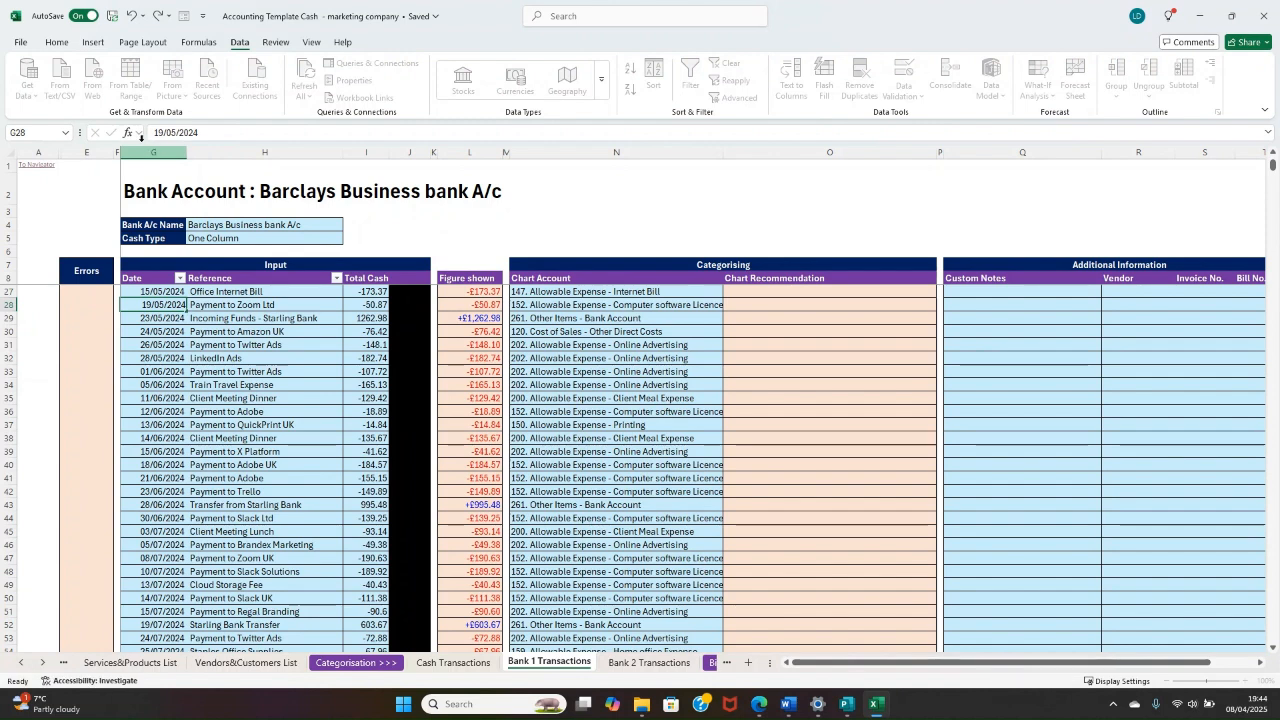
{"action": "key", "text": "ctrl+z"}
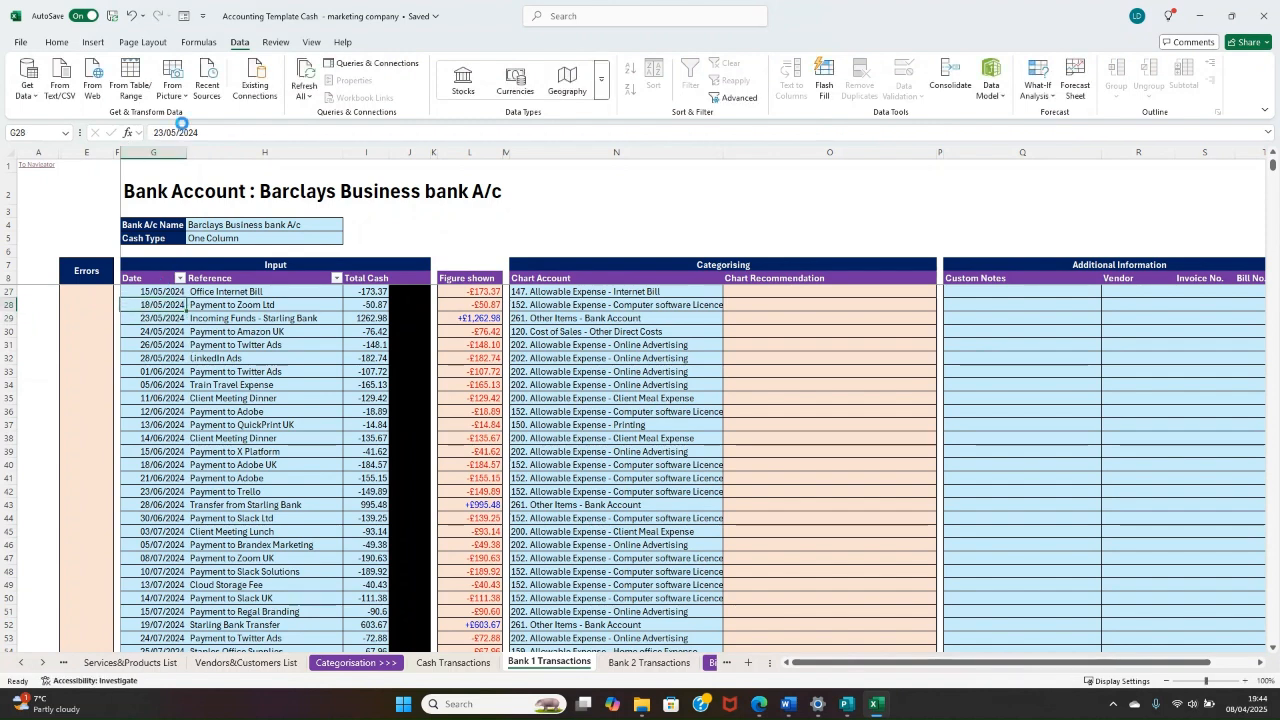
Step: Set the date of the Payment to Zoom Ltd transaction in row 28 to 18/05/2025 as a date-check test
{"action": "left_click", "coordinate": [208, 132]}
{"action": "key", "text": "BackSpace"}
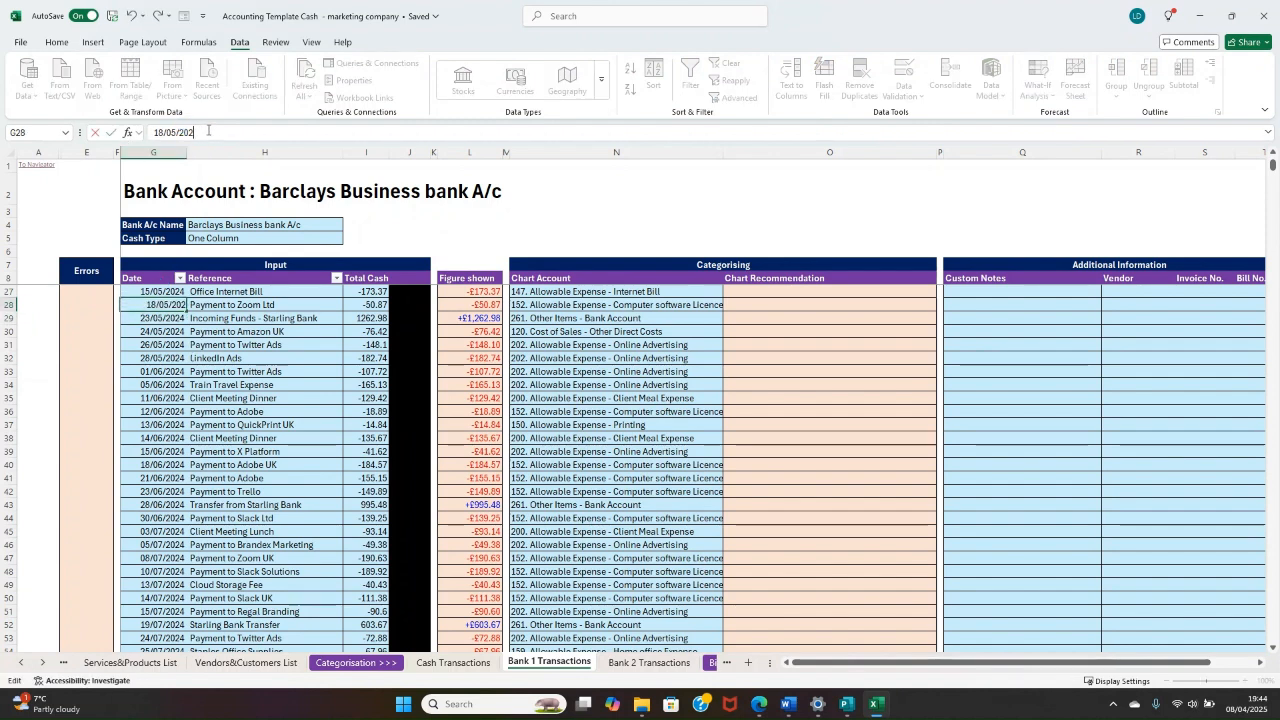
{"action": "type", "text": "5"}
{"action": "key", "text": "Return"}
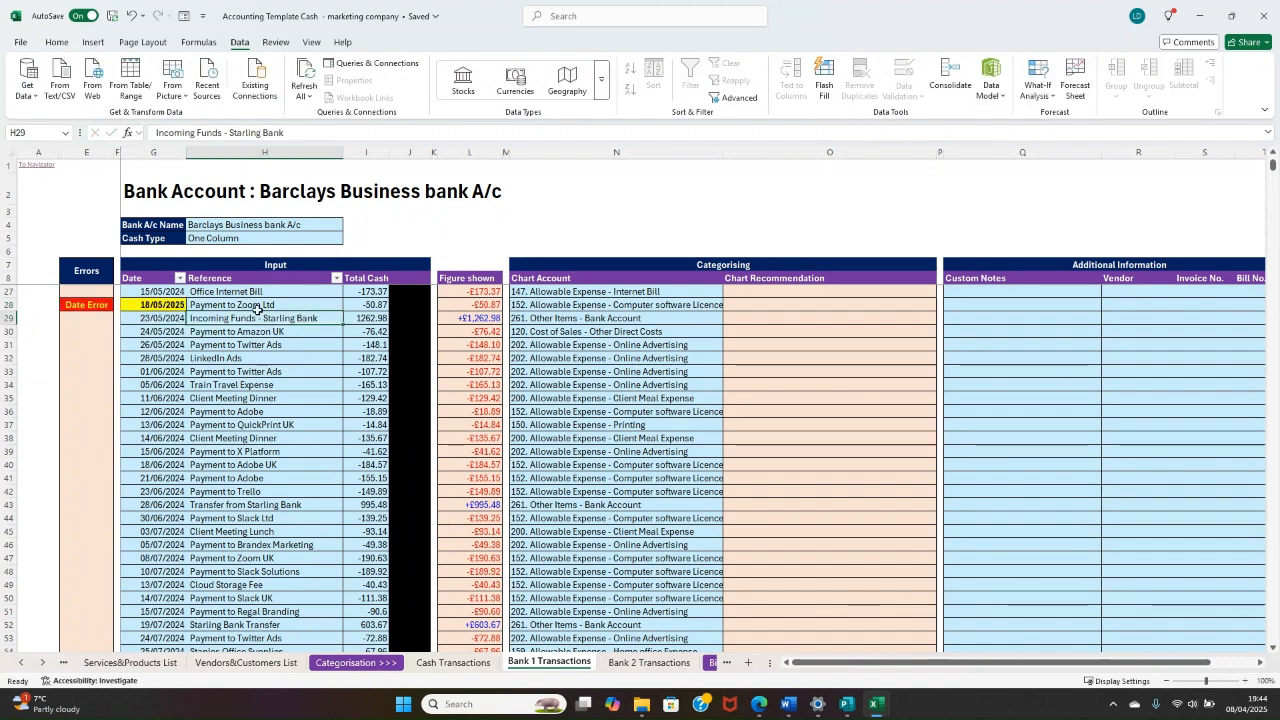
Step: Examine the Errors column and date for the Payment to Zoom Ltd row and the surrounding Barclays transactions
{"action": "left_click_drag", "start_coordinate": [78, 305], "coordinate": [326, 305]}
{"action": "left_click", "coordinate": [292, 344]}
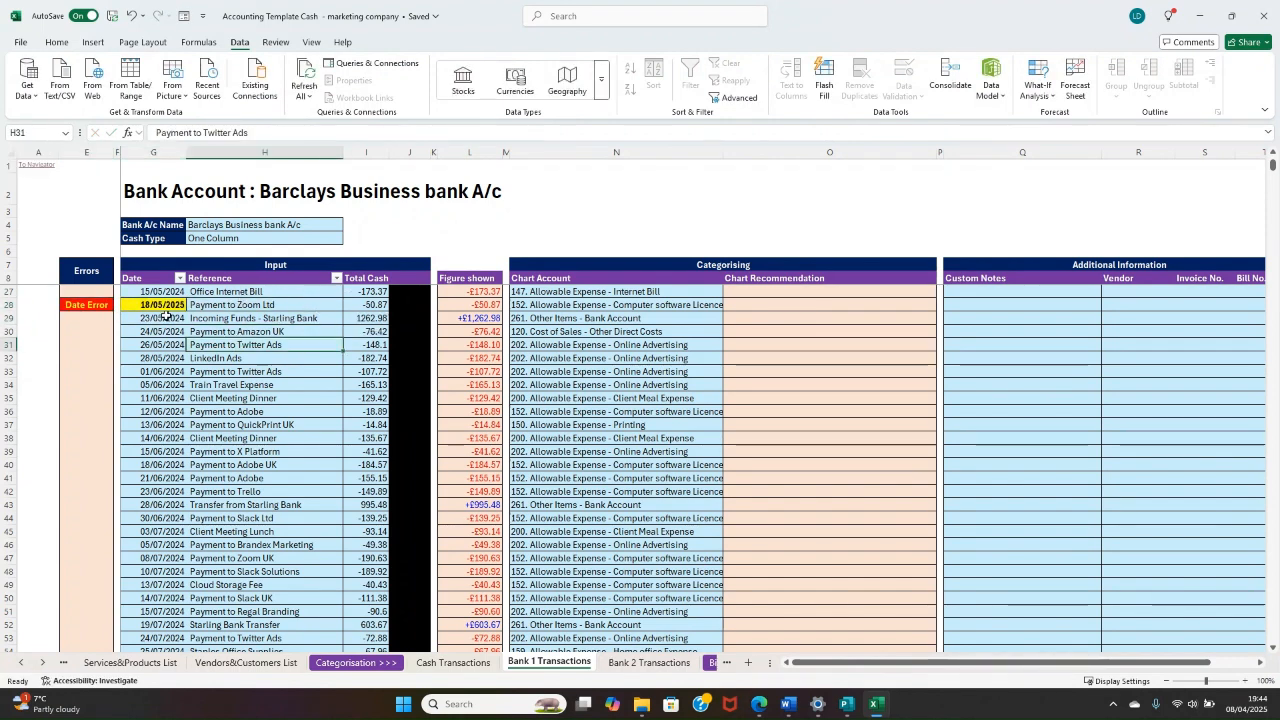
{"action": "left_click", "coordinate": [163, 305]}
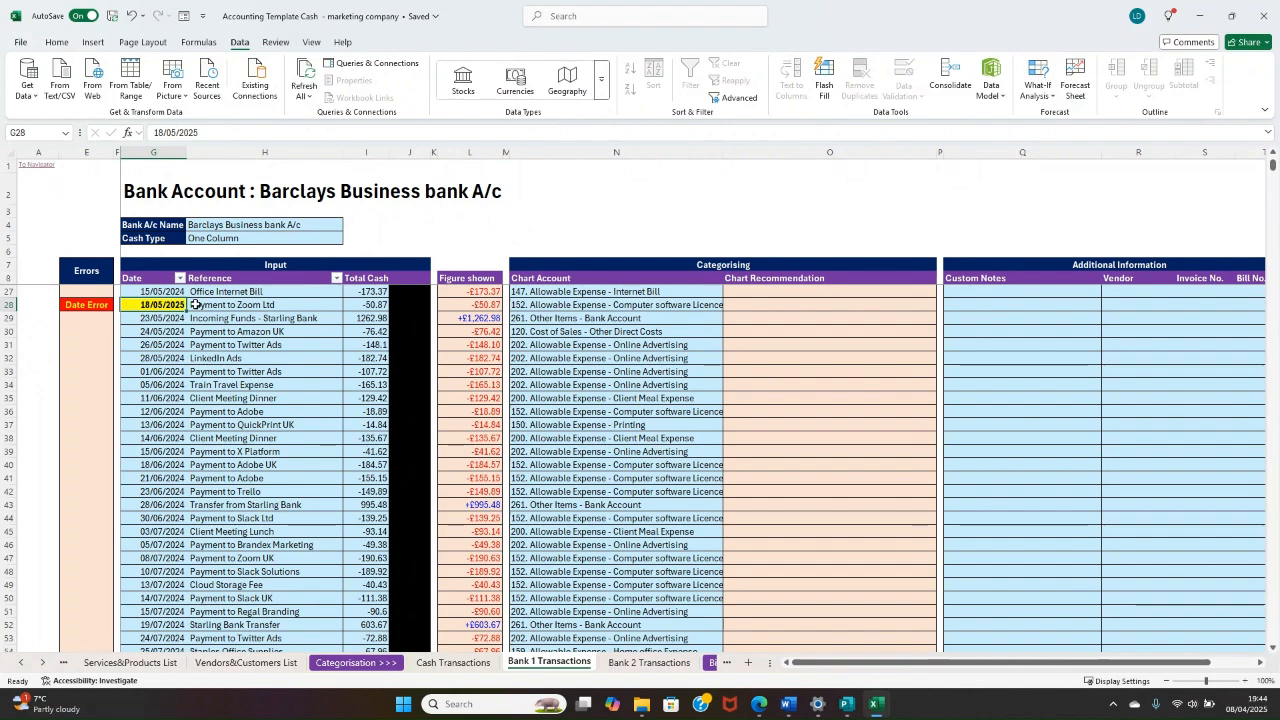
{"action": "scroll", "coordinate": [222, 300], "scroll_direction": "up", "scroll_amount": 1}
{"action": "scroll", "coordinate": [222, 300], "scroll_direction": "up", "scroll_amount": 5}
{"action": "scroll", "coordinate": [225, 318], "scroll_direction": "down", "scroll_amount": 4}
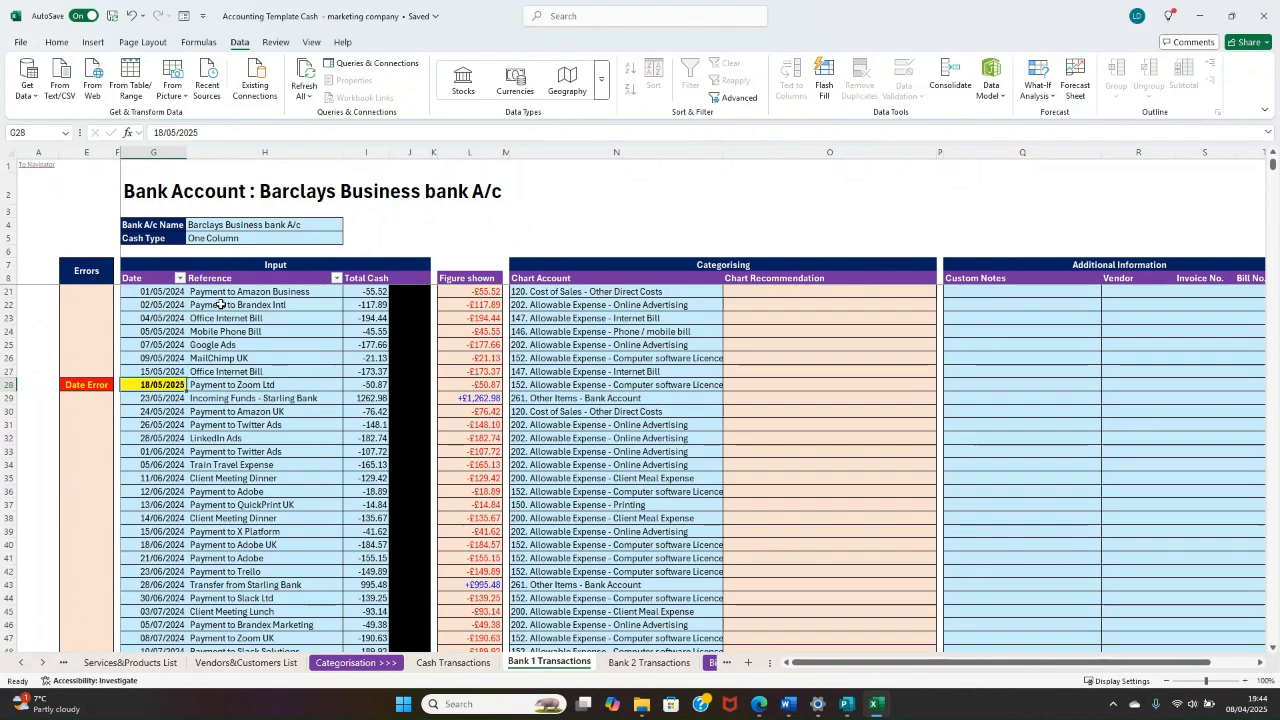
Step: Open the Error Dashboard through the Navigator and examine the Barclays entries in the Accounts Reconciliation and Date Error tables
{"action": "scroll", "coordinate": [221, 302], "scroll_direction": "up", "scroll_amount": 2}
{"action": "left_click", "coordinate": [38, 165]}
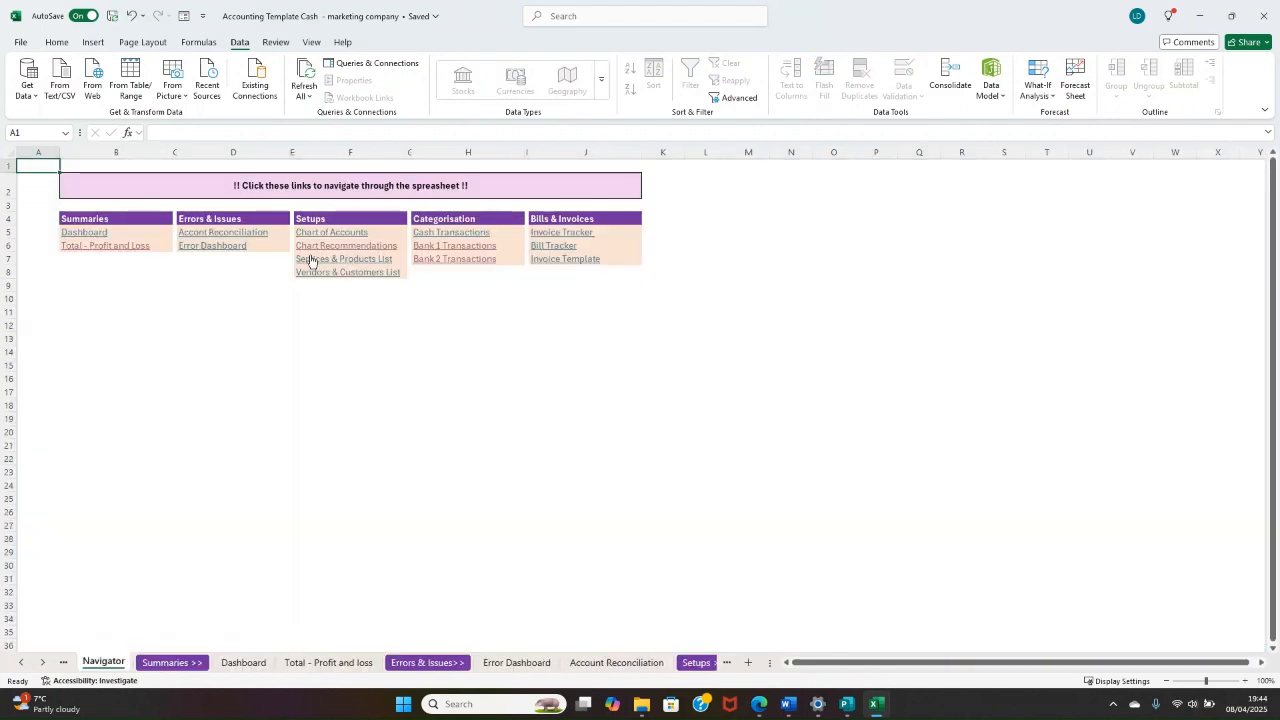
{"action": "left_click", "coordinate": [228, 251]}
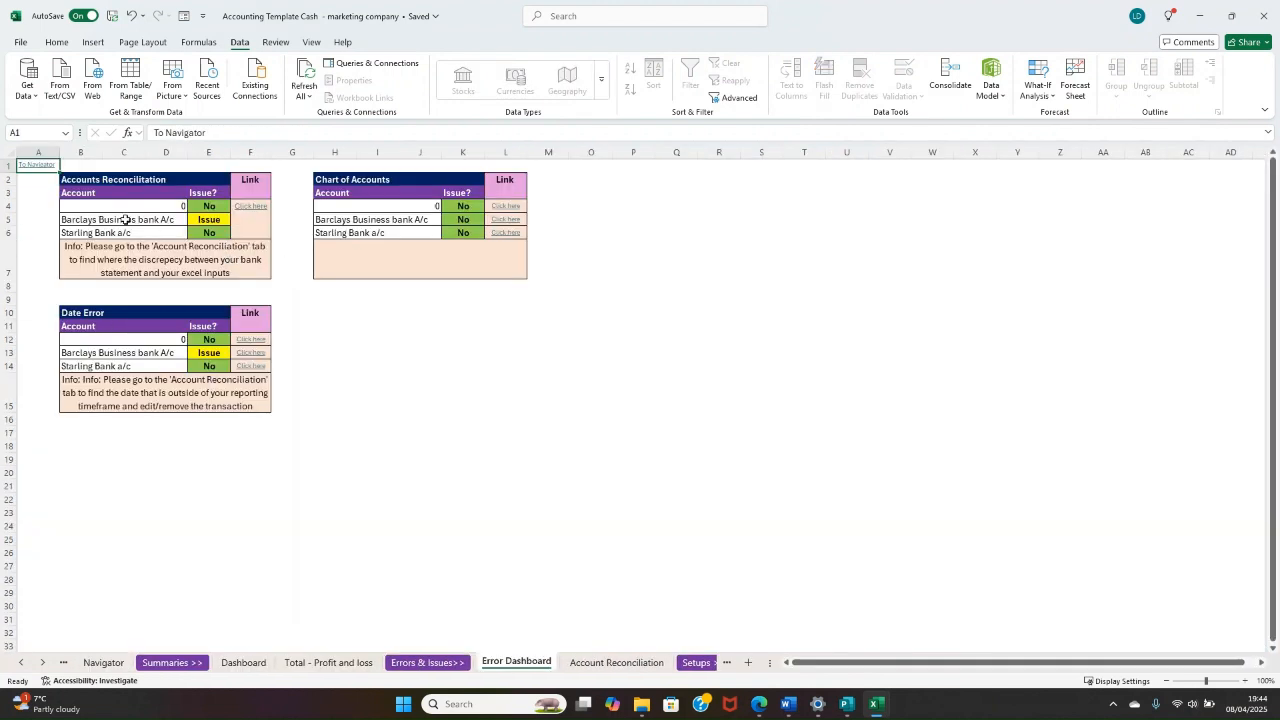
{"action": "left_click_drag", "start_coordinate": [125, 219], "coordinate": [213, 219]}
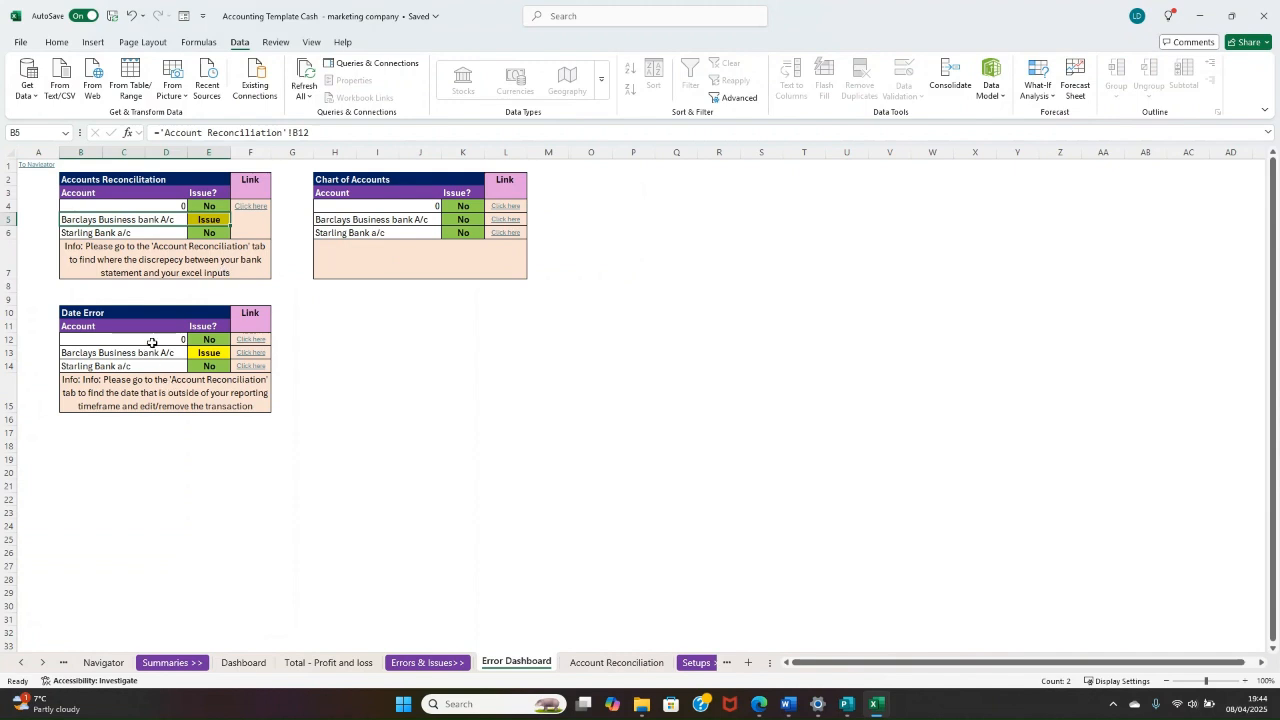
{"action": "left_click_drag", "start_coordinate": [142, 353], "coordinate": [215, 355]}
{"action": "mouse_move", "coordinate": [165, 222]}
{"action": "left_mouse_down"}
{"action": "mouse_move", "coordinate": [221, 222]}
{"action": "mouse_move", "coordinate": [142, 220]}
{"action": "left_mouse_up"}
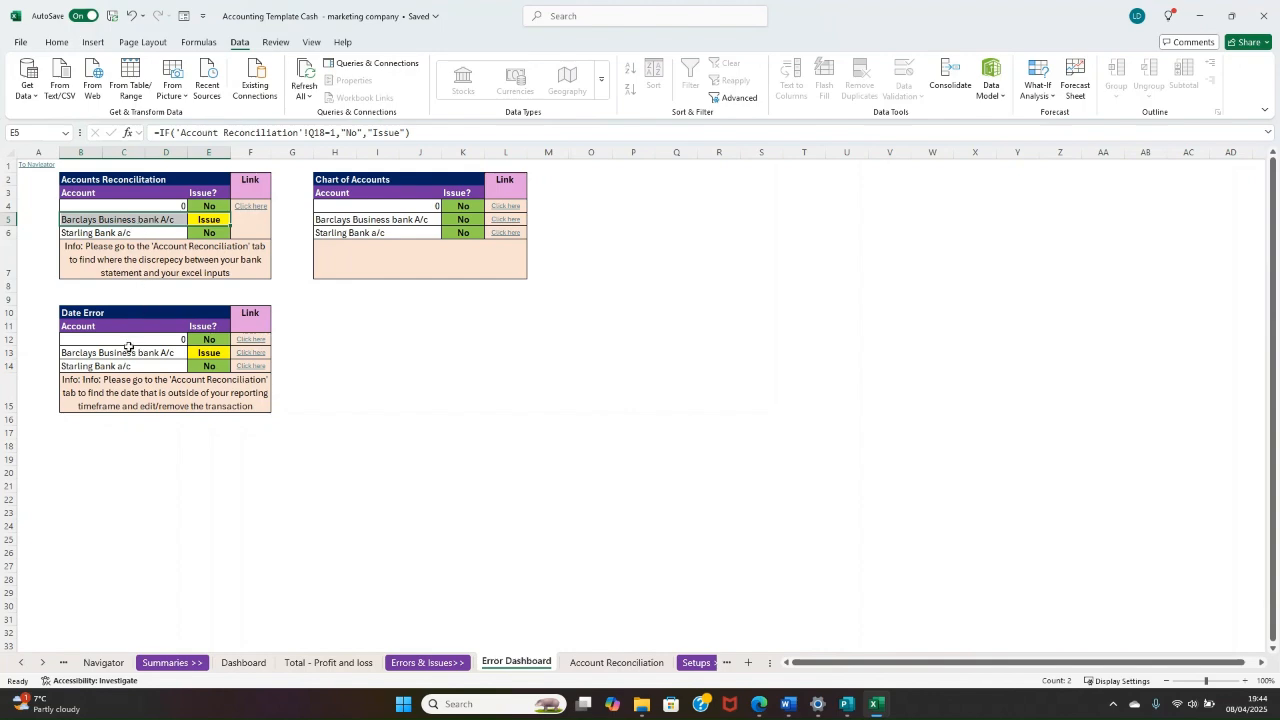
{"action": "left_click_drag", "start_coordinate": [100, 354], "coordinate": [217, 355]}
{"action": "left_click", "coordinate": [106, 314]}
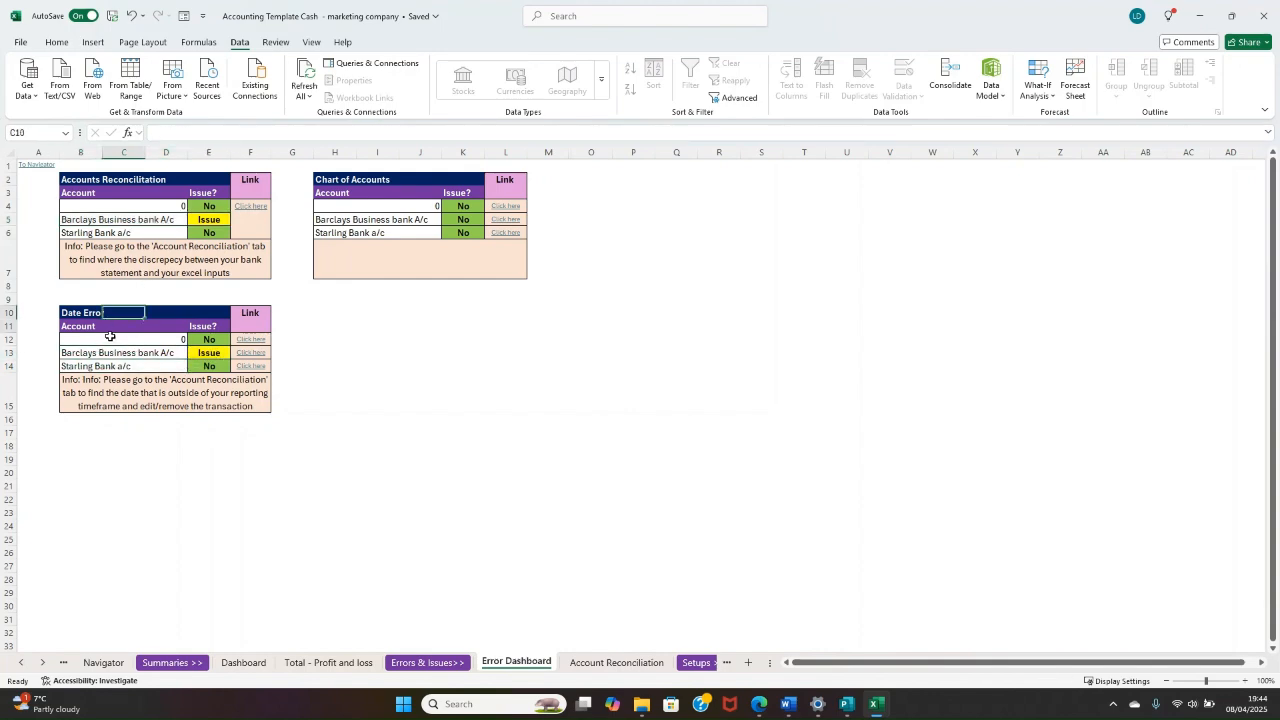
Step: Follow the Date Error link for Barclays to Bank 1 Transactions and locate the flagged Payment to Zoom Ltd row
{"action": "left_click", "coordinate": [138, 386]}
{"action": "left_click", "coordinate": [140, 388]}
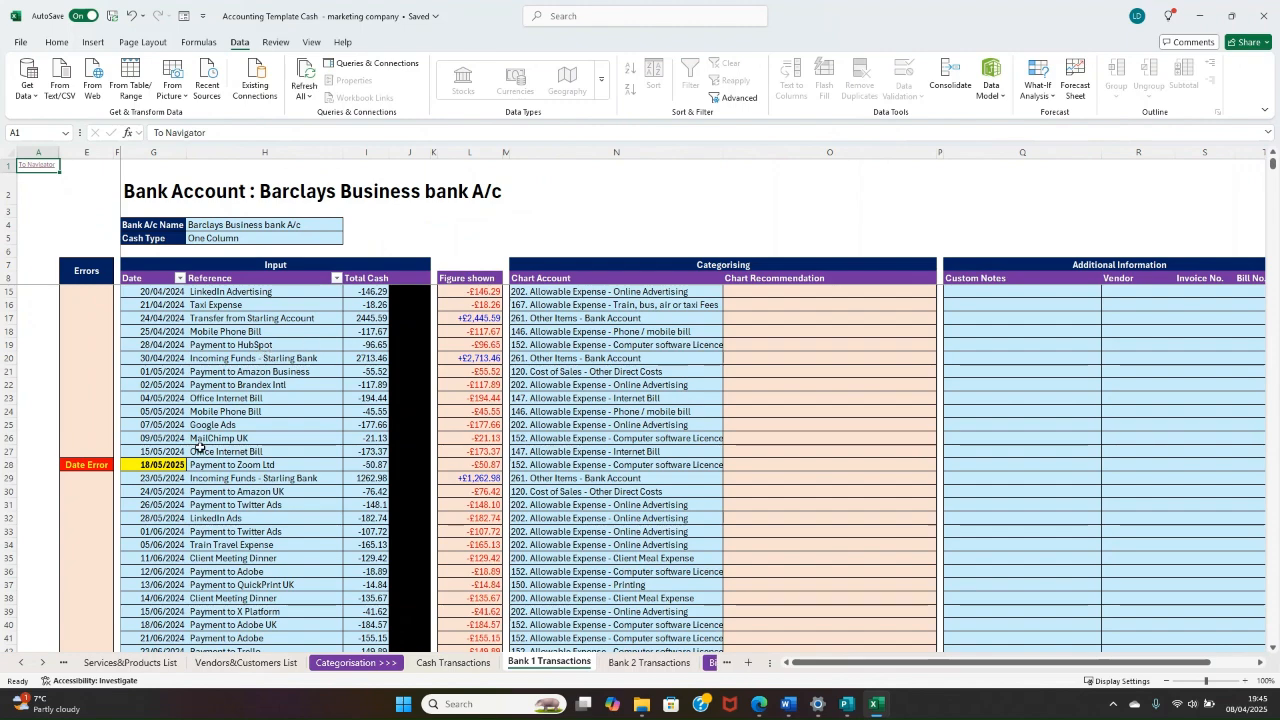
{"action": "scroll", "coordinate": [205, 410], "scroll_direction": "up", "scroll_amount": 2}
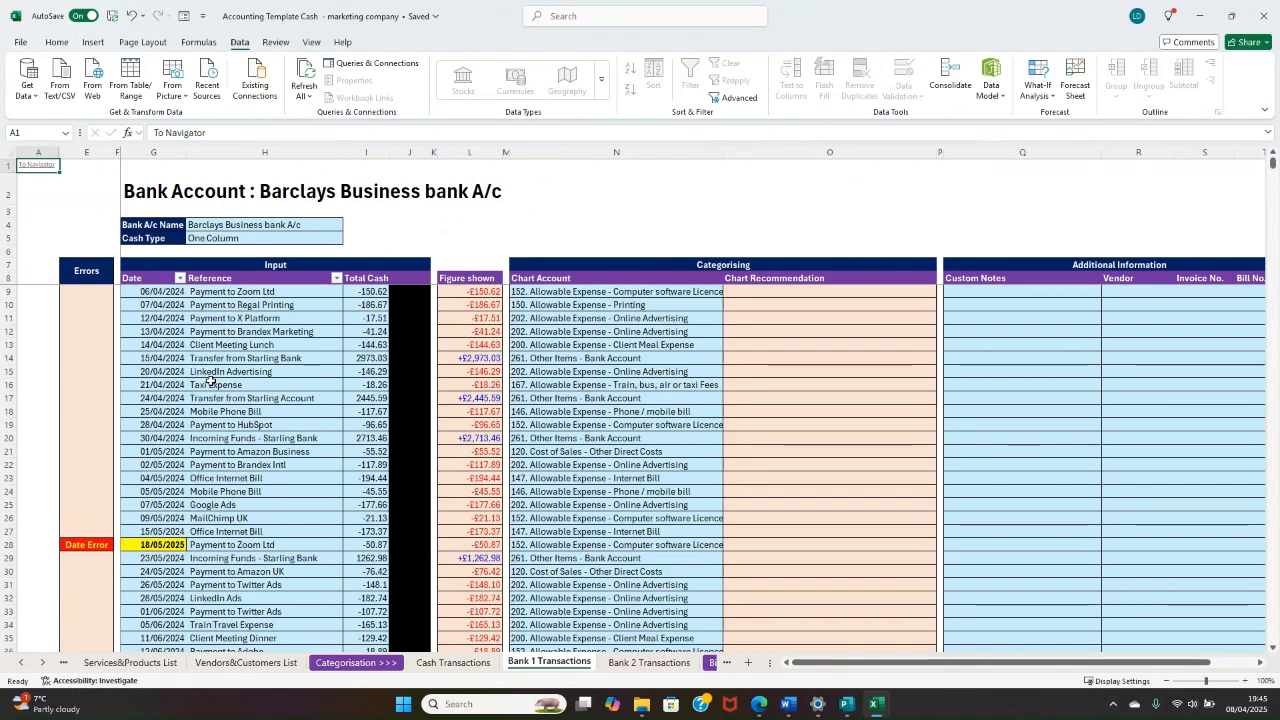
{"action": "left_click", "coordinate": [150, 543]}
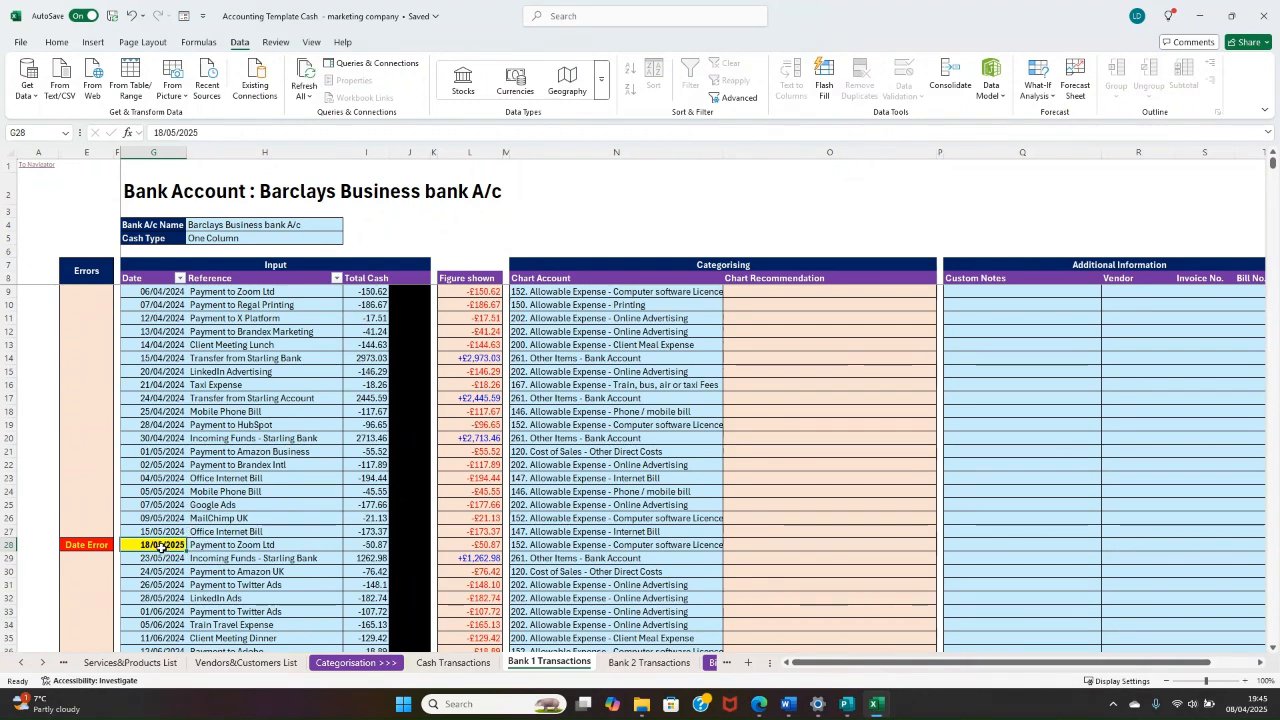
{"action": "left_click_drag", "start_coordinate": [211, 538], "coordinate": [366, 537]}
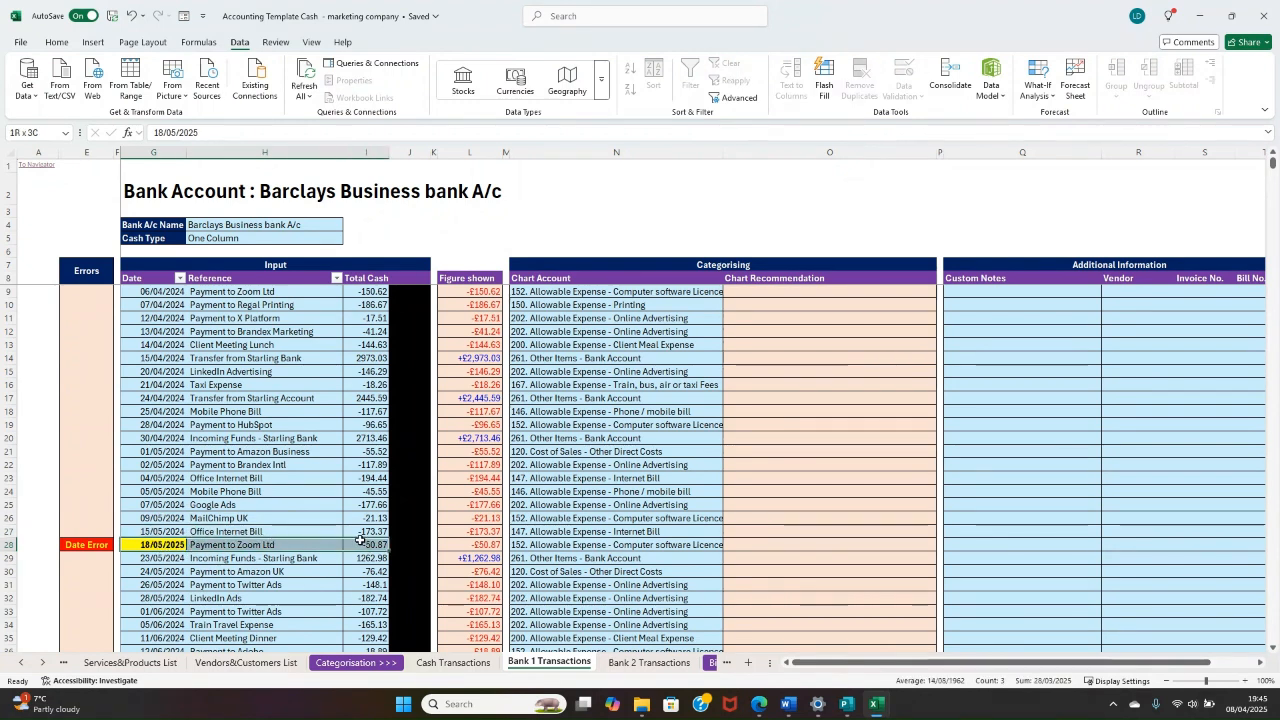
{"action": "left_click", "coordinate": [165, 548]}
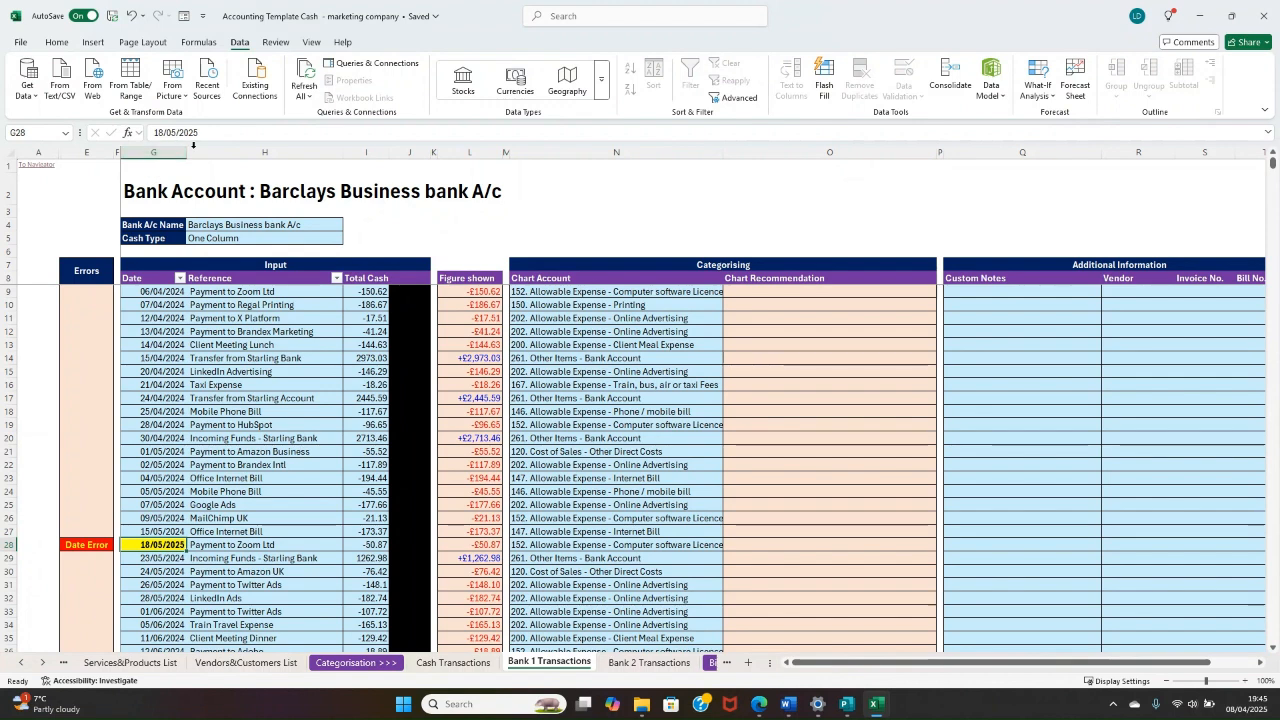
Step: Set the date of the Payment to Zoom Ltd transaction in row 28 to 18/05/2024
{"action": "left_click", "coordinate": [207, 135]}
{"action": "key", "text": "BackSpace"}
{"action": "type", "text": "4"}
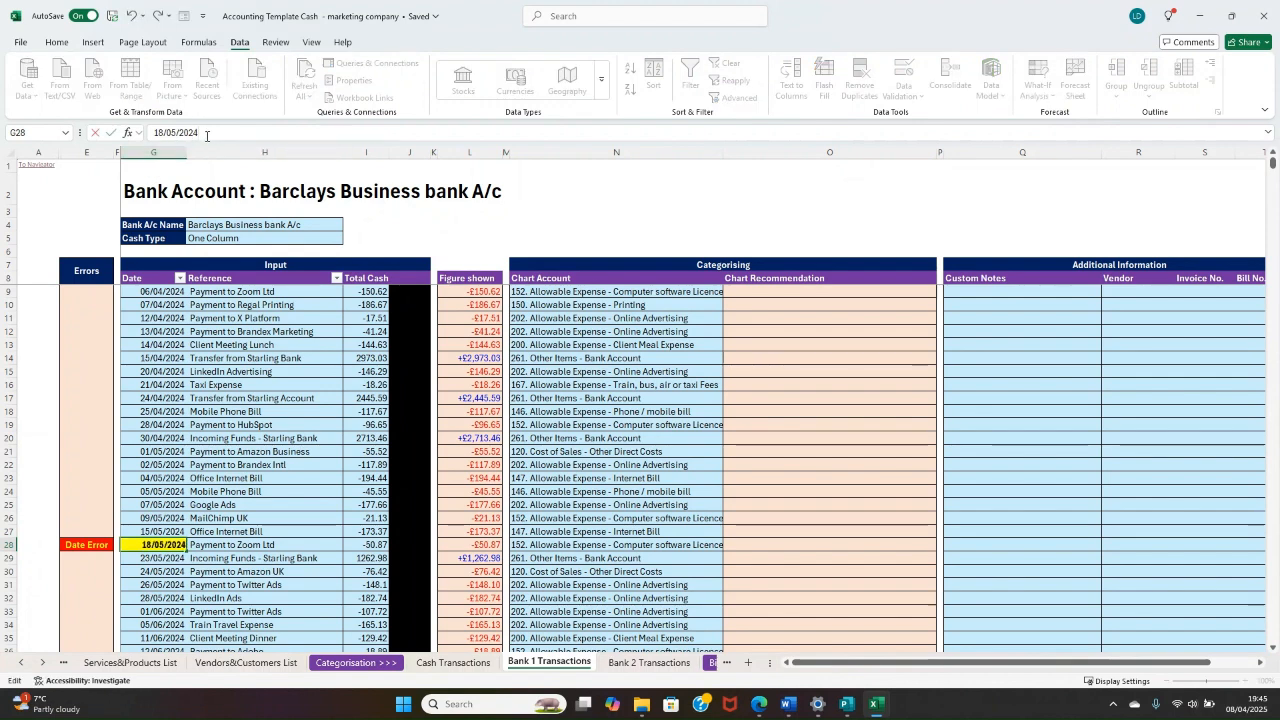
{"action": "key", "text": "Return"}
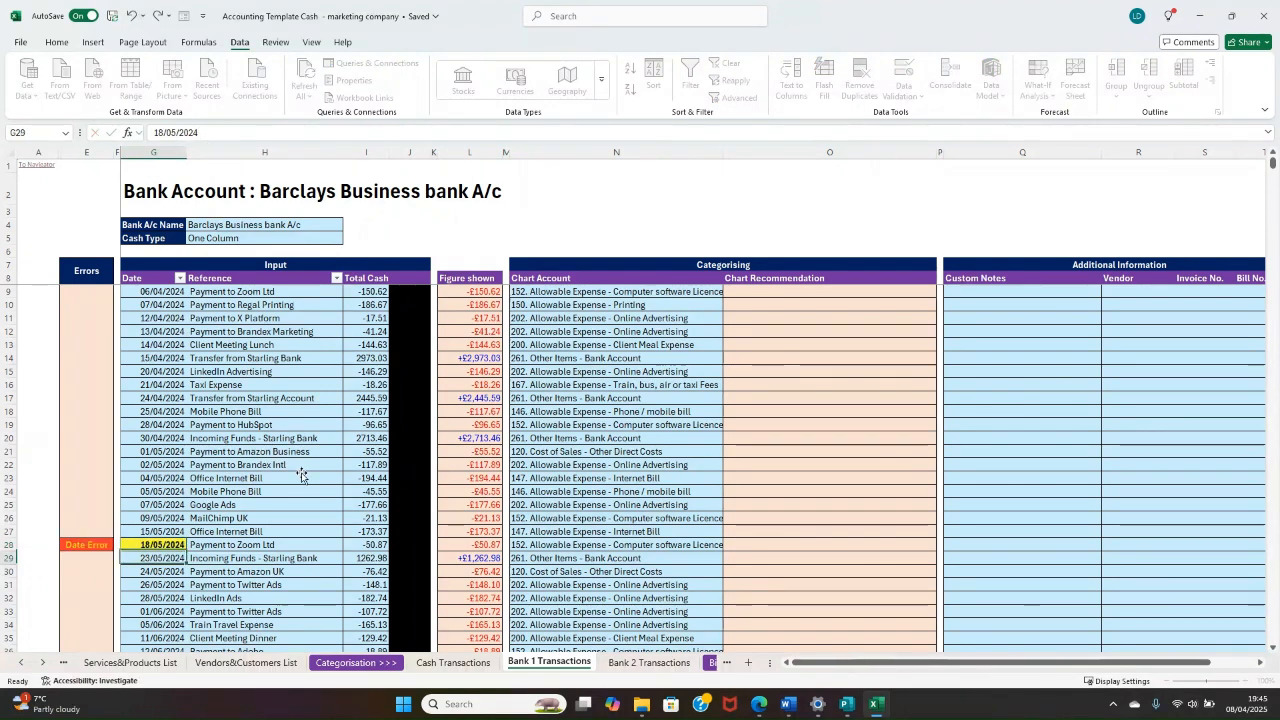
{"action": "left_click", "coordinate": [301, 476]}
{"action": "left_click", "coordinate": [312, 545]}
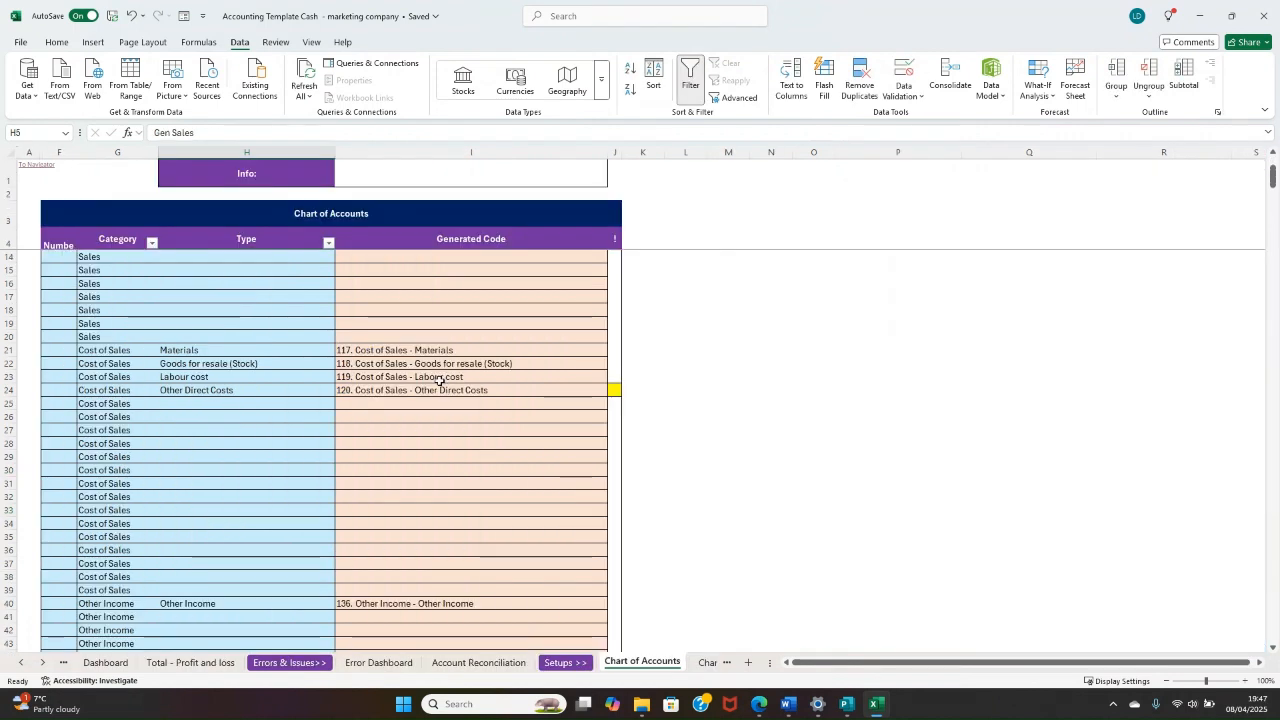
Step: Look through the Chart of Accounts, view the Invoice Tracker through the Navigator, and return to the Navigator
{"action": "scroll", "coordinate": [429, 418], "scroll_direction": "down", "scroll_amount": 2}
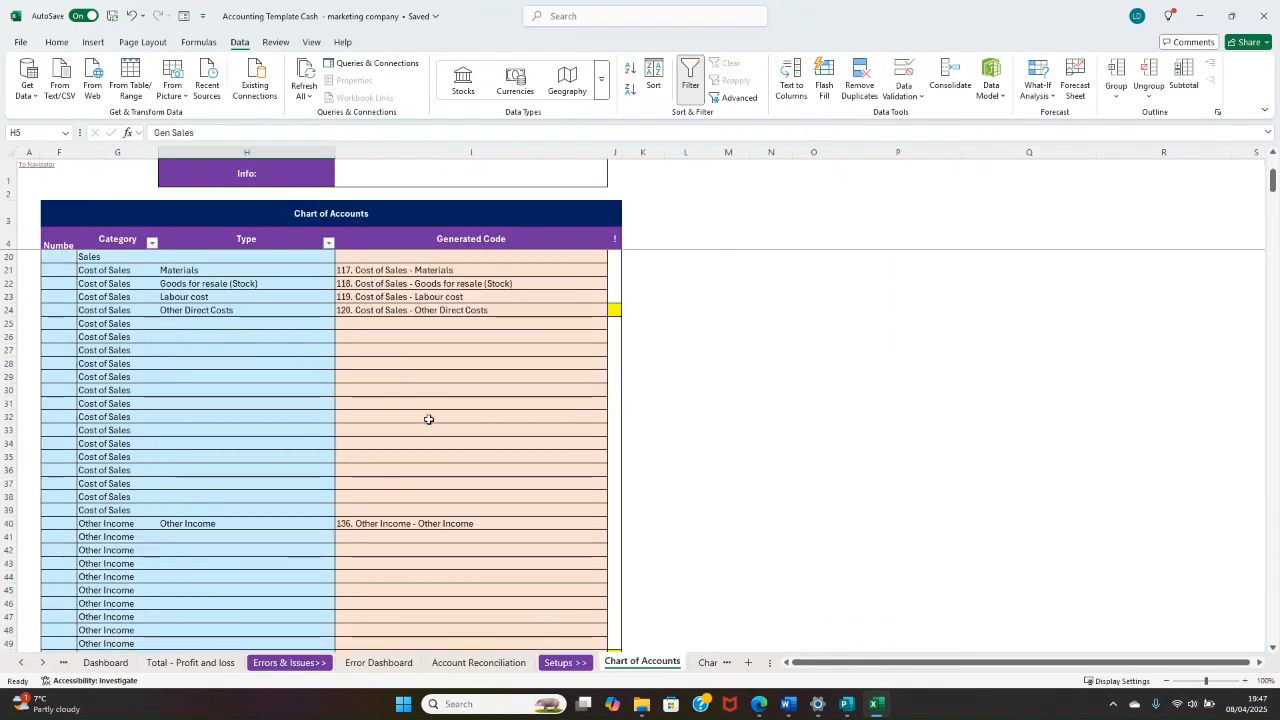
{"action": "left_click", "coordinate": [42, 663]}
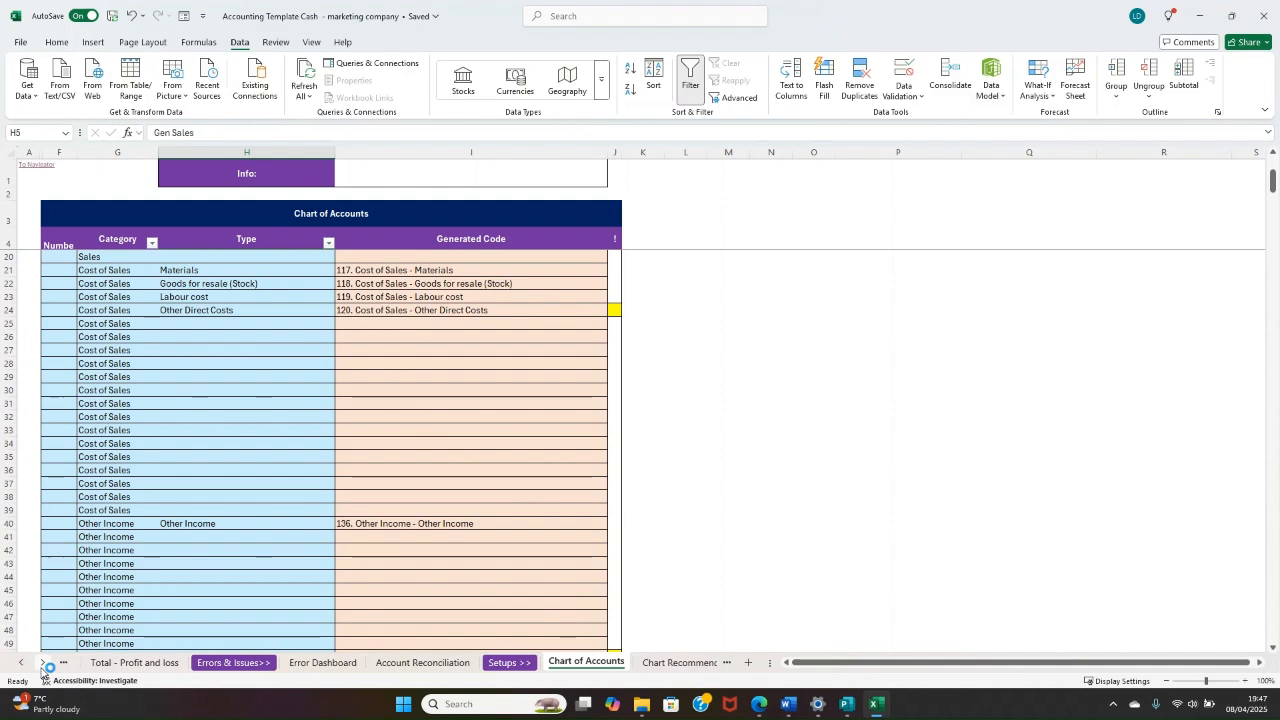
{"action": "left_click", "coordinate": [42, 663]}
{"action": "left_click", "coordinate": [42, 663]}
{"action": "left_click", "coordinate": [42, 663]}
{"action": "left_click", "coordinate": [42, 663]}
{"action": "left_click", "coordinate": [42, 663]}
{"action": "left_click", "coordinate": [42, 663]}
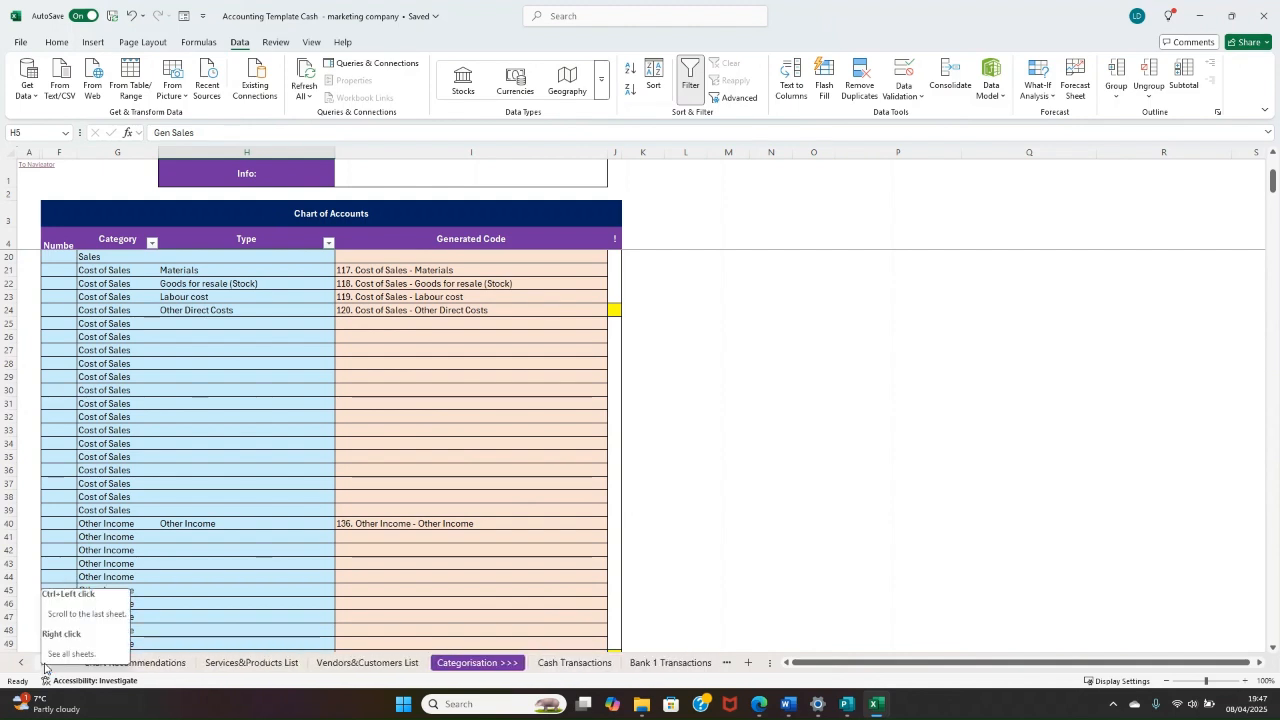
{"action": "left_click", "coordinate": [35, 166]}
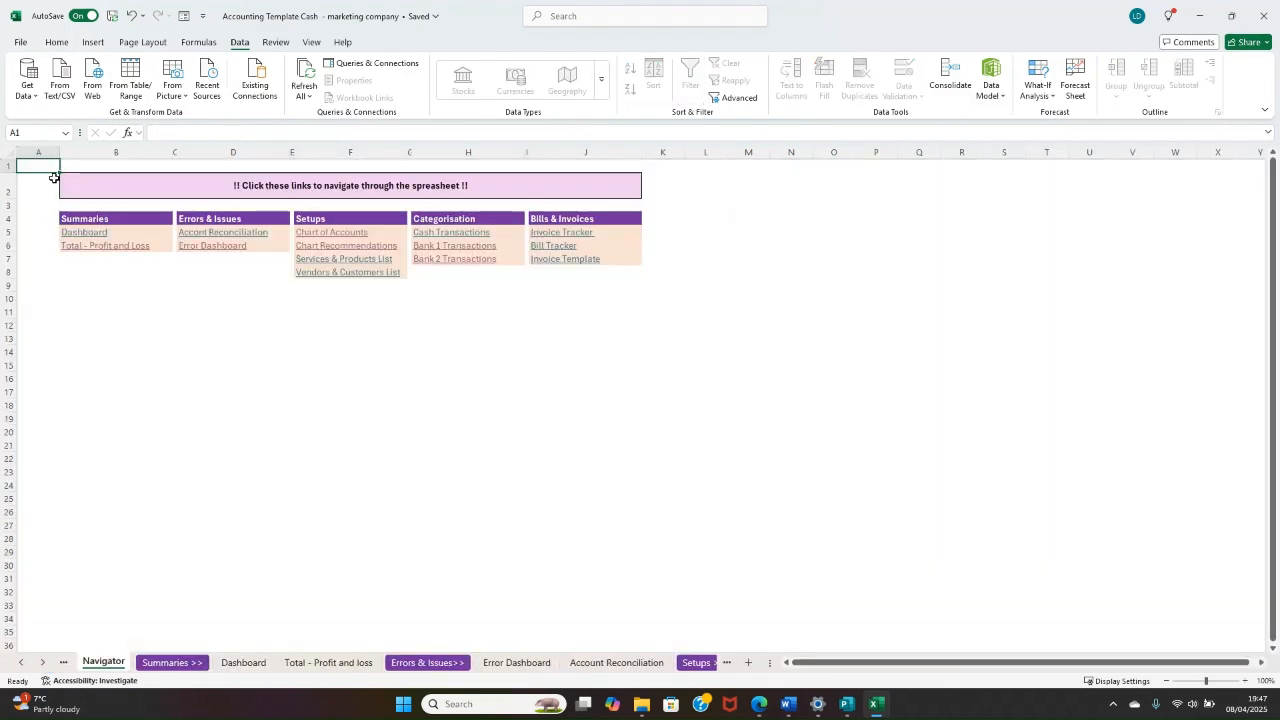
{"action": "left_click", "coordinate": [572, 232]}
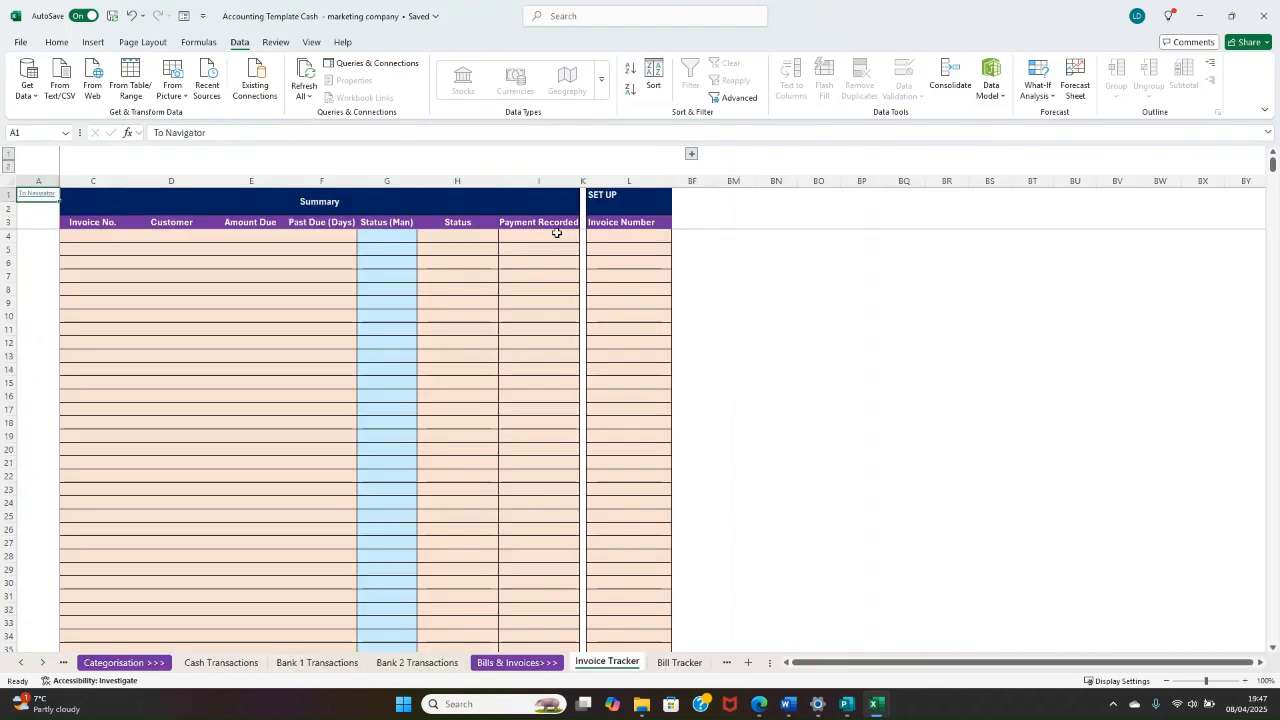
{"action": "left_click", "coordinate": [31, 196]}
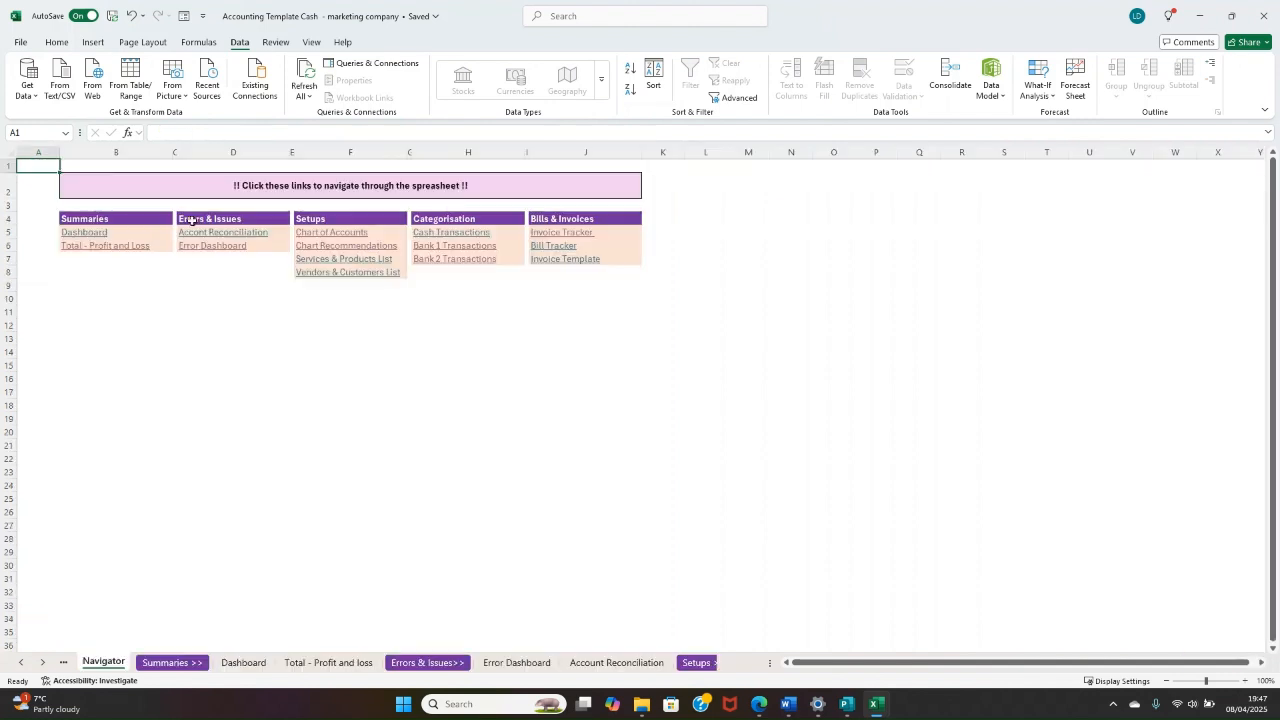
Step: Open the Services & Products List and enter Monthly Fee as the first product/service name in B3
{"action": "left_click", "coordinate": [348, 259]}
{"action": "left_click", "coordinate": [140, 201]}
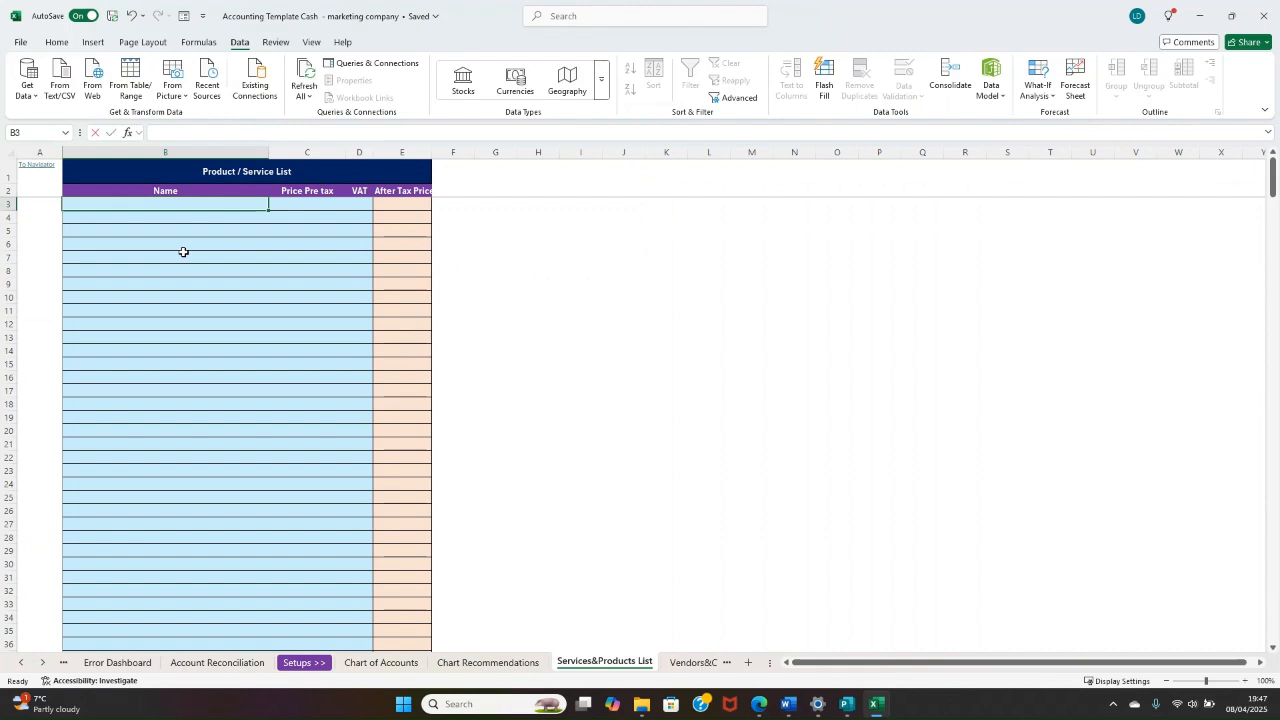
{"action": "type", "text": "Monthl"}
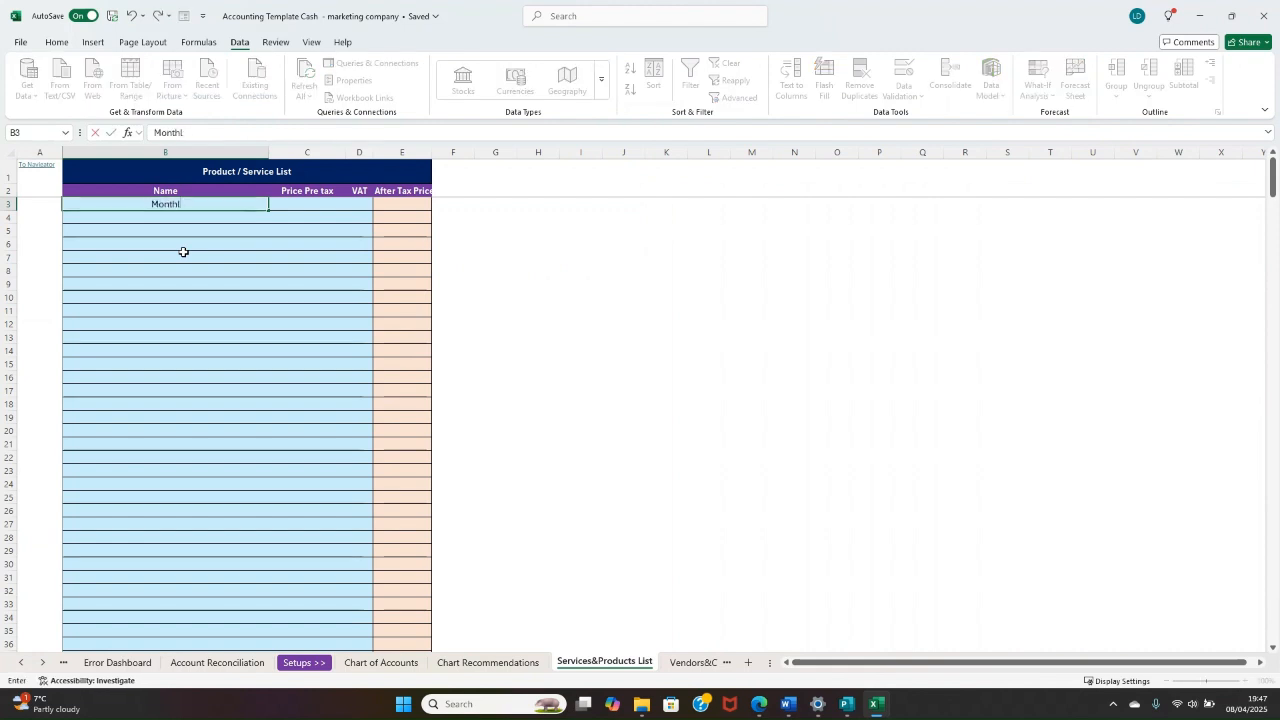
{"action": "type", "text": "y Fee"}
{"action": "key", "text": "Return"}
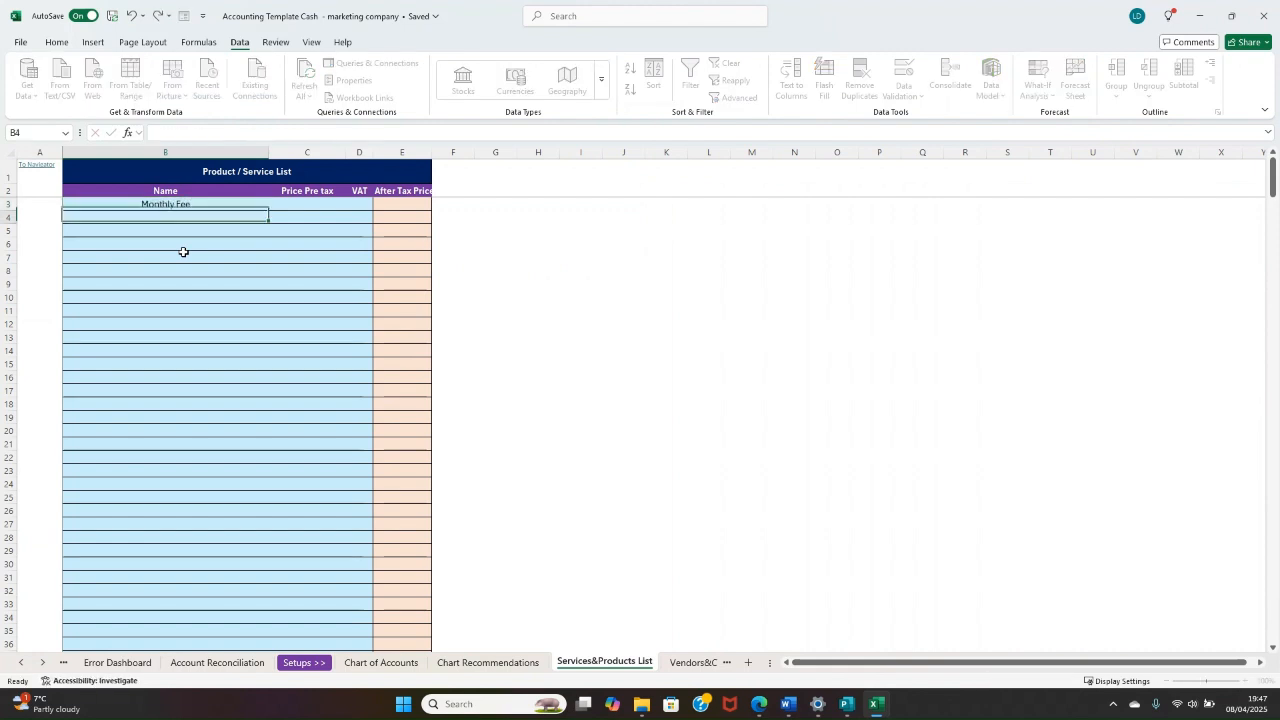
Step: Add Advertising 1 off as the second product/service name in B4, correcting its spelling
{"action": "type", "text": "Adverty"}
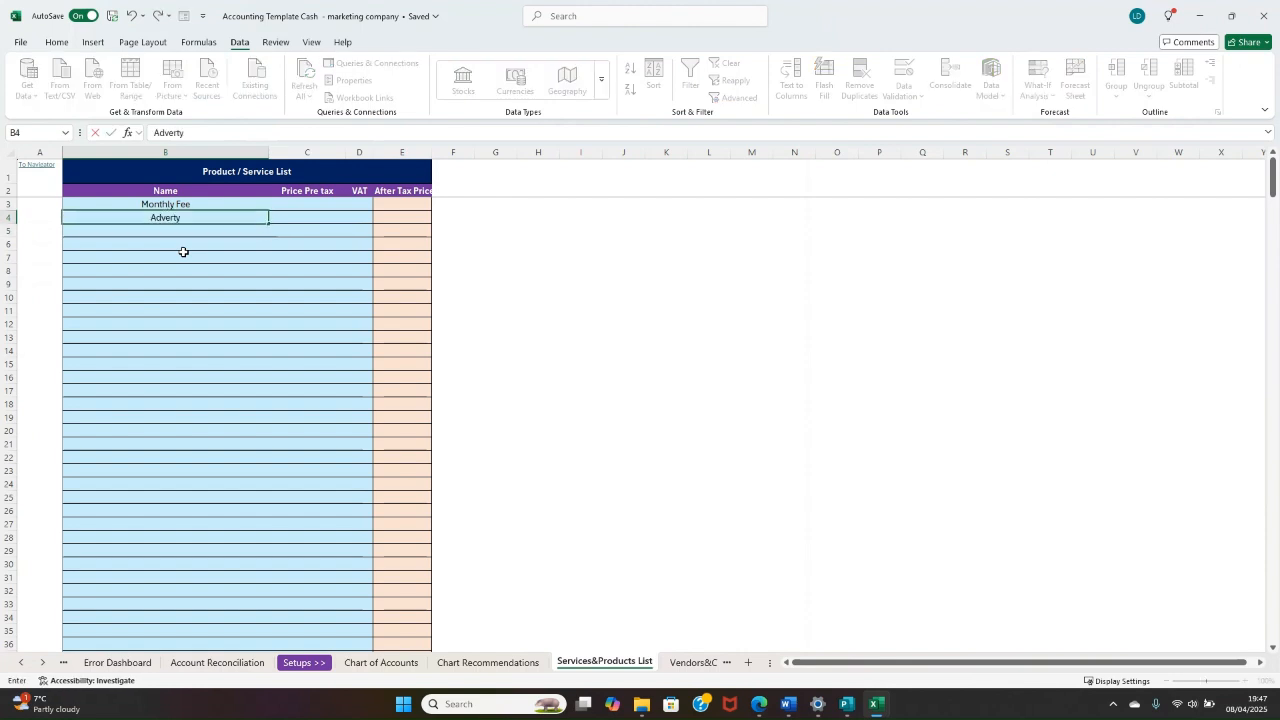
{"action": "type", "text": "ising"}
{"action": "key", "text": "BackSpace"}
{"action": "key", "text": "BackSpace"}
{"action": "key", "text": "BackSpace"}
{"action": "key", "text": "BackSpace"}
{"action": "key", "text": "BackSpace"}
{"action": "type", "text": "uising 1 off"}
{"action": "key", "text": "ctrl+Return"}
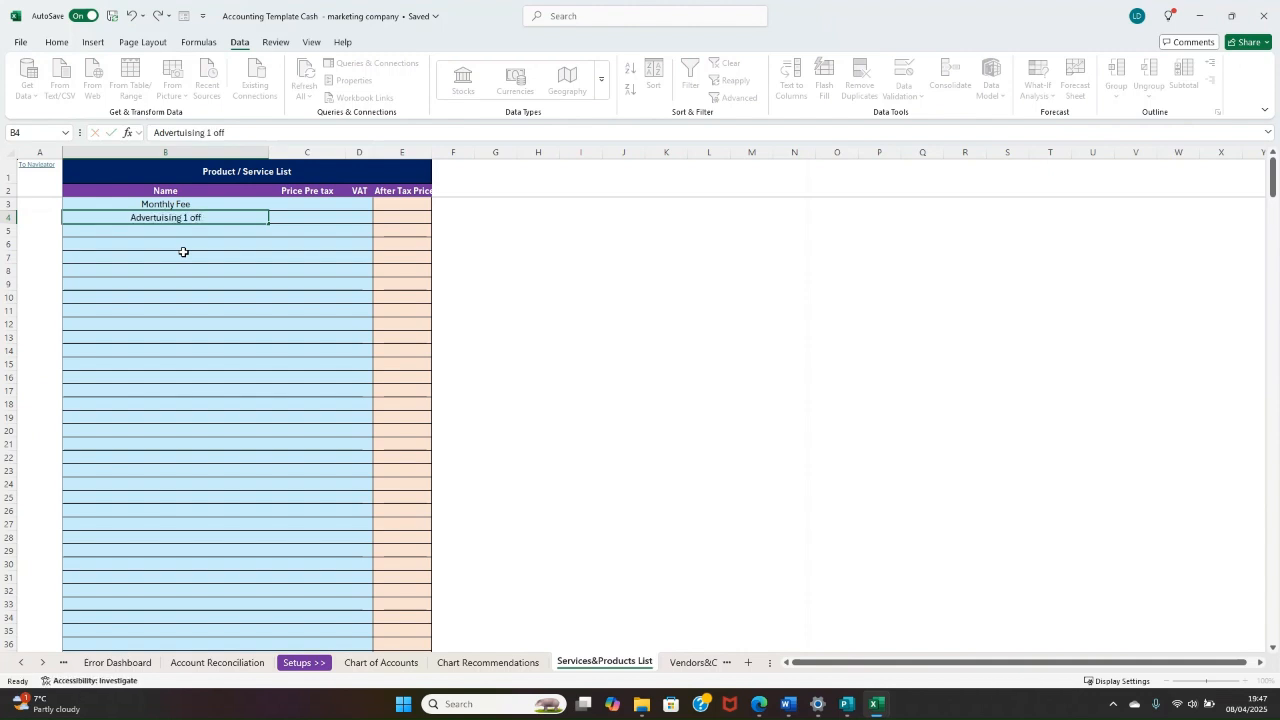
{"action": "key", "text": "ctrl+c"}
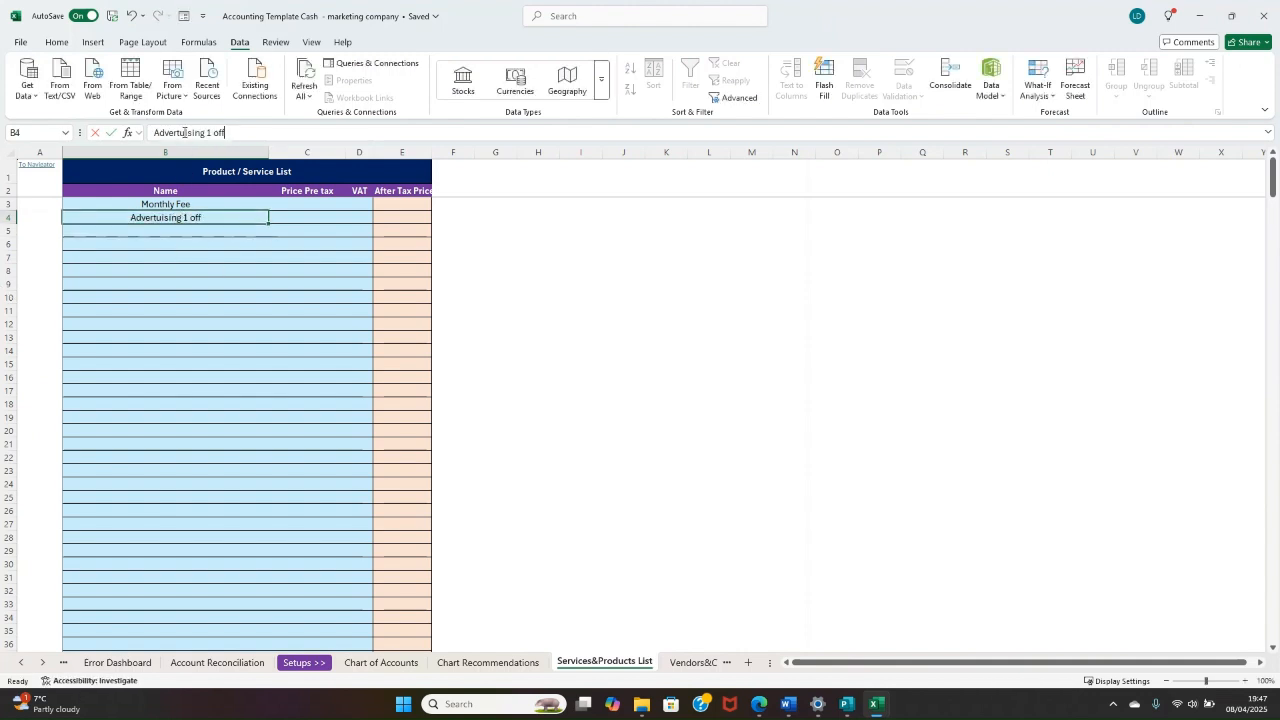
{"action": "left_click", "coordinate": [184, 132]}
{"action": "key", "text": "BackSpace"}
{"action": "key", "text": "Return"}
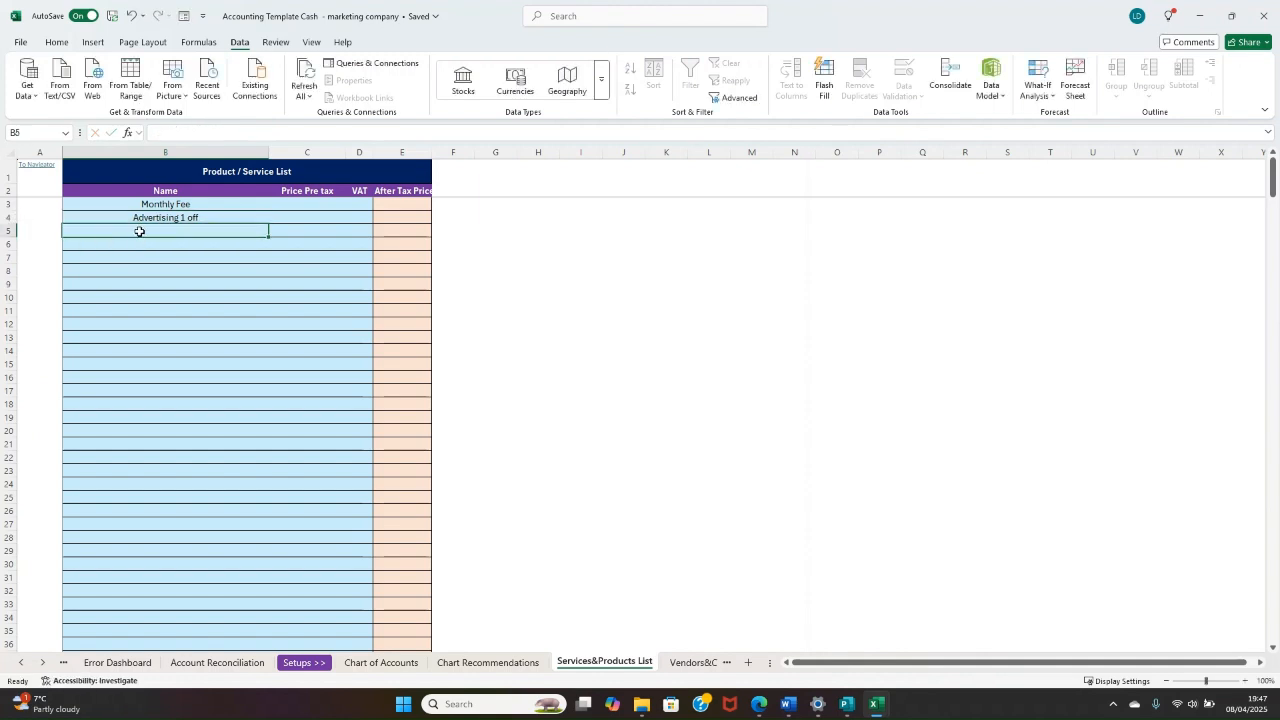
Step: Add Social Media Marketing as the third product/service name in B5
{"action": "type", "text": "Social Med"}
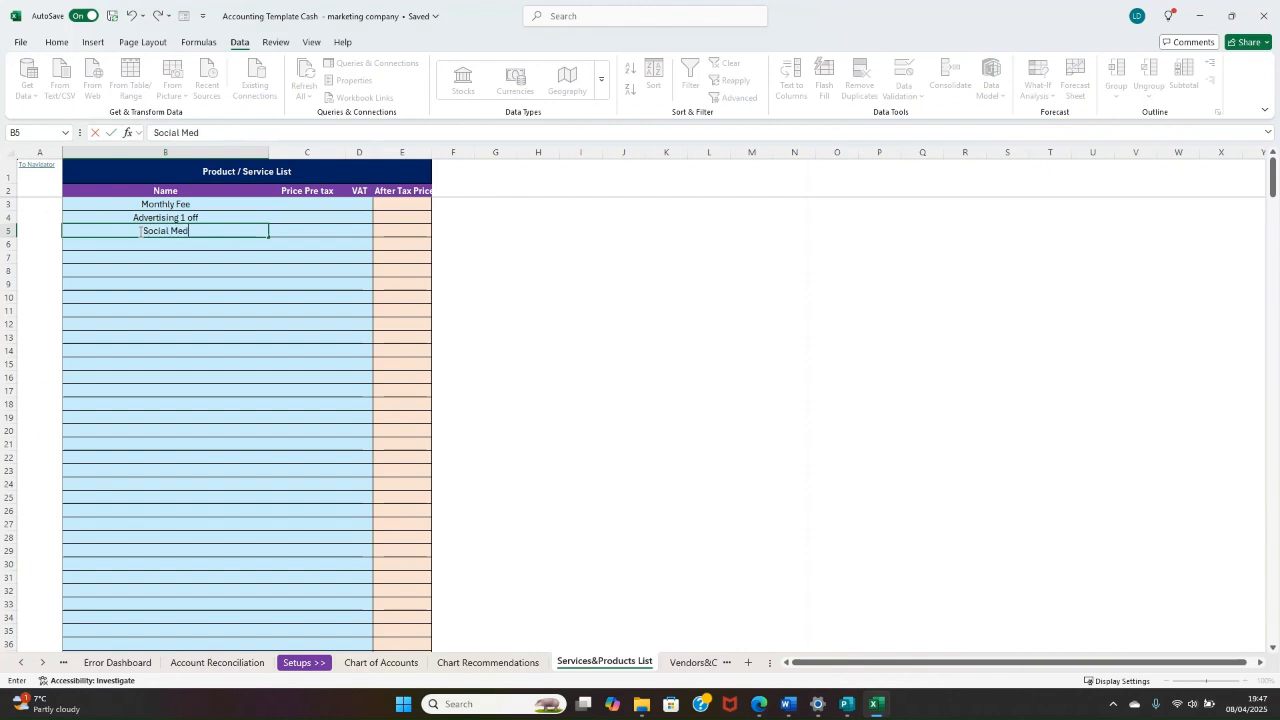
{"action": "type", "text": "ia Marketing"}
{"action": "key", "text": "ctrl+Return"}
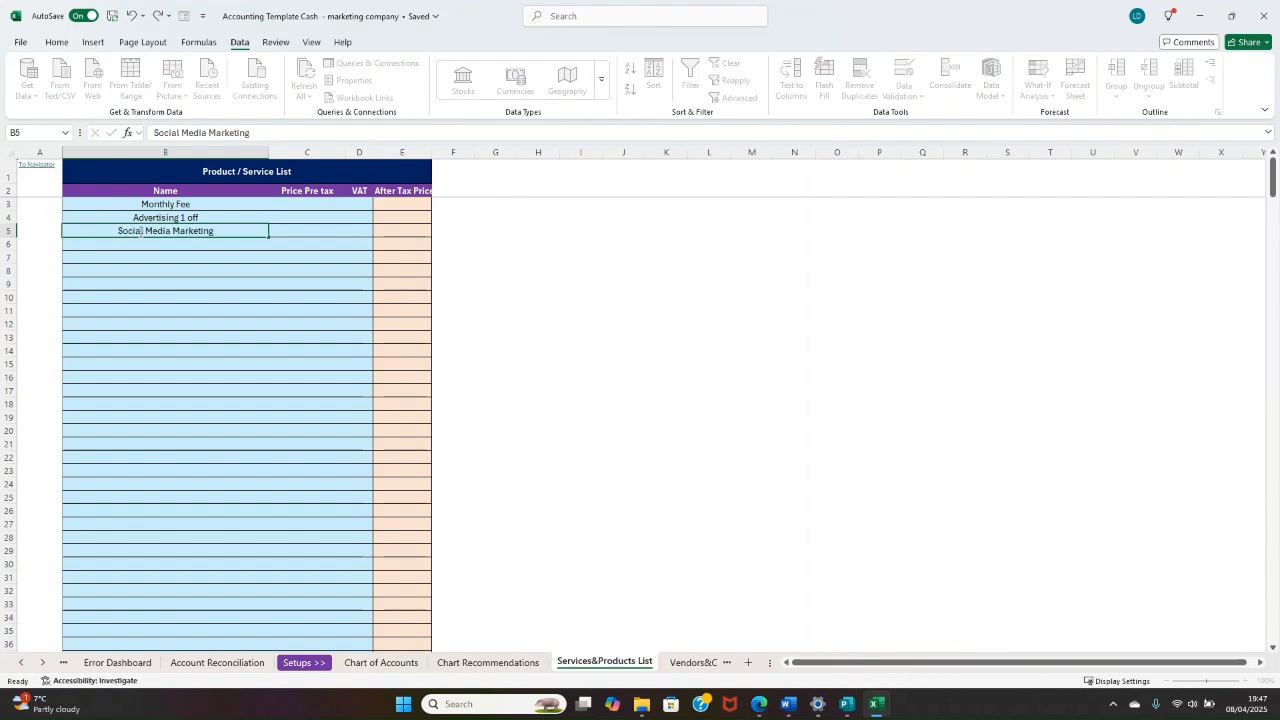
Step: Enter the pre-tax prices: 150 for Monthly Fee, 40 for Advertising 1 off and 30 for Social Media Marketing
{"action": "left_click", "coordinate": [316, 205]}
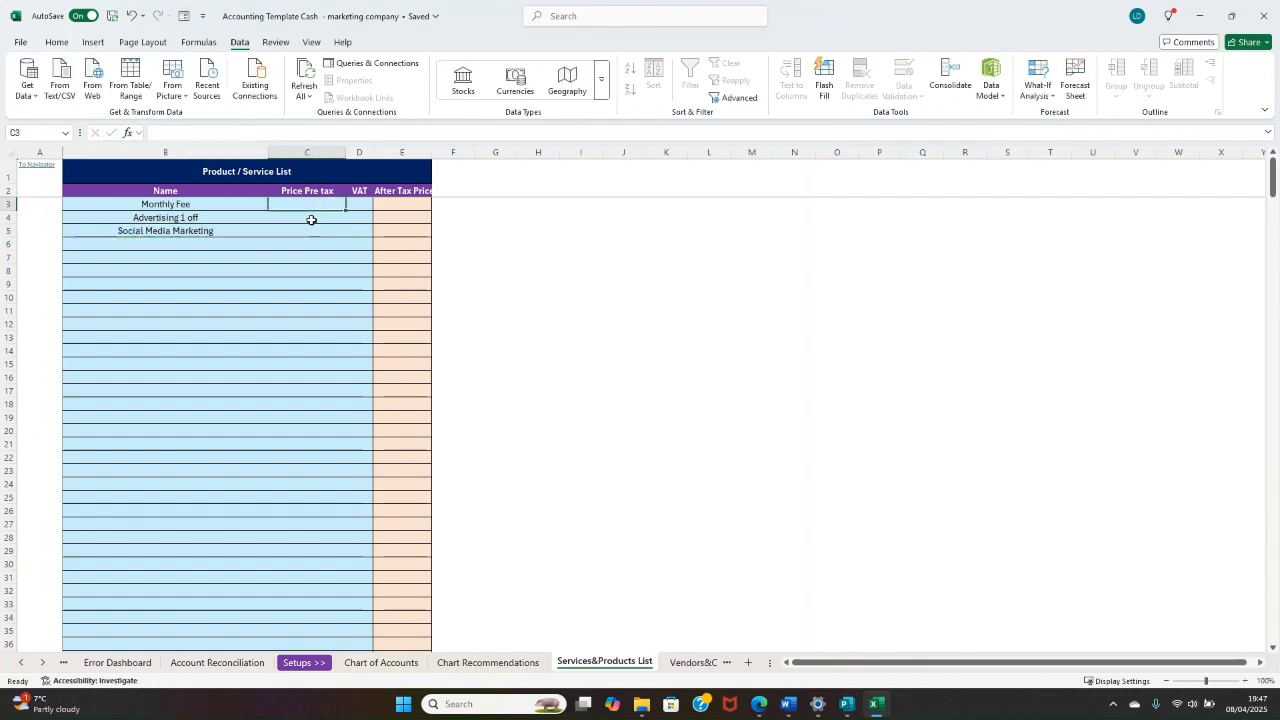
{"action": "type", "text": "150"}
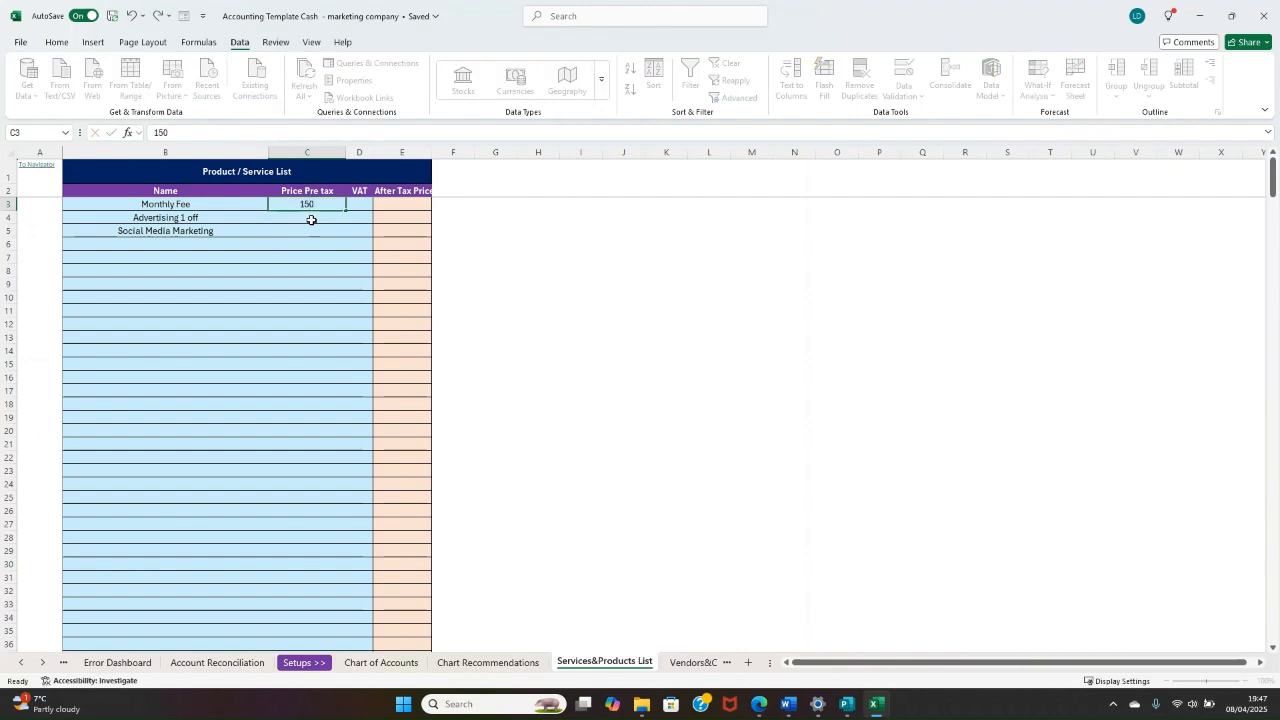
{"action": "key", "text": "Return"}
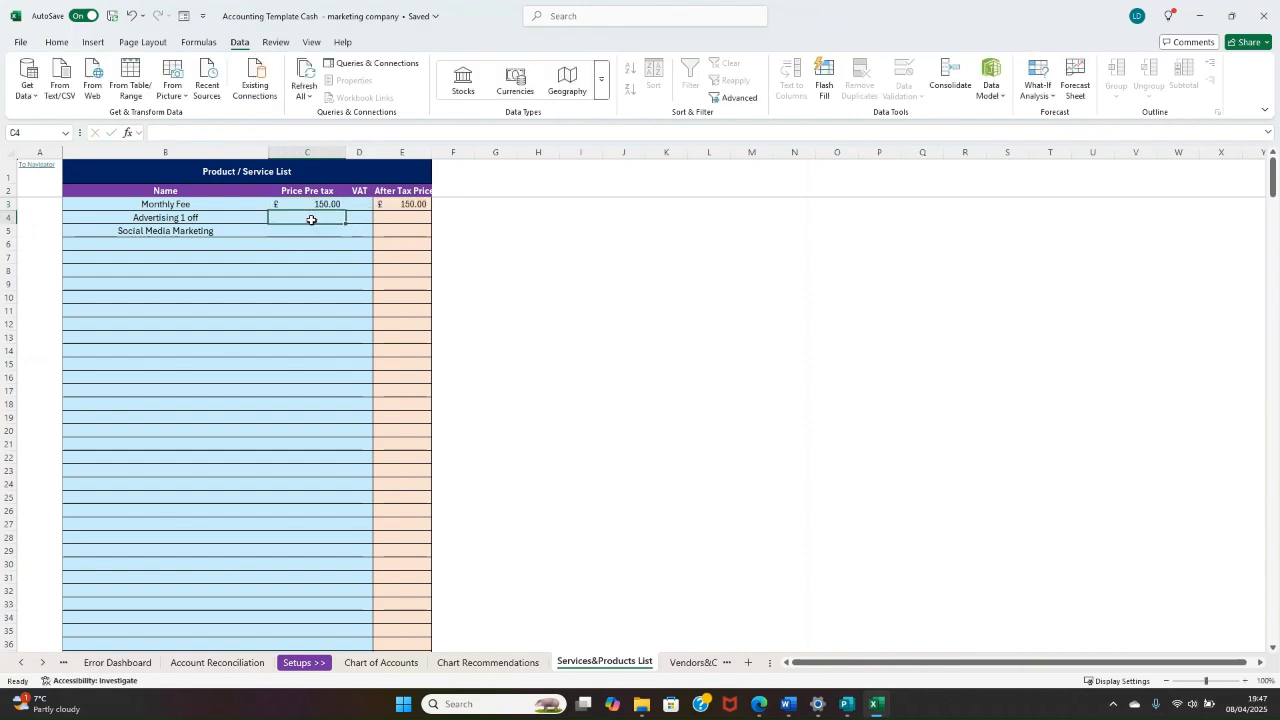
{"action": "type", "text": "40"}
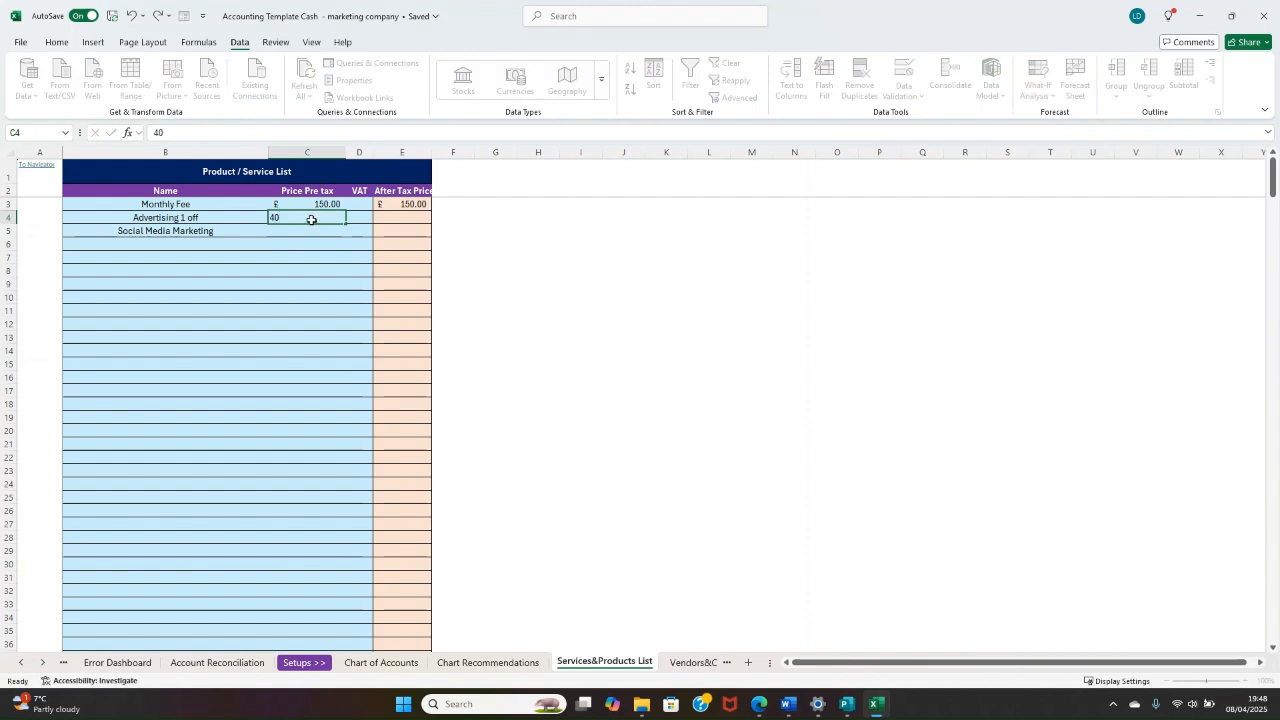
{"action": "key", "text": "Return"}
{"action": "key", "text": "Up"}
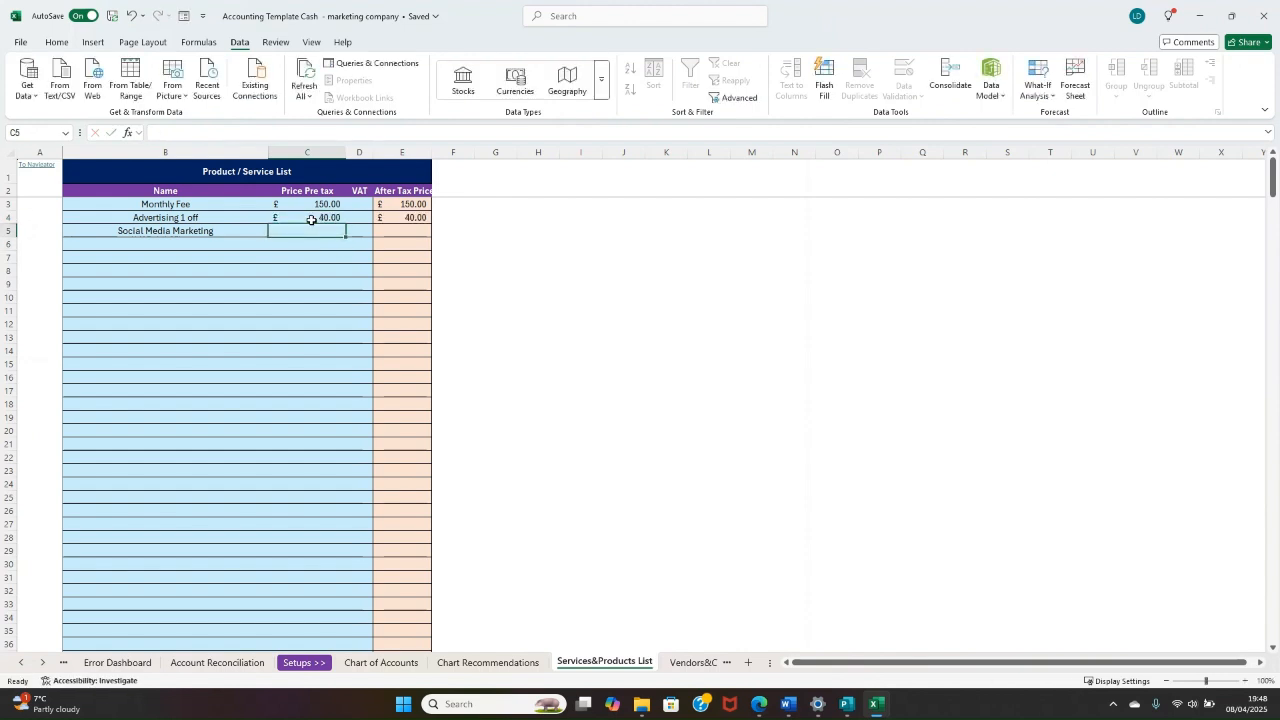
{"action": "type", "text": "30"}
{"action": "key", "text": "ctrl+Return"}
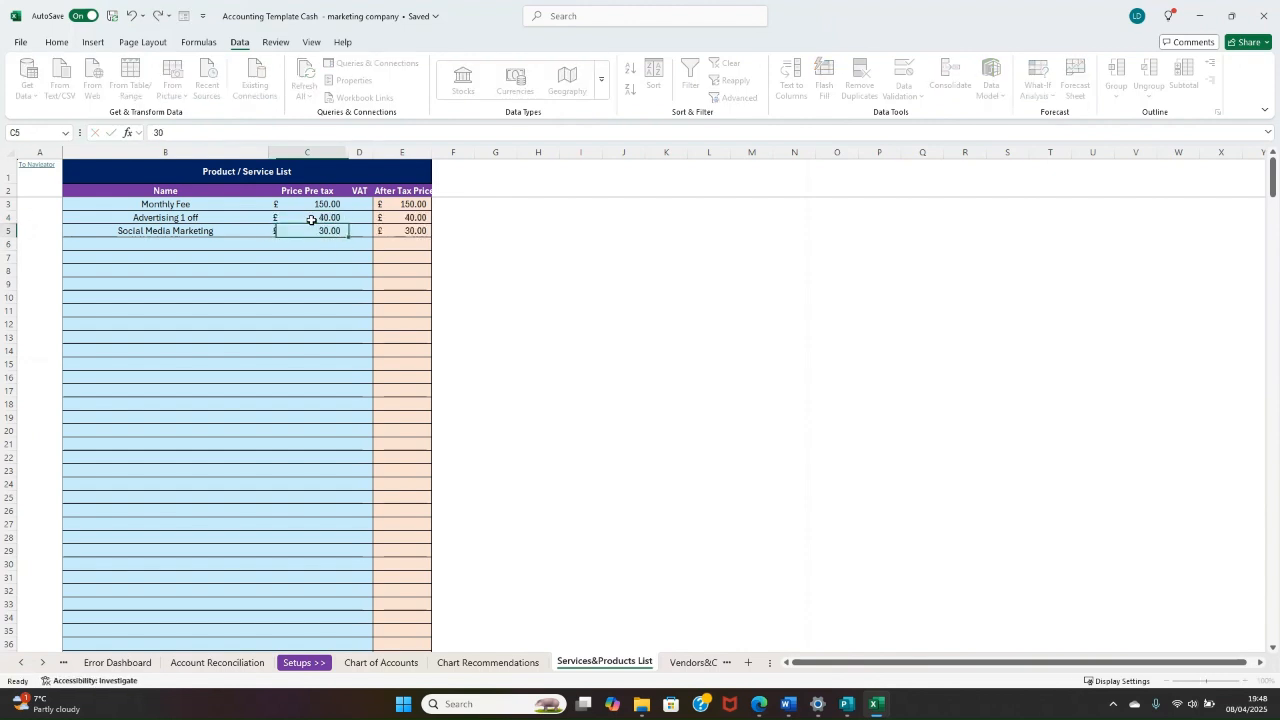
Step: Set the VAT rate for Monthly Fee to 20%
{"action": "left_click", "coordinate": [359, 205]}
{"action": "left_click", "coordinate": [379, 204]}
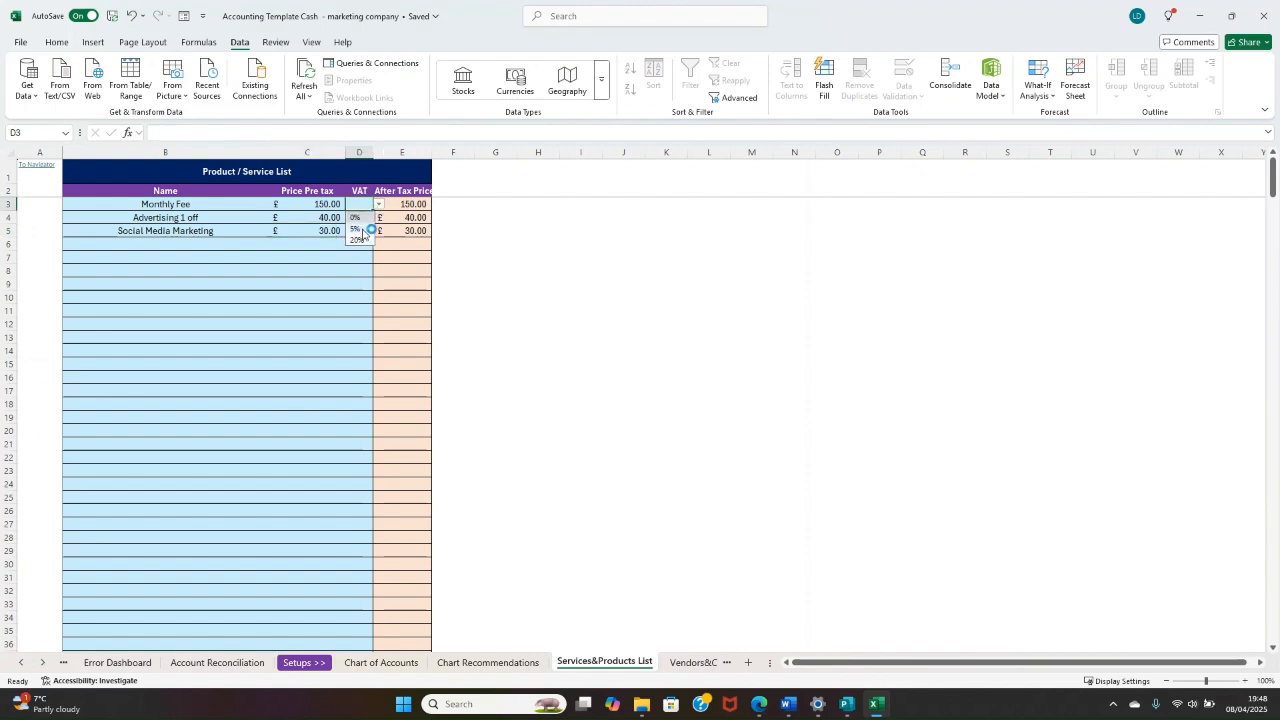
{"action": "left_click", "coordinate": [364, 241]}
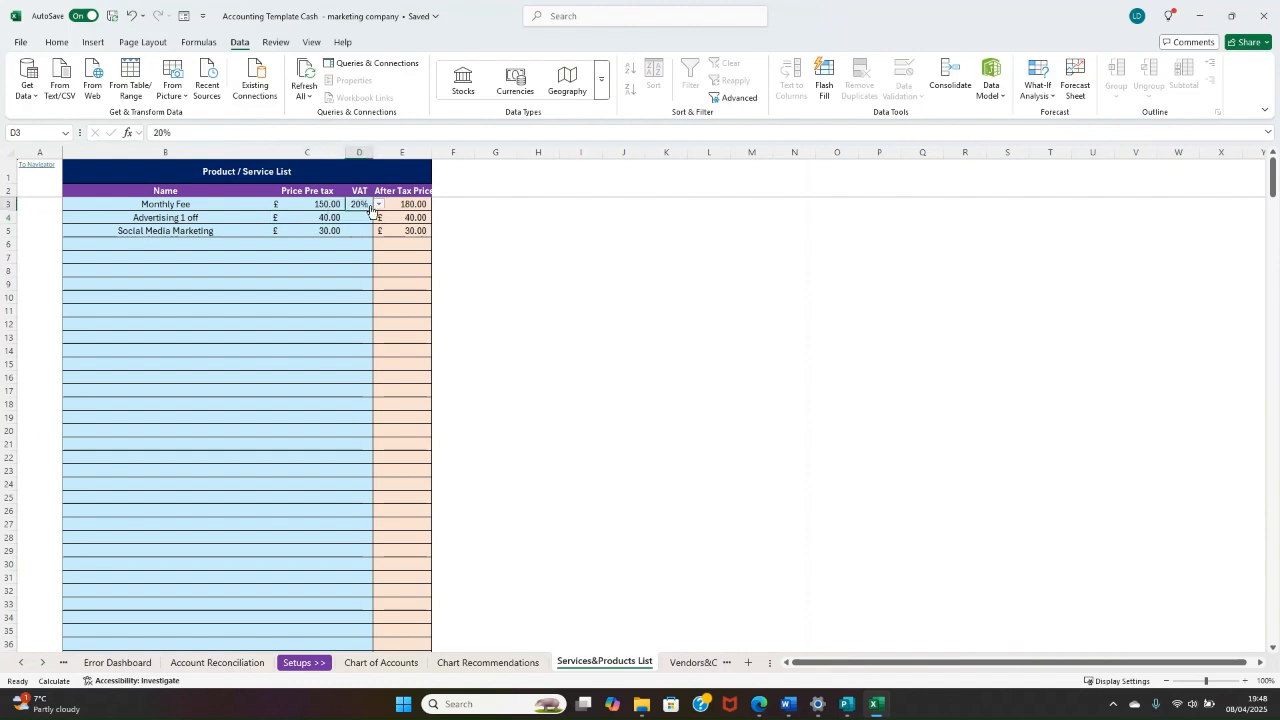
{"action": "left_click", "coordinate": [379, 204]}
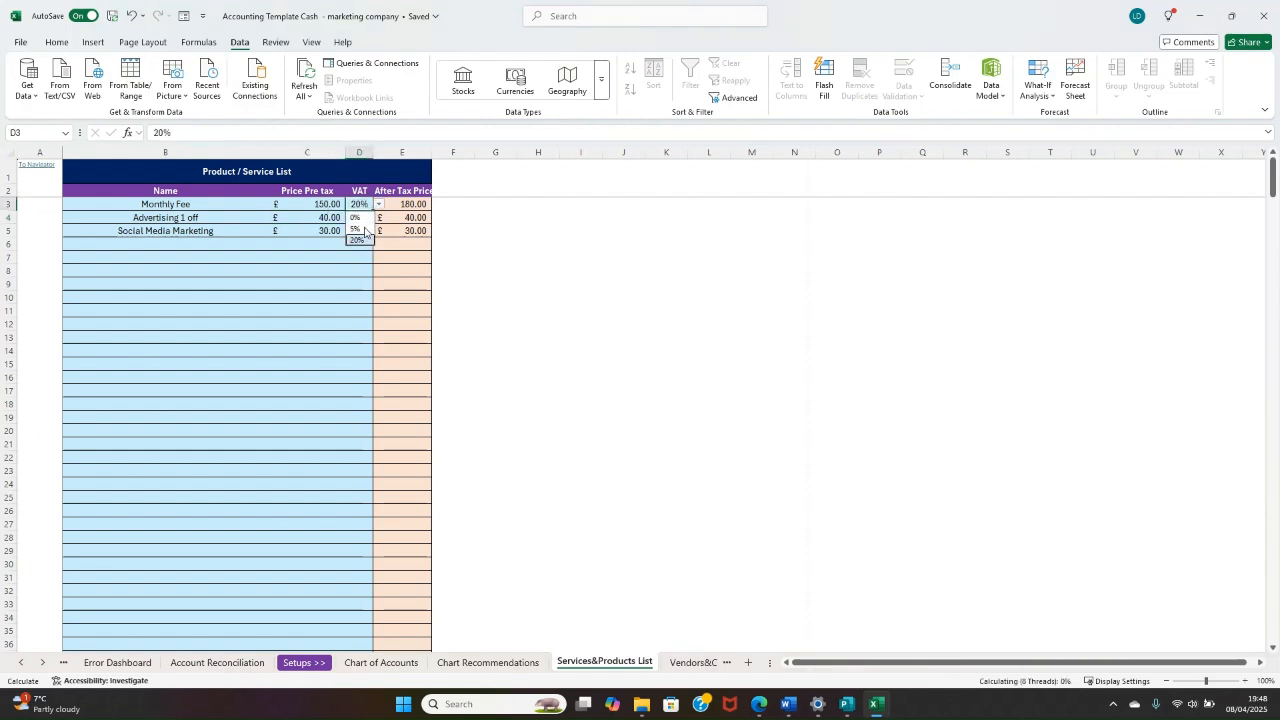
{"action": "left_click", "coordinate": [390, 217]}
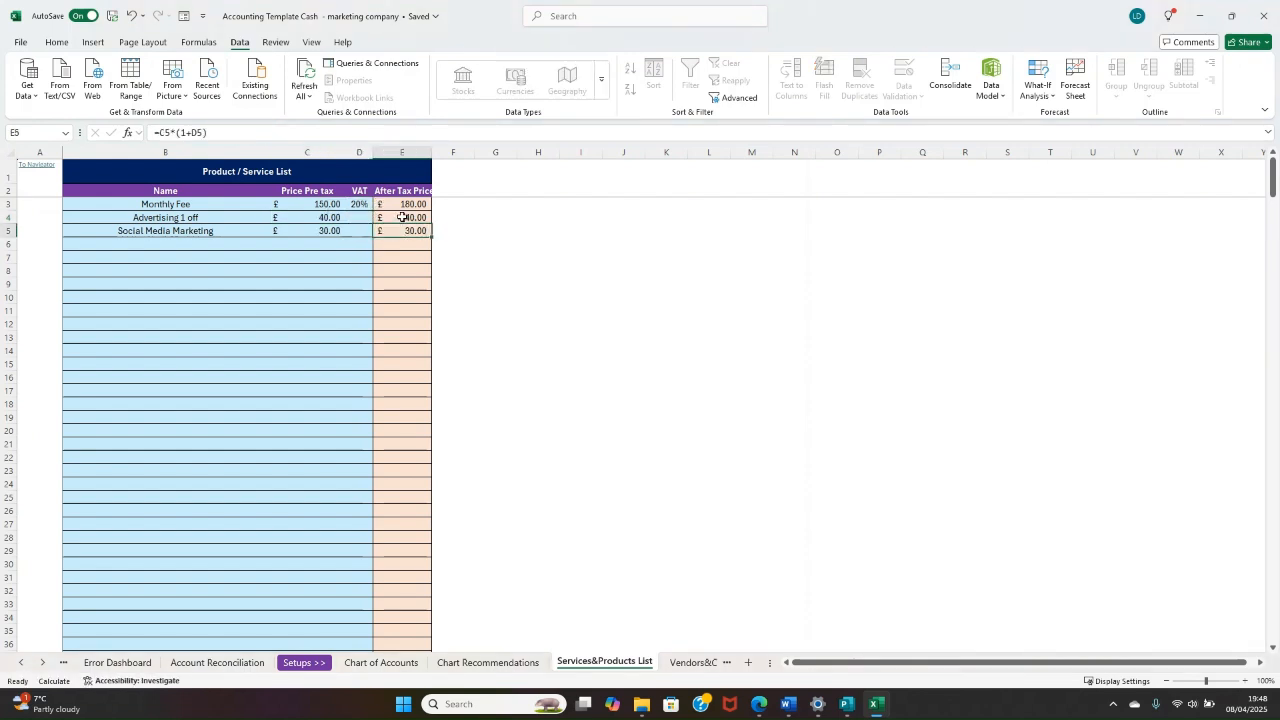
Step: Set the VAT rate for Advertising 1 off to 20%
{"action": "key", "text": "Down"}
{"action": "left_click", "coordinate": [363, 219]}
{"action": "left_click", "coordinate": [379, 218]}
{"action": "left_click", "coordinate": [364, 253]}
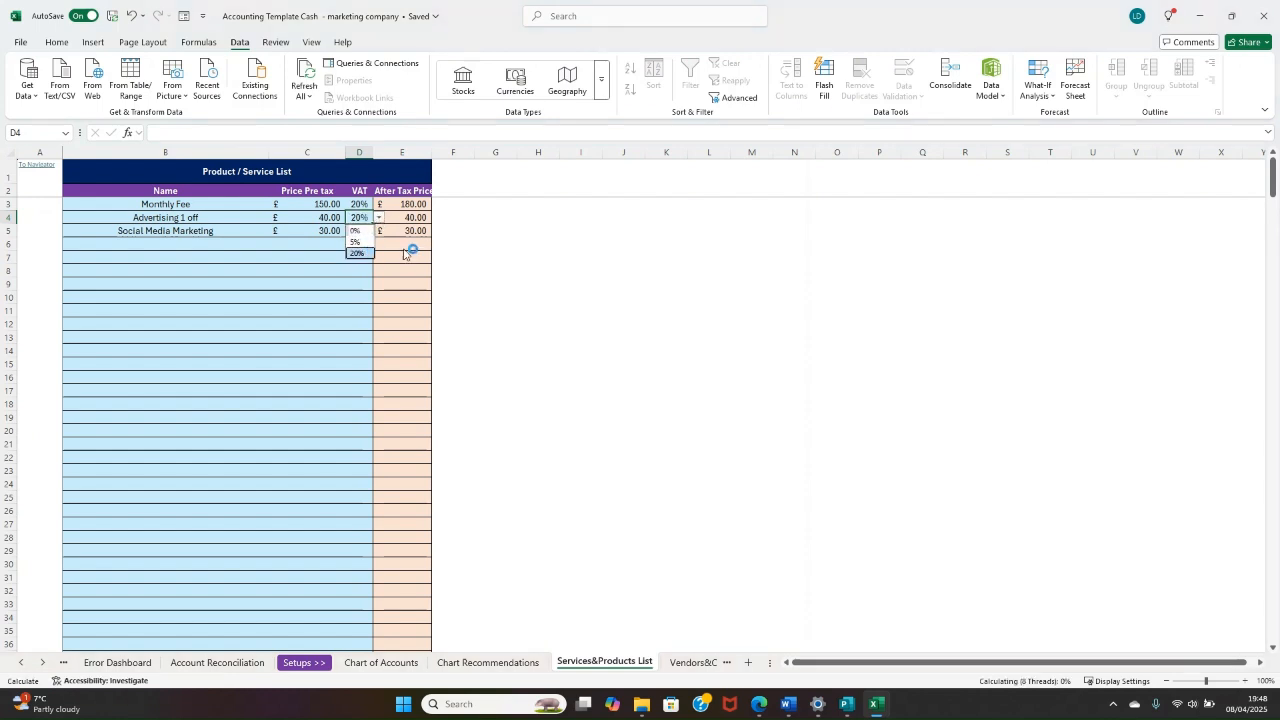
Step: Set the VAT rate for Social Media Marketing to 20%
{"action": "left_click", "coordinate": [330, 231]}
{"action": "left_click", "coordinate": [366, 231]}
{"action": "left_click", "coordinate": [379, 231]}
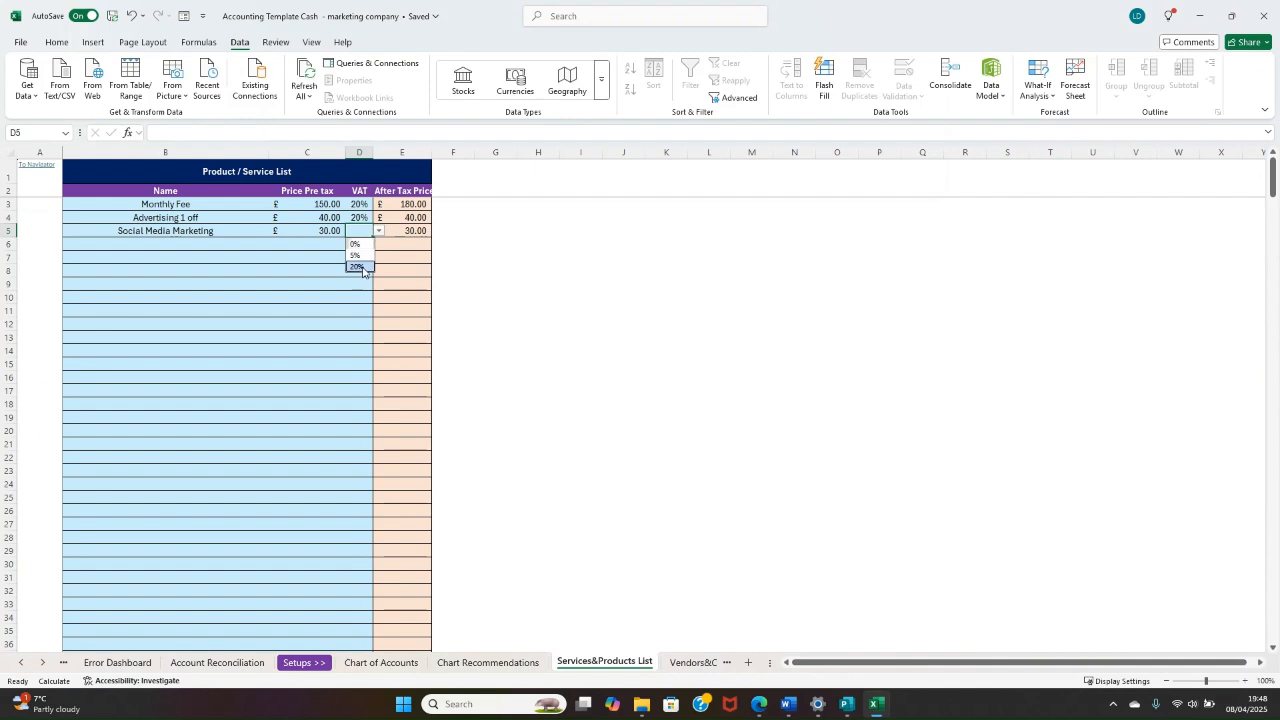
{"action": "left_click", "coordinate": [361, 267]}
{"action": "left_click", "coordinate": [441, 271]}
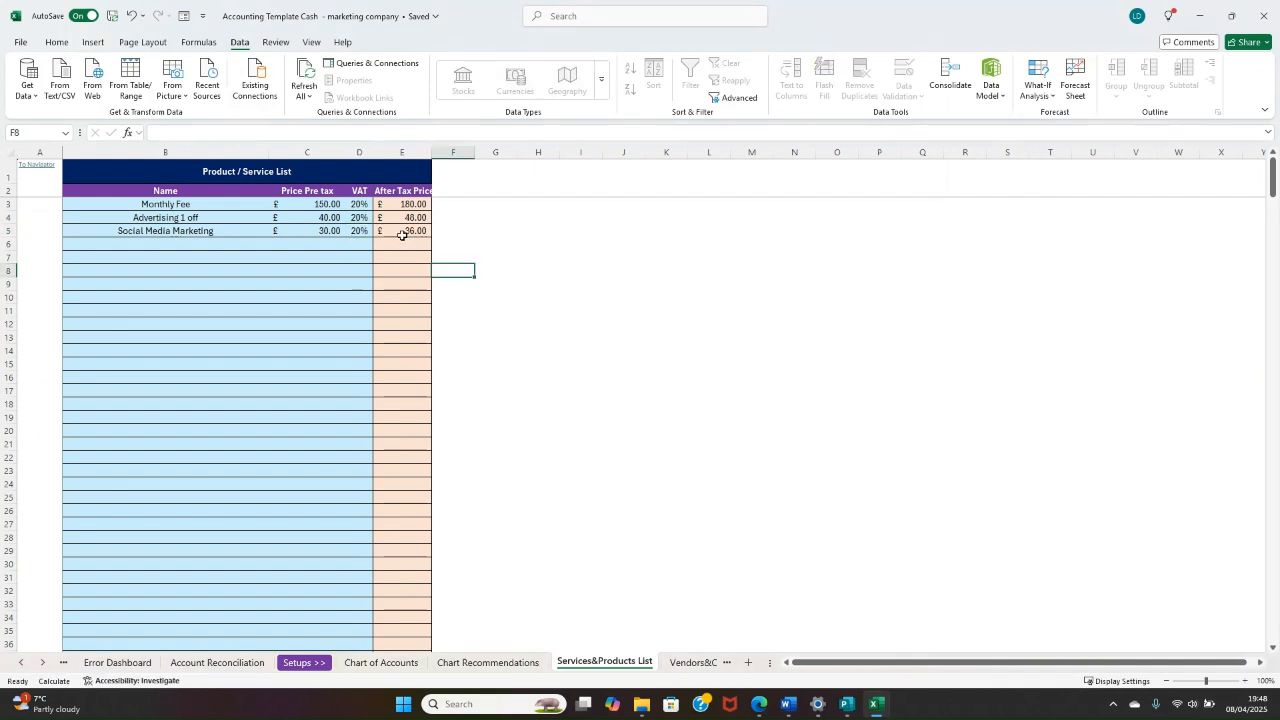
{"action": "key", "text": "Up"}
{"action": "key", "text": "Up"}
{"action": "key", "text": "Up"}
{"action": "key", "text": "Left"}
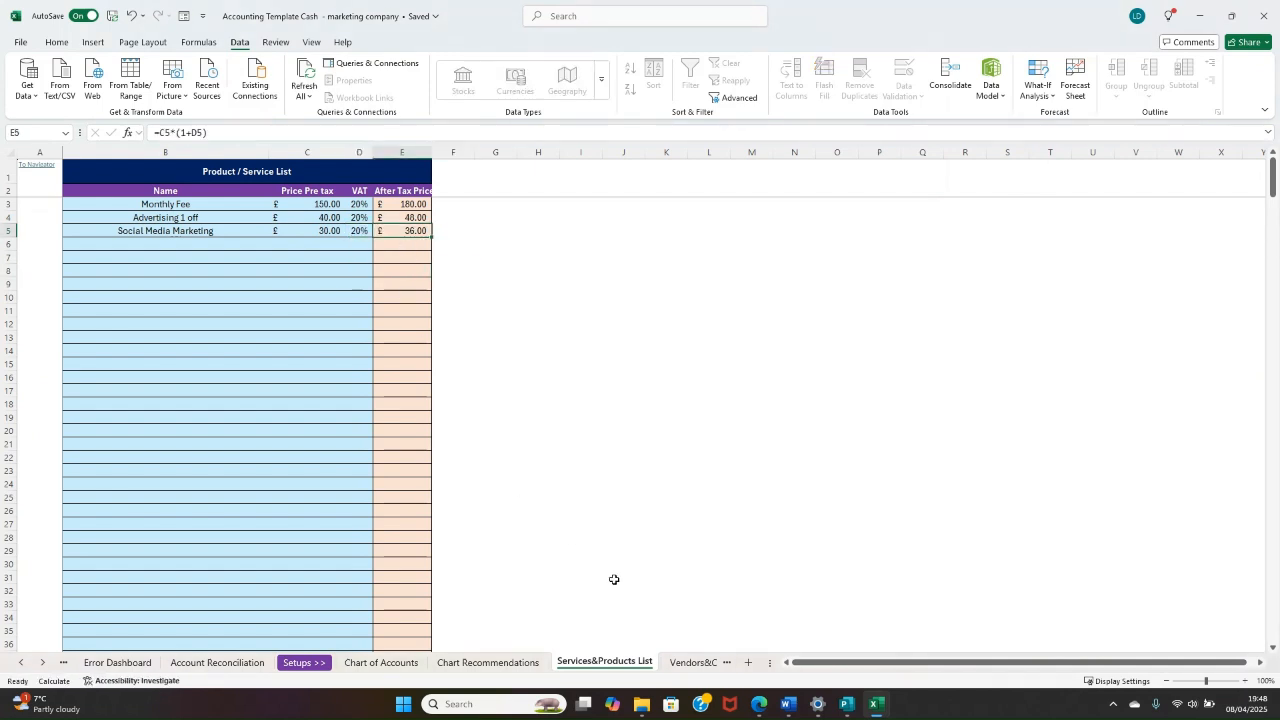
Step: Open the Vendors&Customers List and expand the grouped detail columns of the Customer List
{"action": "left_click", "coordinate": [690, 663]}
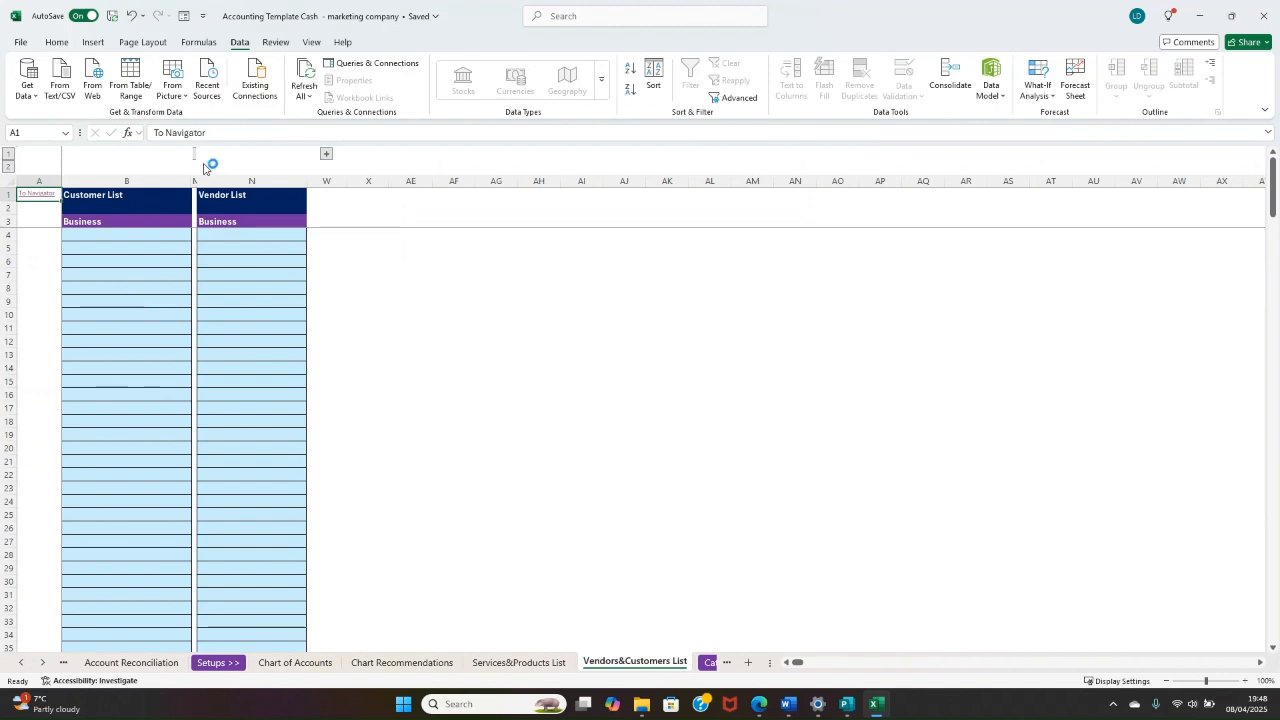
{"action": "left_click", "coordinate": [194, 155]}
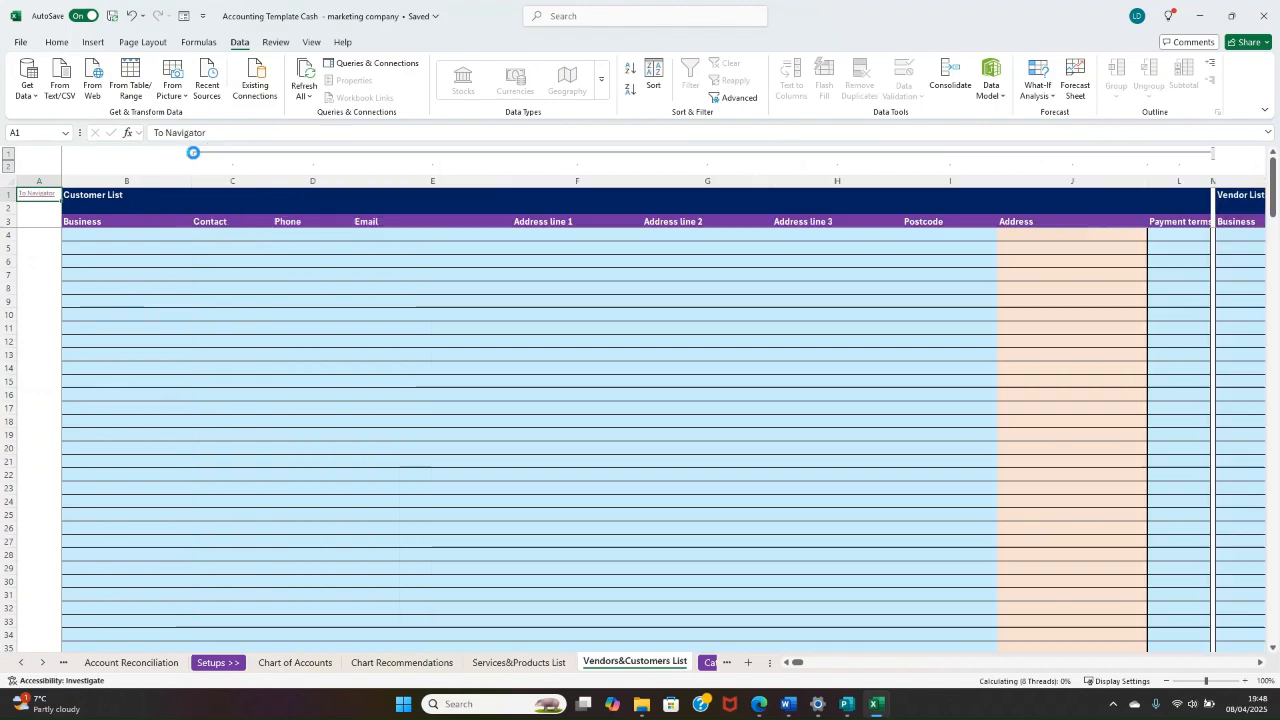
{"action": "left_click", "coordinate": [143, 261]}
{"action": "left_click", "coordinate": [119, 237]}
{"action": "left_click_drag", "start_coordinate": [243, 289], "coordinate": [100, 369]}
Step: Enter Wacky Windows as the first customer's business name in B4
{"action": "left_click", "coordinate": [88, 237]}
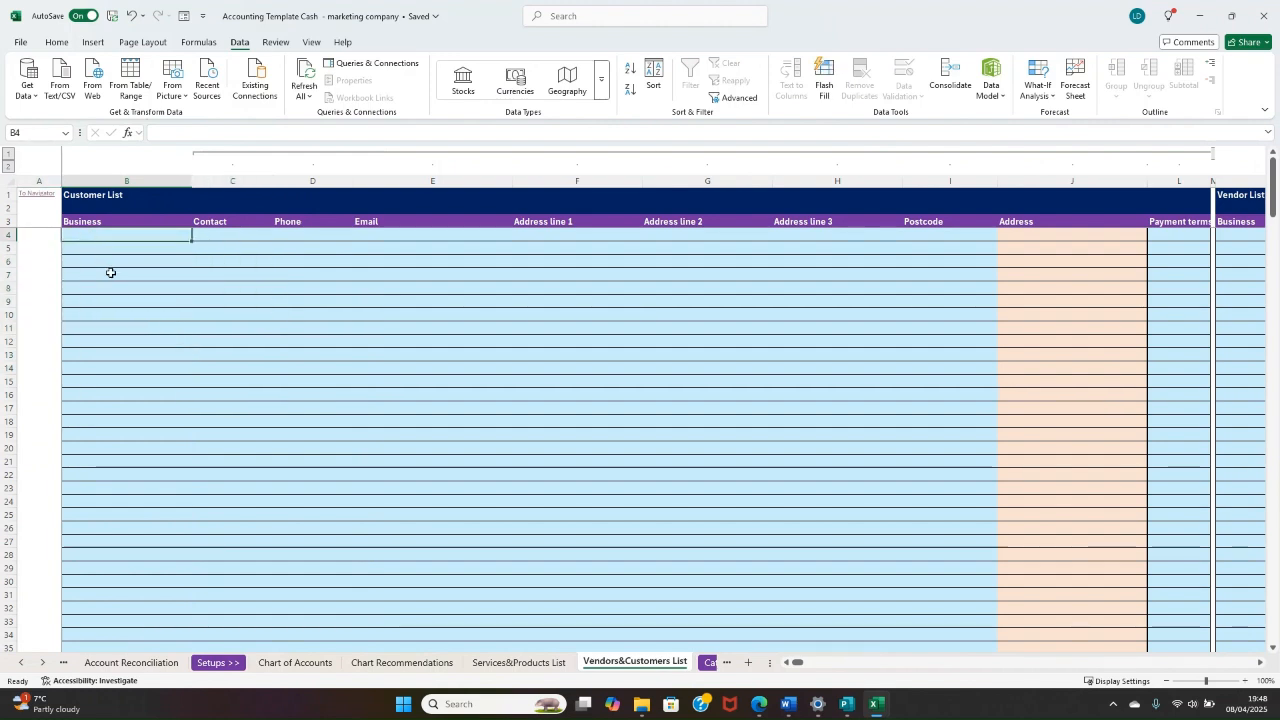
{"action": "type", "text": "Wa"}
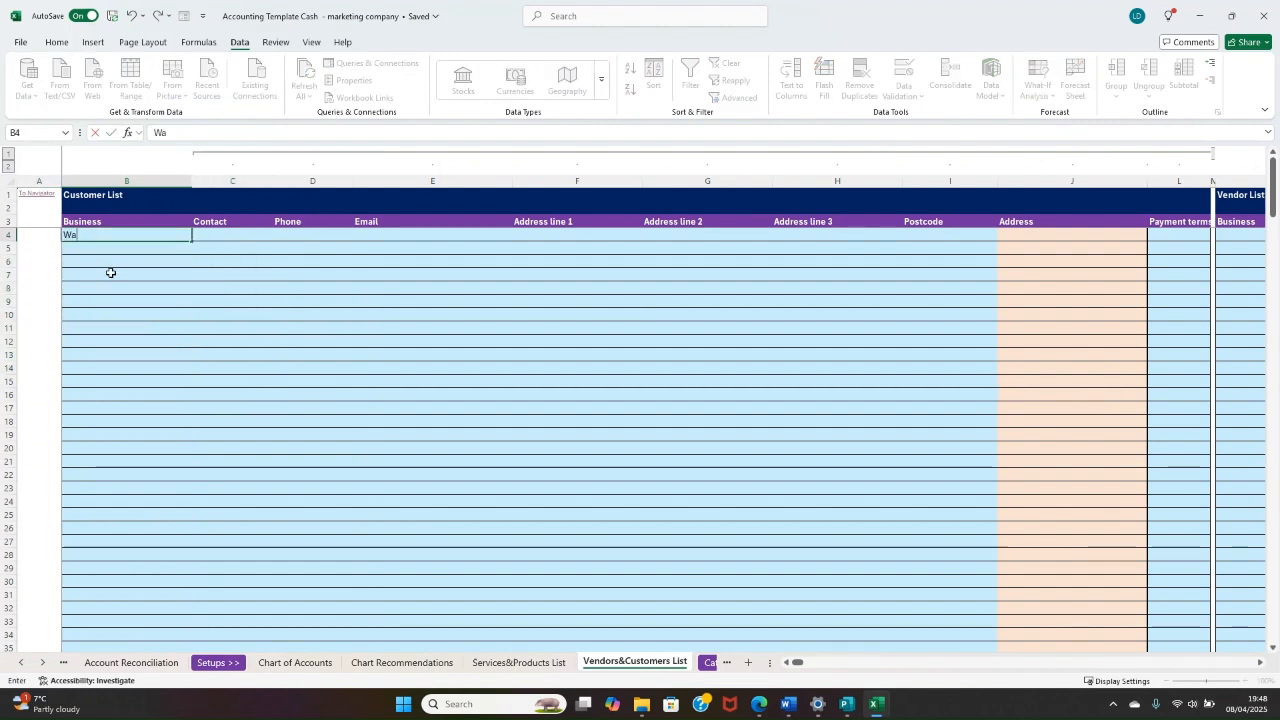
{"action": "type", "text": "cky Windows"}
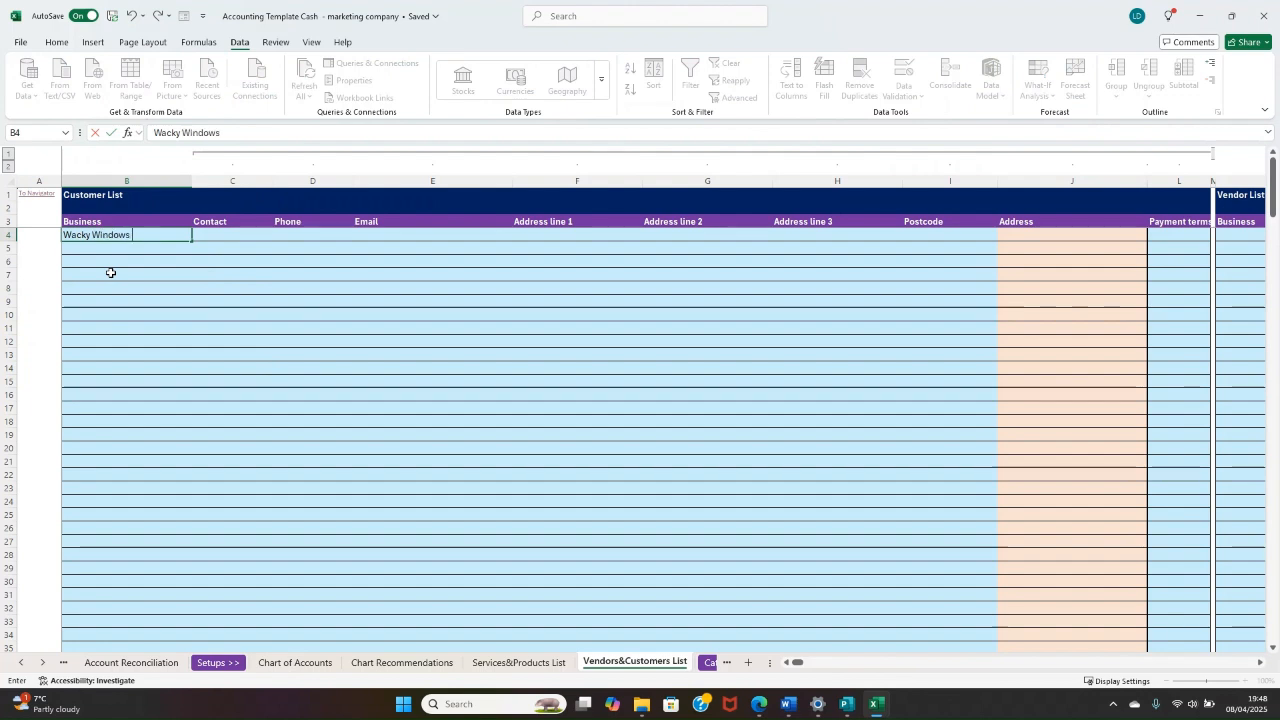
{"action": "key", "text": "Tab"}
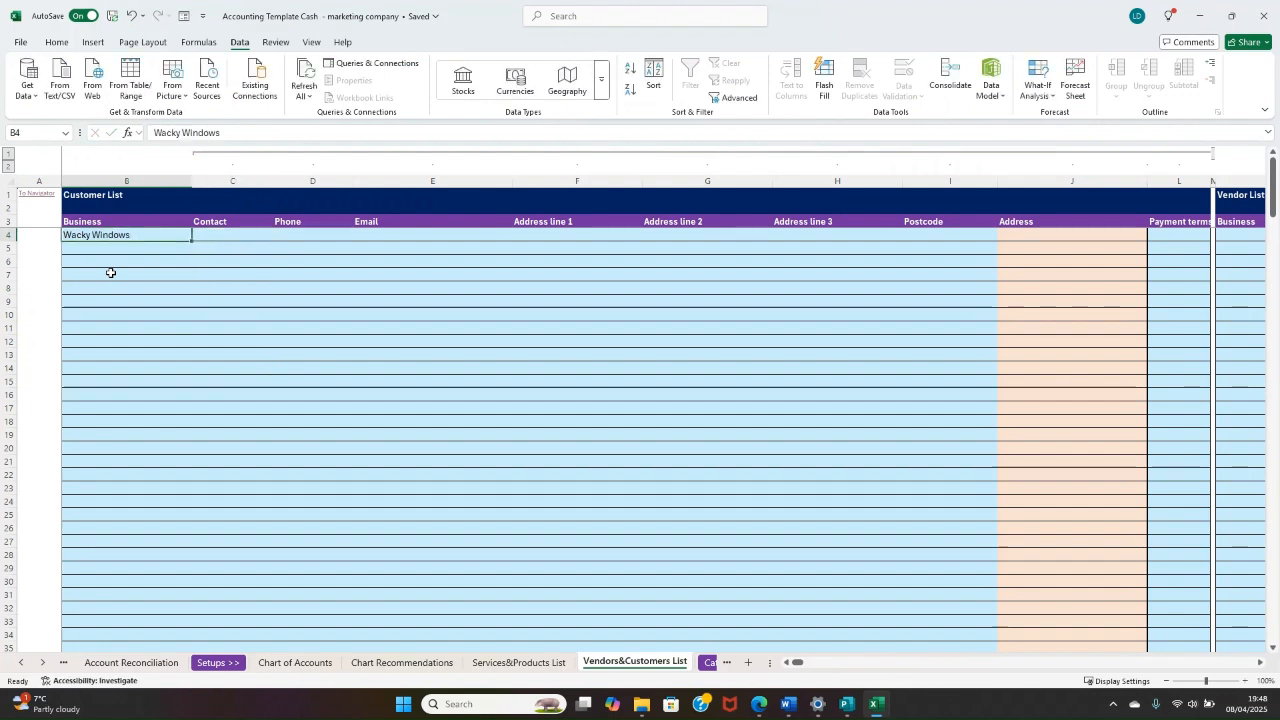
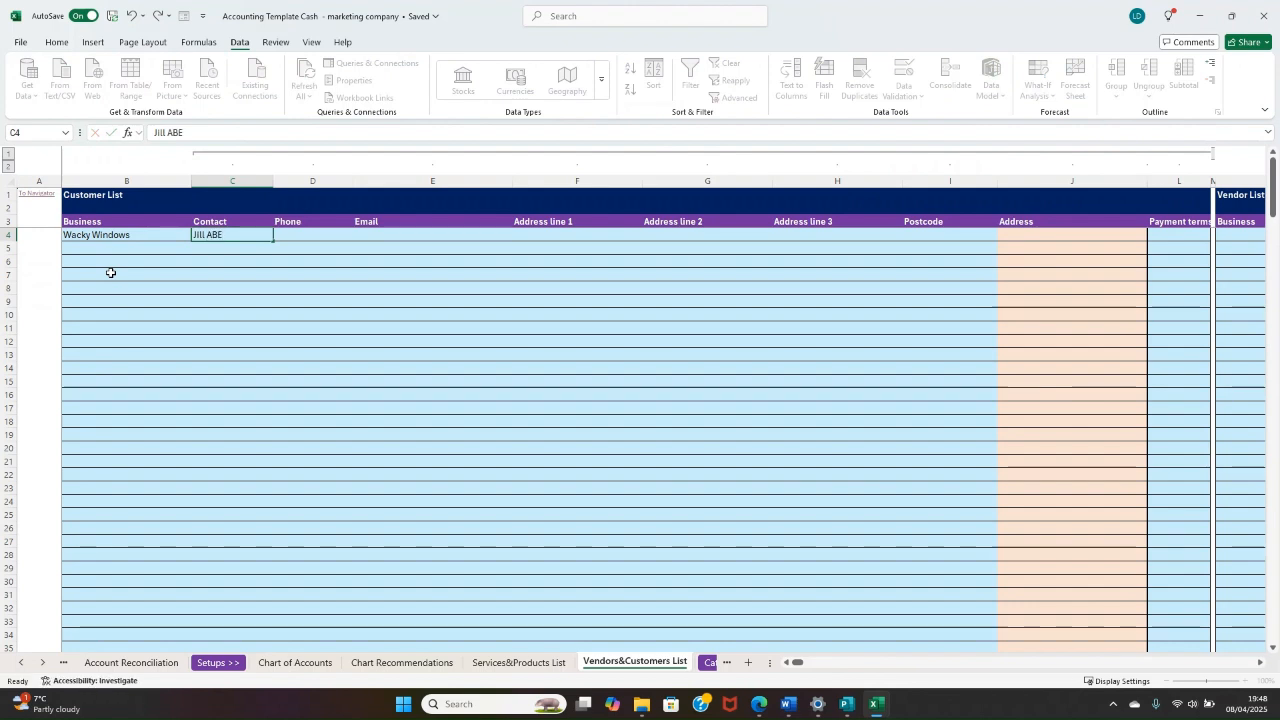
Step: Fill in the contact's name and phone number for Wacky Windows
{"action": "key", "text": "Tab"}
{"action": "type", "text": "07"}
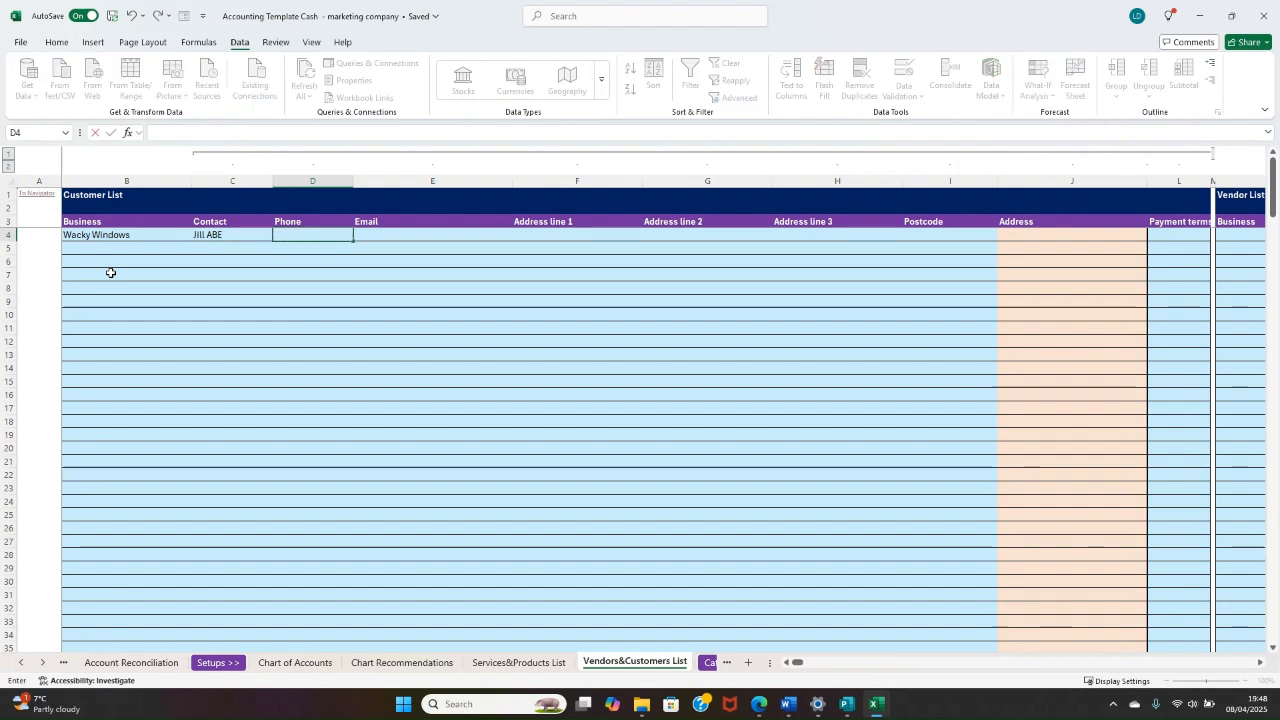
{"action": "type", "text": " 111 1111"}
{"action": "key", "text": "ctrl+Return"}
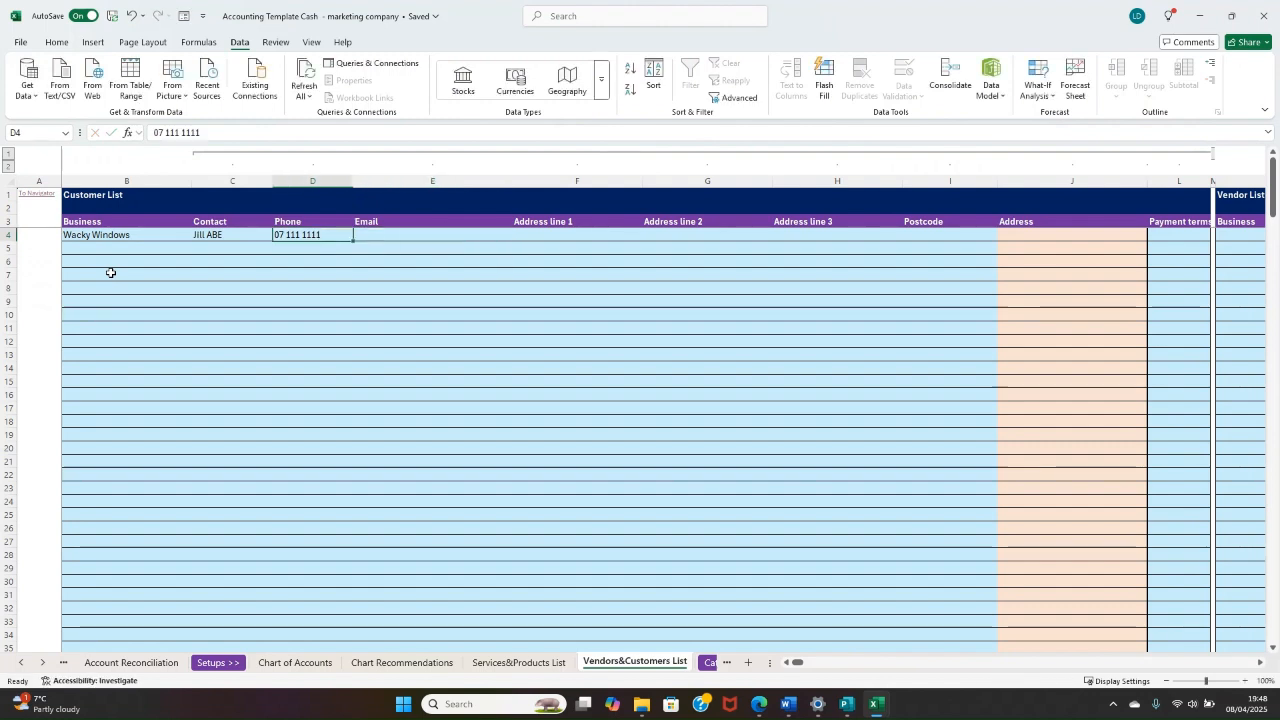
Step: Fill in the contact's e-mail address for Wacky Windows
{"action": "key", "text": "Tab"}
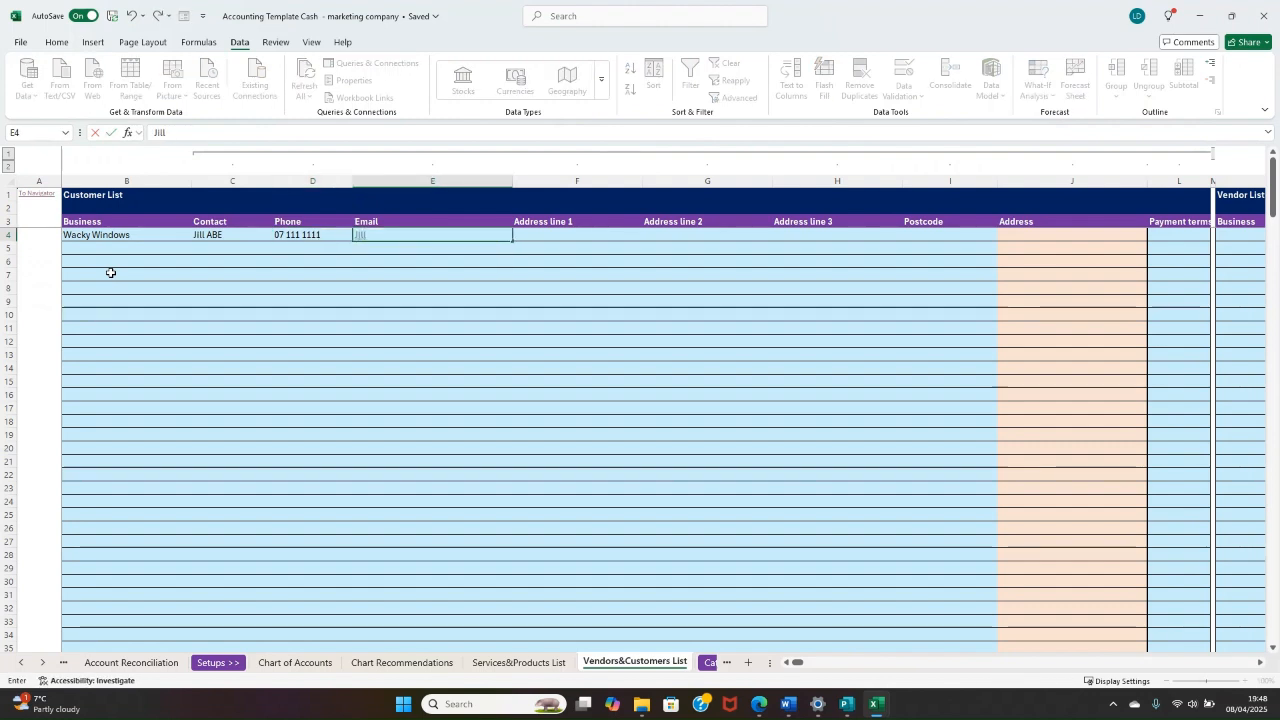
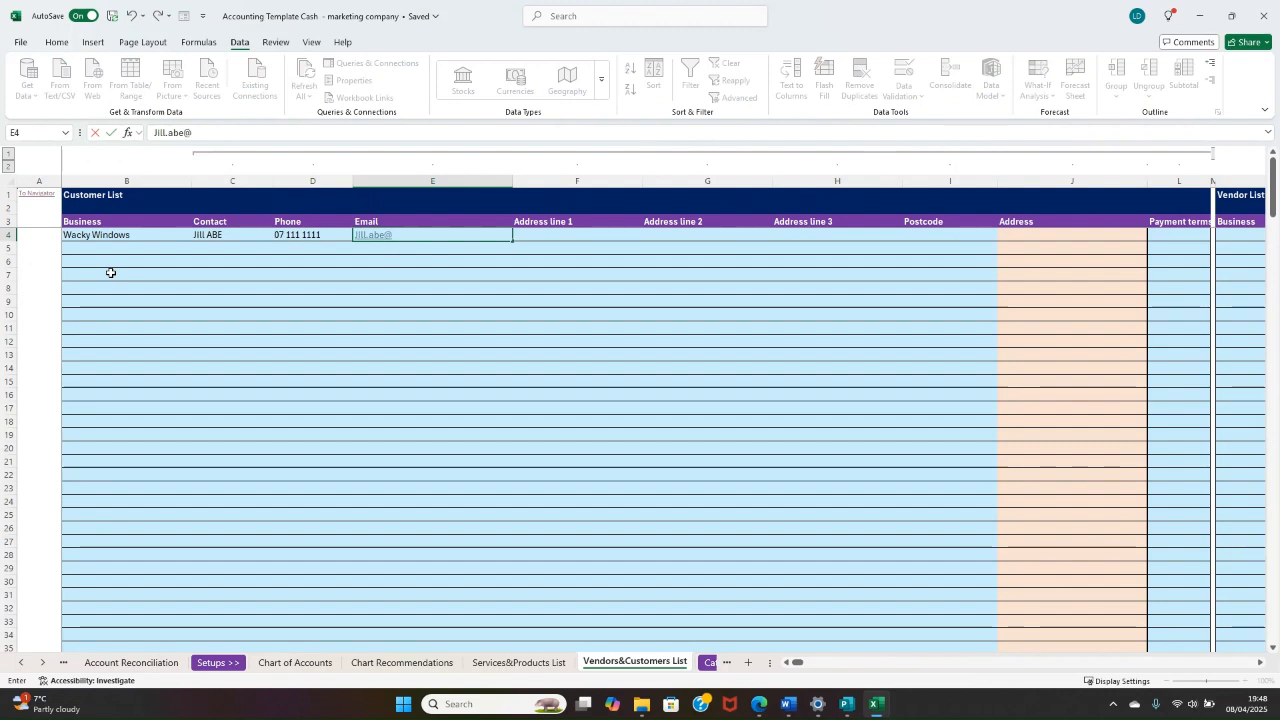
{"action": "key", "text": "Tab"}
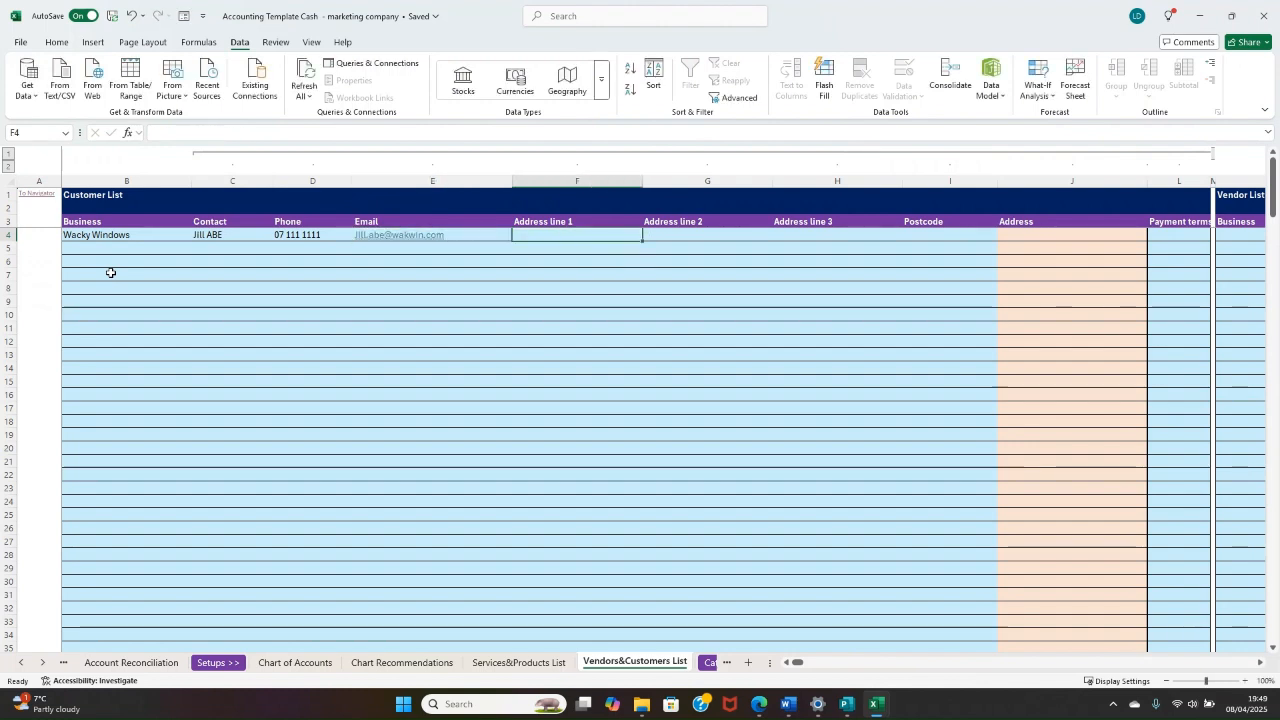
Step: Enter the street address of Wacky Windows in Address line 1, correcting its last letter
{"action": "type", "text": "52"}
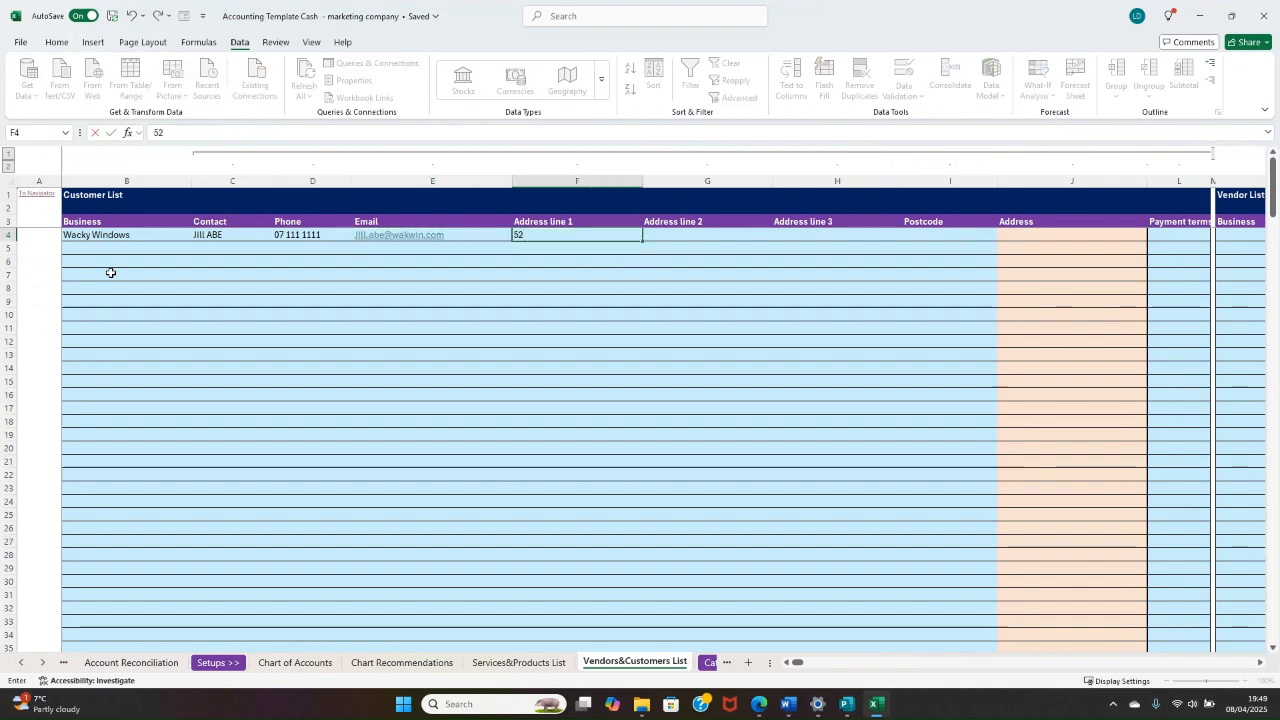
{"action": "type", "text": " made up lm"}
{"action": "key", "text": "Tab"}
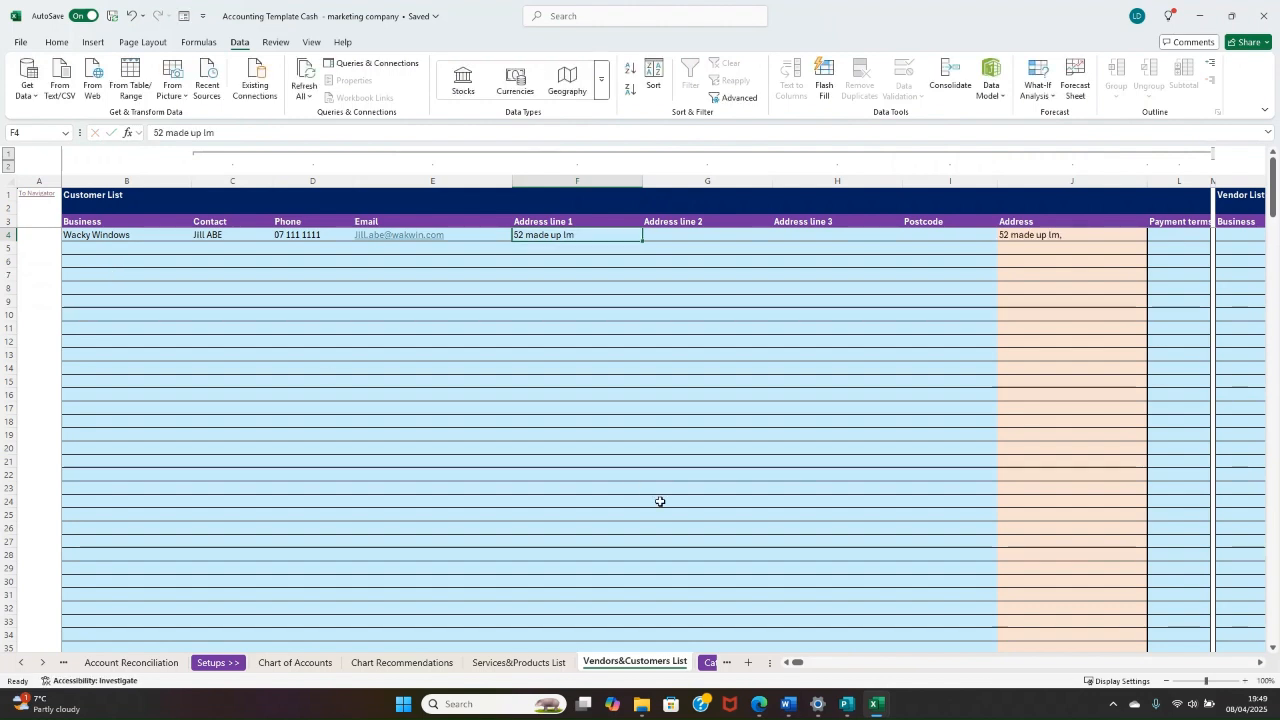
{"action": "left_click", "coordinate": [239, 136]}
{"action": "key", "text": "BackSpace"}
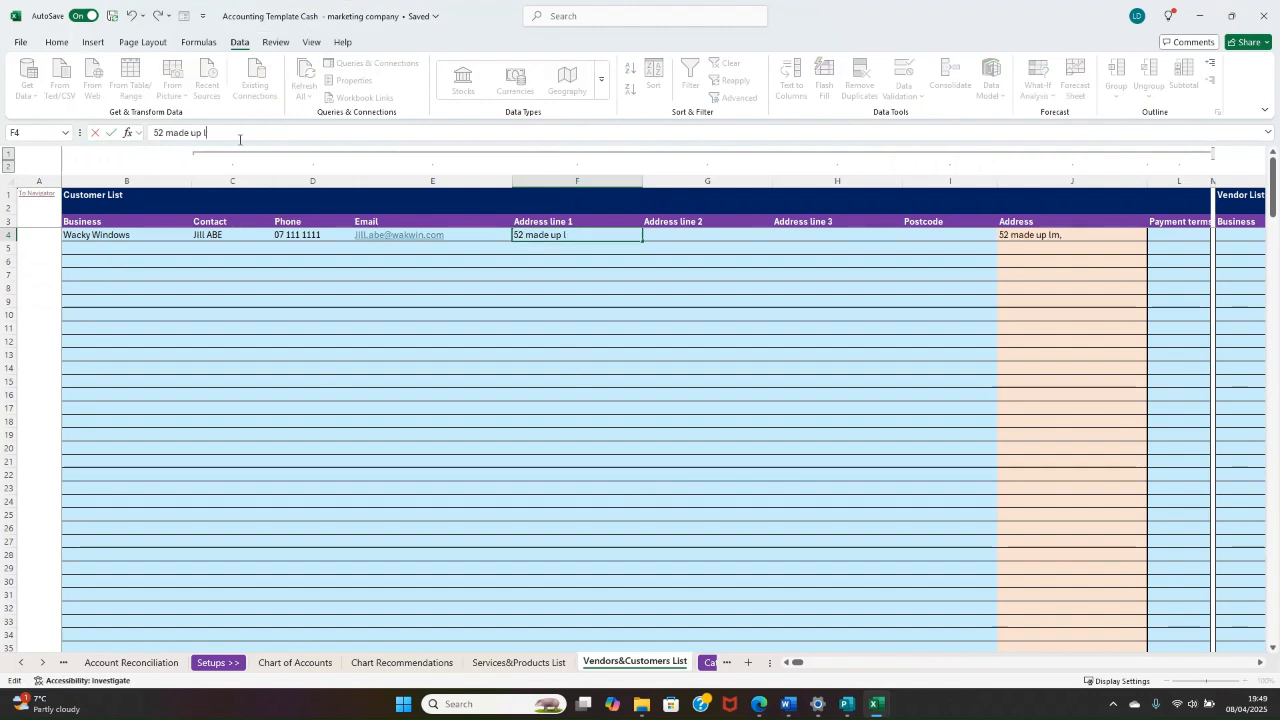
{"action": "type", "text": "n"}
{"action": "key", "text": "Tab"}
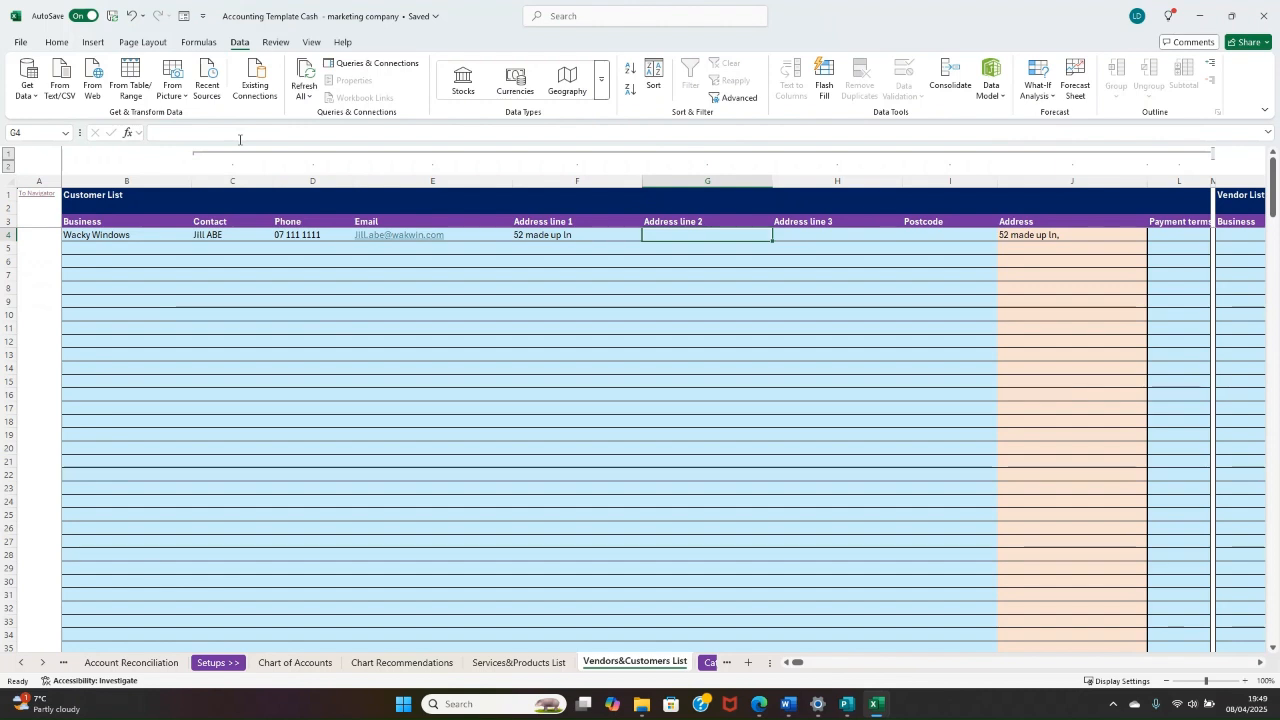
Step: Leave Address line 2 empty and fill in the town in Address line 3 and the postcode for Wacky Windows
{"action": "key", "text": "Tab"}
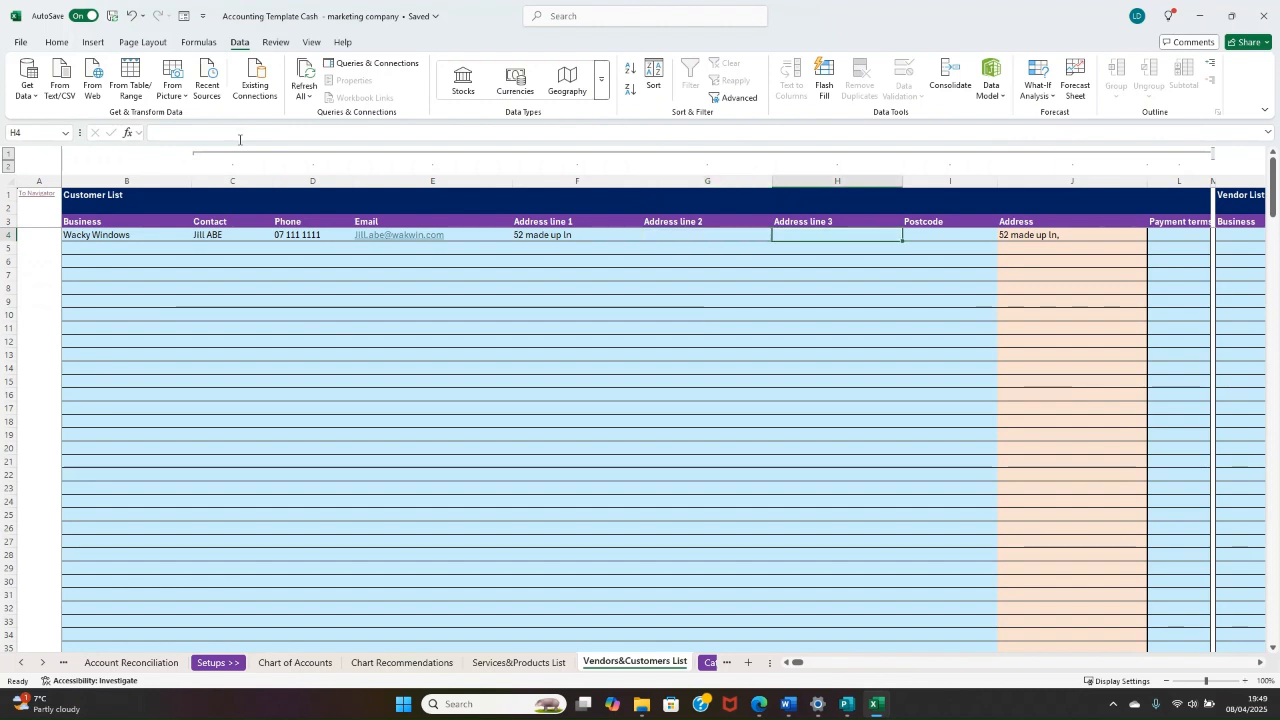
{"action": "type", "text": "Doncast"}
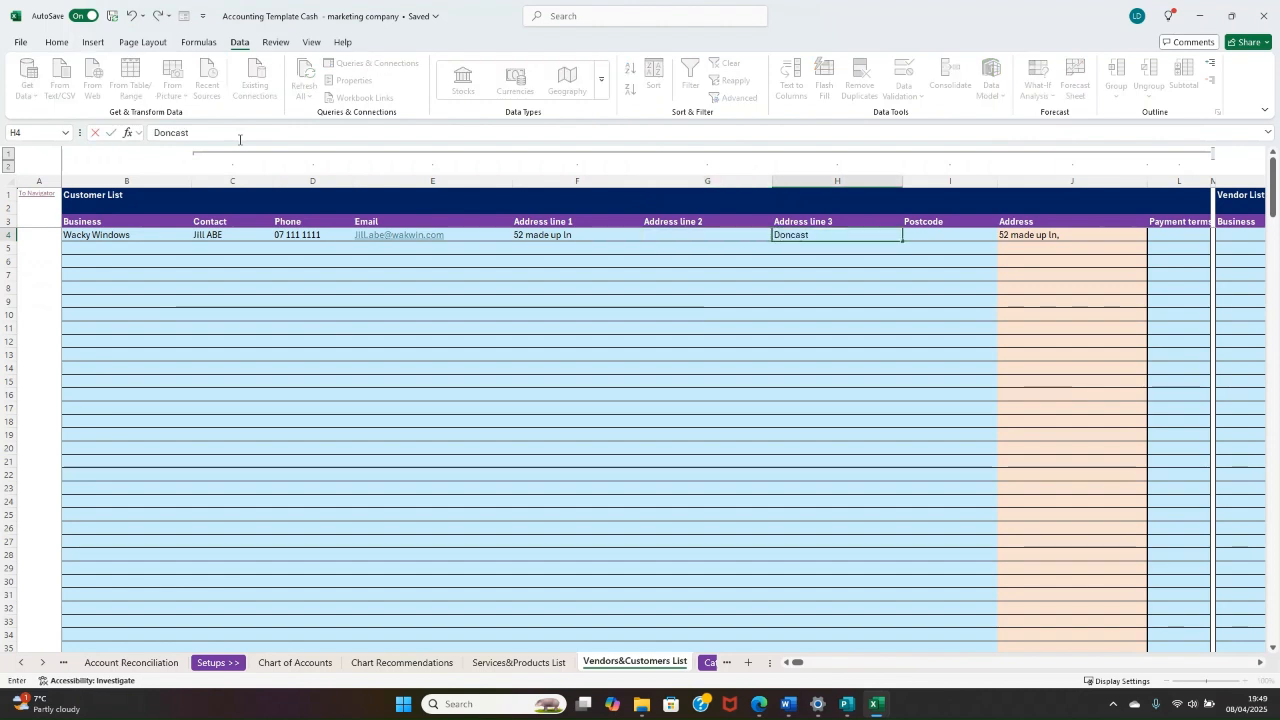
{"action": "type", "text": "er"}
{"action": "key", "text": "Tab"}
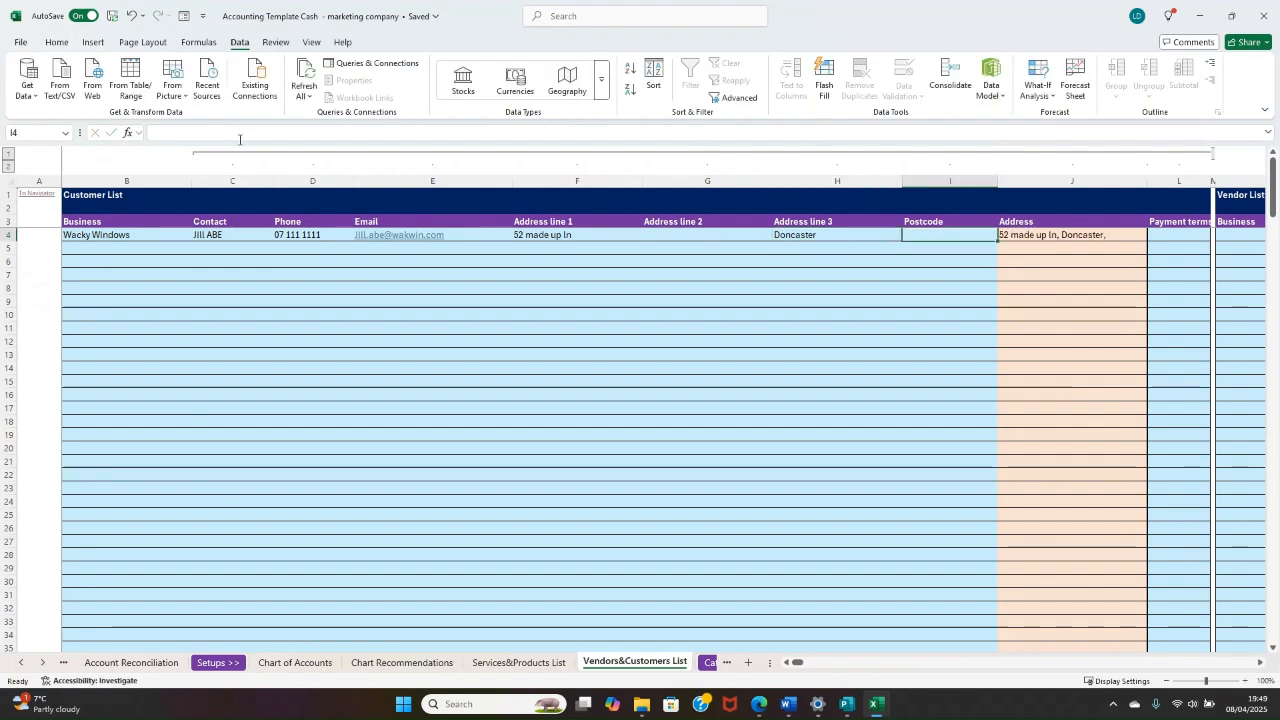
{"action": "type", "text": "DN11"}
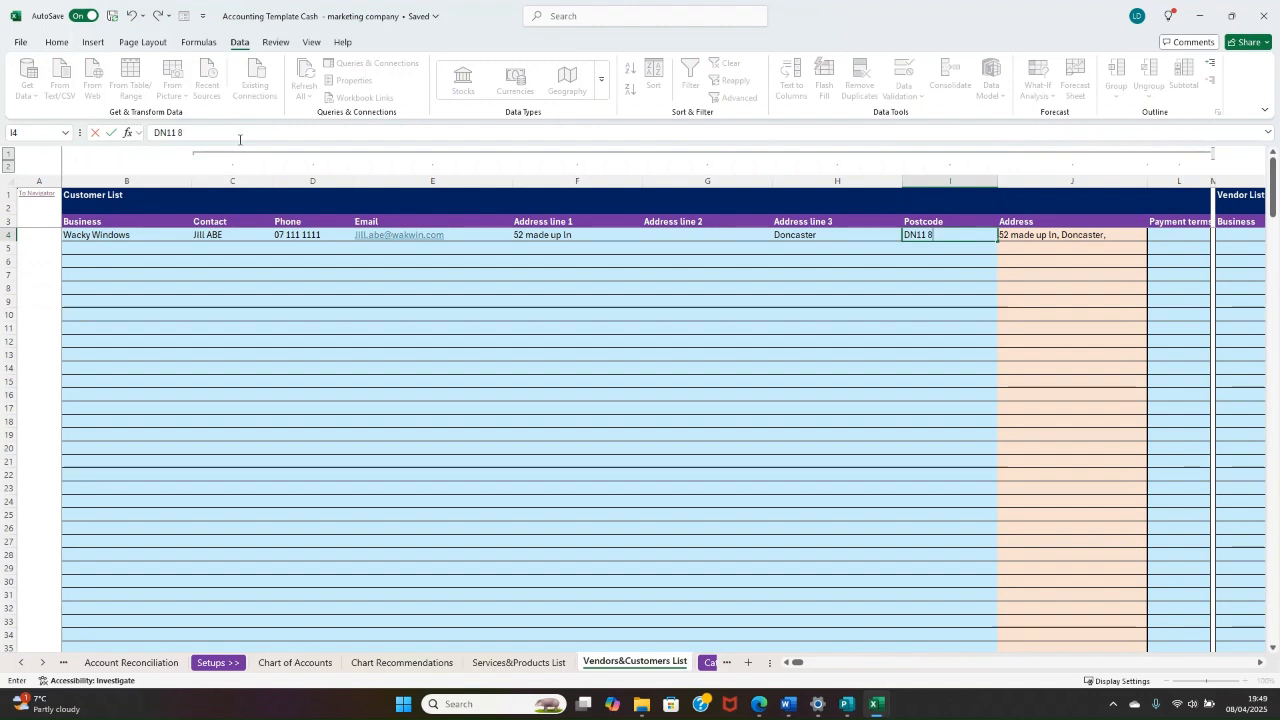
{"action": "type", "text": "8PL"}
{"action": "key", "text": "Return"}
{"action": "left_click", "coordinate": [908, 288]}
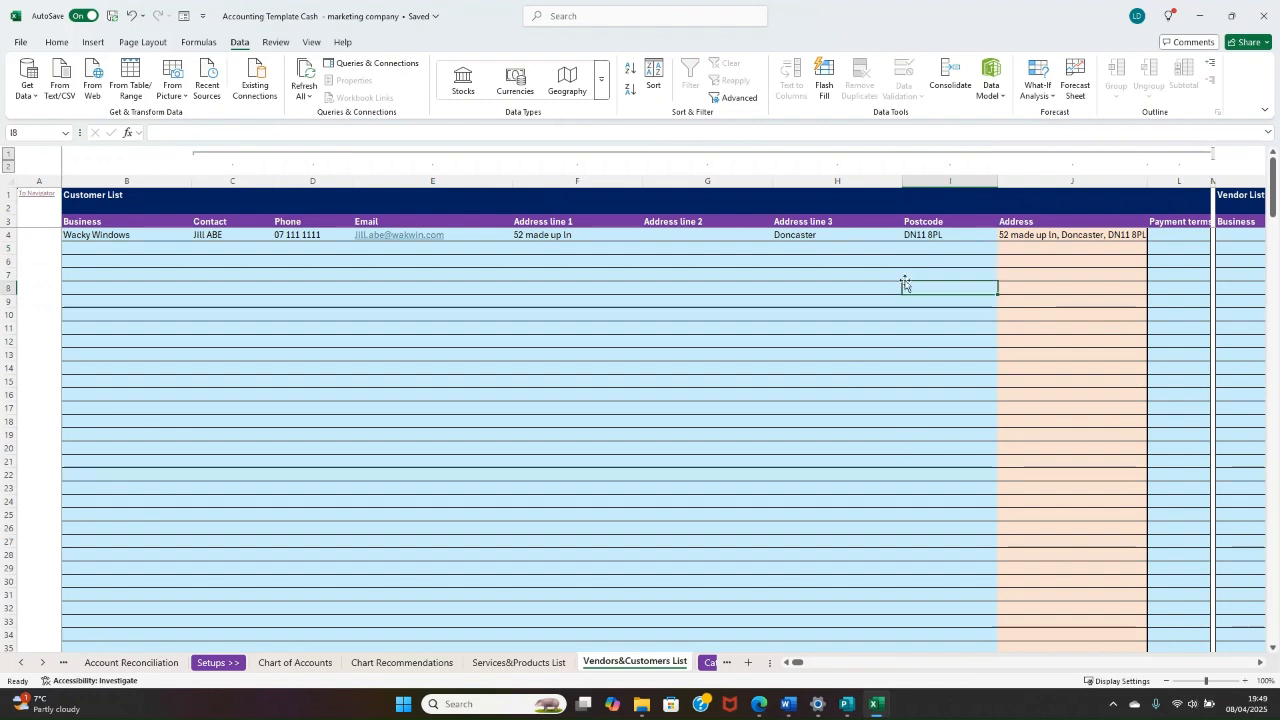
Step: Set the payment terms for Wacky Windows to 30 days
{"action": "left_click", "coordinate": [1194, 237]}
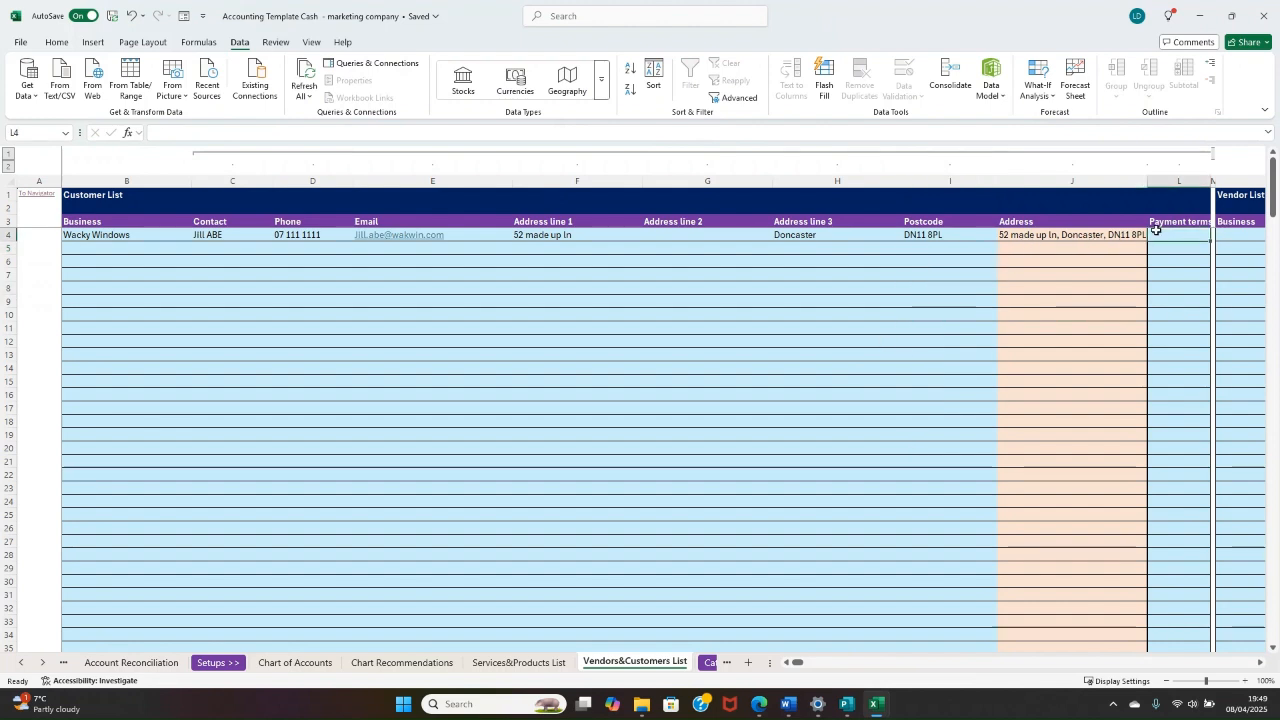
{"action": "type", "text": "30 days"}
{"action": "key", "text": "Return"}
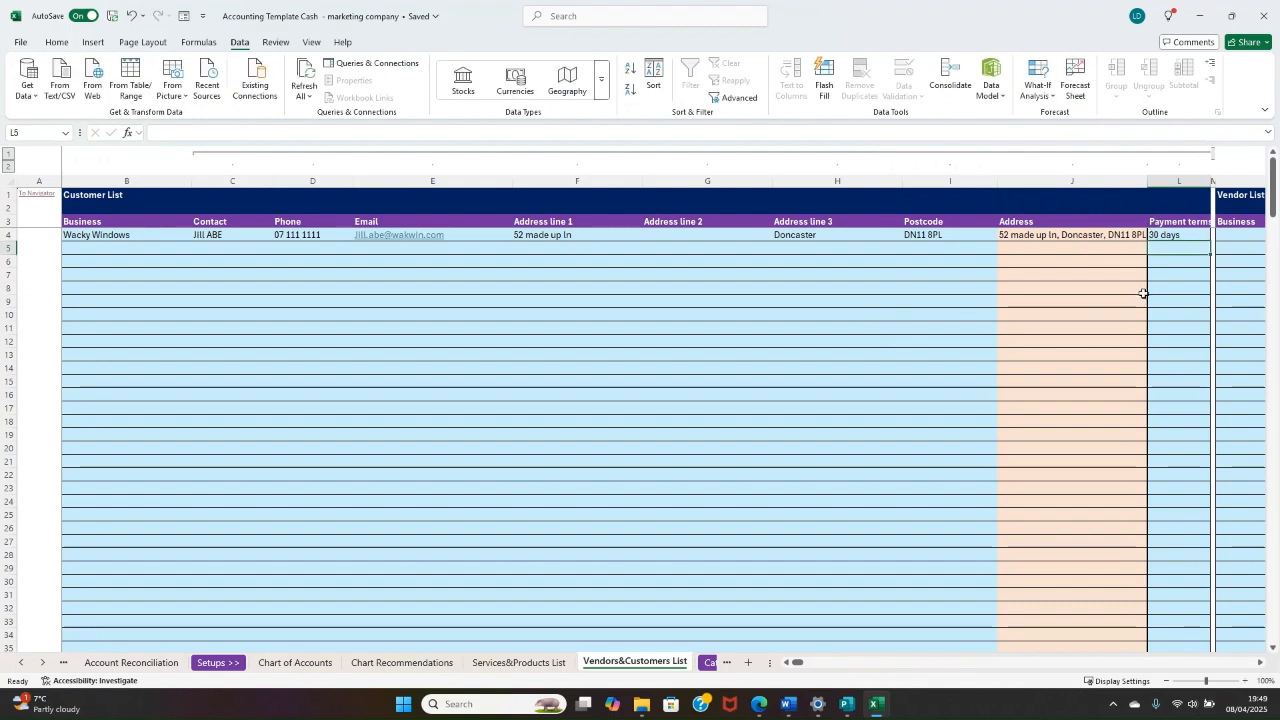
{"action": "left_click", "coordinate": [1144, 293]}
Step: Add a second customer below Wacky Windows, filling in the business name and the contact's name
{"action": "left_click", "coordinate": [91, 250]}
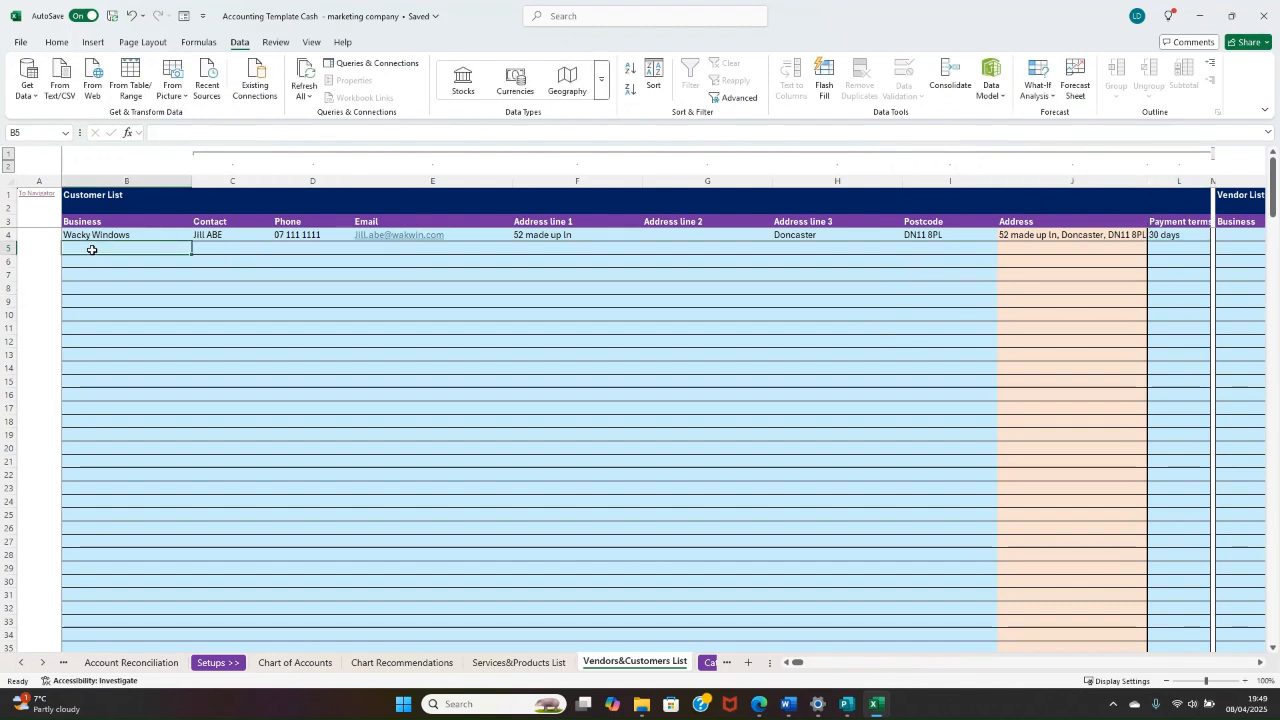
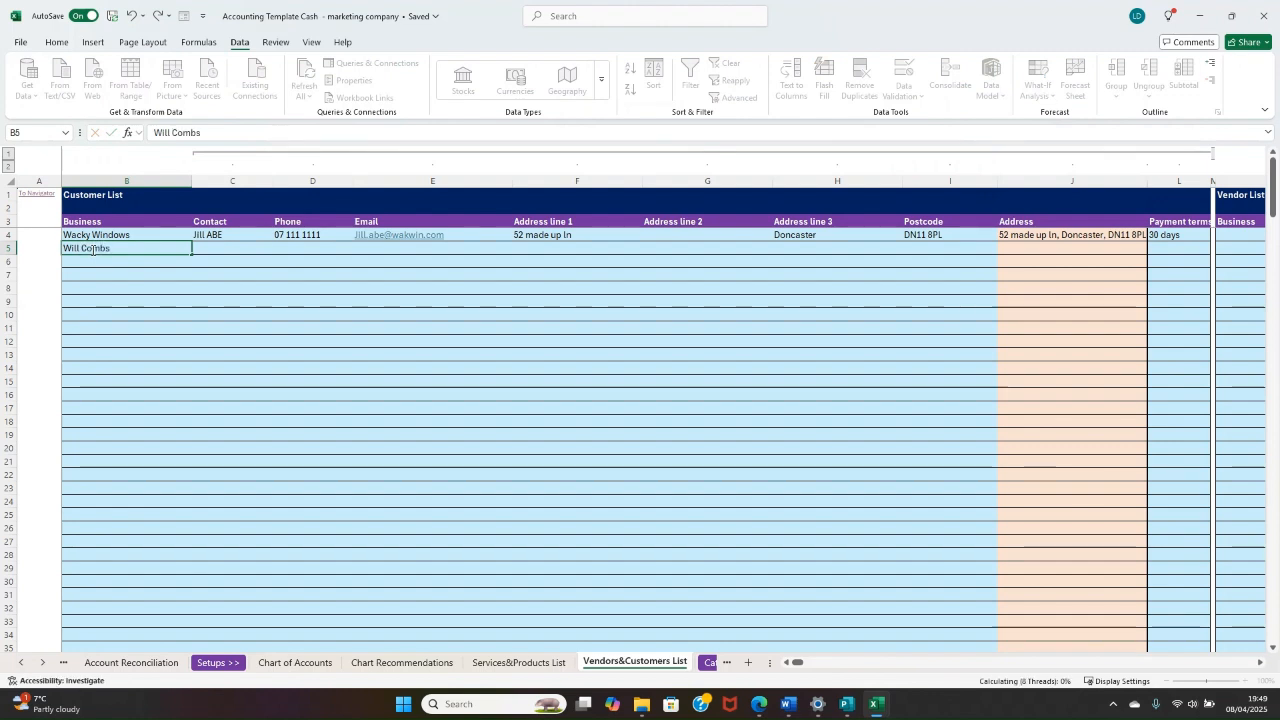
{"action": "key", "text": "Tab"}
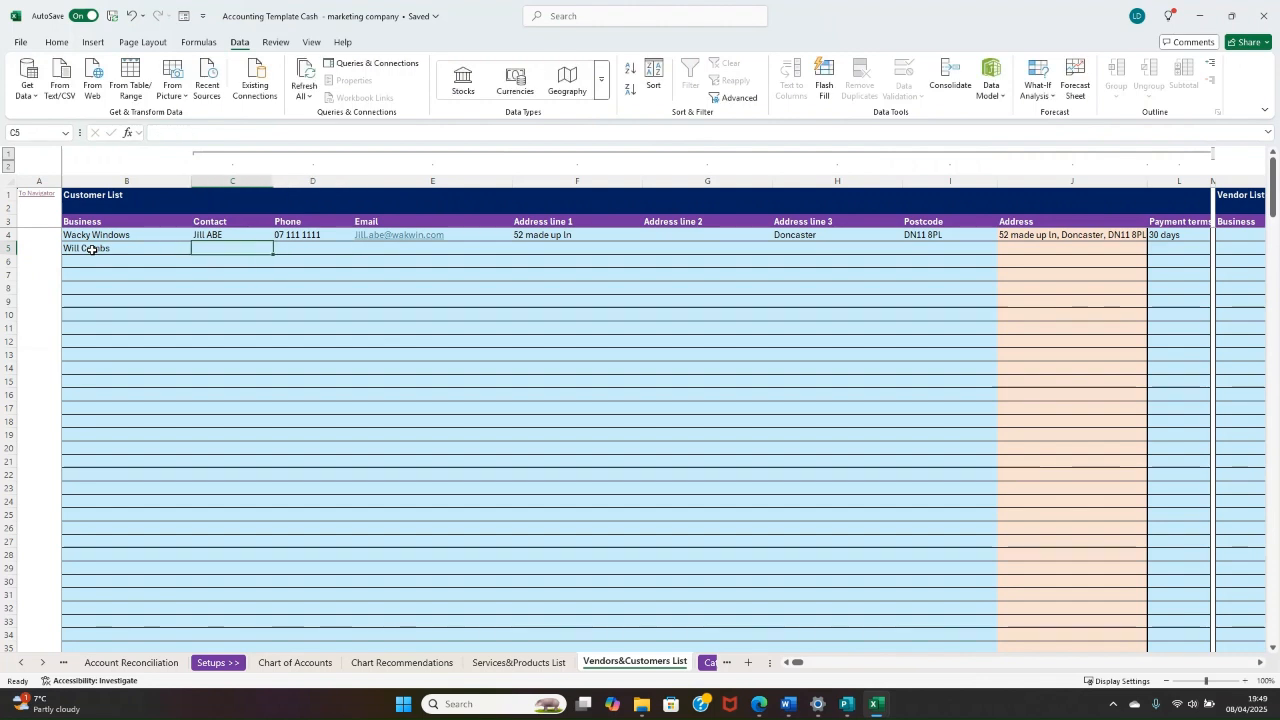
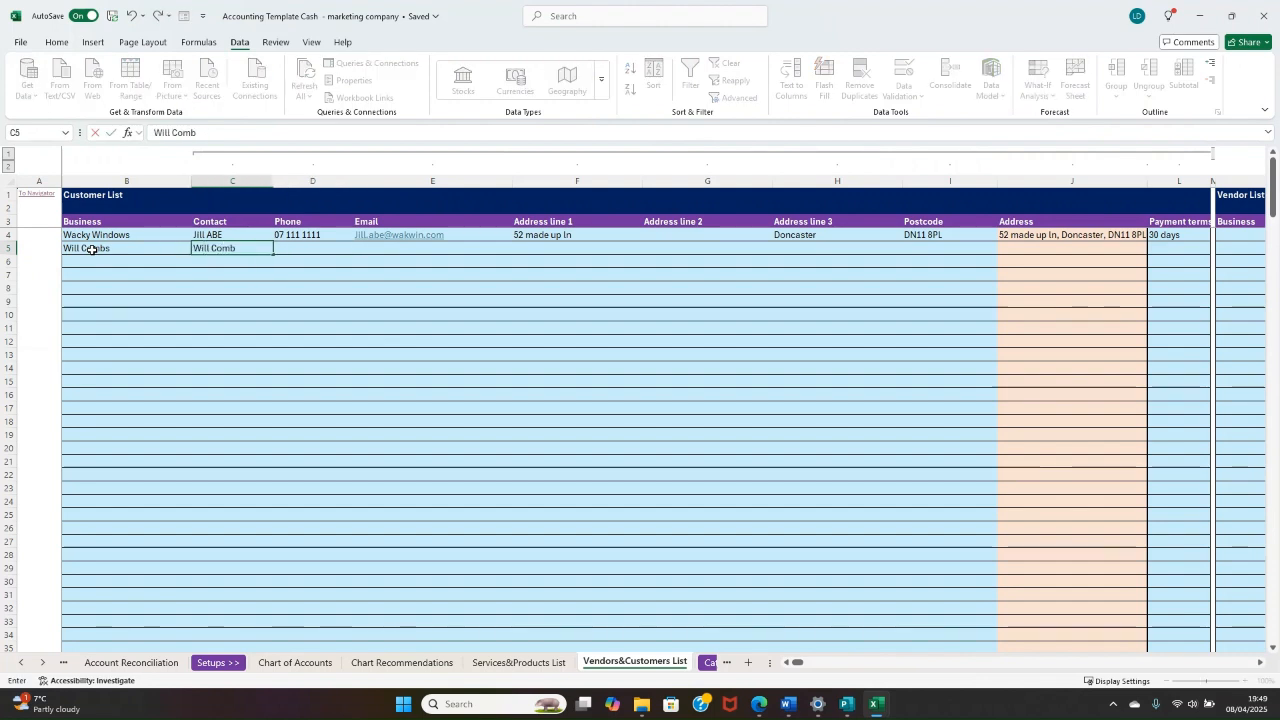
{"action": "key", "text": "Tab"}
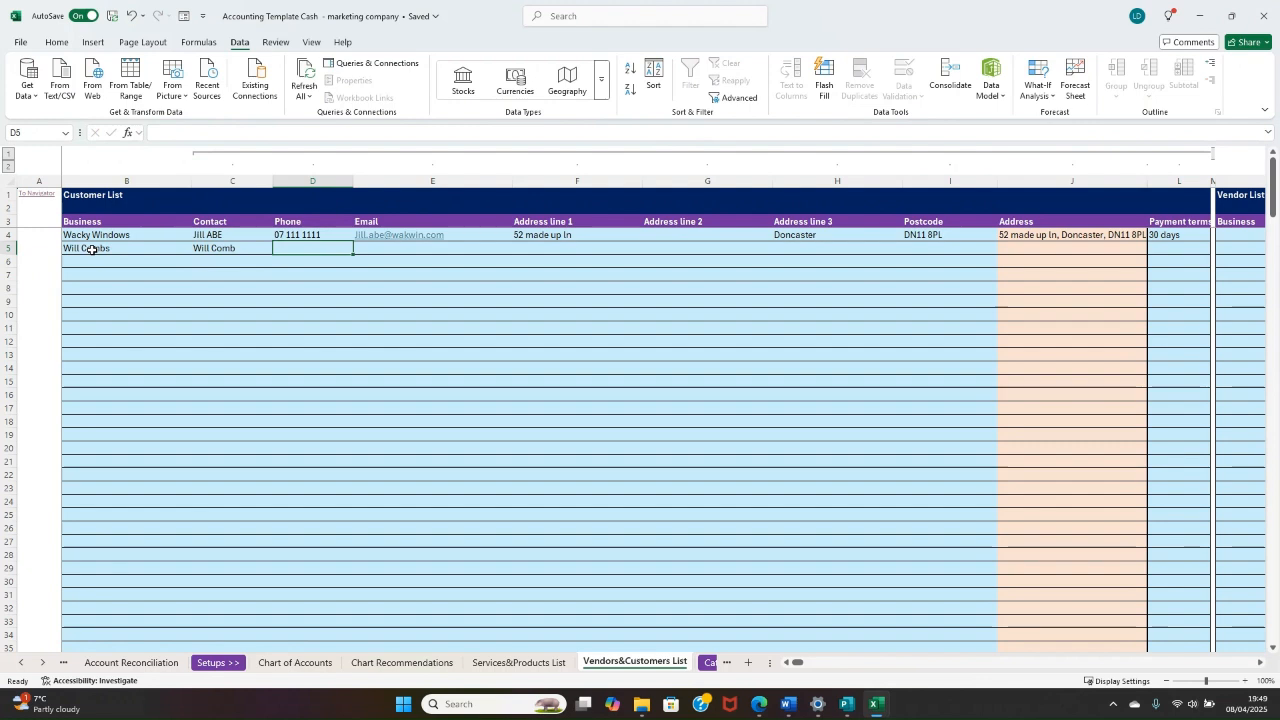
Step: Fill in the second customer's phone number and e-mail address
{"action": "type", "text": "07 222 2"}
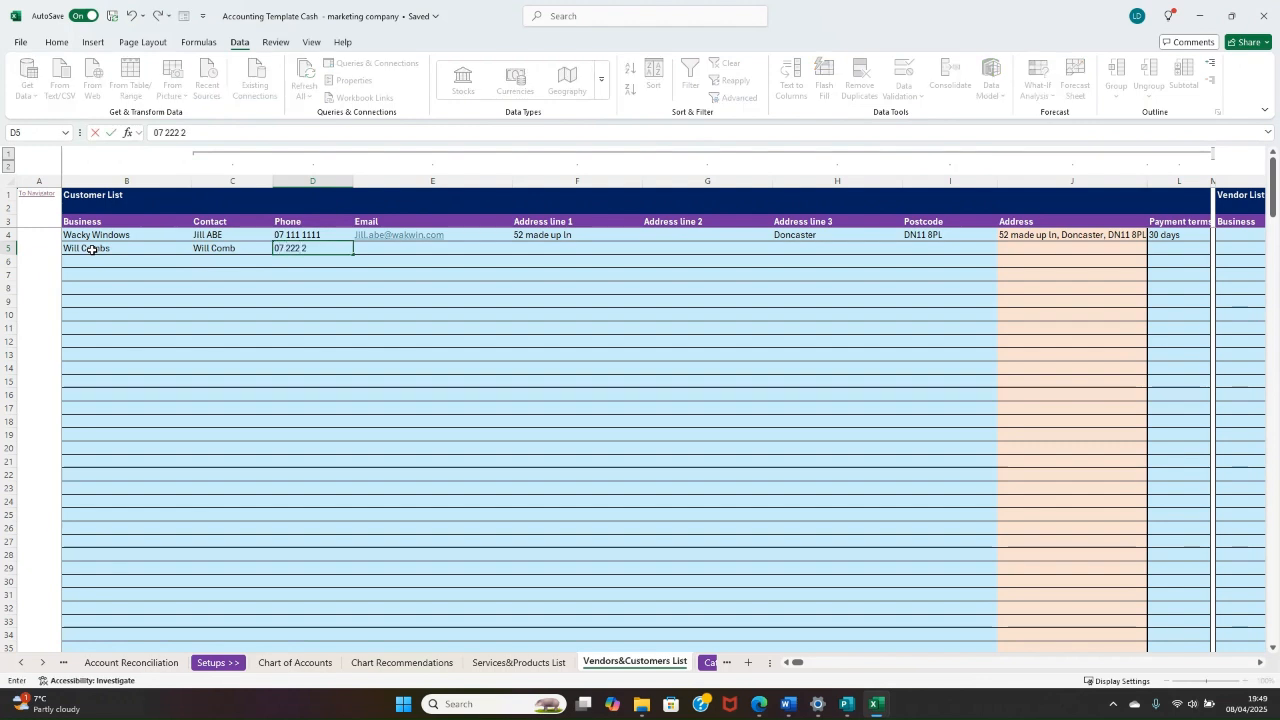
{"action": "type", "text": "222"}
{"action": "key", "text": "Tab"}
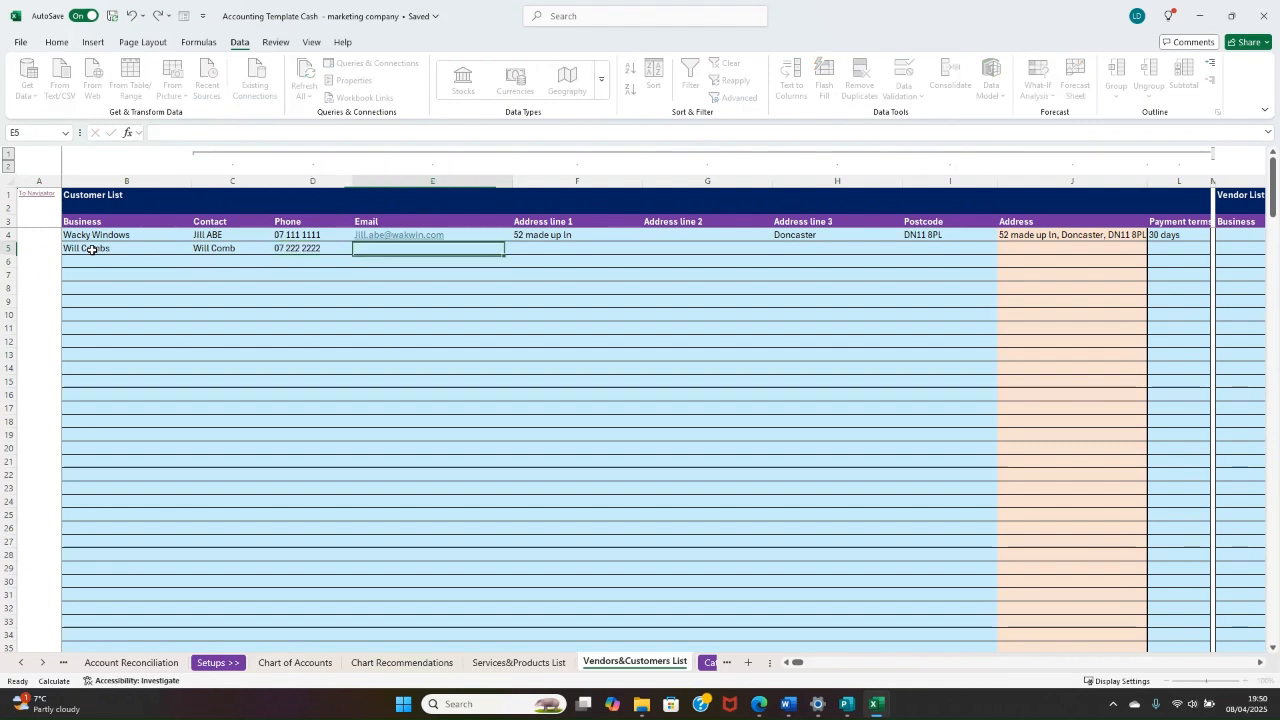
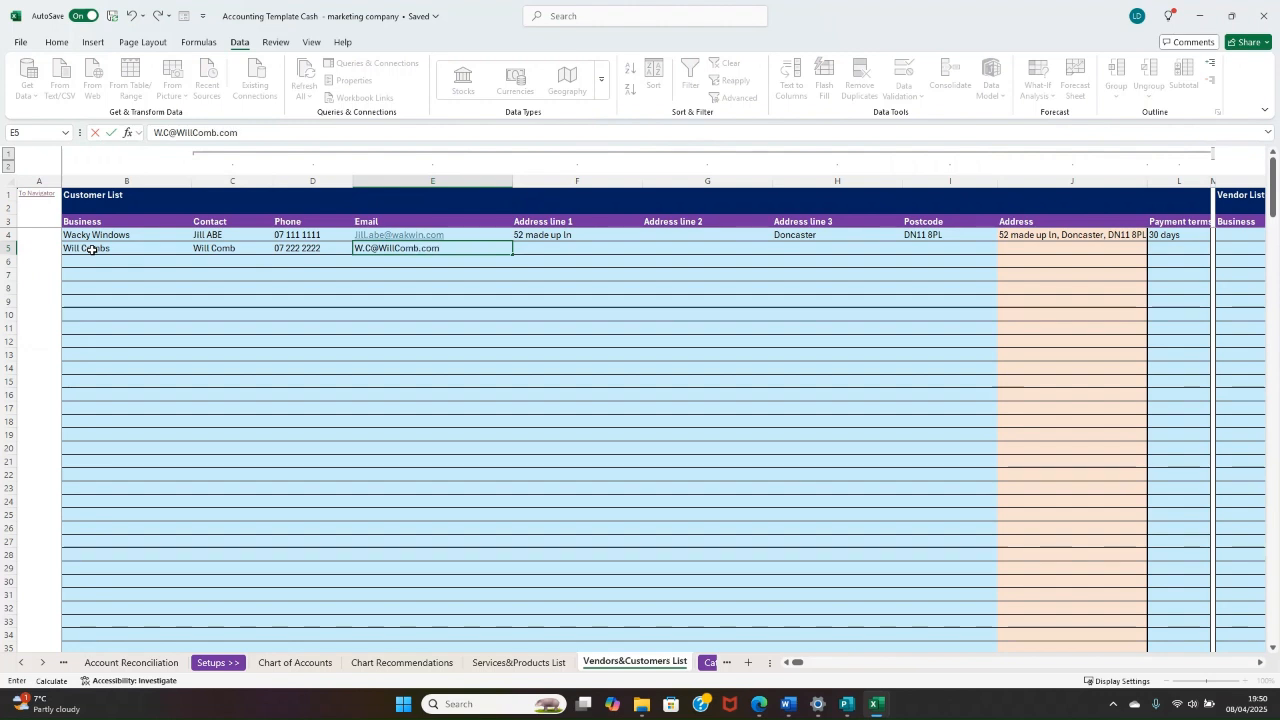
{"action": "key", "text": "Tab"}
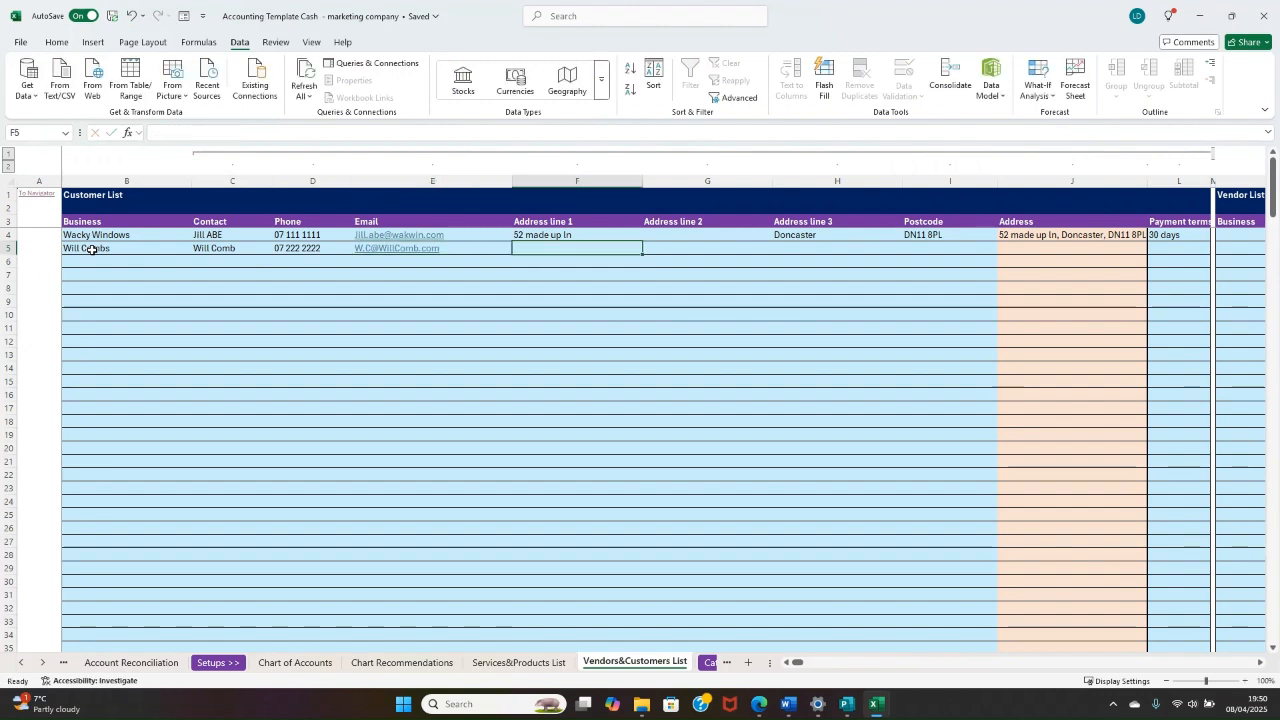
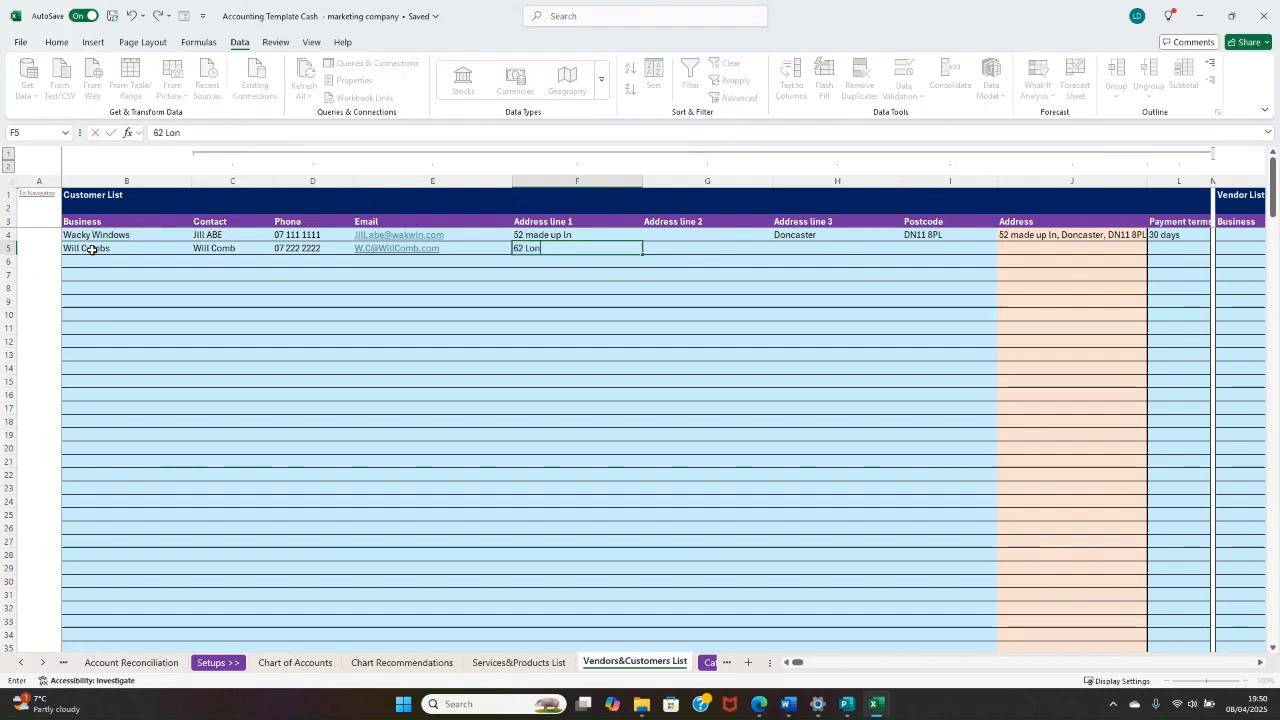
Step: Fill in the second customer's street in Address line 1, town in Address line 3 and postcode, leaving Address line 2 empty
{"action": "key", "text": "Tab"}
{"action": "key", "text": "Tab"}
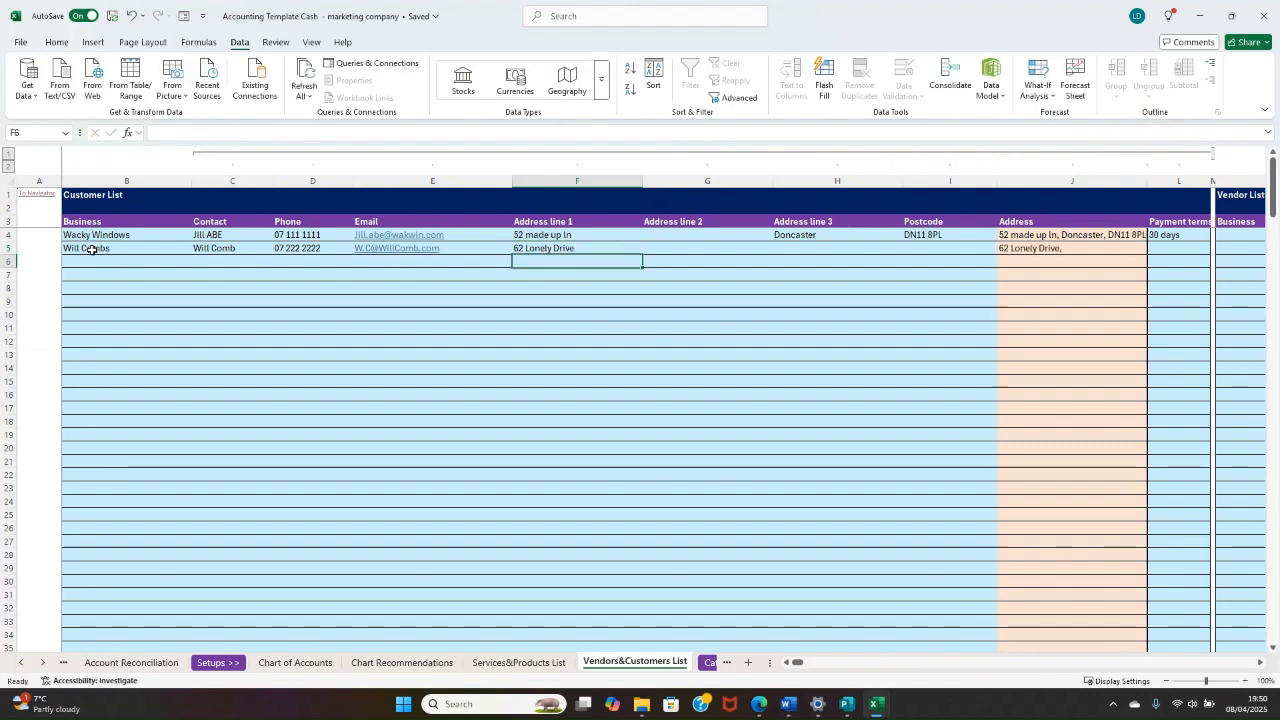
{"action": "type", "text": "NE"}
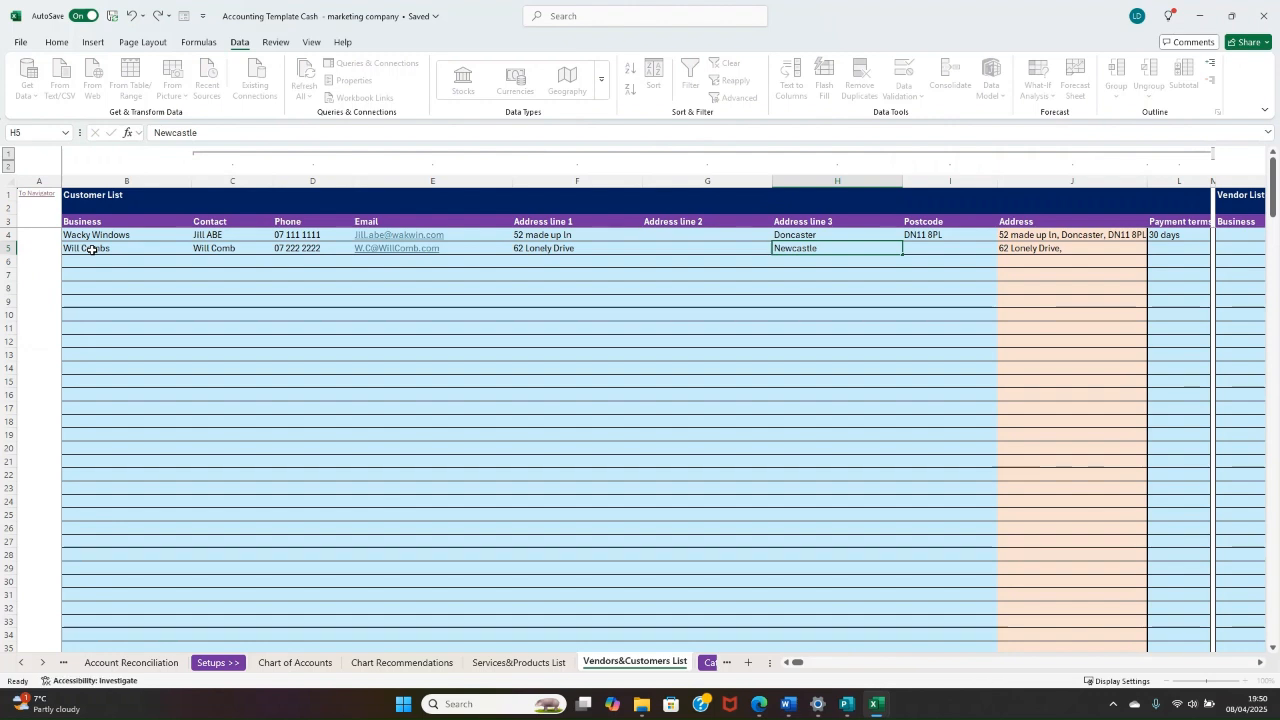
{"action": "key", "text": "Tab"}
{"action": "type", "text": "NE1"}
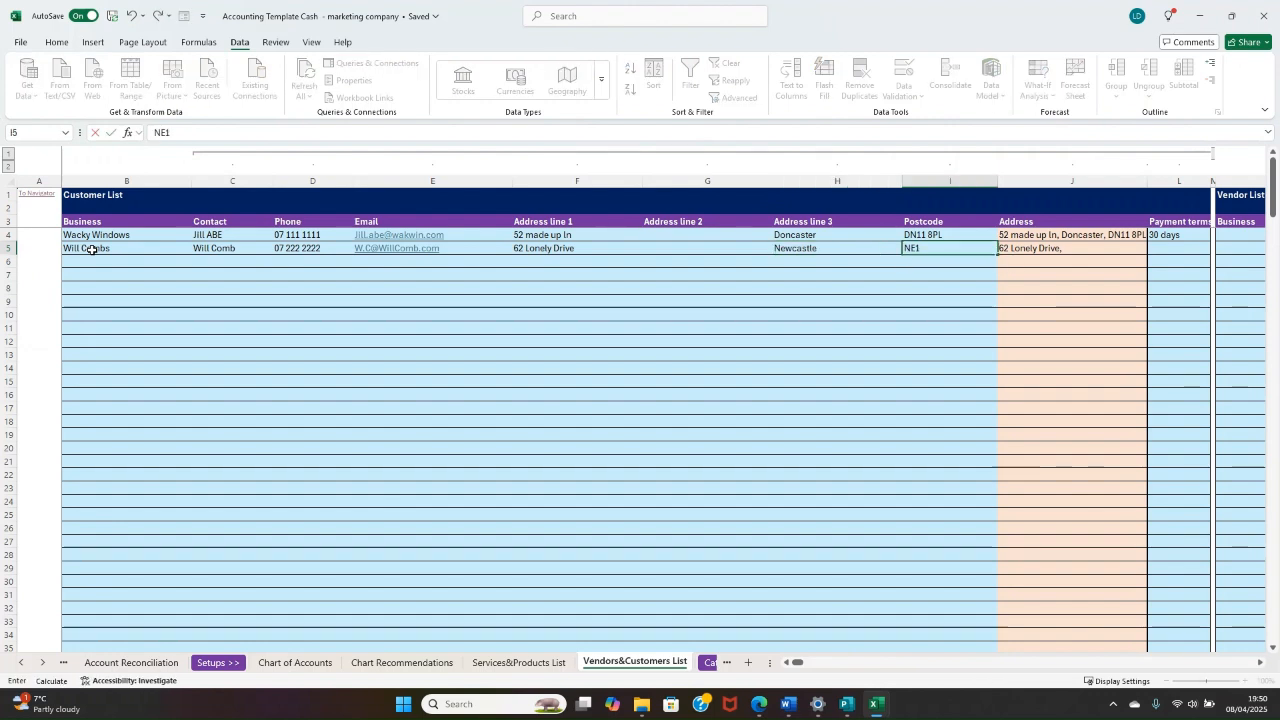
{"action": "type", "text": " 4IE"}
{"action": "key", "text": "Return"}
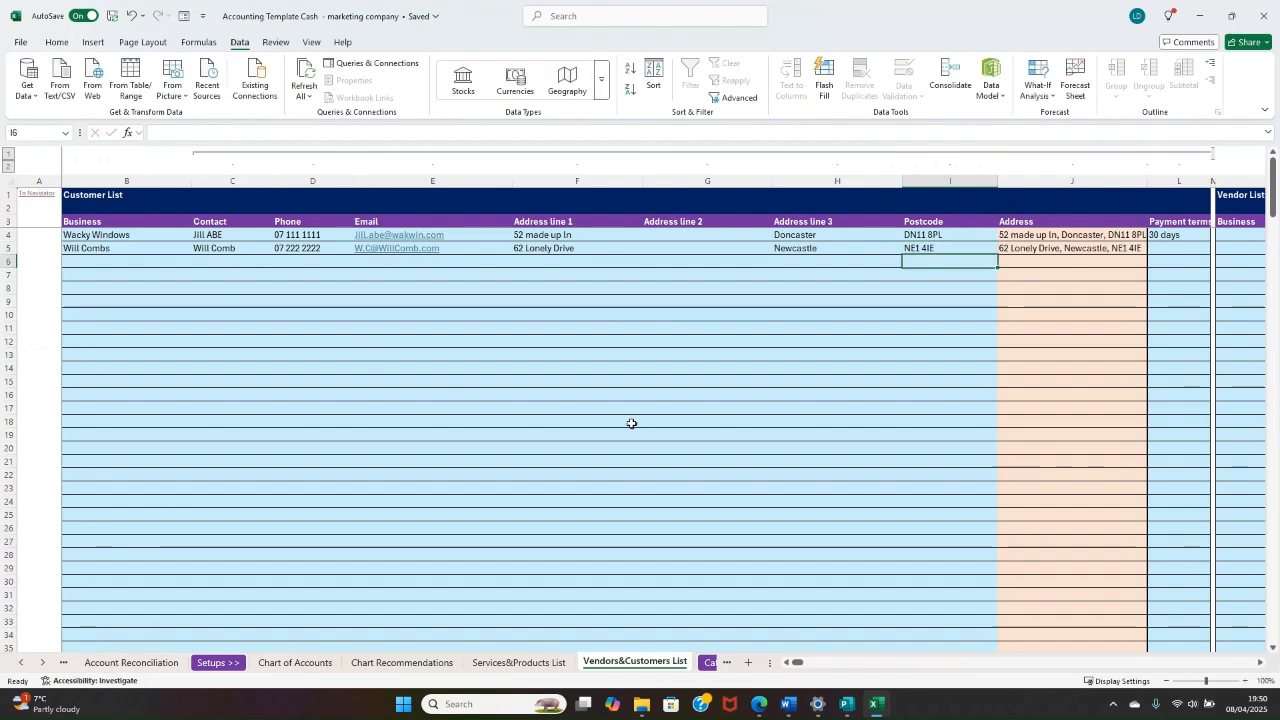
Step: Set the second customer's payment terms to 30 days
{"action": "left_click", "coordinate": [760, 420]}
{"action": "left_click", "coordinate": [1185, 250]}
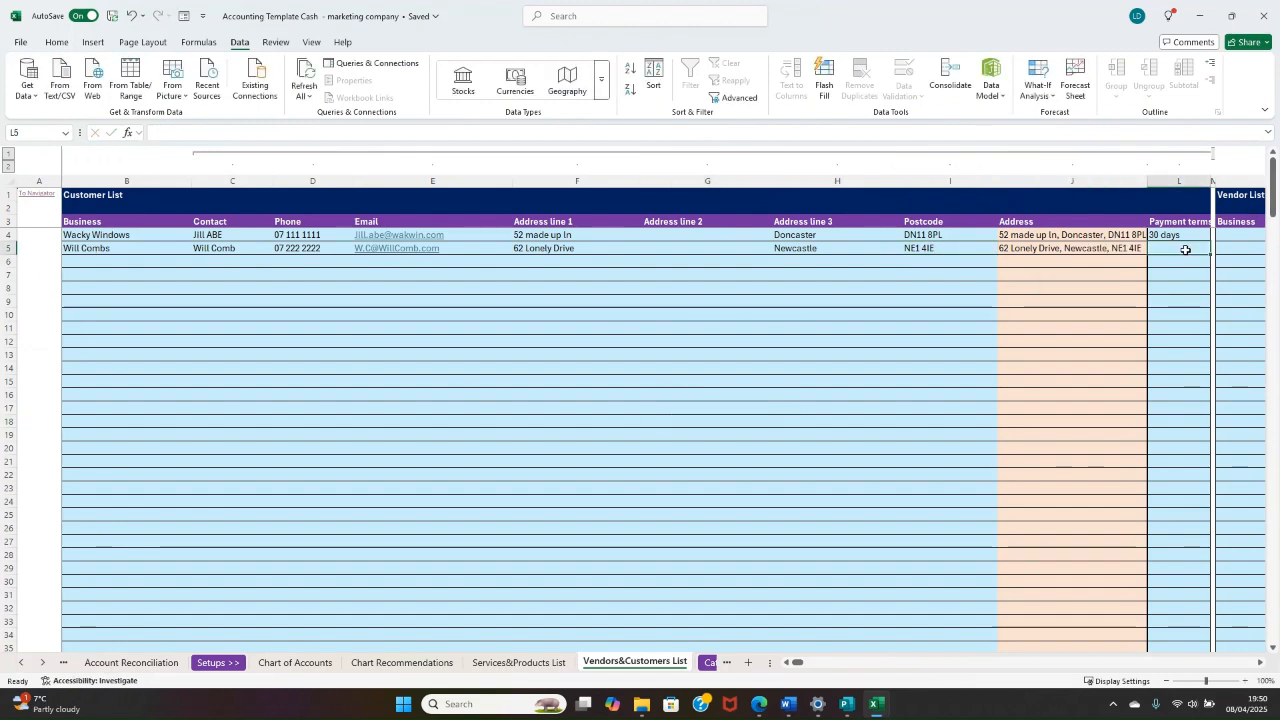
{"action": "type", "text": "30 days"}
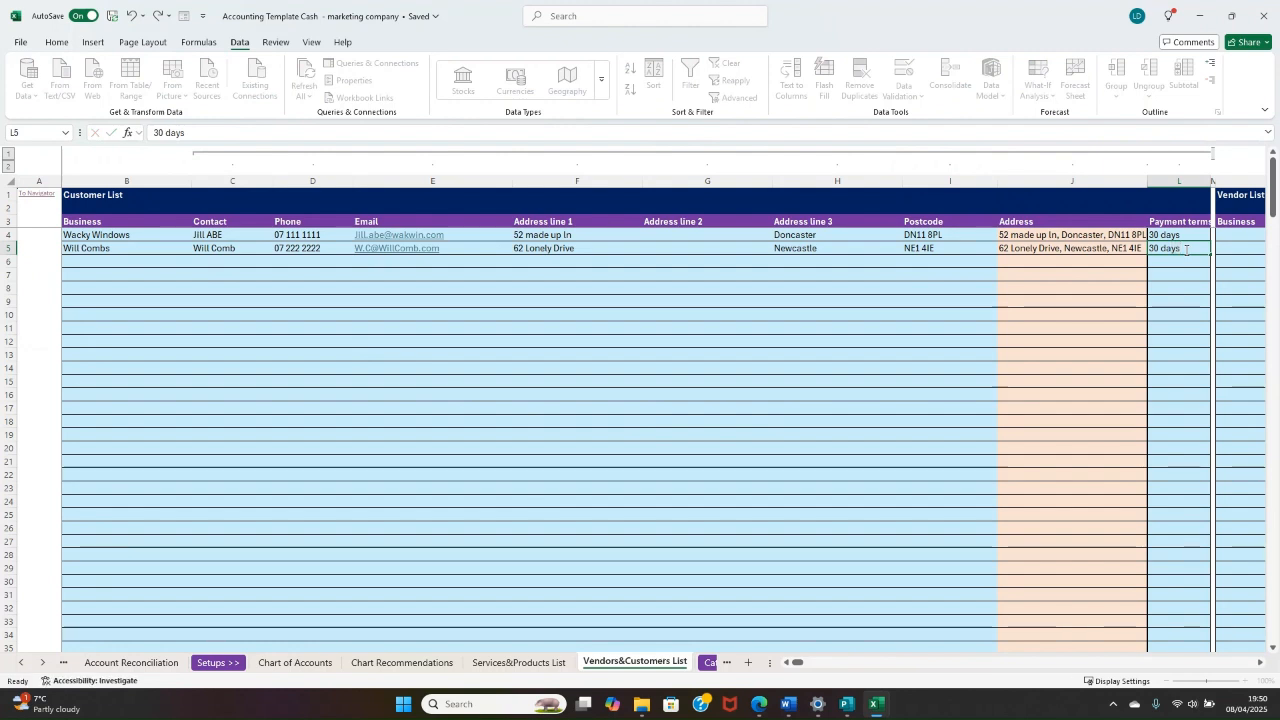
{"action": "key", "text": "Tab"}
{"action": "key", "text": "Tab"}
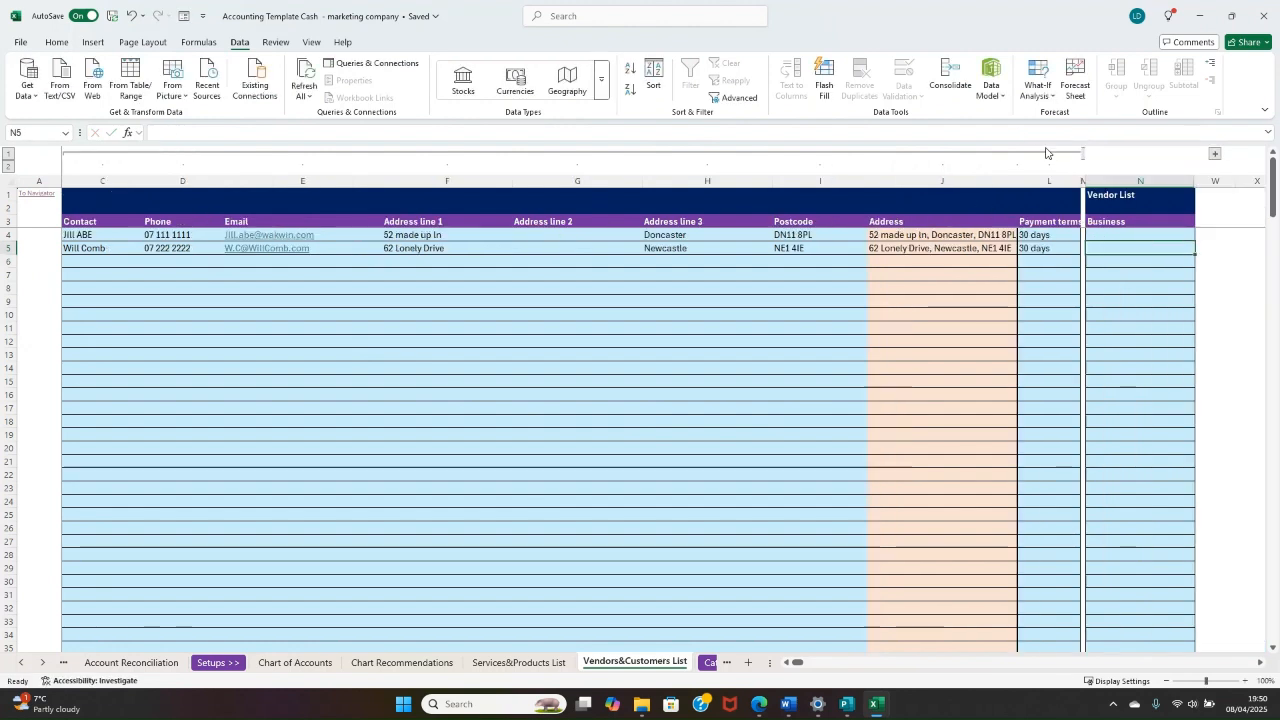
Step: Show the vendor detail columns instead of the customer ones and add Zoom as the first vendor with its contact's name
{"action": "left_click", "coordinate": [1081, 155]}
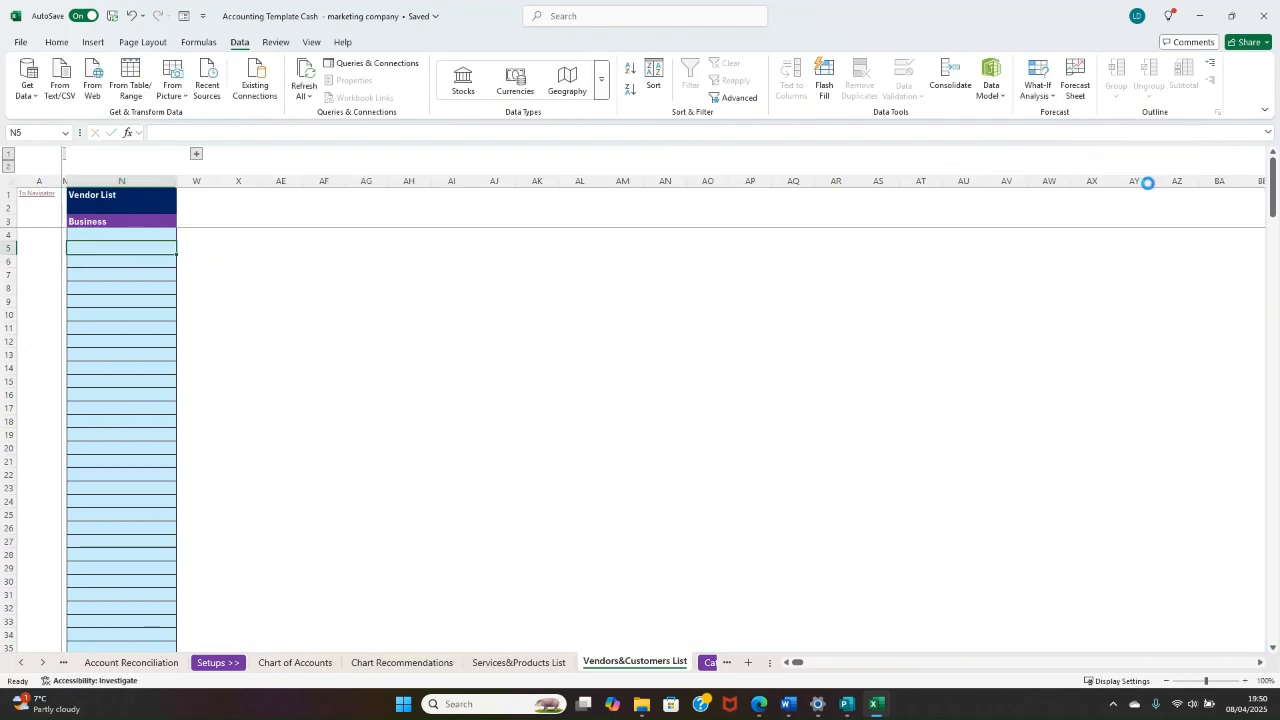
{"action": "left_click", "coordinate": [197, 154]}
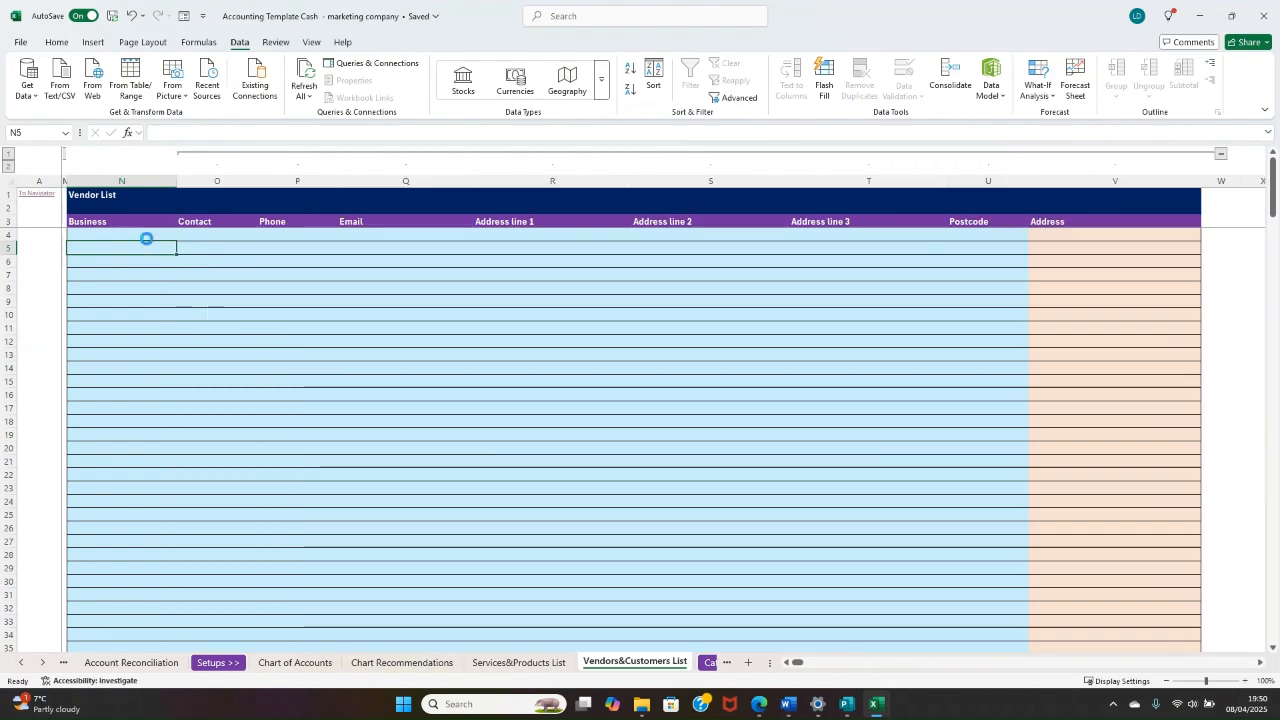
{"action": "left_click", "coordinate": [133, 238]}
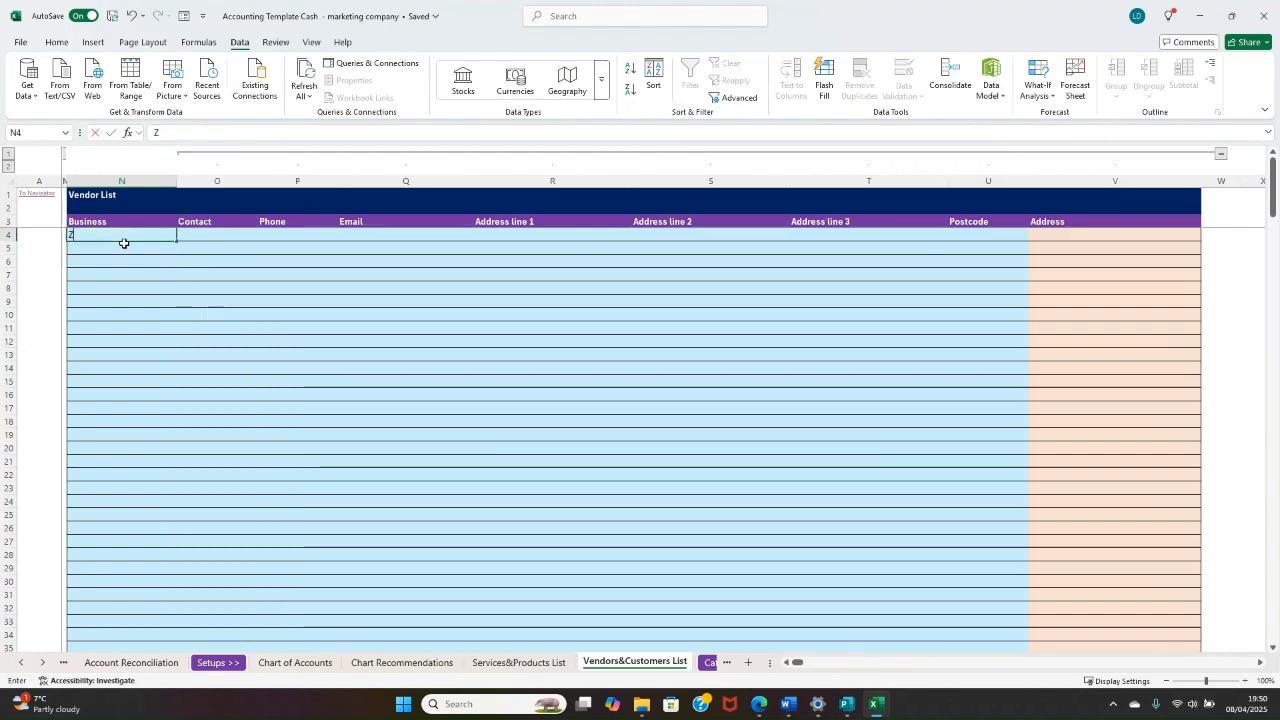
{"action": "type", "text": "Zoom"}
{"action": "key", "text": "Tab"}
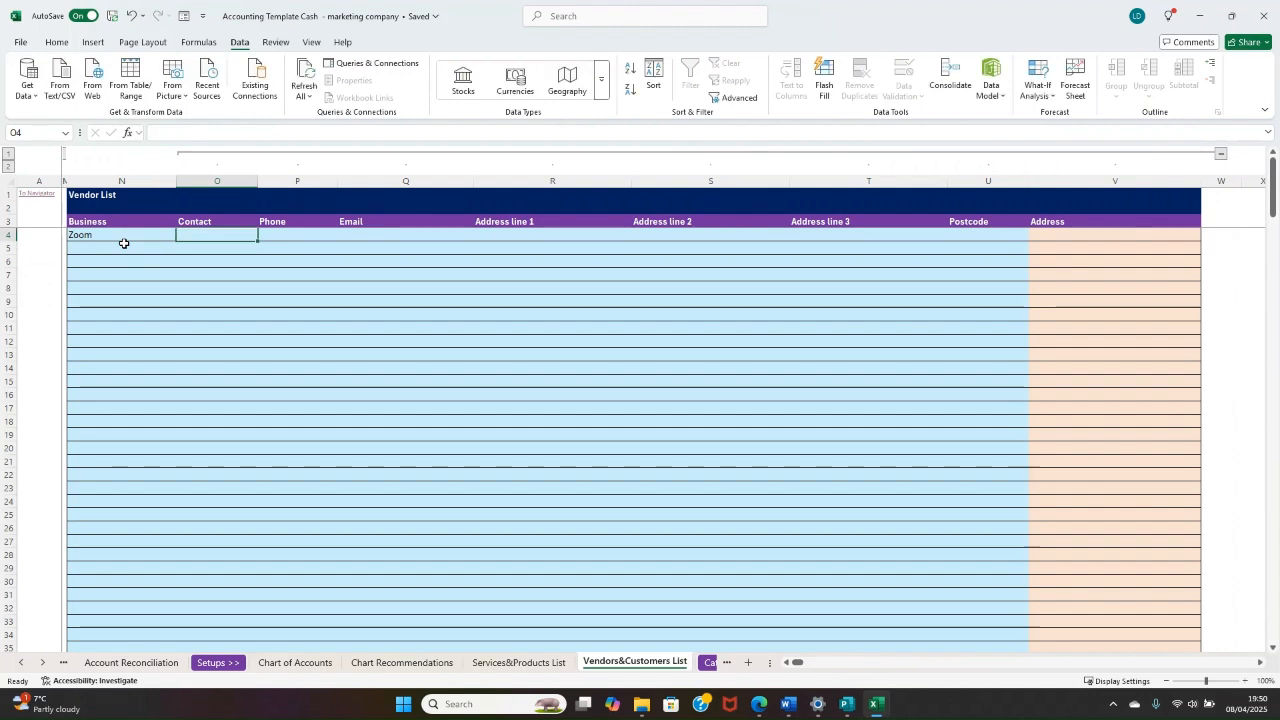
{"action": "type", "text": "Dave"}
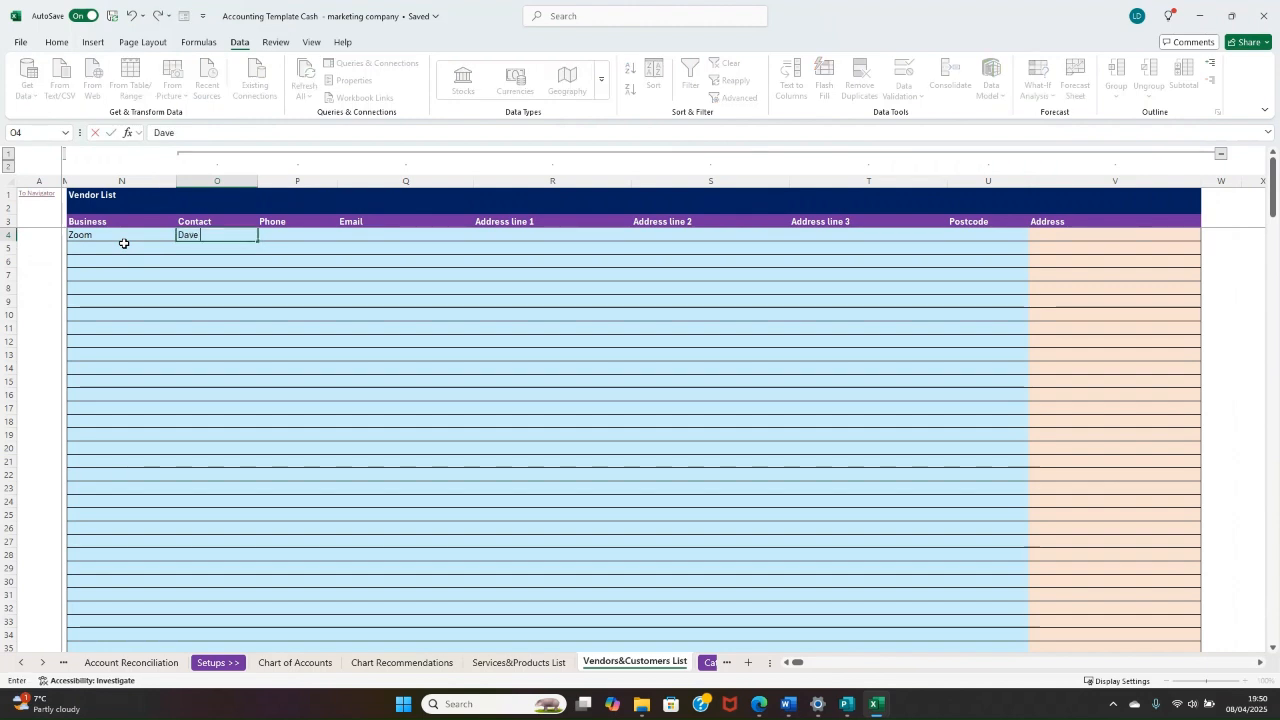
{"action": "type", "text": " B"}
{"action": "key", "text": "Tab"}
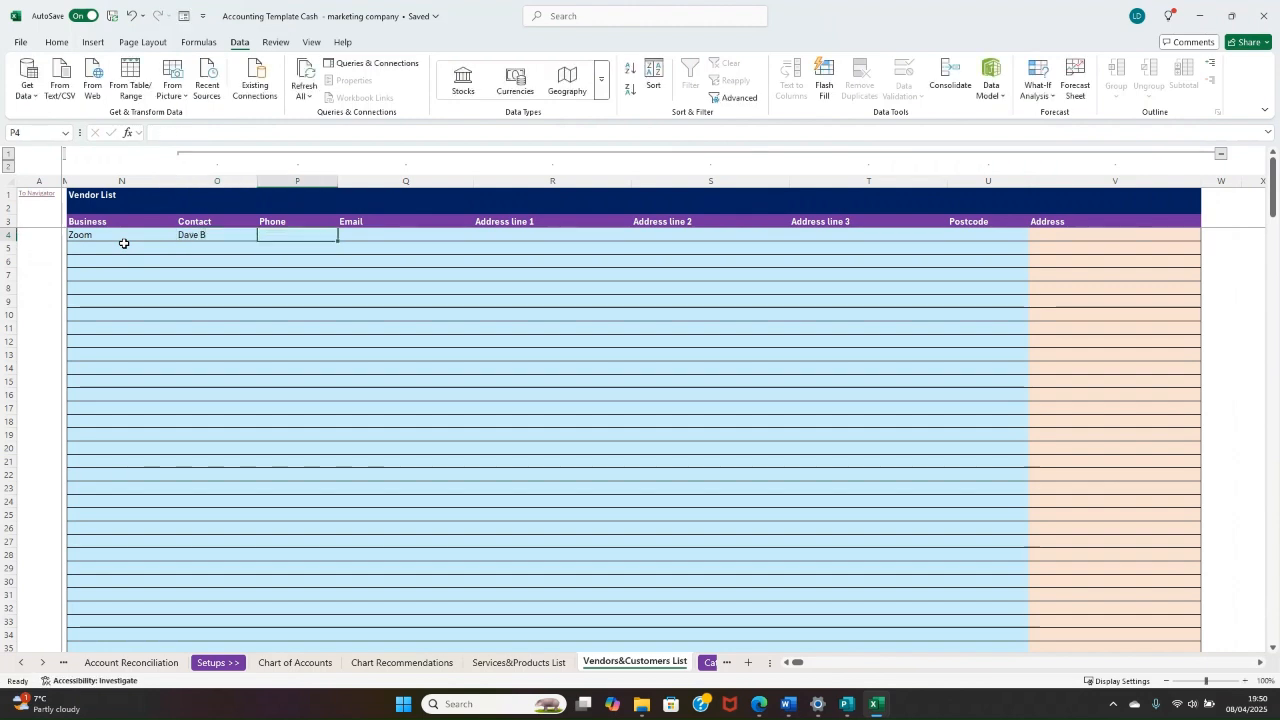
Step: Fill in the phone number and e-mail address of the Zoom contact
{"action": "type", "text": "07 333 333"}
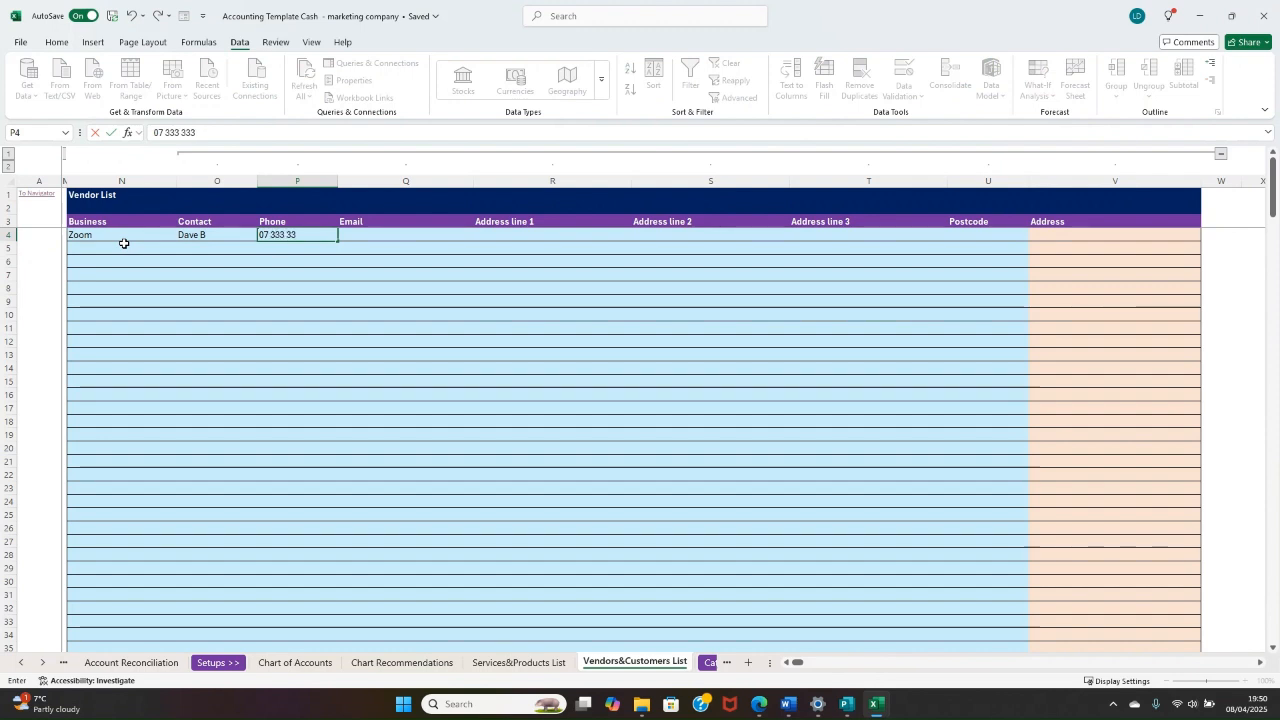
{"action": "type", "text": "3"}
{"action": "key", "text": "Tab"}
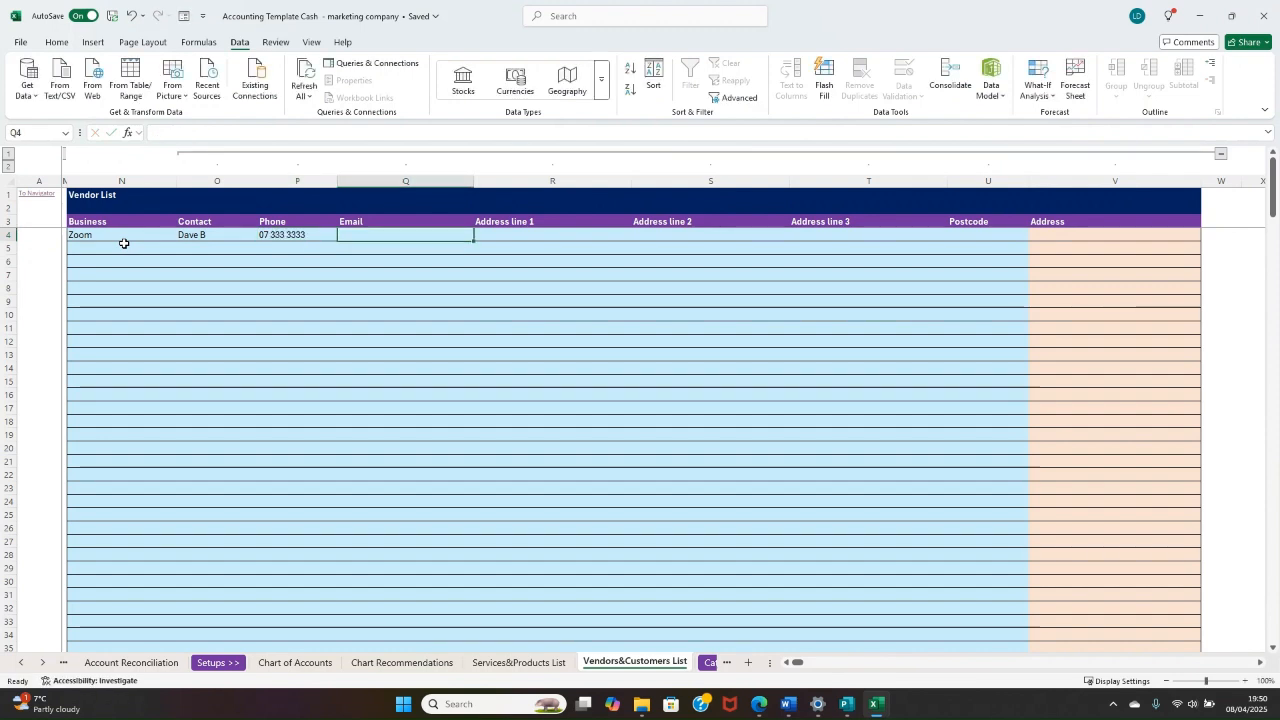
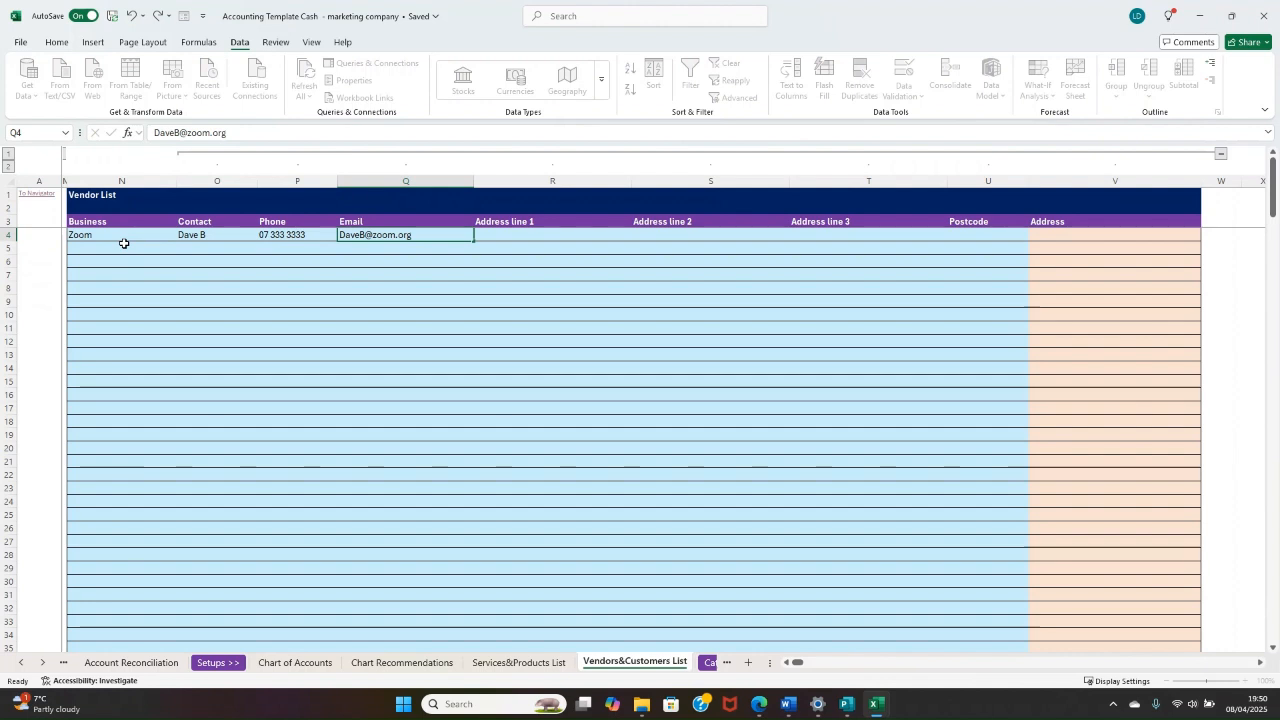
{"action": "key", "text": "Tab"}
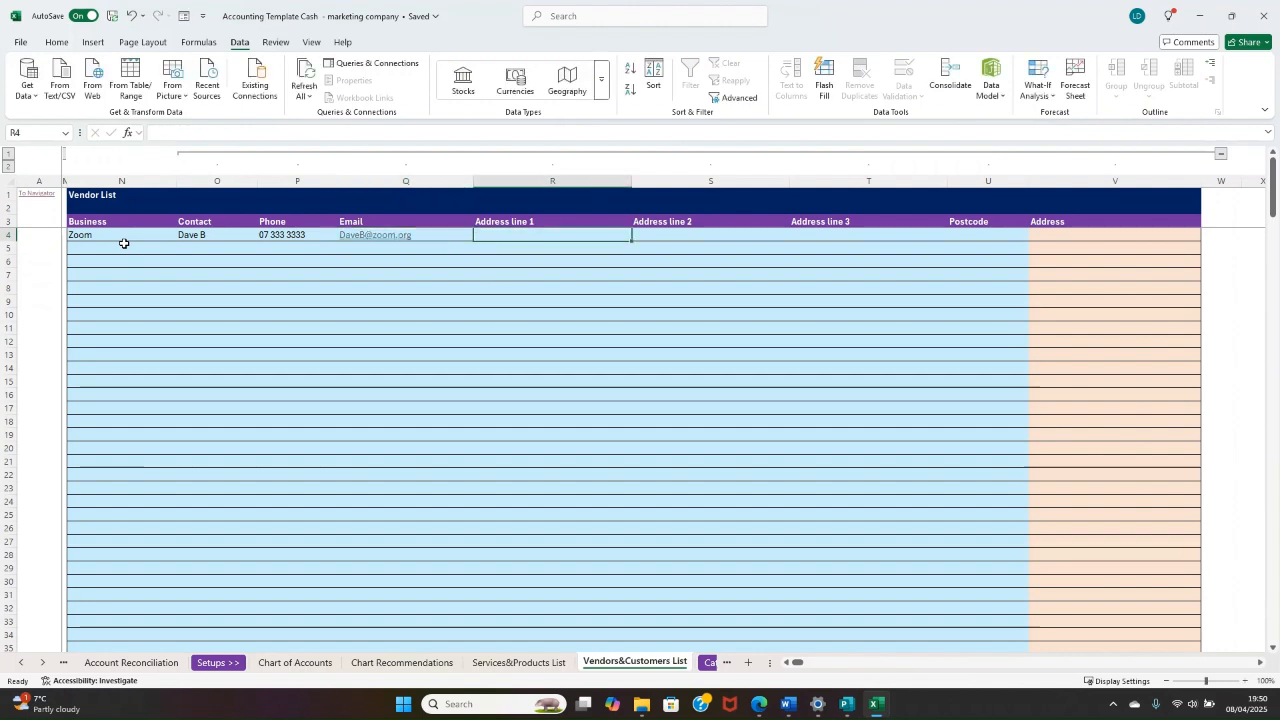
{"action": "key", "text": "Right"}
{"action": "key", "text": "Left"}
{"action": "key", "text": "Right"}
{"action": "key", "text": "Right"}
{"action": "key", "text": "Left"}
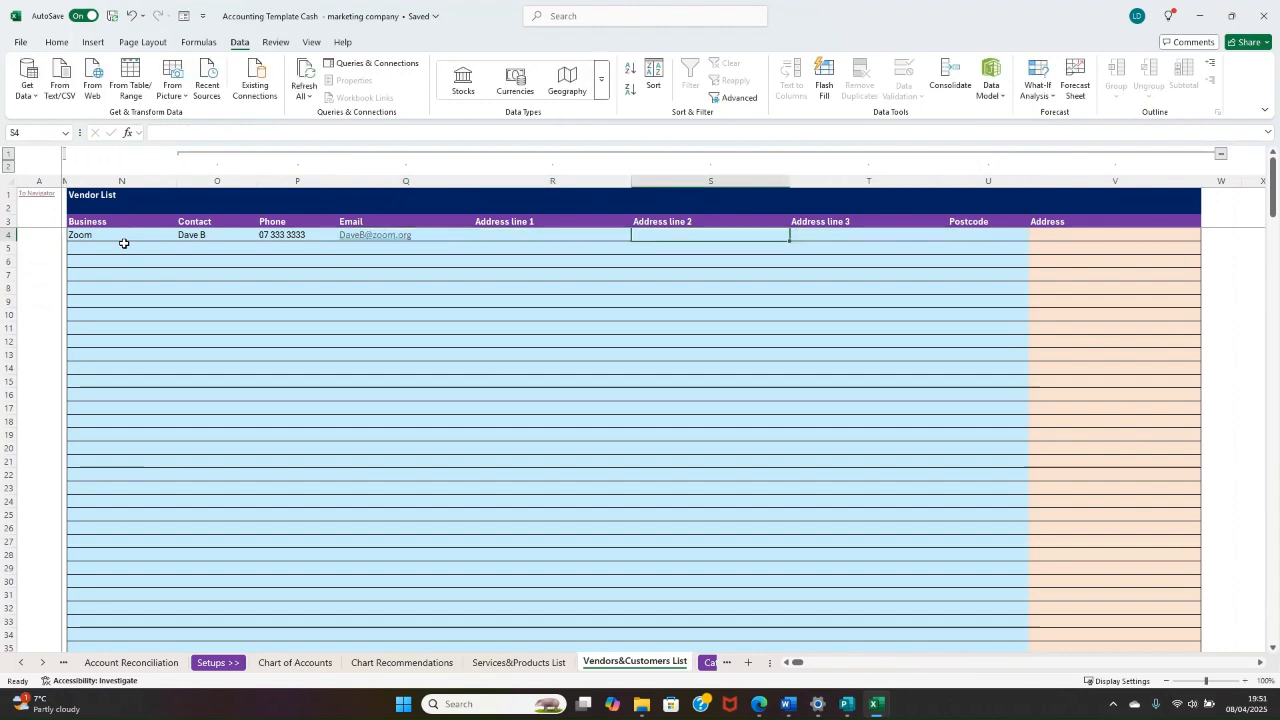
Step: Collapse the vendor detail columns and select the first rows of the vendor Business column
{"action": "left_click", "coordinate": [1221, 153]}
{"action": "left_click_drag", "start_coordinate": [366, 300], "coordinate": [143, 259]}
{"action": "left_click_drag", "start_coordinate": [215, 235], "coordinate": [211, 257]}
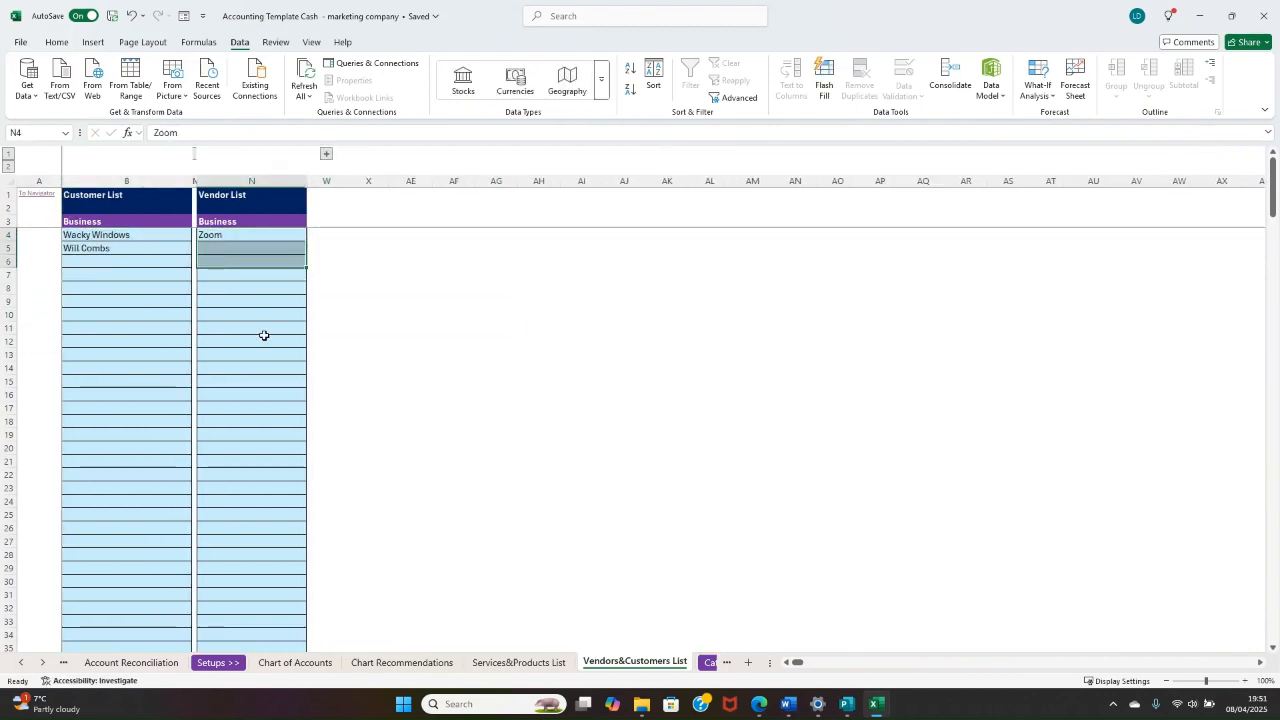
Step: Go to the Invoice Tracker through the Navigator sheet and expand its SET UP columns
{"action": "left_click", "coordinate": [39, 194]}
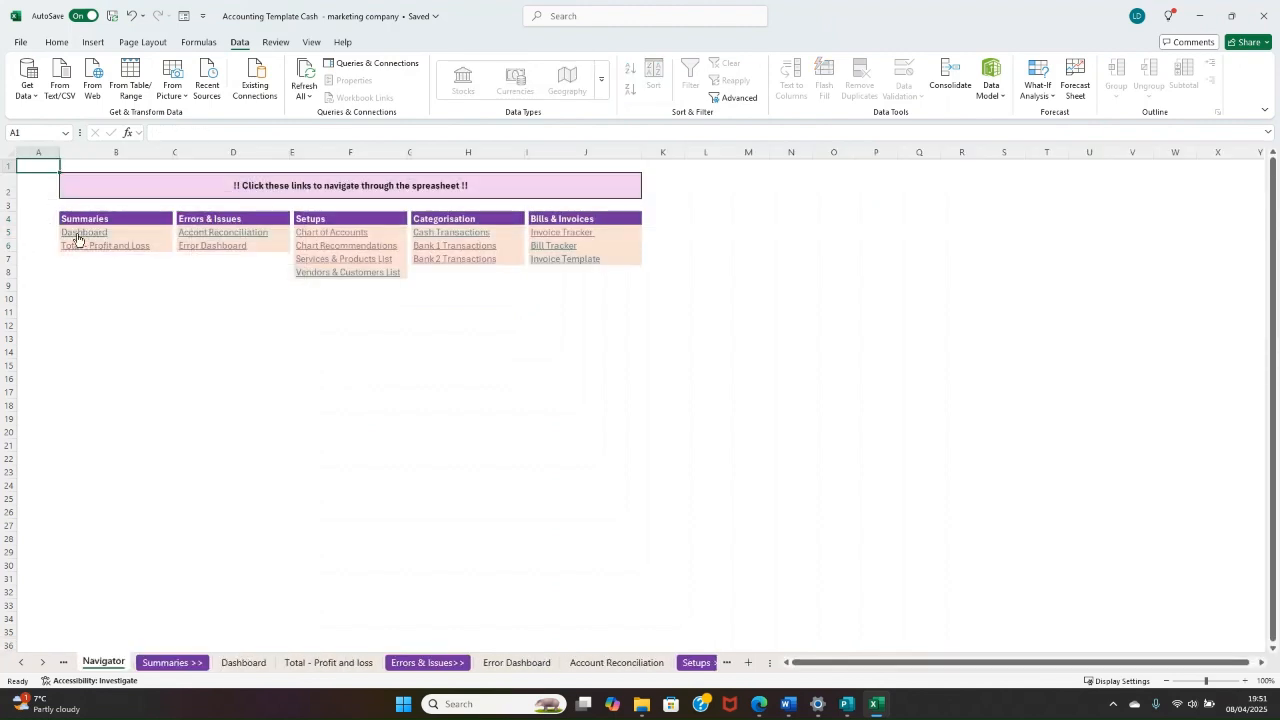
{"action": "left_click", "coordinate": [551, 230]}
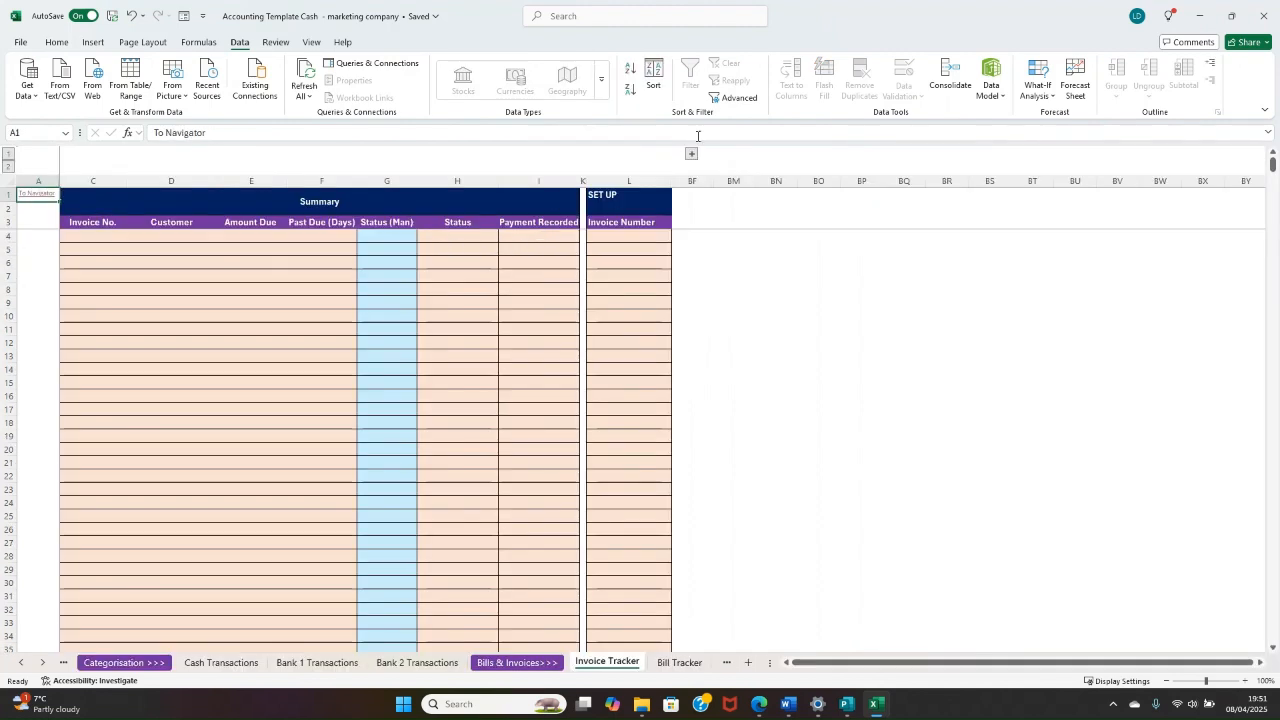
{"action": "left_click", "coordinate": [690, 156]}
{"action": "scroll", "coordinate": [617, 240], "scroll_direction": "right", "scroll_amount": 10}
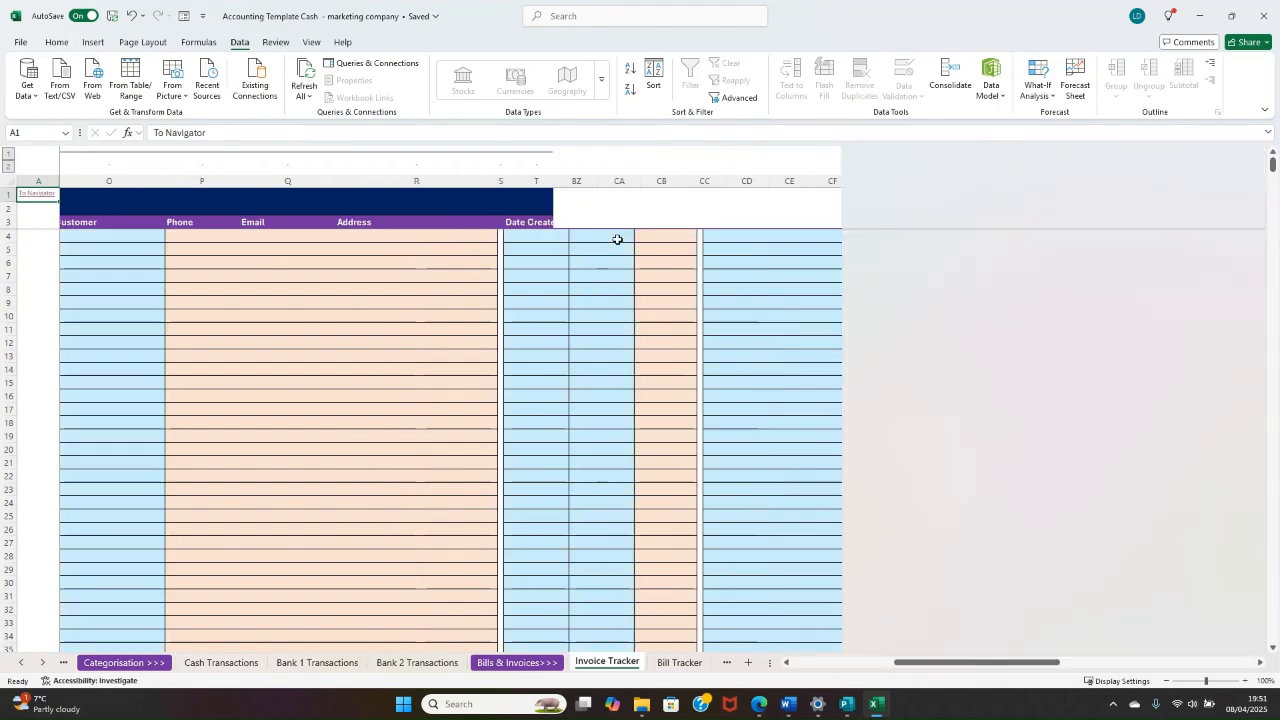
Step: Examine the automatic Invoice Number formula and the manual Invoice Number column in the SET UP section
{"action": "left_click_drag", "start_coordinate": [479, 234], "coordinate": [746, 245]}
{"action": "left_click", "coordinate": [640, 236]}
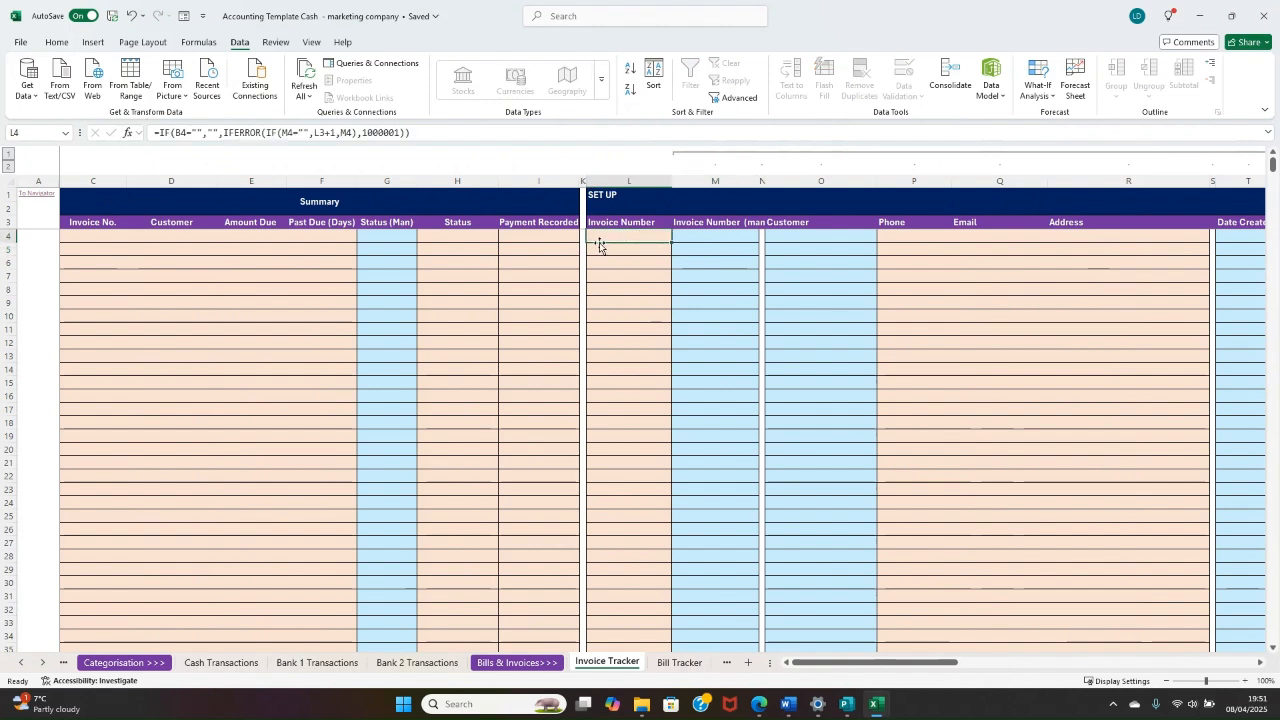
{"action": "left_click", "coordinate": [754, 235]}
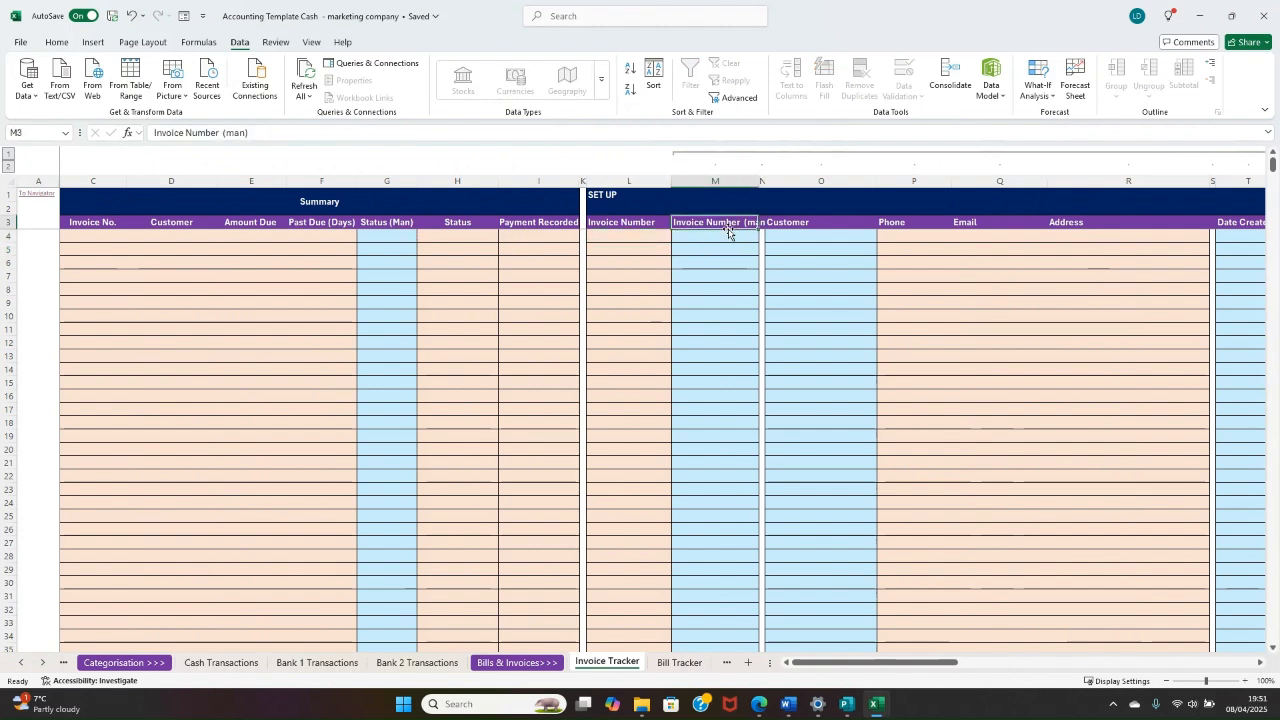
Step: Choose Wacky Windows as the customer for the first invoice row in the SET UP section
{"action": "left_click", "coordinate": [817, 240]}
{"action": "left_click", "coordinate": [882, 237]}
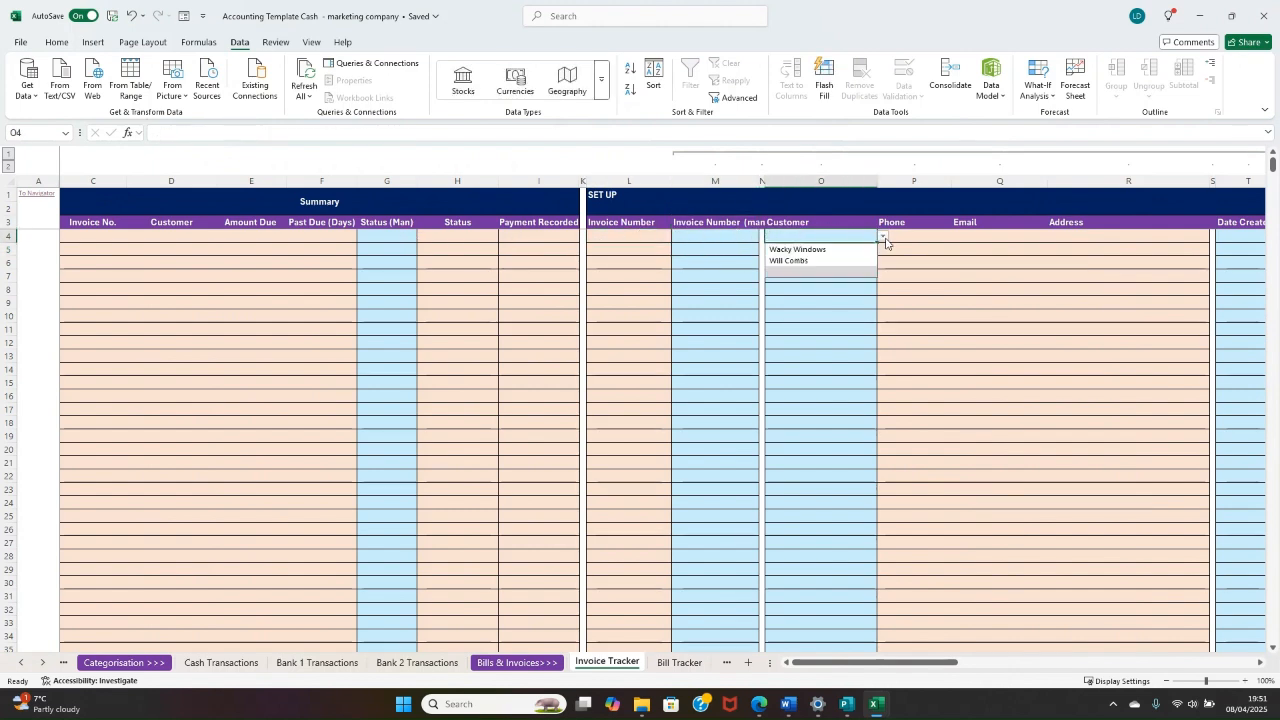
{"action": "left_click", "coordinate": [826, 250]}
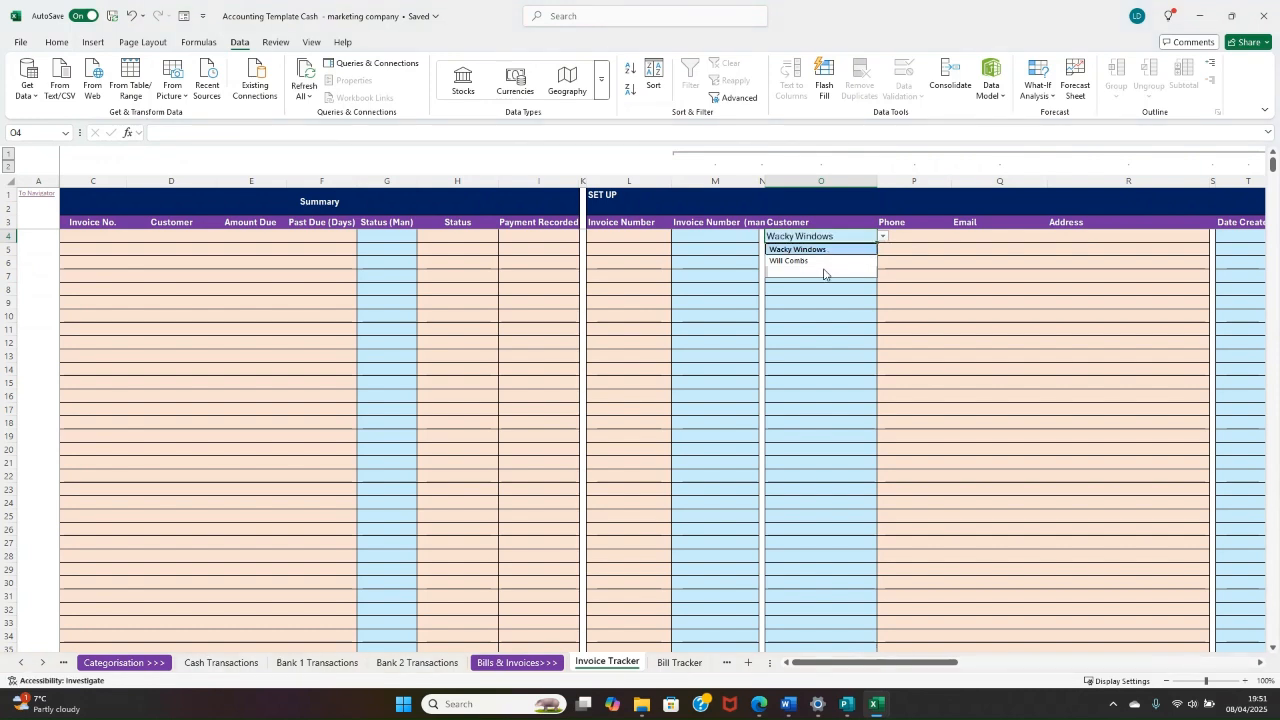
{"action": "left_click", "coordinate": [820, 343]}
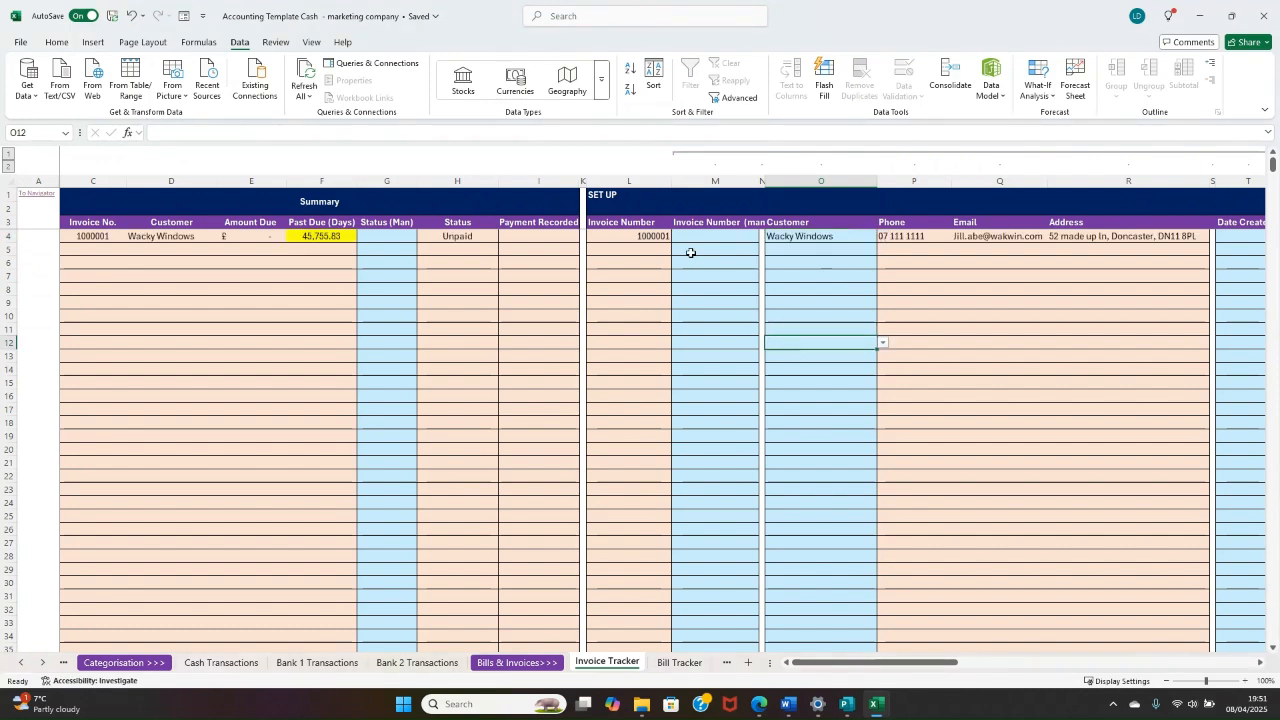
Step: Examine how the first invoice's number, customer and status carry over into the Summary section
{"action": "left_click_drag", "start_coordinate": [632, 238], "coordinate": [406, 240]}
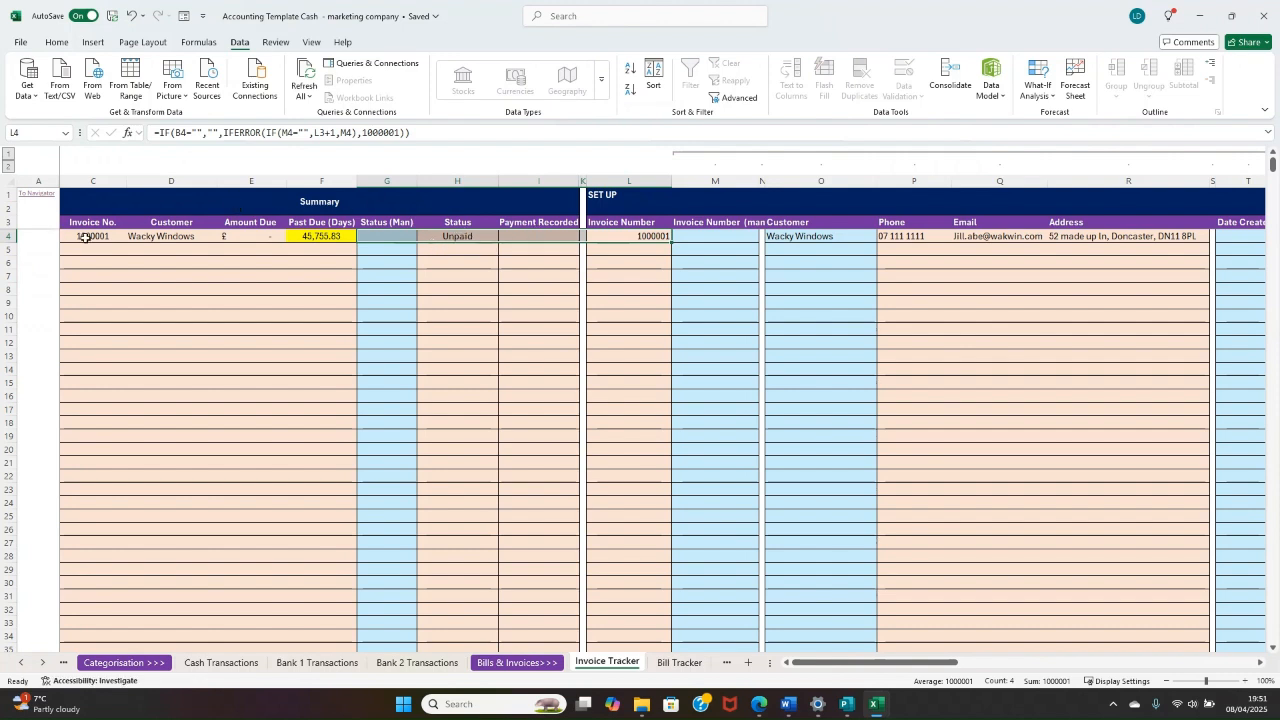
{"action": "left_click_drag", "start_coordinate": [86, 238], "coordinate": [229, 237]}
{"action": "left_click", "coordinate": [182, 237]}
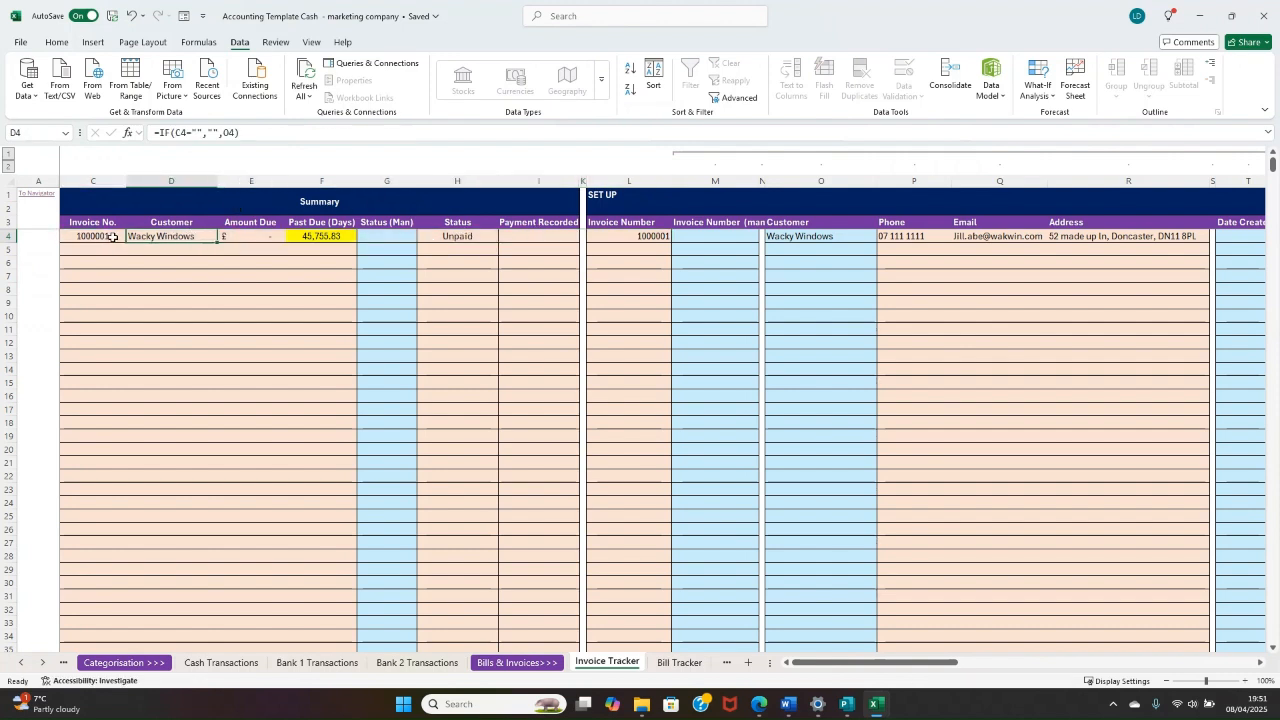
{"action": "left_click_drag", "start_coordinate": [113, 237], "coordinate": [528, 246]}
{"action": "left_click", "coordinate": [700, 310]}
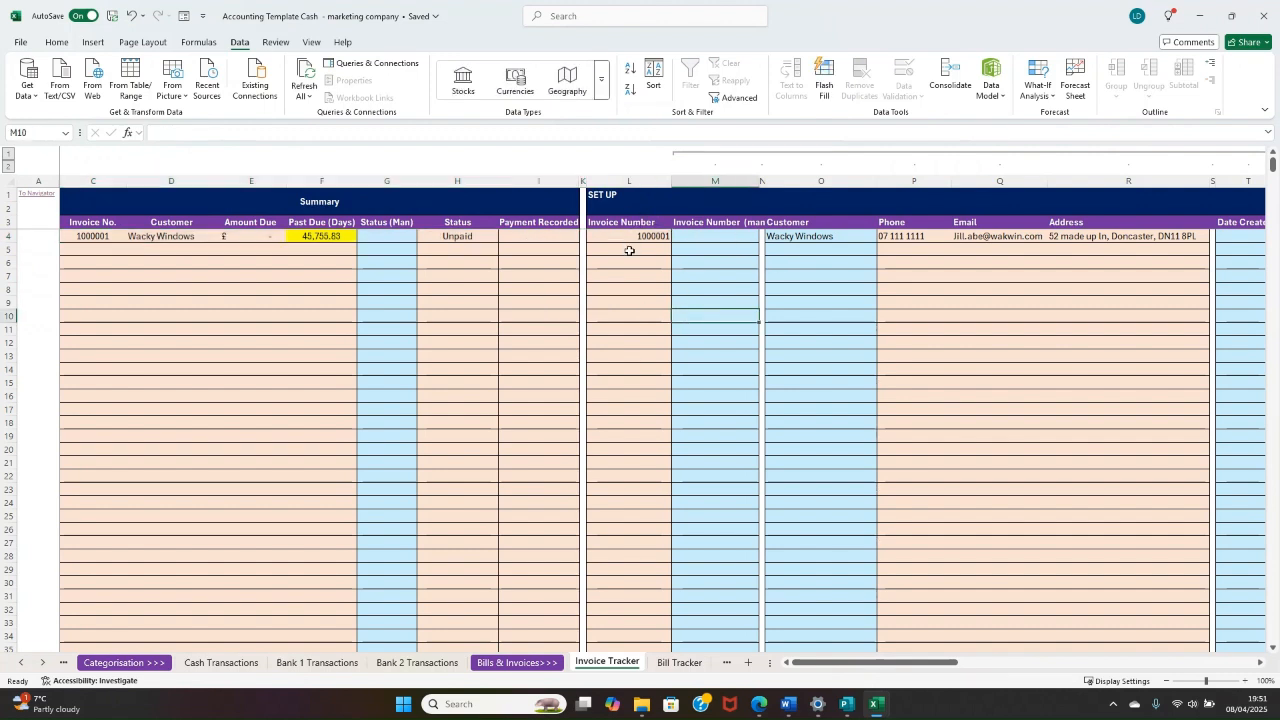
Step: Override the automatic number of the Wacky Windows invoice with the manual invoice number 10011
{"action": "left_click", "coordinate": [634, 236]}
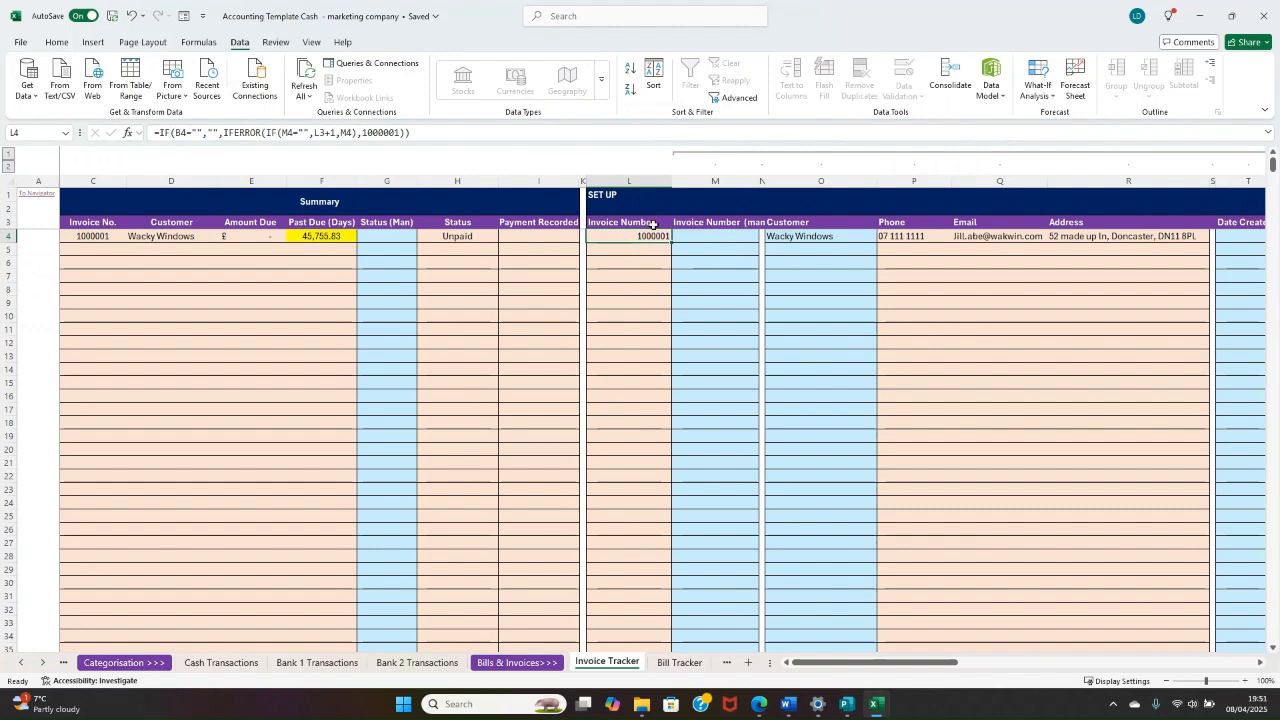
{"action": "left_click", "coordinate": [703, 236]}
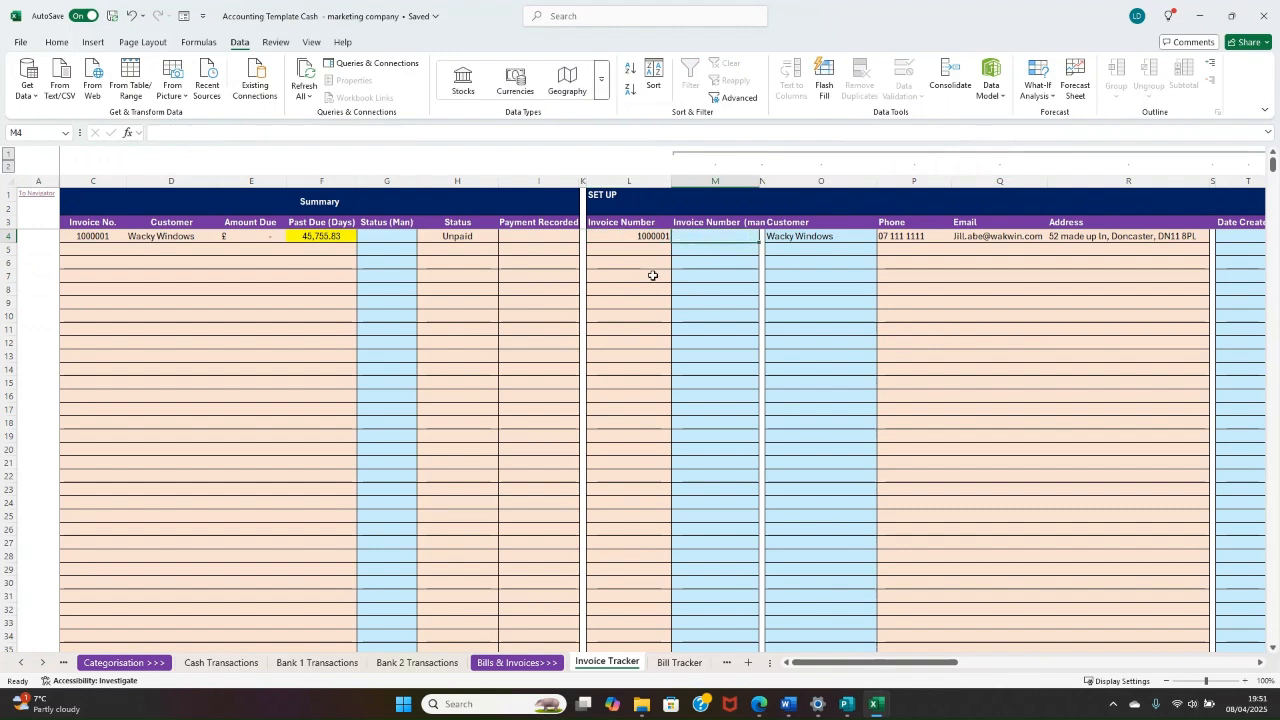
{"action": "type", "text": "10"}
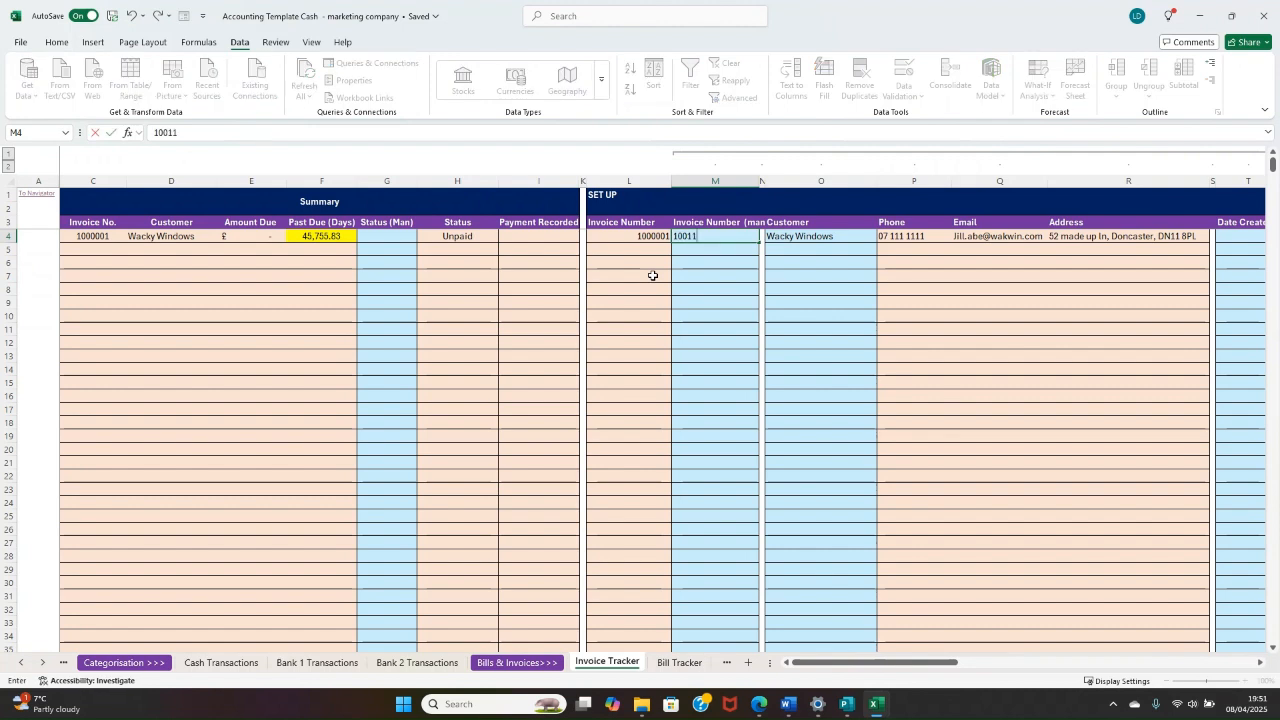
{"action": "type", "text": "011"}
{"action": "key", "text": "Return"}
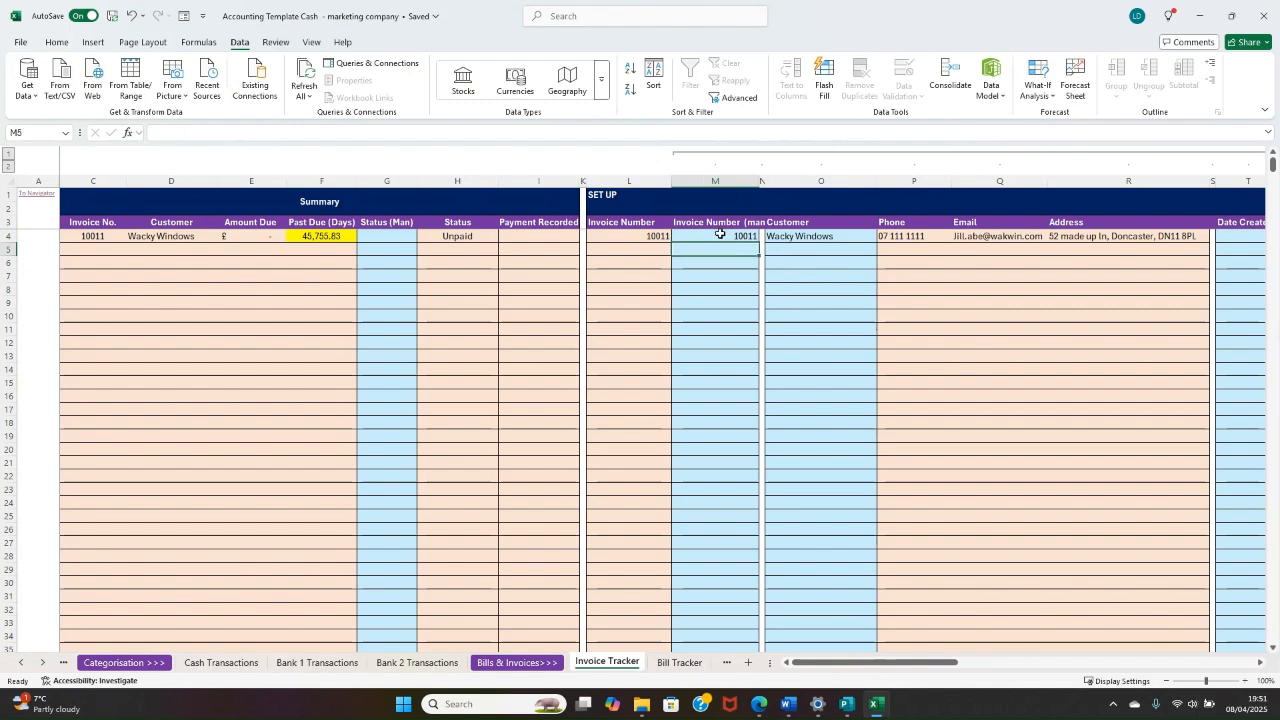
{"action": "left_click", "coordinate": [720, 236]}
Step: Add the second listed customer to the next invoice row and check its automatic invoice number
{"action": "left_click", "coordinate": [815, 249]}
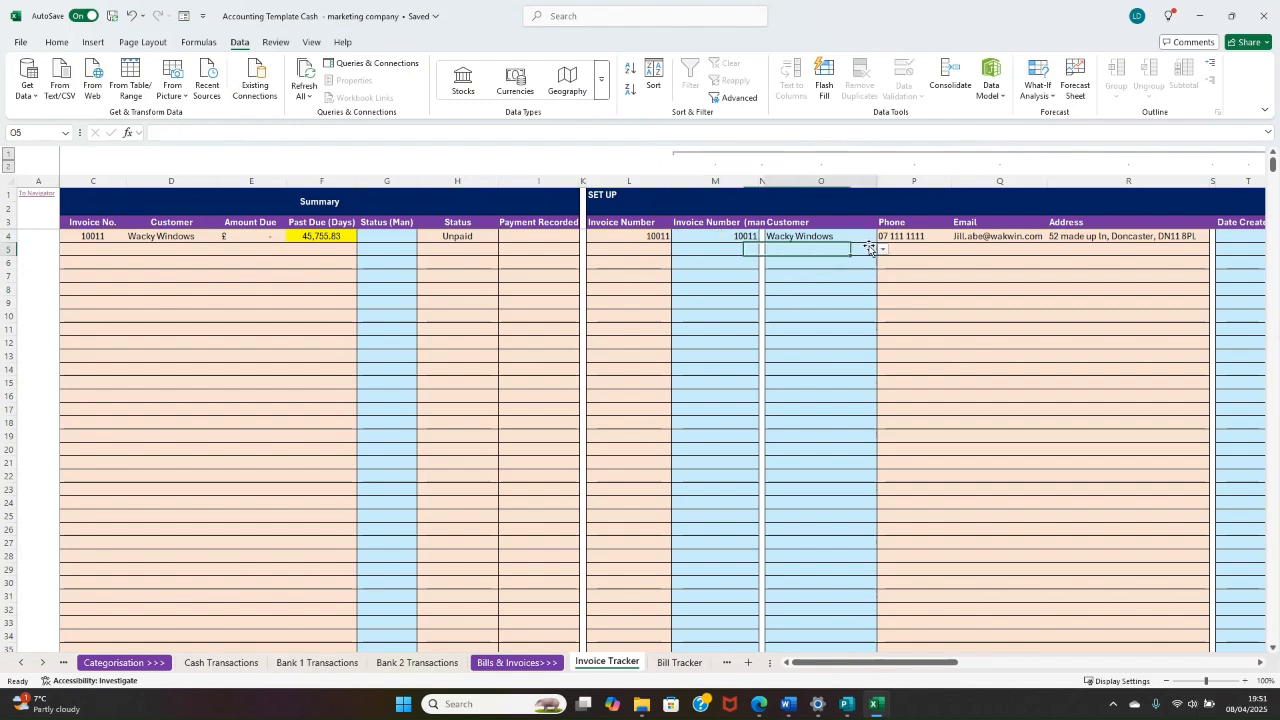
{"action": "left_click", "coordinate": [883, 249]}
{"action": "left_click", "coordinate": [833, 275]}
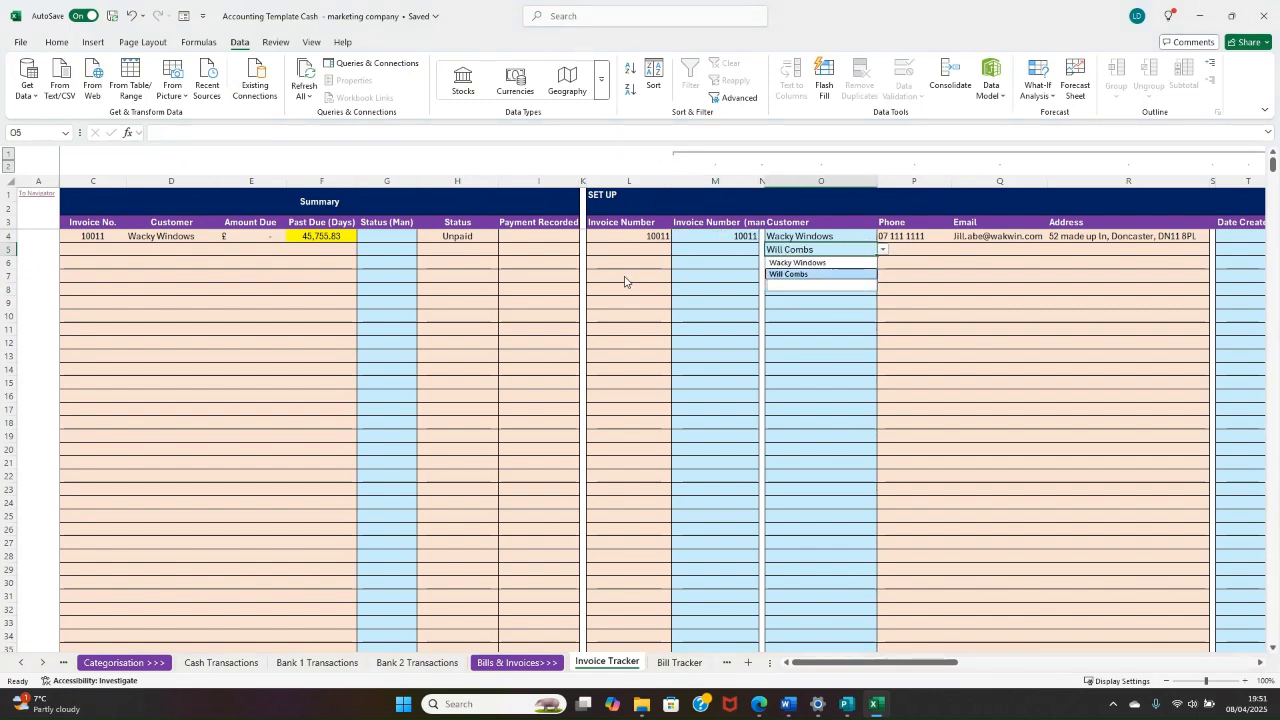
{"action": "left_click", "coordinate": [651, 249]}
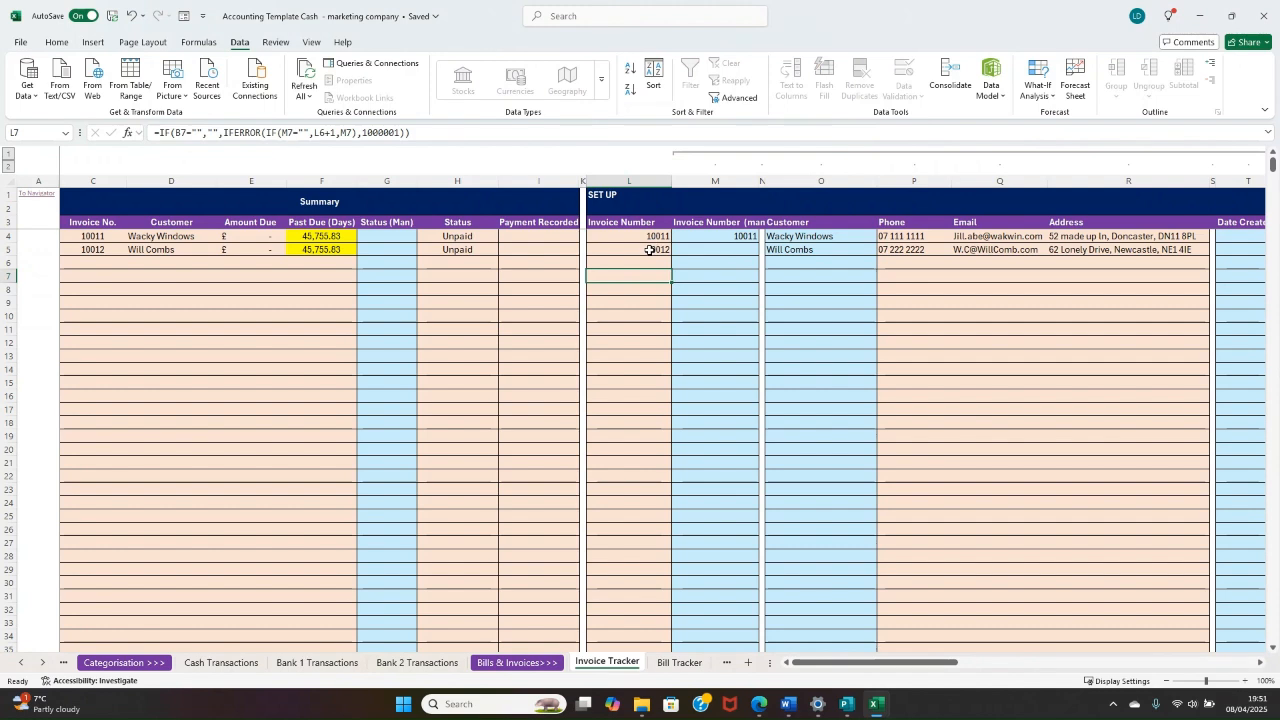
Step: Clear the customer from the second invoice row
{"action": "left_click", "coordinate": [797, 253]}
{"action": "key", "text": "BackSpace"}
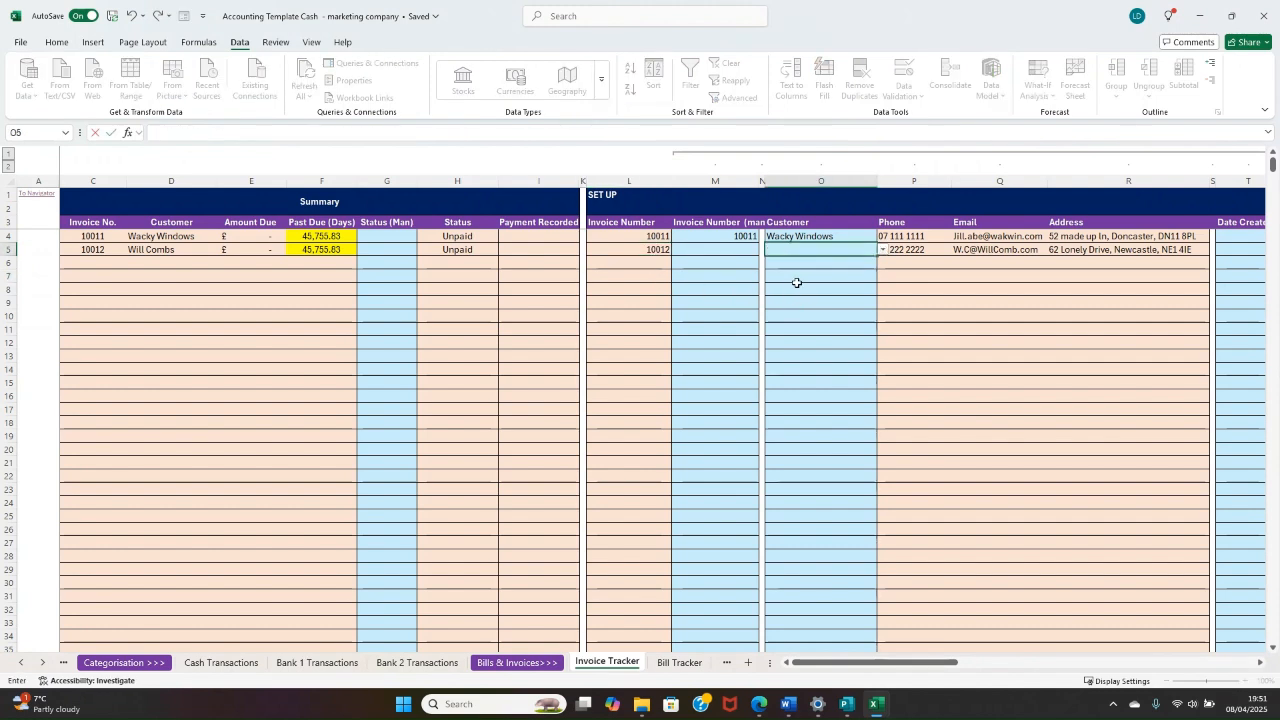
{"action": "key", "text": "Return"}
{"action": "left_click", "coordinate": [788, 279]}
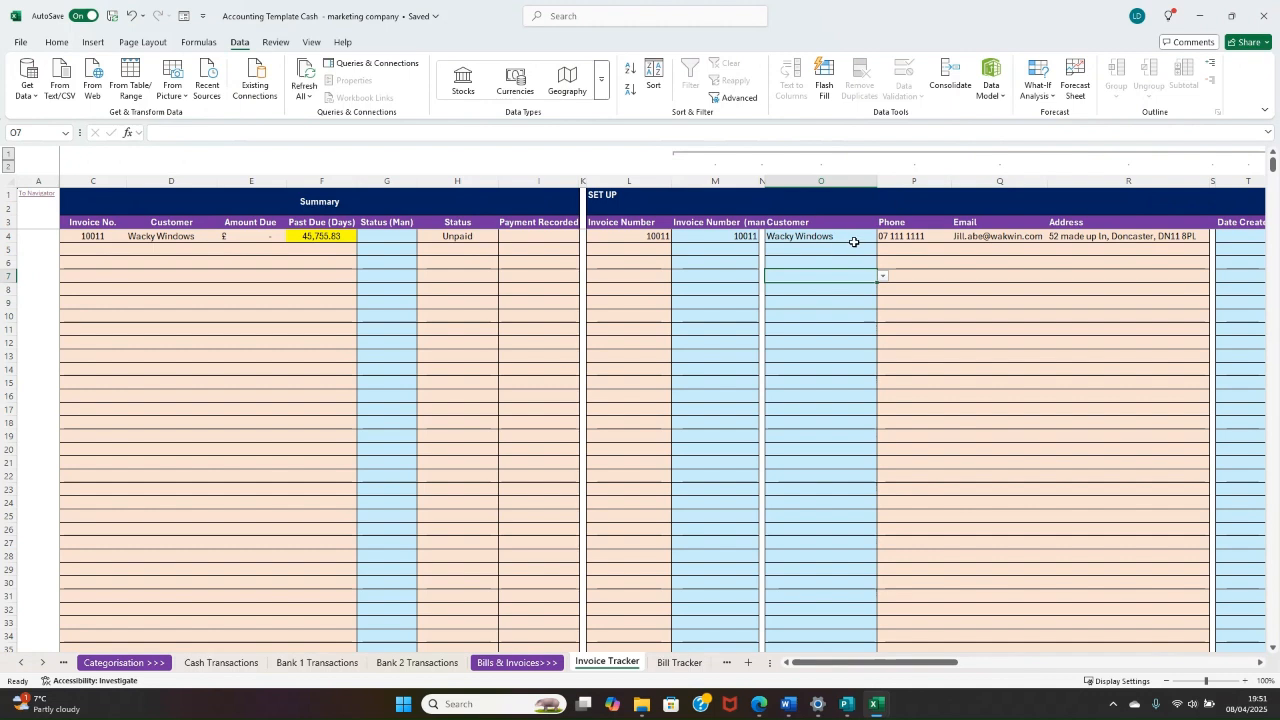
Step: Enter 08/02/2025 as the Date Created of the Wacky Windows invoice
{"action": "left_click", "coordinate": [860, 236]}
{"action": "key", "text": "Right"}
{"action": "key", "text": "Right"}
{"action": "key", "text": "Right"}
{"action": "key", "text": "Right"}
{"action": "key", "text": "Right"}
{"action": "key", "text": "Right"}
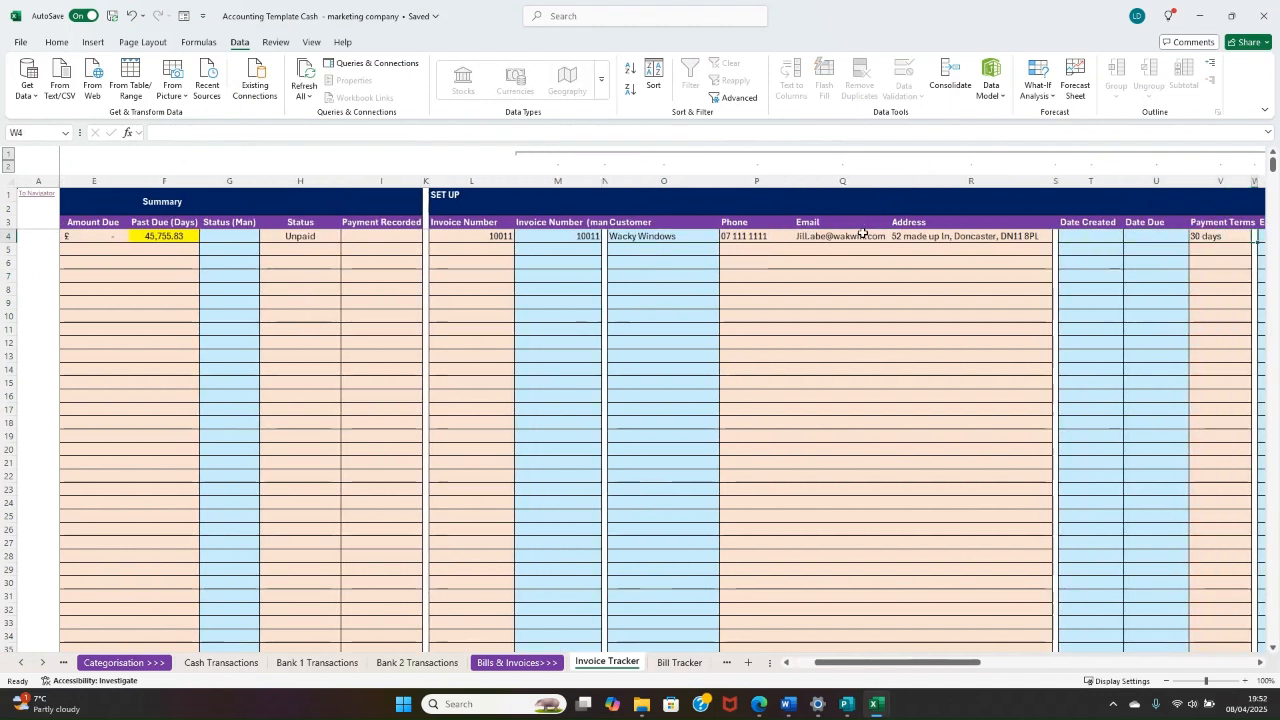
{"action": "key", "text": "Left"}
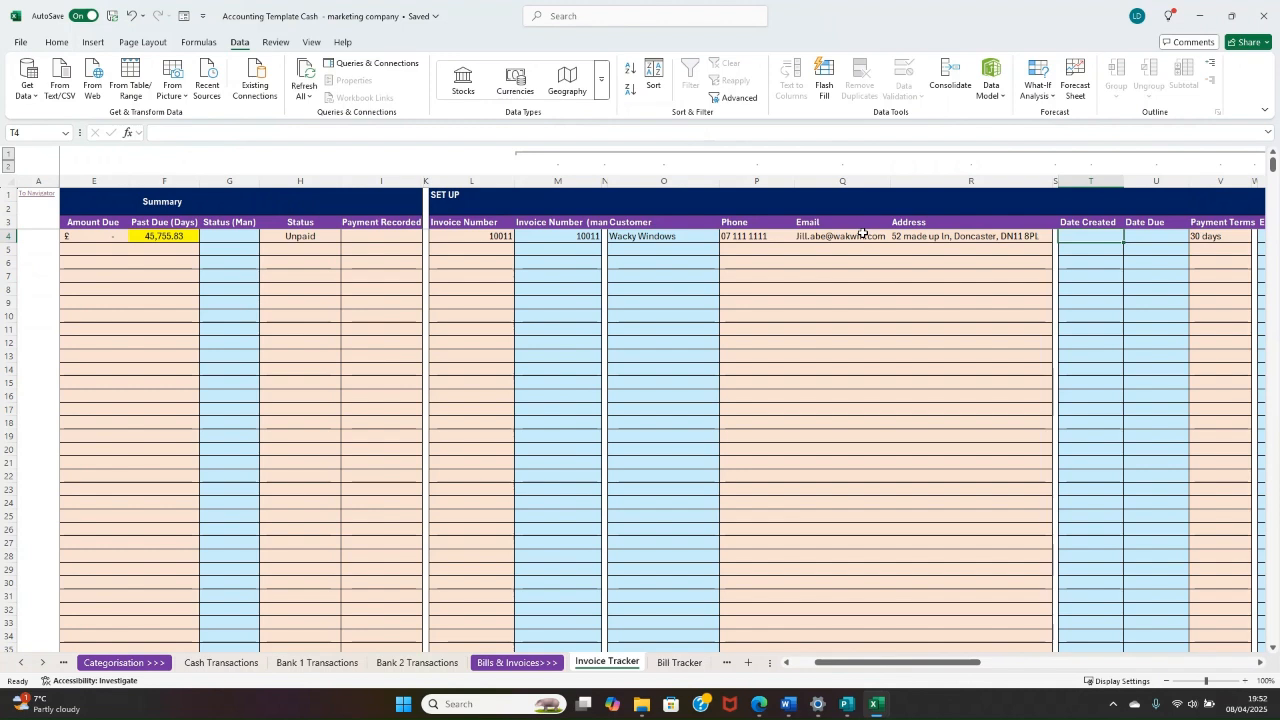
{"action": "key", "text": "ctrl+semicolon"}
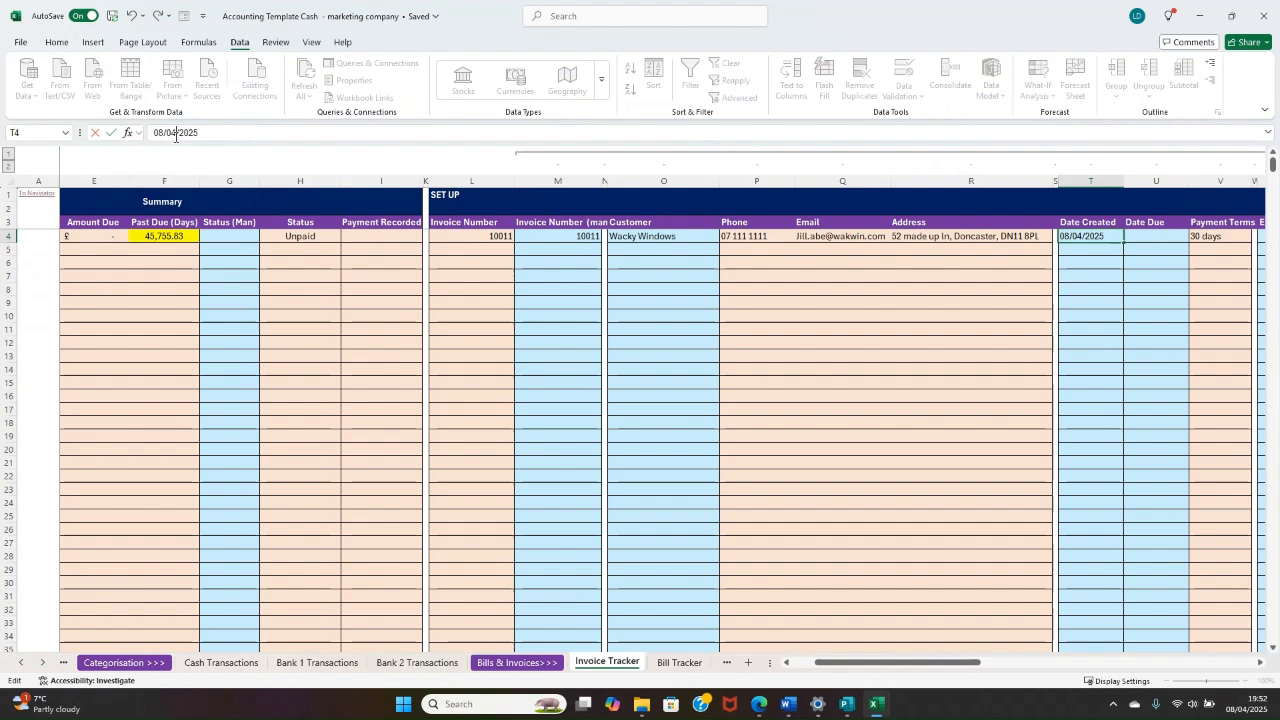
{"action": "key", "text": "BackSpace"}
{"action": "type", "text": "2"}
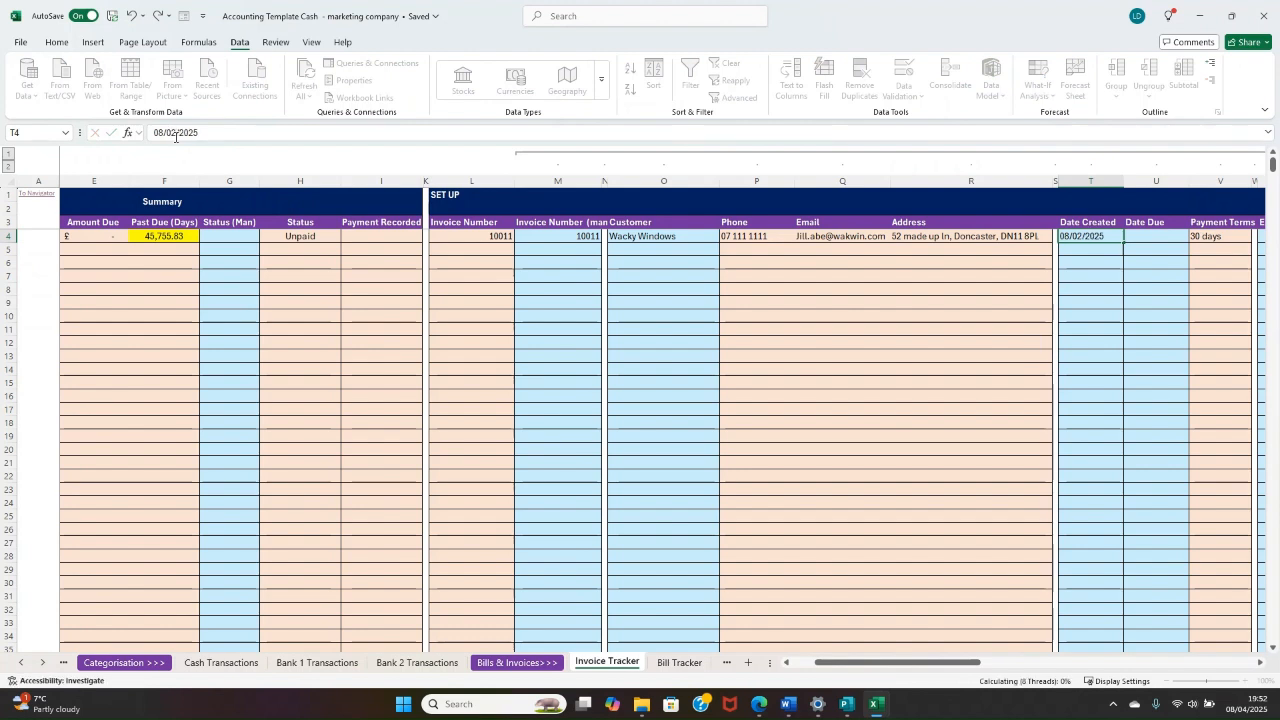
{"action": "key", "text": "Return"}
Step: Enter 08/03/2025 as the Date Due of the Wacky Windows invoice
{"action": "left_click", "coordinate": [1180, 238]}
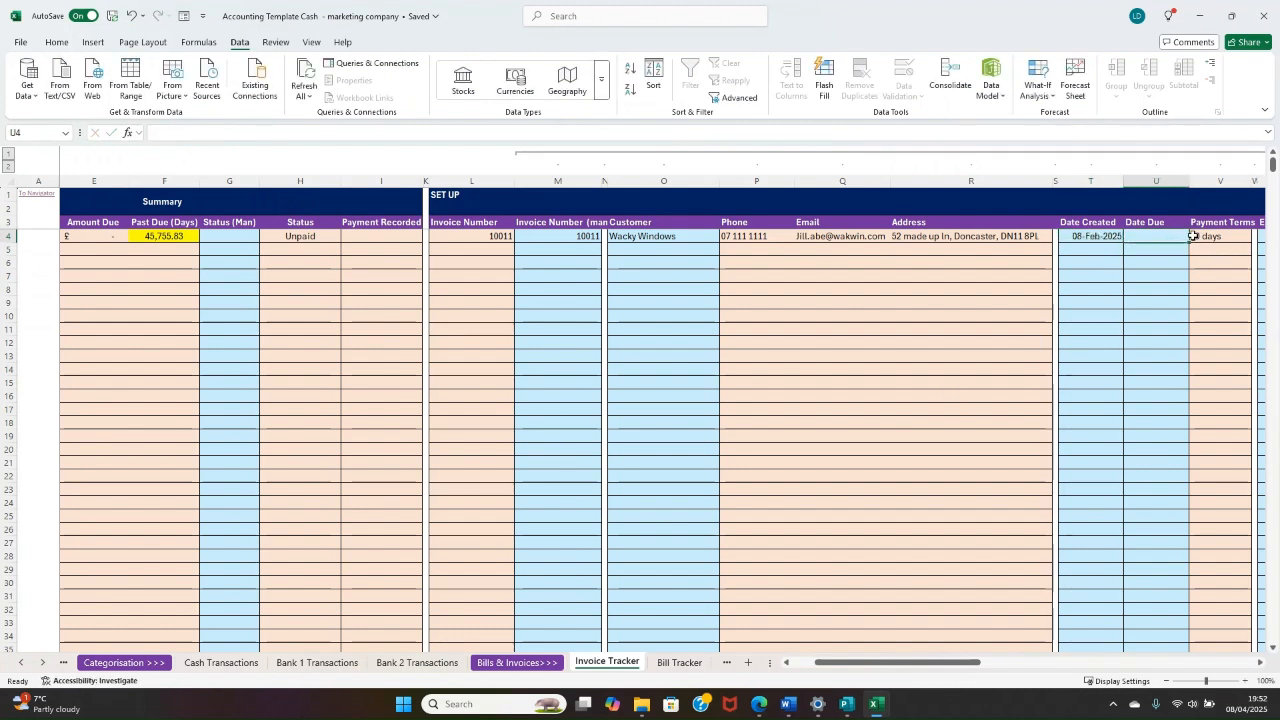
{"action": "key", "text": "ctrl+semicolon"}
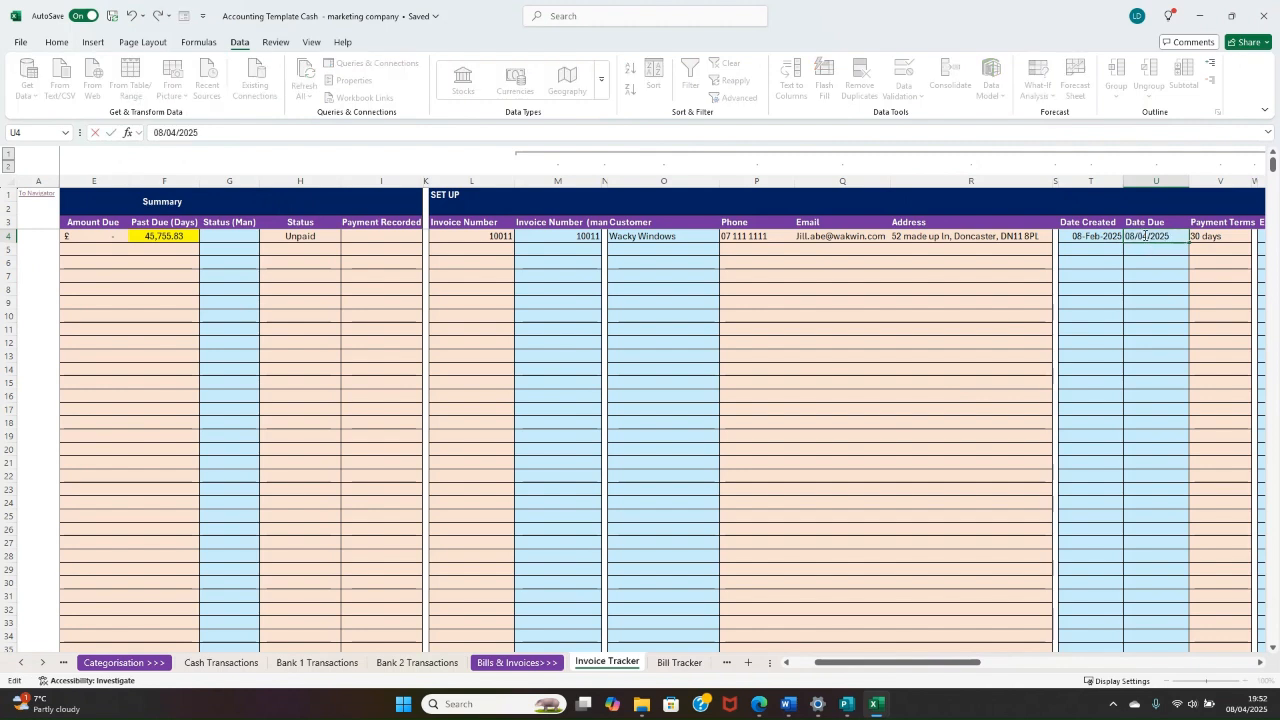
{"action": "key", "text": "BackSpace"}
{"action": "type", "text": "3"}
{"action": "key", "text": "ctrl+Return"}
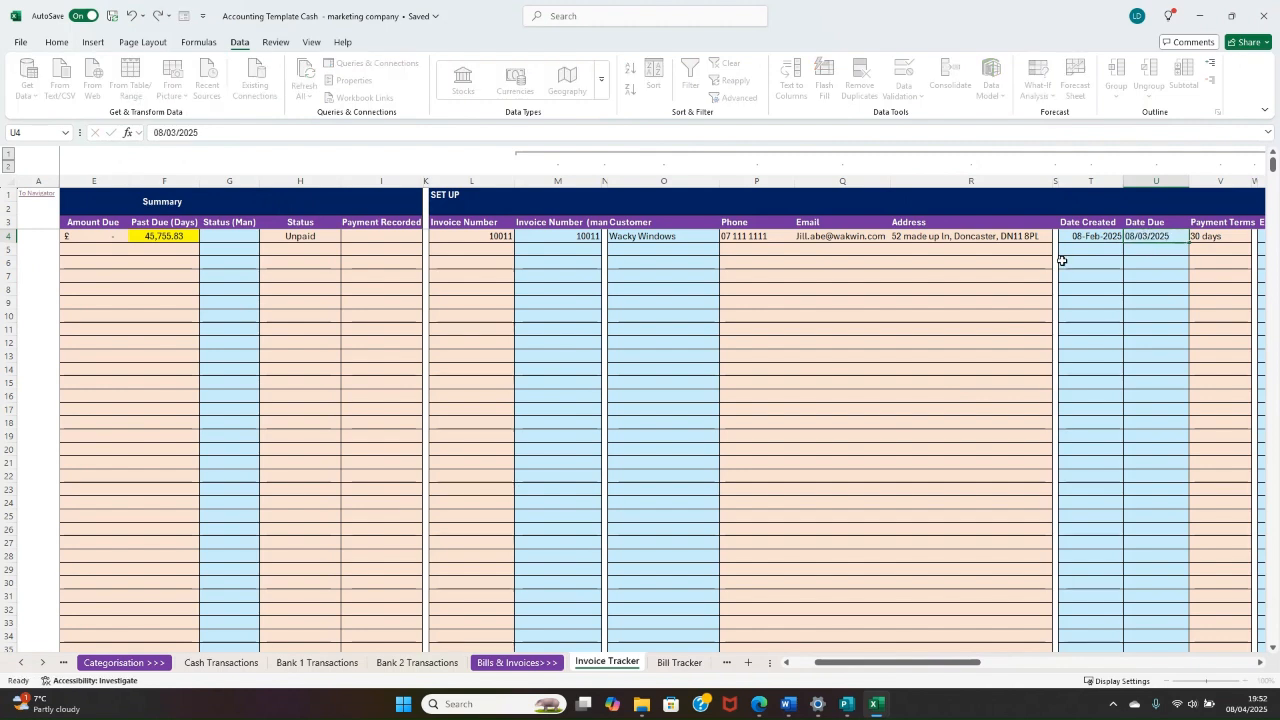
Step: Review the Payment Terms formula and the Extra Discount and Shipping columns for the Wacky Windows invoice
{"action": "left_click", "coordinate": [1211, 237]}
{"action": "key", "text": "Right"}
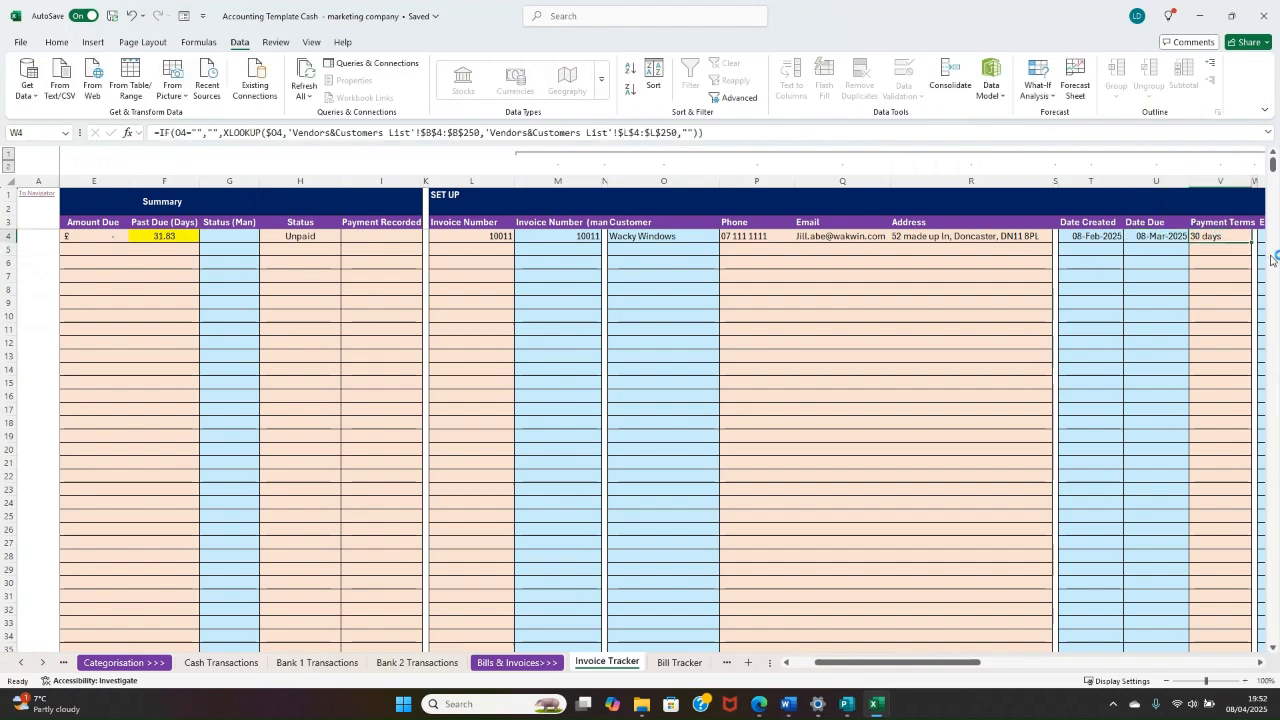
{"action": "key", "text": "Left"}
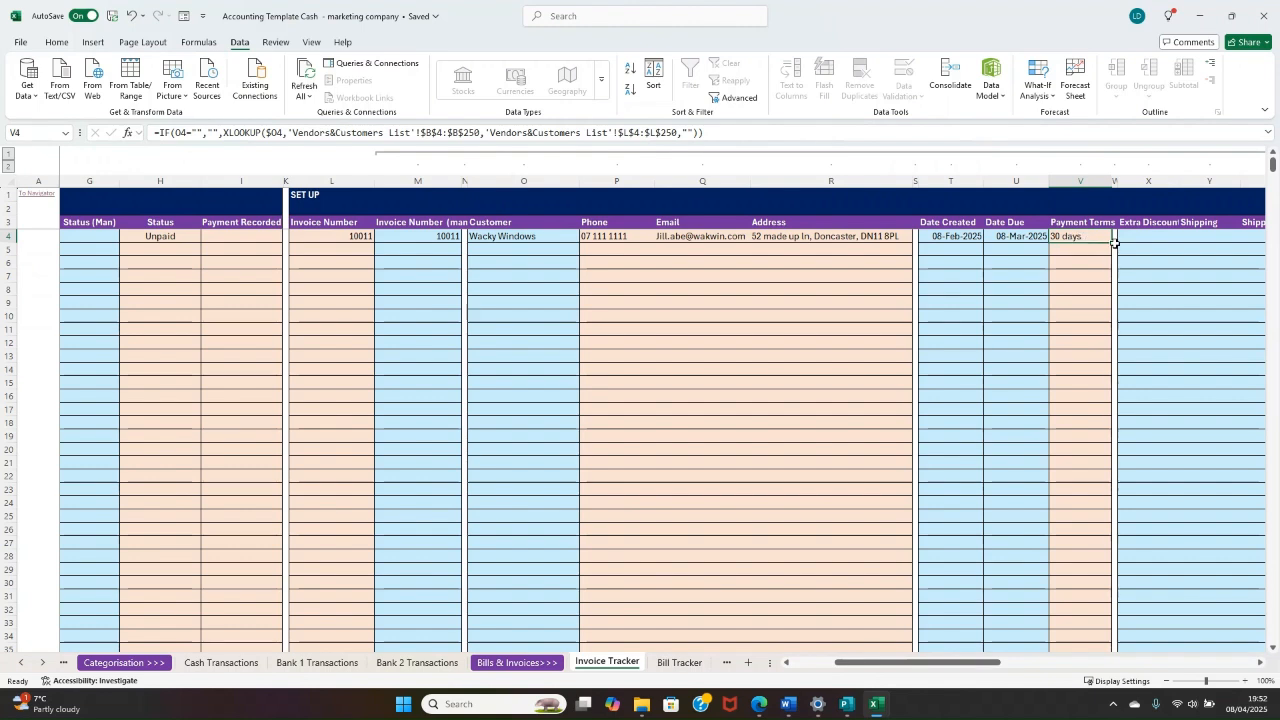
{"action": "left_click_drag", "start_coordinate": [1118, 243], "coordinate": [1090, 263]}
{"action": "left_click", "coordinate": [1021, 275]}
{"action": "left_click", "coordinate": [1028, 248]}
Step: Add Monthly Fee as Product/Service 1 of the Wacky Windows invoice with a quantity of 1
{"action": "left_click", "coordinate": [1064, 233]}
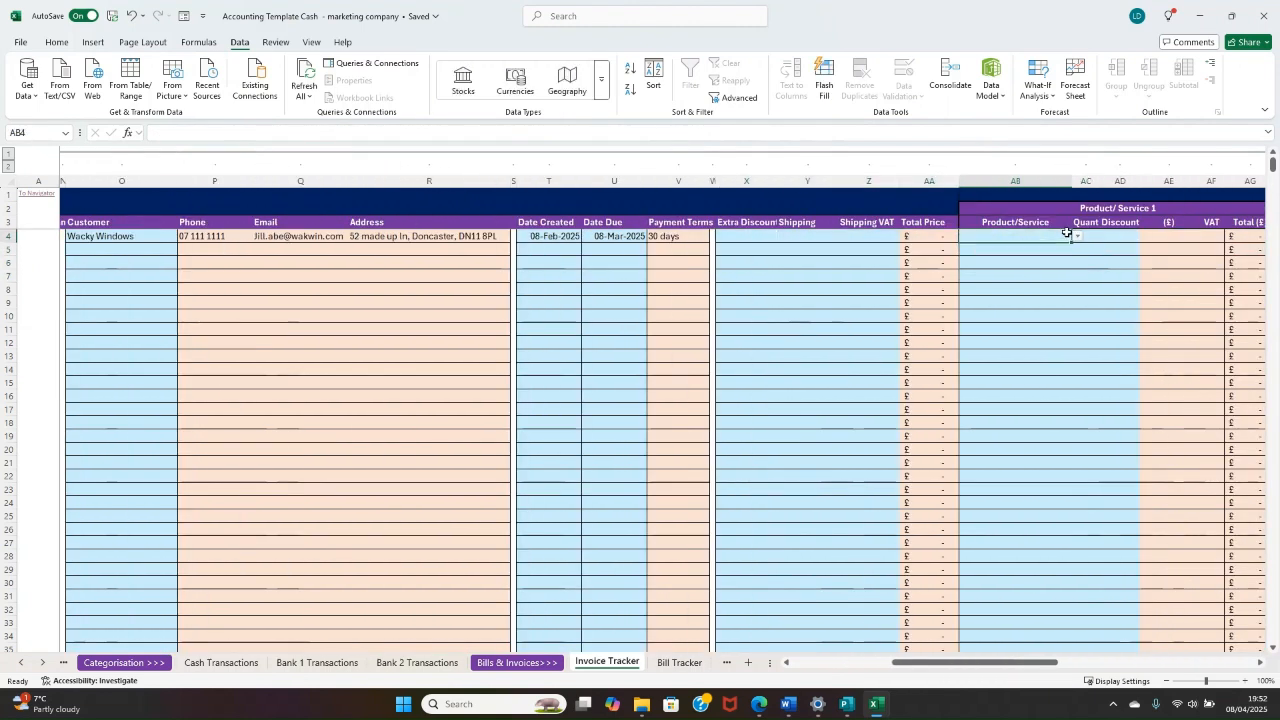
{"action": "left_click", "coordinate": [1077, 237]}
{"action": "left_click", "coordinate": [1015, 250]}
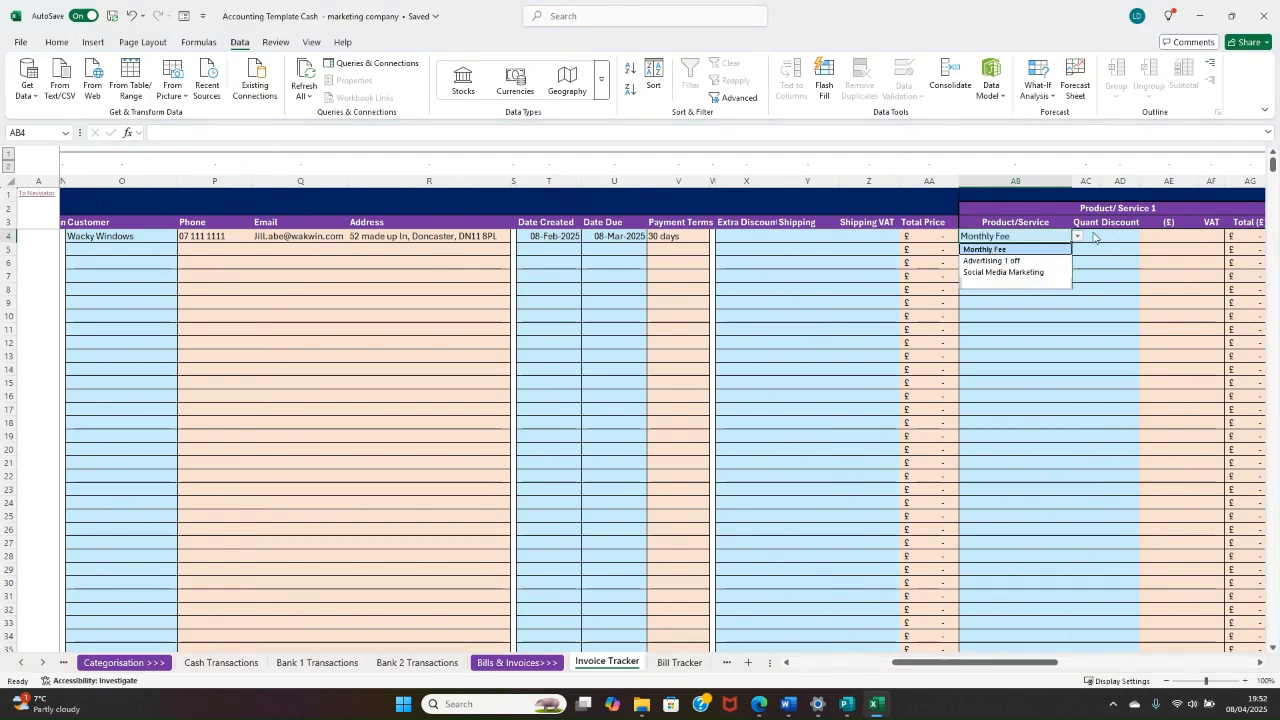
{"action": "left_click", "coordinate": [1085, 237]}
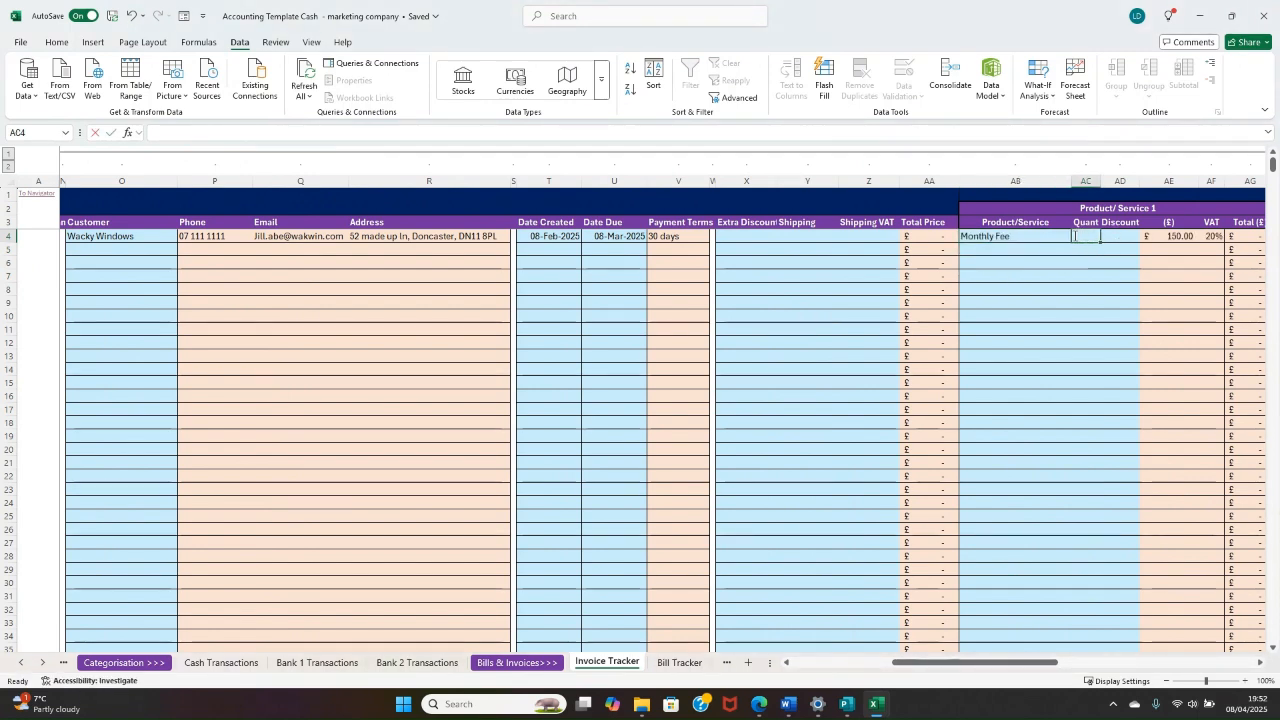
{"action": "type", "text": "1"}
{"action": "left_click", "coordinate": [1097, 289]}
{"action": "mouse_move", "coordinate": [1105, 240]}
{"action": "left_mouse_down"}
{"action": "mouse_move", "coordinate": [1274, 243]}
{"action": "mouse_move", "coordinate": [1118, 250]}
{"action": "left_mouse_up"}
Step: Add Social Media Marketing as Product/Service 2 with a quantity of 1 and a discount of £10
{"action": "left_click", "coordinate": [902, 237]}
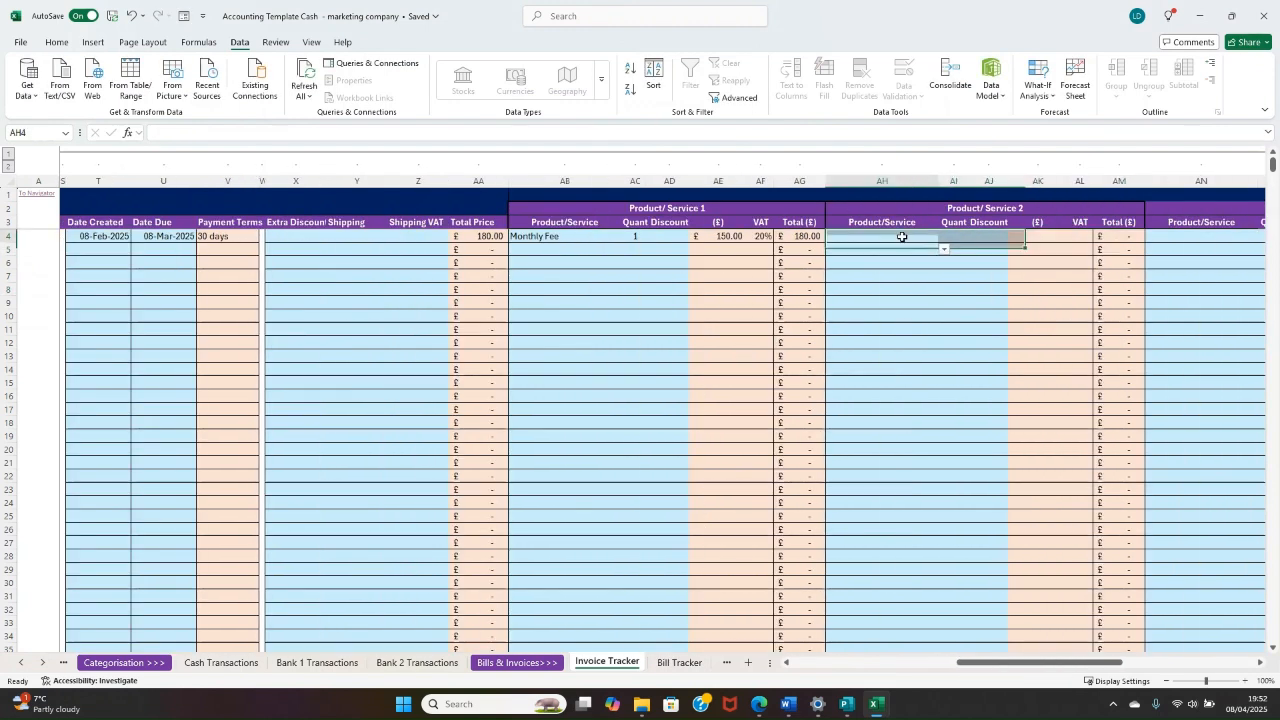
{"action": "left_click", "coordinate": [944, 238]}
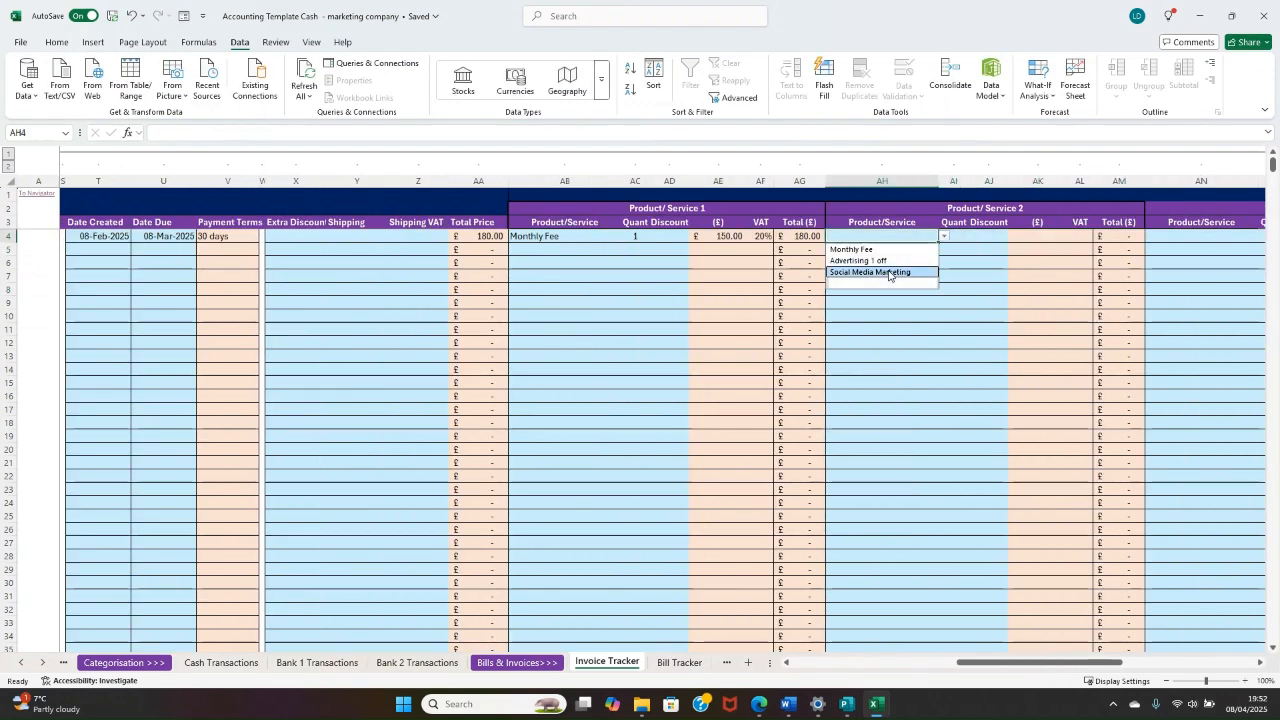
{"action": "left_click", "coordinate": [889, 272]}
{"action": "left_click", "coordinate": [956, 238]}
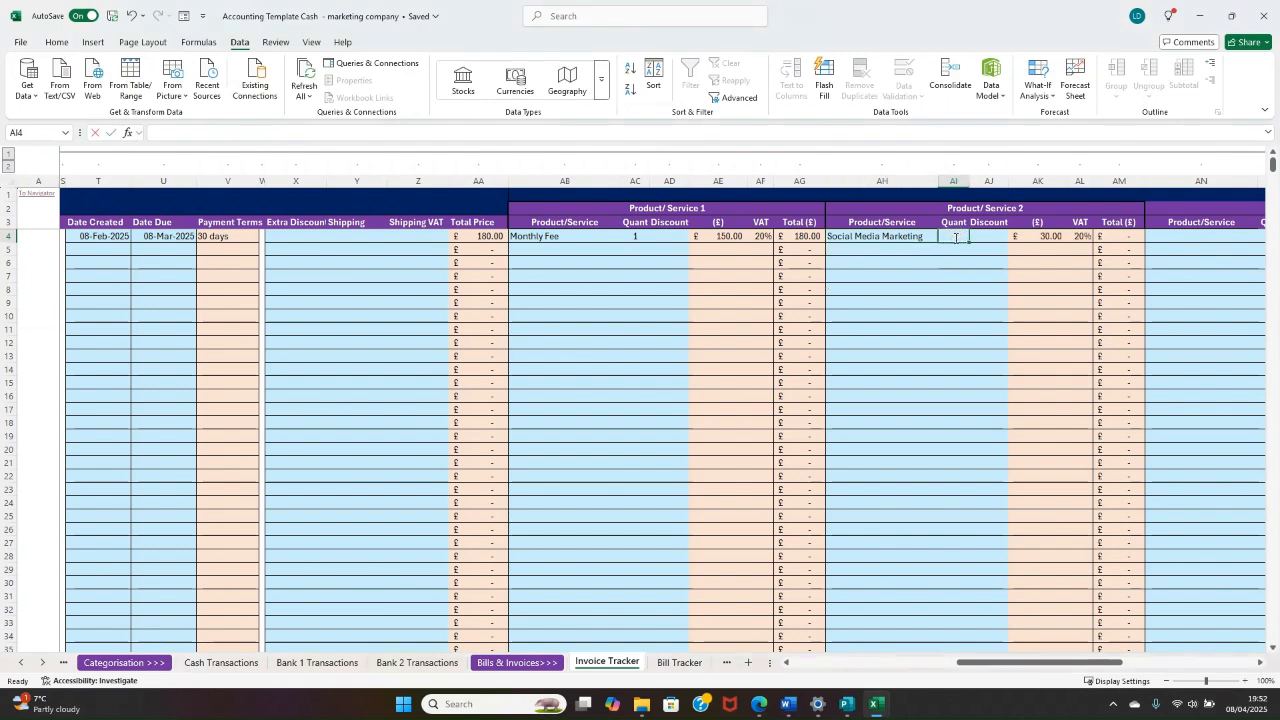
{"action": "type", "text": "1"}
{"action": "left_click", "coordinate": [990, 232]}
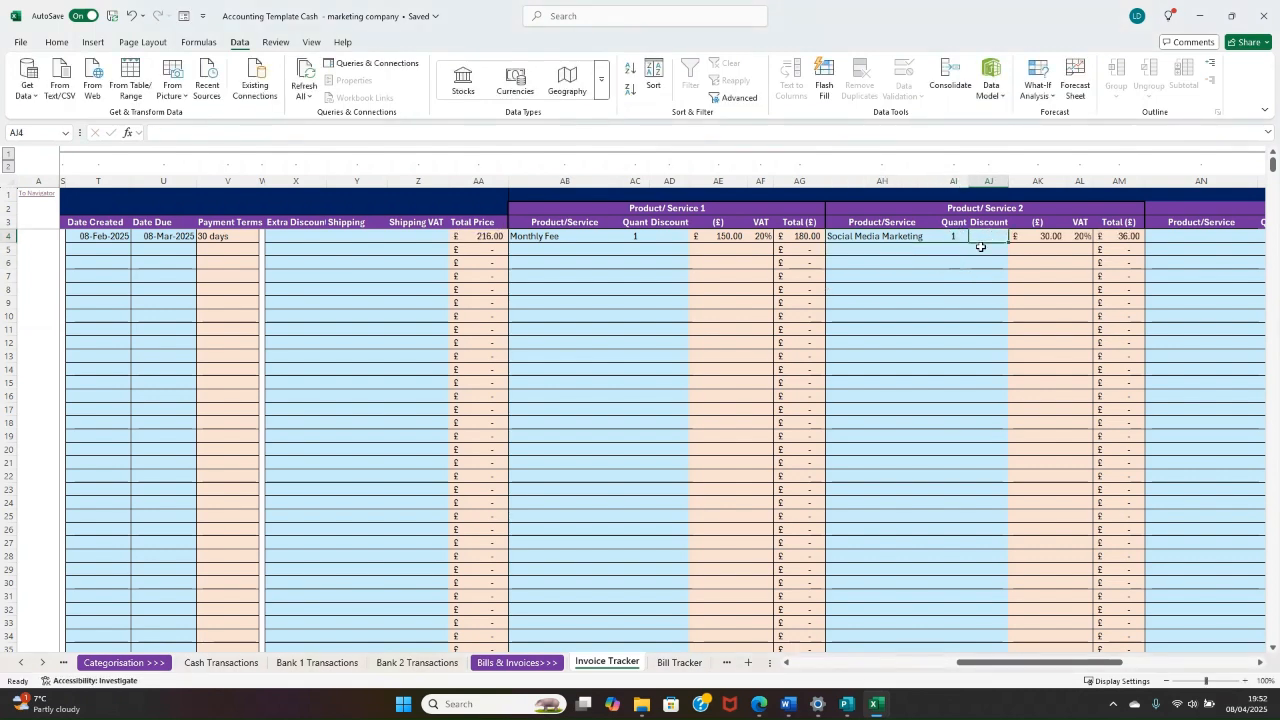
{"action": "type", "text": "10"}
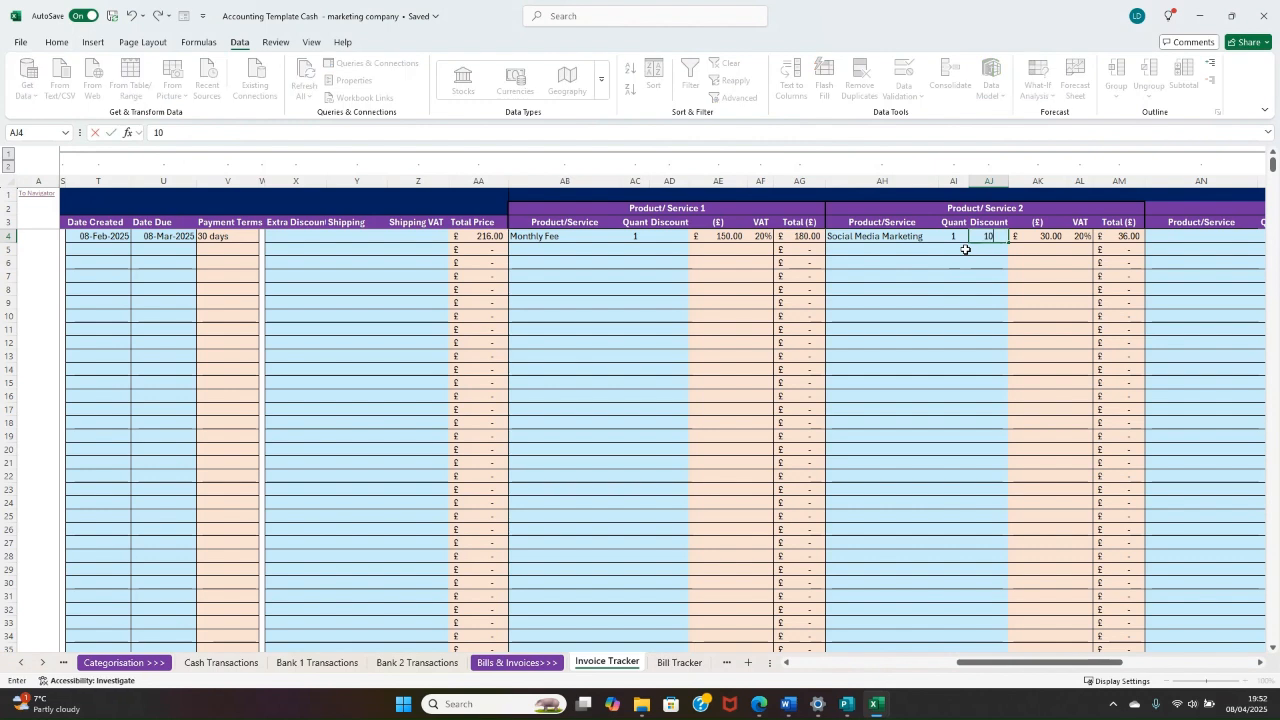
{"action": "left_click", "coordinate": [972, 287]}
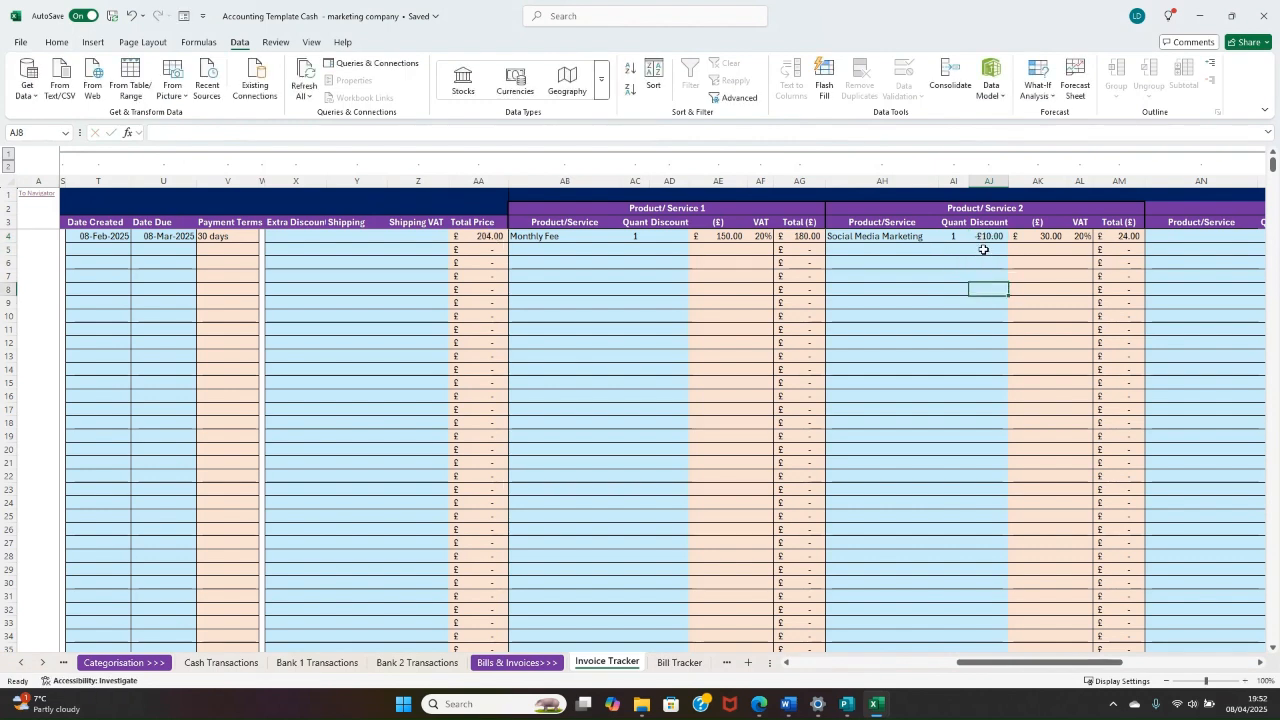
Step: Check the Total formula of Product/Service 2 against its price and discount
{"action": "left_click", "coordinate": [1118, 236]}
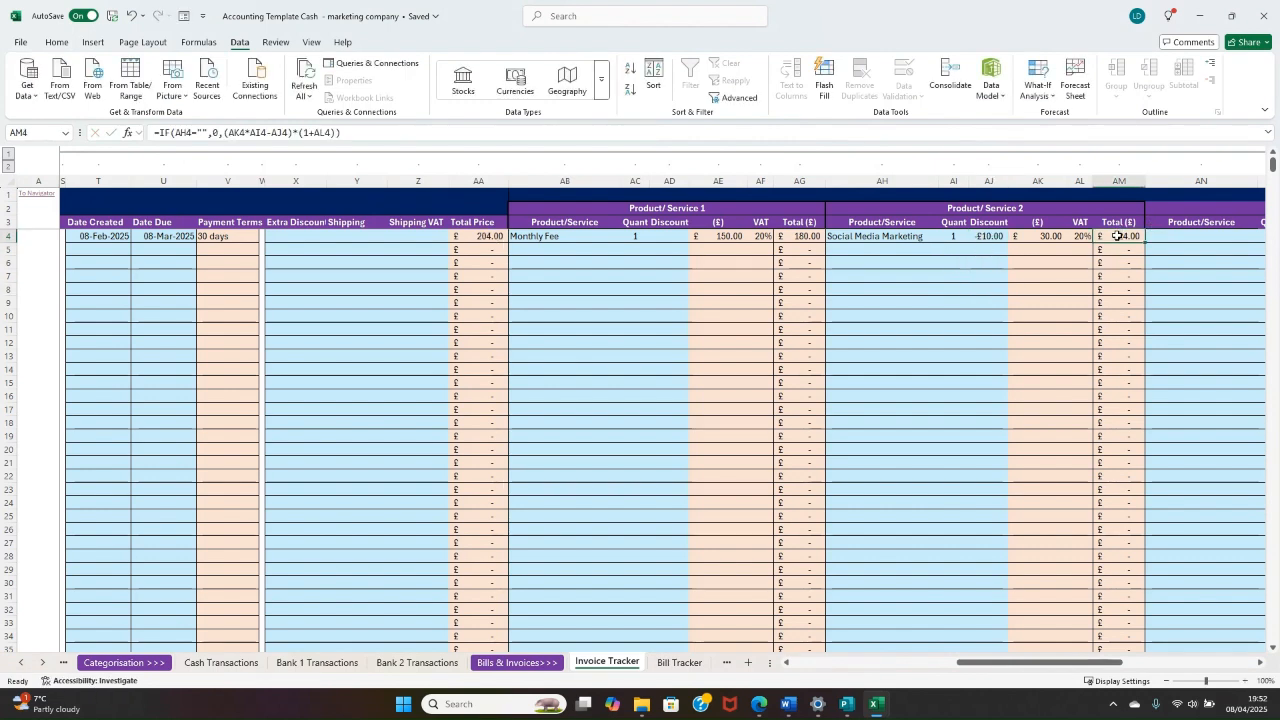
{"action": "left_click", "coordinate": [1040, 238]}
{"action": "left_click", "coordinate": [990, 238]}
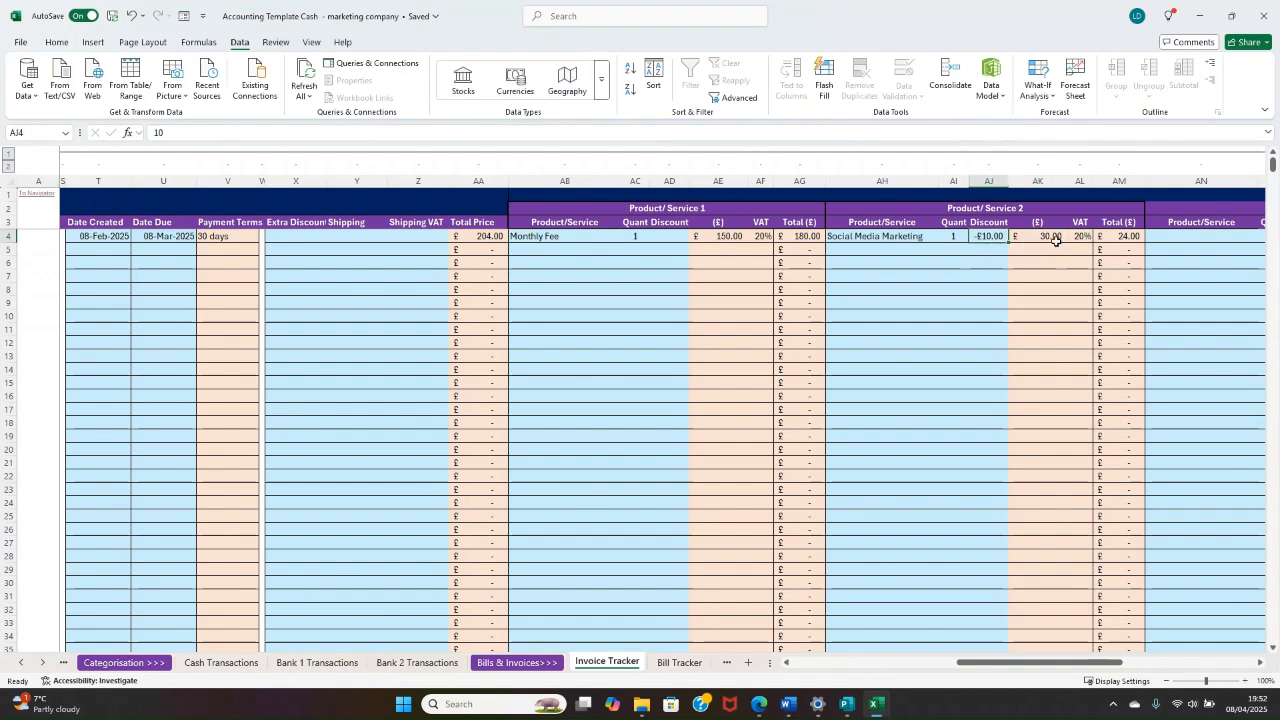
Step: Check the Product/Service 2 Total formula and the Extra Discount, Shipping and Shipping VAT cells of the Wacky Windows invoice
{"action": "left_click", "coordinate": [1124, 238]}
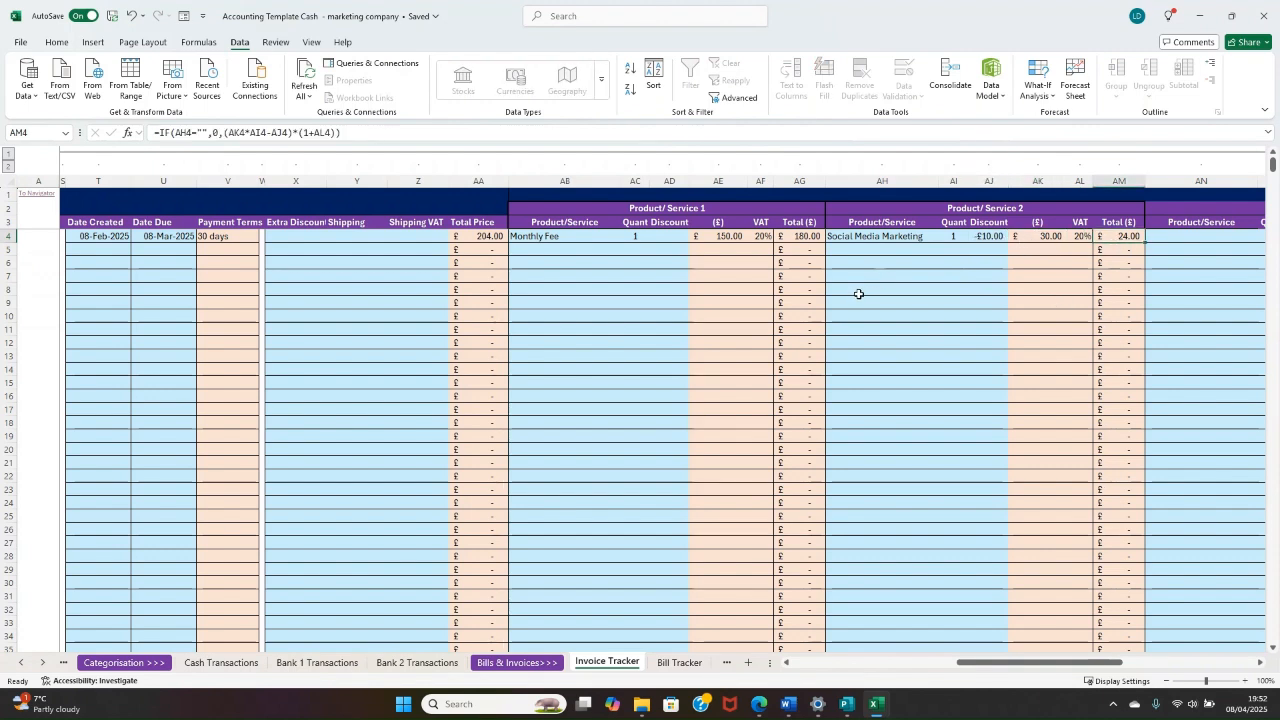
{"action": "left_click_drag", "start_coordinate": [1113, 236], "coordinate": [140, 245]}
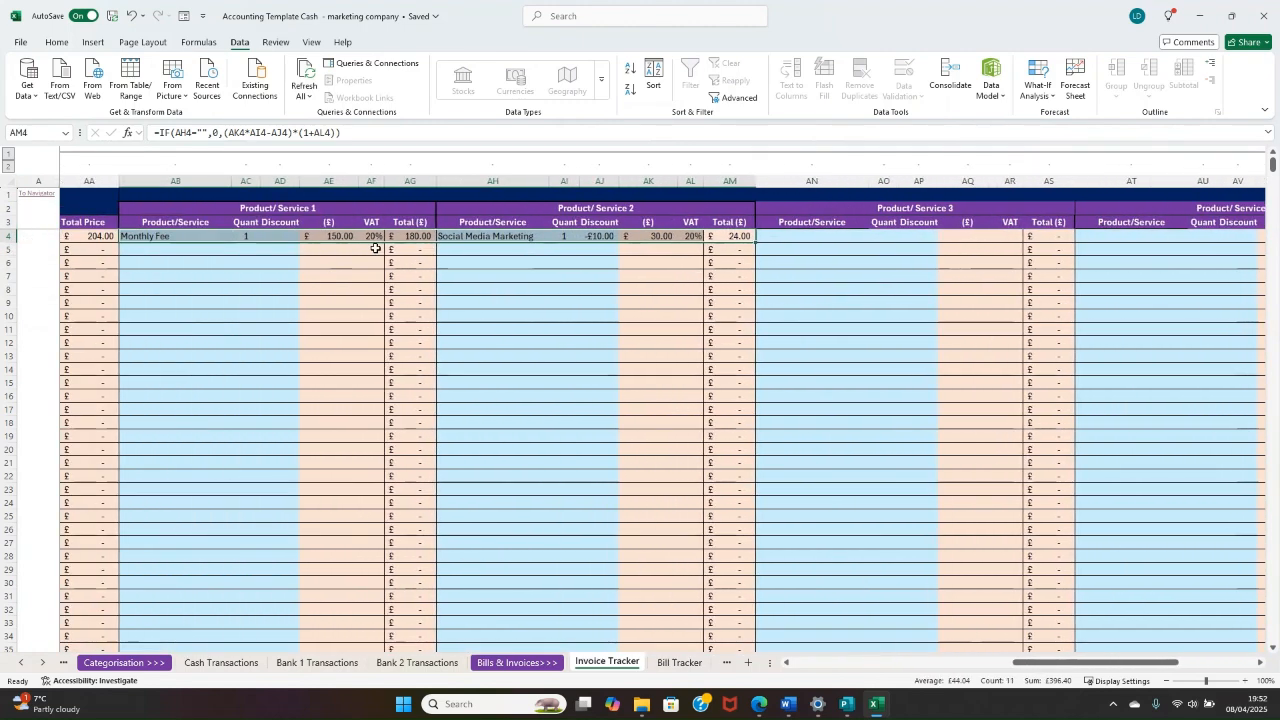
{"action": "left_click_drag", "start_coordinate": [537, 236], "coordinate": [443, 237]}
{"action": "left_click", "coordinate": [523, 237]}
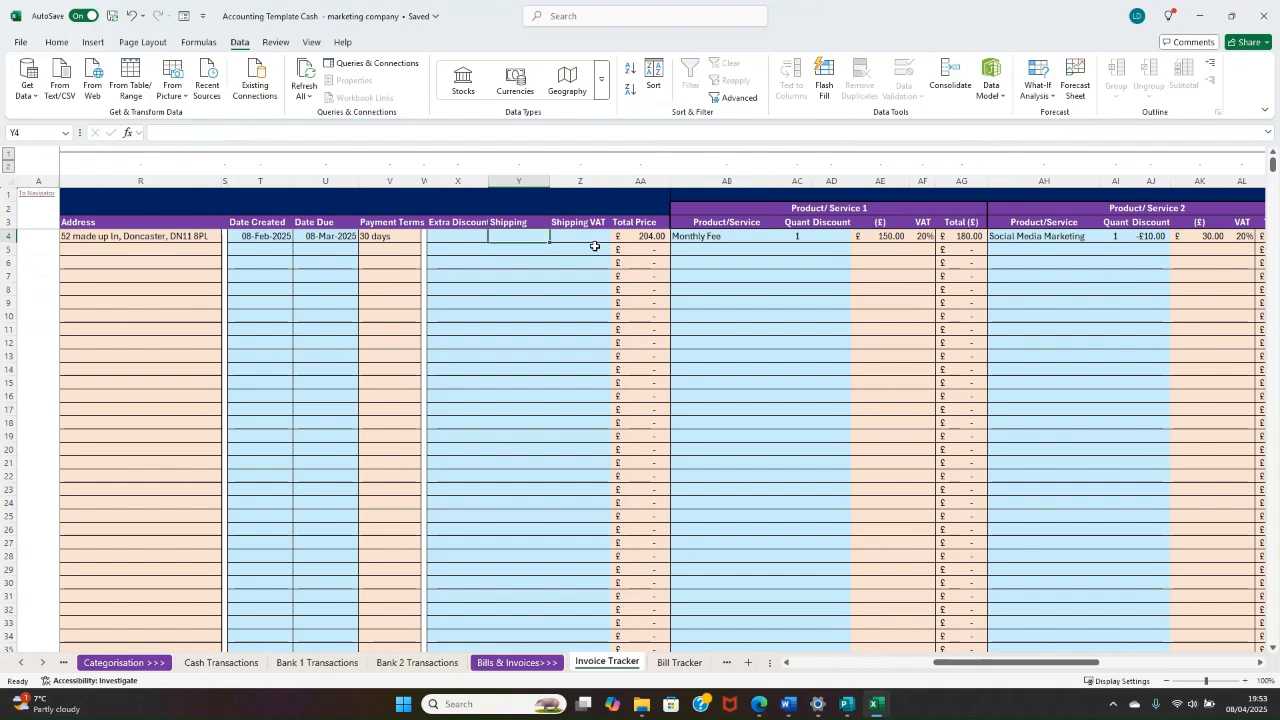
{"action": "left_click_drag", "start_coordinate": [490, 236], "coordinate": [453, 236]}
{"action": "left_click", "coordinate": [491, 237]}
{"action": "left_click", "coordinate": [566, 237]}
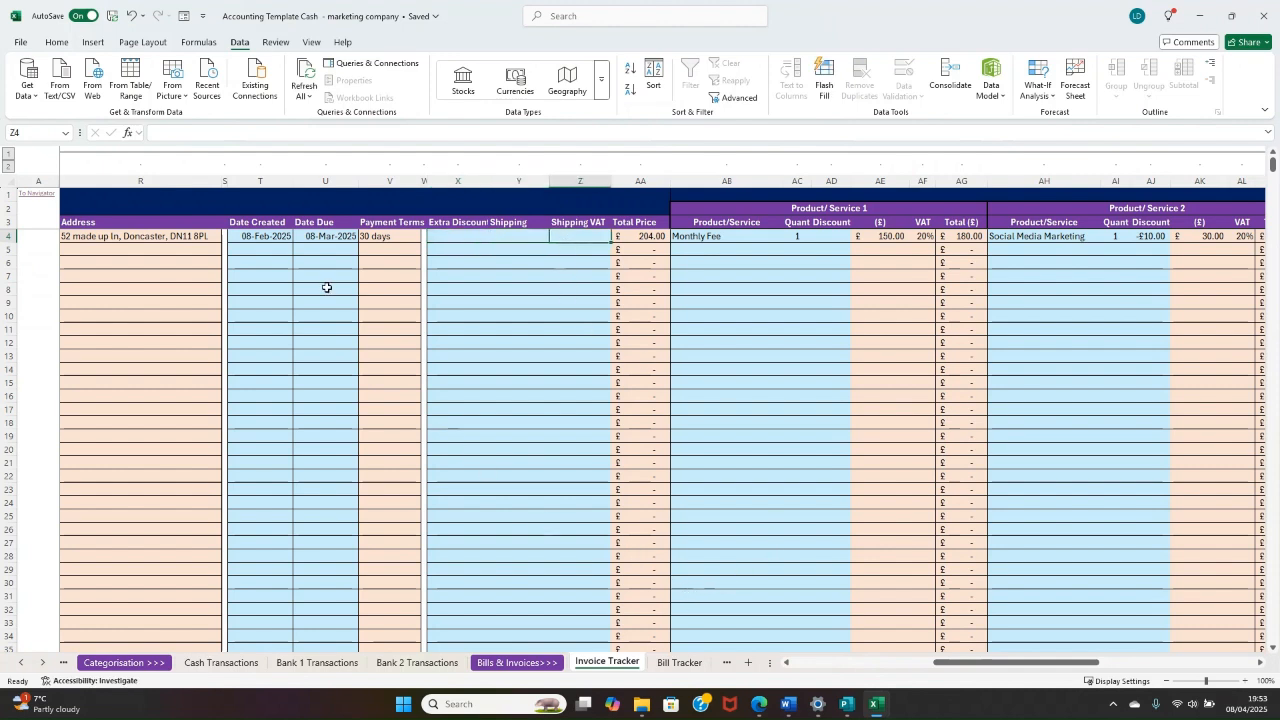
Step: Examine the Past Due (Days) formula in the Summary section of the Wacky Windows invoice
{"action": "left_click_drag", "start_coordinate": [326, 280], "coordinate": [185, 290]}
{"action": "left_click_drag", "start_coordinate": [175, 239], "coordinate": [374, 317]}
{"action": "left_click", "coordinate": [634, 254]}
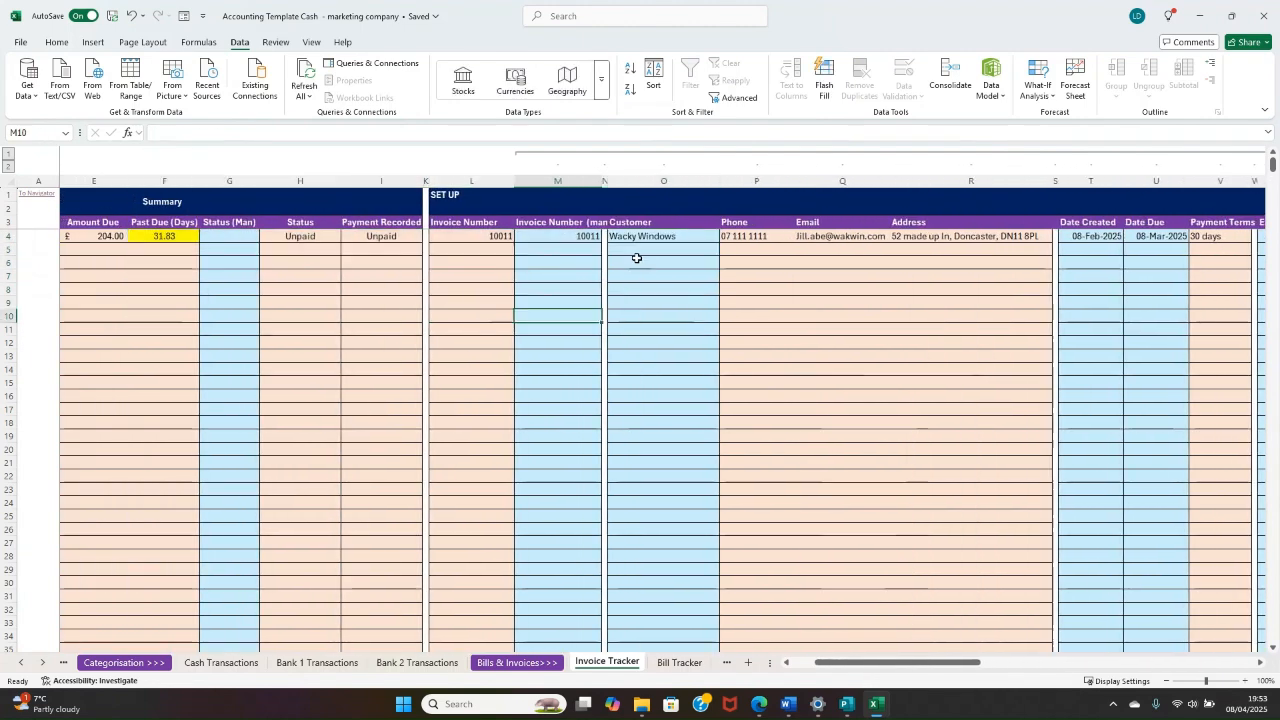
{"action": "left_click_drag", "start_coordinate": [313, 262], "coordinate": [171, 249]}
{"action": "left_click", "coordinate": [341, 235]}
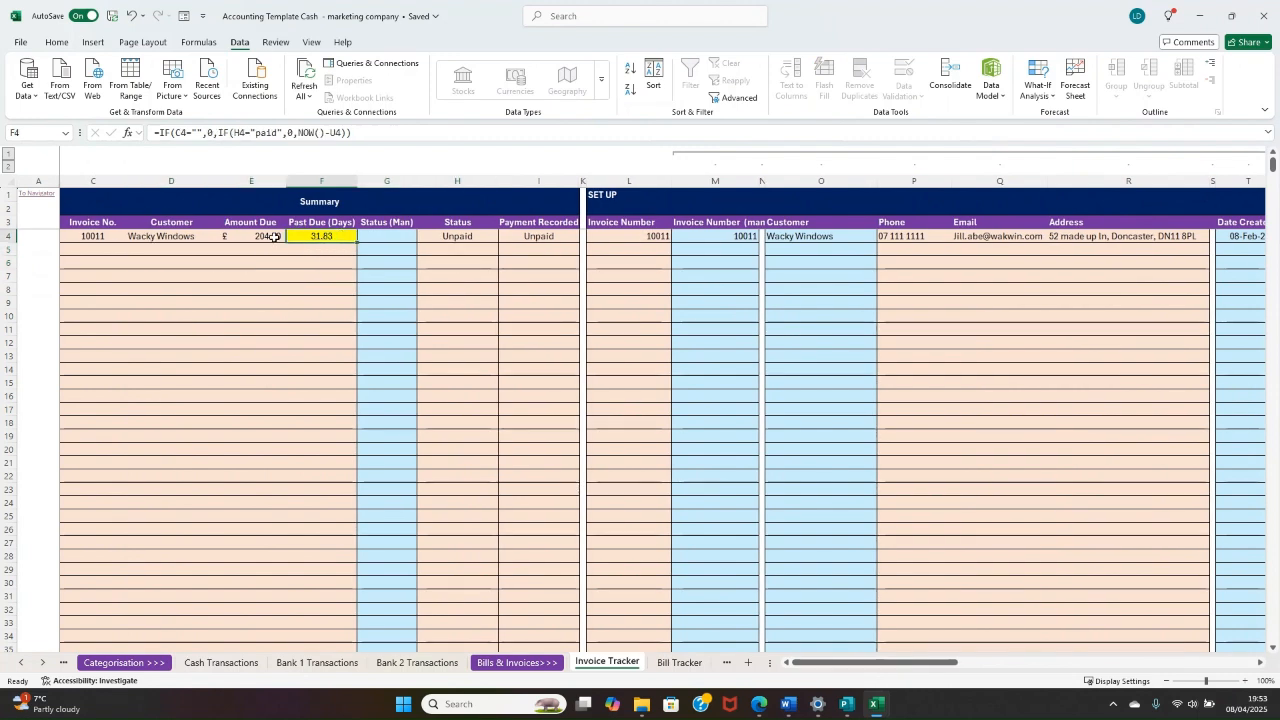
{"action": "left_click", "coordinate": [323, 248]}
Step: Start a second invoice in row 5 by choosing the second customer from the customer list
{"action": "left_click", "coordinate": [793, 246]}
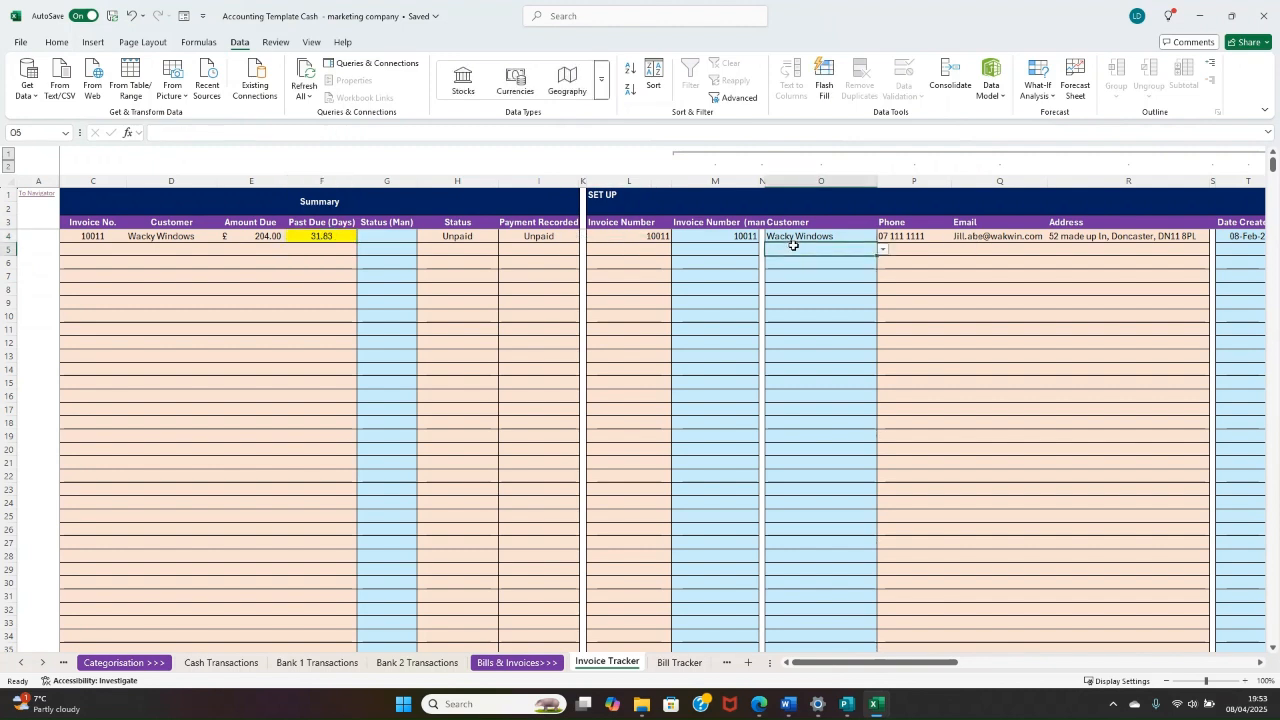
{"action": "left_click", "coordinate": [883, 250]}
{"action": "left_click", "coordinate": [822, 274]}
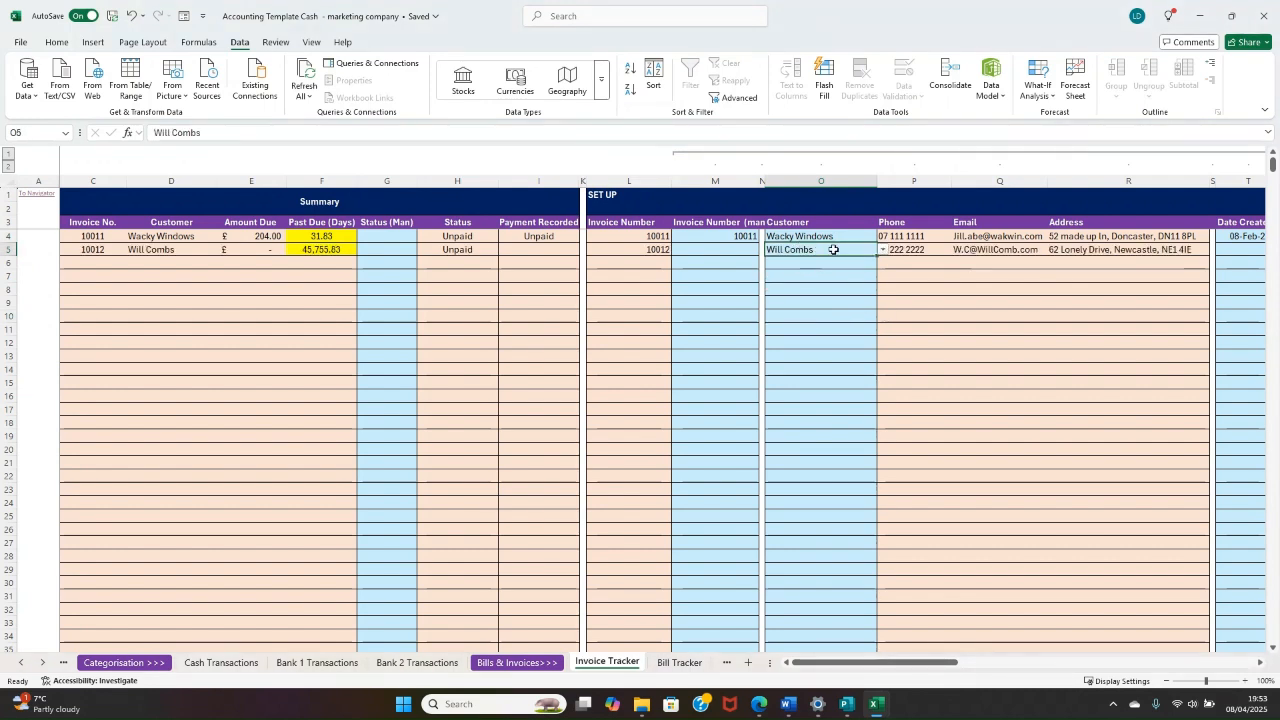
Step: Set the Date Created of the second invoice to 09-Mar-2025
{"action": "key", "text": "Right"}
{"action": "key", "text": "Right"}
{"action": "key", "text": "Right"}
{"action": "key", "text": "Right"}
{"action": "key", "text": "Right"}
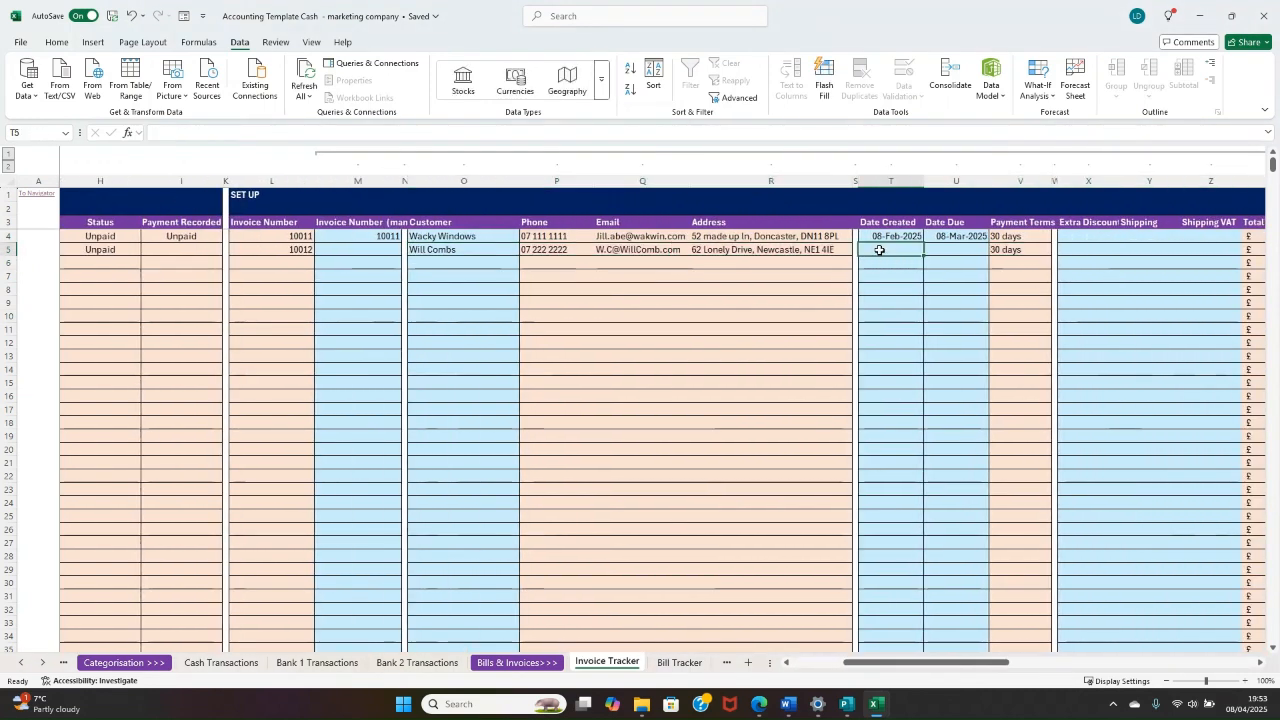
{"action": "key", "text": "ctrl+semicolon"}
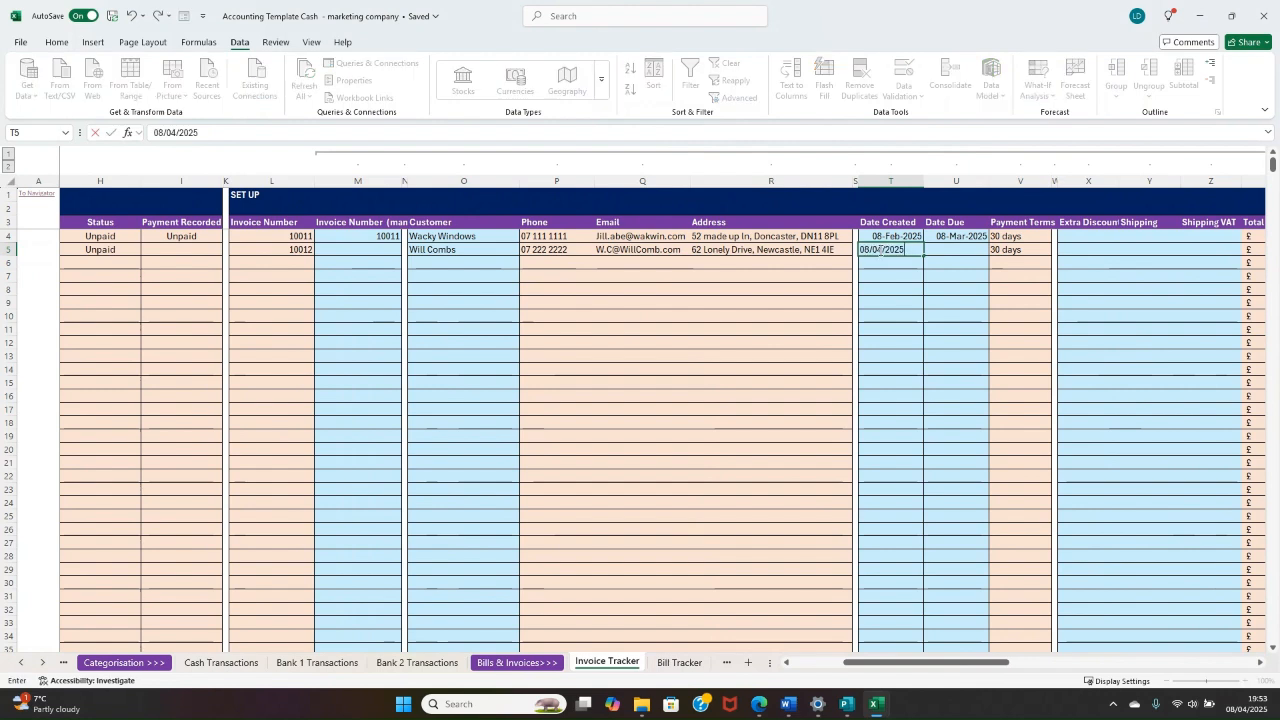
{"action": "left_click", "coordinate": [880, 250]}
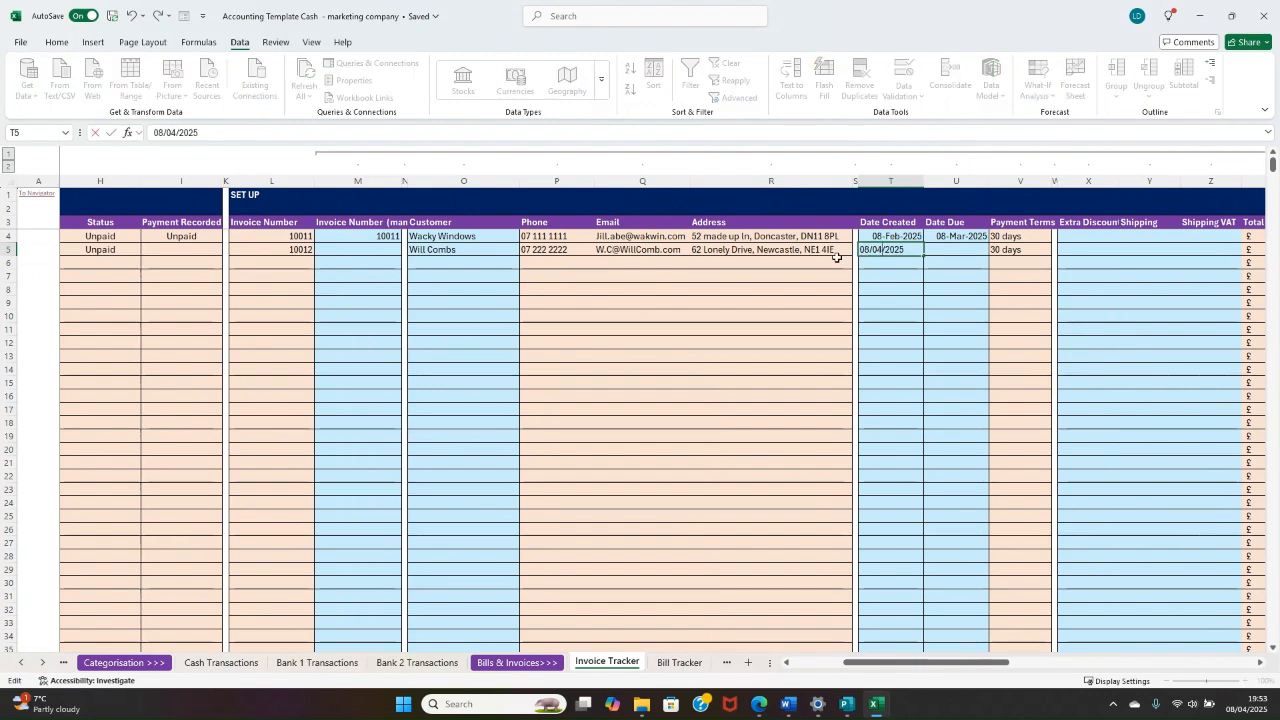
{"action": "key", "text": "BackSpace"}
{"action": "type", "text": "3"}
{"action": "key", "text": "BackSpace"}
{"action": "type", "text": "9"}
{"action": "key", "text": "Return"}
{"action": "key", "text": "Tab"}
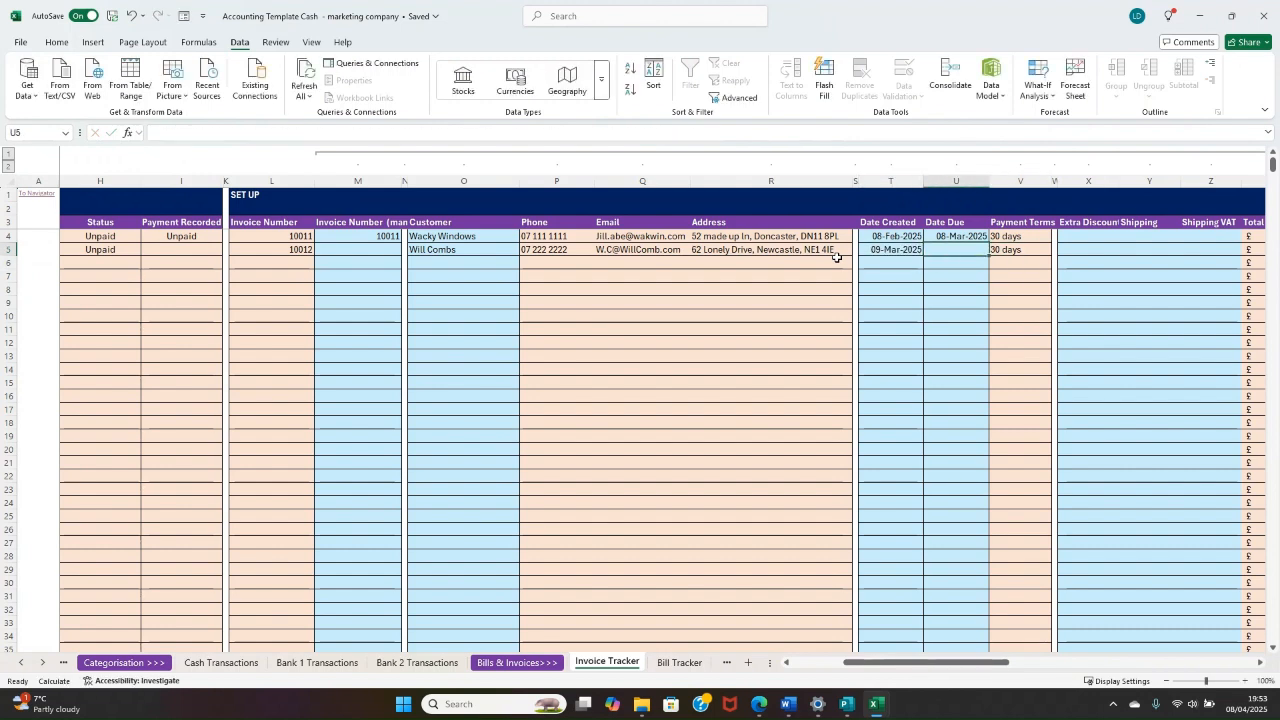
Step: Set the Date Due of the second invoice to 09-Apr-2025
{"action": "key", "text": "ctrl+semicolon"}
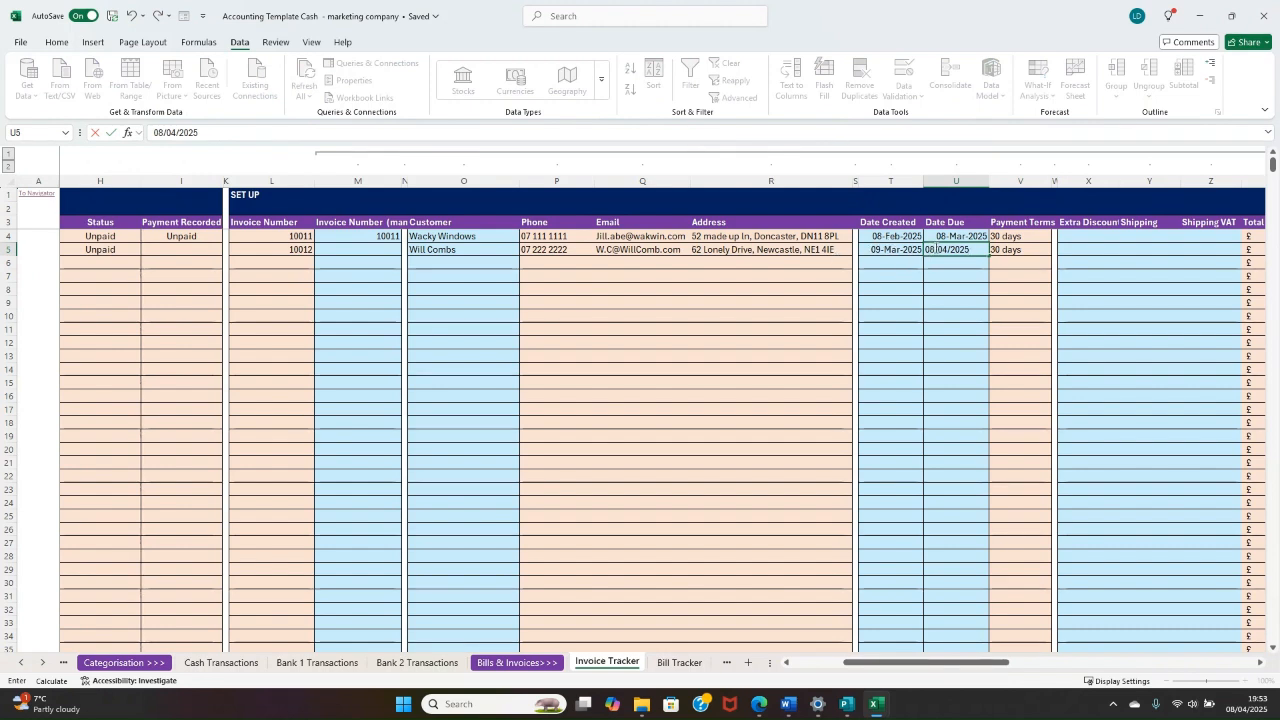
{"action": "key", "text": "BackSpace"}
{"action": "type", "text": "9"}
{"action": "key", "text": "ctrl+Return"}
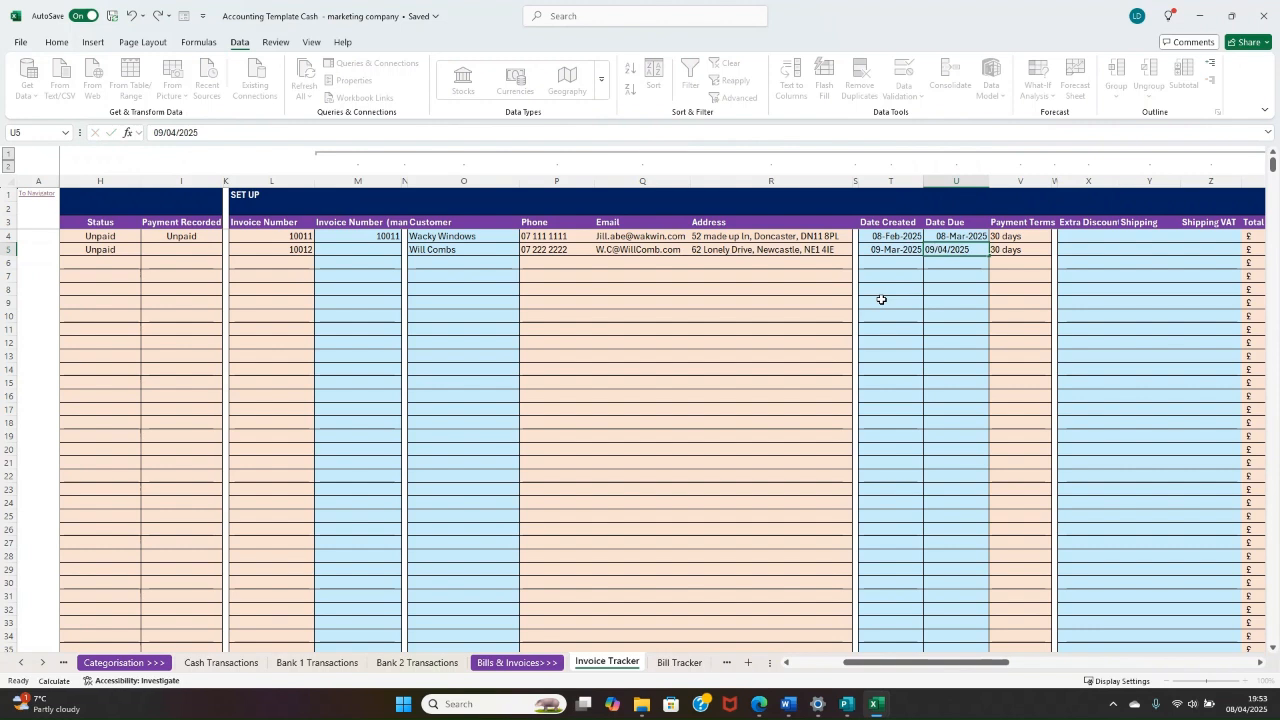
Step: Add Advertising 1 off as Product/Service 1 of the second invoice with a quantity of 1
{"action": "left_click_drag", "start_coordinate": [1077, 251], "coordinate": [1190, 250]}
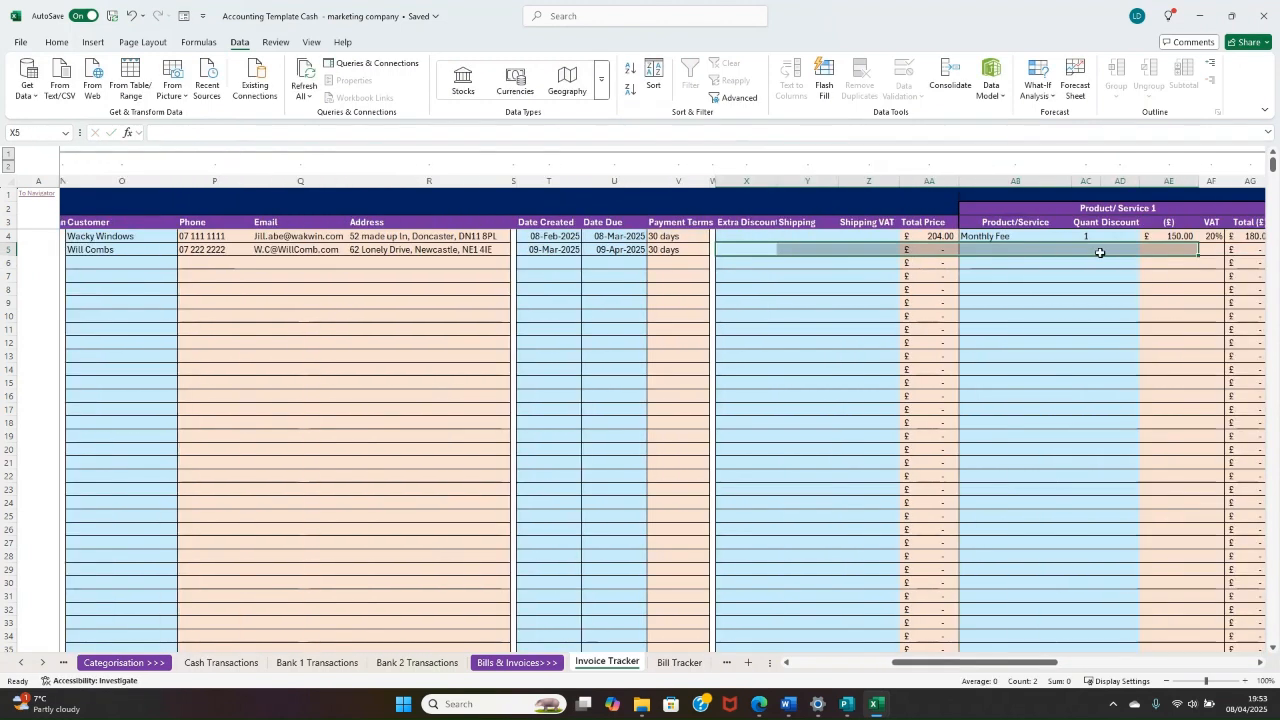
{"action": "left_click", "coordinate": [1041, 248]}
{"action": "left_click", "coordinate": [1077, 249]}
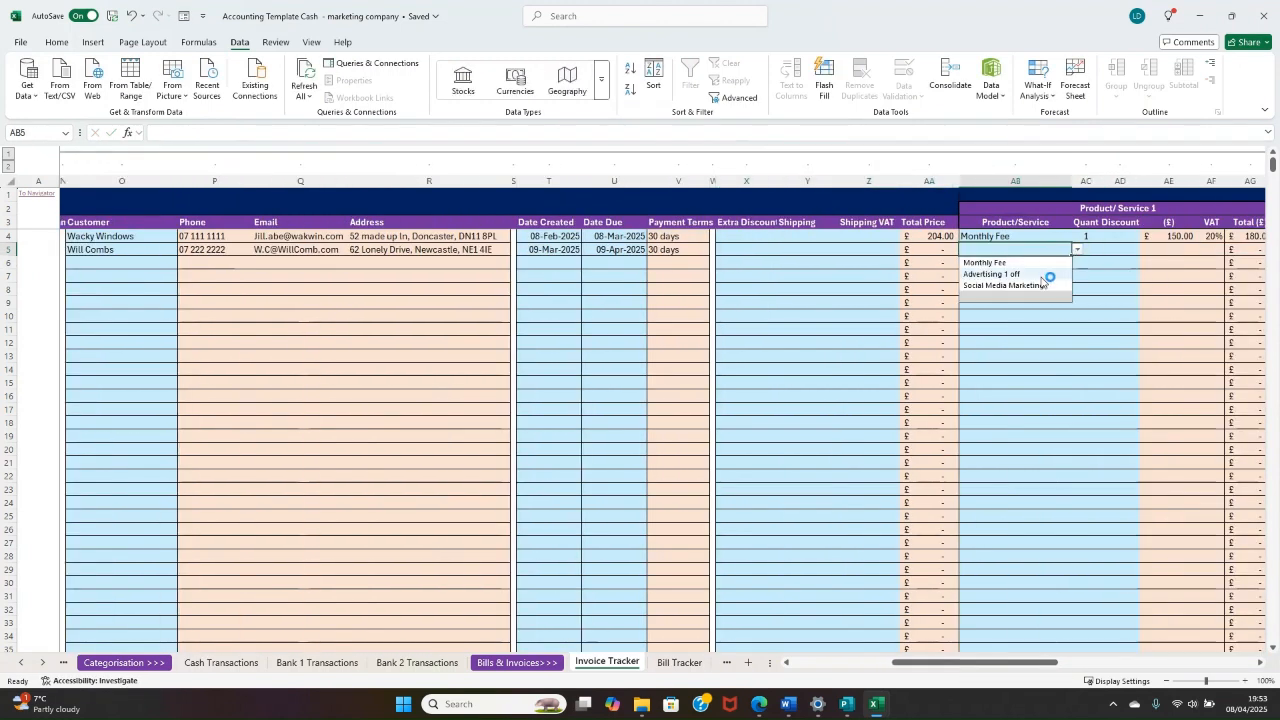
{"action": "left_click", "coordinate": [1046, 274]}
{"action": "left_click", "coordinate": [1085, 250]}
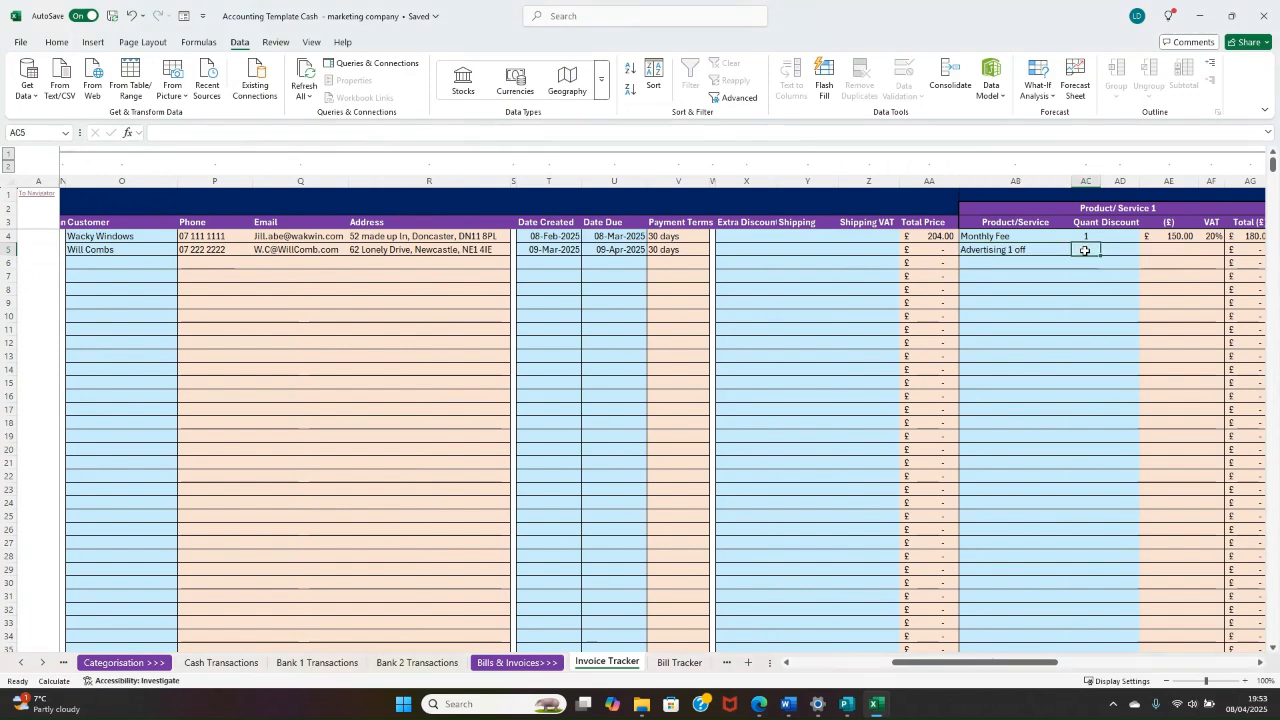
{"action": "type", "text": "1"}
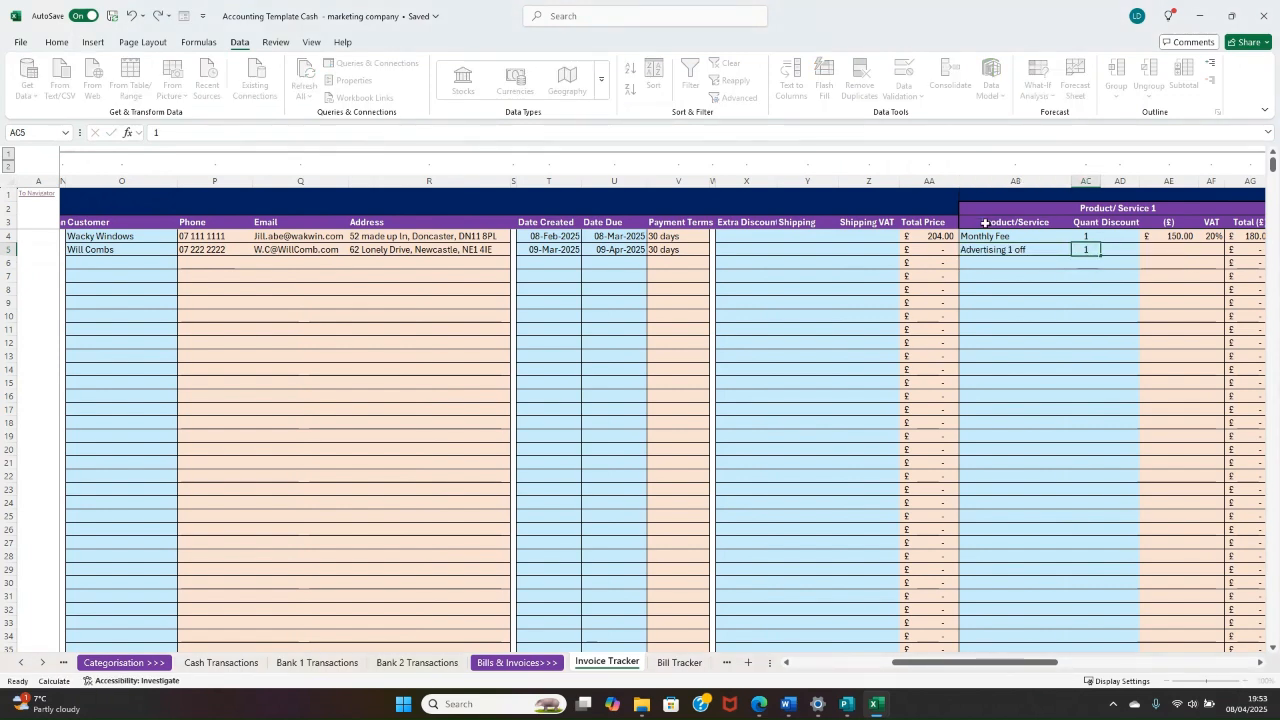
{"action": "key", "text": "Return"}
Step: Check the Total Price, unit price, VAT and Total formulas of the second invoice
{"action": "left_click", "coordinate": [941, 252]}
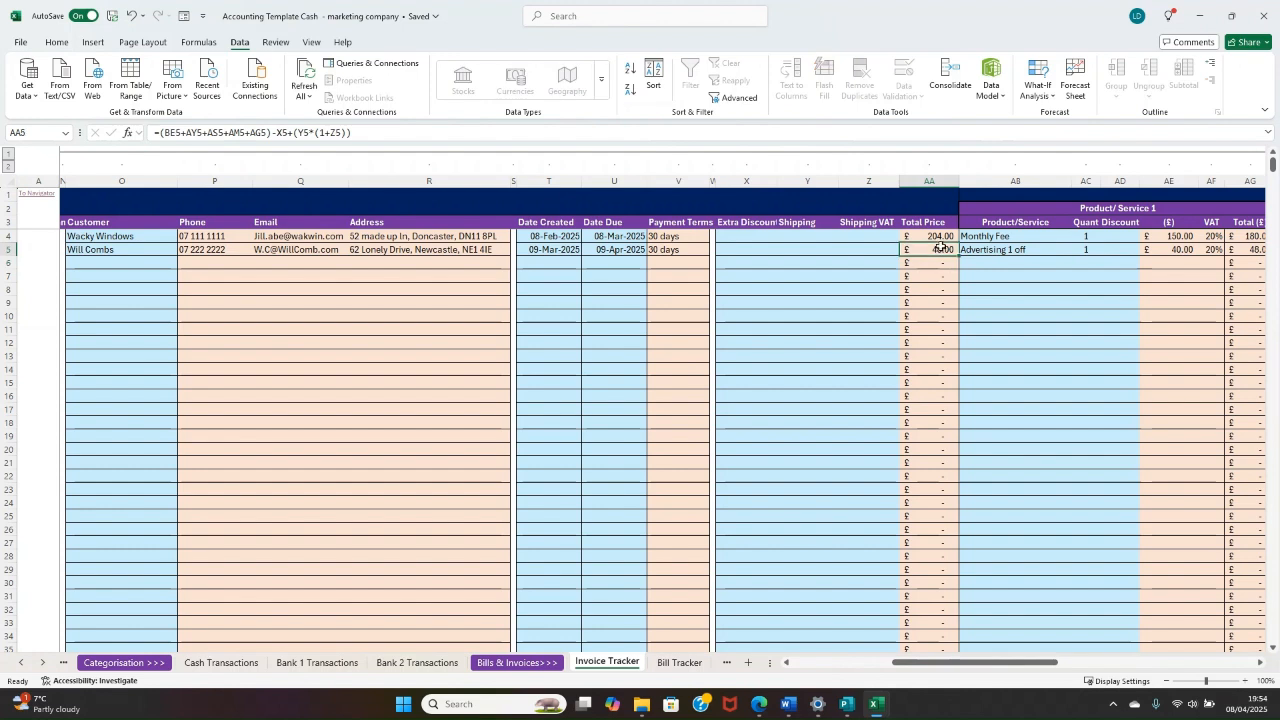
{"action": "left_click", "coordinate": [1152, 248]}
{"action": "scroll", "coordinate": [1140, 248], "scroll_direction": "right", "scroll_amount": 3}
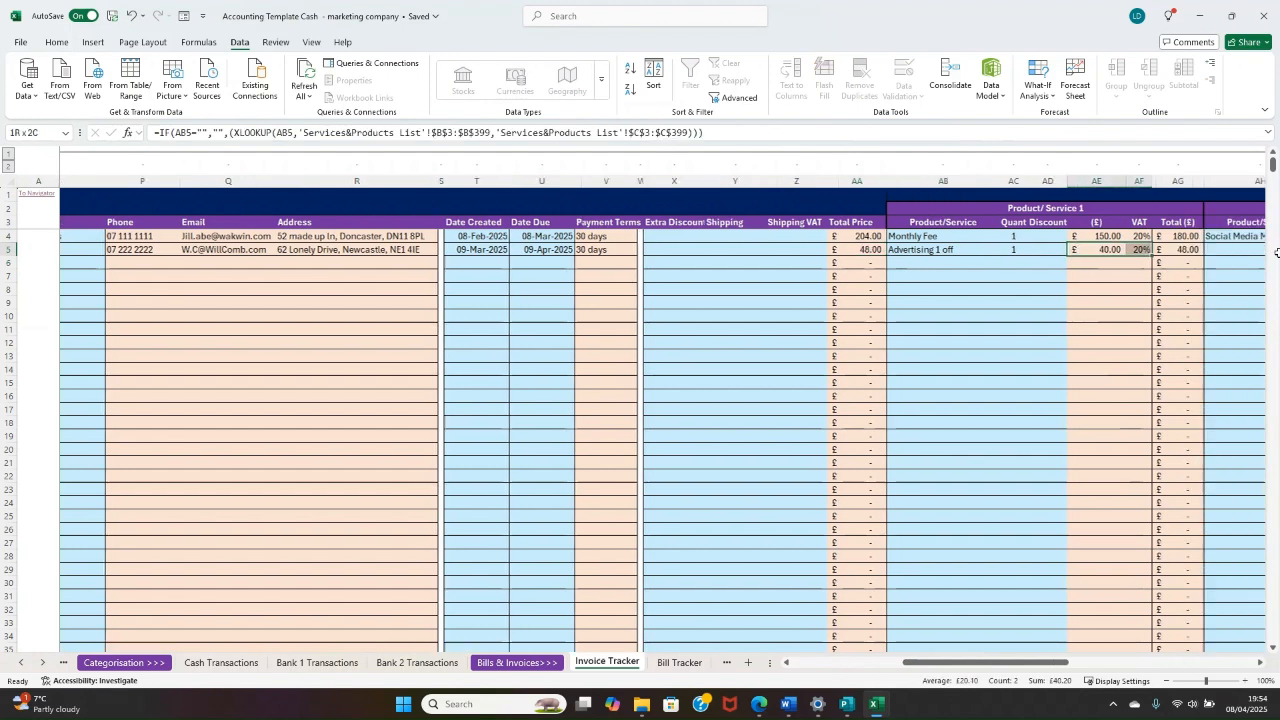
{"action": "left_click", "coordinate": [1097, 251]}
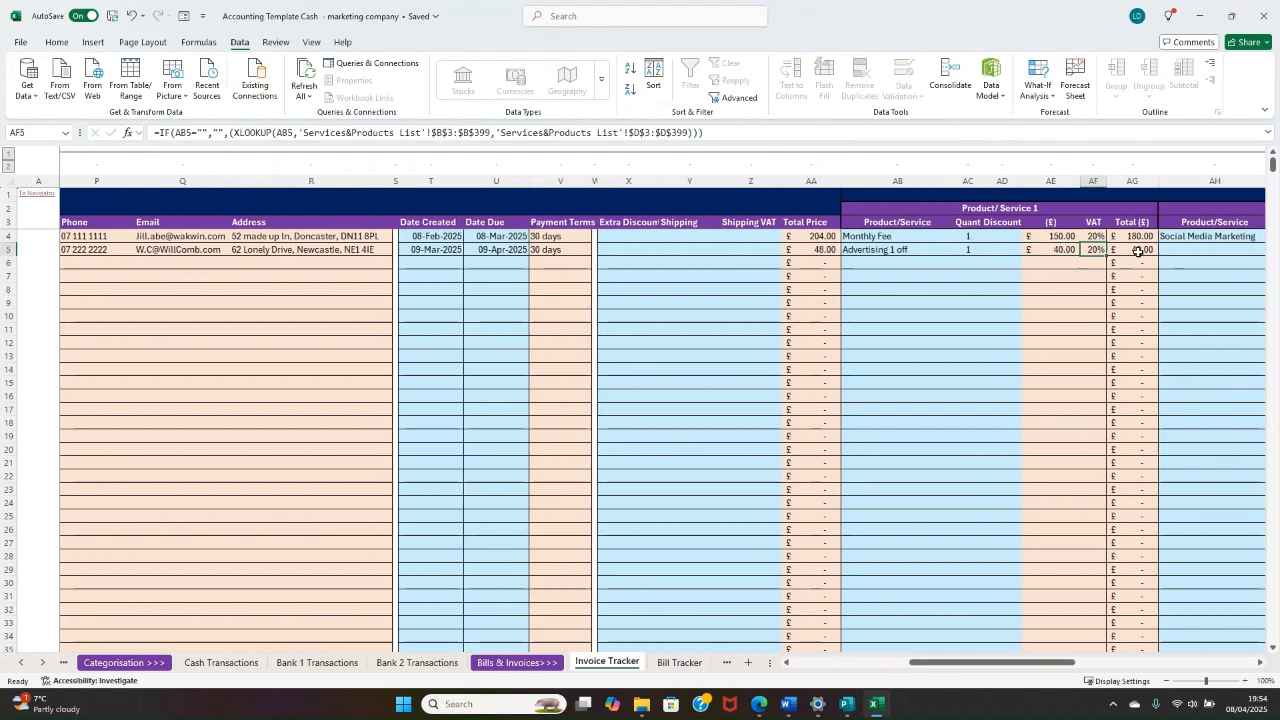
{"action": "left_click", "coordinate": [1138, 251]}
{"action": "left_click", "coordinate": [815, 249]}
Step: Review the second invoice's Summary entry, including its Past Due (Days) cell
{"action": "left_click_drag", "start_coordinate": [815, 303], "coordinate": [470, 290]}
{"action": "left_click_drag", "start_coordinate": [824, 250], "coordinate": [80, 301]}
{"action": "mouse_move", "coordinate": [325, 262]}
{"action": "left_mouse_down"}
{"action": "mouse_move", "coordinate": [409, 257]}
{"action": "mouse_move", "coordinate": [306, 250]}
{"action": "left_mouse_up"}
{"action": "left_click", "coordinate": [304, 274]}
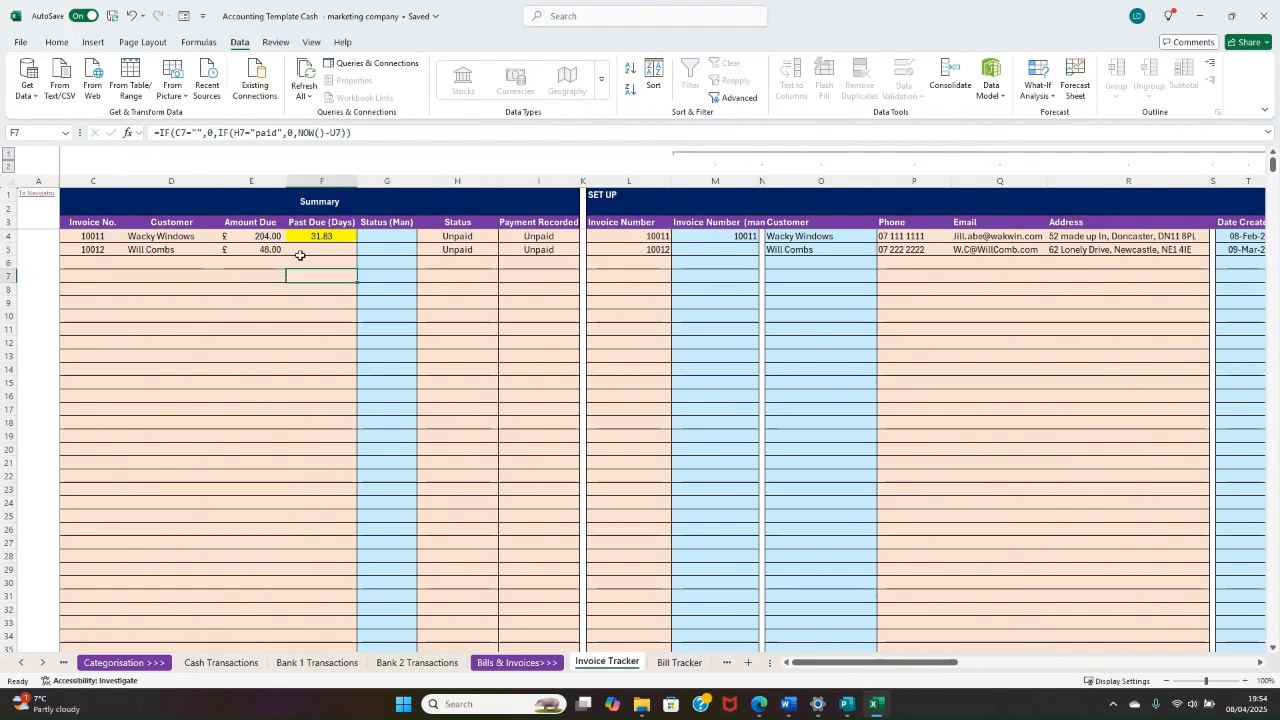
{"action": "left_click", "coordinate": [304, 253]}
Step: Set the Status (Man) of the Wacky Windows invoice to Sent
{"action": "left_click", "coordinate": [389, 265]}
{"action": "left_click", "coordinate": [391, 251]}
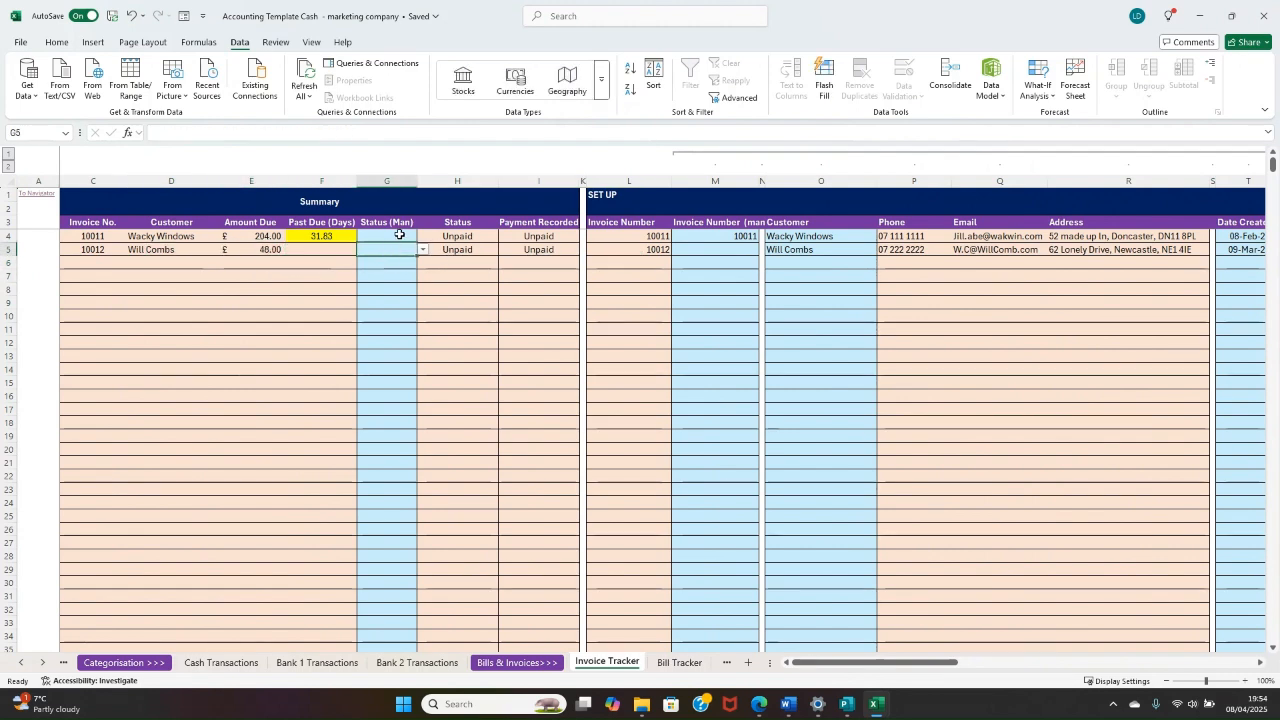
{"action": "left_click", "coordinate": [399, 234]}
{"action": "left_click", "coordinate": [424, 236]}
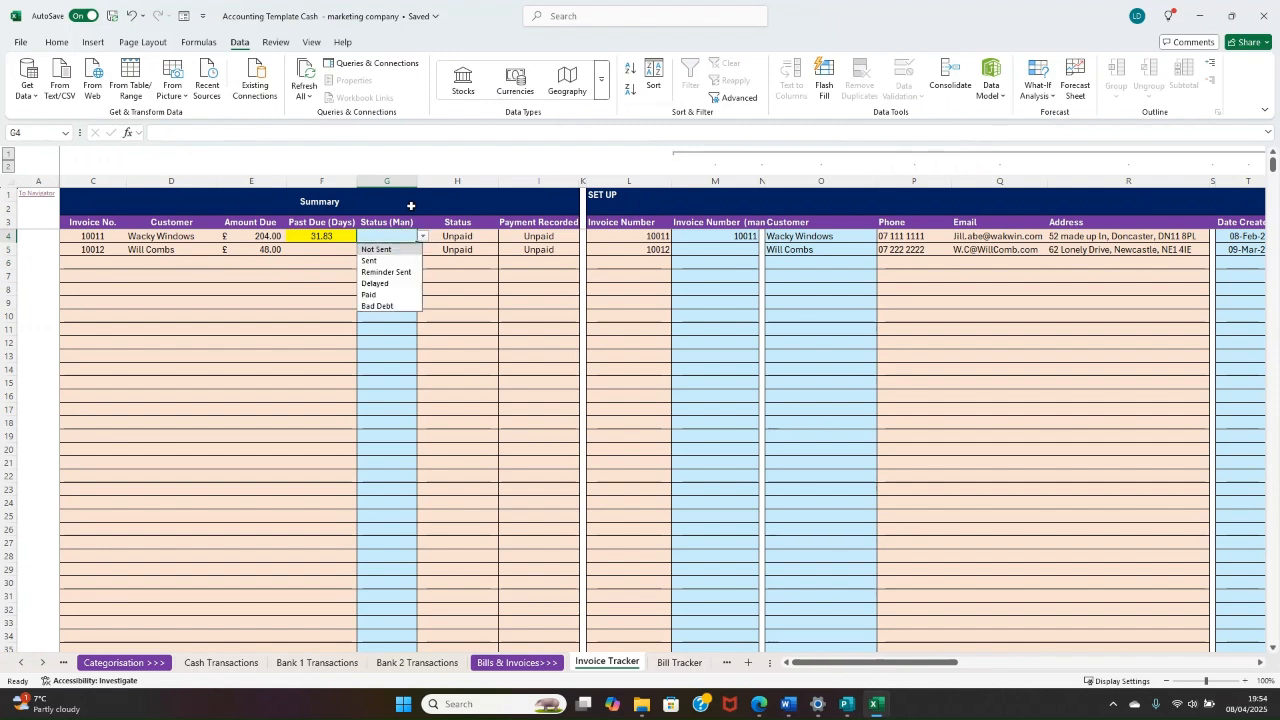
{"action": "left_click", "coordinate": [463, 237]}
{"action": "left_click", "coordinate": [386, 237]}
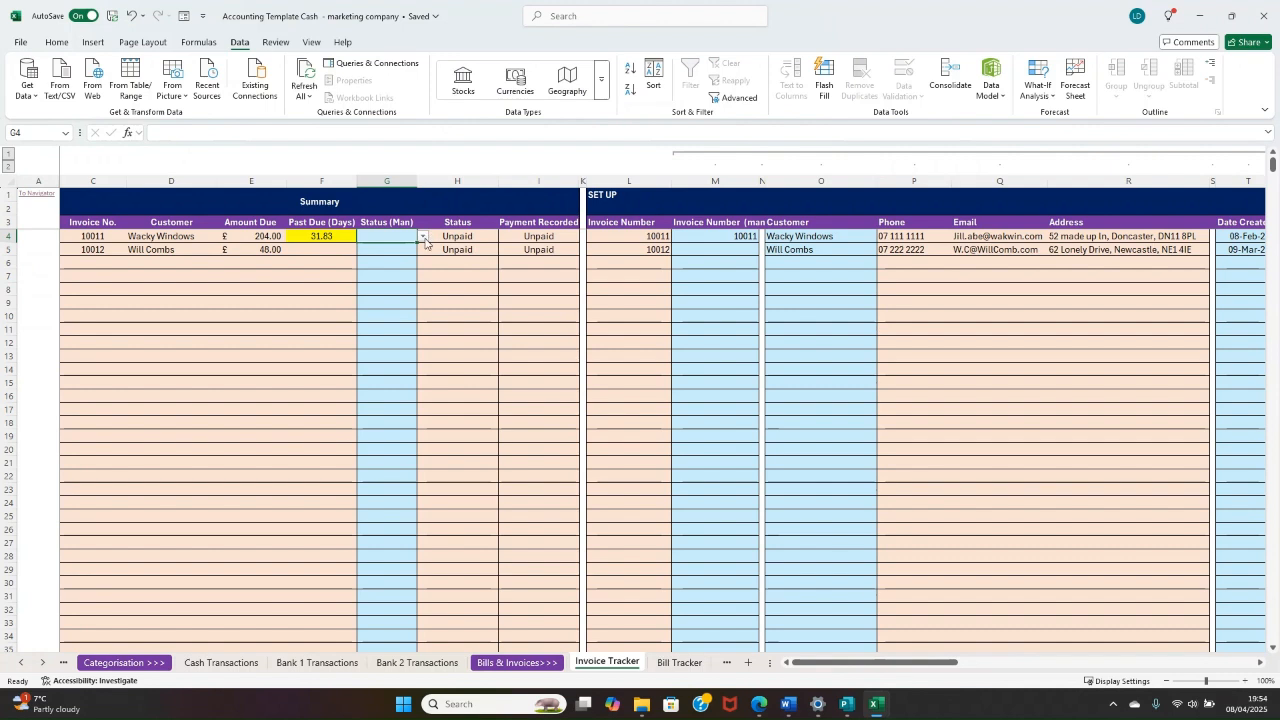
{"action": "left_click", "coordinate": [424, 237]}
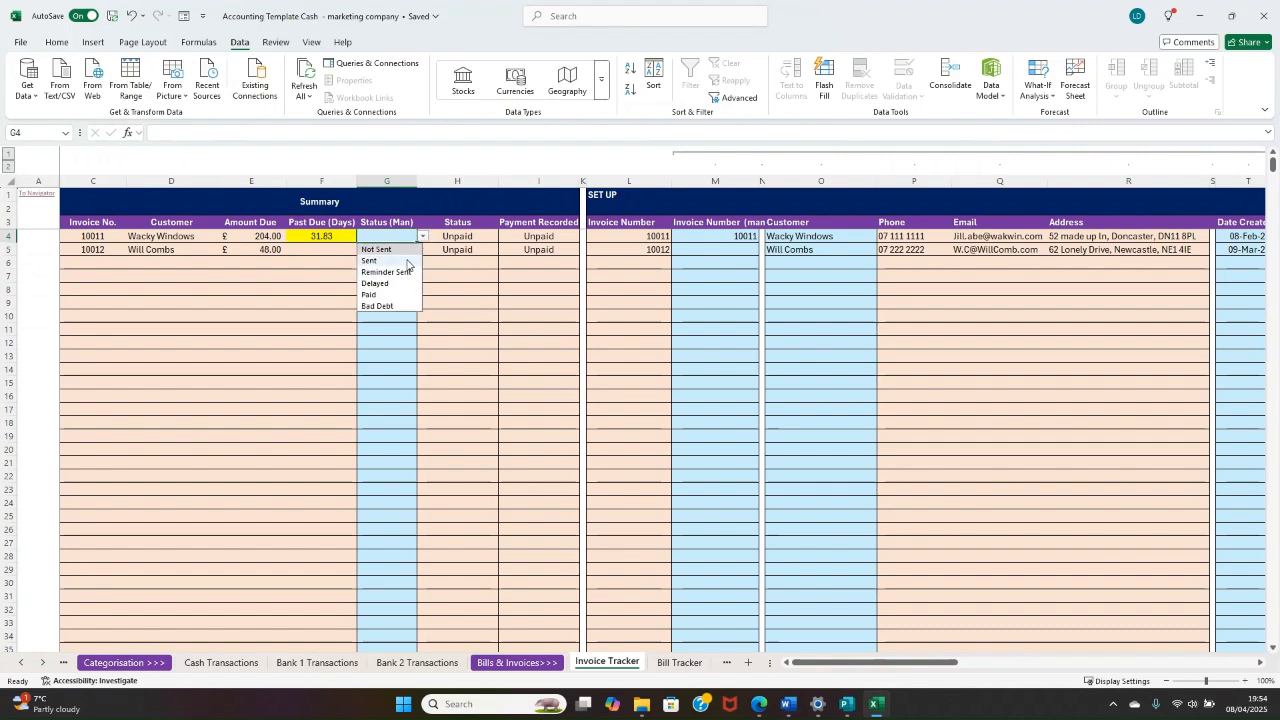
{"action": "left_click", "coordinate": [370, 261]}
Step: Change the Status (Man) of the Wacky Windows invoice to Bad Debt
{"action": "left_click", "coordinate": [424, 237]}
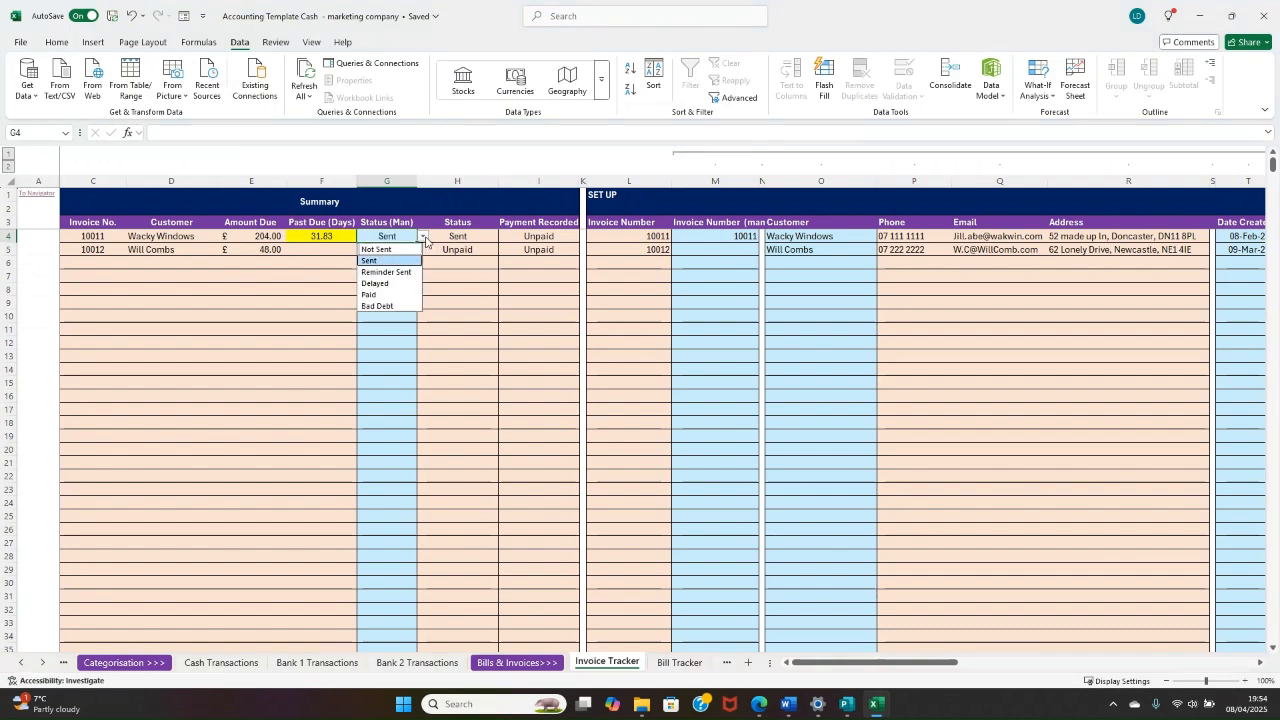
{"action": "left_click", "coordinate": [427, 238]}
{"action": "left_click", "coordinate": [404, 237]}
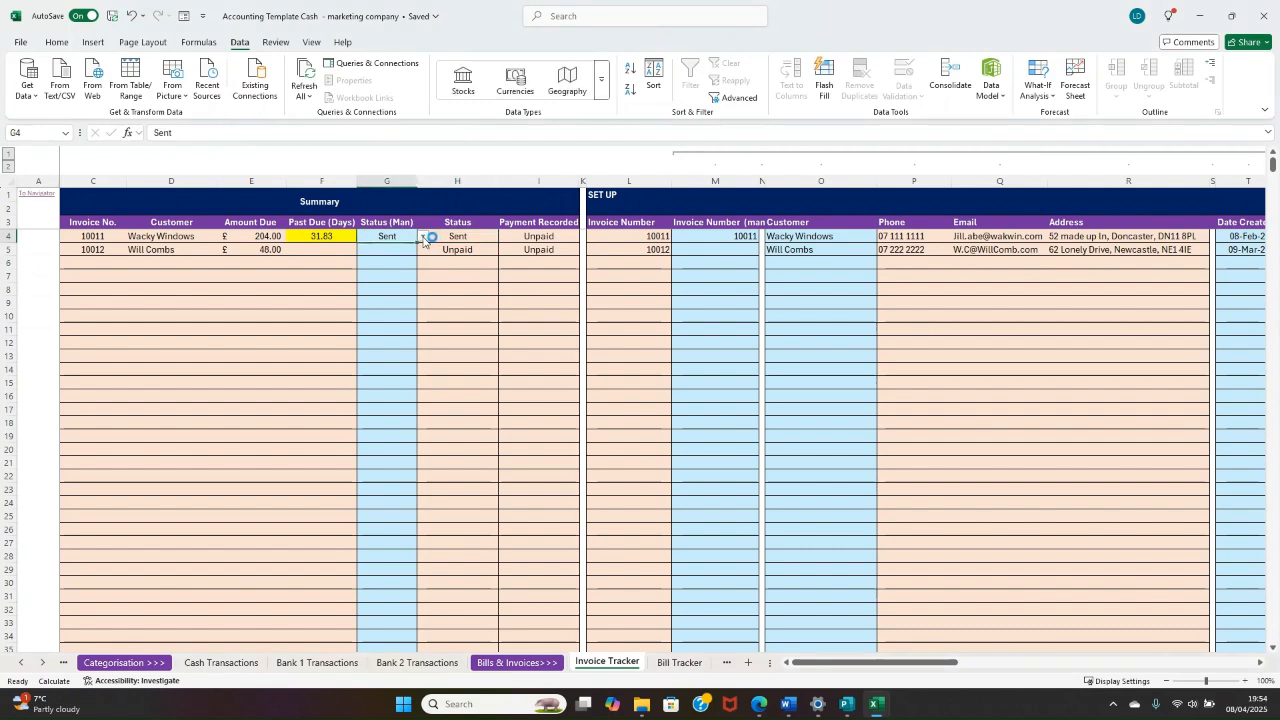
{"action": "left_click", "coordinate": [424, 237]}
{"action": "left_click", "coordinate": [405, 306]}
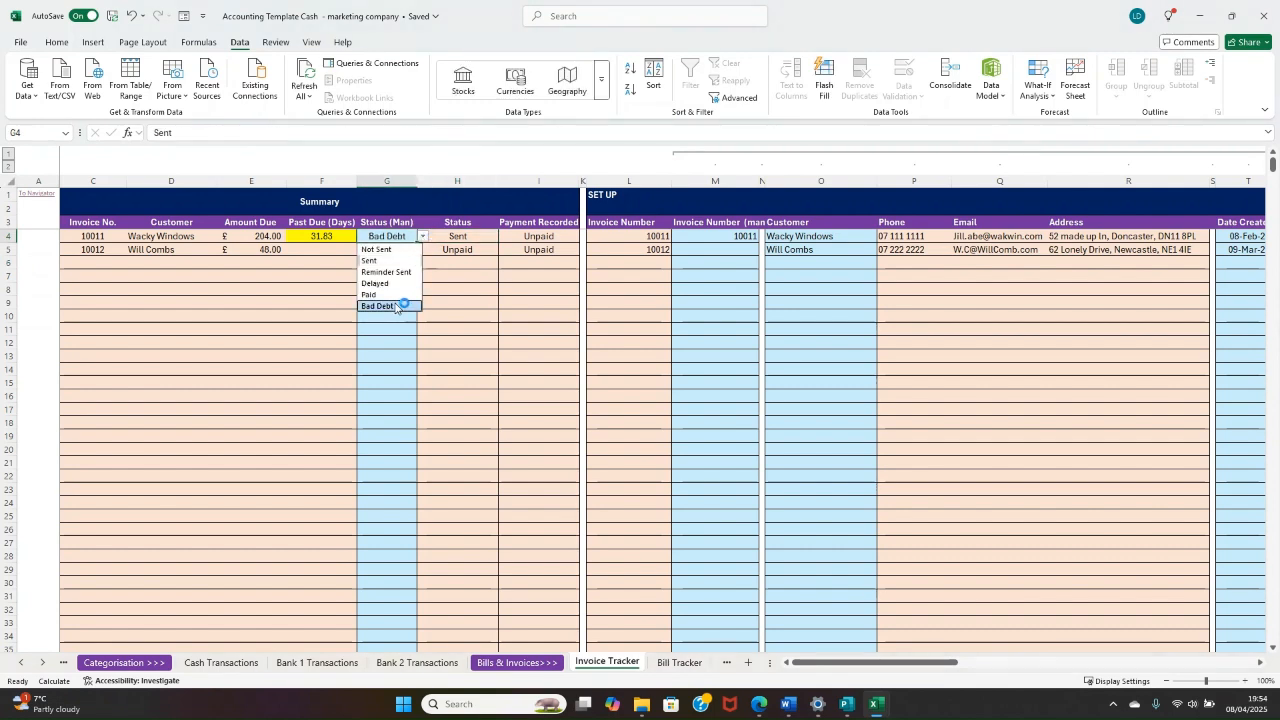
{"action": "left_click", "coordinate": [463, 262]}
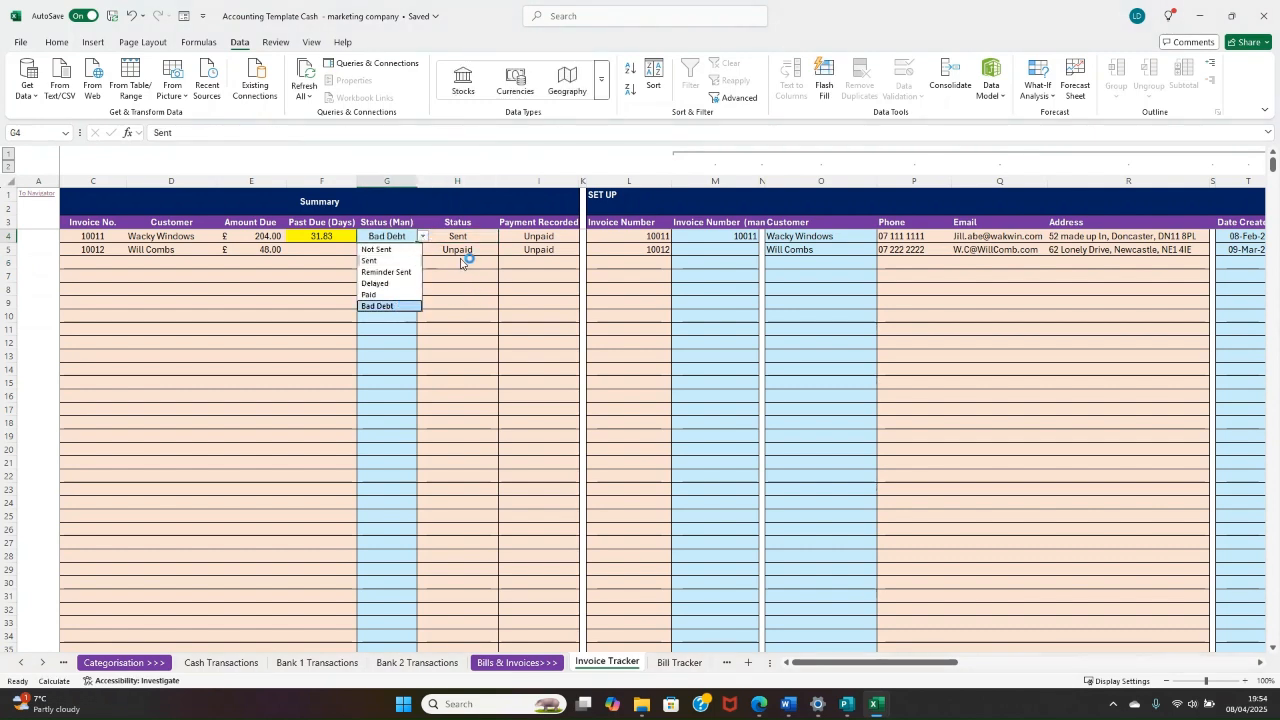
Step: Set the Status (Man) of the Wacky Windows invoice to Paid and review its Summary row
{"action": "left_click", "coordinate": [405, 237]}
{"action": "left_click", "coordinate": [423, 236]}
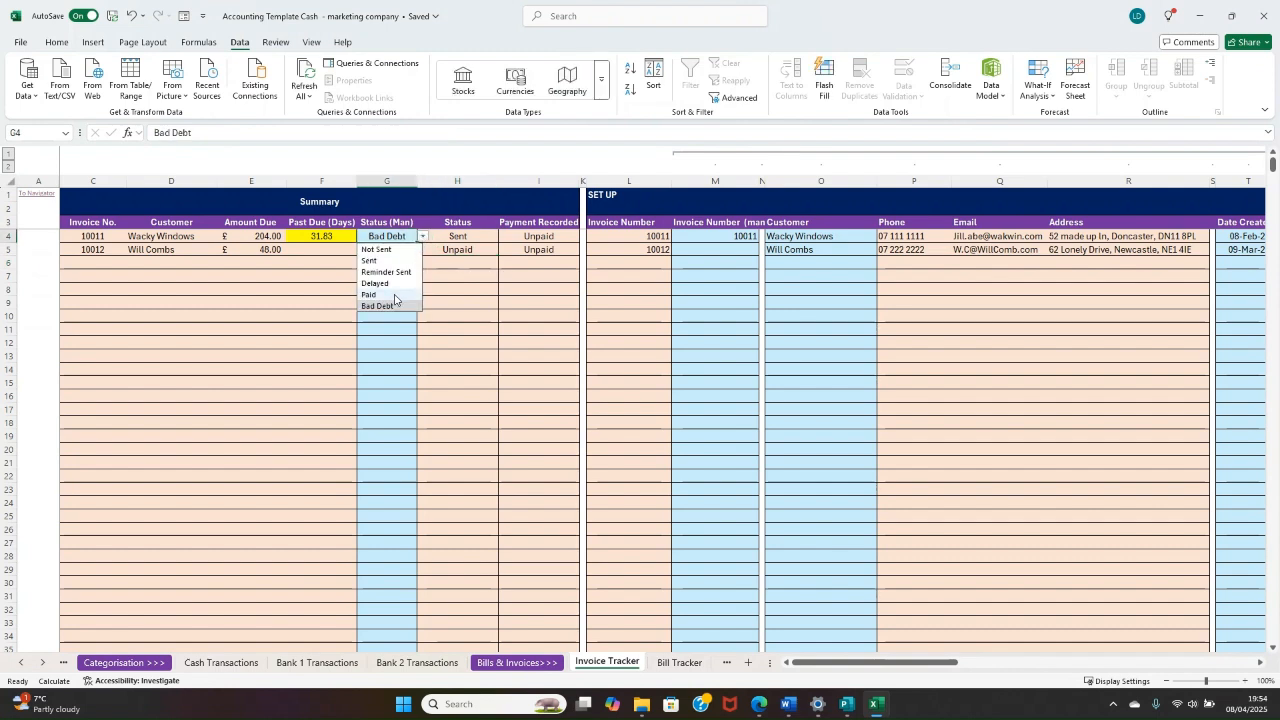
{"action": "left_click", "coordinate": [394, 296]}
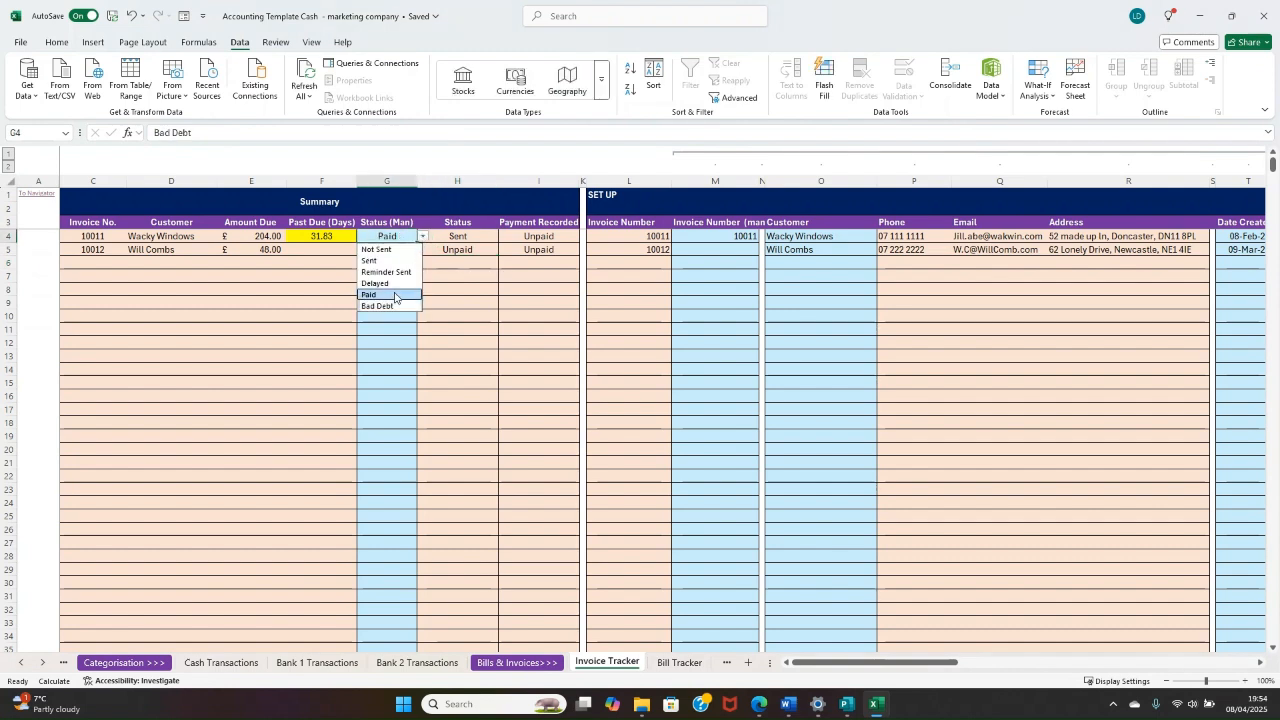
{"action": "left_click", "coordinate": [473, 292]}
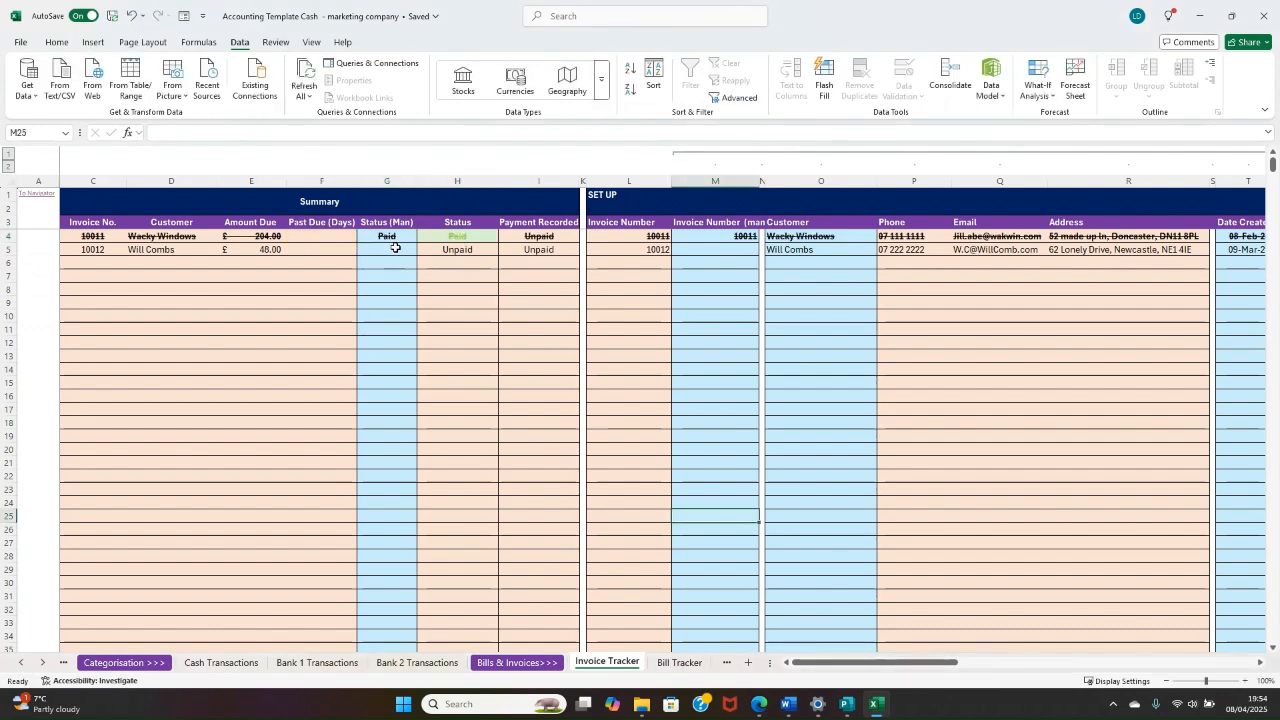
{"action": "left_click_drag", "start_coordinate": [388, 238], "coordinate": [230, 234]}
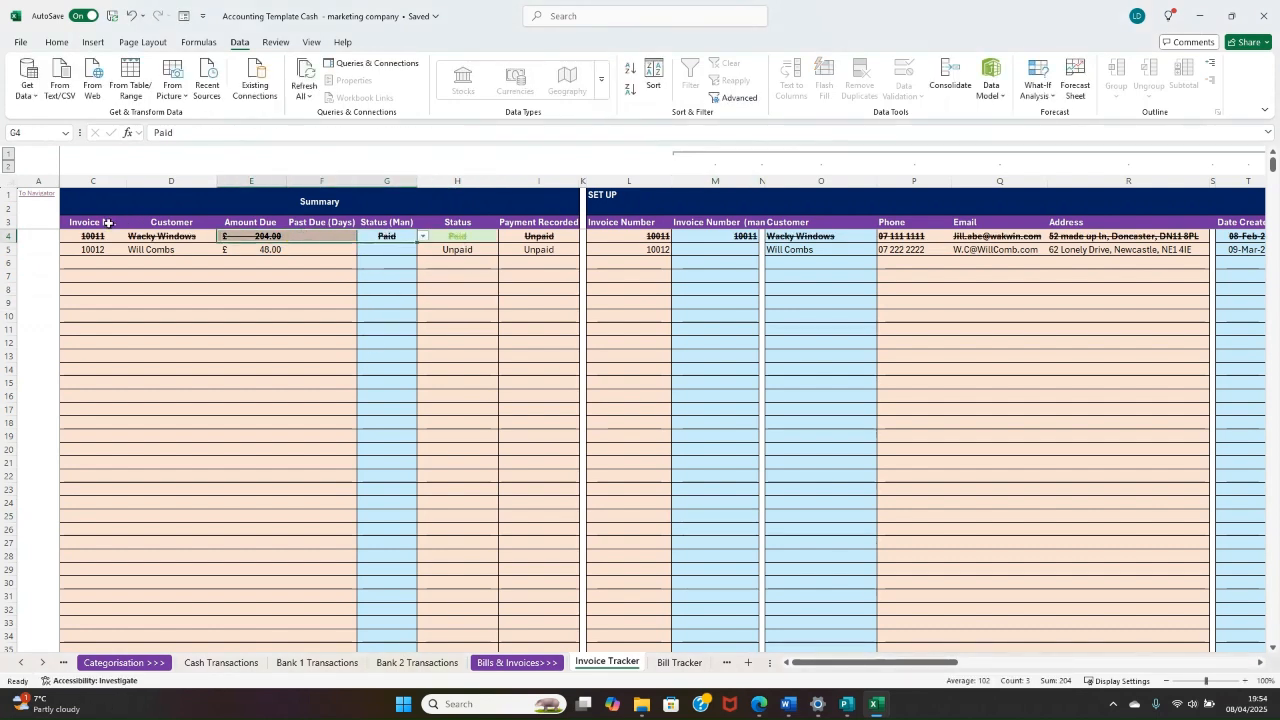
{"action": "left_click_drag", "start_coordinate": [95, 236], "coordinate": [388, 226]}
{"action": "left_click", "coordinate": [400, 275]}
{"action": "left_click", "coordinate": [393, 249]}
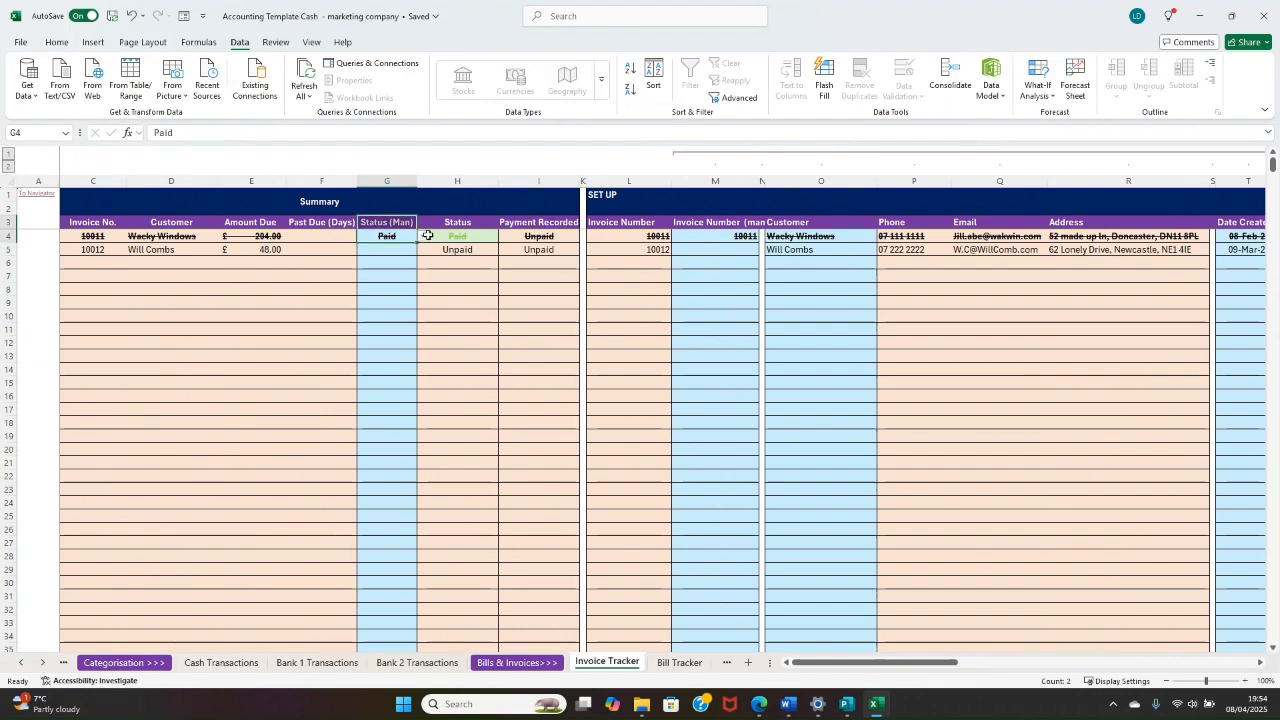
Step: Clear the Status (Man) entry of the Wacky Windows invoice in the Invoice Tracker's Summary section
{"action": "left_click", "coordinate": [423, 237]}
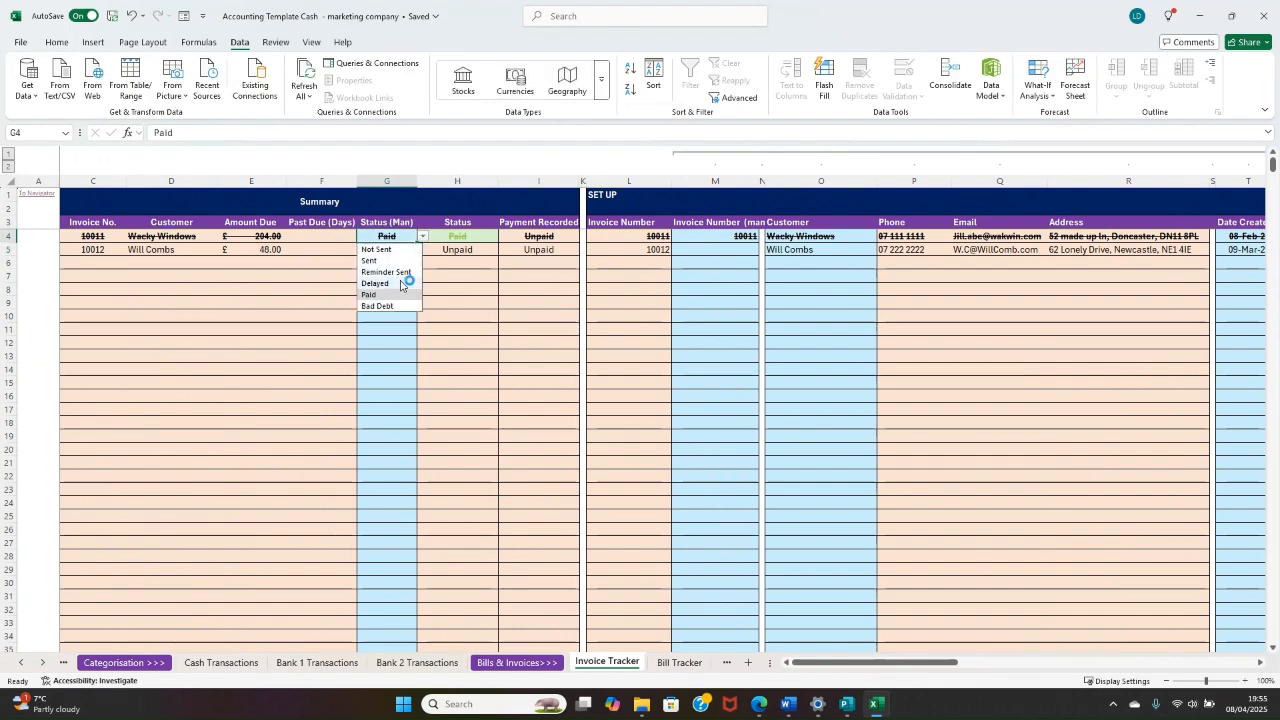
{"action": "left_click", "coordinate": [446, 262]}
{"action": "left_click", "coordinate": [396, 240]}
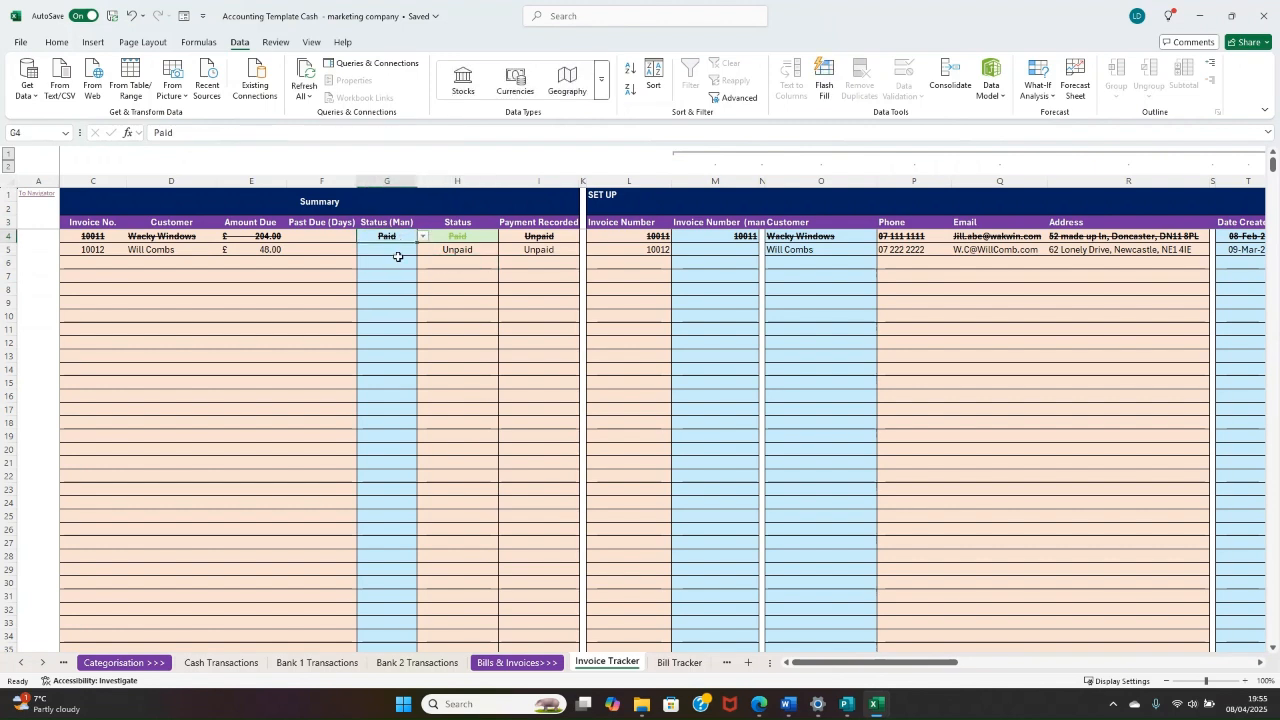
{"action": "key", "text": "BackSpace"}
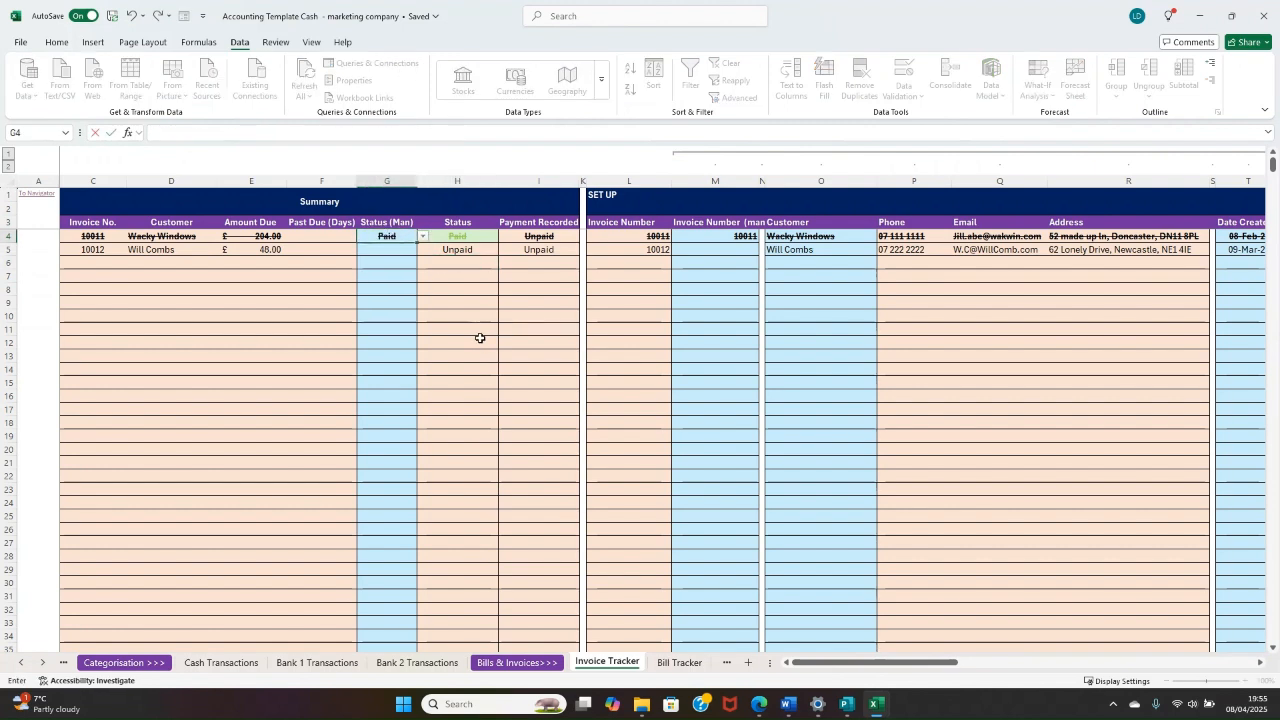
{"action": "left_click", "coordinate": [475, 333]}
{"action": "left_click", "coordinate": [352, 263]}
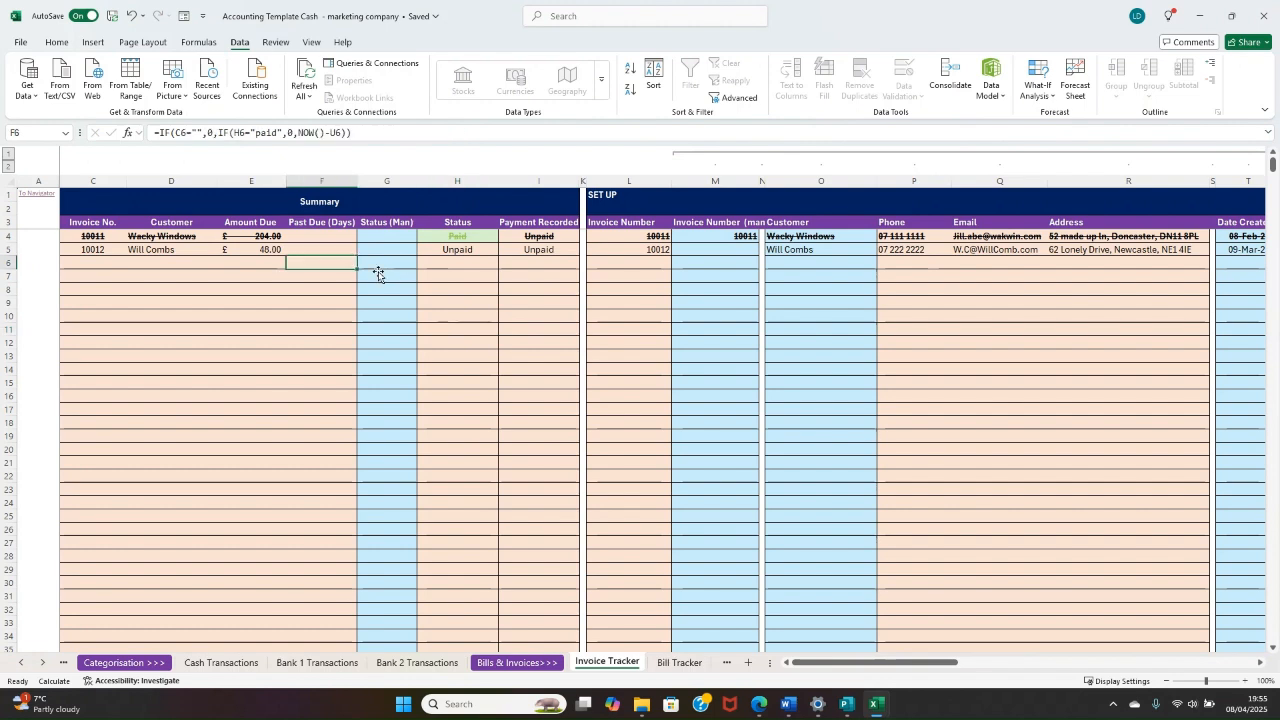
{"action": "left_click", "coordinate": [372, 249]}
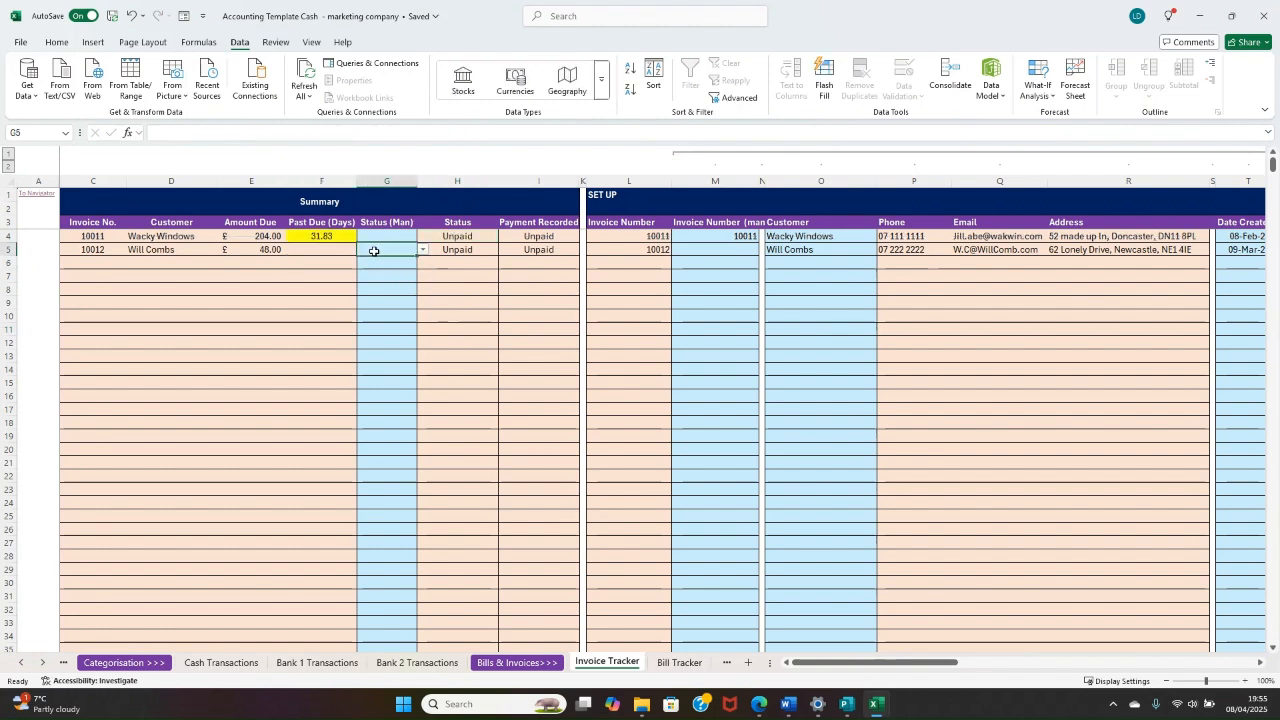
{"action": "left_click", "coordinate": [380, 237]}
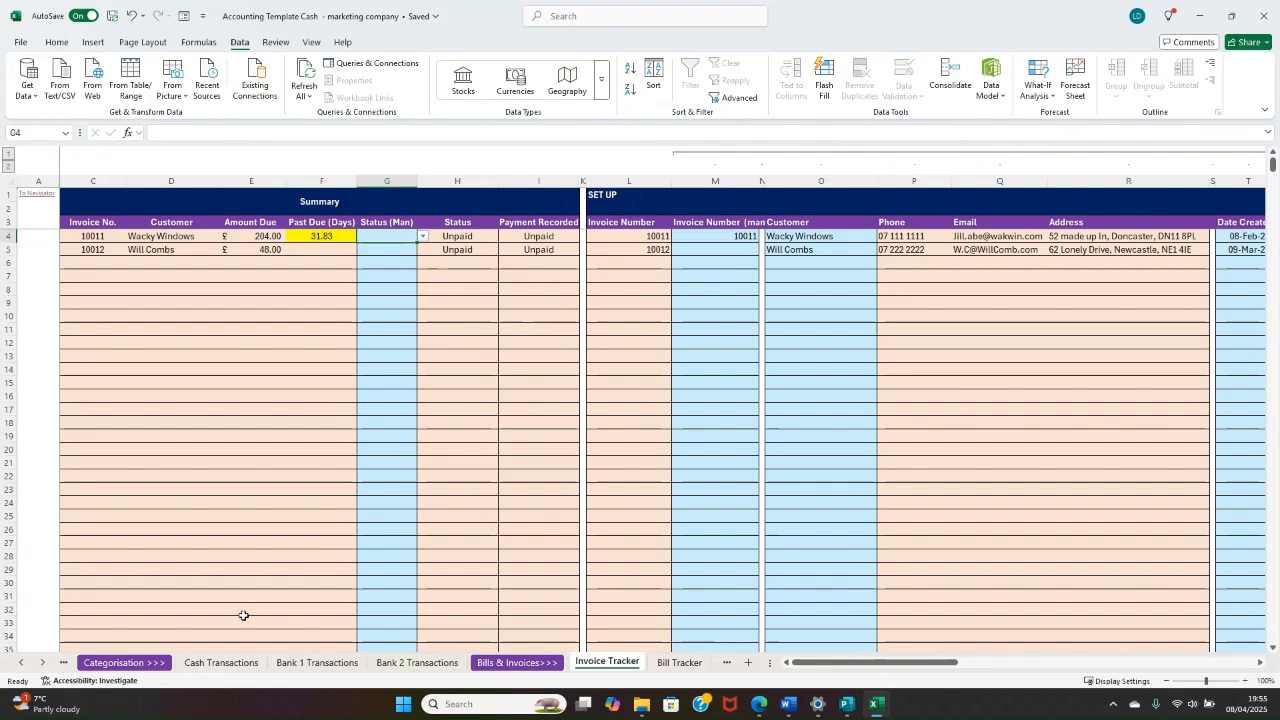
Step: Go to the Invoice Template sheet through the Navigator and choose invoice 10011 to fill the template
{"action": "left_click", "coordinate": [40, 195]}
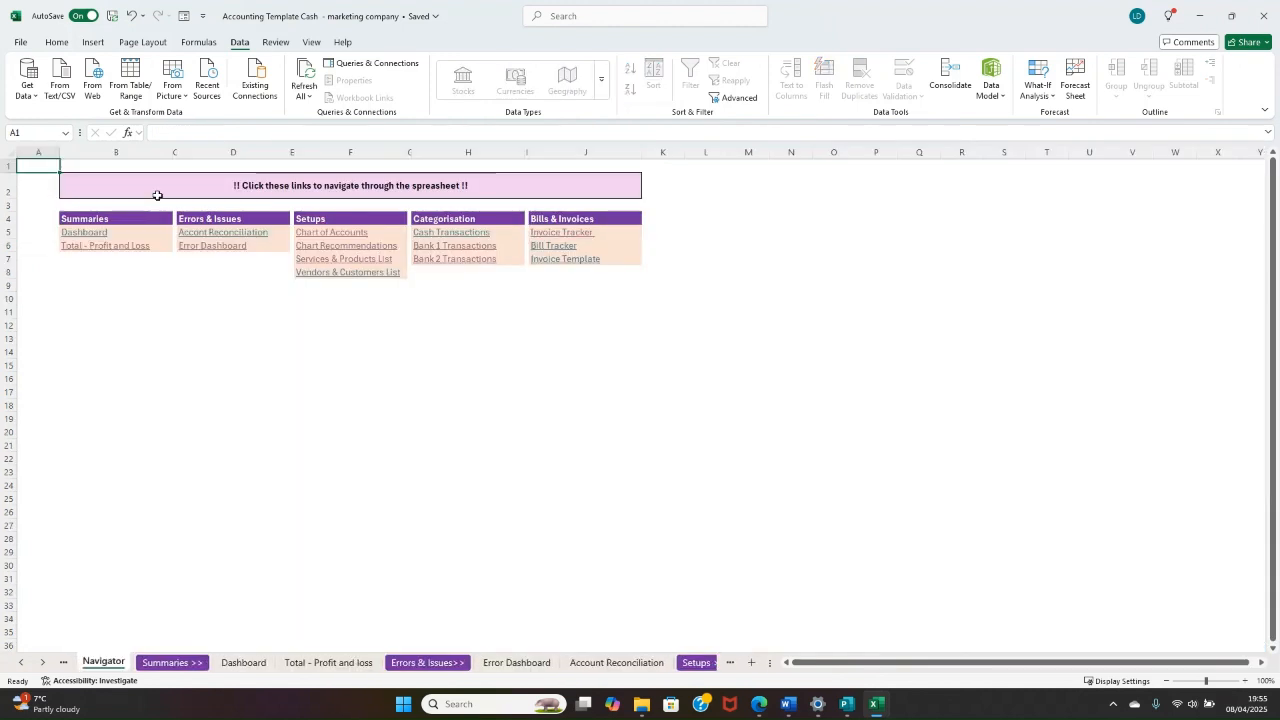
{"action": "left_click", "coordinate": [570, 259]}
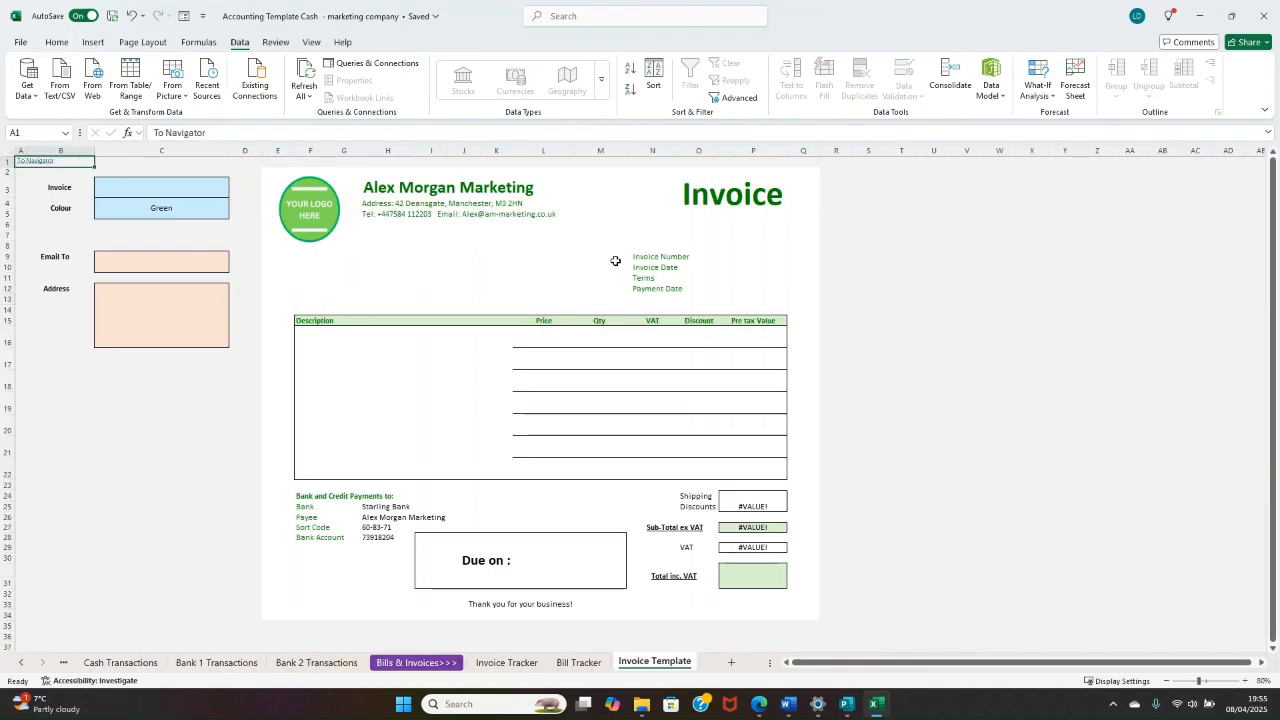
{"action": "left_click", "coordinate": [184, 181]}
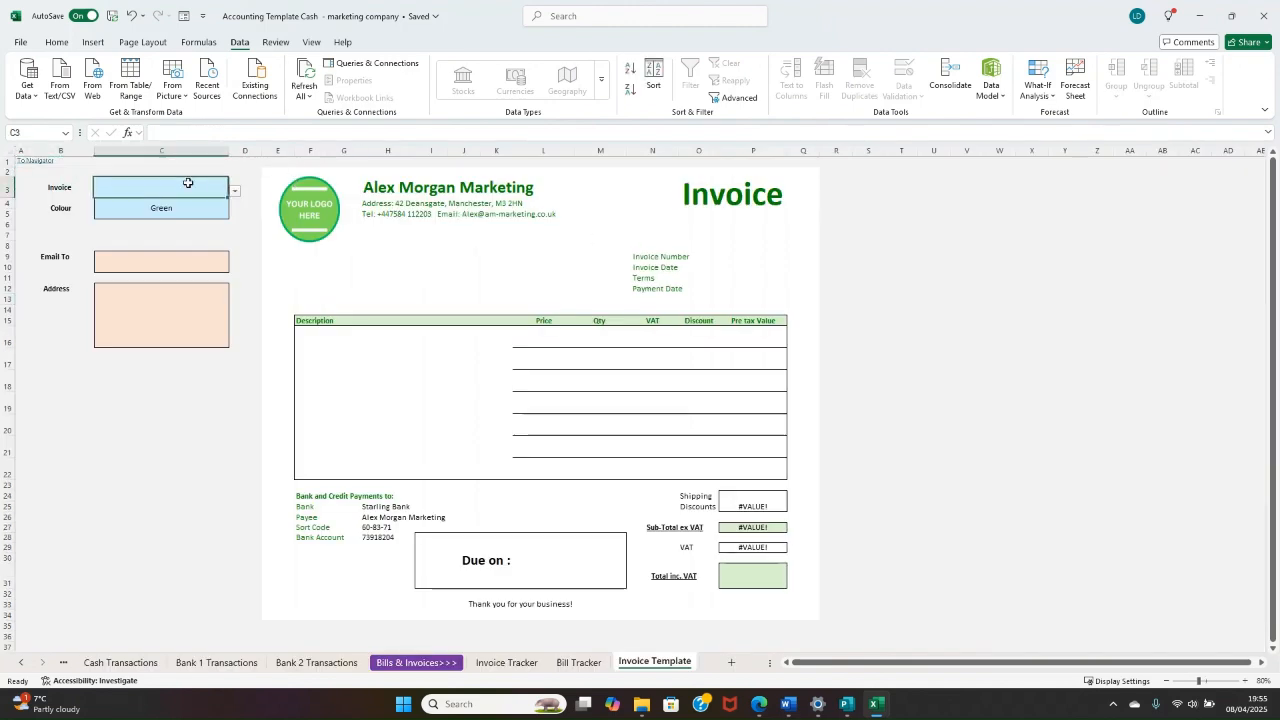
{"action": "left_click", "coordinate": [237, 193]}
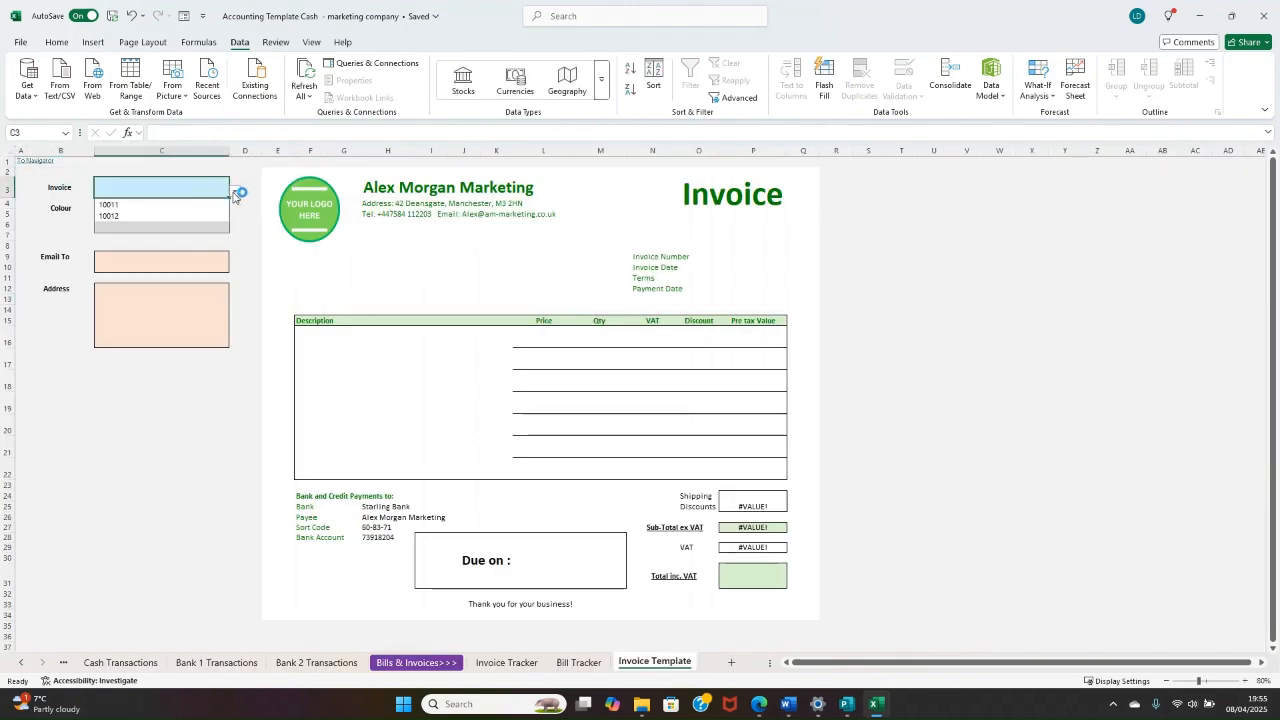
{"action": "left_click", "coordinate": [150, 204]}
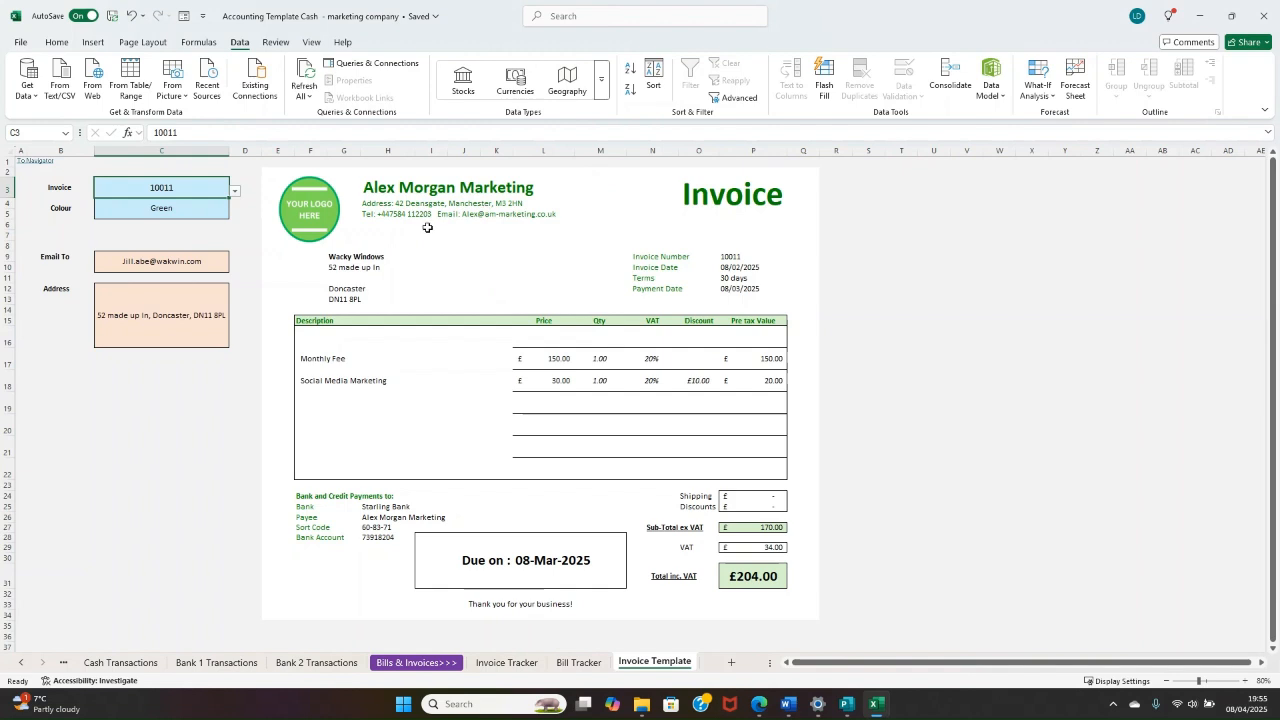
Step: Review the invoice's customer address block and the invoice number, invoice date, terms and payment date fields
{"action": "left_click_drag", "start_coordinate": [357, 258], "coordinate": [357, 300]}
{"action": "left_click", "coordinate": [348, 270]}
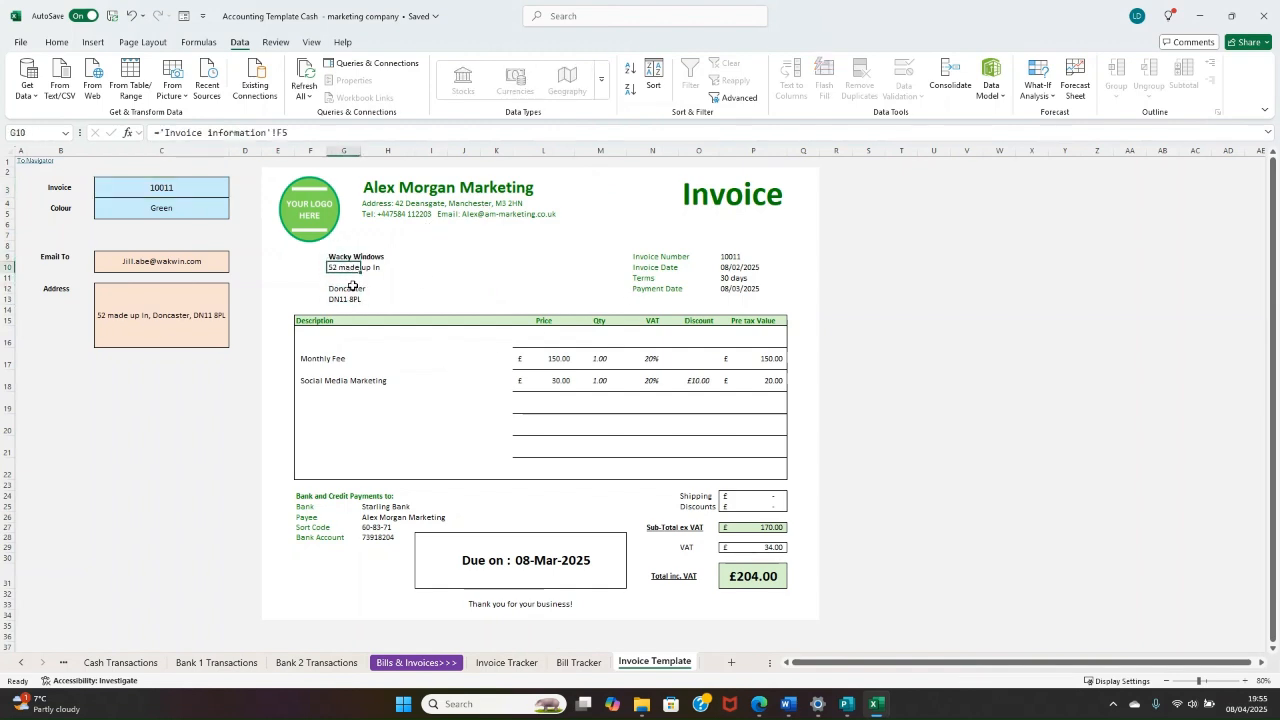
{"action": "left_click", "coordinate": [357, 289]}
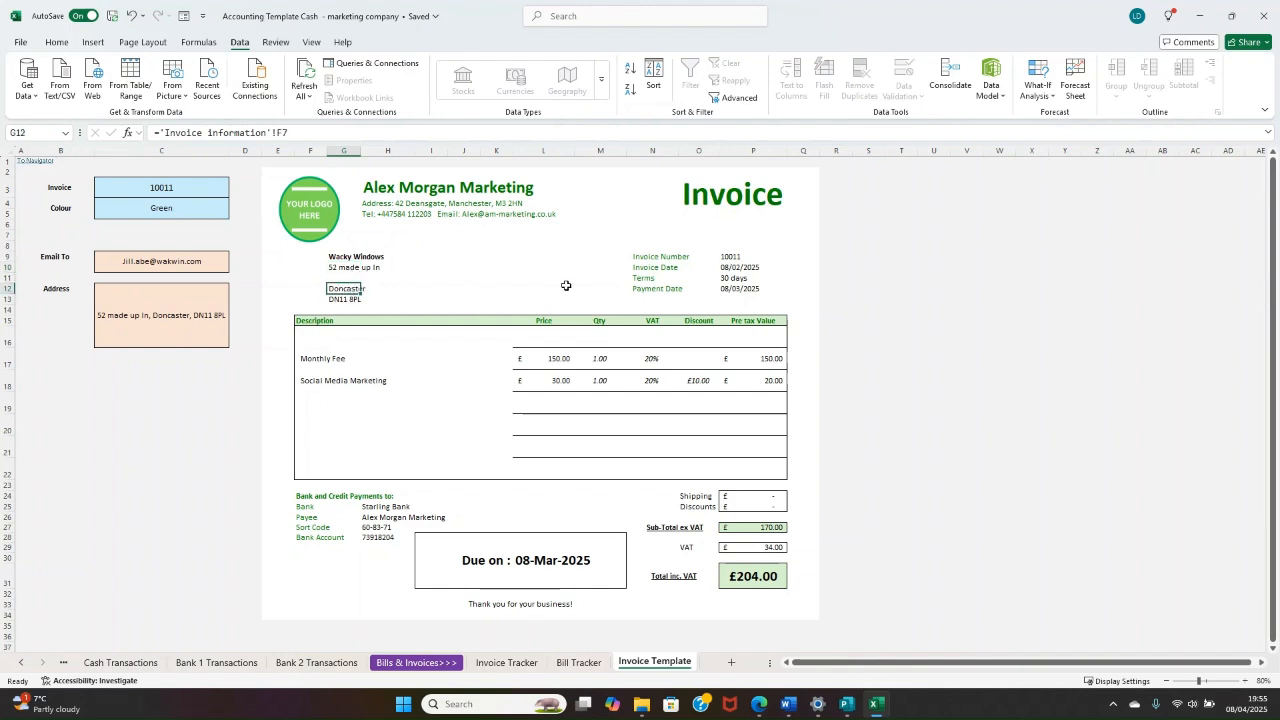
{"action": "left_click_drag", "start_coordinate": [640, 256], "coordinate": [736, 280]}
{"action": "left_click_drag", "start_coordinate": [654, 290], "coordinate": [731, 289]}
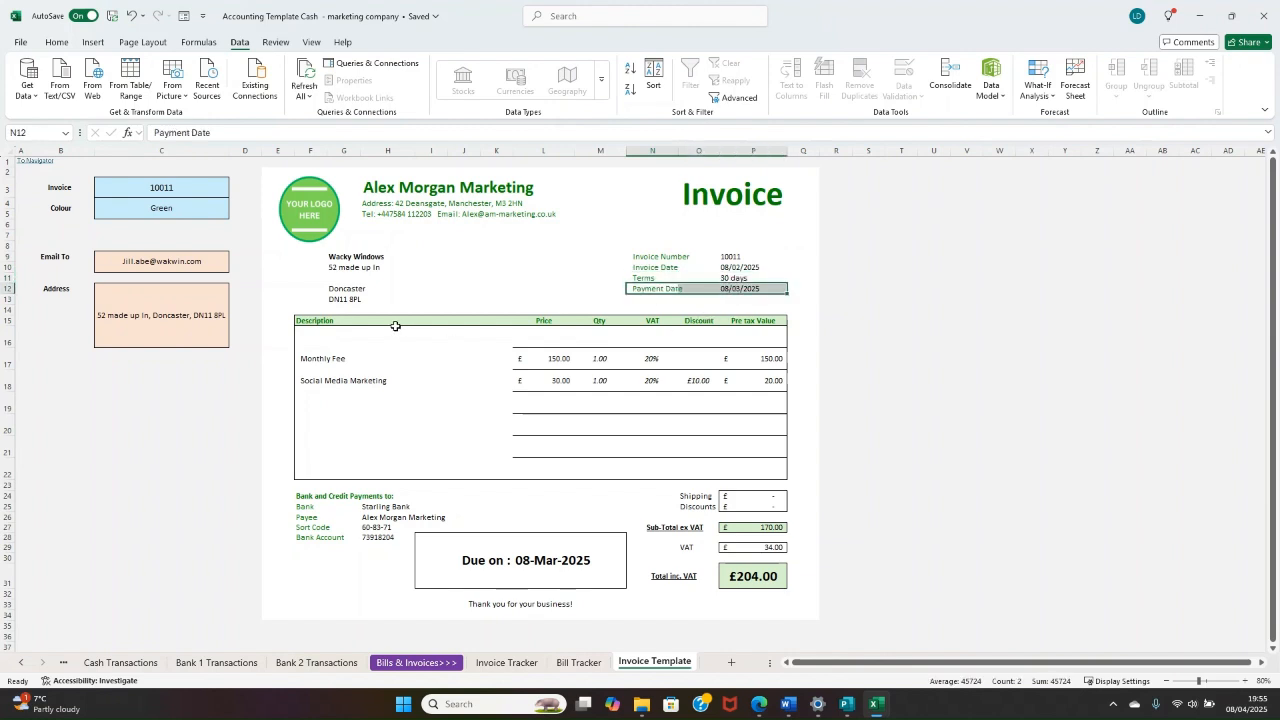
Step: Examine the invoice's line-item table across the Description, Price, Qty, VAT, Discount and Pre tax Value columns
{"action": "left_click_drag", "start_coordinate": [365, 319], "coordinate": [372, 449]}
{"action": "left_click", "coordinate": [669, 357]}
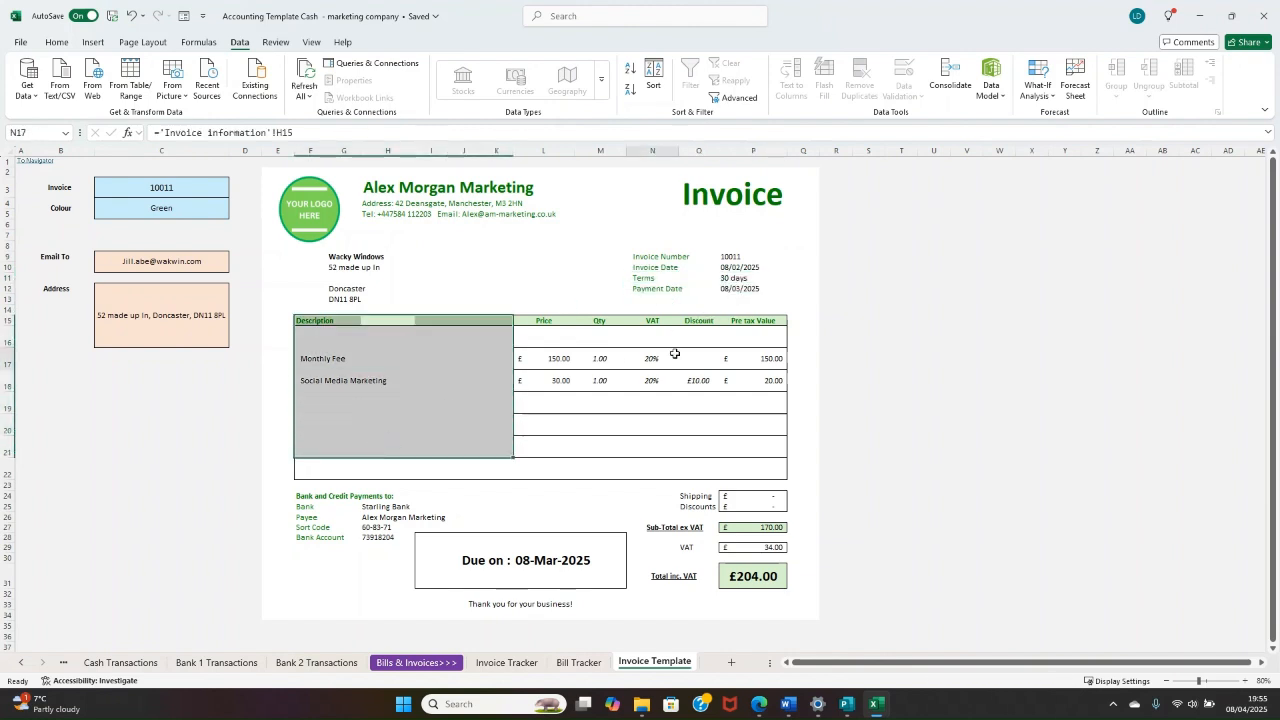
{"action": "left_click_drag", "start_coordinate": [553, 350], "coordinate": [560, 430]}
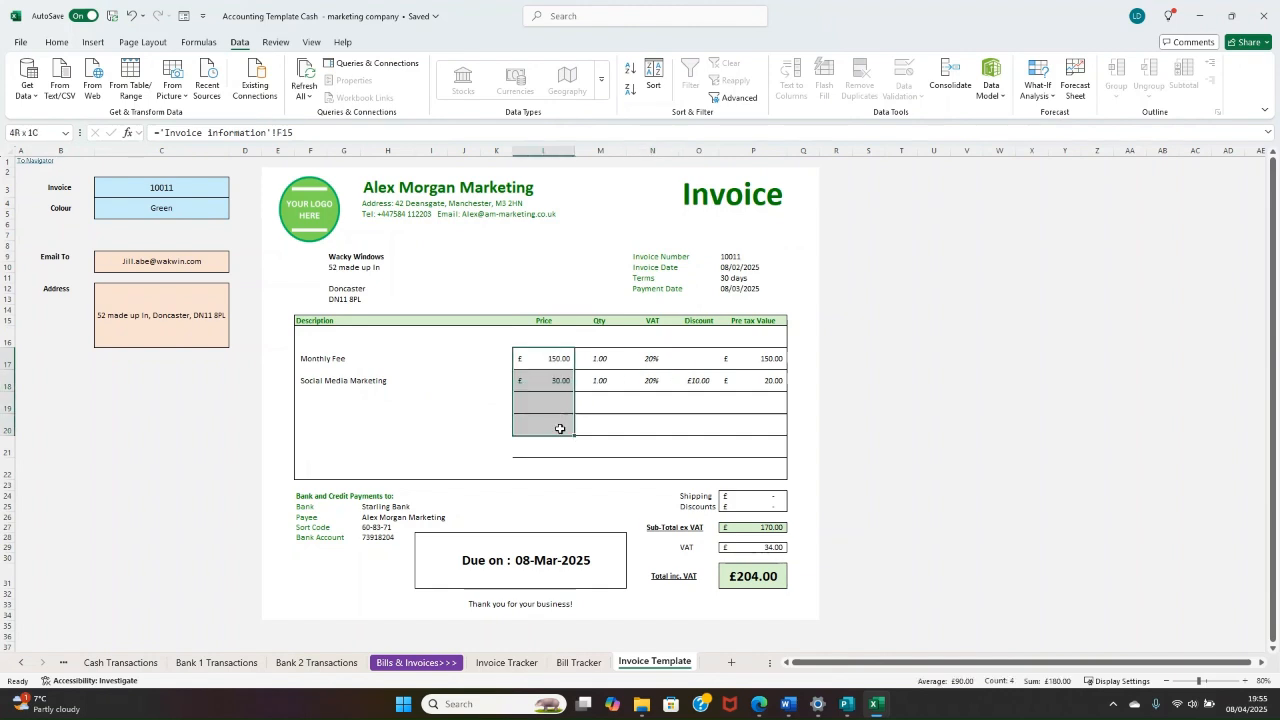
{"action": "left_click", "coordinate": [593, 363]}
{"action": "left_click_drag", "start_coordinate": [600, 381], "coordinate": [600, 430]}
{"action": "left_click_drag", "start_coordinate": [637, 361], "coordinate": [646, 427]}
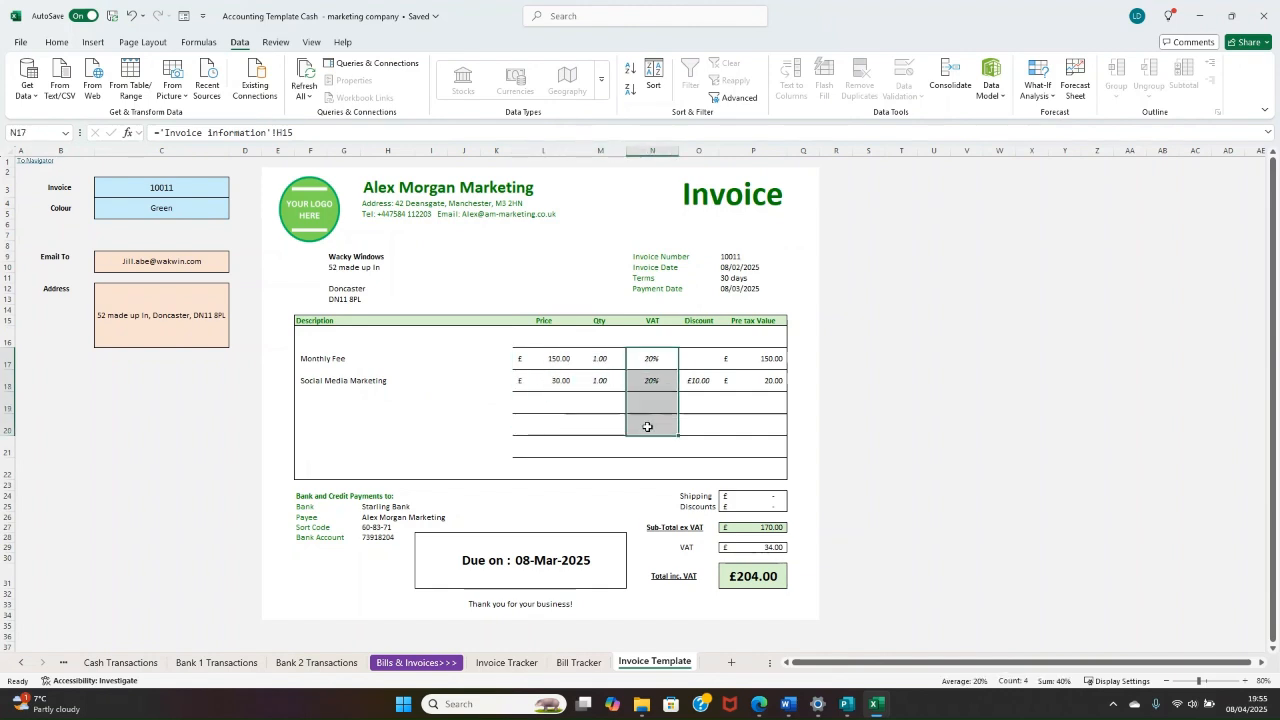
{"action": "left_click_drag", "start_coordinate": [699, 368], "coordinate": [703, 424]}
{"action": "left_click_drag", "start_coordinate": [767, 353], "coordinate": [763, 426]}
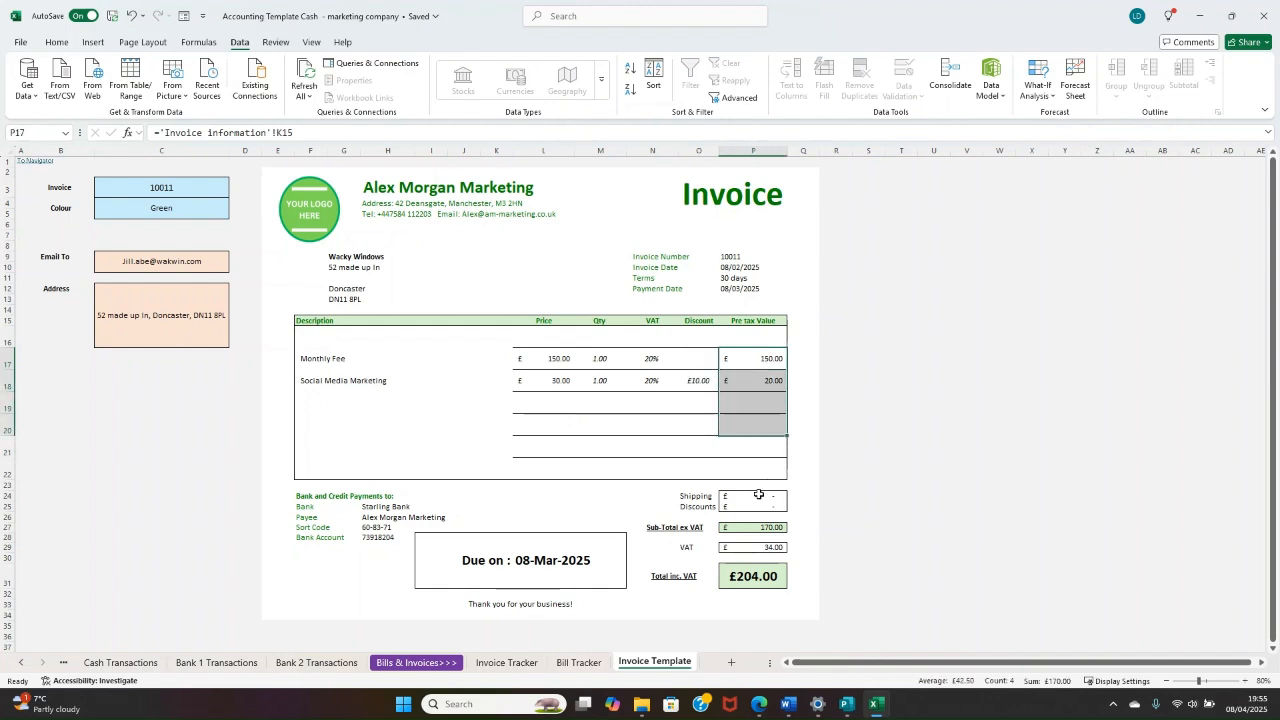
Step: Review the invoice's shipping, discount and total cells, bank payment details, due-date box and closing thank-you line
{"action": "left_click_drag", "start_coordinate": [759, 494], "coordinate": [751, 508]}
{"action": "left_click", "coordinate": [745, 531]}
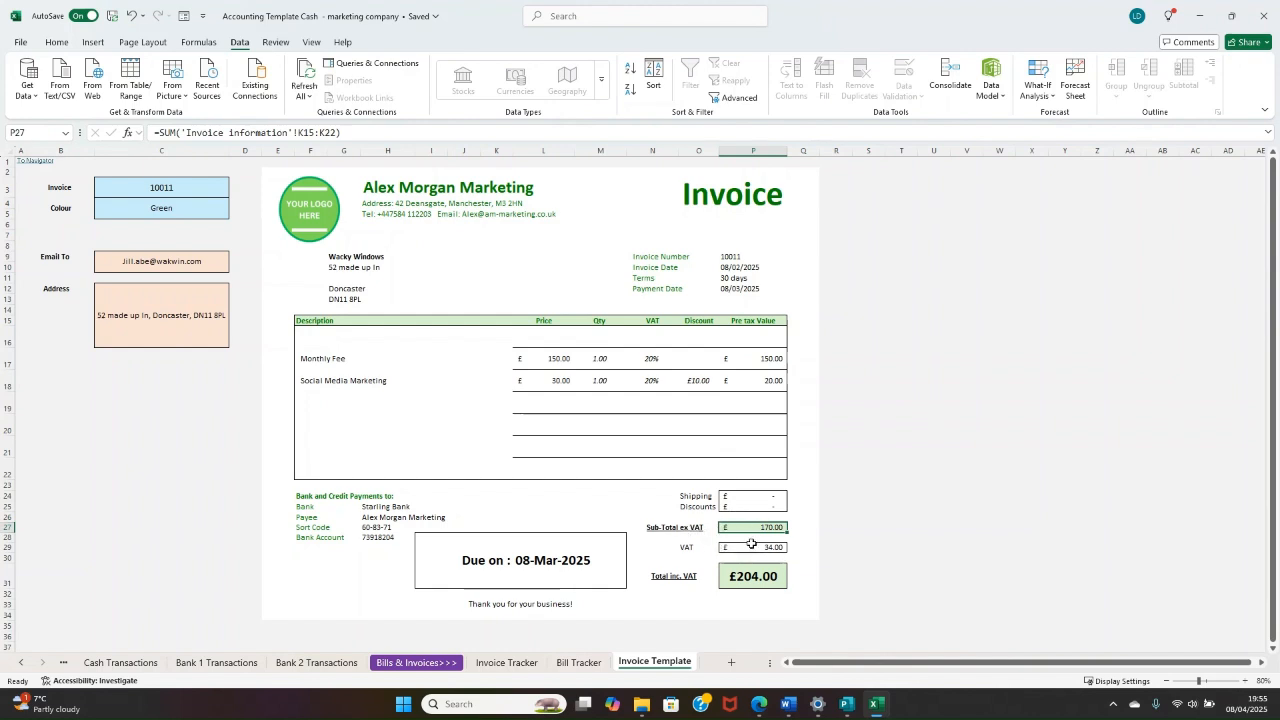
{"action": "left_click", "coordinate": [745, 577]}
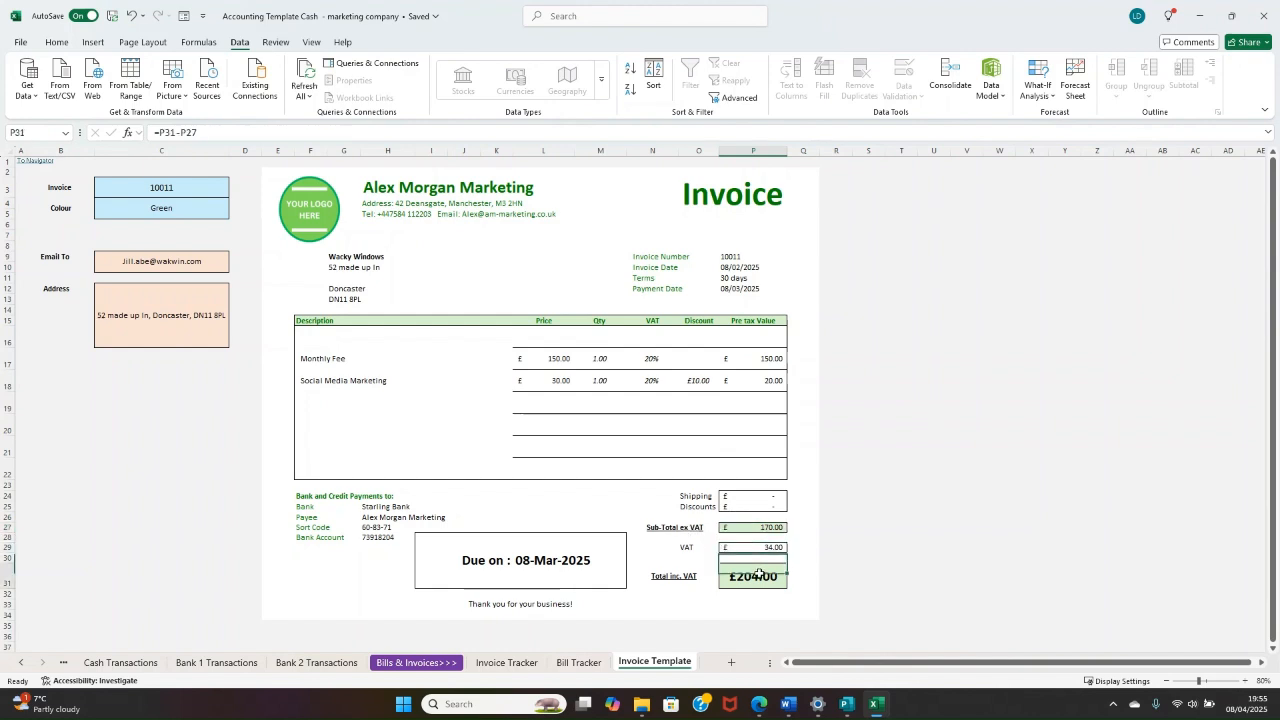
{"action": "left_click", "coordinate": [383, 517]}
{"action": "left_click_drag", "start_coordinate": [383, 506], "coordinate": [384, 538]}
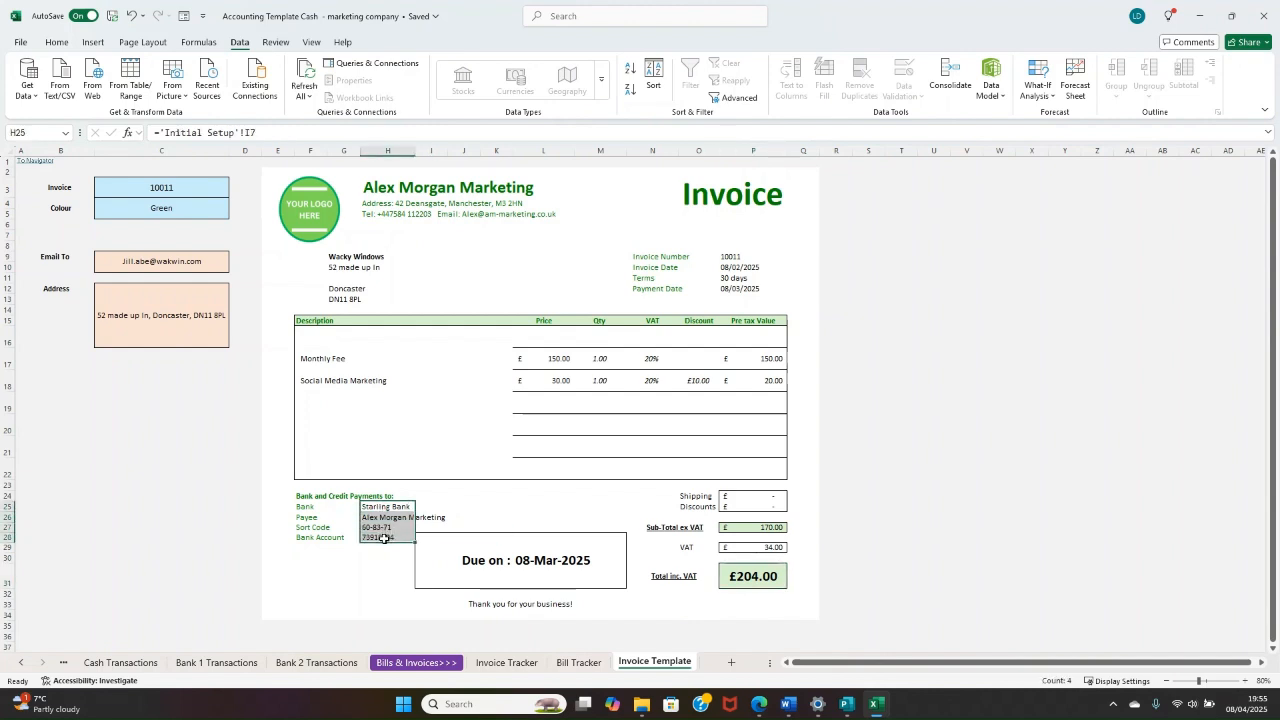
{"action": "left_click_drag", "start_coordinate": [317, 508], "coordinate": [369, 540]}
{"action": "left_click_drag", "start_coordinate": [488, 575], "coordinate": [597, 575]}
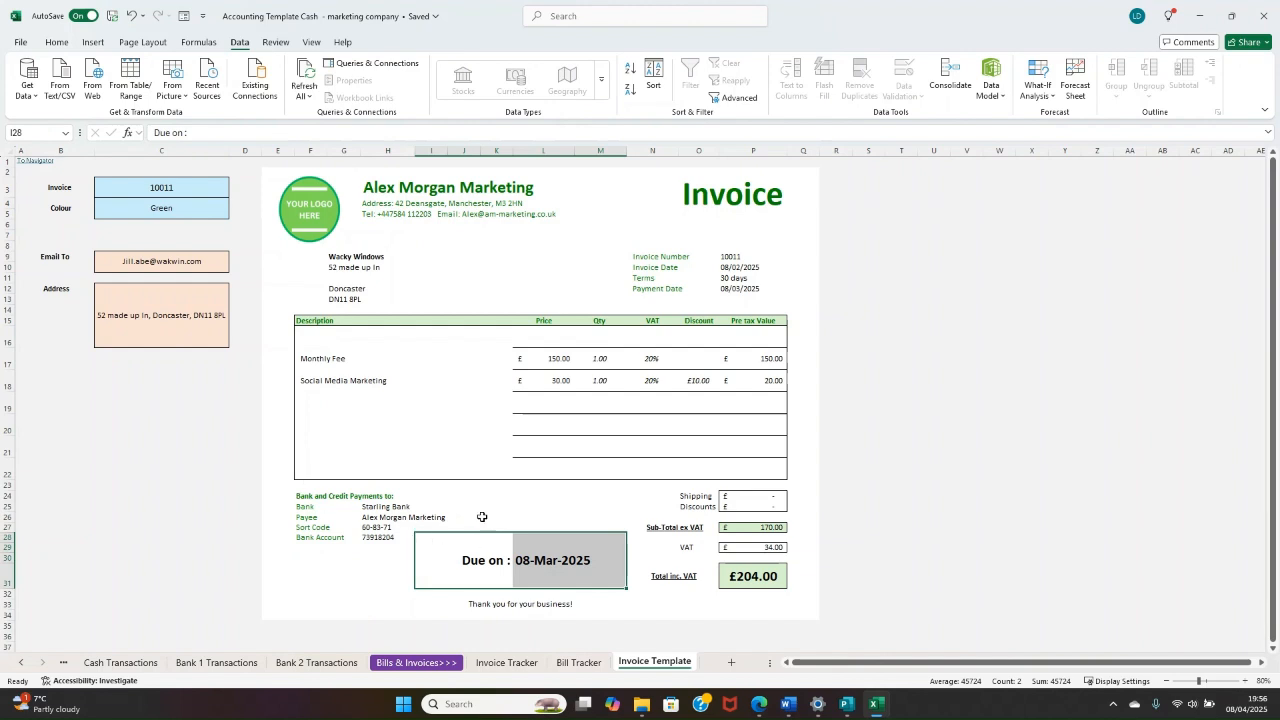
{"action": "left_click", "coordinate": [512, 601]}
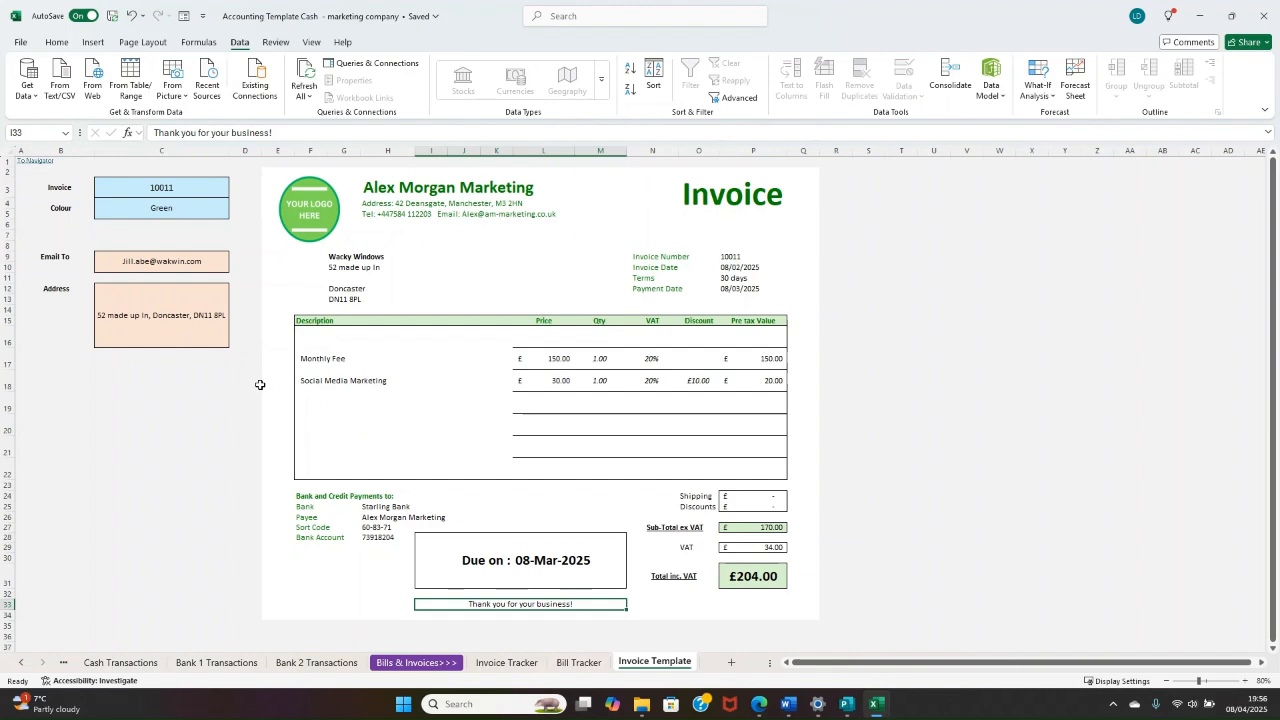
Step: Inspect the Email To and Address lookup cells beside the invoice and their formulas
{"action": "left_click_drag", "start_coordinate": [60, 262], "coordinate": [167, 267]}
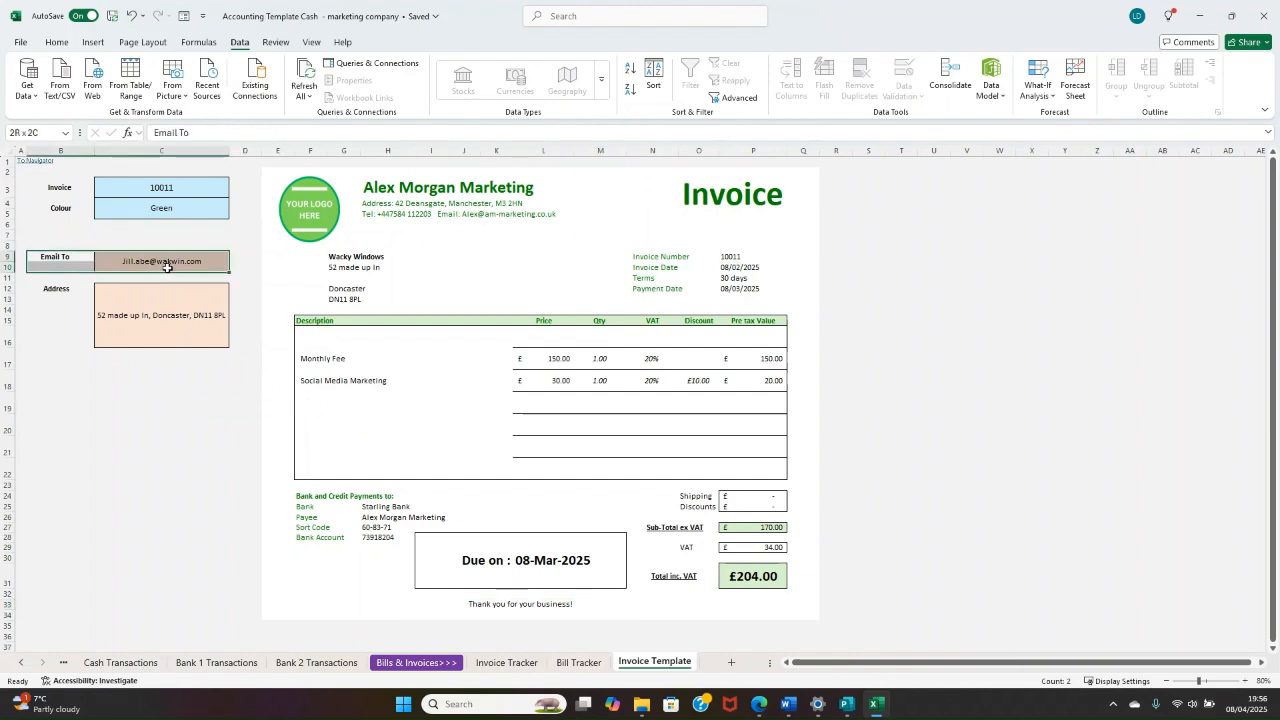
{"action": "left_click", "coordinate": [169, 257]}
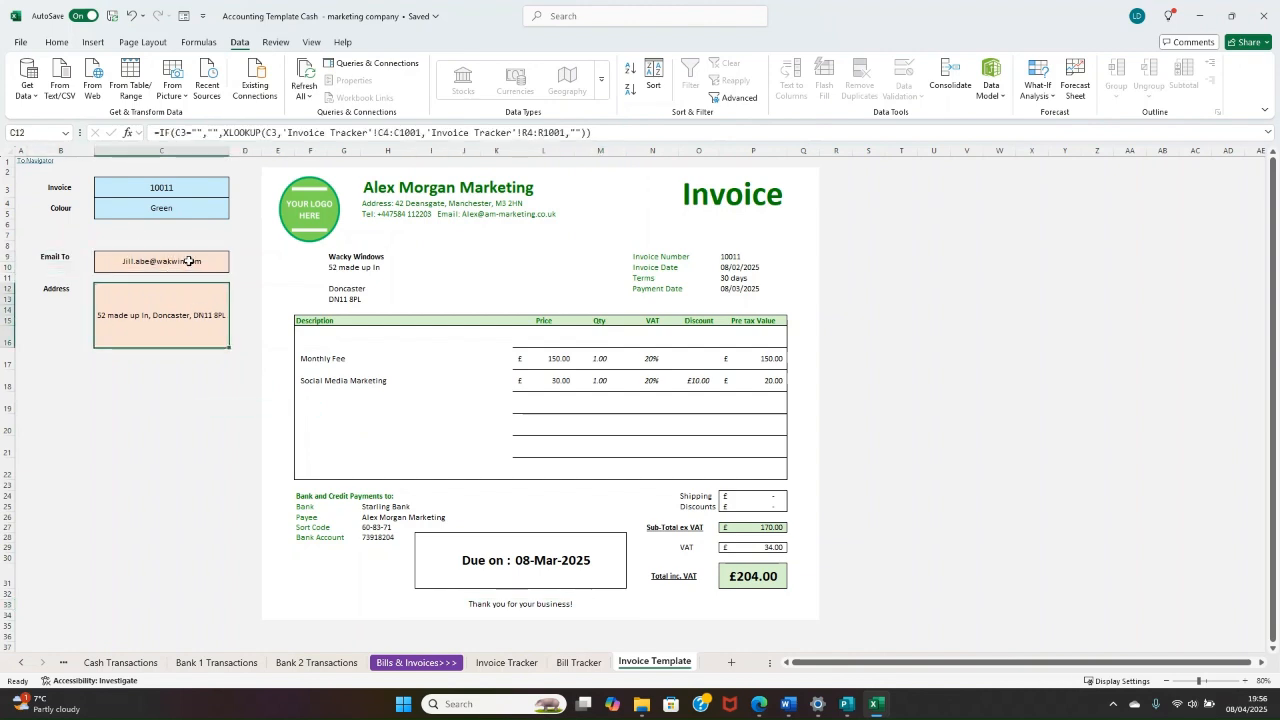
{"action": "left_click", "coordinate": [185, 309]}
{"action": "left_click", "coordinate": [155, 268]}
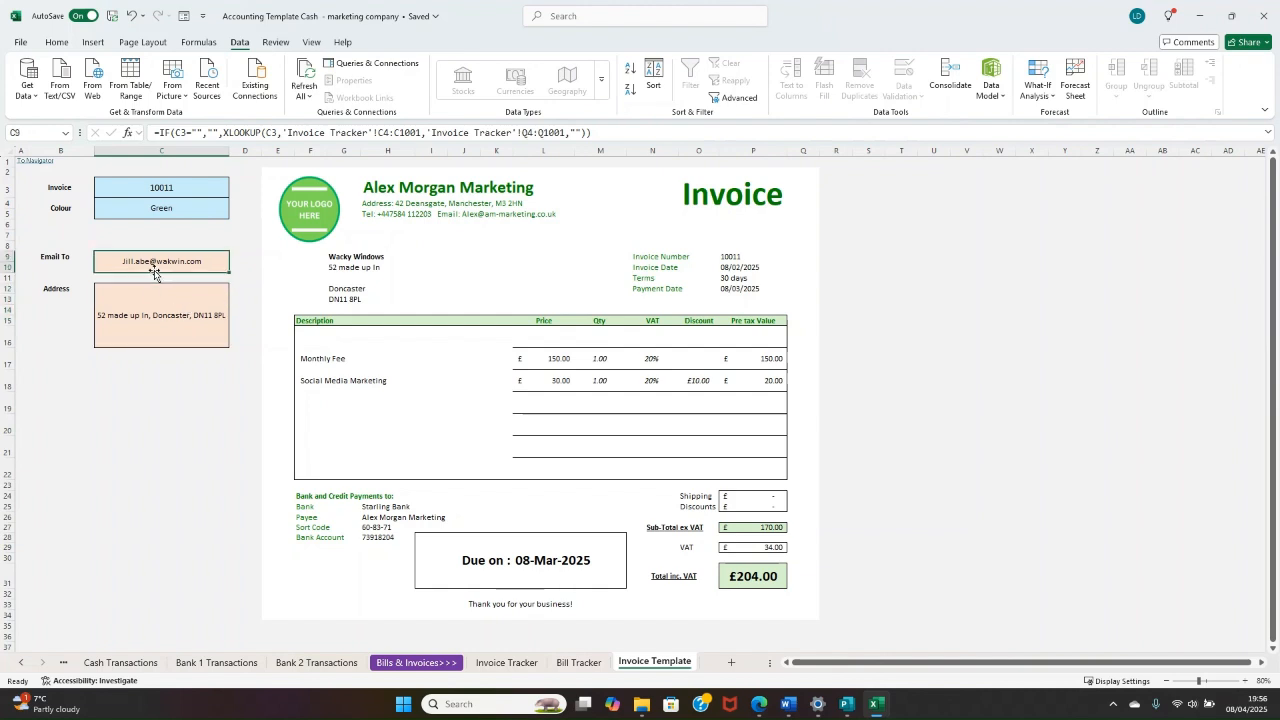
{"action": "left_click", "coordinate": [126, 317]}
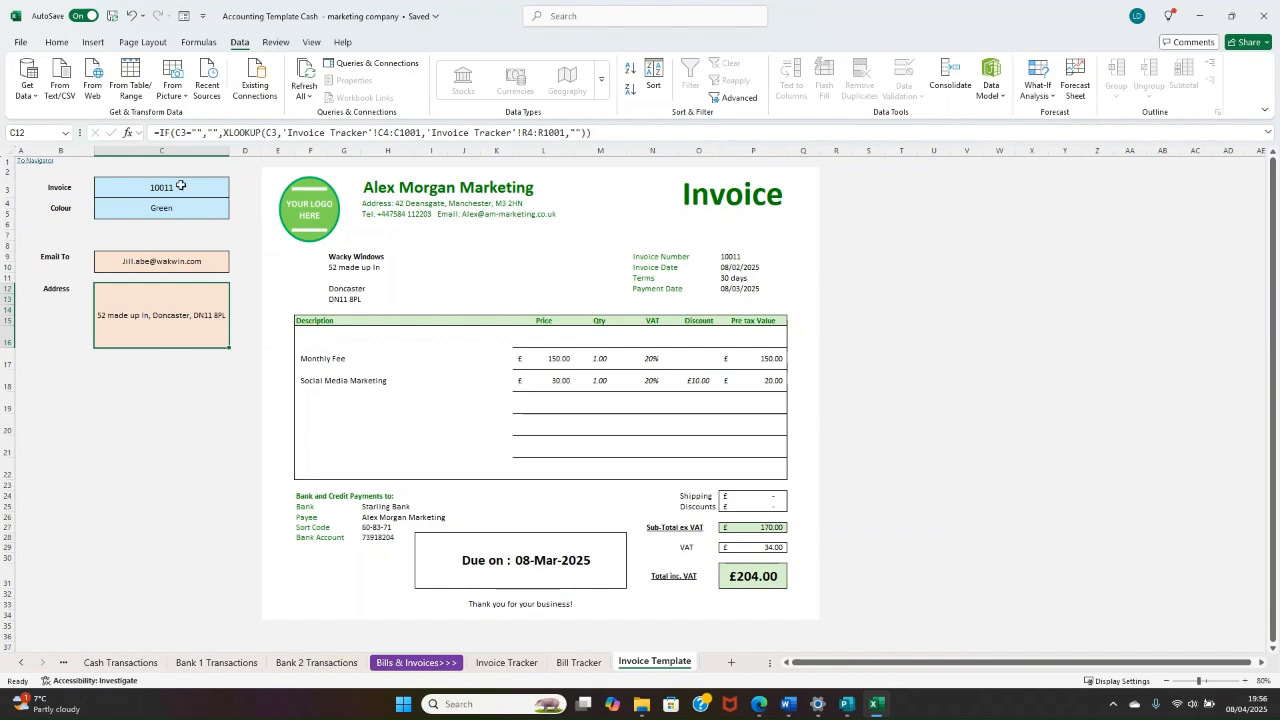
Step: Try the Blue colour scheme on the invoice template and set the Colour option back to Green
{"action": "left_click", "coordinate": [314, 217]}
{"action": "left_click", "coordinate": [224, 208]}
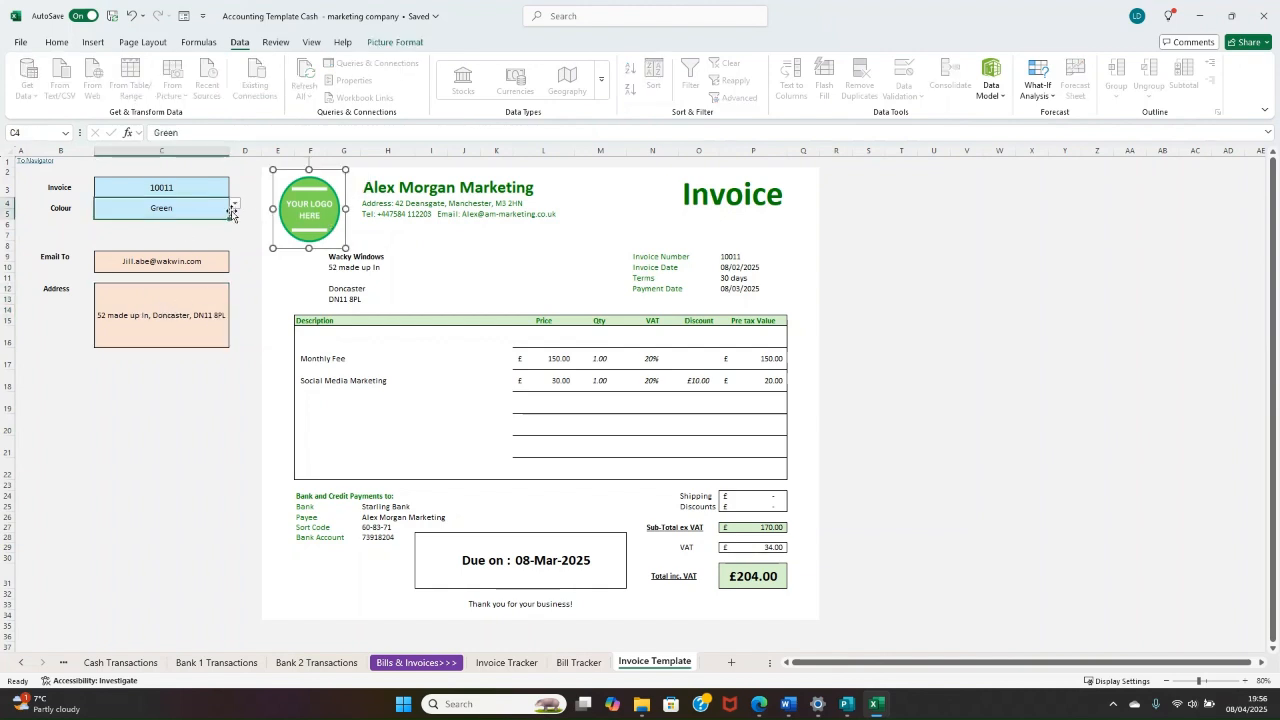
{"action": "left_click", "coordinate": [237, 204]}
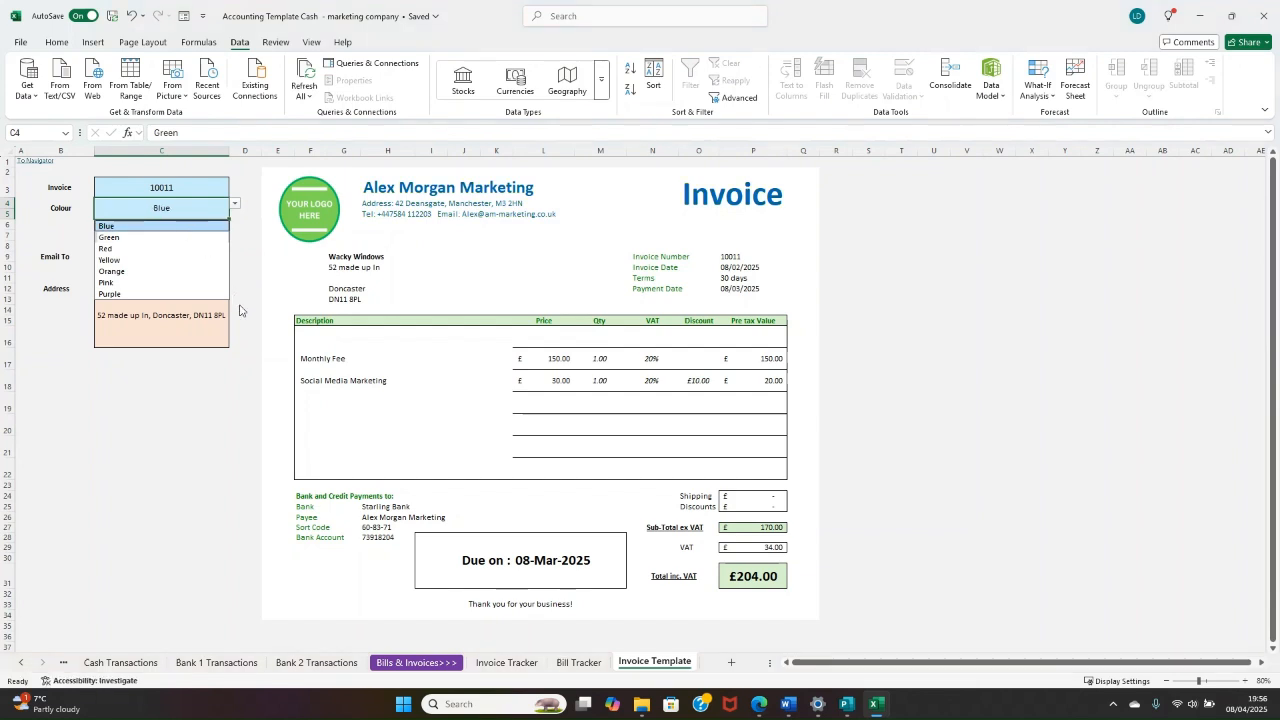
{"action": "left_click", "coordinate": [181, 227]}
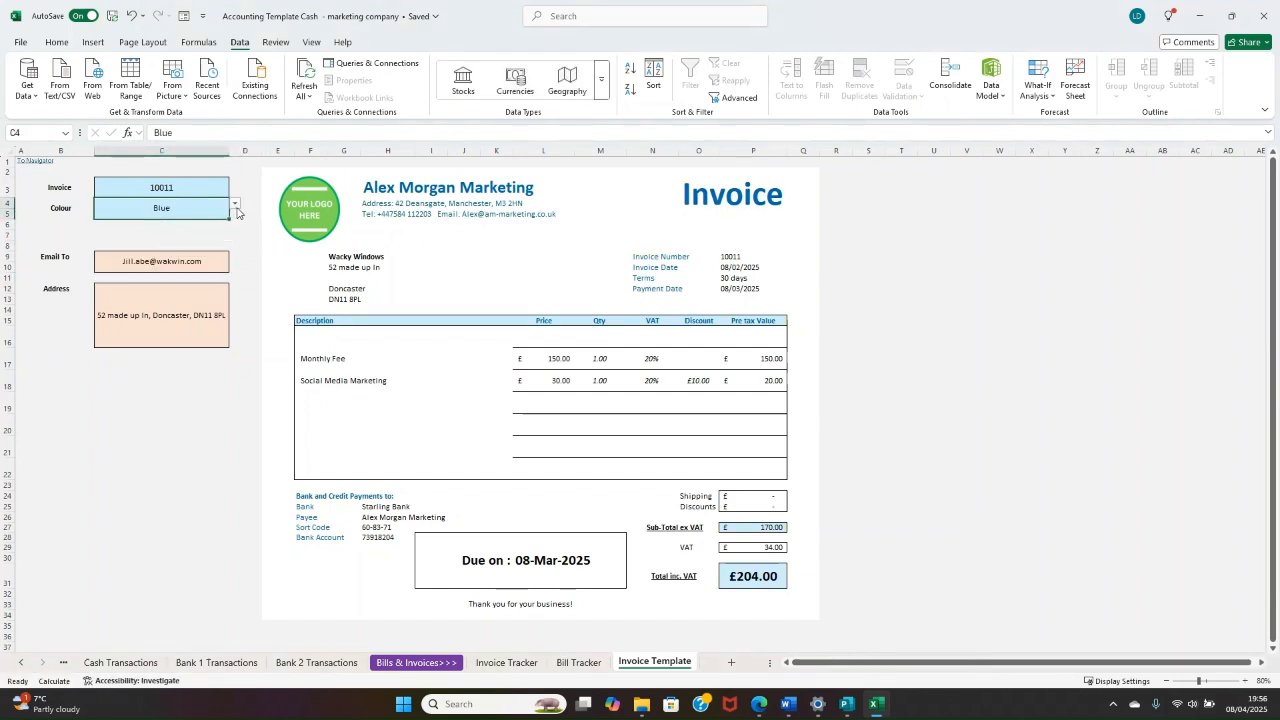
{"action": "left_click", "coordinate": [236, 204]}
{"action": "left_click", "coordinate": [154, 238]}
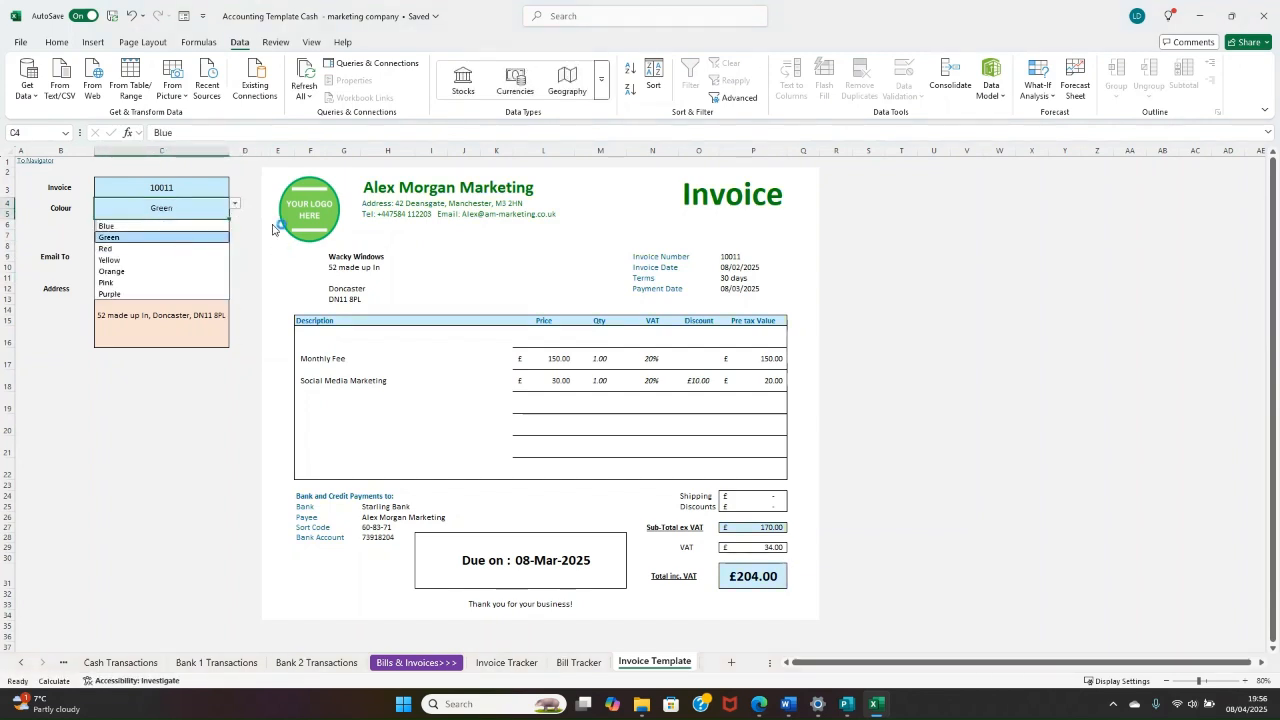
{"action": "key", "text": "Up"}
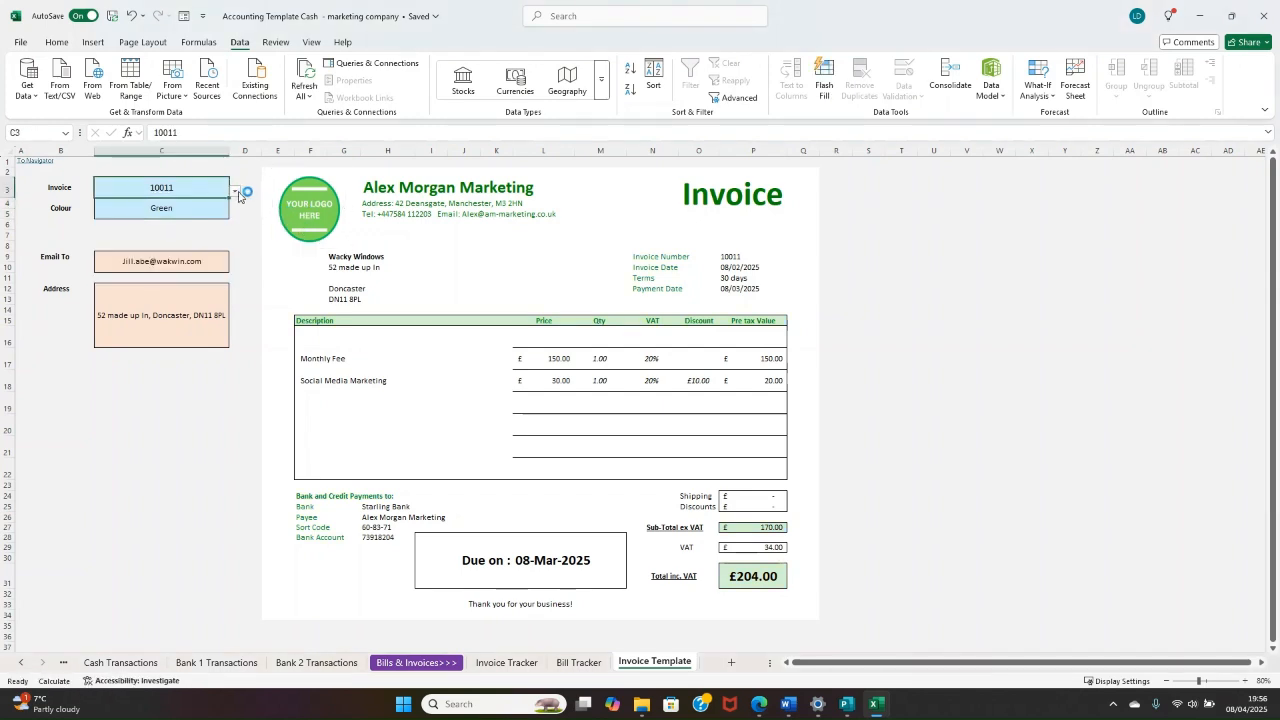
{"action": "left_click", "coordinate": [235, 191]}
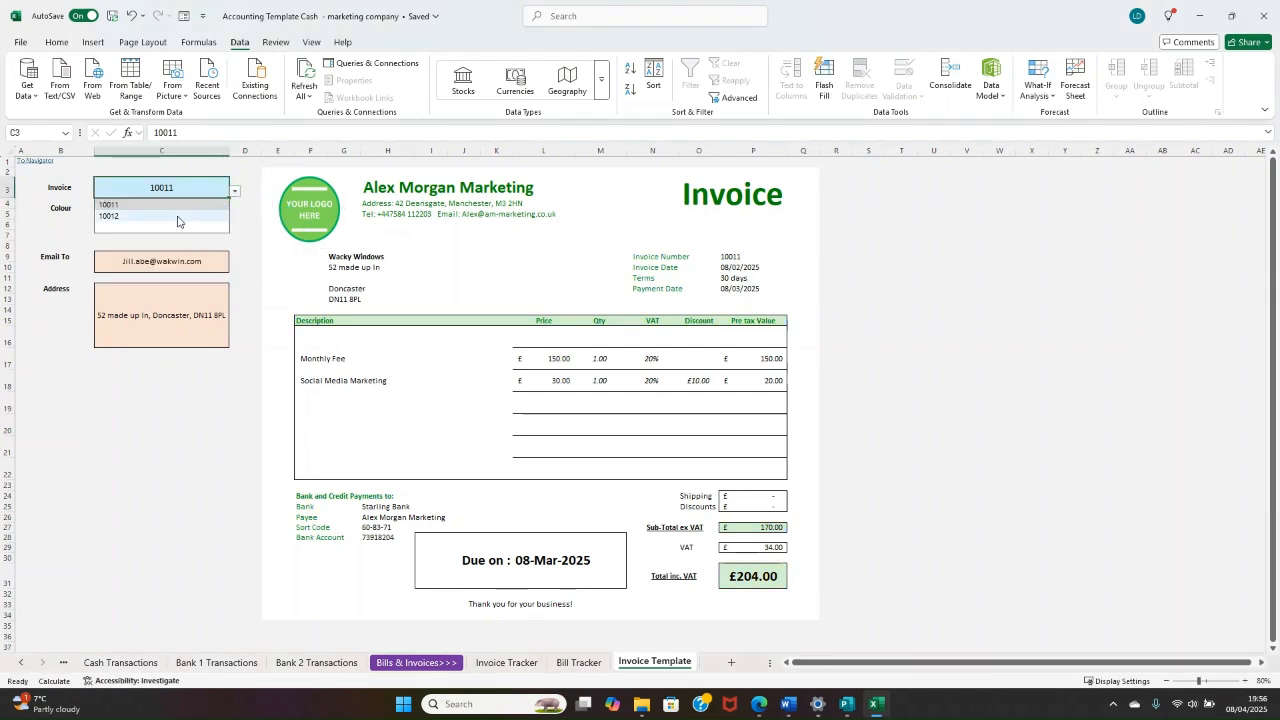
{"action": "left_click", "coordinate": [277, 183]}
{"action": "left_click", "coordinate": [277, 183]}
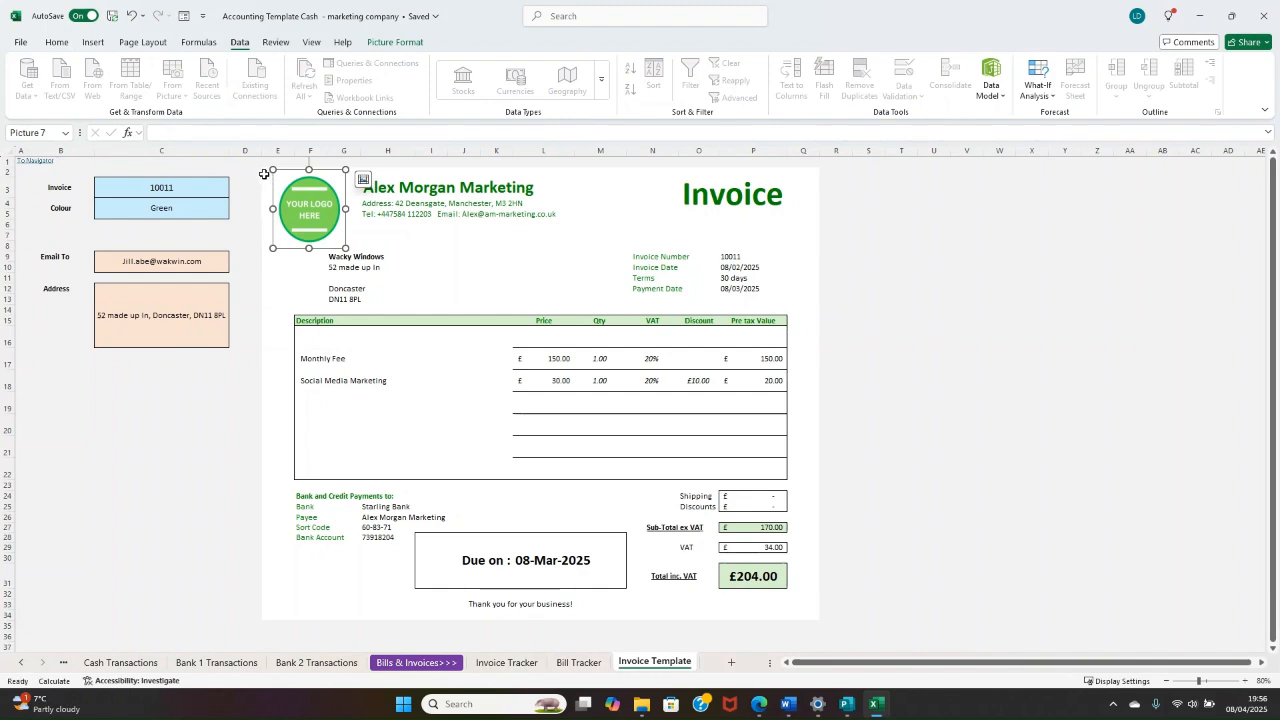
{"action": "left_click_drag", "start_coordinate": [264, 174], "coordinate": [470, 319]}
{"action": "left_click", "coordinate": [855, 249]}
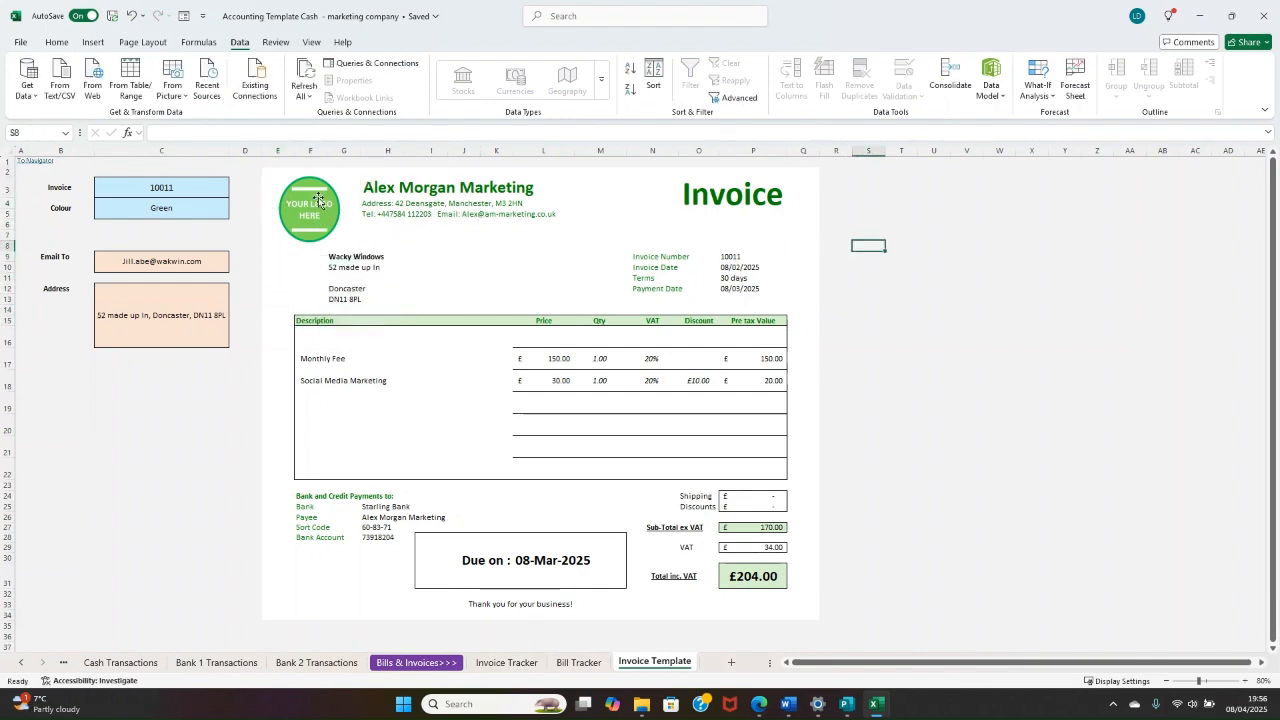
Step: Copy the whole invoice area, range E2:Q34, including the logo
{"action": "left_click_drag", "start_coordinate": [264, 170], "coordinate": [805, 615]}
{"action": "right_click", "coordinate": [796, 448]}
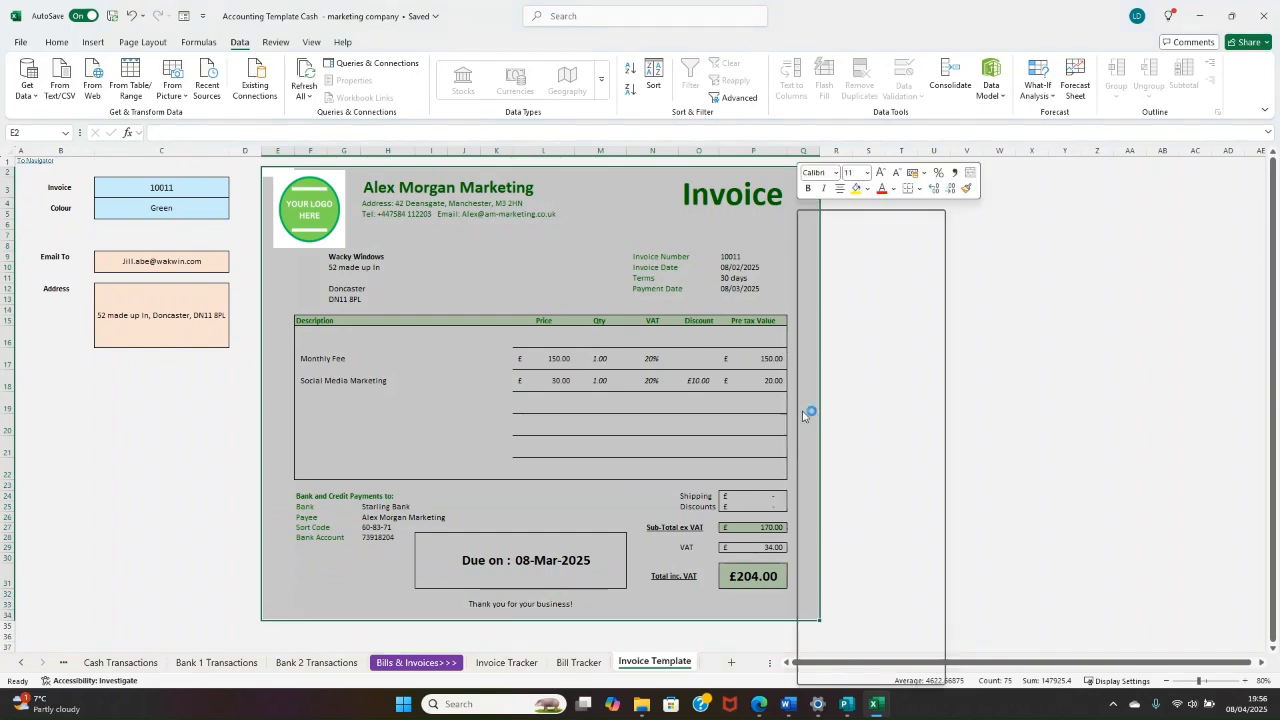
{"action": "left_click", "coordinate": [866, 266]}
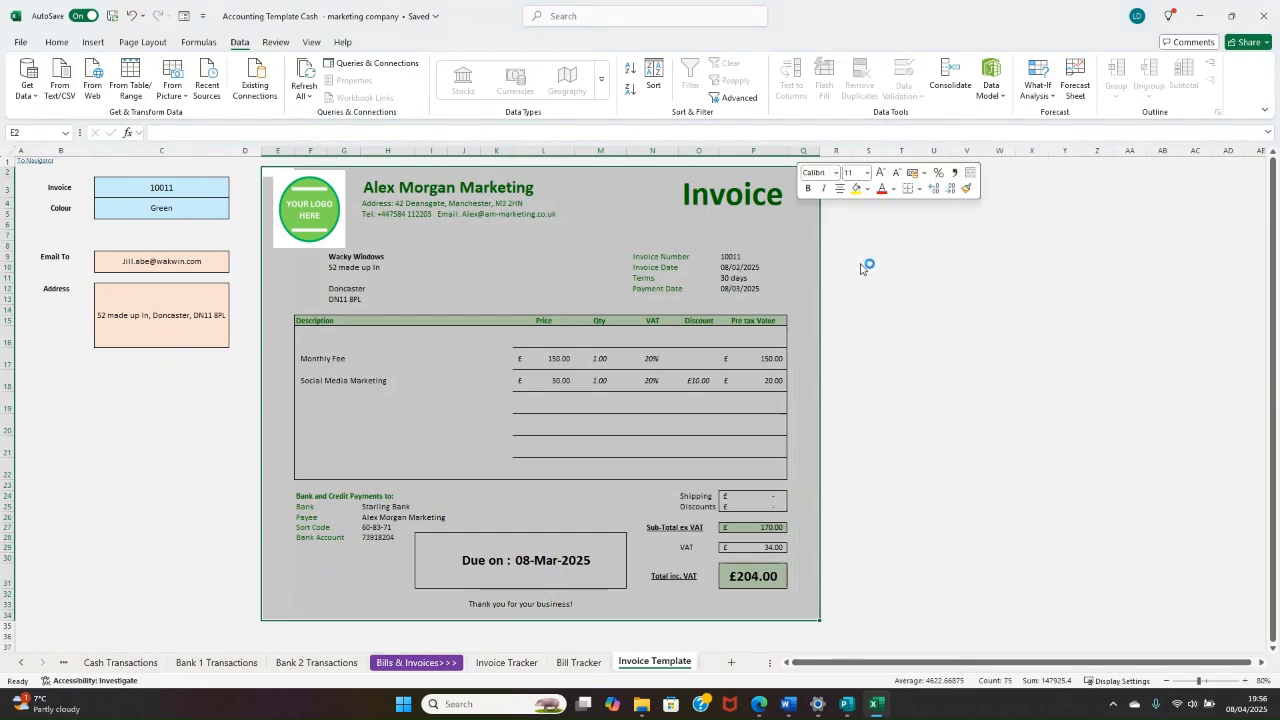
Step: Switch to Publisher, paste the copied invoice as a Picture (Windows Metafile) and fit it within the blank page's margins
{"action": "left_click", "coordinate": [847, 704]}
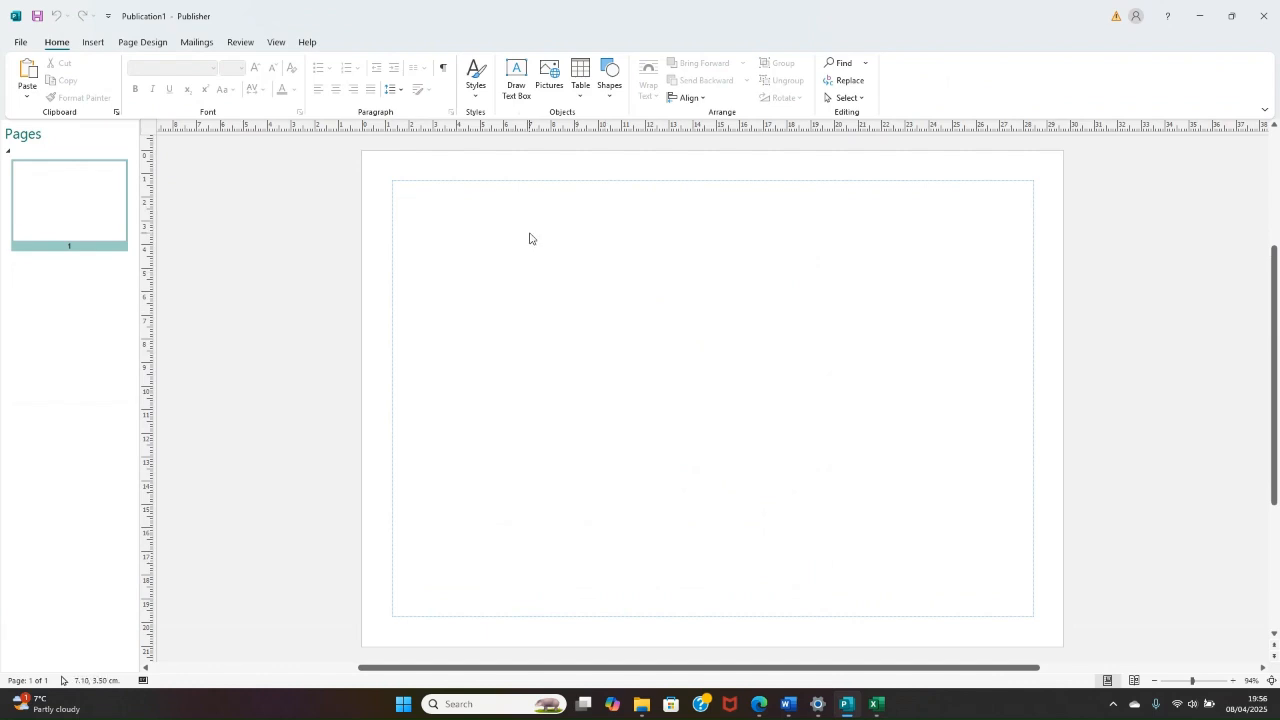
{"action": "key", "text": "ctrl+alt+v"}
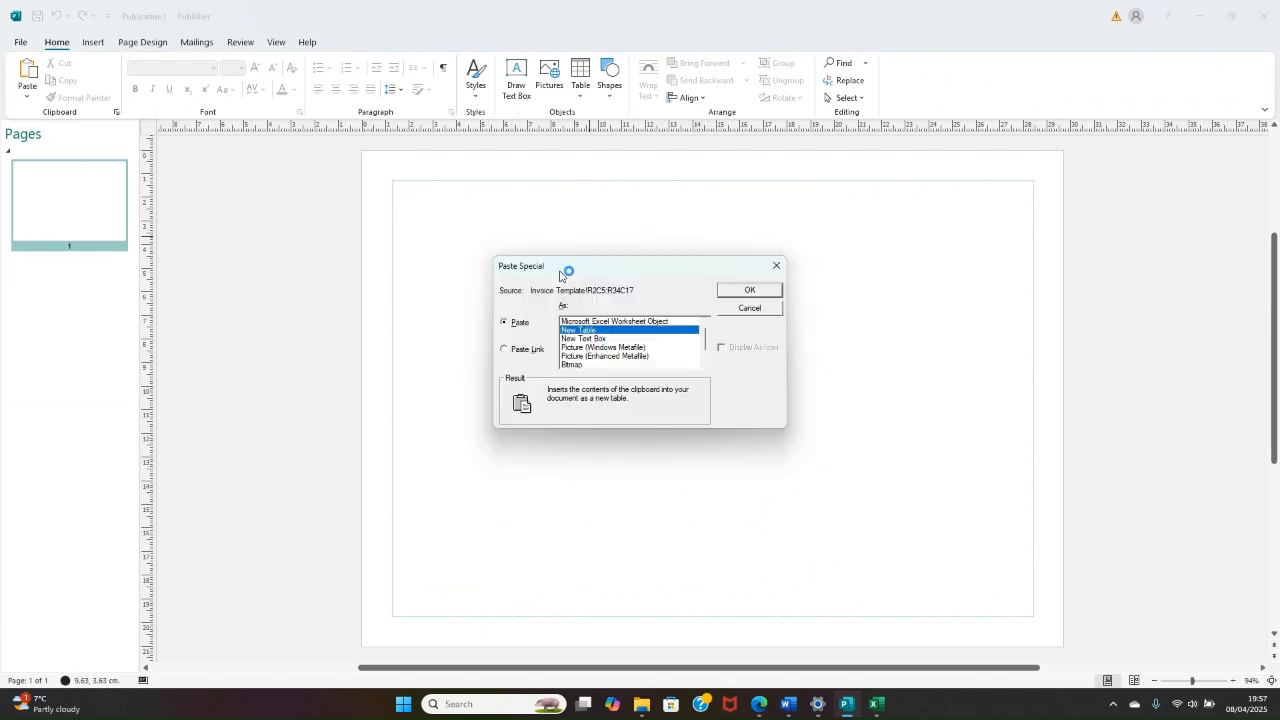
{"action": "left_click", "coordinate": [596, 346]}
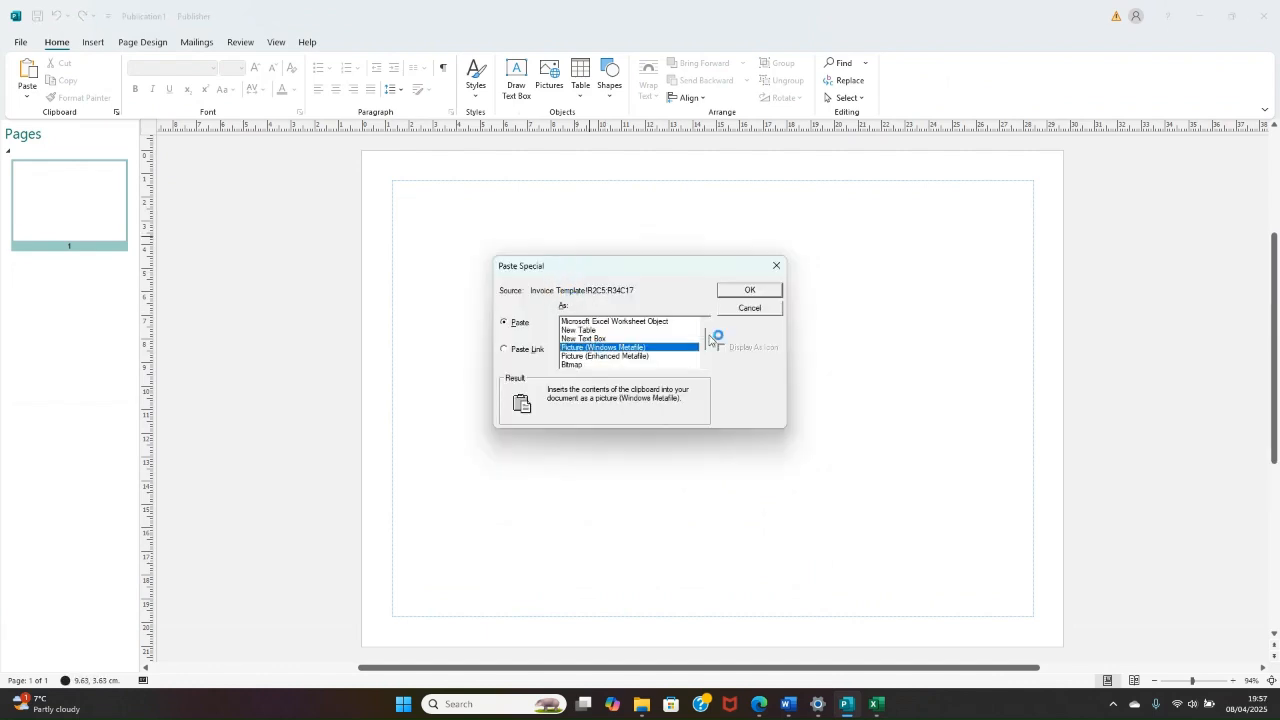
{"action": "left_click", "coordinate": [750, 290]}
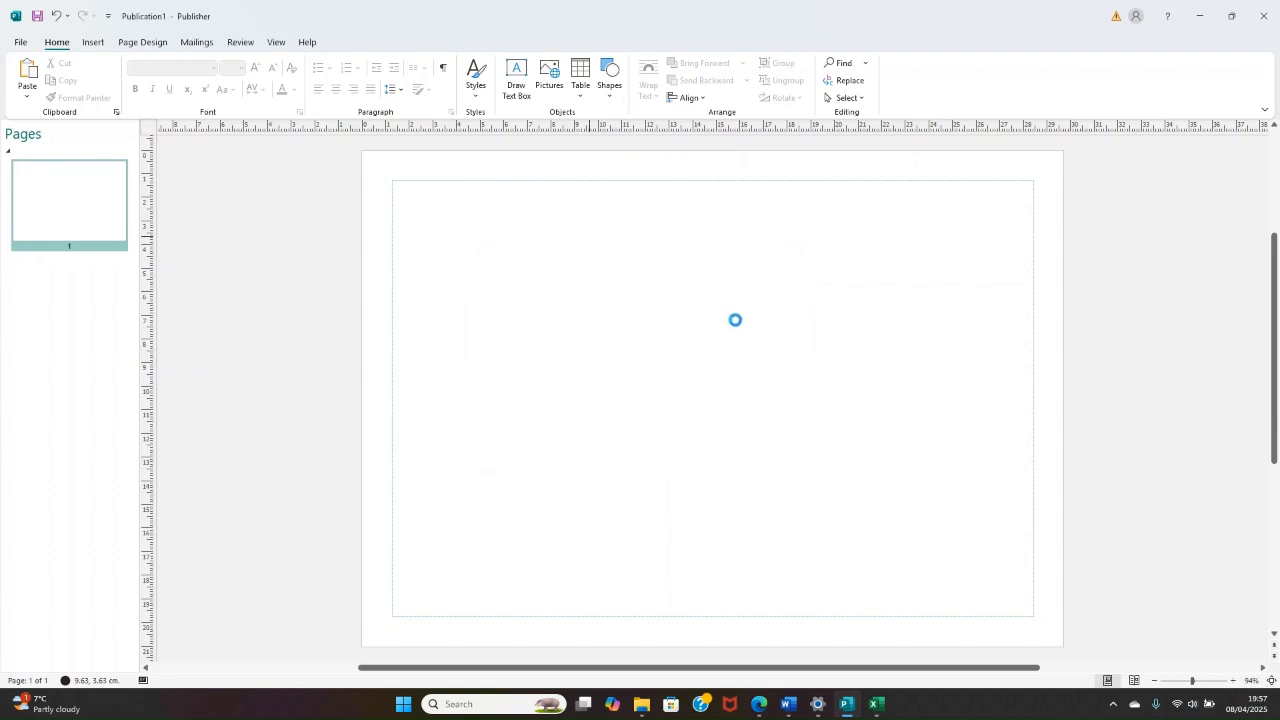
{"action": "left_click_drag", "start_coordinate": [757, 280], "coordinate": [900, 380]}
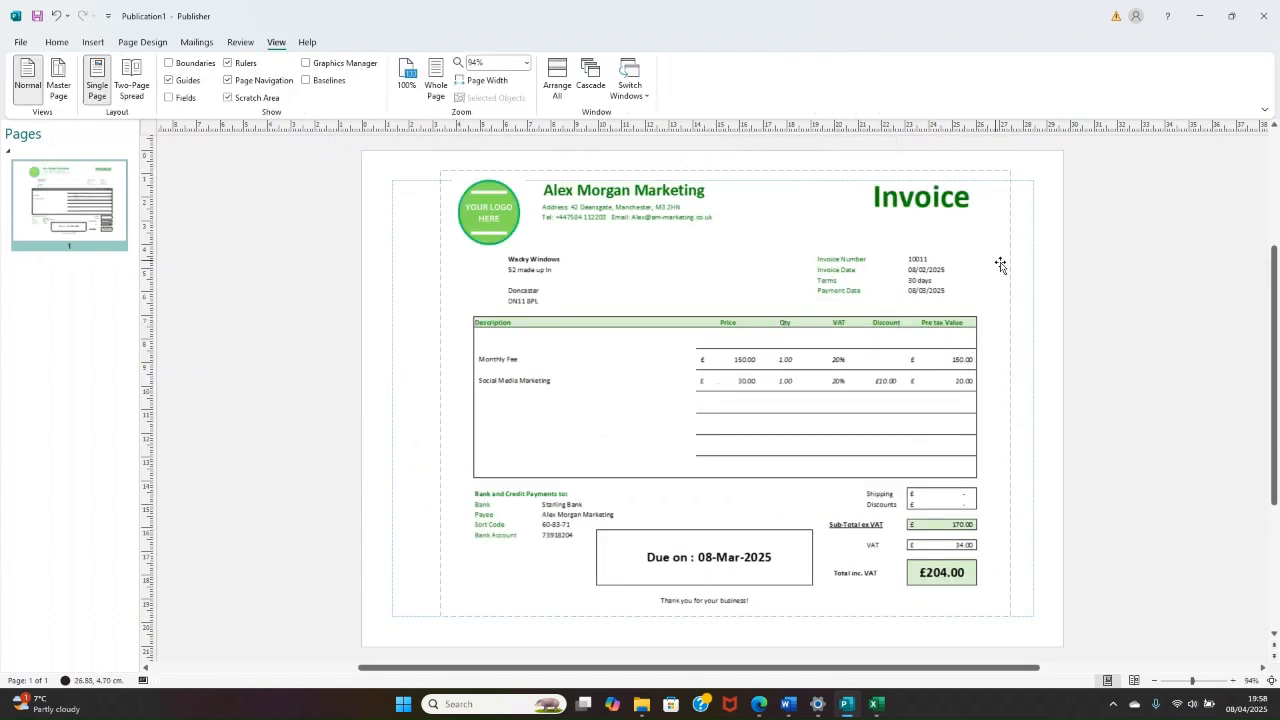
Step: Return to the Excel workbook, switch the invoice template to invoice 10012 and check its line item
{"action": "left_click", "coordinate": [1206, 24]}
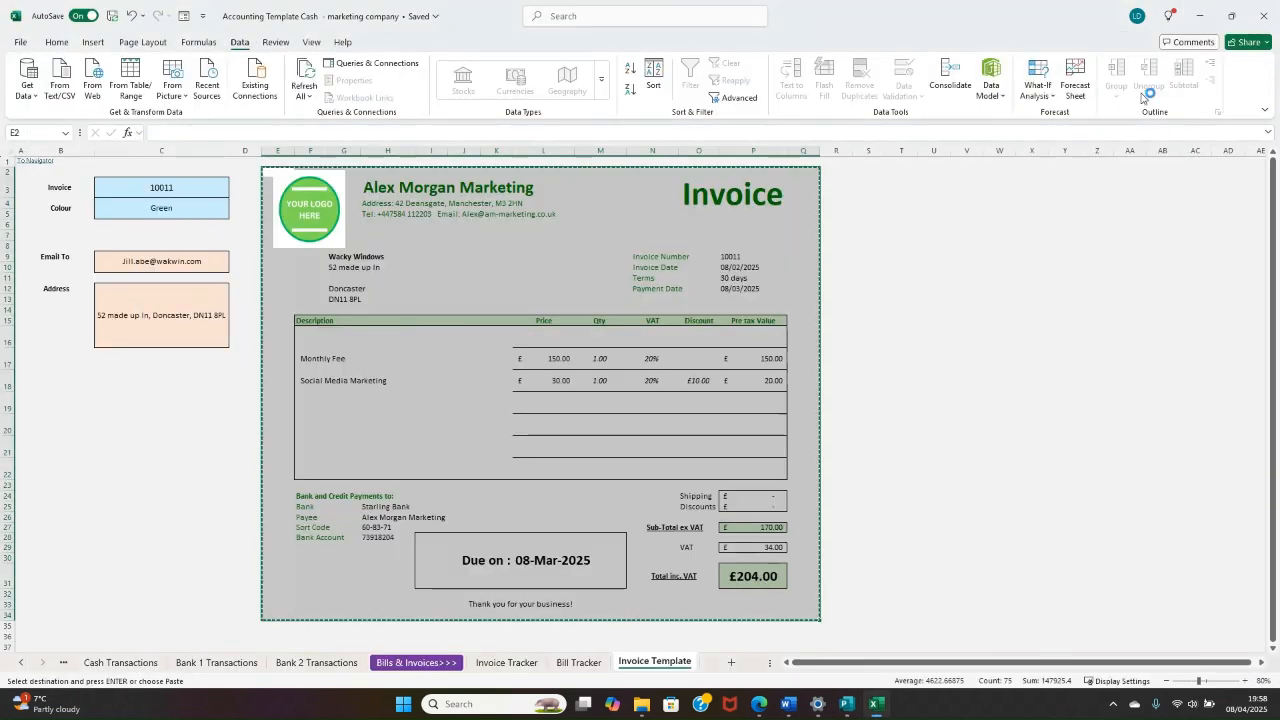
{"action": "left_click", "coordinate": [220, 192]}
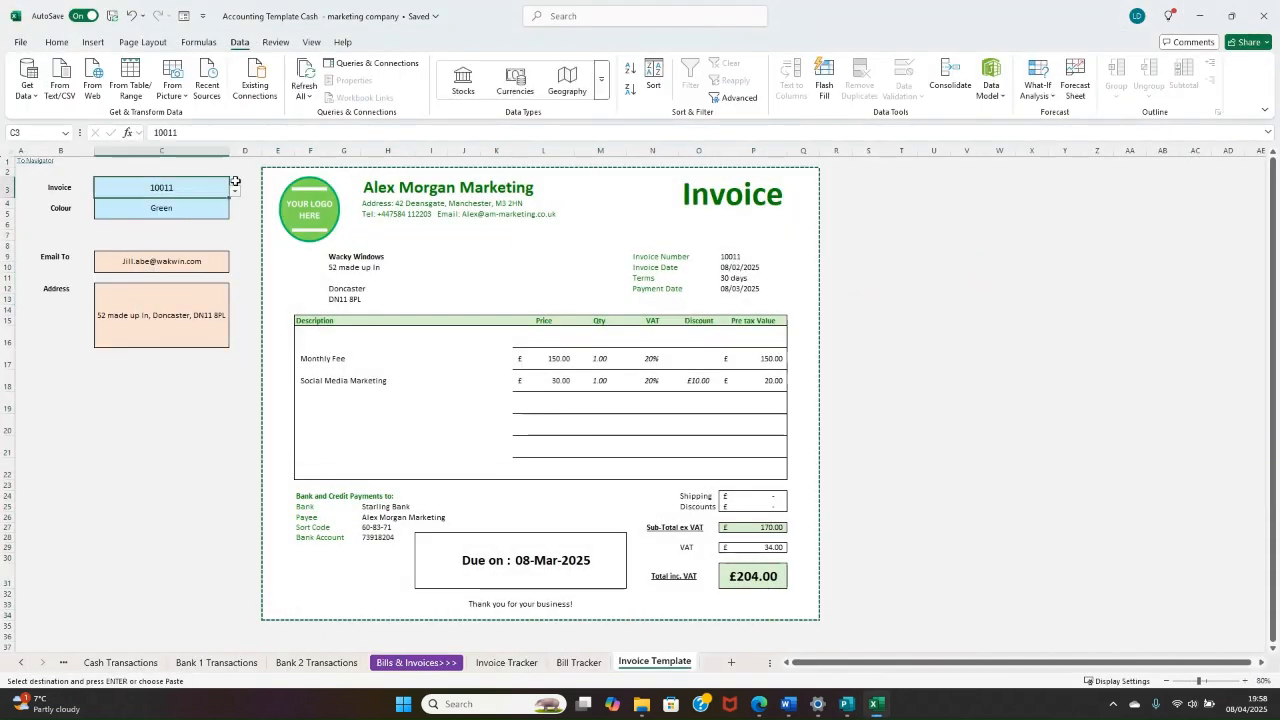
{"action": "left_click", "coordinate": [236, 192]}
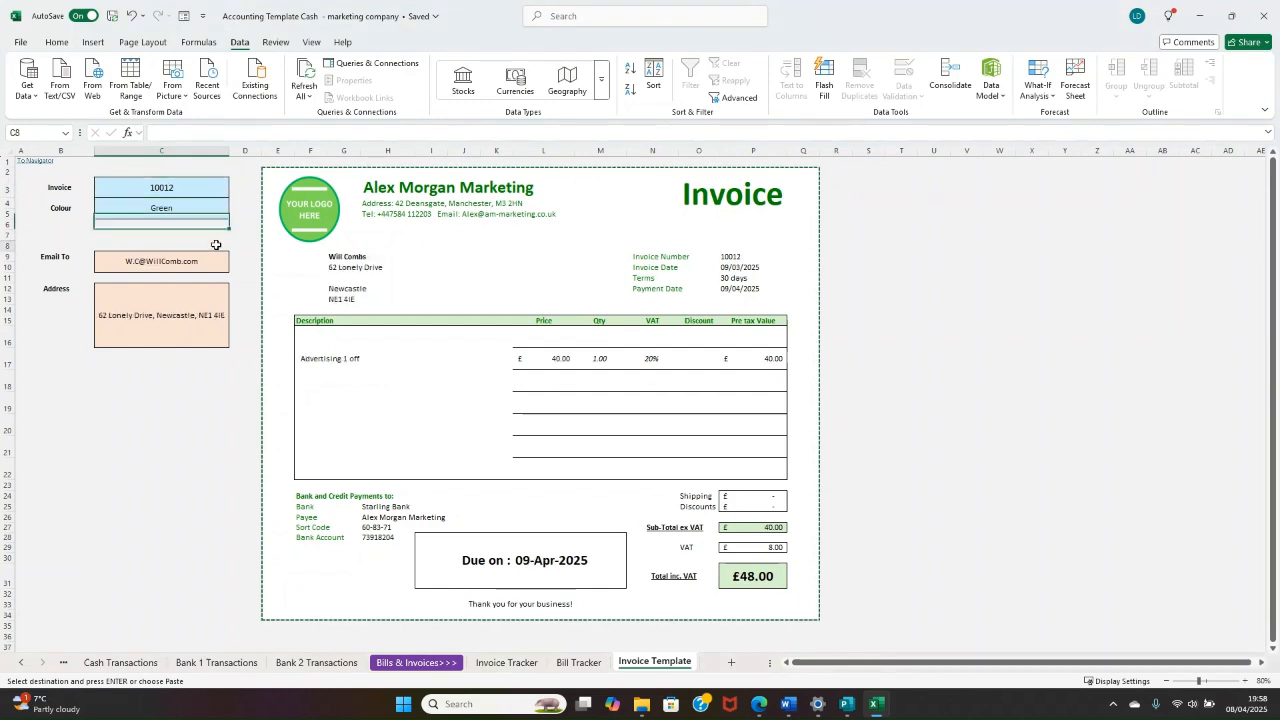
{"action": "left_click_drag", "start_coordinate": [72, 187], "coordinate": [170, 190]}
{"action": "left_click", "coordinate": [414, 358]}
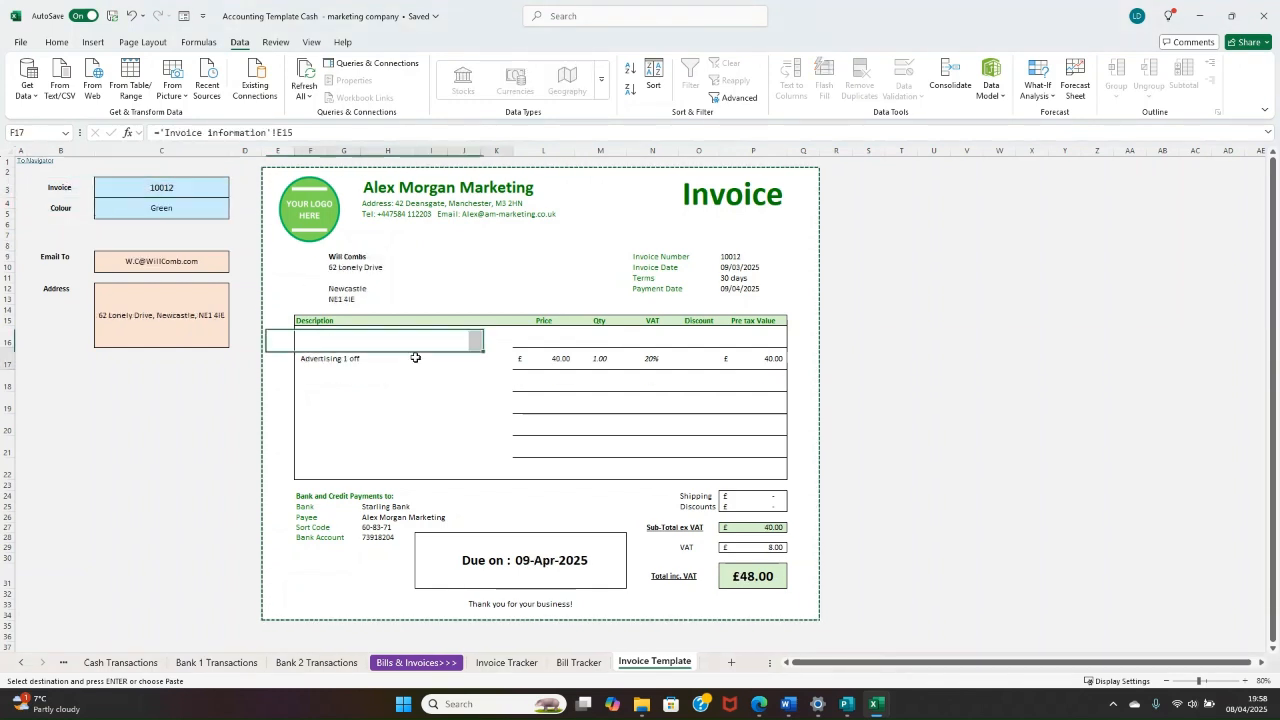
Step: Review the line item, customer address and due date shown on invoice 10012
{"action": "left_click_drag", "start_coordinate": [415, 358], "coordinate": [708, 363]}
{"action": "left_click_drag", "start_coordinate": [348, 259], "coordinate": [348, 279]}
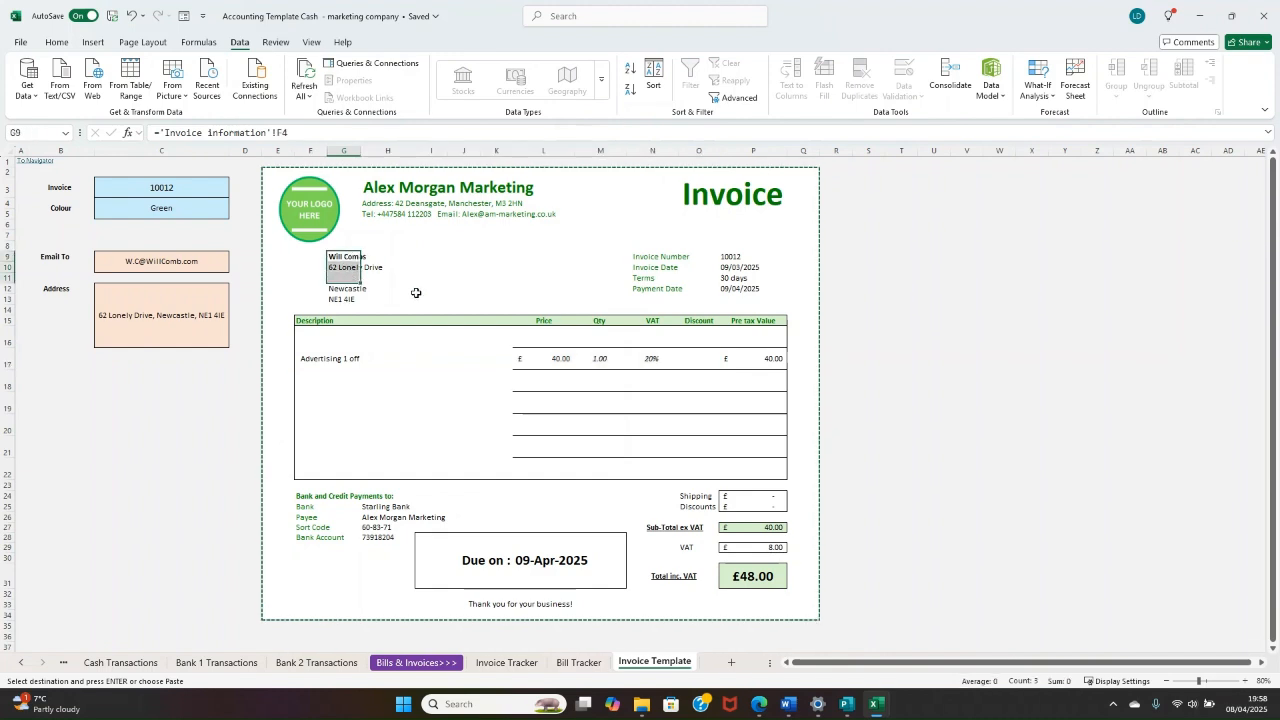
{"action": "left_click", "coordinate": [543, 267]}
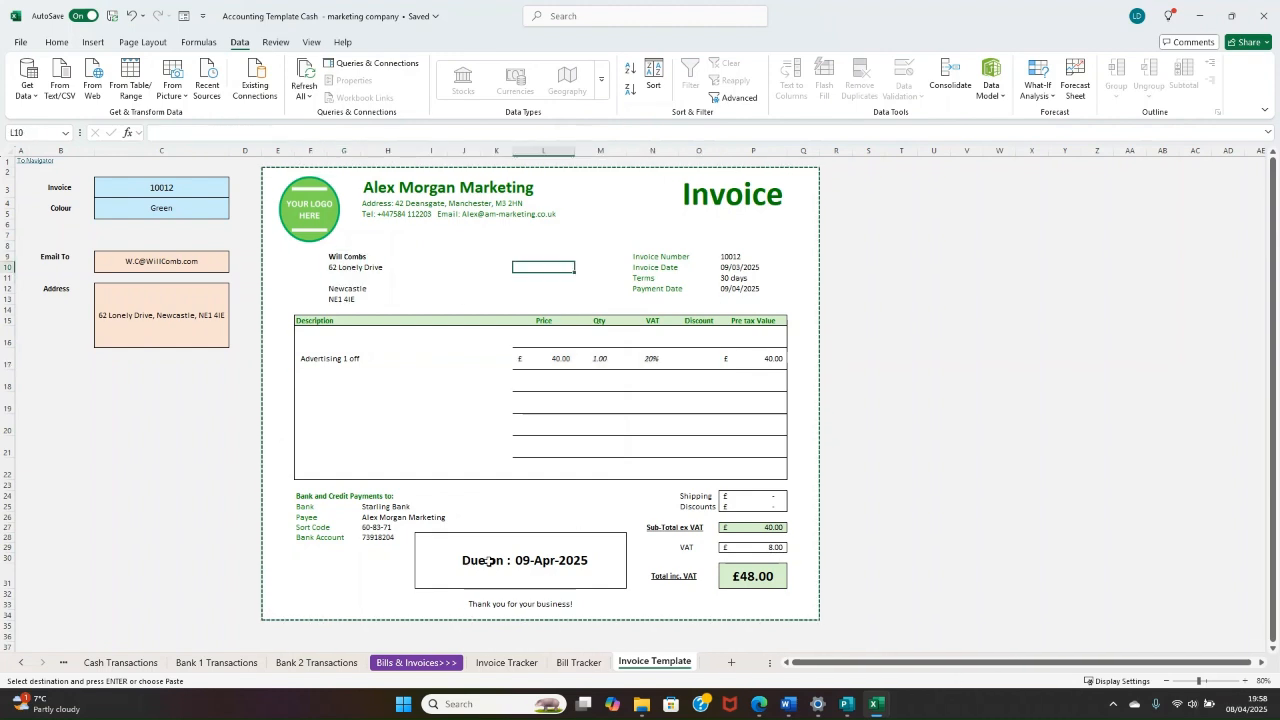
{"action": "left_click", "coordinate": [1062, 380]}
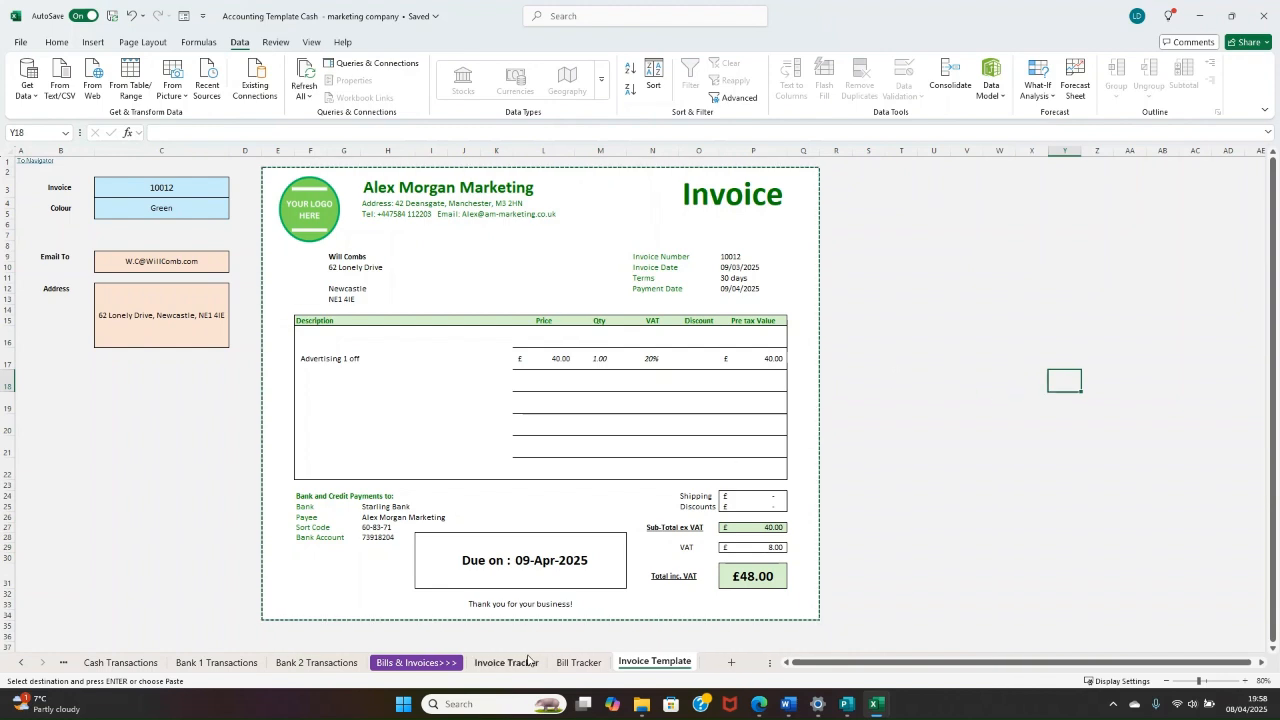
Step: Go through the Navigator to the Dashboard and examine its profit chart and Top Late Invoices list
{"action": "left_click", "coordinate": [40, 166]}
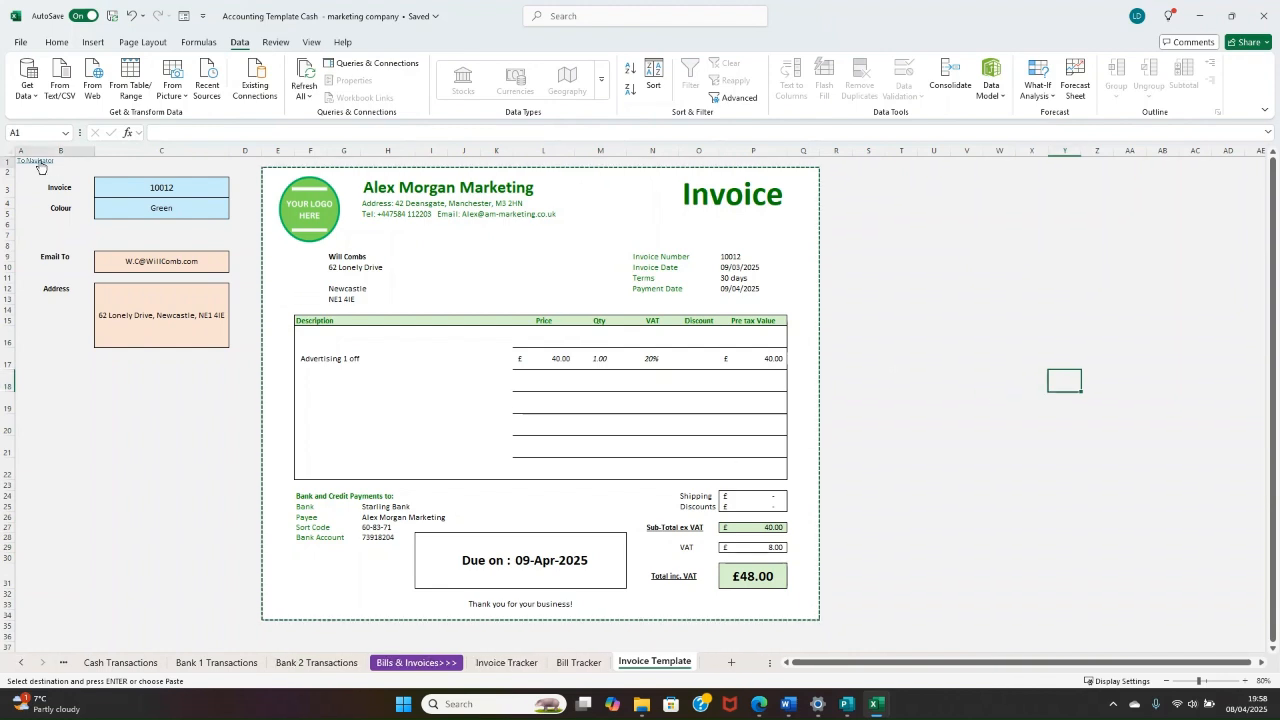
{"action": "left_click", "coordinate": [40, 166]}
{"action": "left_click", "coordinate": [92, 231]}
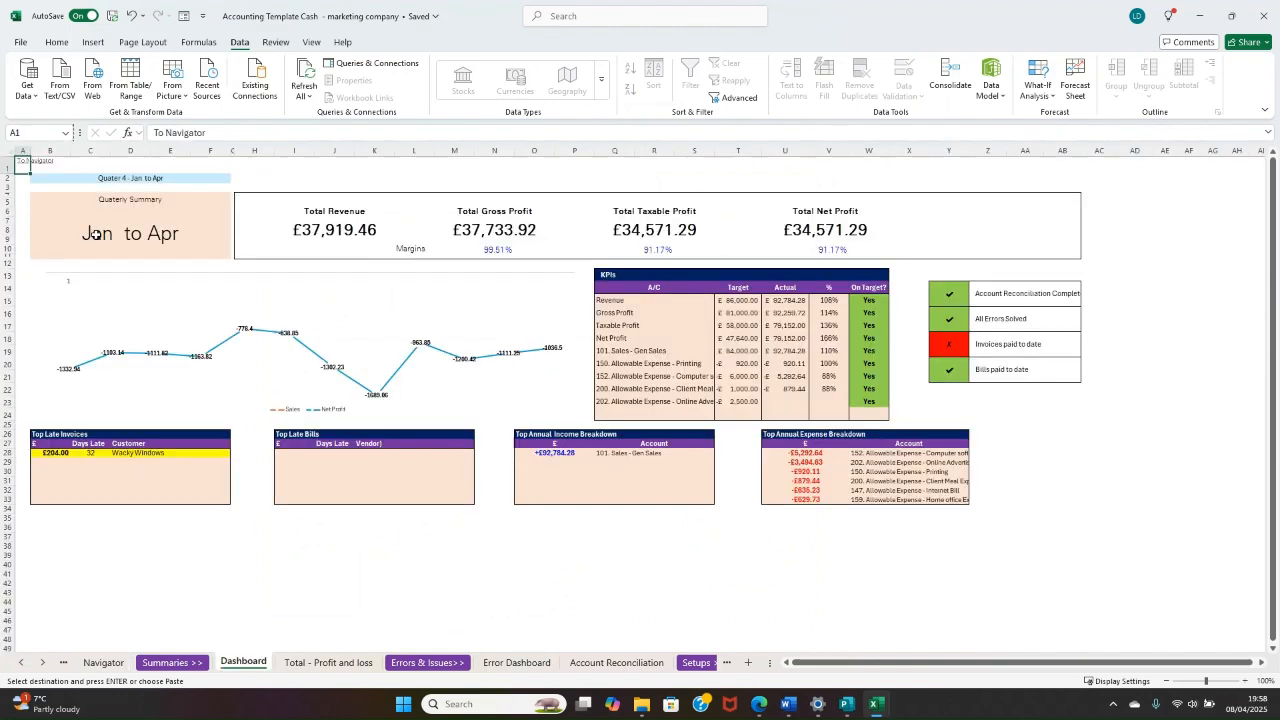
{"action": "left_click", "coordinate": [366, 348]}
{"action": "left_click", "coordinate": [42, 436]}
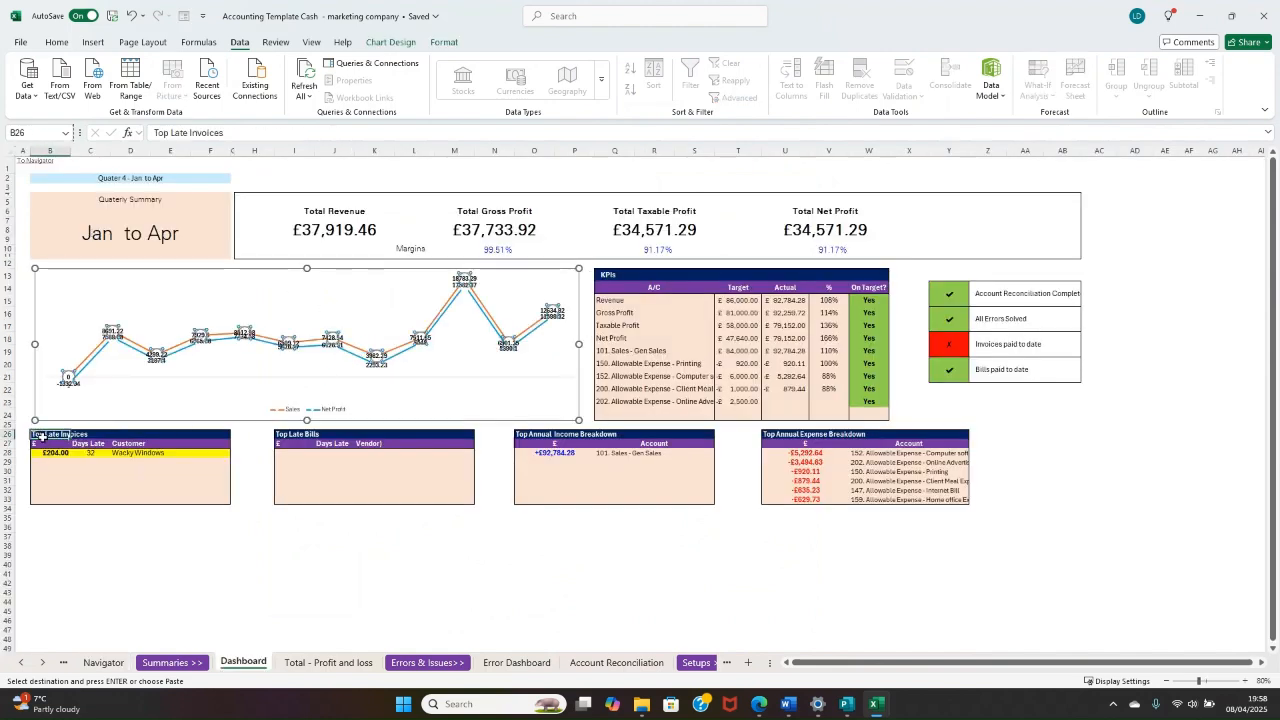
{"action": "left_click_drag", "start_coordinate": [42, 436], "coordinate": [194, 497]}
{"action": "left_click", "coordinate": [130, 463]}
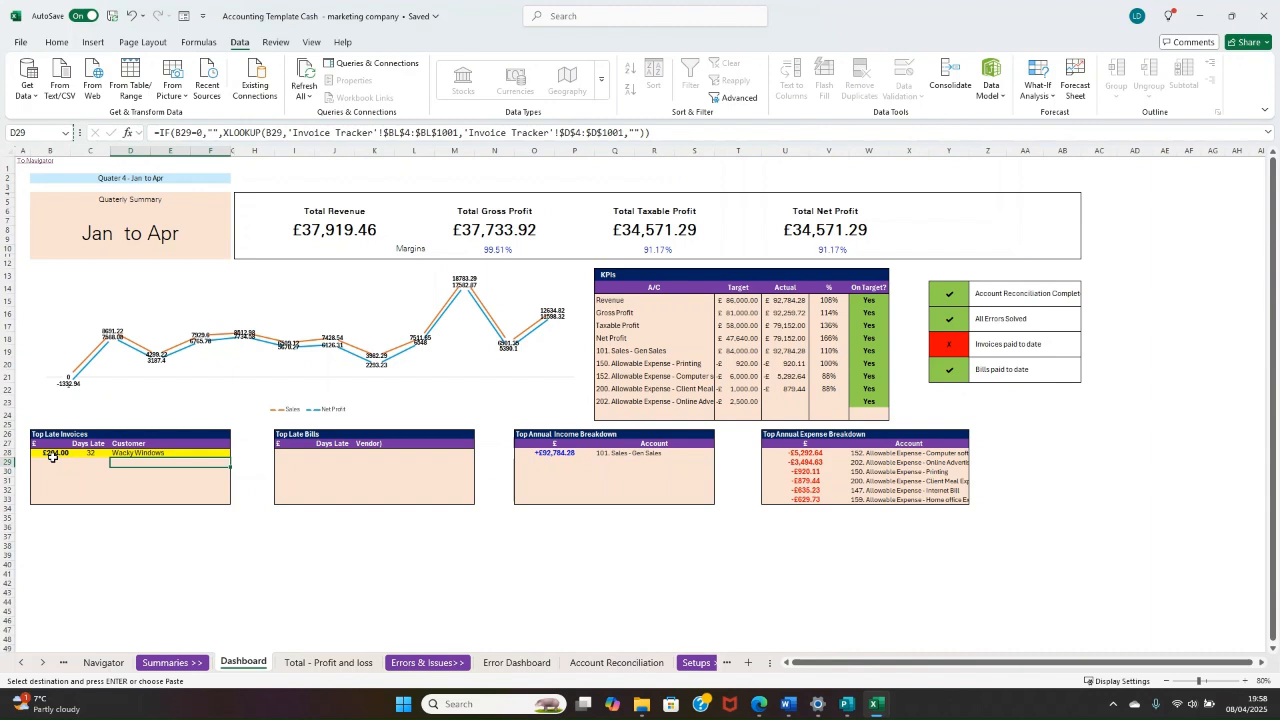
Step: Return to the Navigator and open the Bill Tracker sheet
{"action": "left_click", "coordinate": [27, 170]}
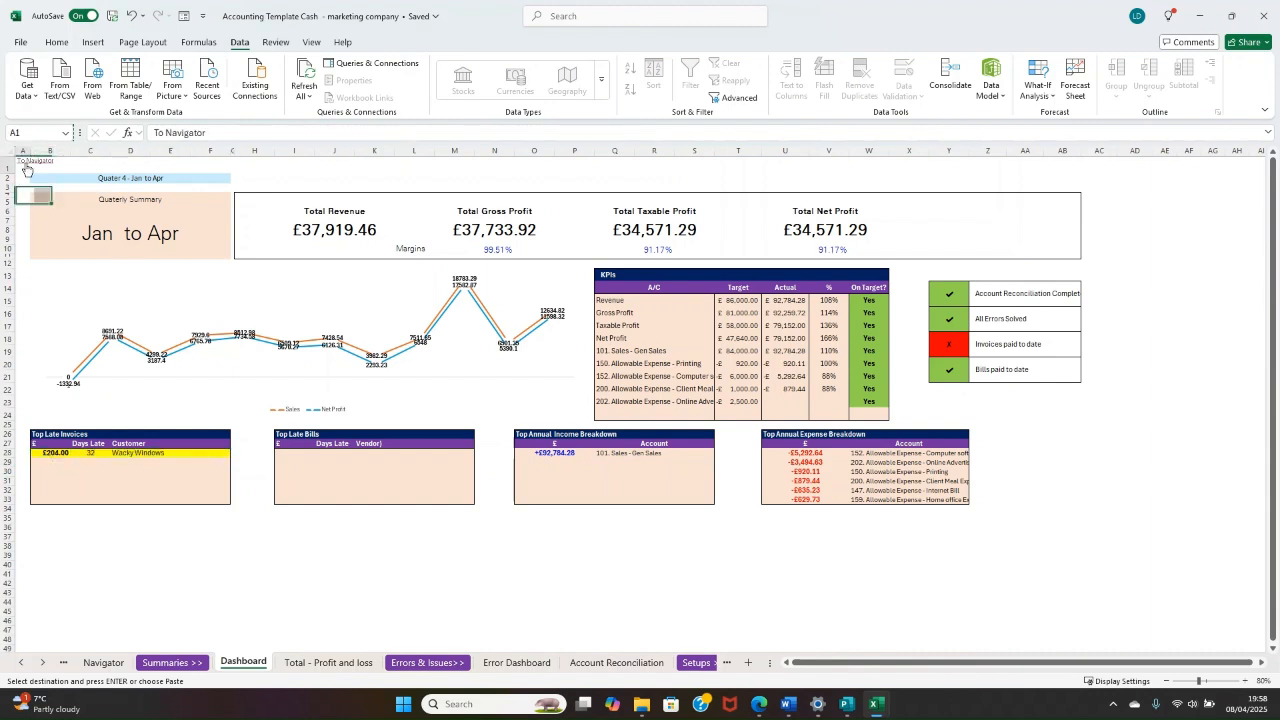
{"action": "left_click", "coordinate": [27, 168]}
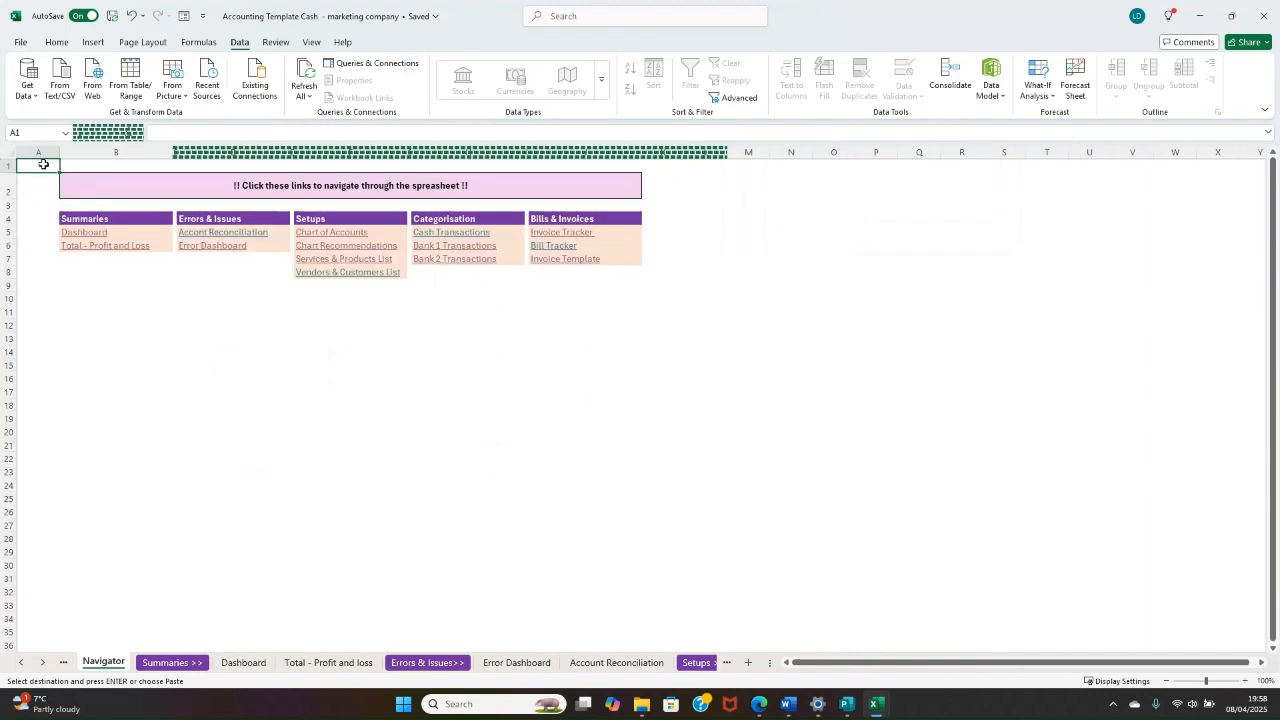
{"action": "left_click", "coordinate": [557, 248]}
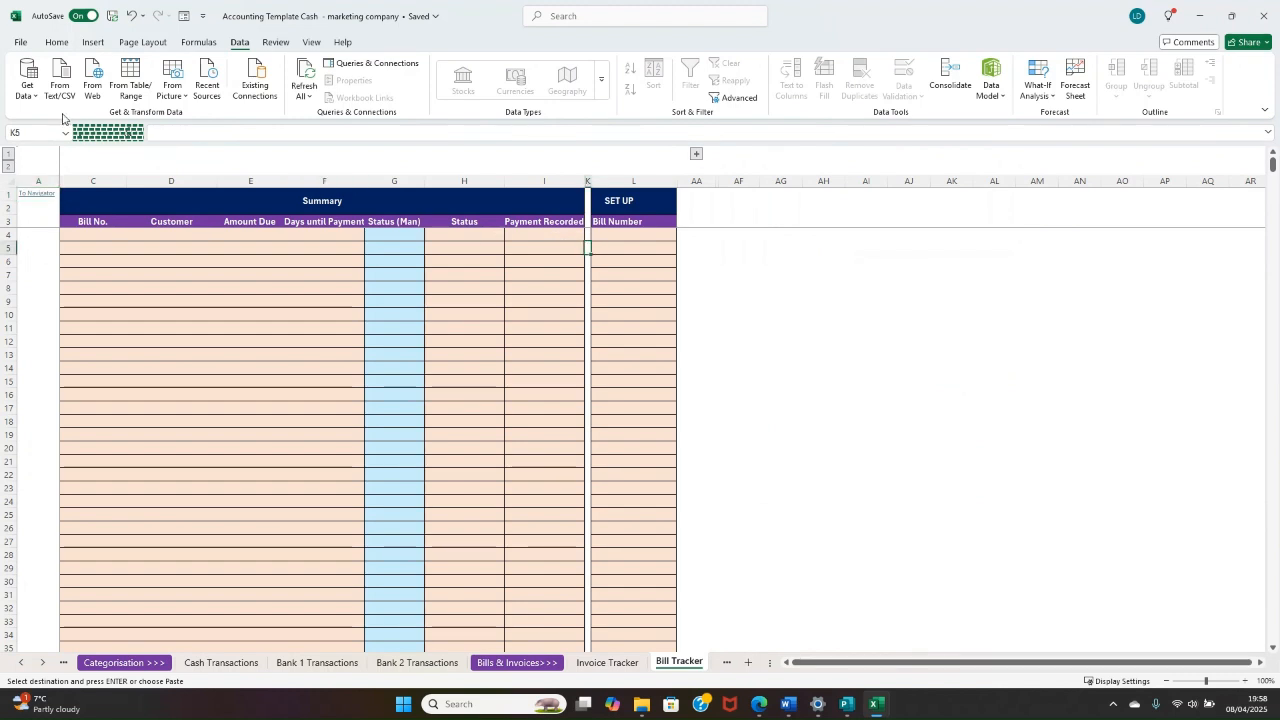
{"action": "left_click", "coordinate": [384, 260]}
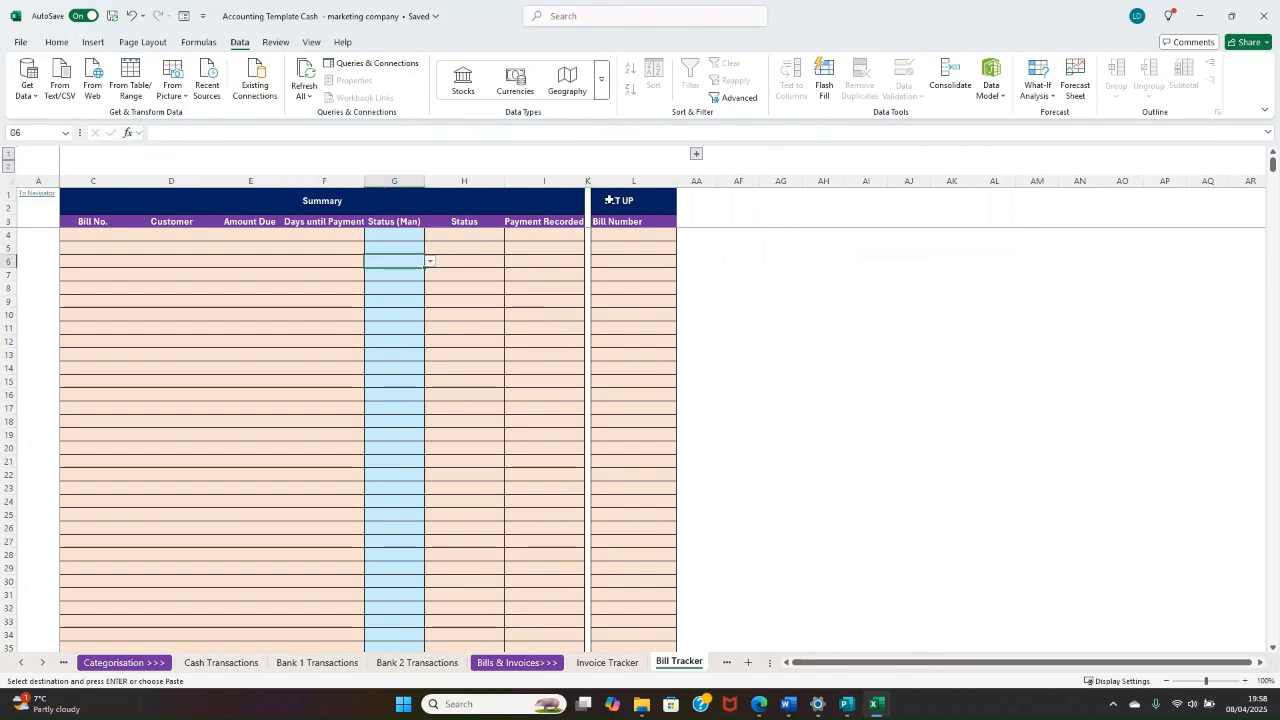
Step: Unprotect the Bill Tracker sheet and expand its grouped SET UP columns
{"action": "left_click", "coordinate": [696, 154]}
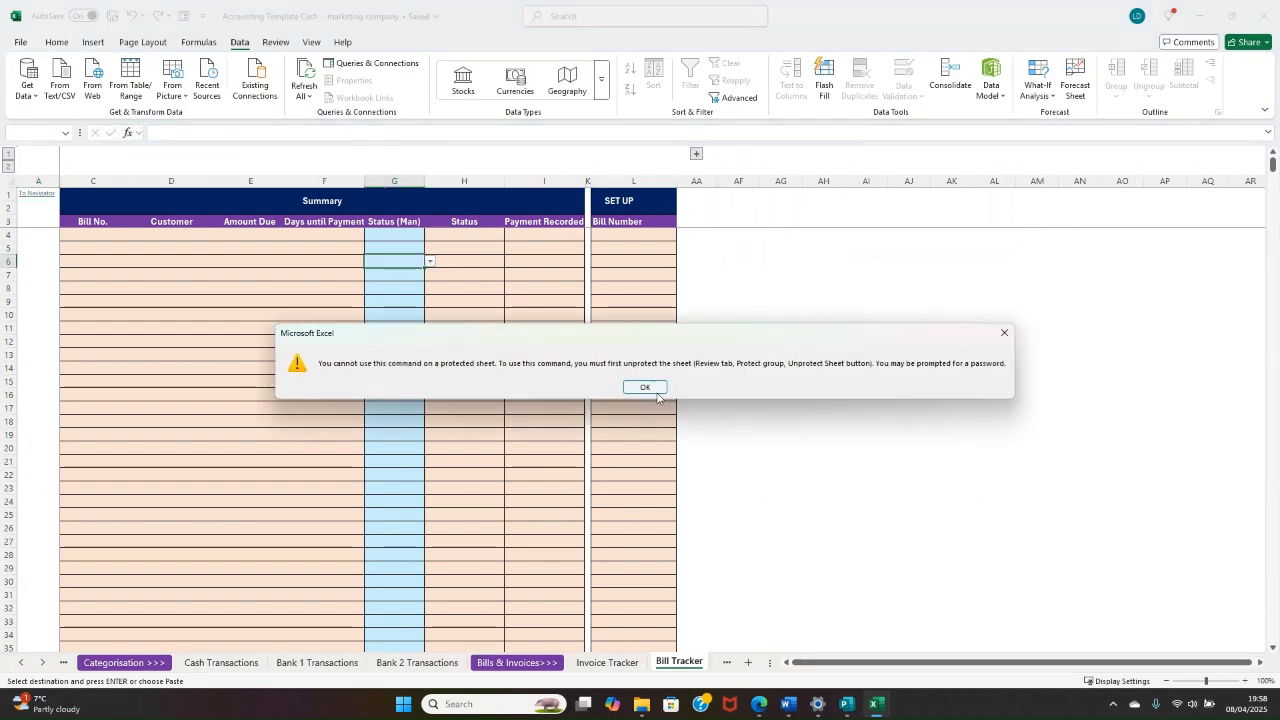
{"action": "left_click", "coordinate": [654, 387]}
{"action": "left_click", "coordinate": [654, 392]}
{"action": "right_click", "coordinate": [688, 661]}
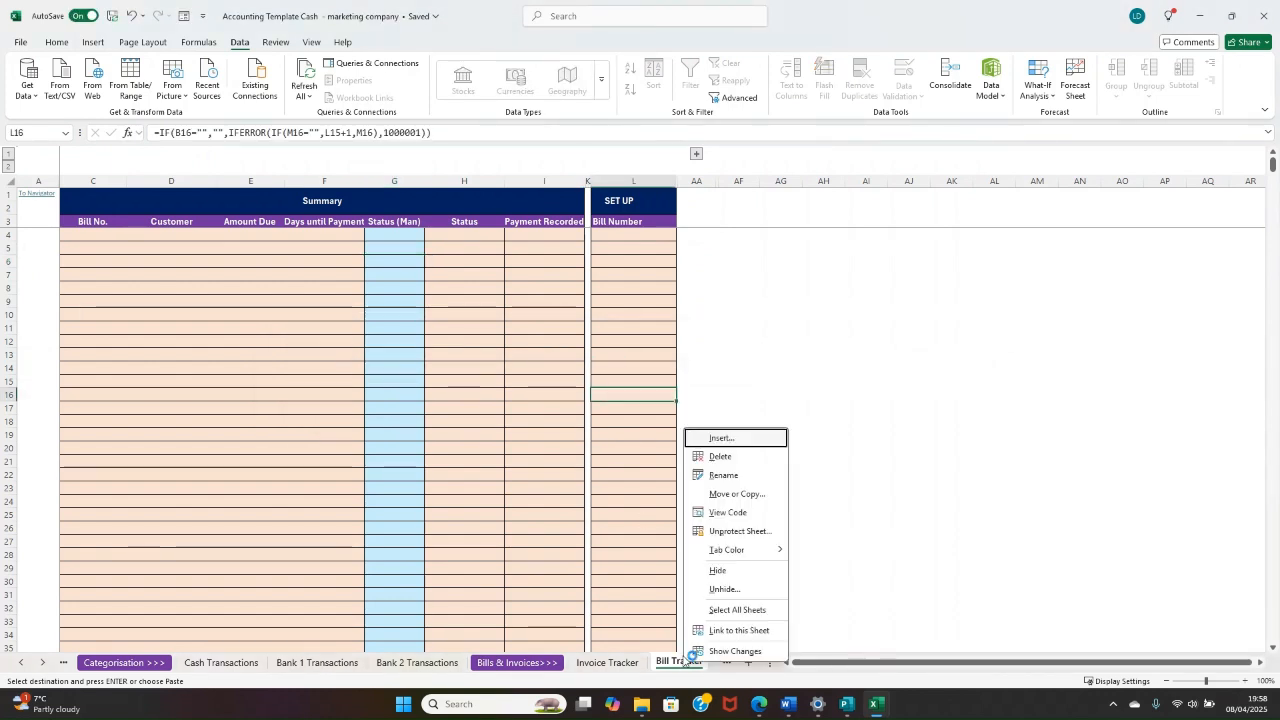
{"action": "left_click", "coordinate": [740, 528]}
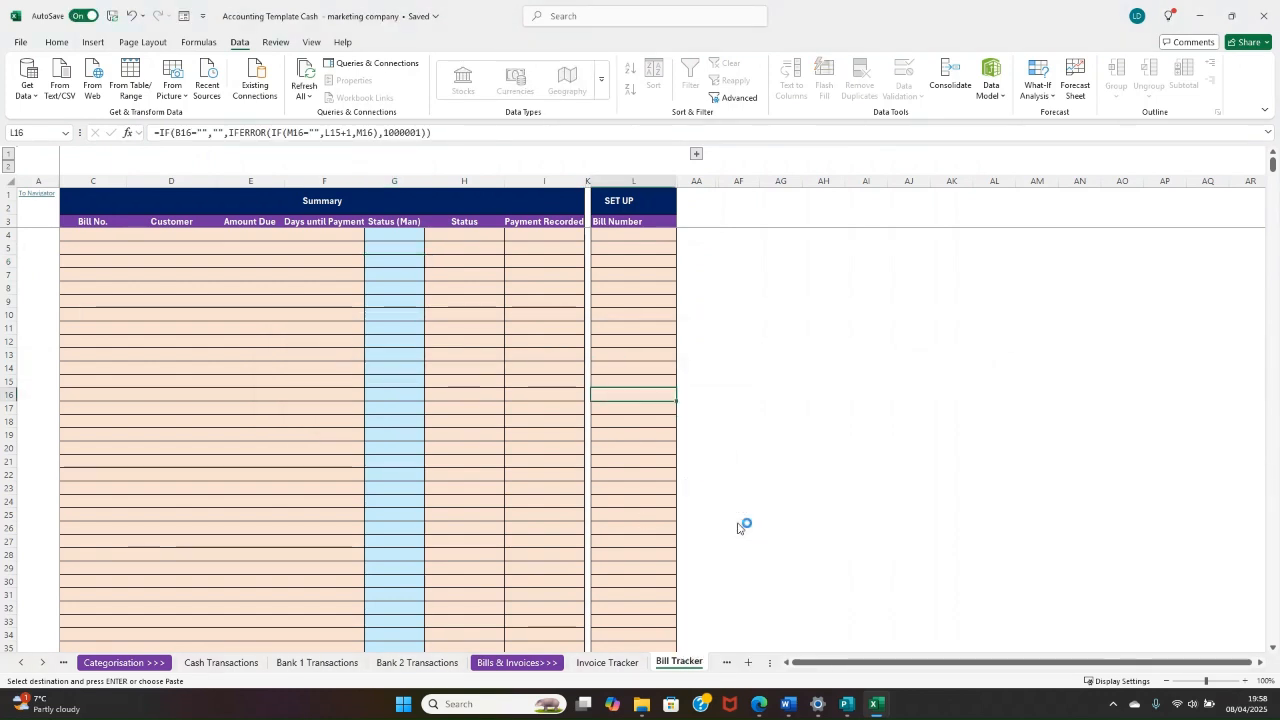
{"action": "left_click", "coordinate": [697, 155]}
{"action": "scroll", "coordinate": [703, 234], "scroll_direction": "right", "scroll_amount": 3}
Step: Choose Zoom as the vendor in the first row of the Bill Tracker
{"action": "left_click", "coordinate": [438, 270]}
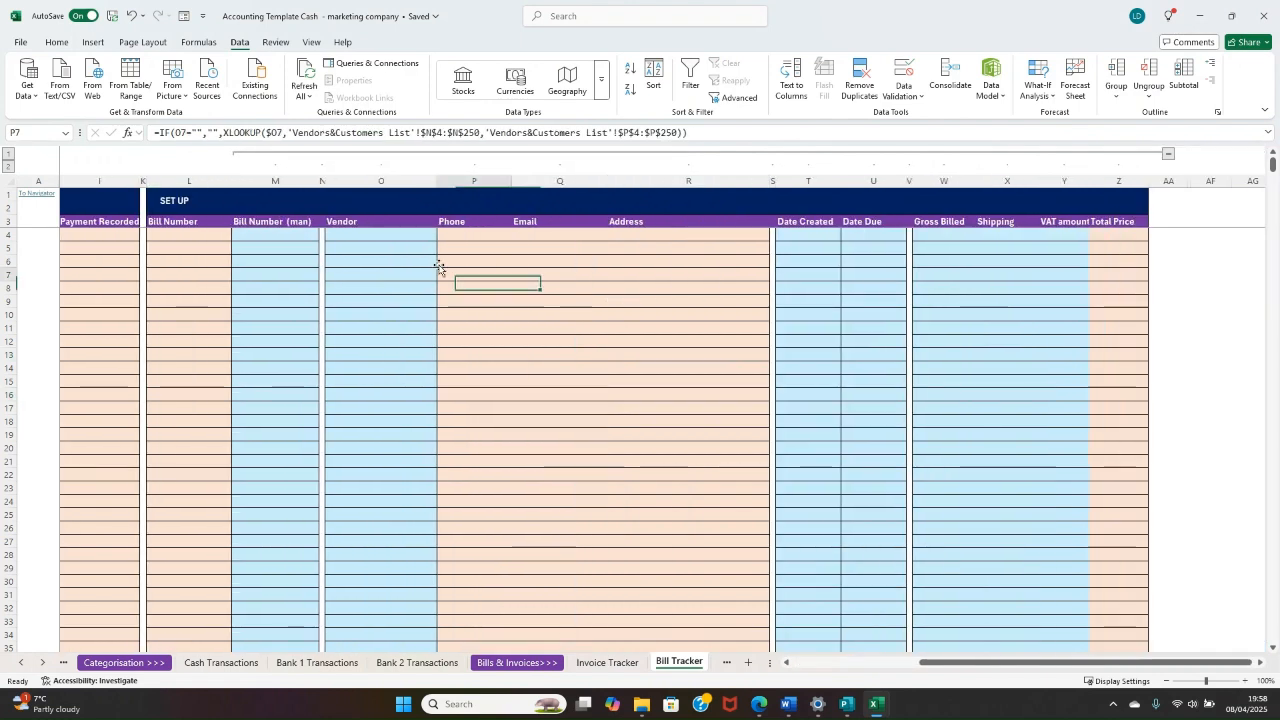
{"action": "left_click", "coordinate": [330, 236]}
{"action": "left_click", "coordinate": [443, 236]}
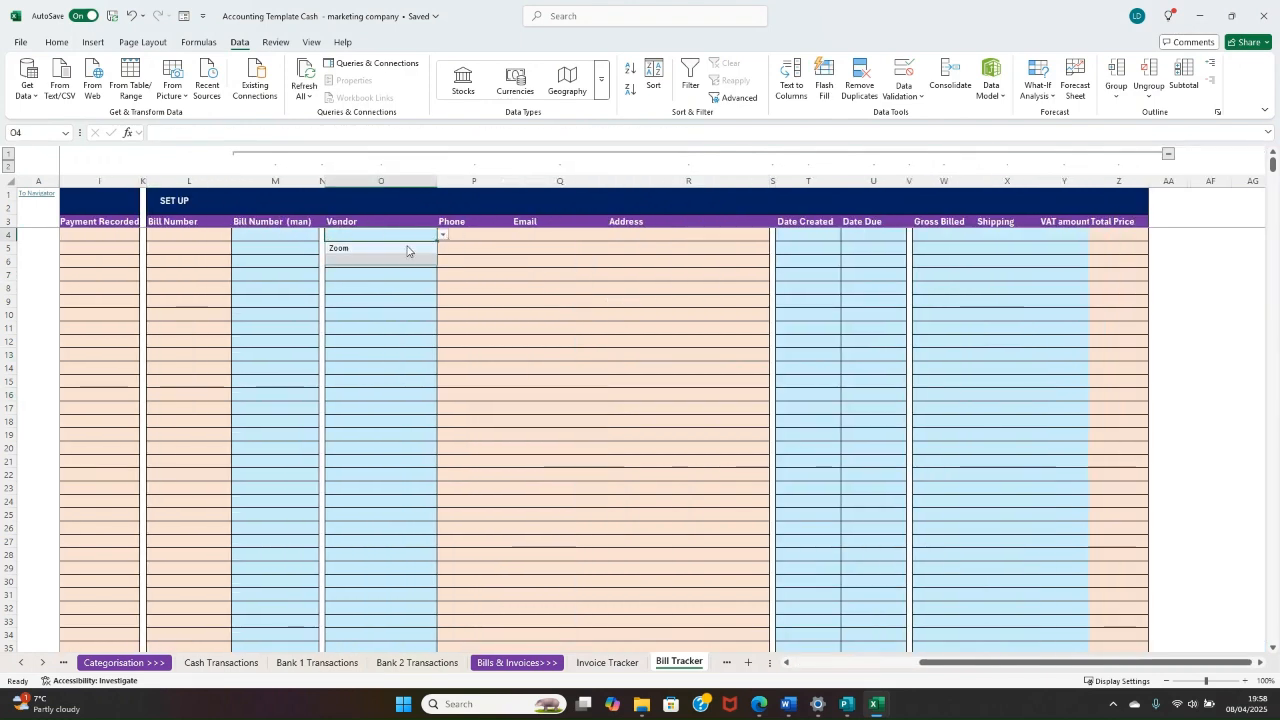
{"action": "left_click", "coordinate": [395, 249]}
{"action": "left_click", "coordinate": [541, 276]}
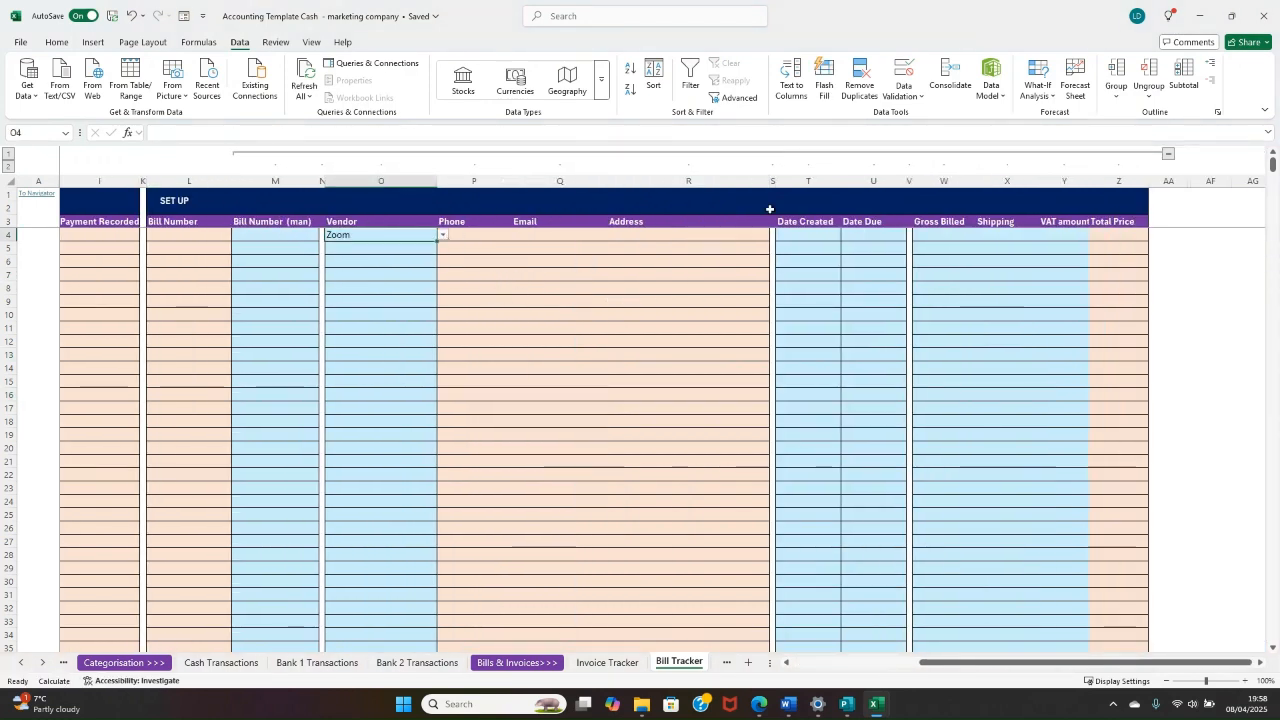
Step: Enter today's date, 08/04/2025, as both Date Created and Date Due for the Zoom bill
{"action": "left_click", "coordinate": [819, 235]}
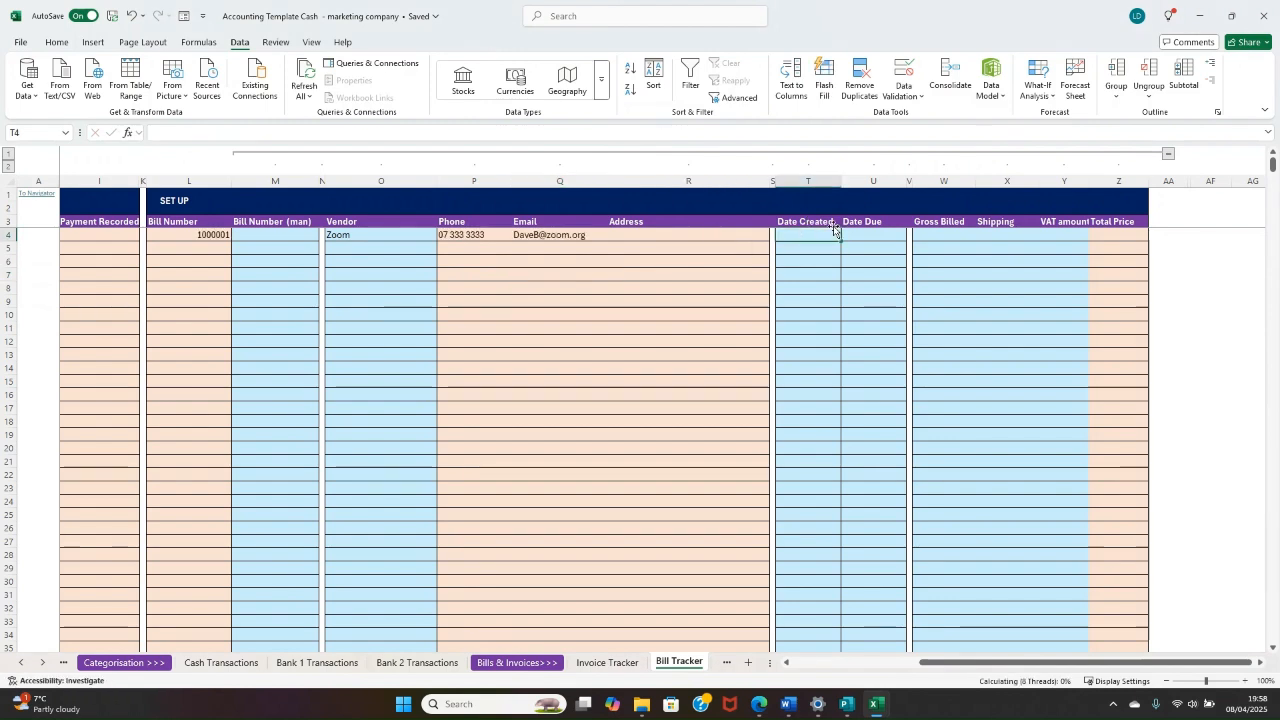
{"action": "key", "text": "ctrl+semicolon"}
{"action": "left_click", "coordinate": [870, 235]}
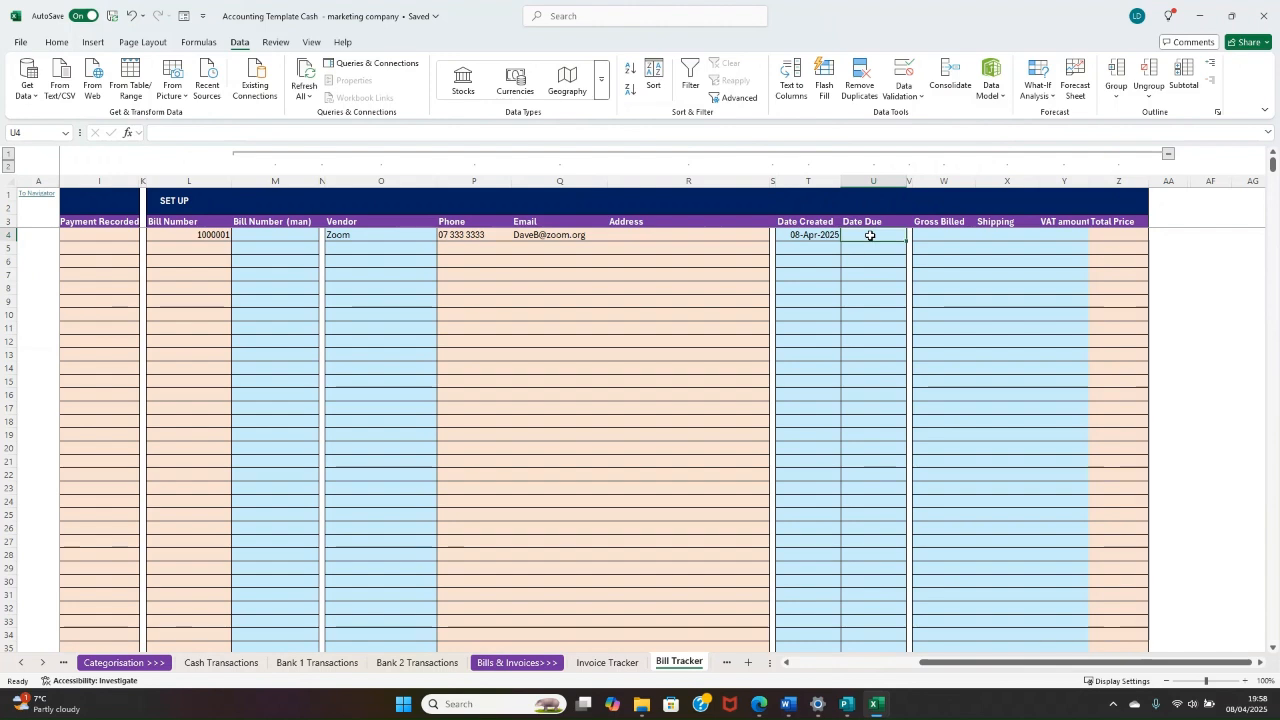
{"action": "key", "text": "ctrl+semicolon"}
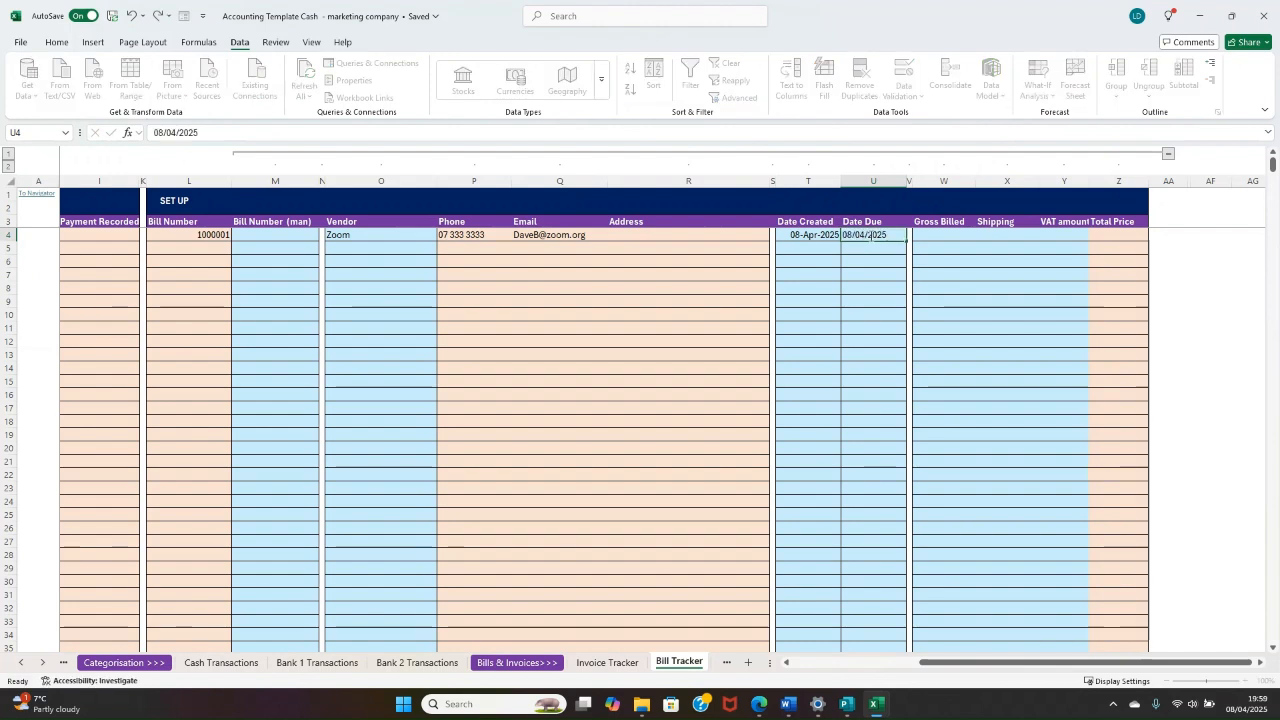
{"action": "key", "text": "Return"}
Step: Change the Zoom bill's Date Due to 08/05/2025
{"action": "left_click", "coordinate": [880, 237]}
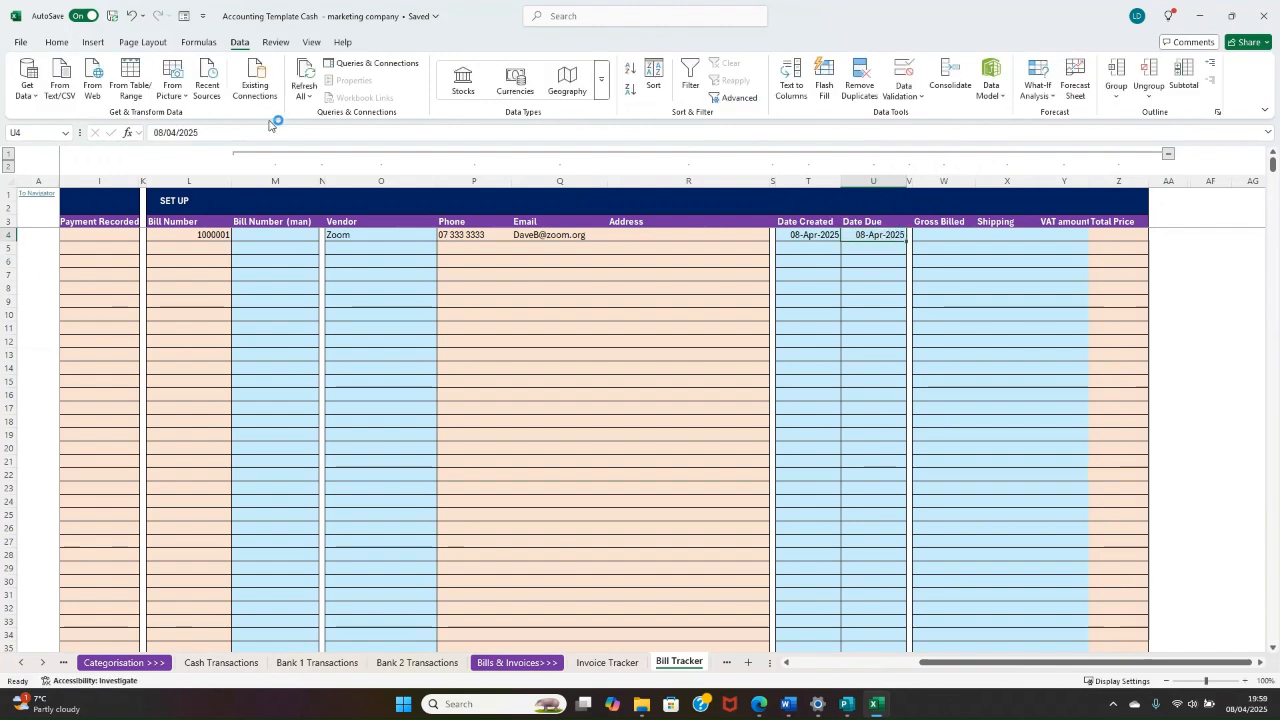
{"action": "left_click", "coordinate": [181, 133]}
{"action": "key", "text": "BackSpace"}
{"action": "type", "text": "5"}
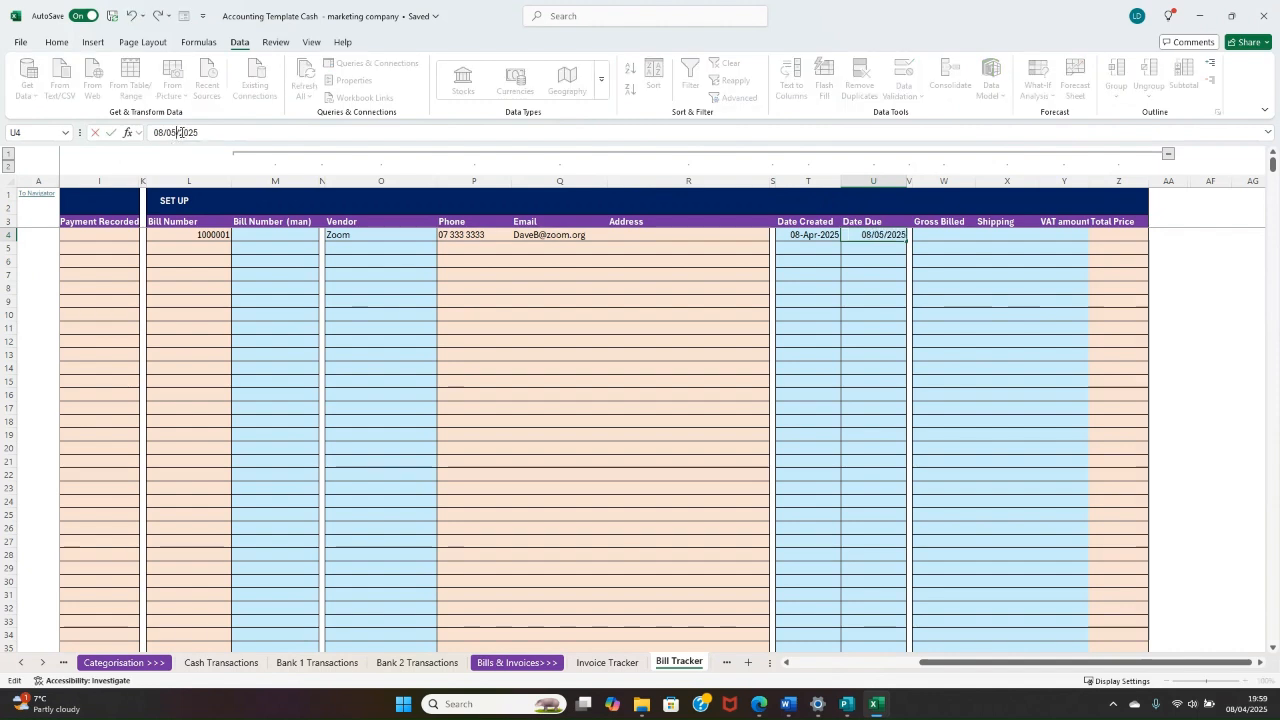
{"action": "left_click", "coordinate": [909, 314]}
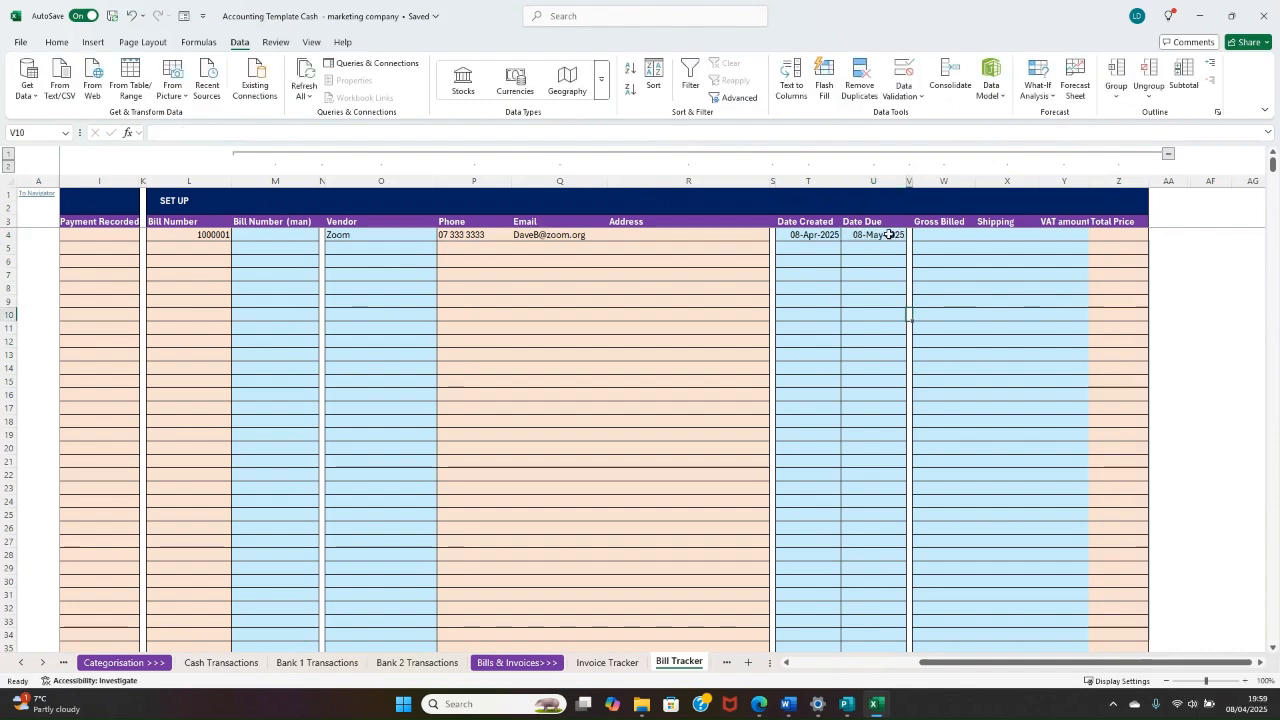
{"action": "left_click", "coordinate": [890, 234]}
Step: Enter 100 as the Zoom bill's Gross Billed amount and check its row in the Summary section
{"action": "left_click", "coordinate": [940, 236]}
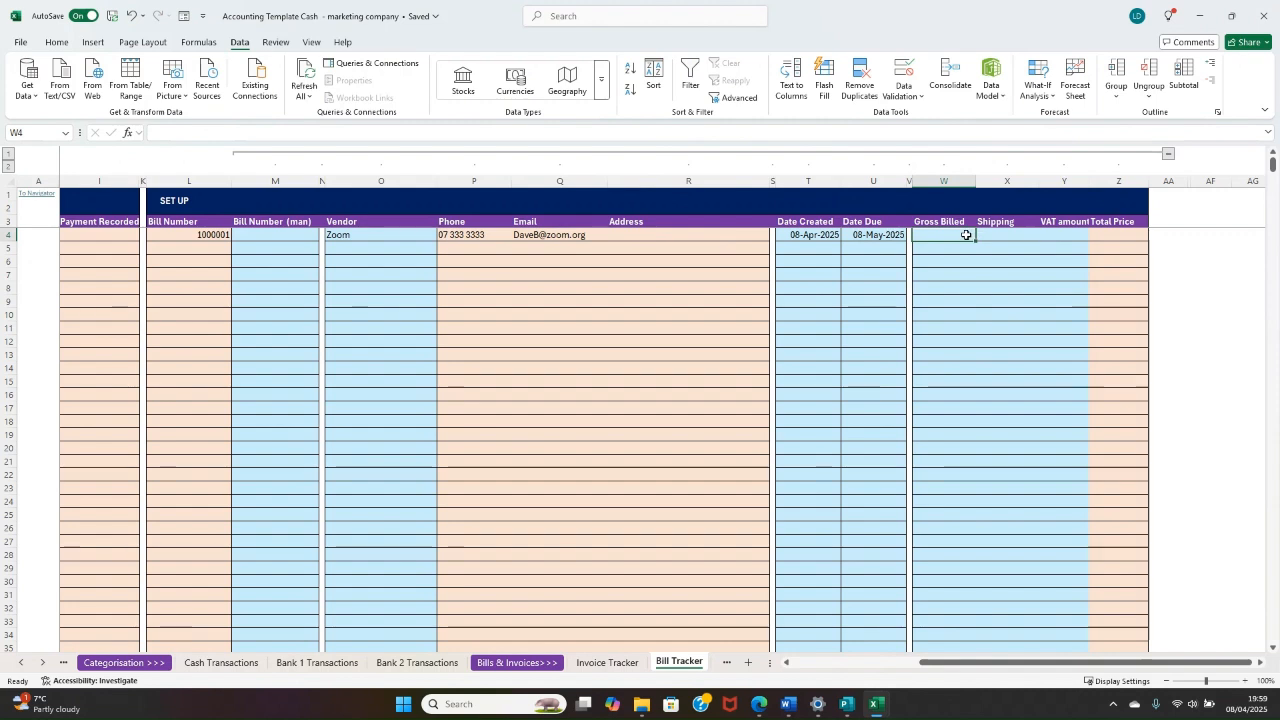
{"action": "type", "text": "100"}
{"action": "left_click", "coordinate": [1000, 236]}
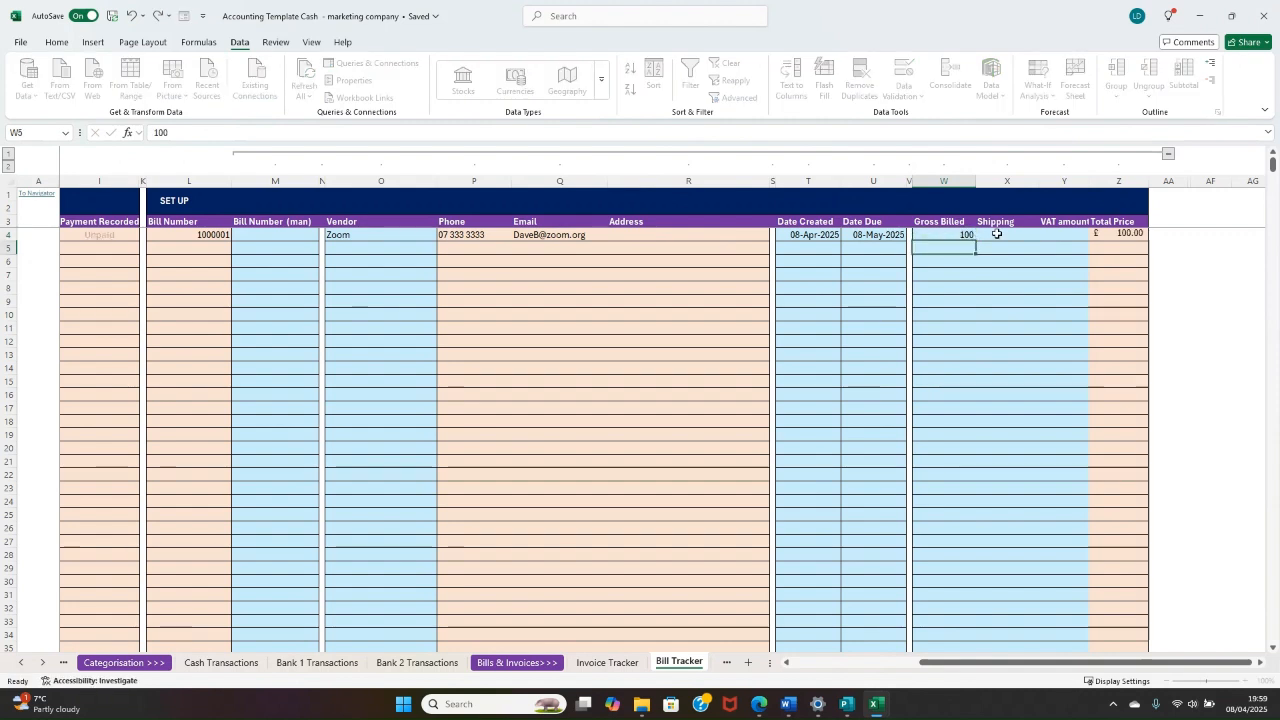
{"action": "left_click_drag", "start_coordinate": [1136, 241], "coordinate": [250, 250]}
{"action": "left_click", "coordinate": [374, 238]}
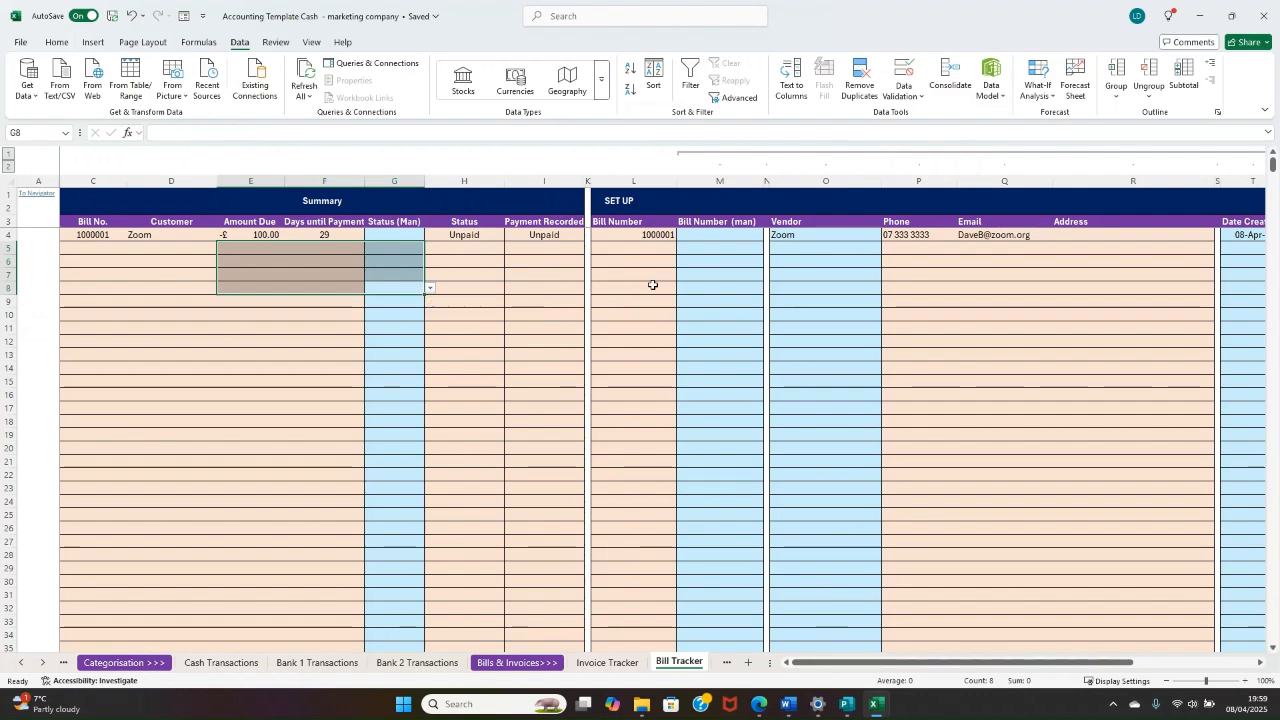
Step: Change the Zoom bill's Date Due to 08/03/2025 to simulate an overdue bill
{"action": "left_click_drag", "start_coordinate": [650, 275], "coordinate": [1268, 274]}
{"action": "left_click", "coordinate": [968, 237]}
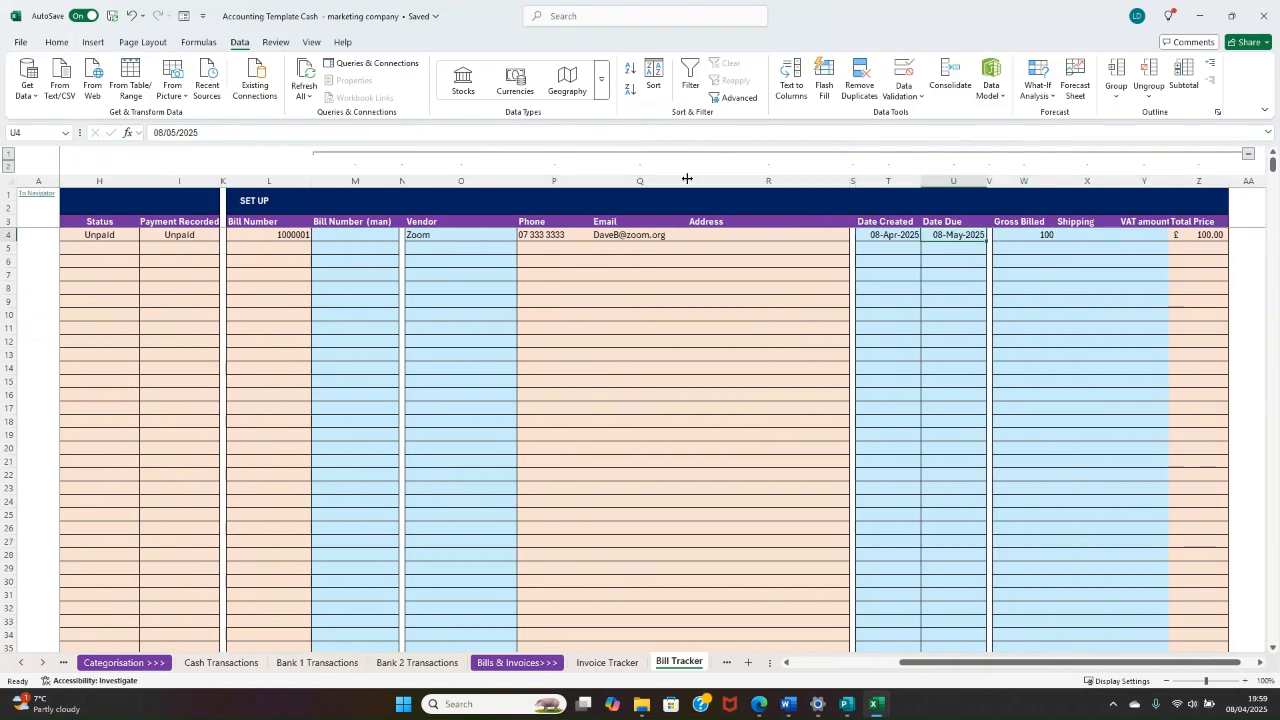
{"action": "left_click", "coordinate": [177, 133]}
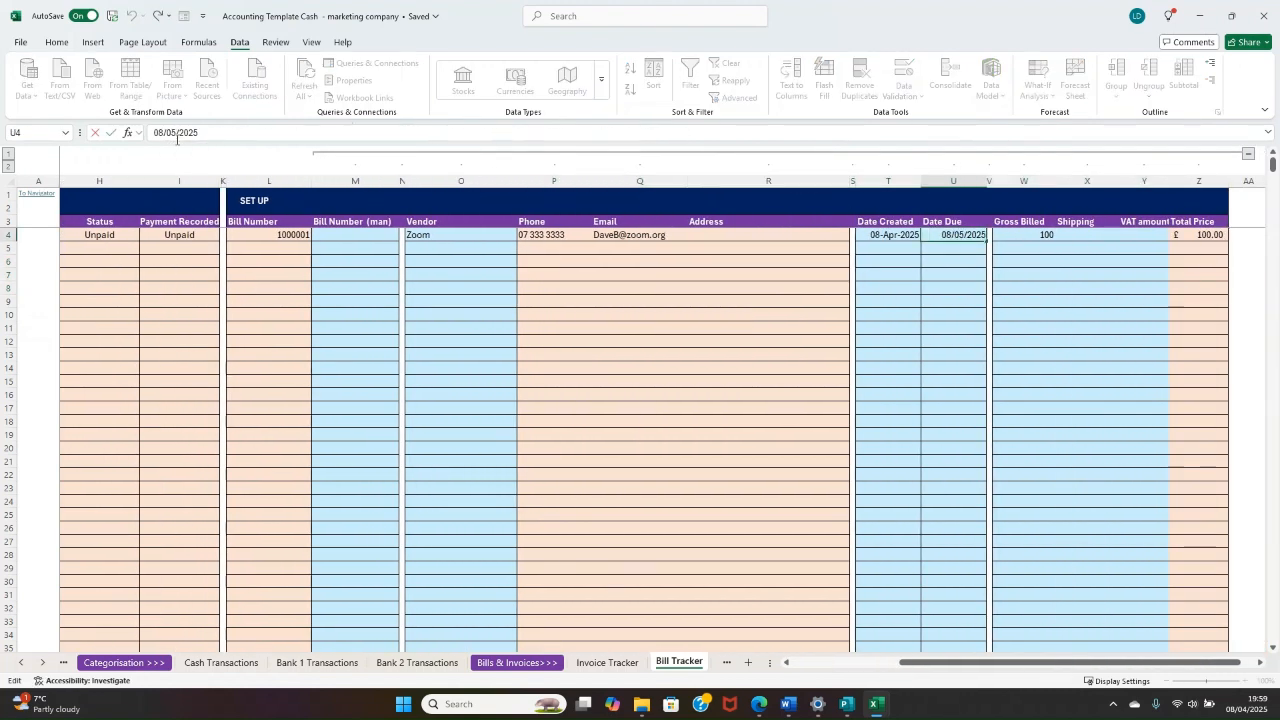
{"action": "key", "text": "BackSpace"}
{"action": "type", "text": "3"}
{"action": "key", "text": "Return"}
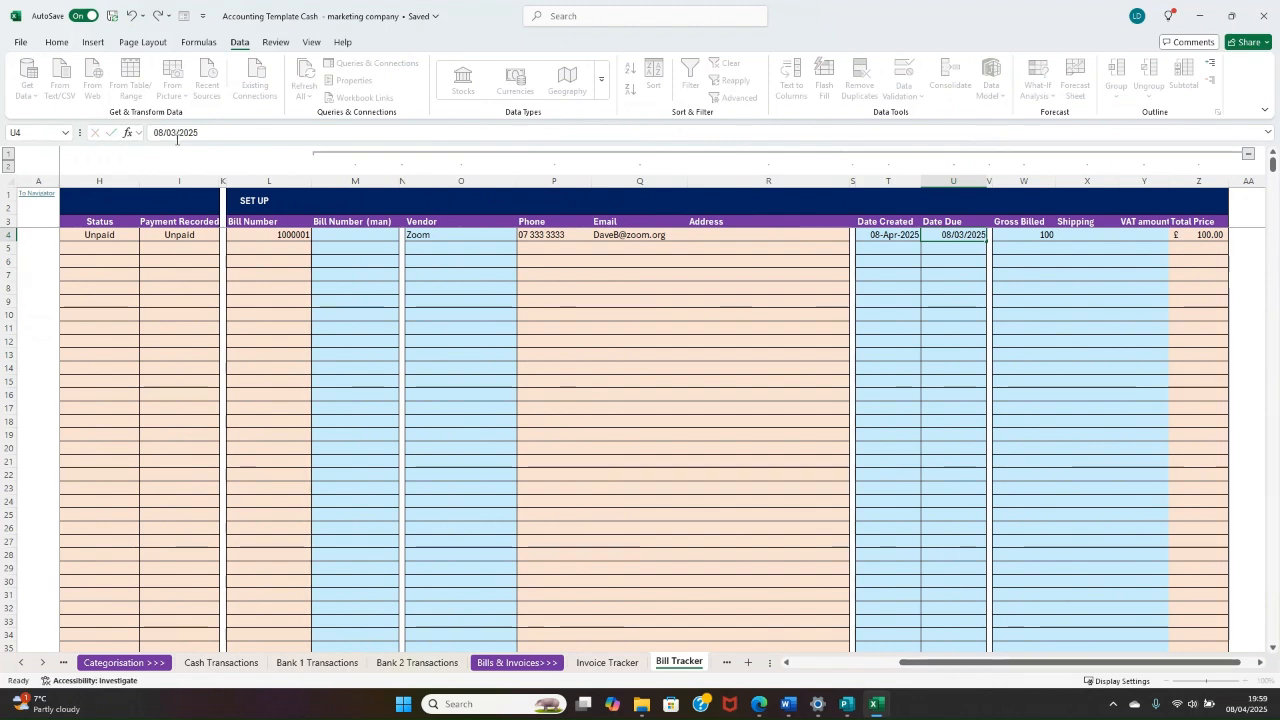
Step: Check the Zoom bill's Days until Payment and payment status in the Summary section
{"action": "left_click", "coordinate": [708, 300]}
{"action": "left_click_drag", "start_coordinate": [1023, 246], "coordinate": [58, 247]}
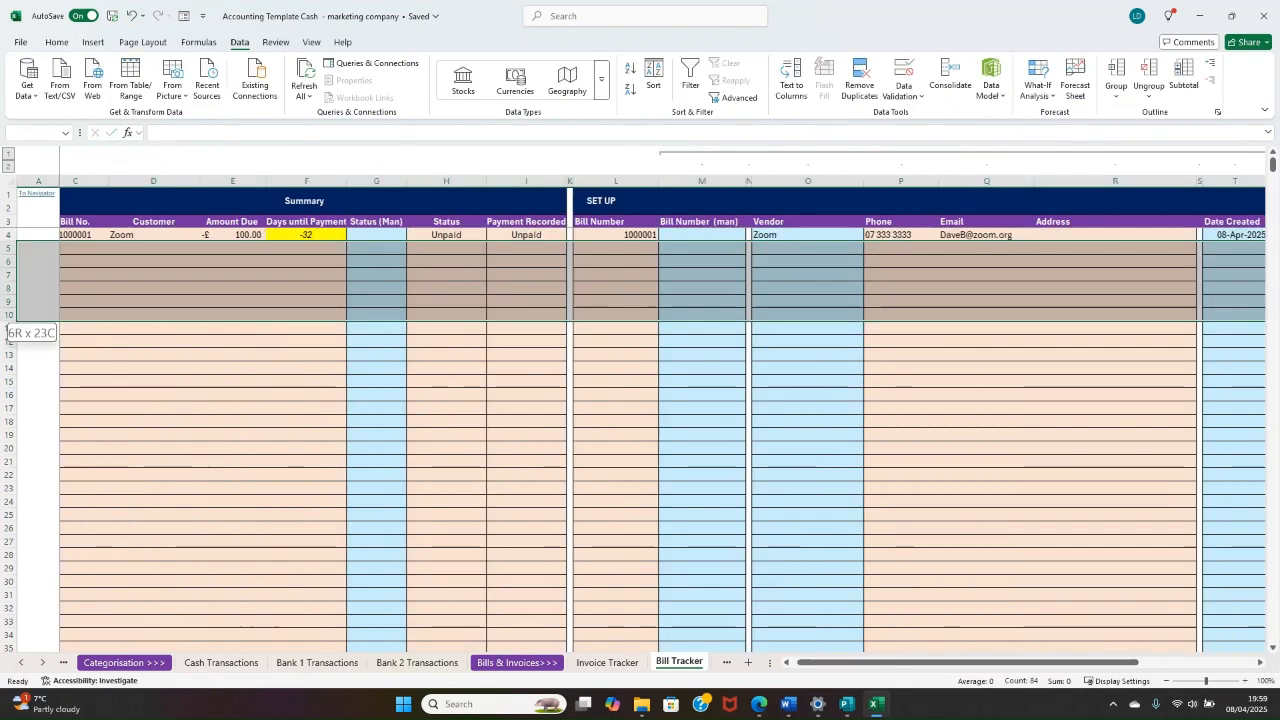
{"action": "left_click", "coordinate": [331, 234]}
{"action": "left_click_drag", "start_coordinate": [331, 234], "coordinate": [470, 249]}
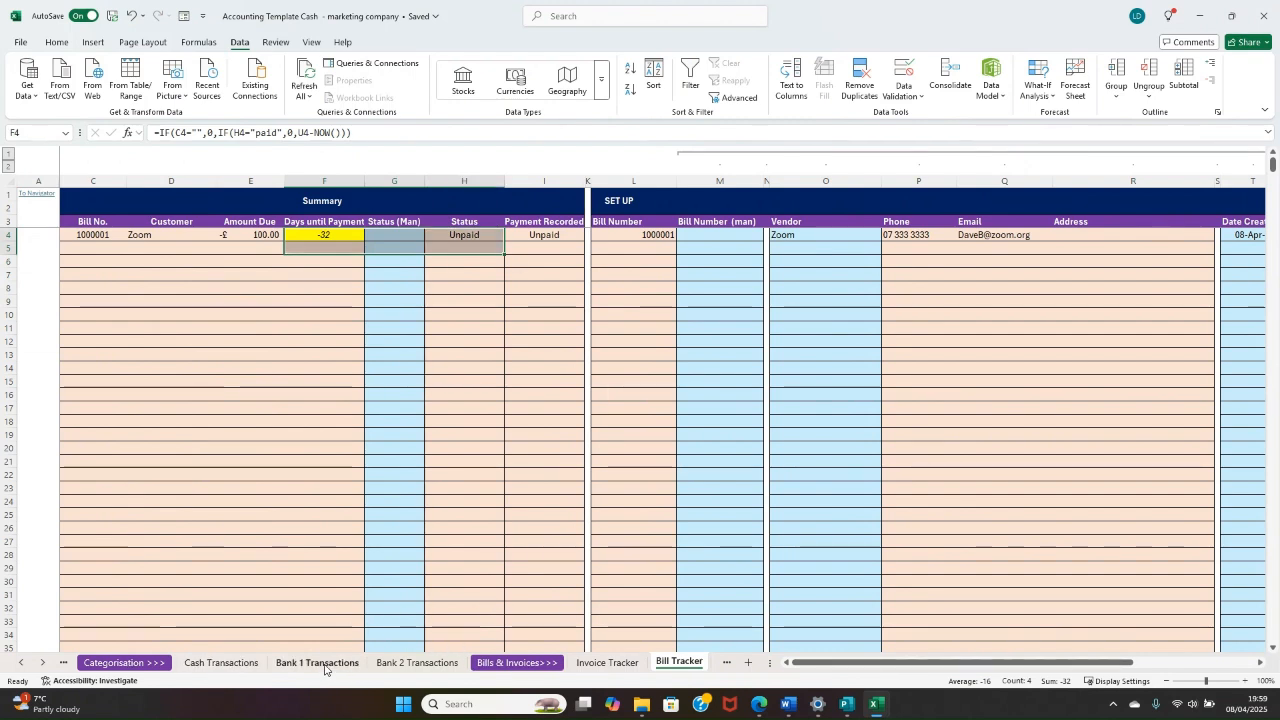
Step: Open the Cash Transactions sheet and examine the Chart Account options and Chart Recommendation column
{"action": "left_click", "coordinate": [235, 665]}
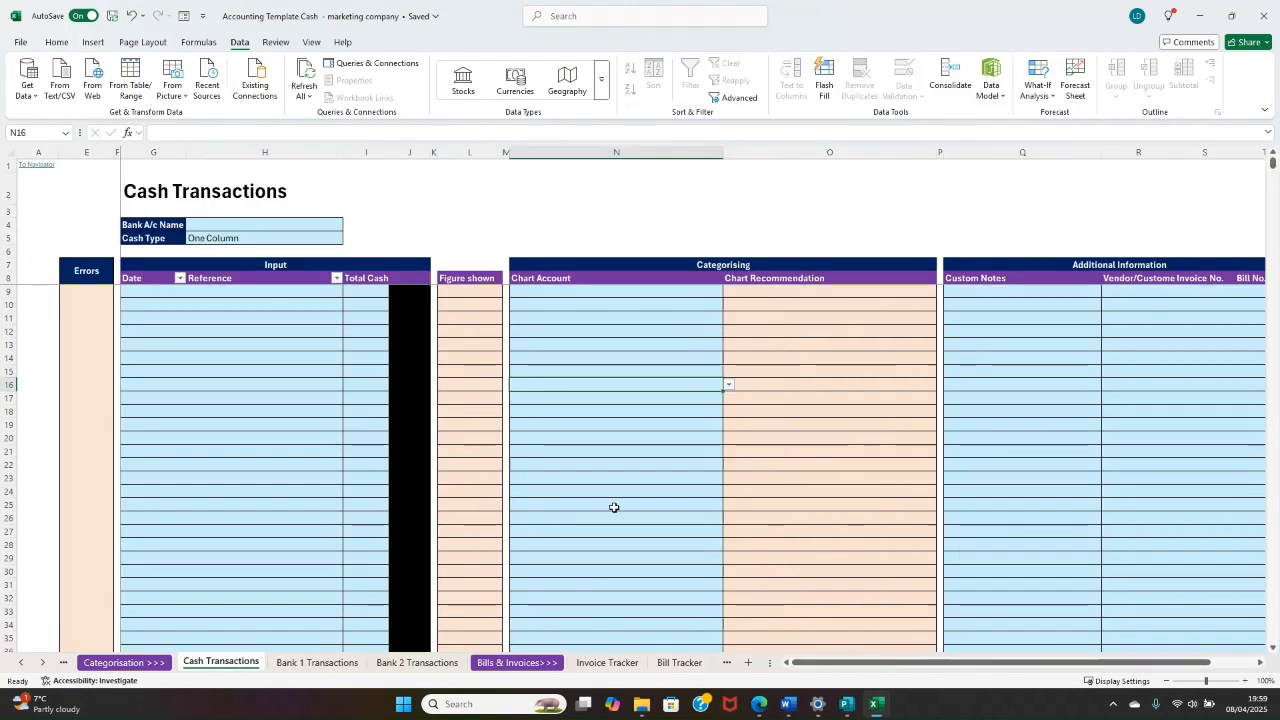
{"action": "left_click", "coordinate": [838, 347]}
{"action": "left_click_drag", "start_coordinate": [652, 293], "coordinate": [787, 329]}
{"action": "key", "text": "alt+Down"}
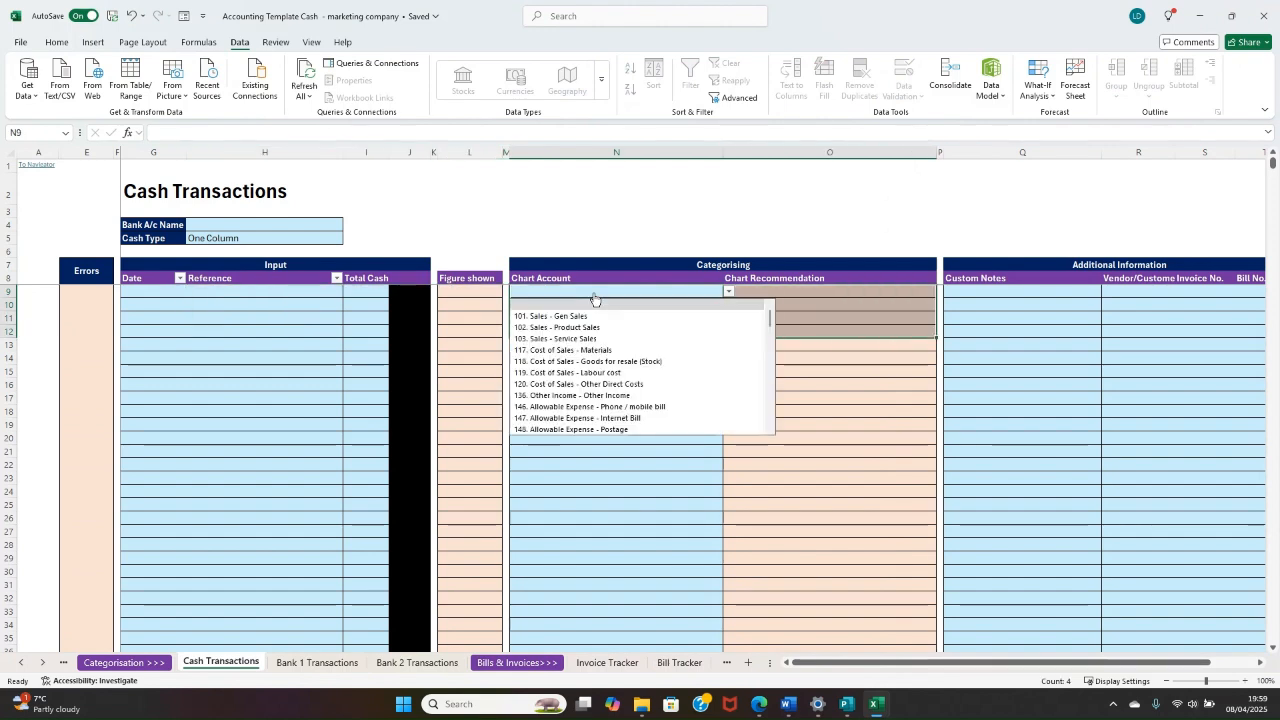
{"action": "left_click", "coordinate": [883, 303]}
Step: Enter the current date, 08/04/2025, as the Date of the first row in Cash Transactions
{"action": "left_click", "coordinate": [154, 293]}
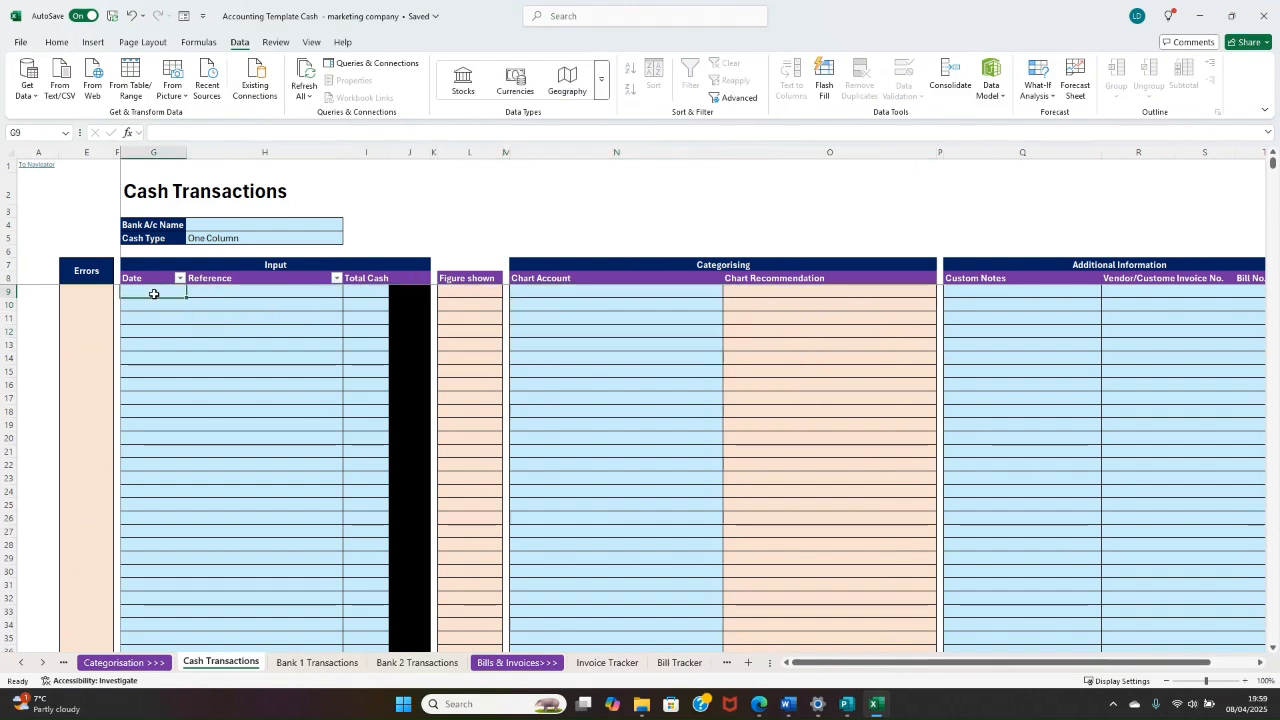
{"action": "key", "text": "ctrl+semicolon"}
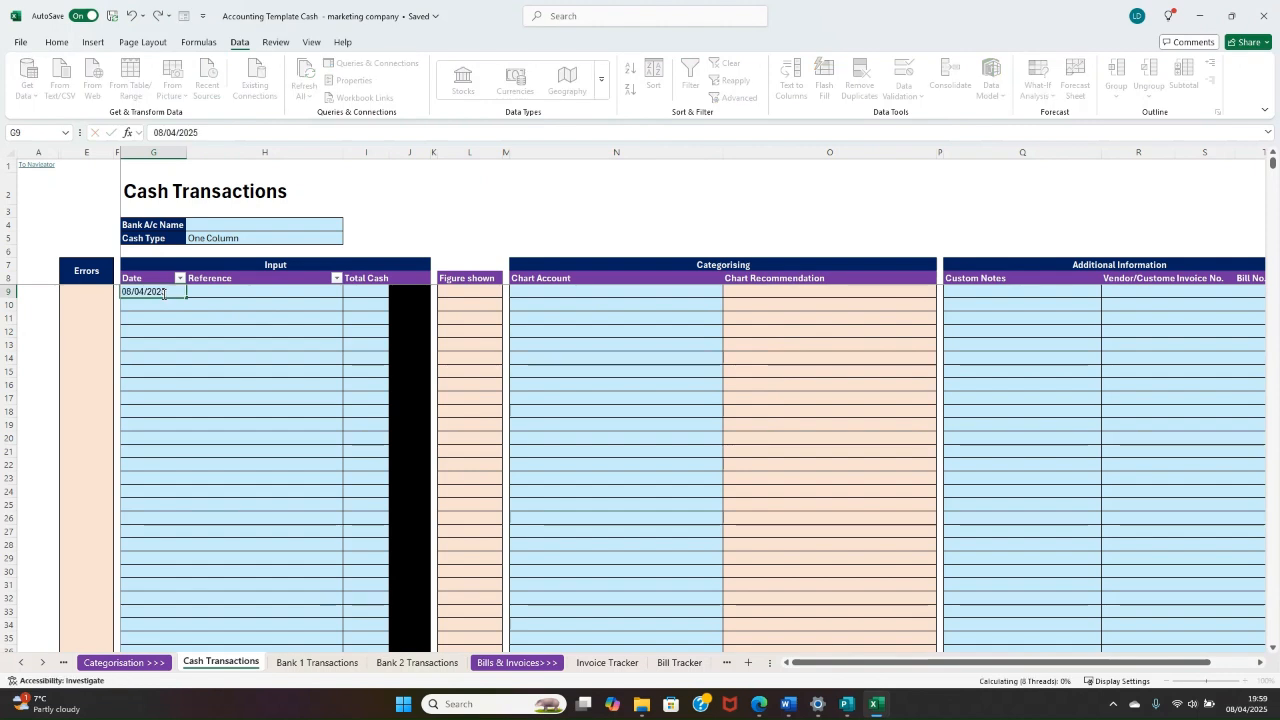
{"action": "key", "text": "Return"}
{"action": "left_click", "coordinate": [214, 292]}
Step: Change the first cash transaction's Date to 08/03/2025
{"action": "left_click", "coordinate": [172, 292]}
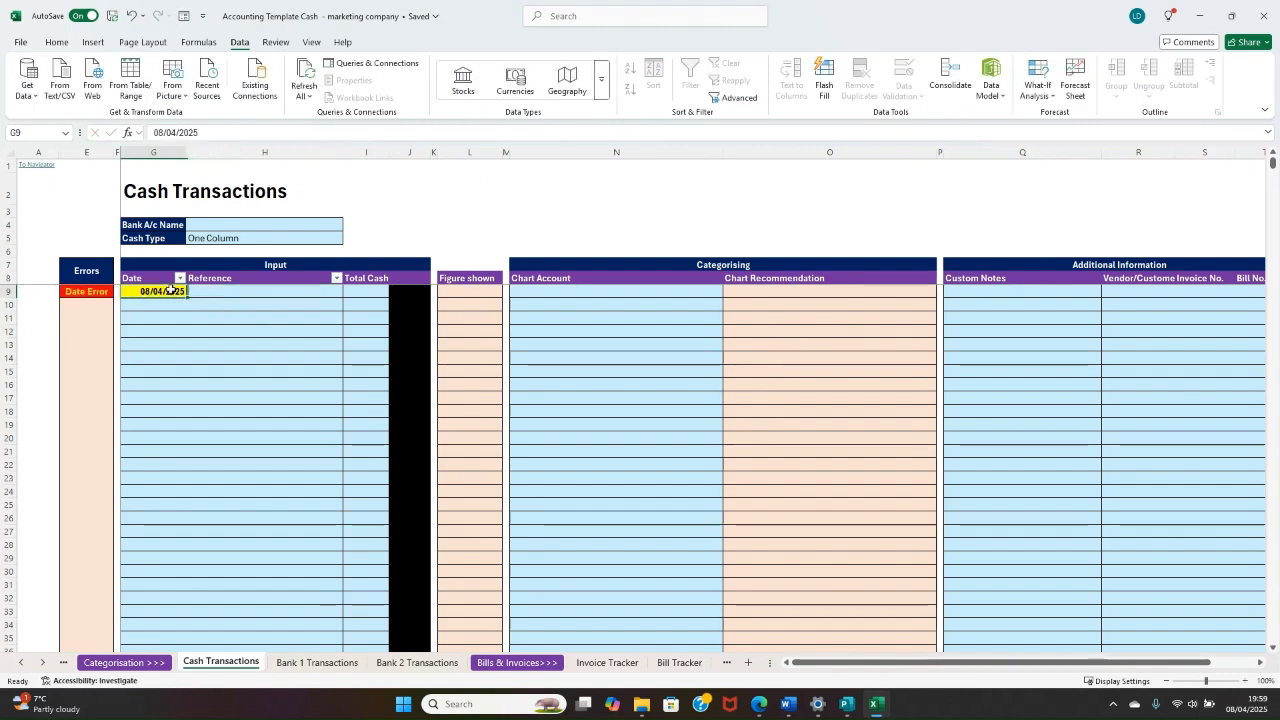
{"action": "left_click", "coordinate": [176, 135]}
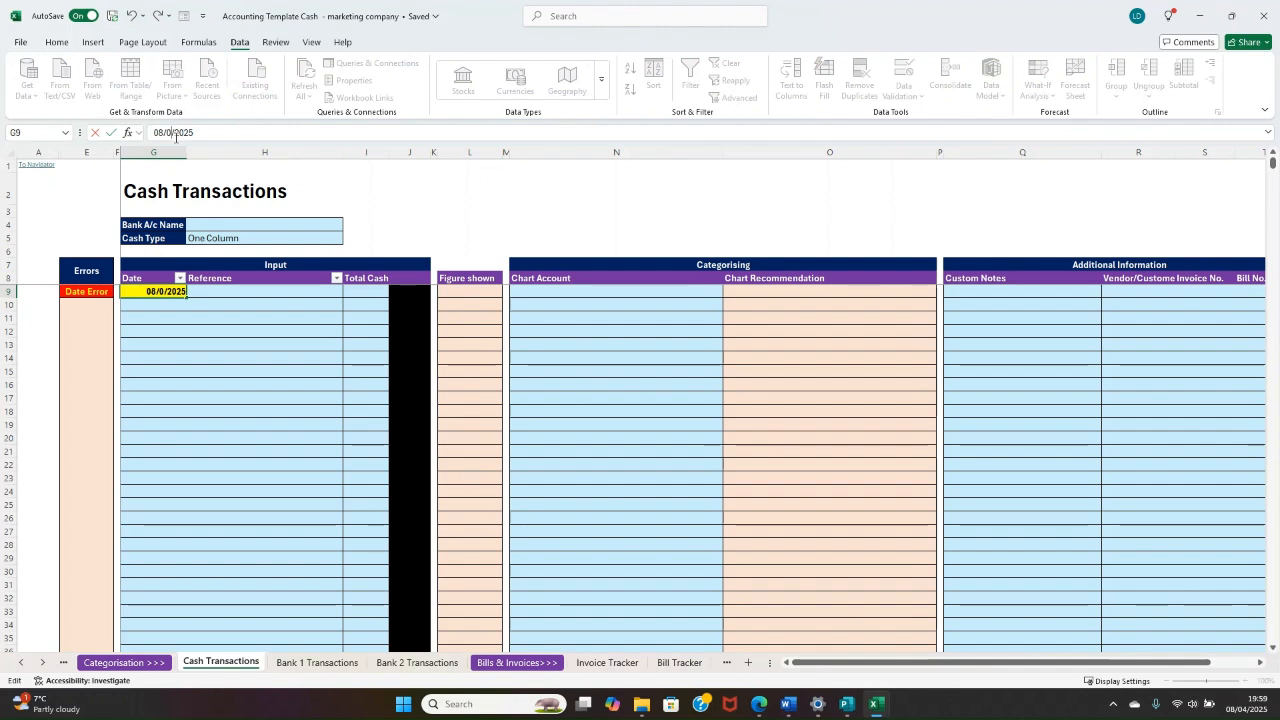
{"action": "key", "text": "BackSpace"}
{"action": "type", "text": "3"}
{"action": "key", "text": "Return"}
{"action": "left_click", "coordinate": [384, 386]}
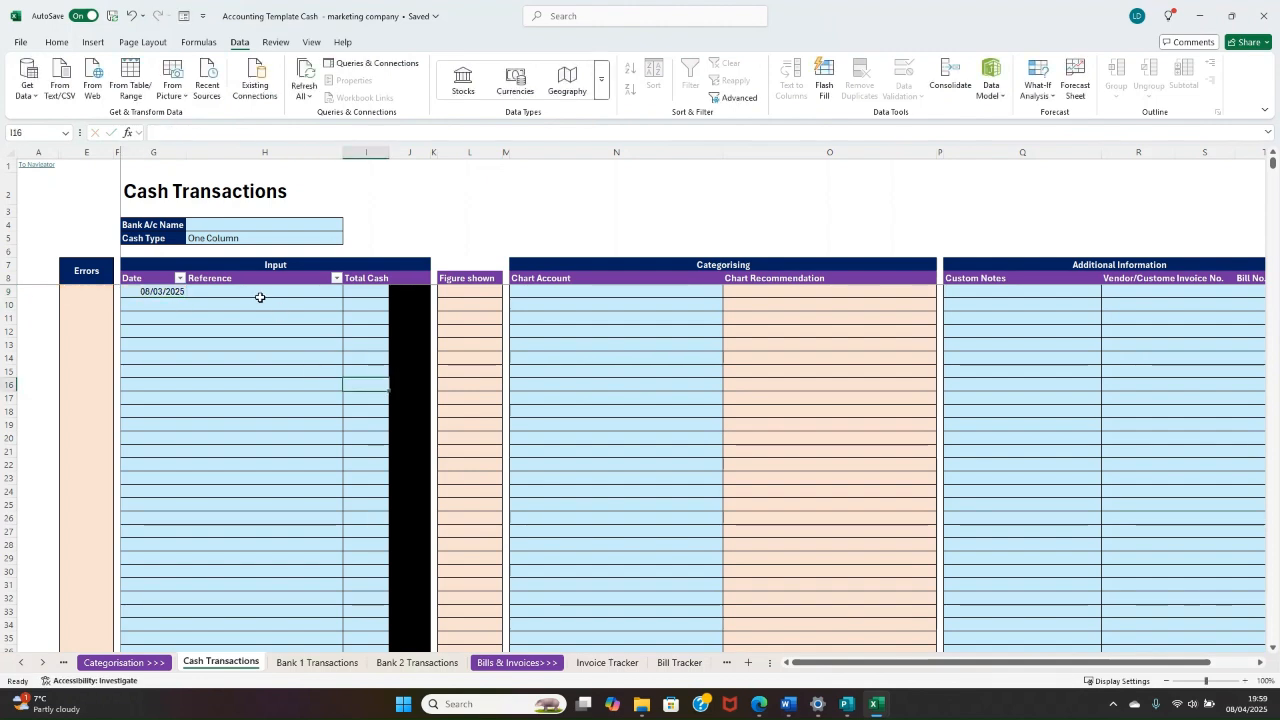
{"action": "left_click", "coordinate": [196, 290]}
{"action": "left_click_drag", "start_coordinate": [174, 291], "coordinate": [328, 287]}
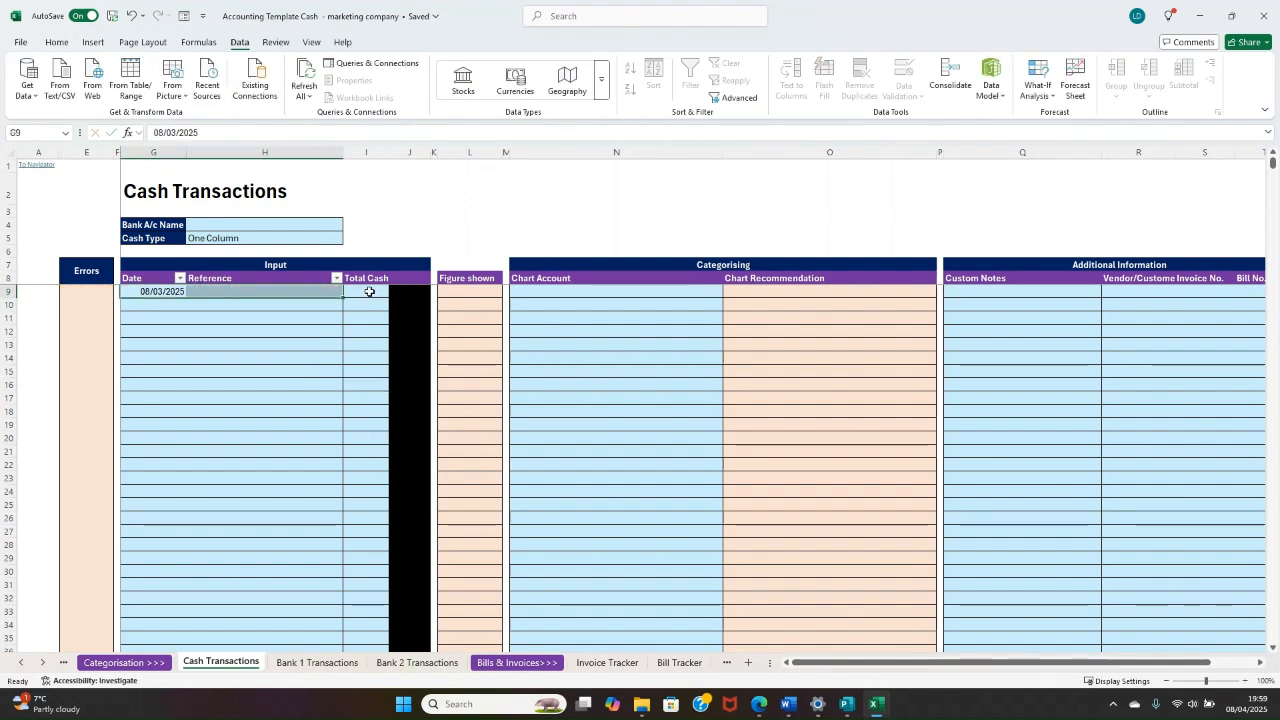
{"action": "left_click", "coordinate": [369, 291]}
{"action": "type", "text": "1"}
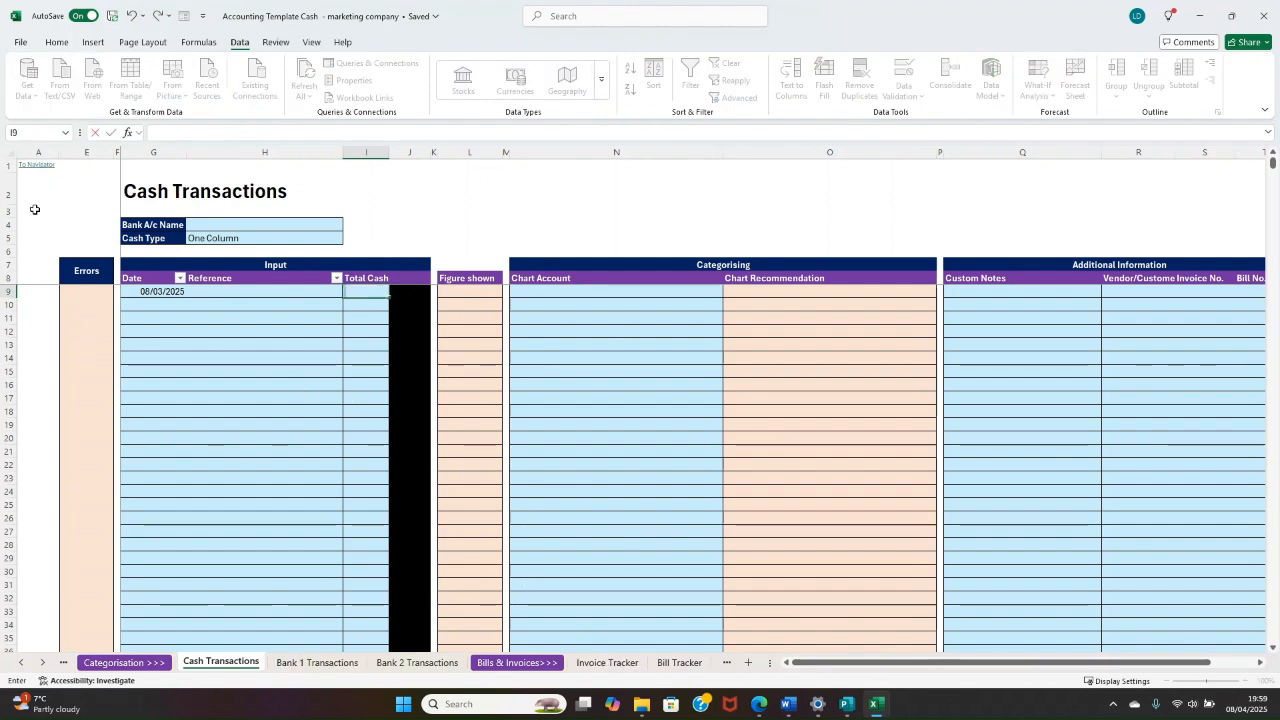
Step: Open the Invoice Tracker through the Navigator and check the Amount Due on the Wacky Windows invoice
{"action": "left_click", "coordinate": [37, 173]}
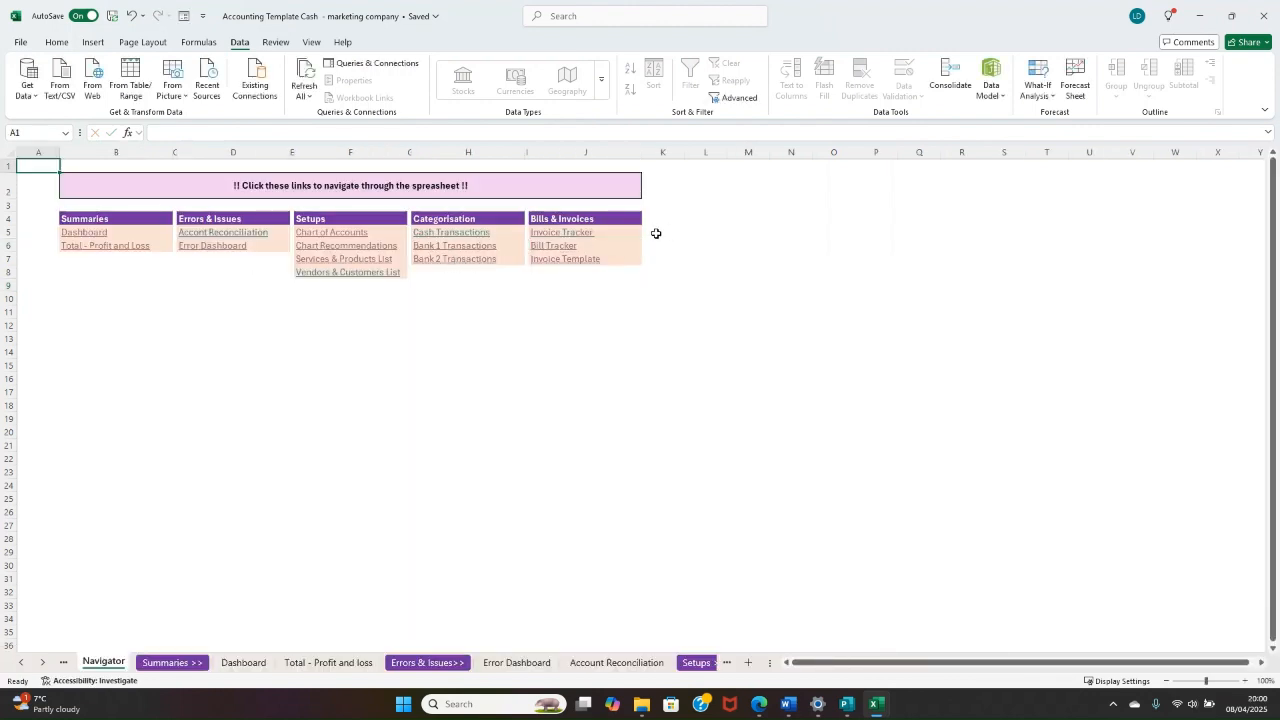
{"action": "left_click", "coordinate": [580, 234]}
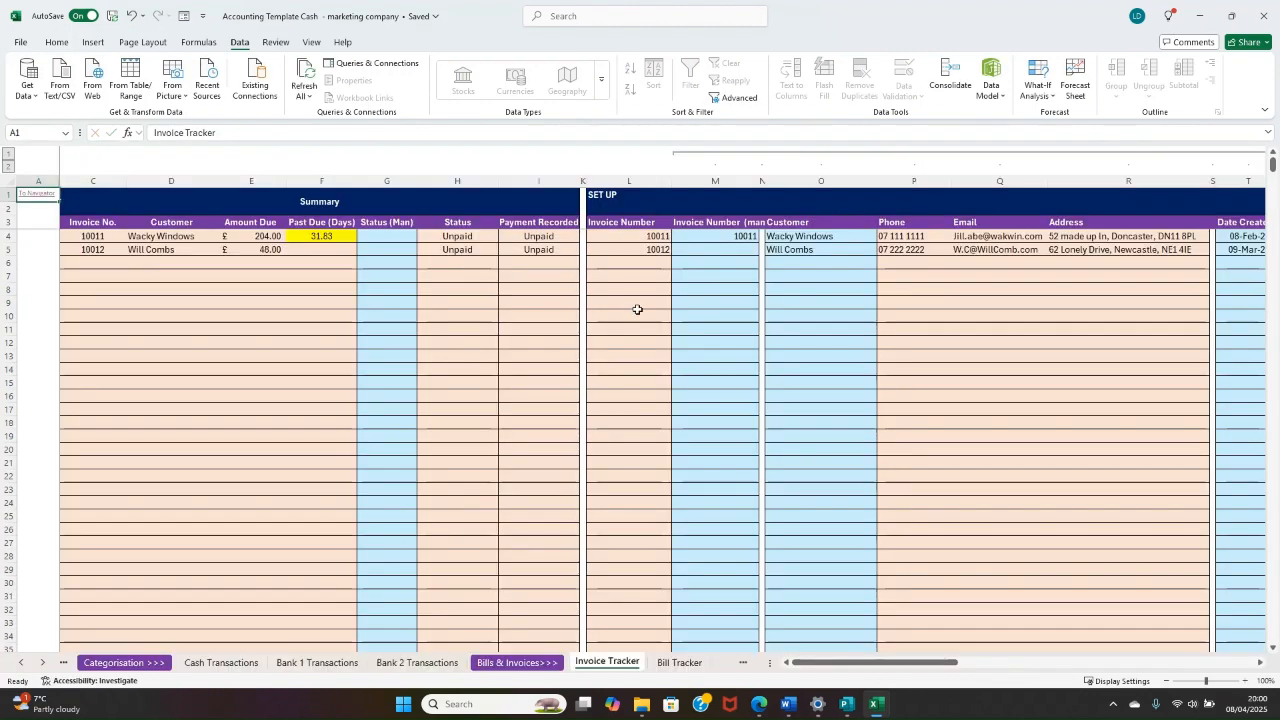
{"action": "left_click", "coordinate": [830, 228]}
{"action": "left_click_drag", "start_coordinate": [1277, 253], "coordinate": [594, 289]}
{"action": "left_click", "coordinate": [252, 236]}
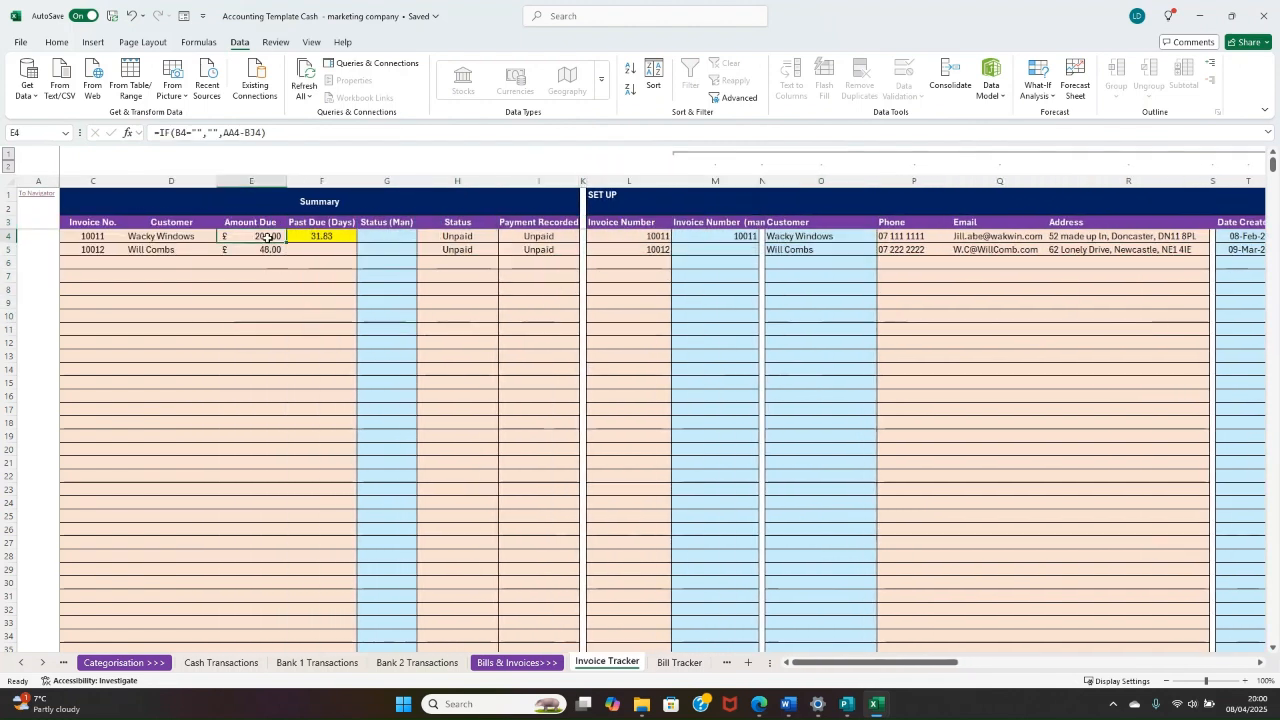
Step: Return to the Cash Transactions sheet through the Navigator and enter 204 as the first row's Total Cash
{"action": "left_click", "coordinate": [44, 201]}
{"action": "left_click", "coordinate": [445, 250]}
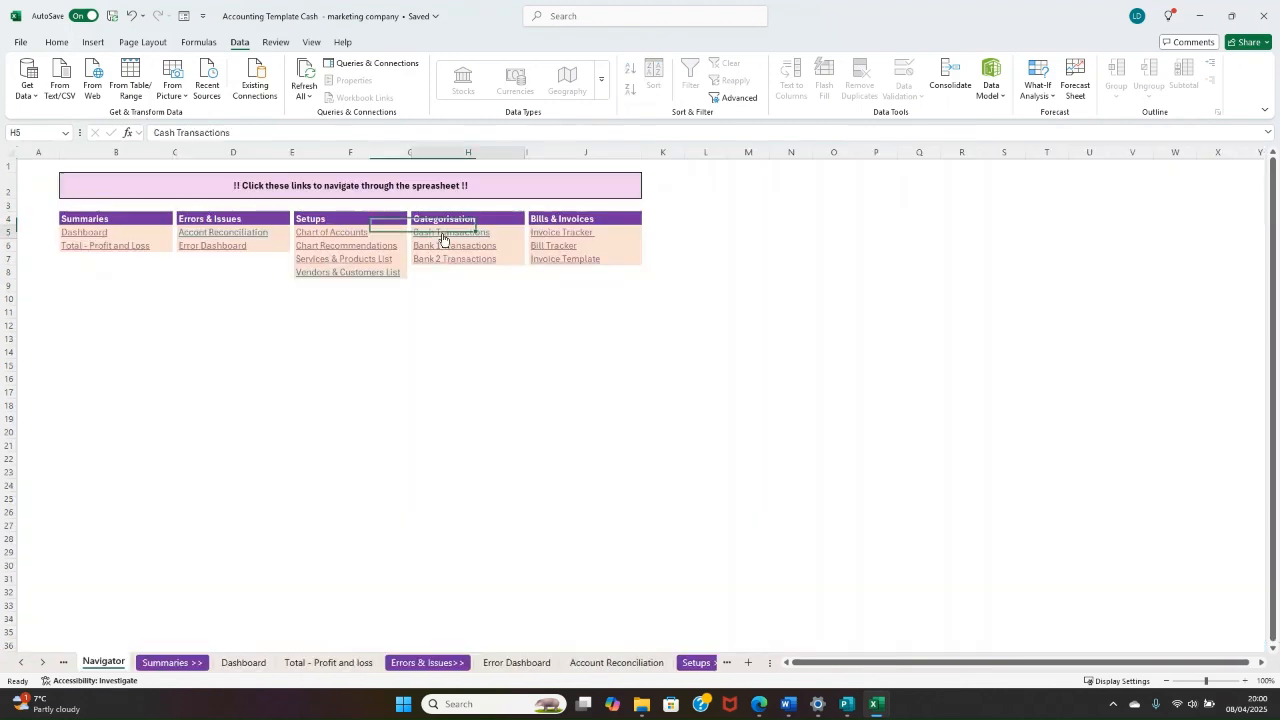
{"action": "left_click", "coordinate": [251, 316]}
{"action": "left_click", "coordinate": [363, 291]}
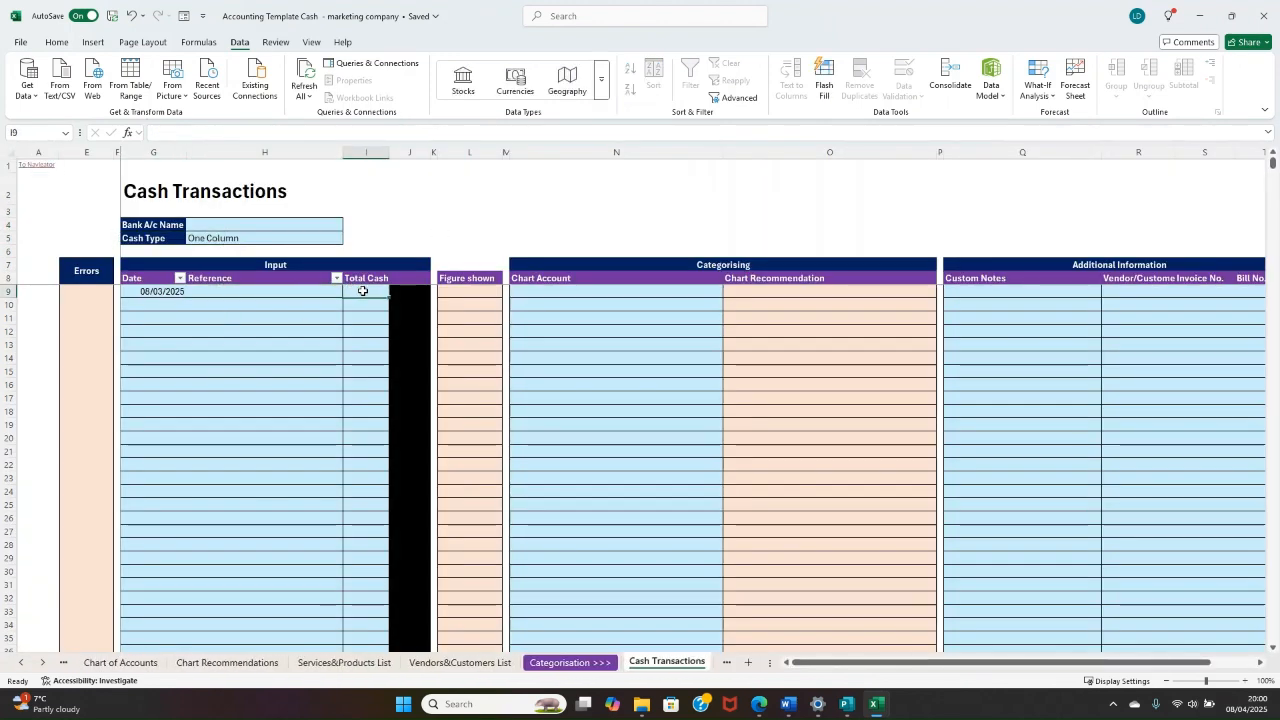
{"action": "type", "text": "204"}
{"action": "key", "text": "Return"}
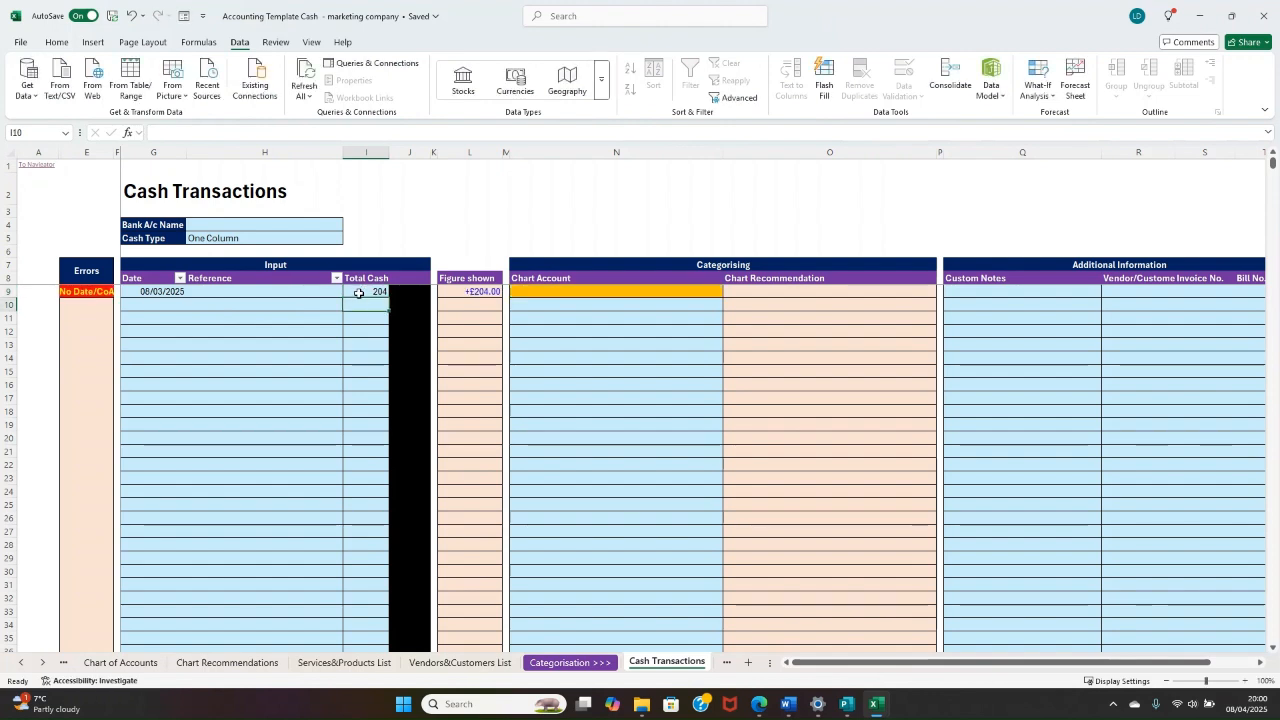
Step: Enter "Invoice payment" as the Reference of the 204 cash transaction
{"action": "left_click", "coordinate": [362, 291]}
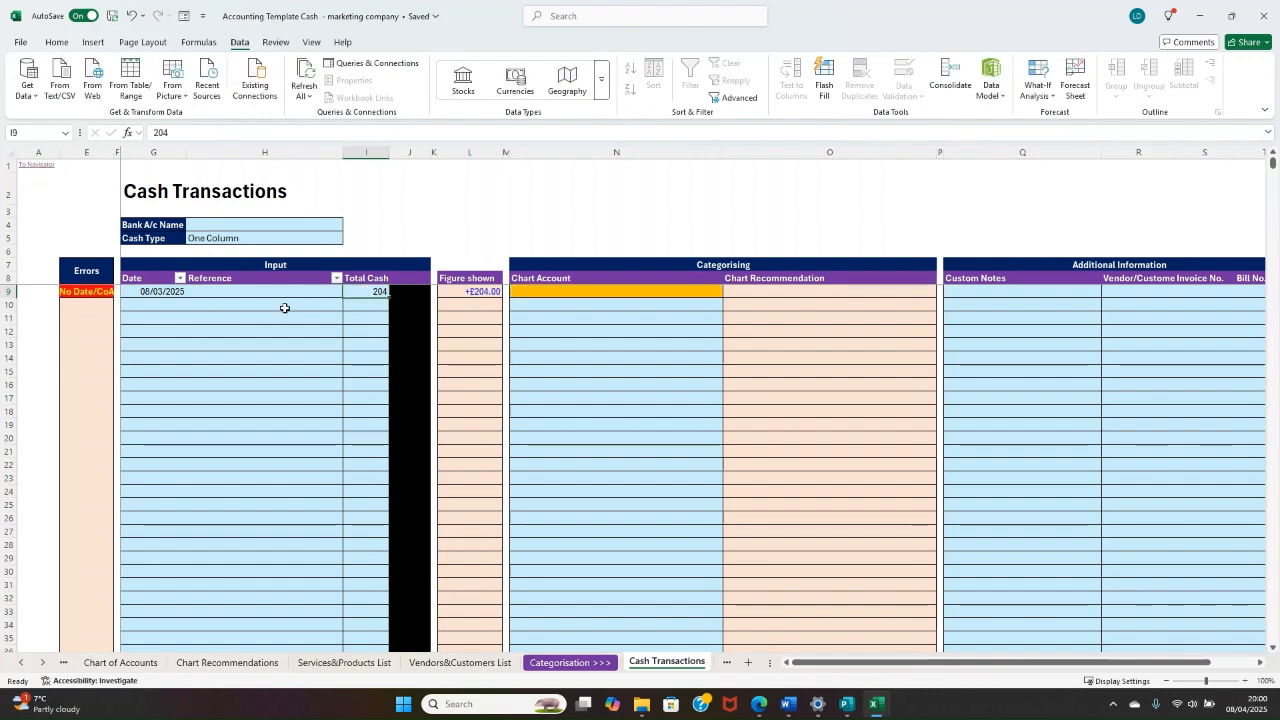
{"action": "left_click", "coordinate": [262, 292]}
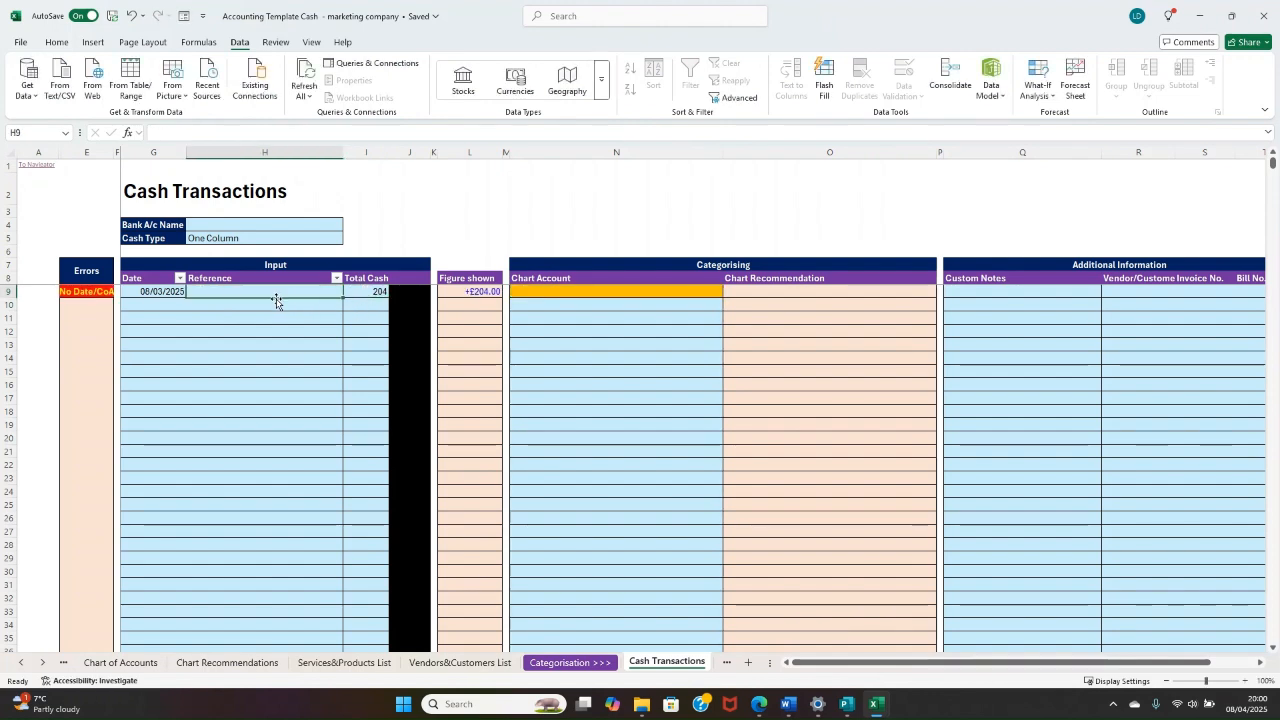
{"action": "type", "text": "Invoice payme"}
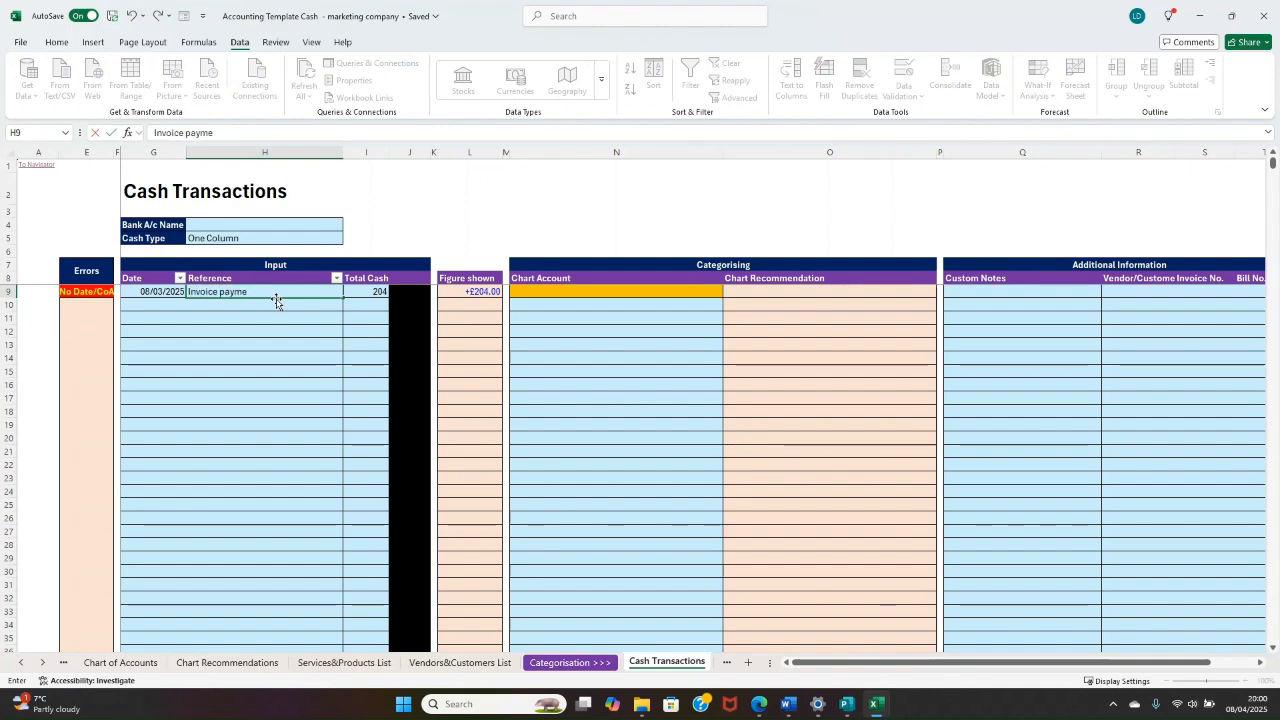
{"action": "type", "text": "nt"}
{"action": "key", "text": "ctrl+Return"}
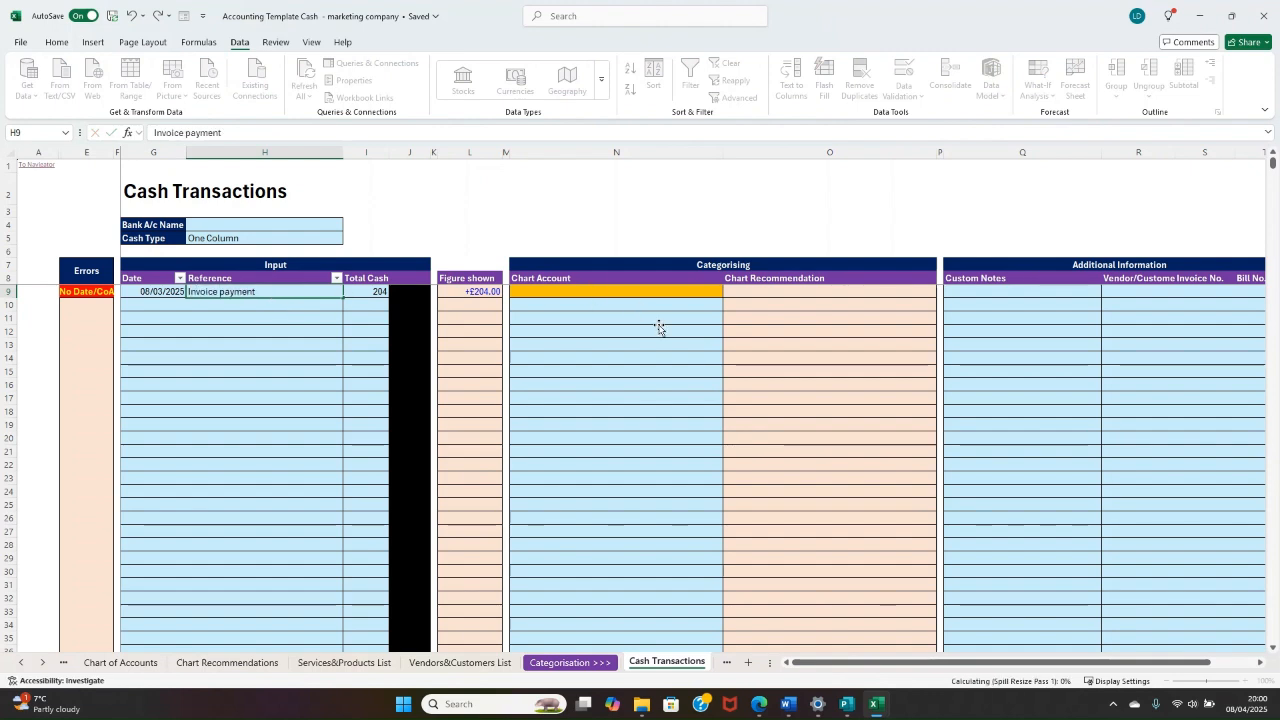
Step: Set the invoice payment's Chart Account to "101. Sales - Gen Sales"
{"action": "left_click", "coordinate": [663, 297]}
{"action": "left_click", "coordinate": [729, 291]}
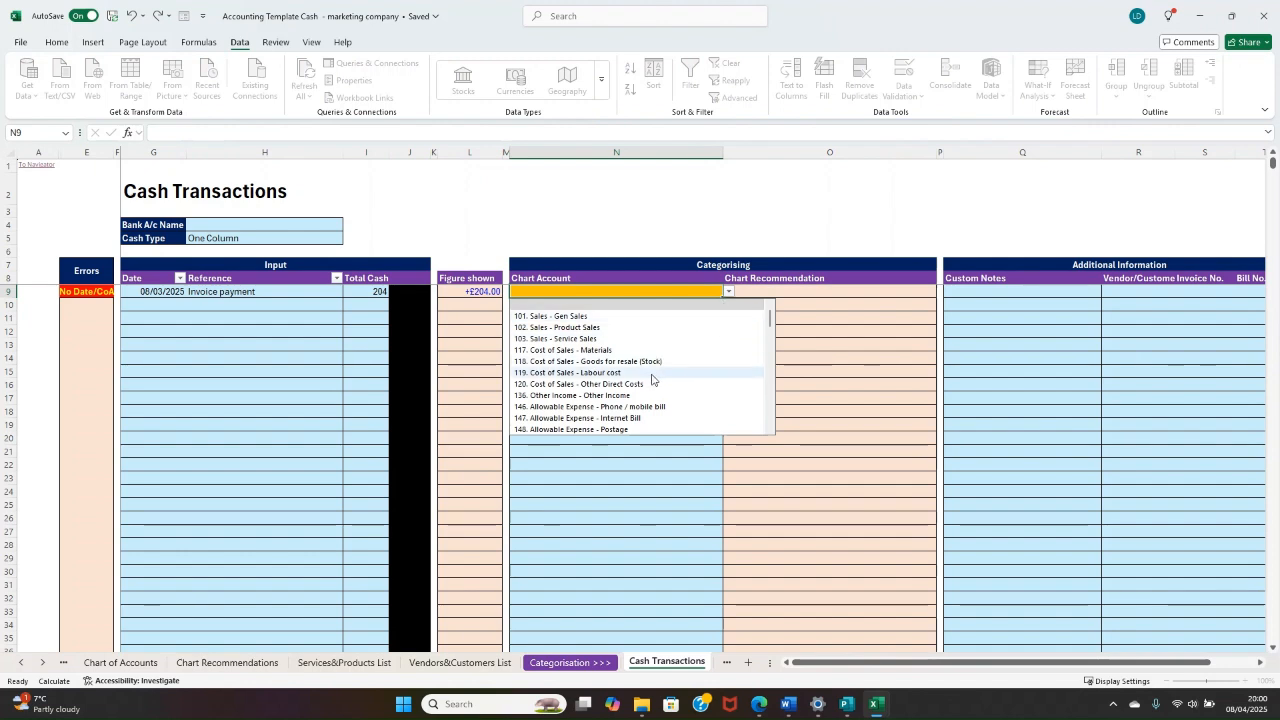
{"action": "scroll", "coordinate": [650, 375], "scroll_direction": "down", "scroll_amount": 4}
{"action": "scroll", "coordinate": [645, 378], "scroll_direction": "up", "scroll_amount": 3}
{"action": "scroll", "coordinate": [637, 378], "scroll_direction": "down", "scroll_amount": 1}
{"action": "scroll", "coordinate": [637, 378], "scroll_direction": "up", "scroll_amount": 2}
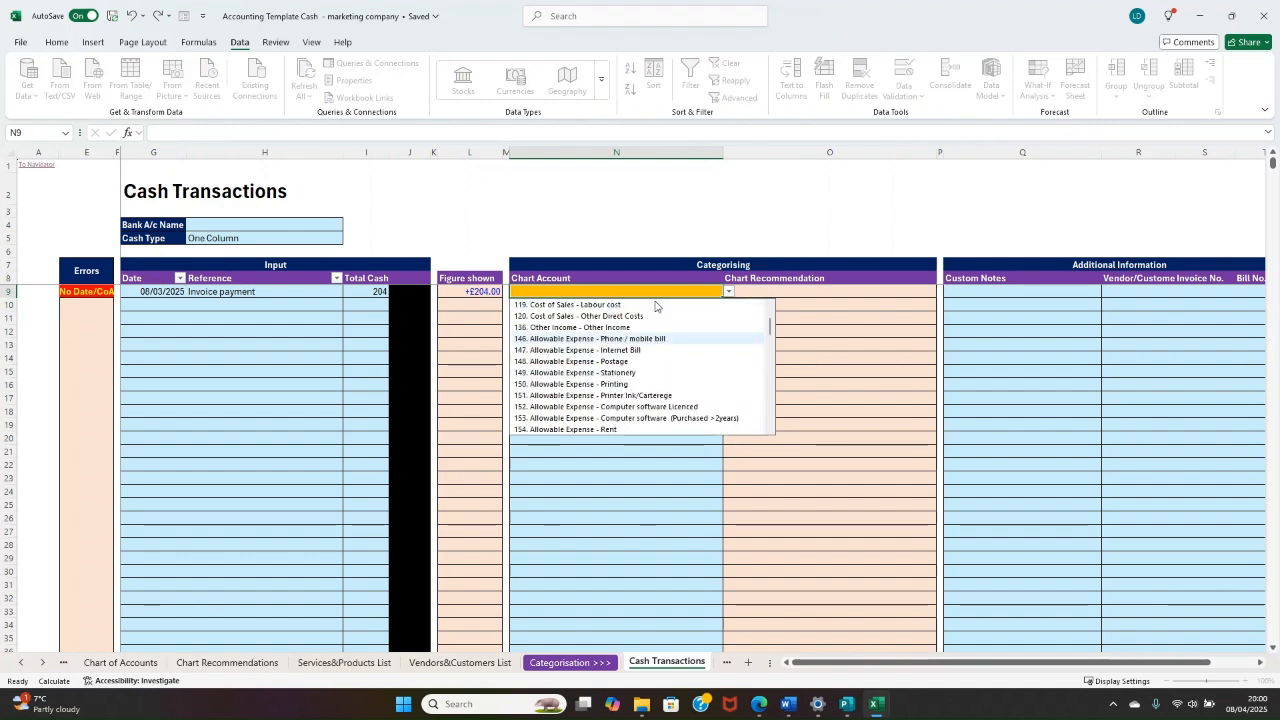
{"action": "scroll", "coordinate": [620, 330], "scroll_direction": "up", "scroll_amount": 1}
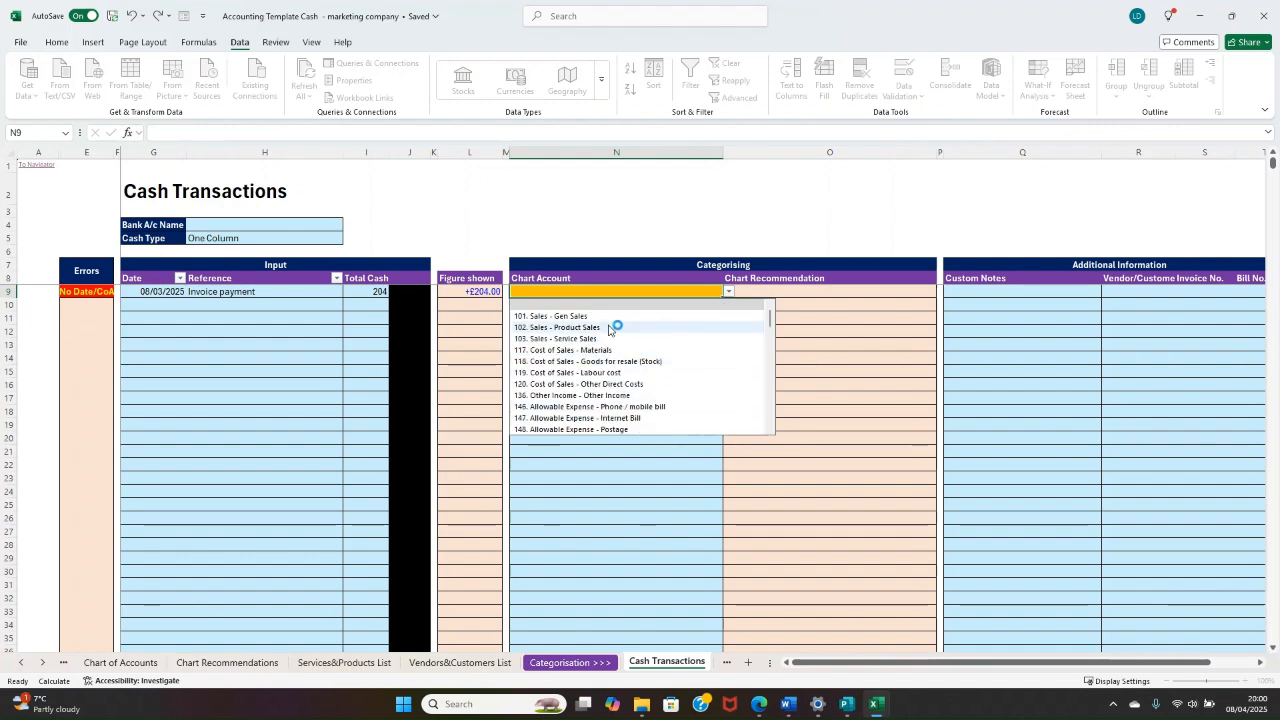
{"action": "left_click", "coordinate": [655, 318]}
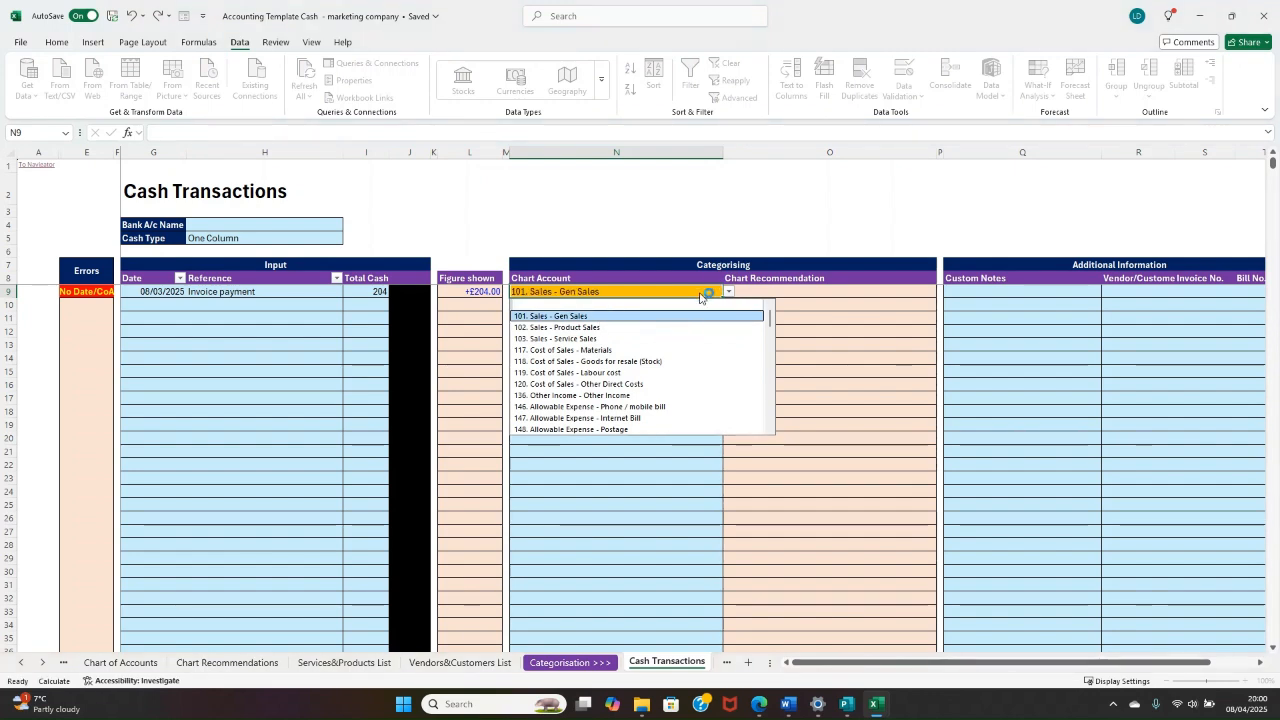
{"action": "left_click", "coordinate": [787, 376]}
{"action": "left_click", "coordinate": [702, 305]}
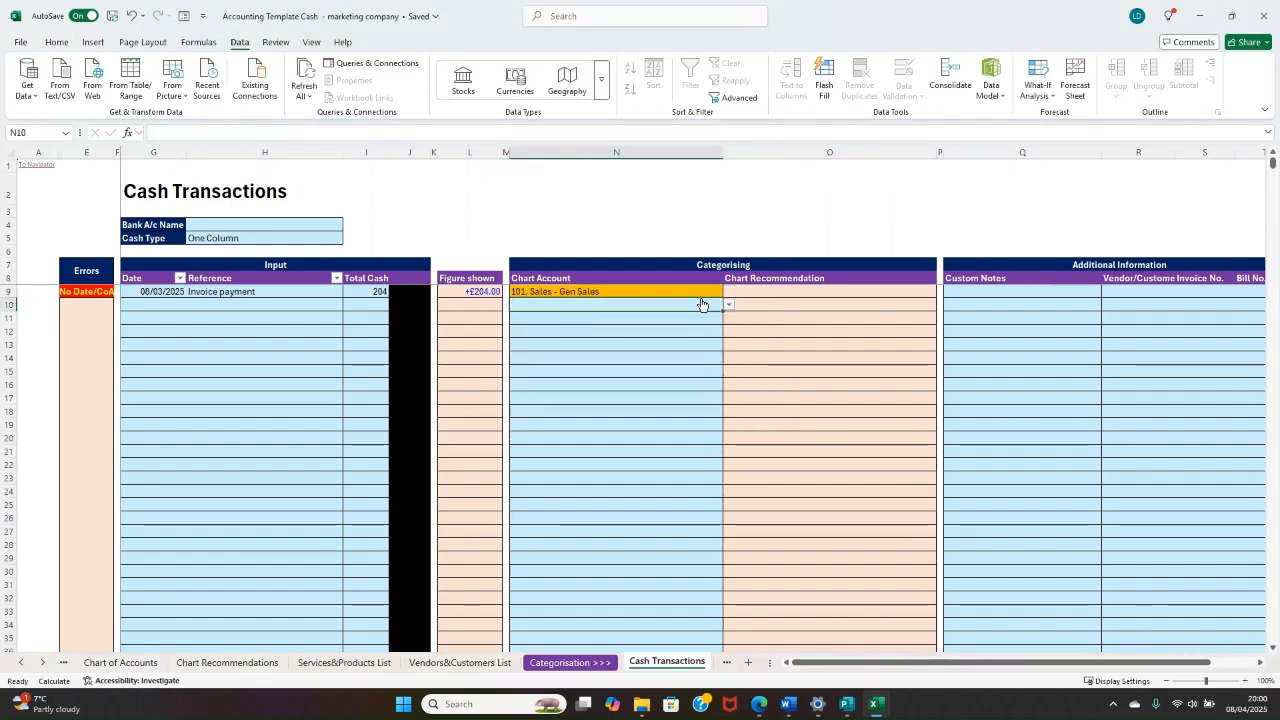
{"action": "left_click", "coordinate": [619, 291]}
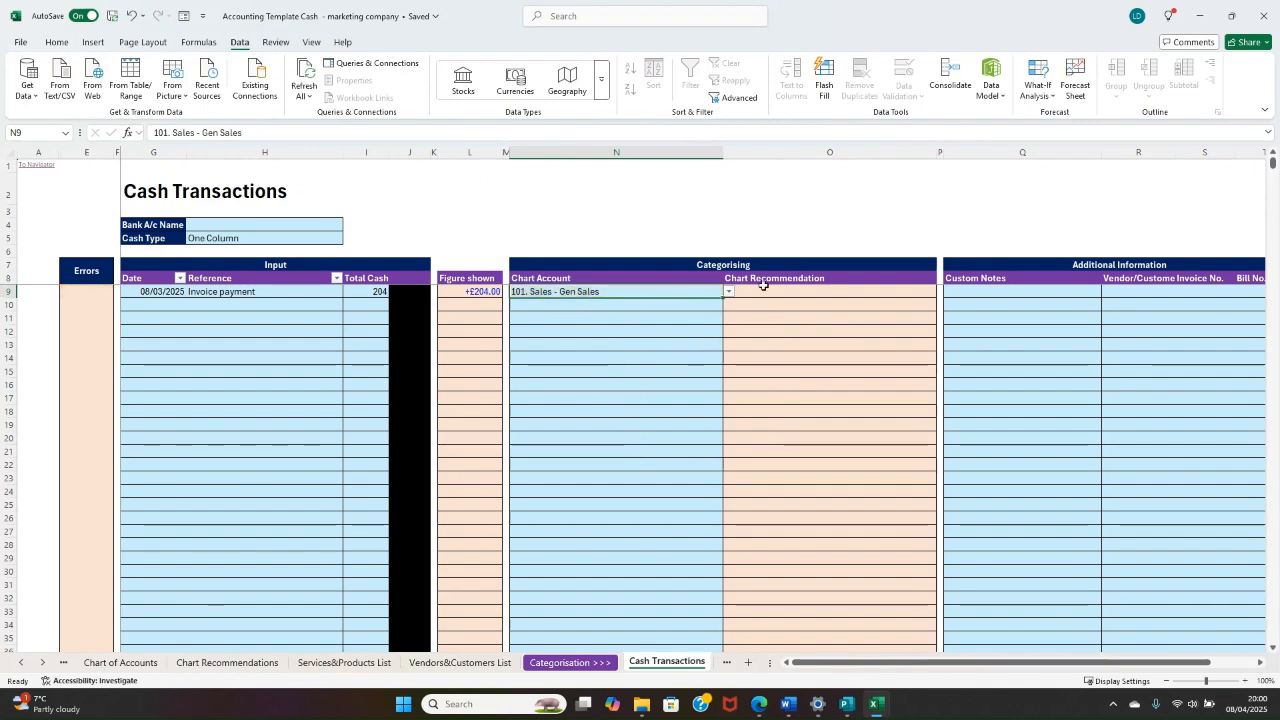
Step: Set the Invoice No. of the invoice payment to 10011 under Additional Information
{"action": "key", "text": "Right"}
{"action": "key", "text": "Right"}
{"action": "key", "text": "Right"}
{"action": "key", "text": "Right"}
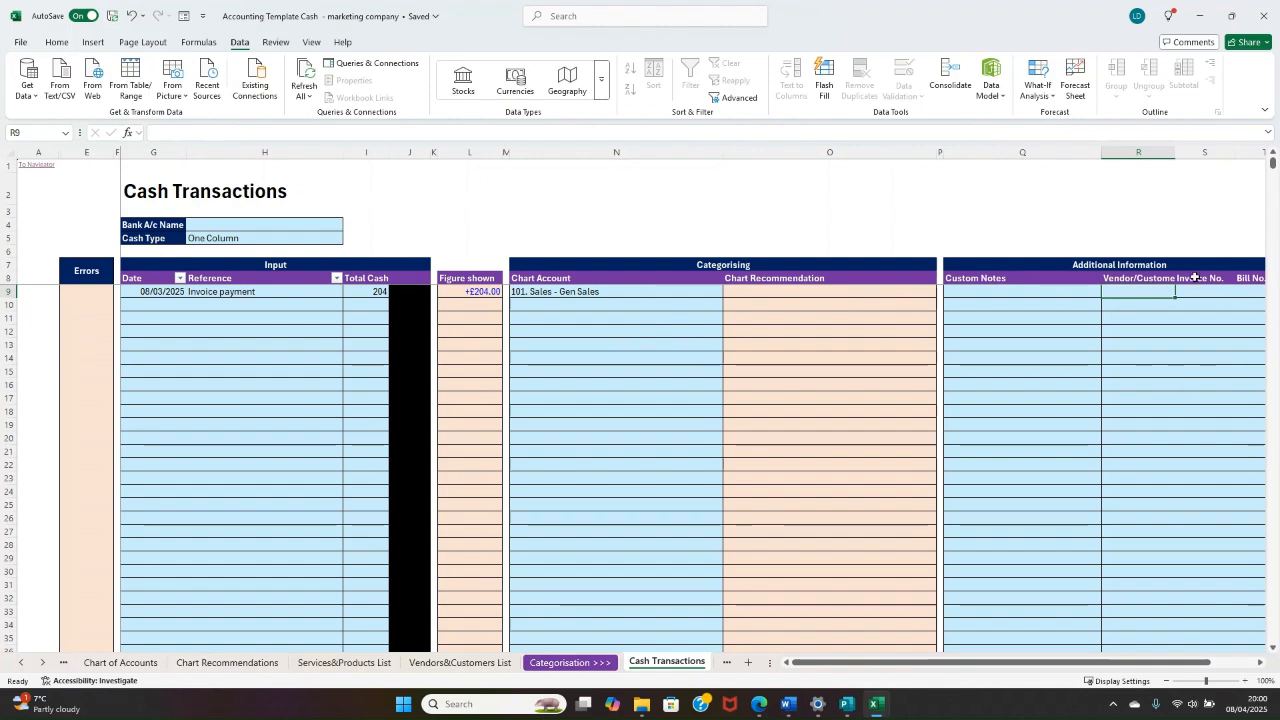
{"action": "scroll", "coordinate": [1023, 660], "scroll_direction": "right", "scroll_amount": 2}
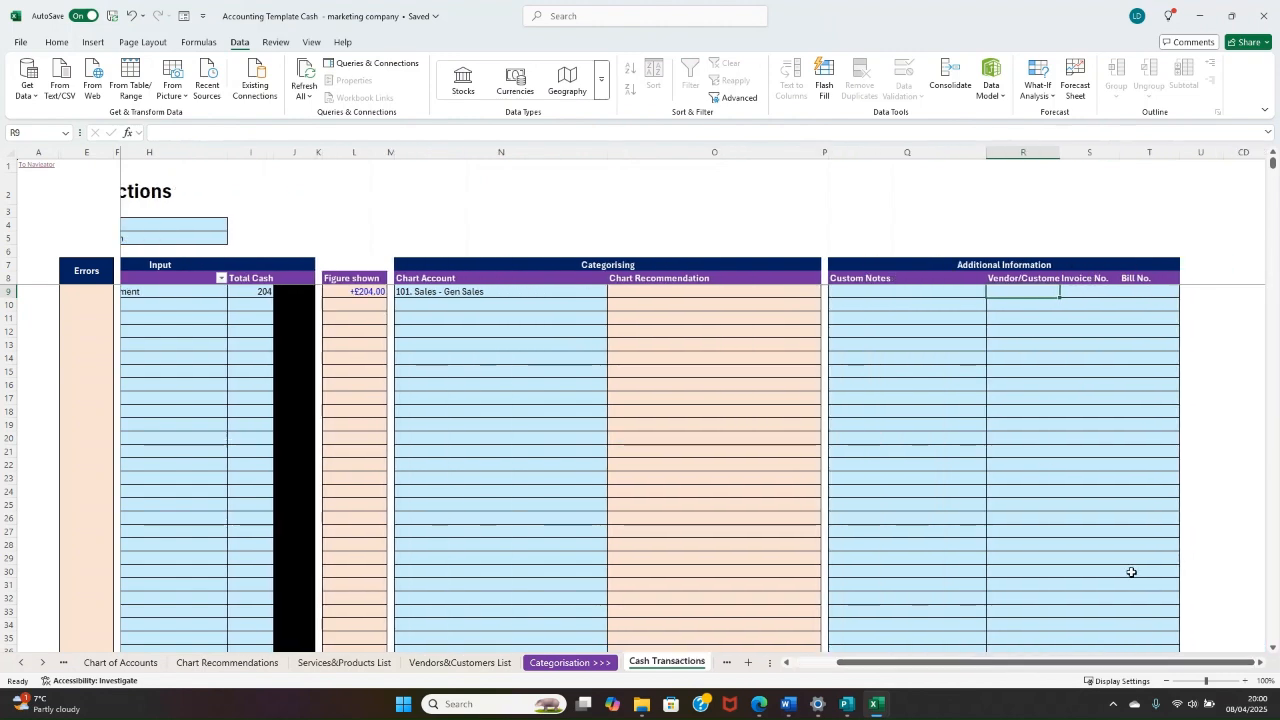
{"action": "left_click", "coordinate": [1095, 297]}
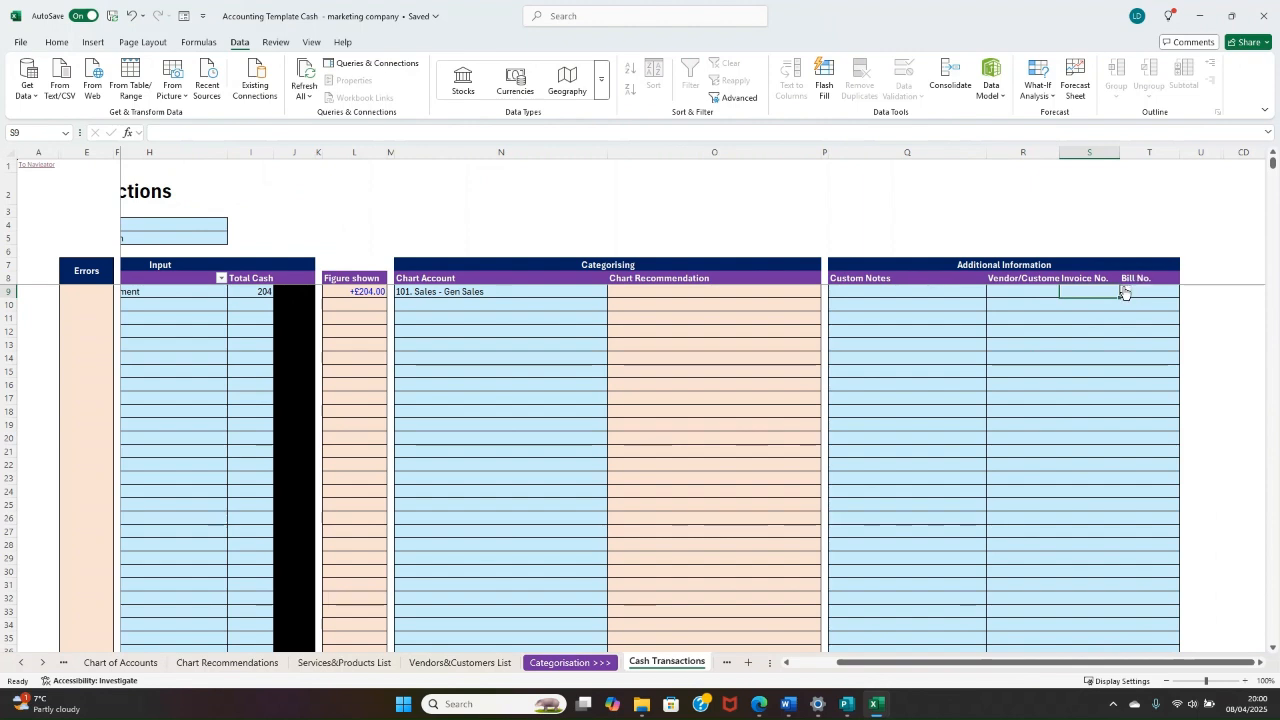
{"action": "left_click", "coordinate": [1124, 292]}
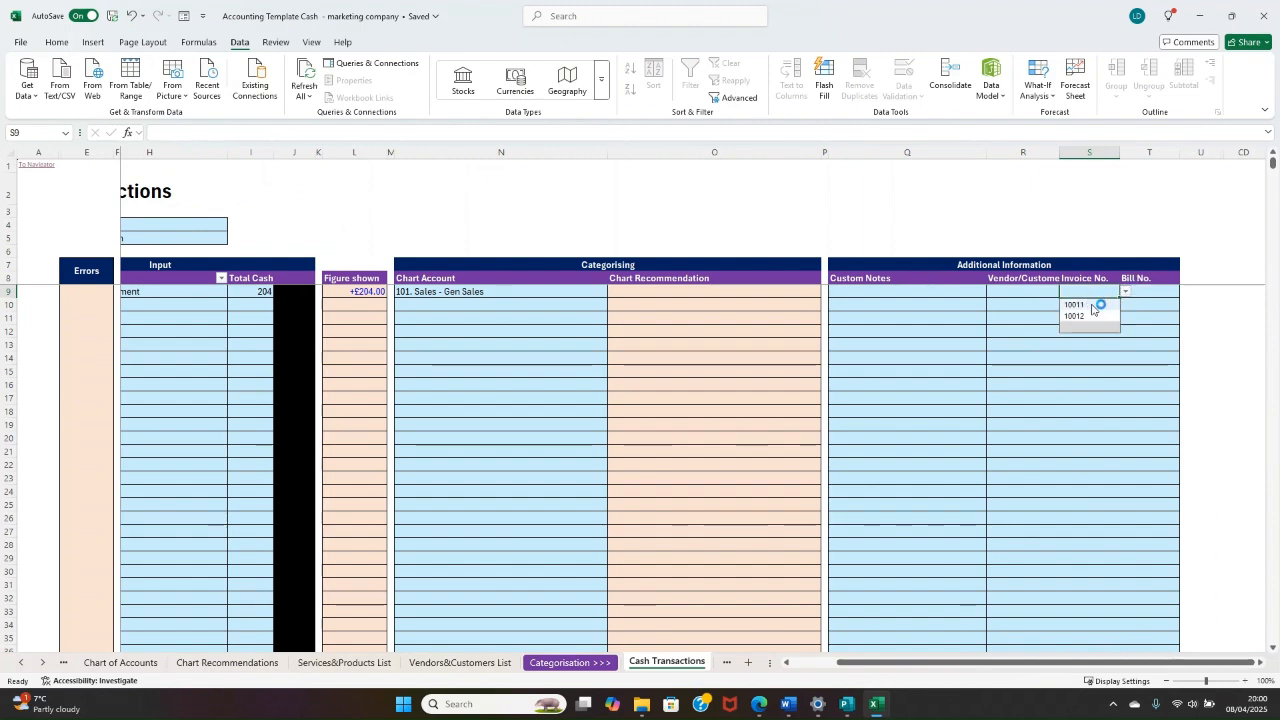
{"action": "left_click", "coordinate": [1090, 304]}
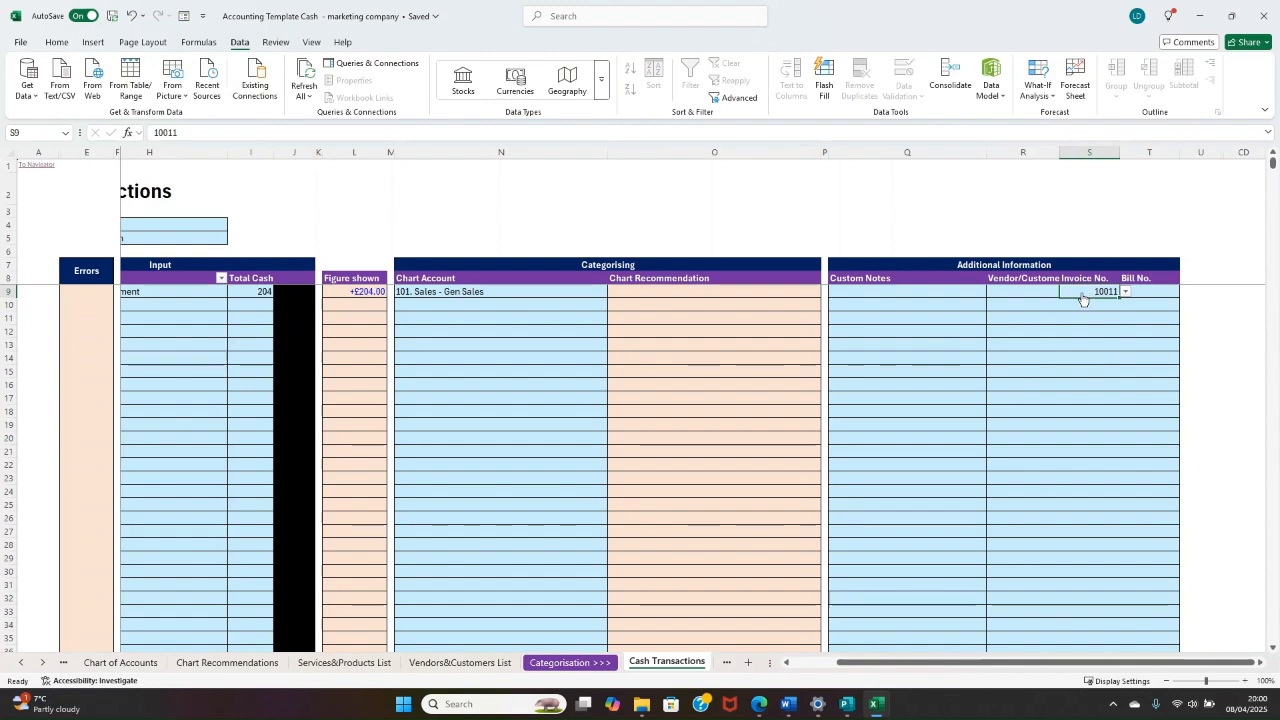
{"action": "key", "text": "alt+Down"}
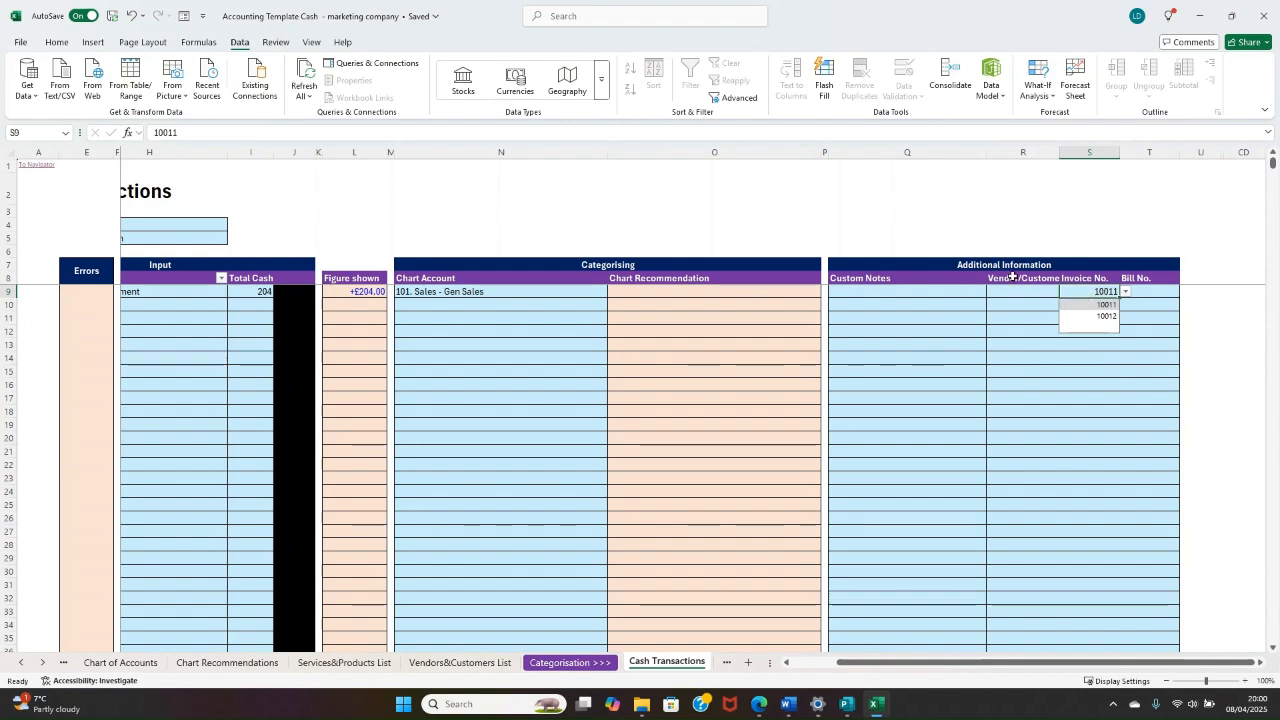
Step: Open the Invoice Tracker through the Navigator and check the payment status of the Wacky Windows invoice
{"action": "left_click", "coordinate": [40, 166]}
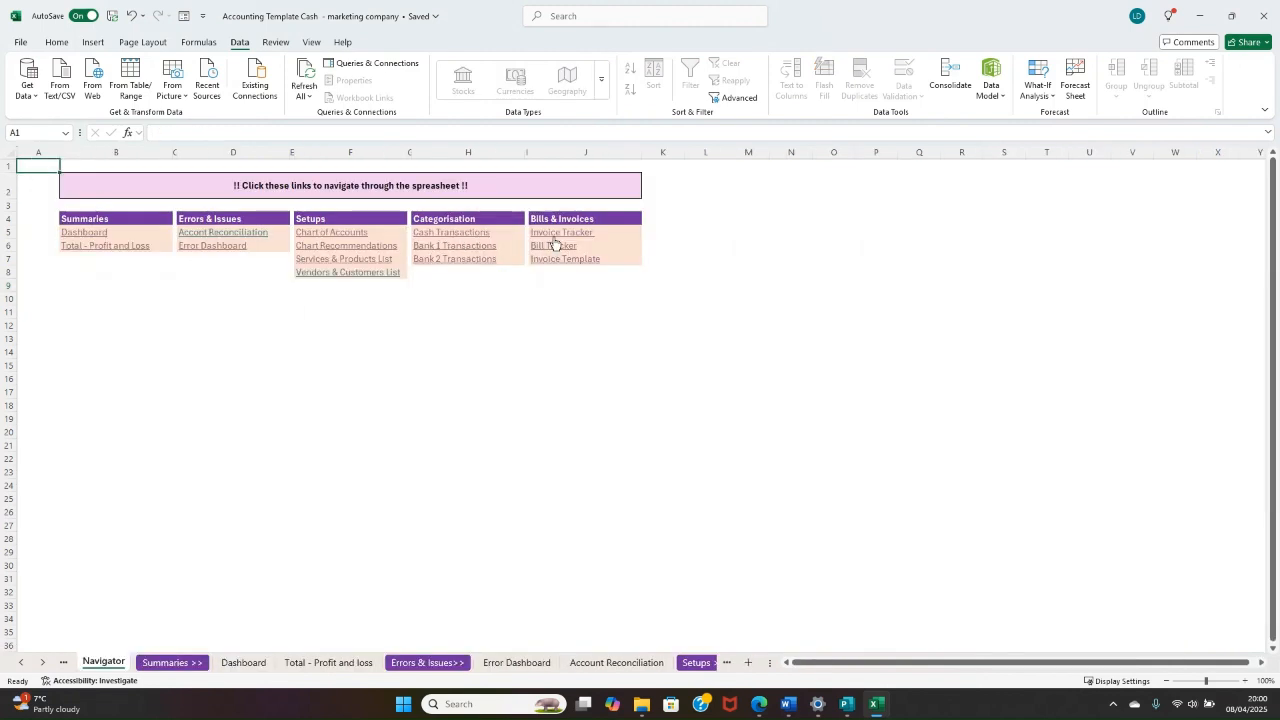
{"action": "left_click", "coordinate": [556, 233]}
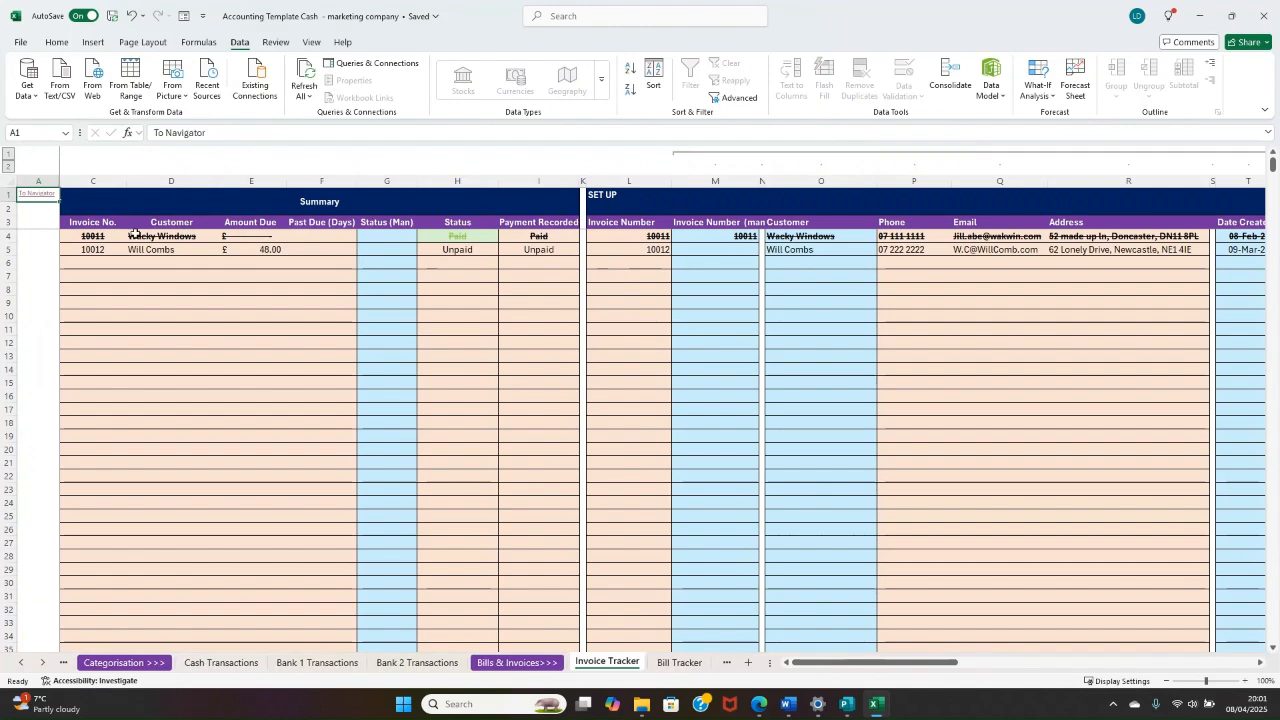
{"action": "left_click_drag", "start_coordinate": [92, 238], "coordinate": [1252, 232]}
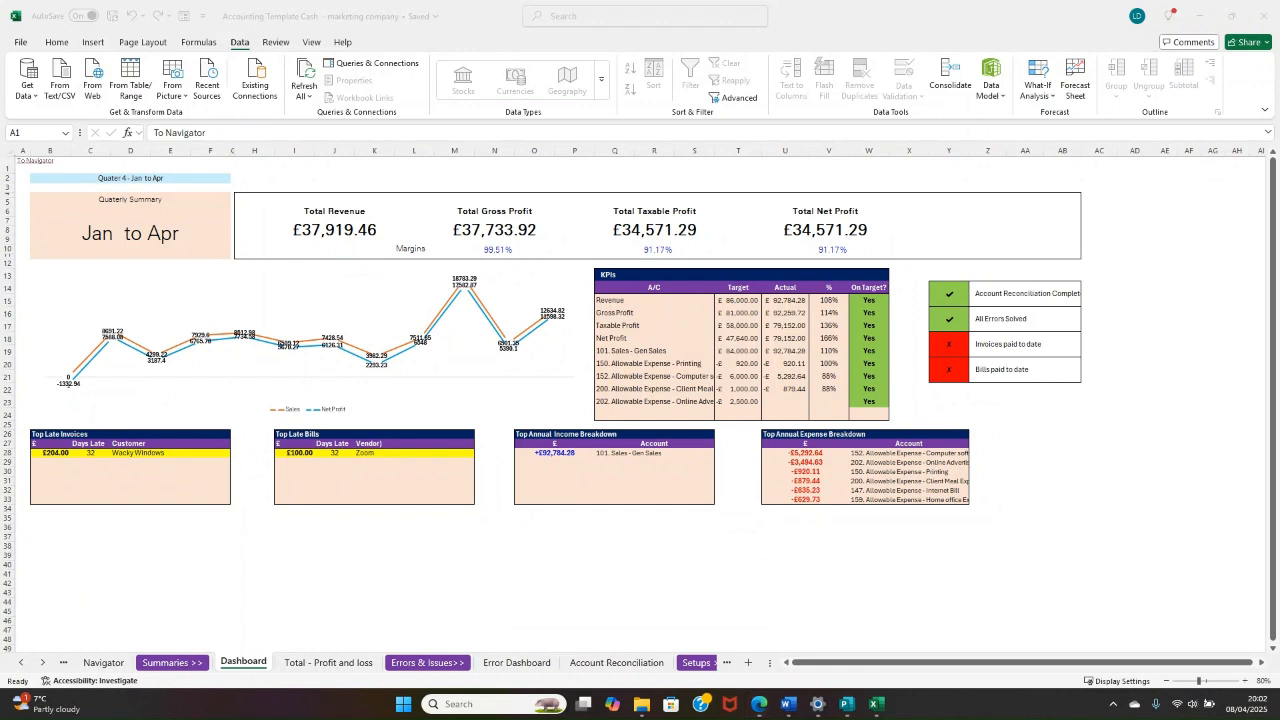
Step: Switch to Word and enter the contact's e-mail address in the blank document
{"action": "key", "text": "super+d"}
{"action": "key", "text": "super+d"}
{"action": "left_click", "coordinate": [787, 704]}
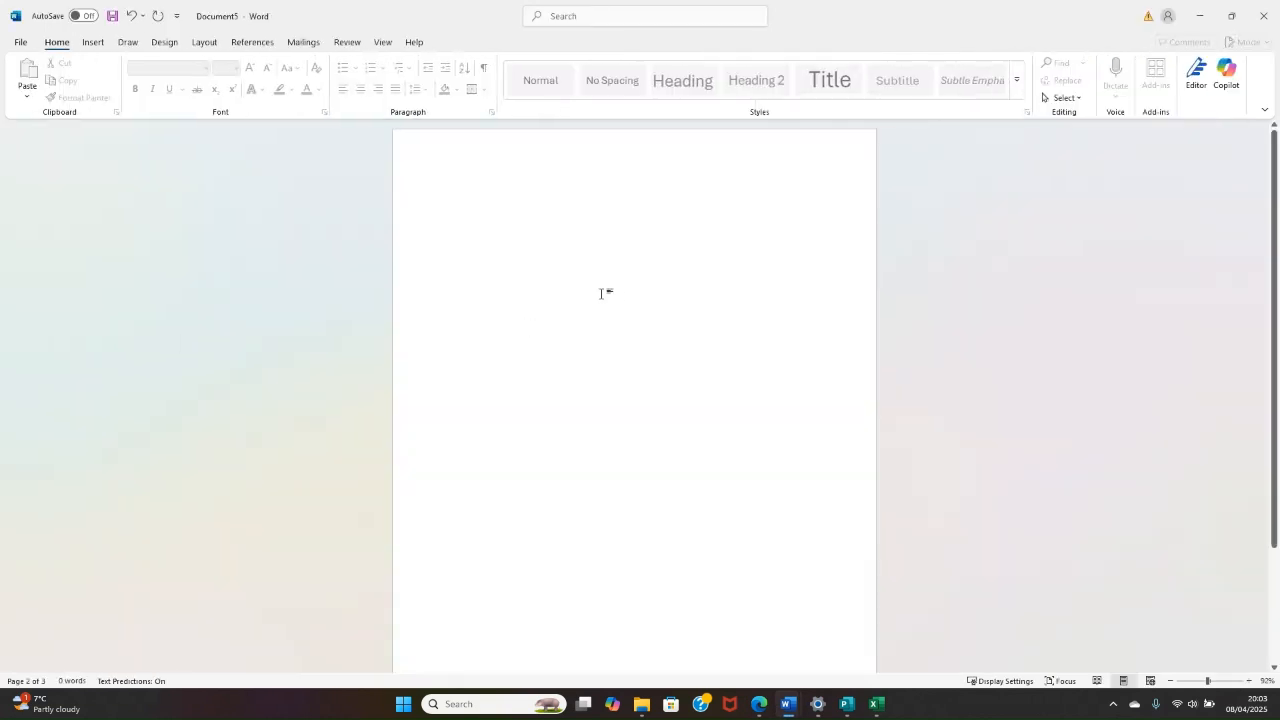
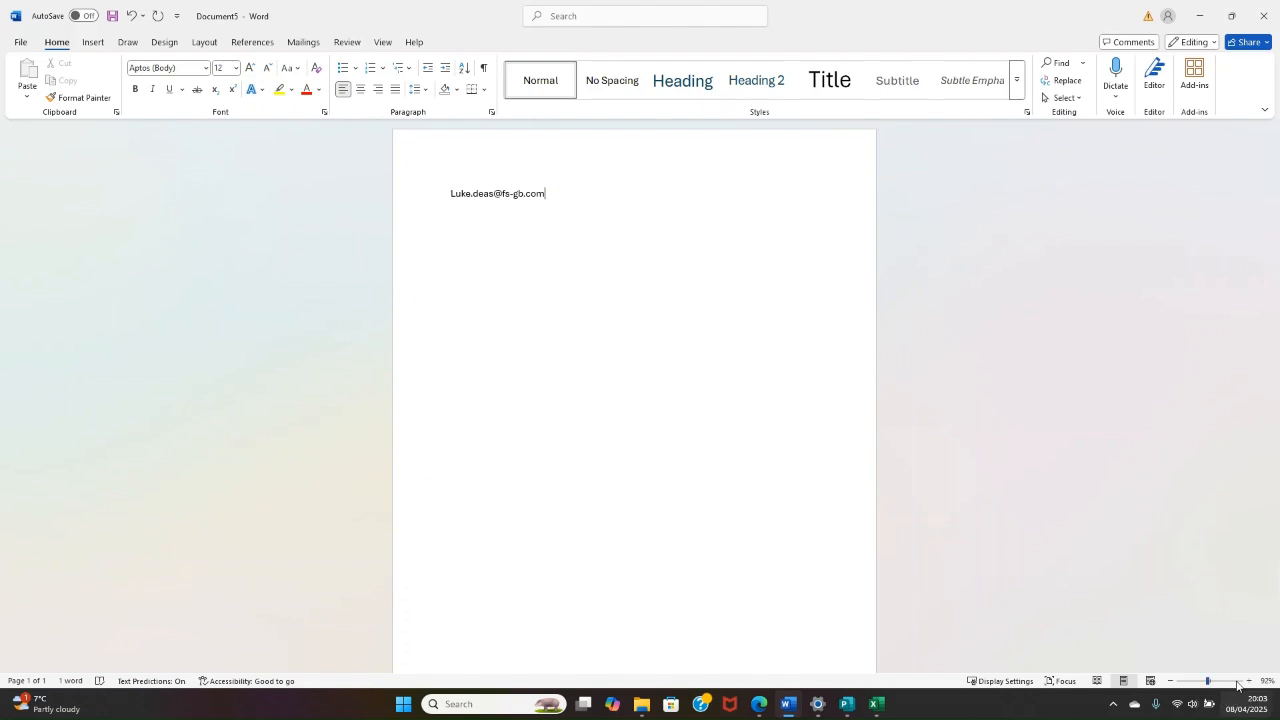
Step: Enlarge the document view to 150% to show the e-mail address, and return to the Excel Dashboard
{"action": "left_click", "coordinate": [1248, 681]}
{"action": "left_click", "coordinate": [1248, 681]}
{"action": "left_click", "coordinate": [1248, 681]}
{"action": "left_click", "coordinate": [1248, 681]}
{"action": "left_click", "coordinate": [1248, 681]}
{"action": "left_click", "coordinate": [1248, 681]}
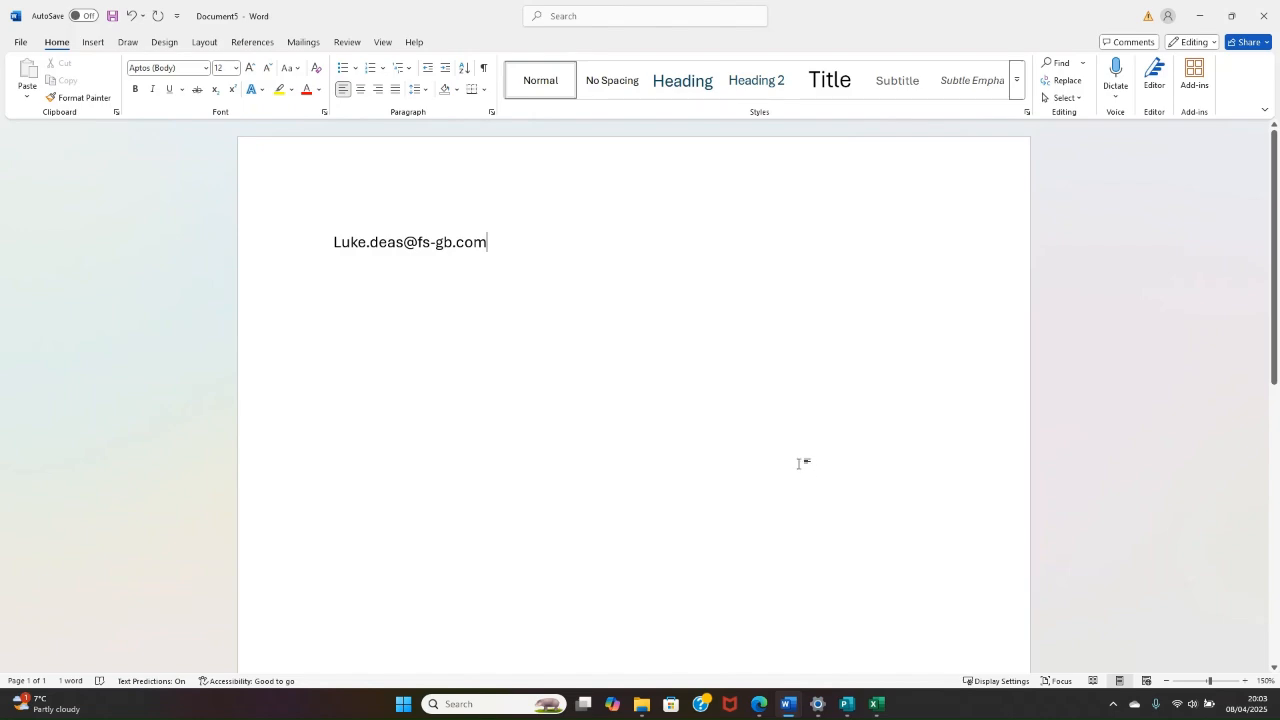
{"action": "left_click", "coordinate": [1190, 14]}
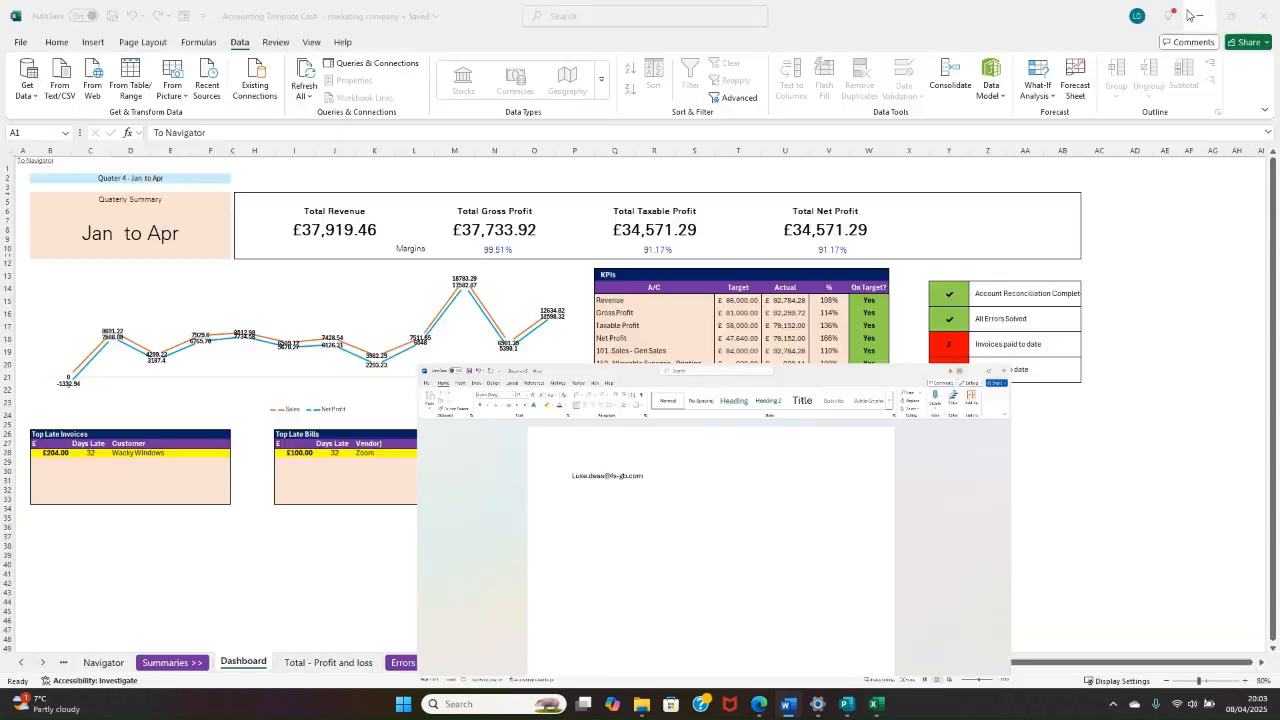